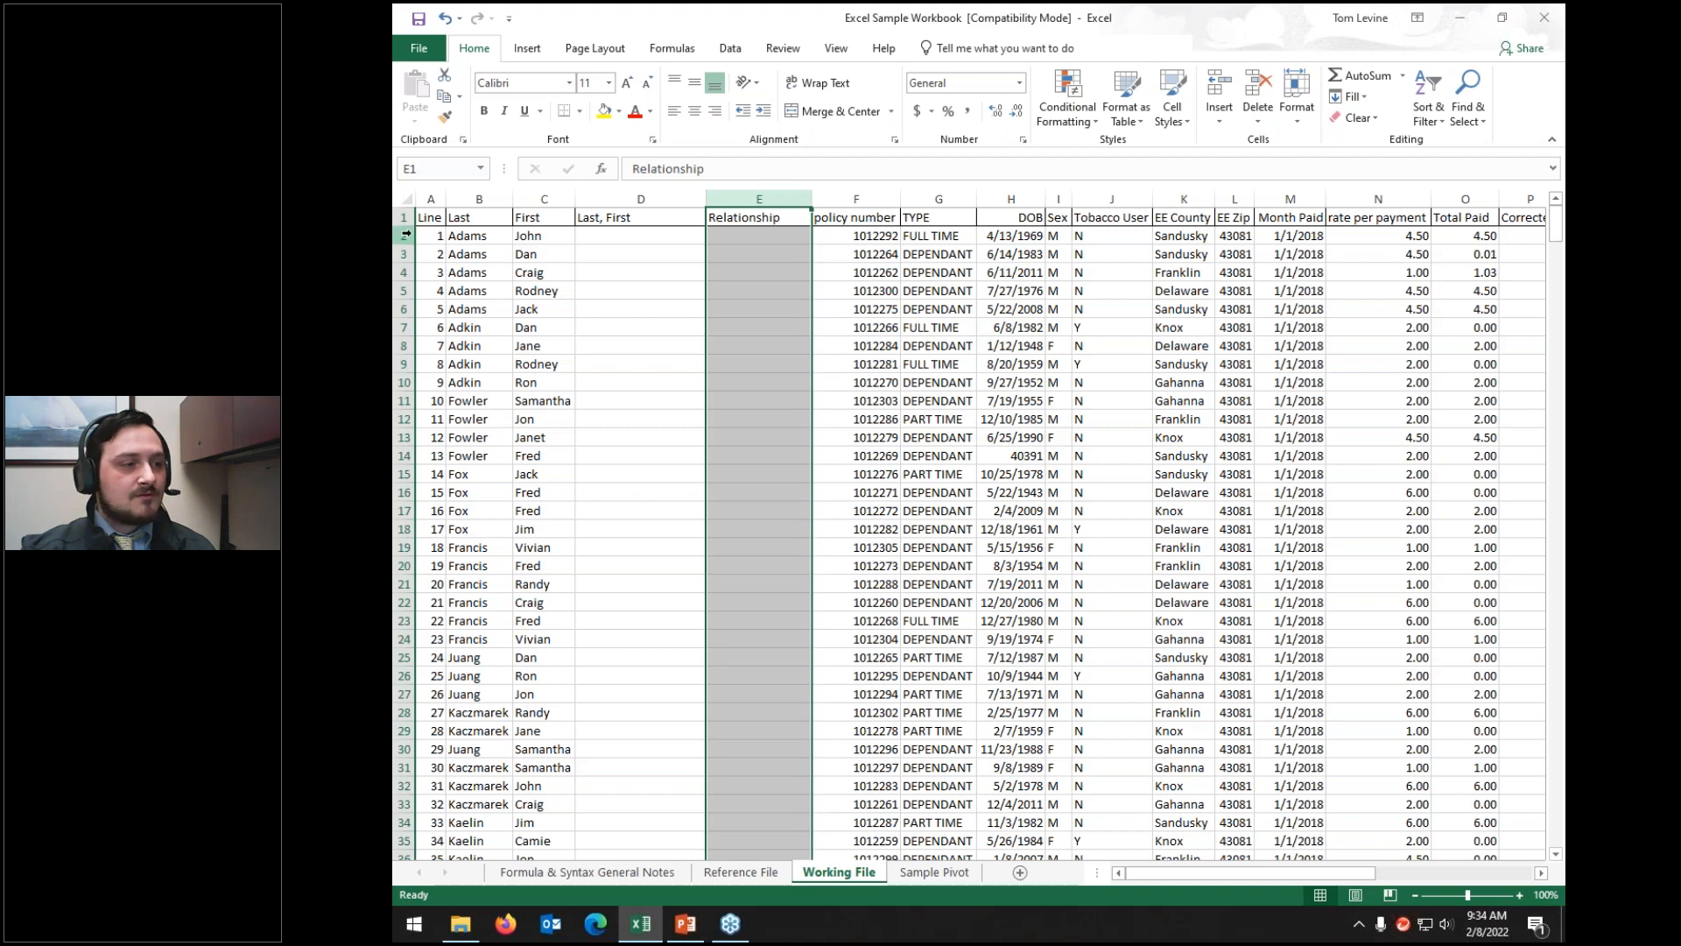
Step: Point out the empty Last, First and Relationship cells and select them for rows 2–14
left_click(798, 237)
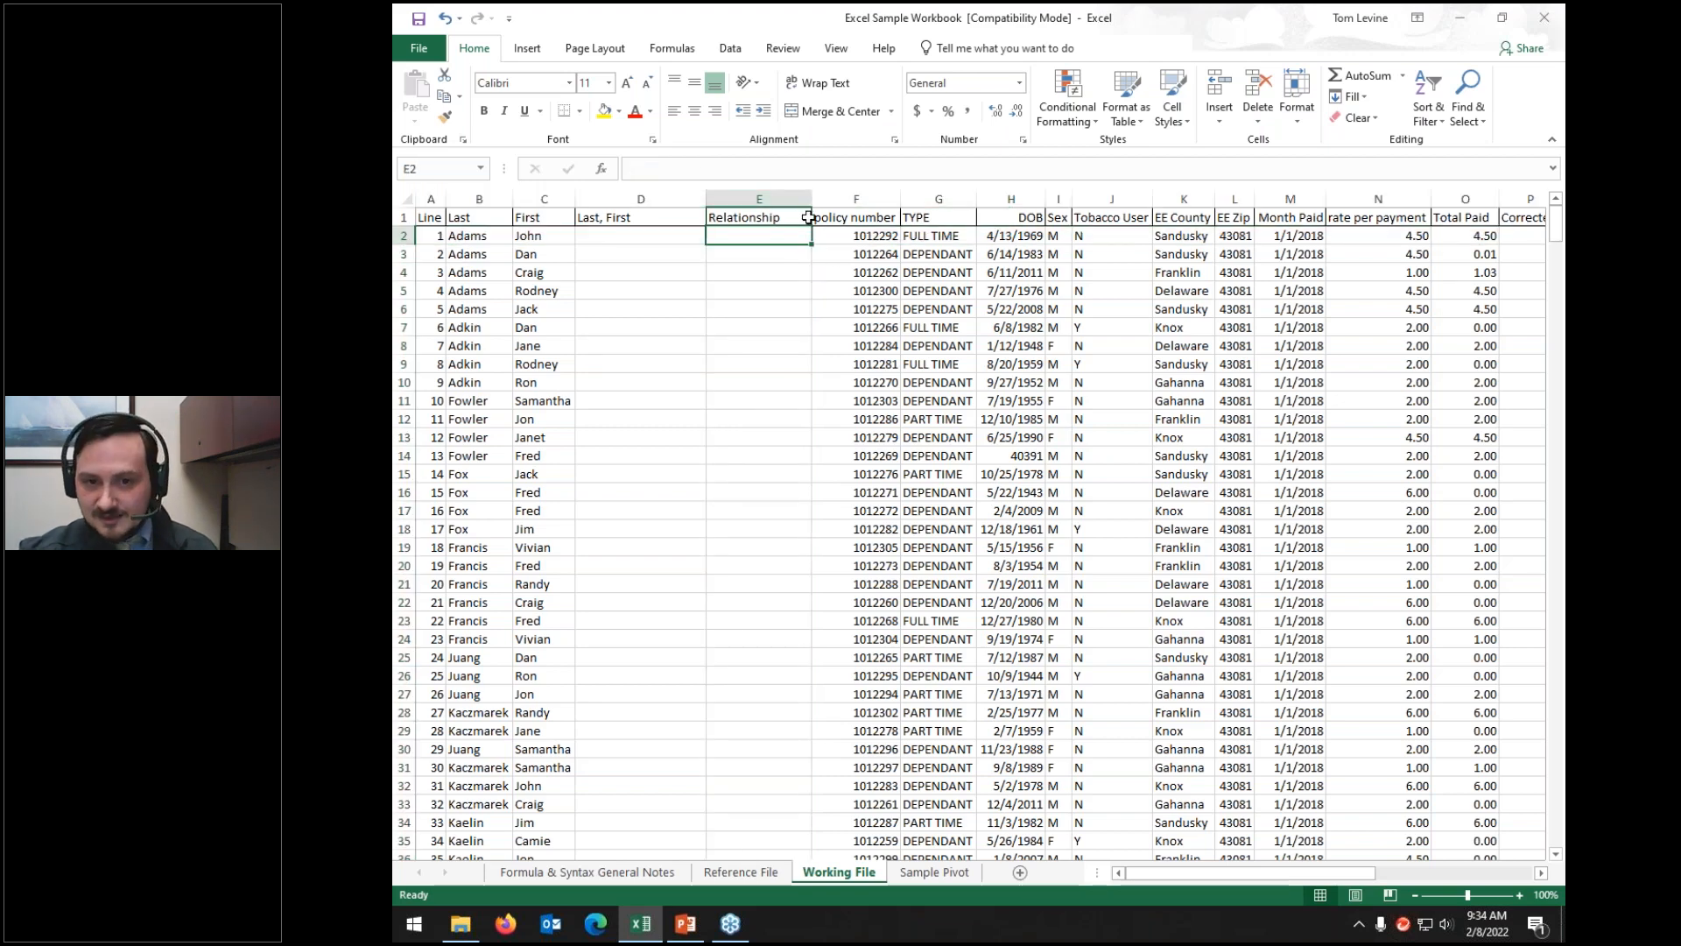
left_click(625, 239)
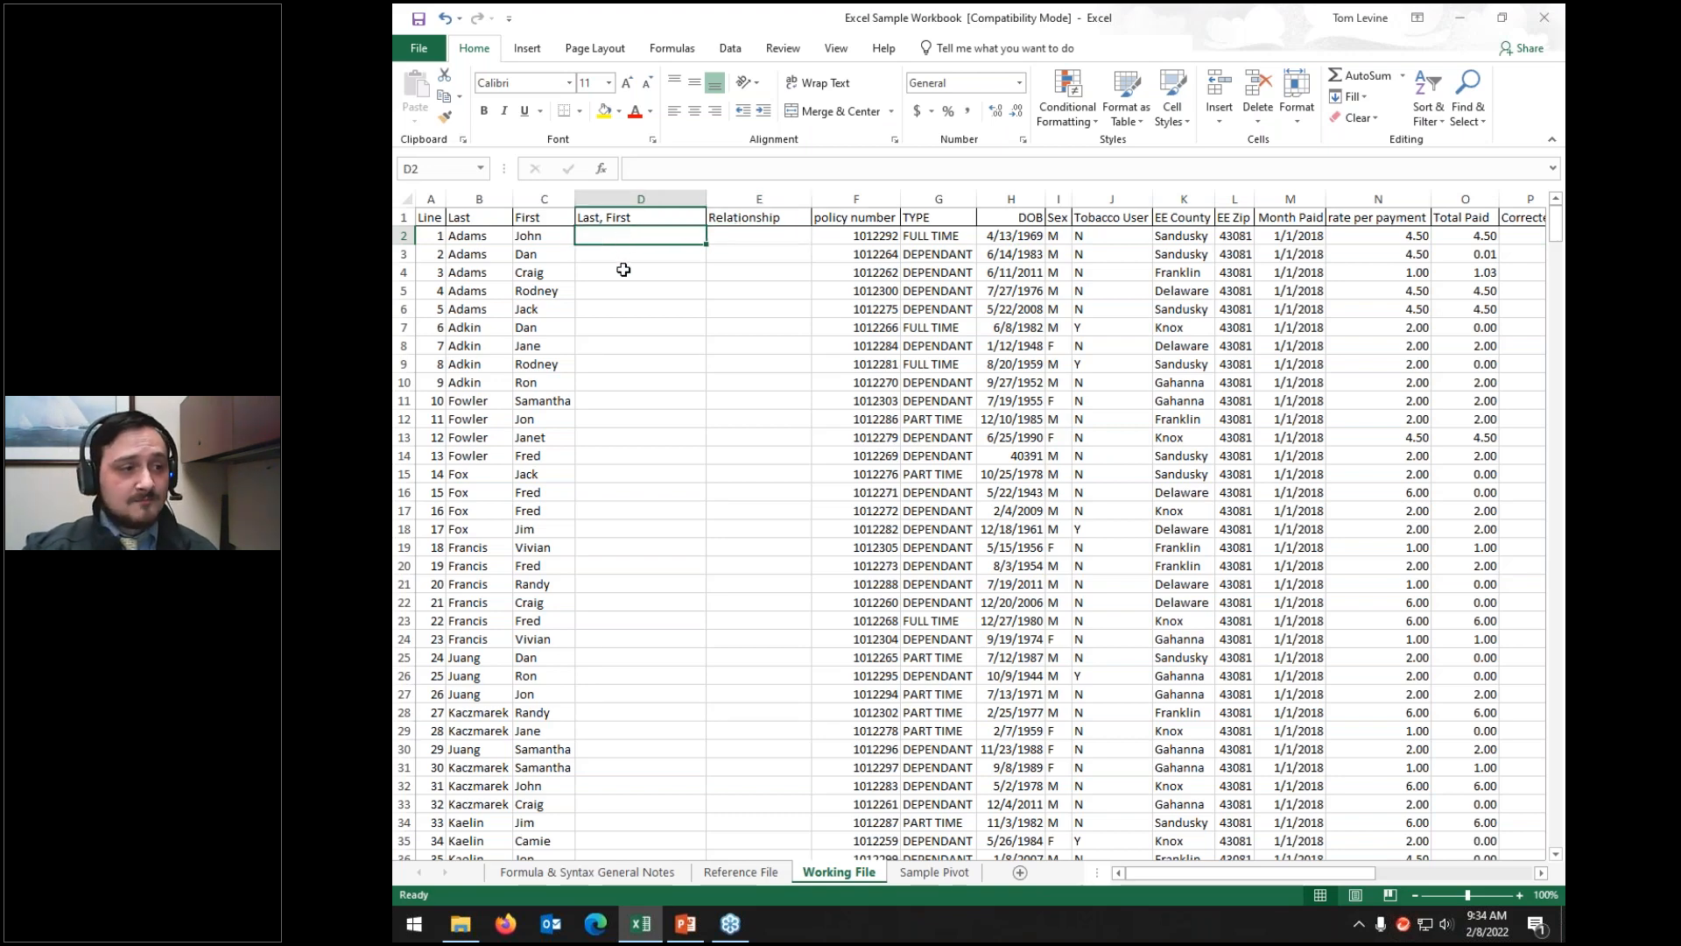
left_click(623, 270)
left_click(746, 271)
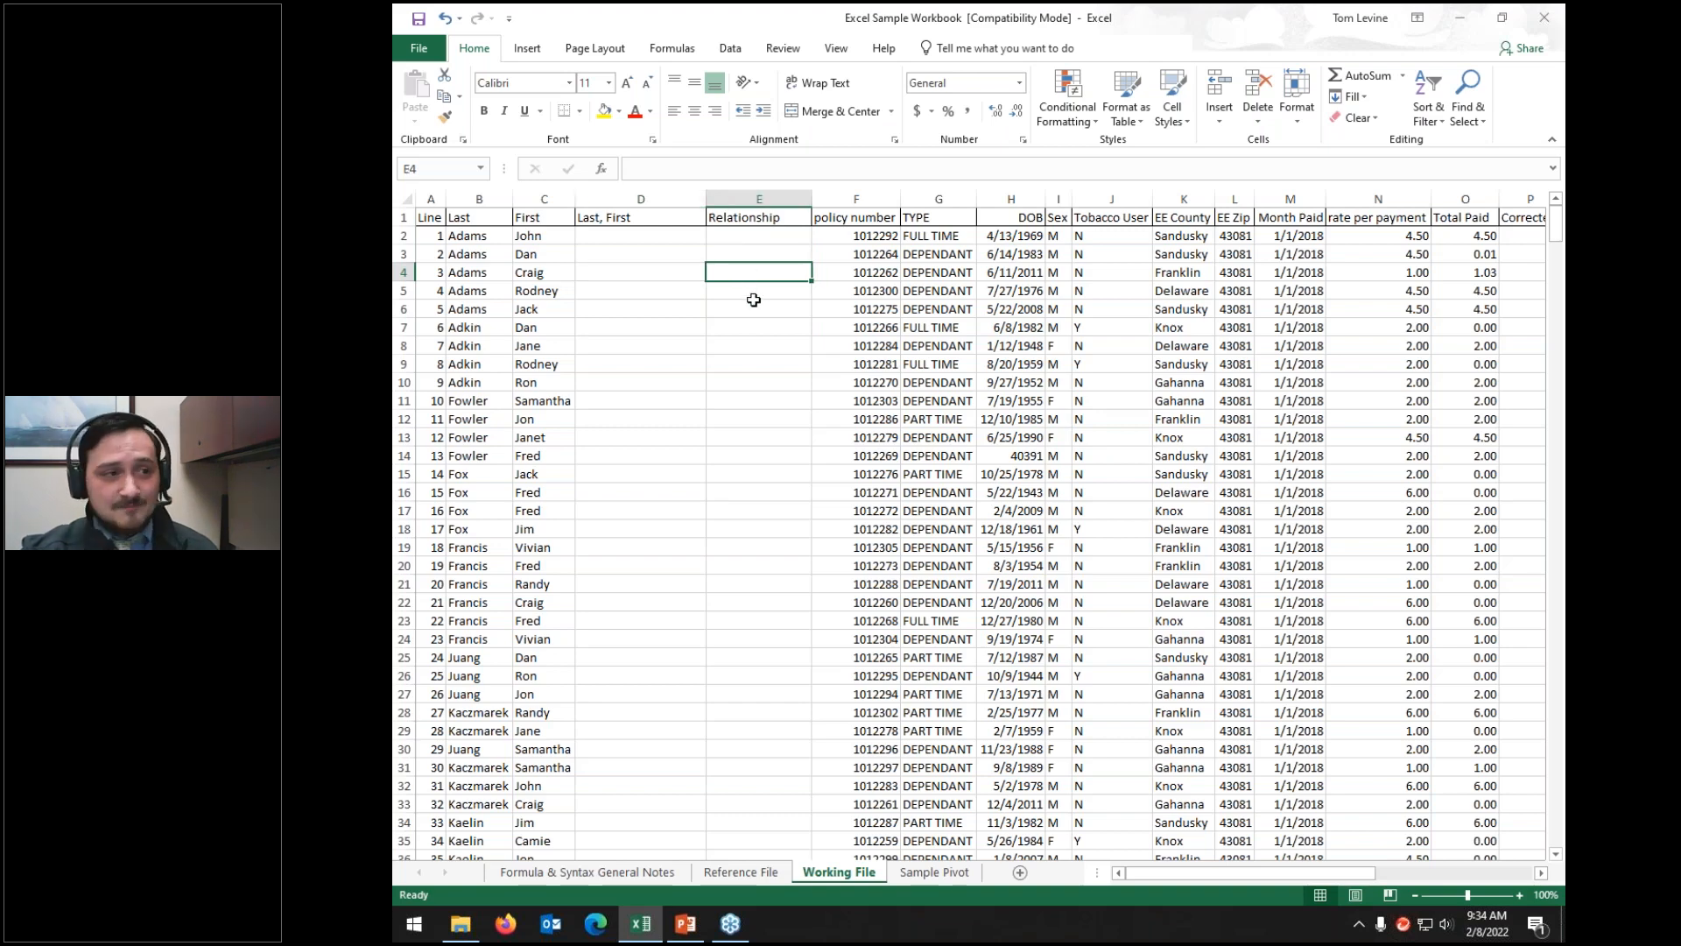
left_click(649, 236)
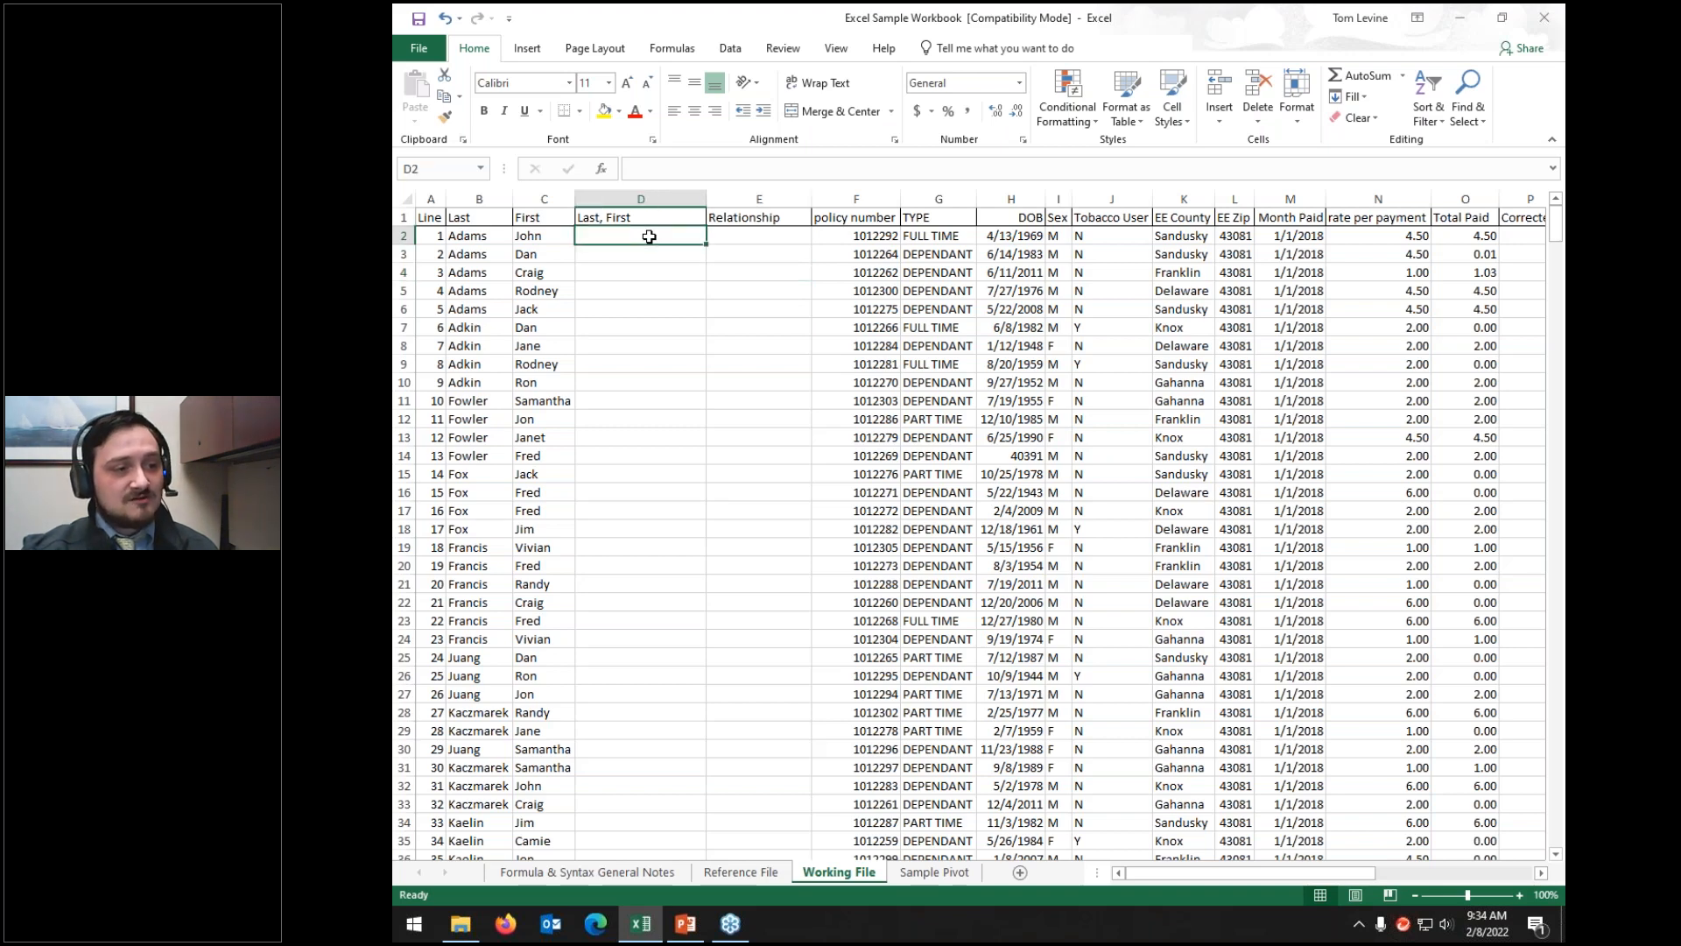
left_click_drag(649, 237, 732, 444)
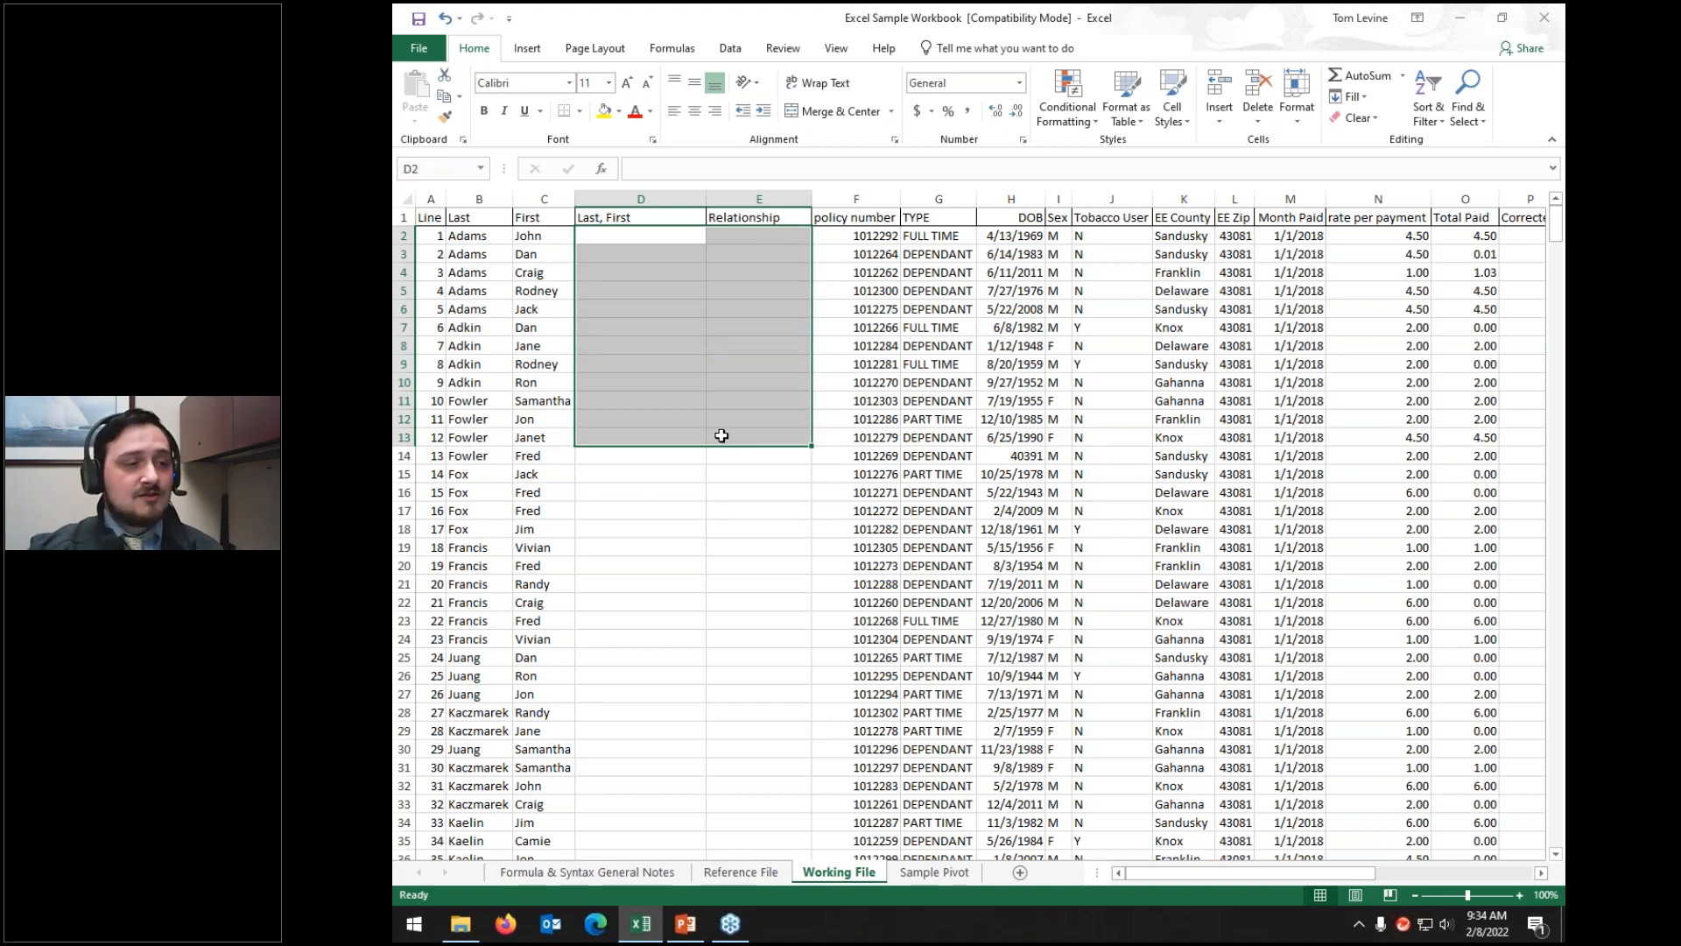
Step: Clear the policy numbers and types for rows 2–14, then paste them back
left_click_drag(862, 240, 936, 453)
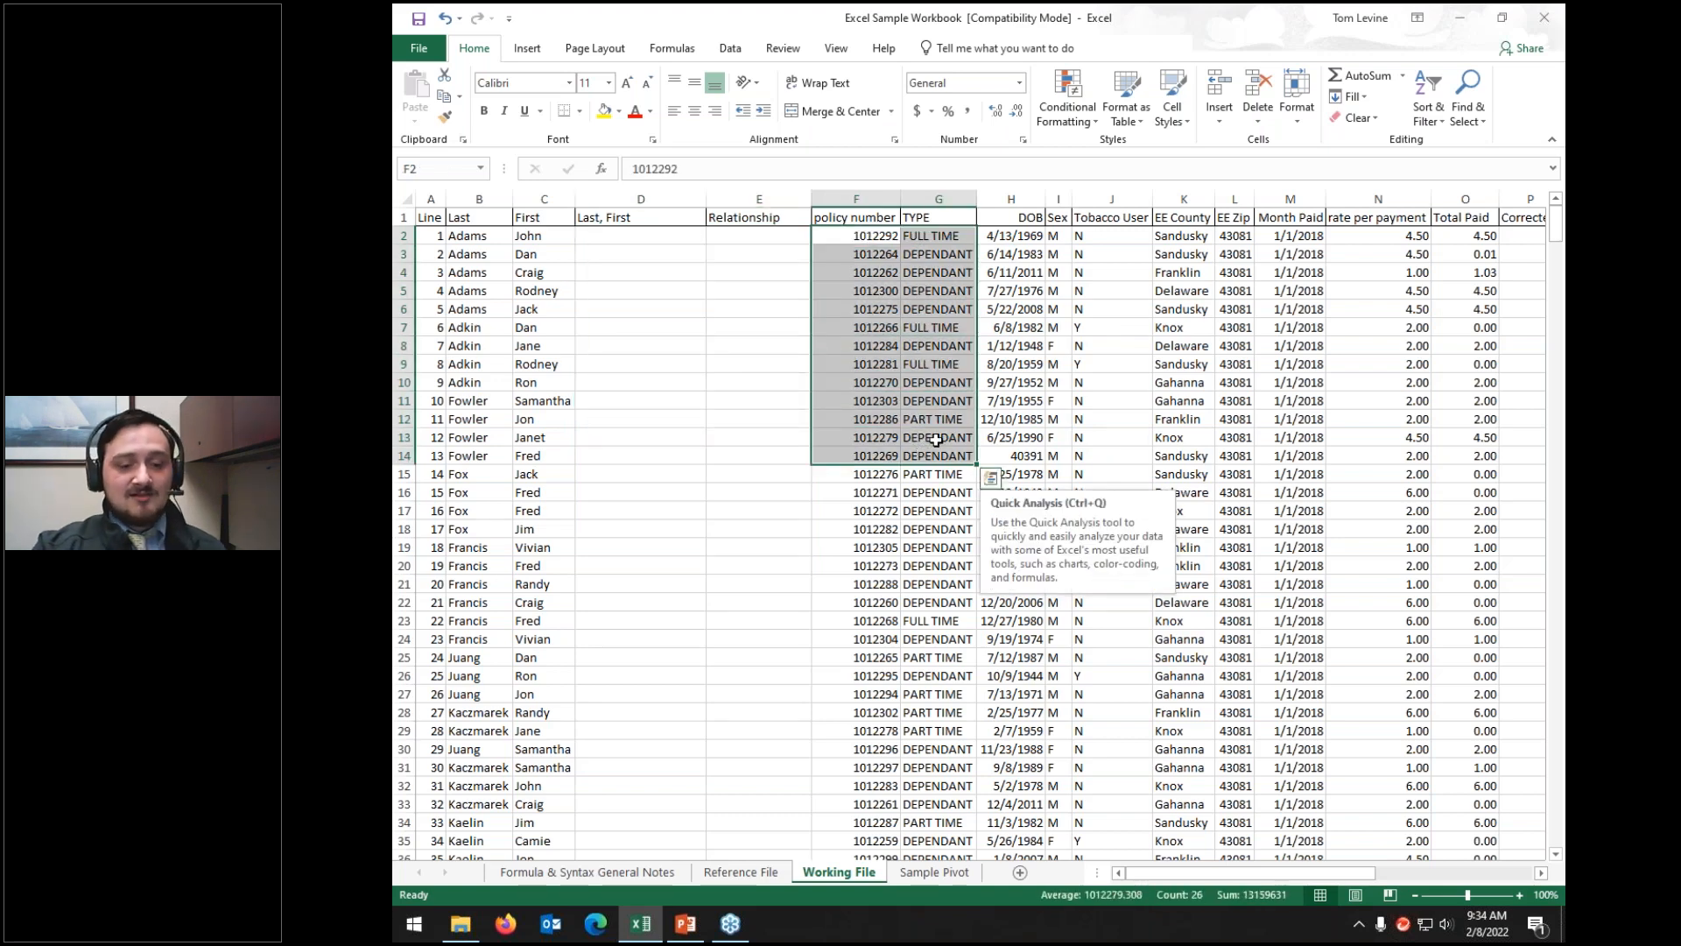
key("Delete")
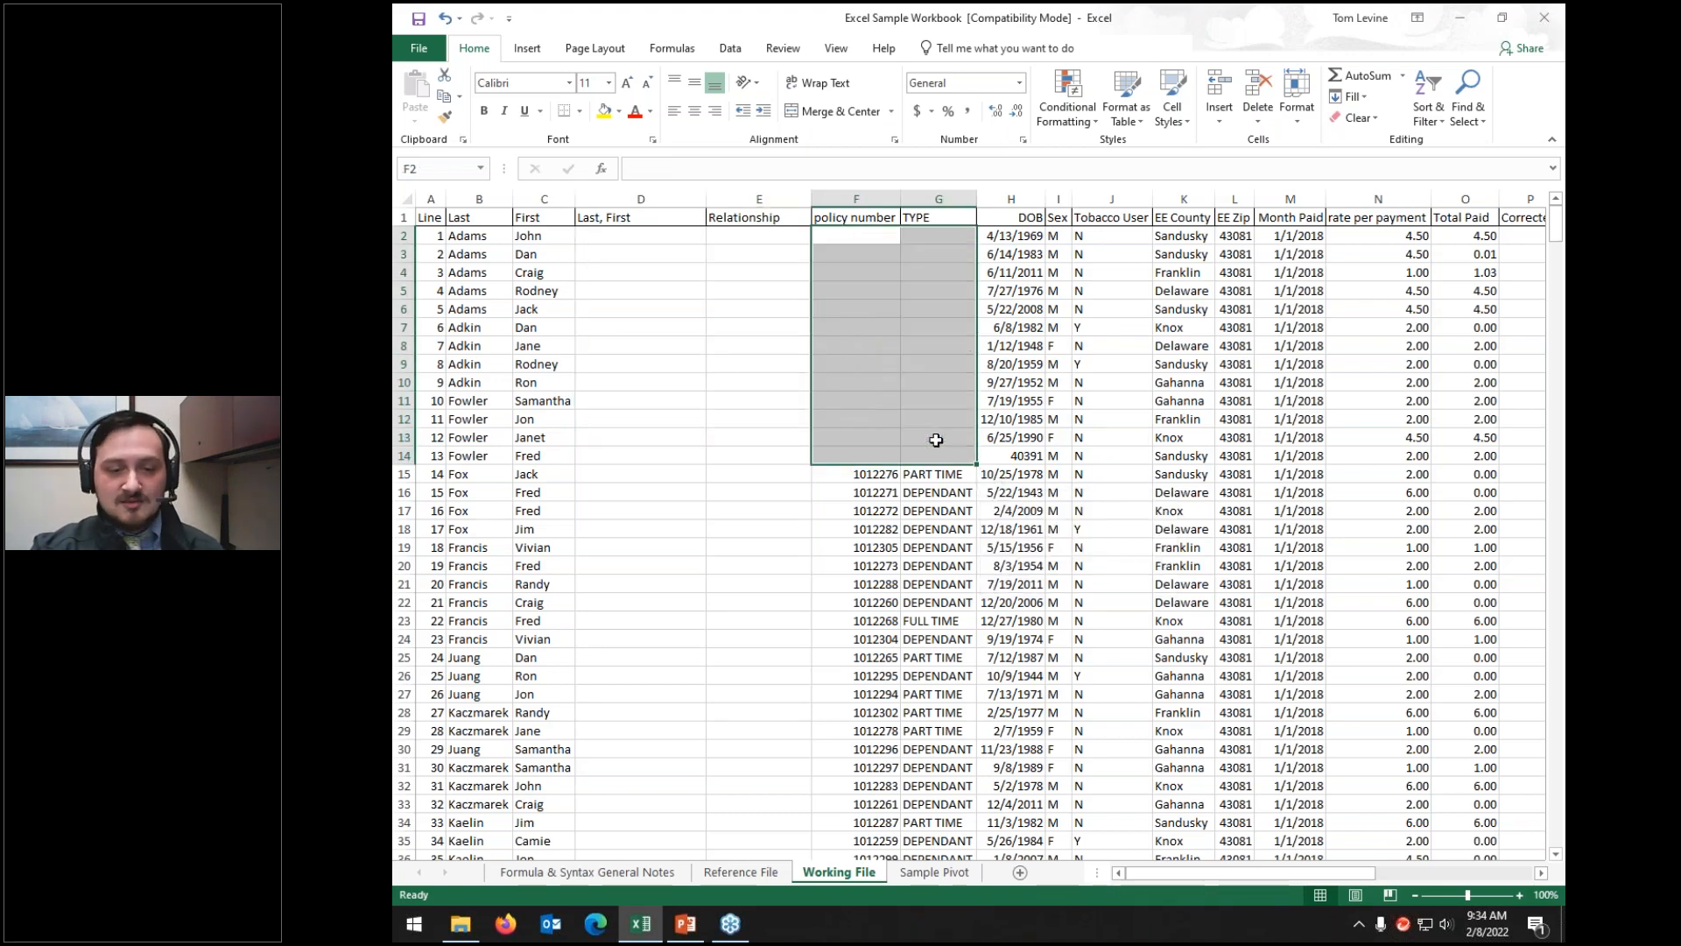
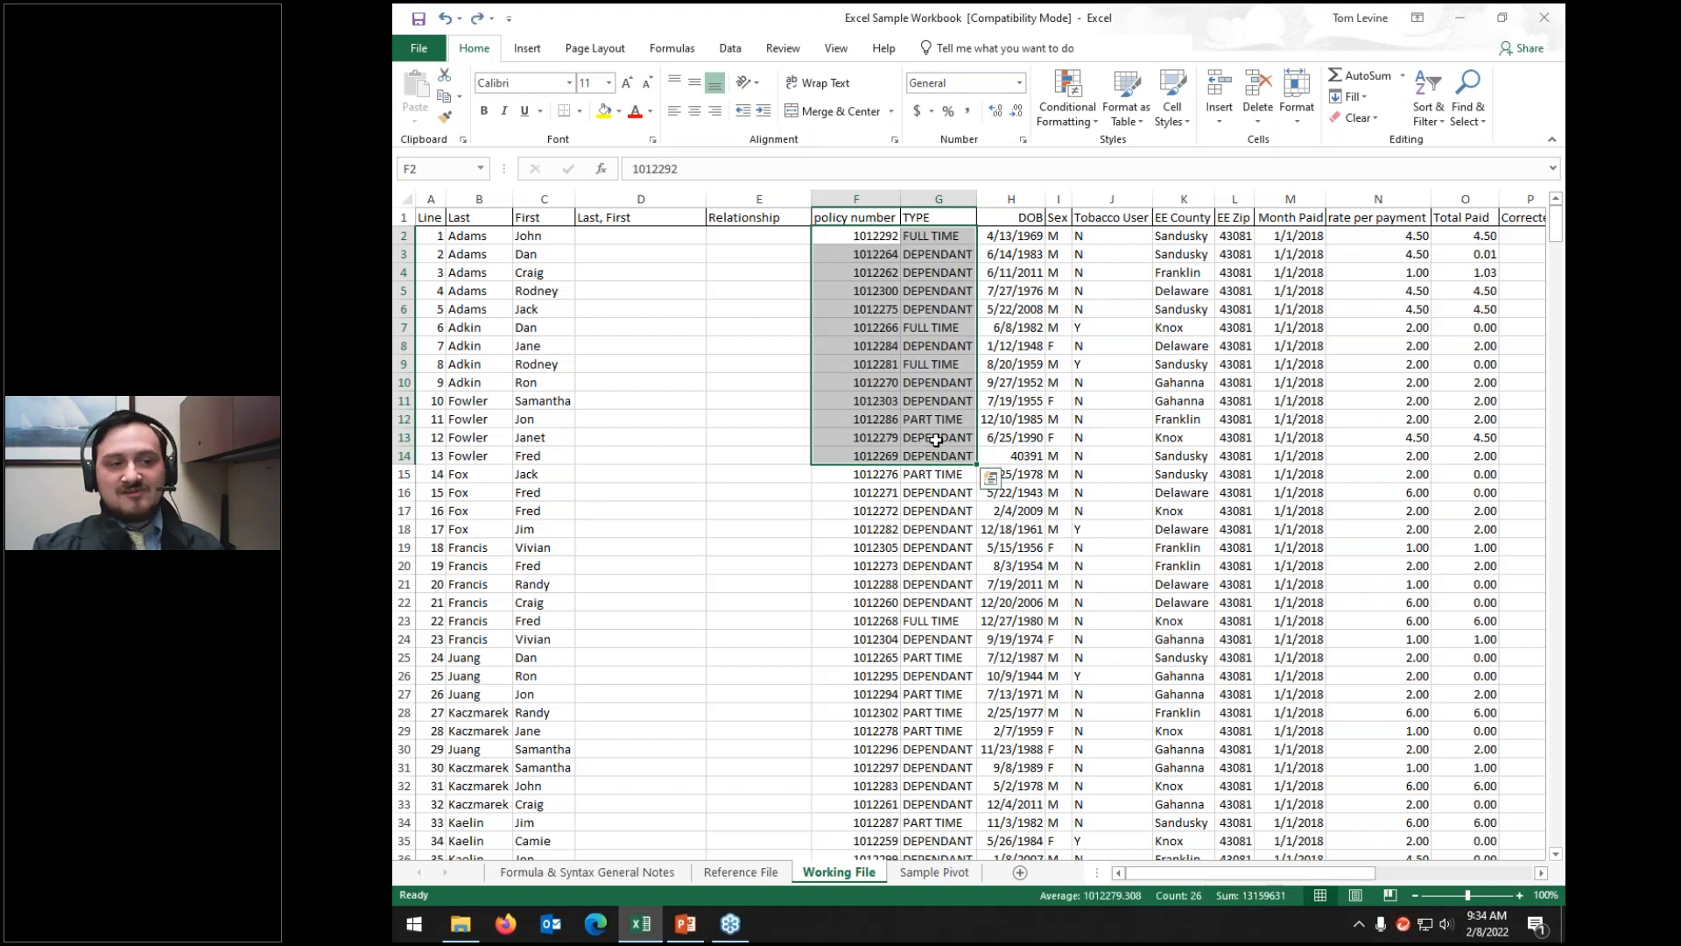
left_click(622, 239)
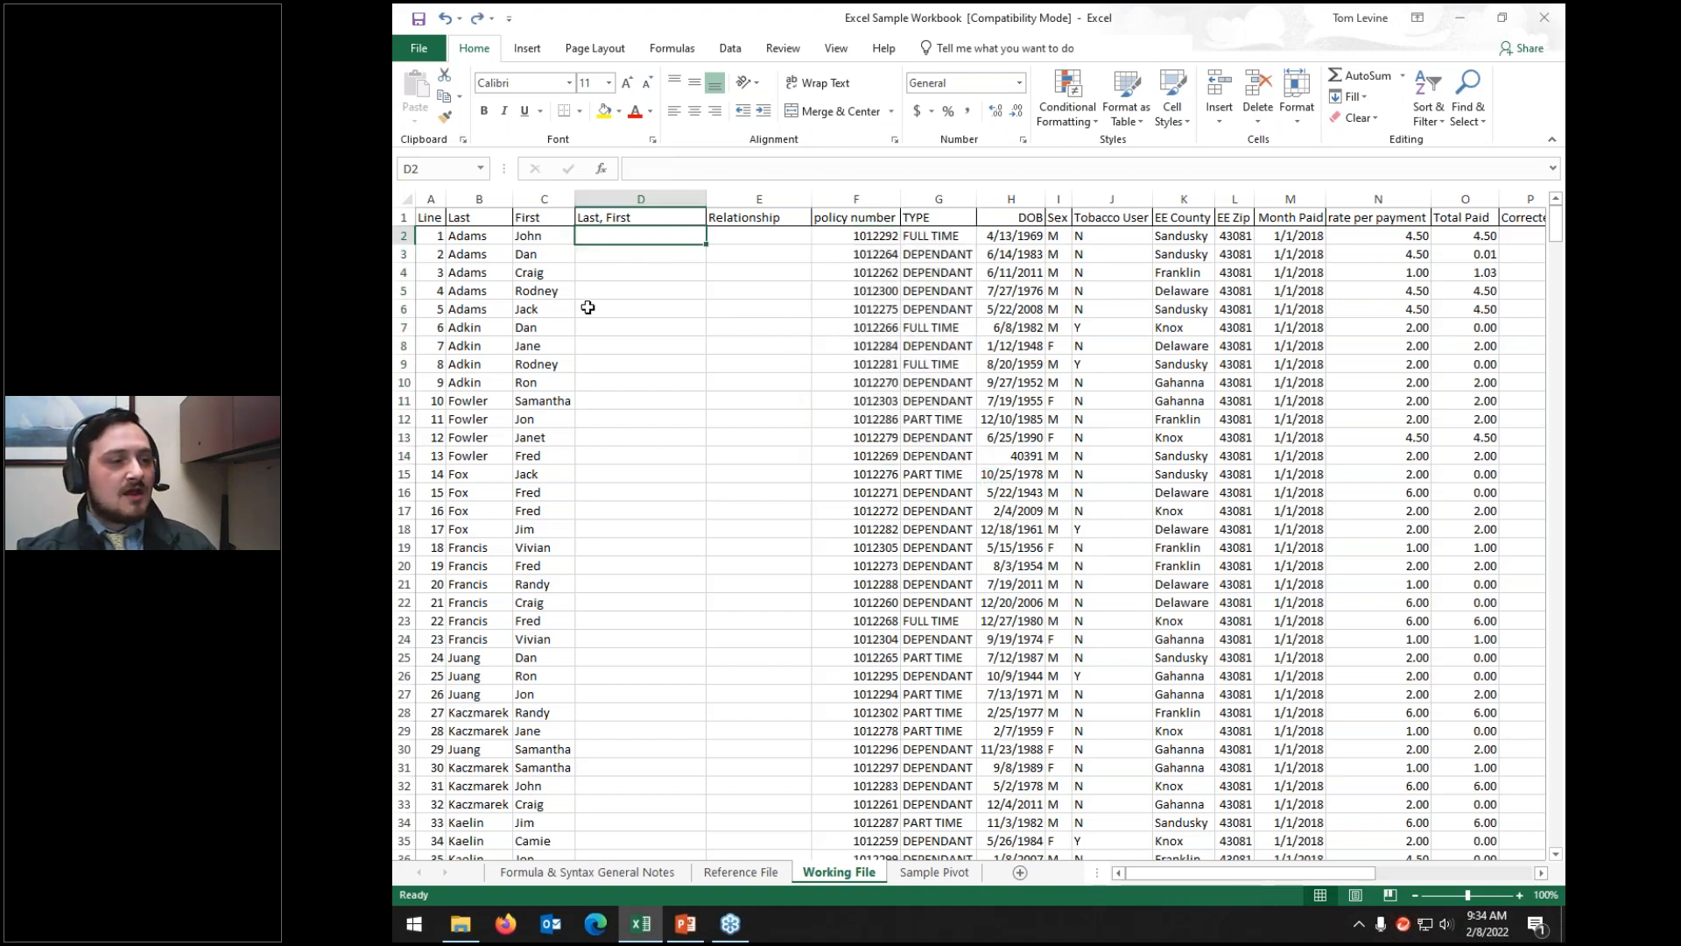
left_click(836, 238)
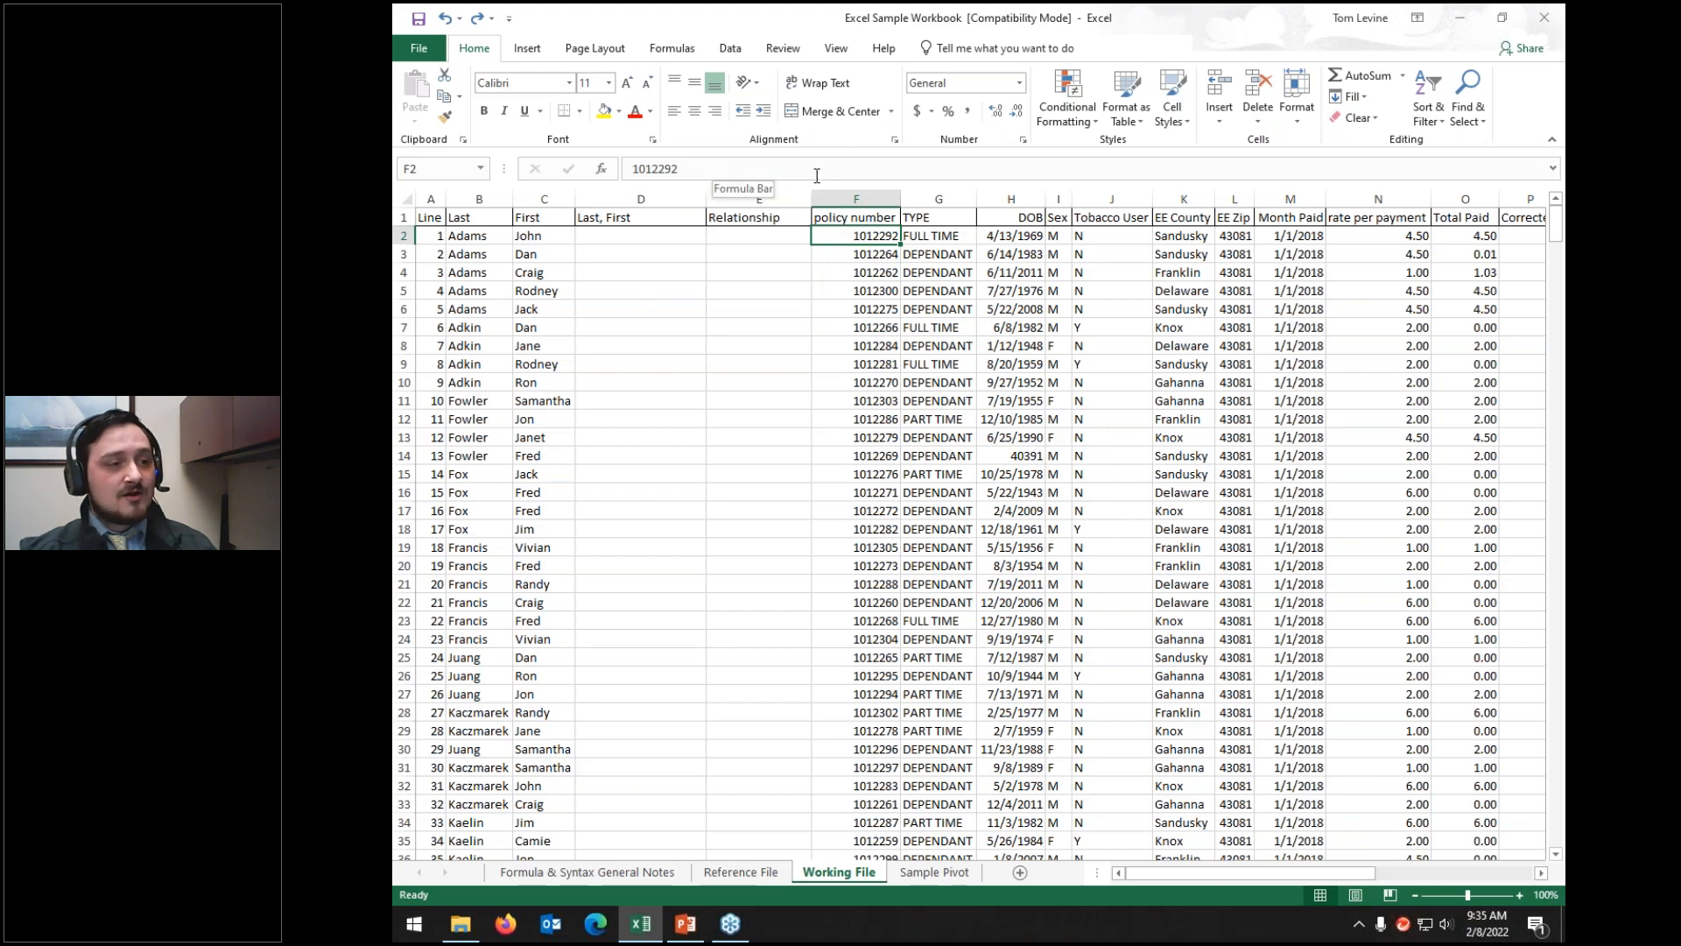
left_click(736, 167)
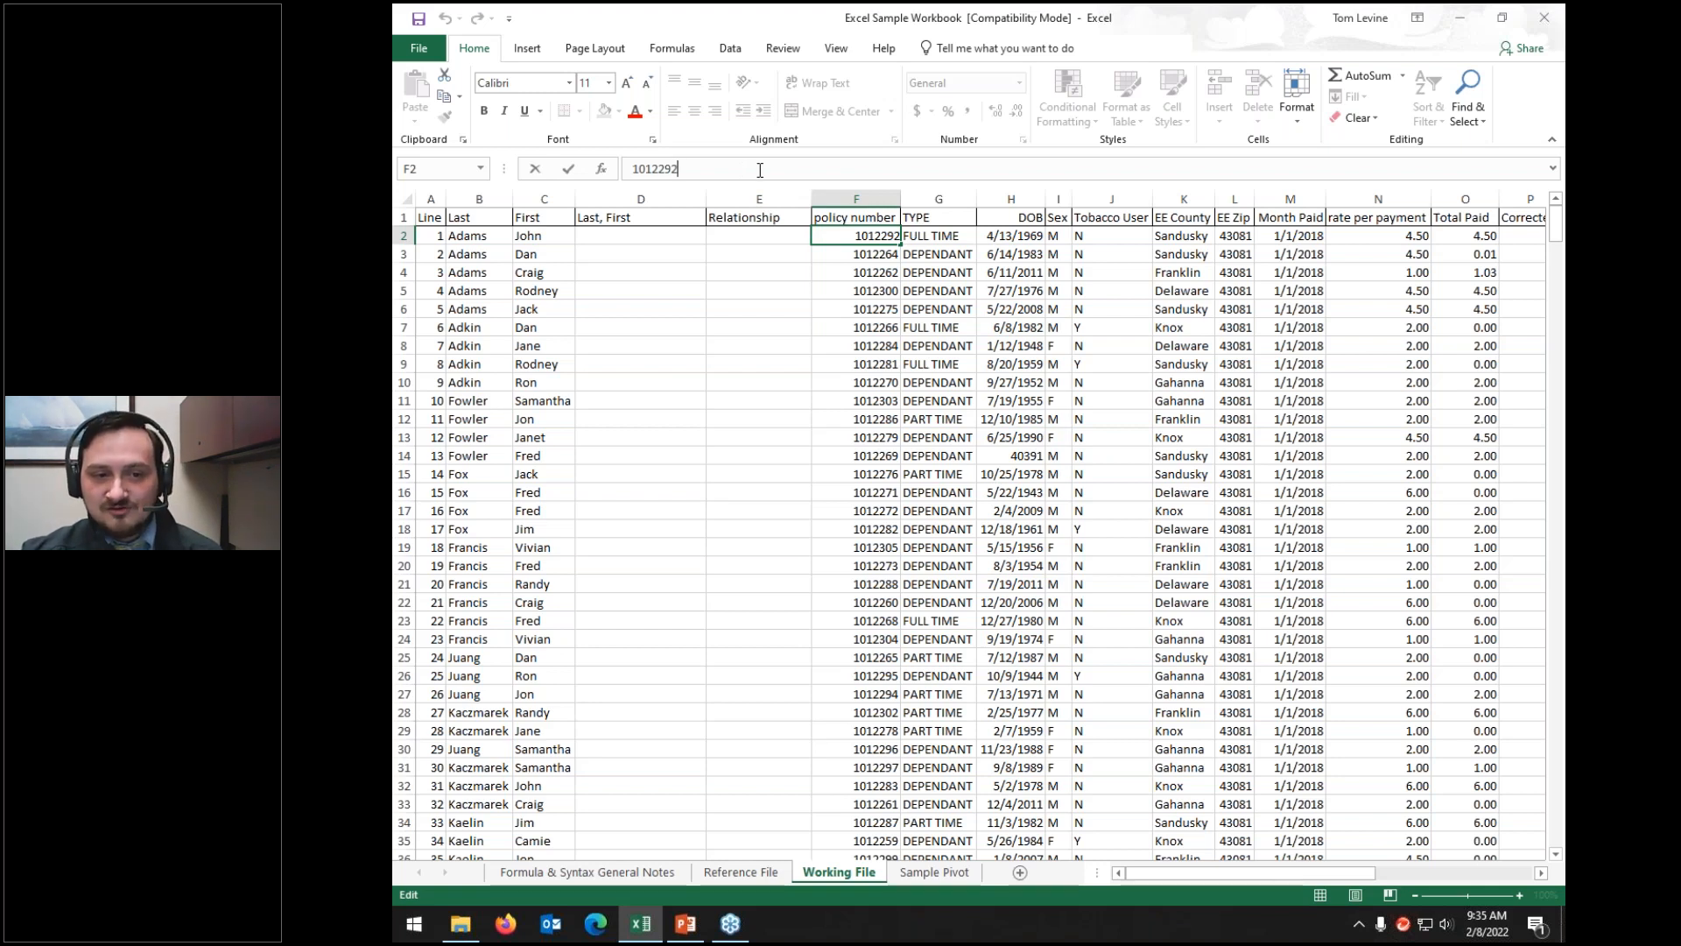
left_click(1000, 238)
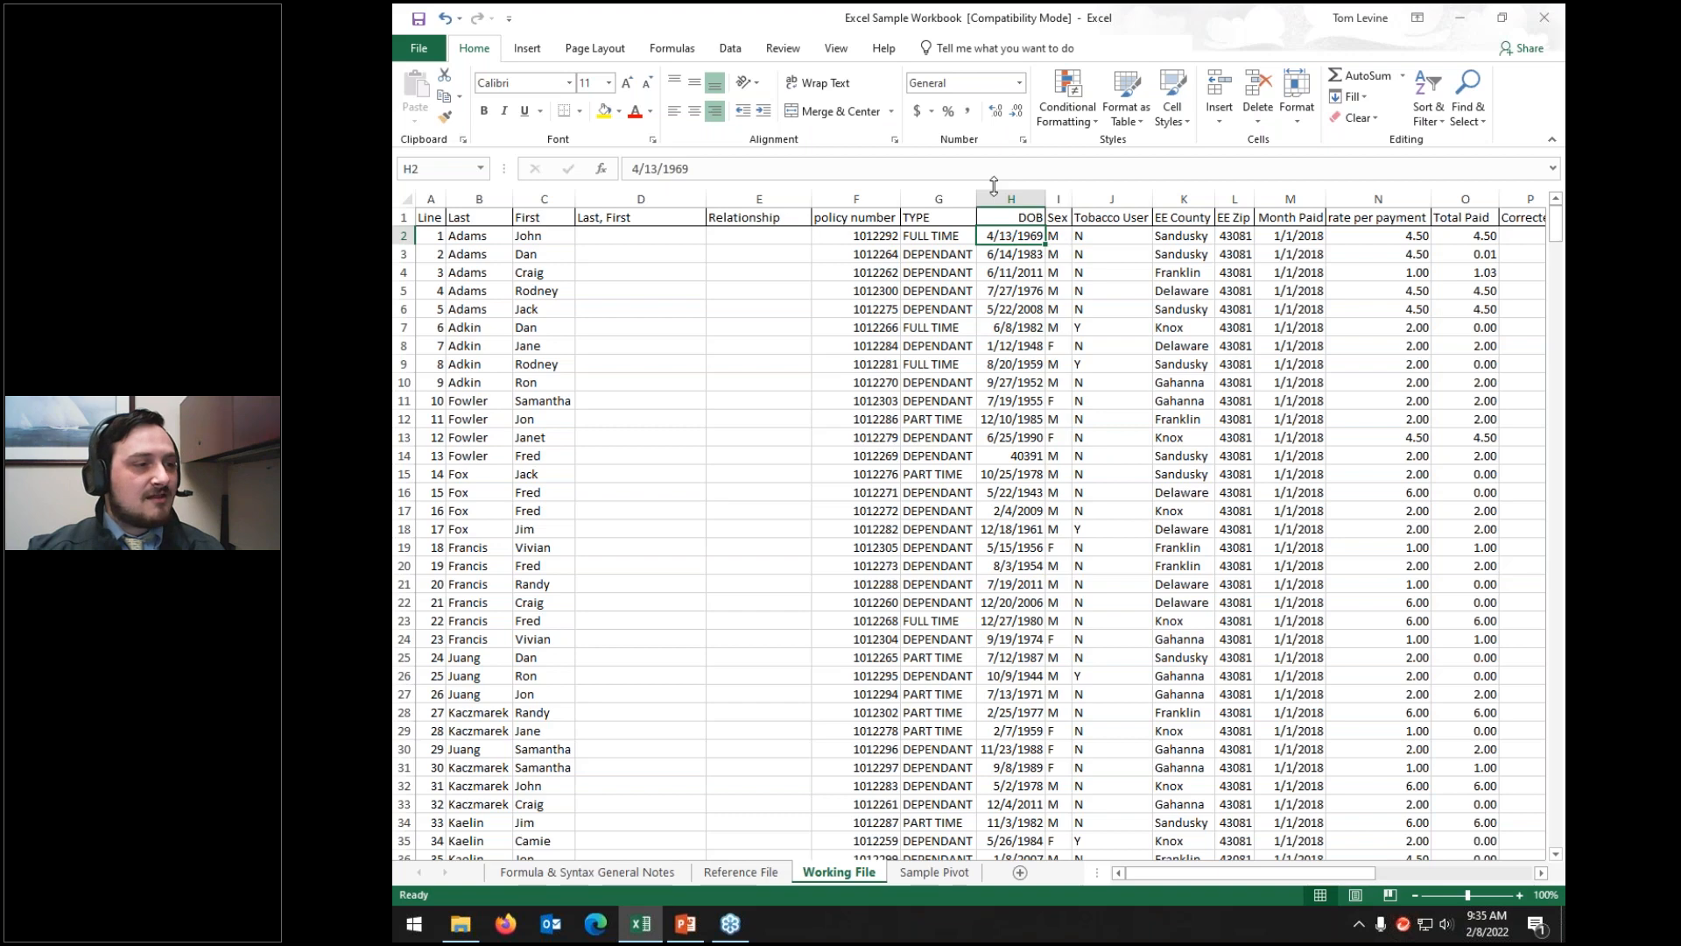
left_click(1025, 455)
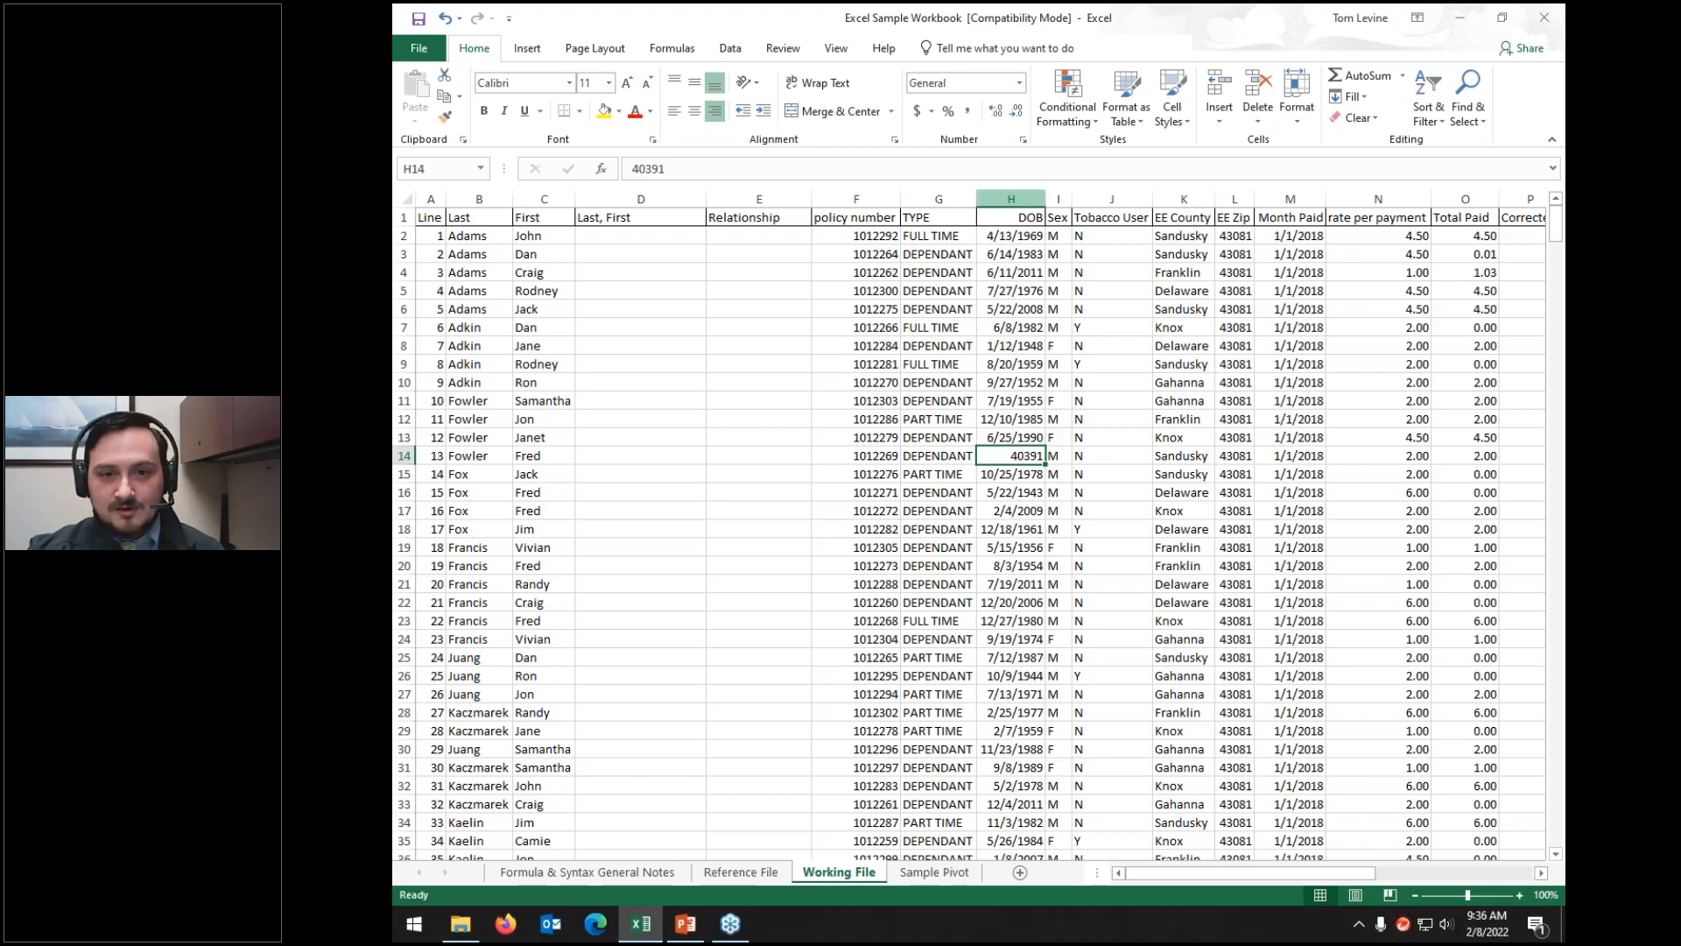
Step: Format the entire DOB column as Short Date so 40391 reads 8/1/2010
left_click(1008, 198)
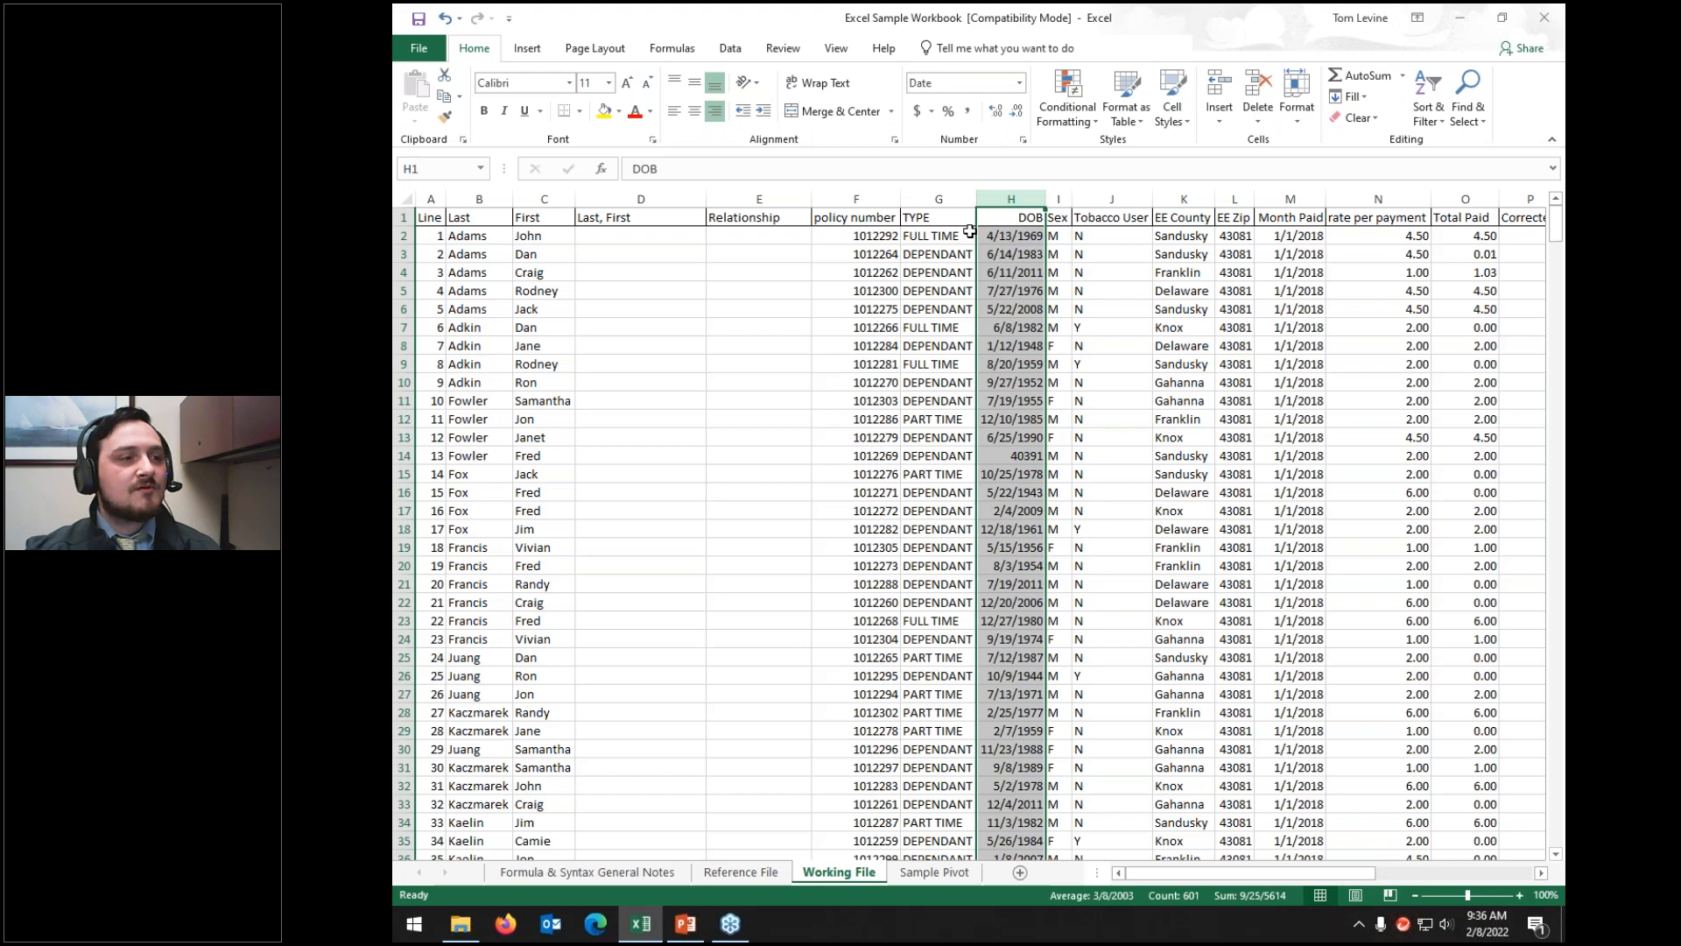
left_click(1019, 82)
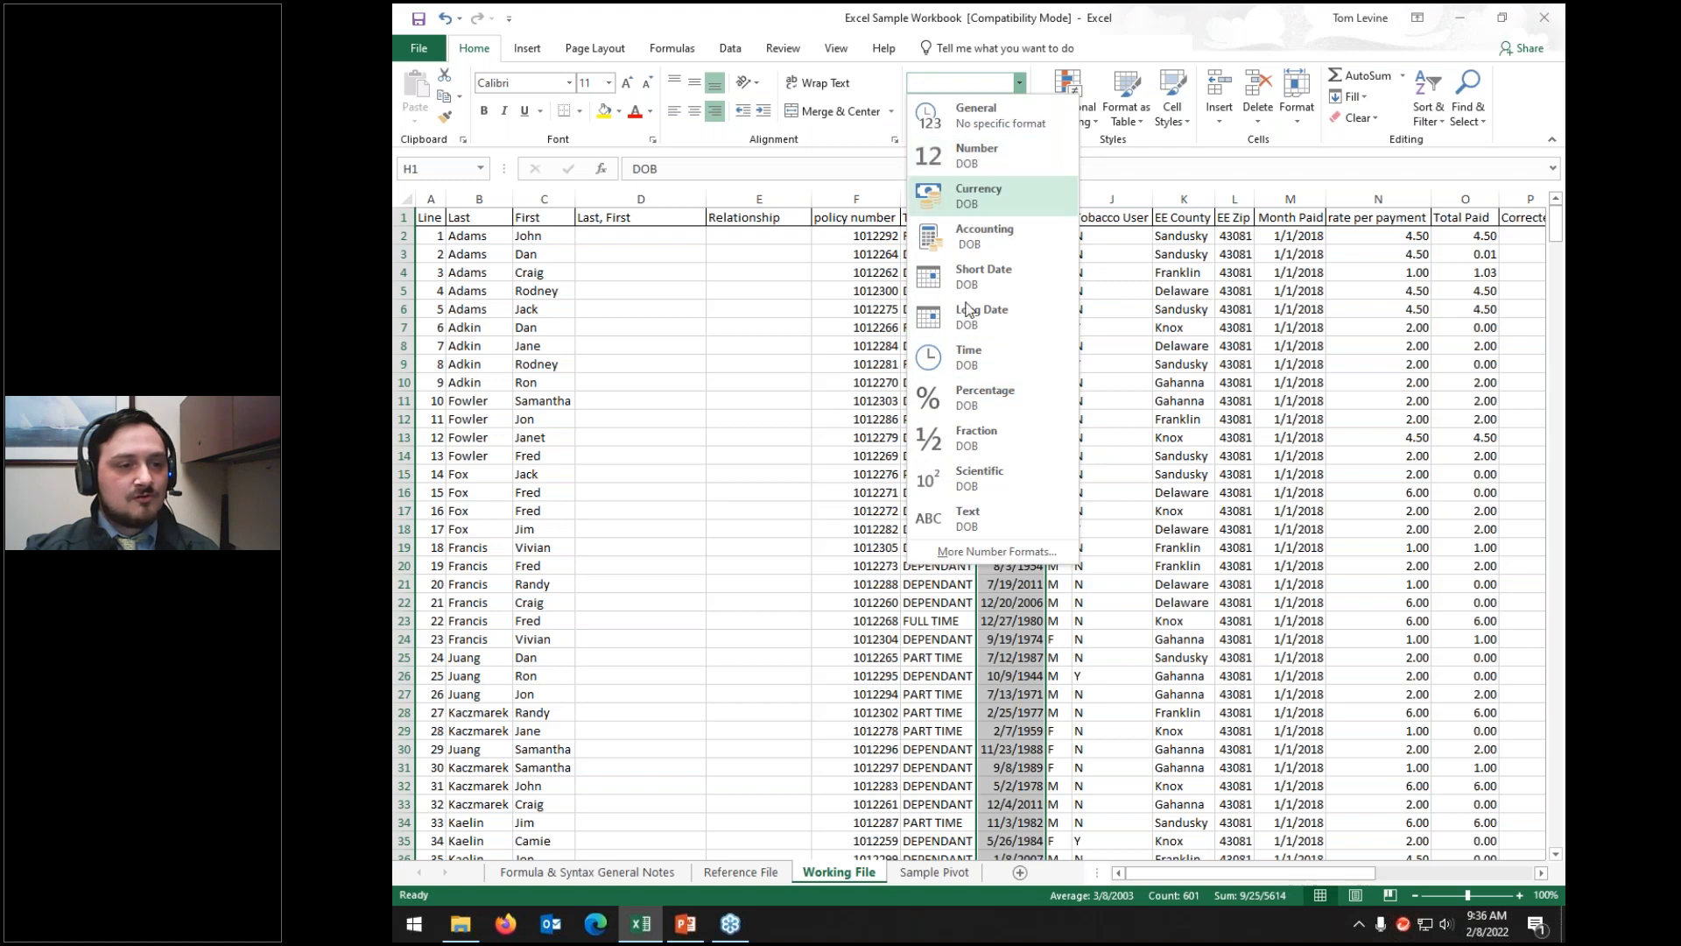
left_click(973, 275)
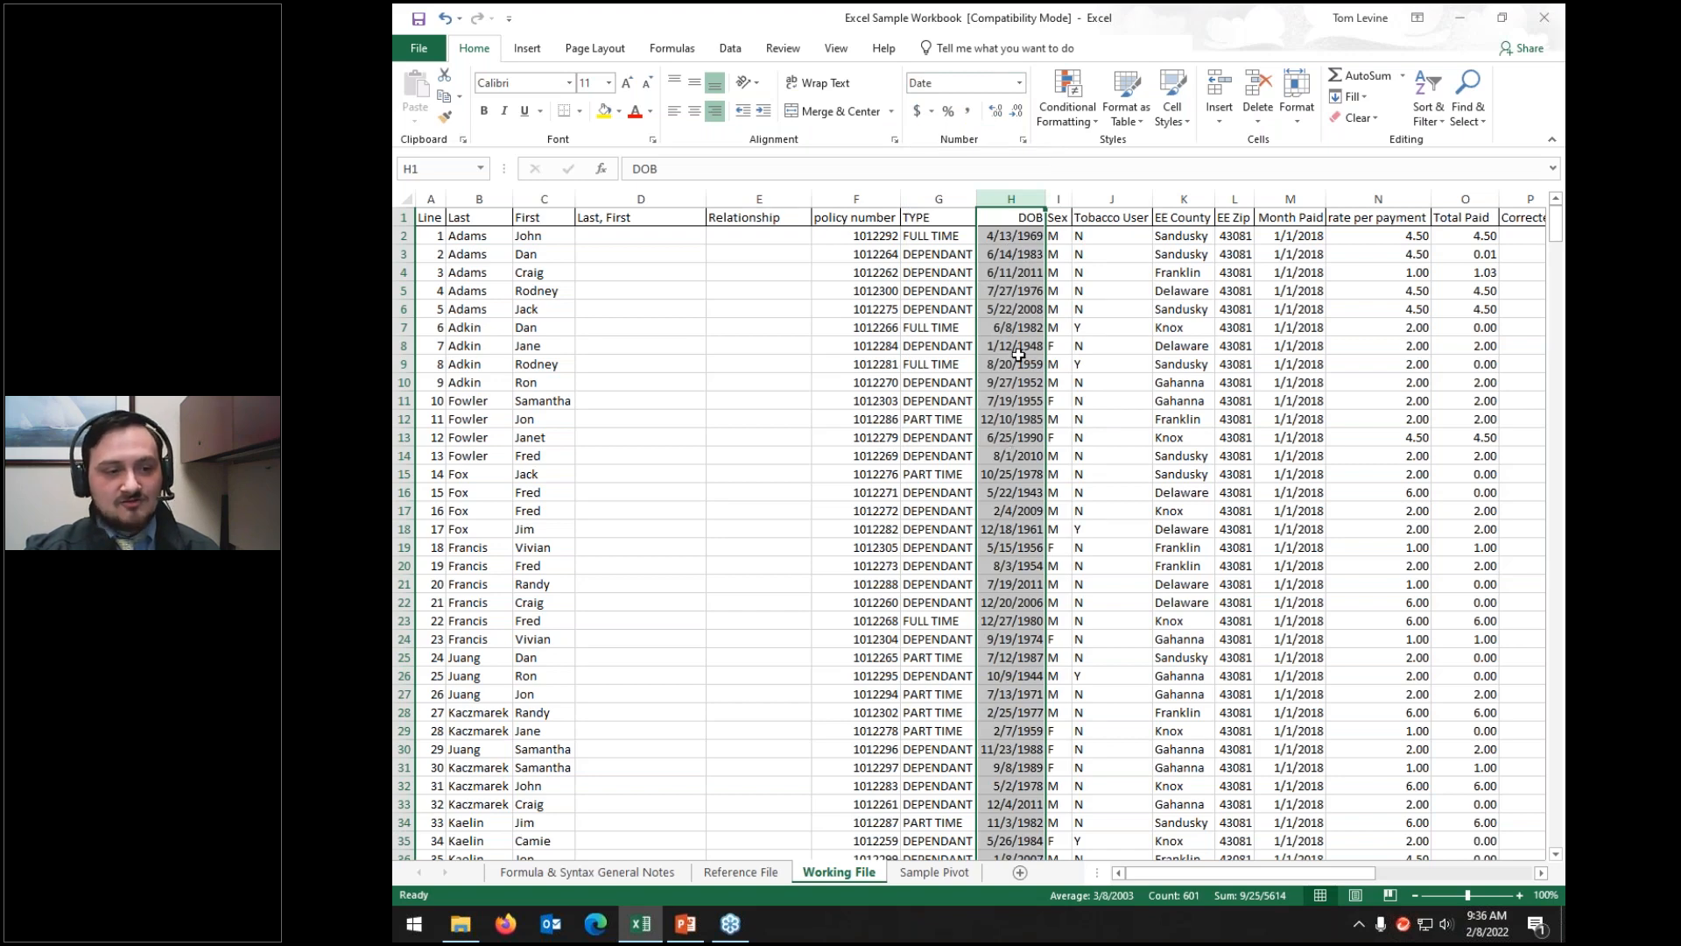
left_click(1022, 240)
key("Down")
key("Down")
key("Down")
key("Down")
key("Down")
key("Down")
key("Down")
key("Down")
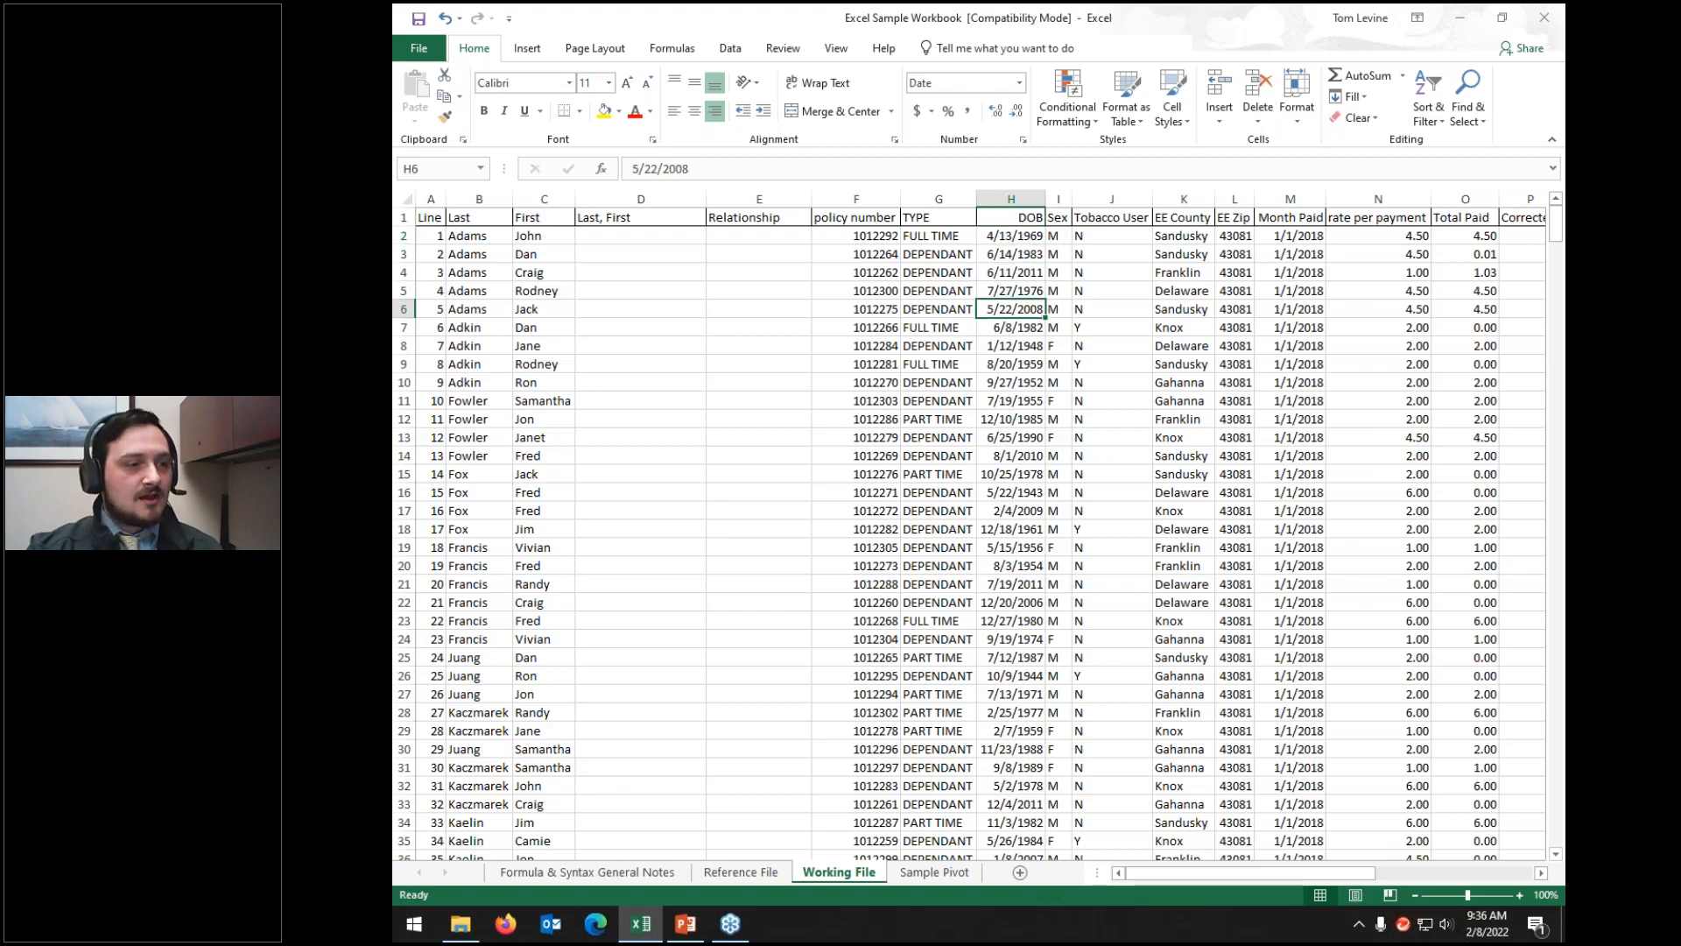
key("Down")
key("Down")
key("Down")
key("Down")
key("Down")
key("Down")
key("Down")
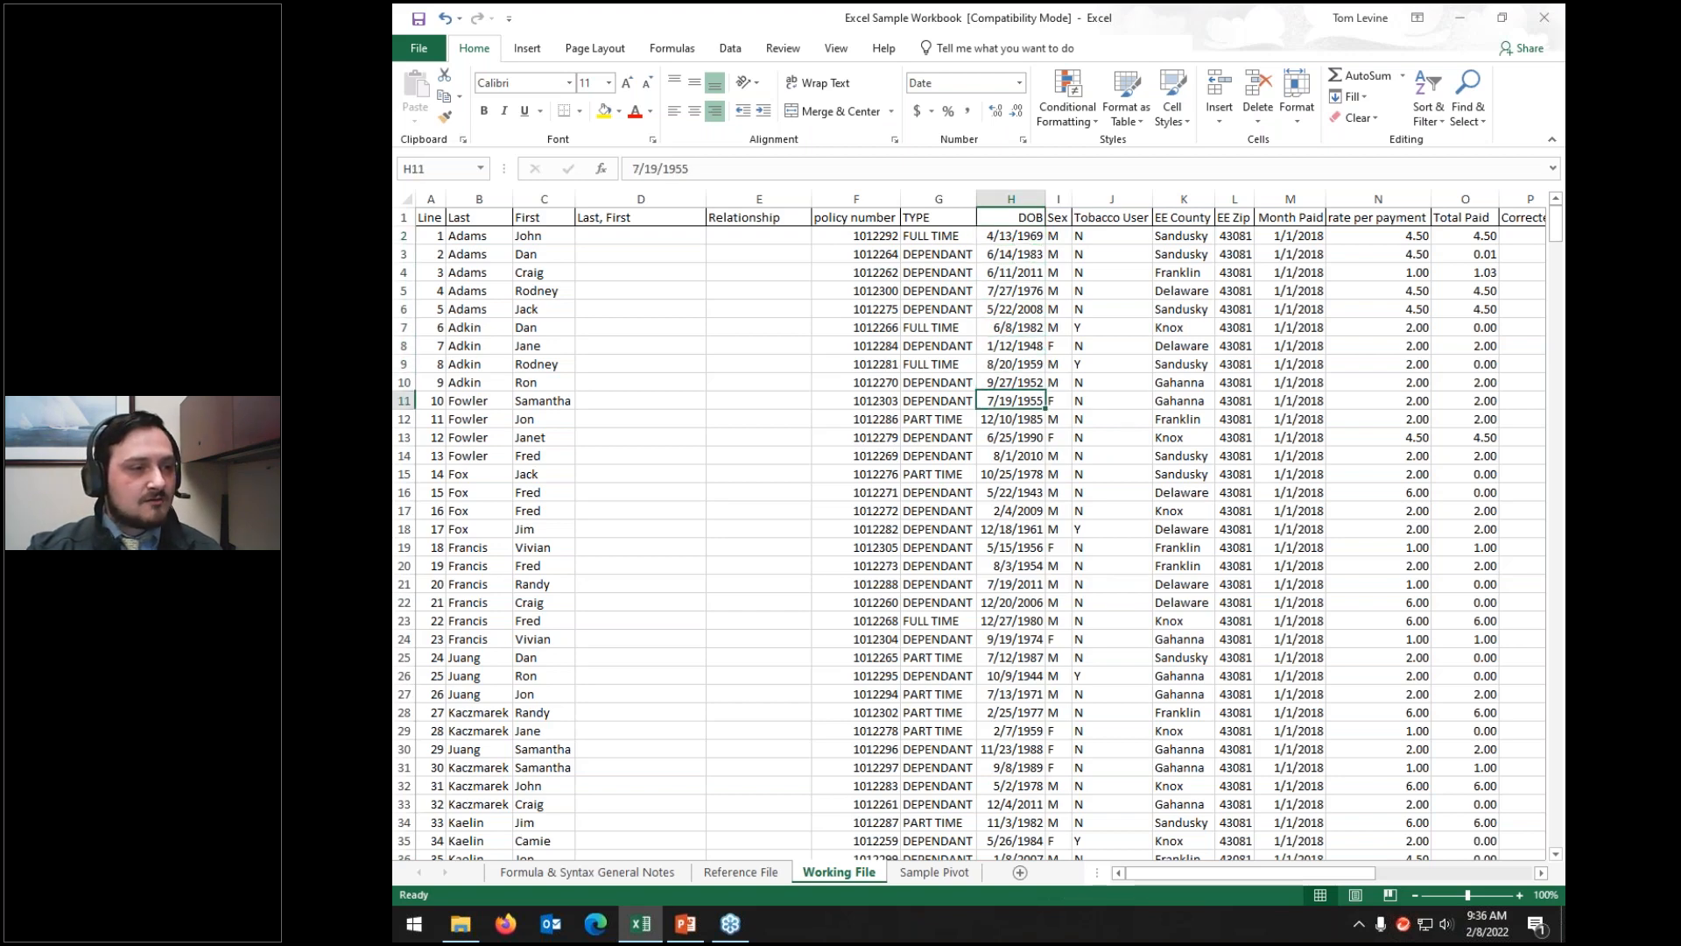
key("Down")
key("Down")
key("Down")
key("Down")
key("Down")
key("Down")
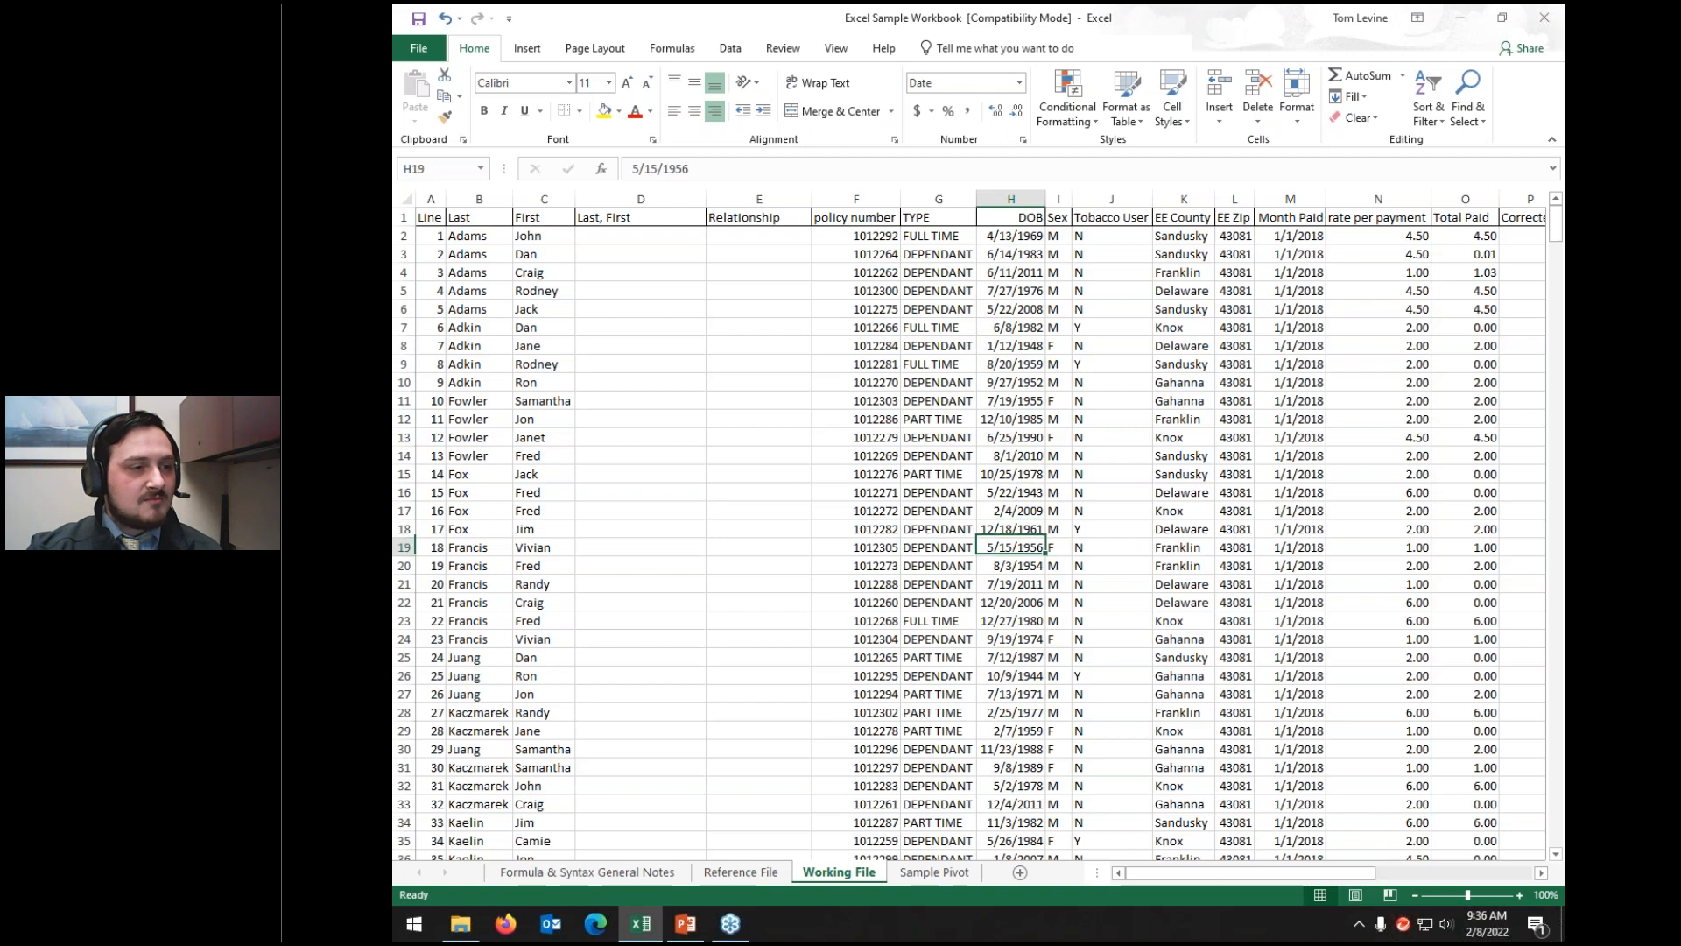
key("Down")
key("Down")
key("Down")
key("Down")
key("Down")
key("Down")
key("Down")
key("Down")
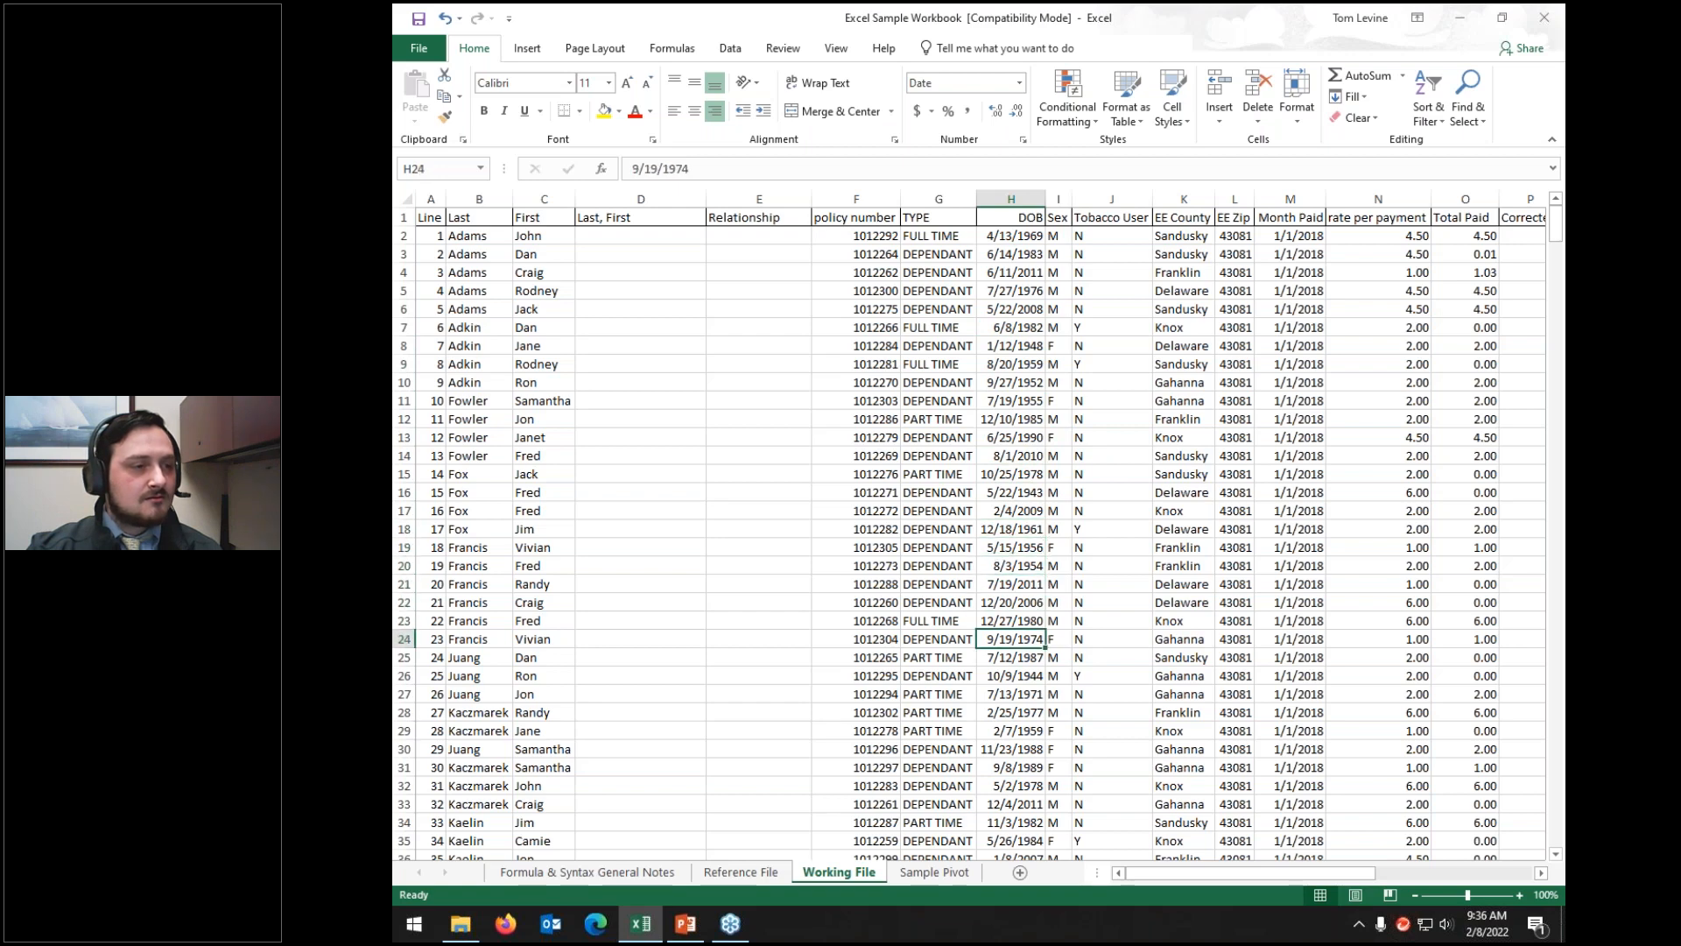
key("Down")
key("Down")
key("Down")
key("Down")
key("Down")
key("Down")
key("Down")
key("Down")
key("Down")
key("Down")
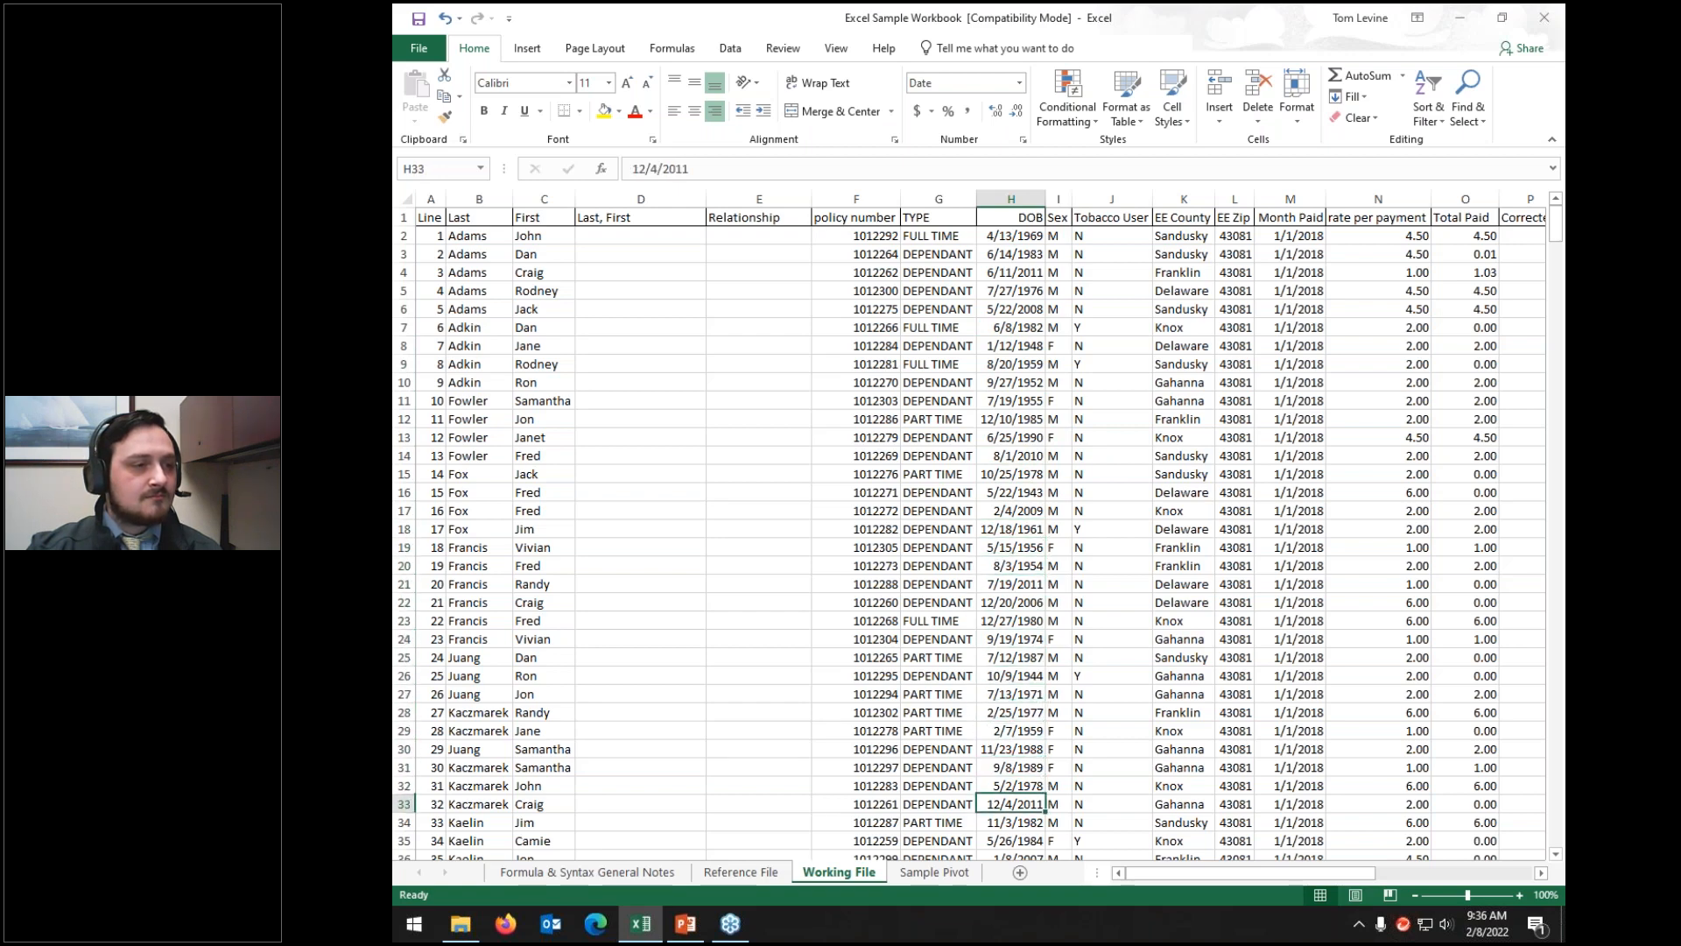
key("Down")
key("Down")
key("Down")
key("Down")
key("Down")
key("Down")
key("Down")
key("Down")
key("Down")
key("Down")
key("Down")
key("Down")
key("Down")
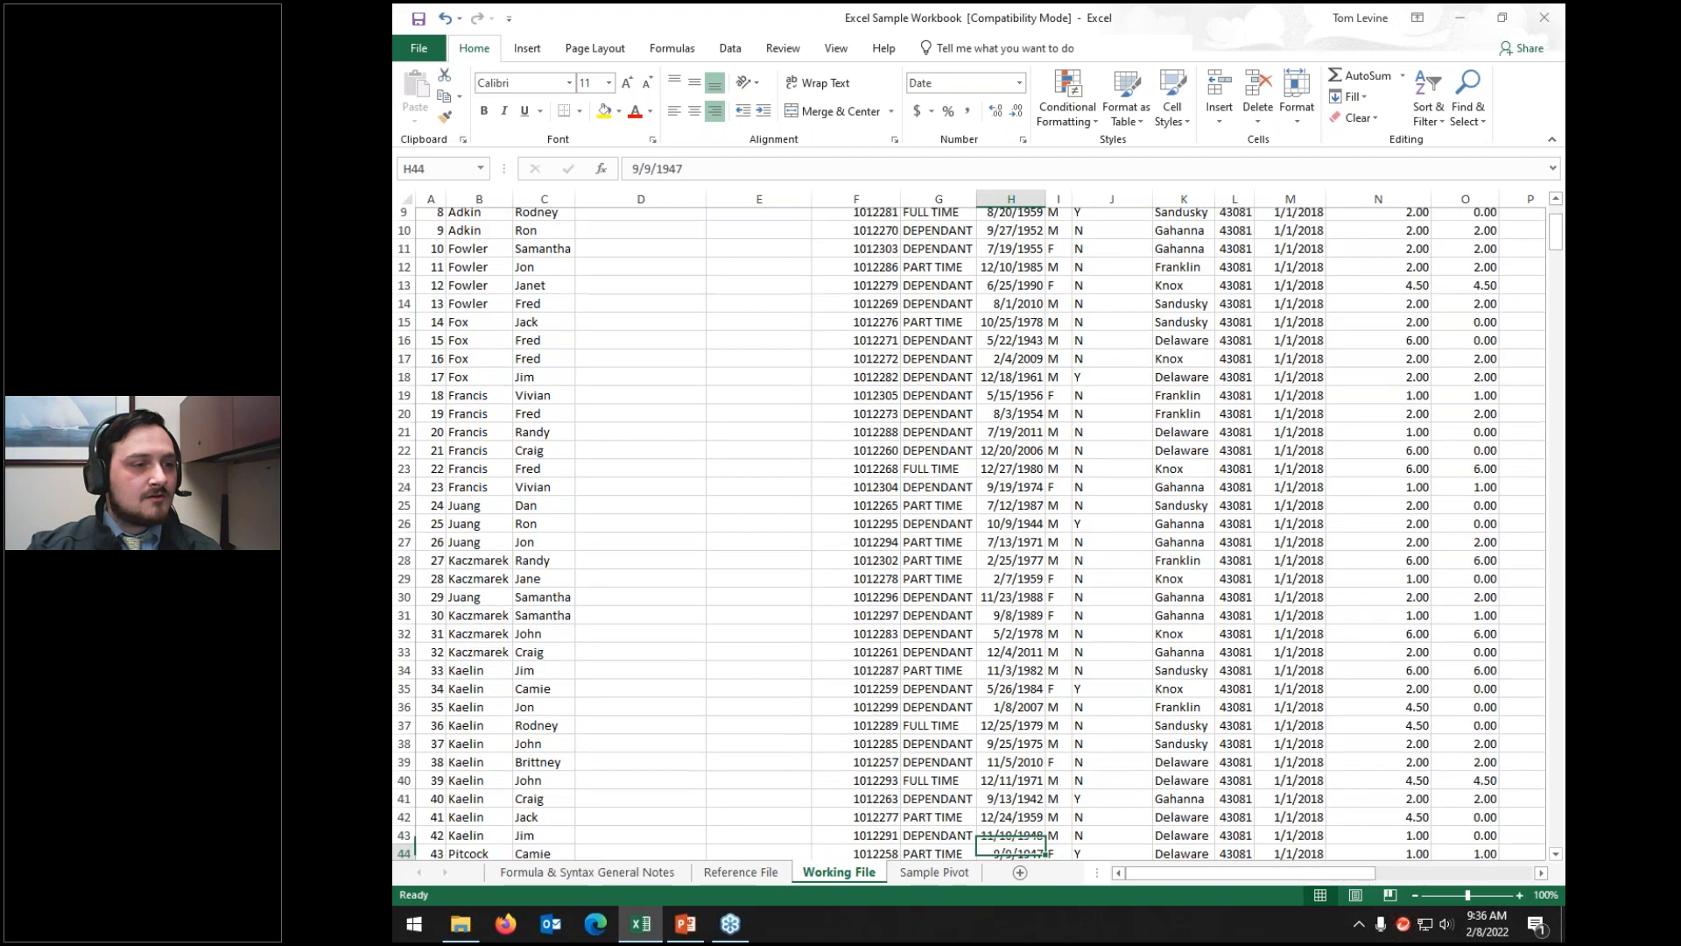
key("Down")
key("Down")
key("Down")
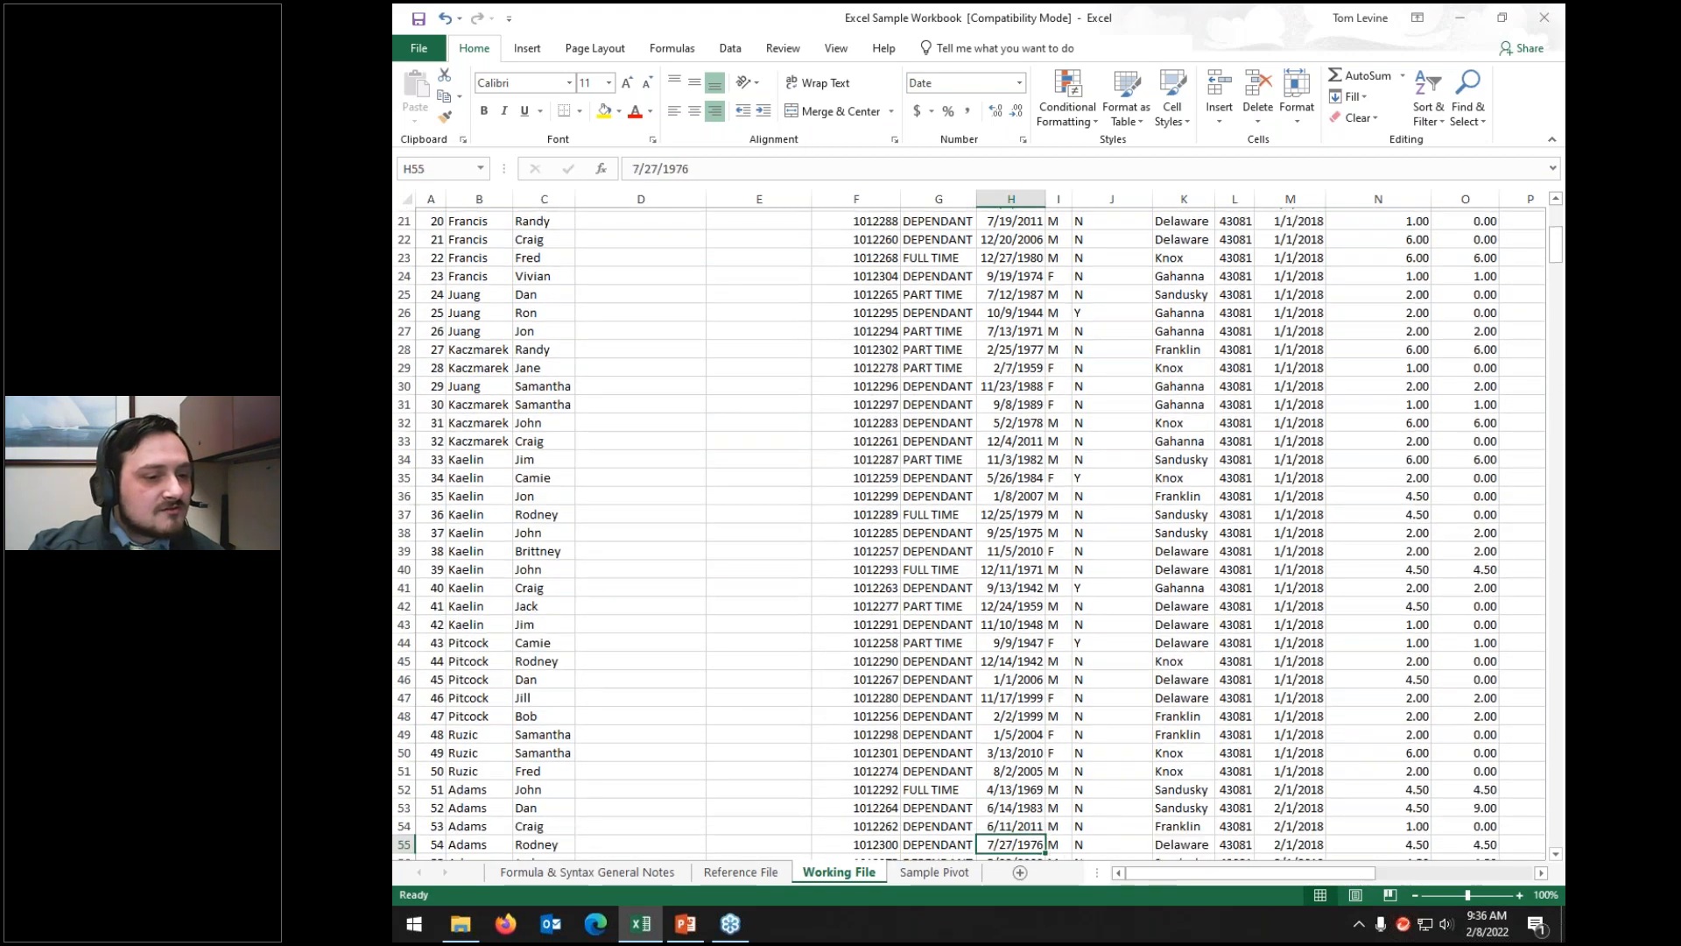
key("Up")
key("Up")
key("Up")
key("Up")
key("Up")
key("Up")
key("Up")
key("Up")
key("Up")
key("Up")
key("Up")
key("Up")
key("Up")
key("Up")
key("Up")
key("Up")
key("Up")
key("Up")
key("Up")
key("Up")
key("Up")
key("Up")
key("Up")
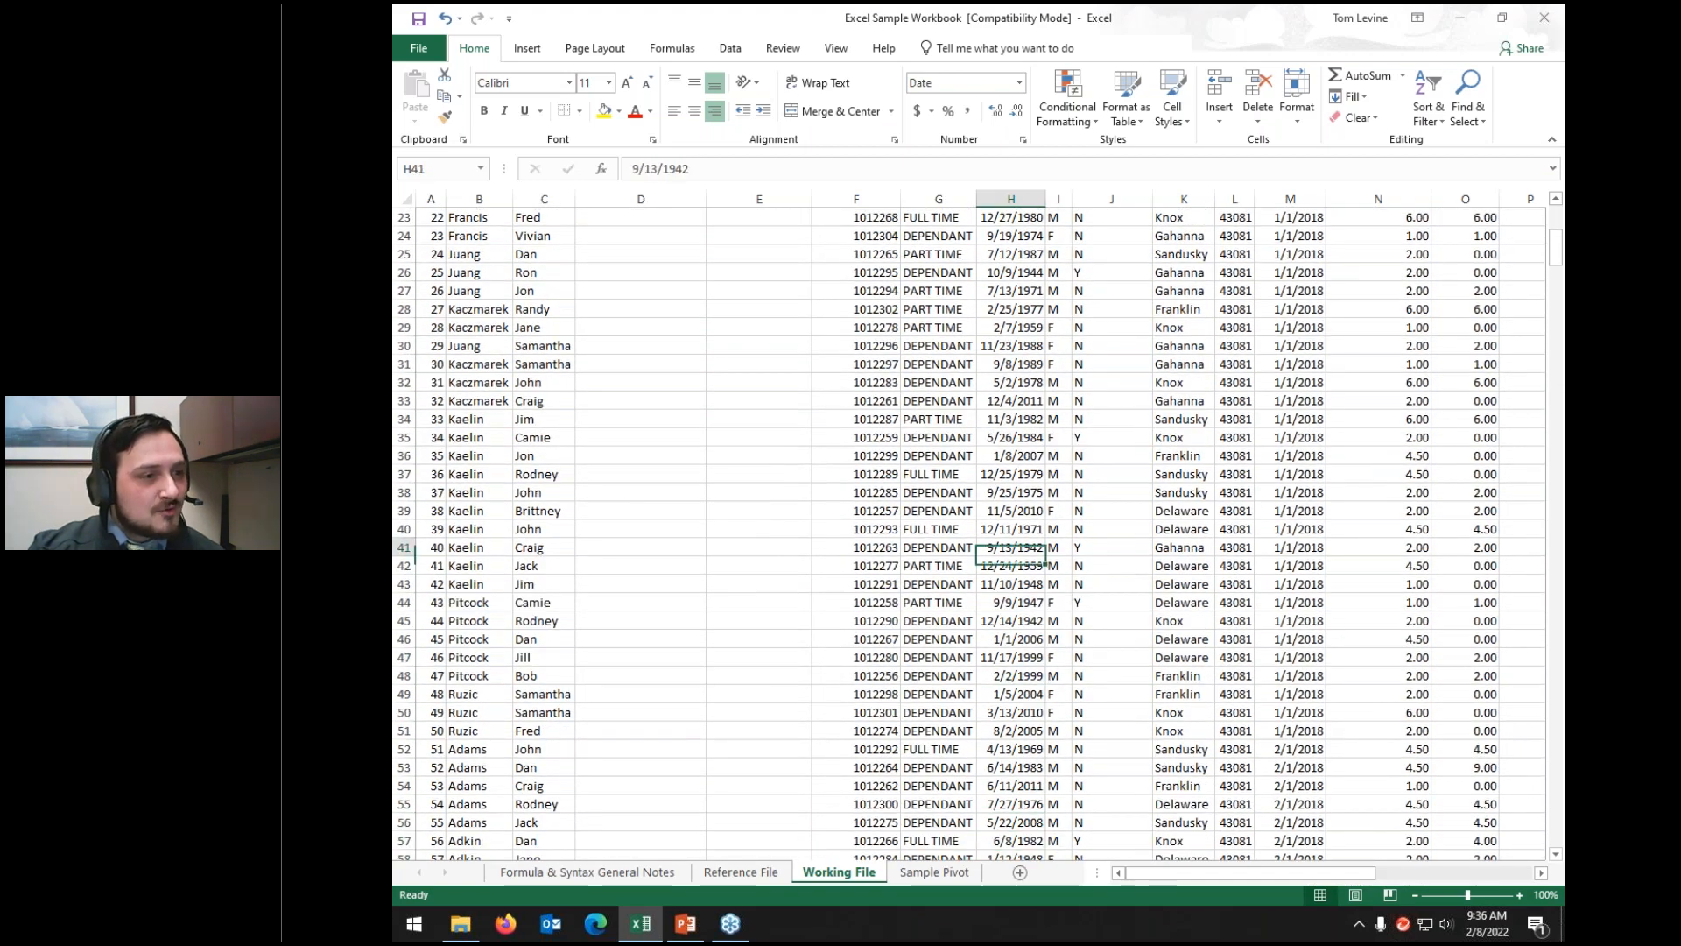
key("Up")
key("Up")
key("Up")
key("Up")
key("Up")
key("Up")
key("Up")
key("Up")
key("Up")
key("Up")
key("Up")
key("Up")
key("Up")
key("Up")
key("Up")
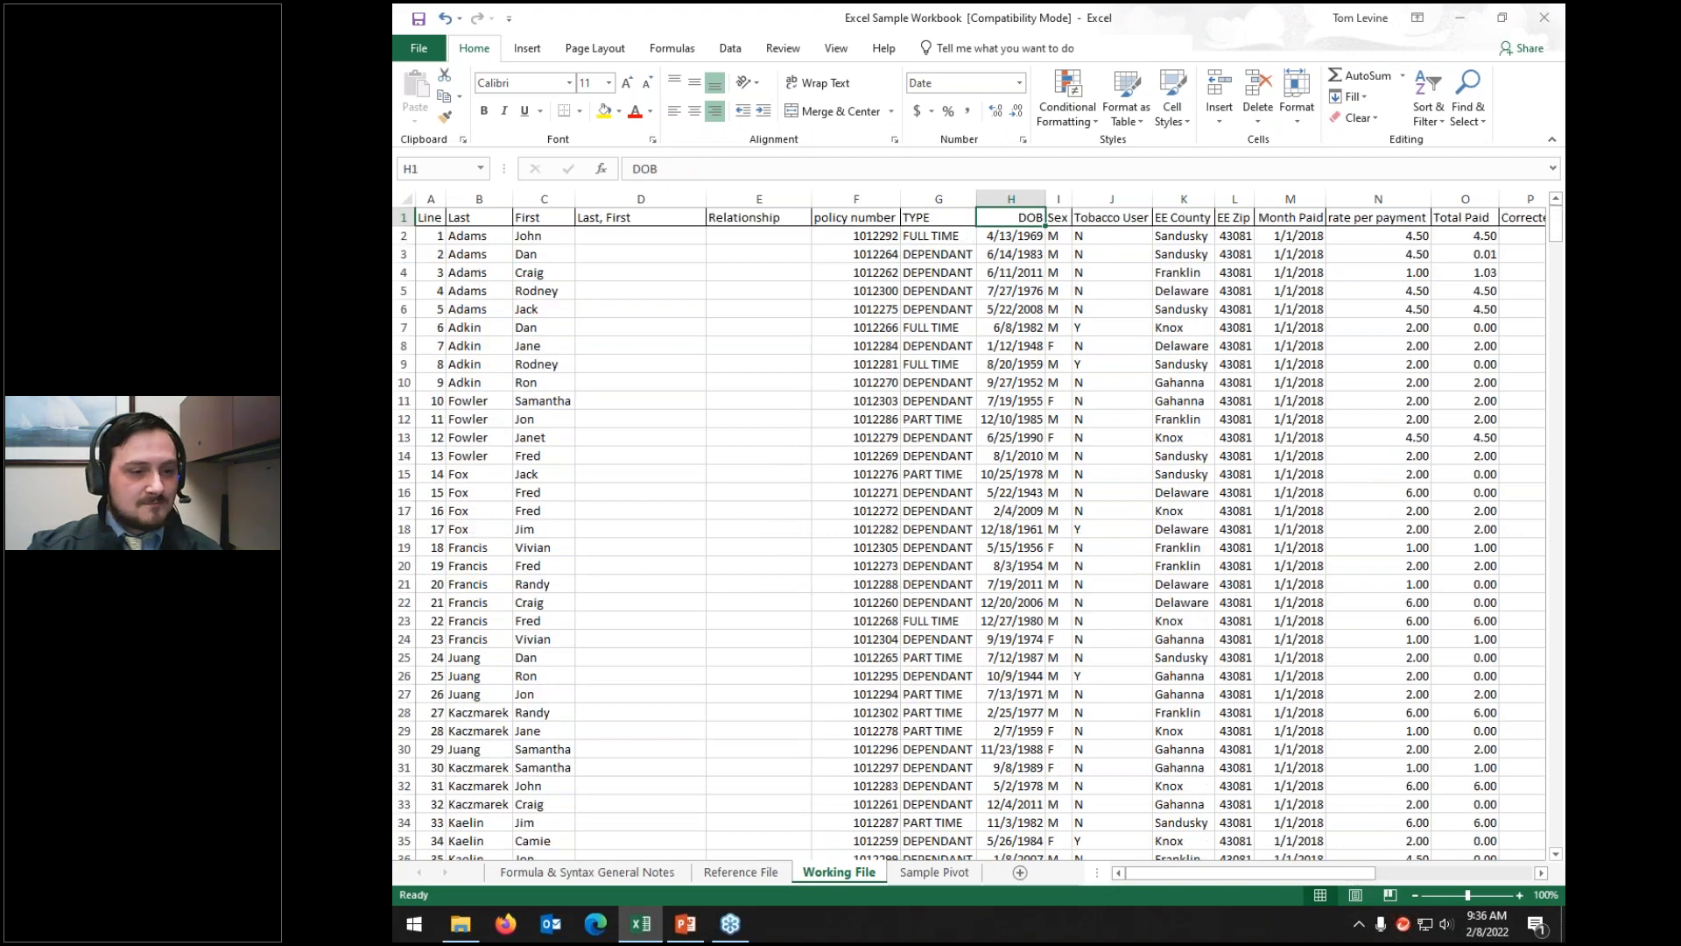
Step: Switch the DOB column to General to inspect 40391, then back to Short Date
left_click(1011, 198)
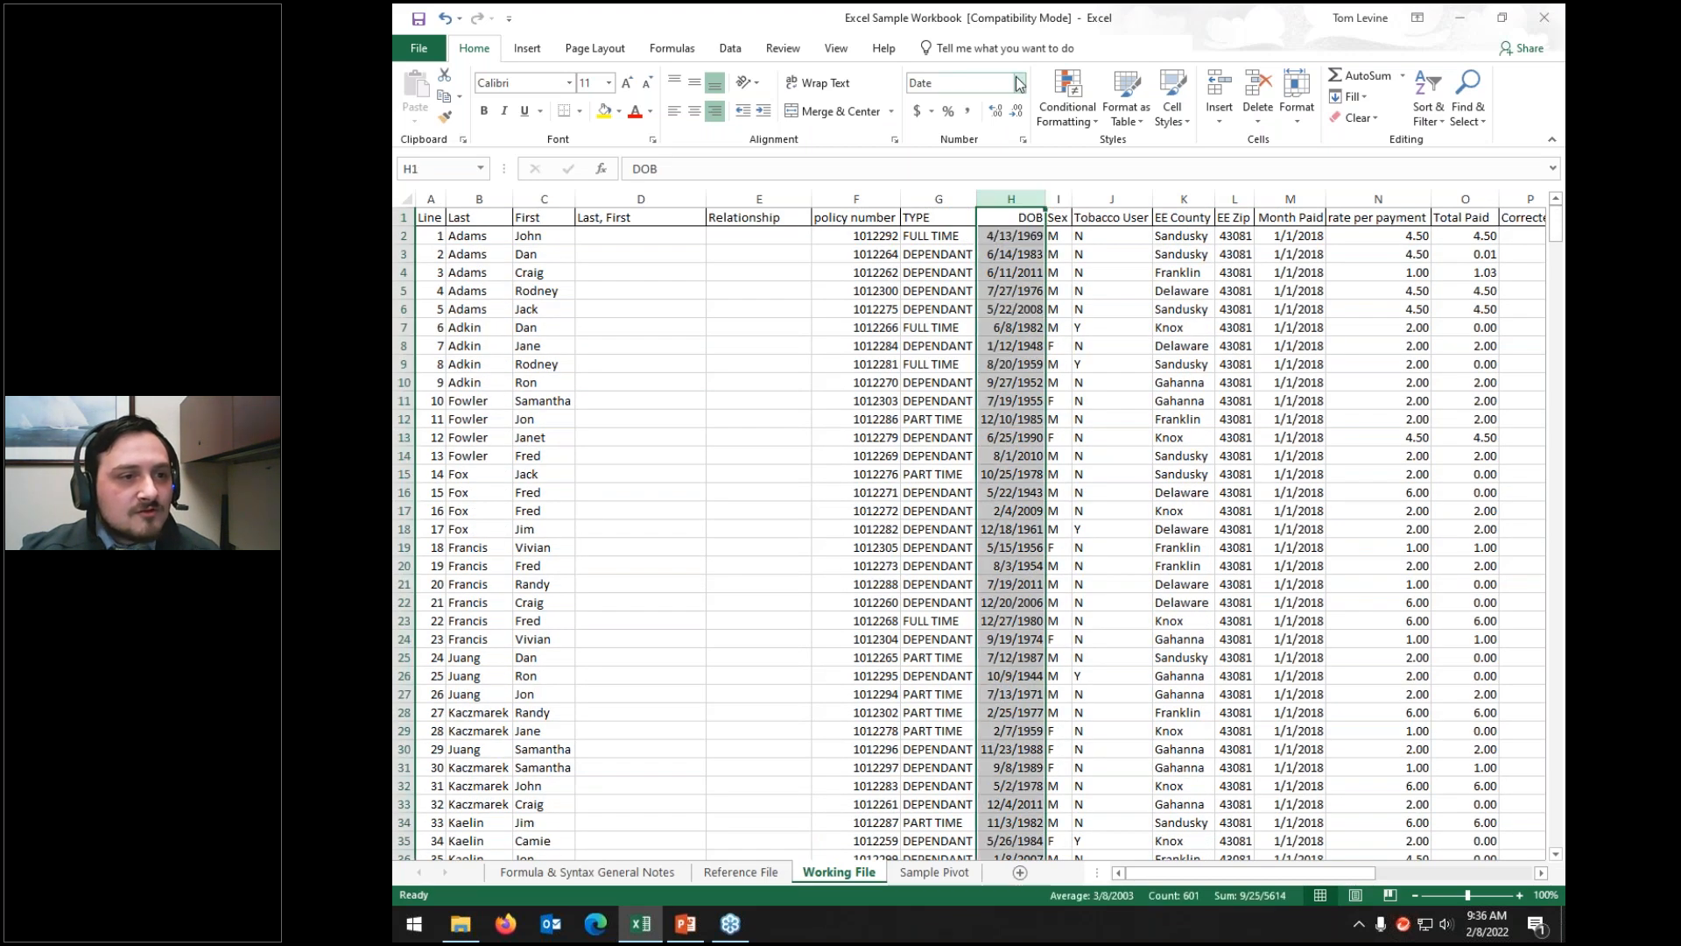
left_click(1020, 84)
left_click(993, 108)
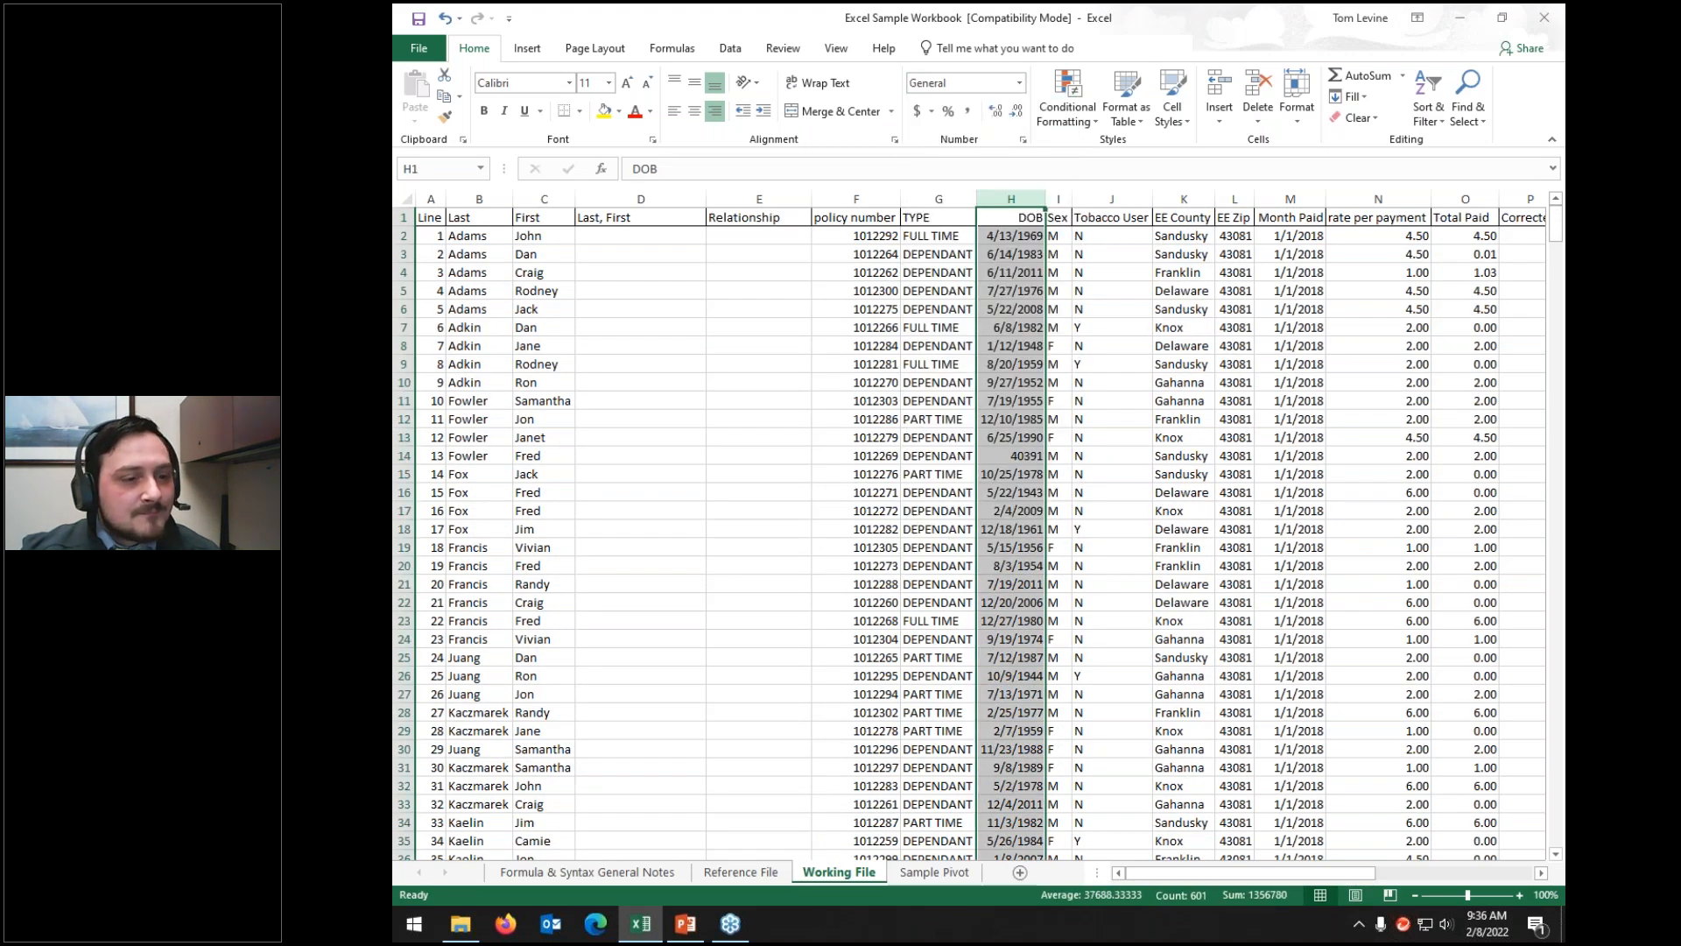
left_click(987, 450)
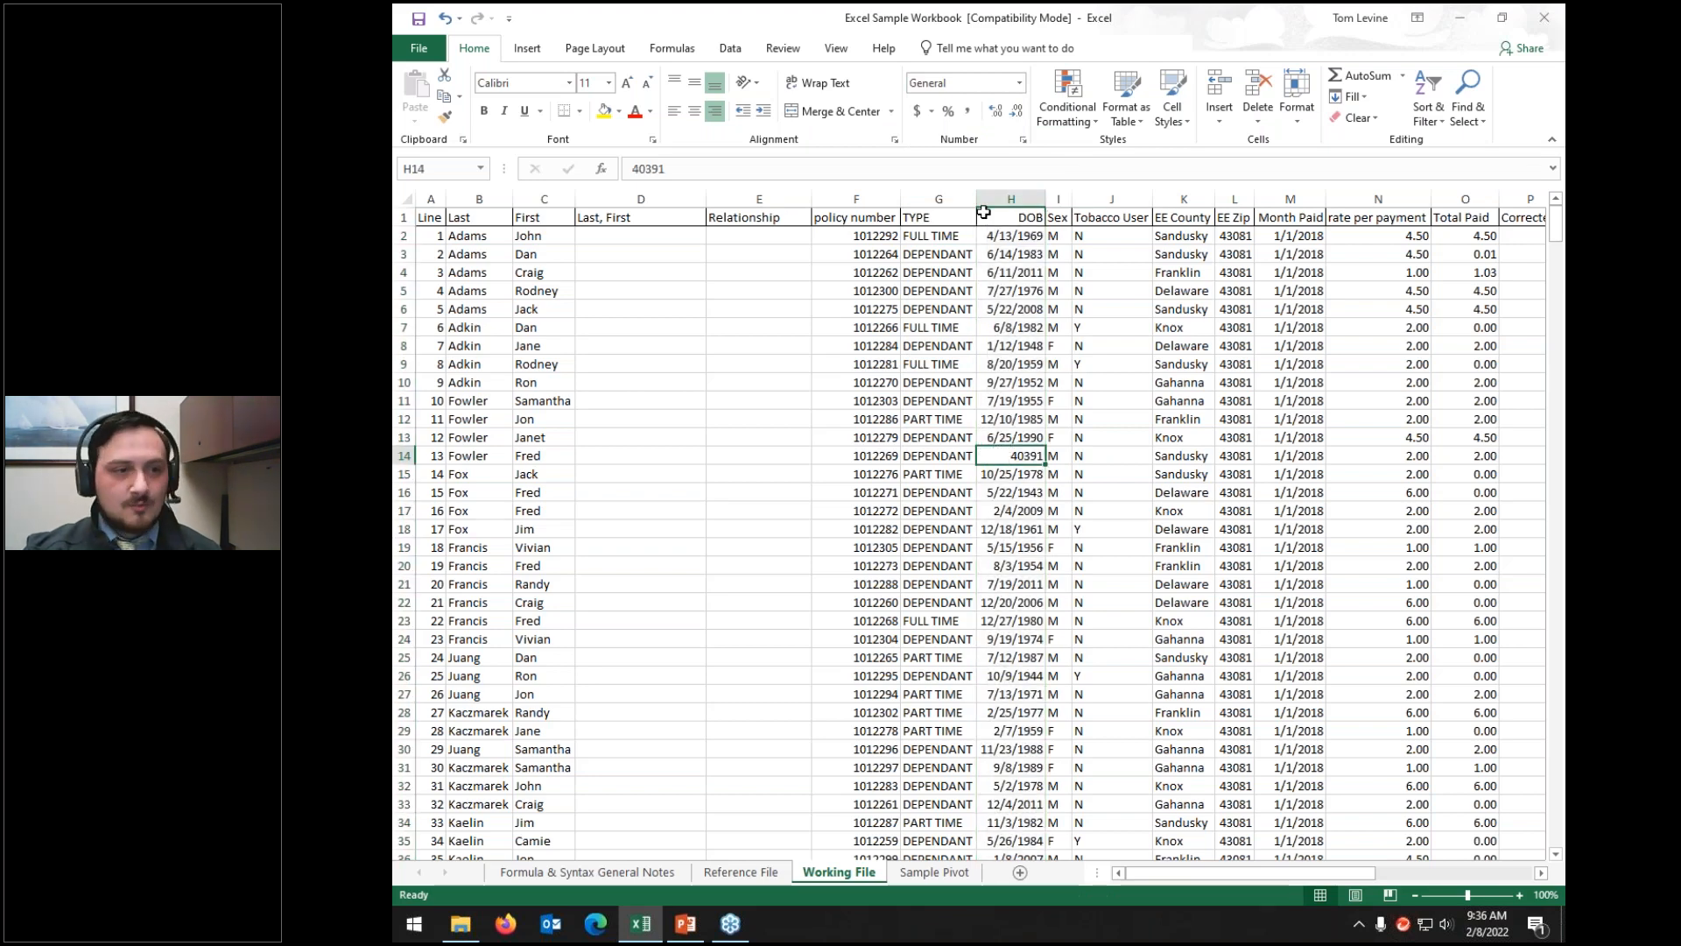
left_click(1012, 198)
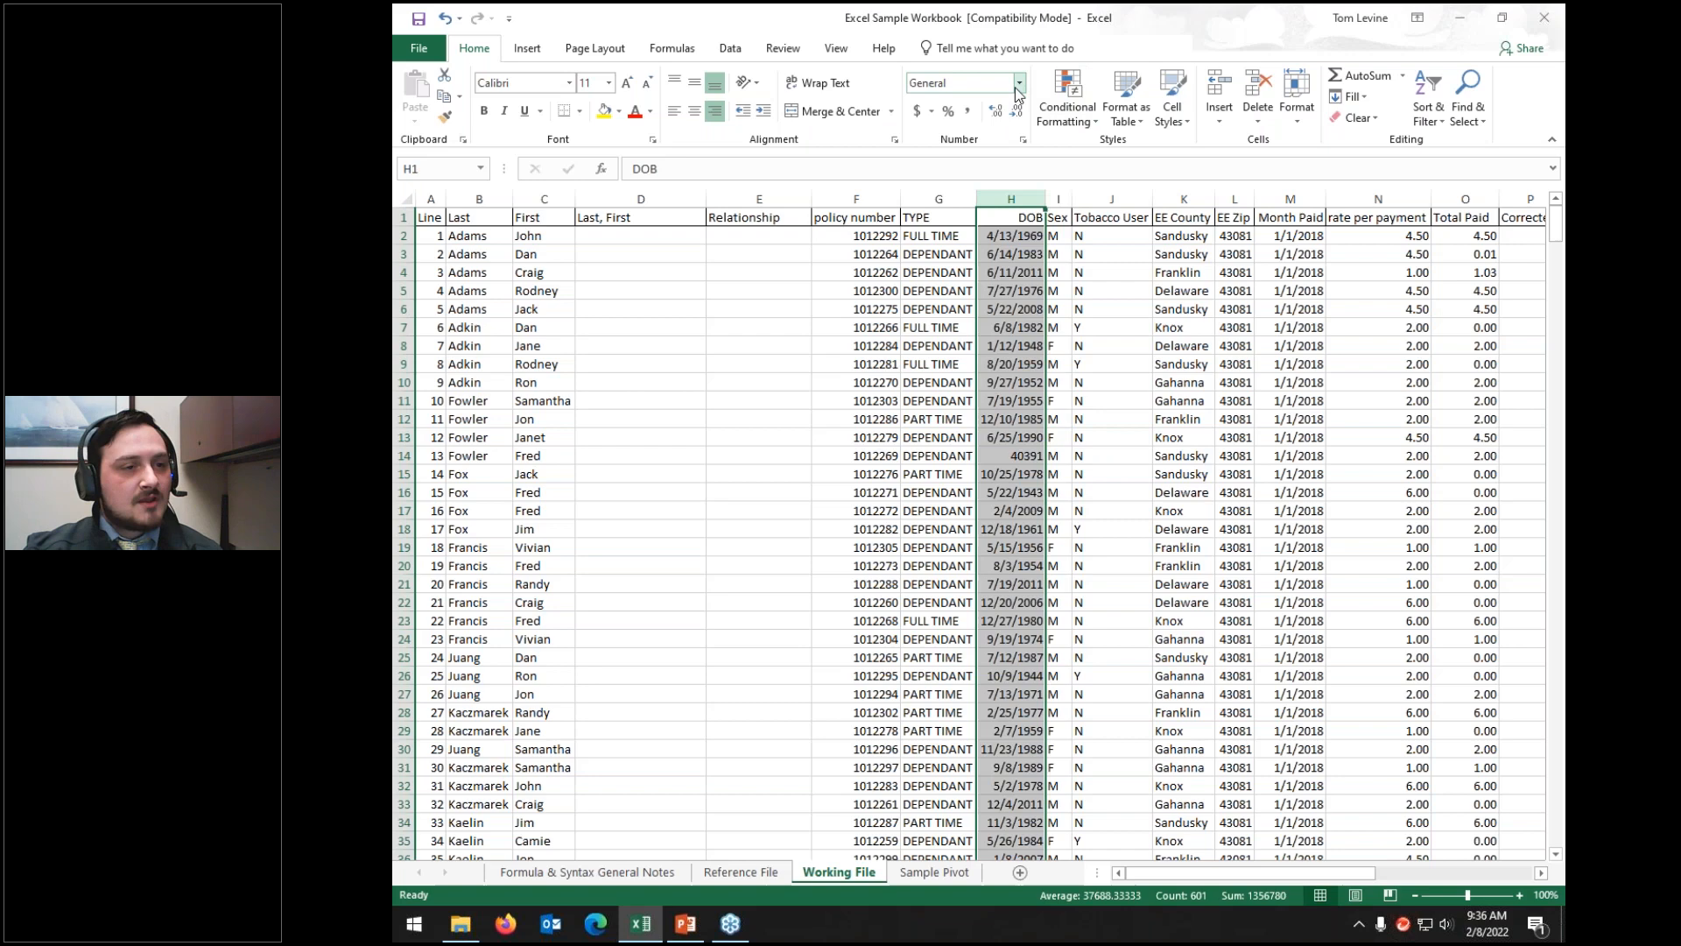
left_click(1021, 84)
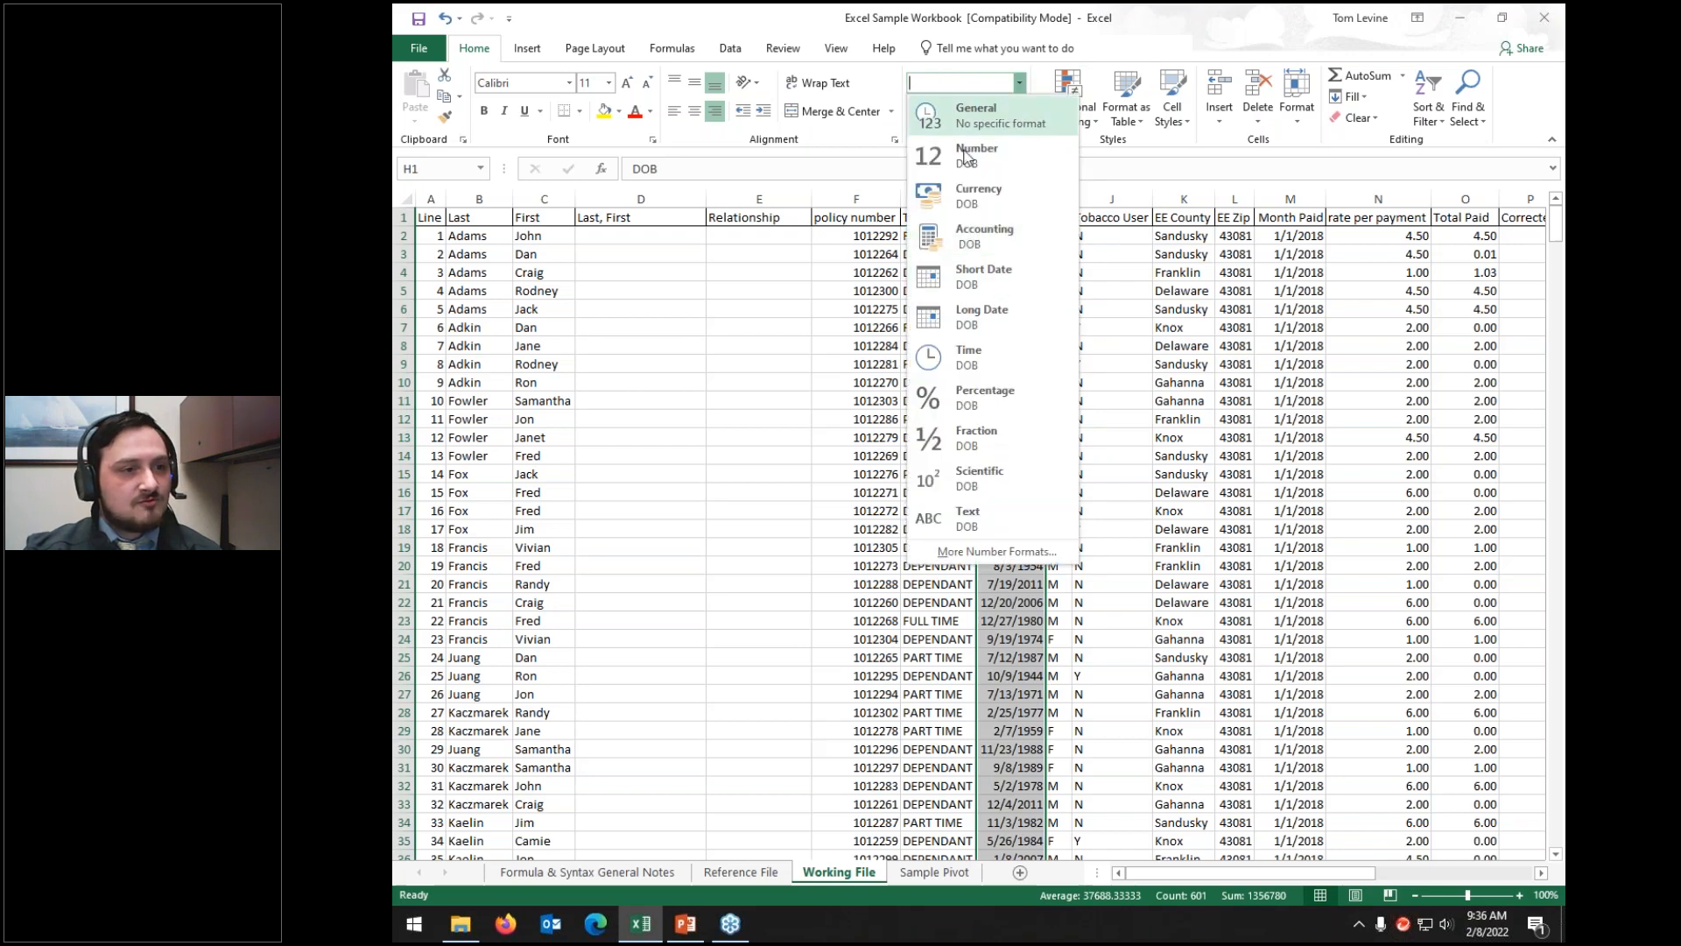
left_click(948, 277)
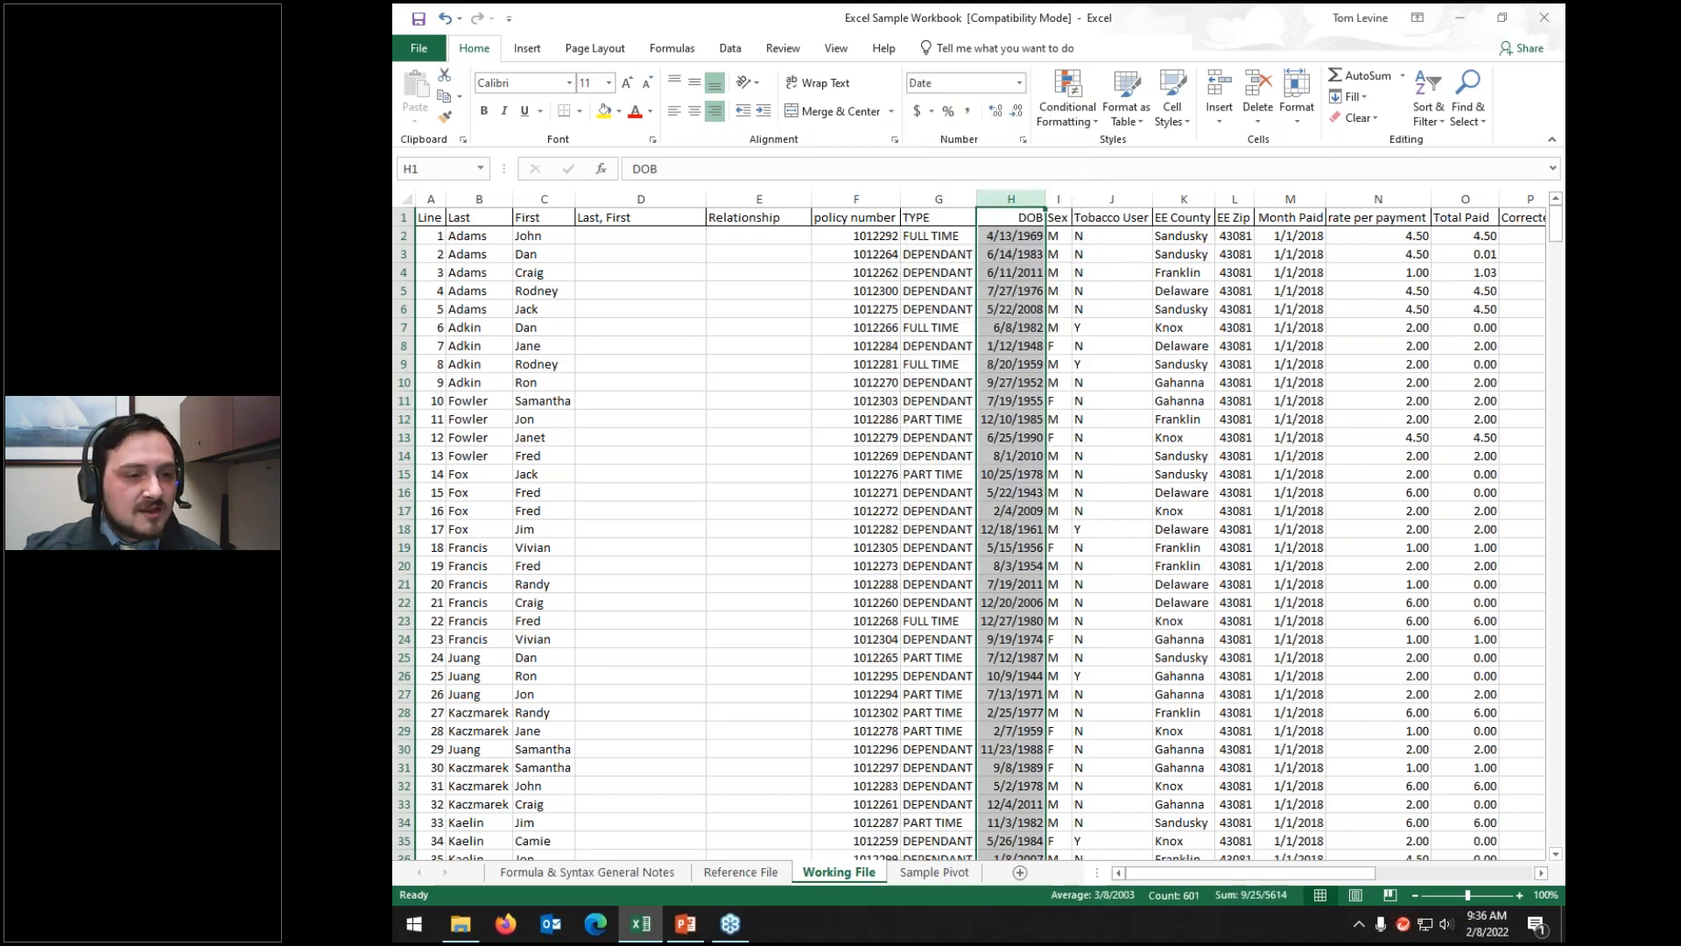
Step: Change H14's date of birth from 8/1/2010 to 8/1/2020
left_click(1014, 457)
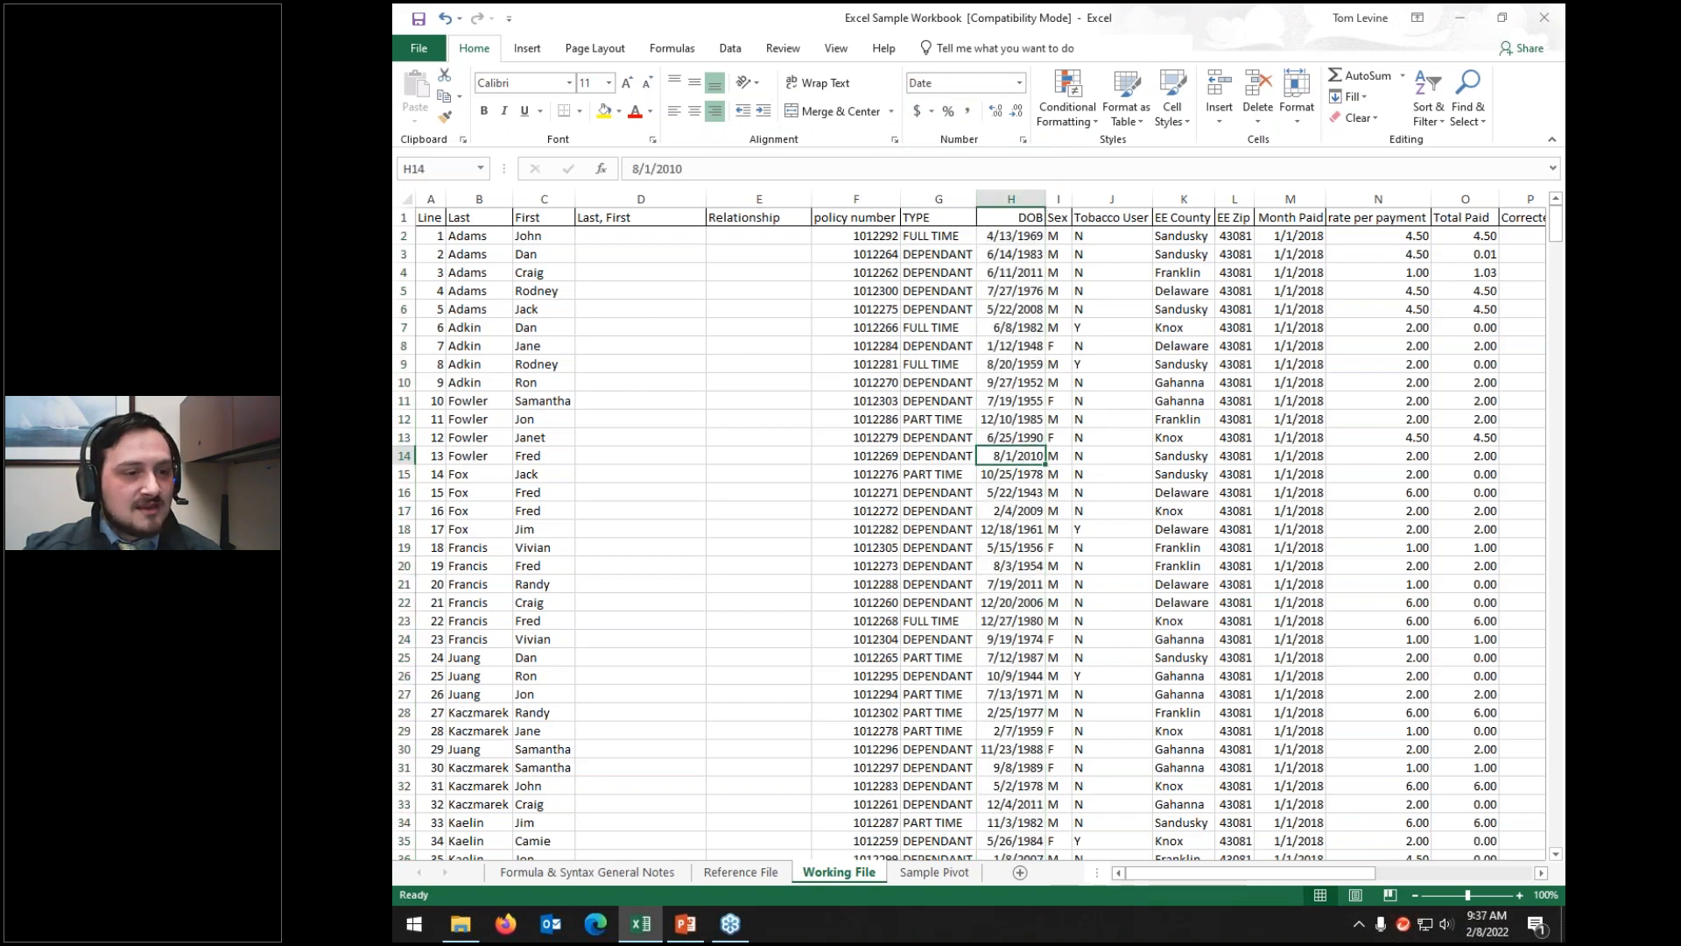
left_click(825, 168)
key("BackSpace")
key("BackSpace")
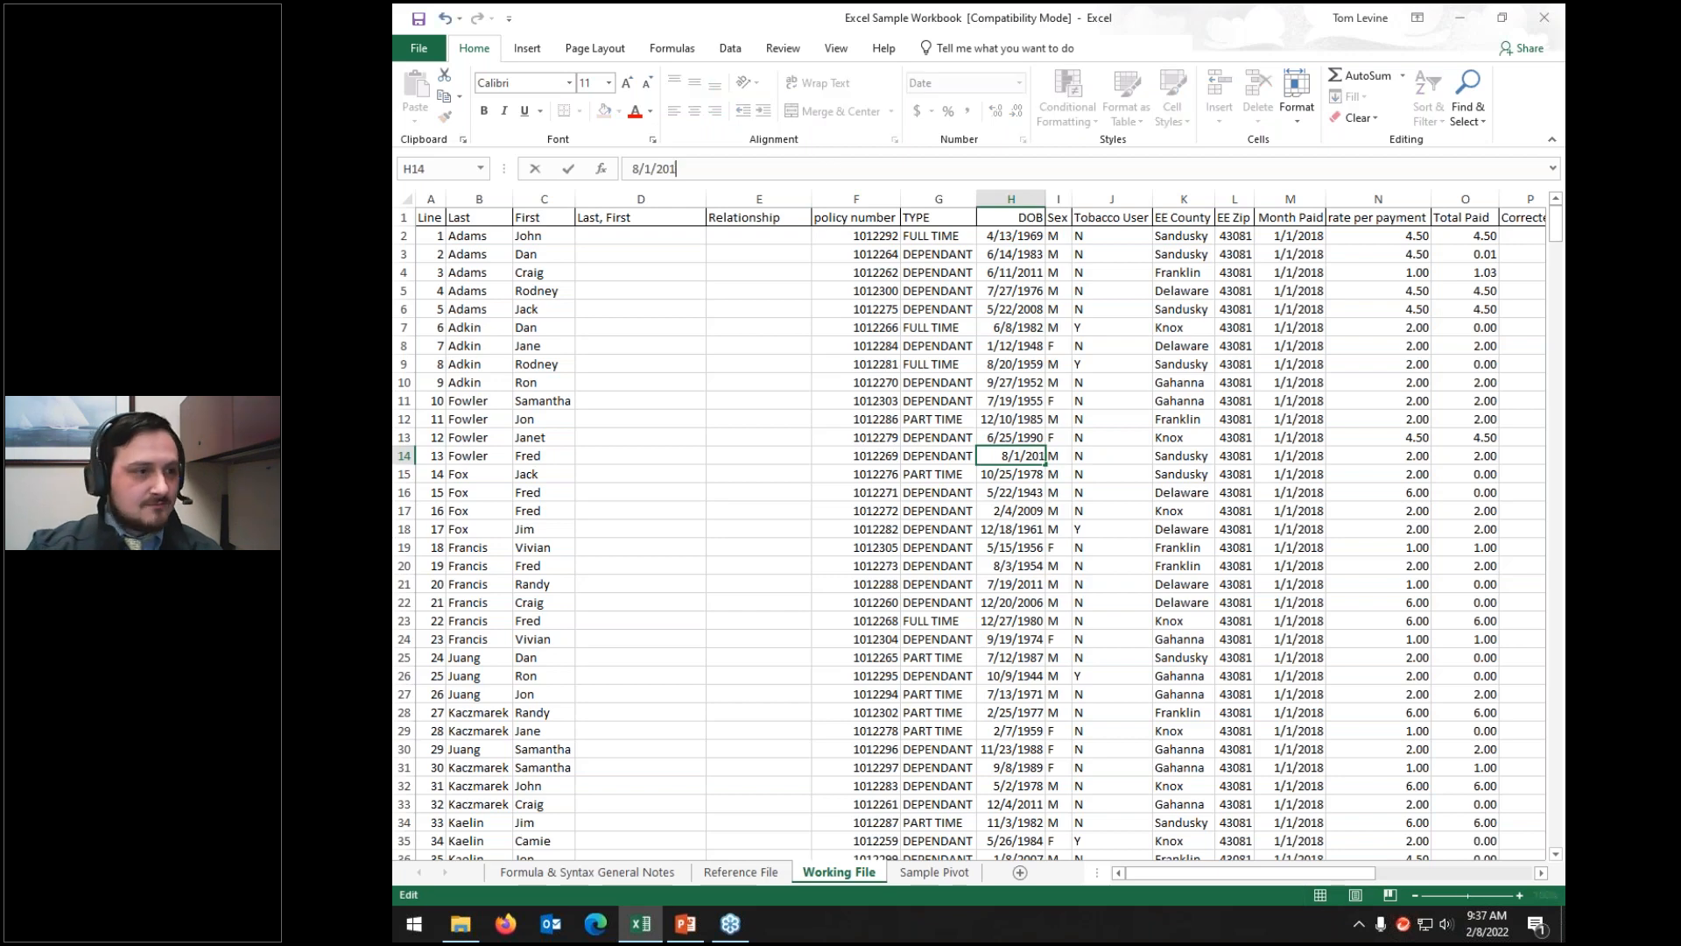
key("Return")
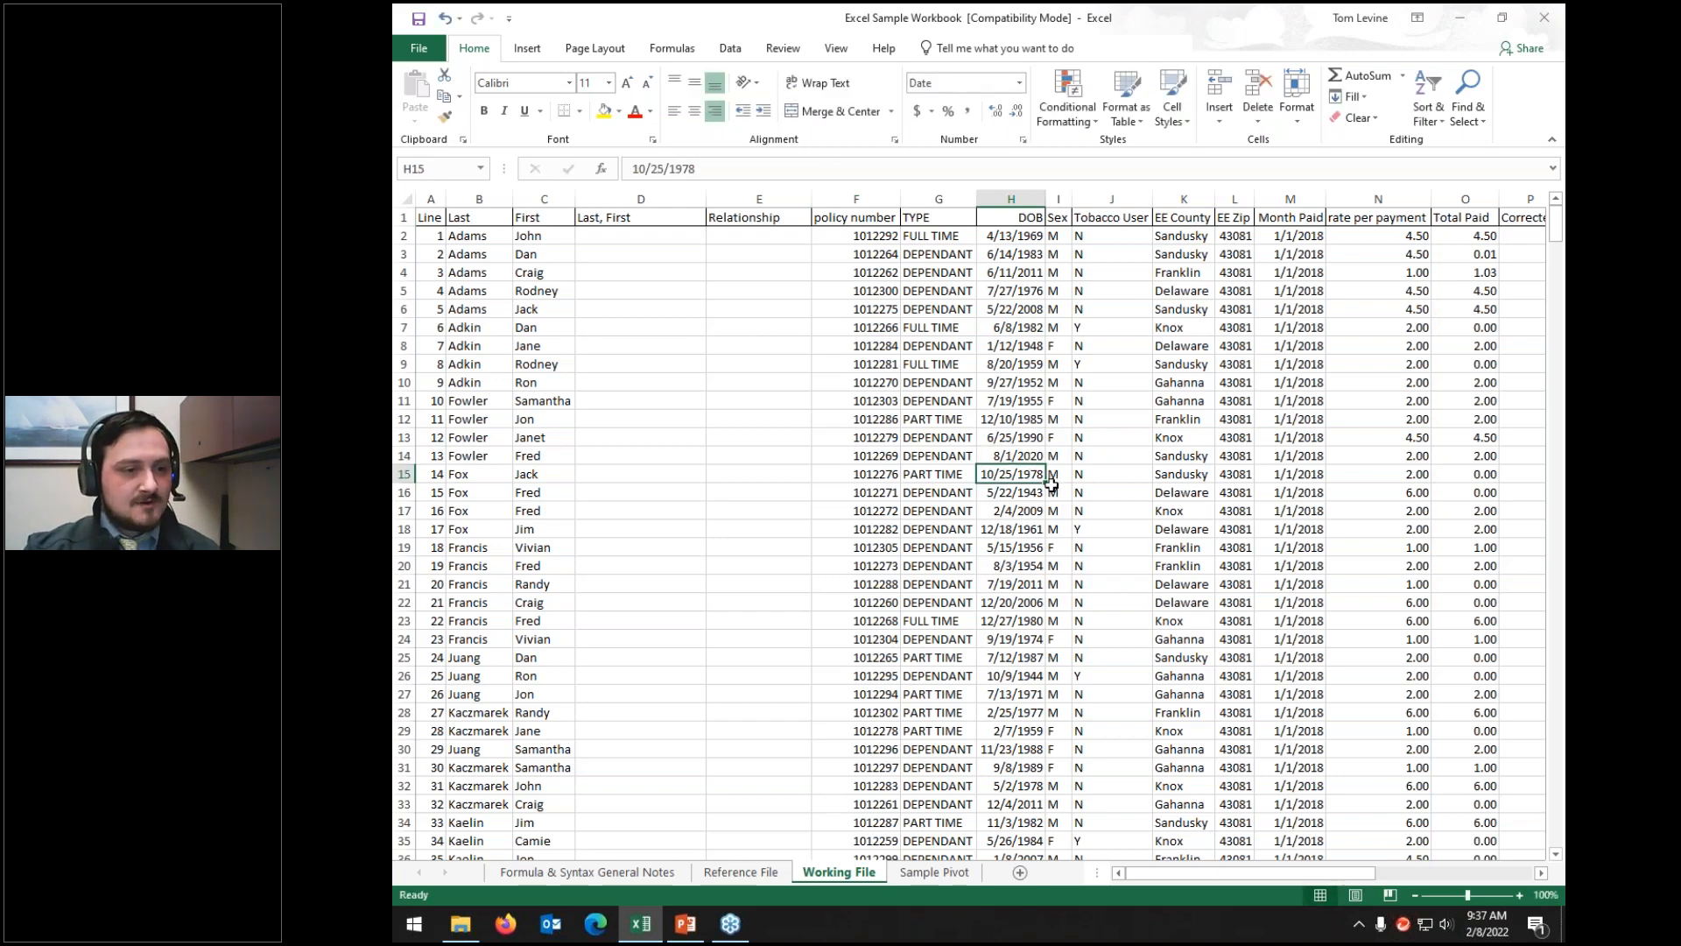
Step: Show the DOB column in General format, revealing H14's serial value 44044
left_click(1012, 199)
left_click(1019, 83)
left_click(1002, 112)
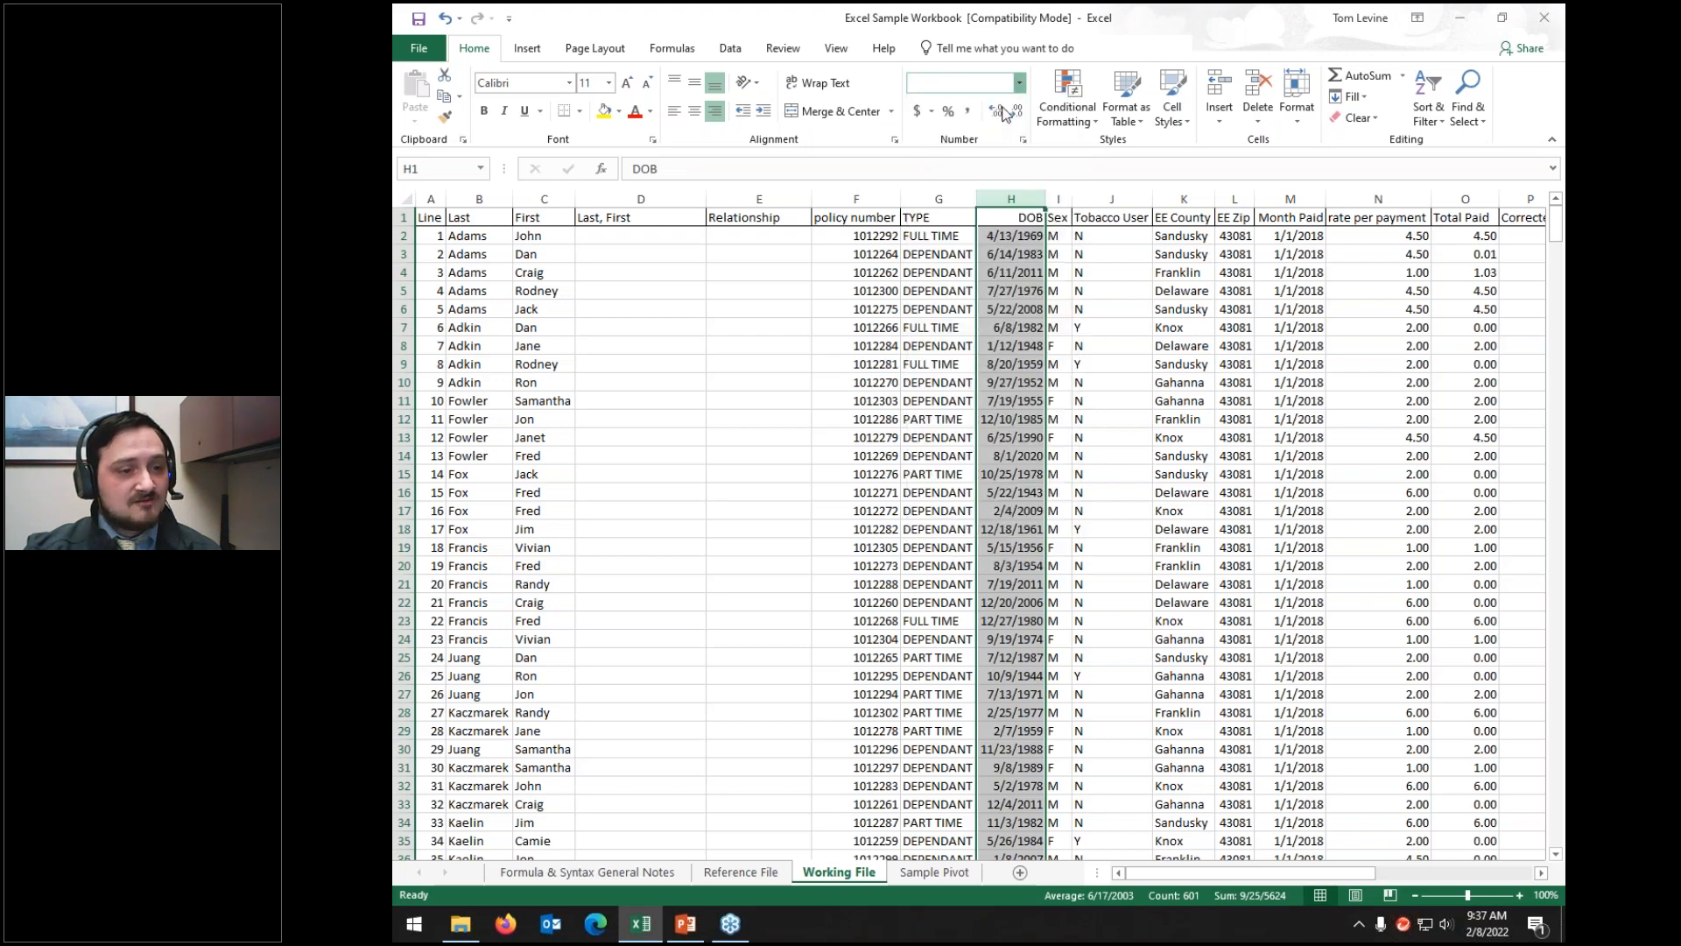
left_click(1024, 456)
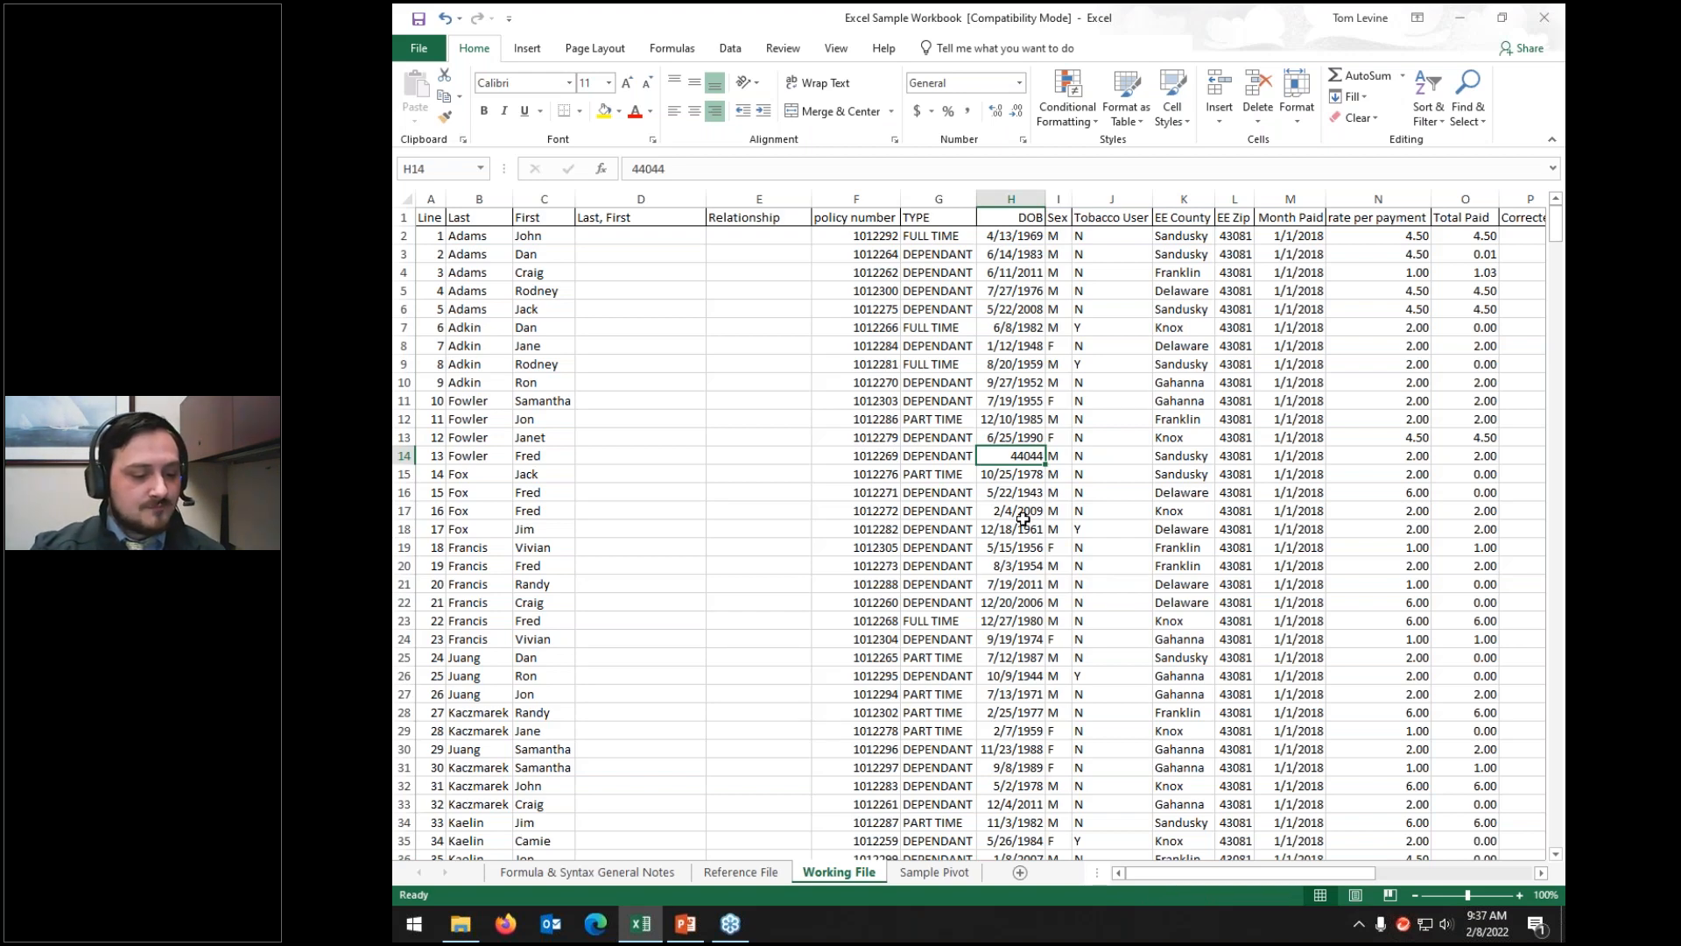
Step: Undo the date edit and view the DOB column as General, showing H14's serial 40391
key("ctrl+z")
key("ctrl+z")
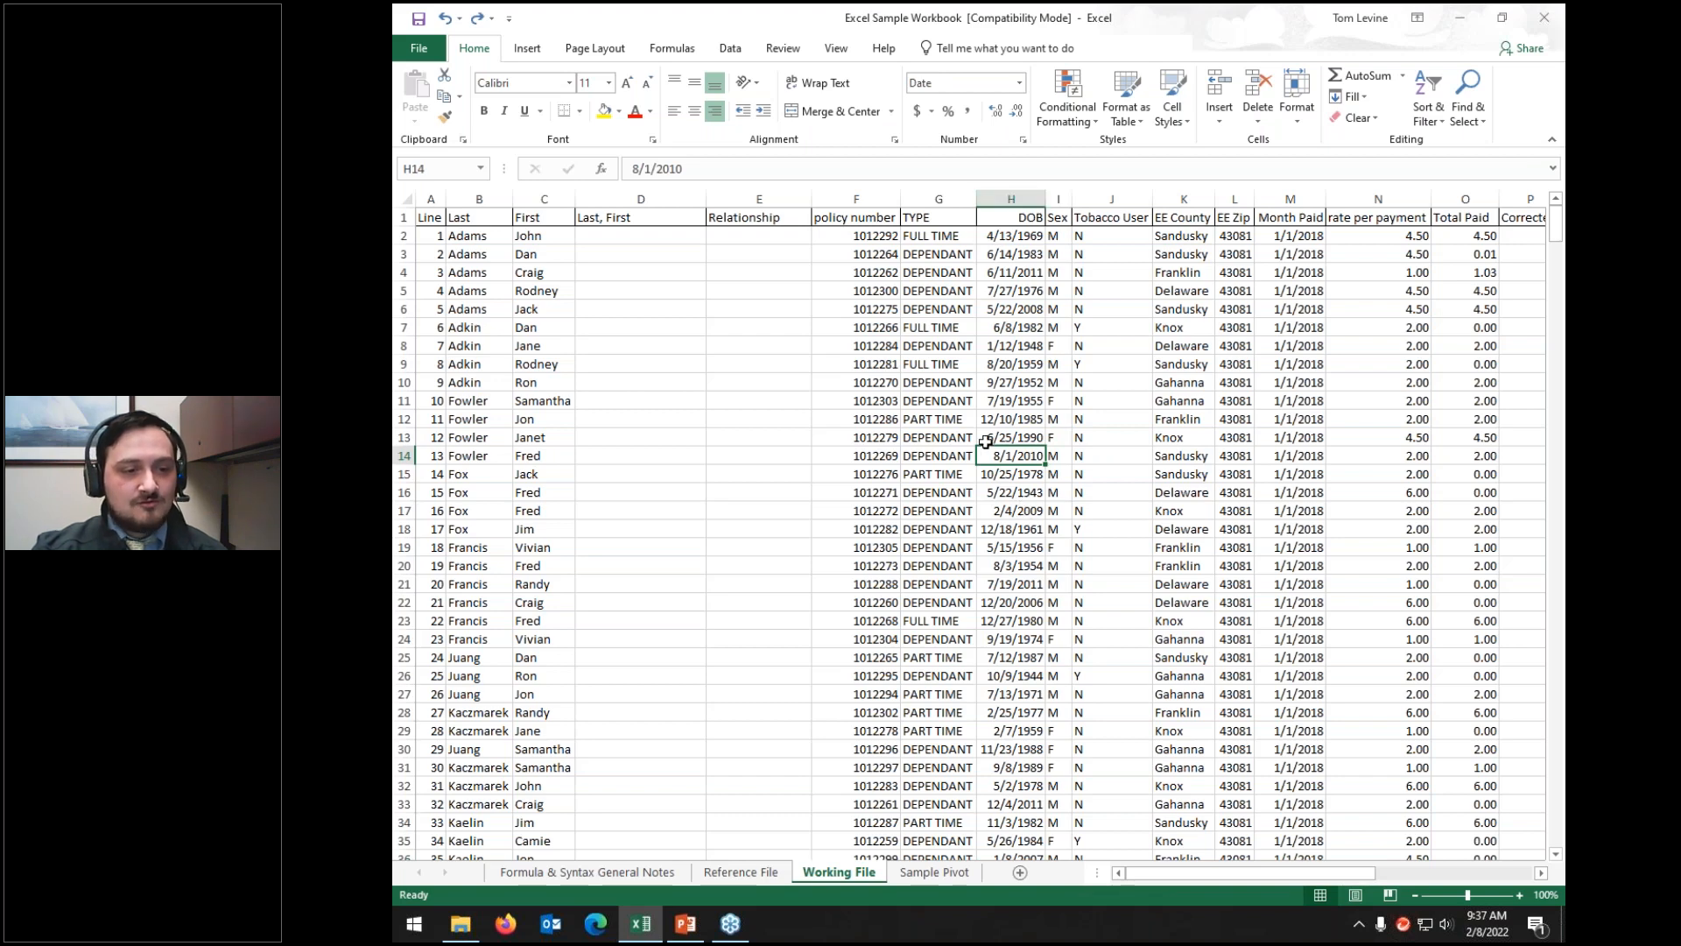
left_click(1010, 194)
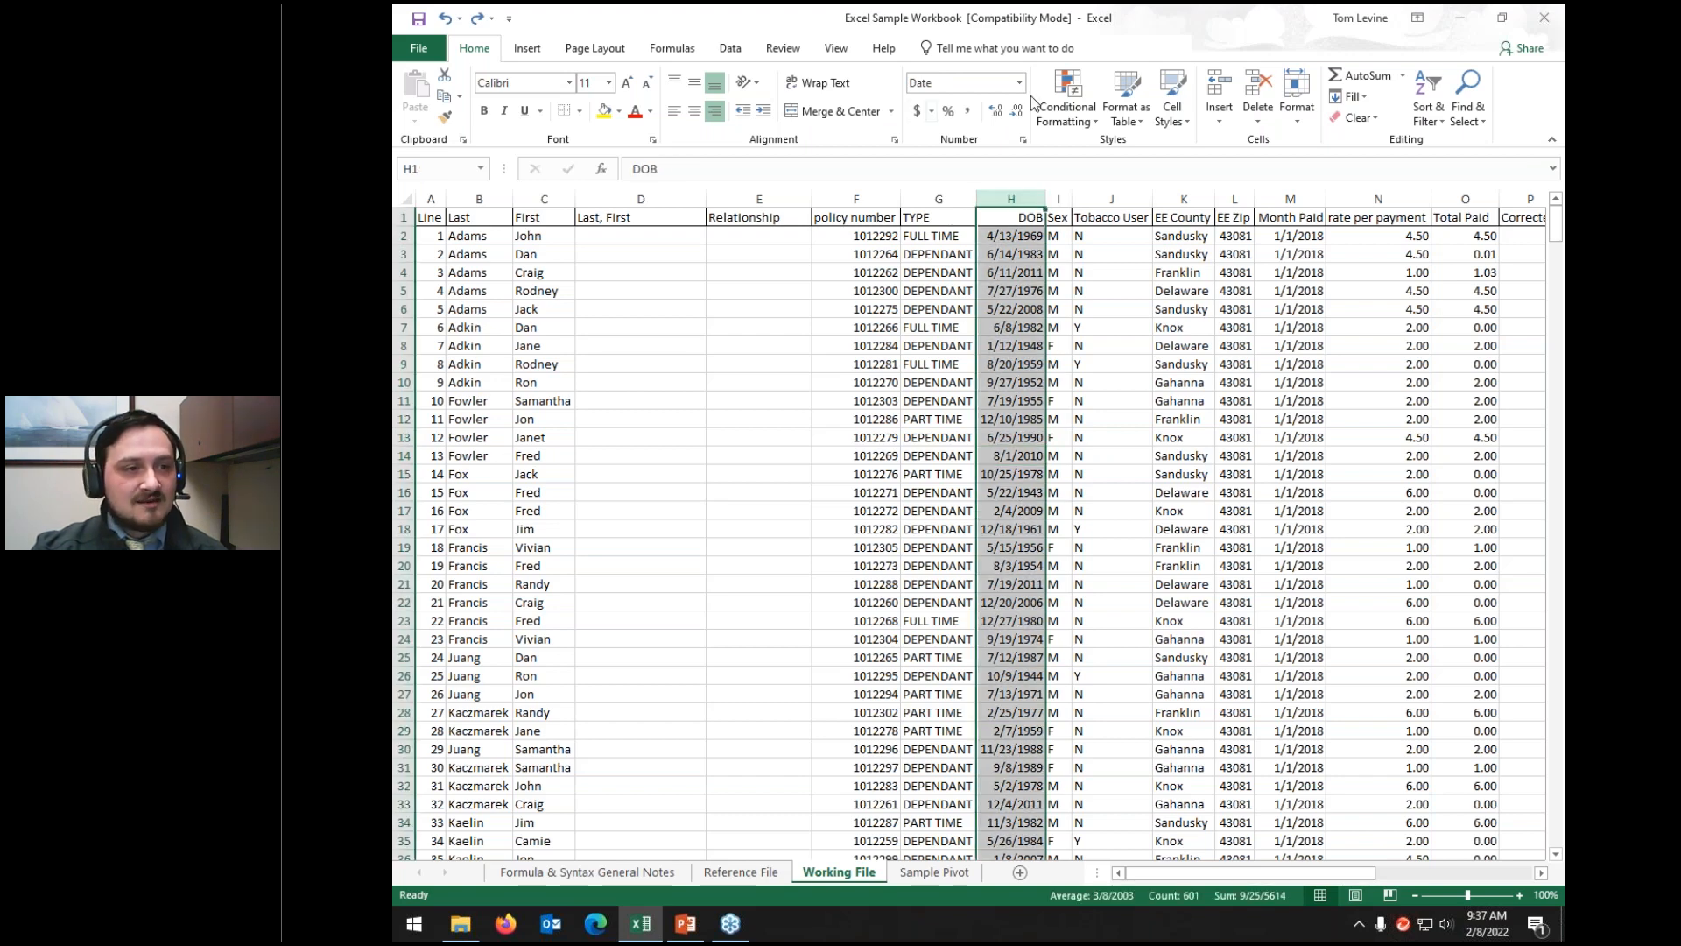
left_click(1020, 85)
left_click(1006, 109)
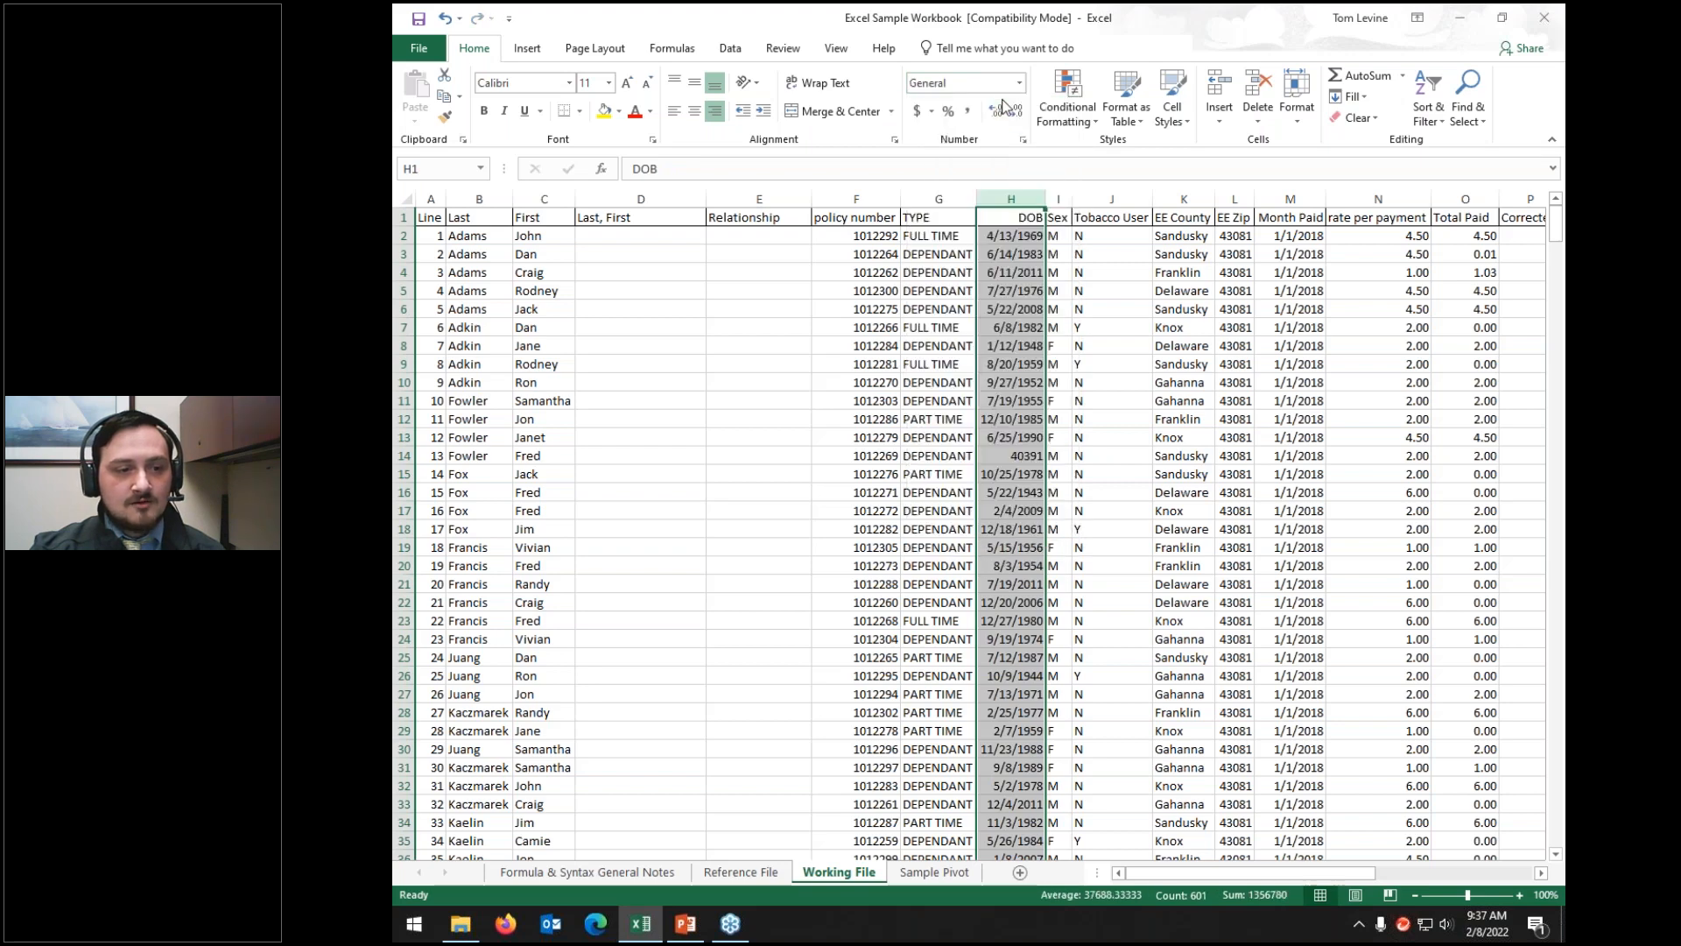
left_click(998, 457)
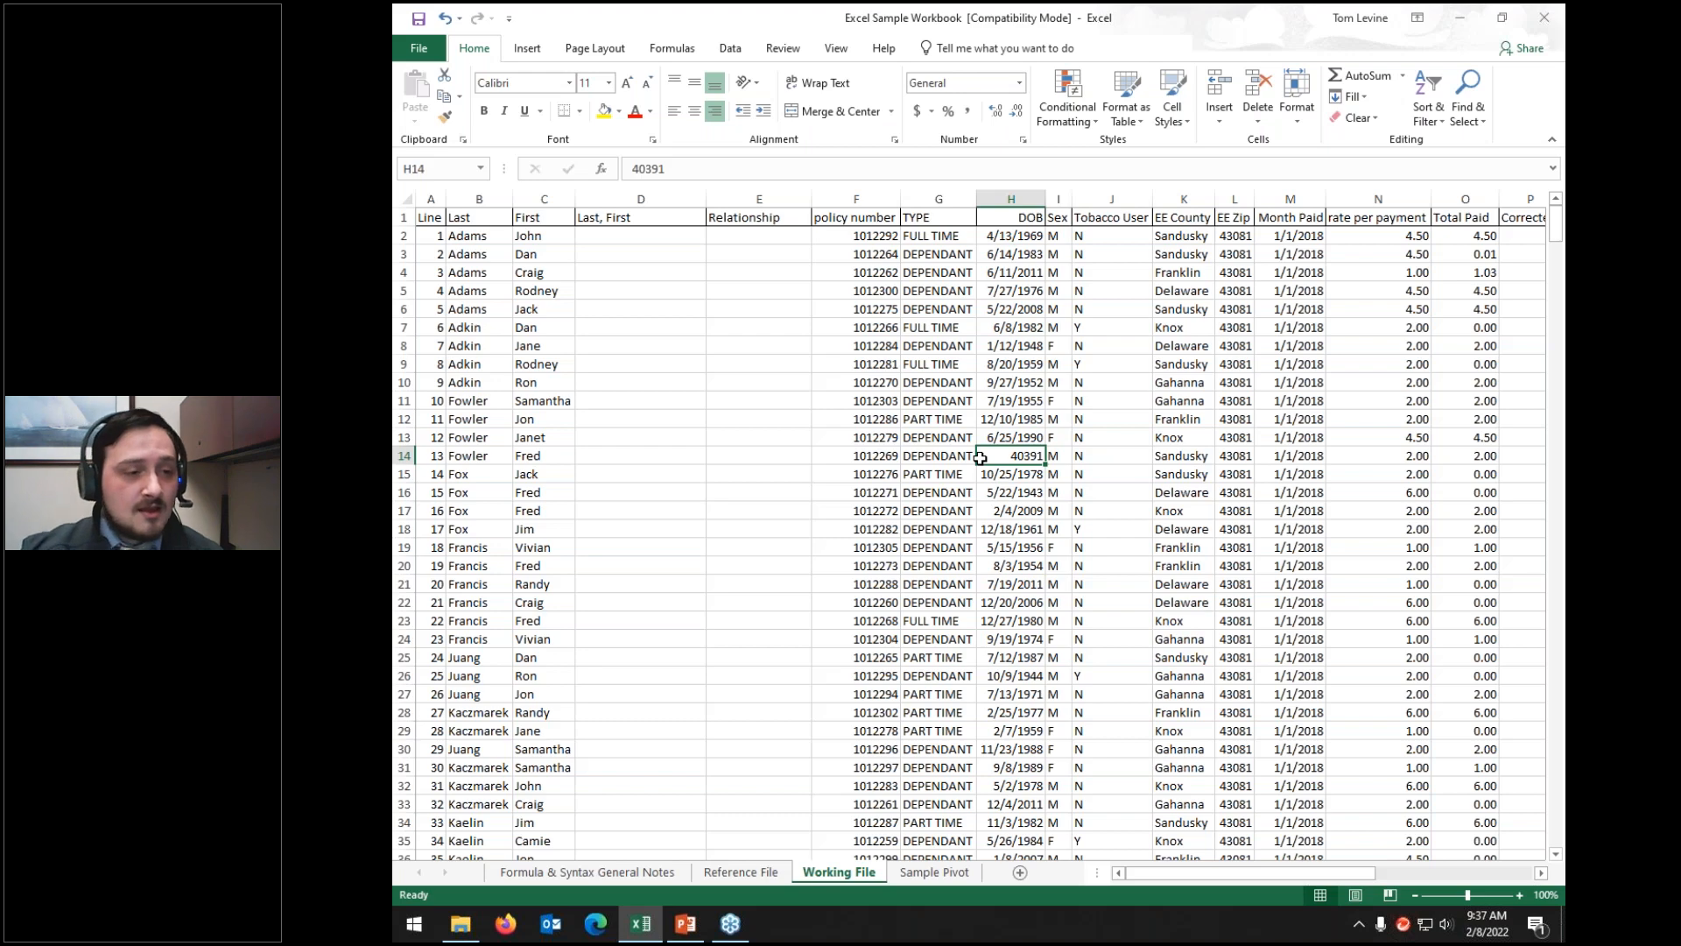
Step: Reapply Short Date to the DOB column so H14 reads 8/1/2010 again
left_click(1011, 199)
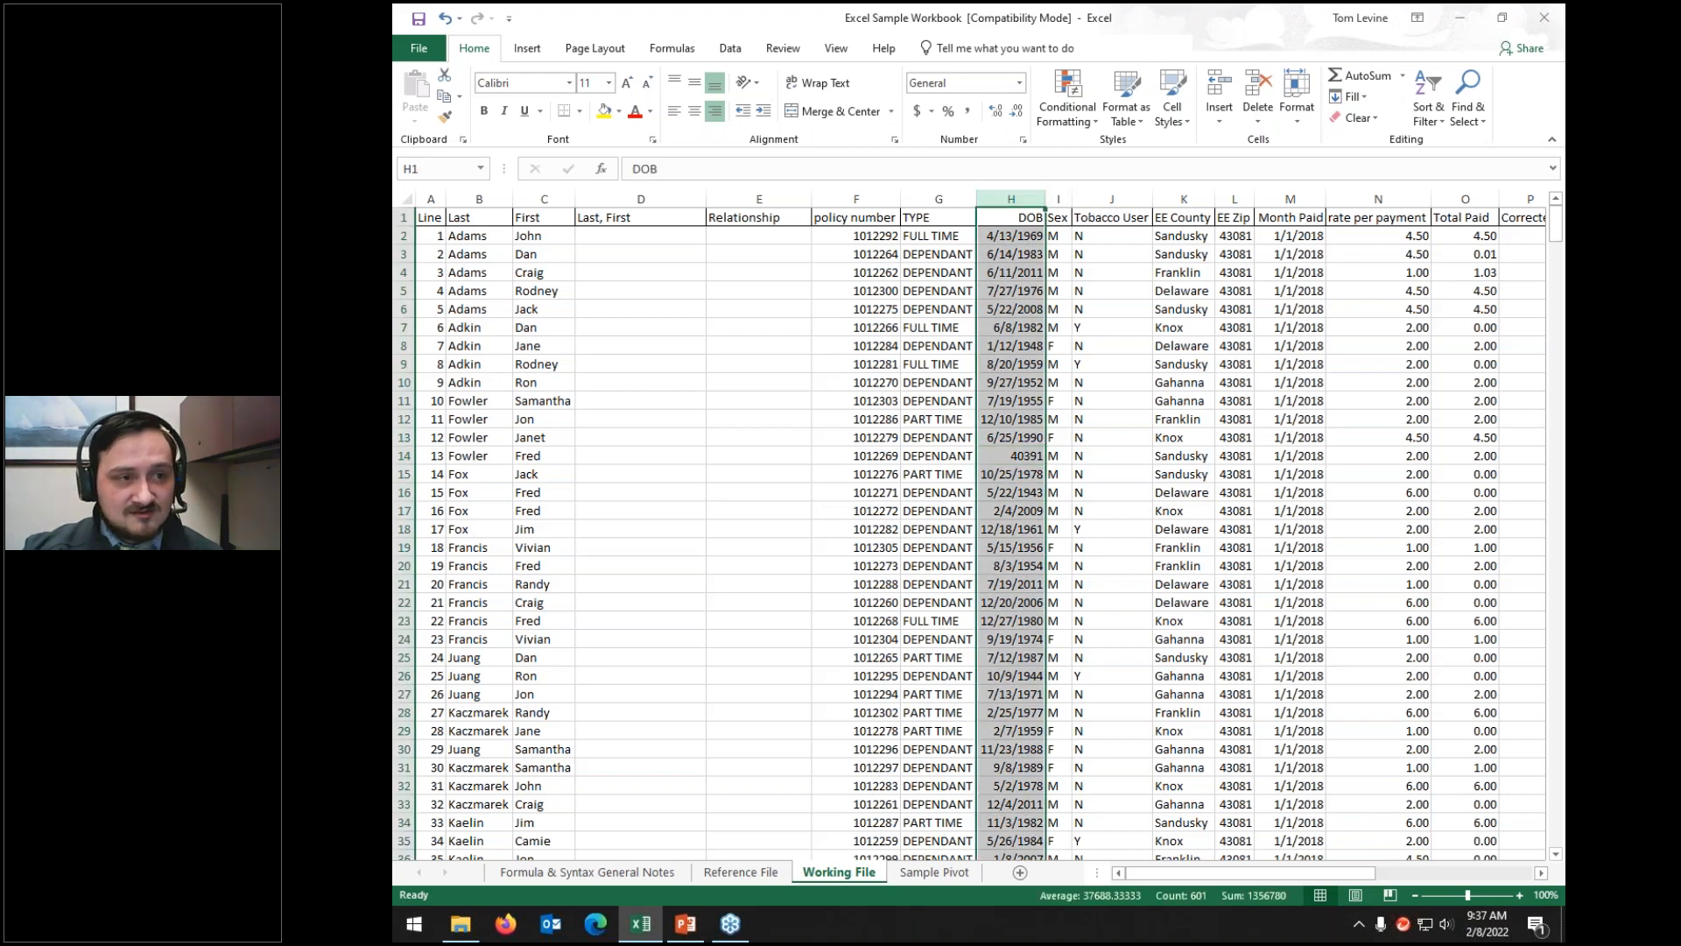
left_click(1019, 82)
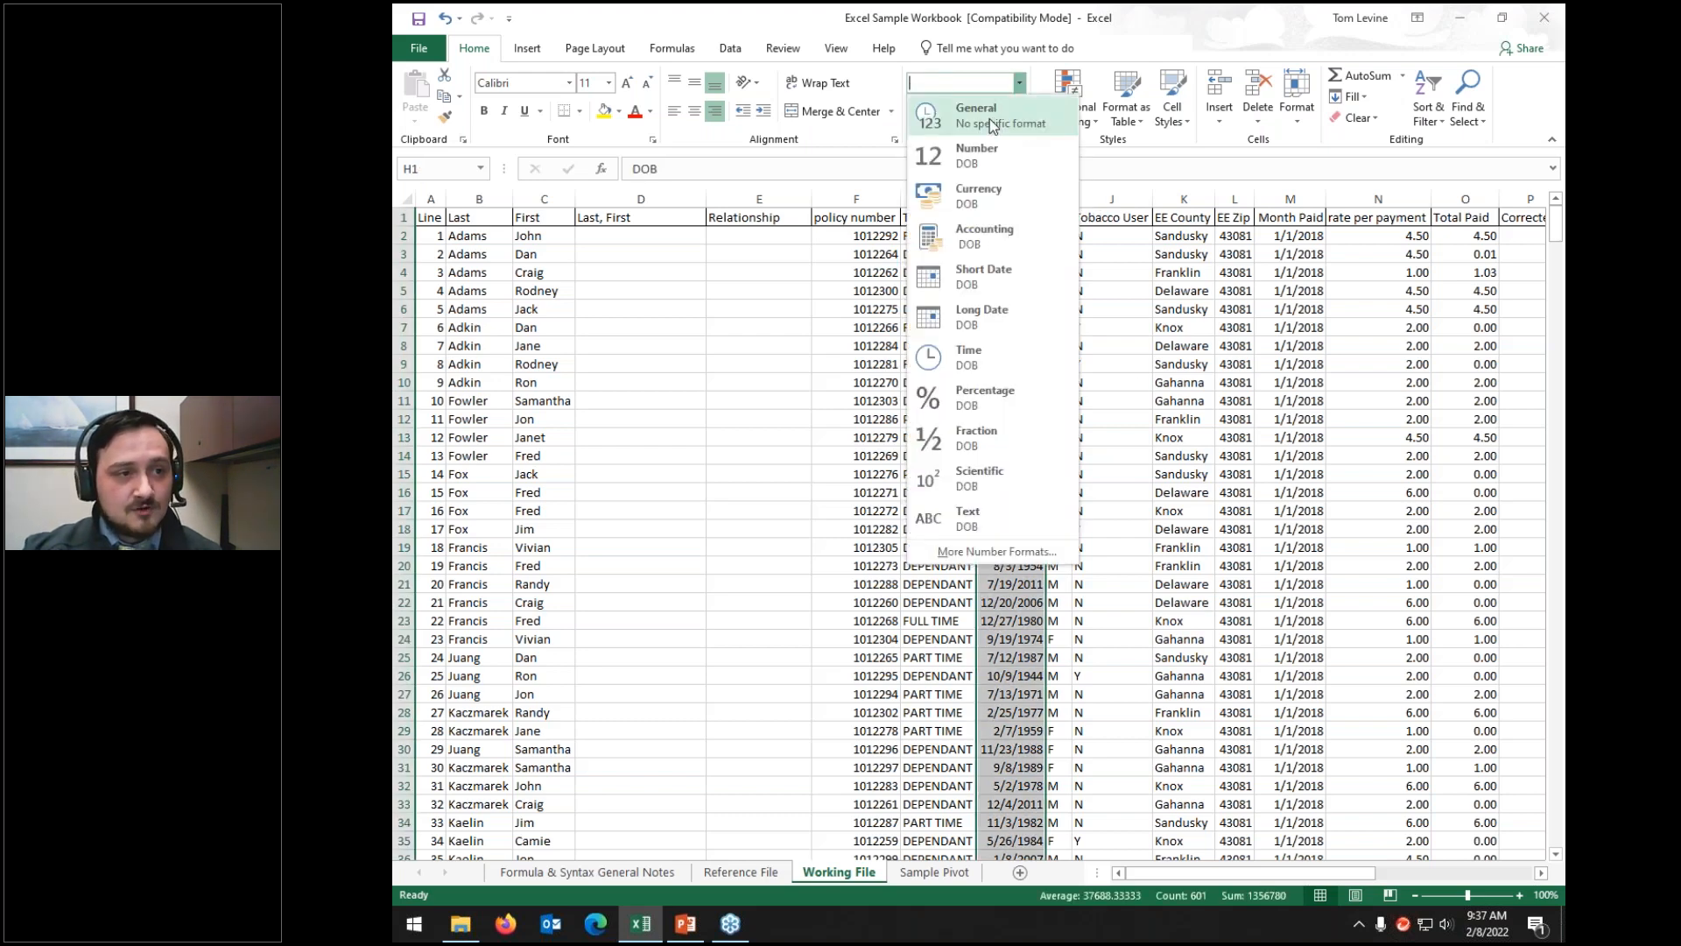
left_click(1001, 272)
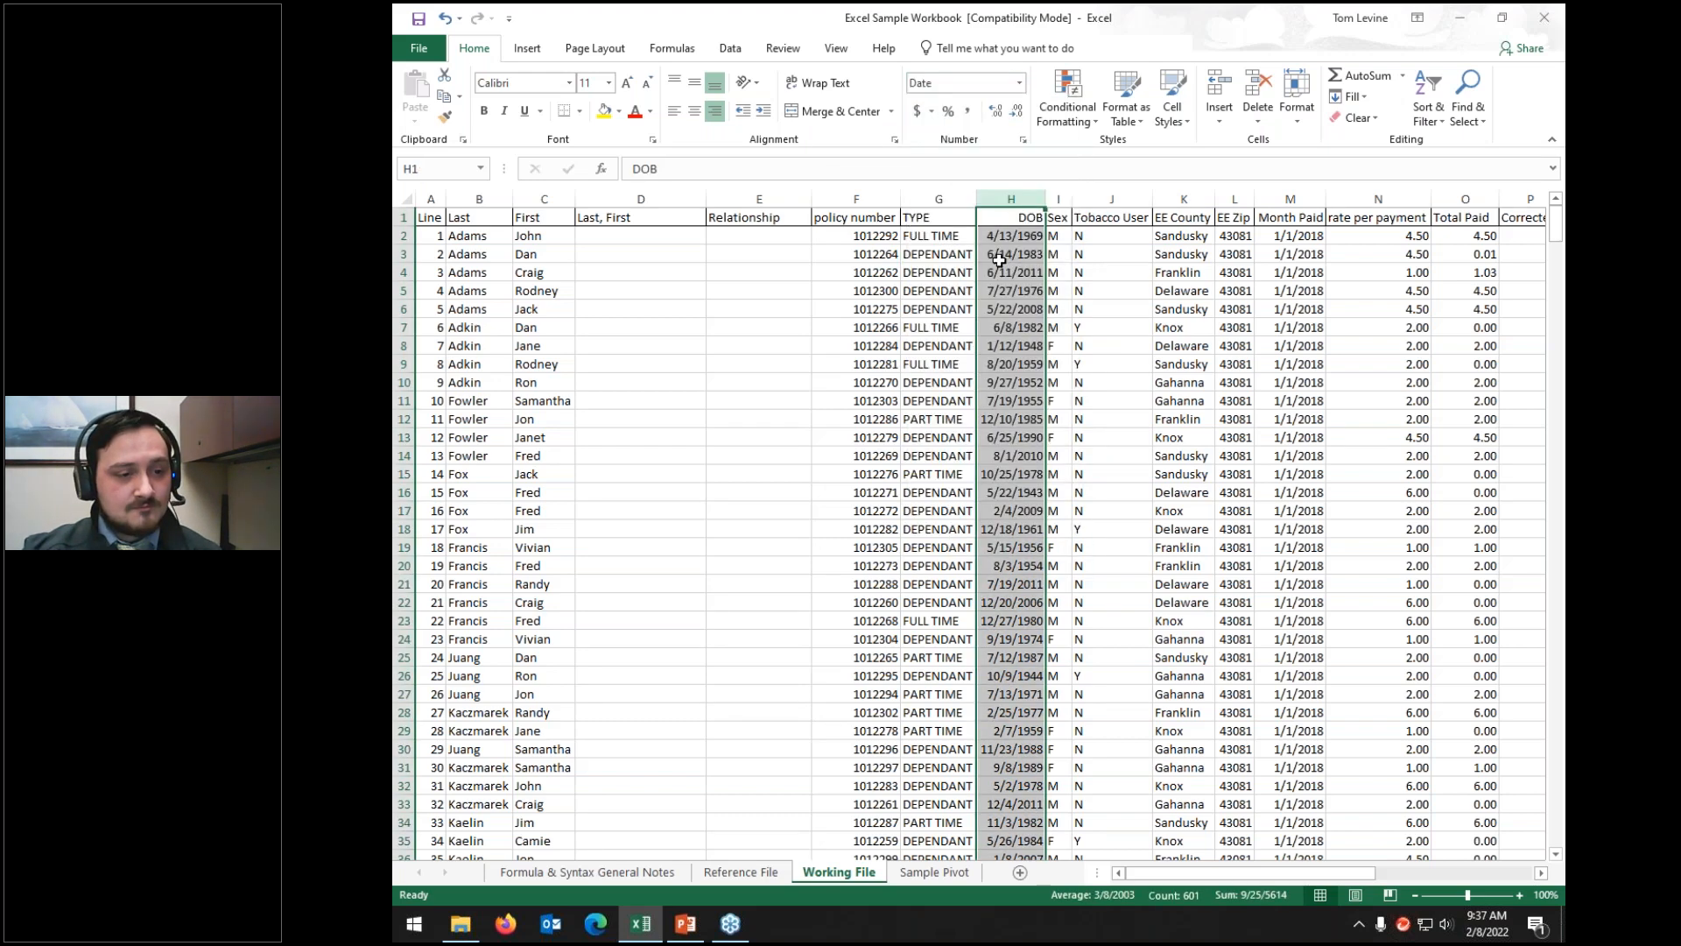
left_click(1022, 457)
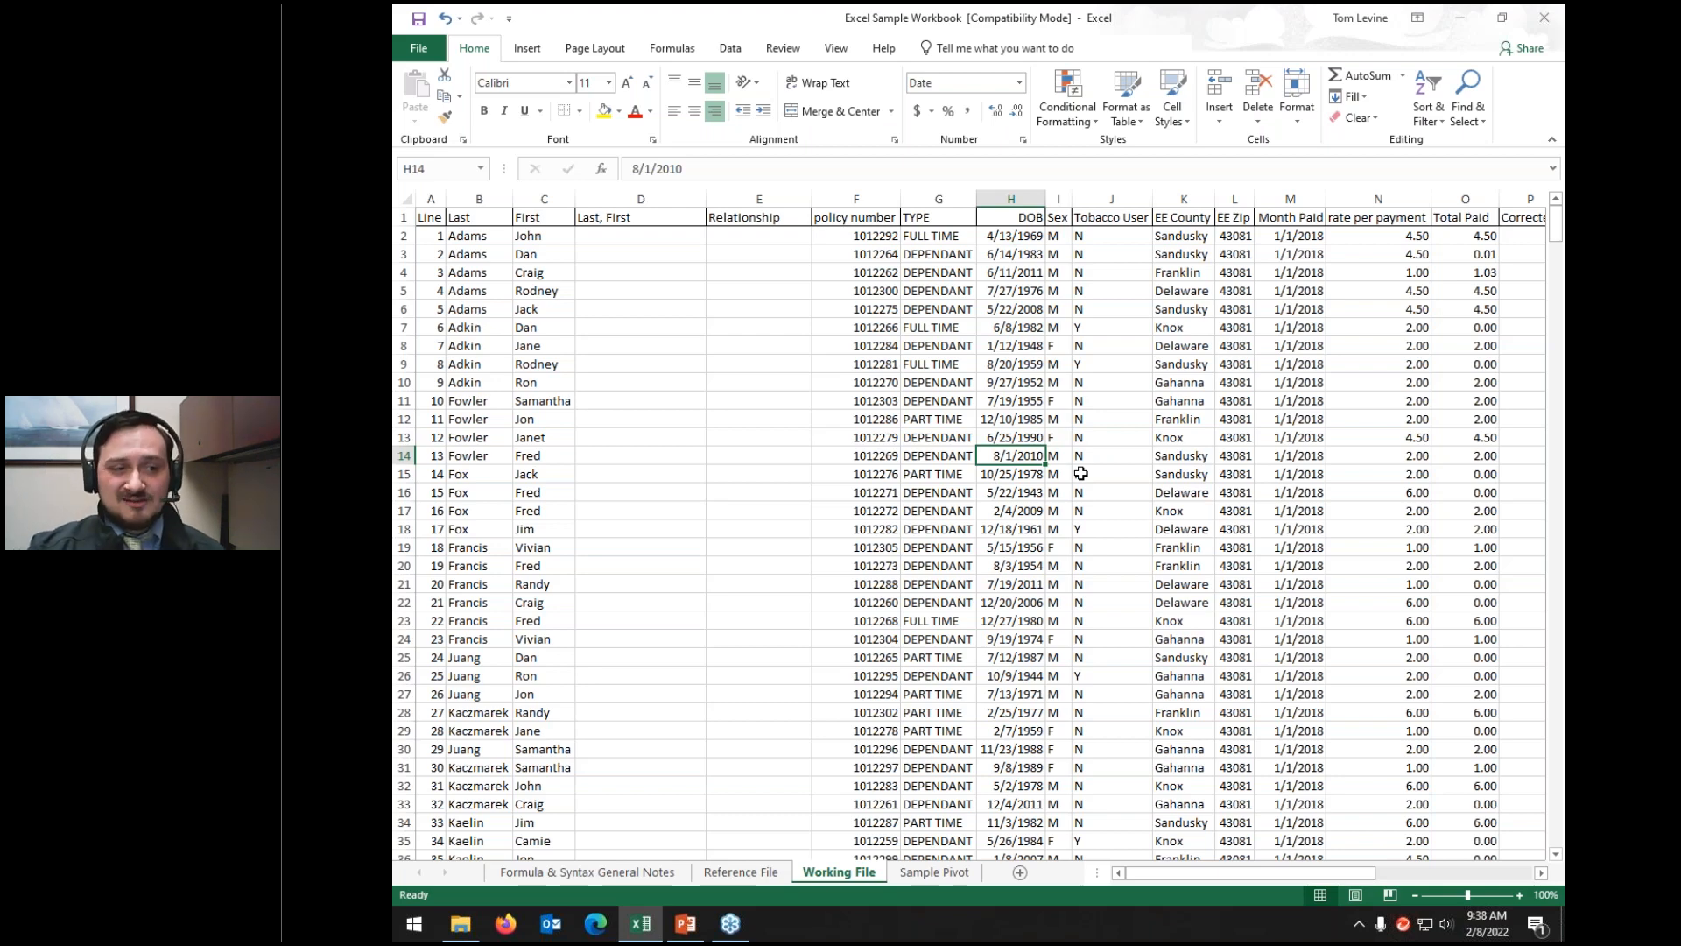
key("Left")
key("Left")
key("Left")
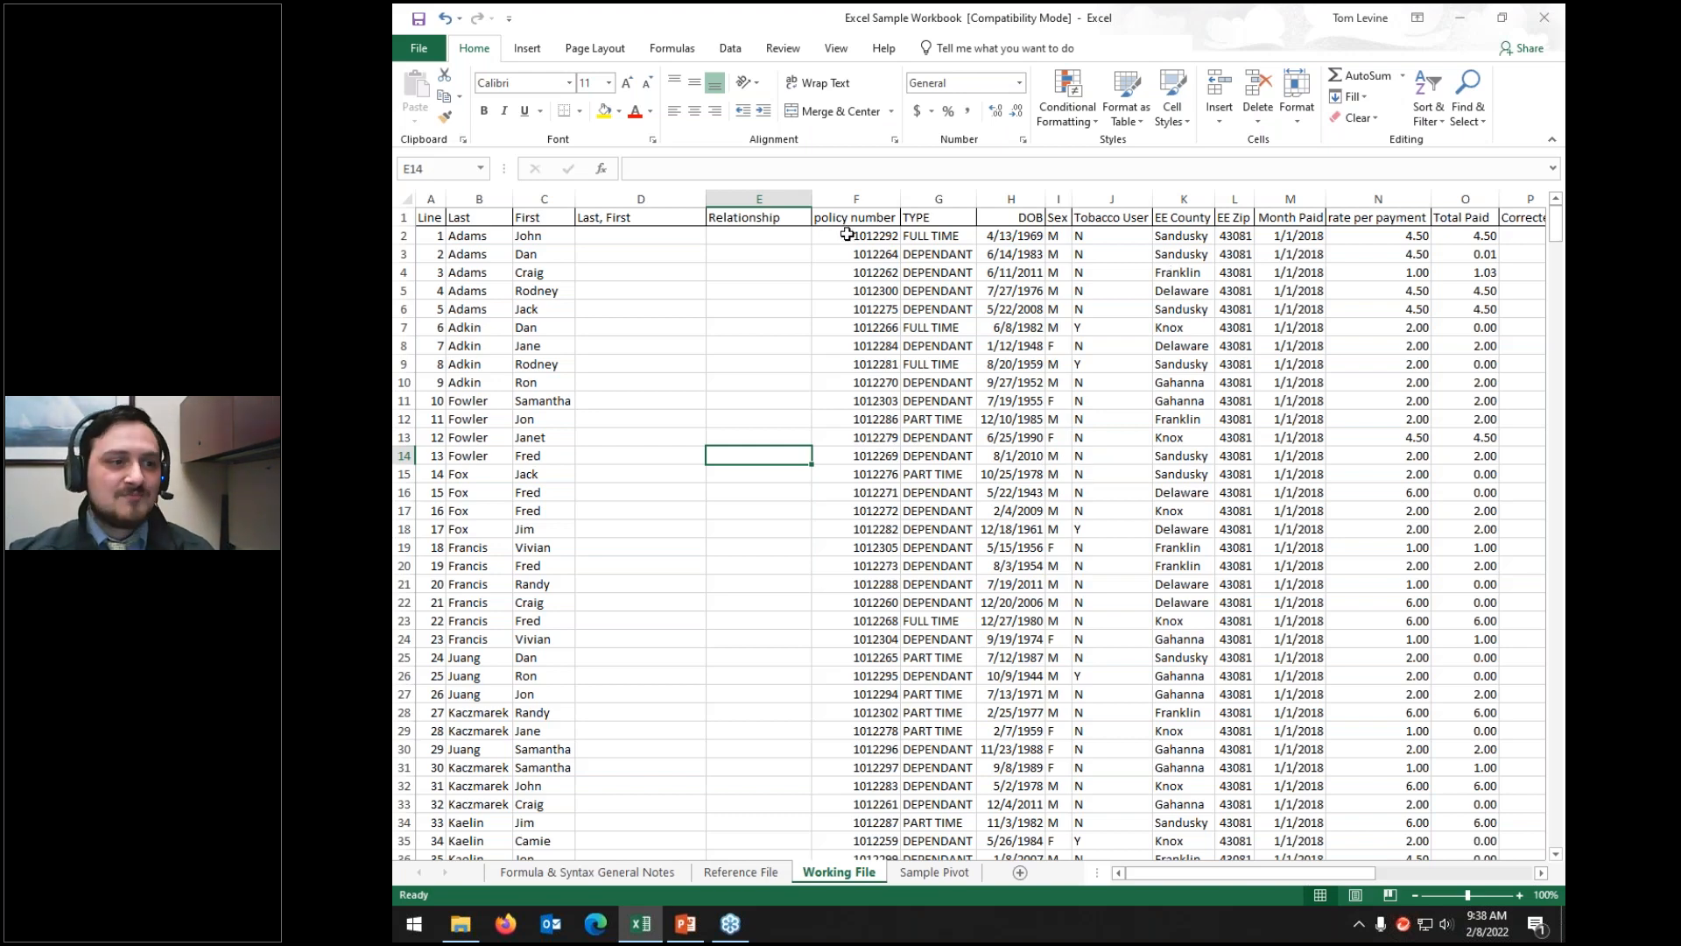
left_click_drag(847, 234, 1062, 494)
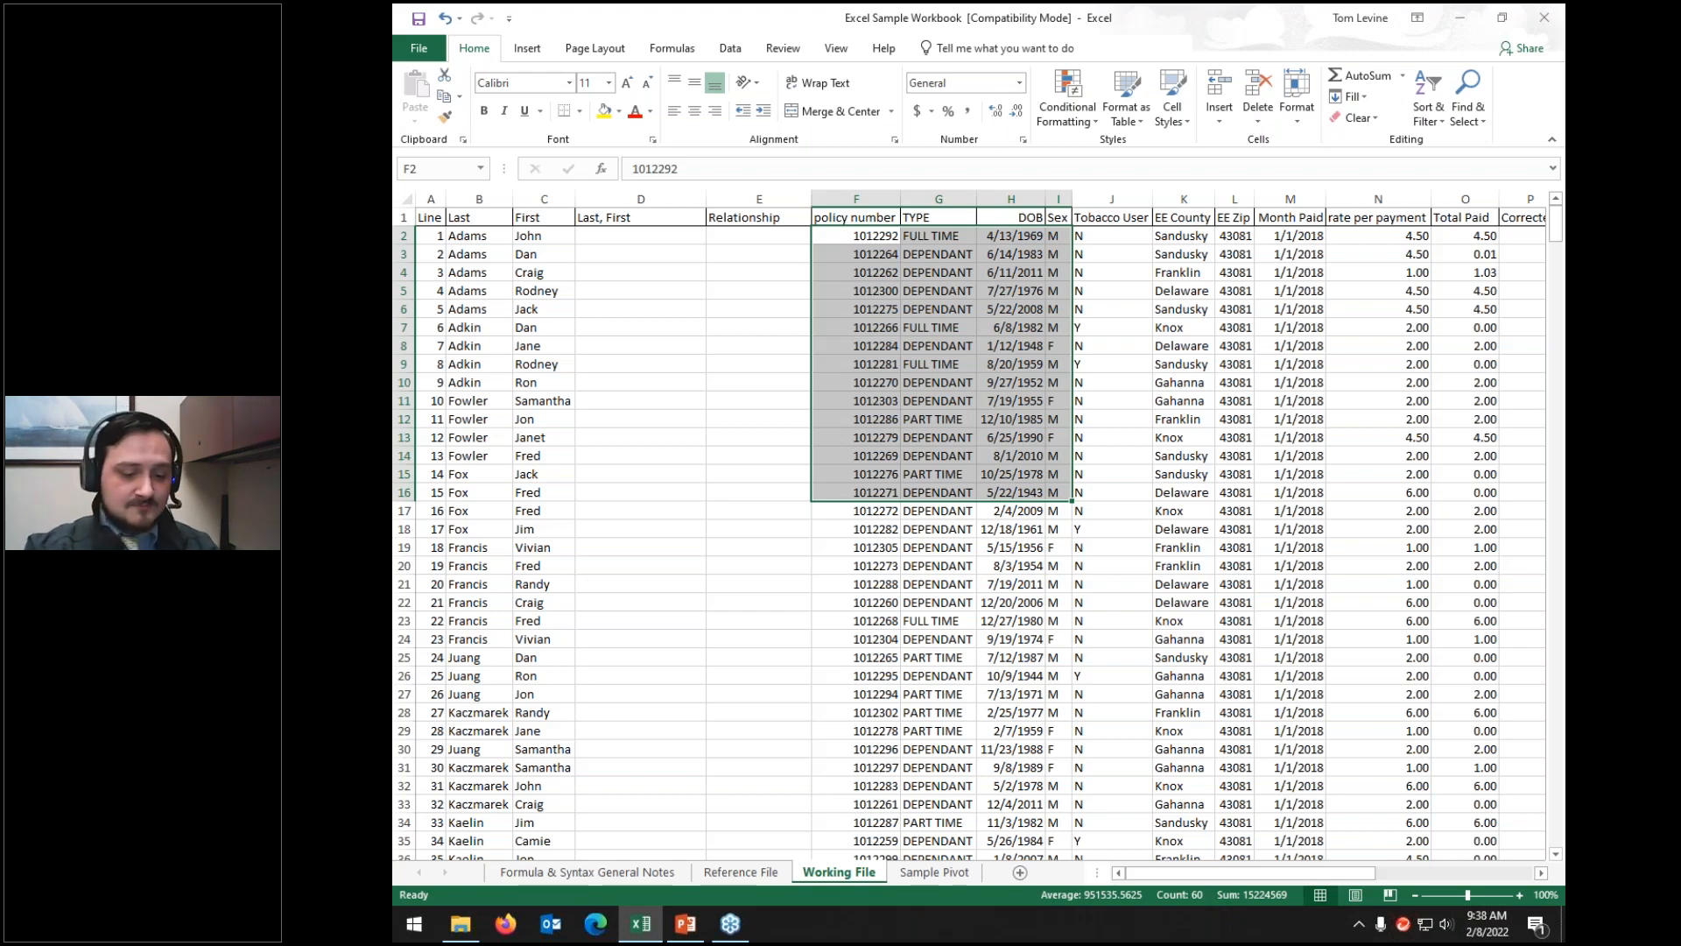
key("Return")
key("Return")
key("Return")
key("Return")
key("Return")
key("Return")
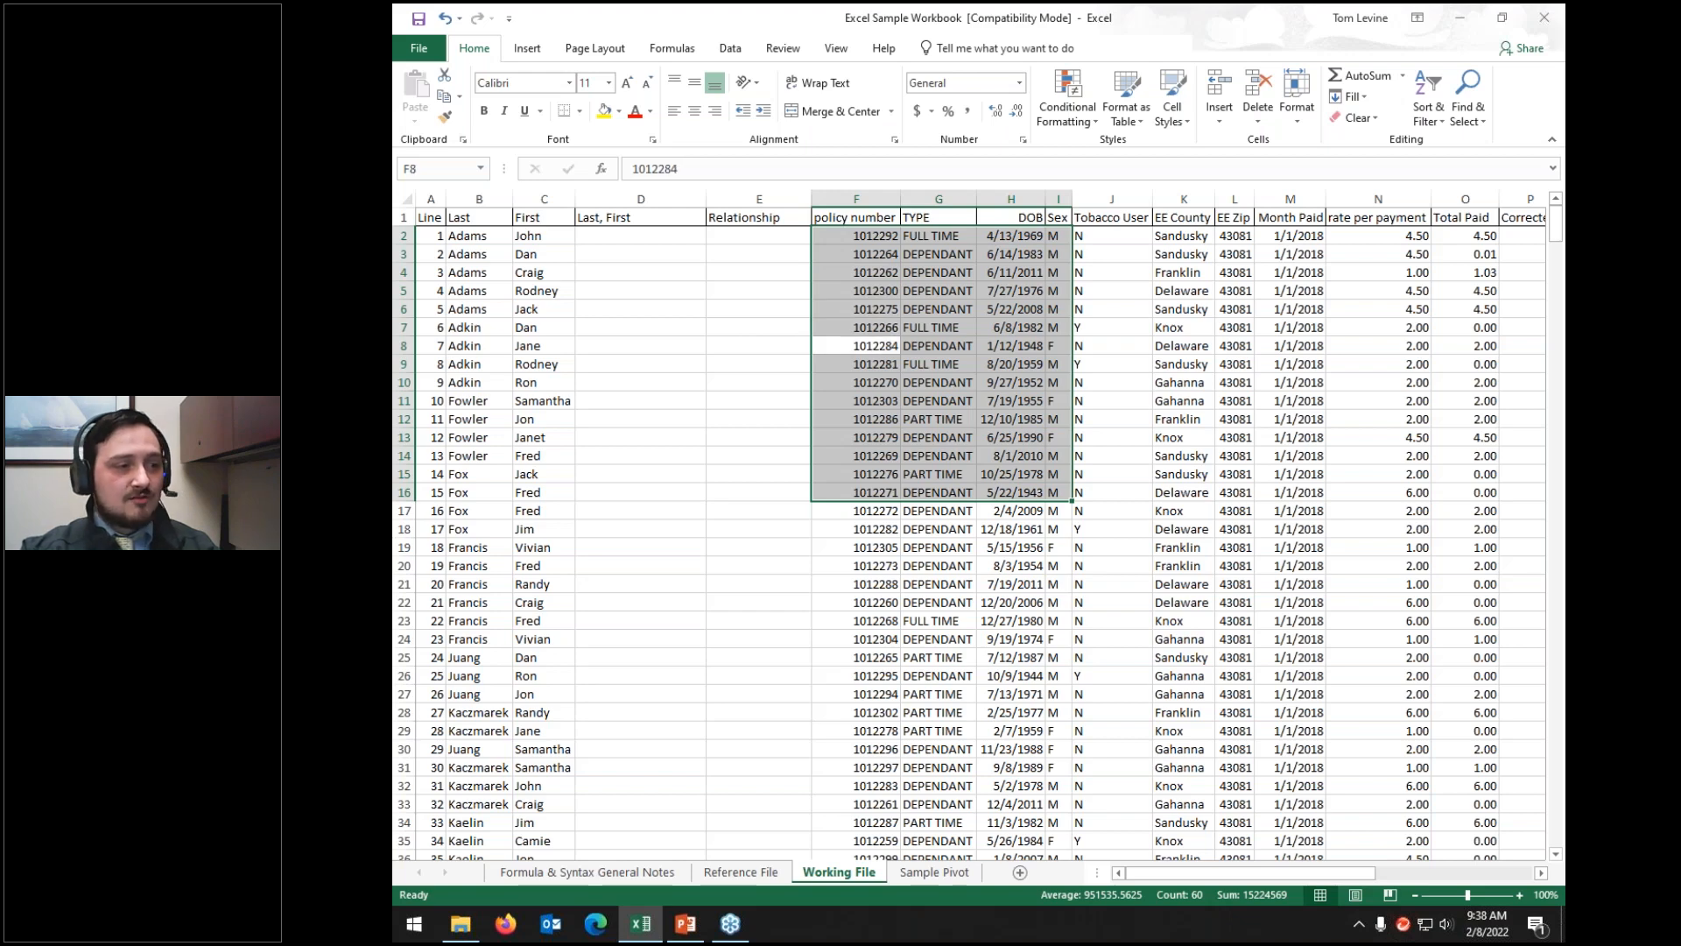
key("Tab")
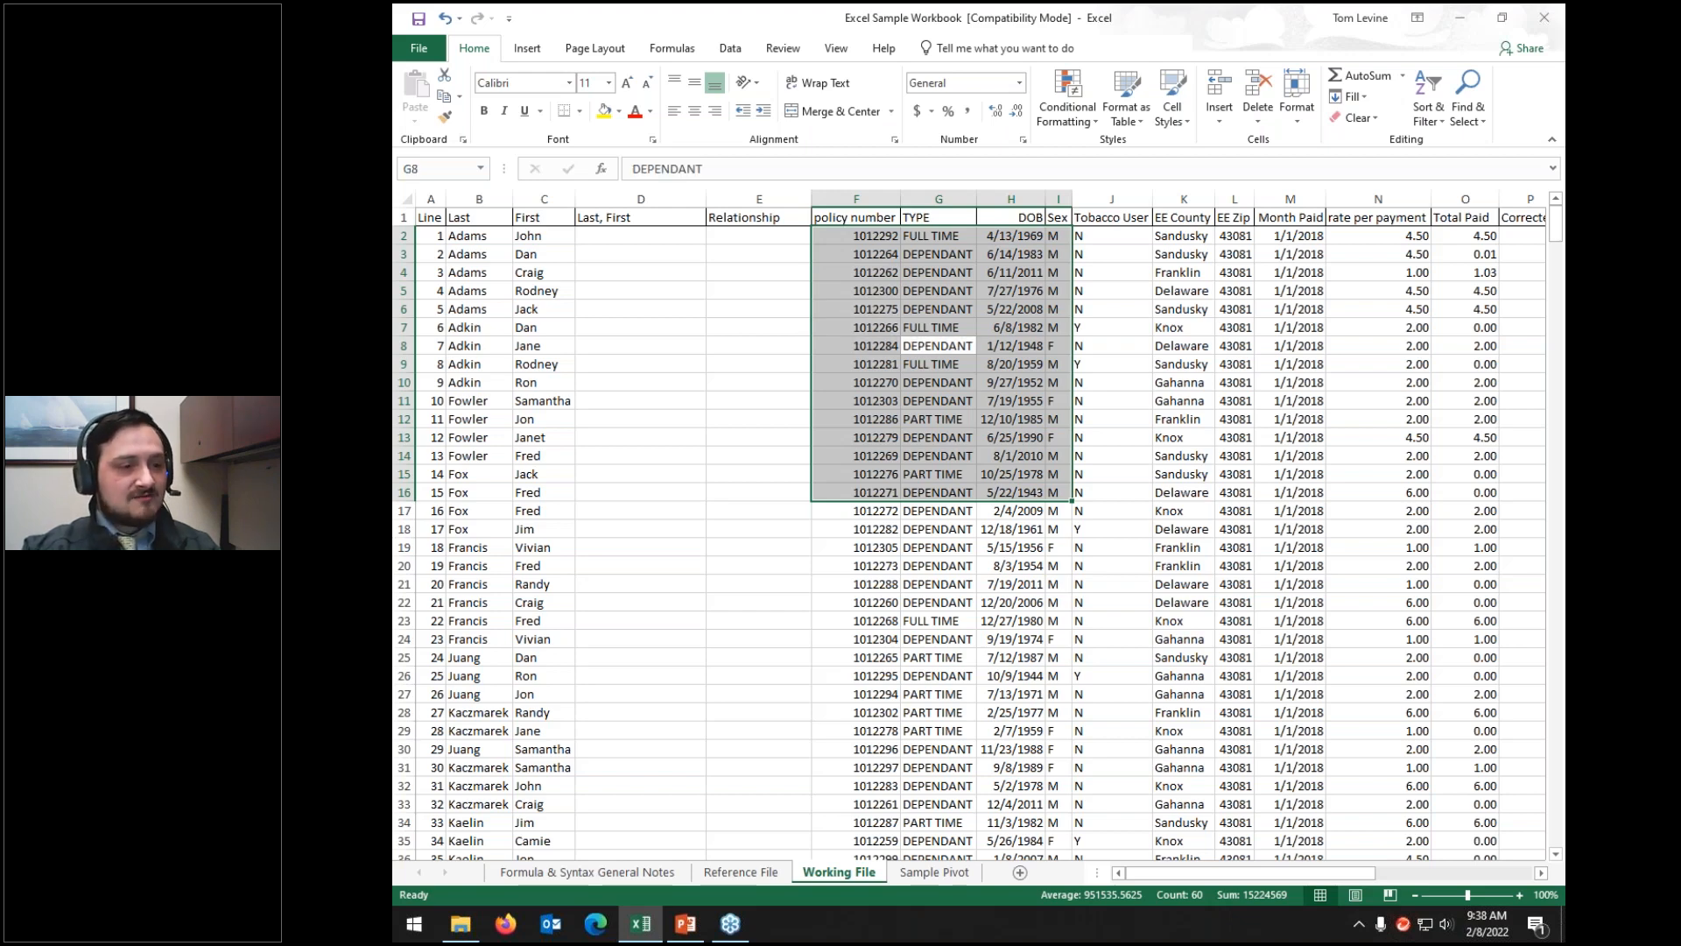
key("Tab")
key("Tab")
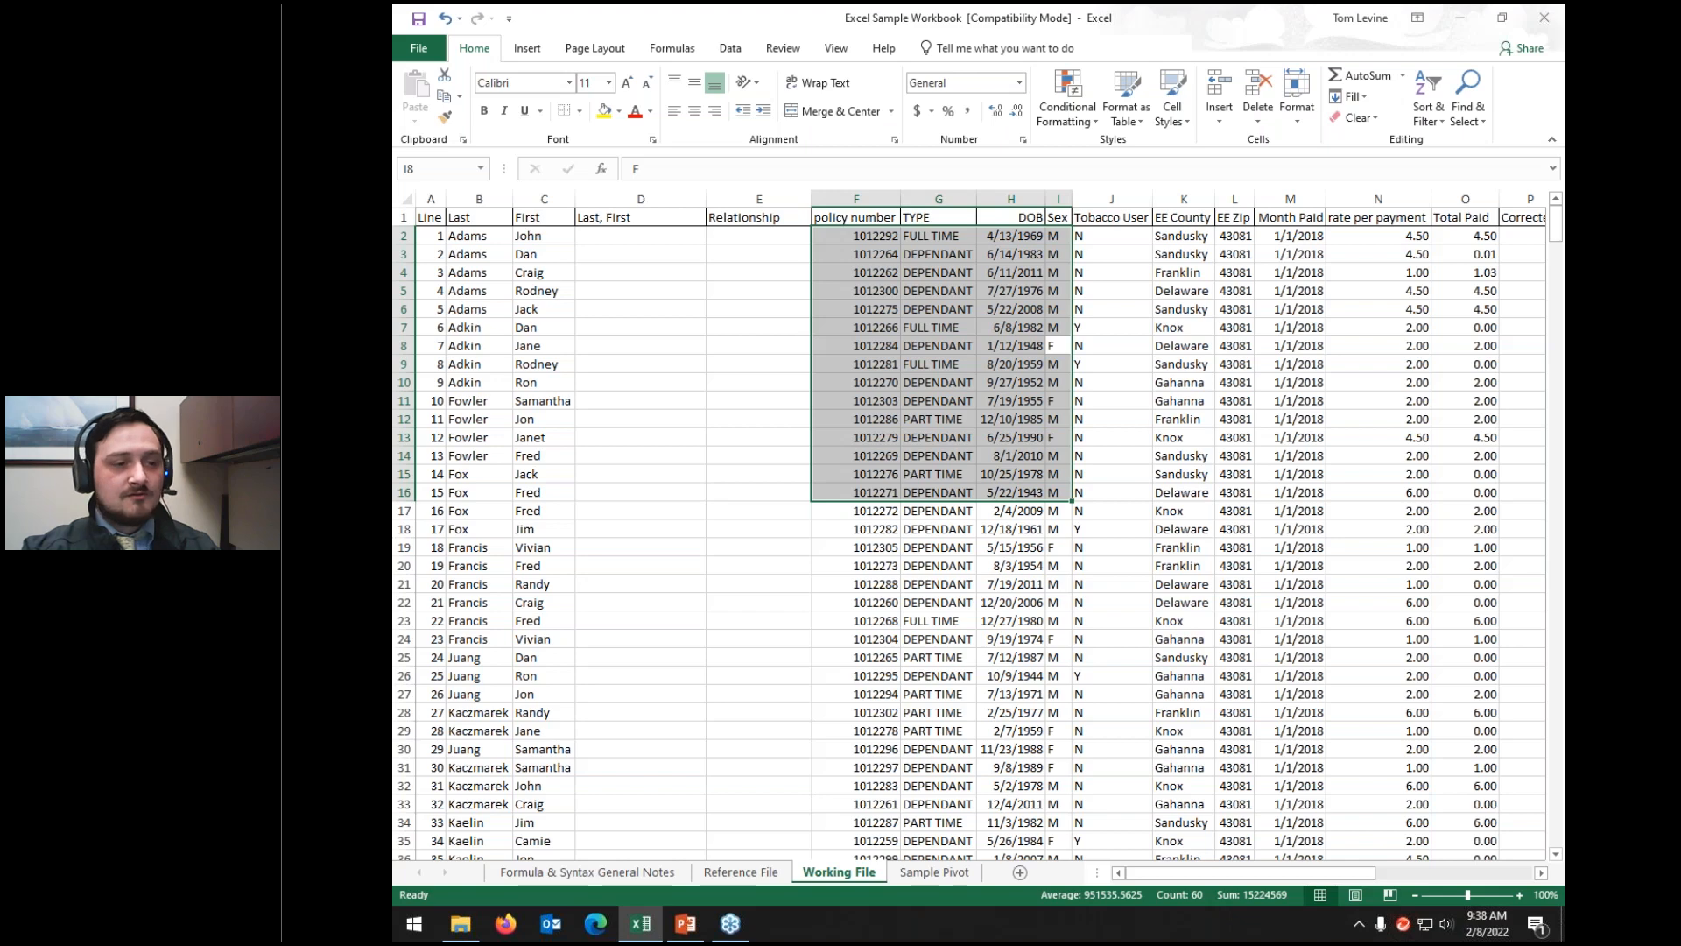
key("Tab")
key("Tab")
key("Tab")
key("Tab")
key("Tab")
key("Tab")
key("Tab")
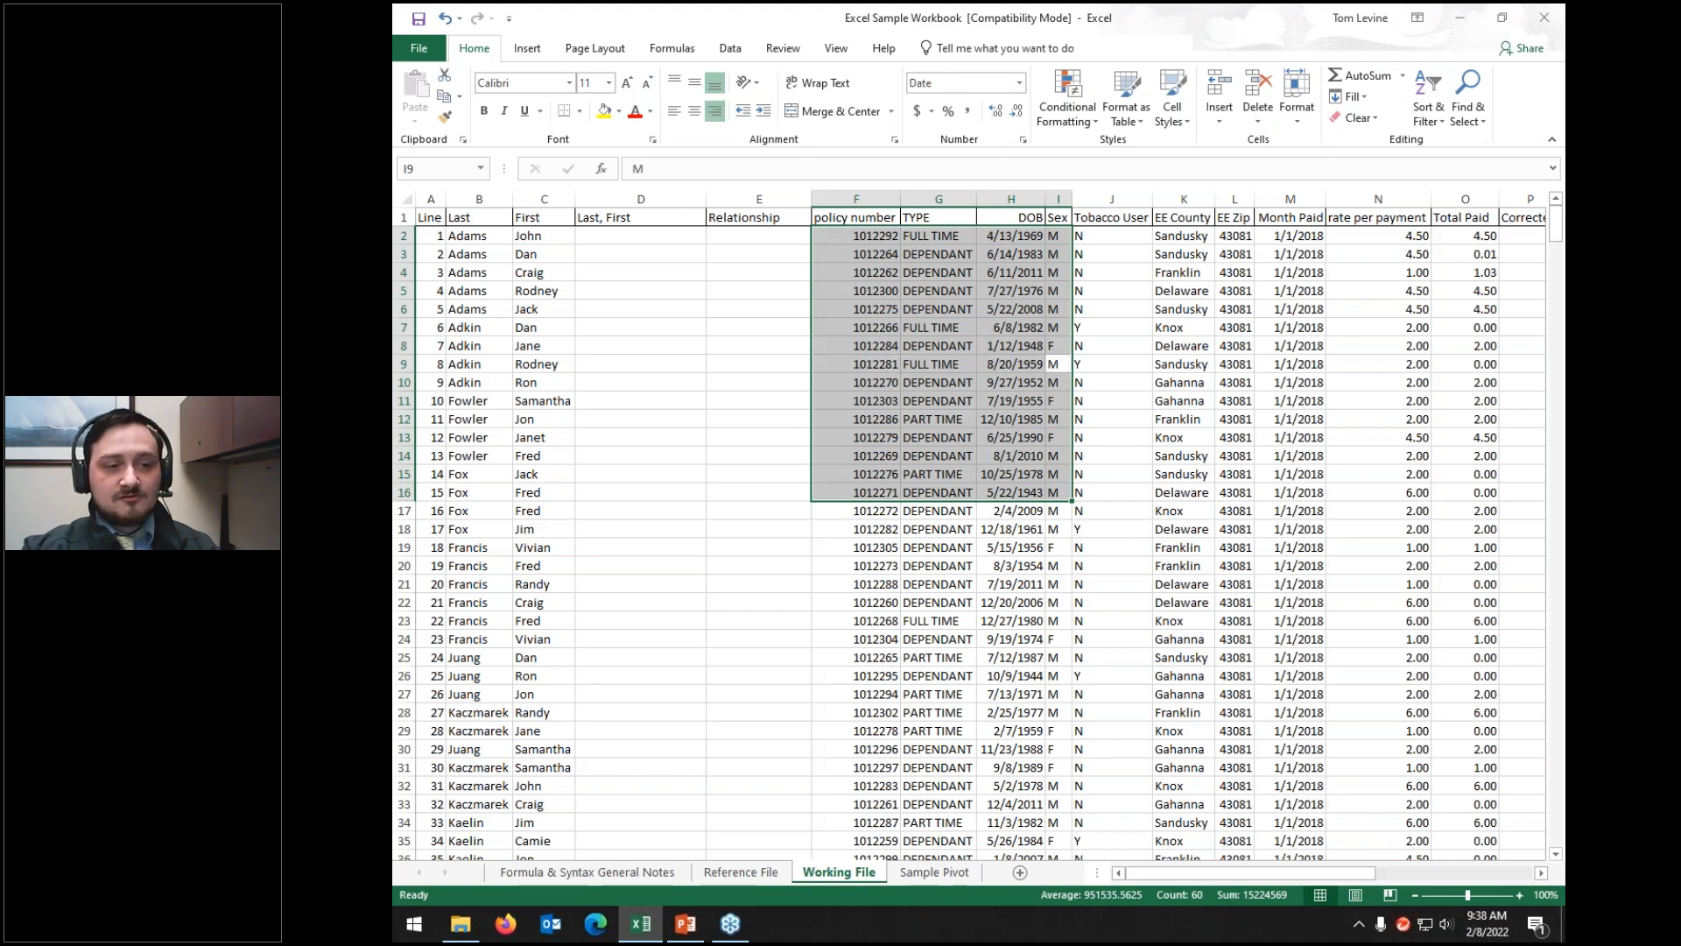
key("Tab")
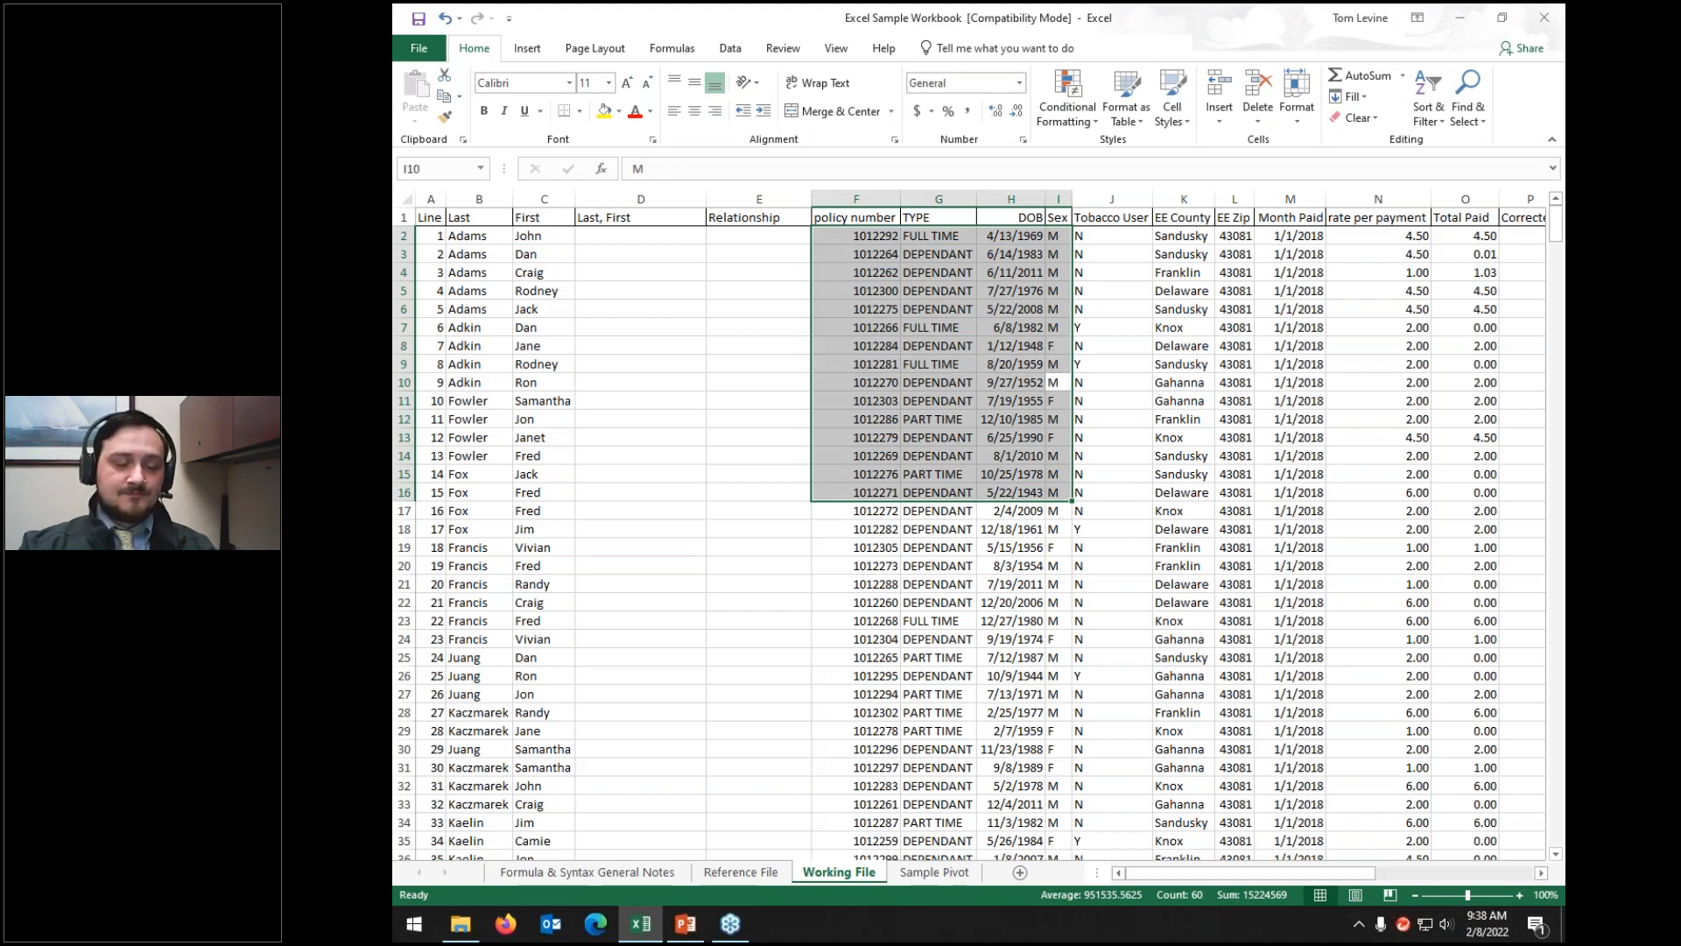
left_click(783, 237)
key("Tab")
key("Tab")
key("Tab")
key("Tab")
key("Tab")
key("Tab")
key("Tab")
key("Tab")
key("Tab")
key("Down")
key("Down")
key("Down")
key("Down")
key("Down")
key("Down")
key("Down")
key("Down")
key("Down")
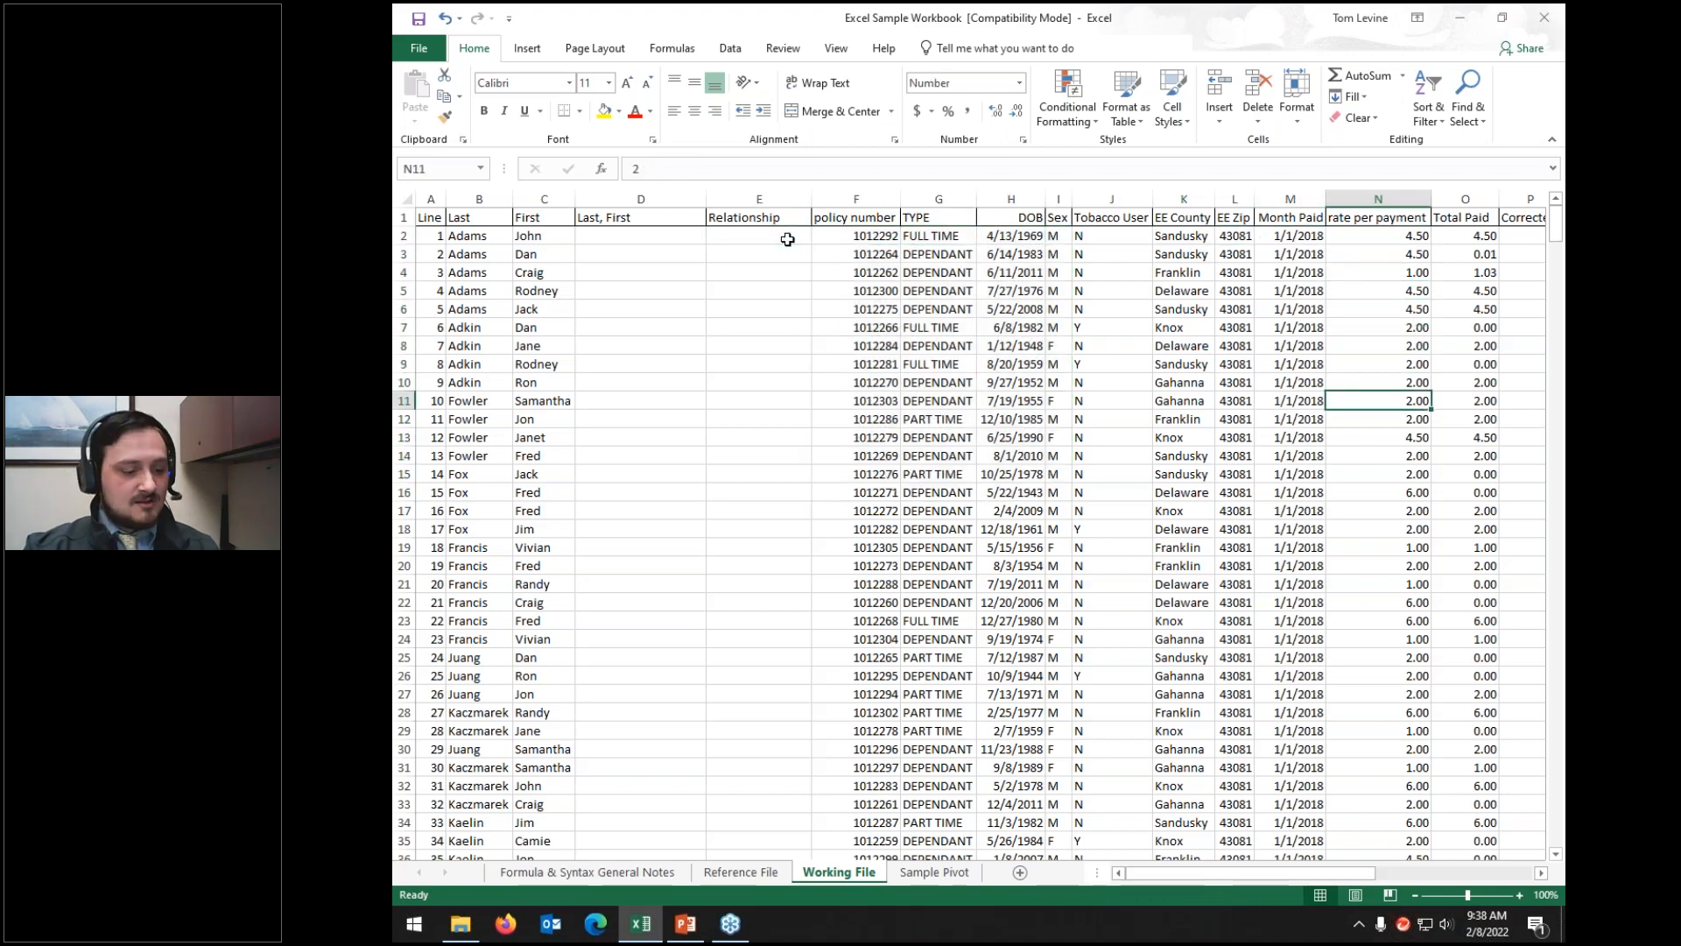
key("Down")
key("Down")
key("Down")
key("Down")
key("Down")
key("Down")
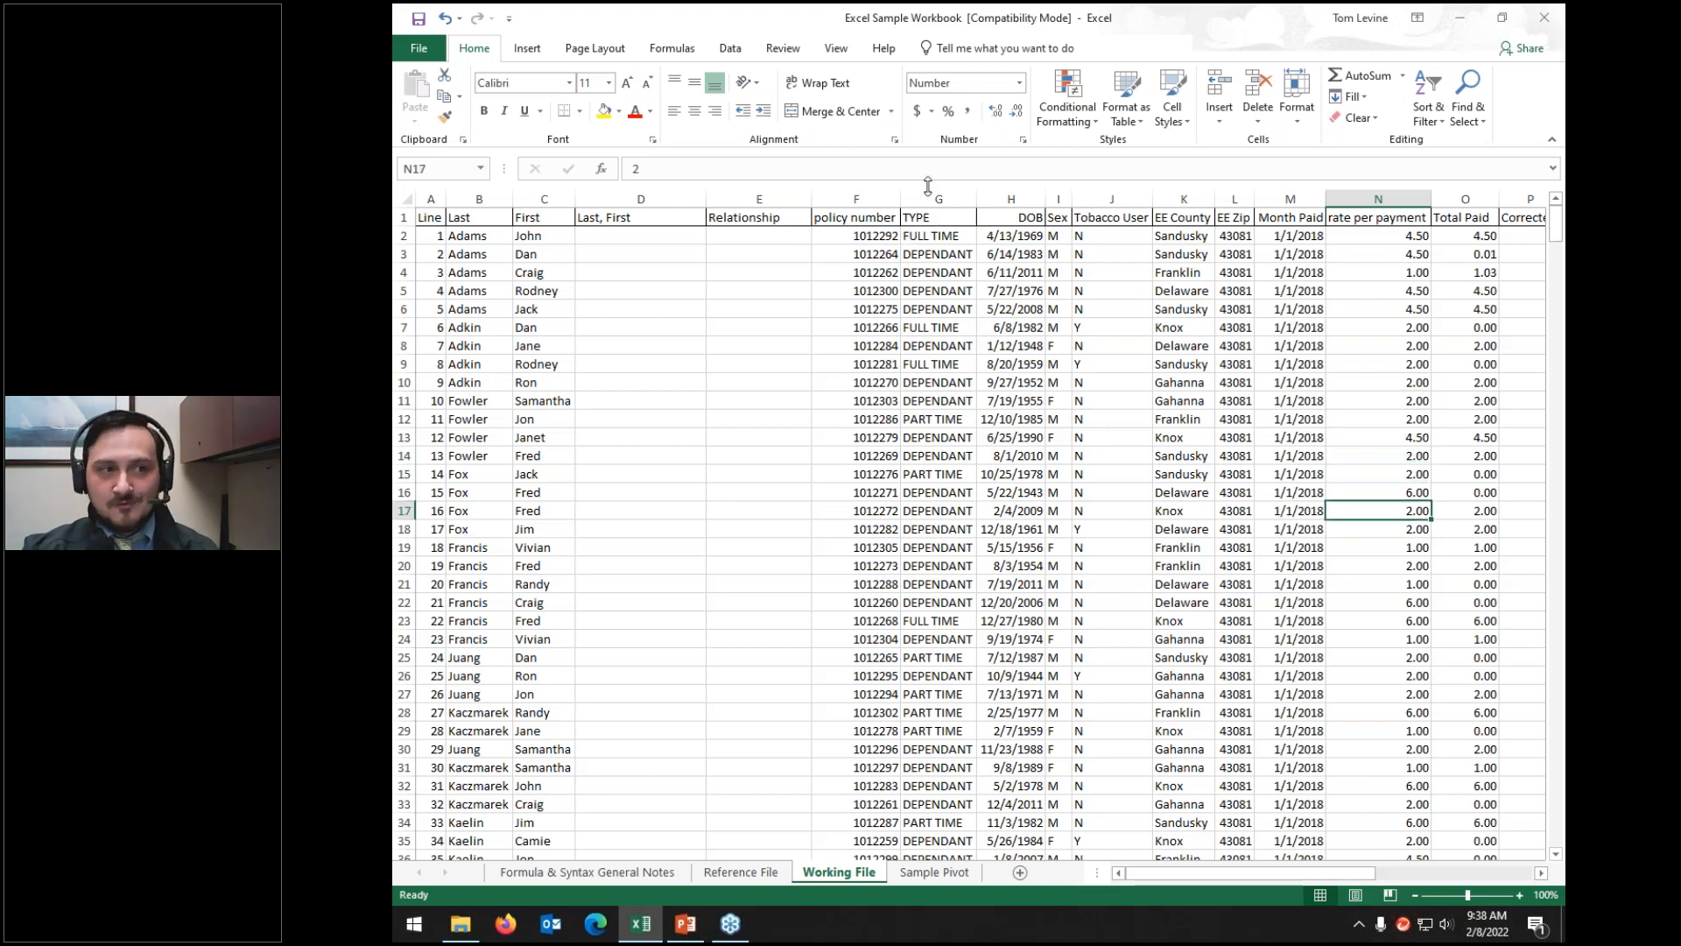
left_click(787, 236)
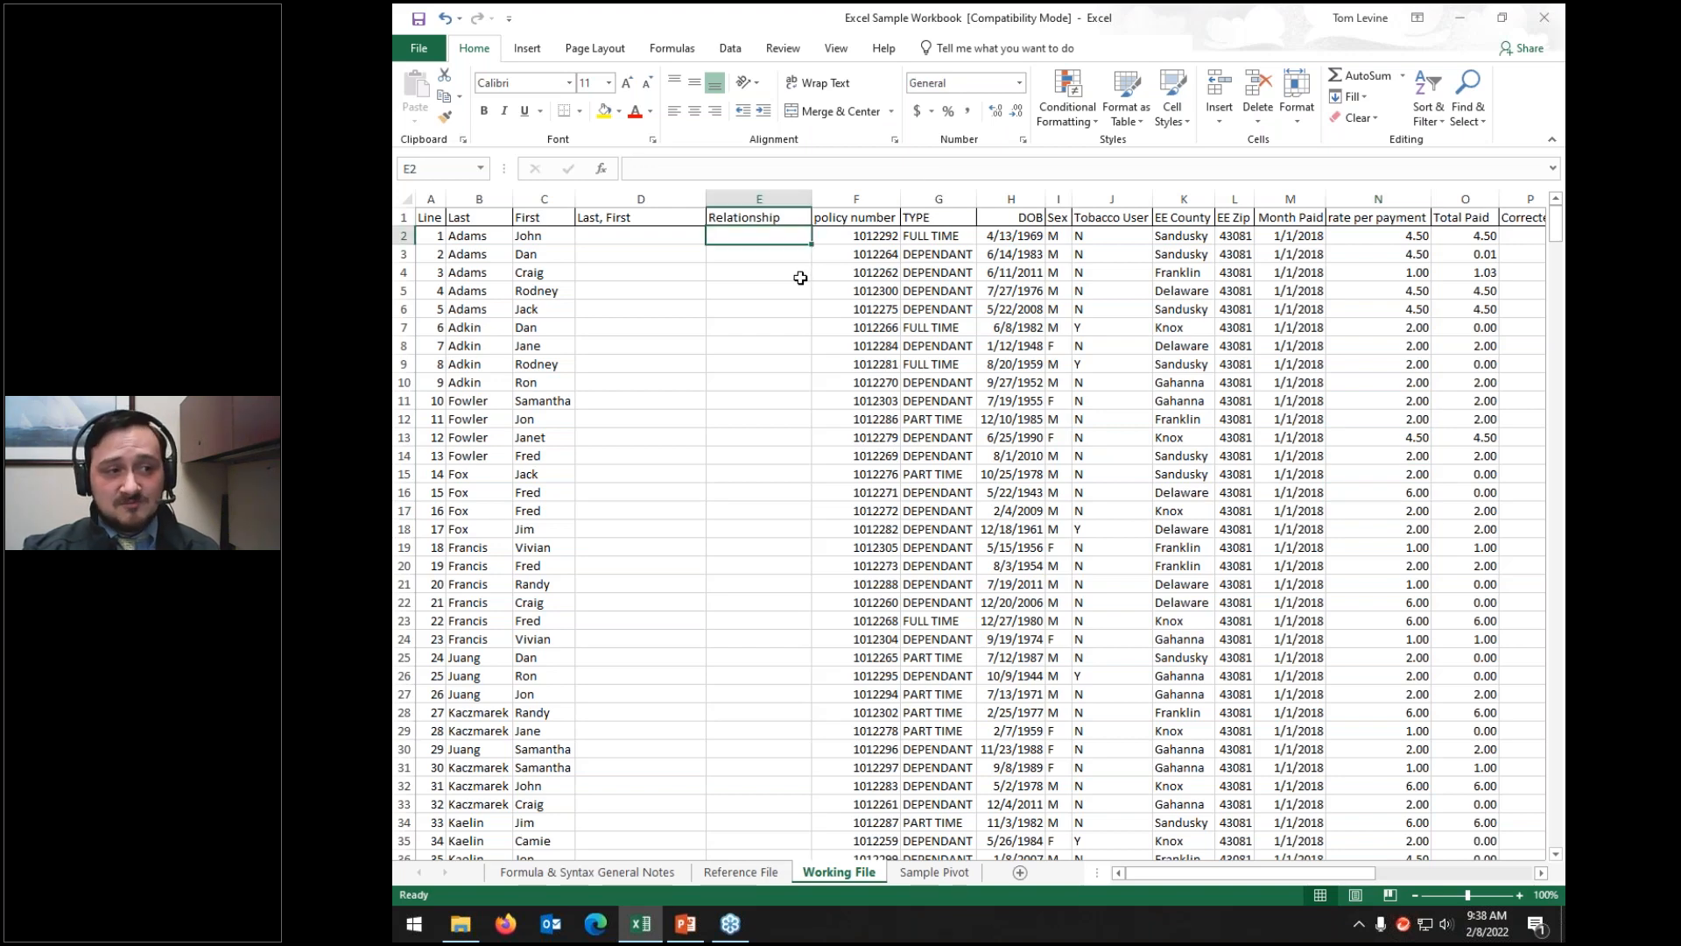
Step: Enter and commit a couple of throwaway test entries in cell E2
left_click(829, 166)
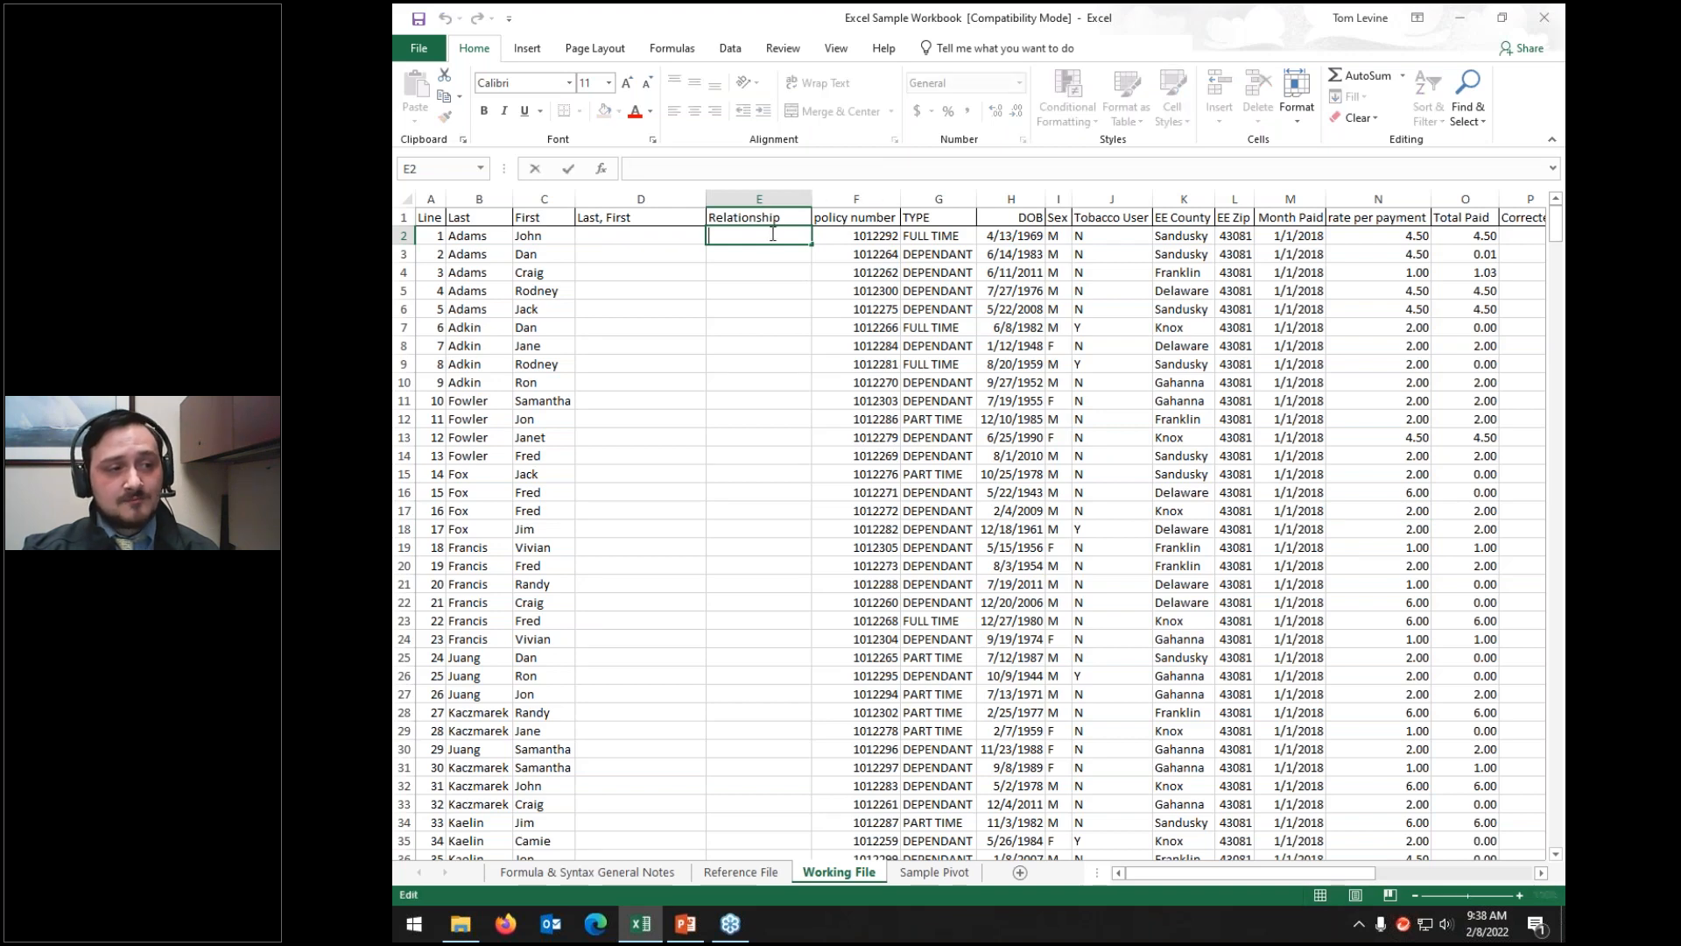
type("aiefnowao;en co;v")
key("Return")
key("Up")
key("BackSpace")
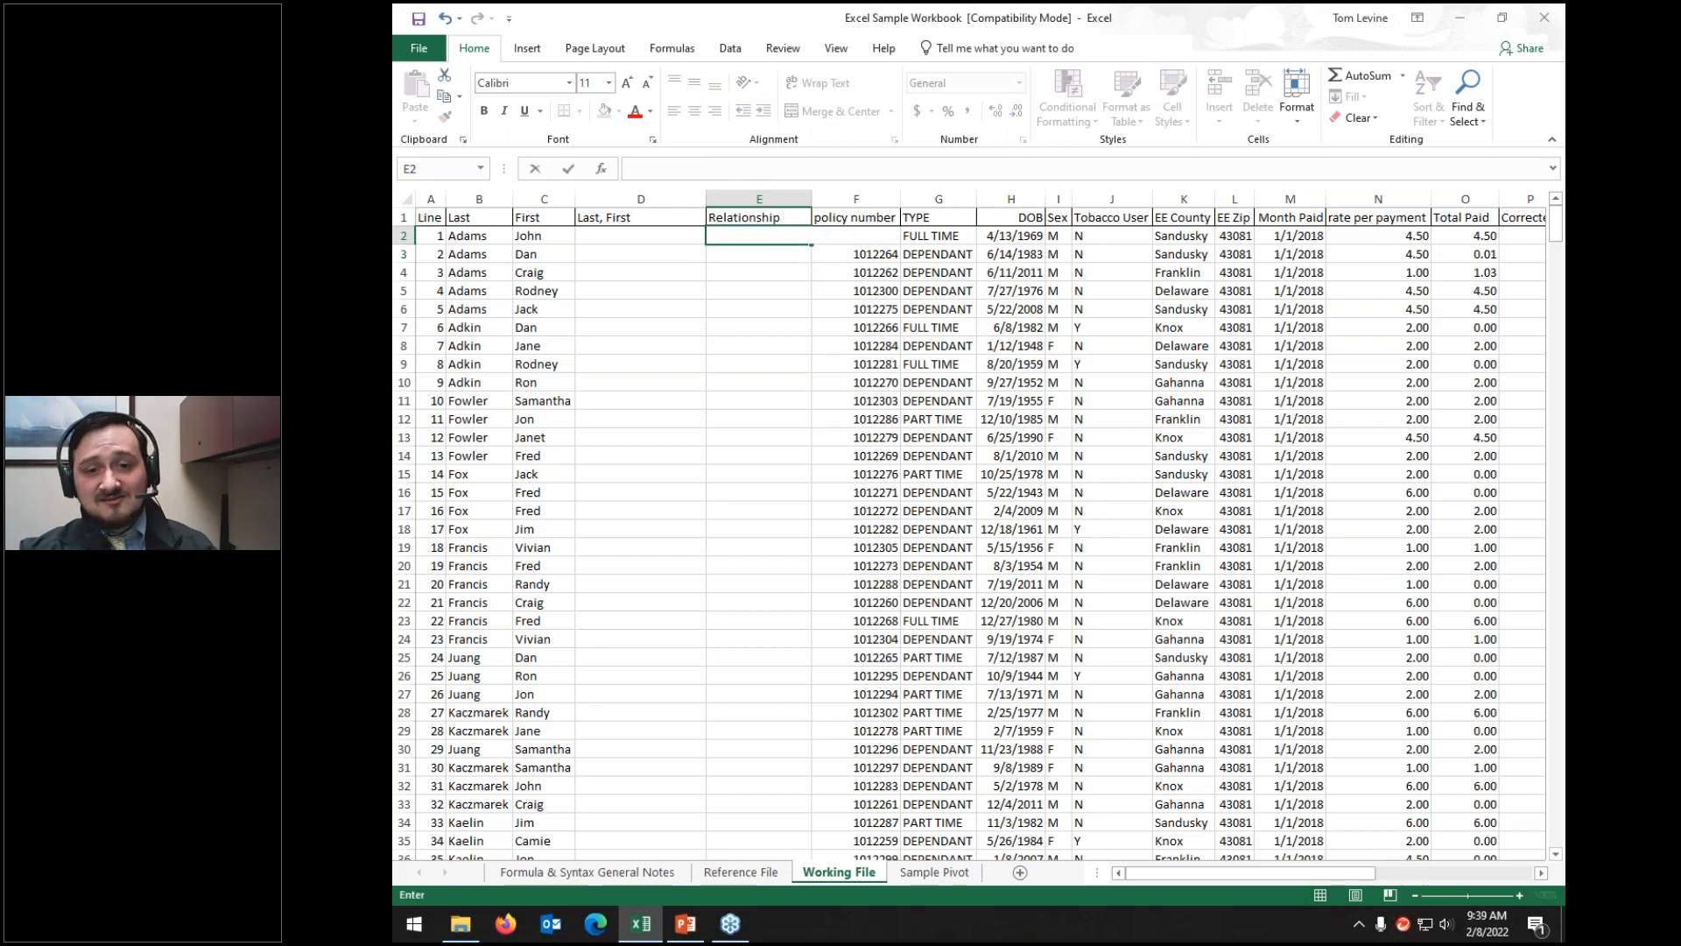
type("acniwenciweancnc")
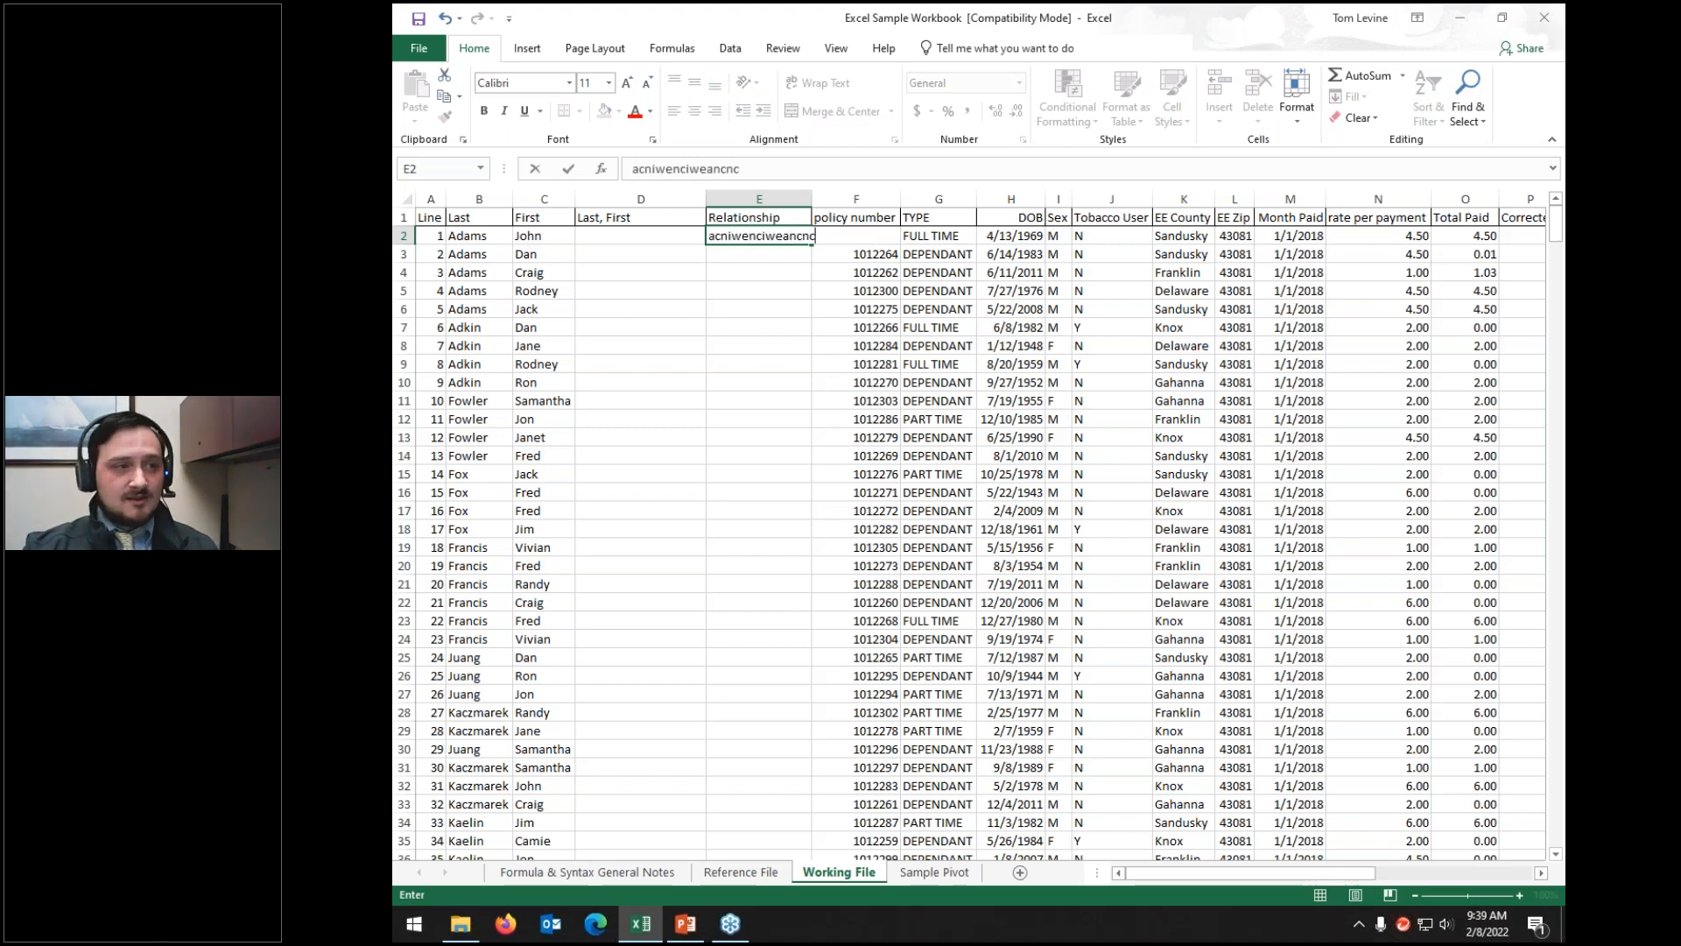
key("ctrl+Return")
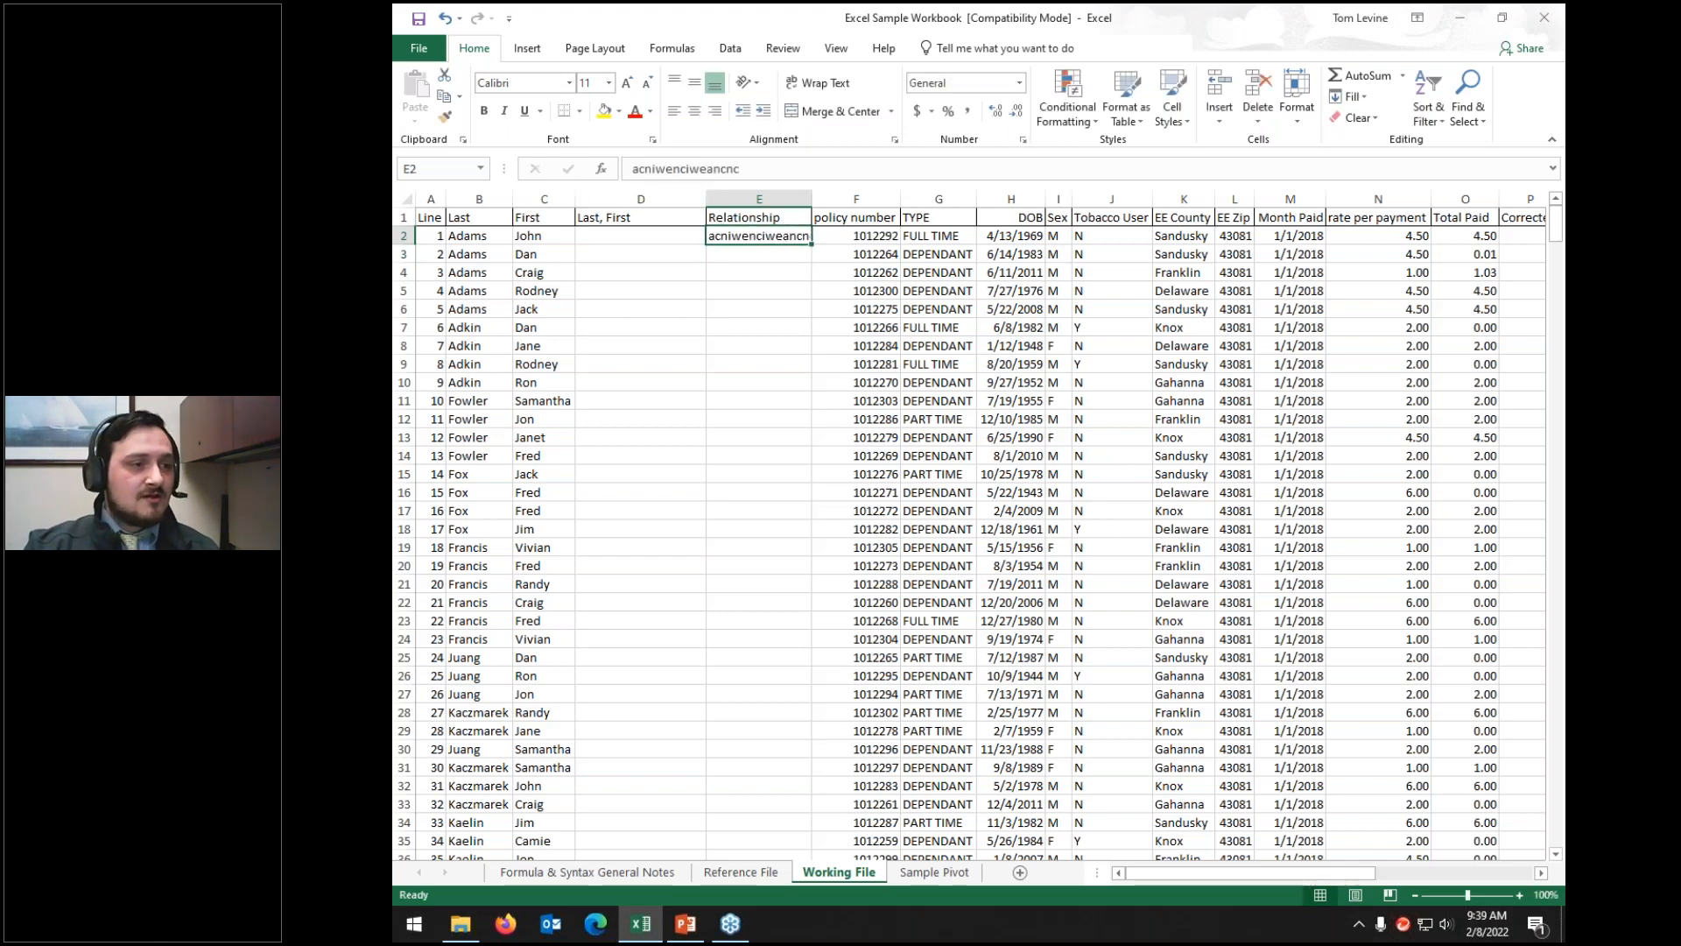
Step: Replace E2's contents with the placeholder text 'asimkof;cwacm'
key("BackSpace")
type("c")
key("BackSpace")
key("BackSpace")
key("BackSpace")
key("BackSpace")
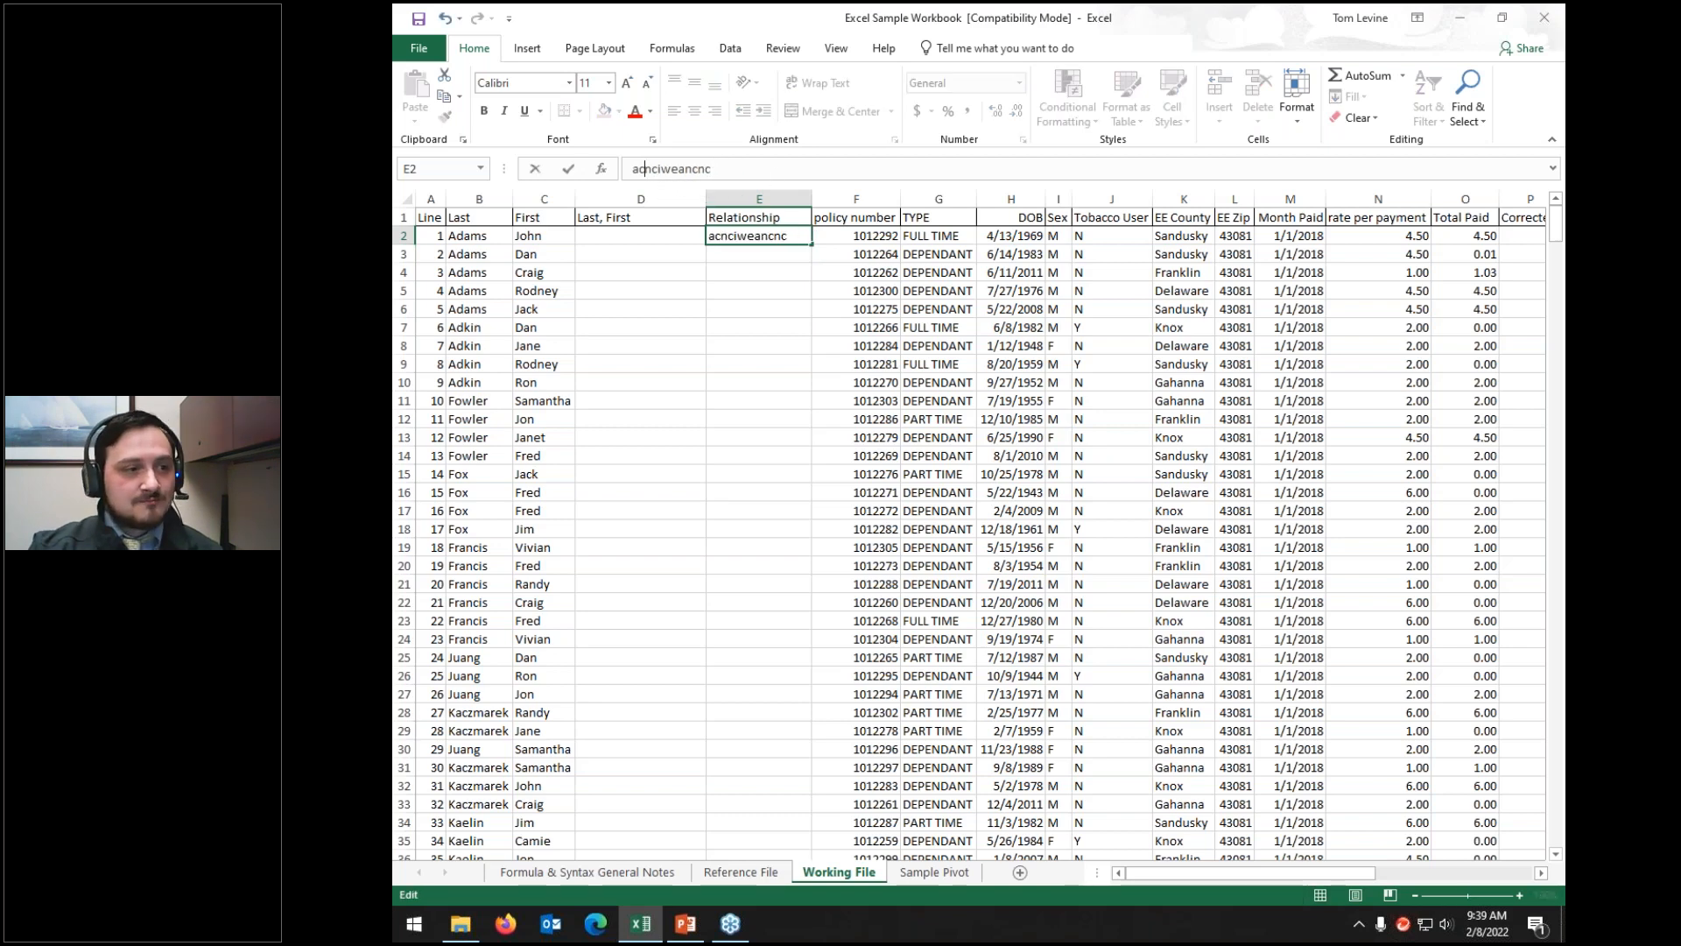
key("ctrl+Return")
key("Delete")
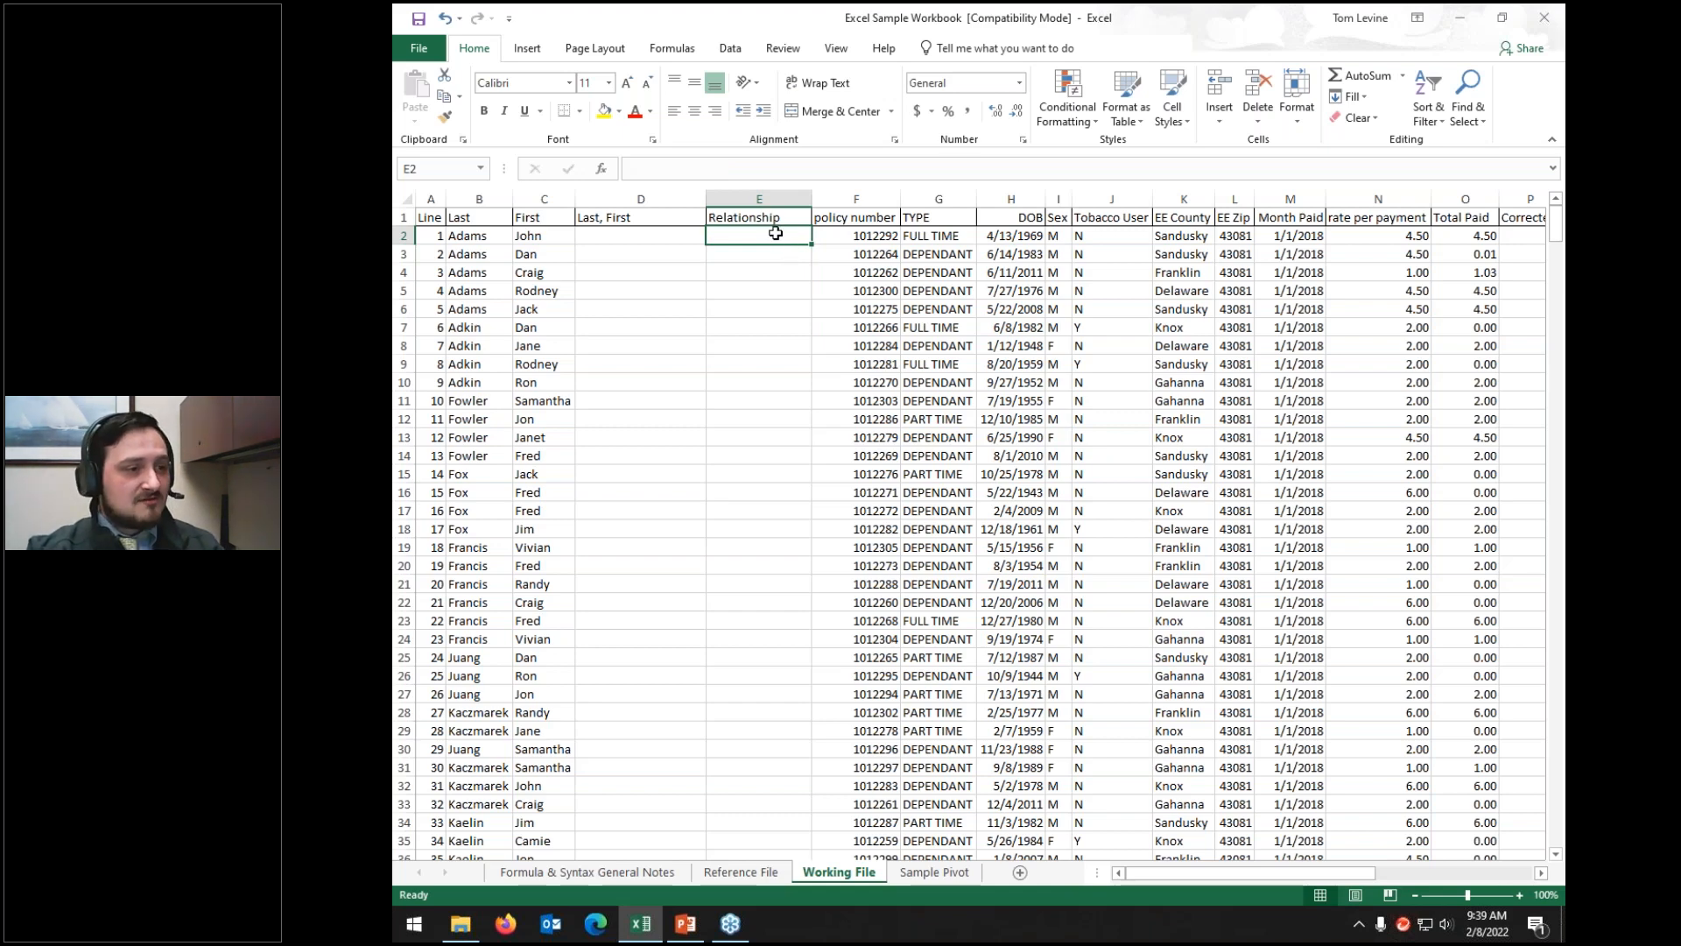
type("asimkof;cwacm")
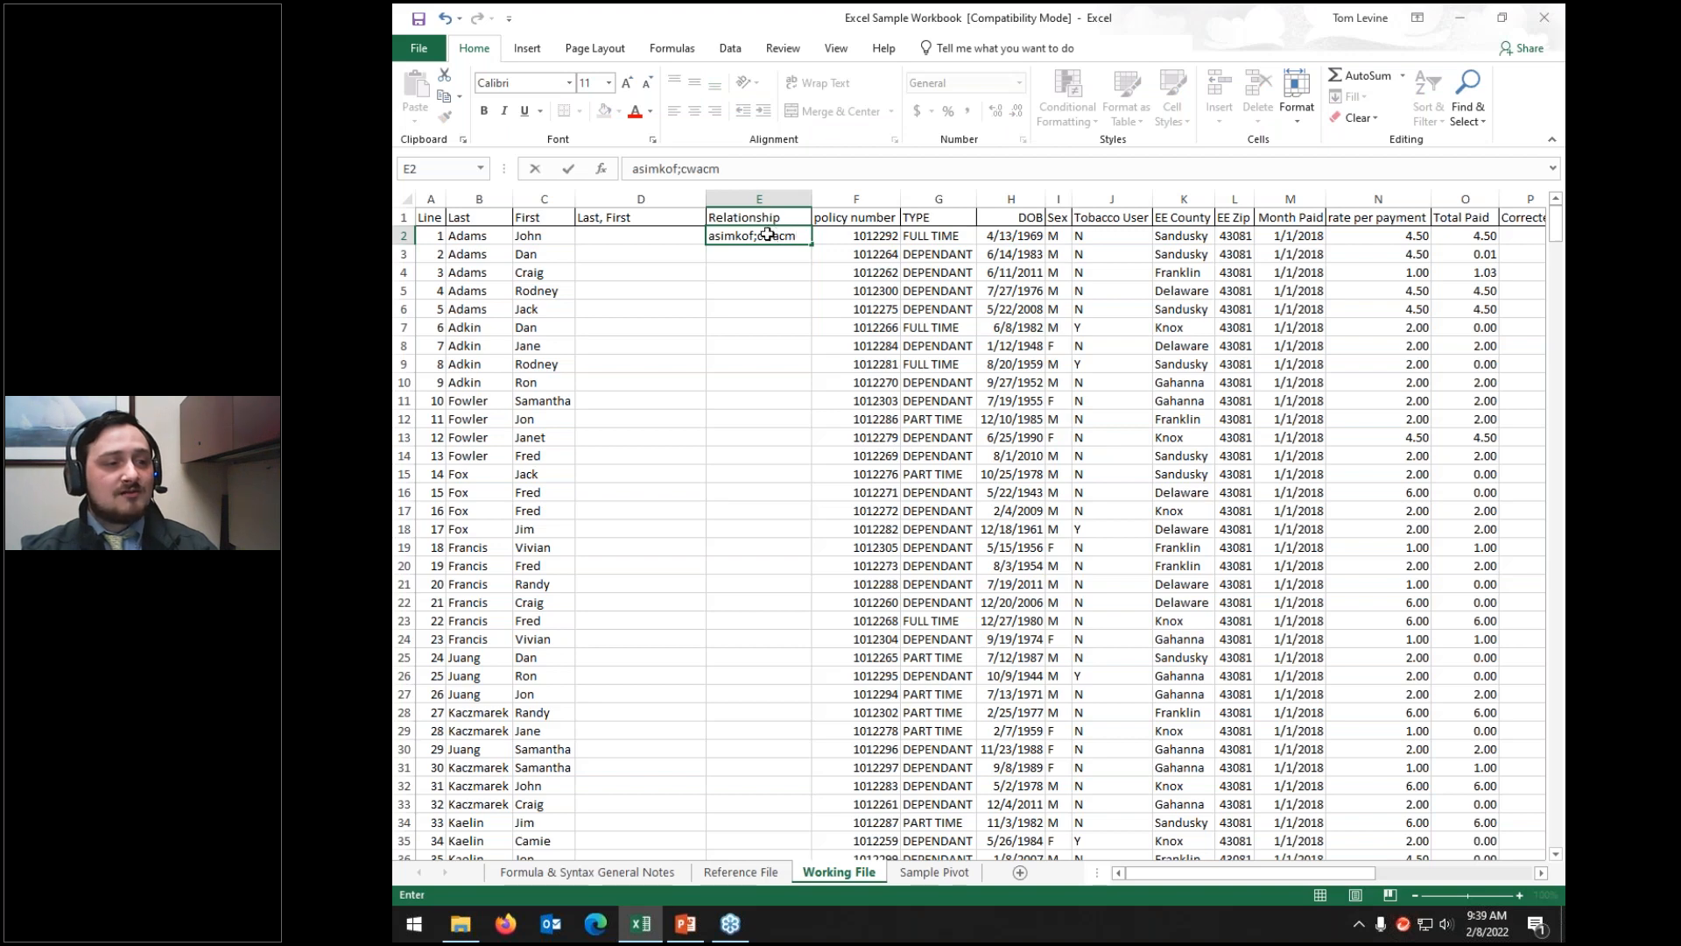
key("ctrl+Return")
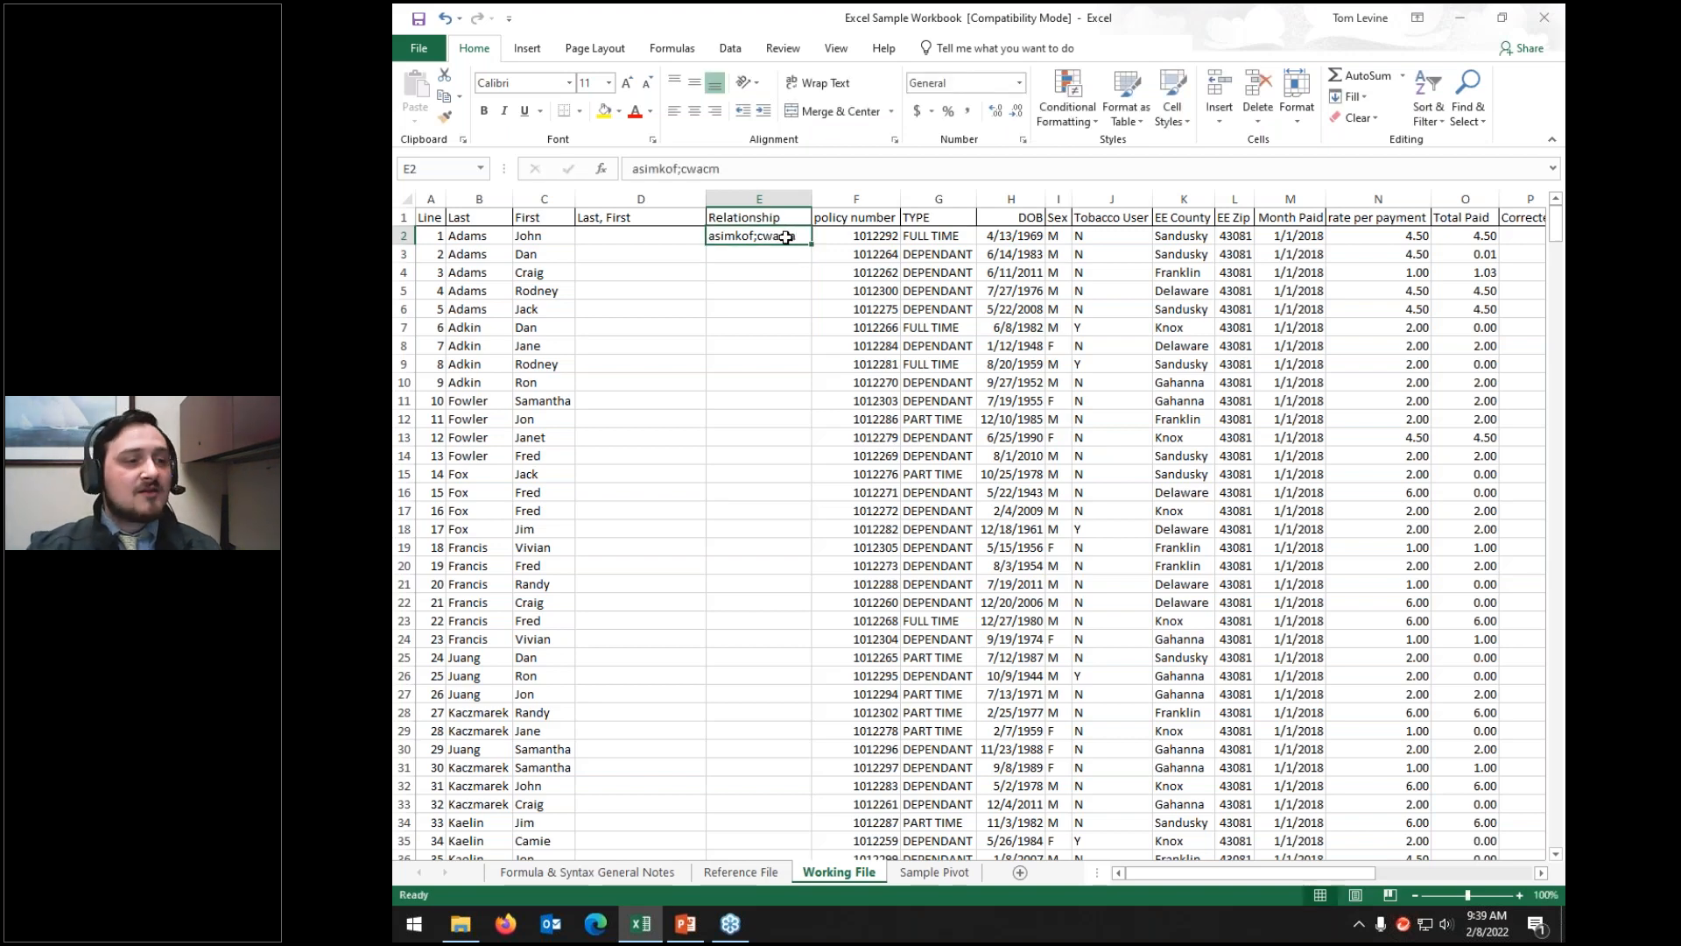
right_click(786, 236)
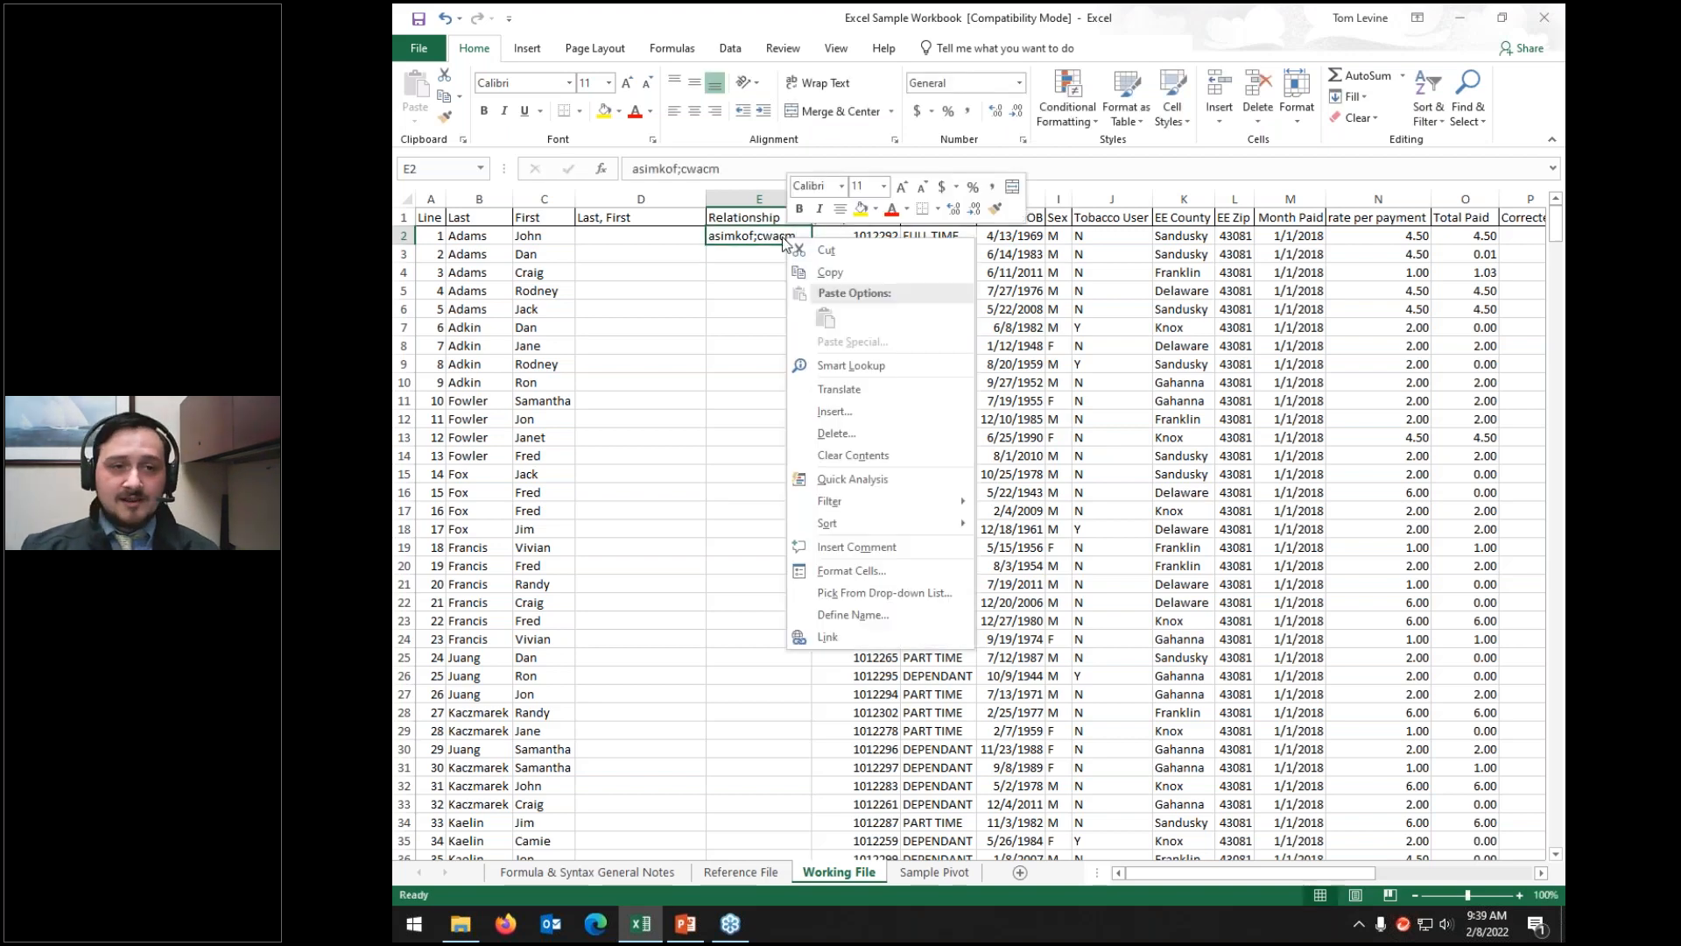
Step: Try larger and smaller font sizes on E2, leaving it at Calibri 11
left_click(905, 187)
left_click(902, 187)
left_click(902, 187)
left_click(901, 187)
left_click(923, 187)
left_click(923, 187)
left_click(924, 186)
left_click(923, 187)
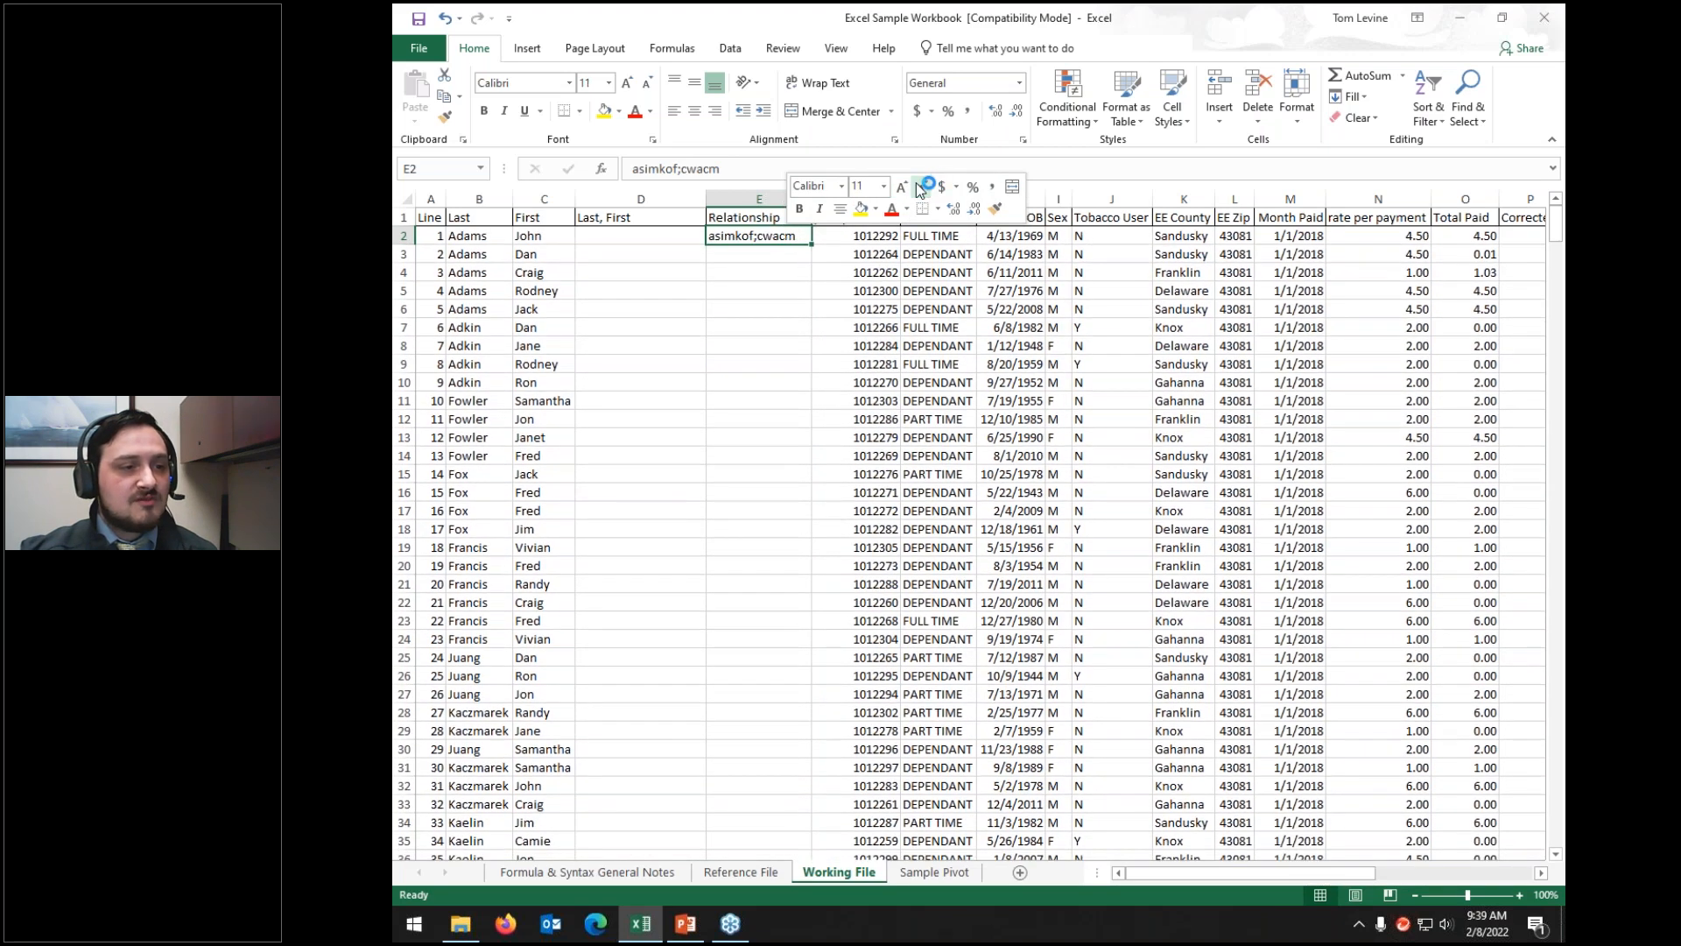
left_click(842, 187)
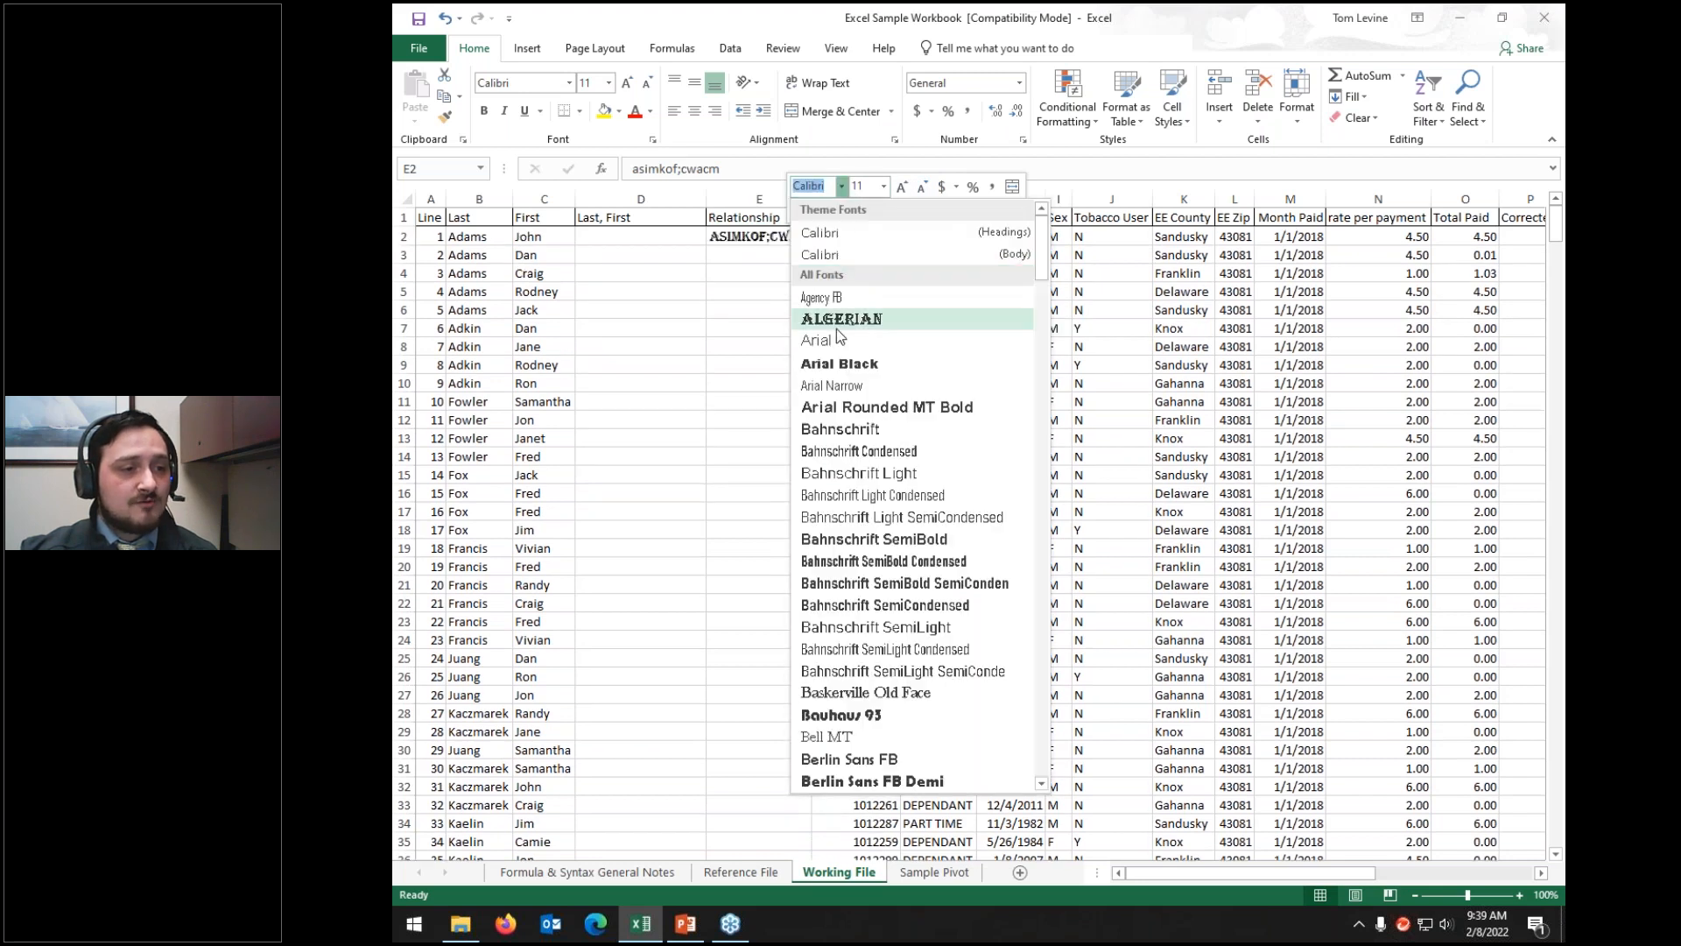
left_click(872, 194)
left_click(884, 186)
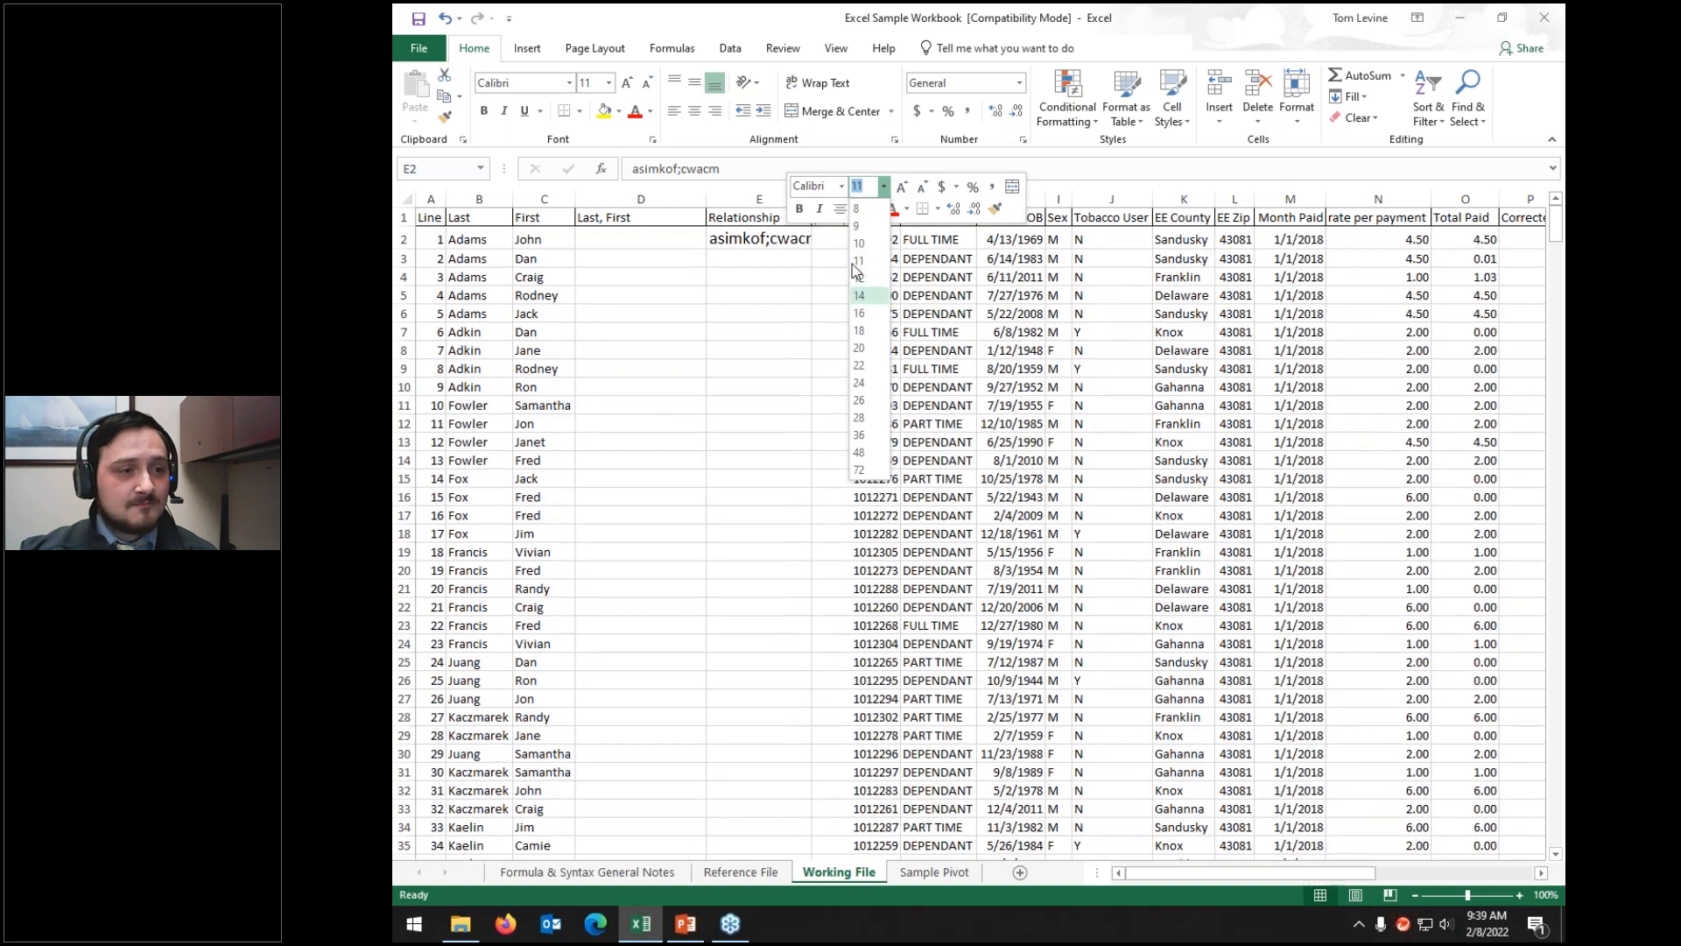
Step: Apply Accounting format to E2, try Percent Style, then return to Accounting
left_click(943, 189)
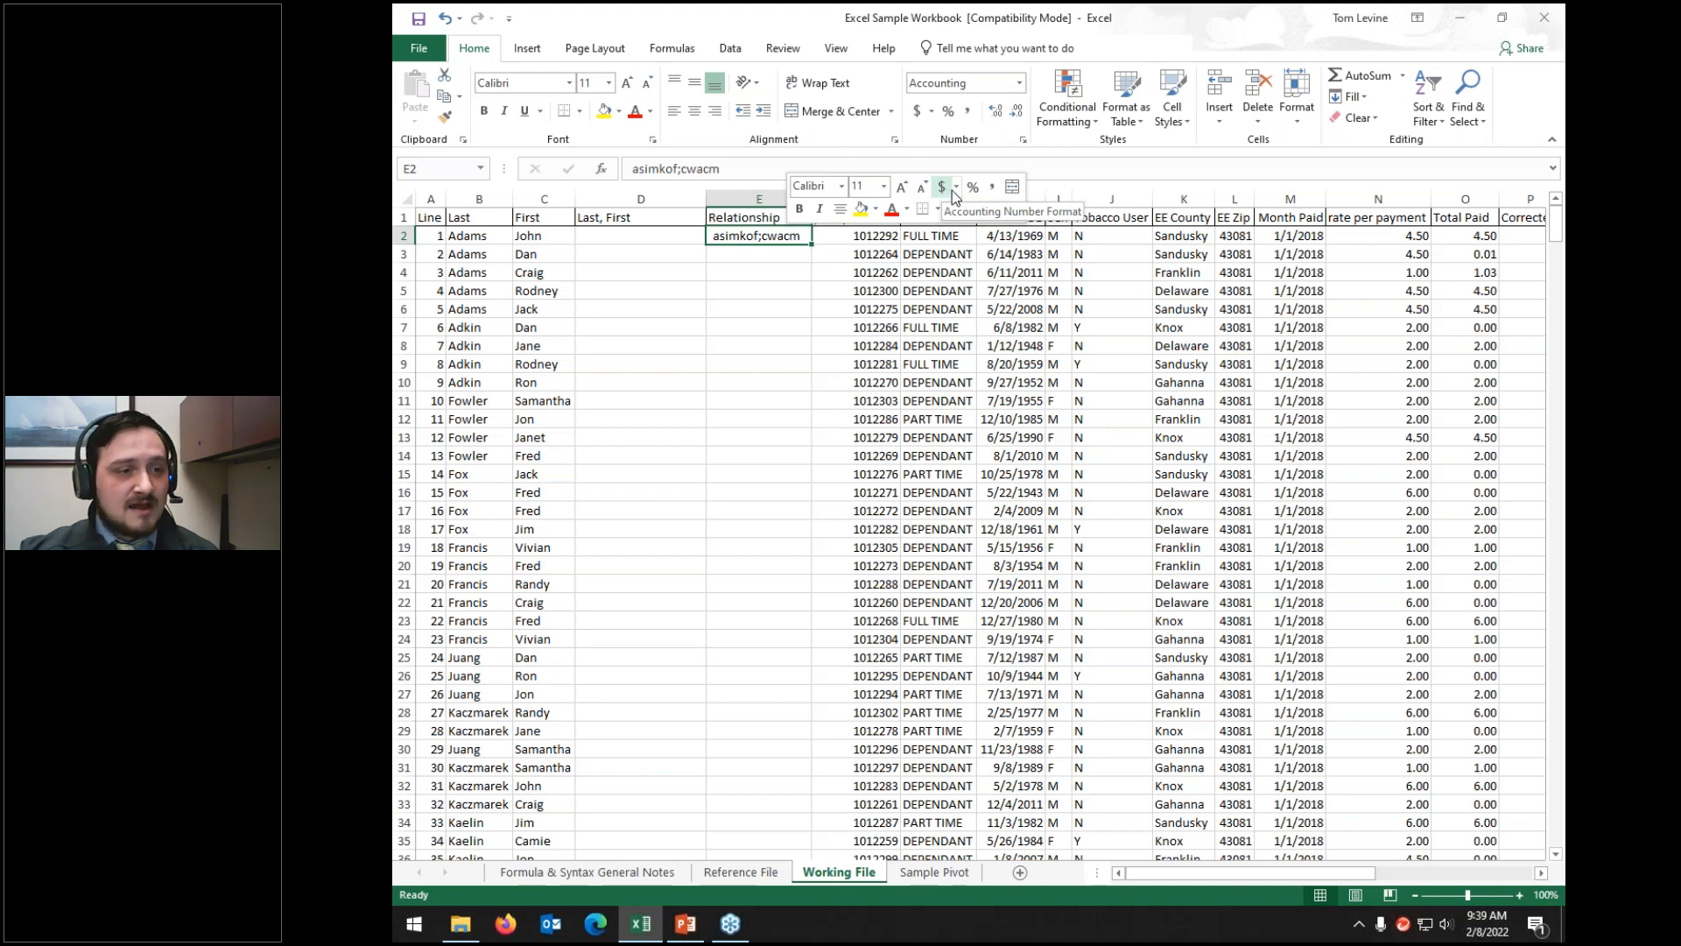
left_click(957, 189)
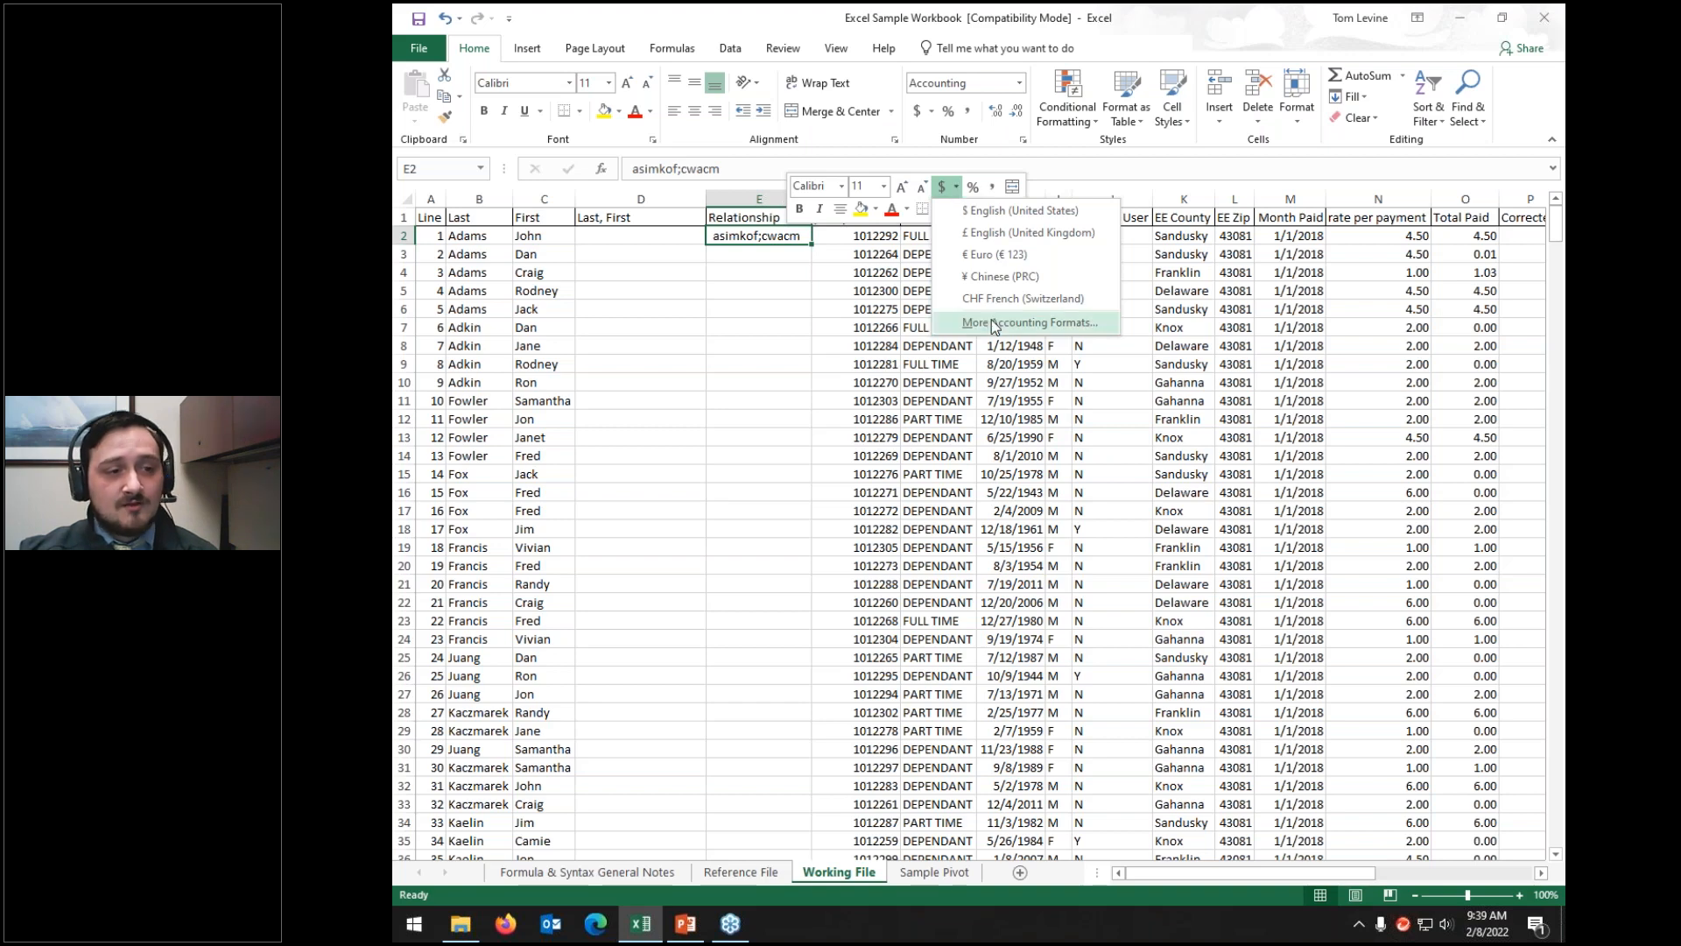
left_click(973, 187)
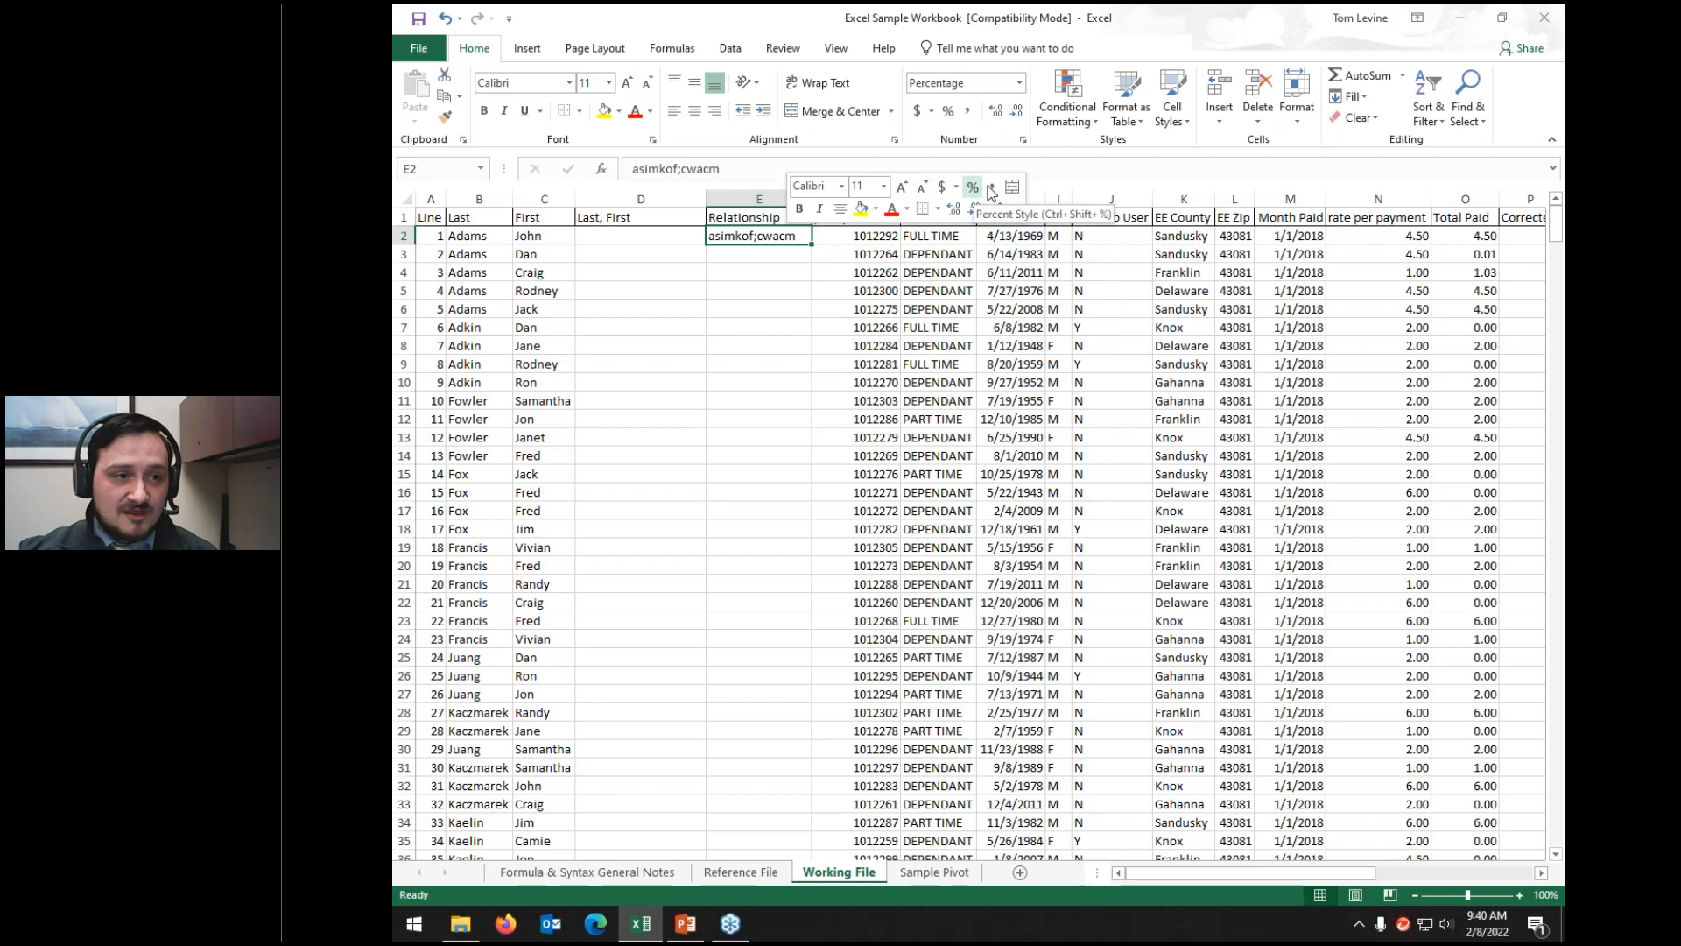
left_click(992, 188)
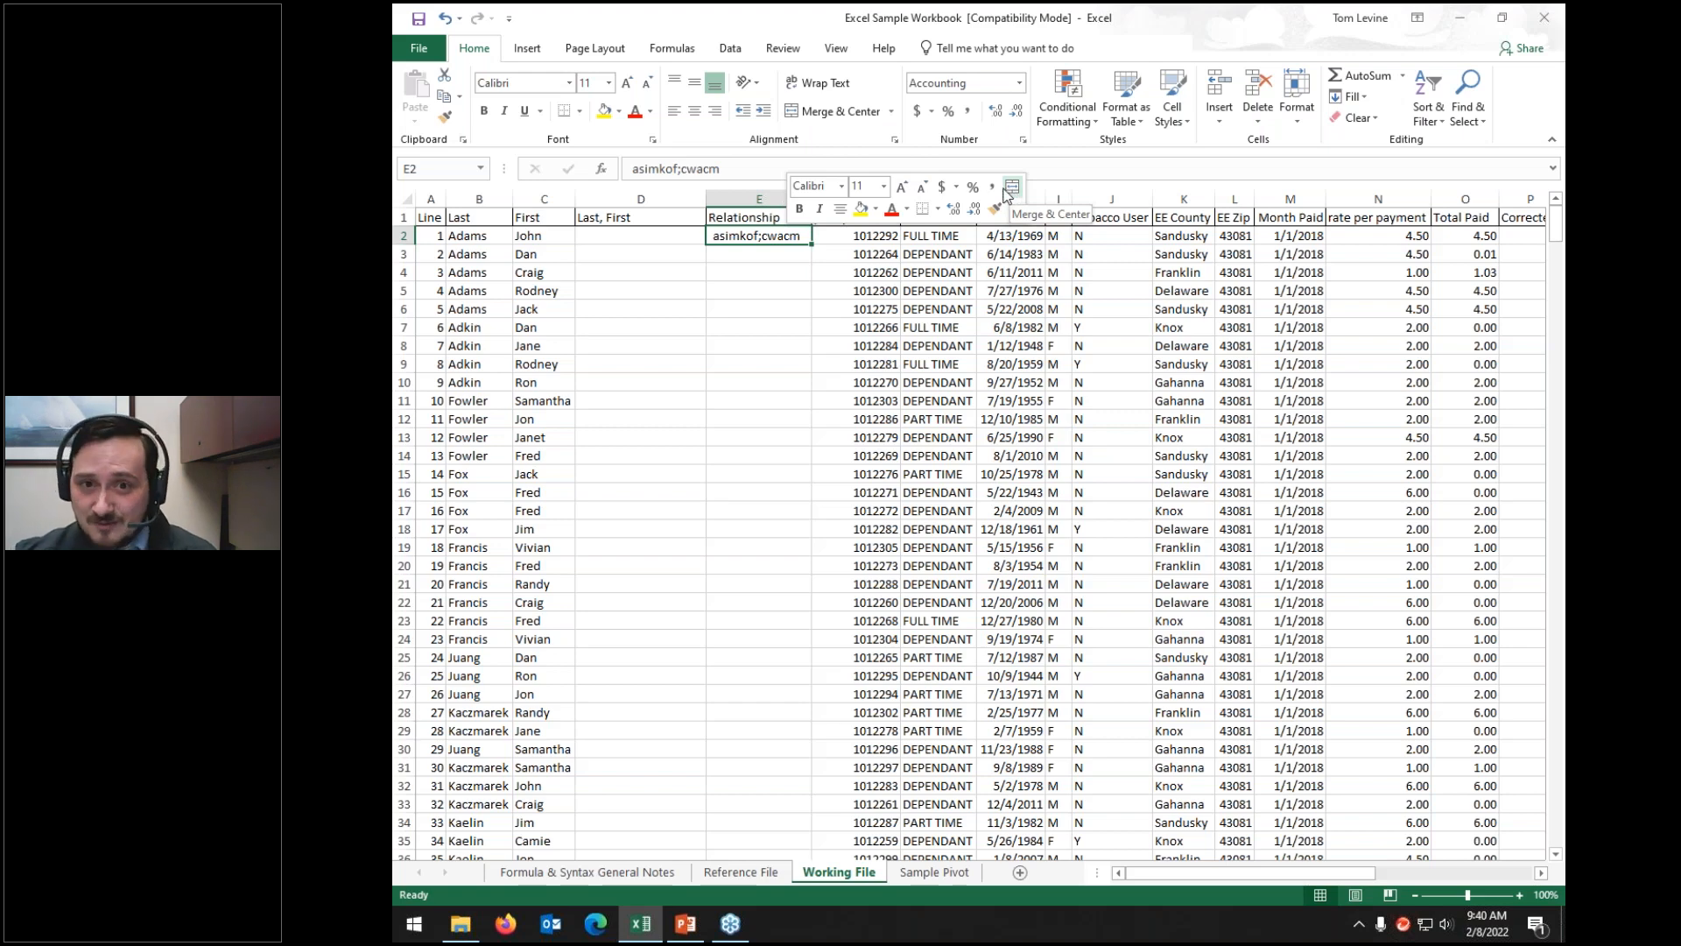
Step: Toggle bold, italic and centering on E2 on and off, leaving its text unchanged
left_click(800, 210)
left_click(800, 209)
left_click(820, 210)
left_click(820, 210)
left_click(839, 209)
left_click(839, 208)
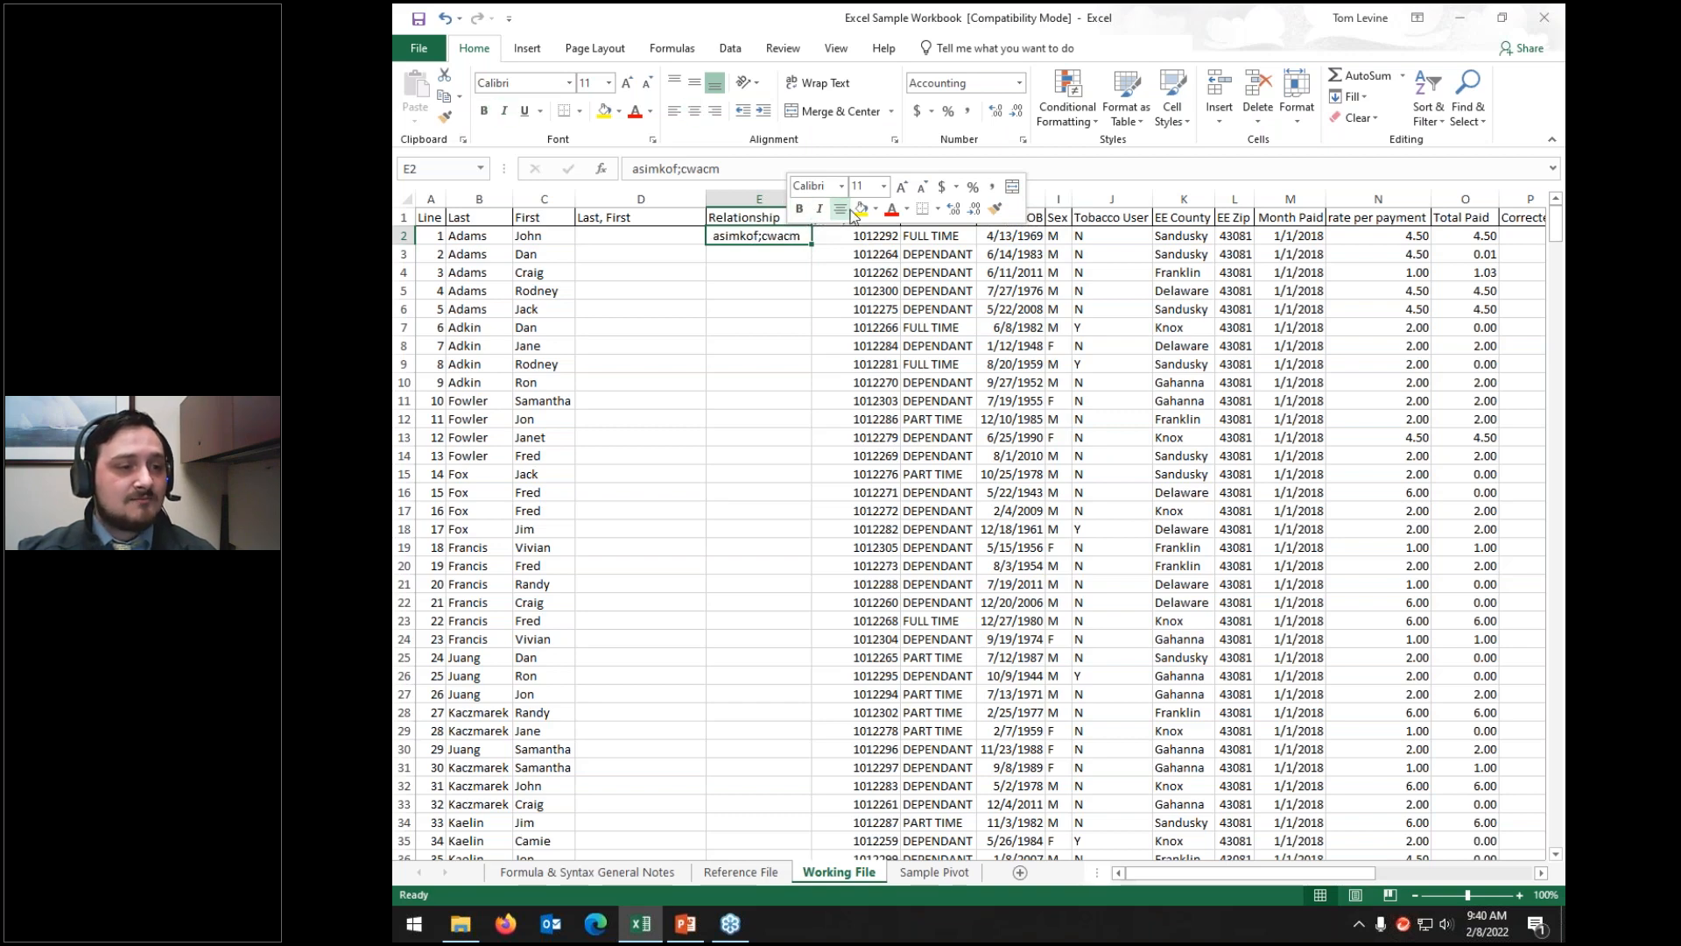
Step: Fill E2 with dark olive and make its text red
left_click(861, 210)
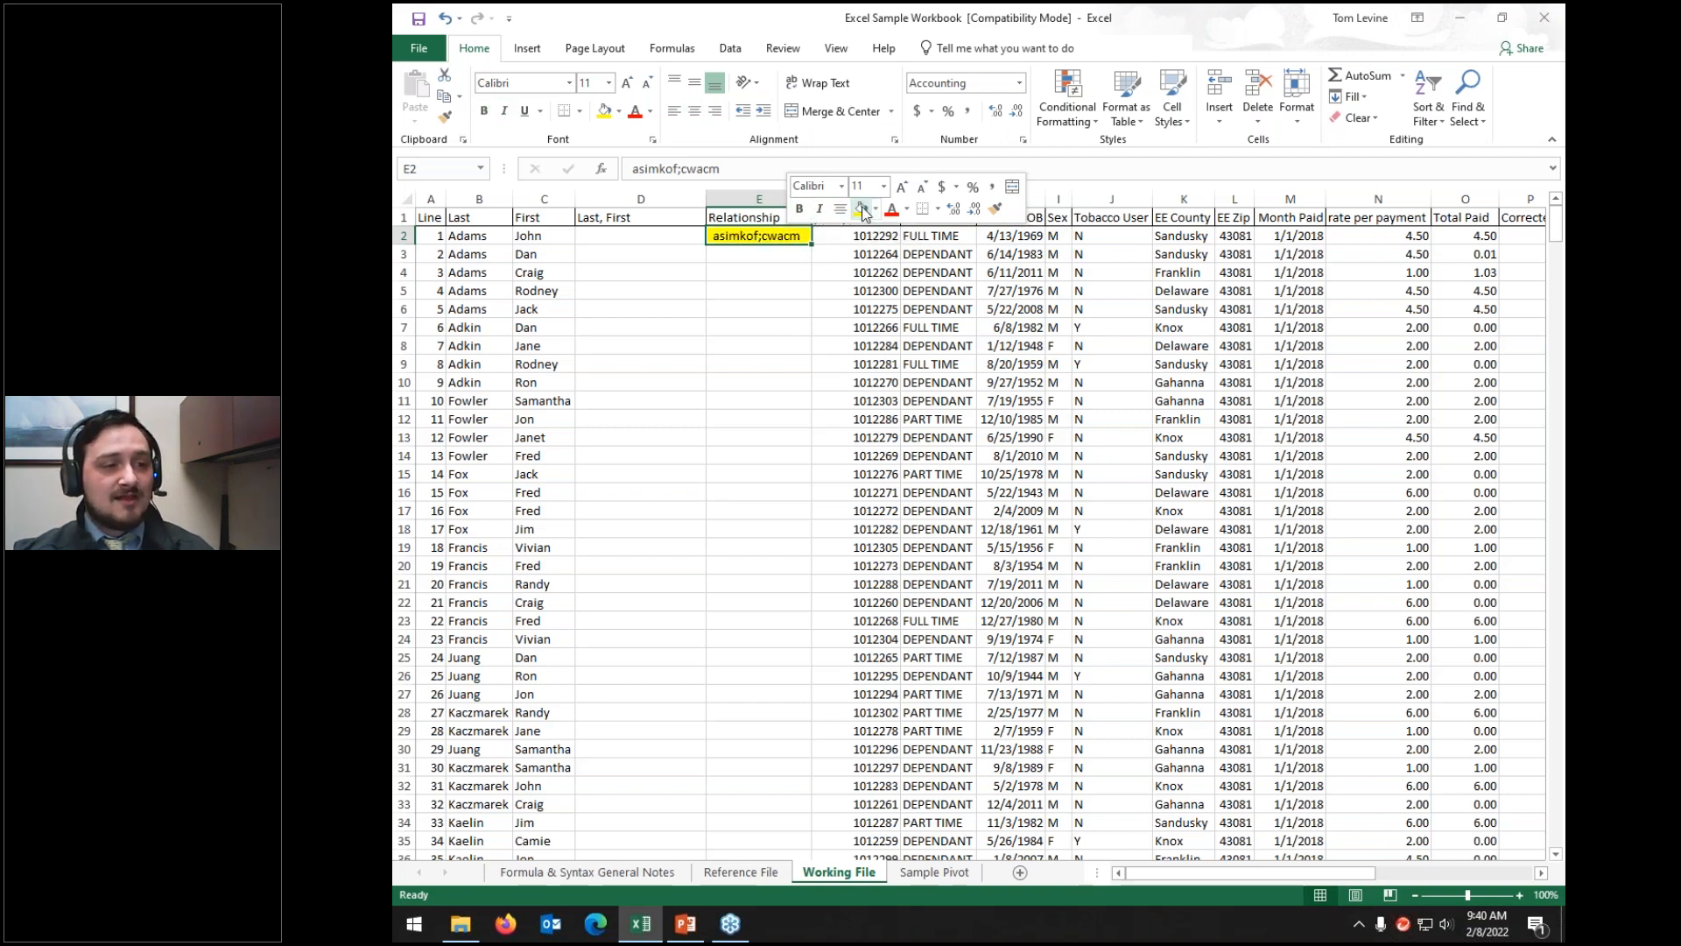
left_click(875, 209)
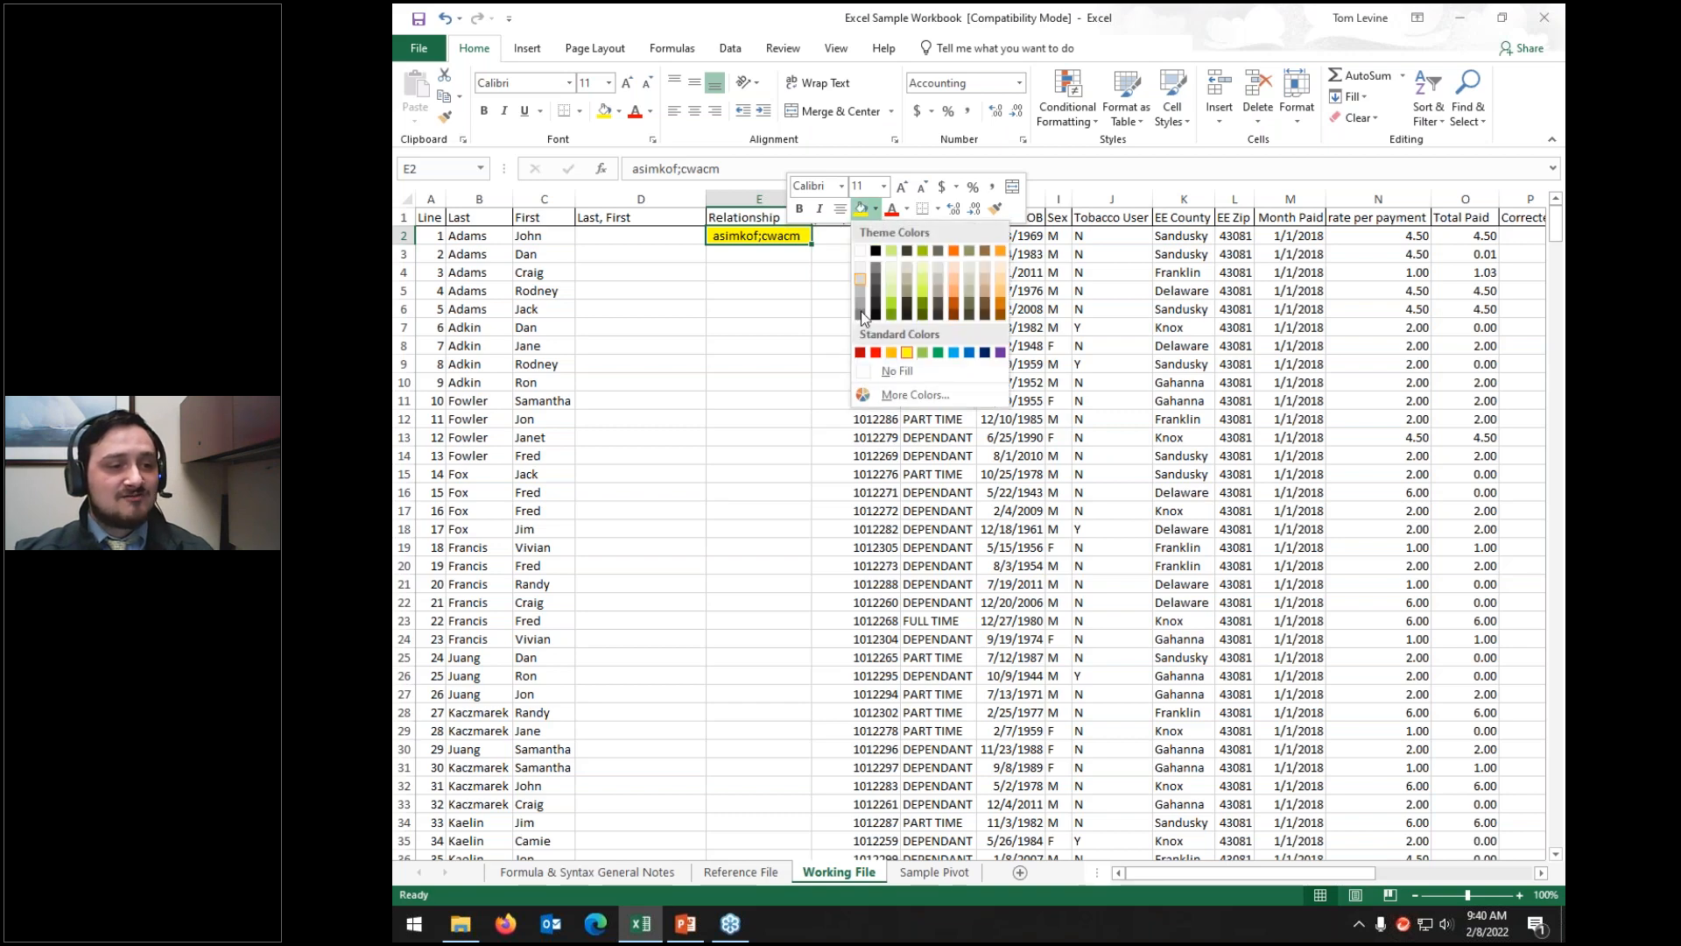
left_click(920, 312)
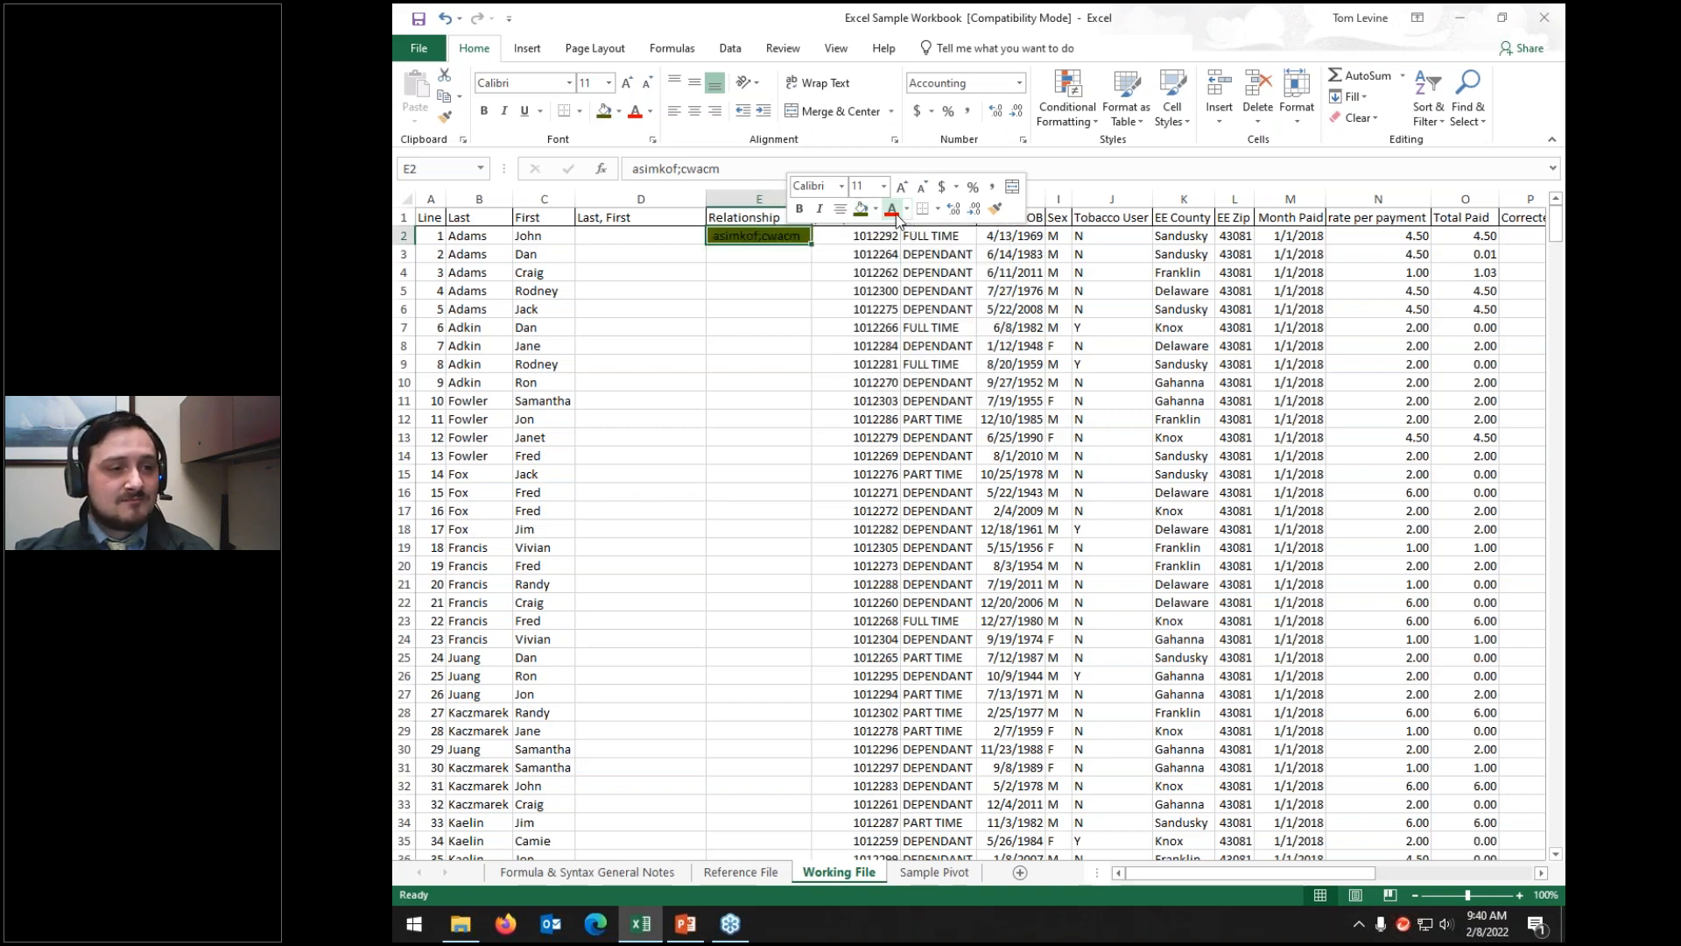
left_click(892, 210)
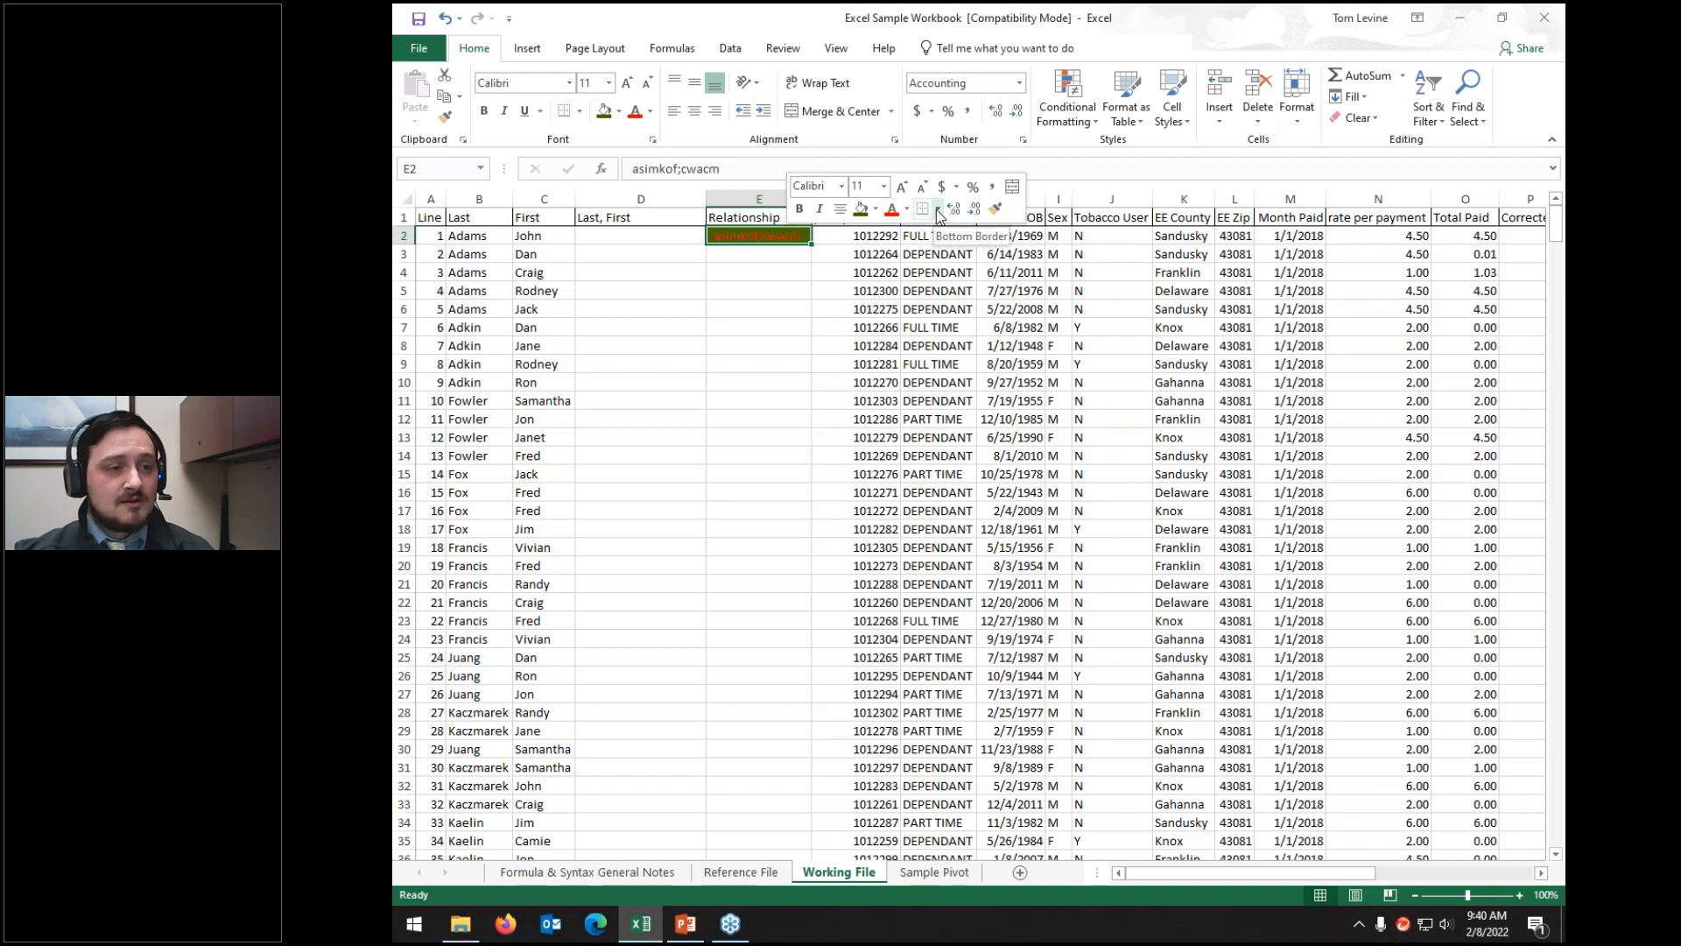
left_click(937, 210)
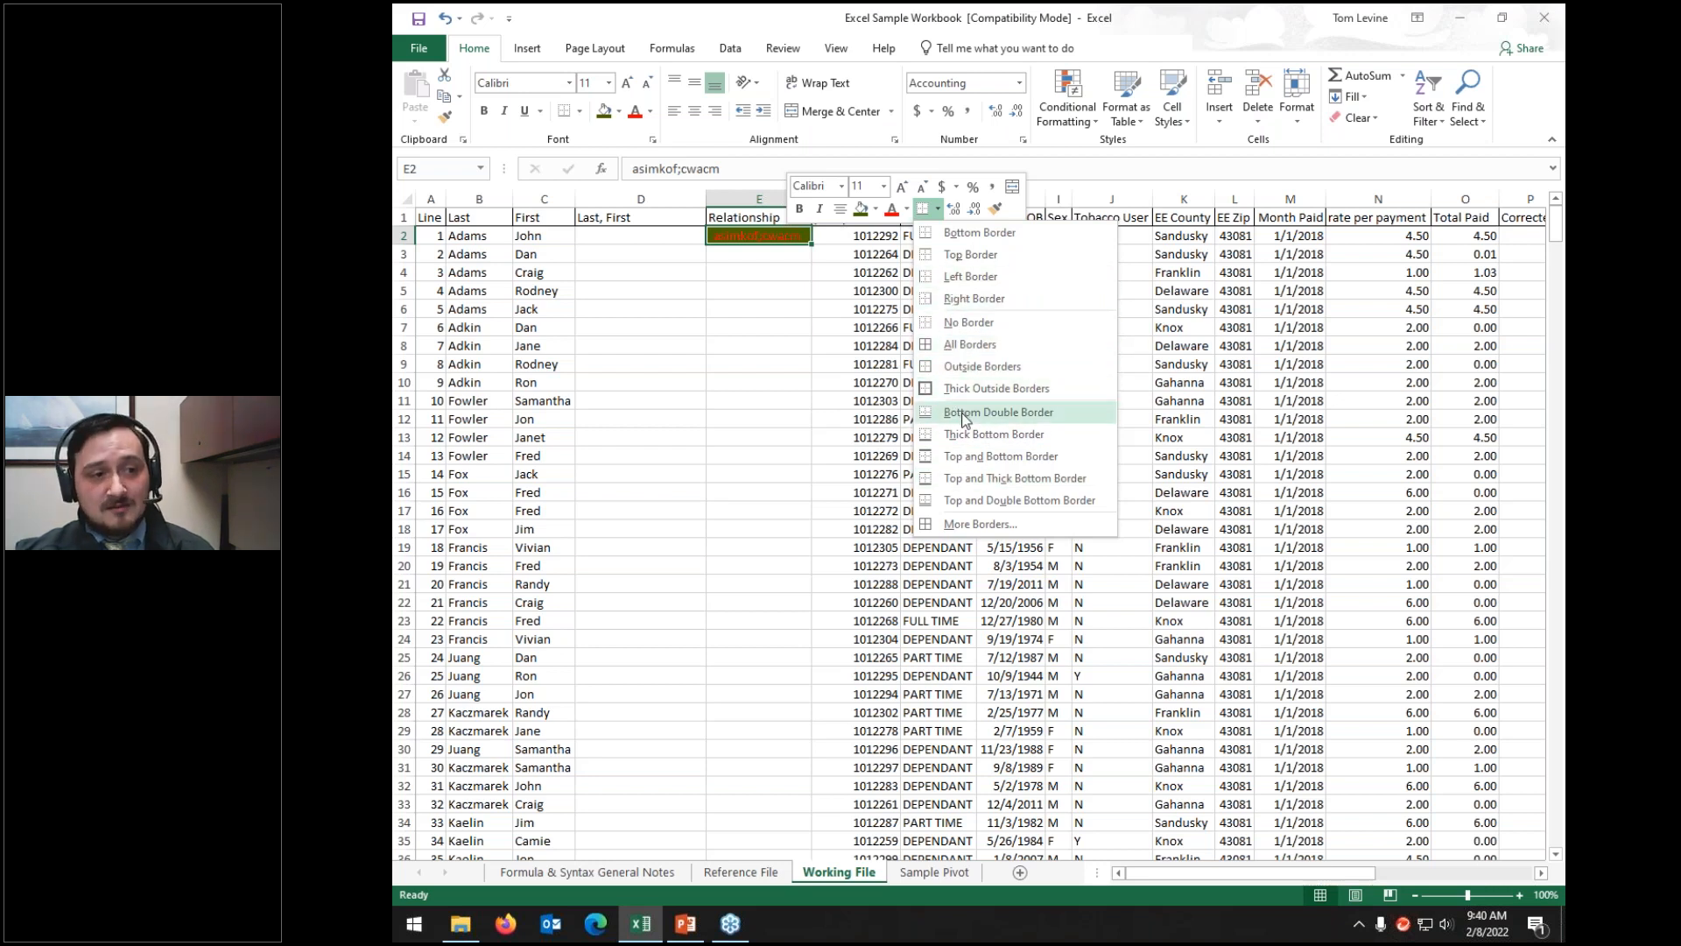
left_click(955, 208)
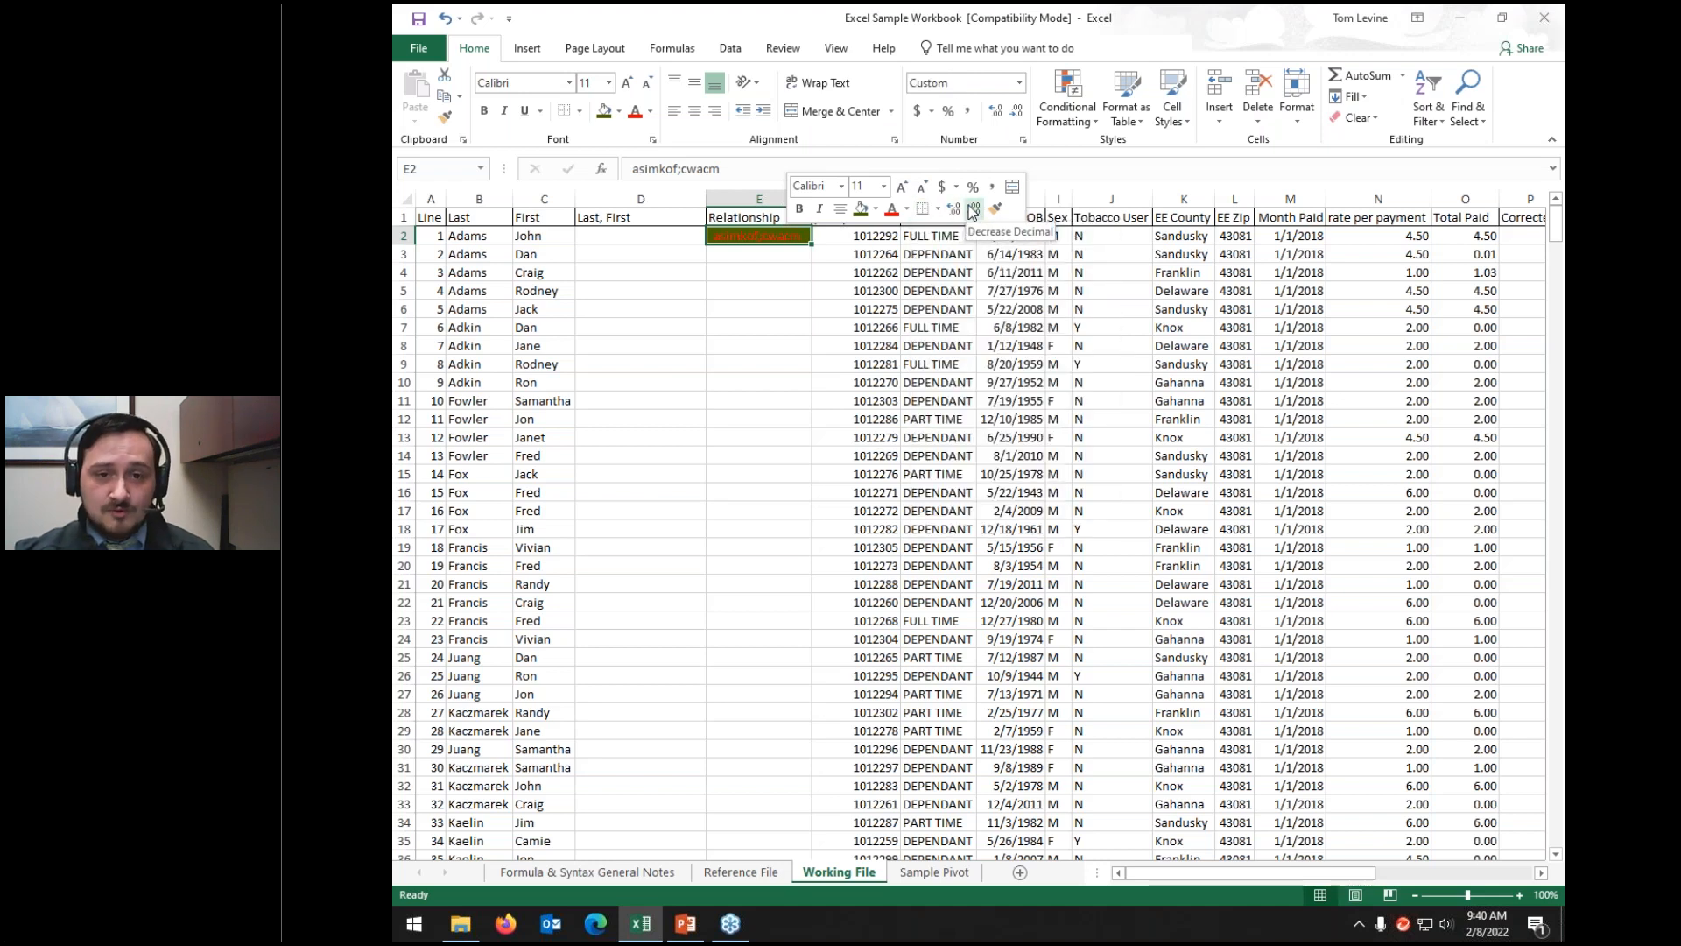
left_click(1382, 235)
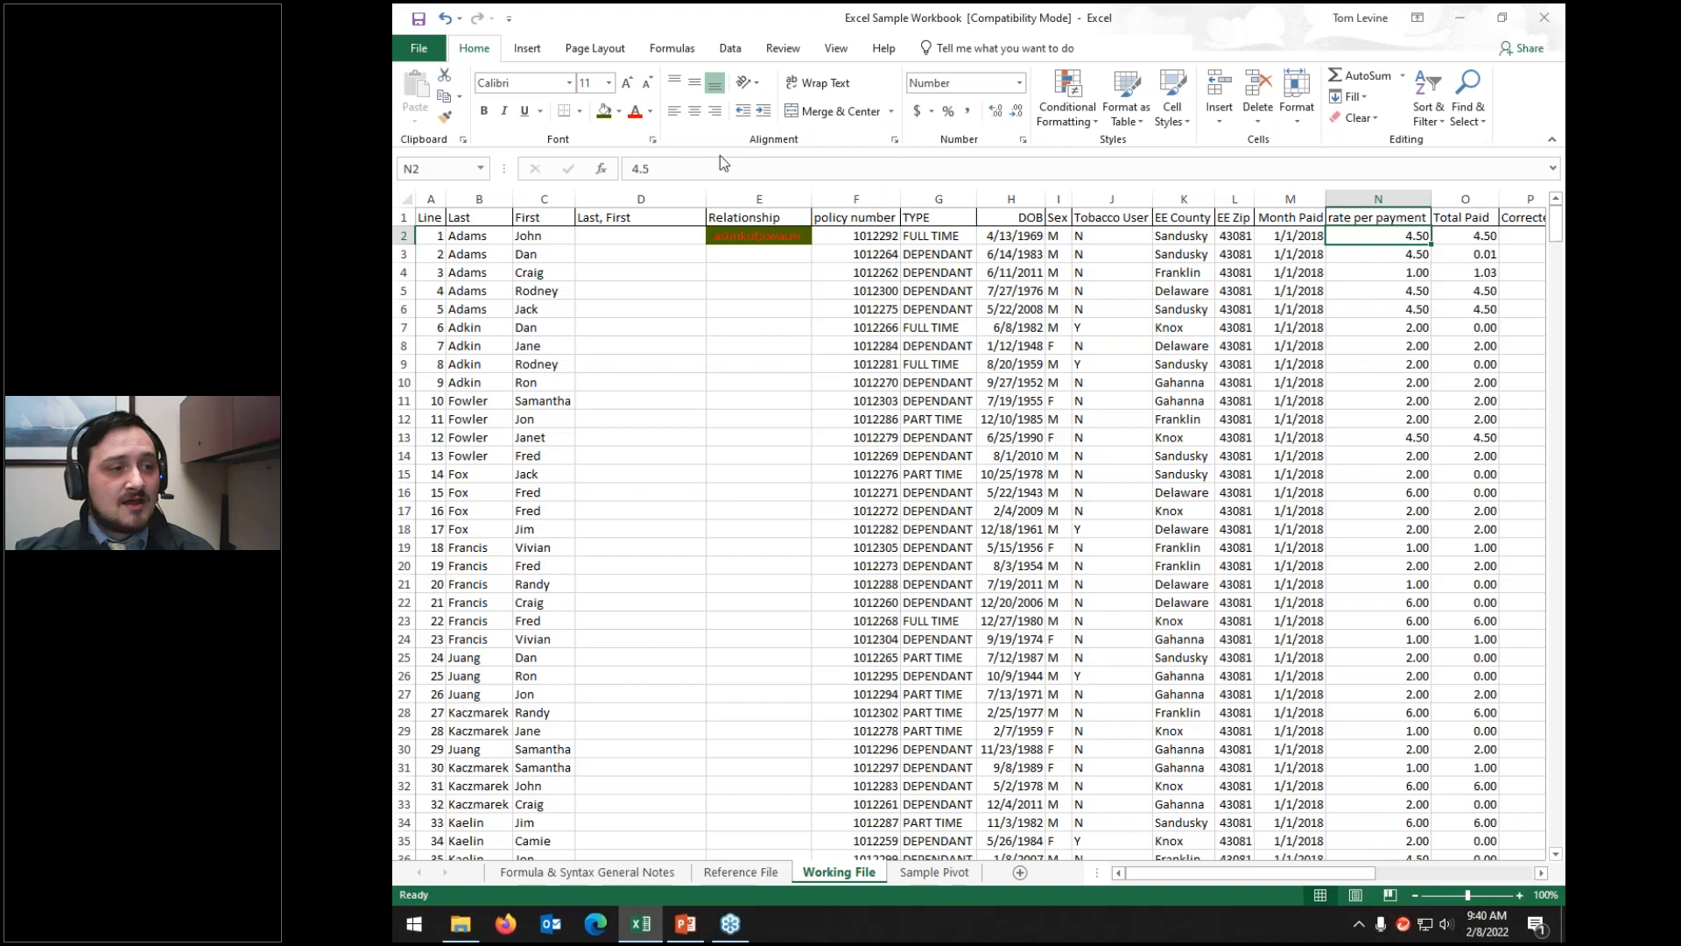
Step: Add several extra decimal places to the rate per payment value in N2
left_click(996, 112)
left_click(996, 111)
left_click(997, 111)
left_click(996, 112)
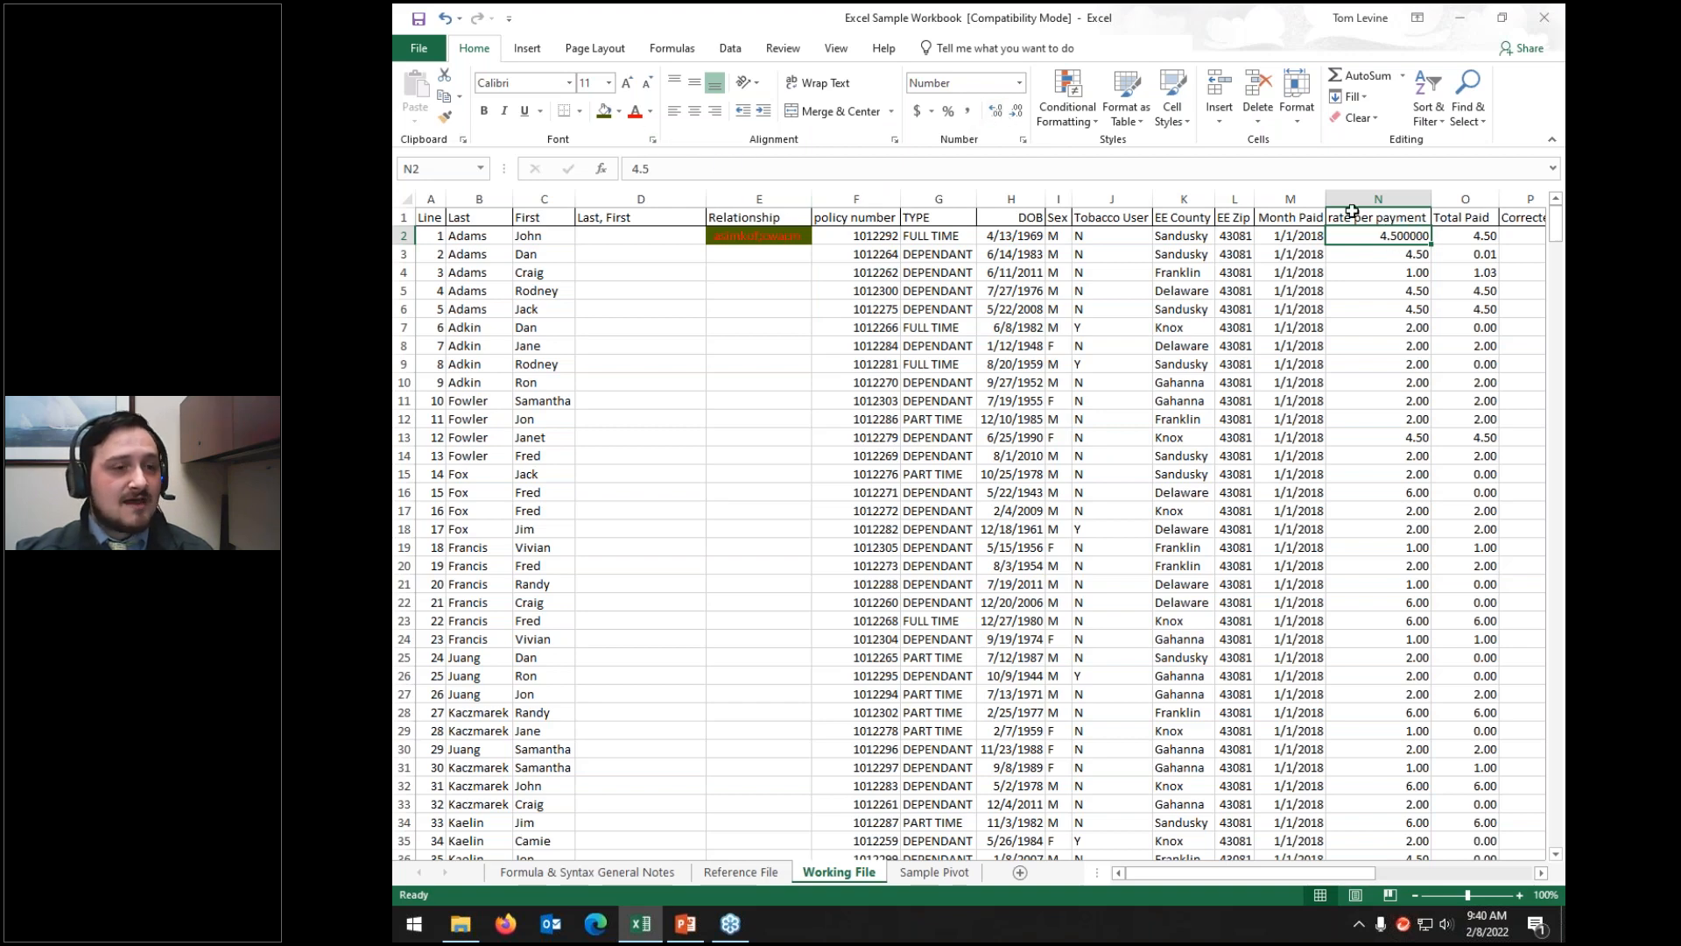
right_click(1362, 238)
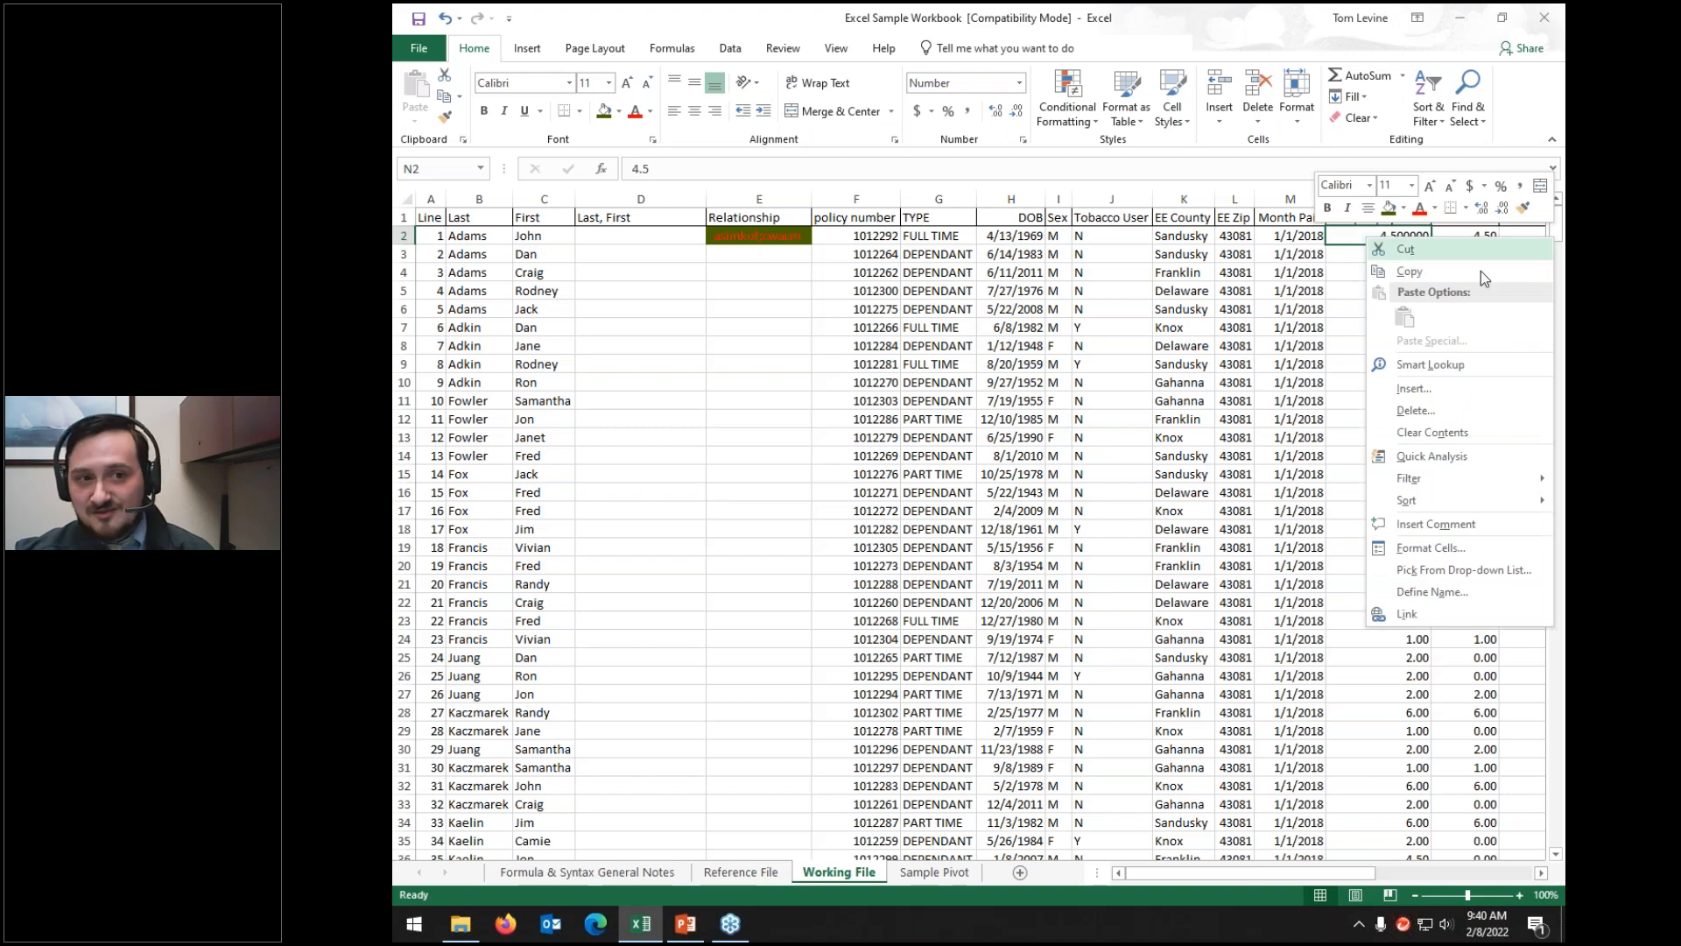
left_click(1482, 208)
left_click(1482, 208)
left_click(1483, 208)
Step: Reduce N2 to two decimals (4.50) and copy its format onto N2:O5
left_click(1502, 208)
left_click(1502, 208)
left_click(1502, 208)
left_click(1502, 209)
left_click(1502, 208)
left_click(1502, 208)
left_click(1503, 209)
left_click(1503, 209)
left_click(1490, 210)
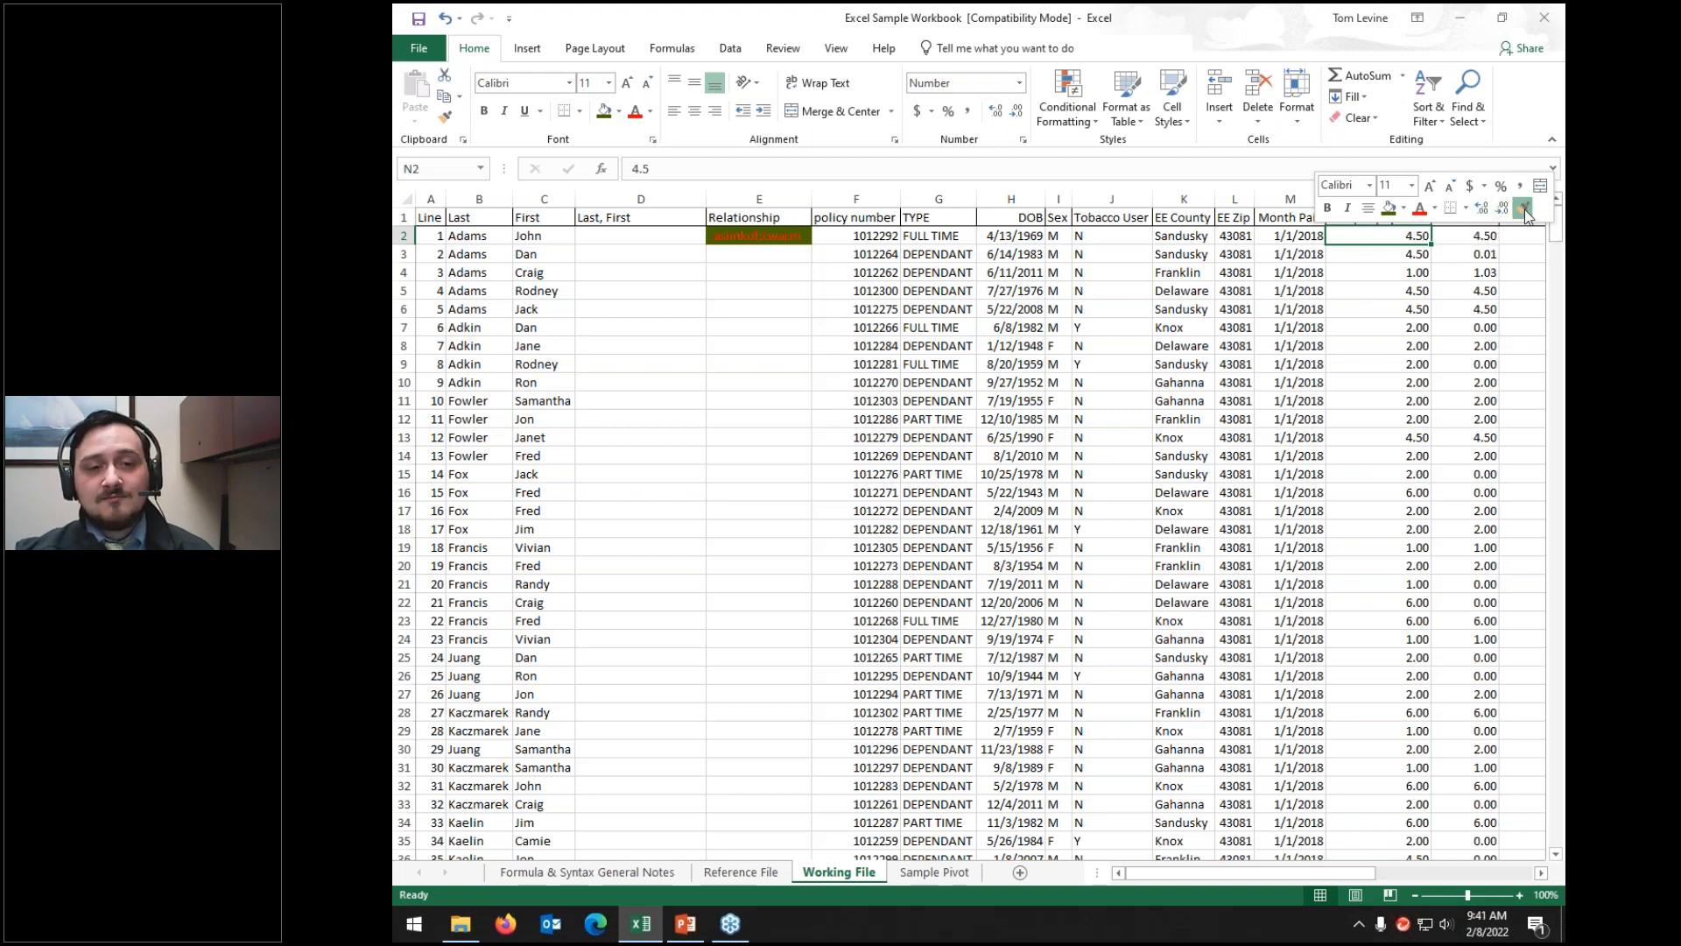
left_click(1525, 209)
left_click_drag(1427, 243, 1471, 298)
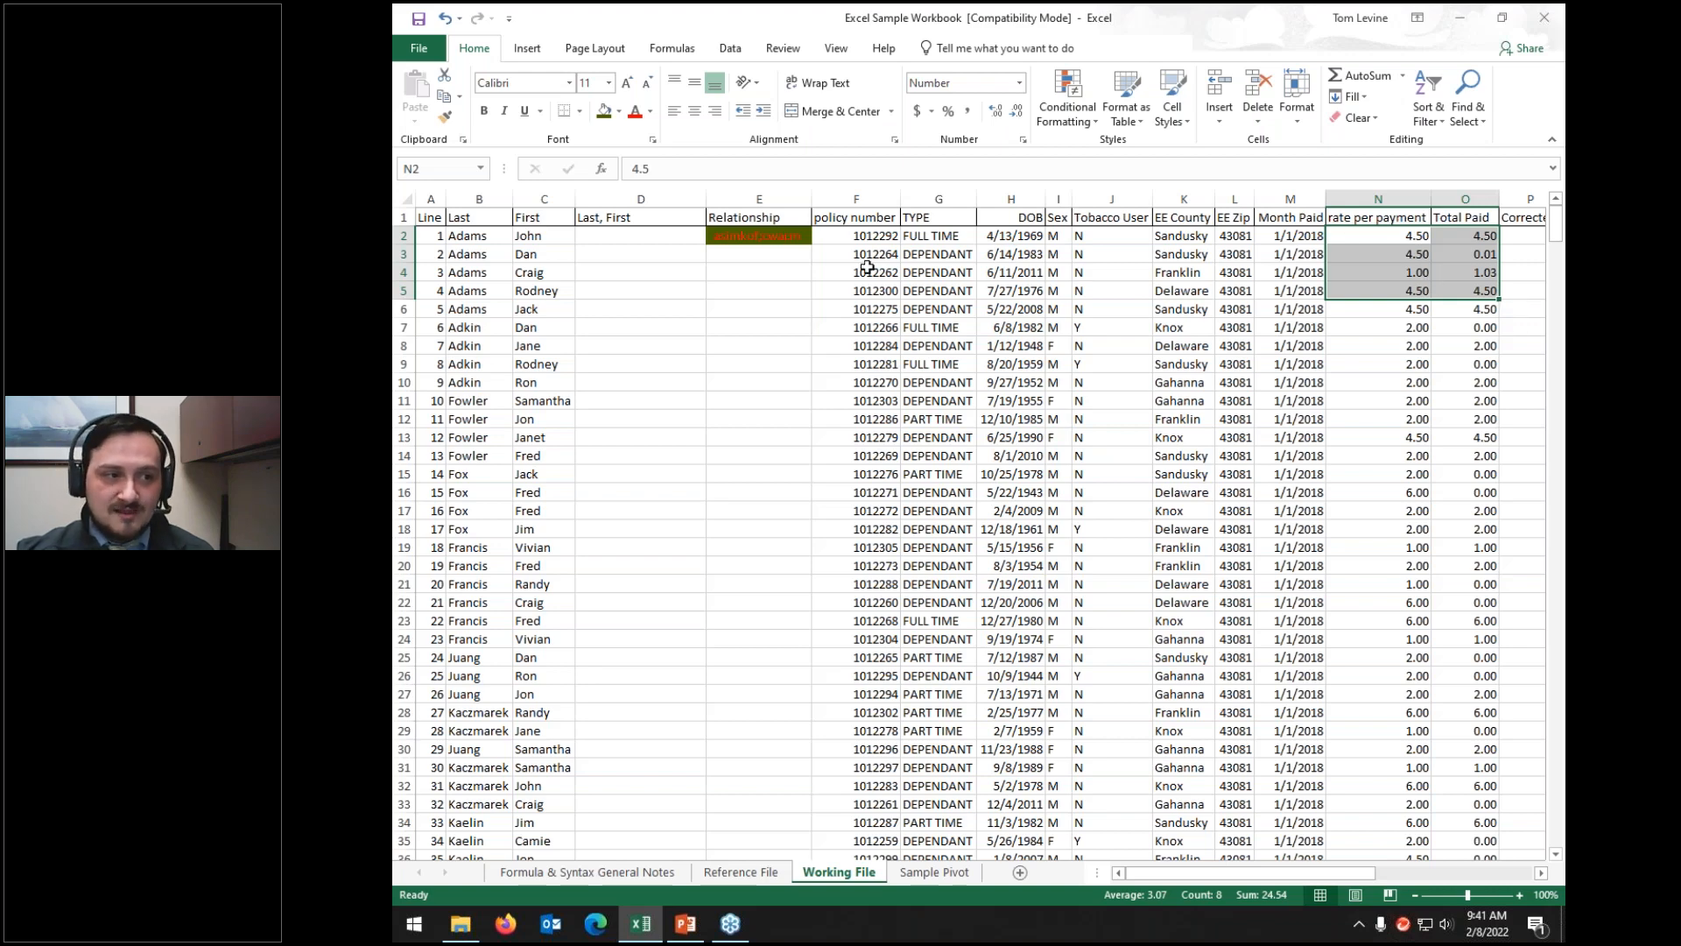
Step: Clear E2's text and reset it to No Fill with Automatic font colour
left_click(796, 239)
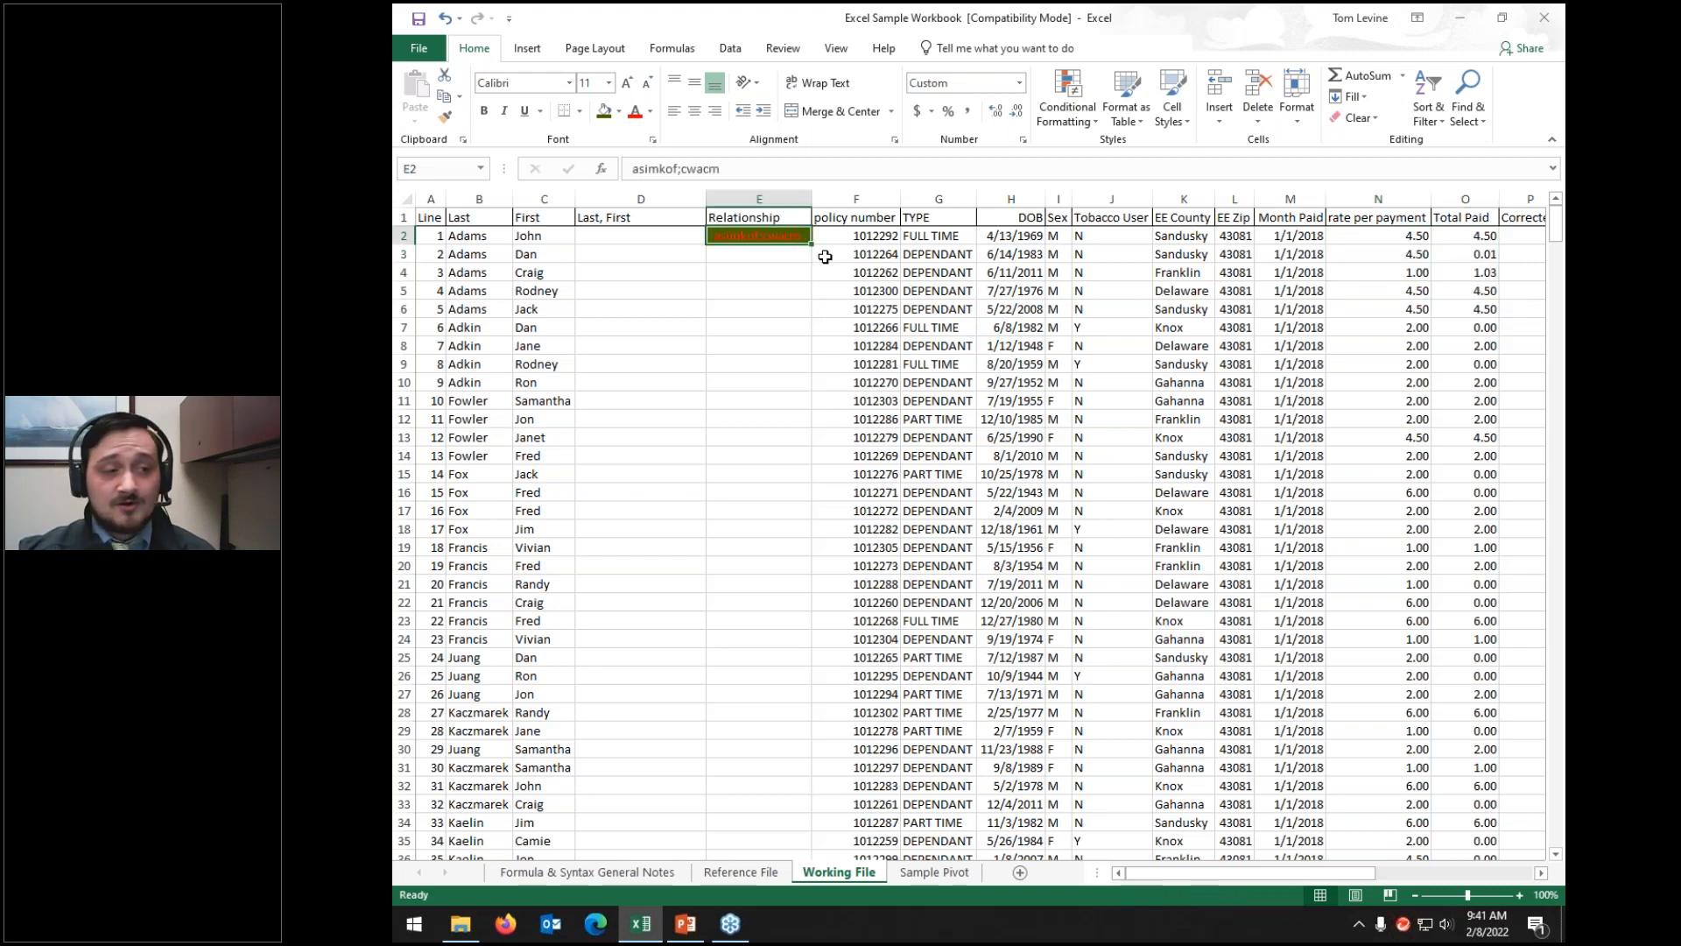
key("Delete")
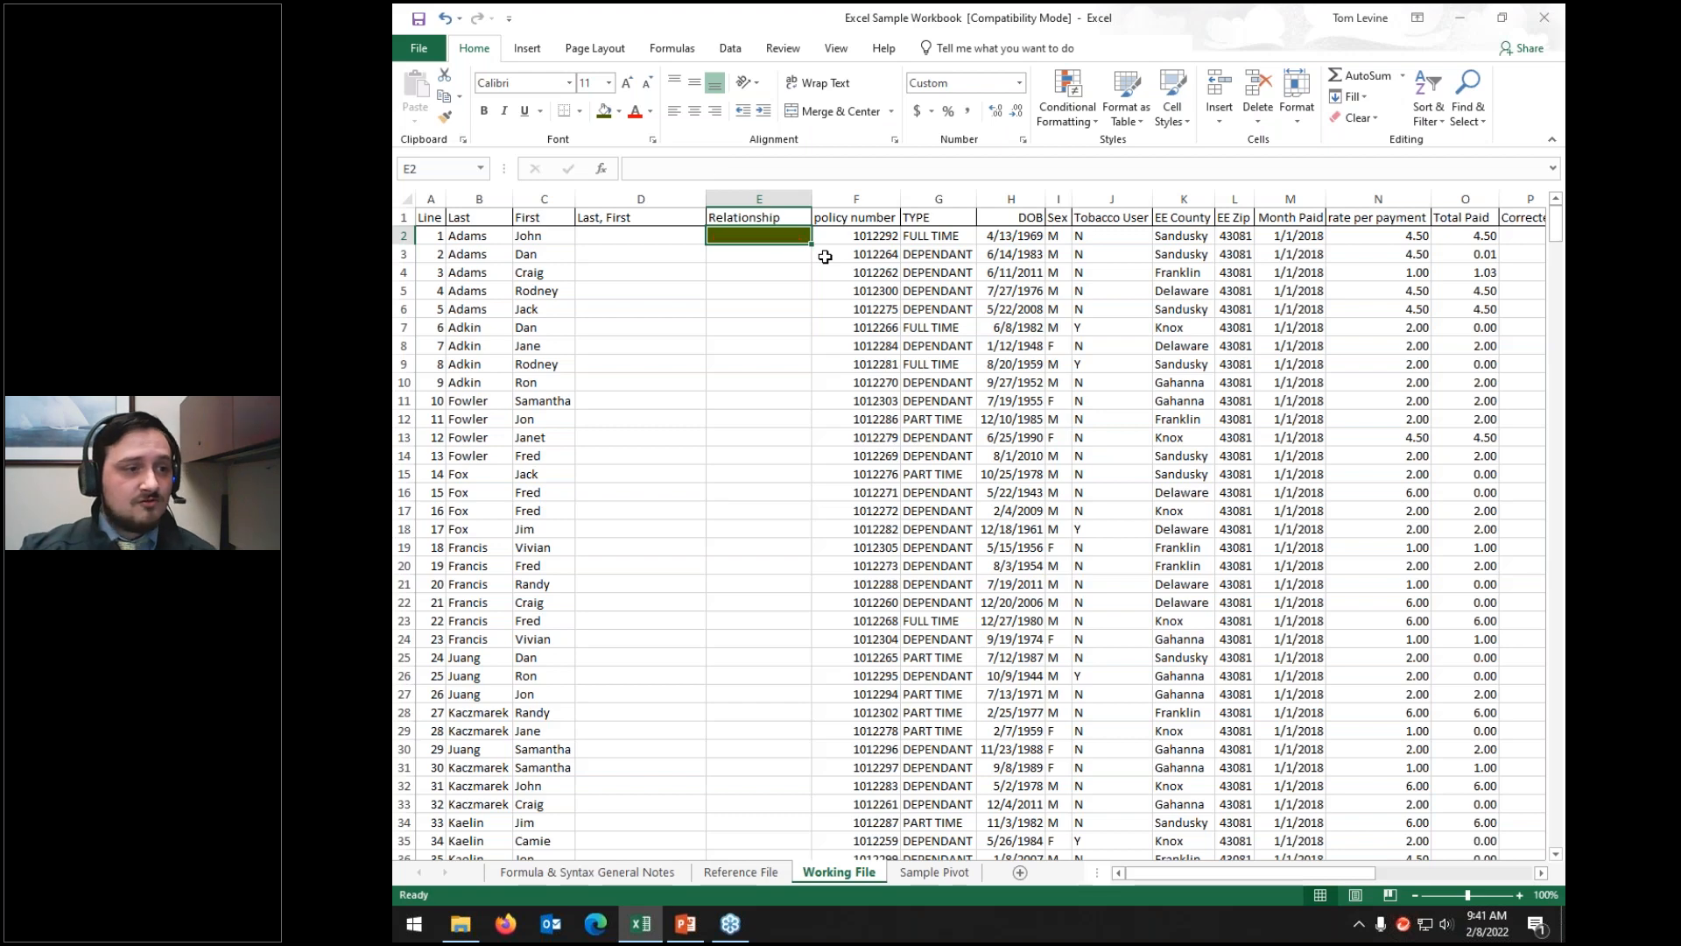
left_click(618, 112)
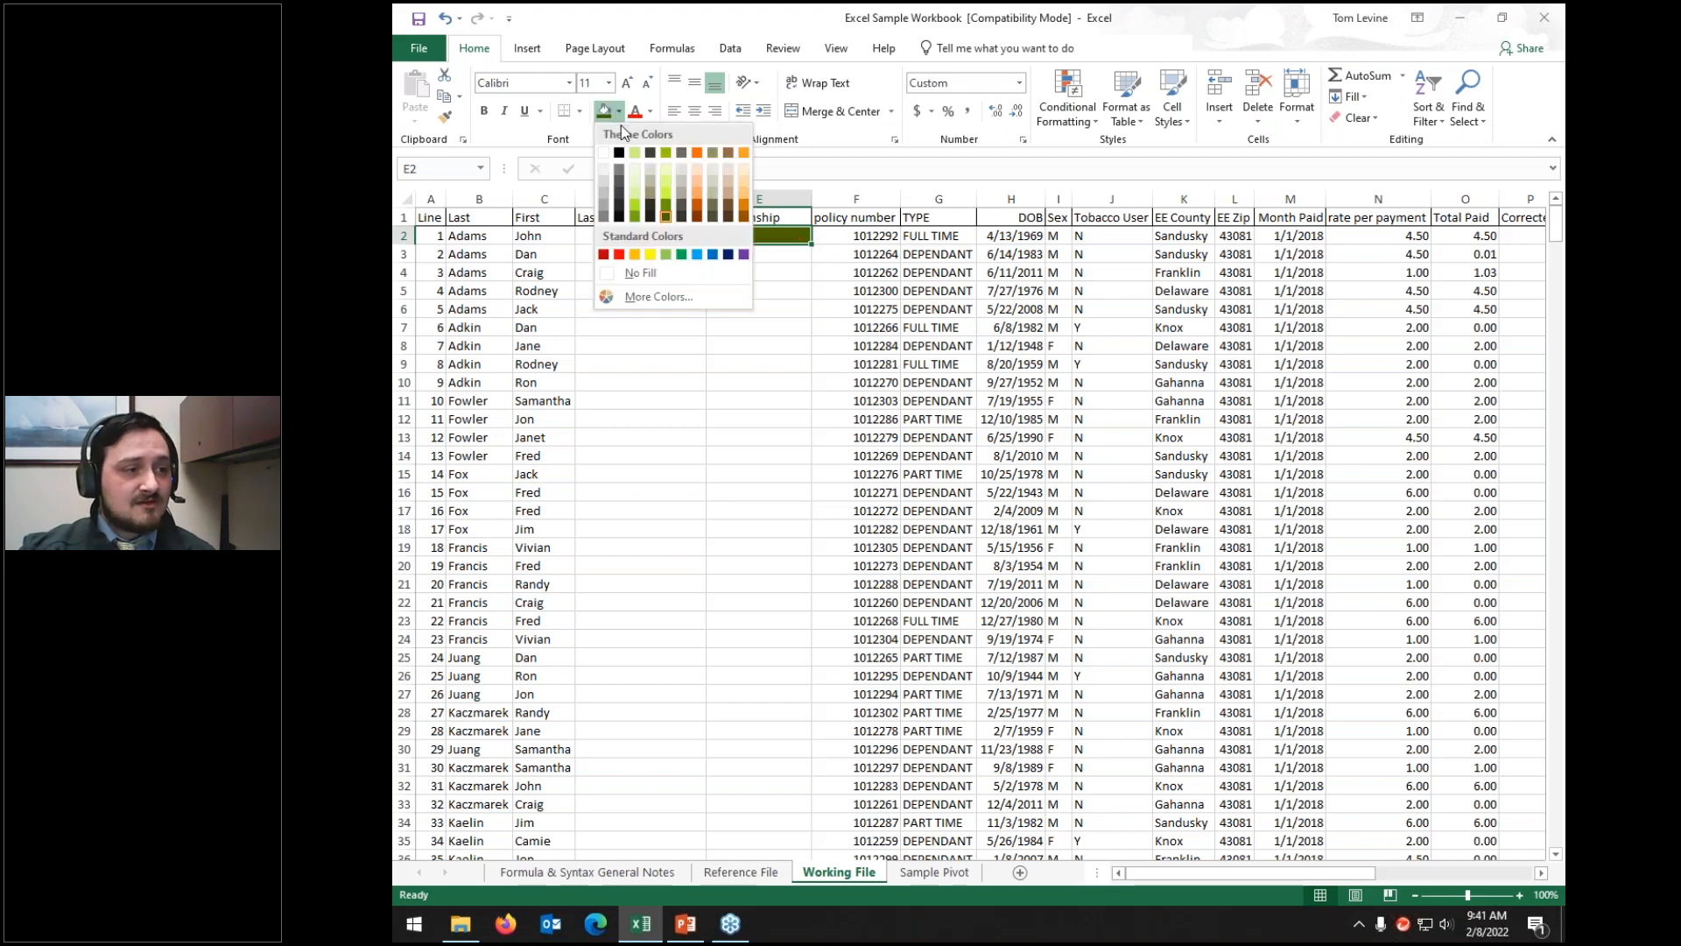
left_click(621, 273)
left_click(649, 111)
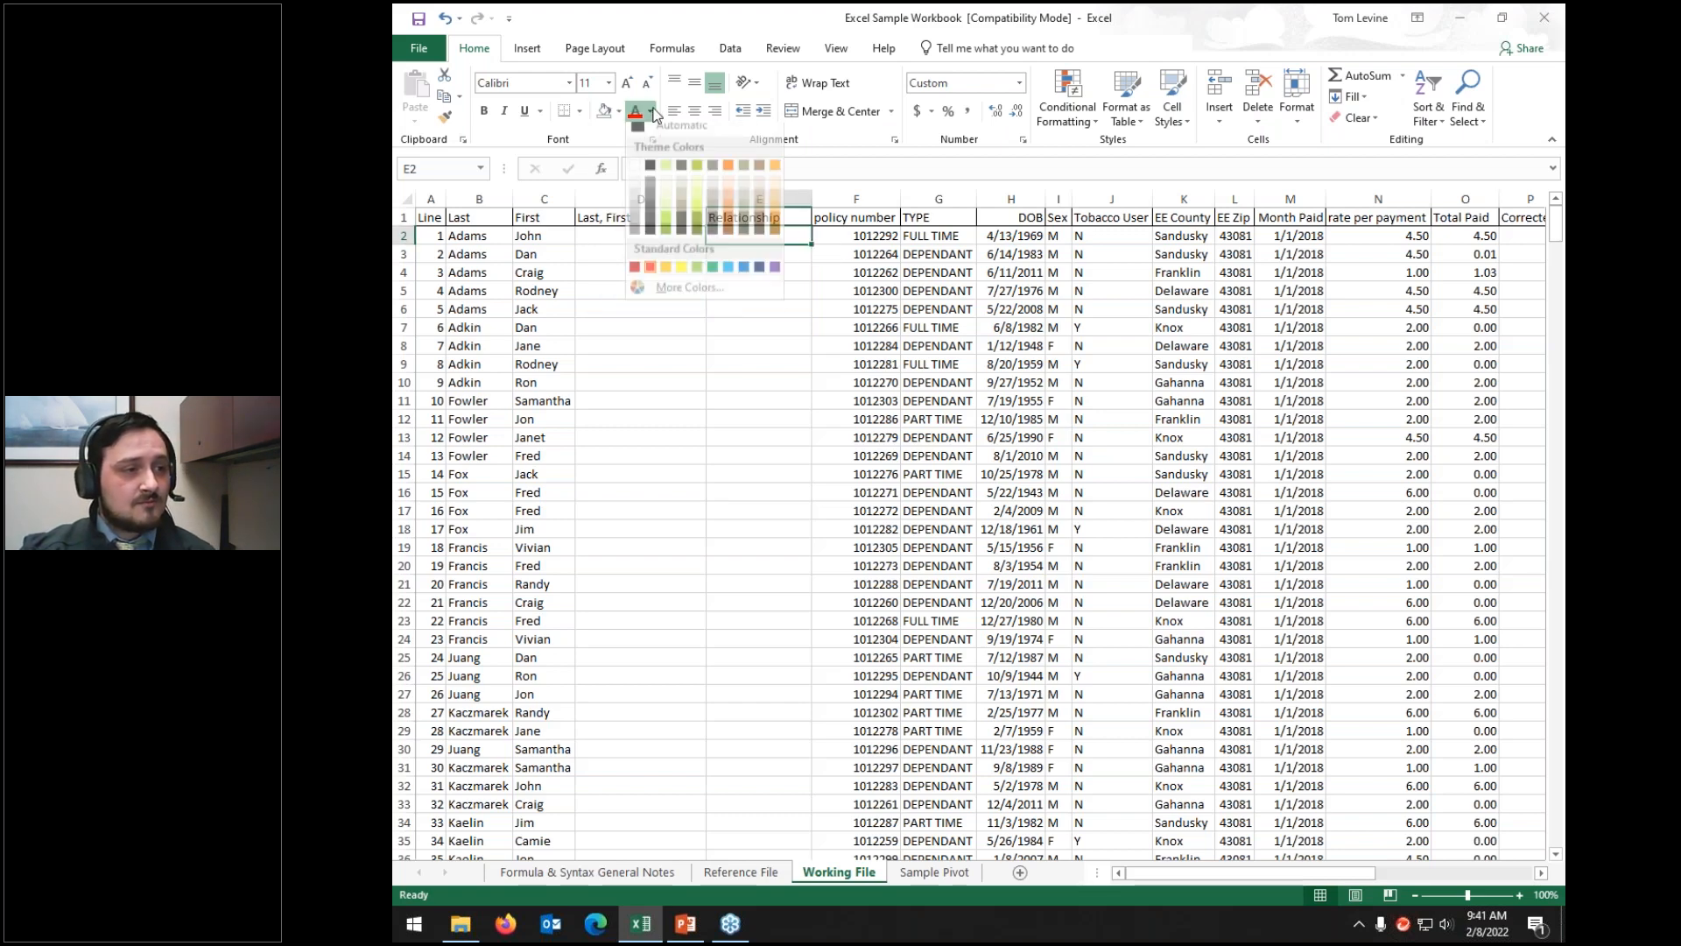
left_click(645, 135)
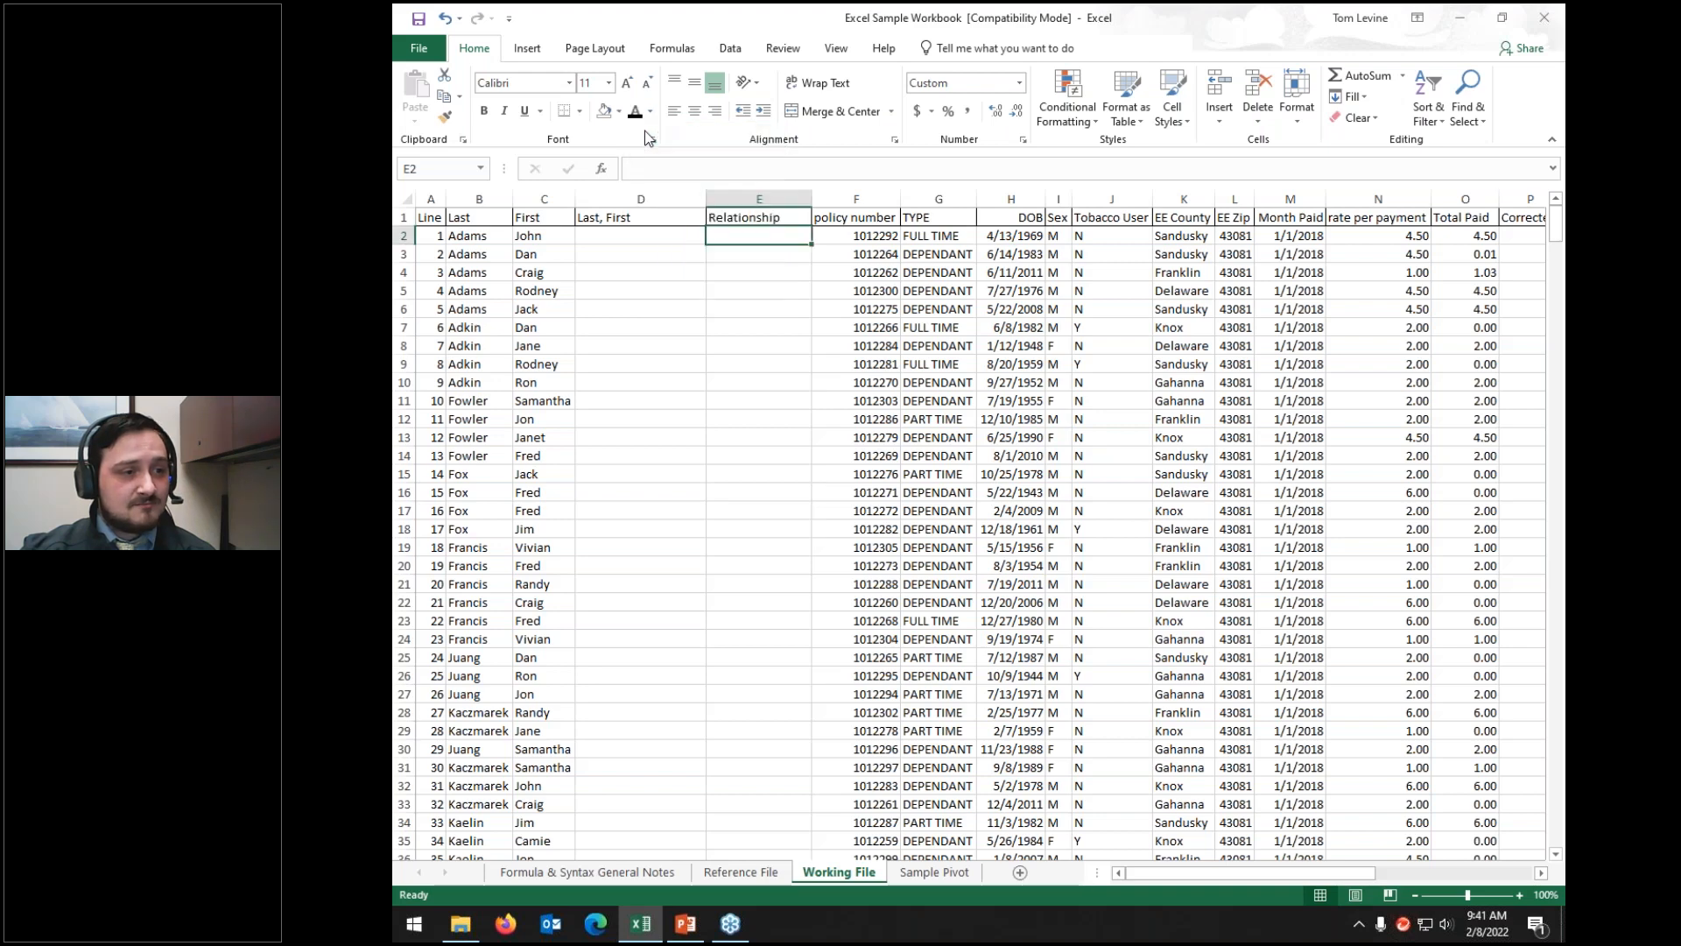
right_click(737, 234)
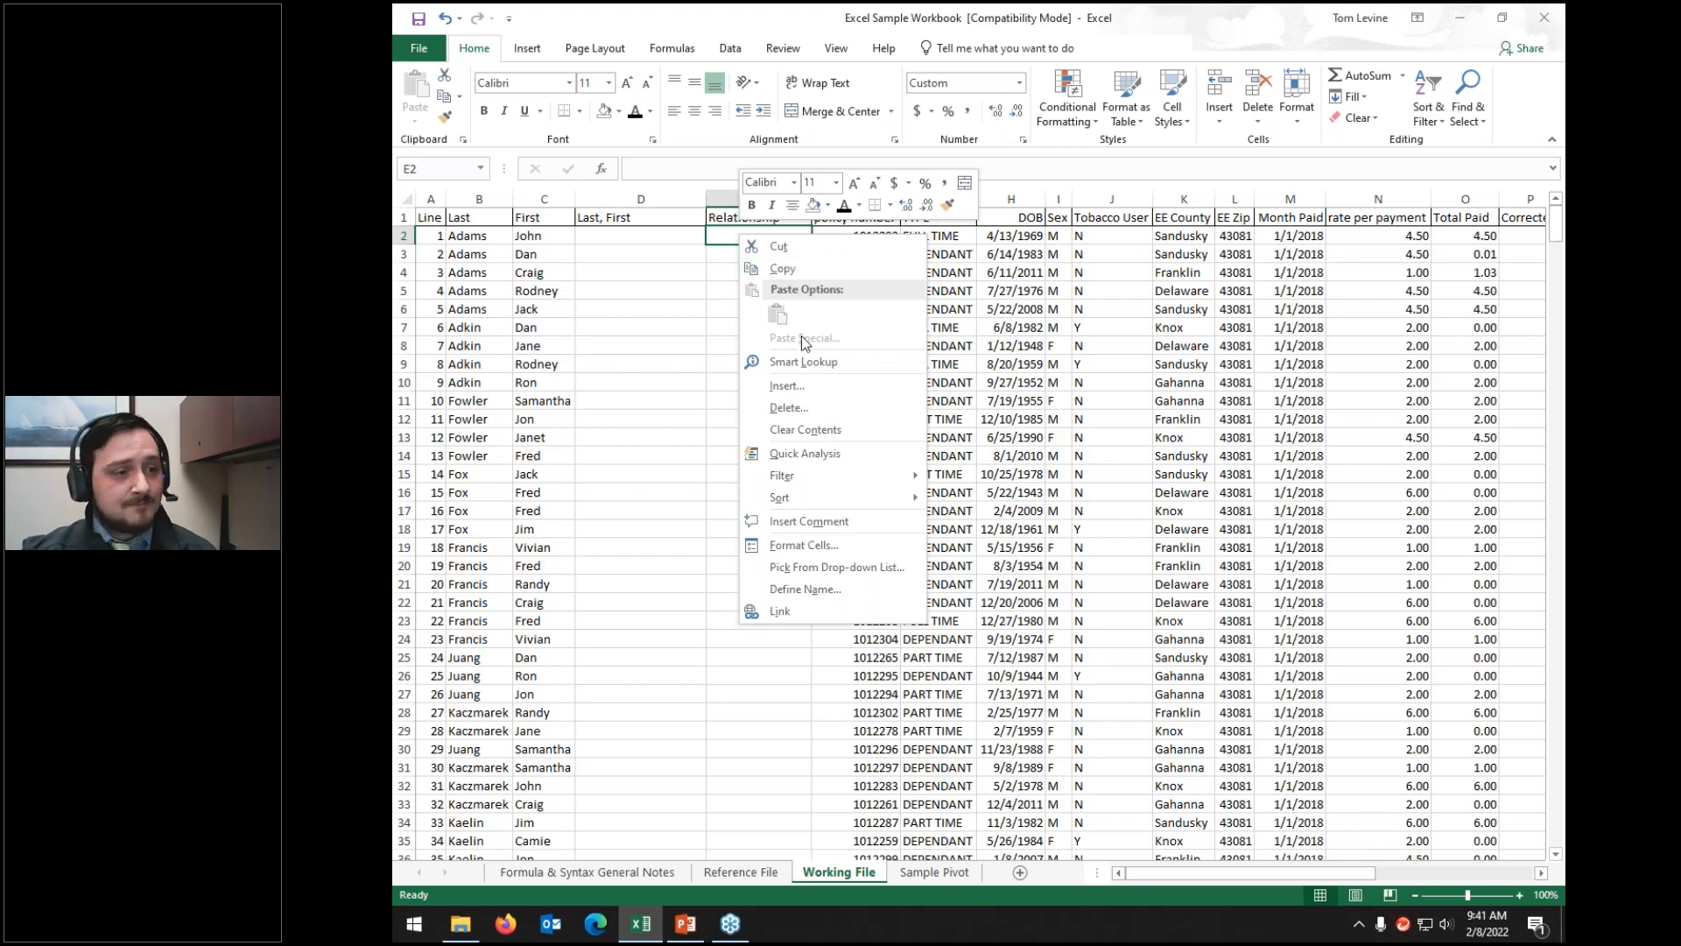
Step: Insert a cell at E2, then delete cells shifting left to realign row 2's data
left_click(804, 387)
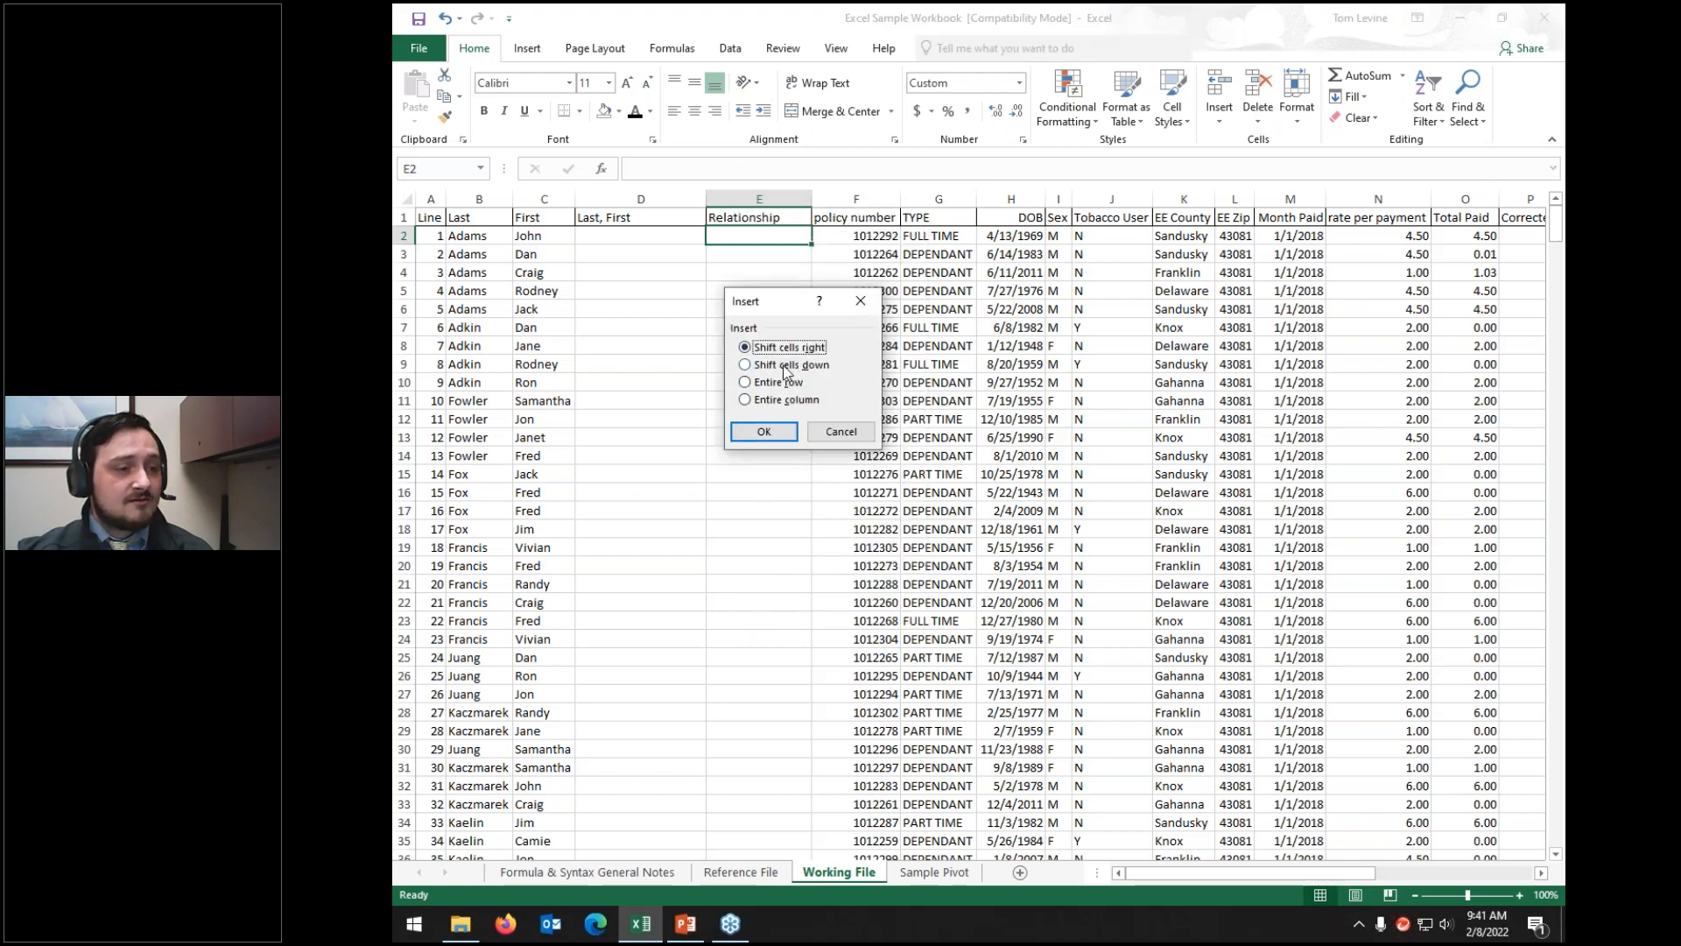
left_click(764, 432)
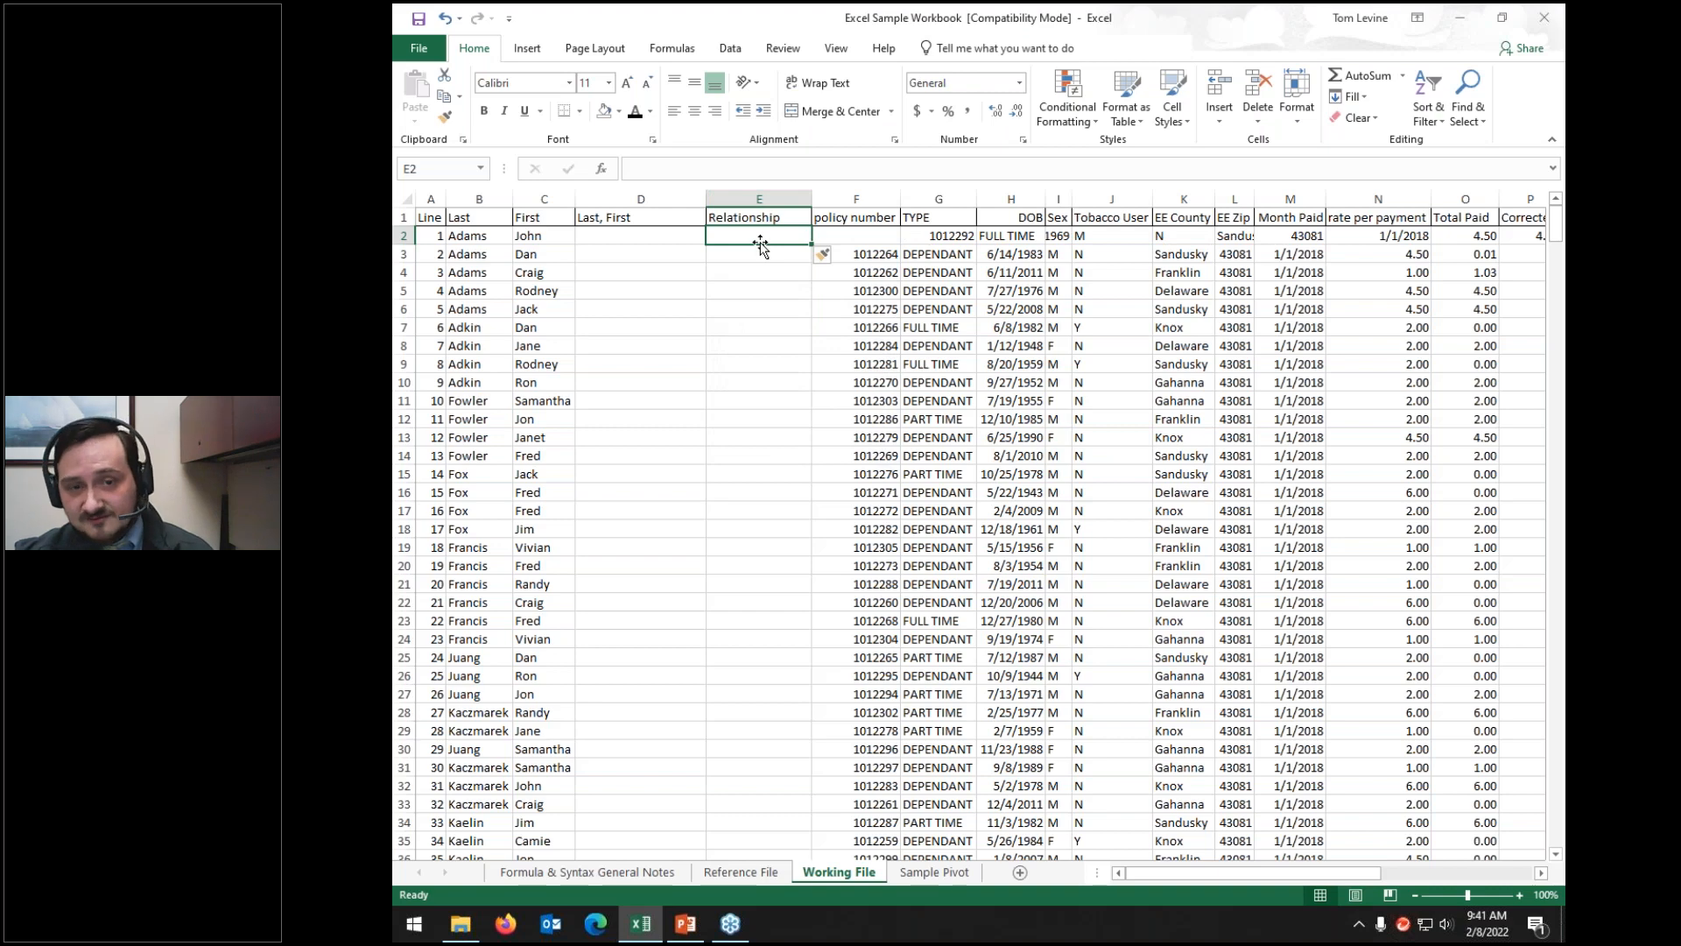
right_click(760, 235)
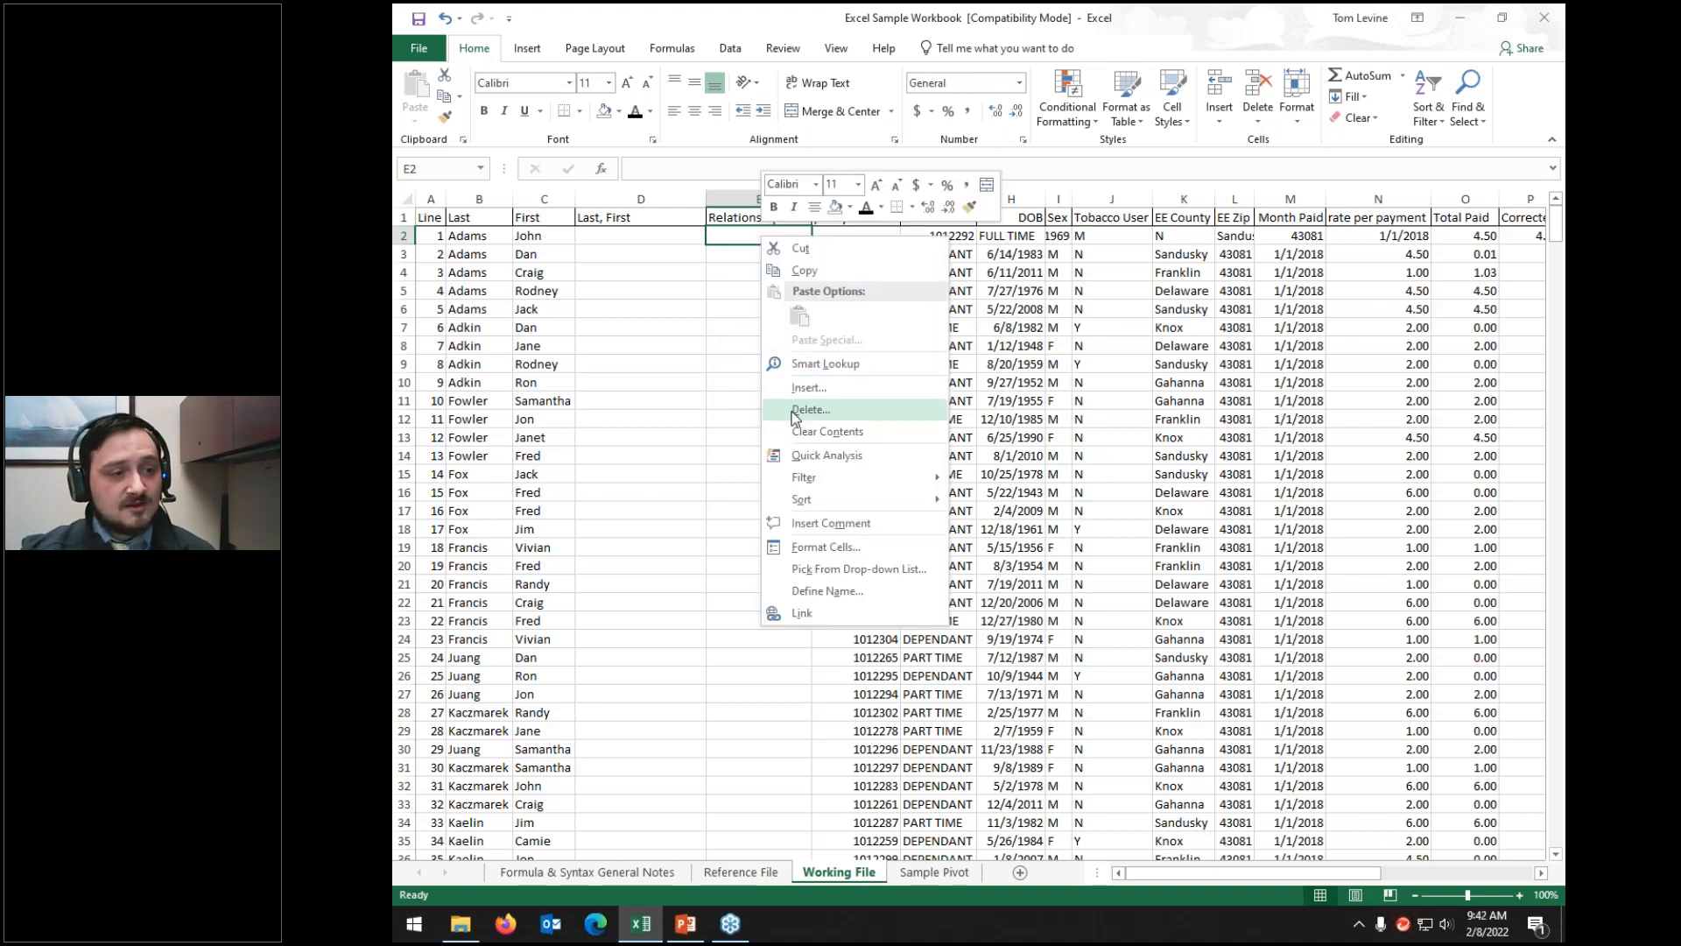
left_click(795, 412)
left_click(752, 459)
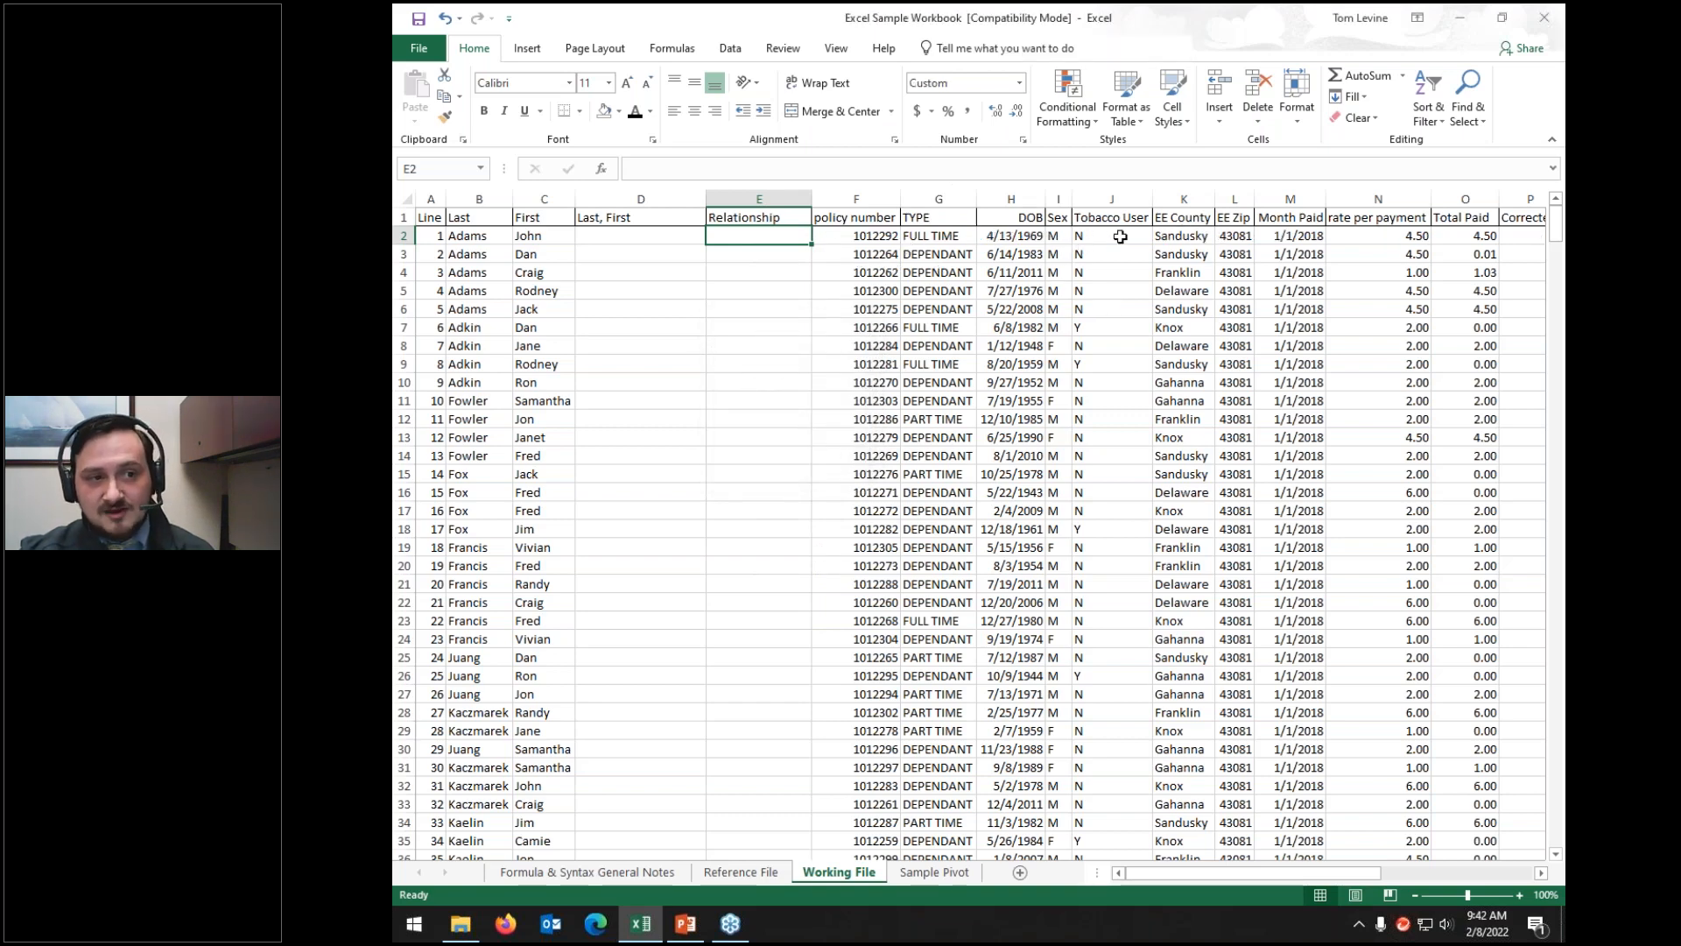
Step: Insert an entire blank row at row 2 above the records
right_click(782, 238)
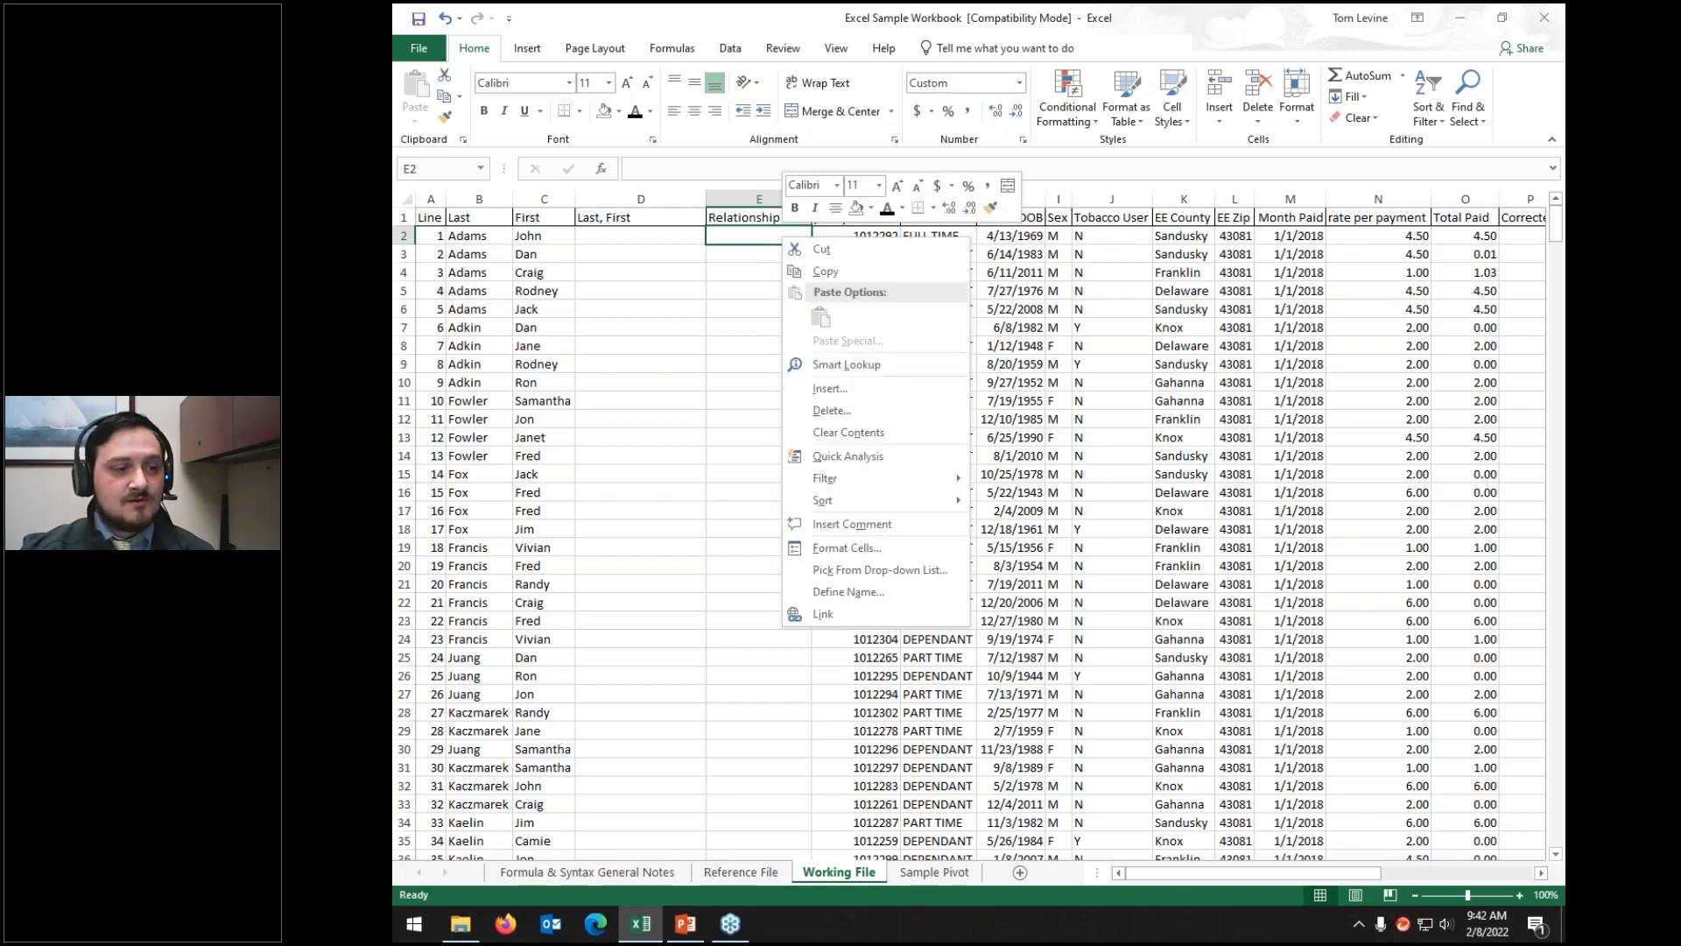
left_click(822, 389)
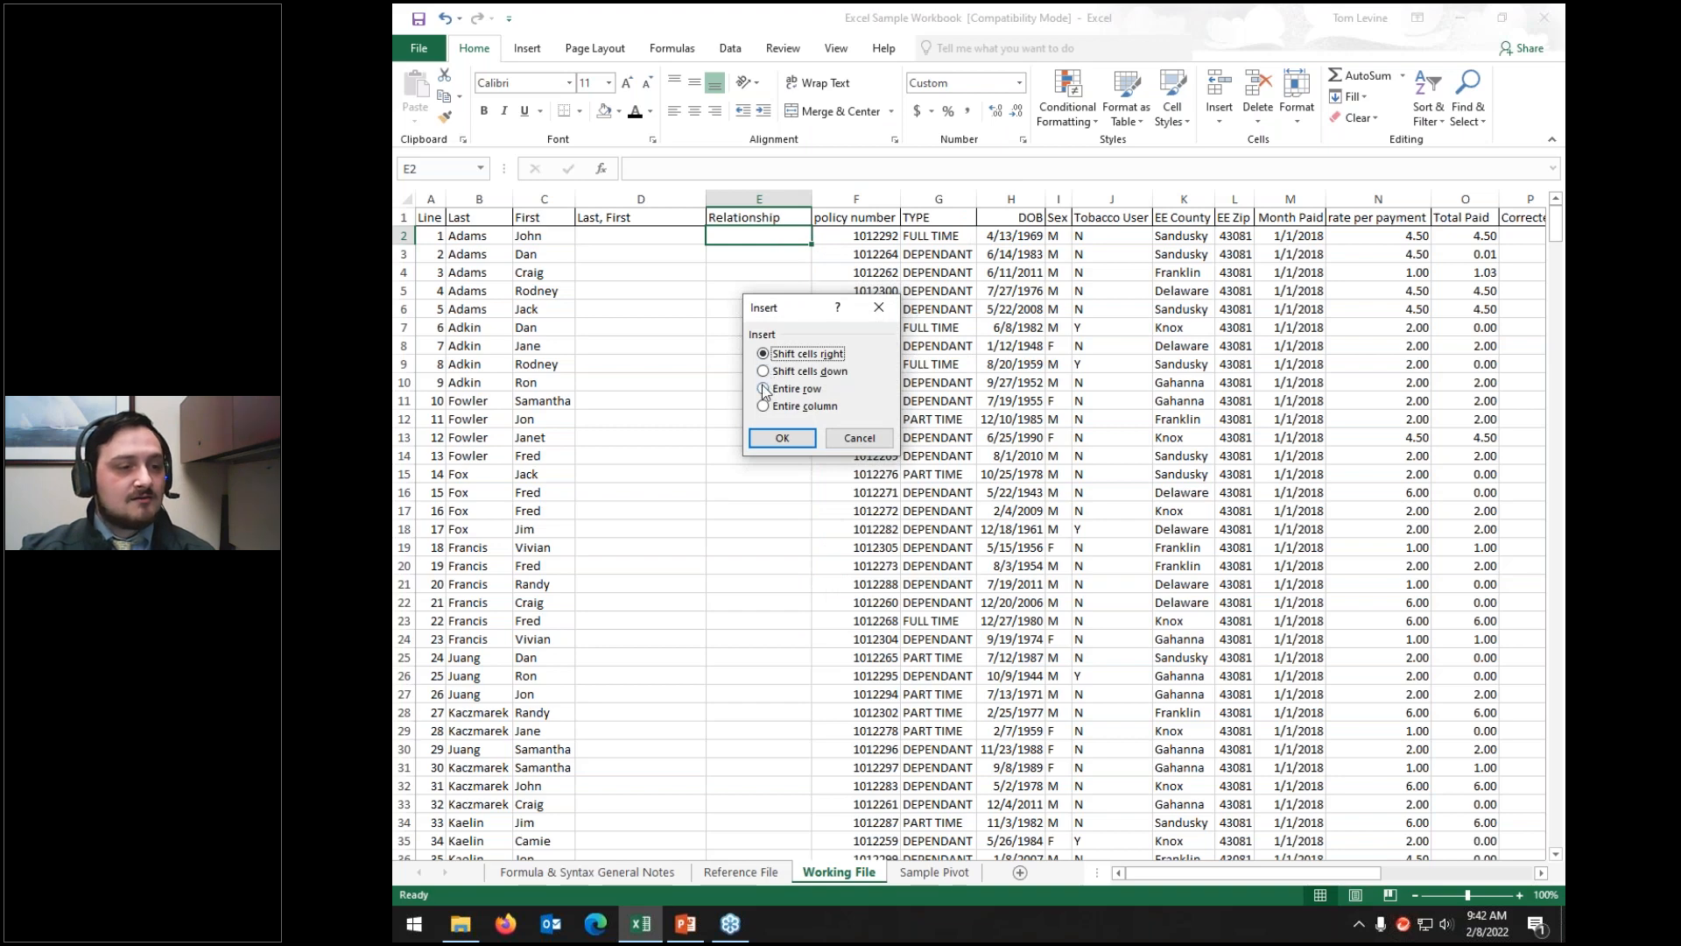
left_click(764, 388)
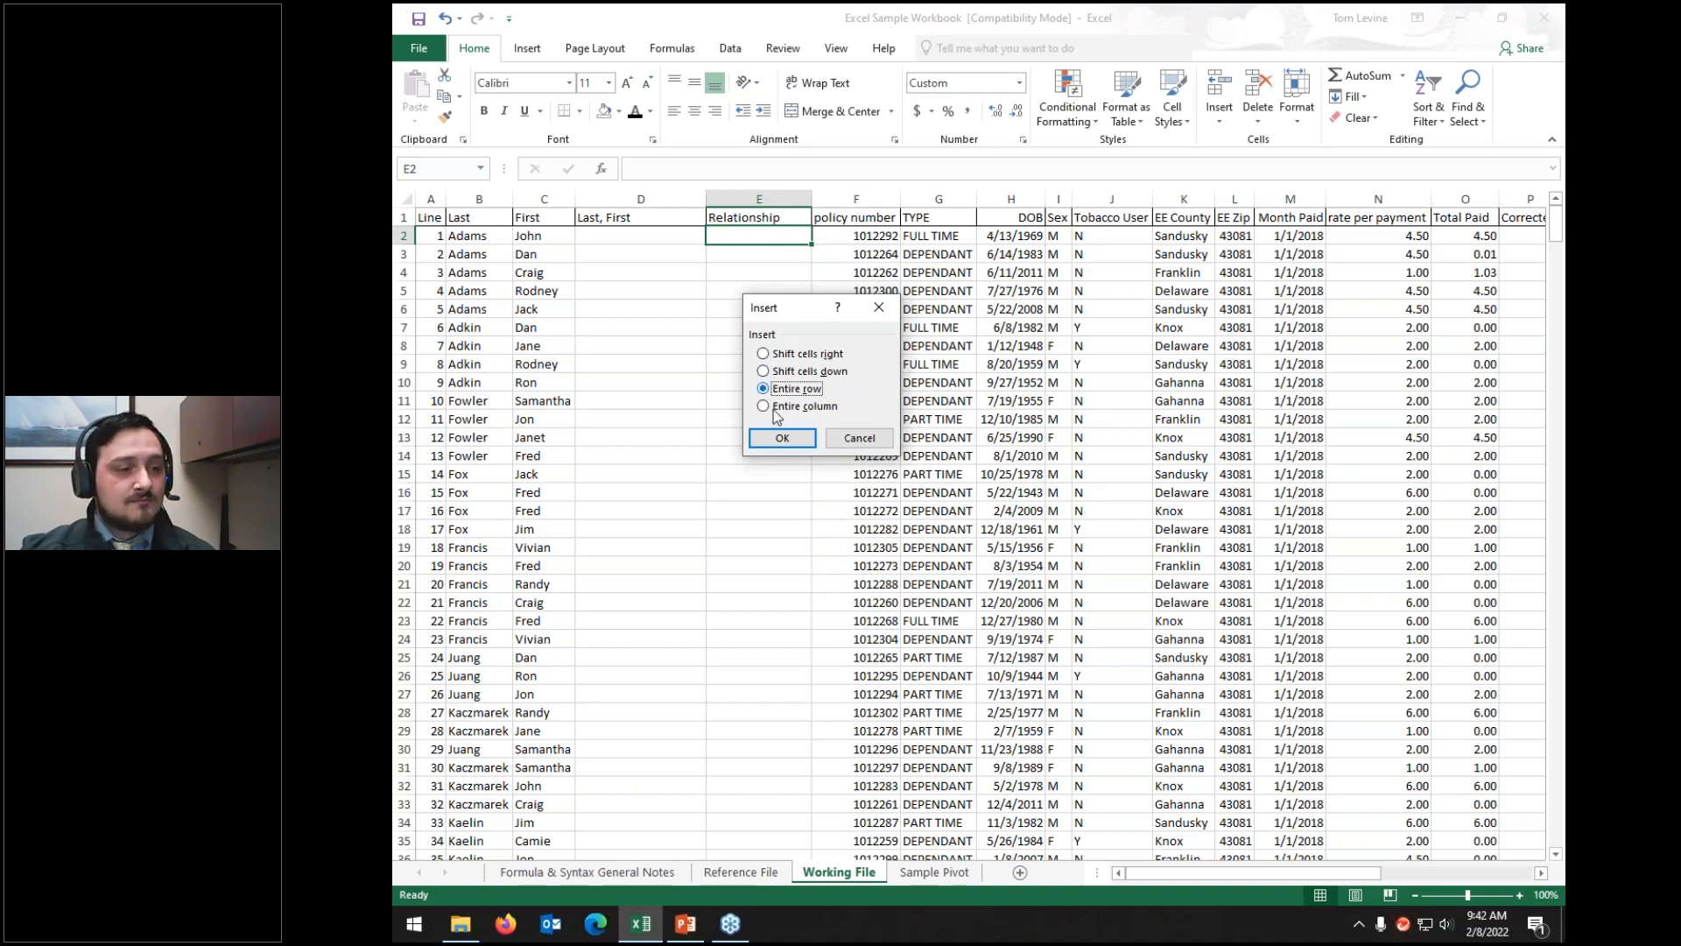
left_click(782, 438)
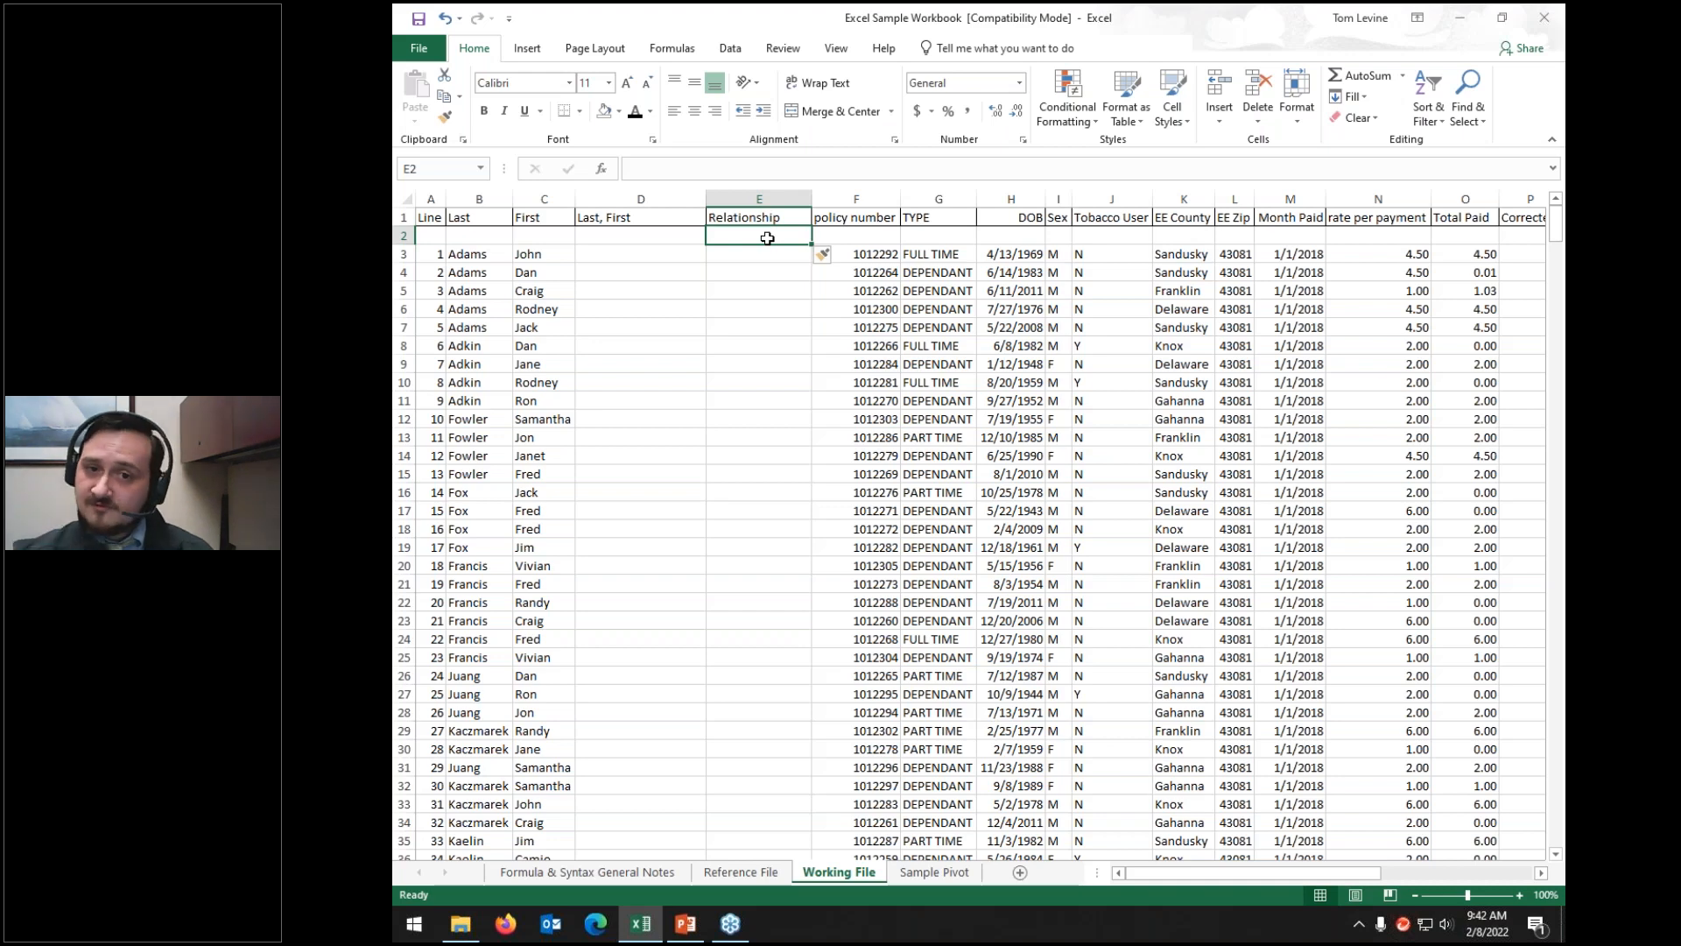
Step: Delete cell E2, shifting the cells below up
right_click(753, 242)
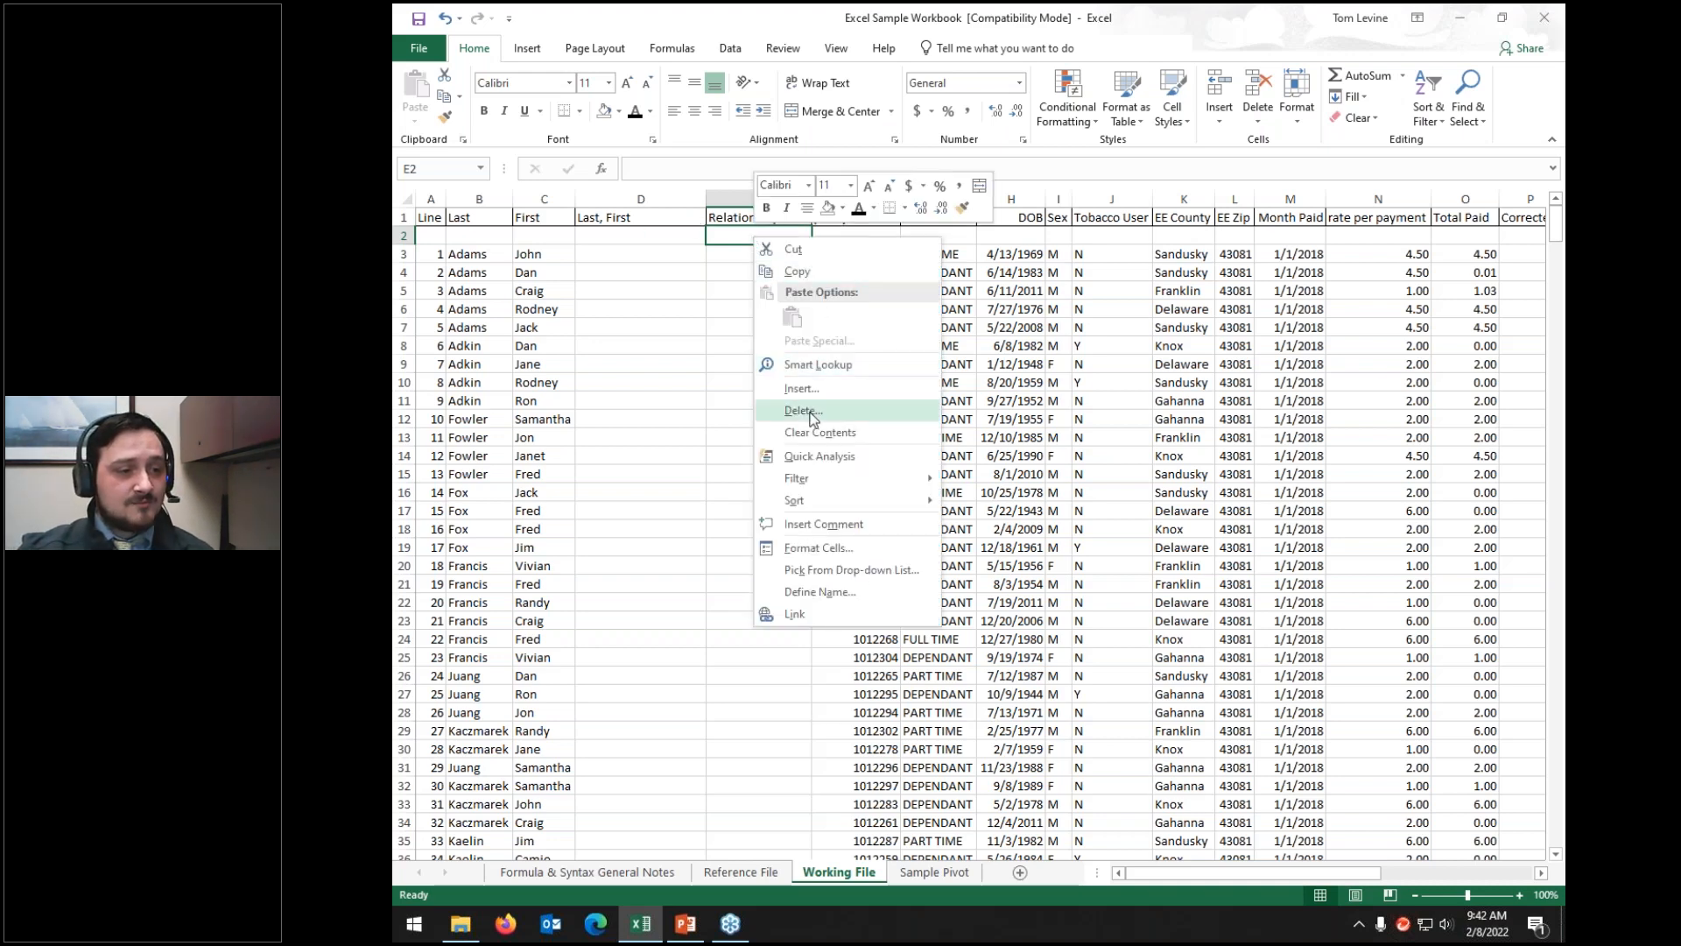
left_click(812, 412)
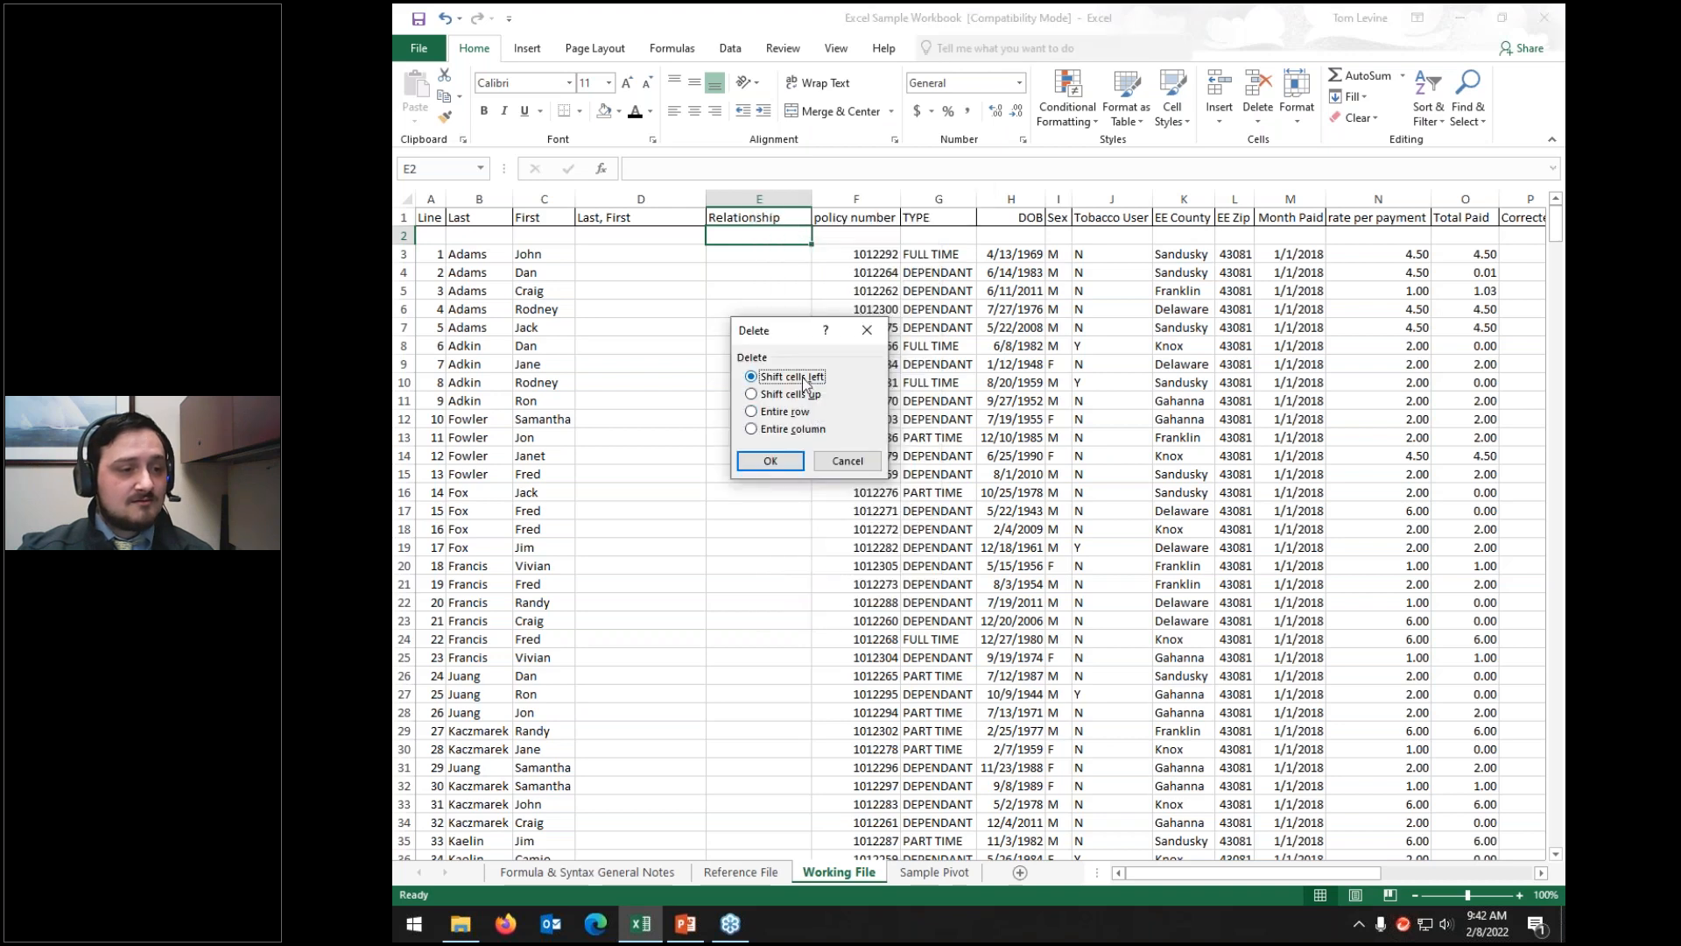
left_click(795, 395)
left_click(770, 461)
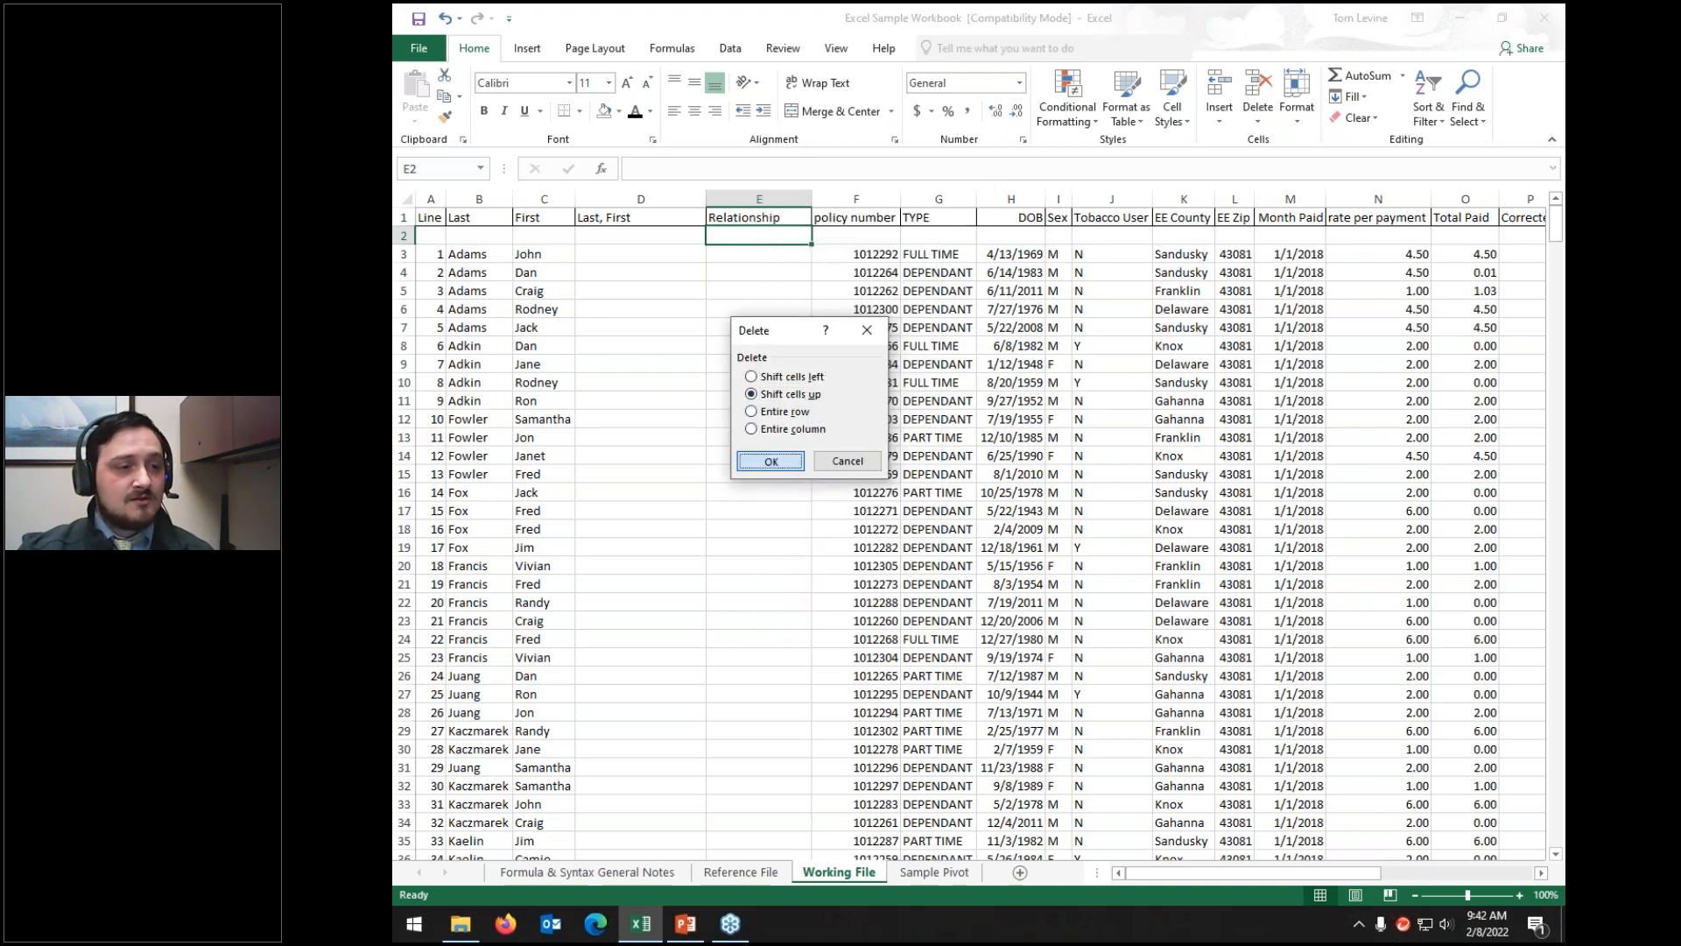
Step: Delete the entire blank row 2
right_click(728, 235)
left_click(800, 406)
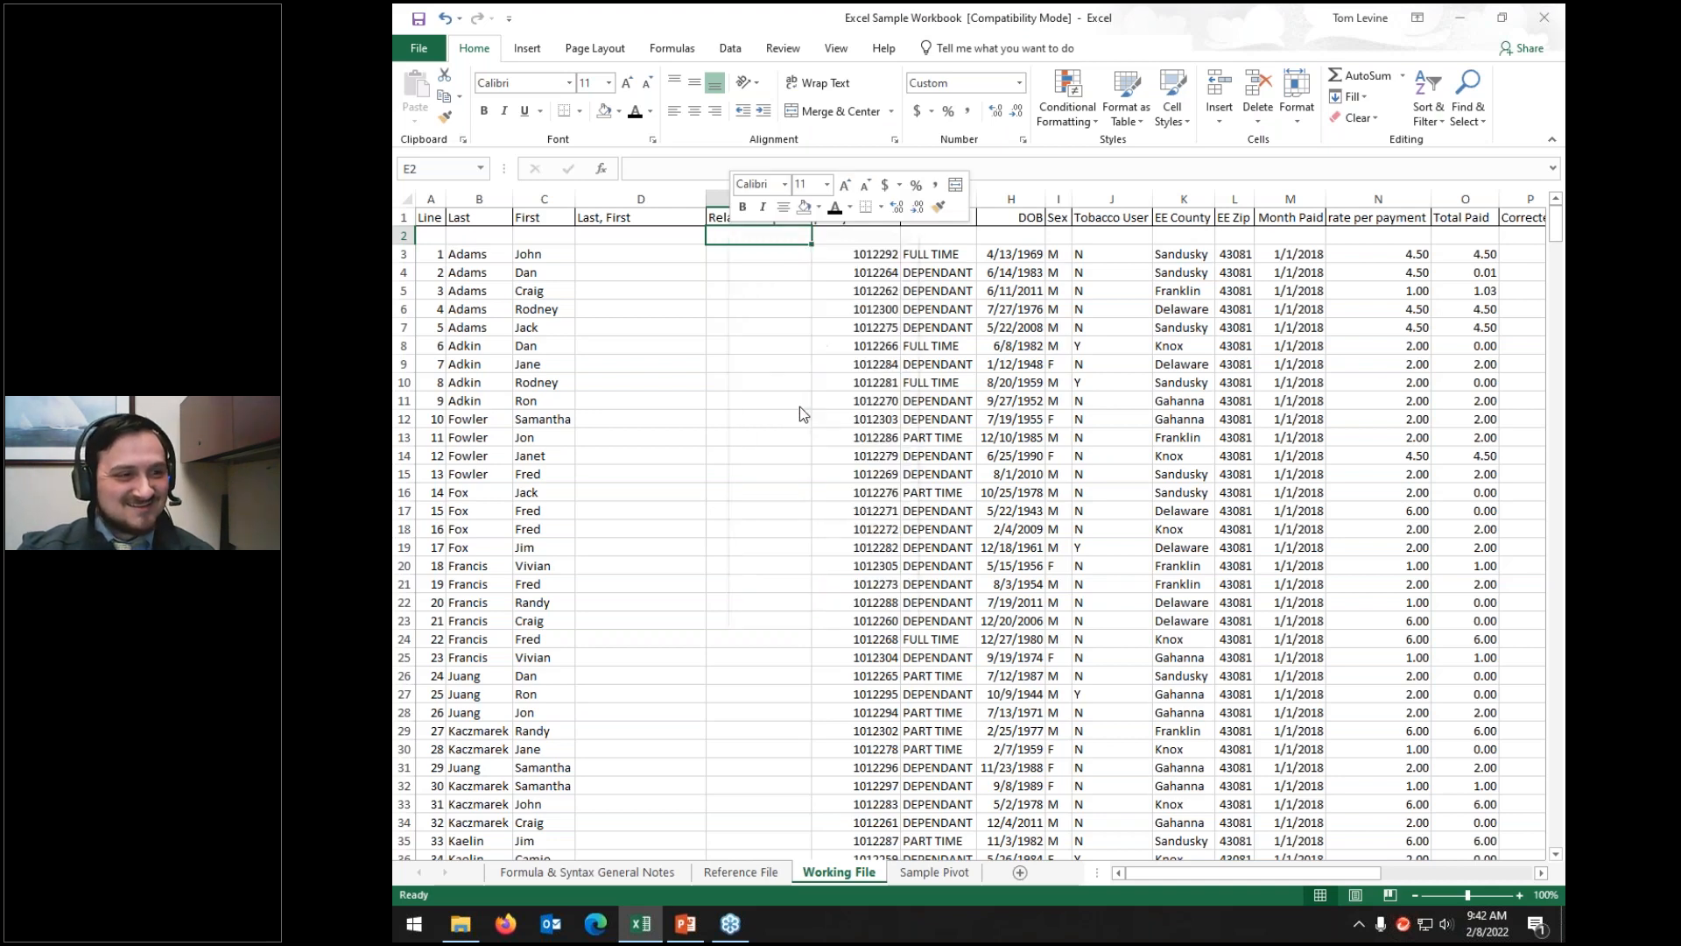
left_click(787, 405)
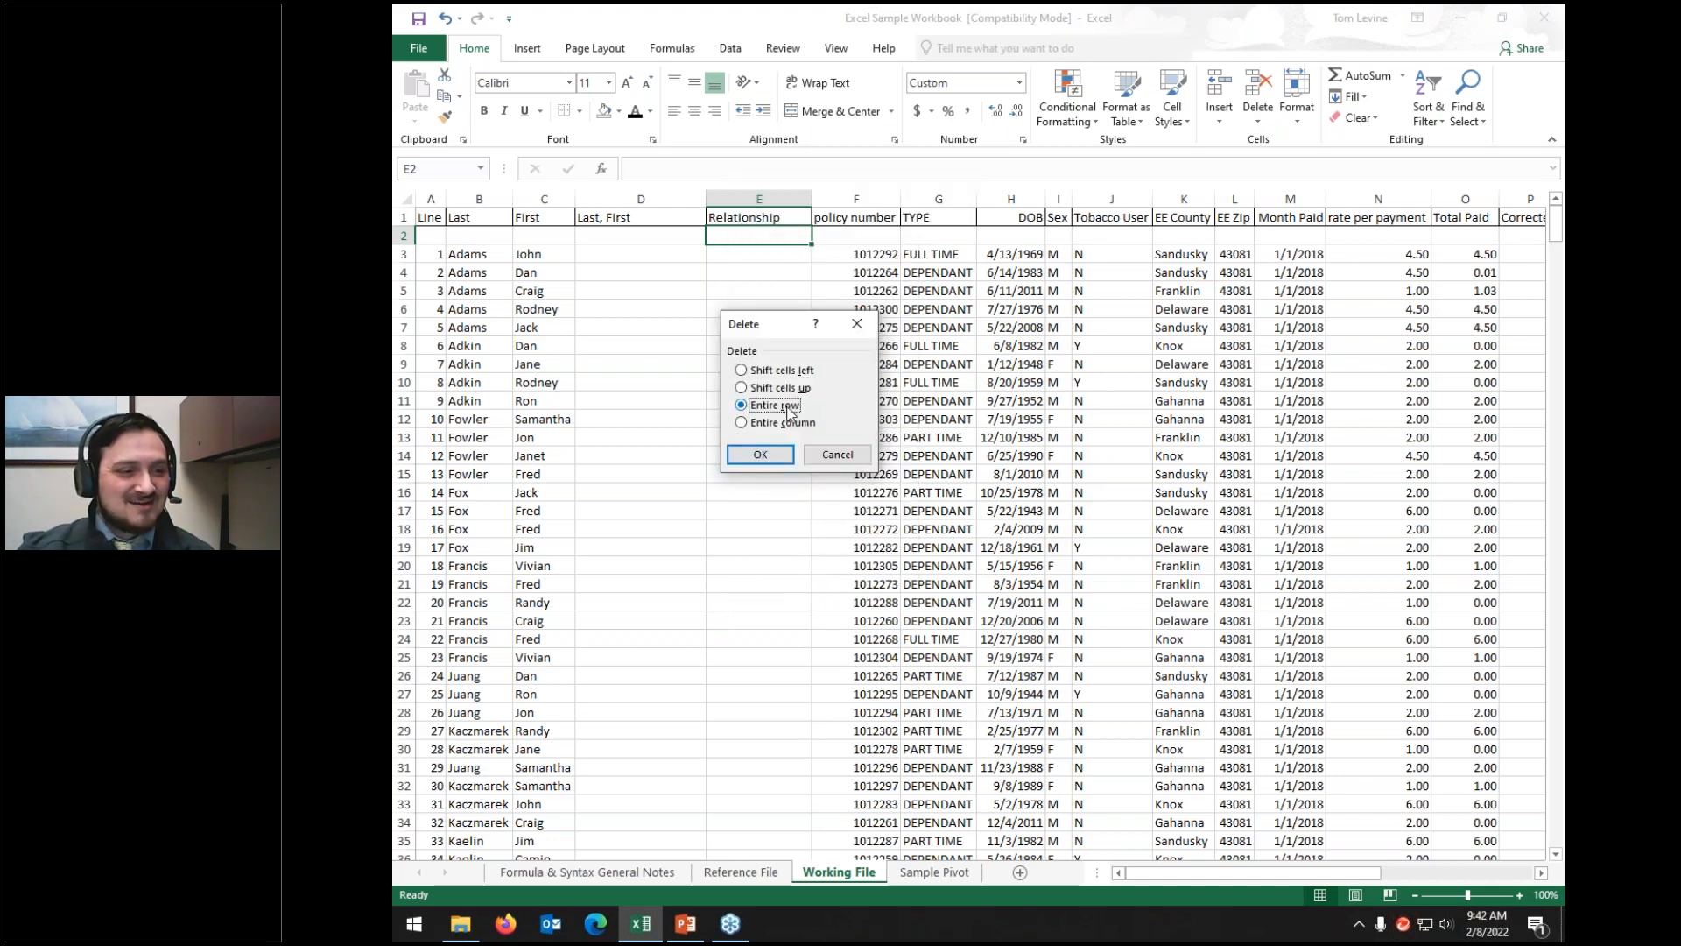
left_click(760, 454)
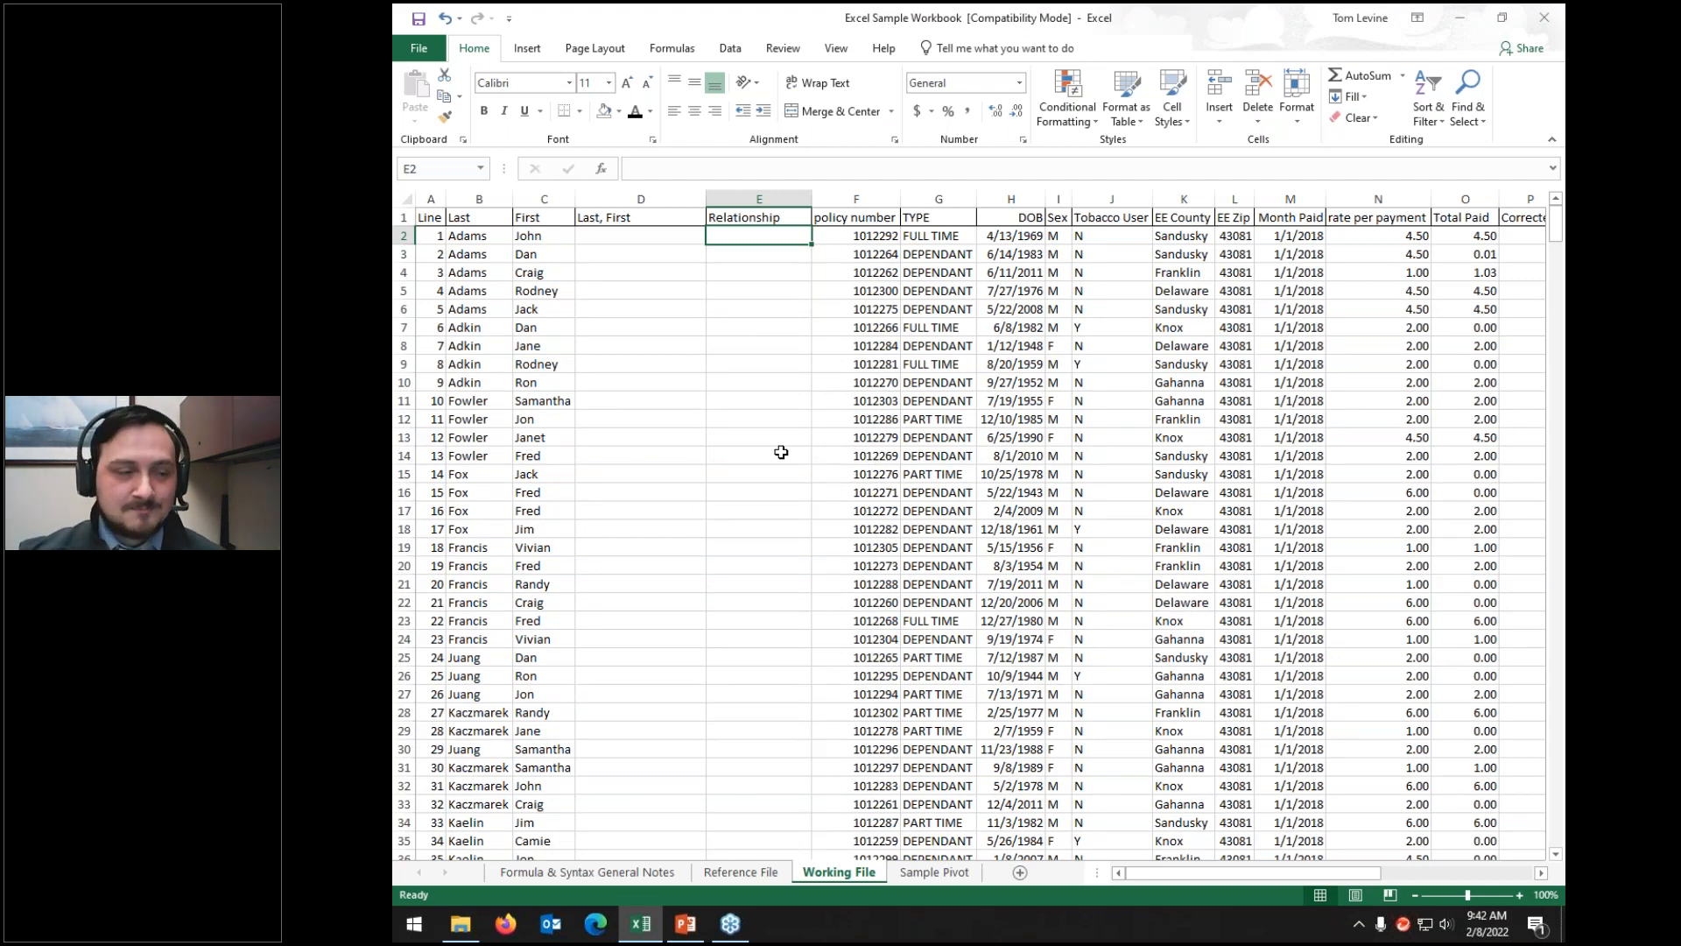
right_click(761, 238)
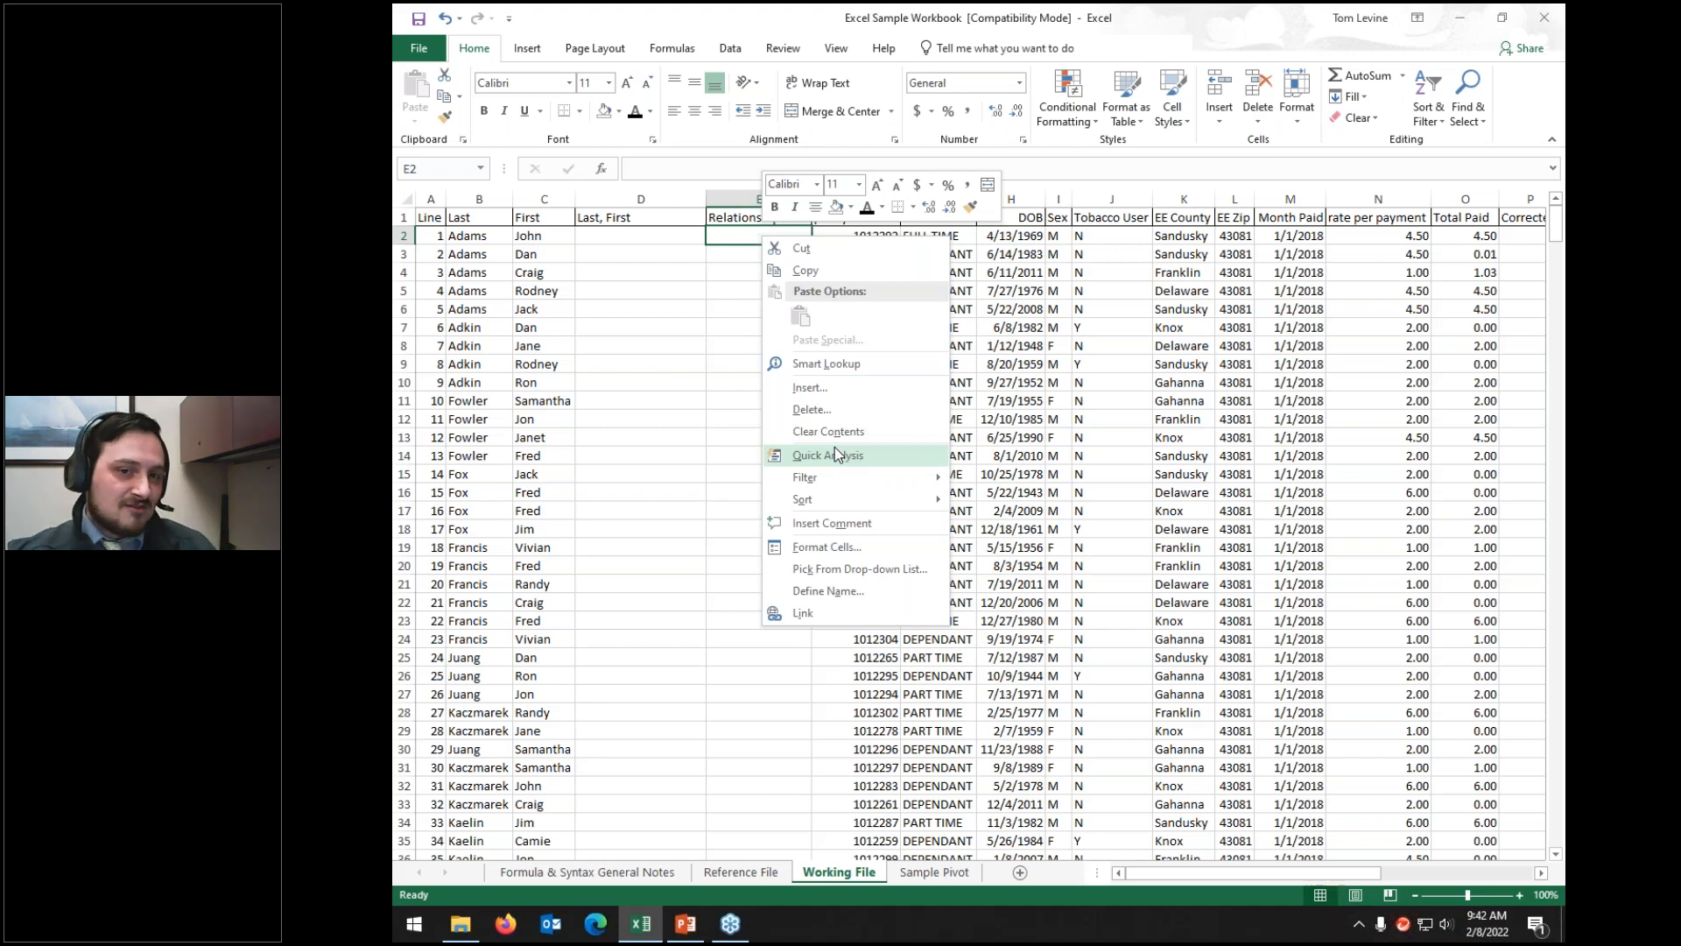
mouse_move(861, 487)
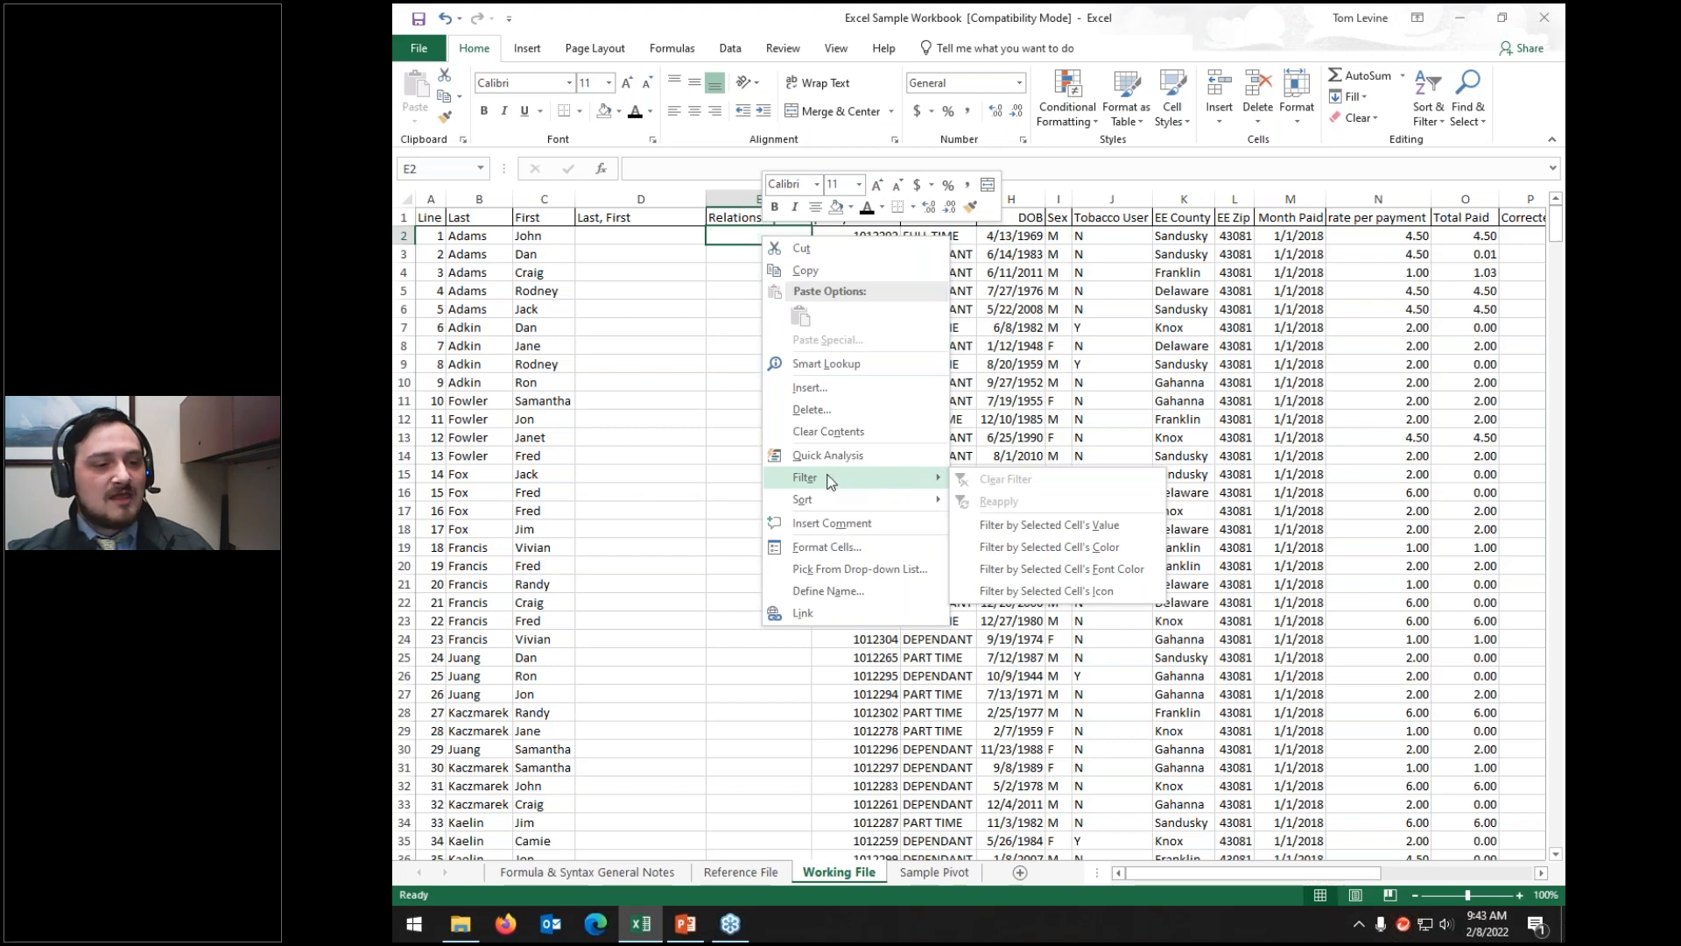
left_click(603, 296)
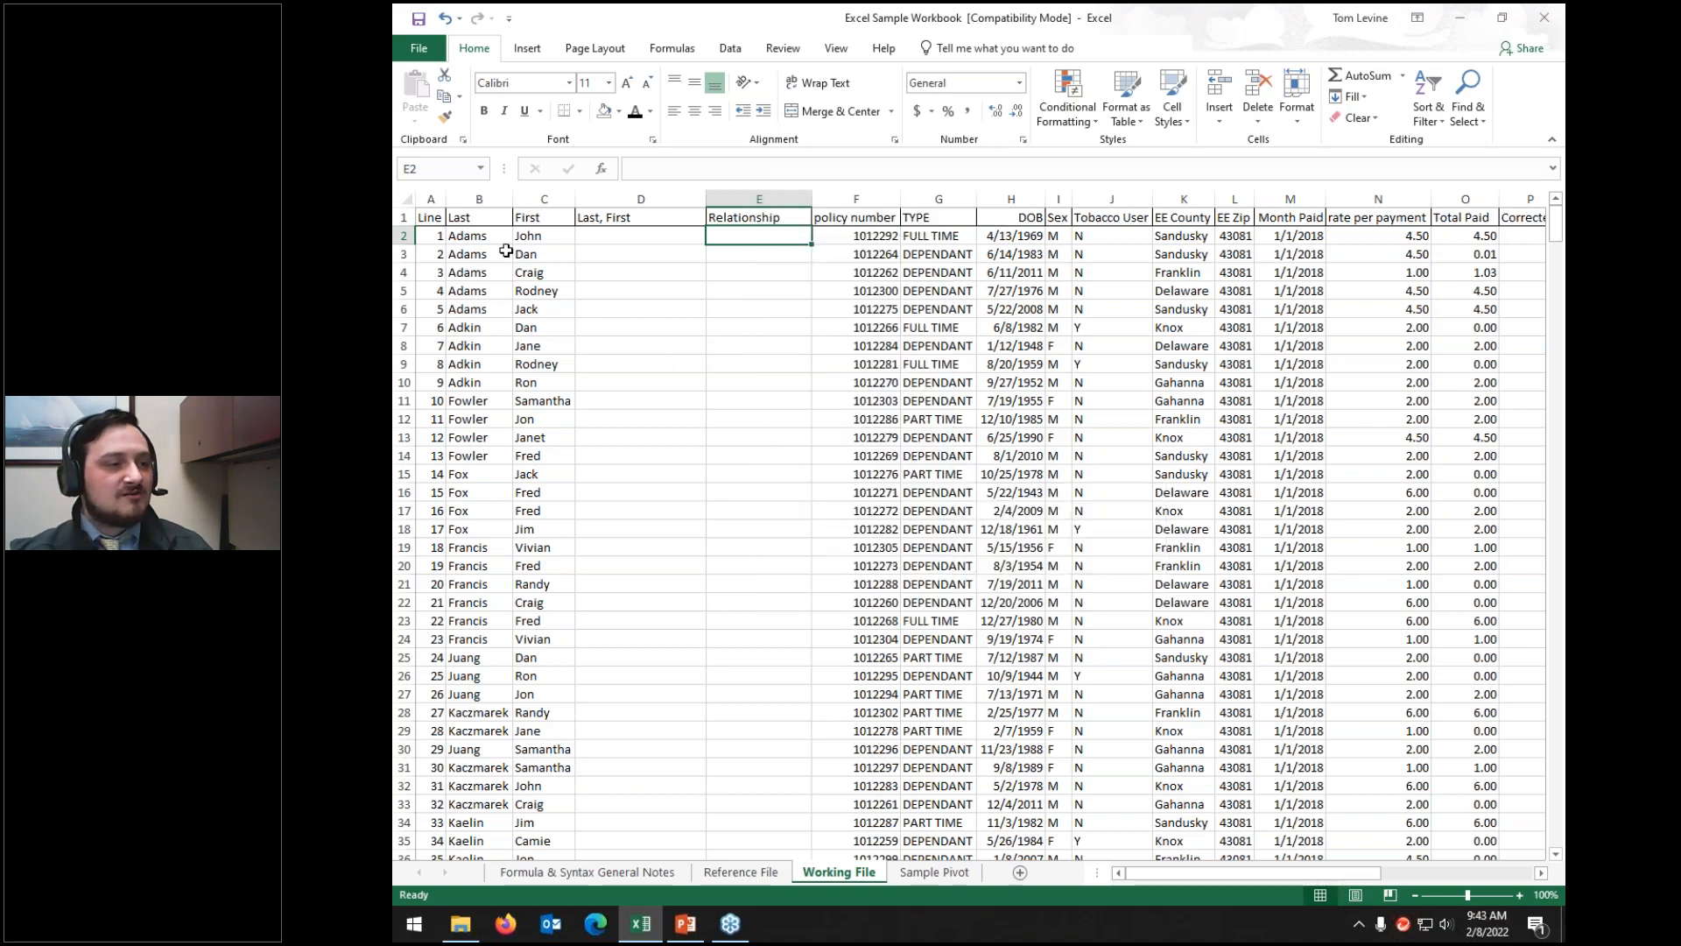
left_click(561, 240)
right_click(547, 239)
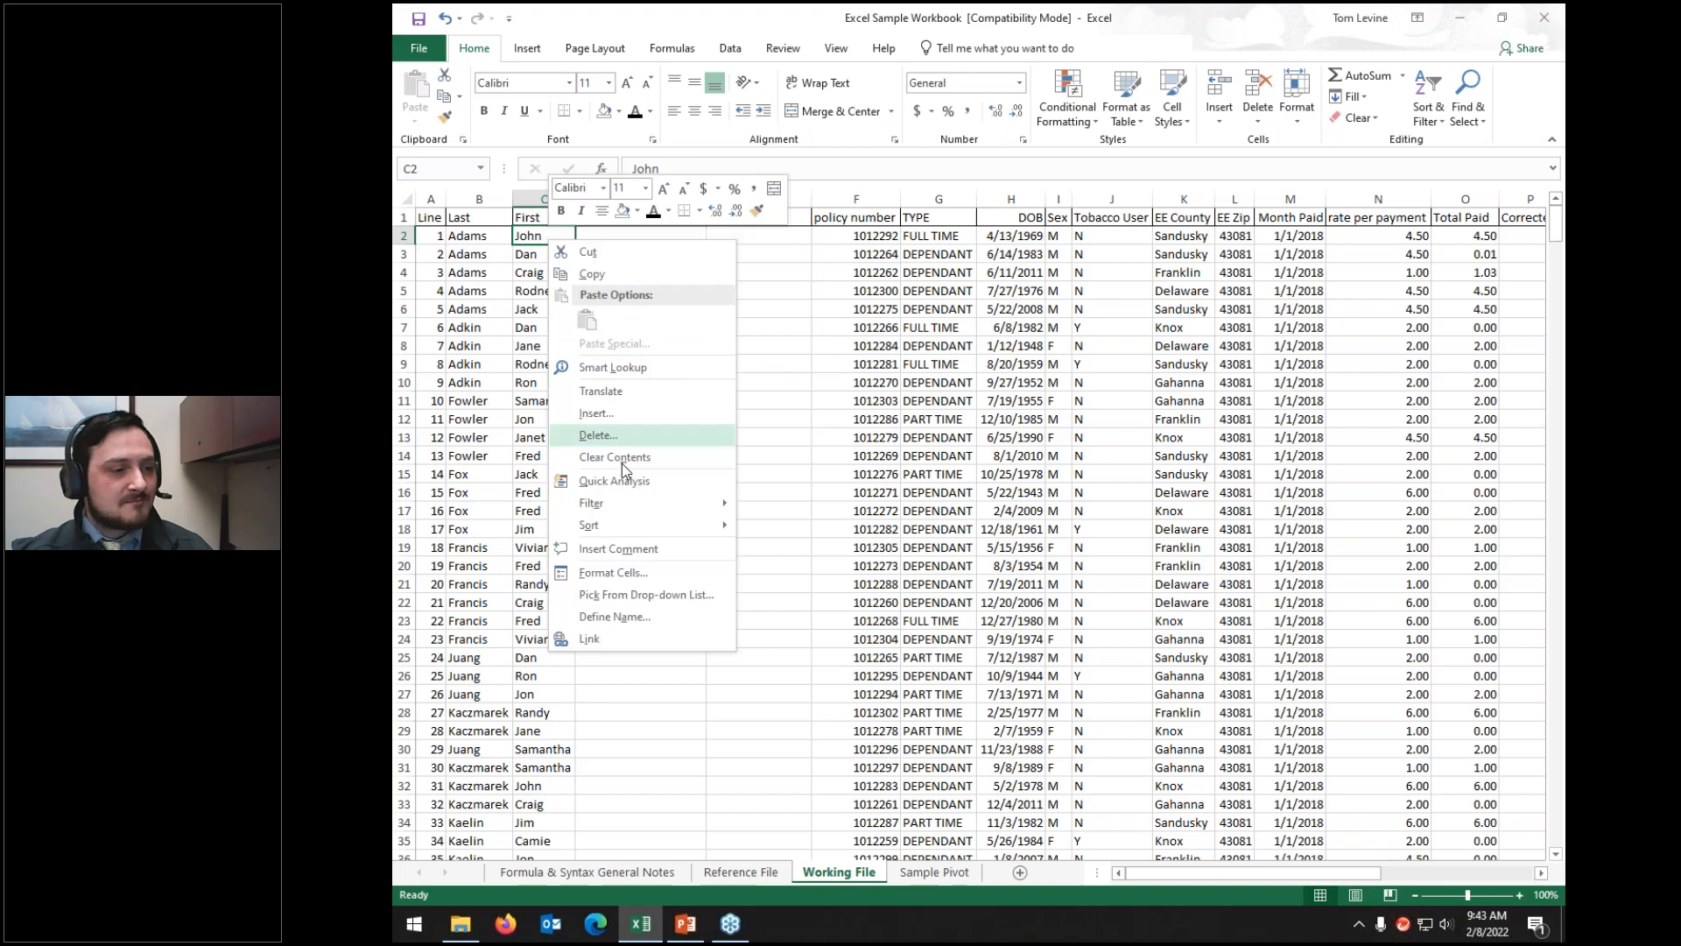
mouse_move(606, 499)
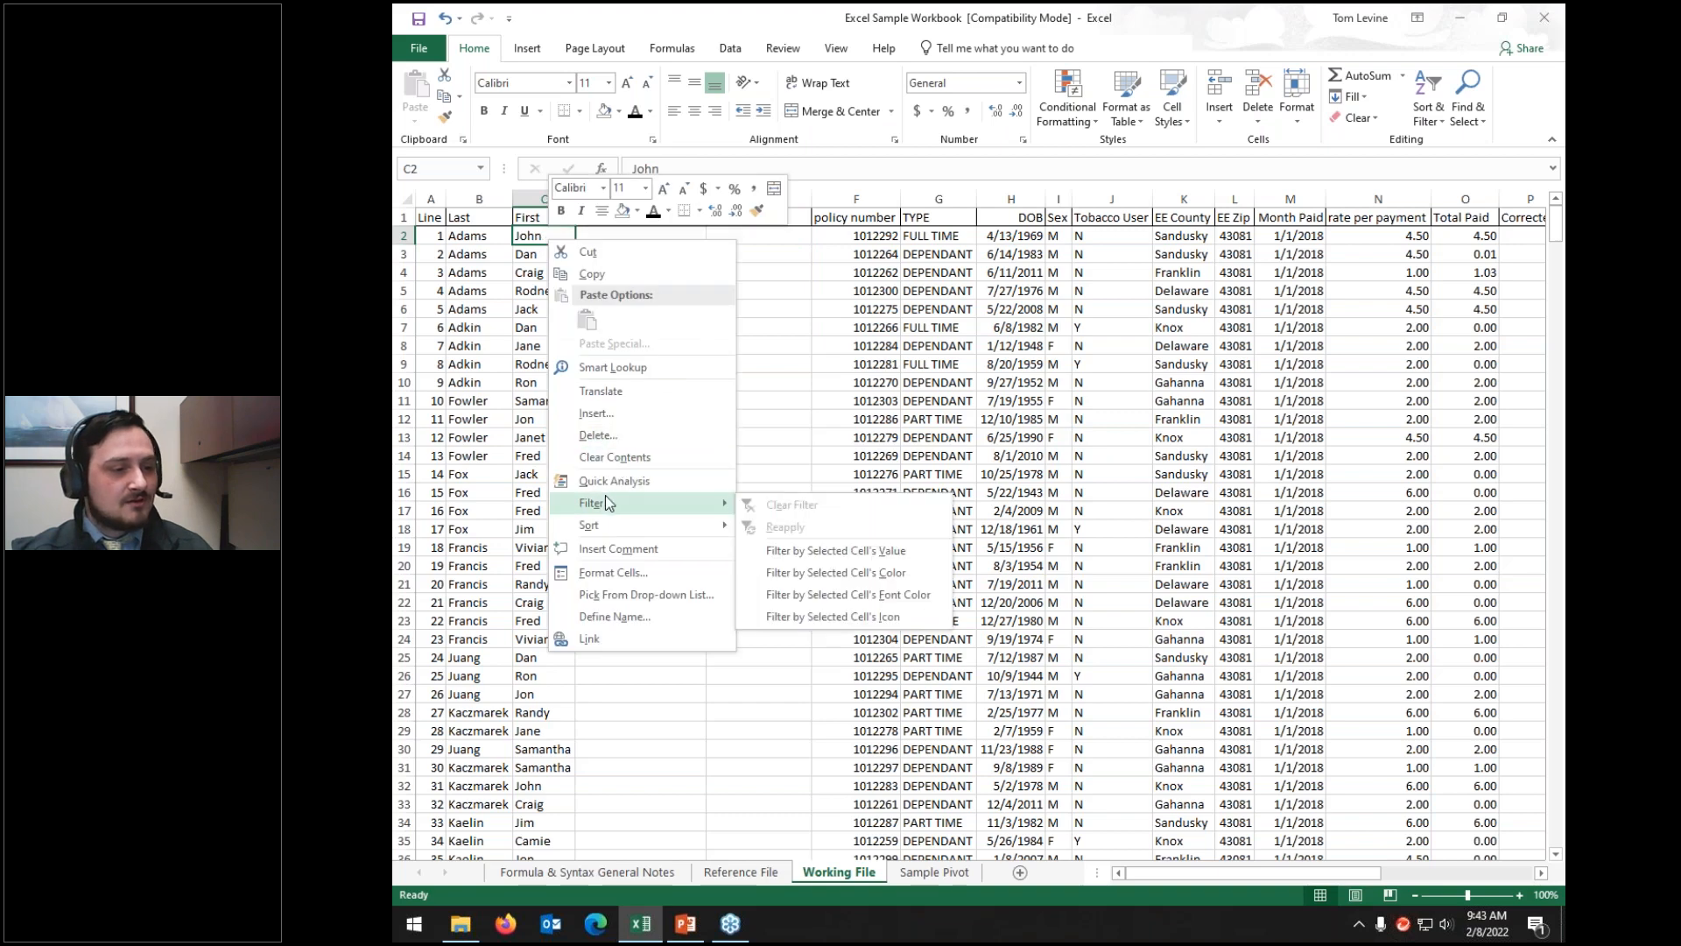
left_click(778, 556)
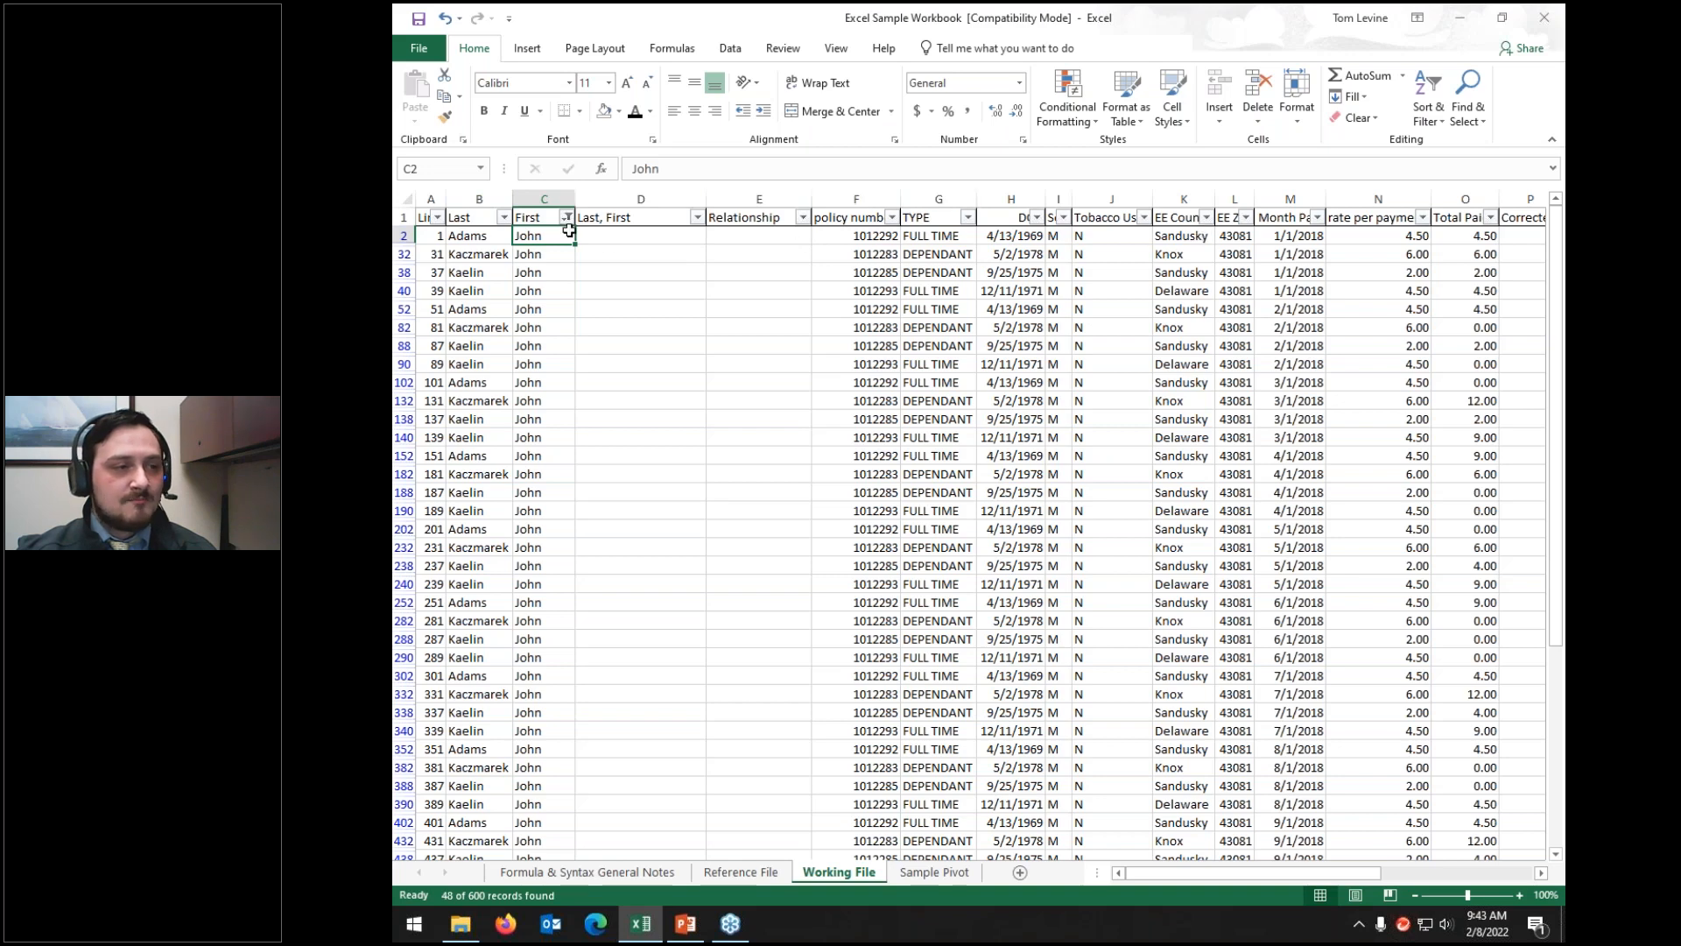
left_click(567, 218)
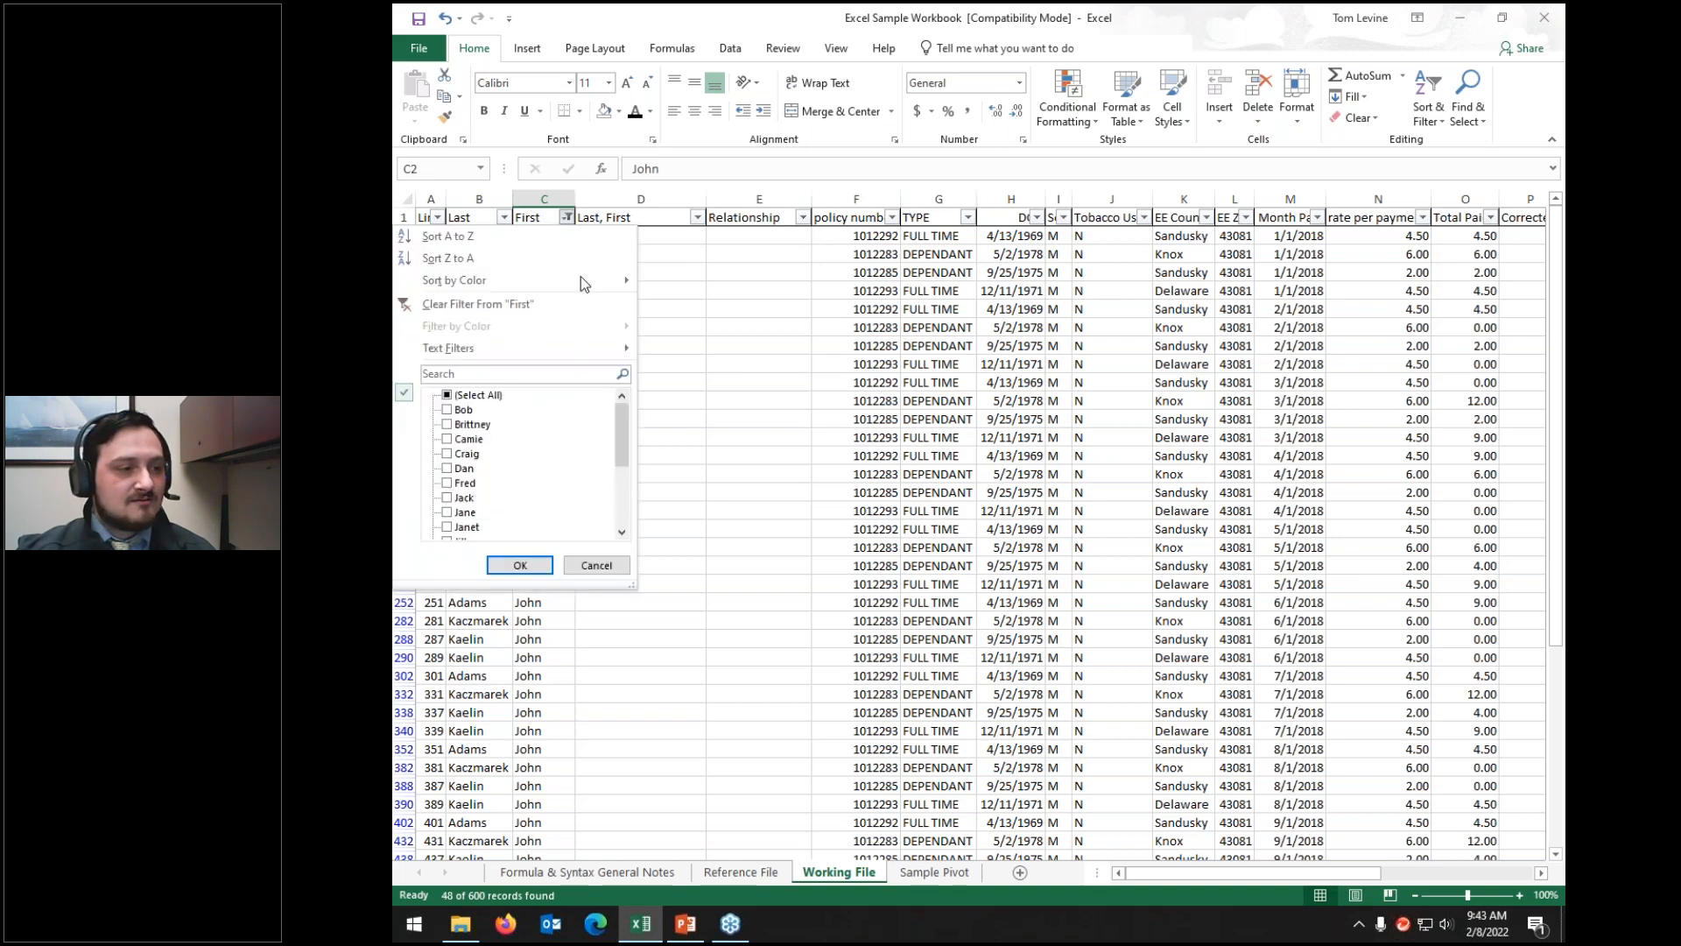
scroll(578, 418, "down", 4)
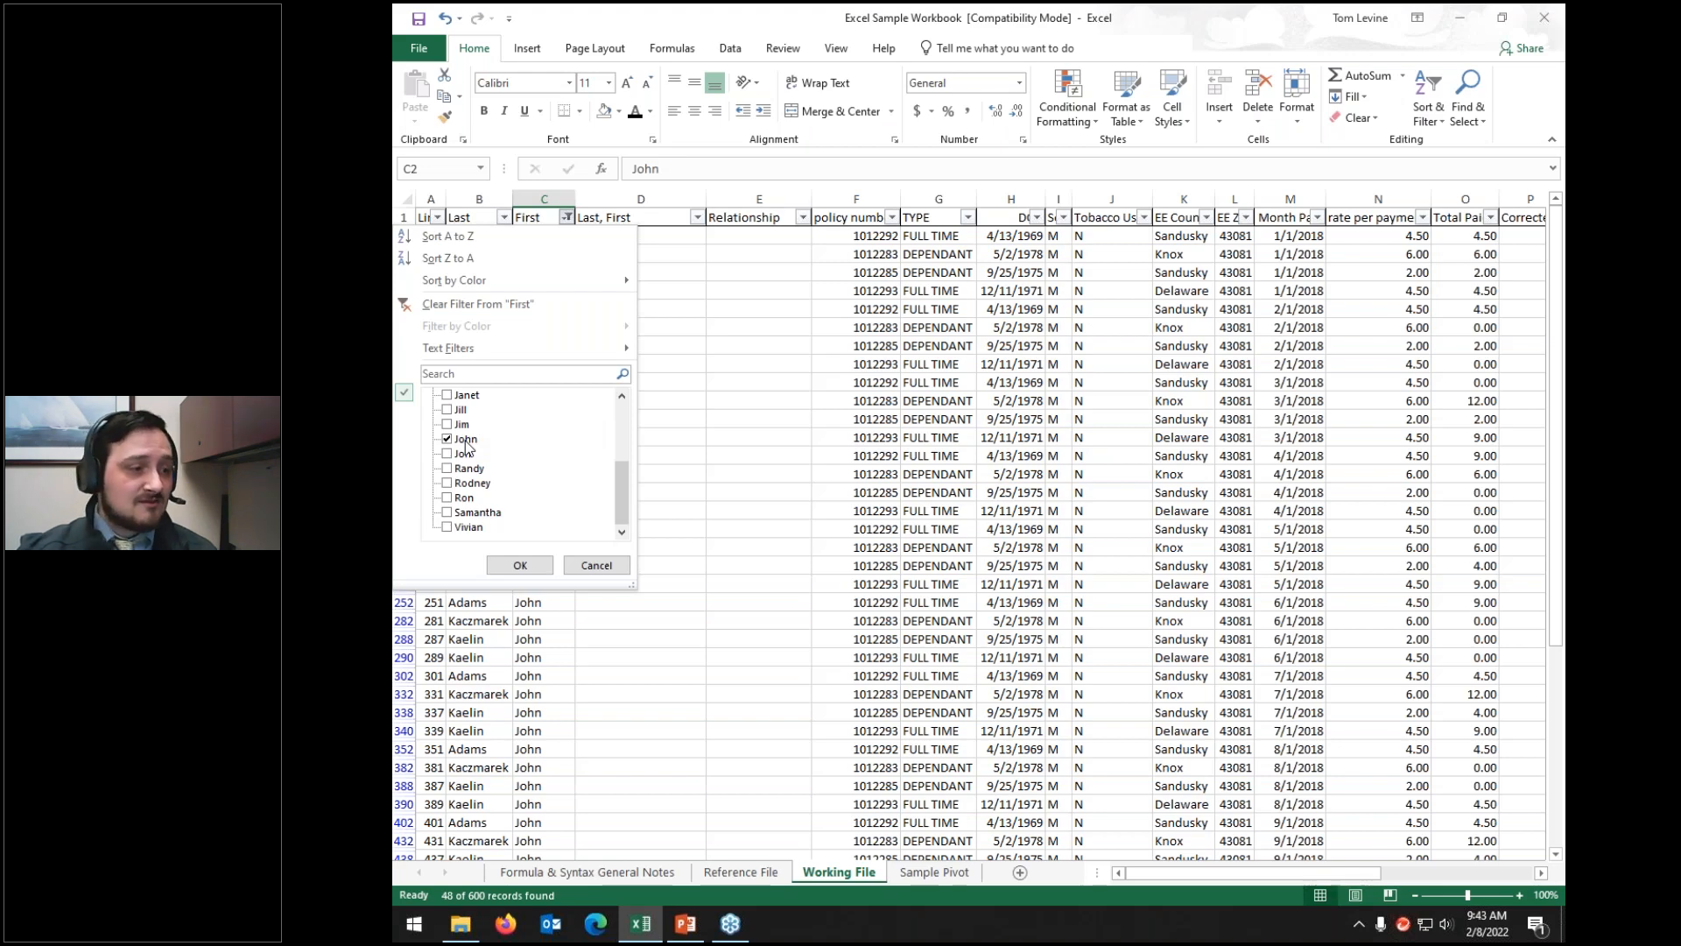
left_click(596, 566)
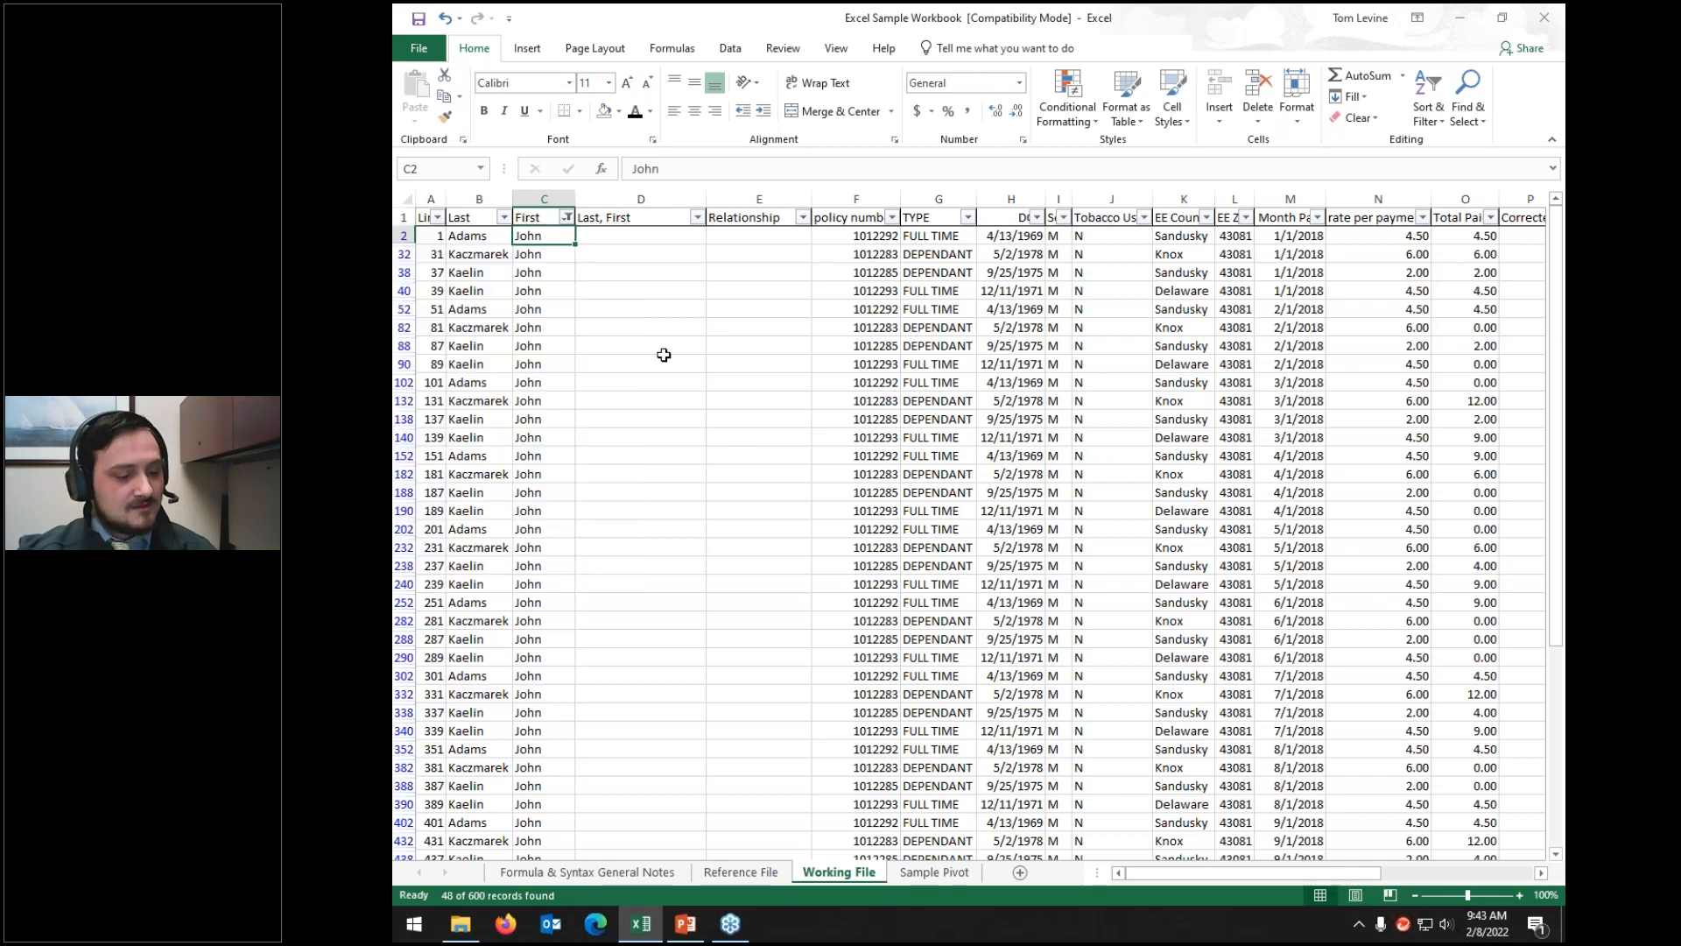
key("ctrl+shift+l")
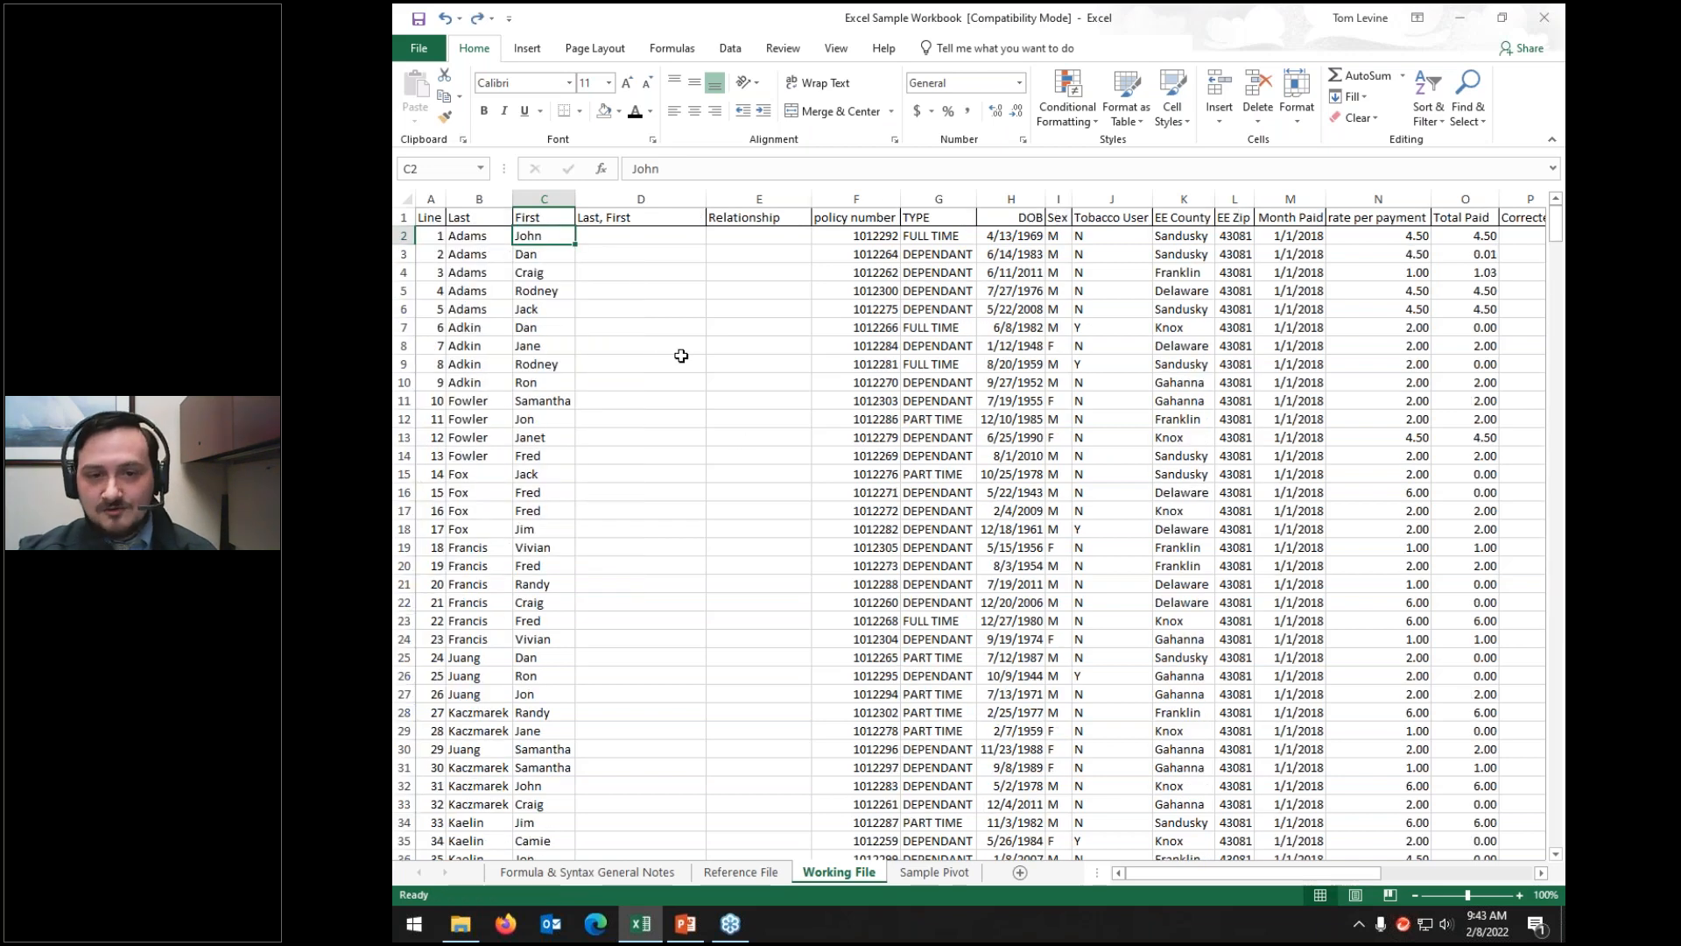
Step: Filter the table by C2's value John, then reselect all first names so every record shows
right_click(544, 235)
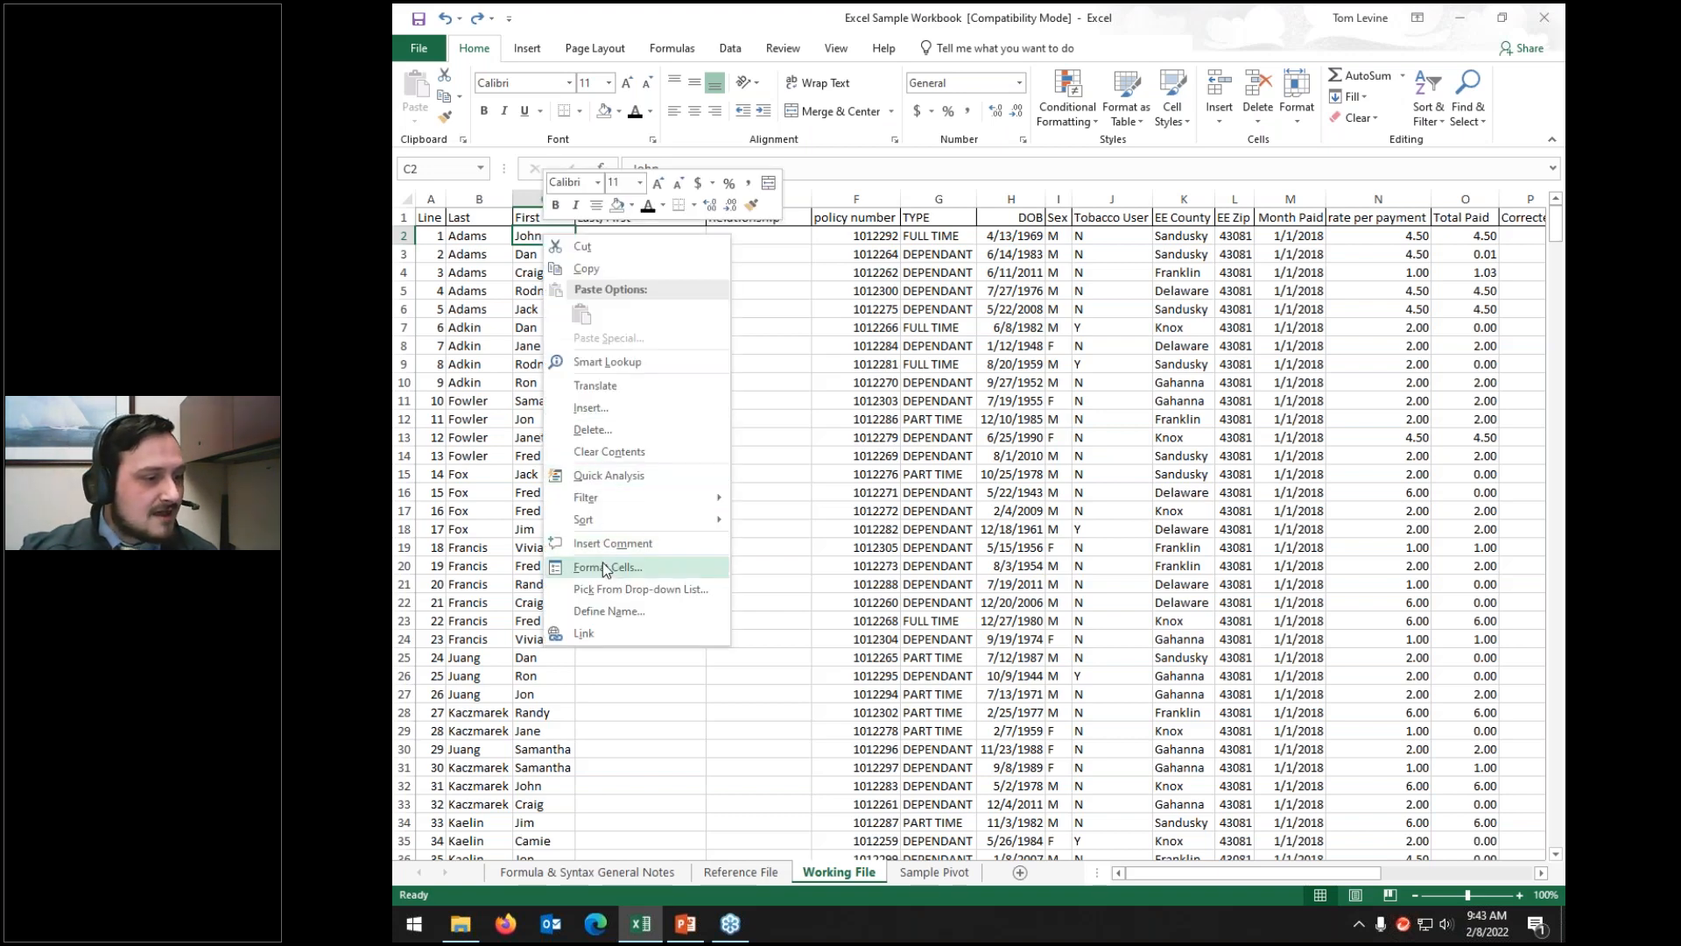
mouse_move(622, 507)
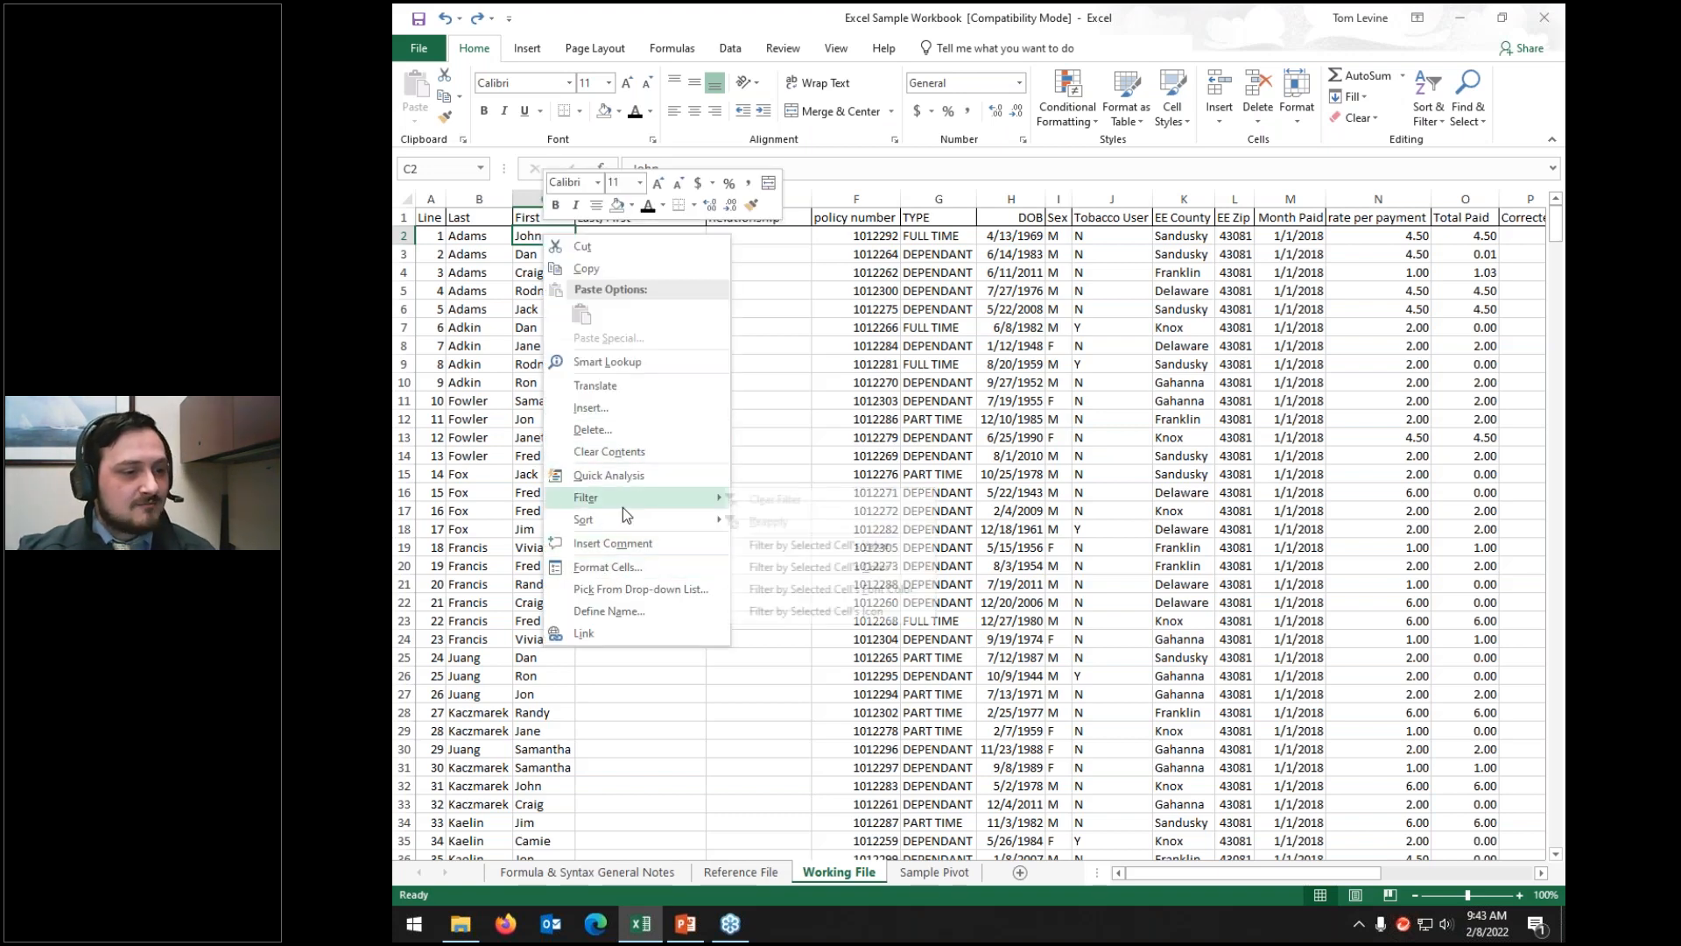
left_click(766, 548)
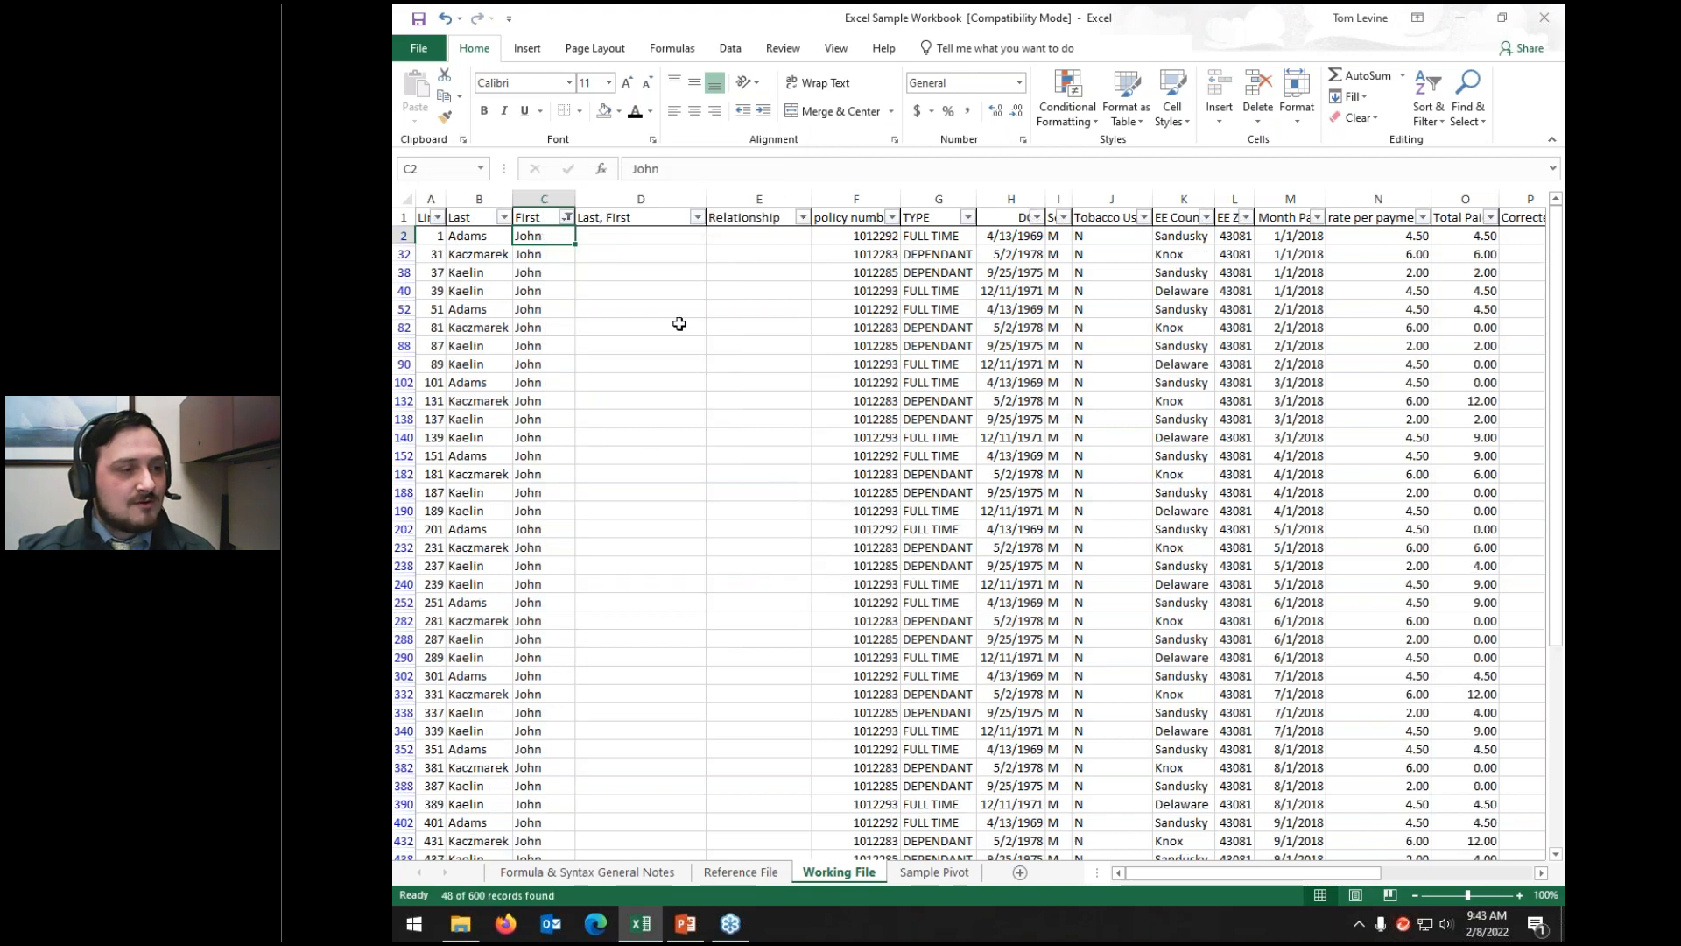
left_click(567, 218)
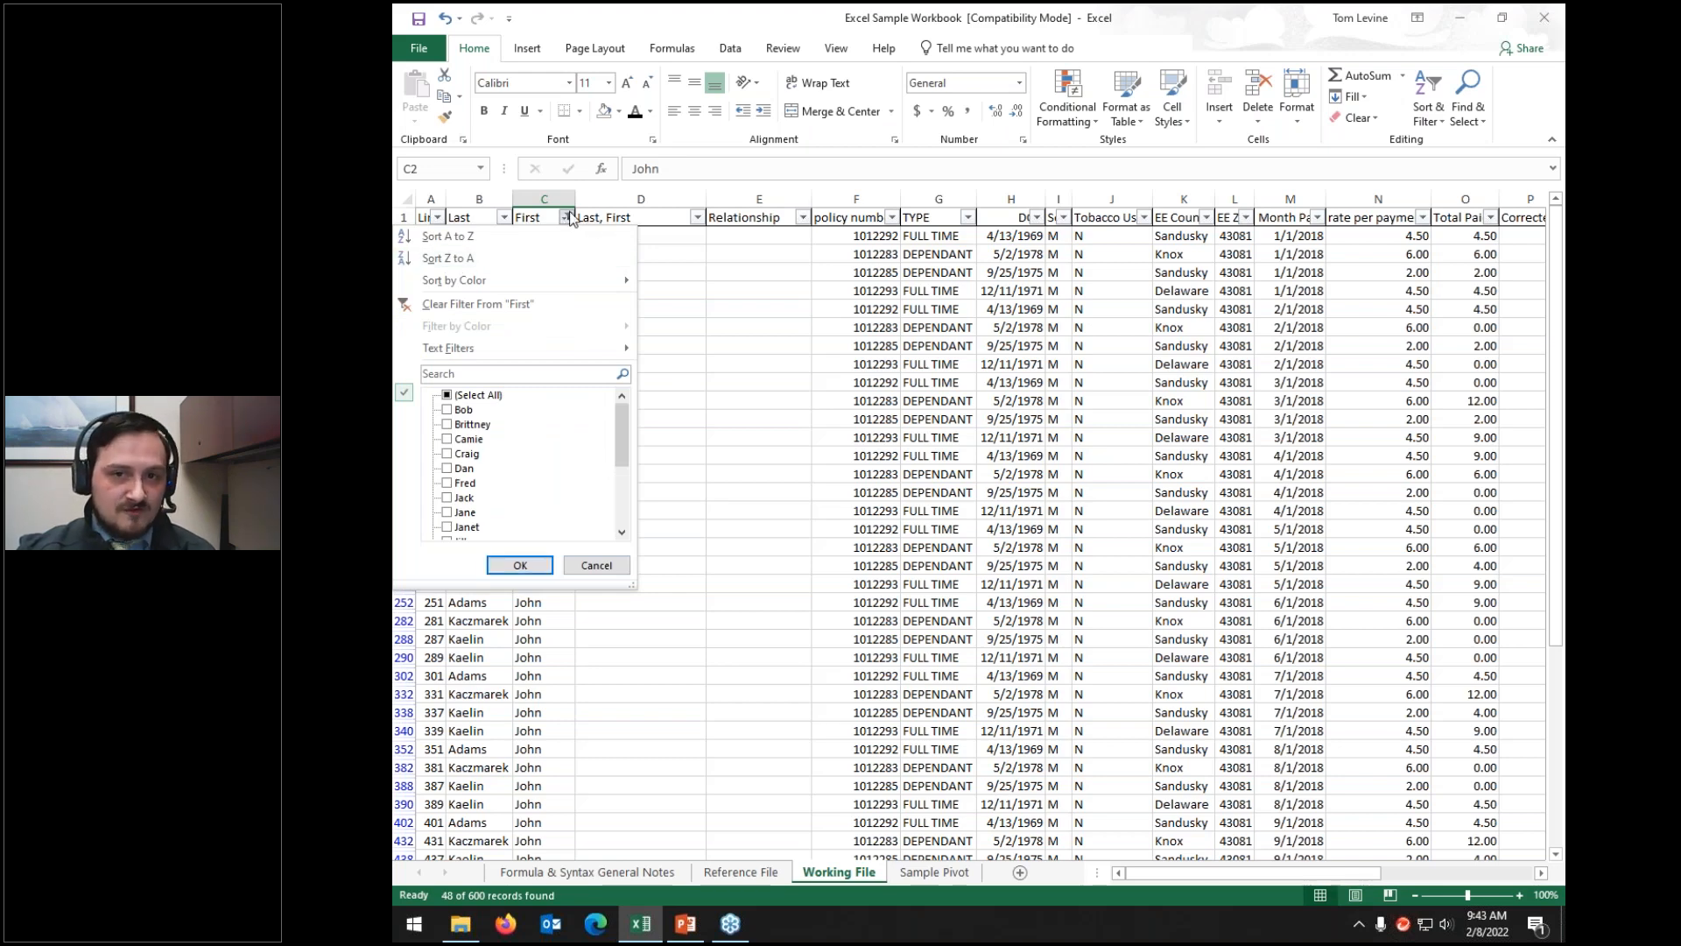
left_click(446, 395)
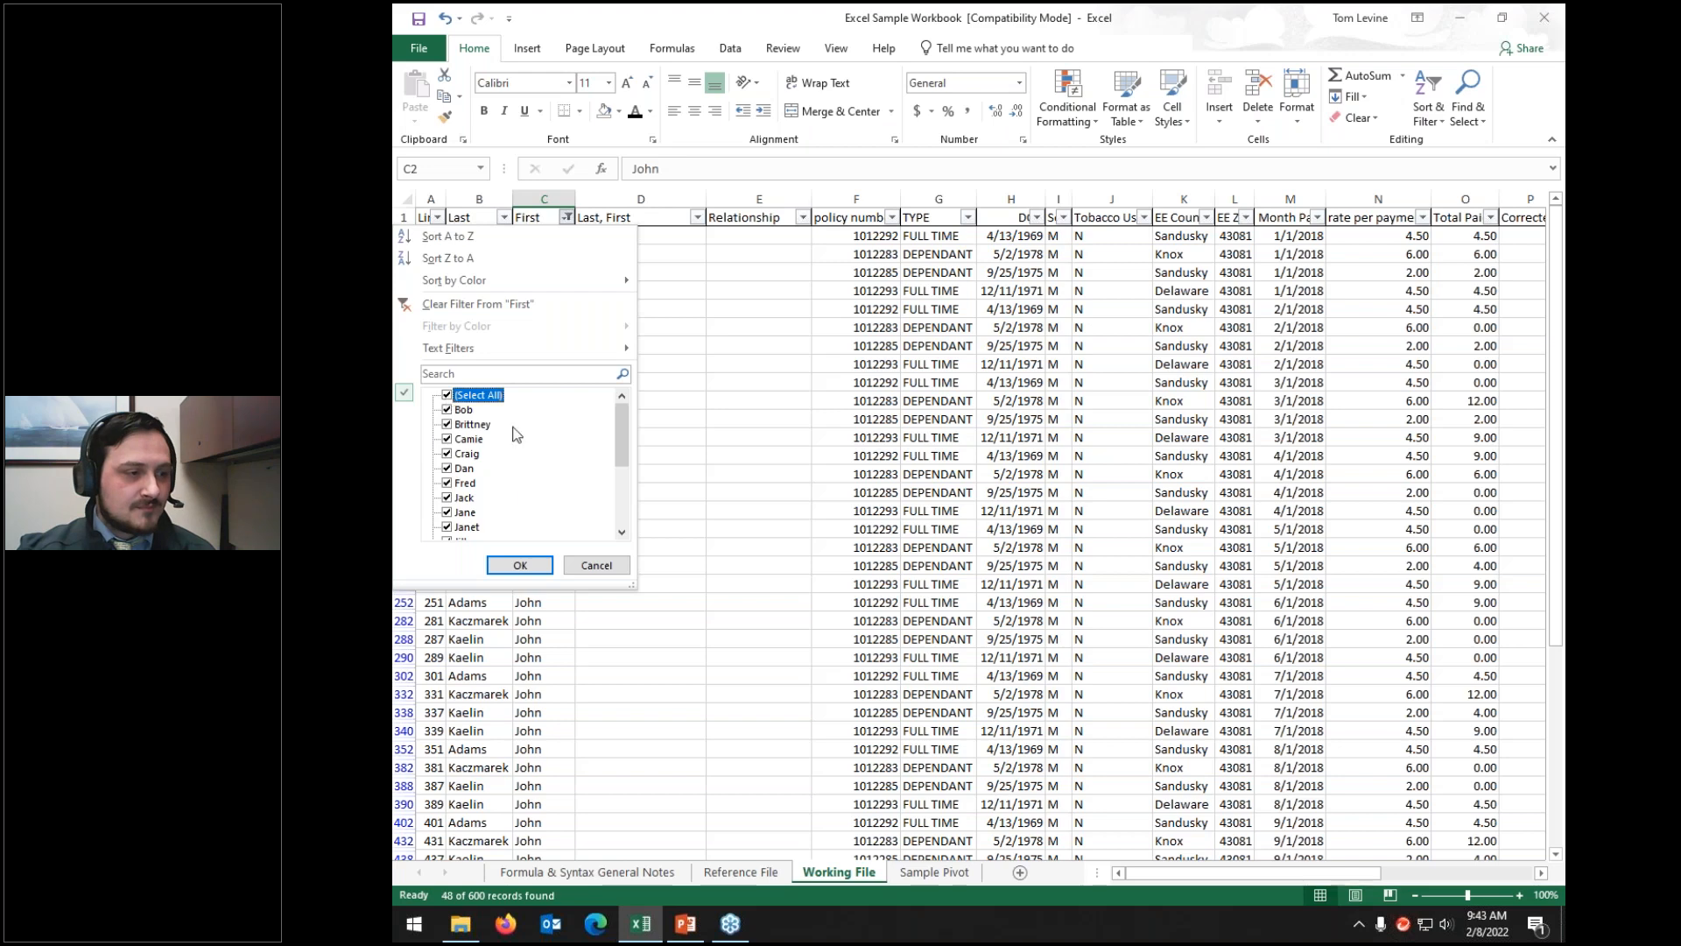
left_click(520, 567)
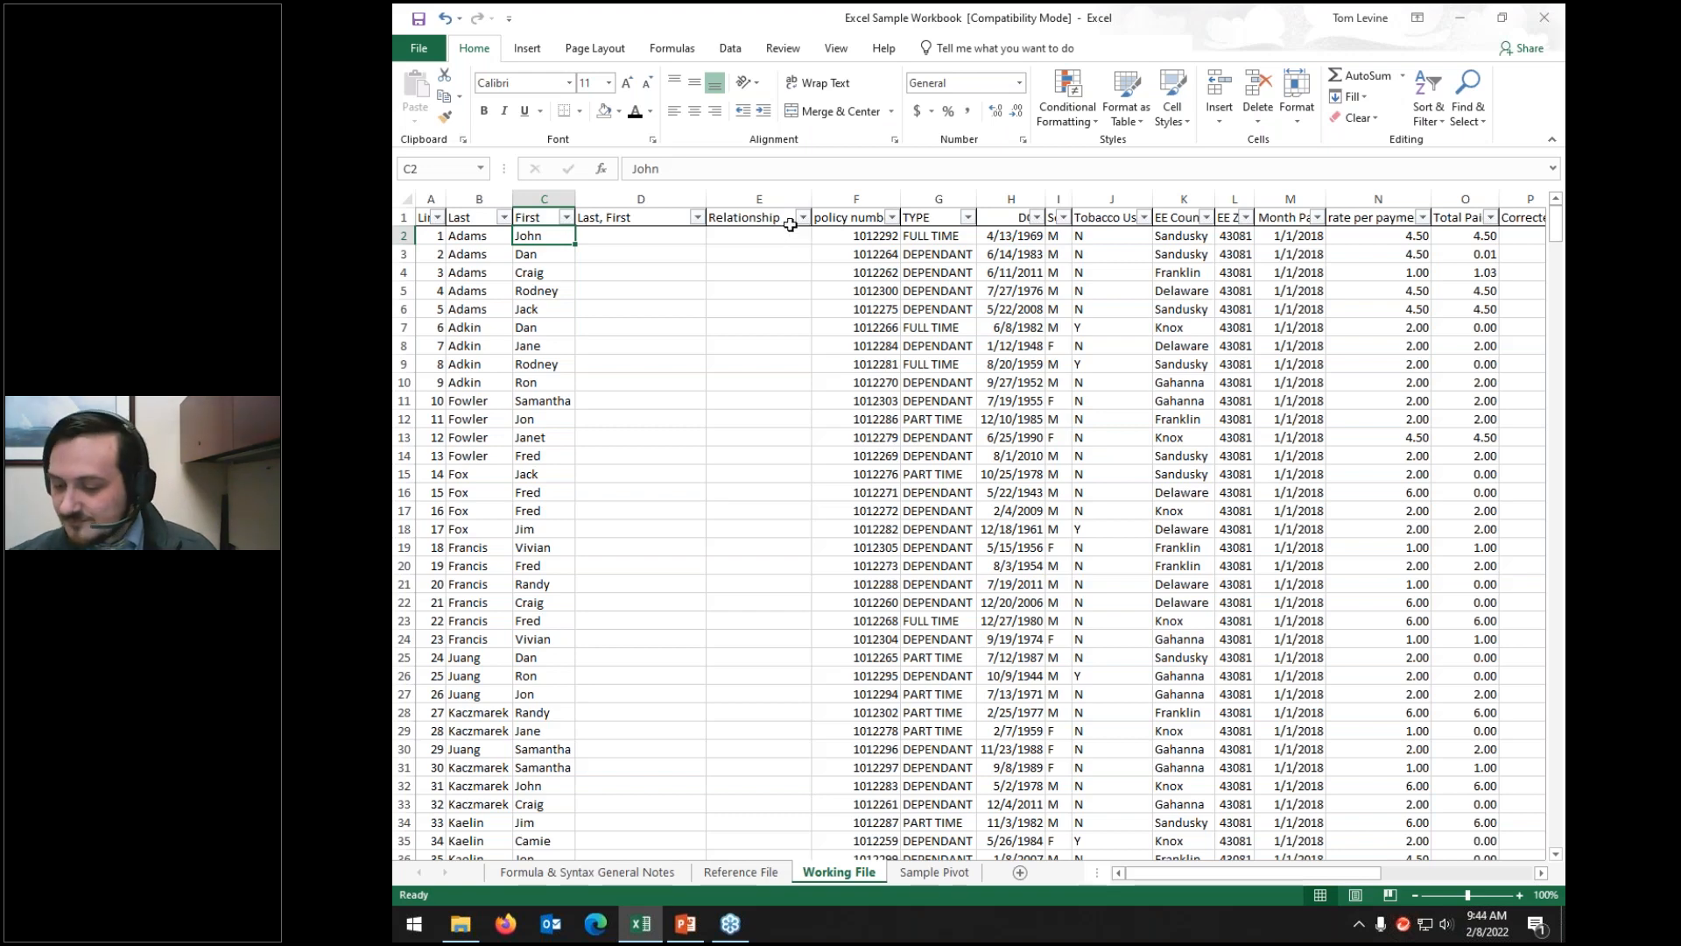
Step: Clear John from C2, then undo to restore the name
right_click(554, 232)
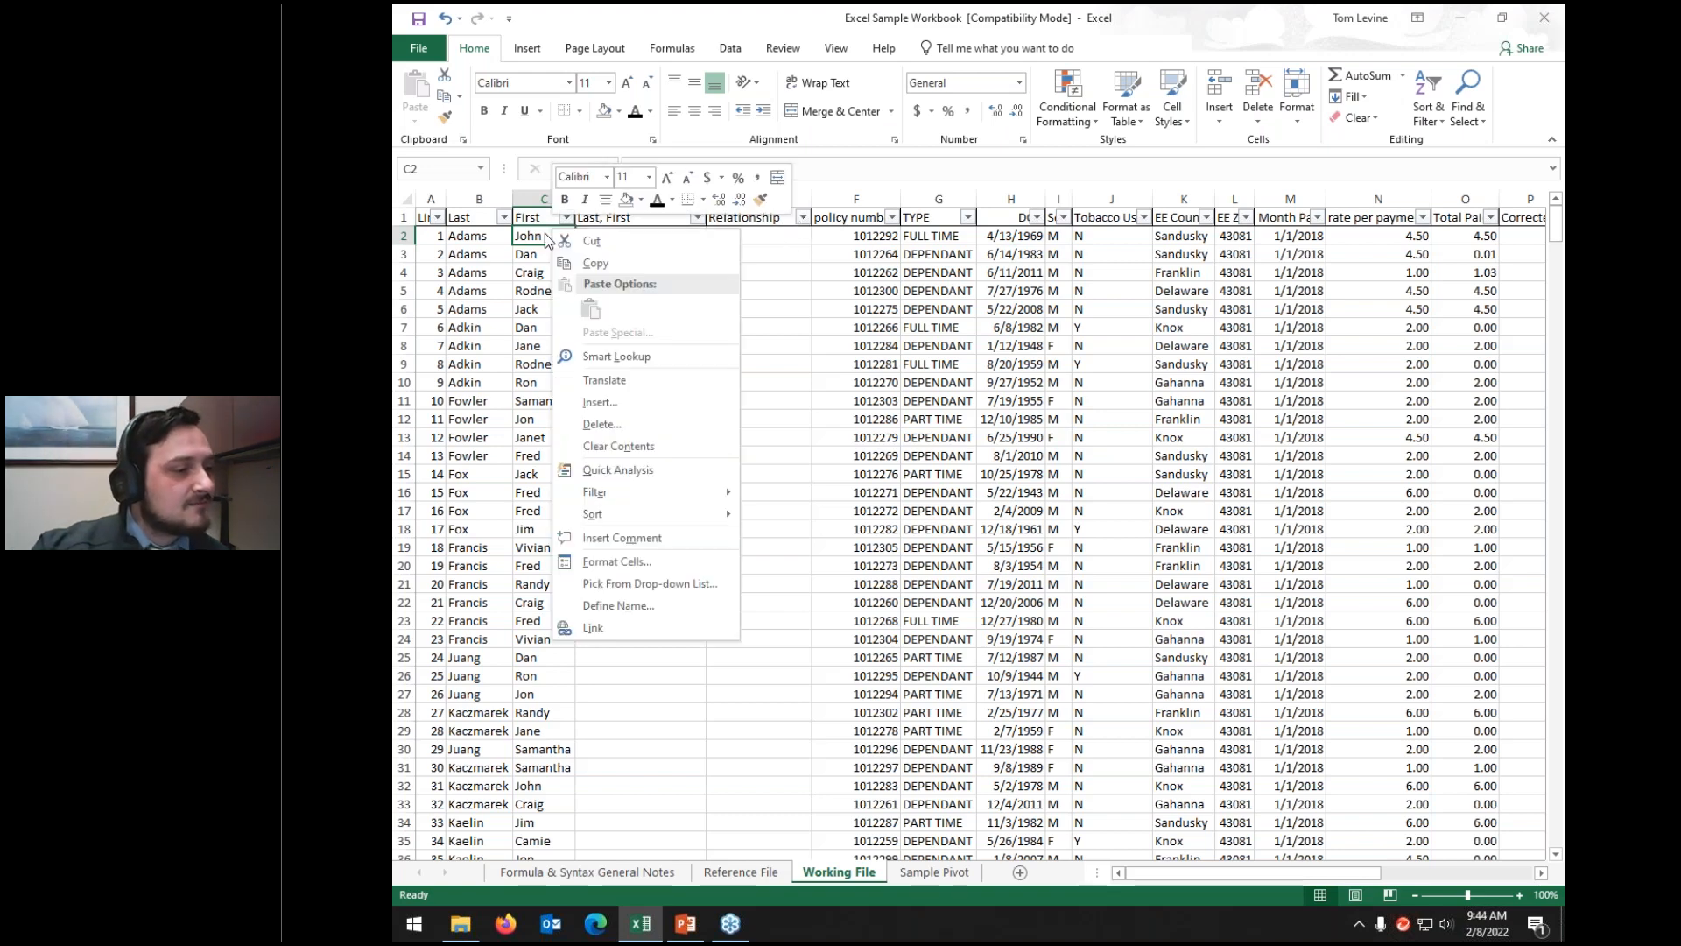
left_click(604, 448)
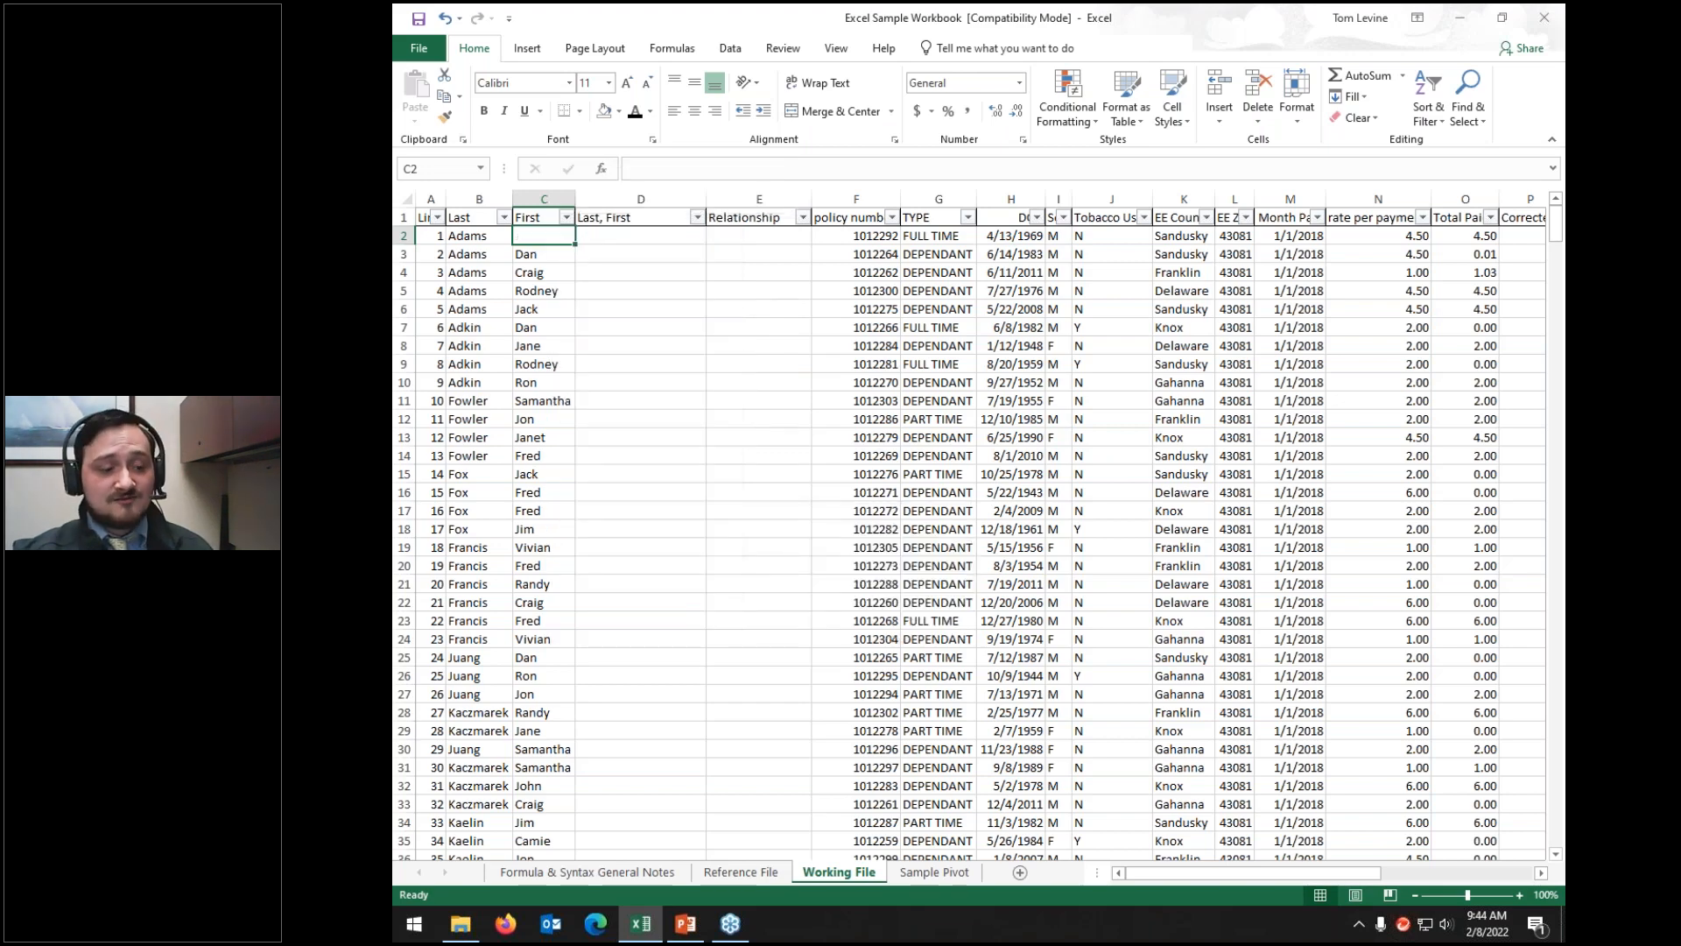
key("ctrl+z")
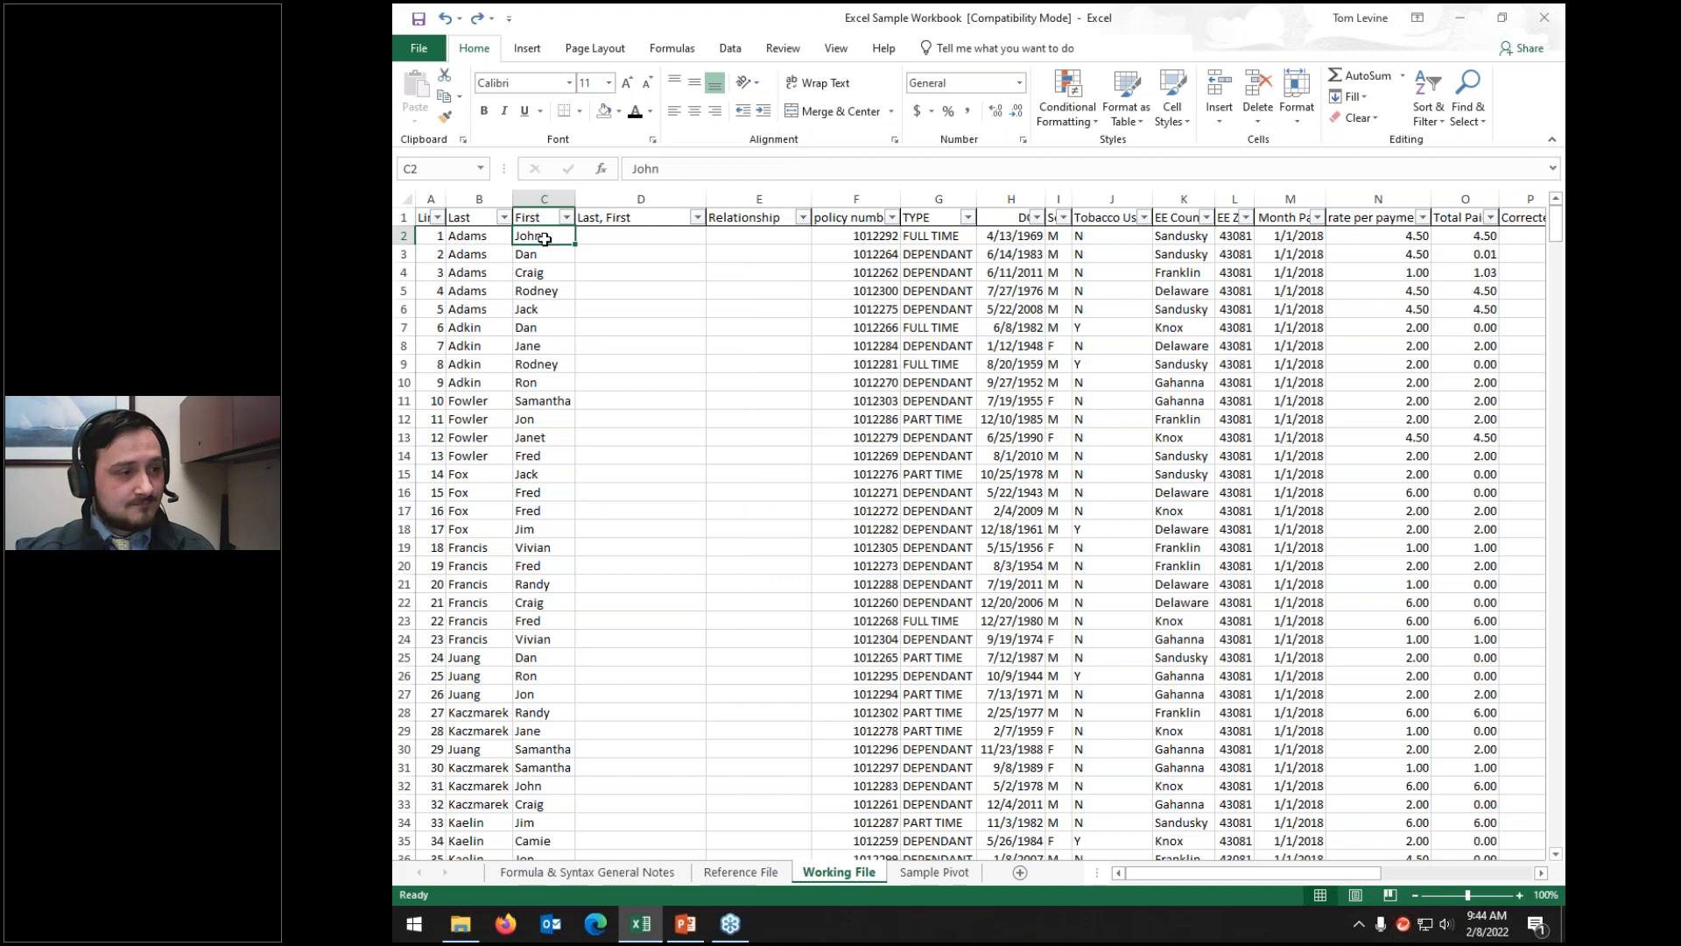
Step: Sort the table with C2's cell colour put on top
right_click(544, 240)
mouse_move(602, 527)
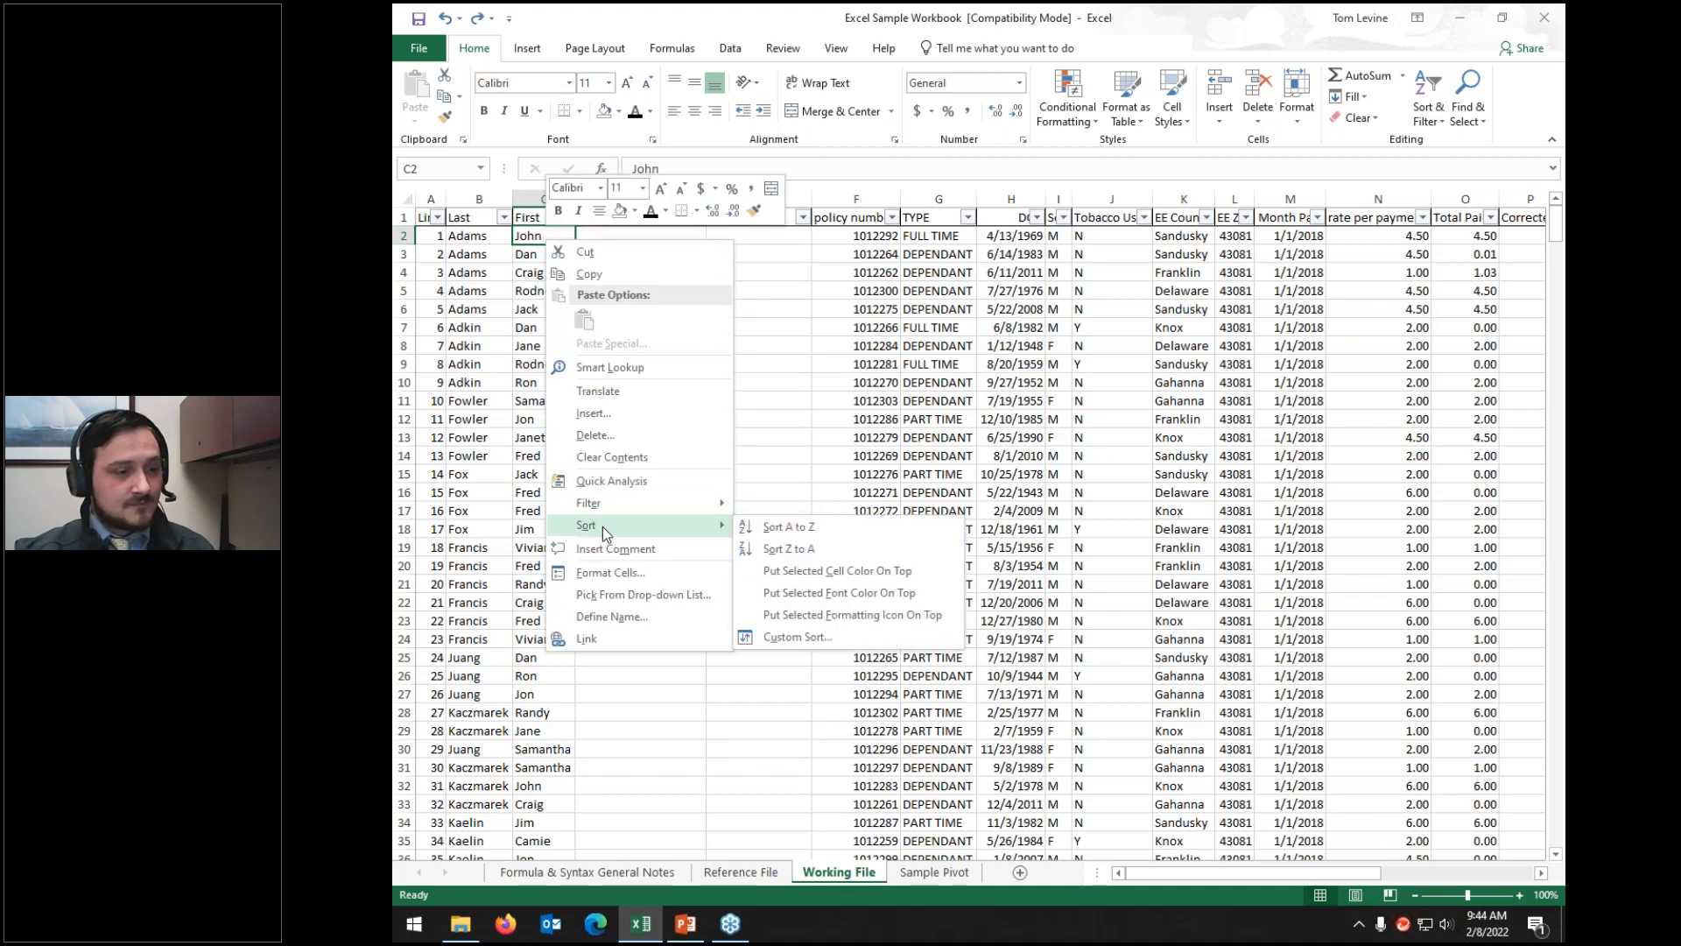
left_click(827, 574)
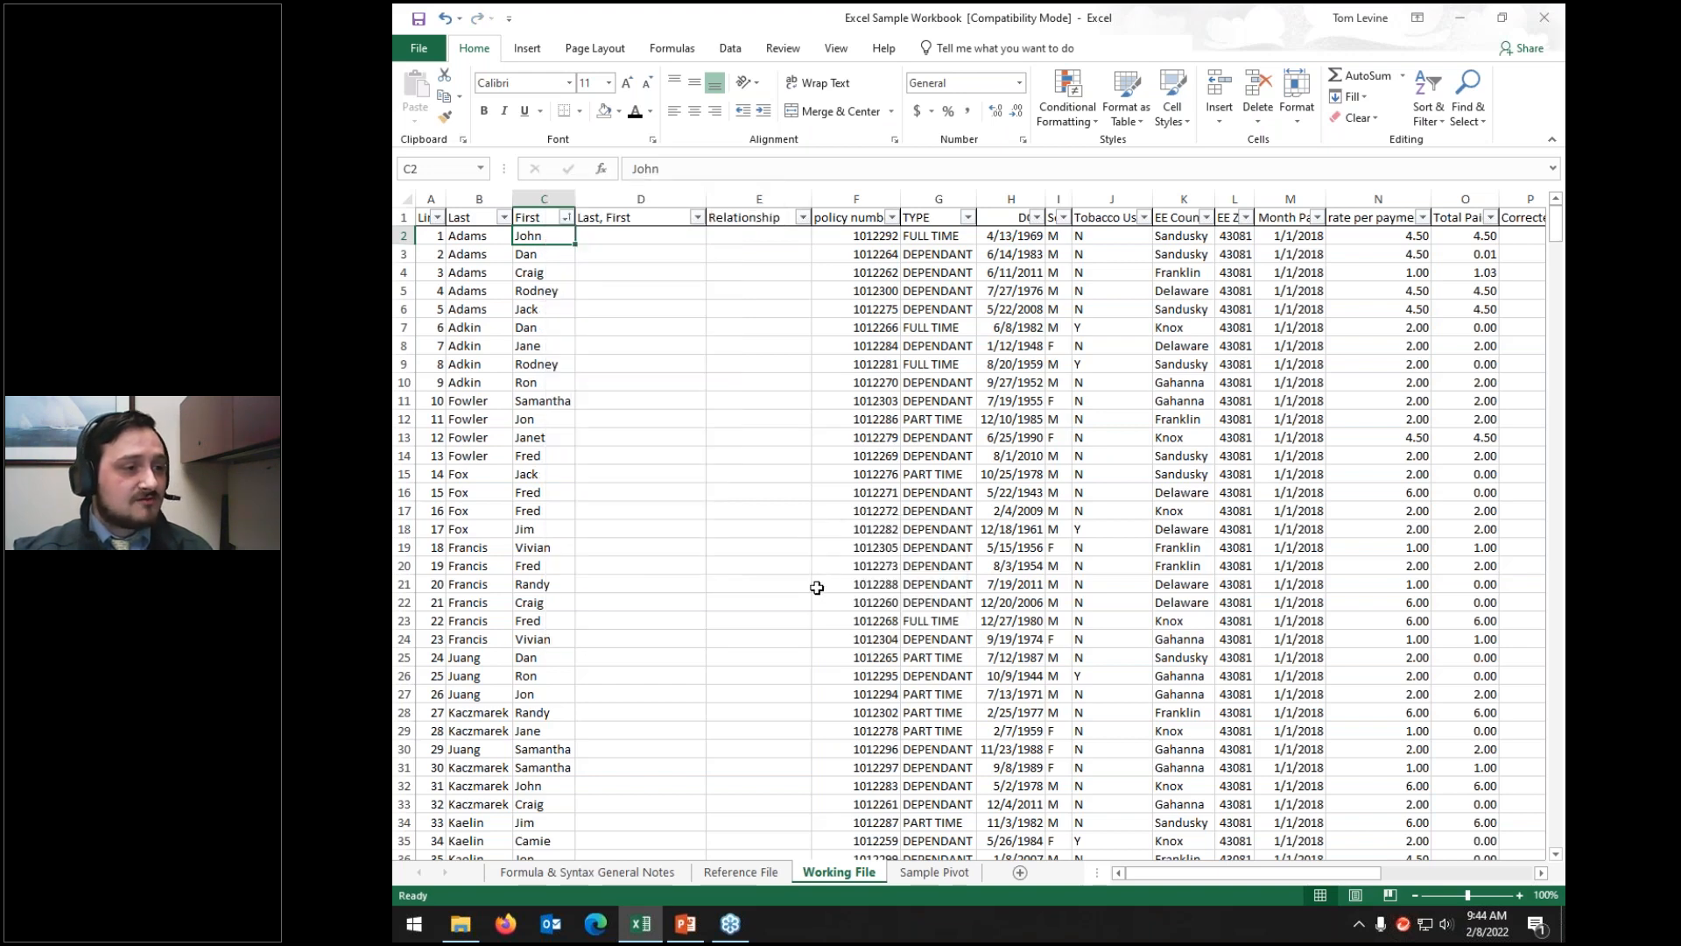
left_click(620, 112)
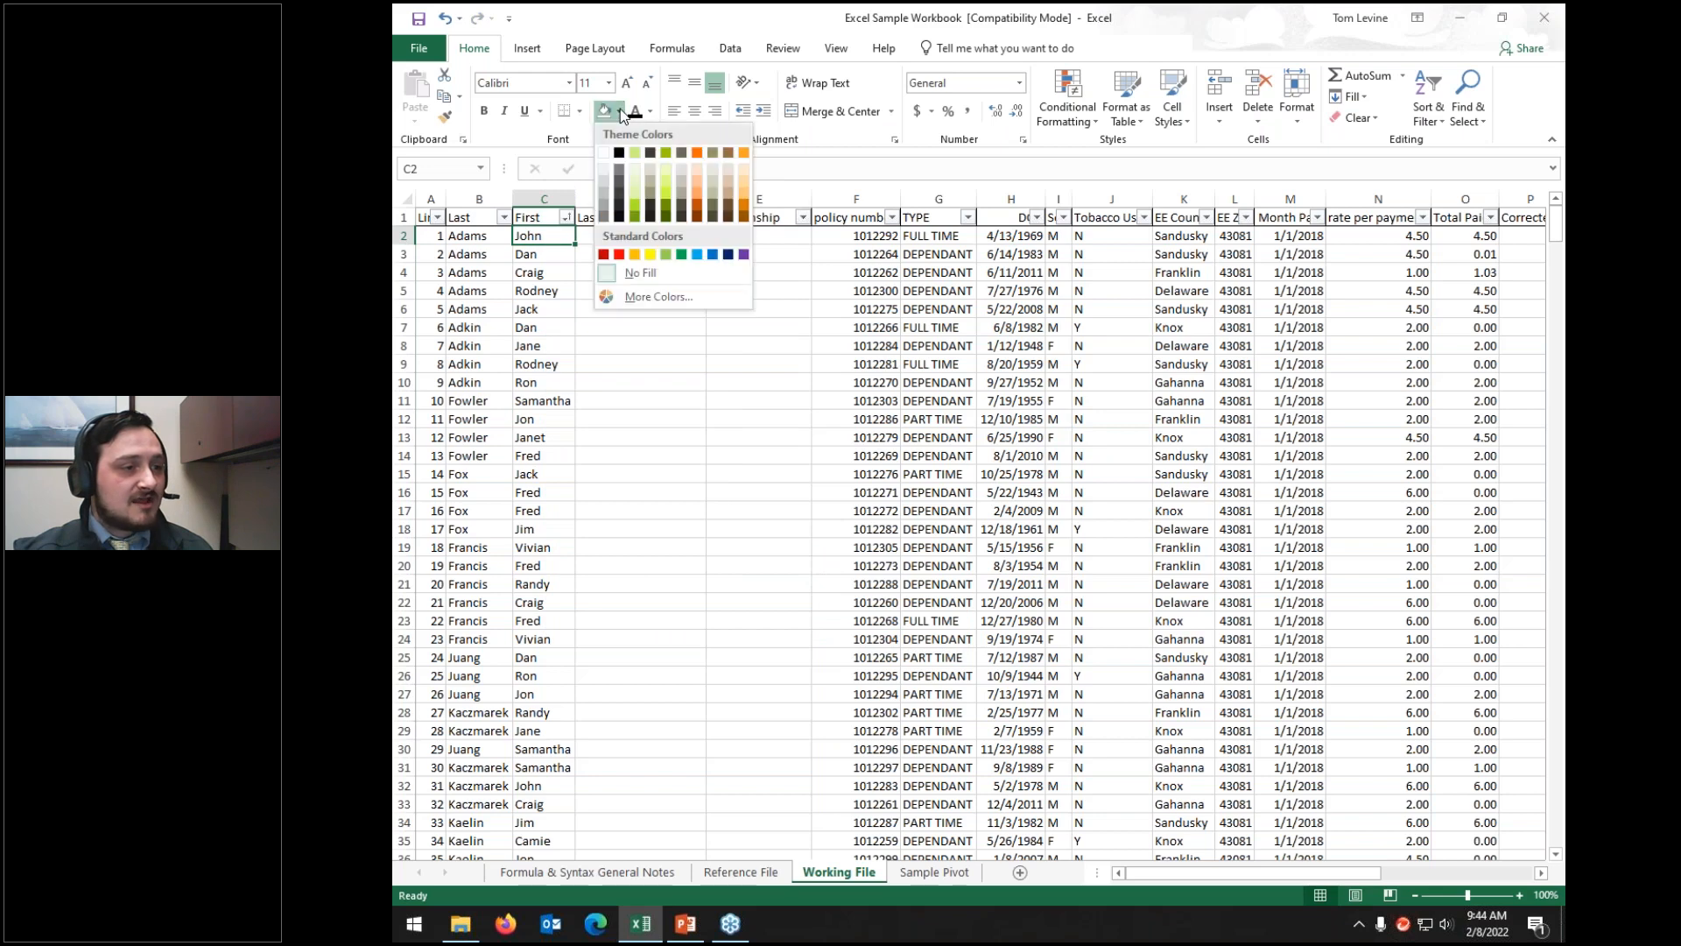
left_click(650, 254)
left_click(538, 455)
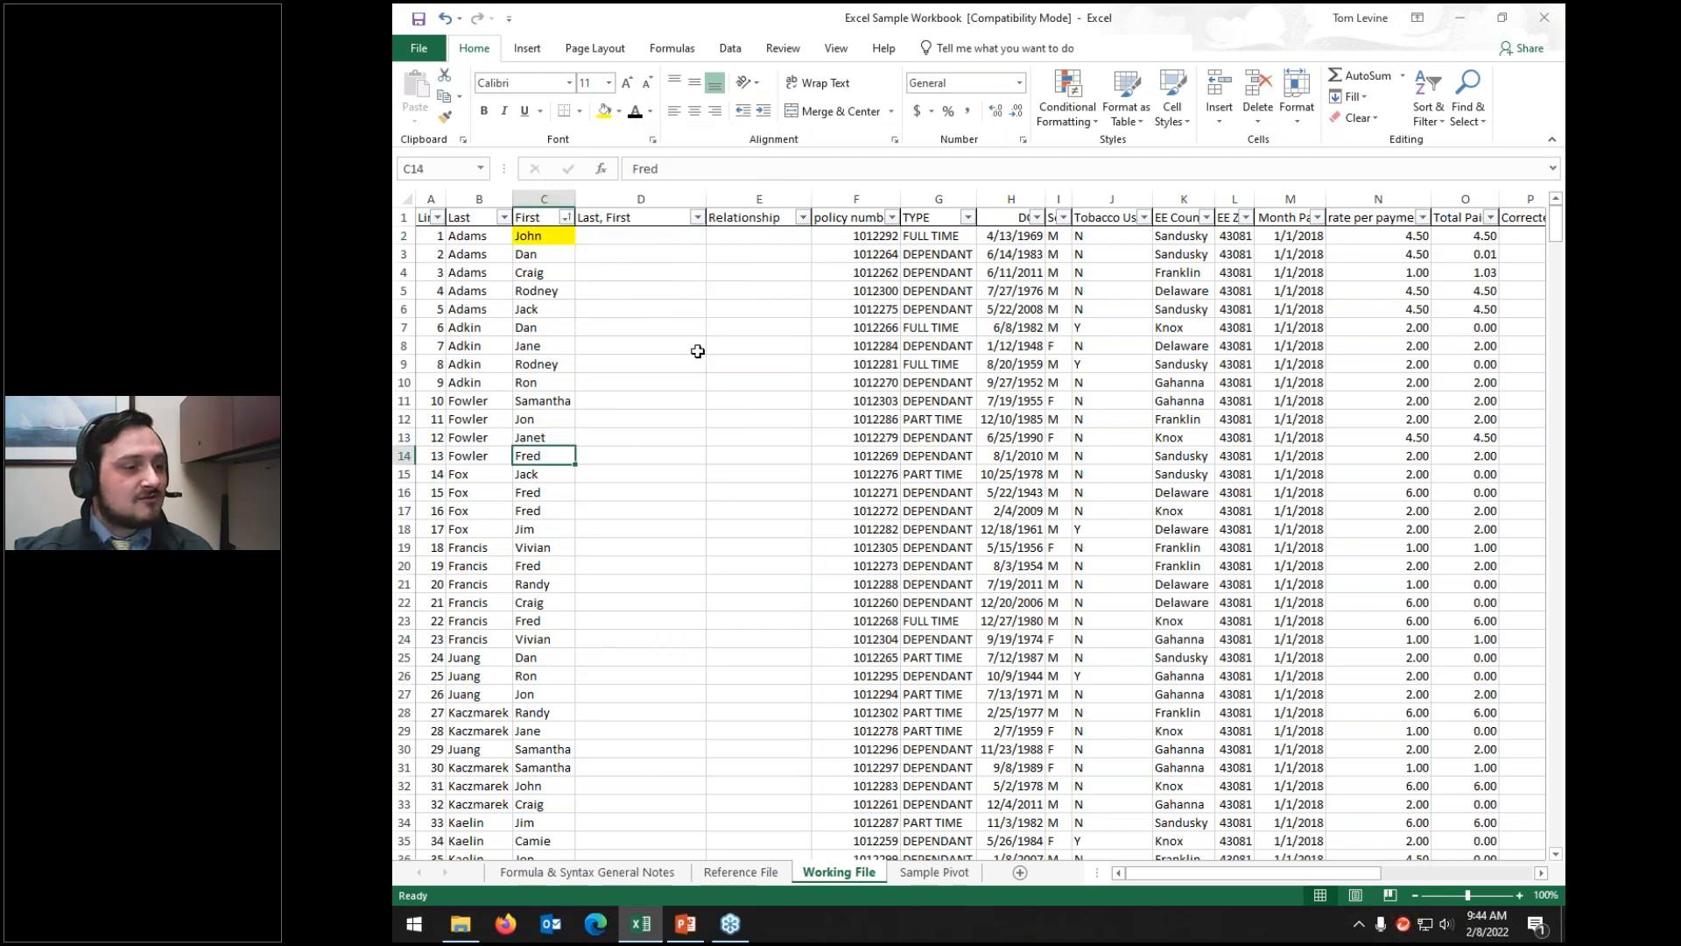
left_click(603, 111)
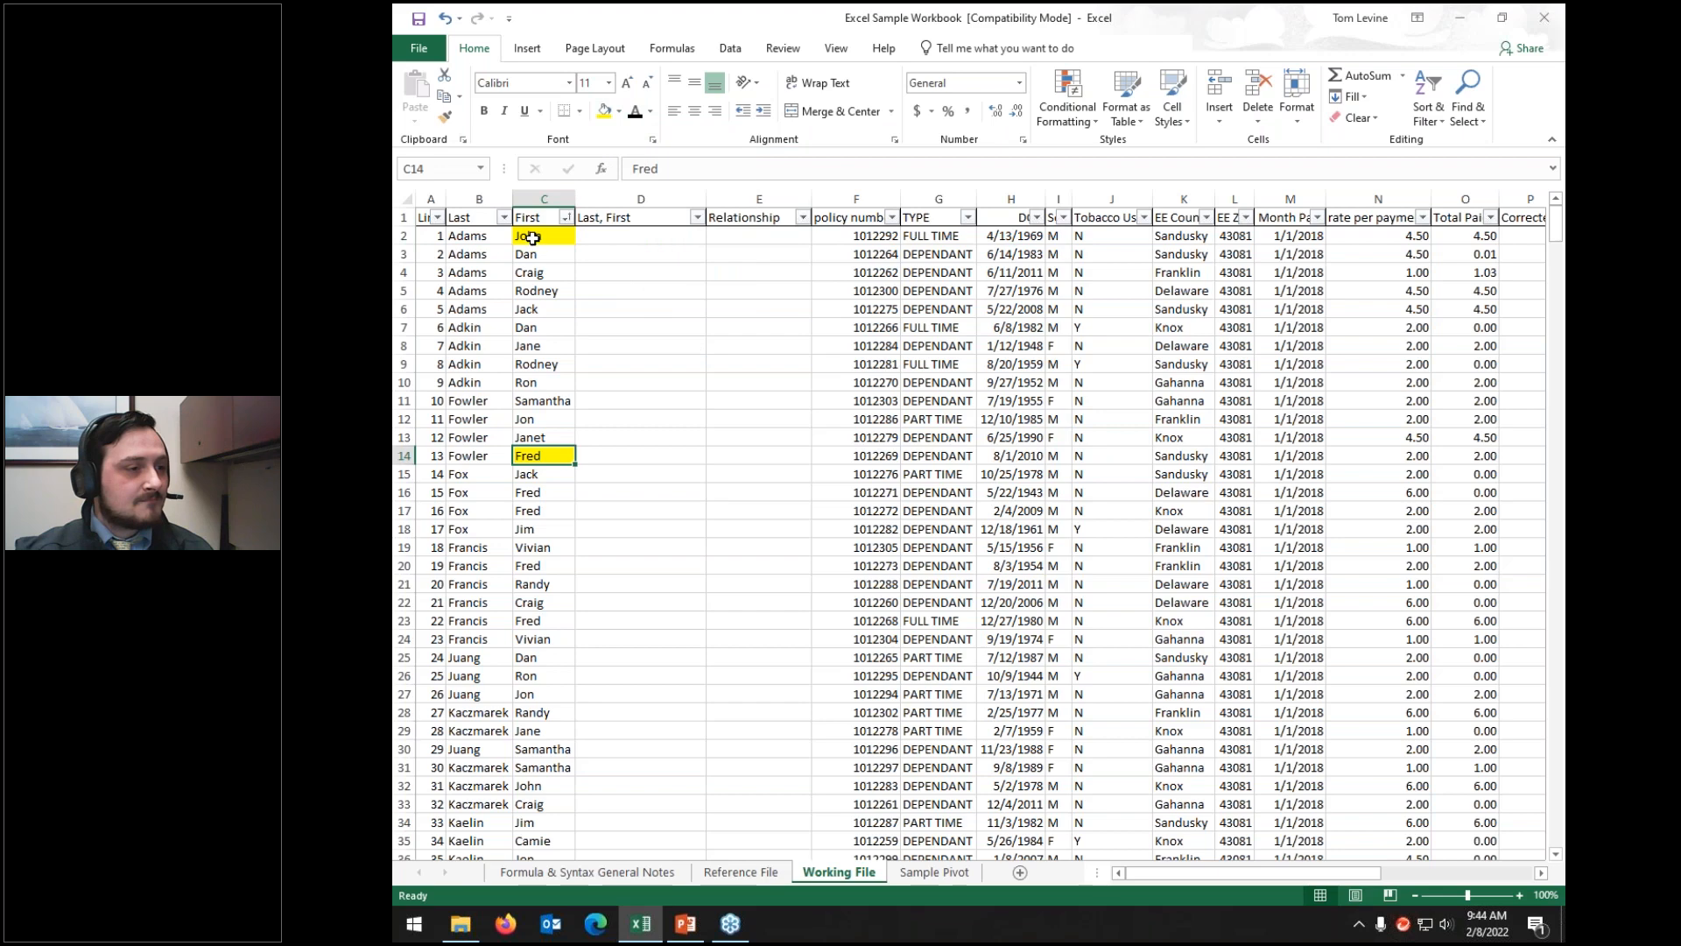
right_click(534, 235)
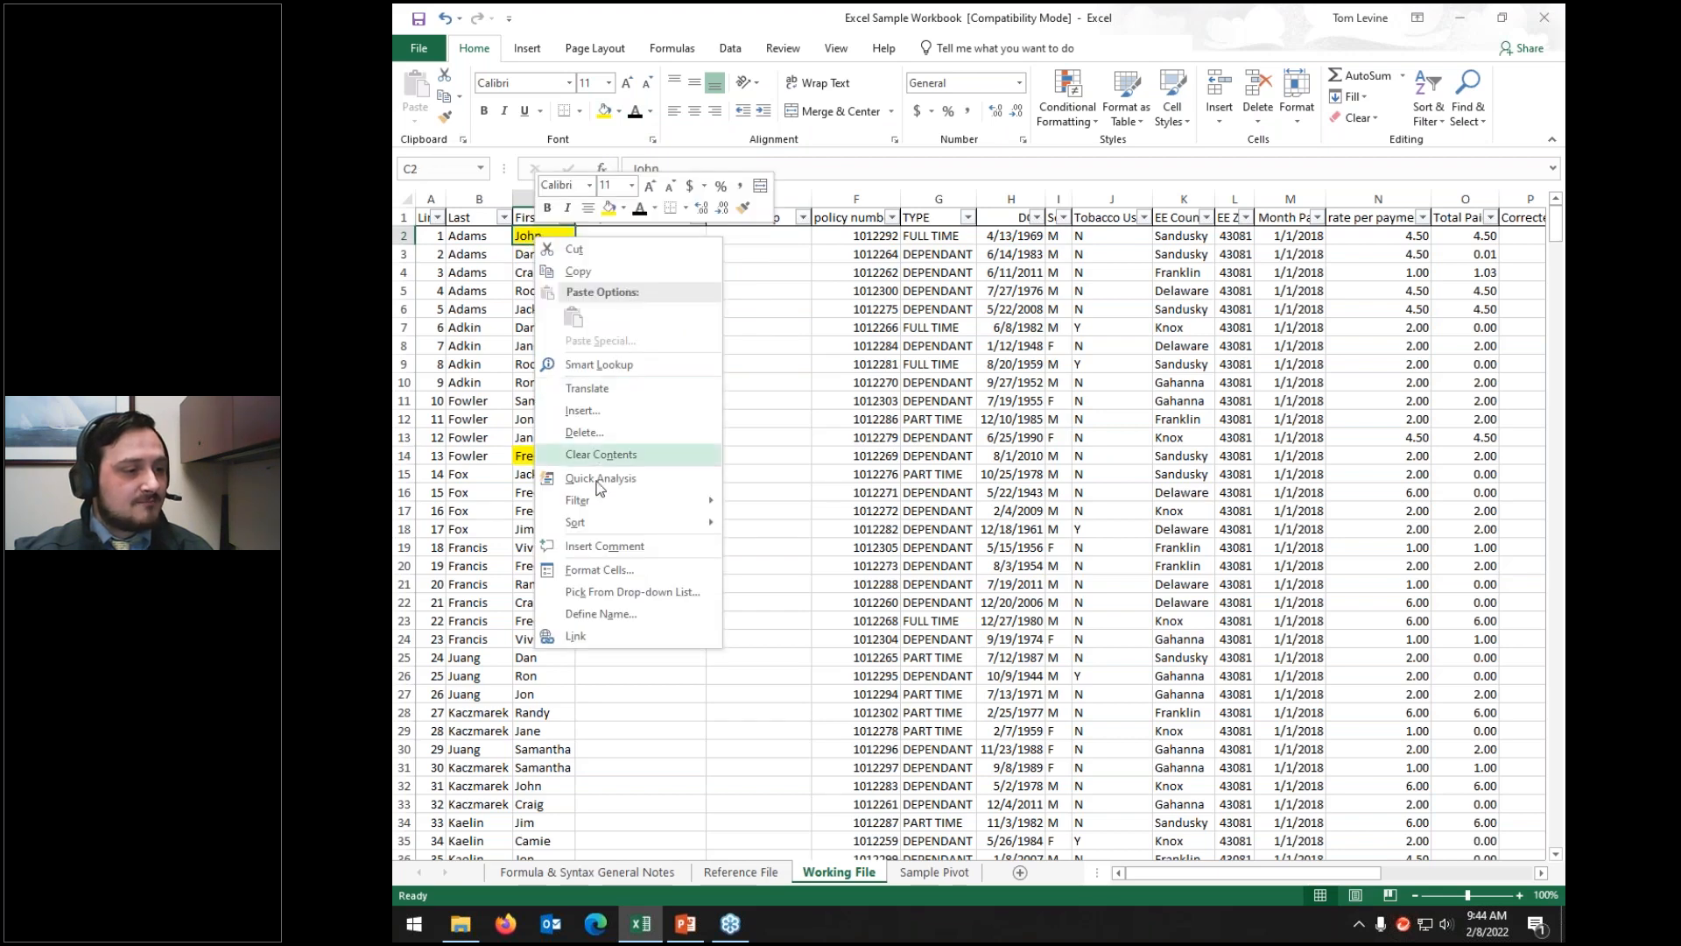
mouse_move(599, 524)
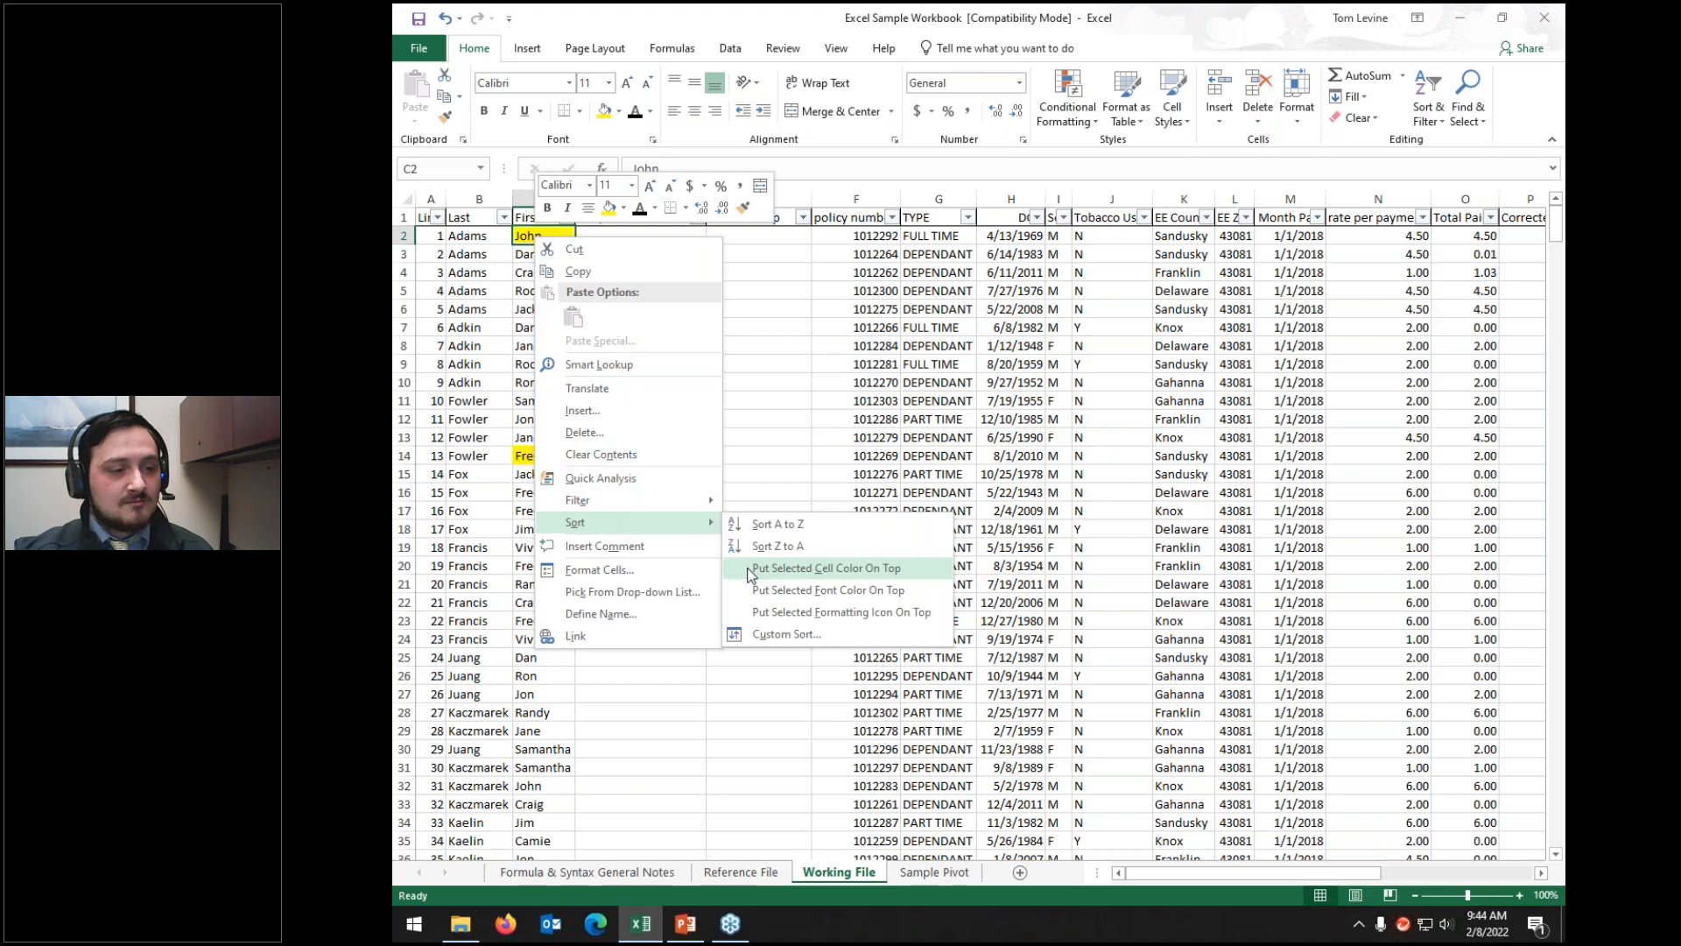
left_click(826, 568)
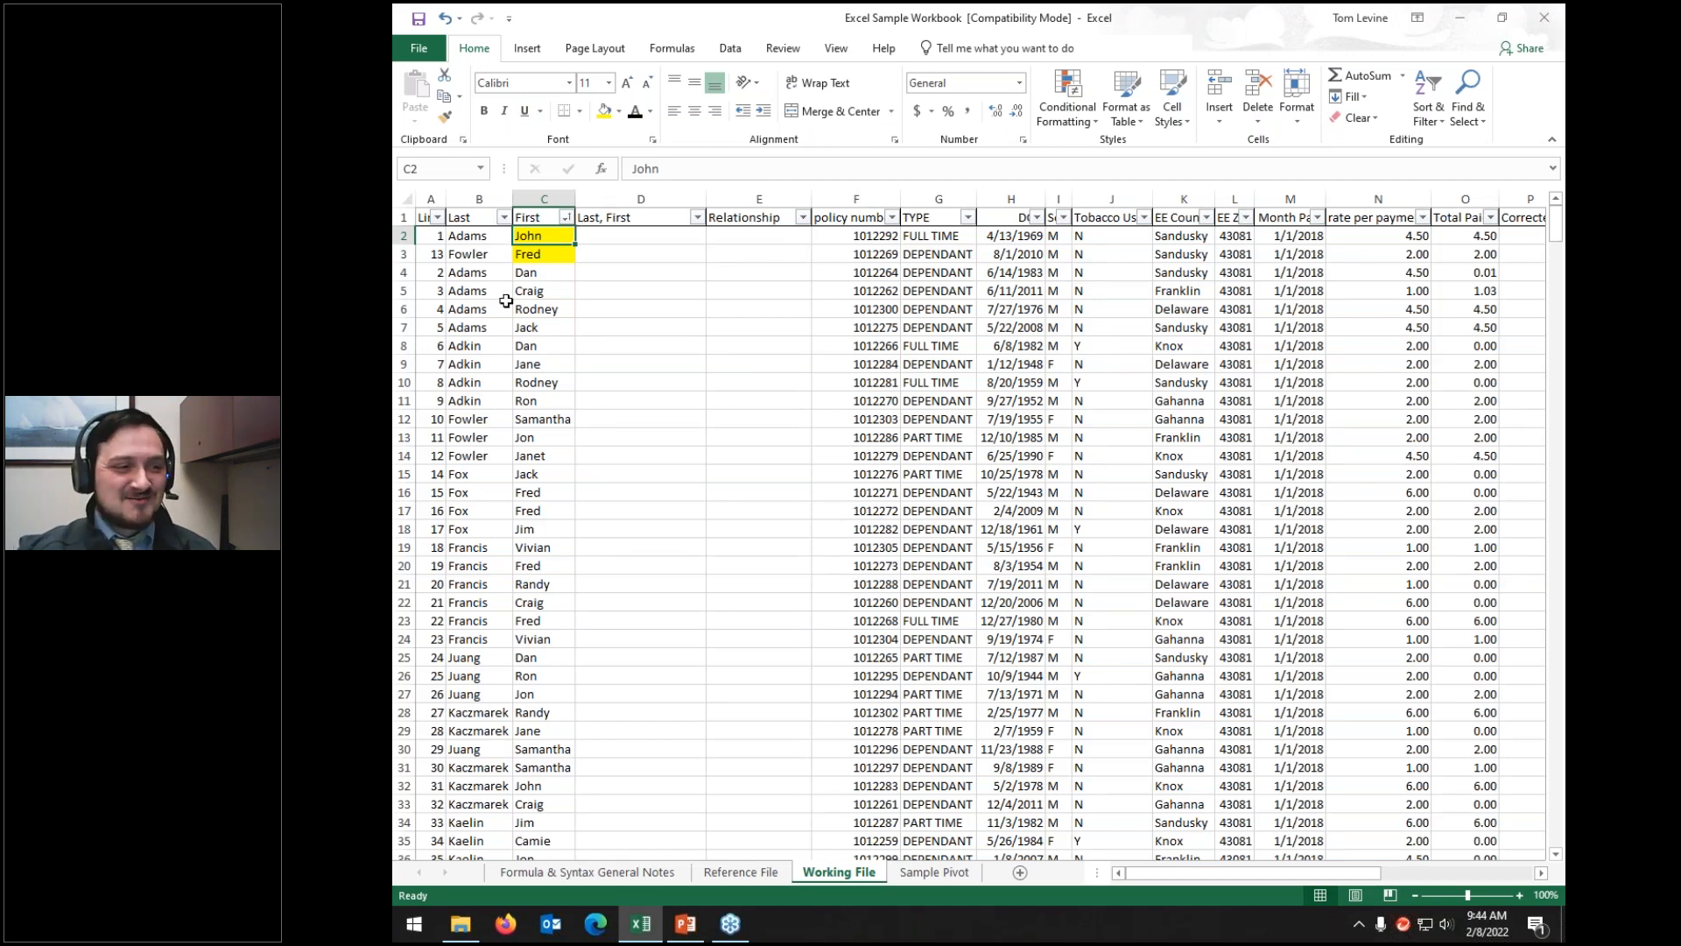
key("ctrl+z")
key("ctrl+z")
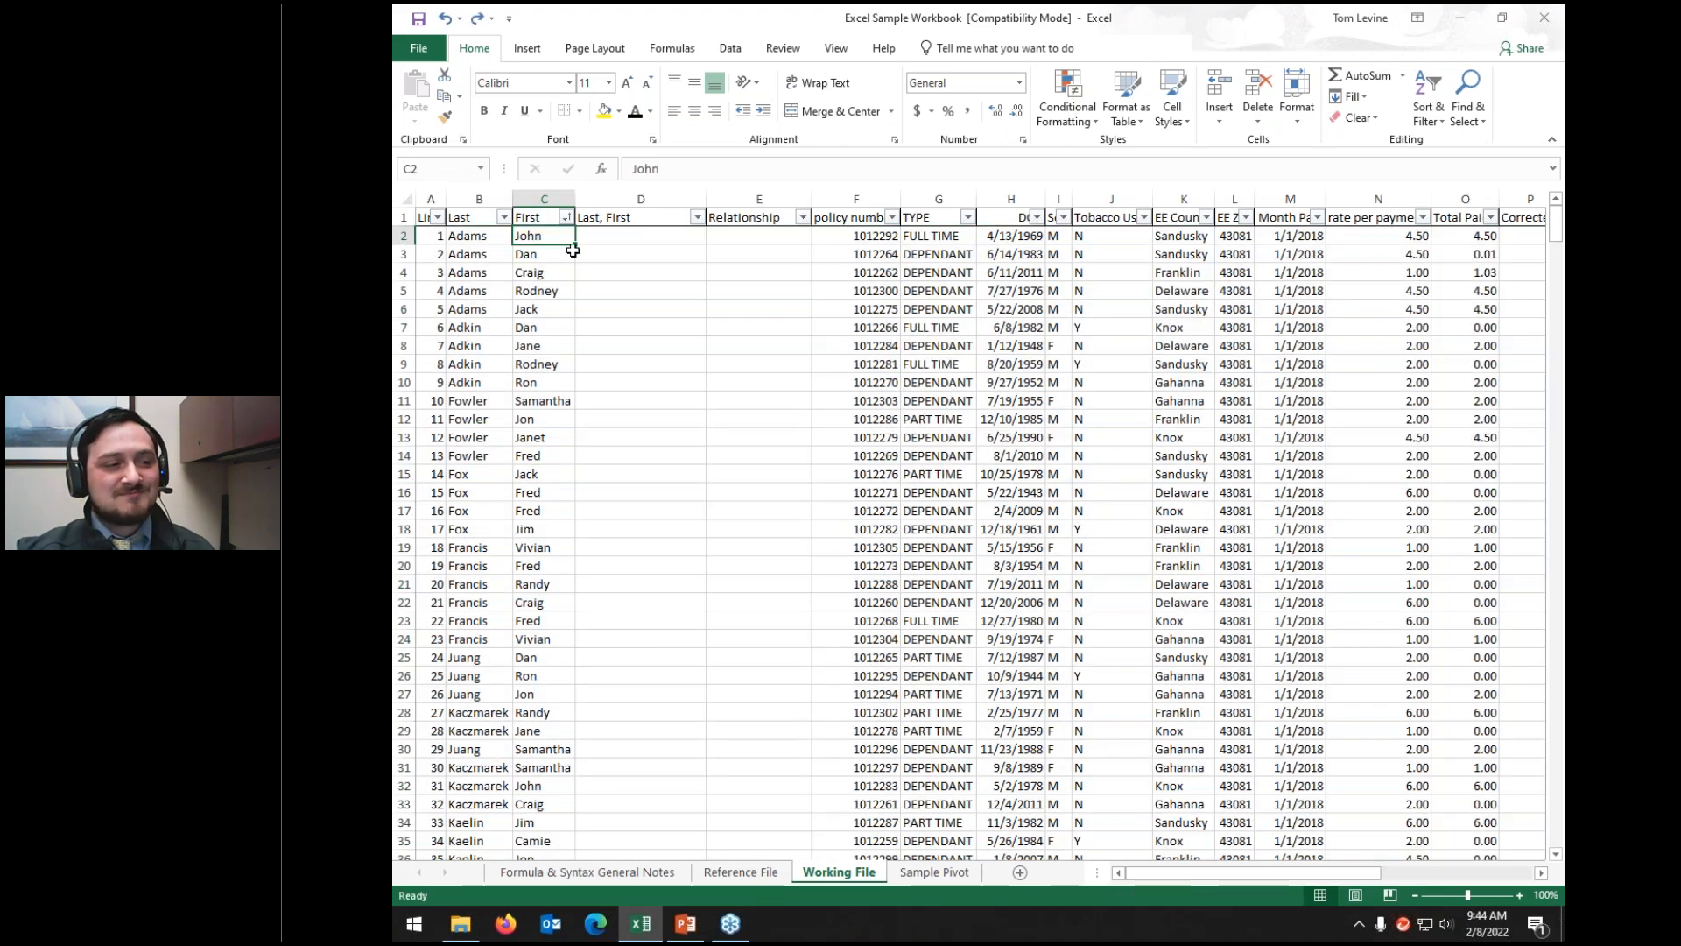
Step: Select the header row and turn off its filters
left_click(405, 217)
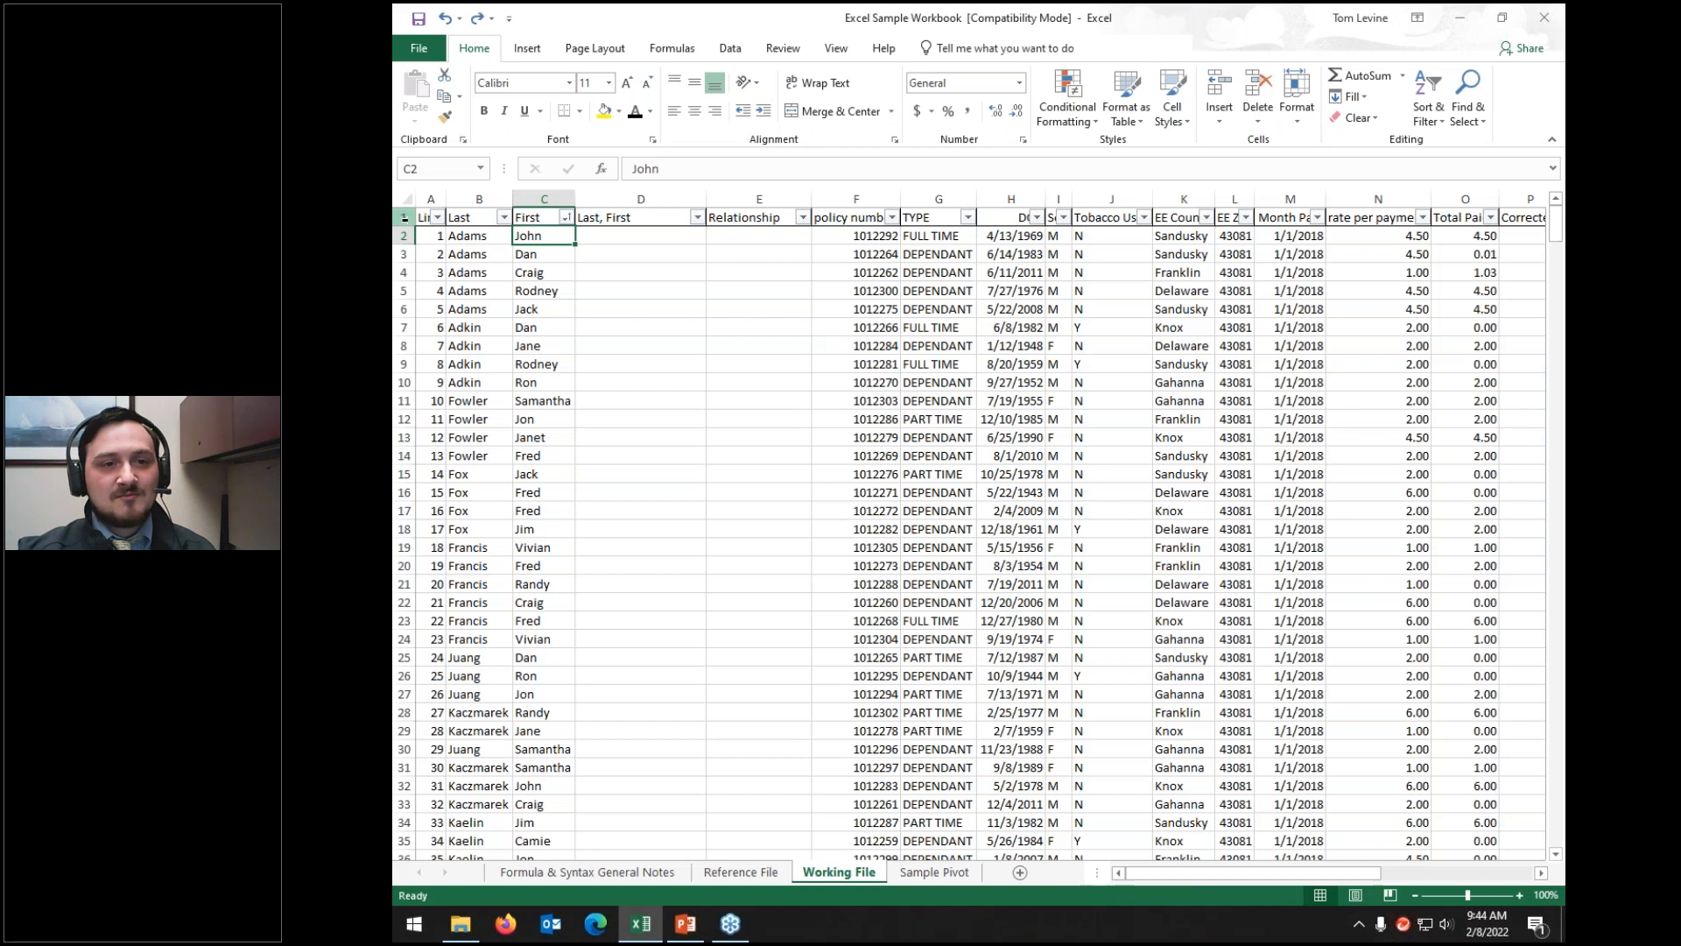
left_click(1428, 113)
left_click(1453, 217)
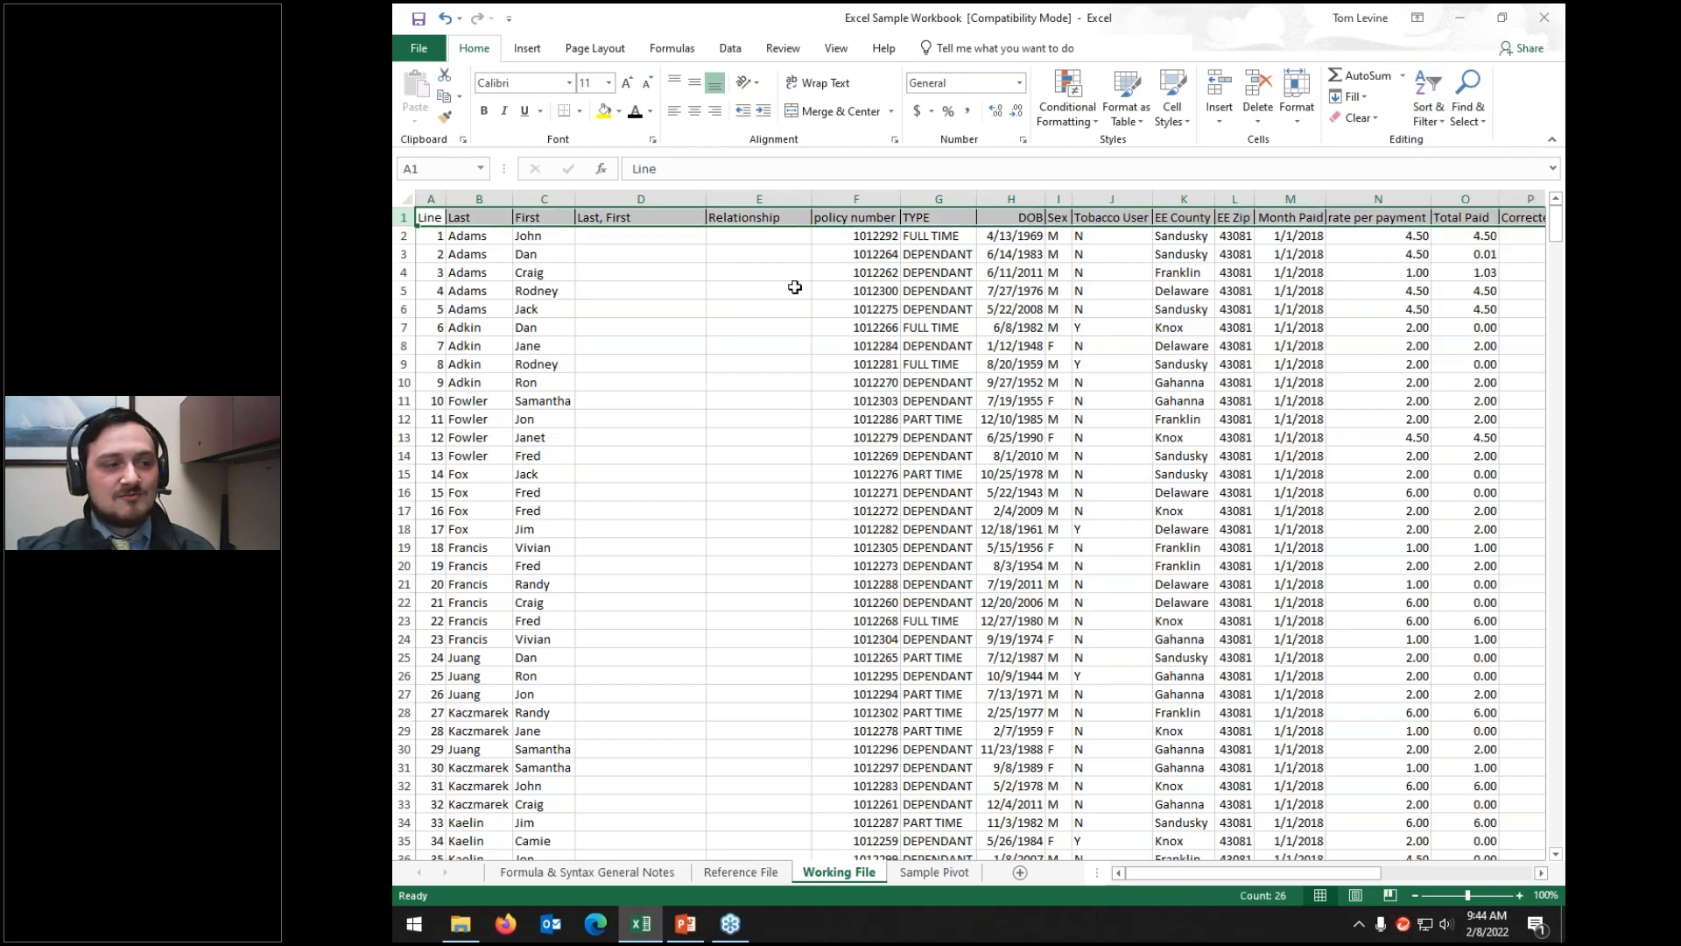
left_click(794, 287)
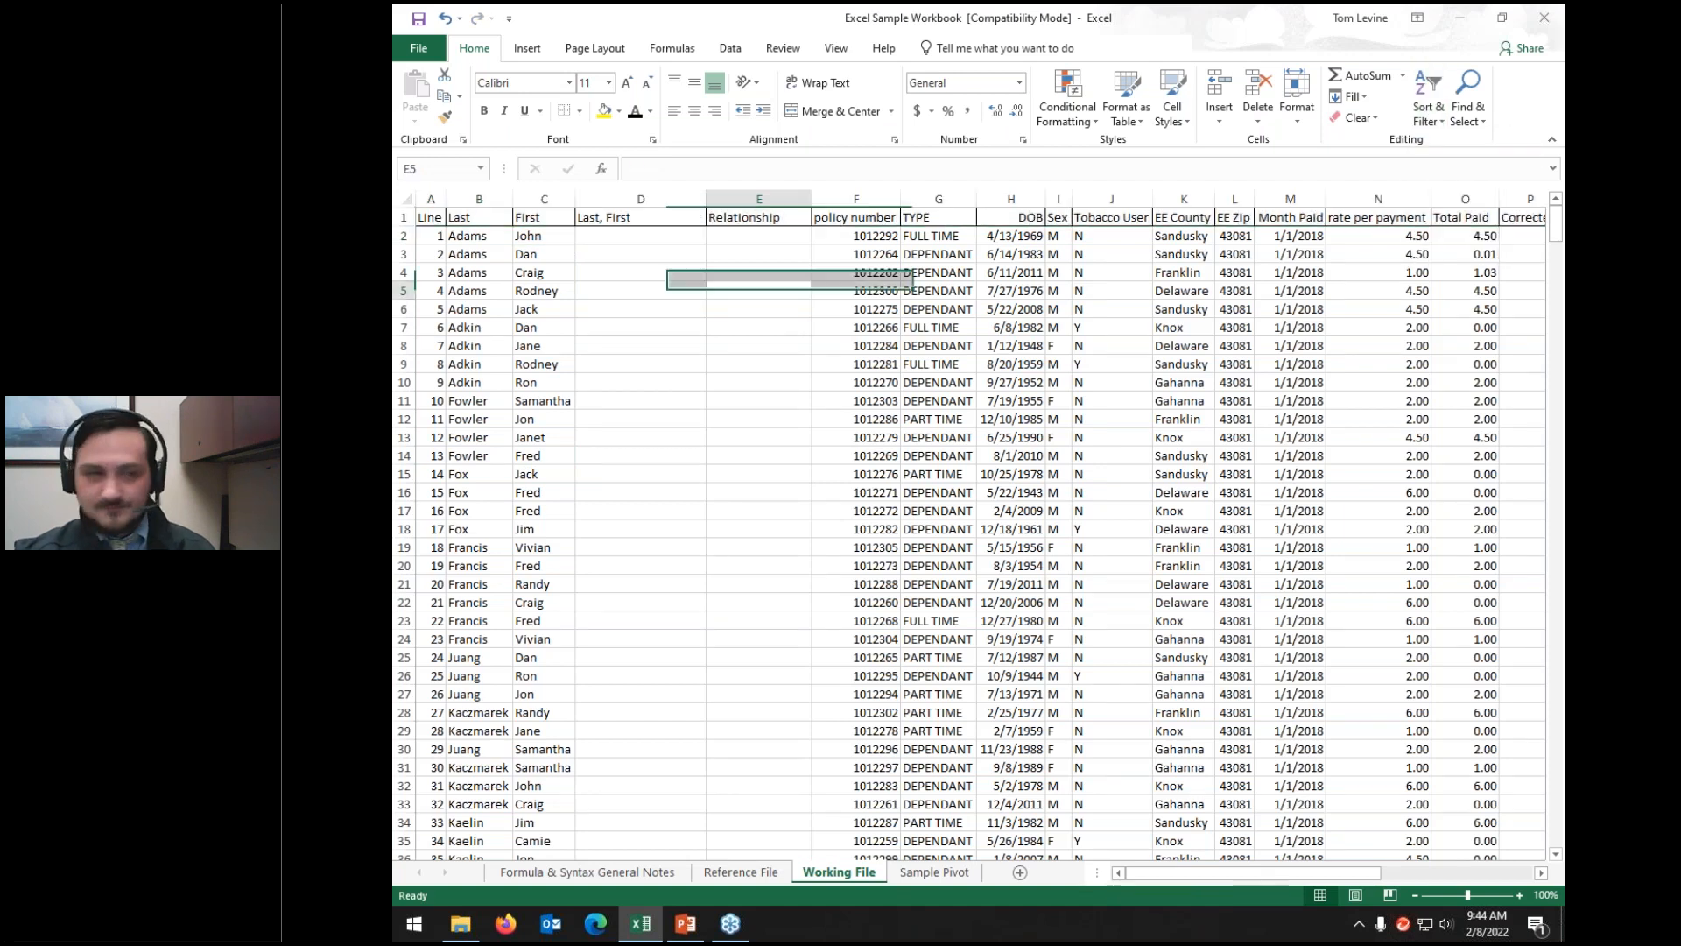
Step: Add the comment 'This is a sample comment' to cell C2
right_click(545, 234)
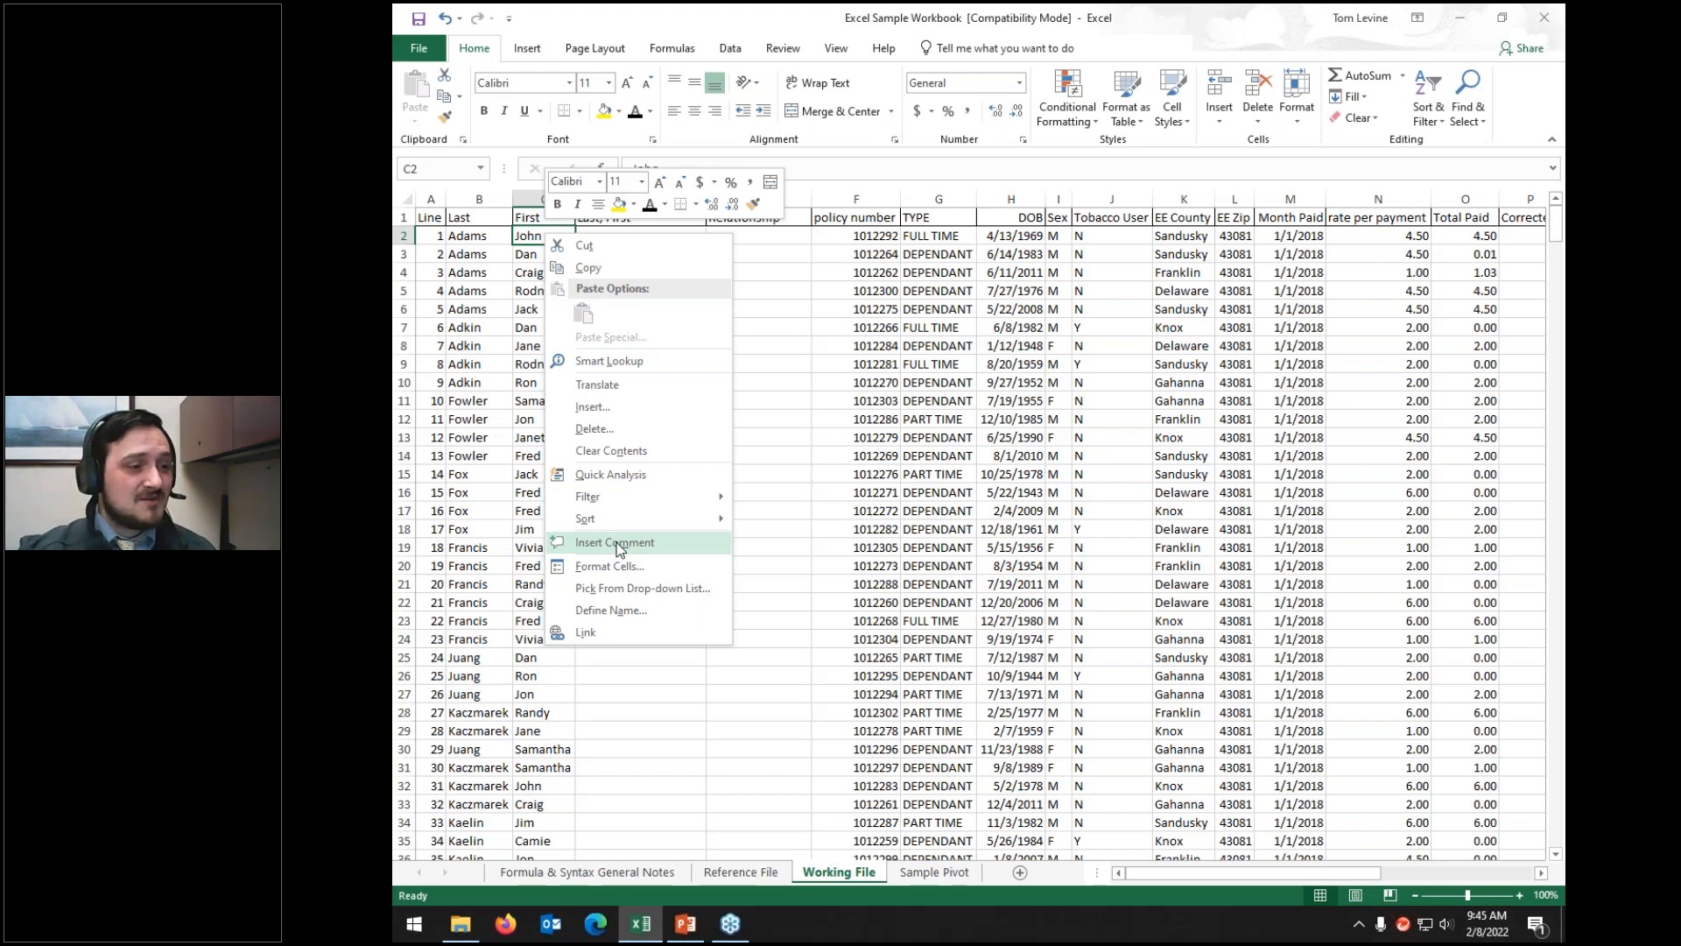
left_click(619, 549)
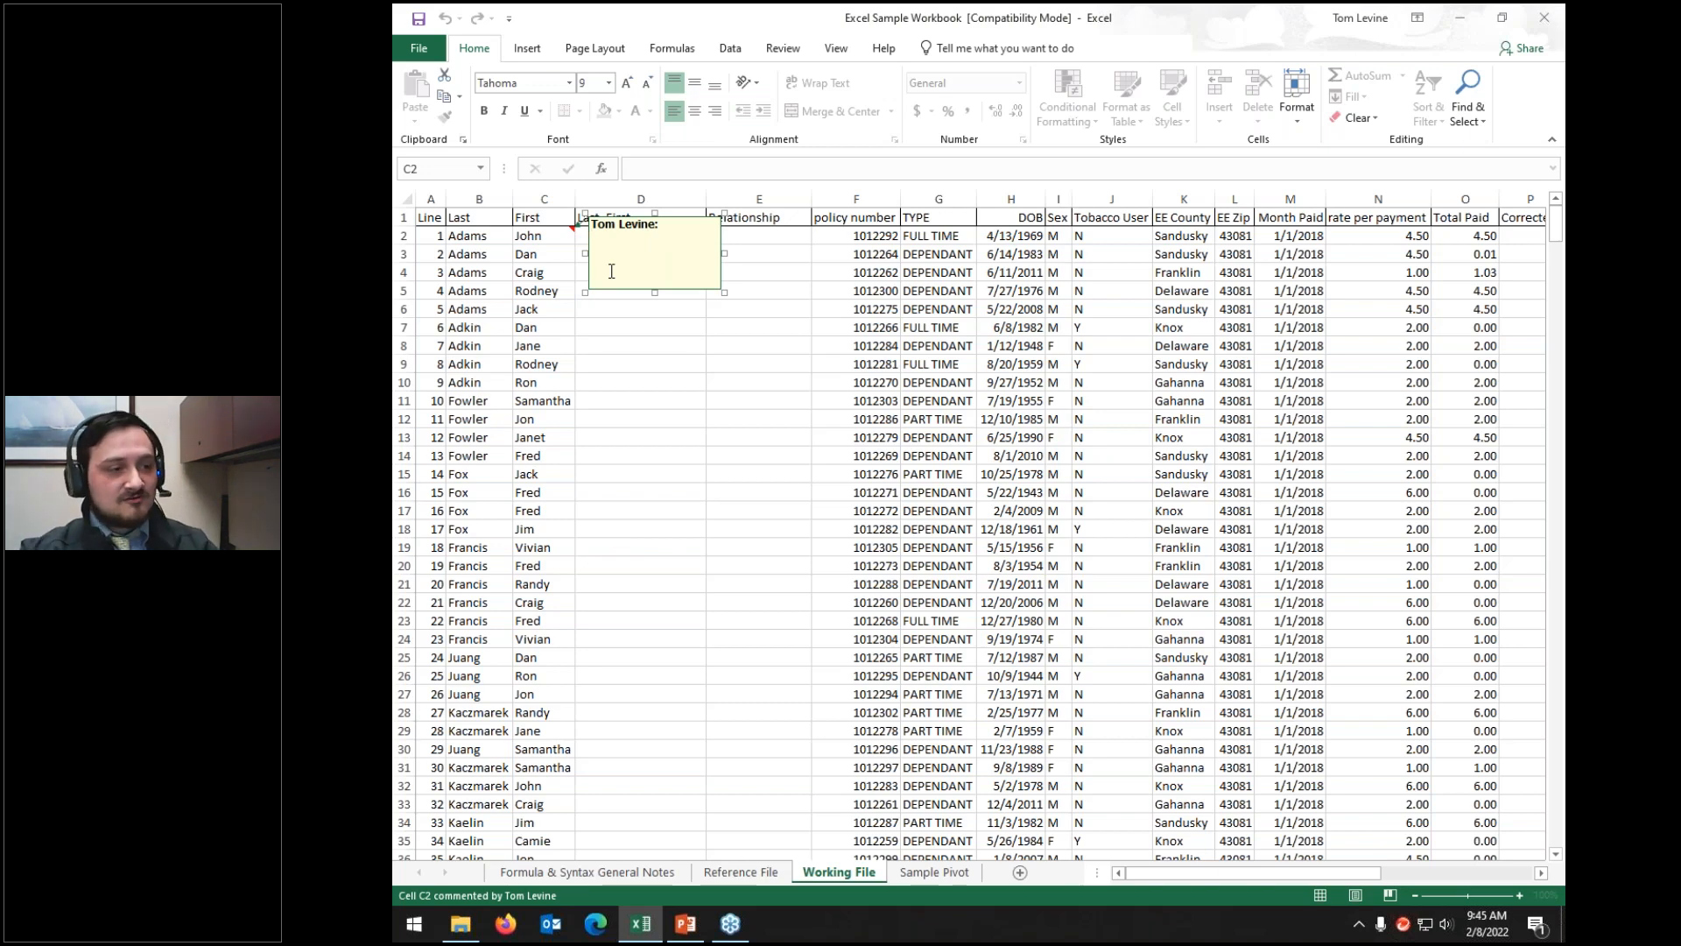
type("This is a ")
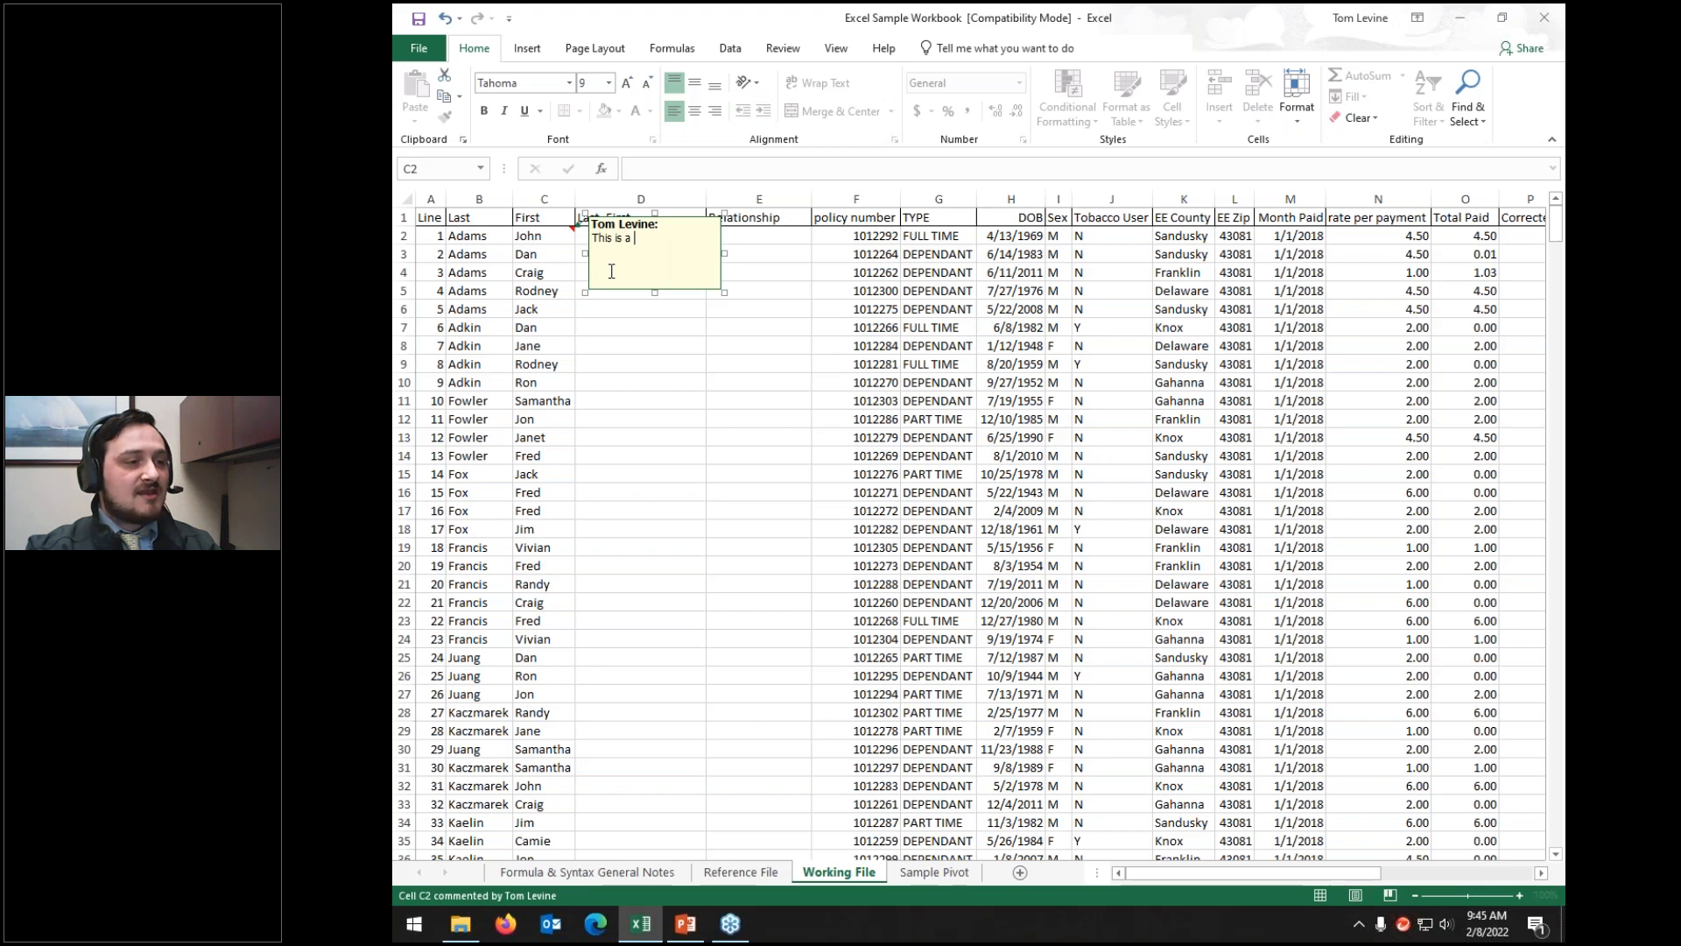
type("sample comment")
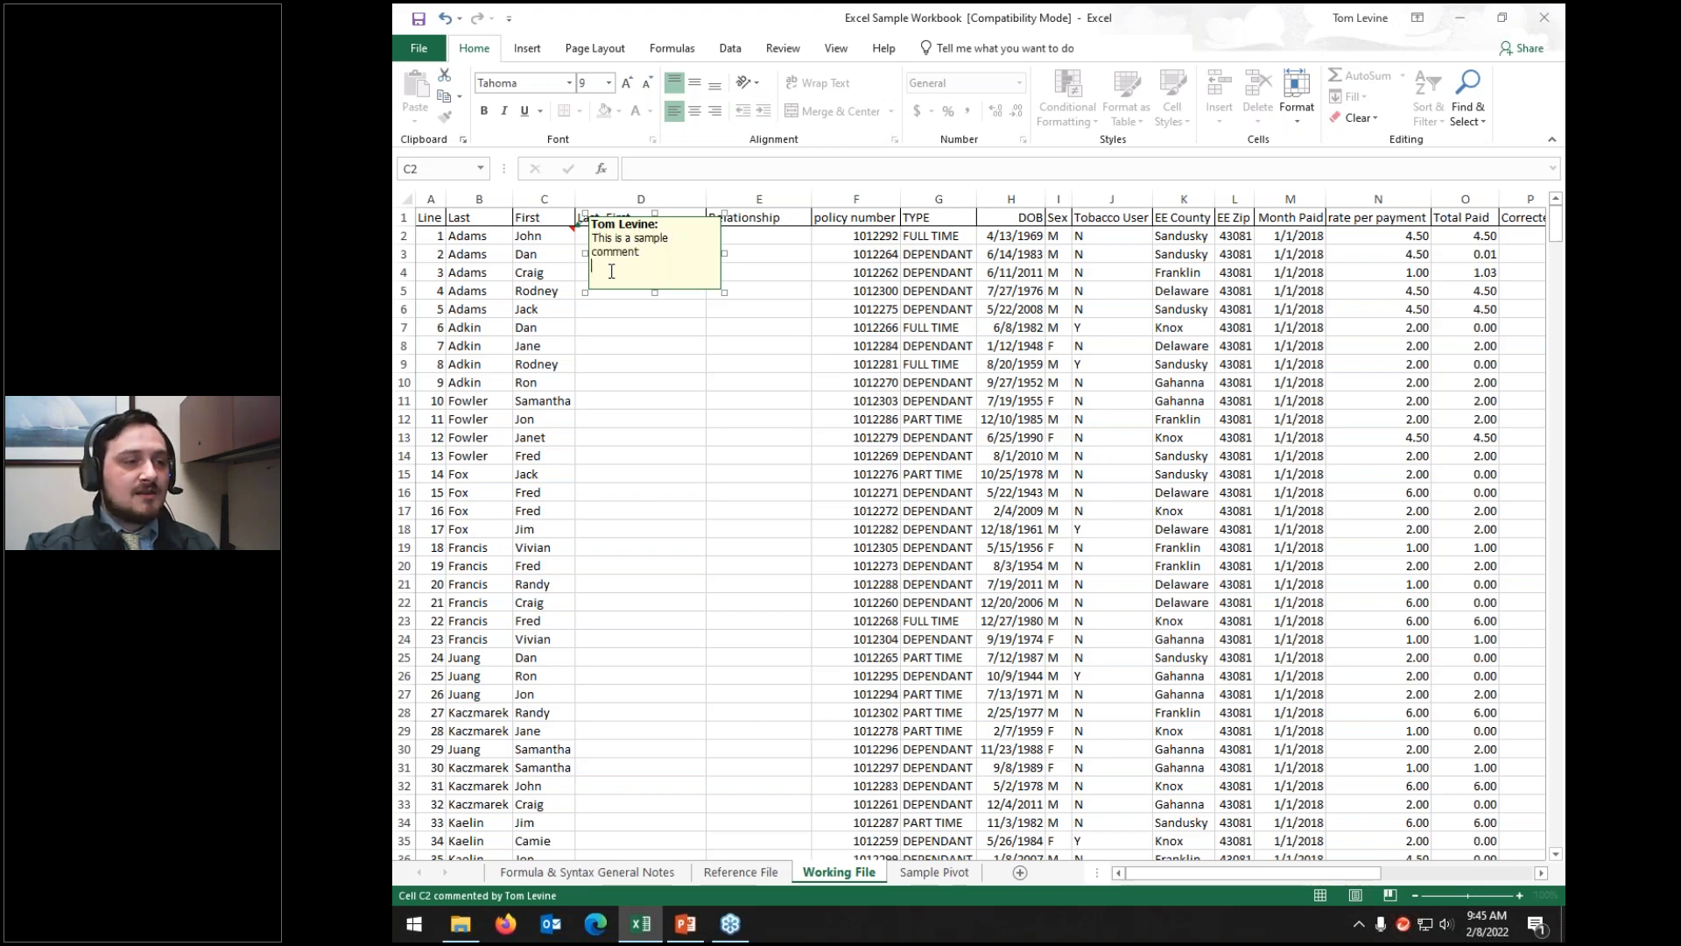
key("Return")
key("Return")
key("Return")
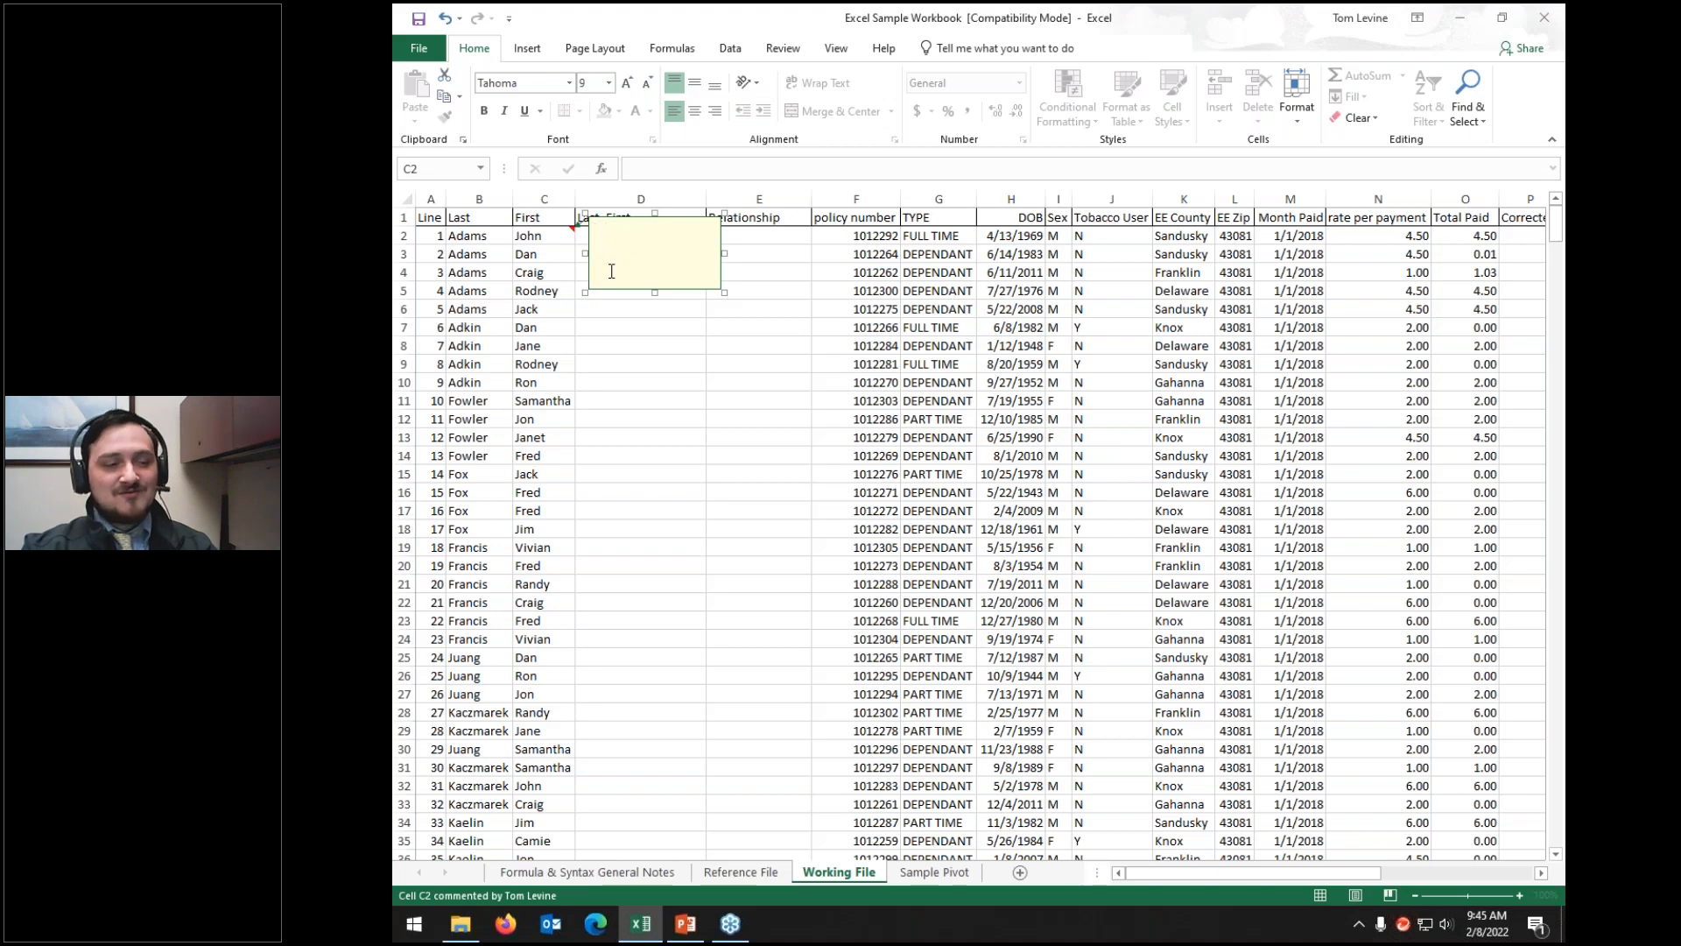
key("BackSpace")
key("BackSpace")
key("BackSpace")
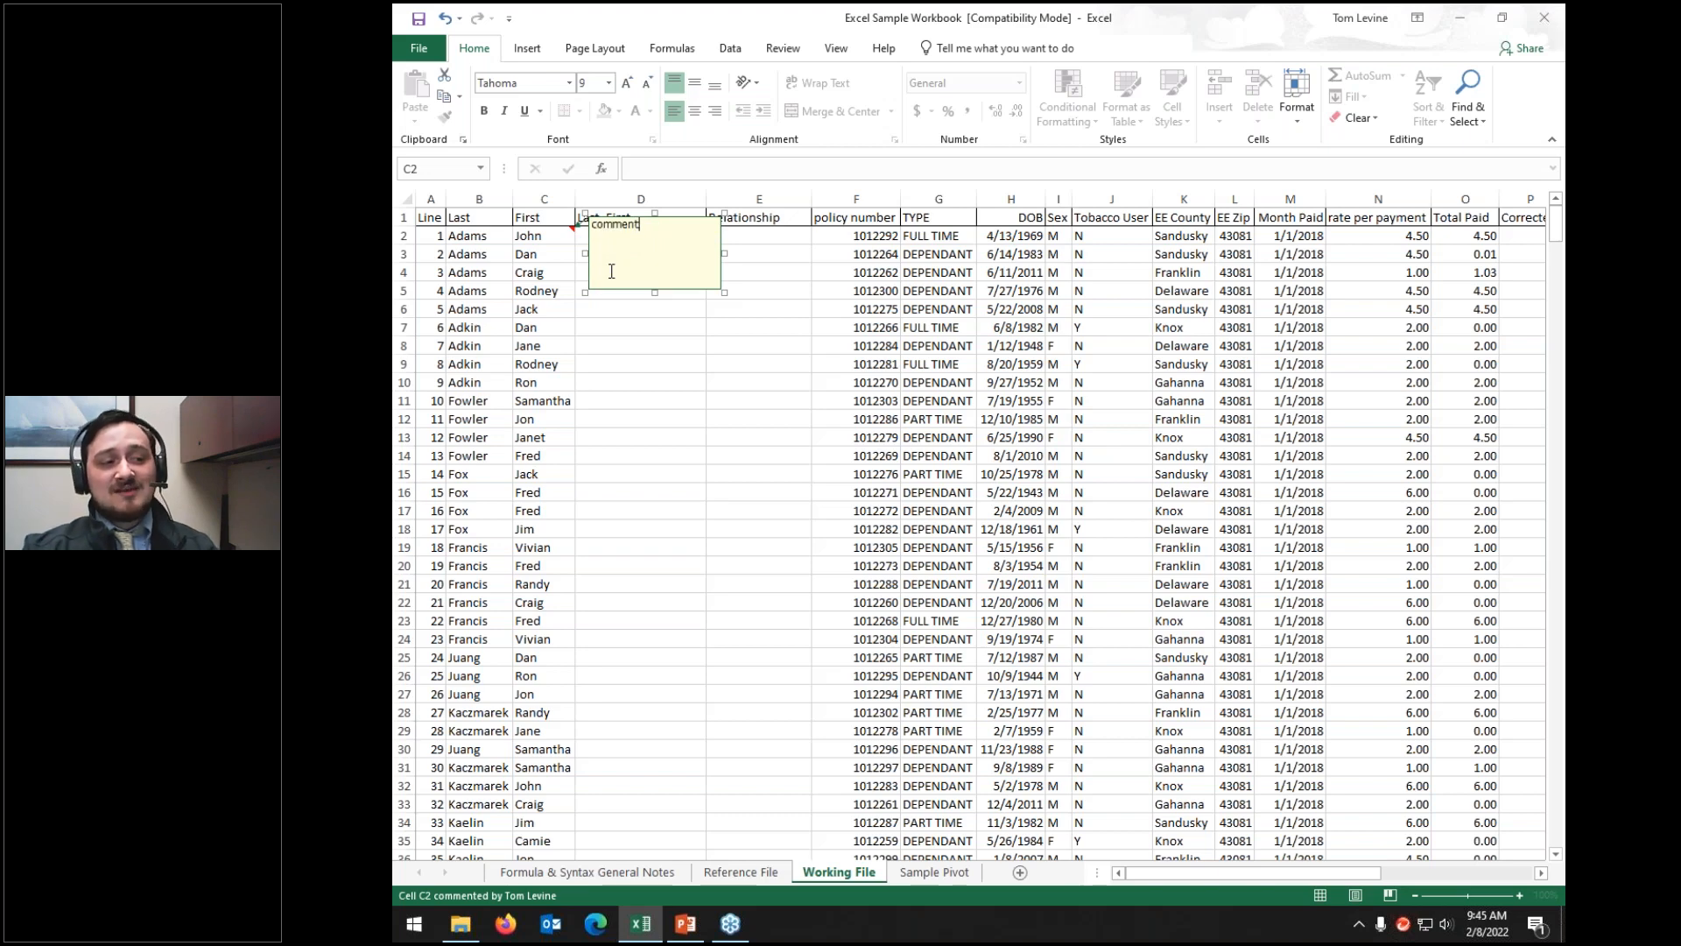
left_click(530, 333)
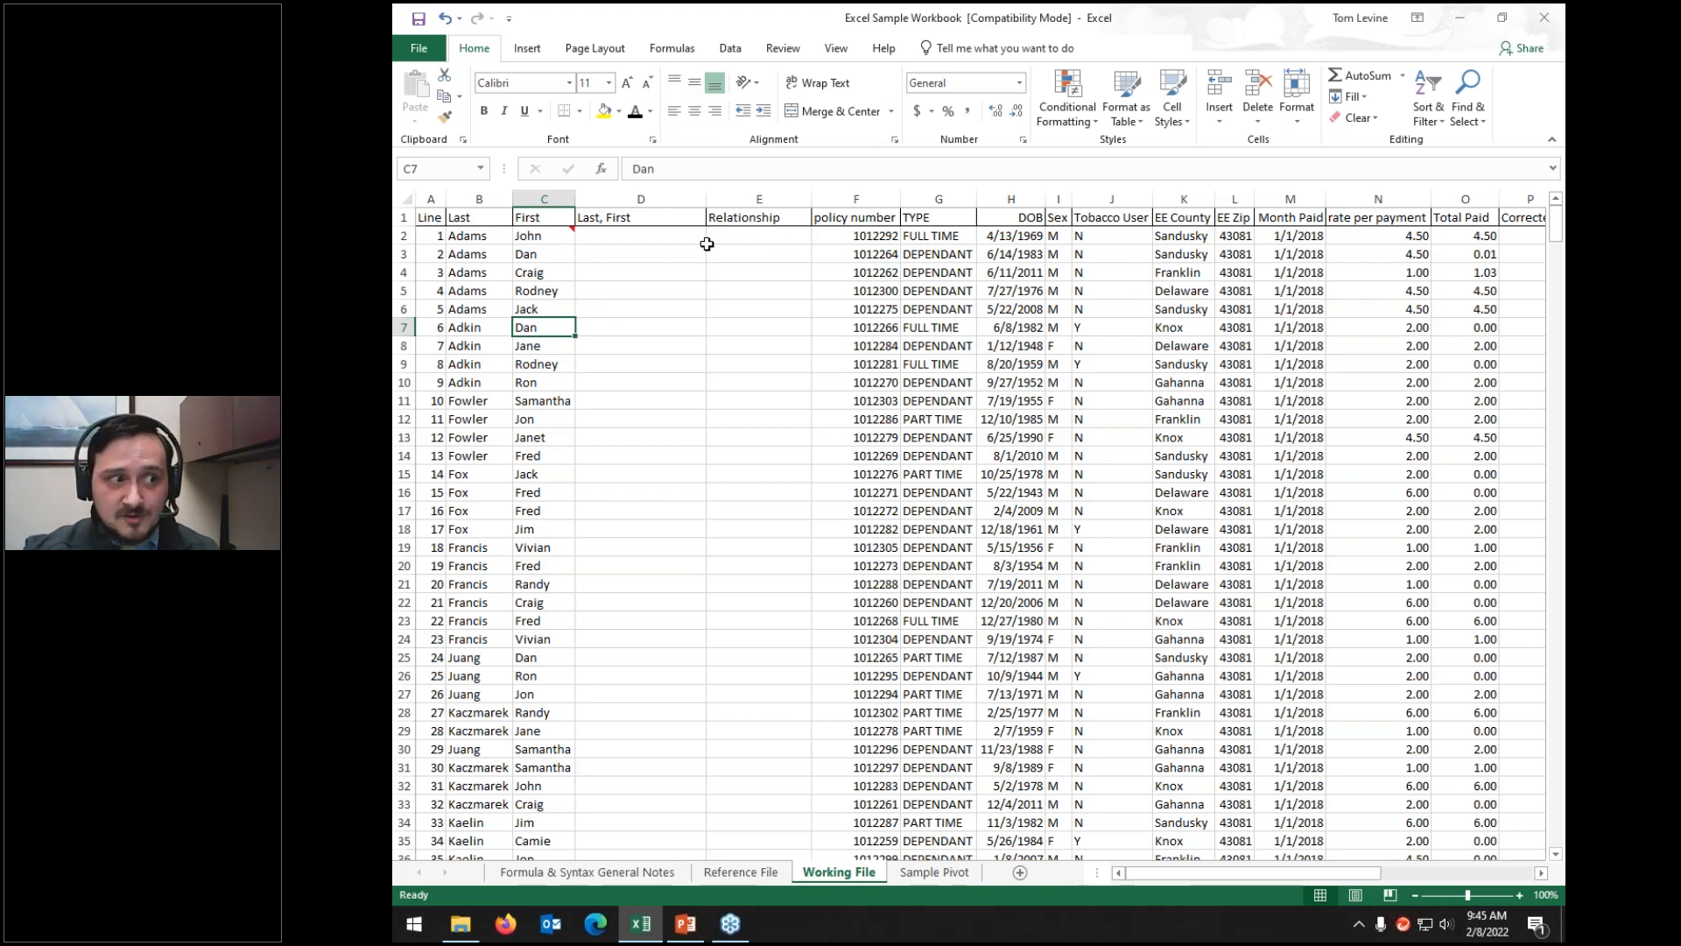
mouse_move(569, 237)
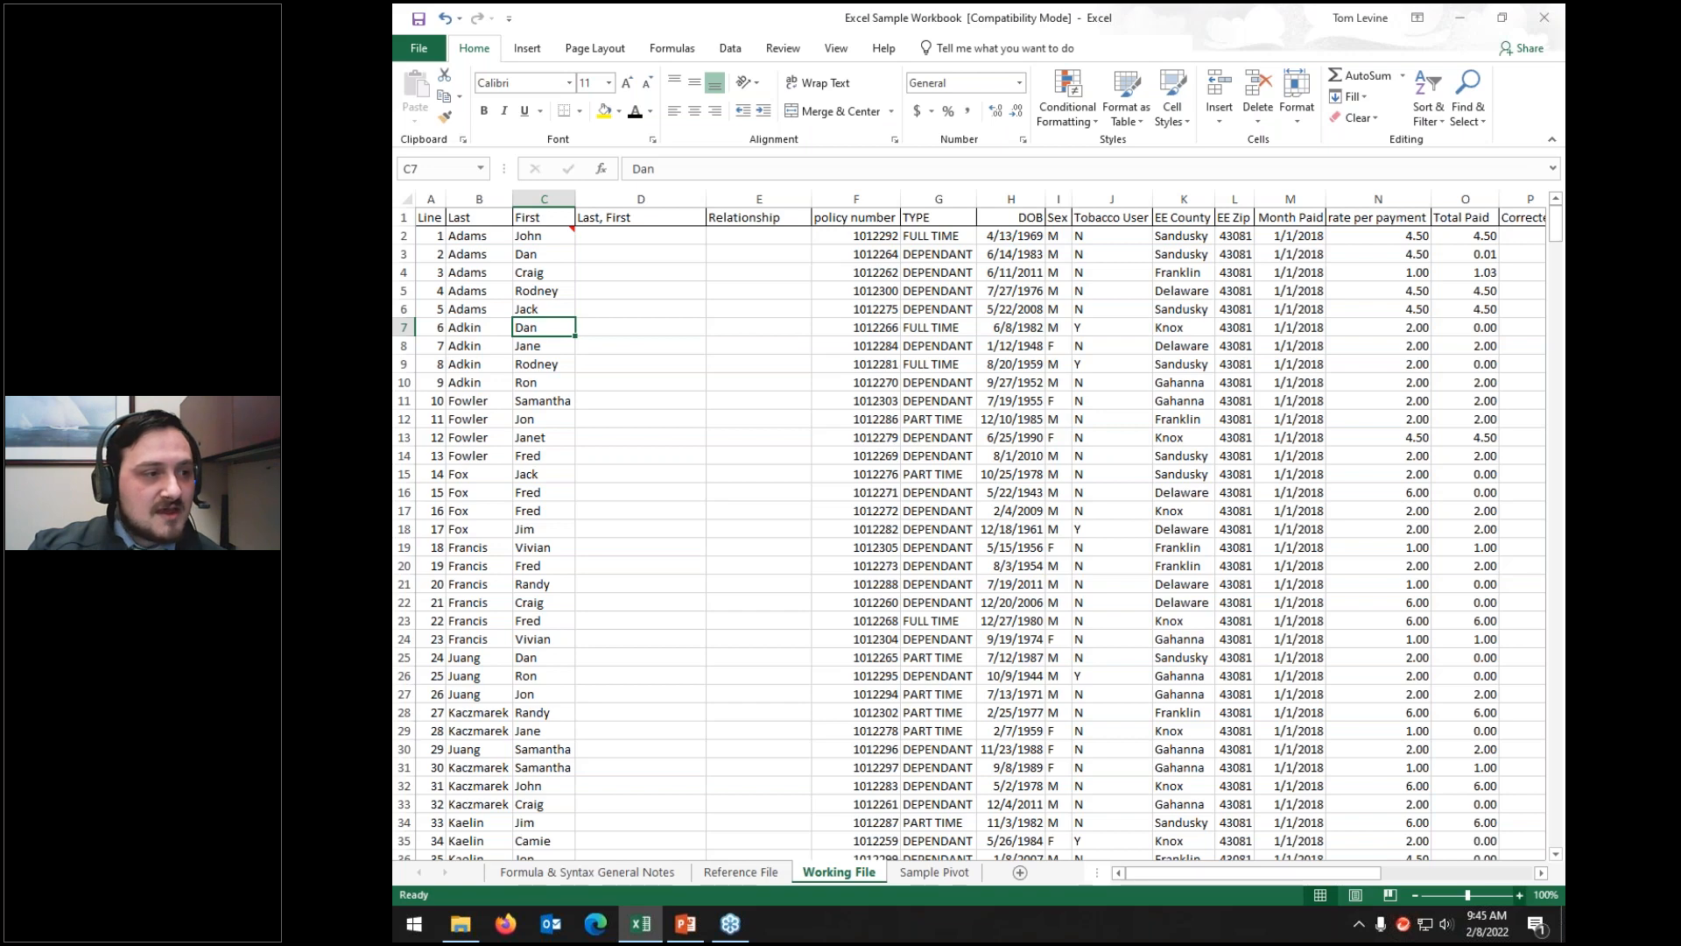
left_click(1519, 895)
left_click(1520, 895)
left_click(1519, 894)
left_click(1519, 895)
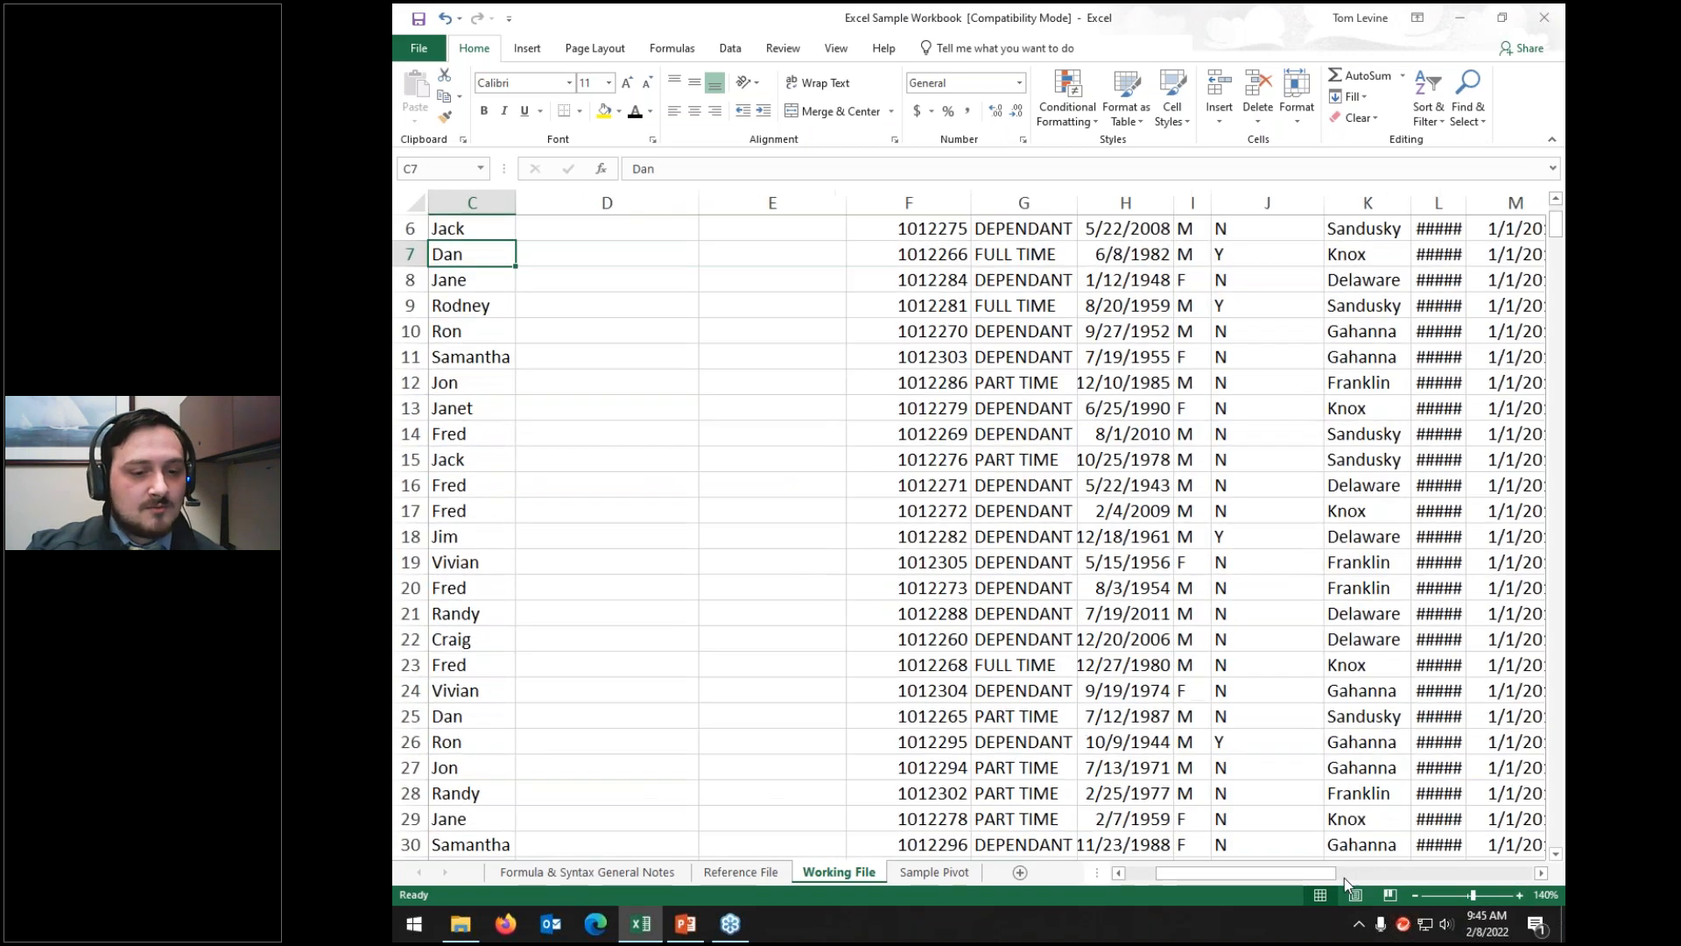
left_click_drag(1325, 874, 1278, 874)
scroll(904, 575, "up", 2)
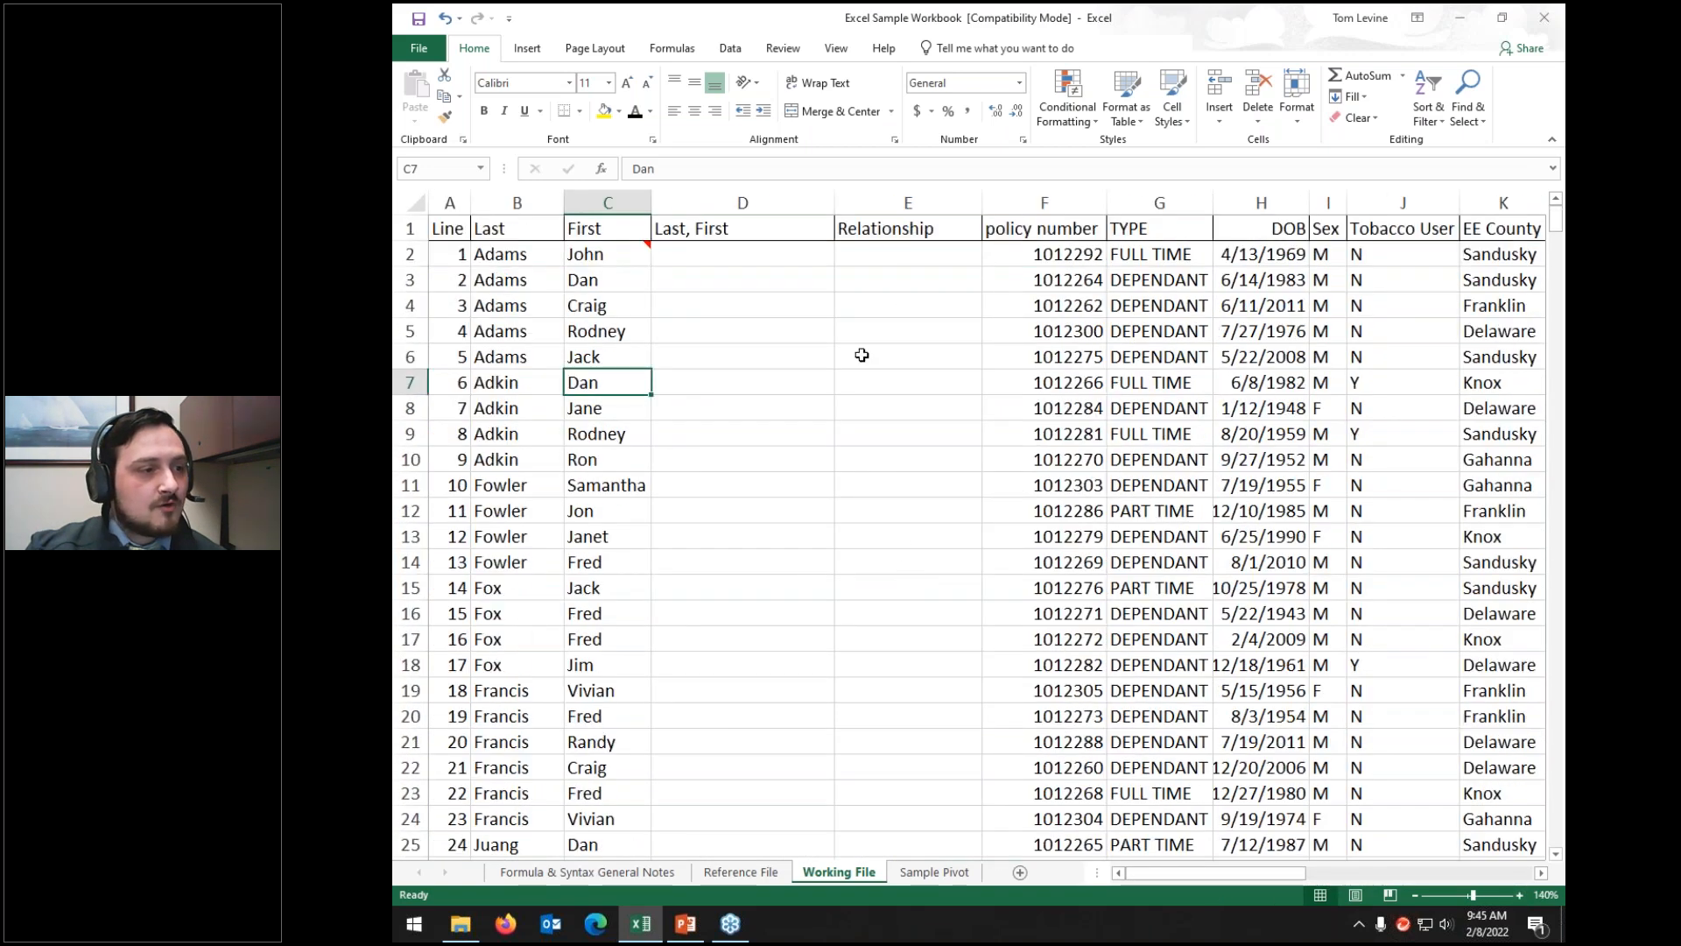
left_click(641, 249)
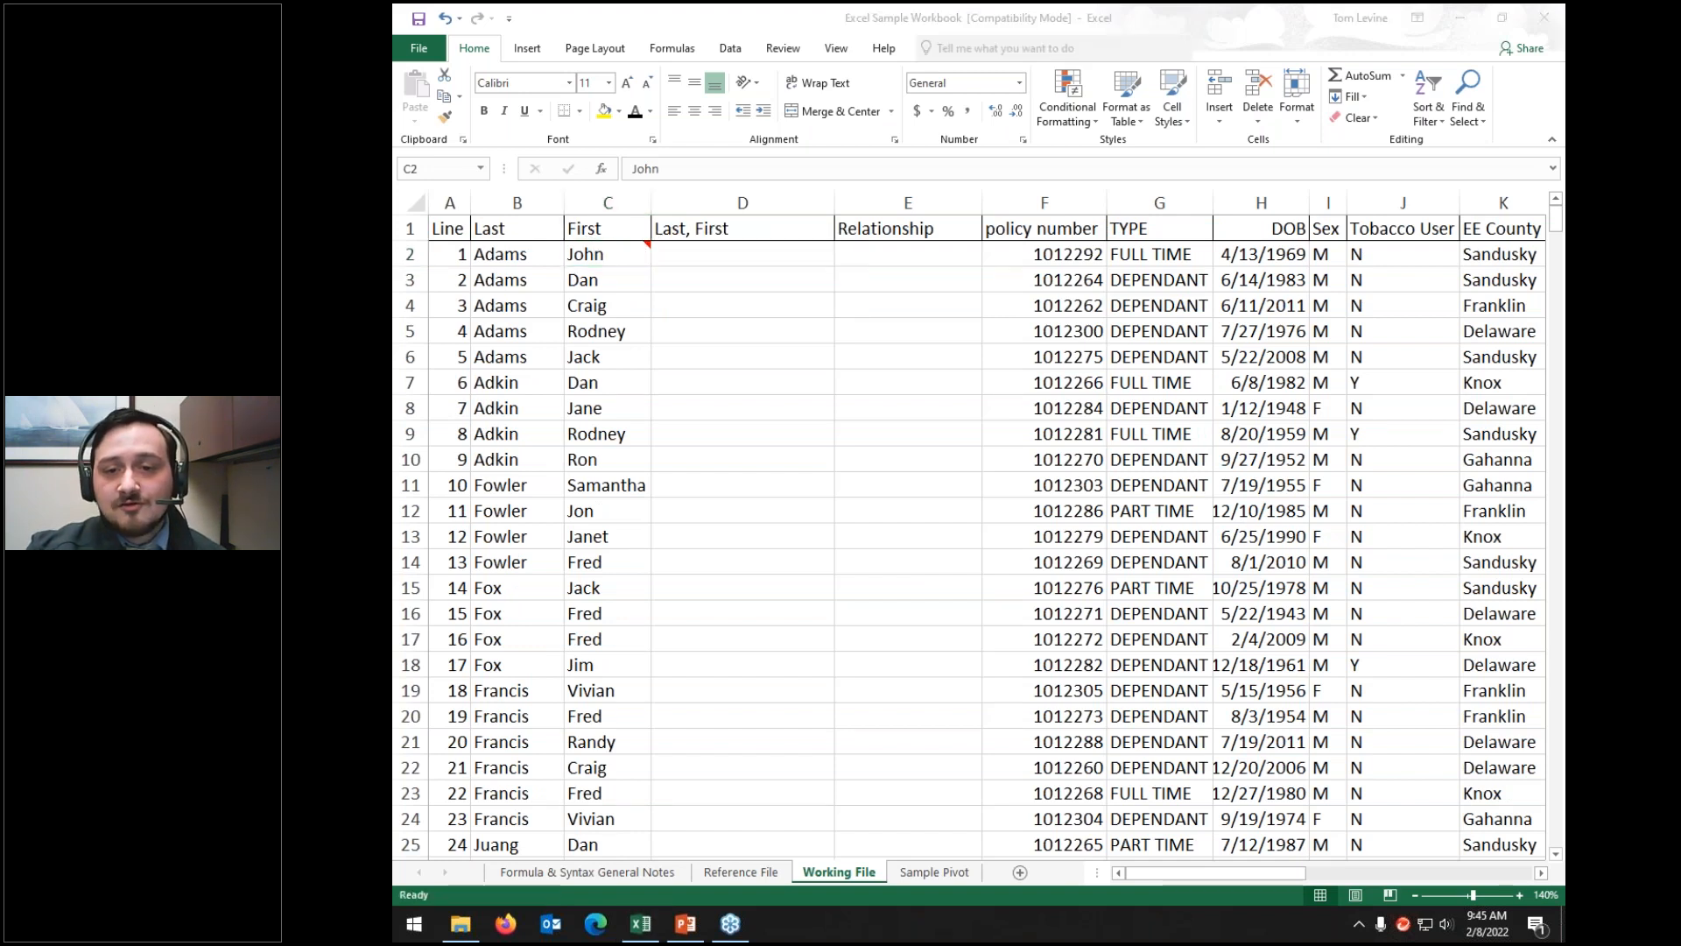
mouse_move(718, 238)
left_mouse_down()
mouse_move(670, 210)
mouse_move(613, 266)
mouse_move(662, 206)
left_mouse_up()
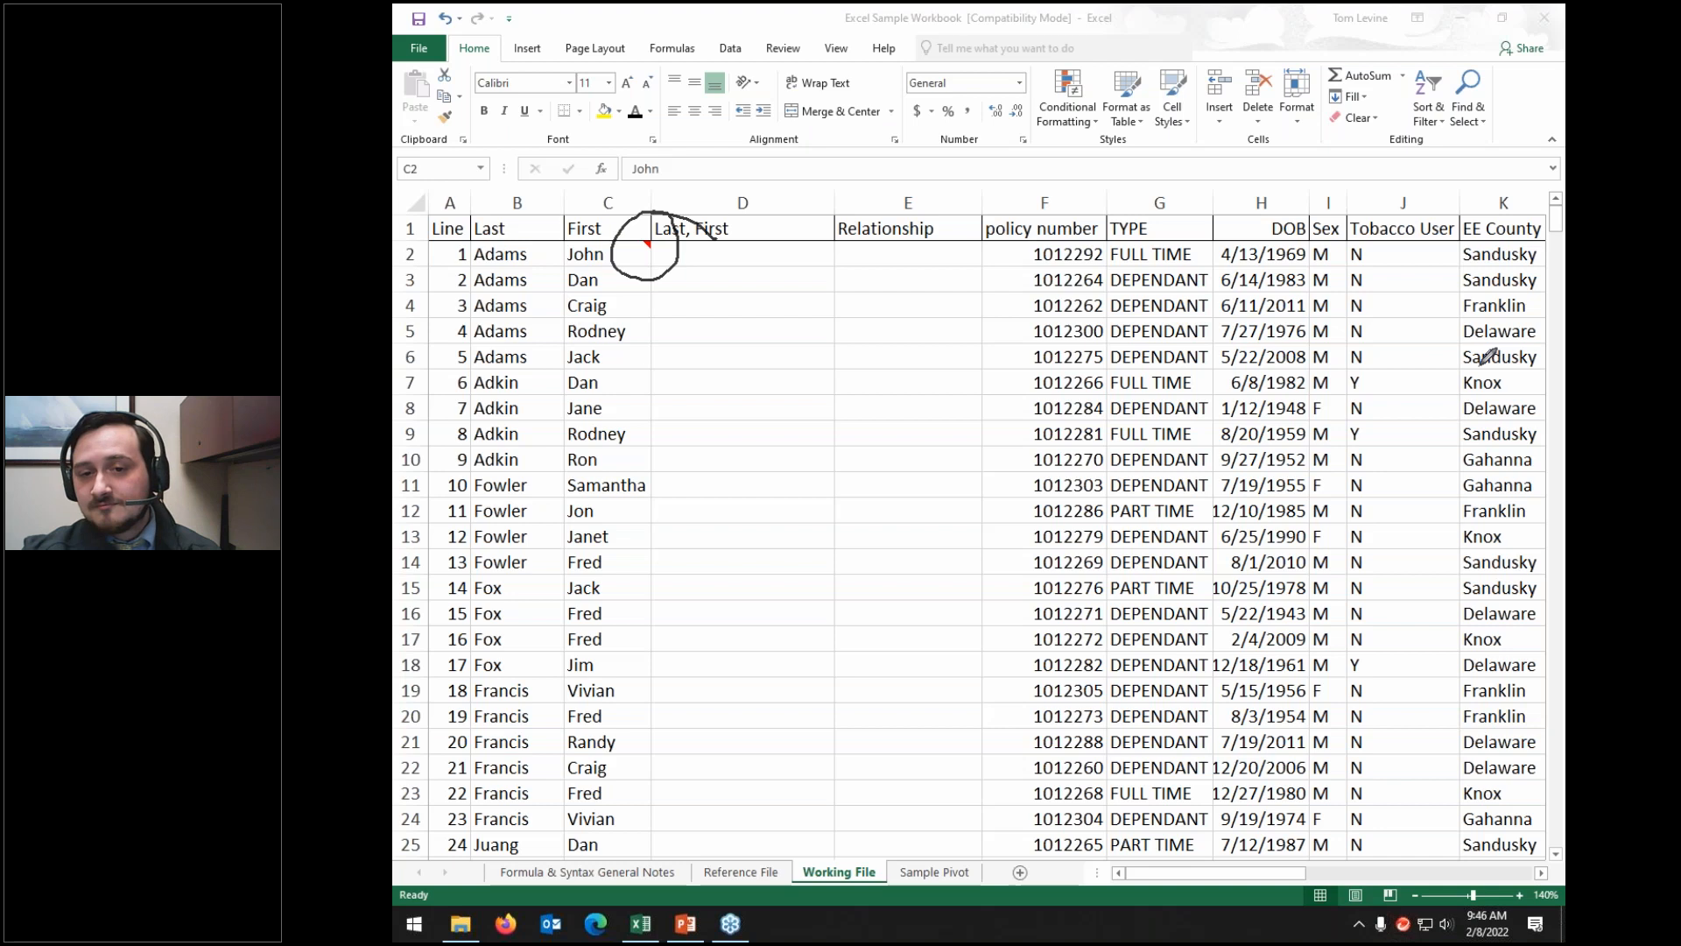
left_click(1547, 494)
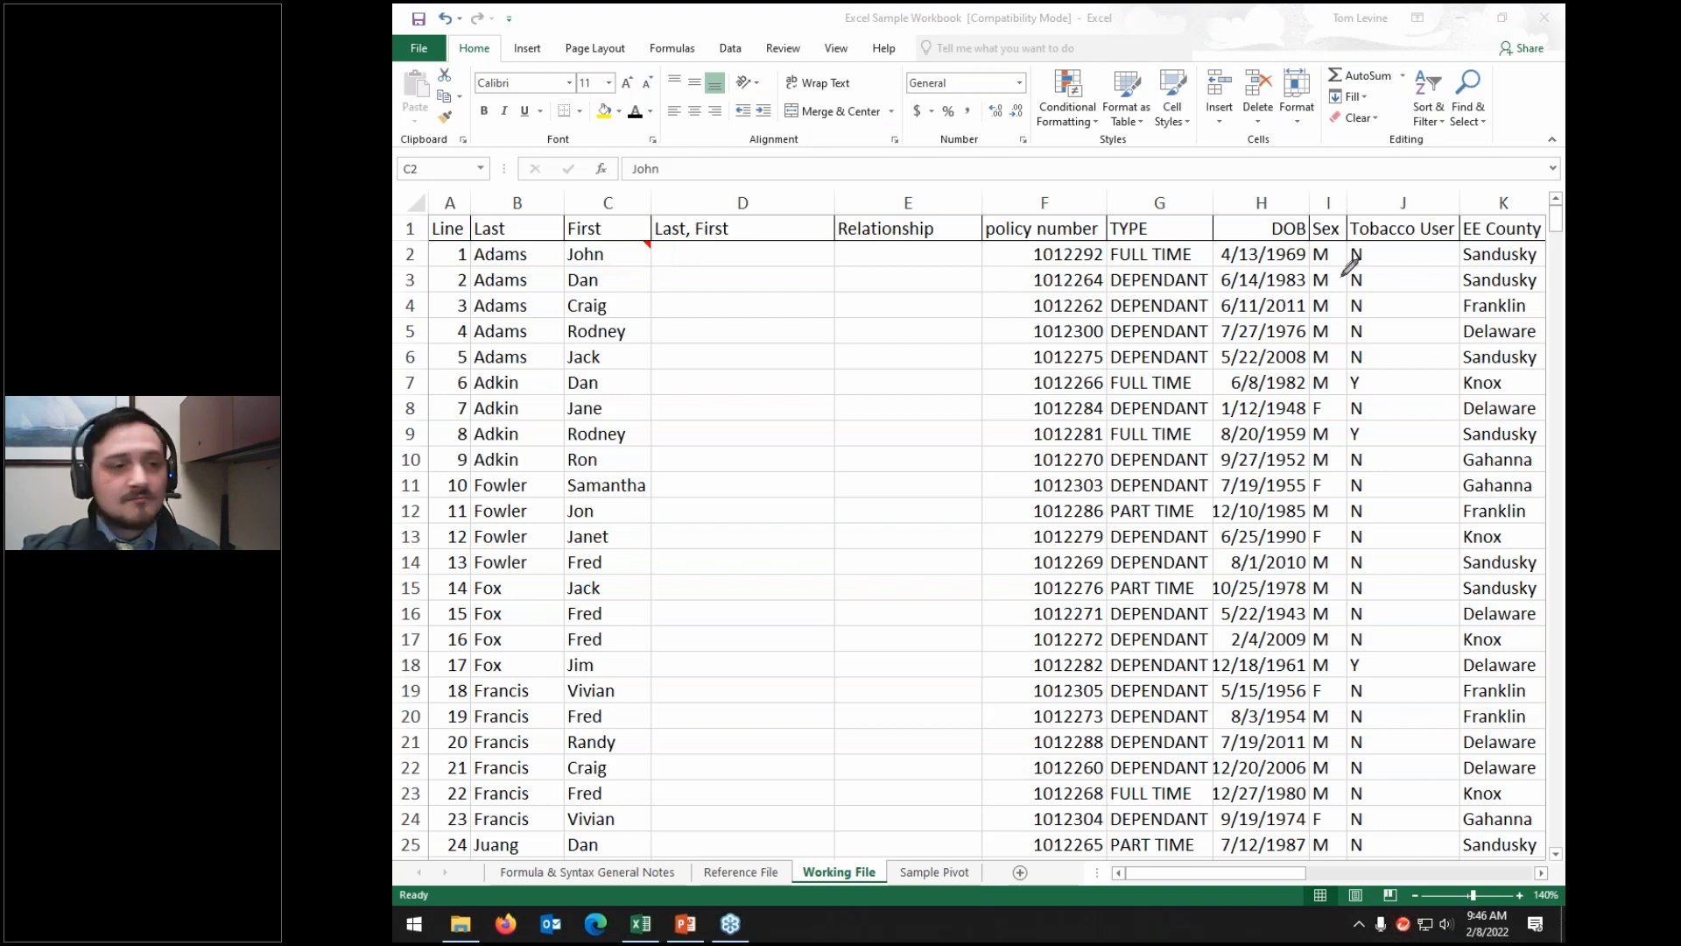
left_click(599, 255)
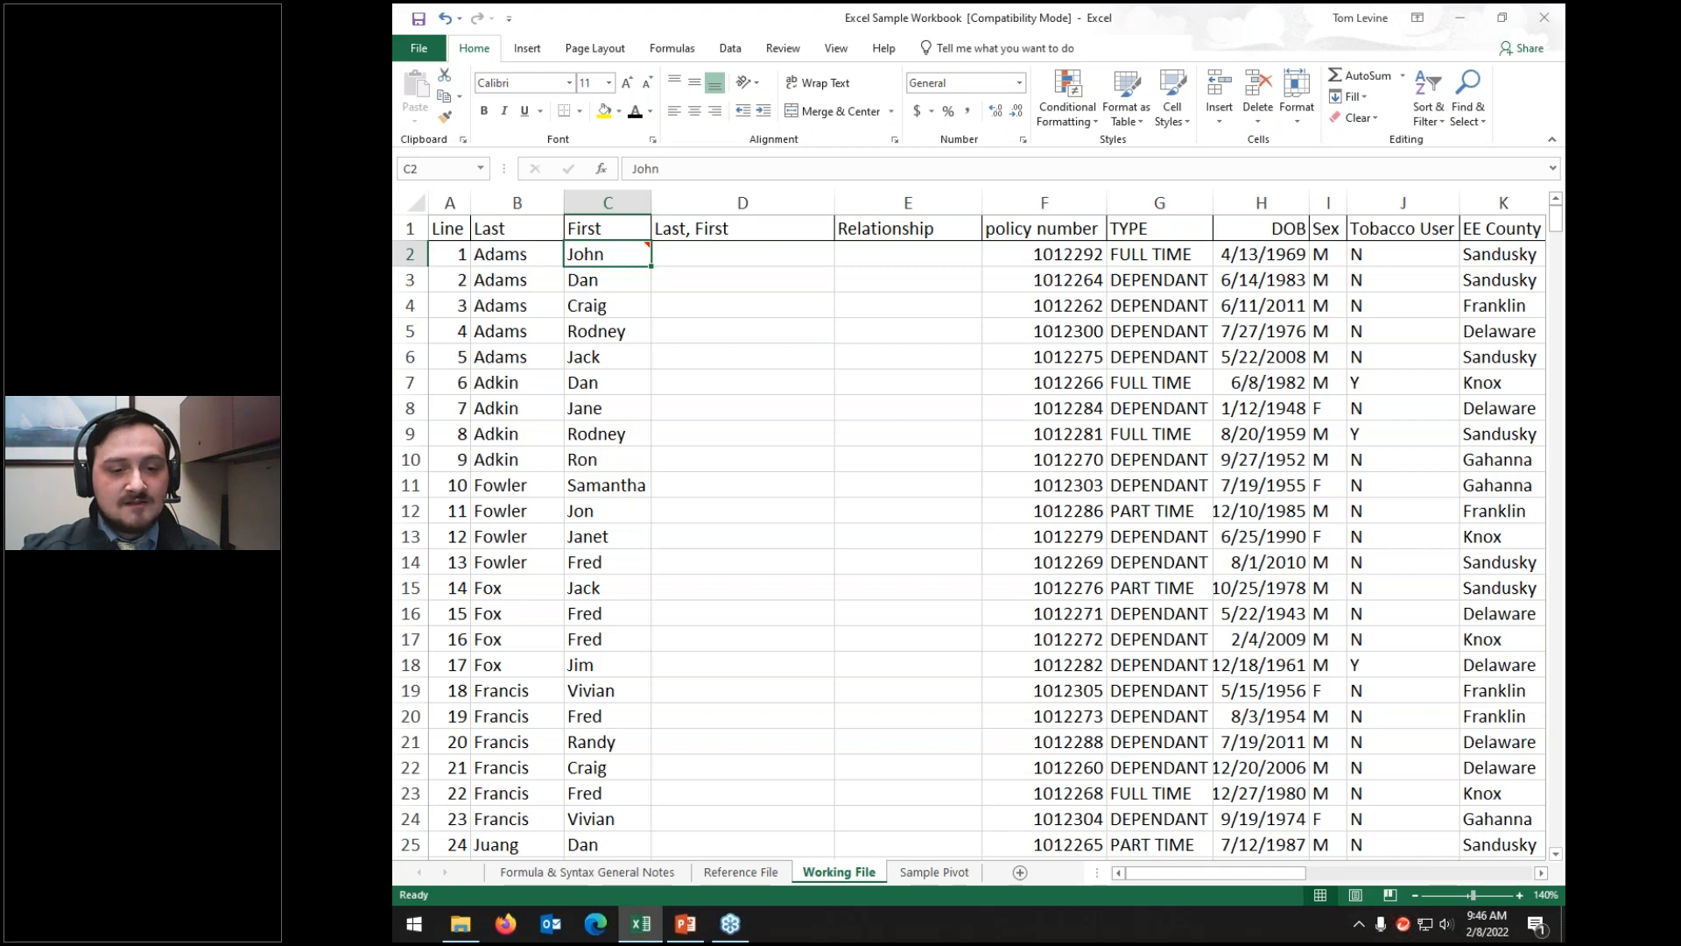
left_click(1415, 896)
left_click(1415, 896)
left_click(1416, 896)
left_click(1416, 895)
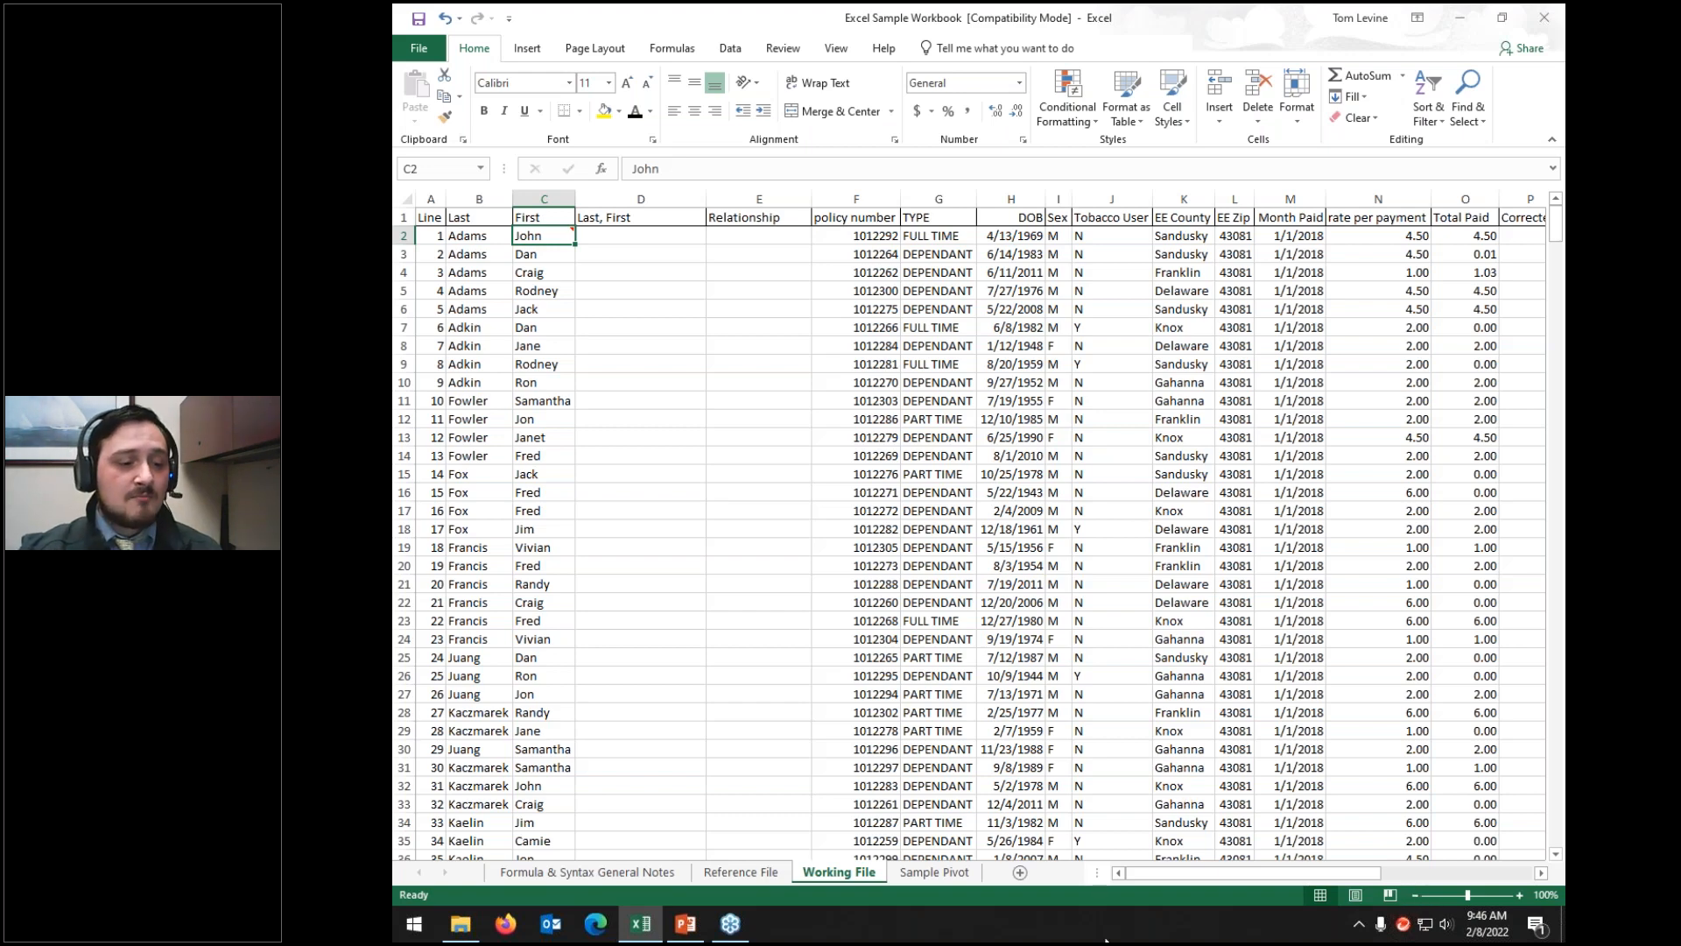
left_click(1545, 895)
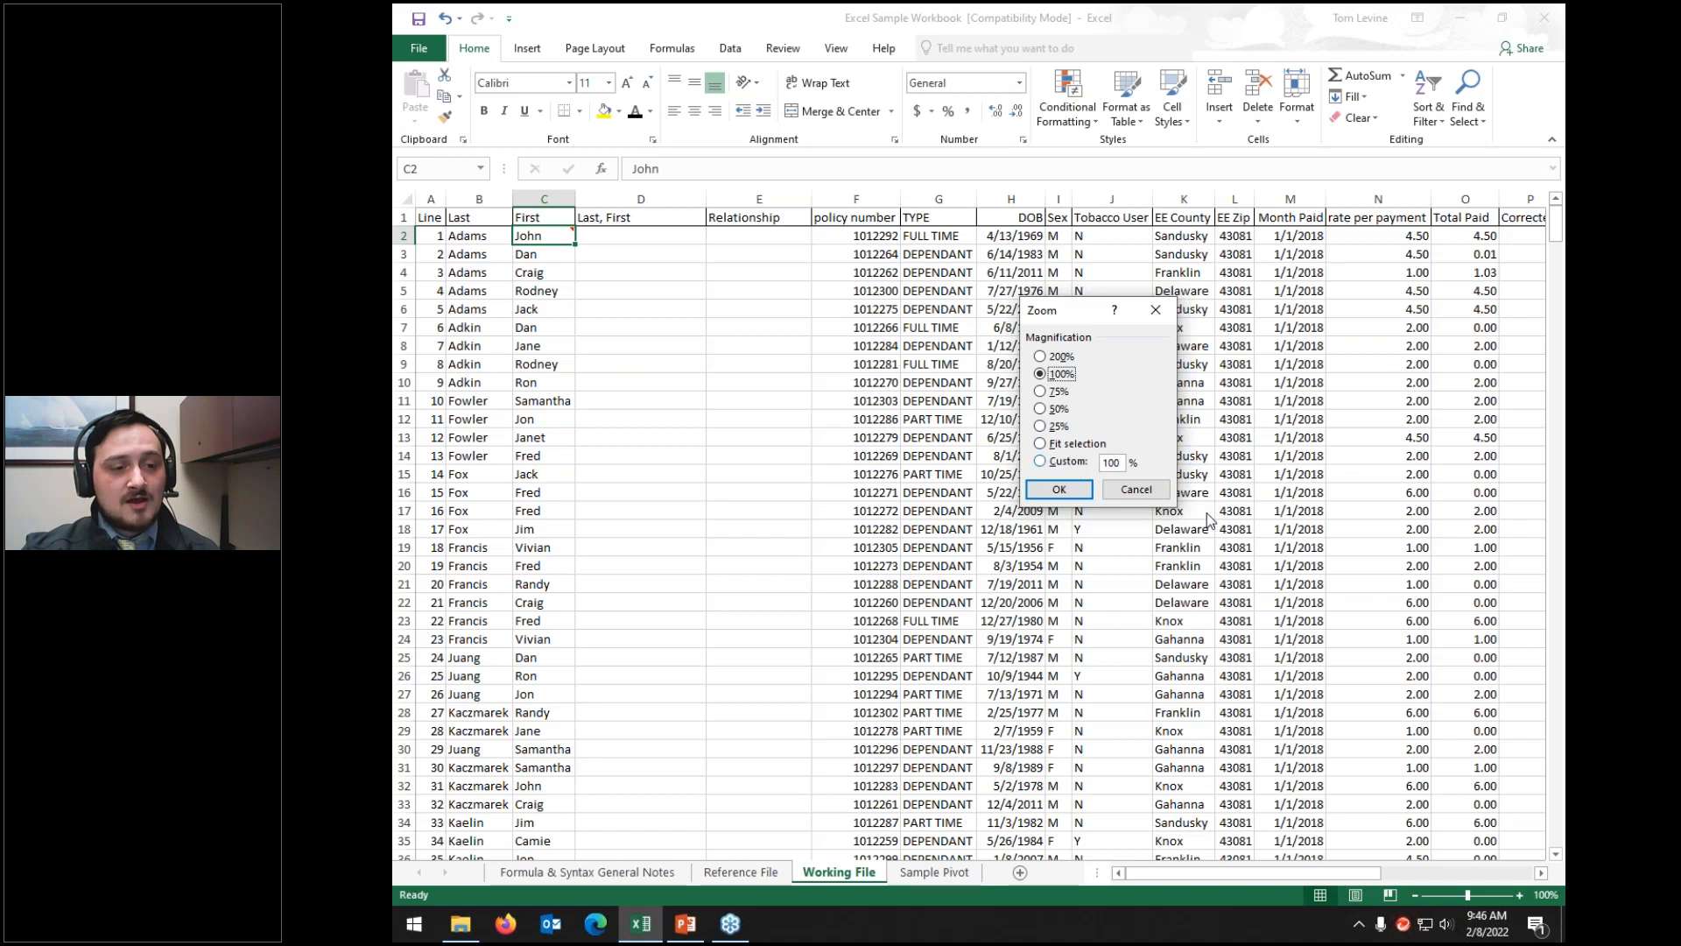
left_click(1141, 487)
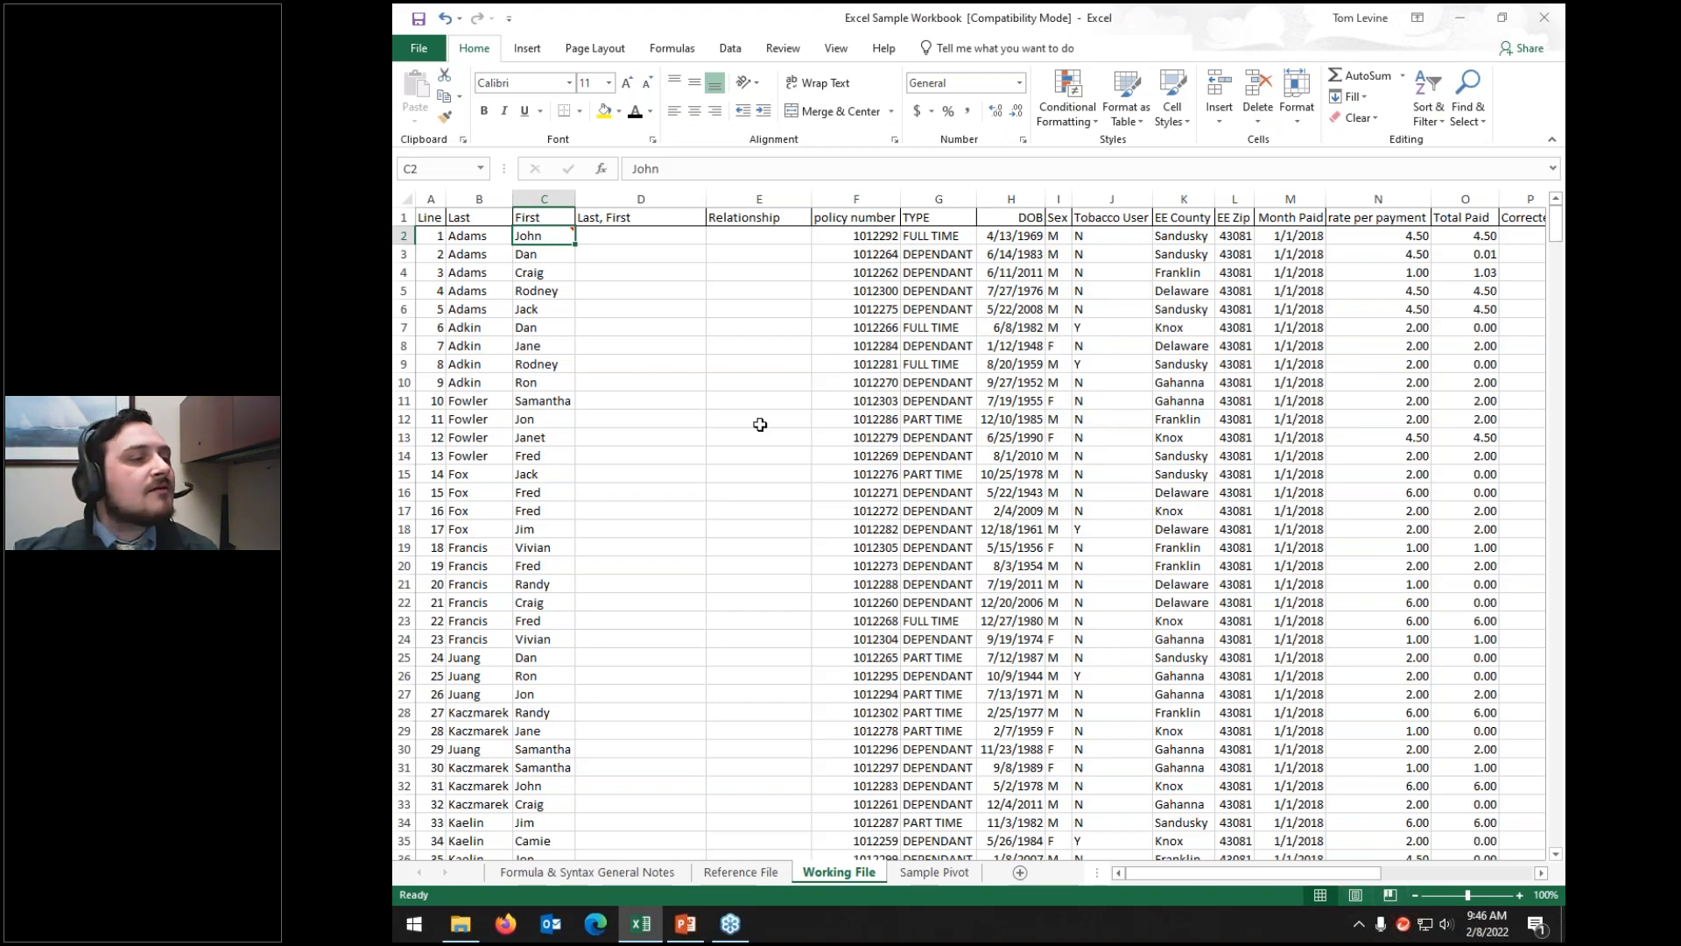
Step: Edit C2's comment to remove the word 'comment', leaving 'sample'
mouse_move(559, 234)
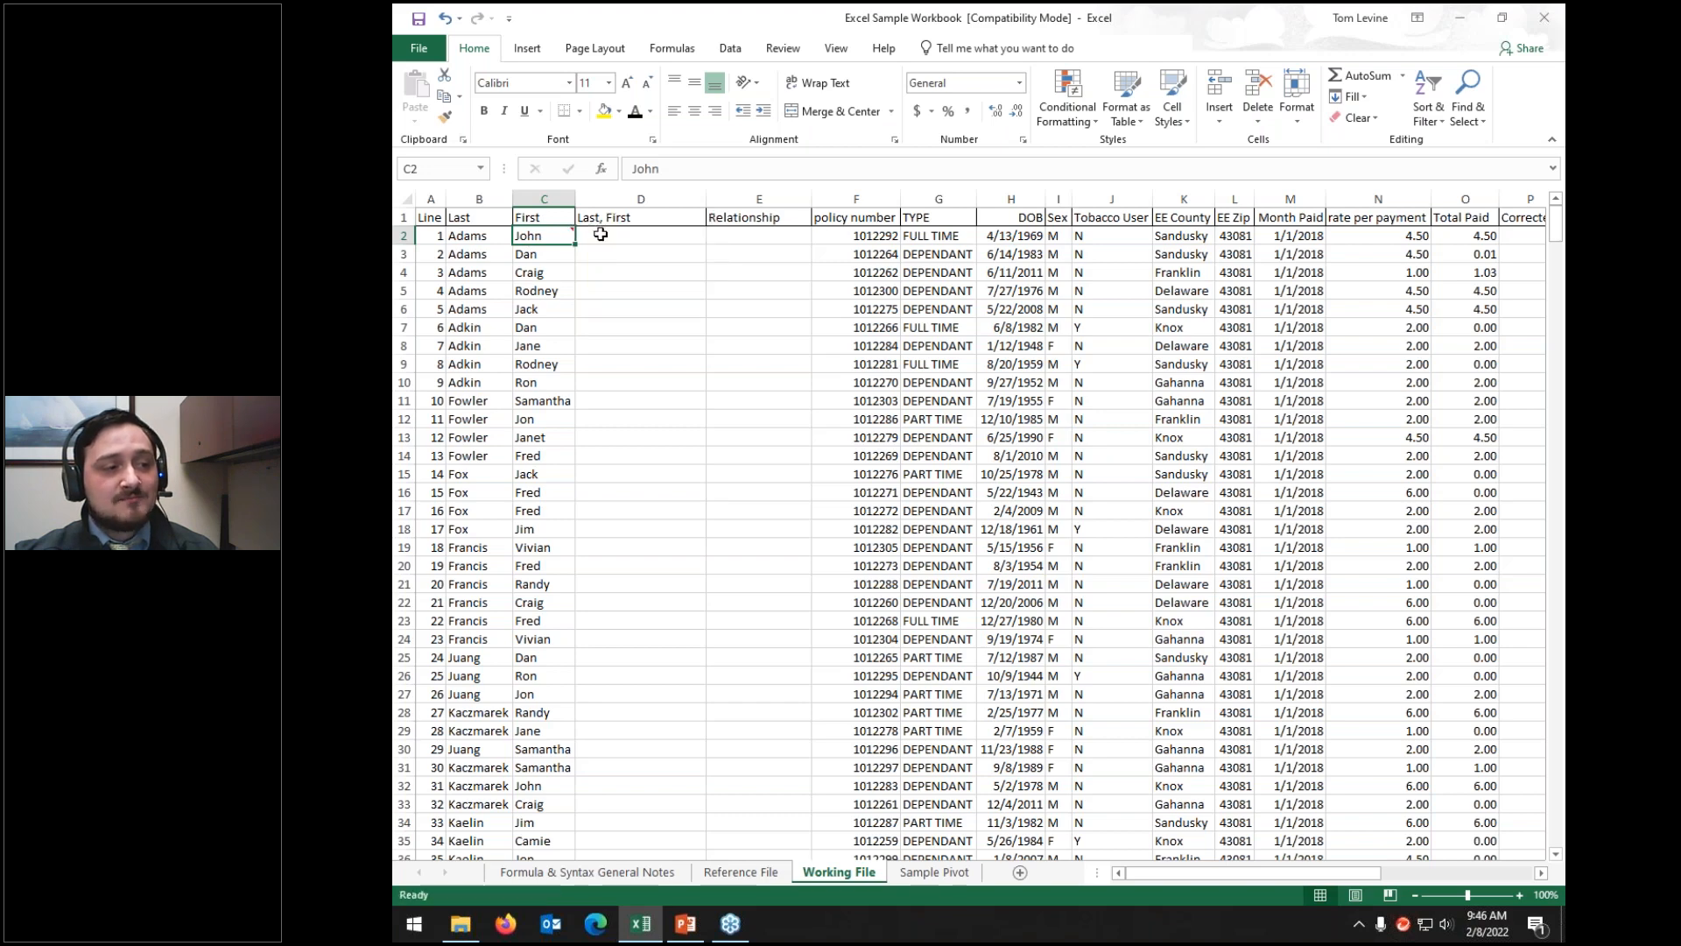
right_click(546, 235)
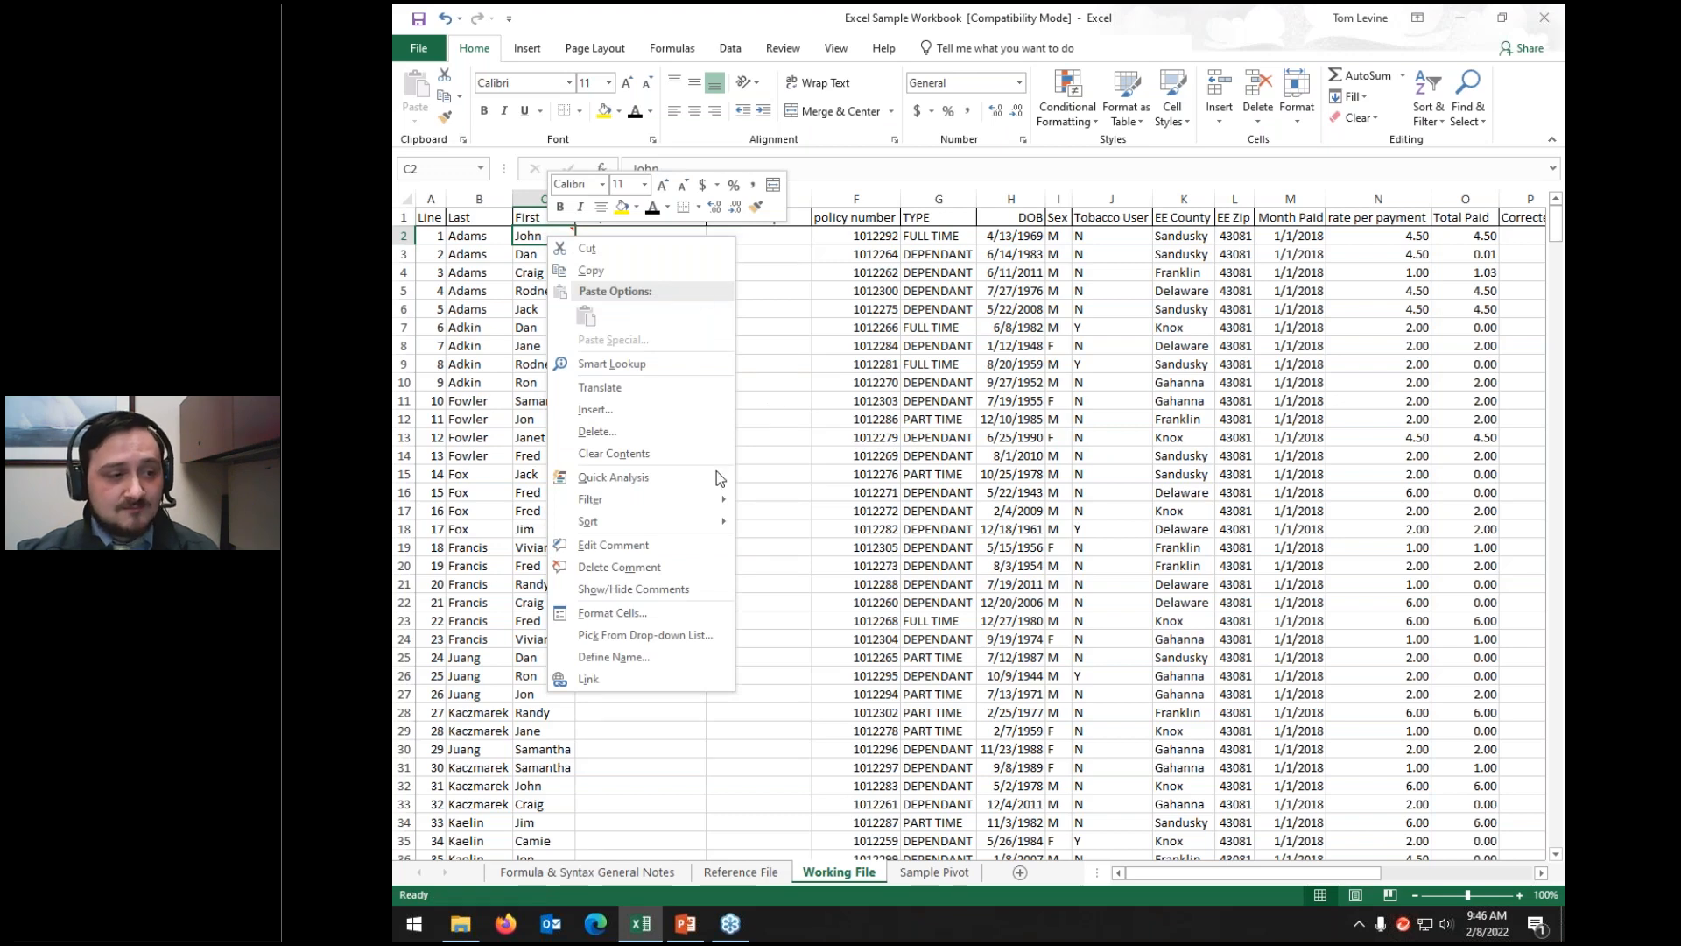
left_click(613, 545)
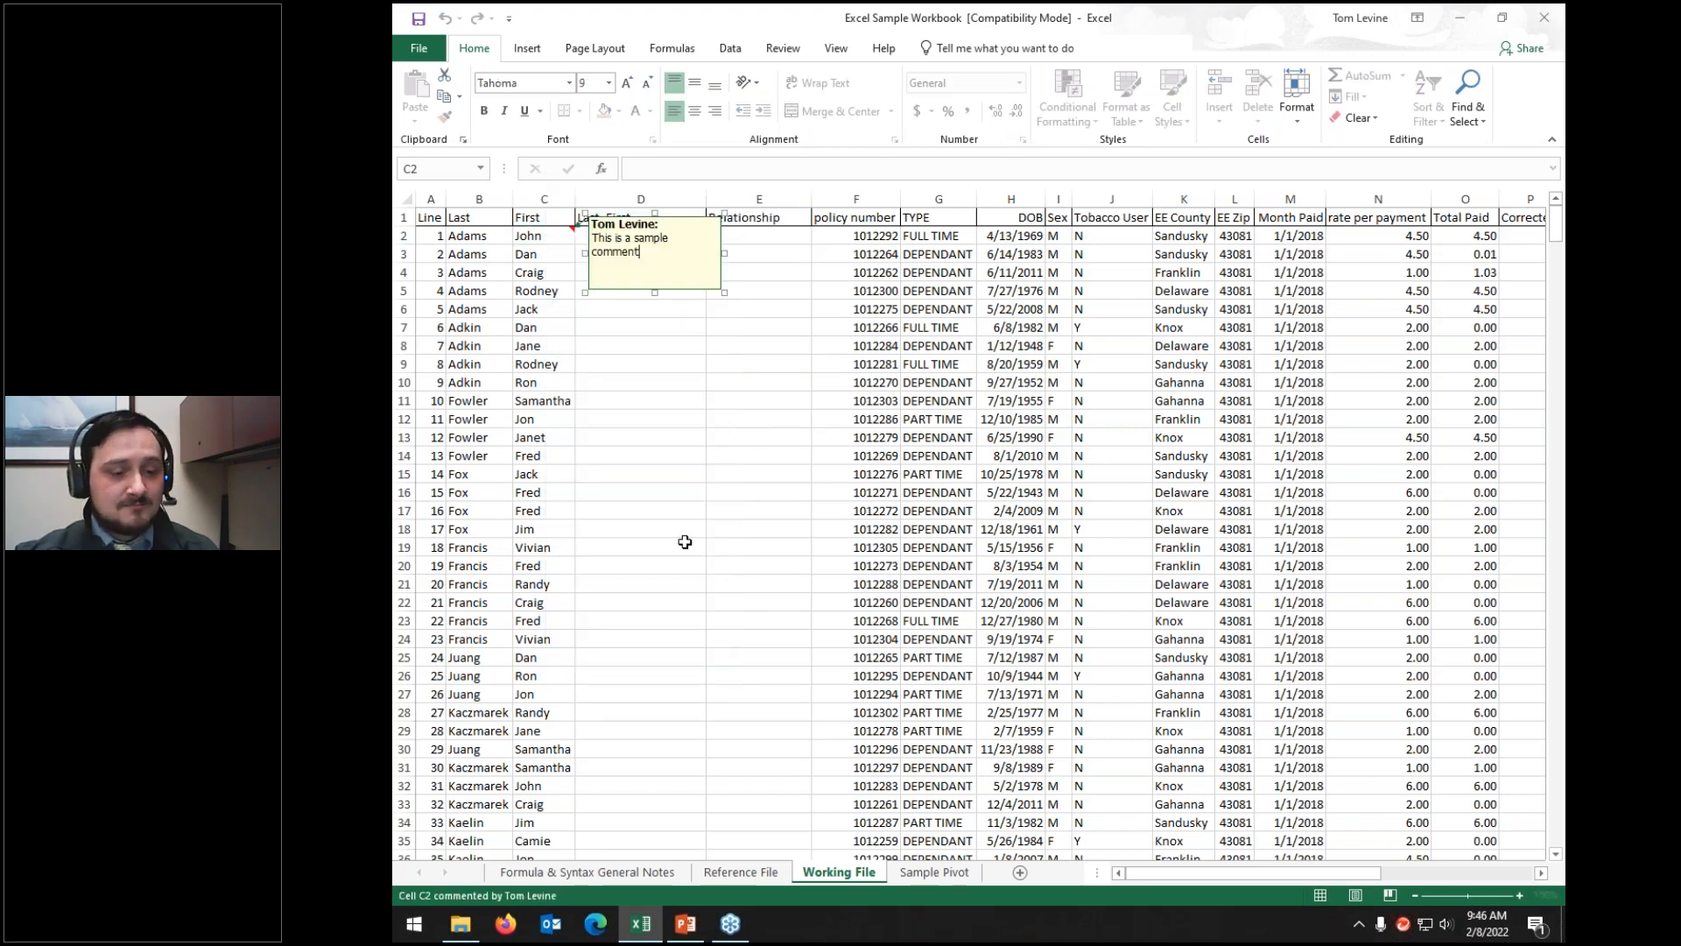
key("BackSpace")
key("BackSpace")
key("BackSpace")
key("BackSpace")
key("BackSpace")
key("BackSpace")
key("BackSpace")
key("BackSpace")
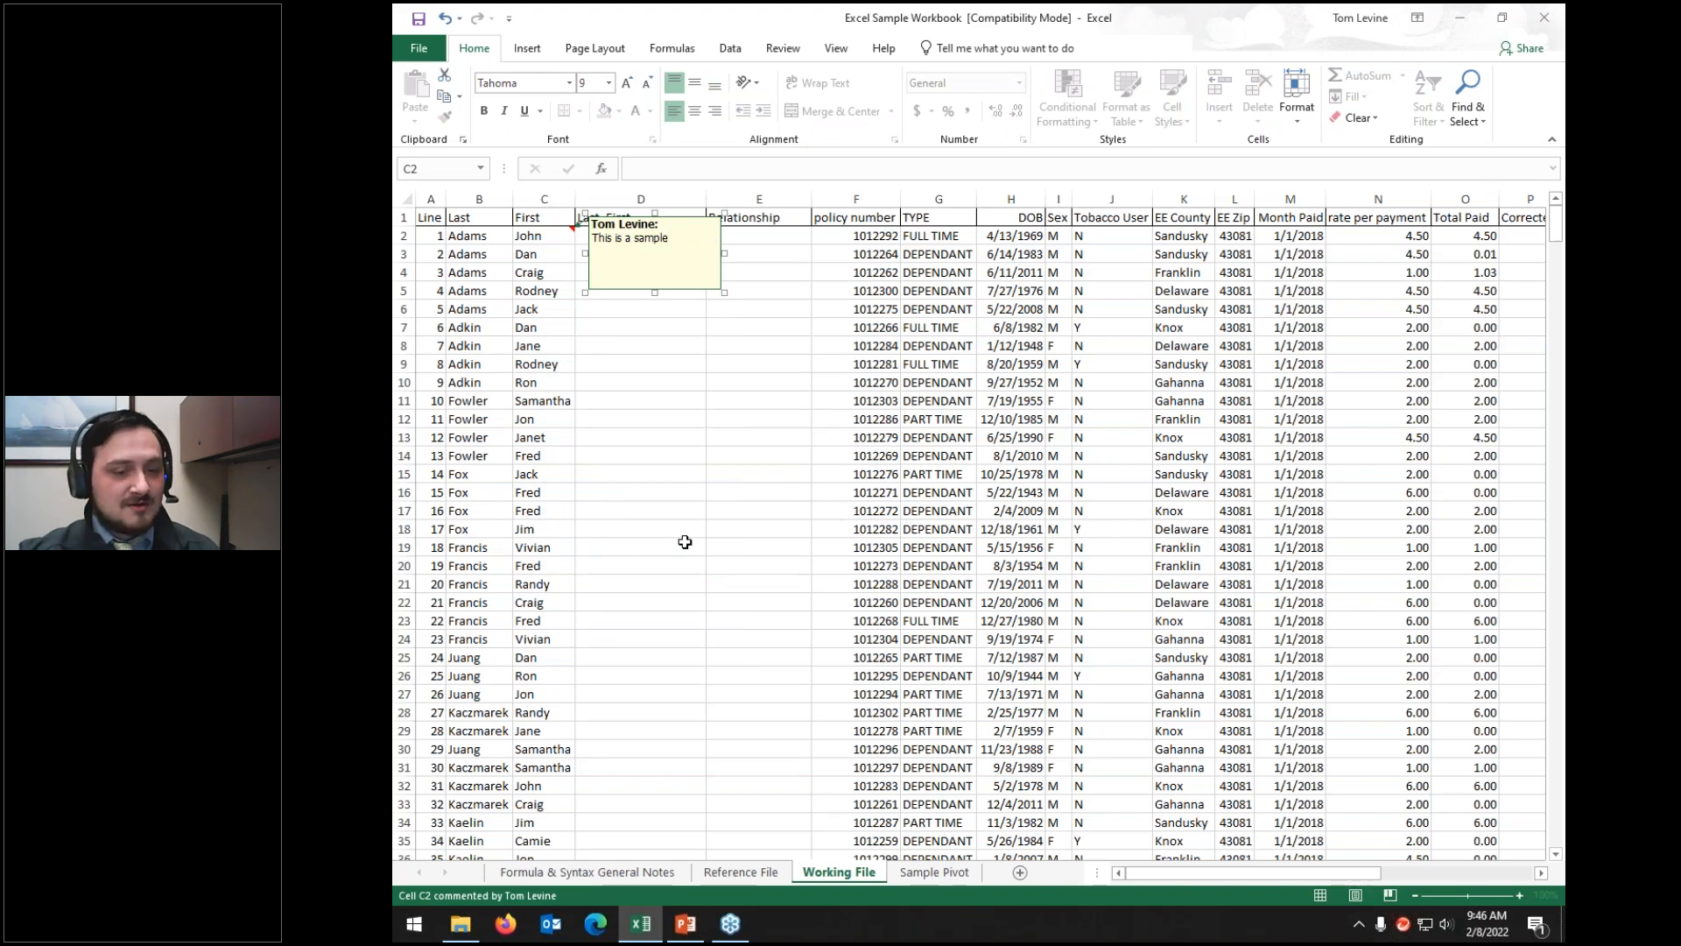
left_click(530, 323)
left_click(550, 236)
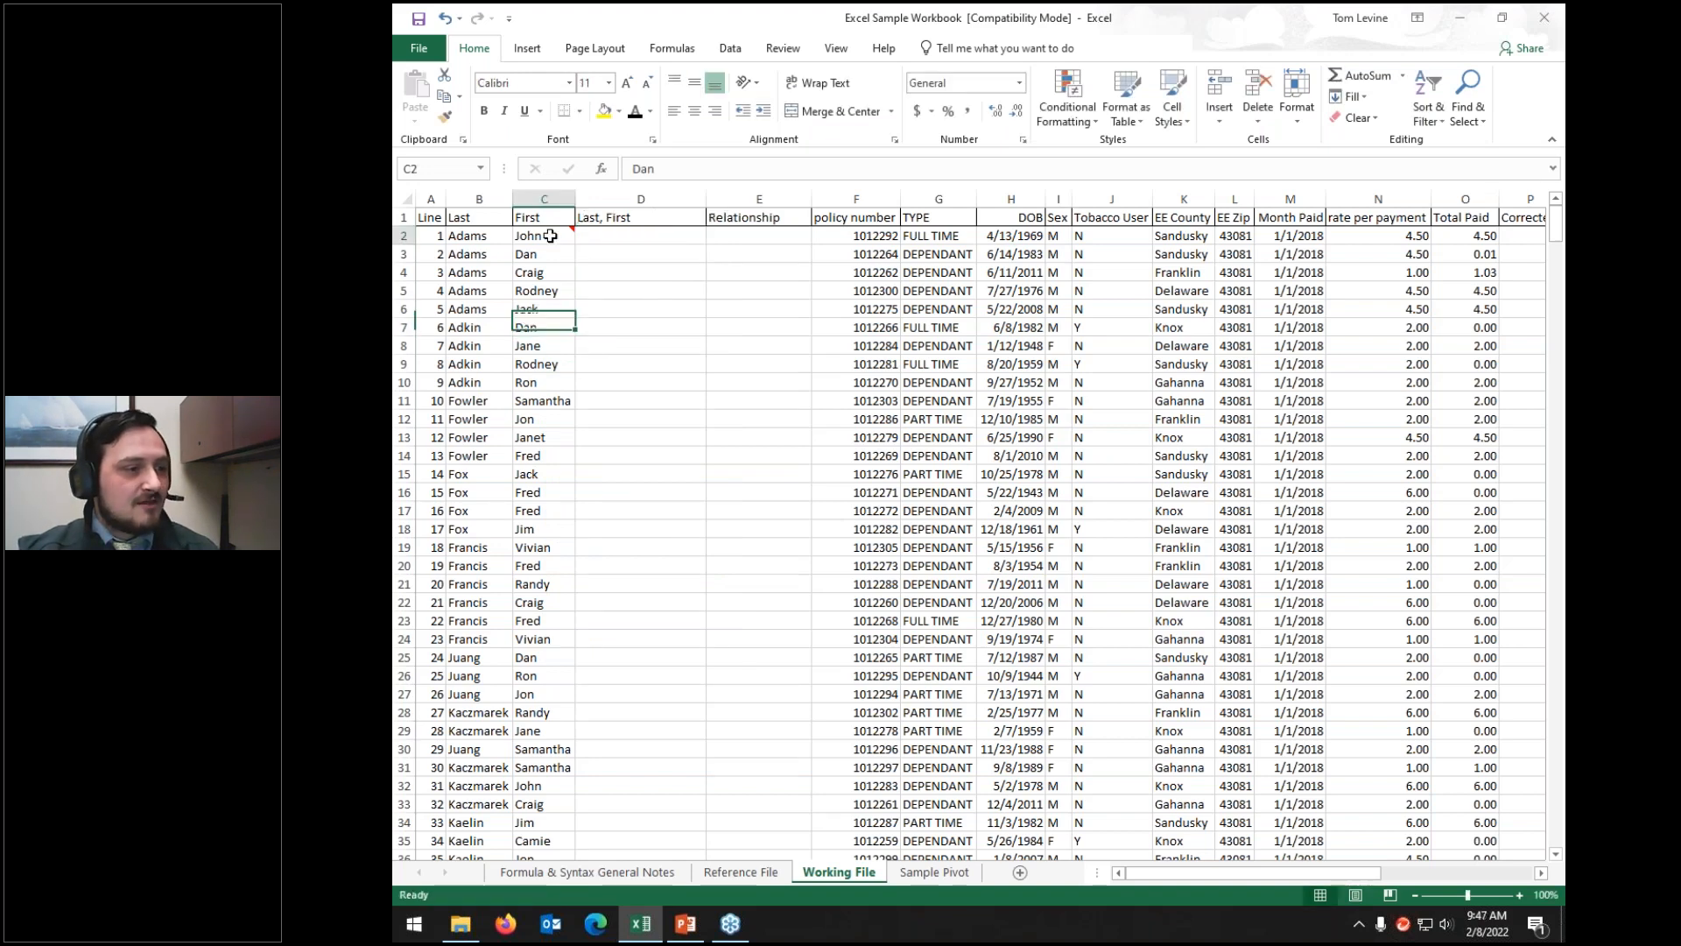
Step: Delete C2's comment and insert a new one reading 'sample'
mouse_move(550, 231)
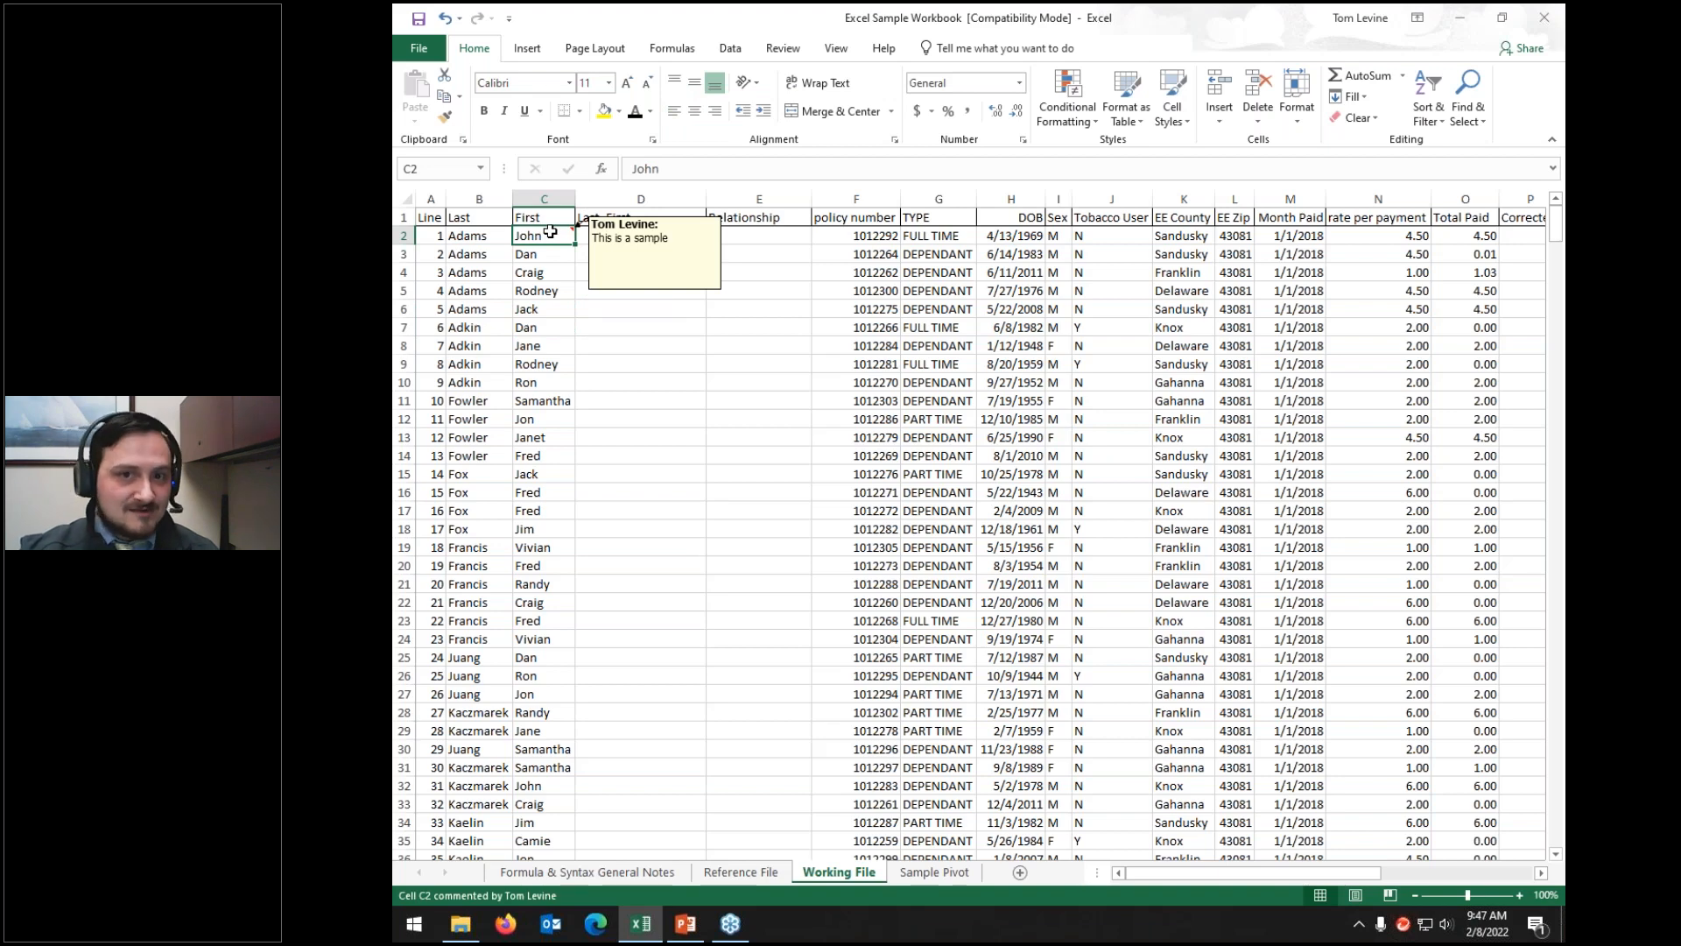
right_click(550, 231)
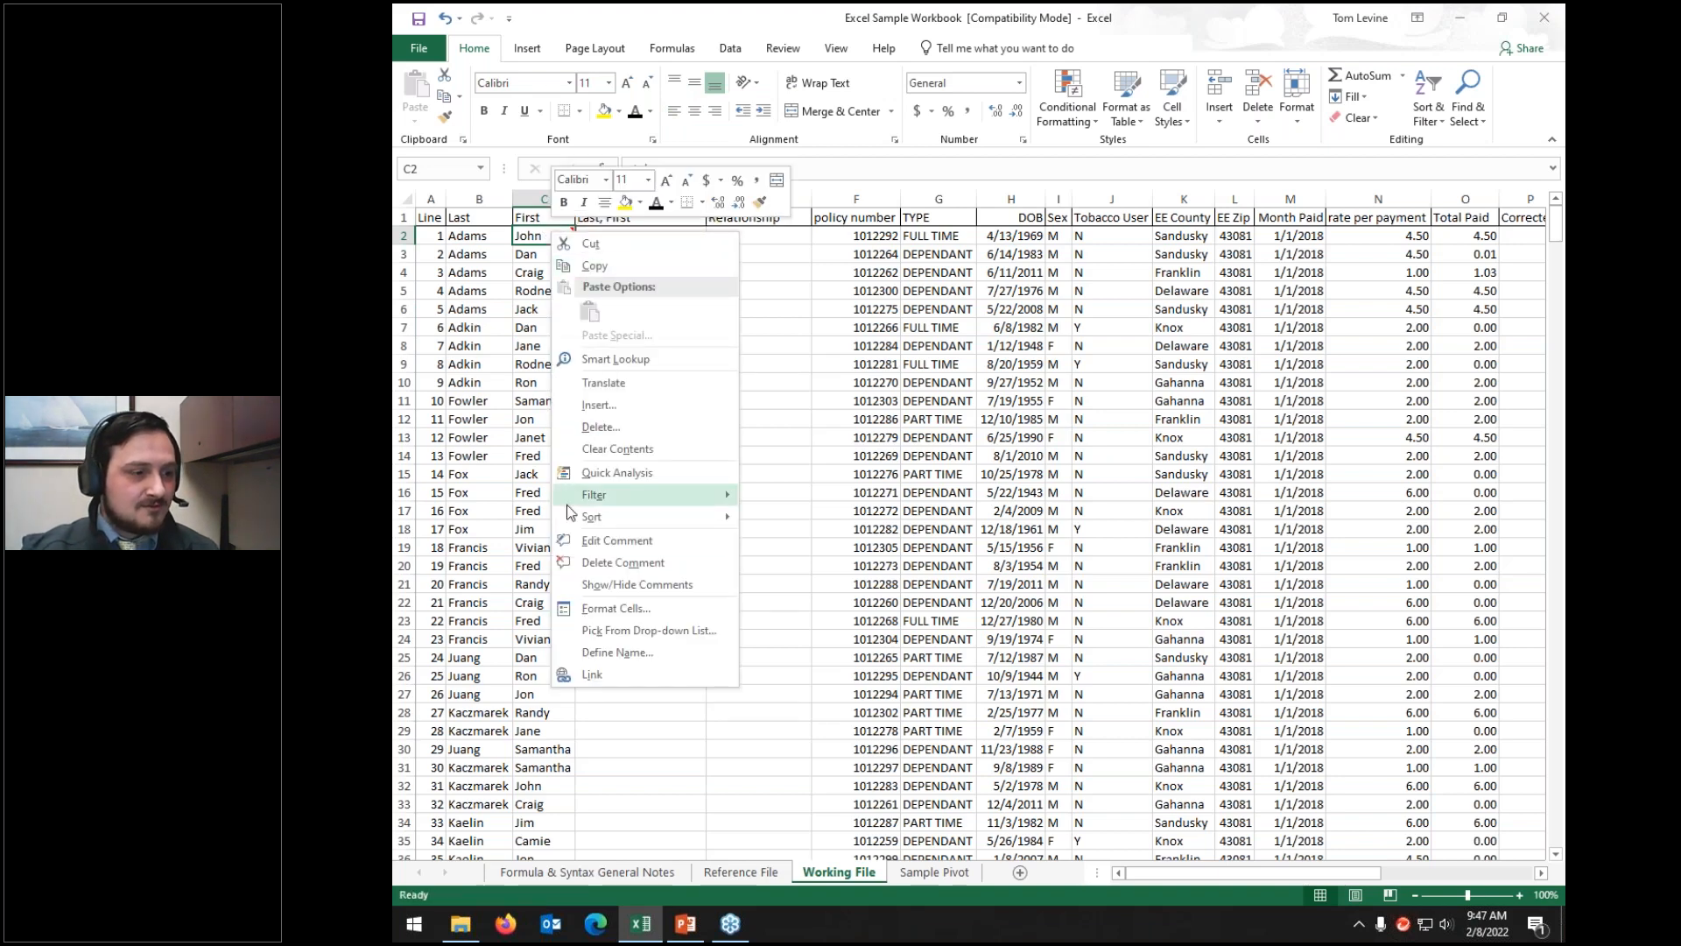
left_click(587, 563)
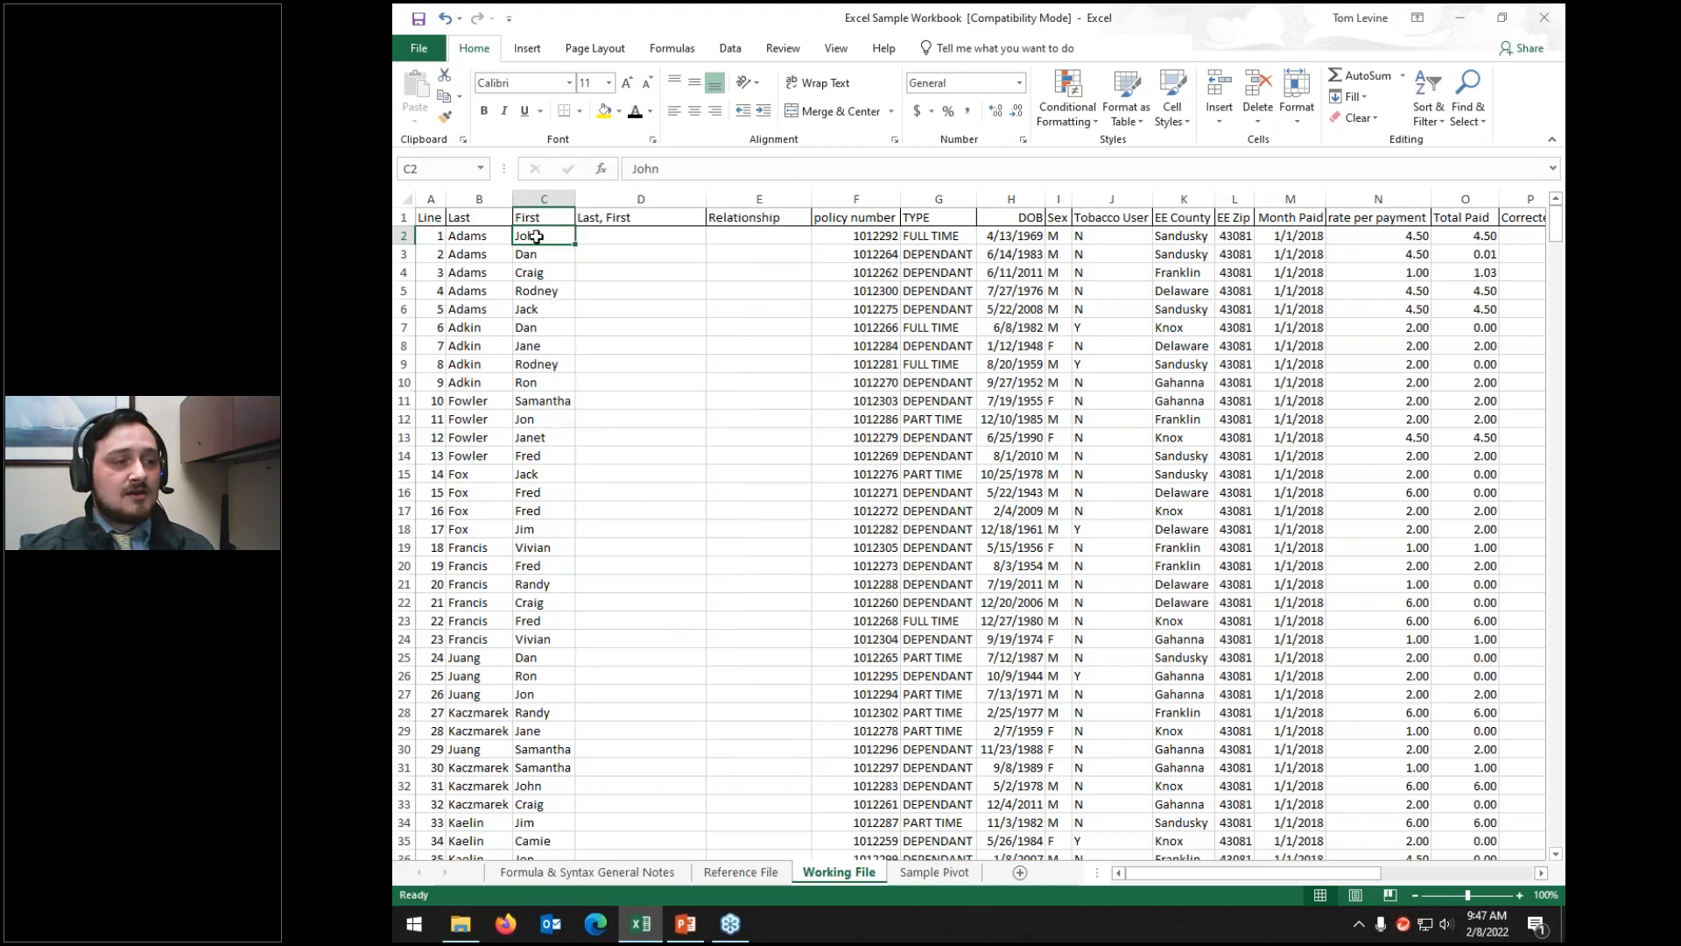
right_click(536, 237)
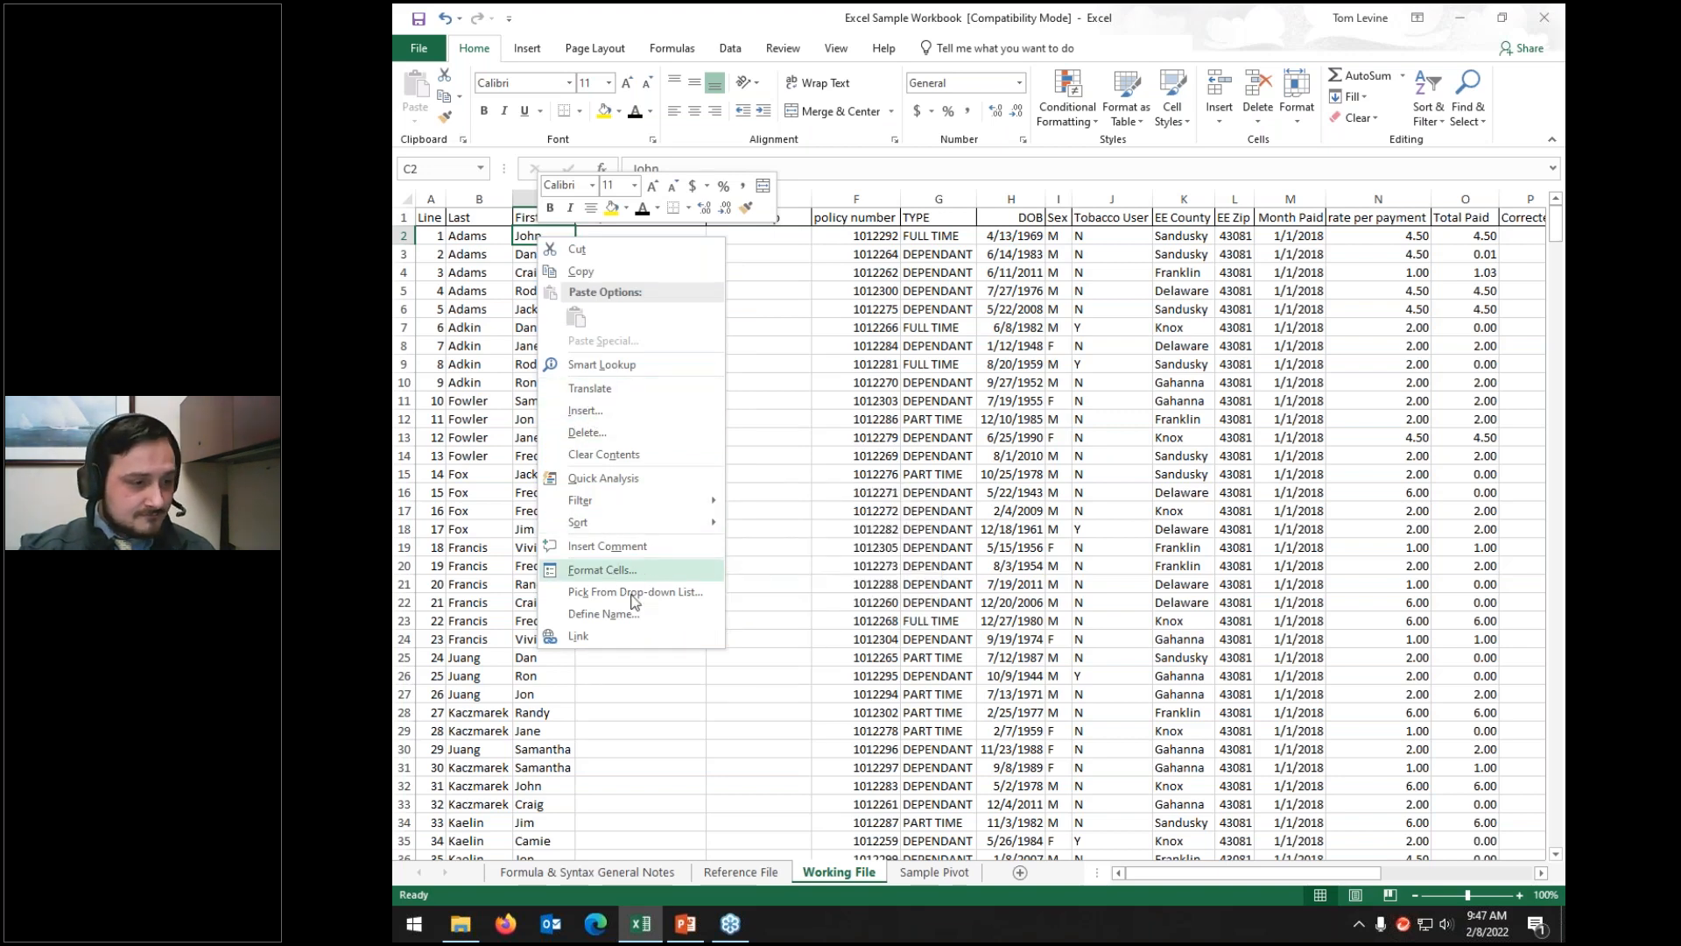
left_click(625, 550)
type("sampl;e")
key("BackSpace")
key("BackSpace")
type("e")
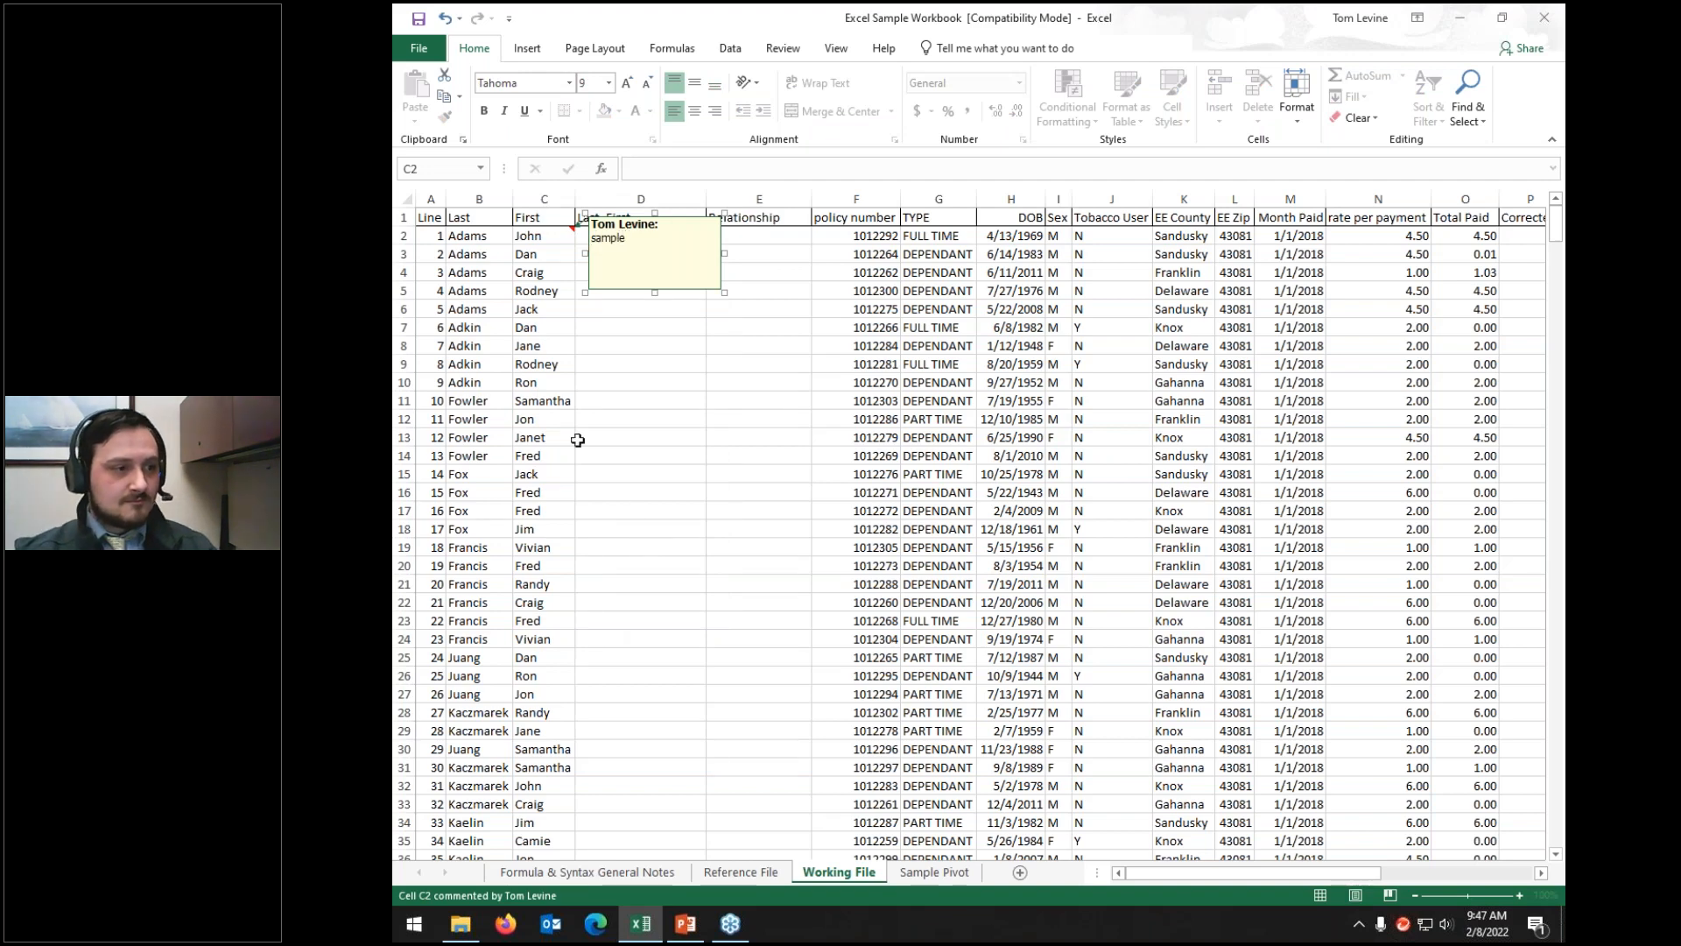
left_click(551, 236)
Step: Make C2's comment permanently visible, hide it again, then reopen it for editing
right_click(558, 237)
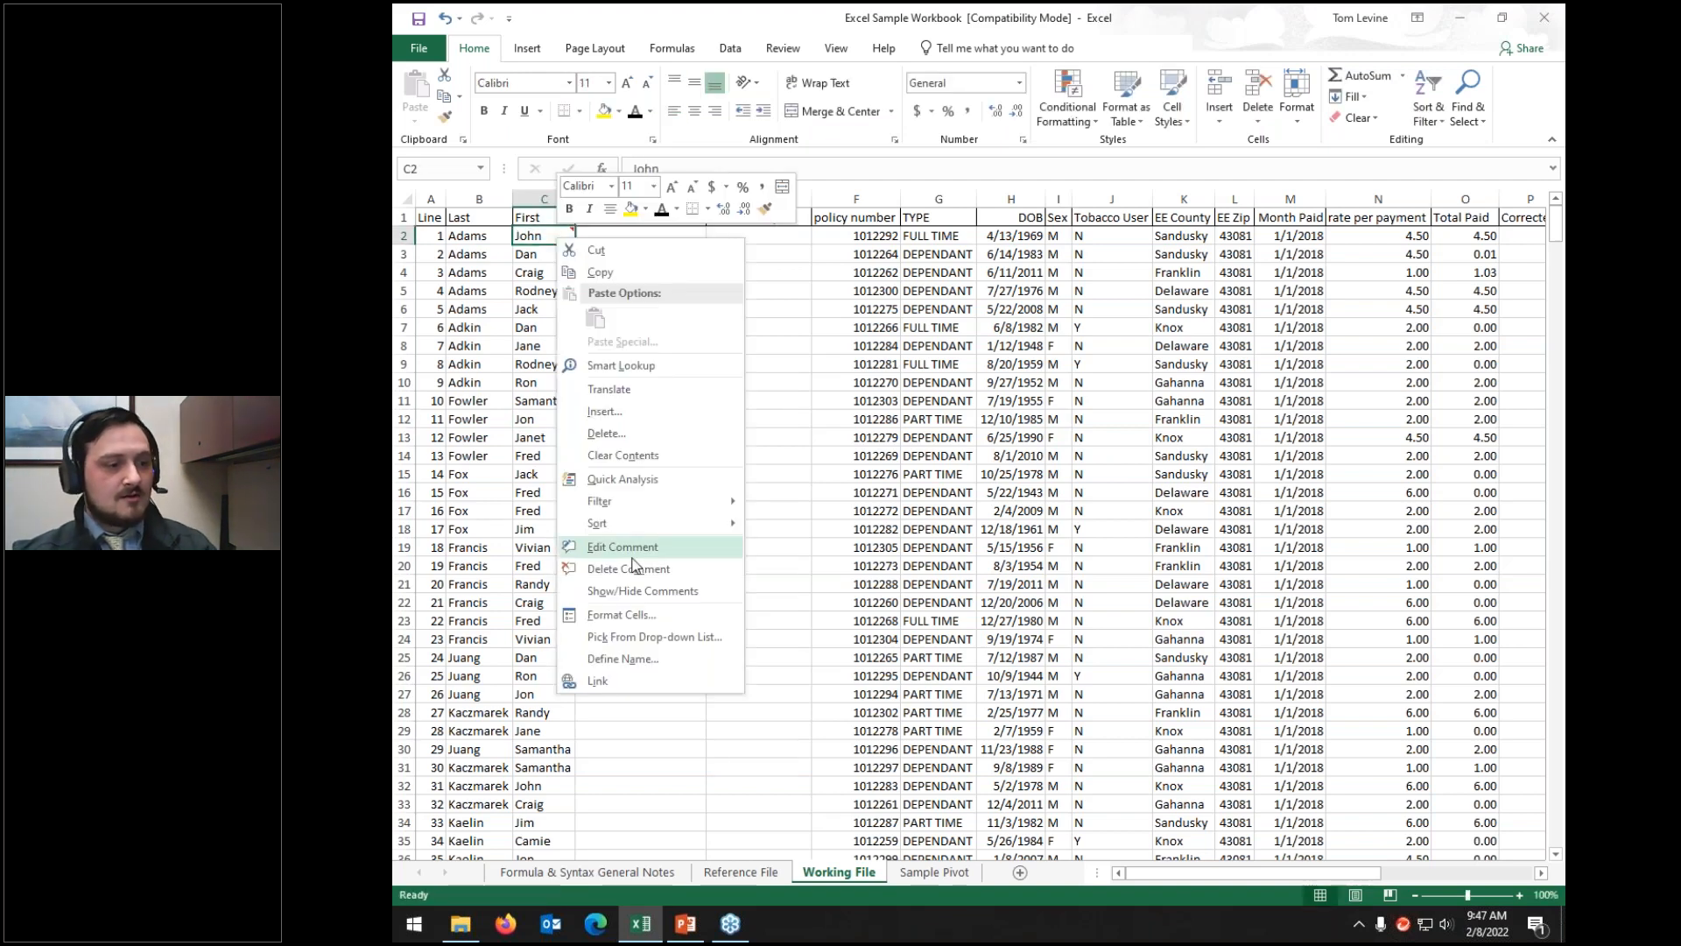
left_click(632, 592)
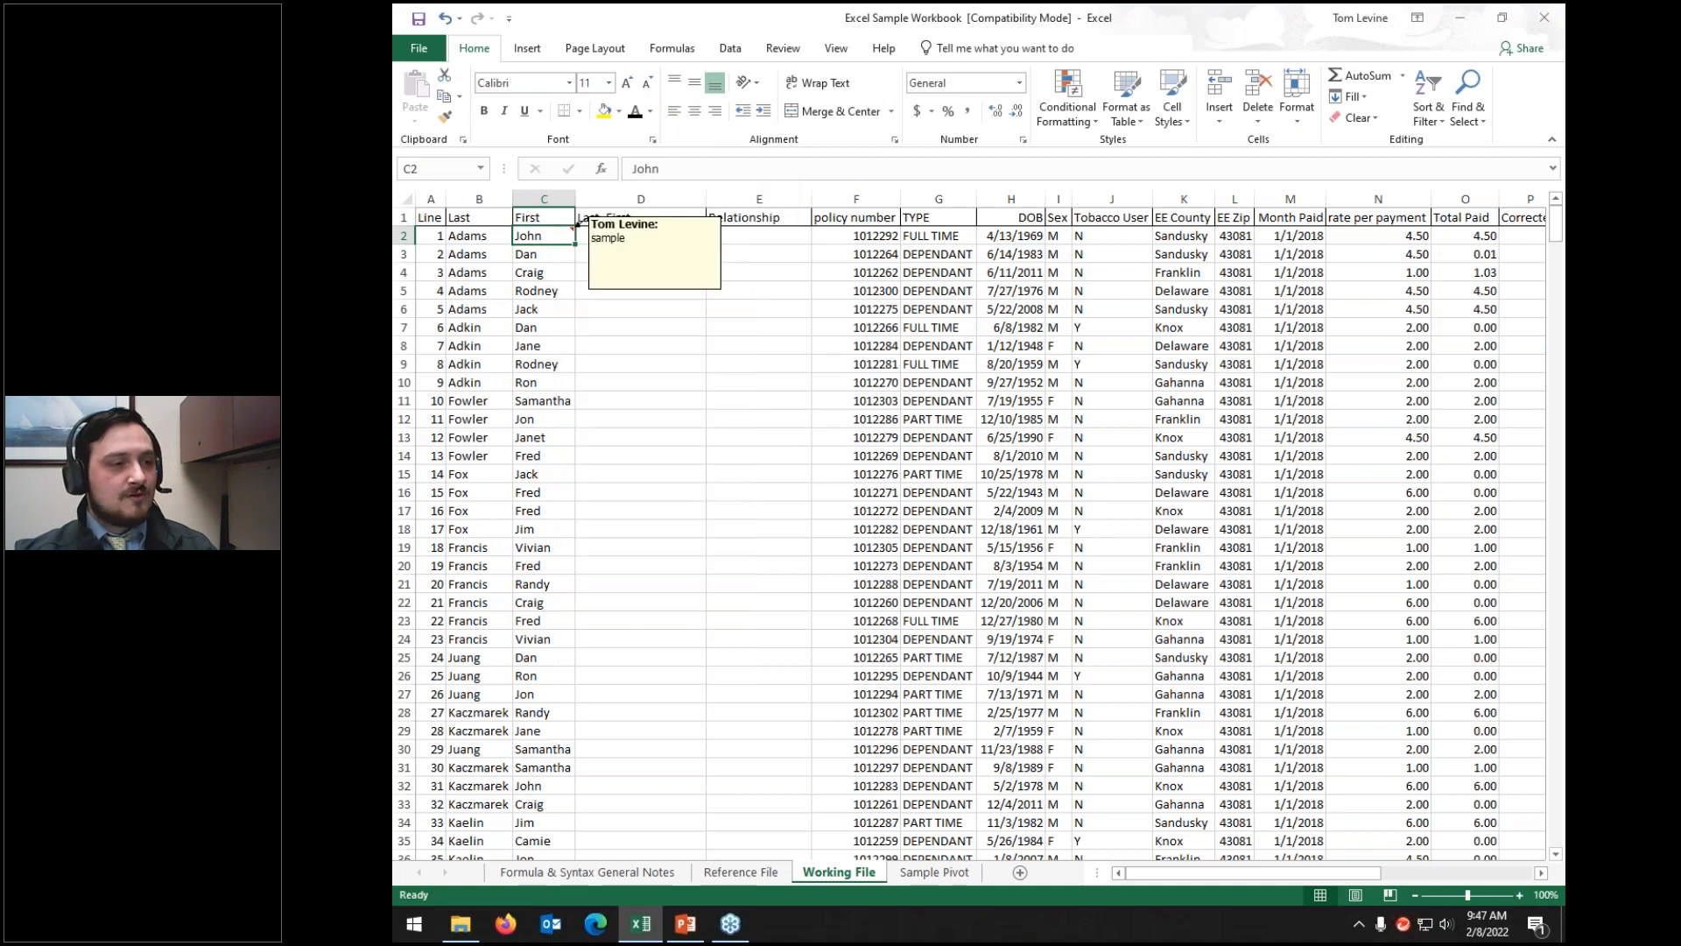
right_click(523, 238)
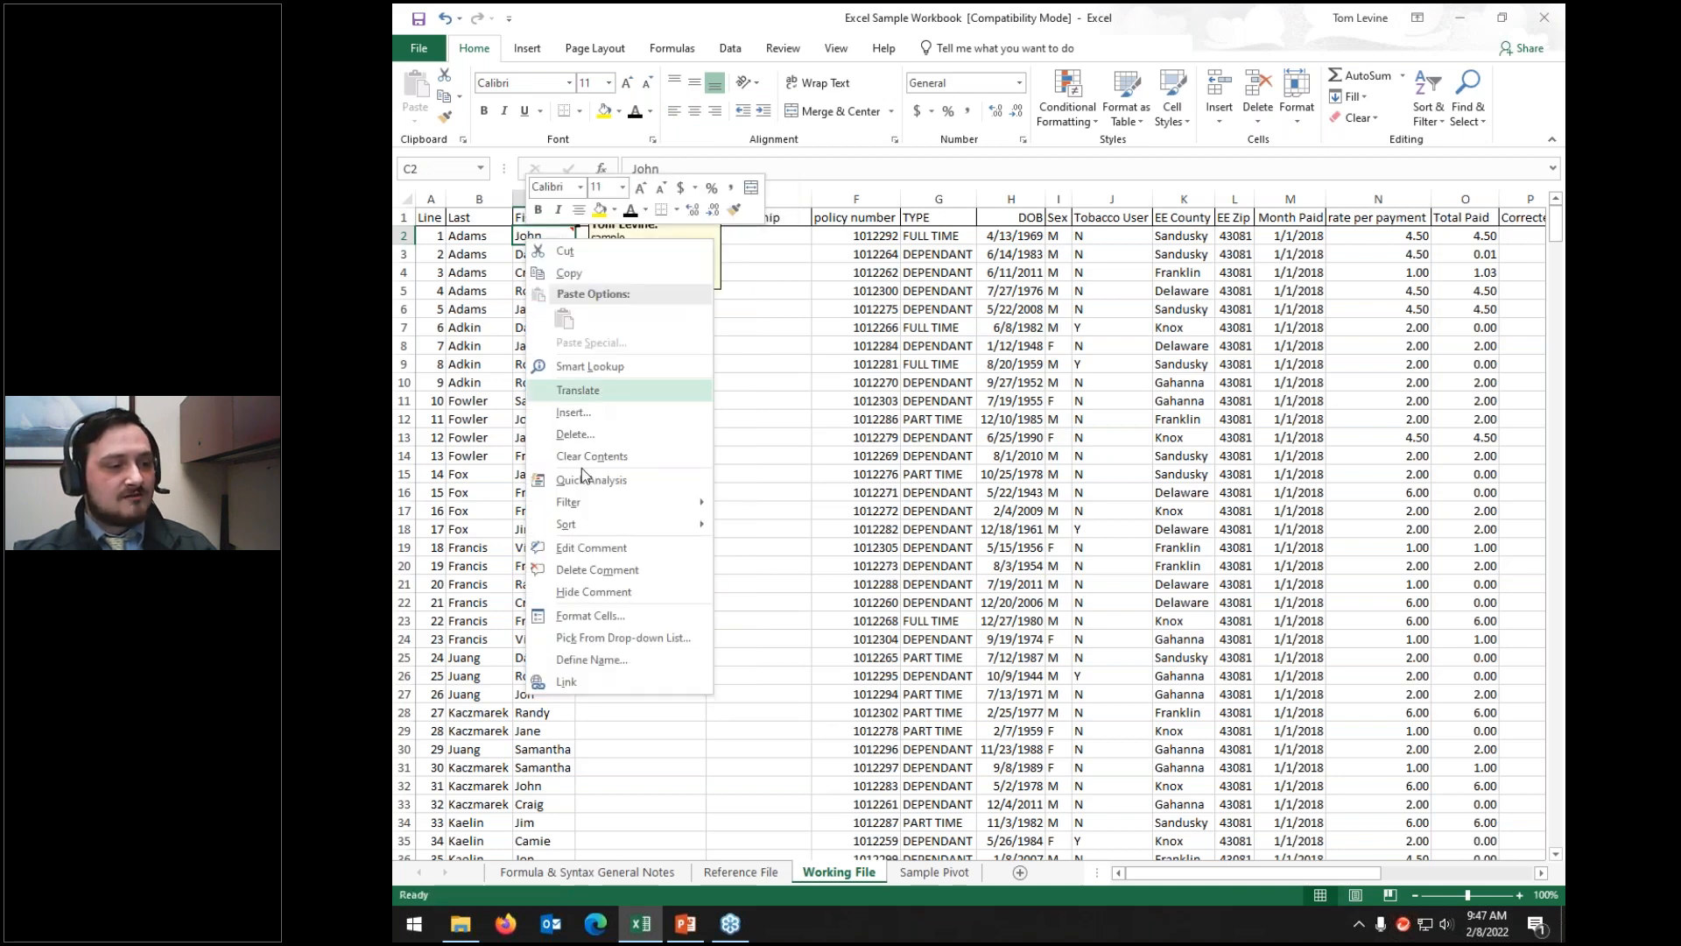
left_click(565, 591)
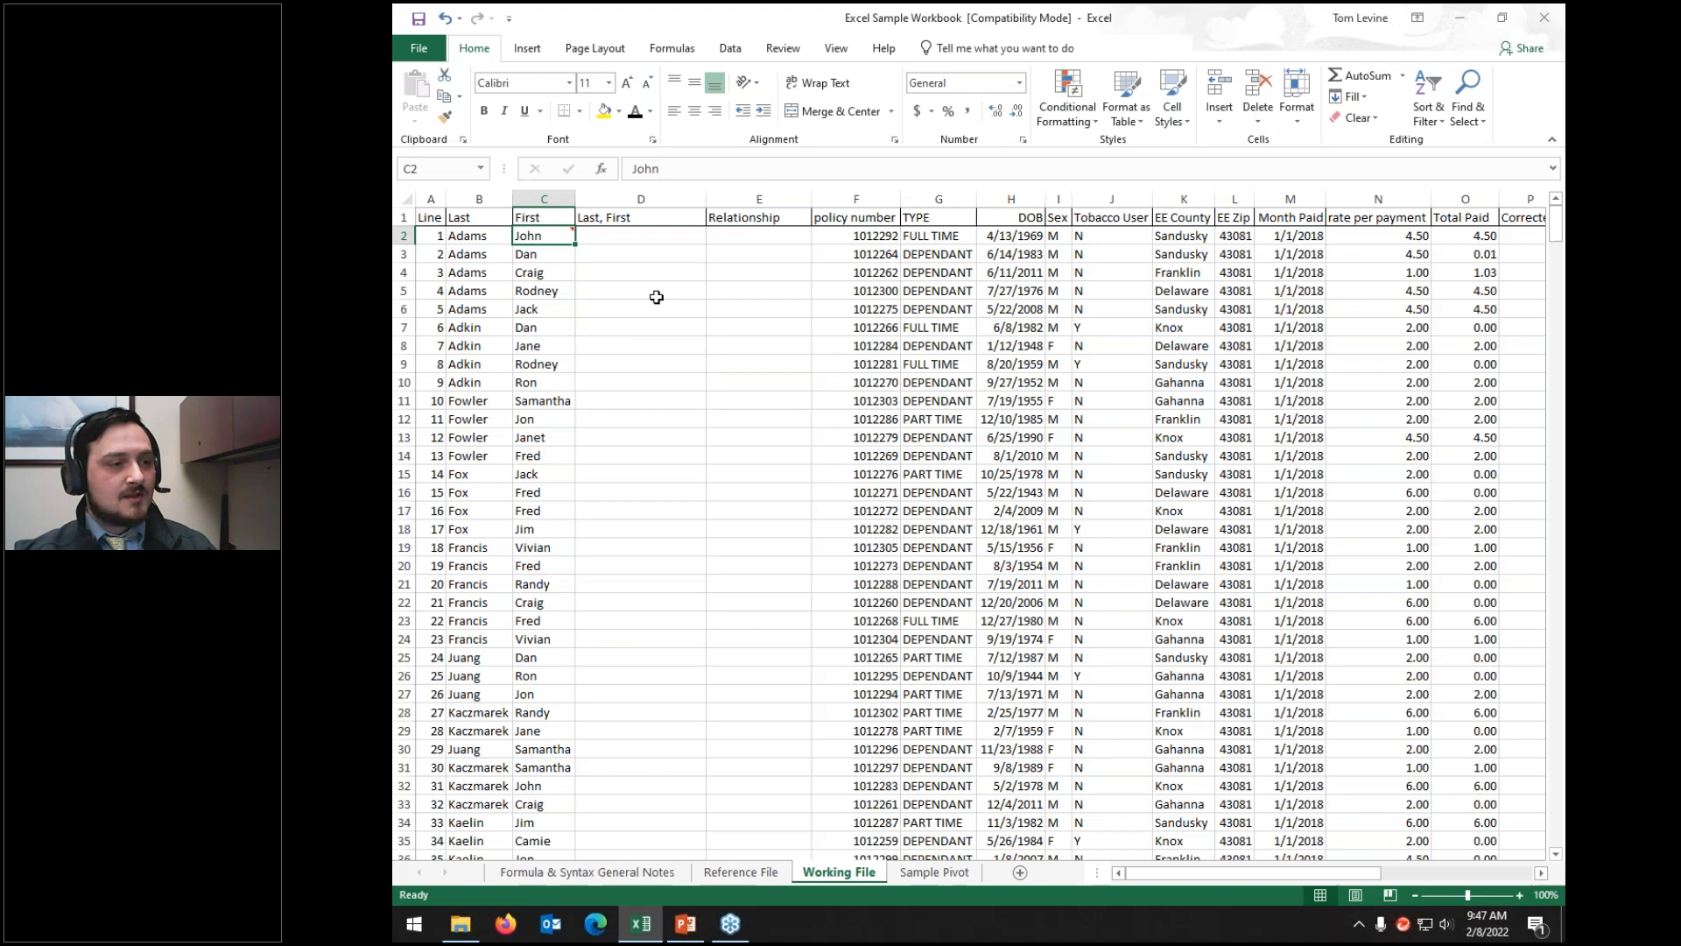
right_click(552, 233)
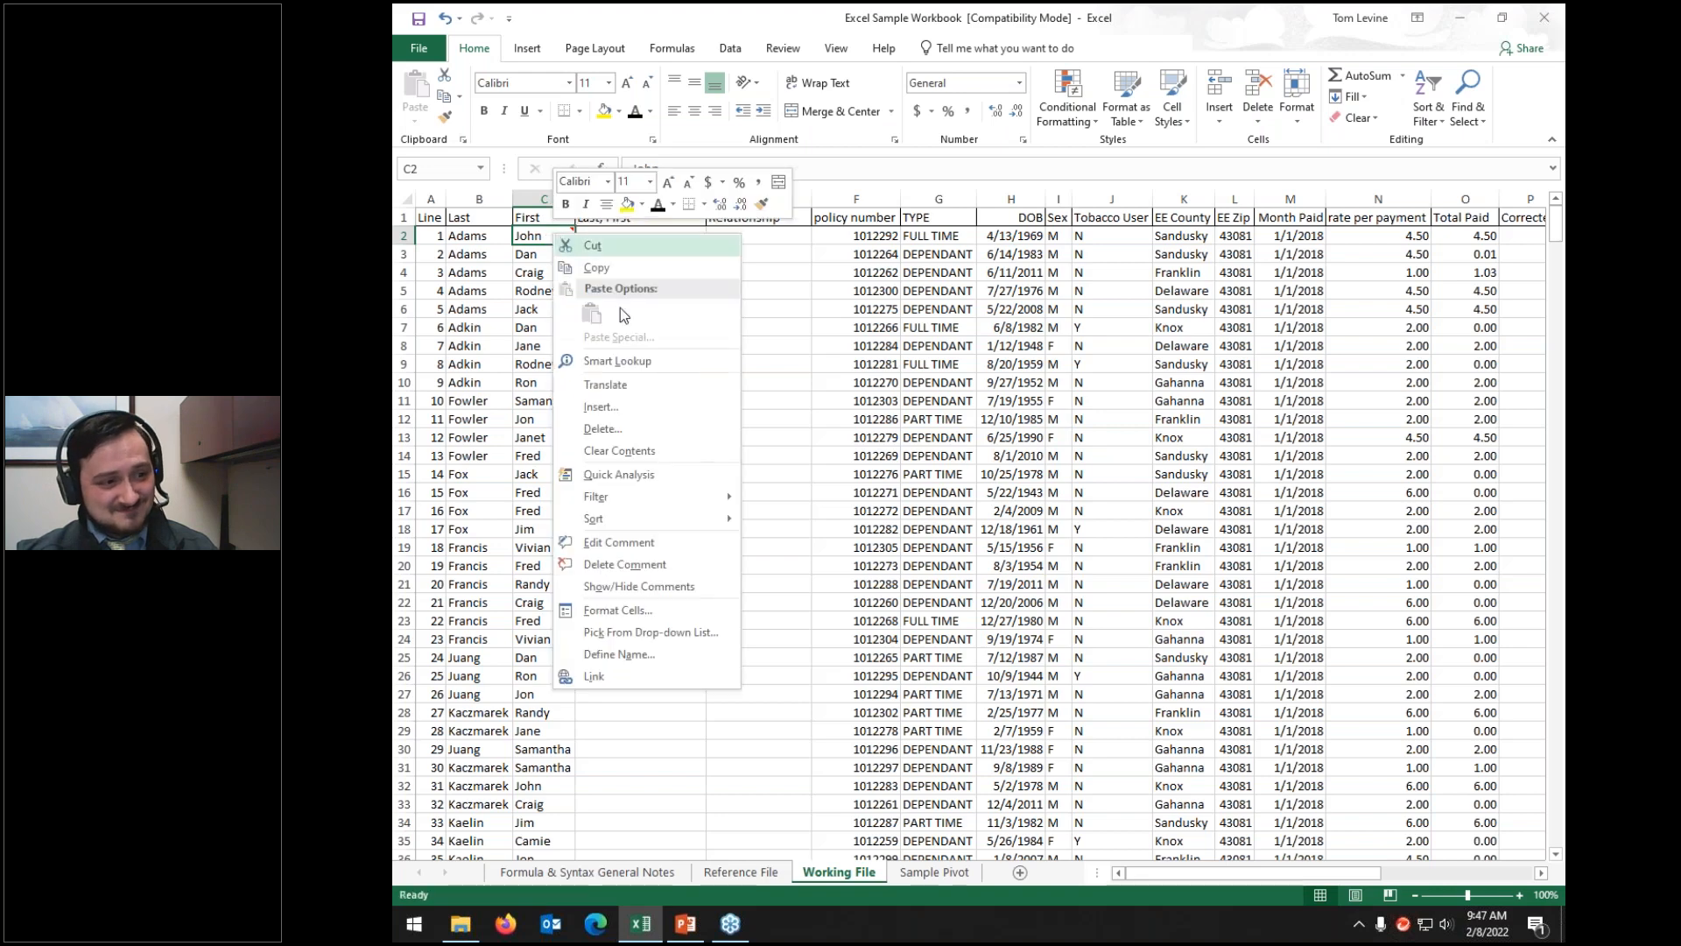
left_click(602, 543)
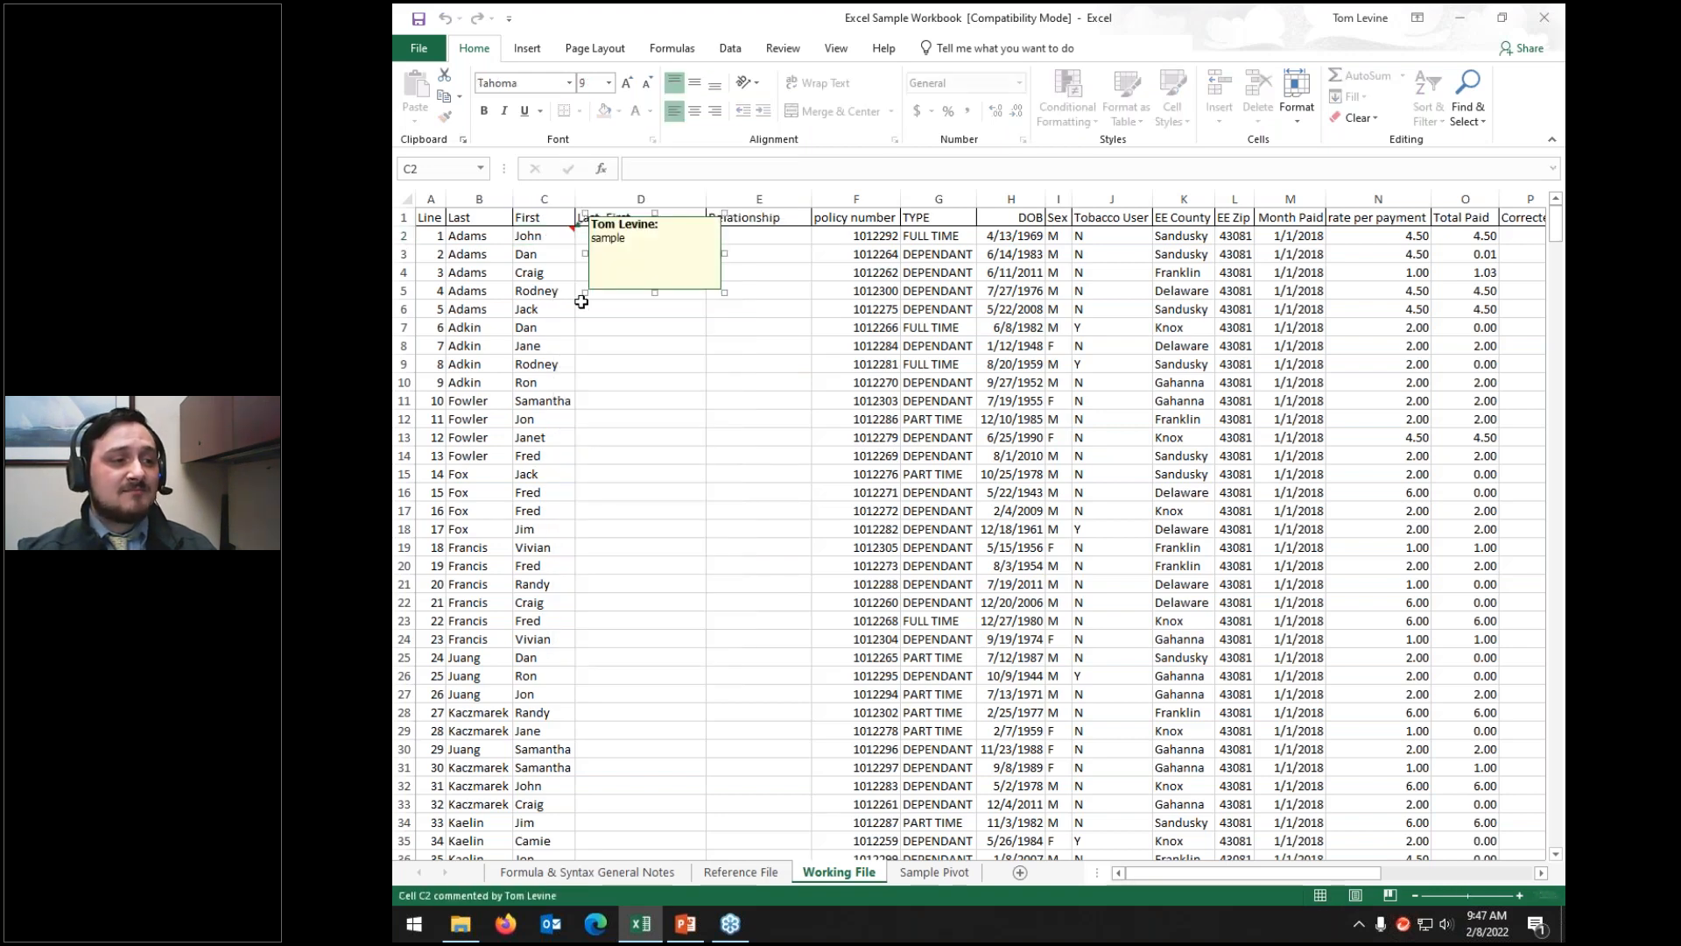
right_click(531, 233)
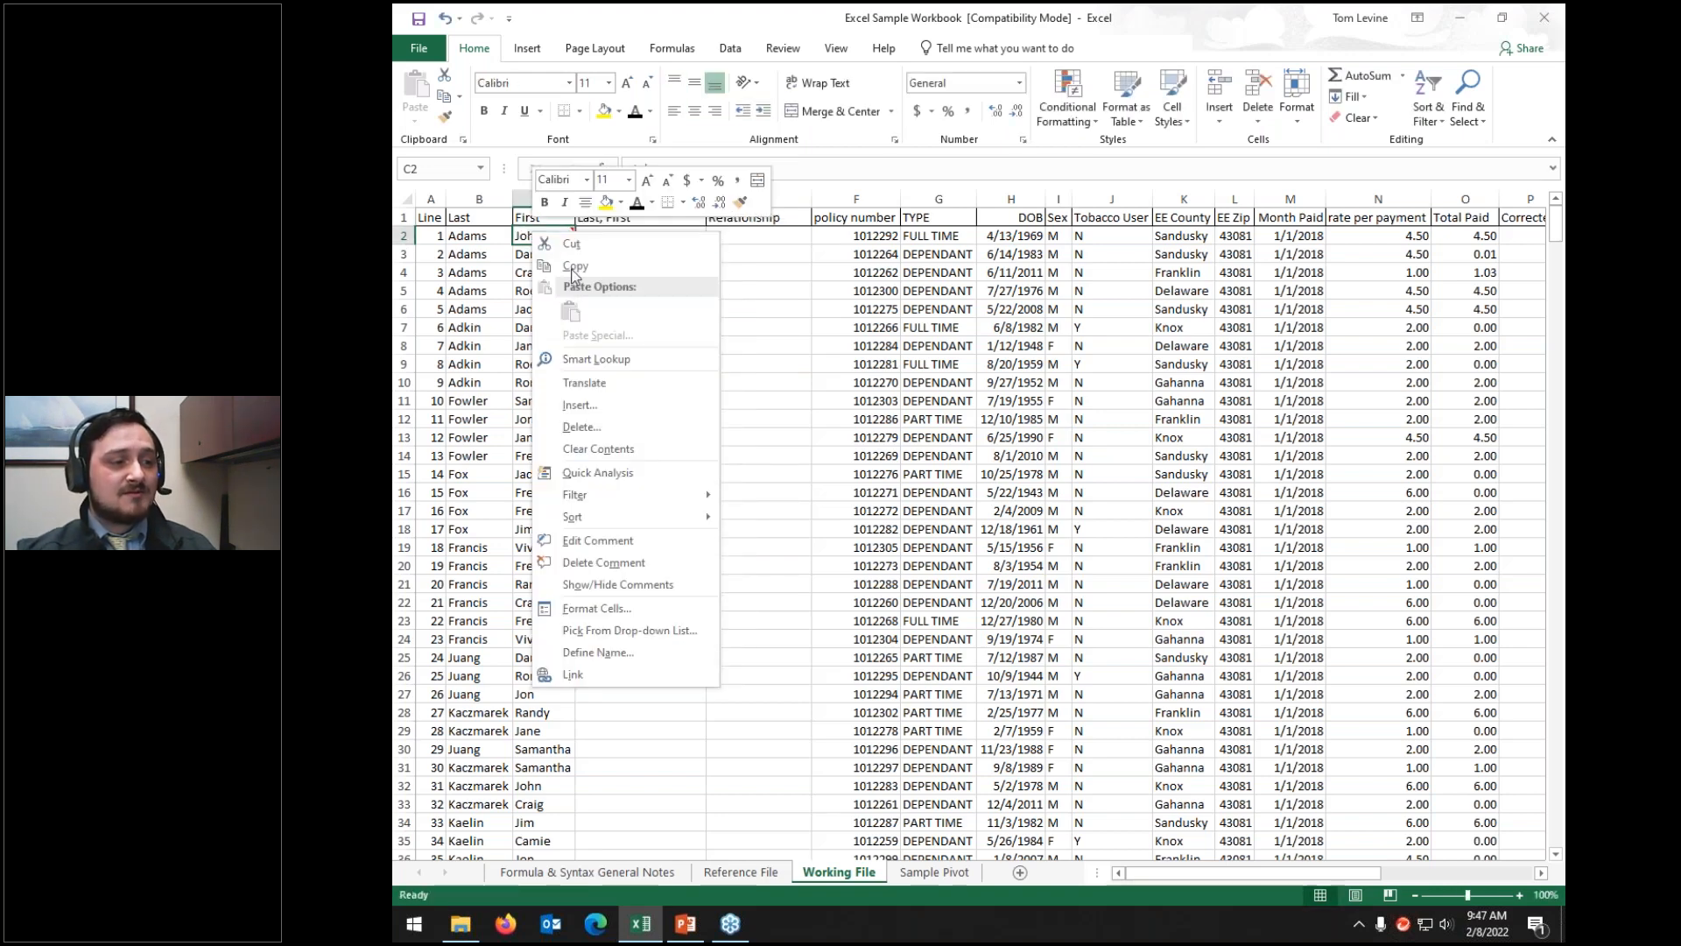
left_click(585, 562)
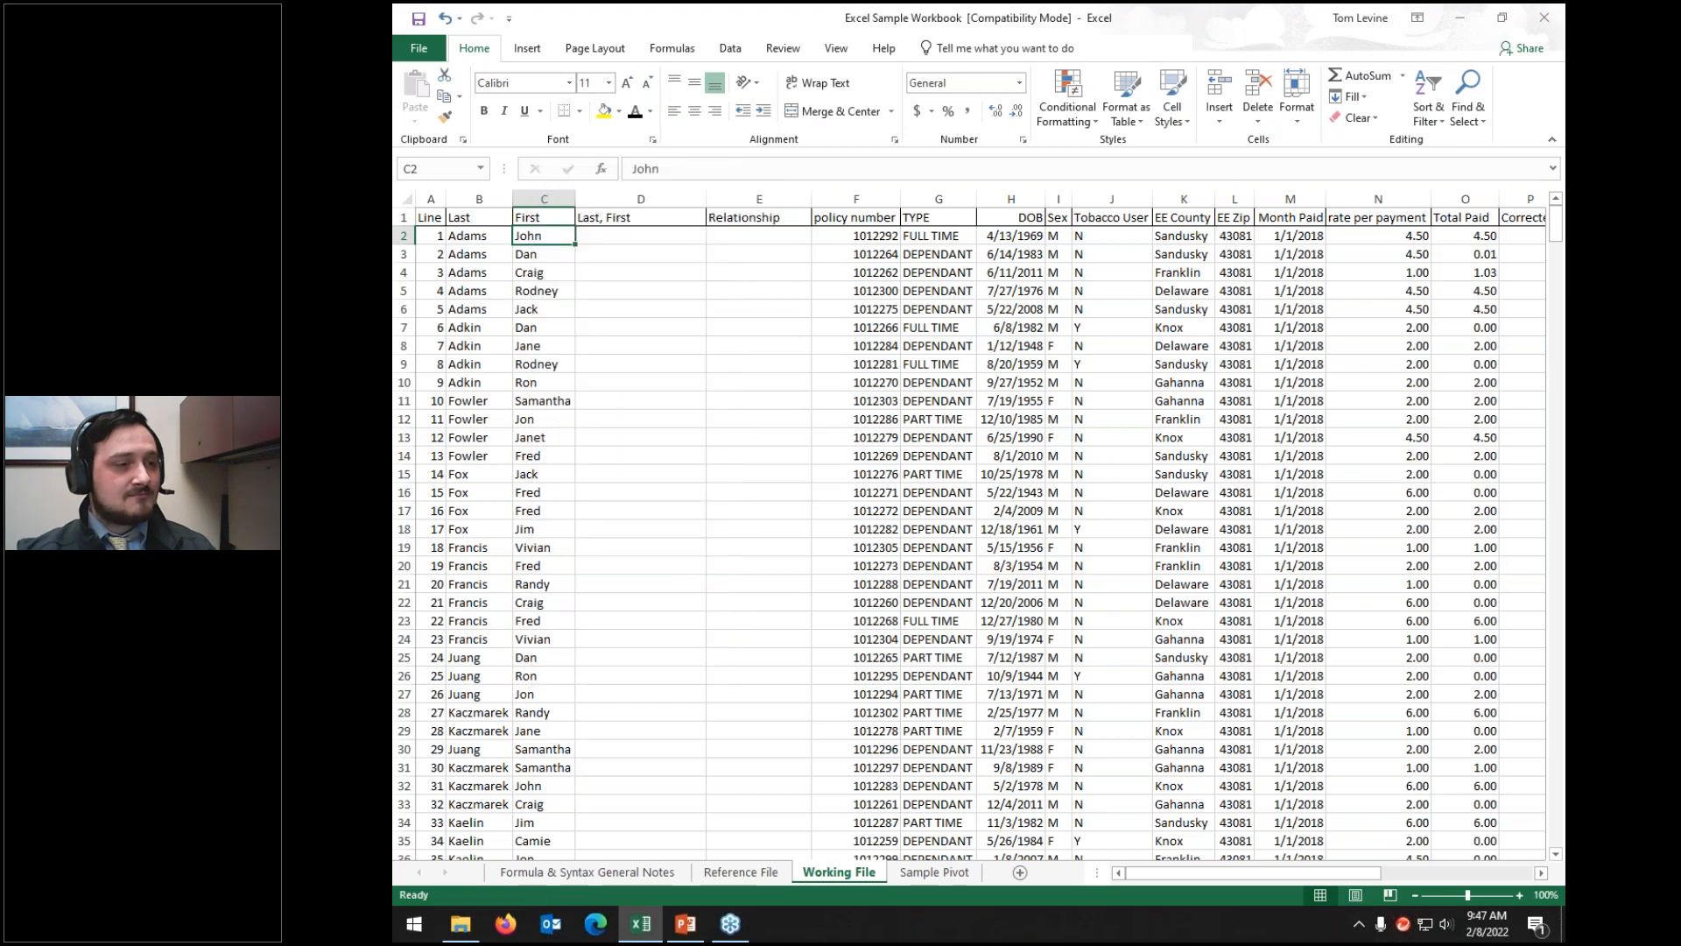
left_click(719, 238)
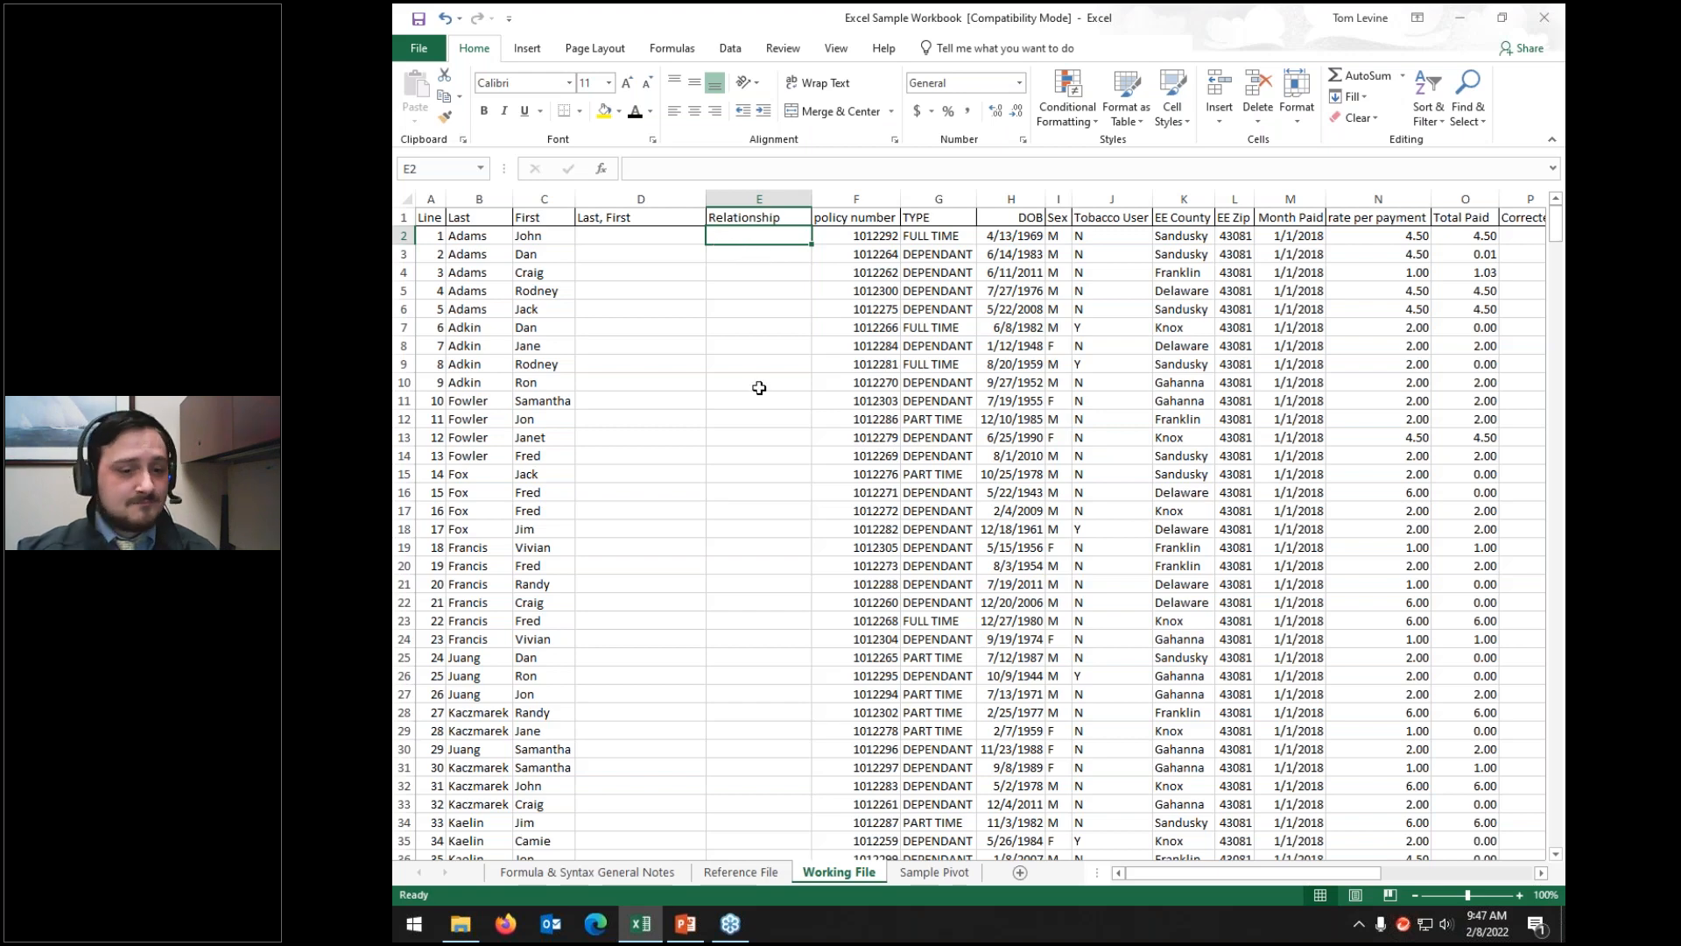
left_click(866, 235)
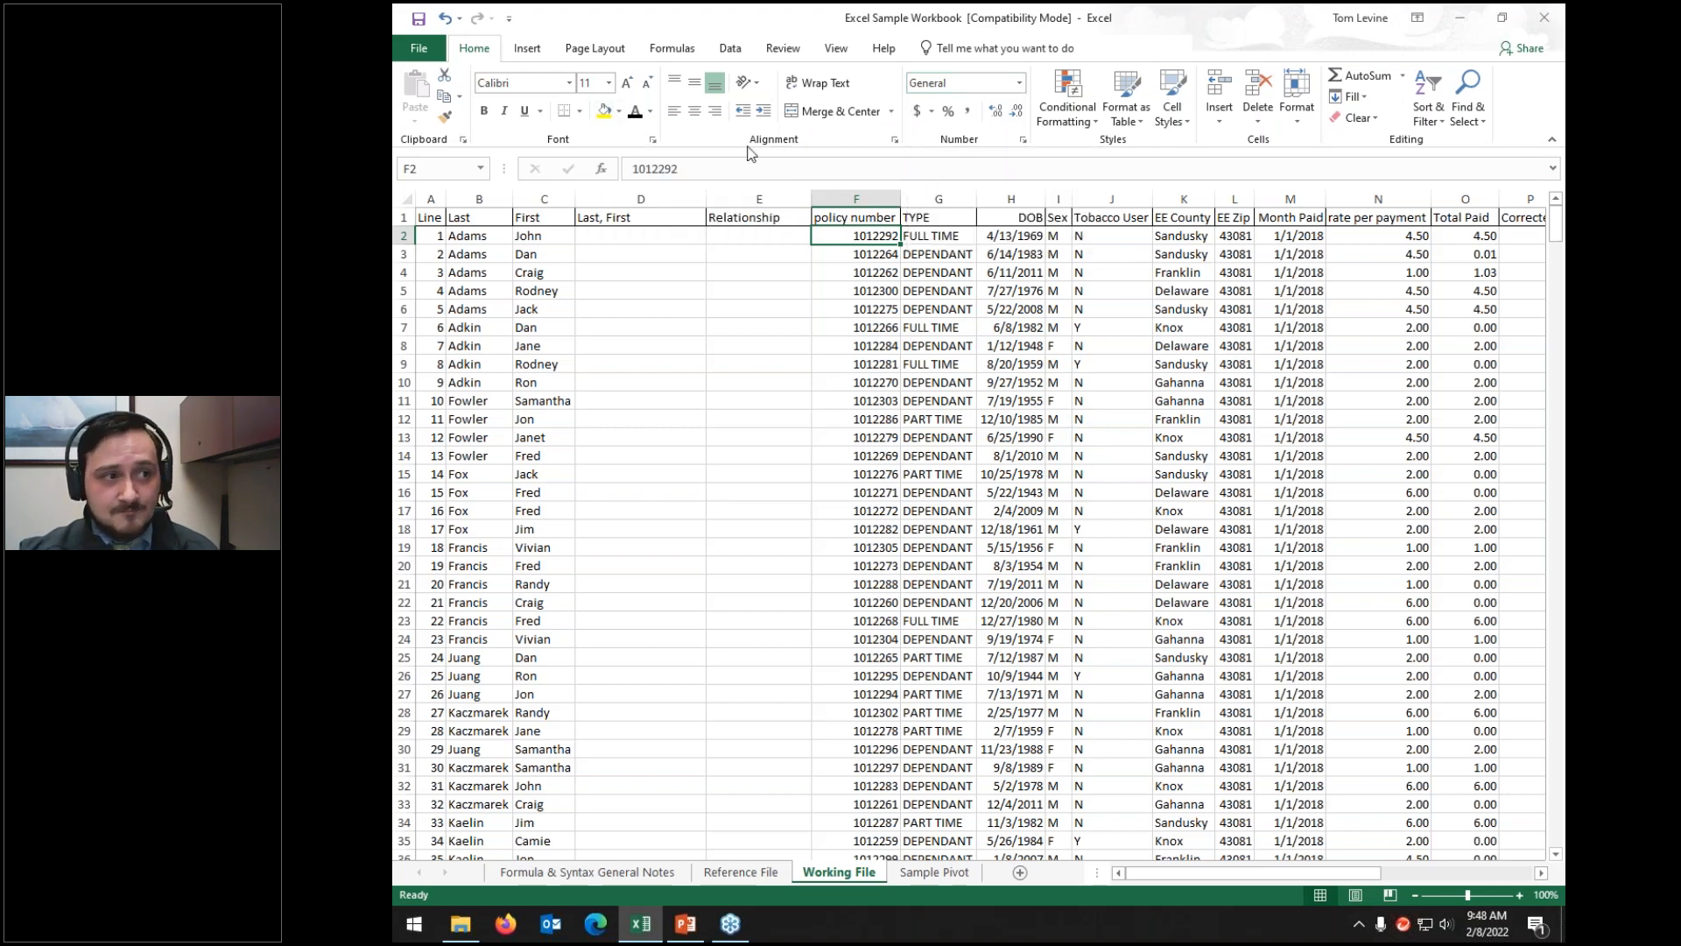
left_click(694, 111)
left_click(697, 81)
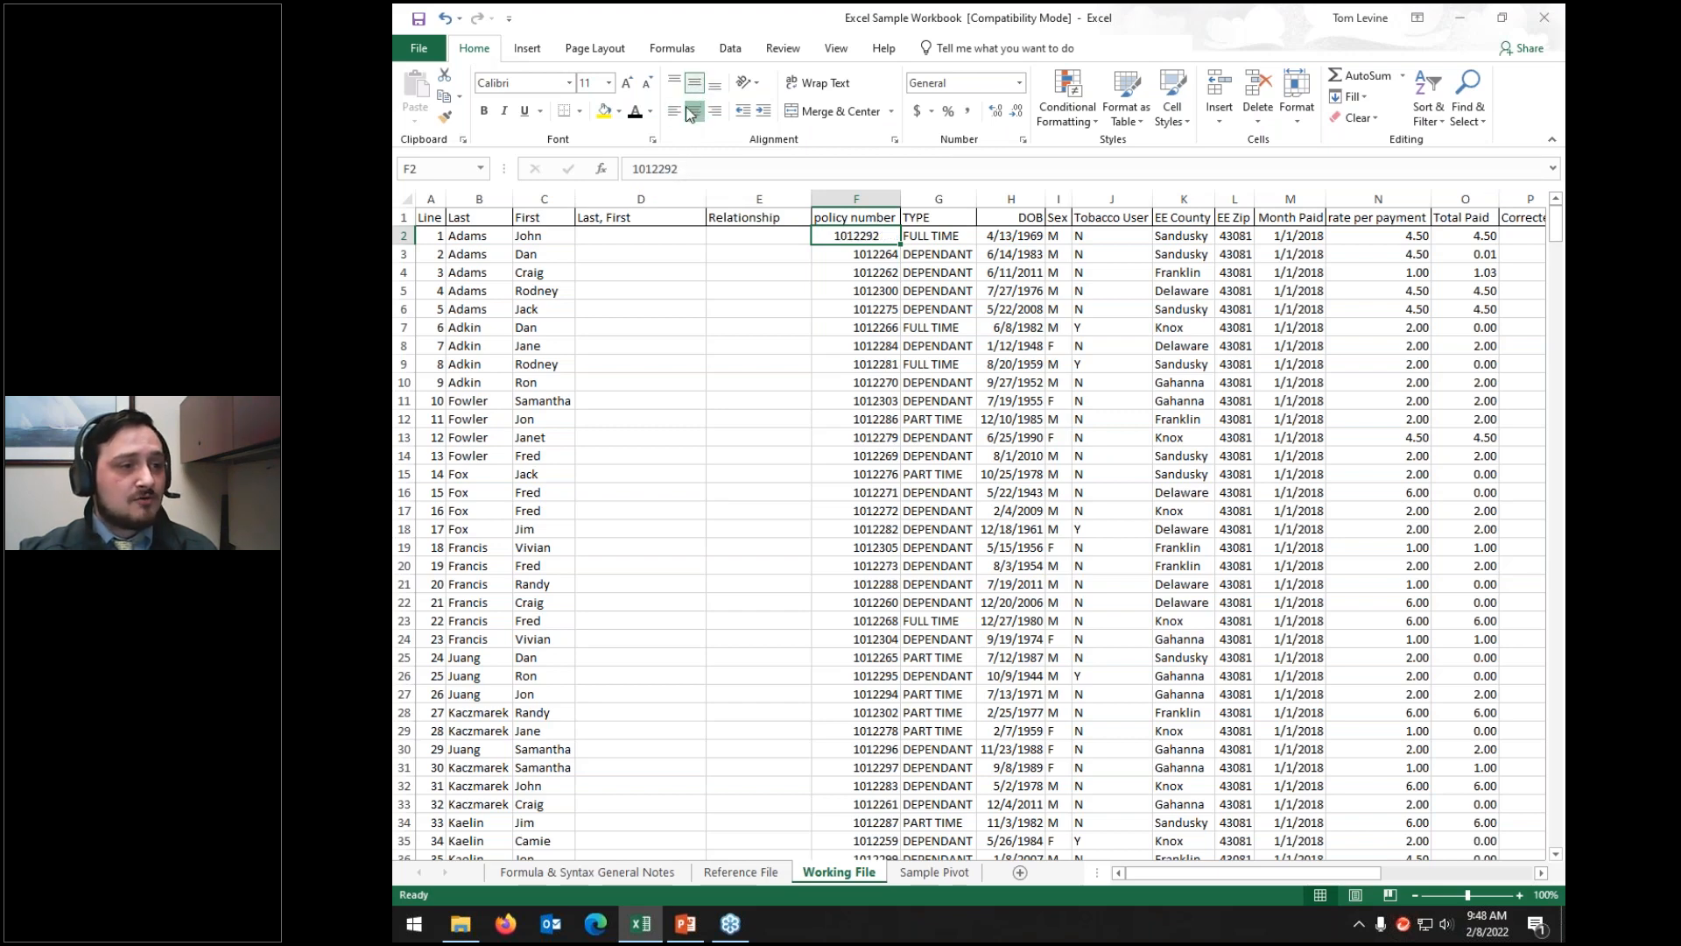
left_click(673, 111)
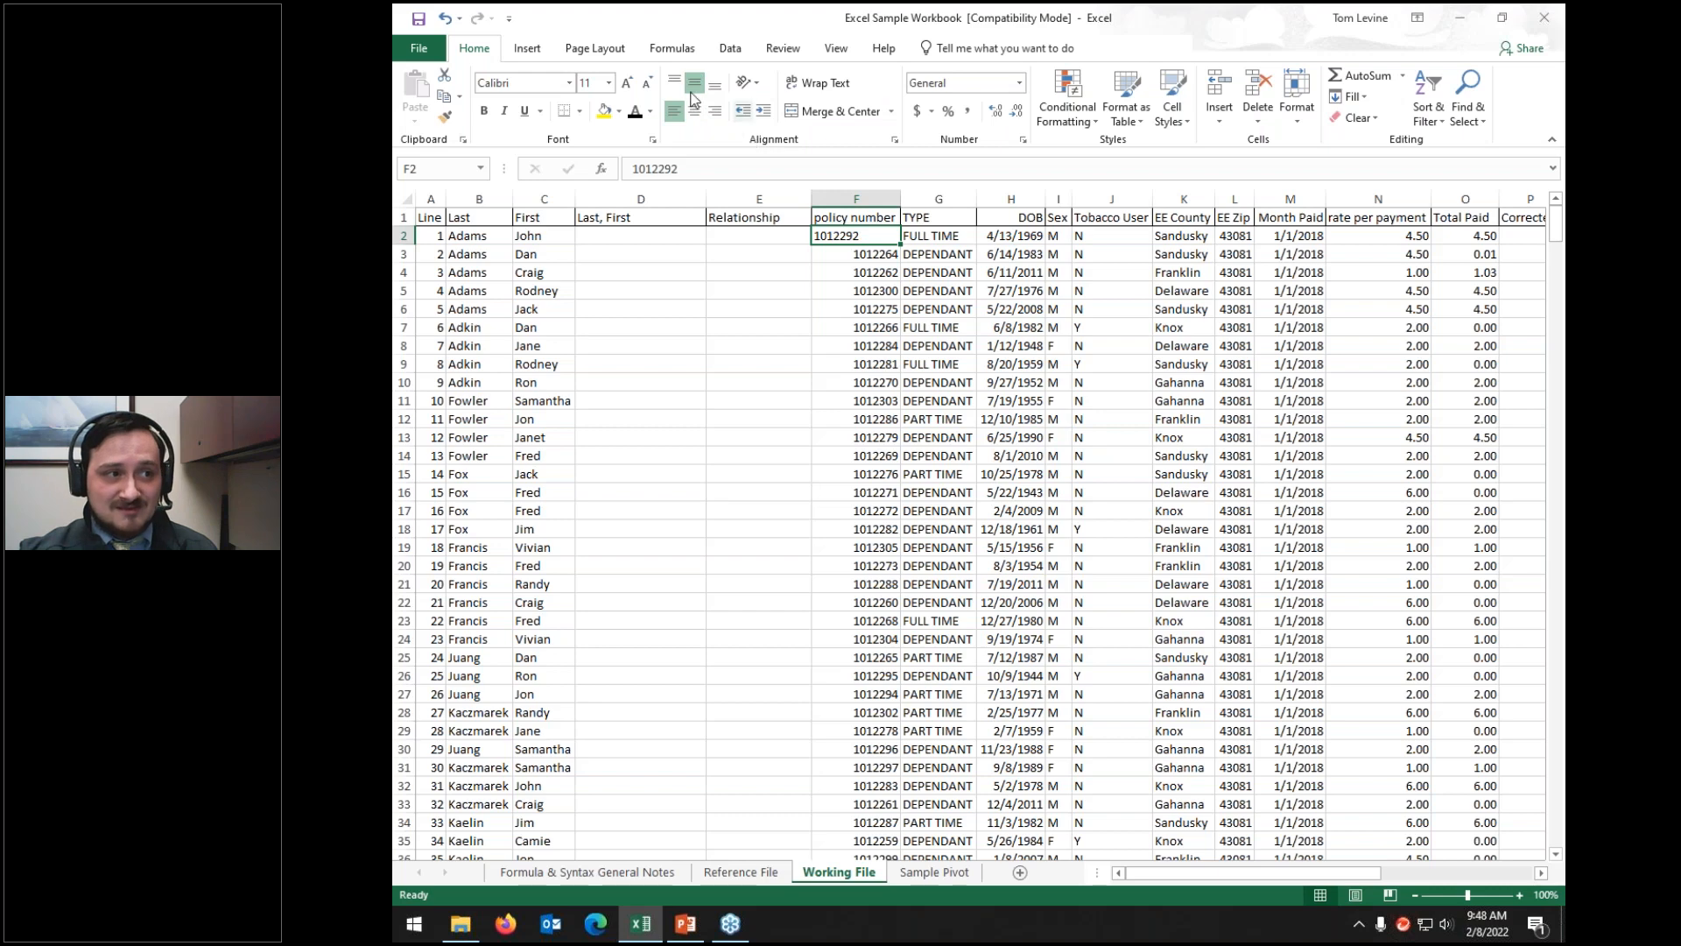
left_click(716, 112)
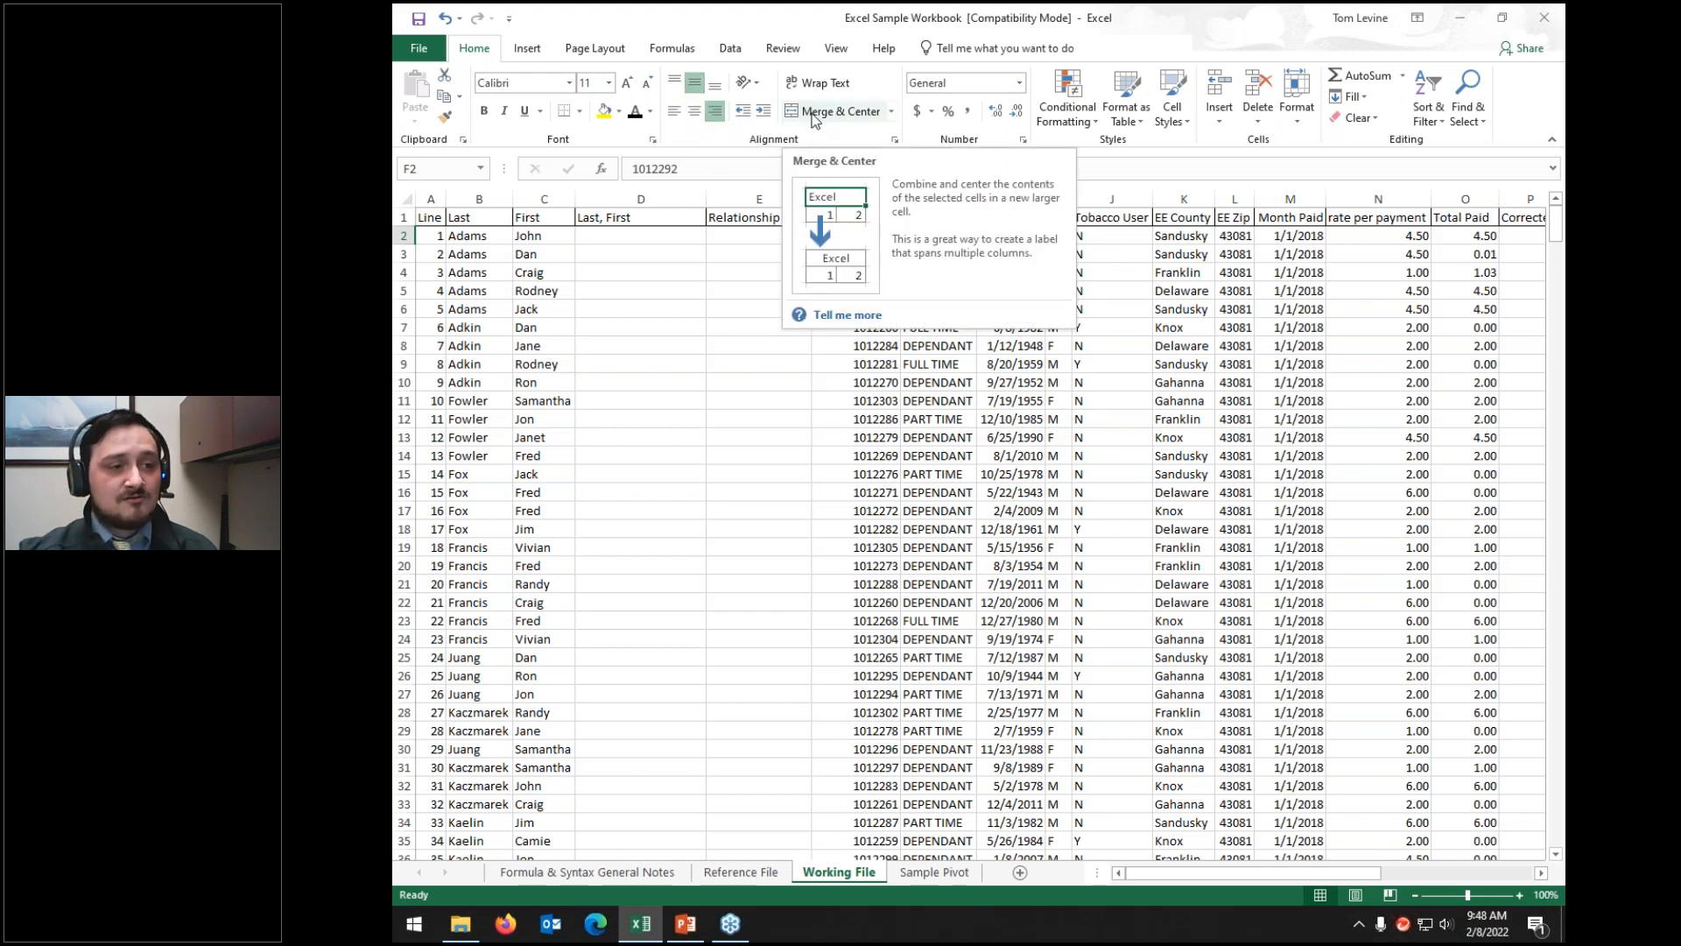
left_click(1058, 351)
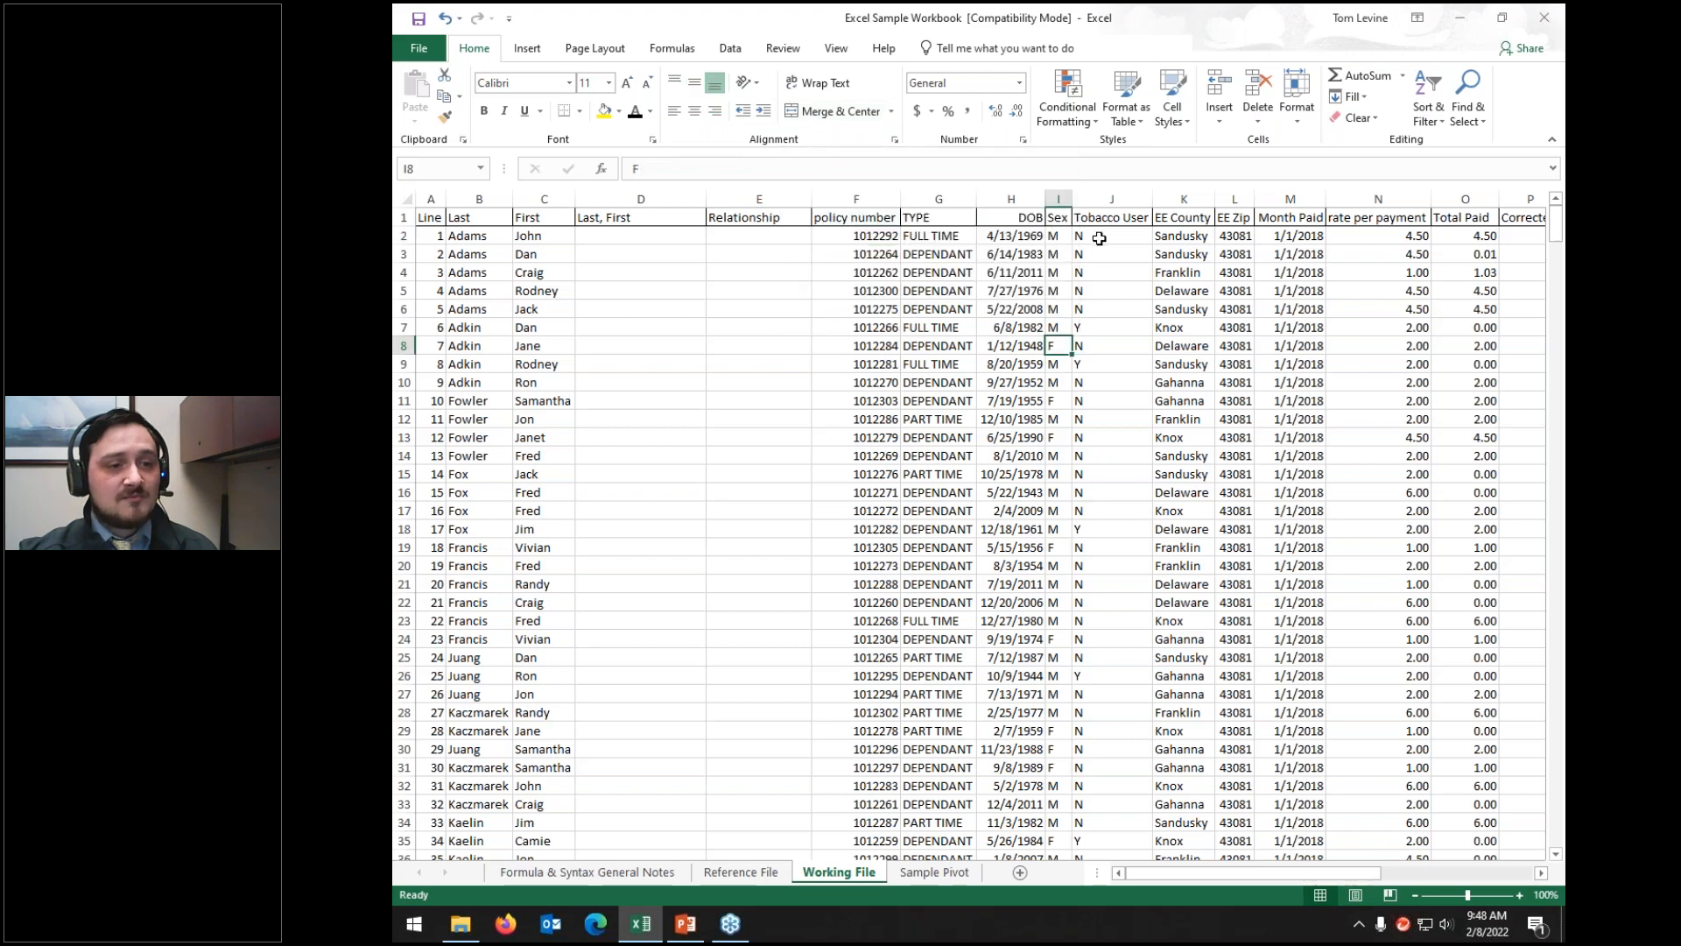
left_click(1098, 237)
left_click_drag(999, 236, 841, 236)
left_click(834, 114)
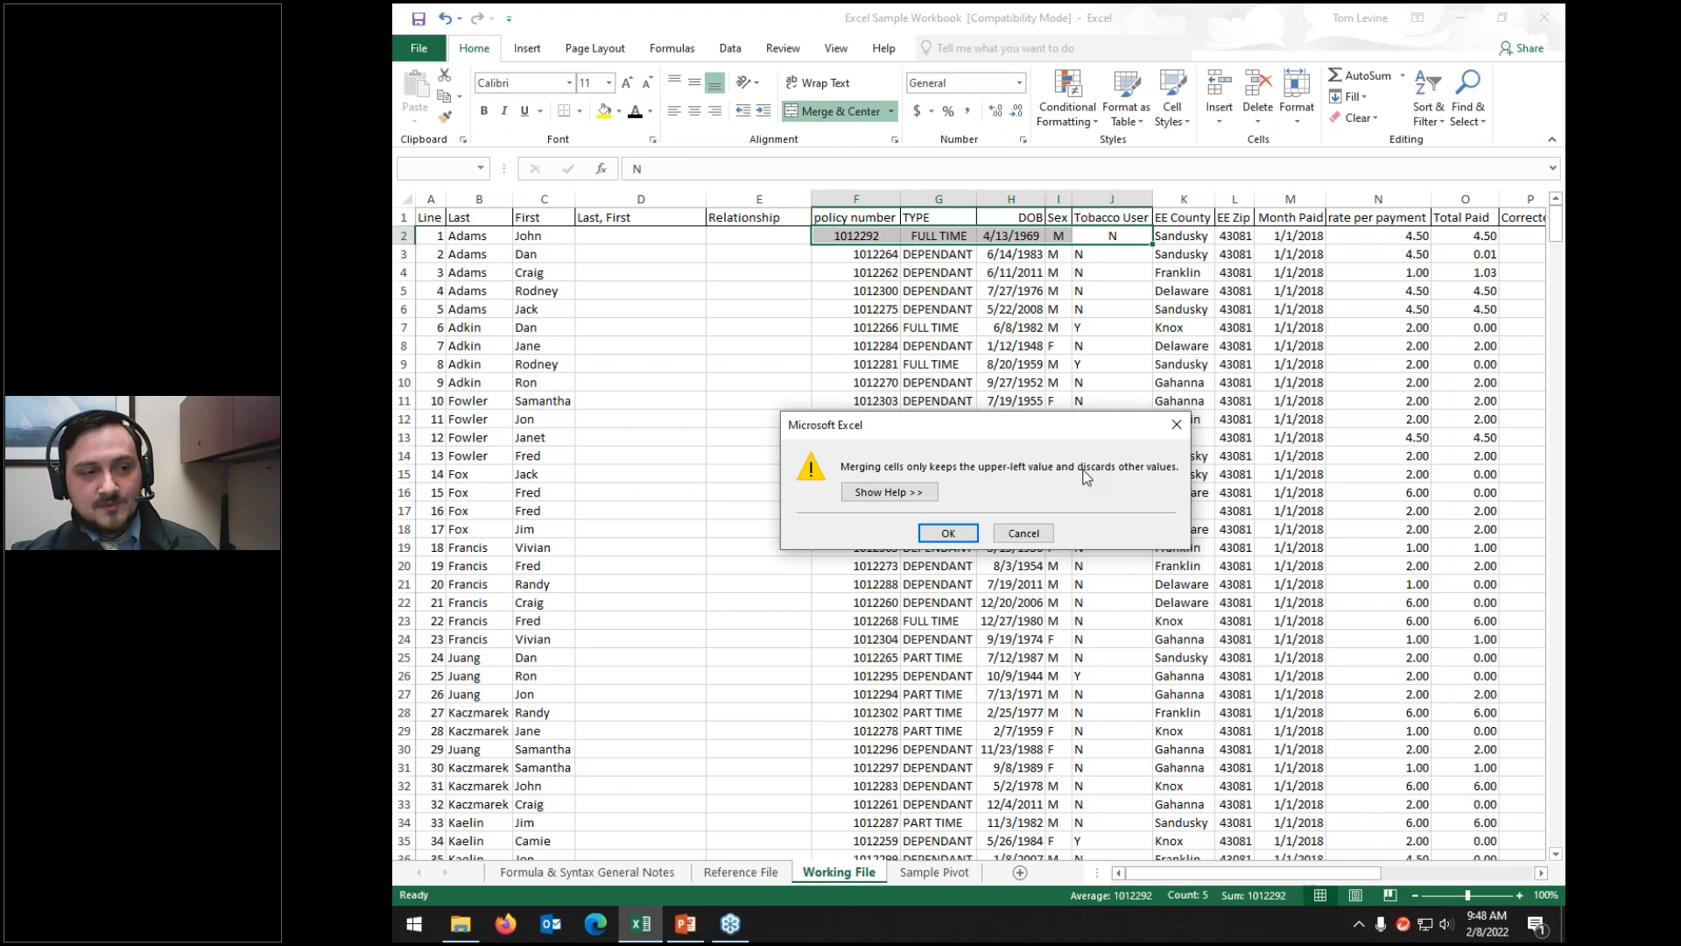
left_click(1023, 533)
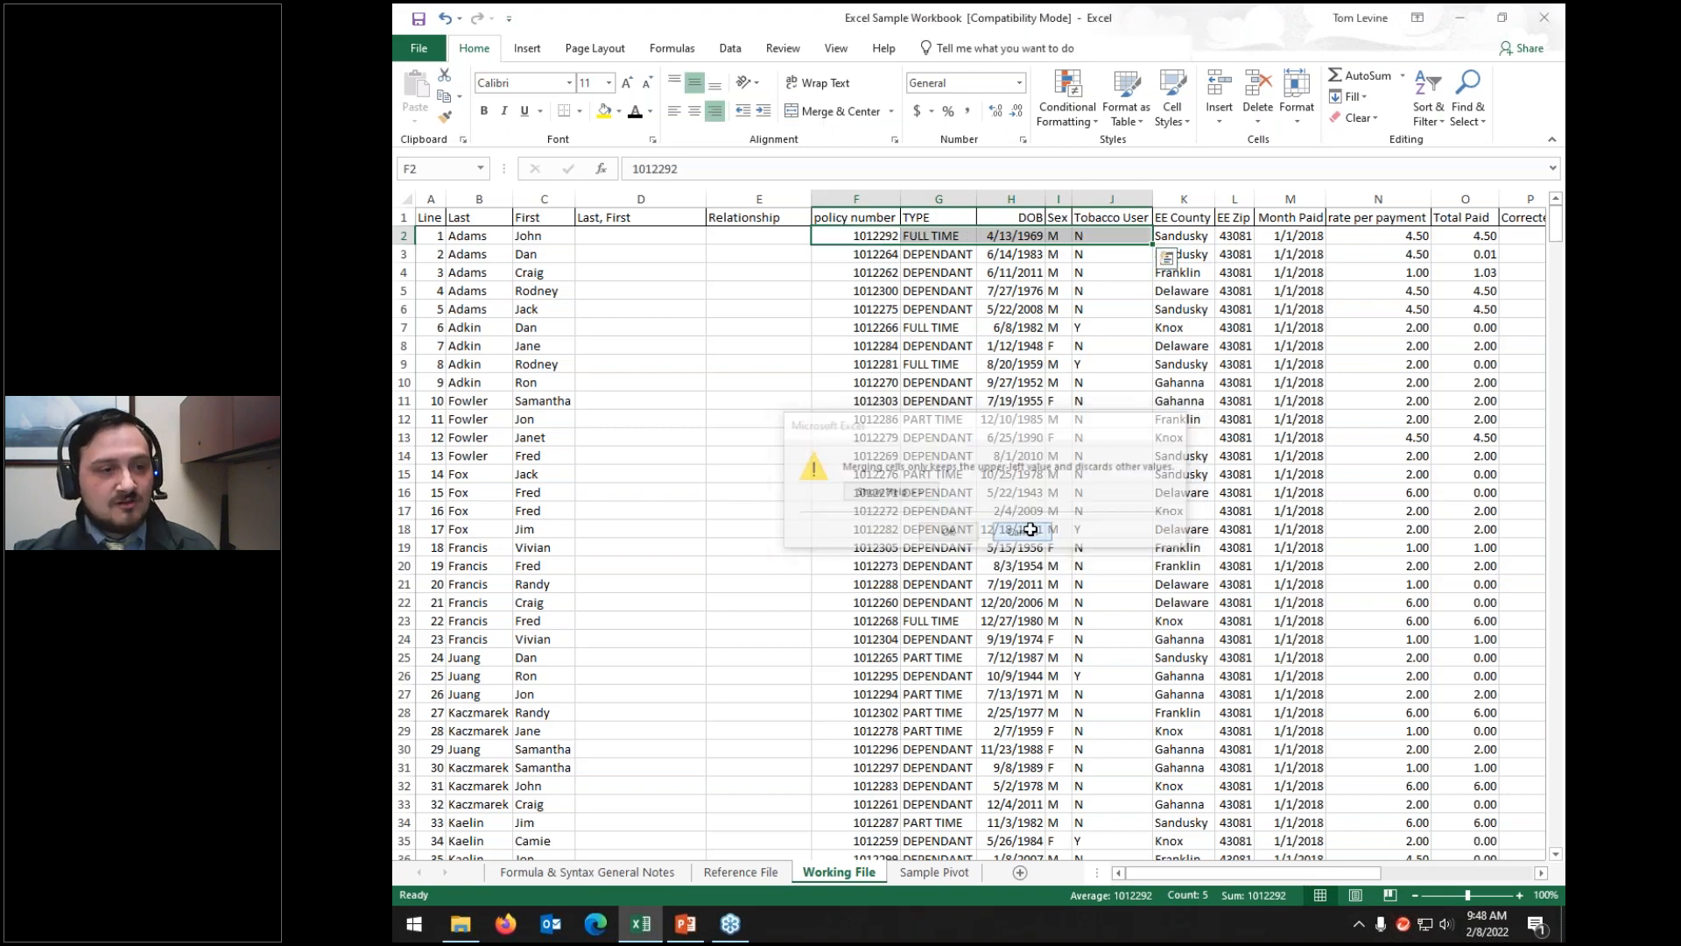
left_click_drag(855, 236, 1116, 311)
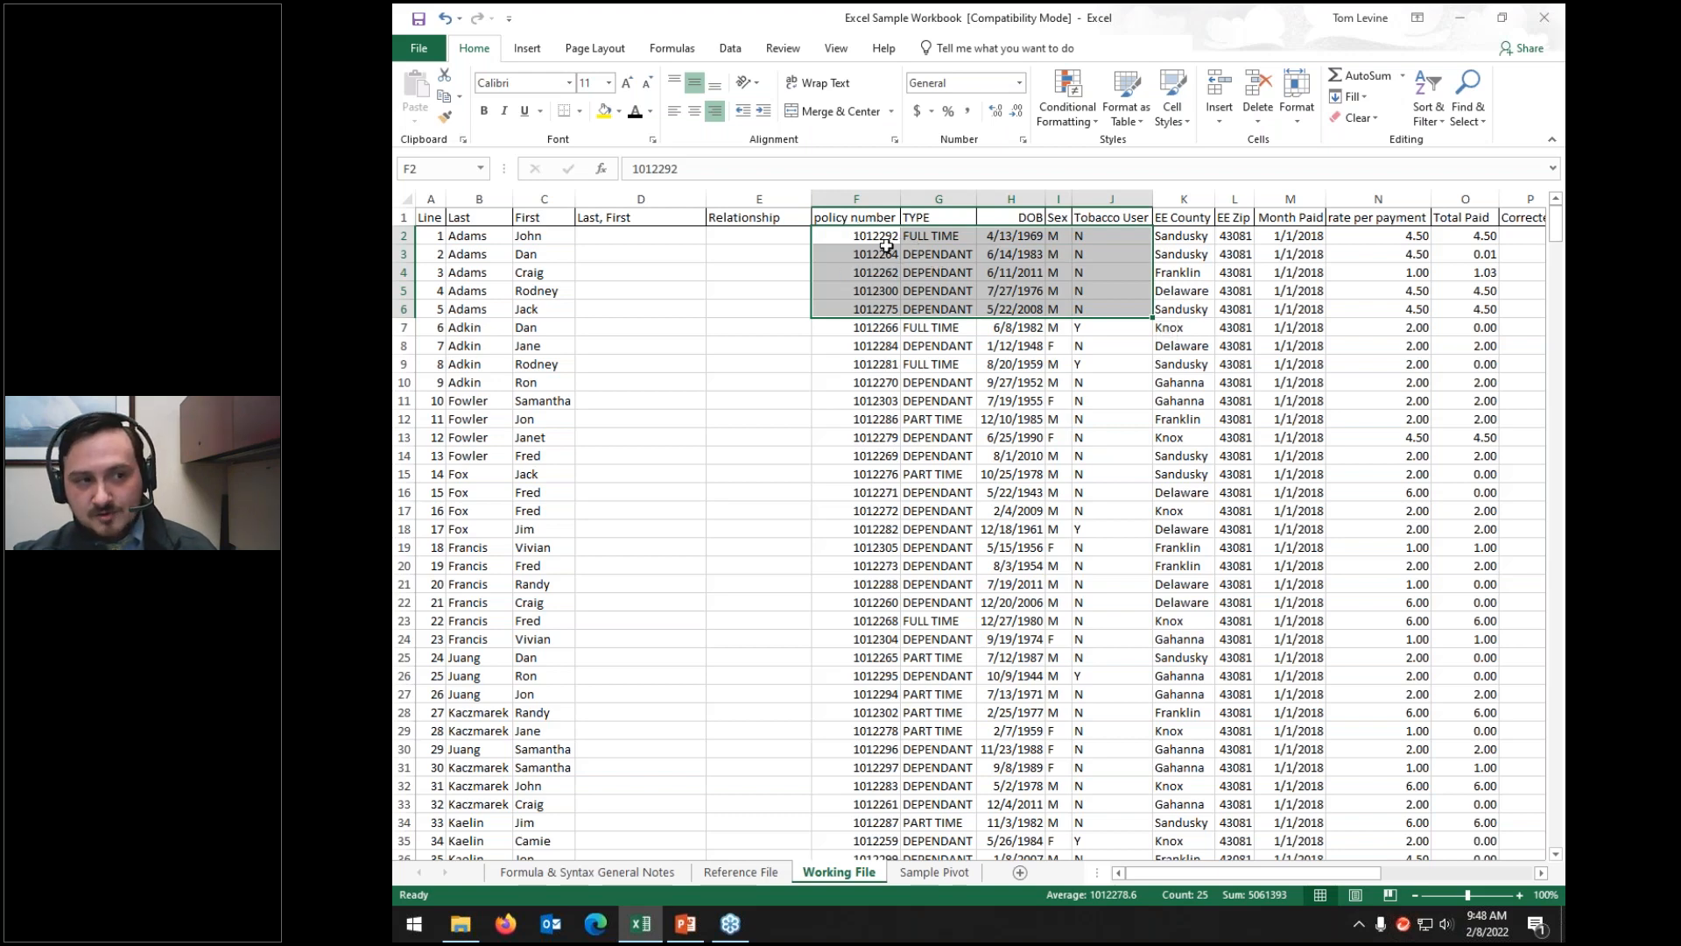
right_click(940, 251)
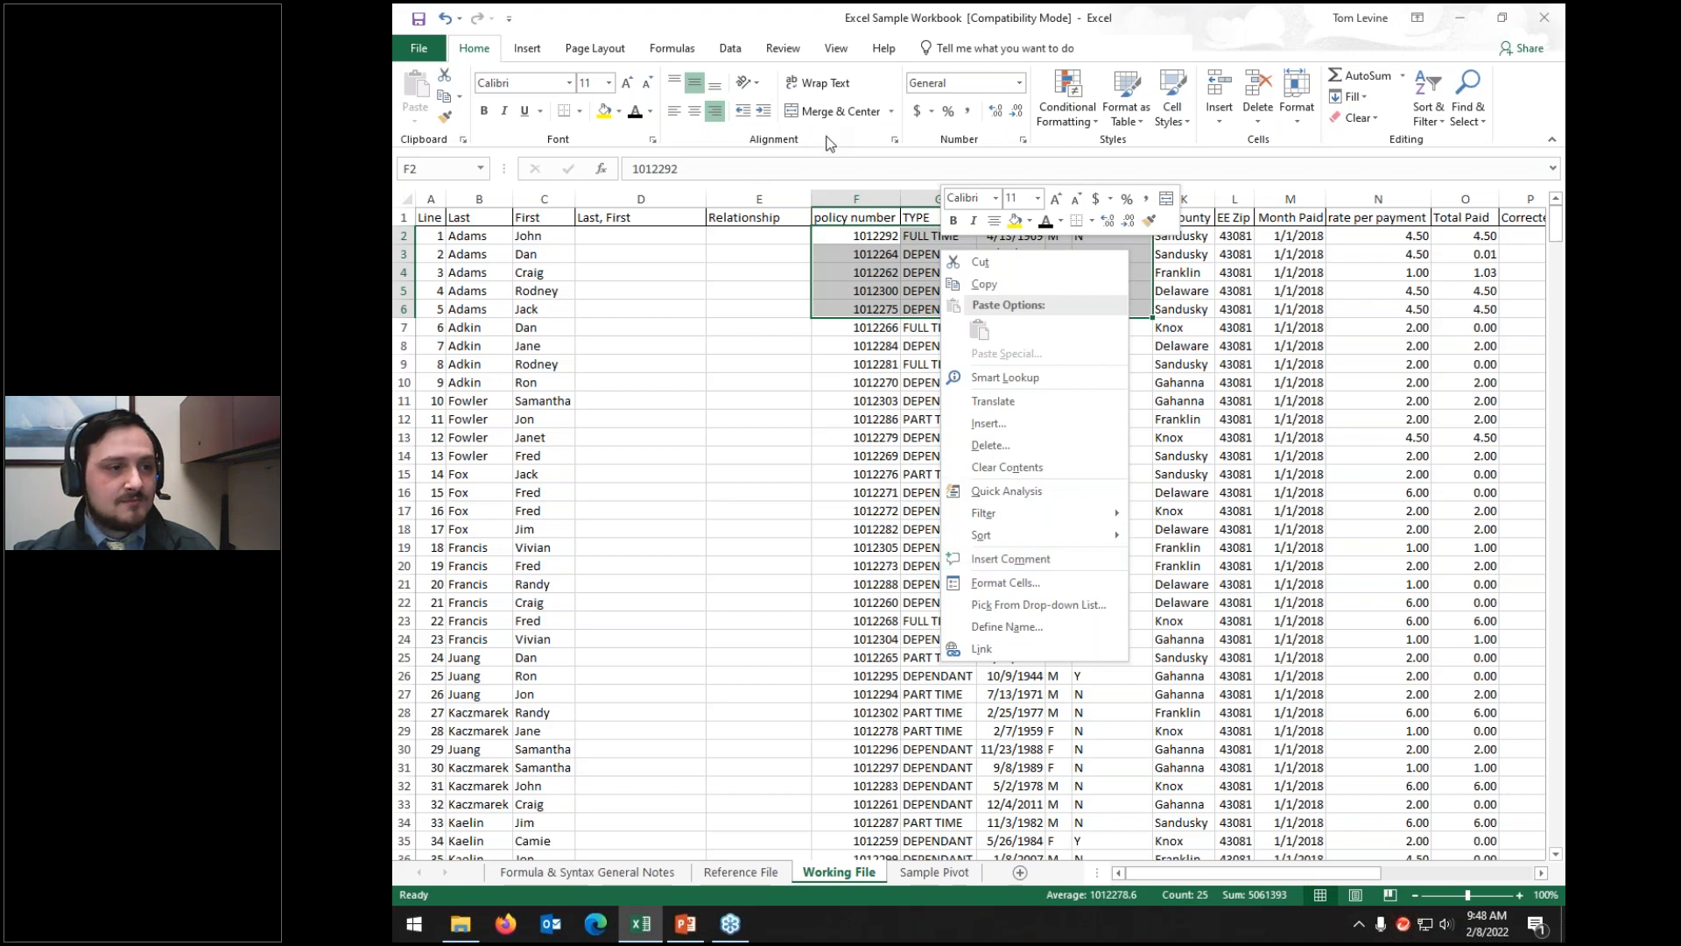
left_click(889, 248)
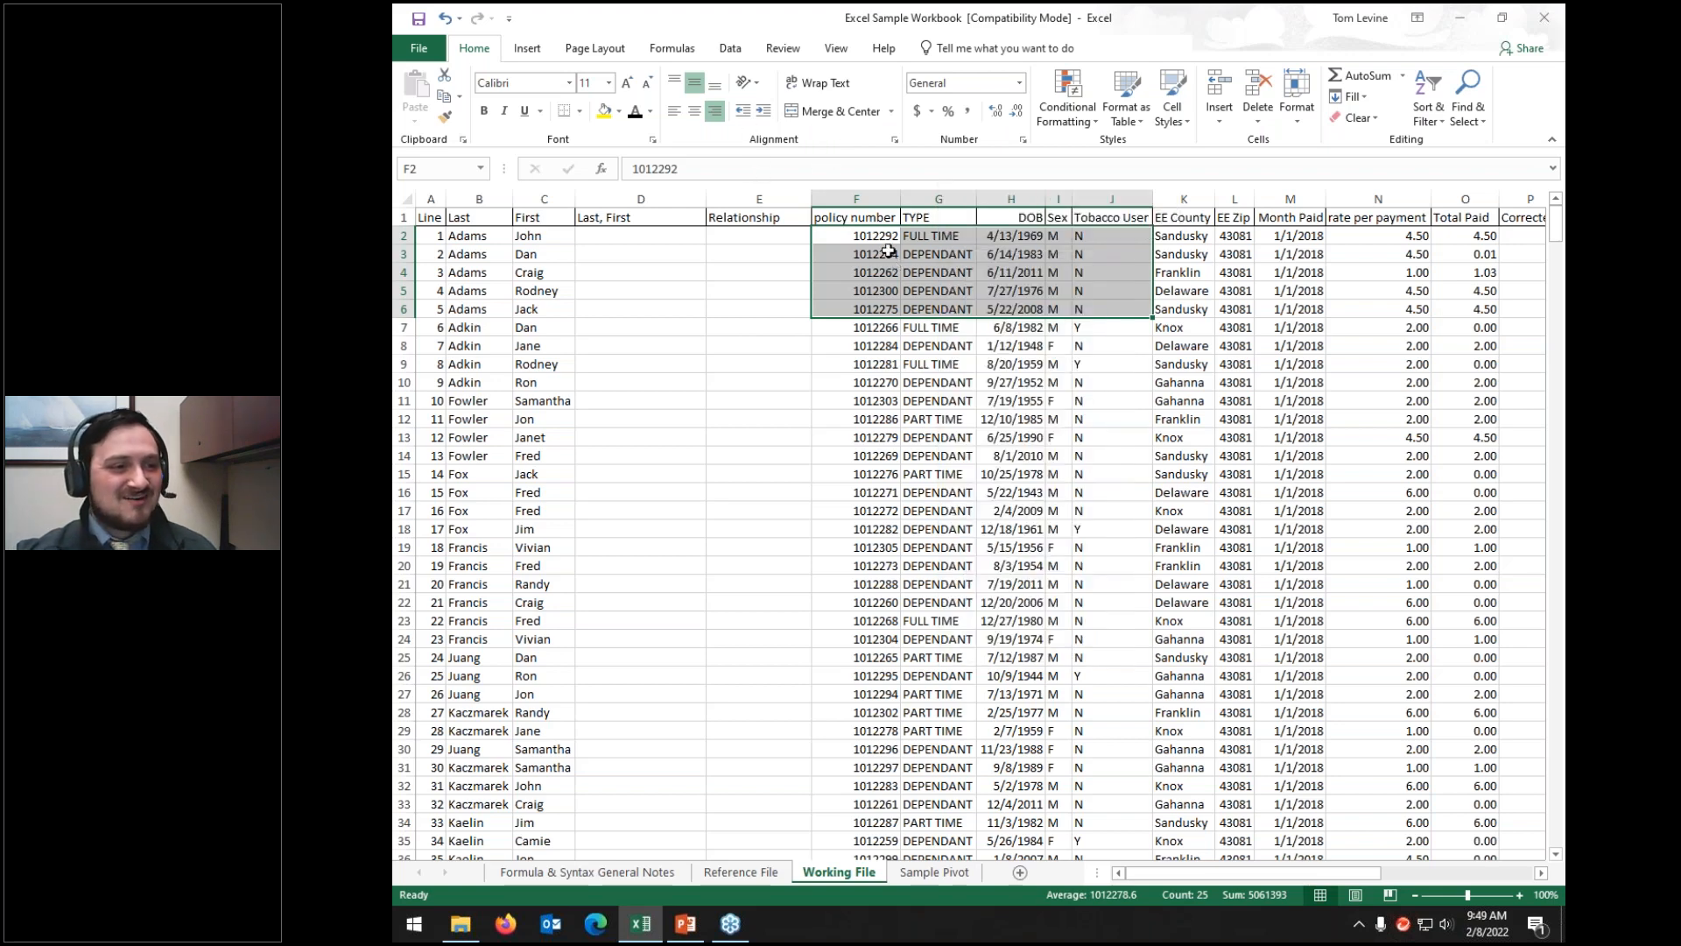
left_click(807, 114)
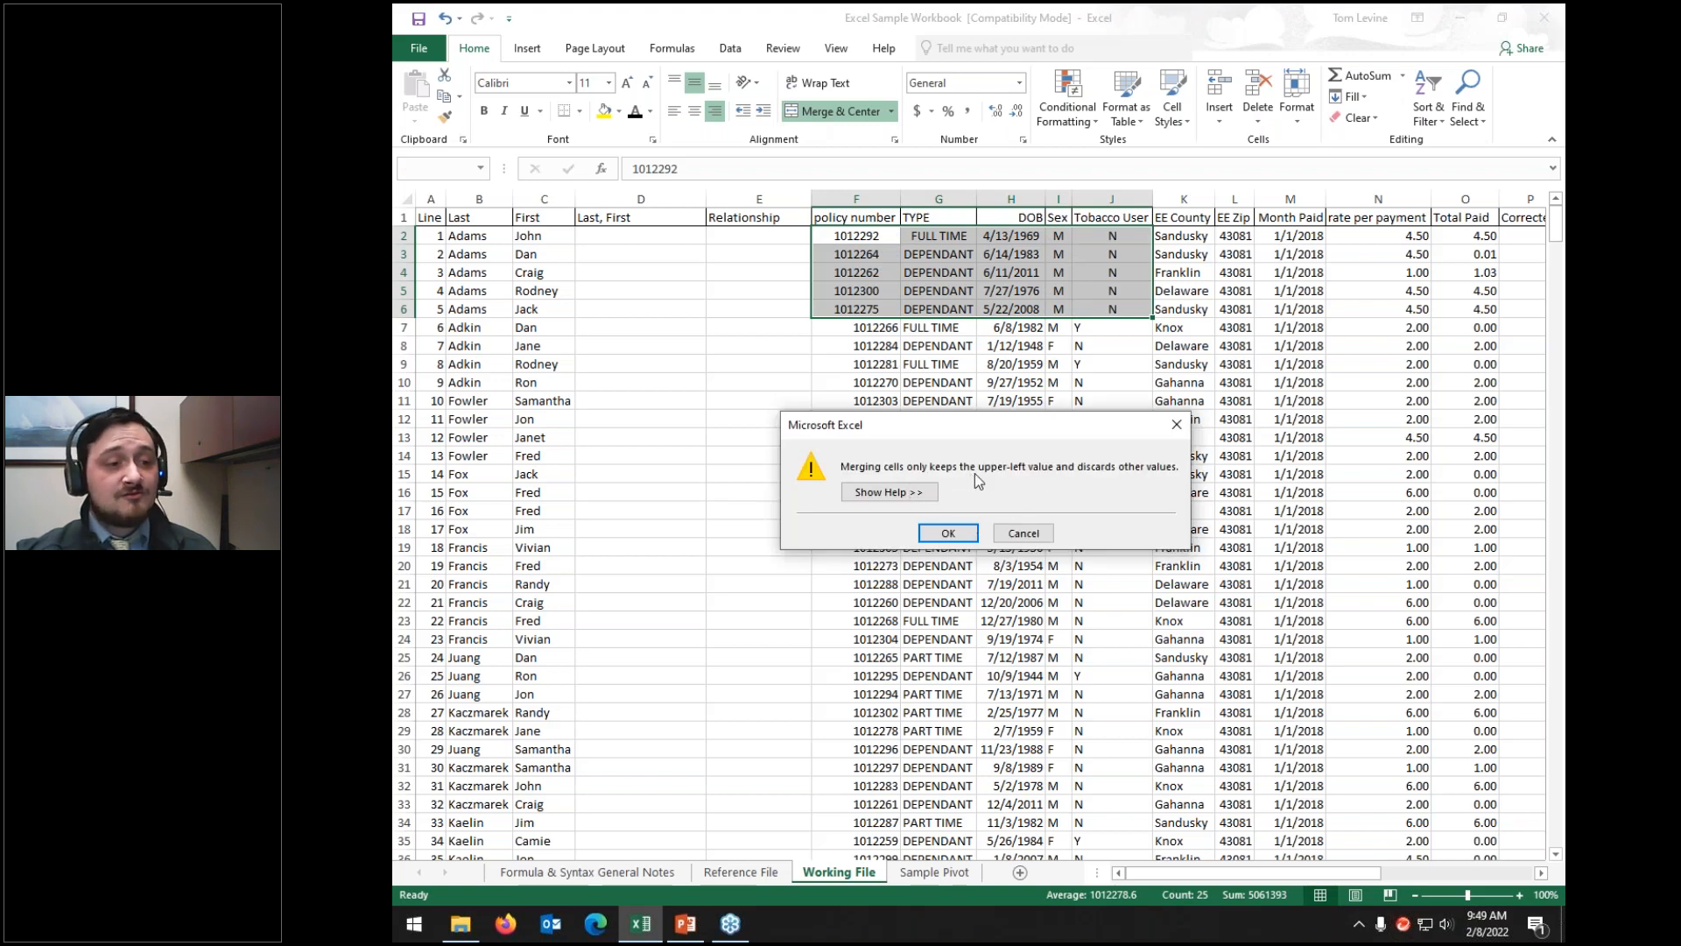
left_click(960, 540)
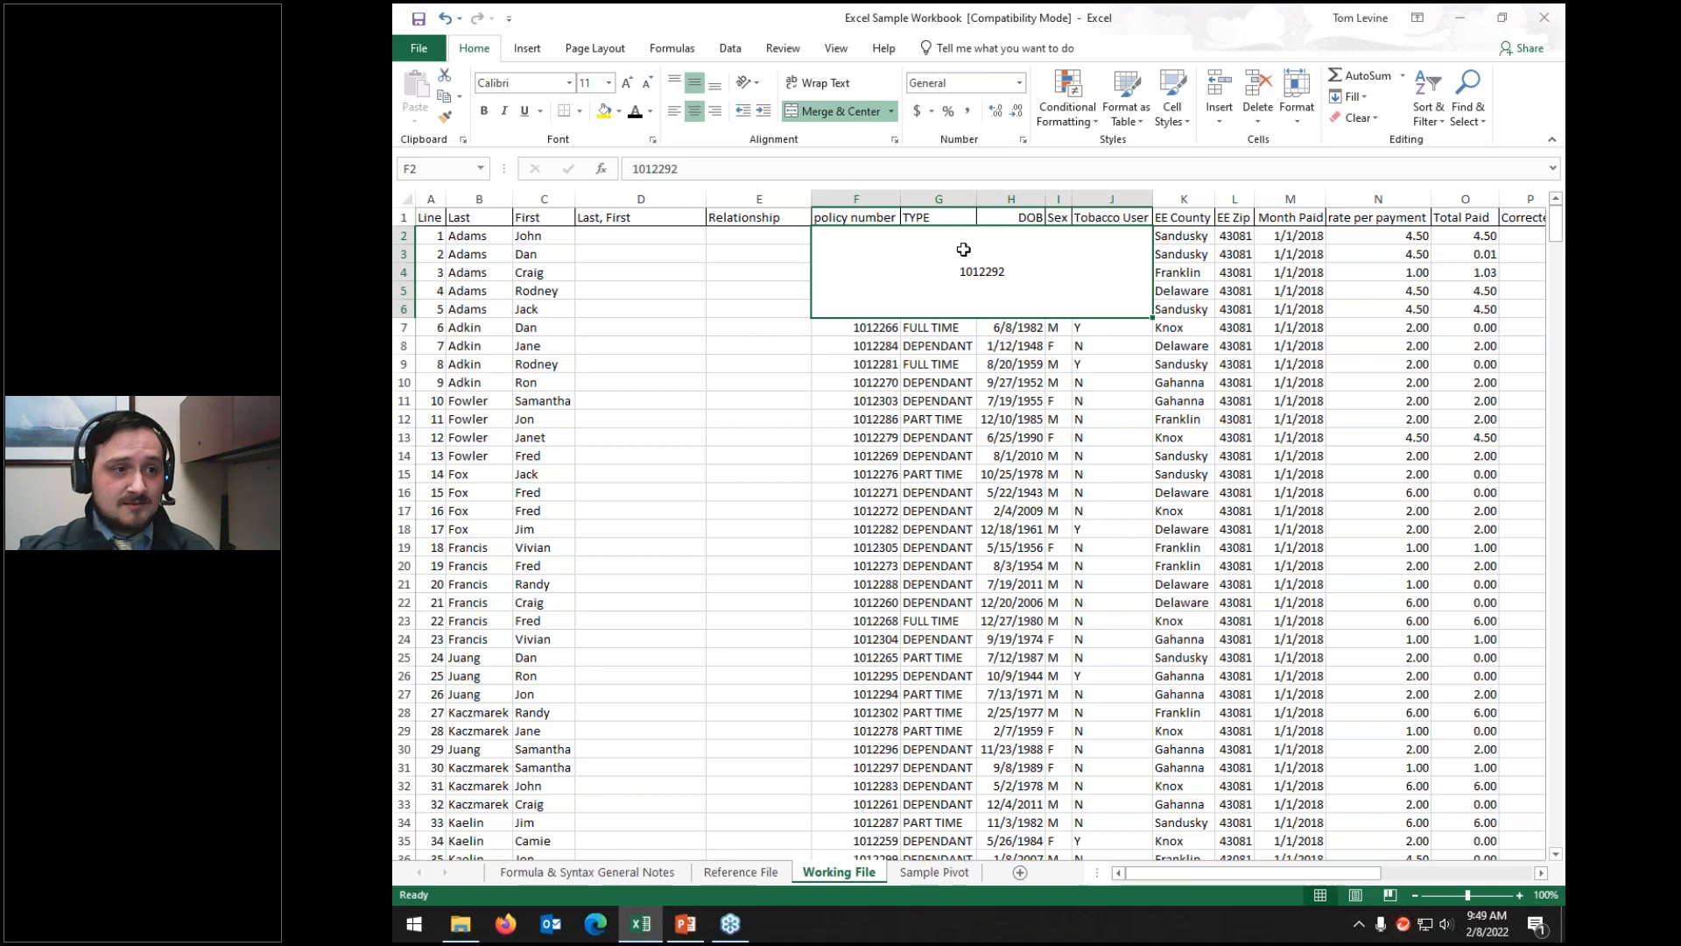
left_click(838, 112)
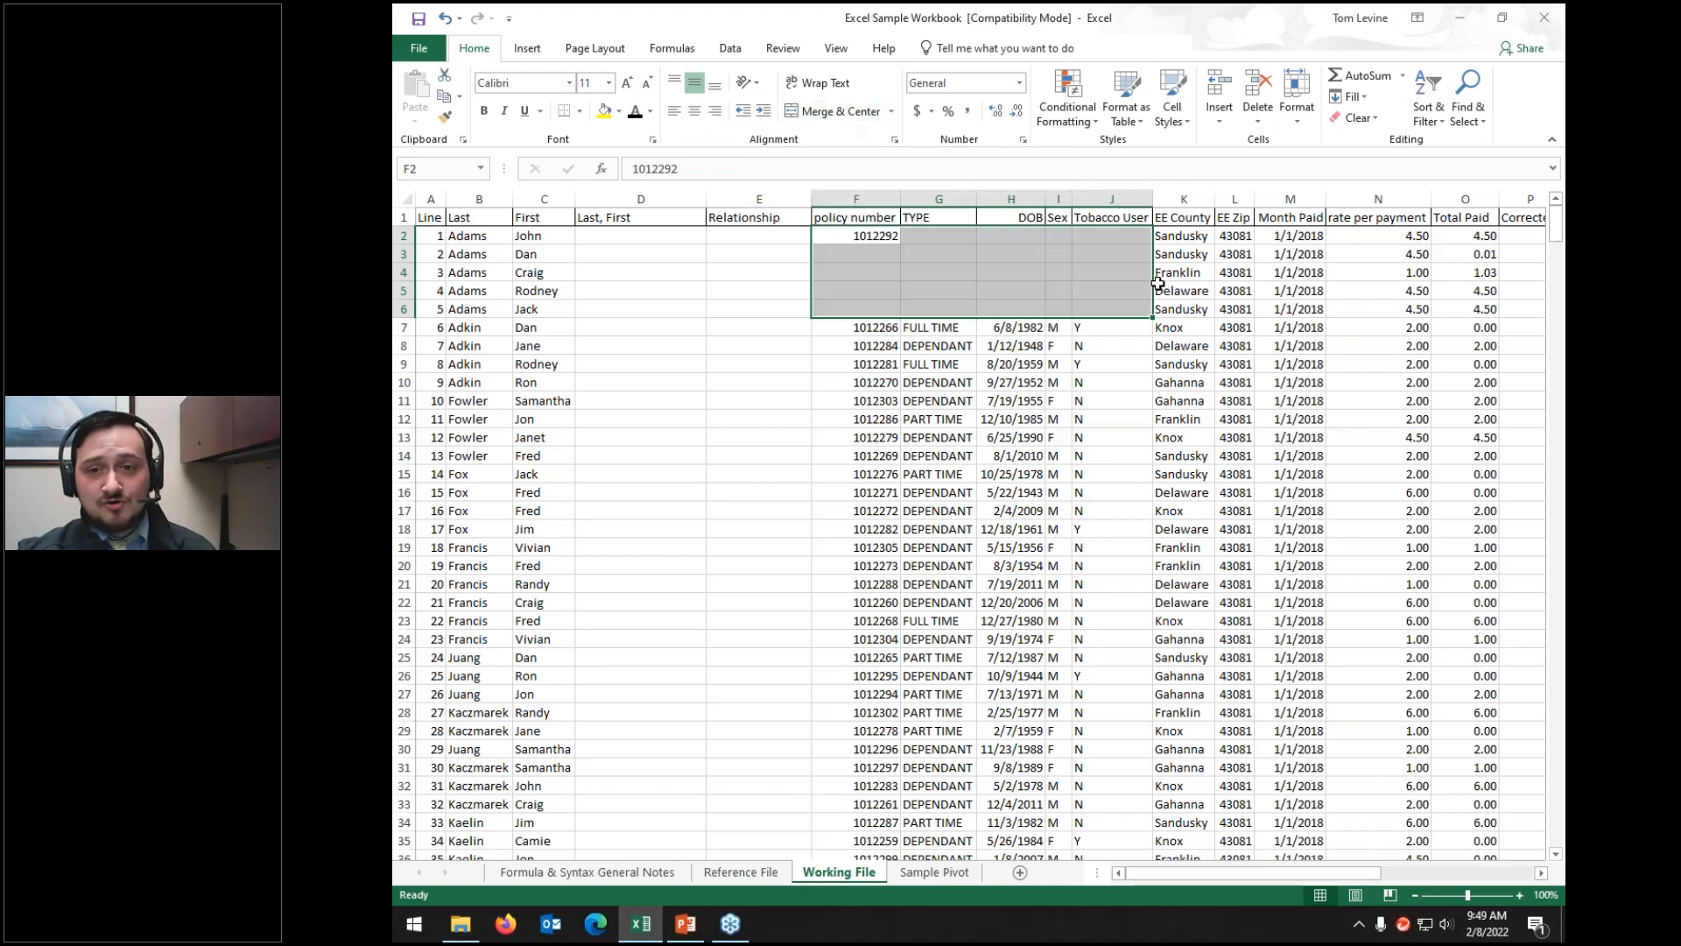
left_click(1109, 251)
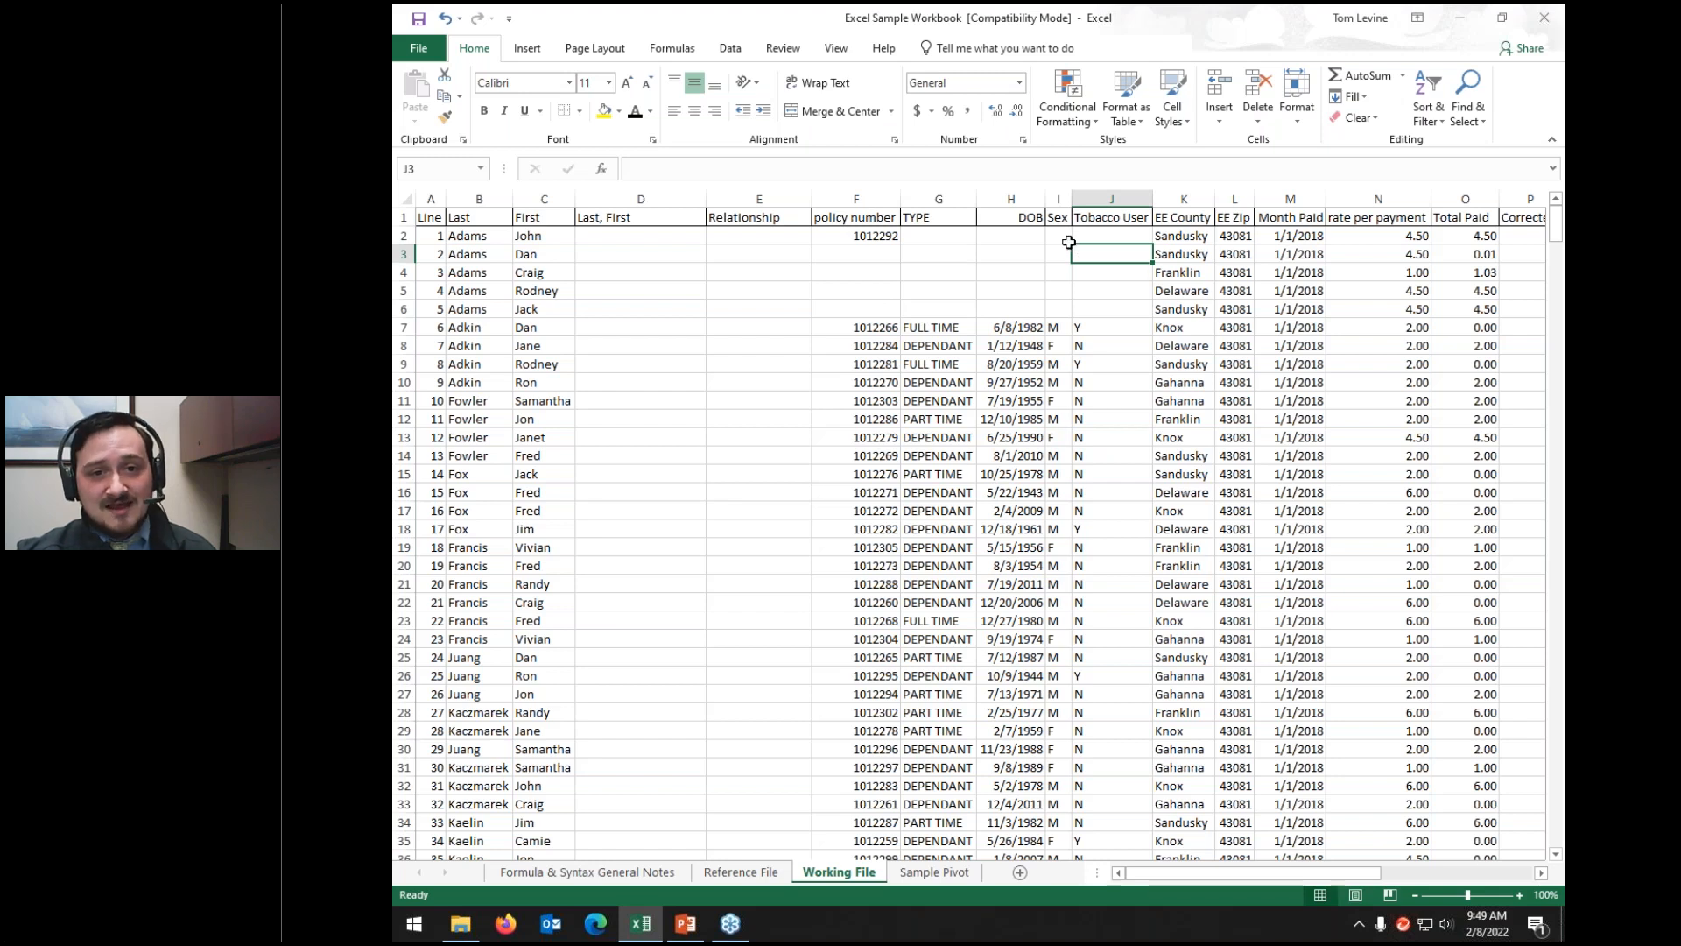
key("ctrl+z")
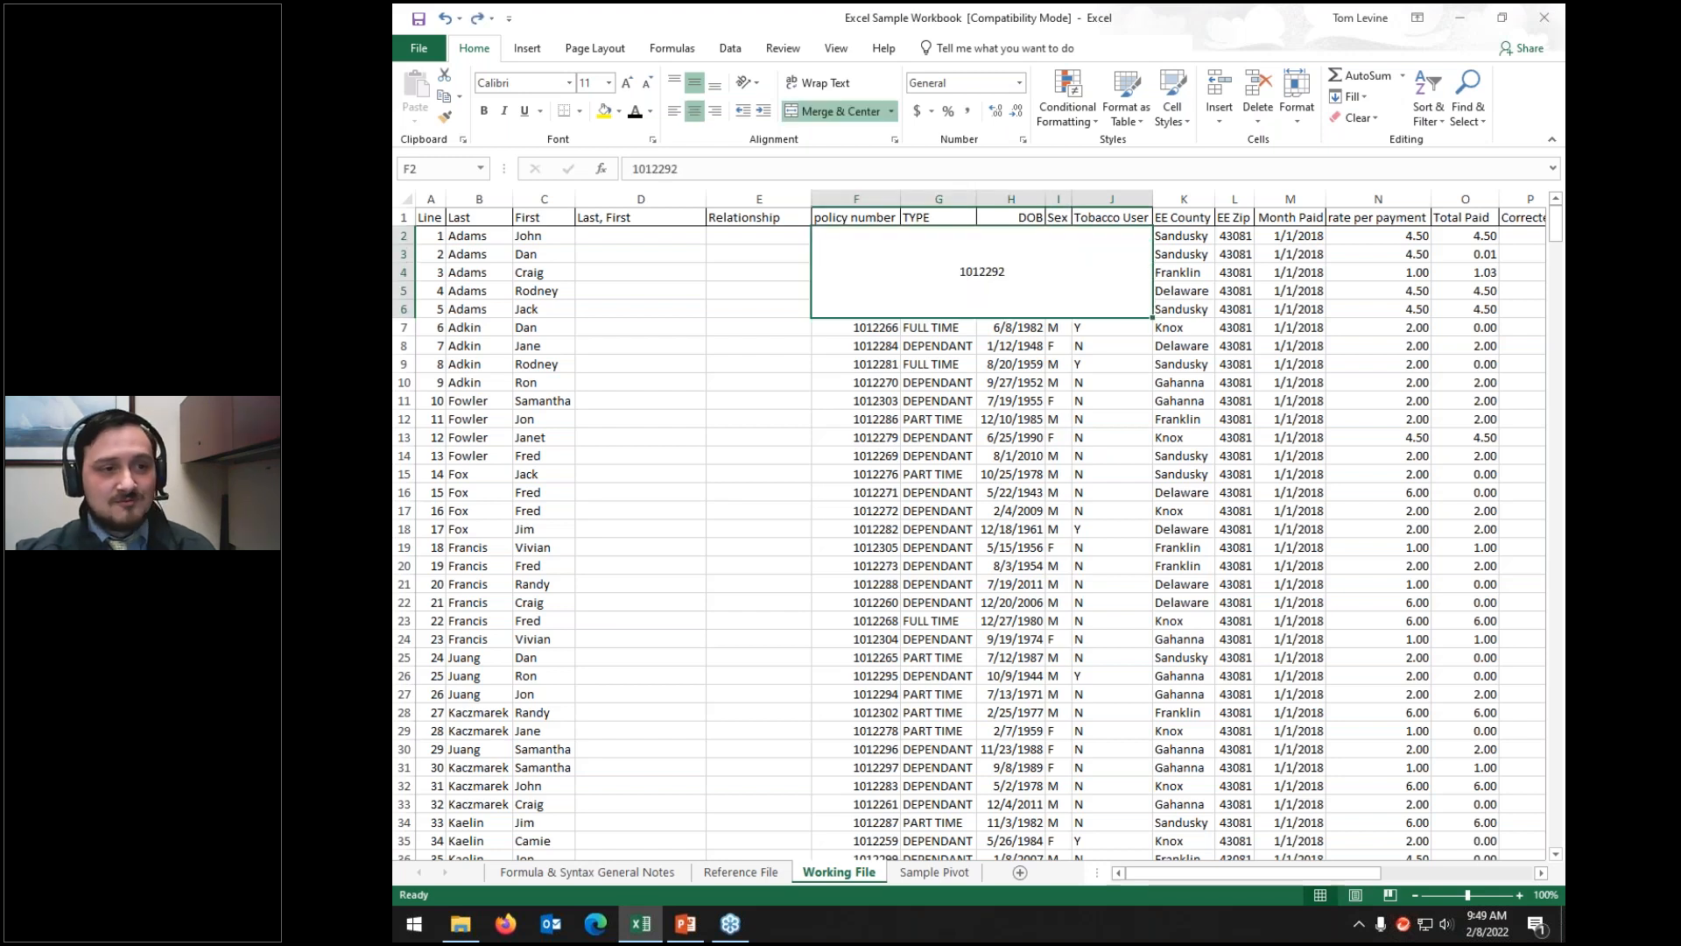
key("ctrl+z")
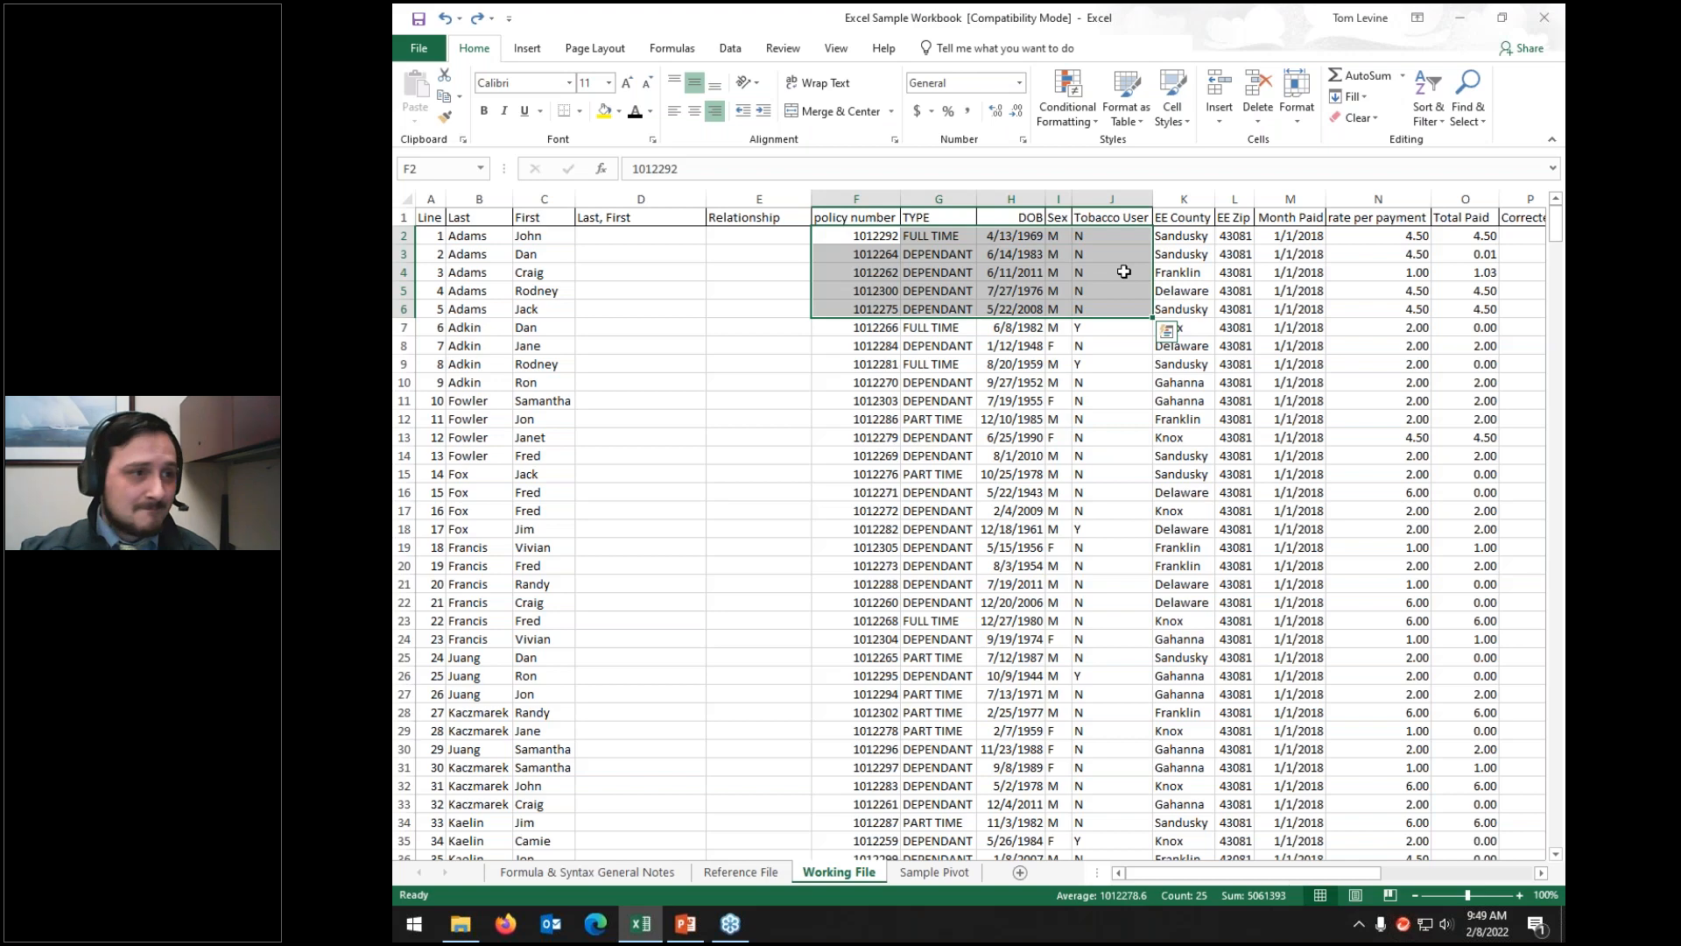
left_click(817, 84)
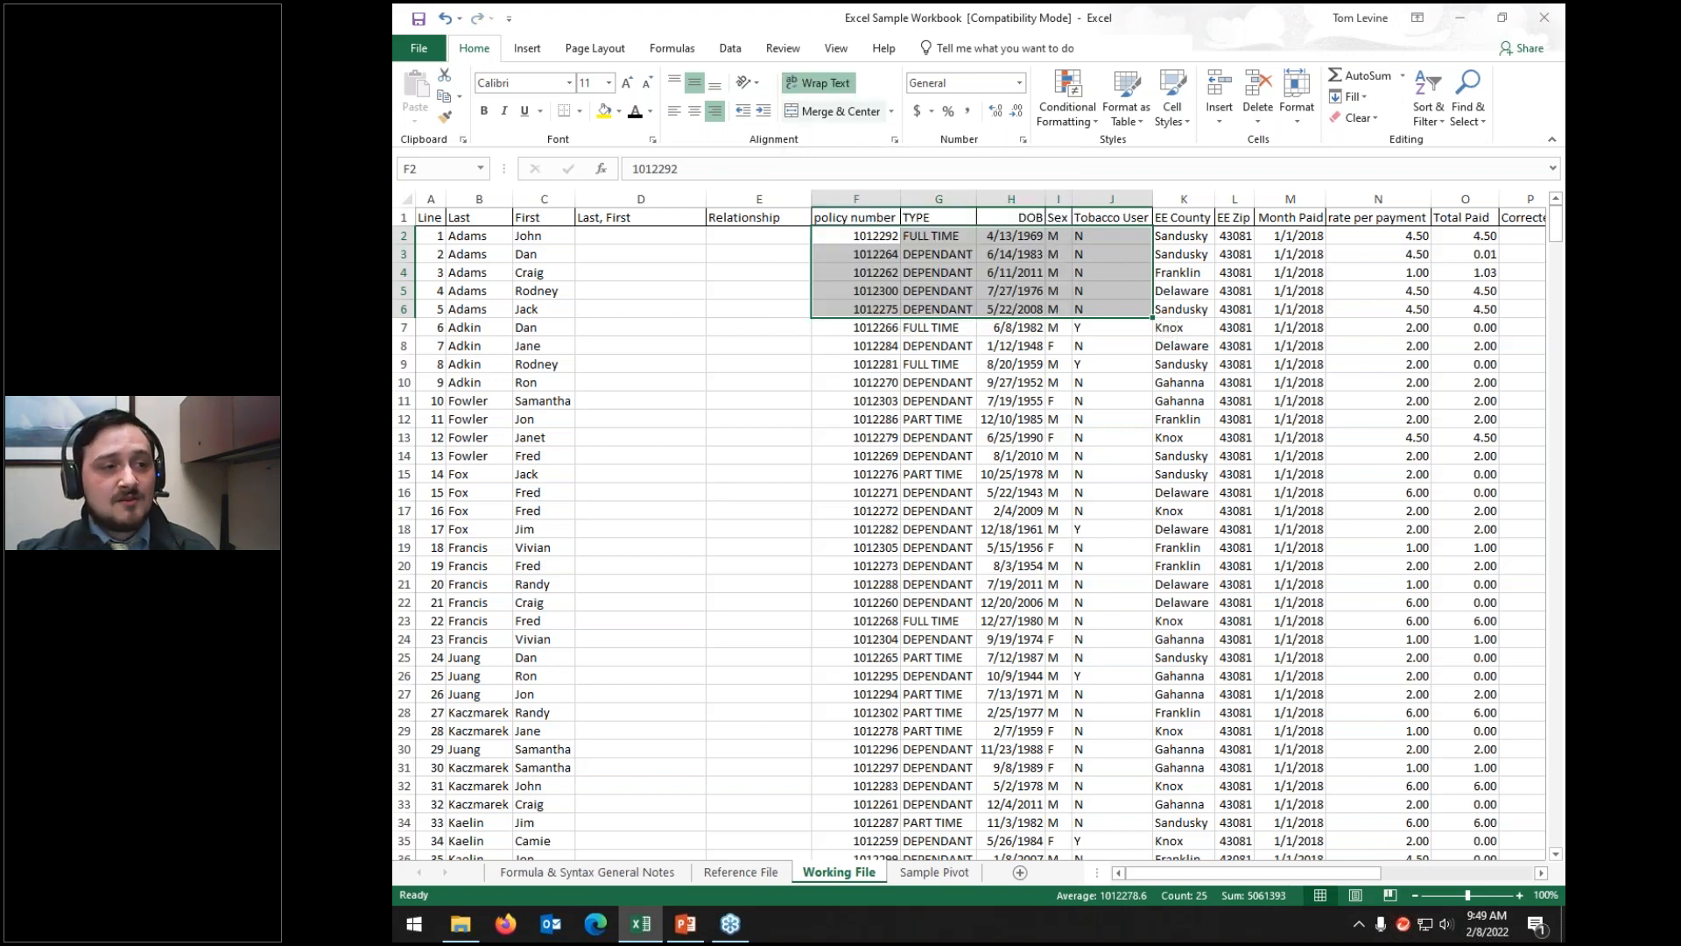
left_click_drag(975, 197, 936, 193)
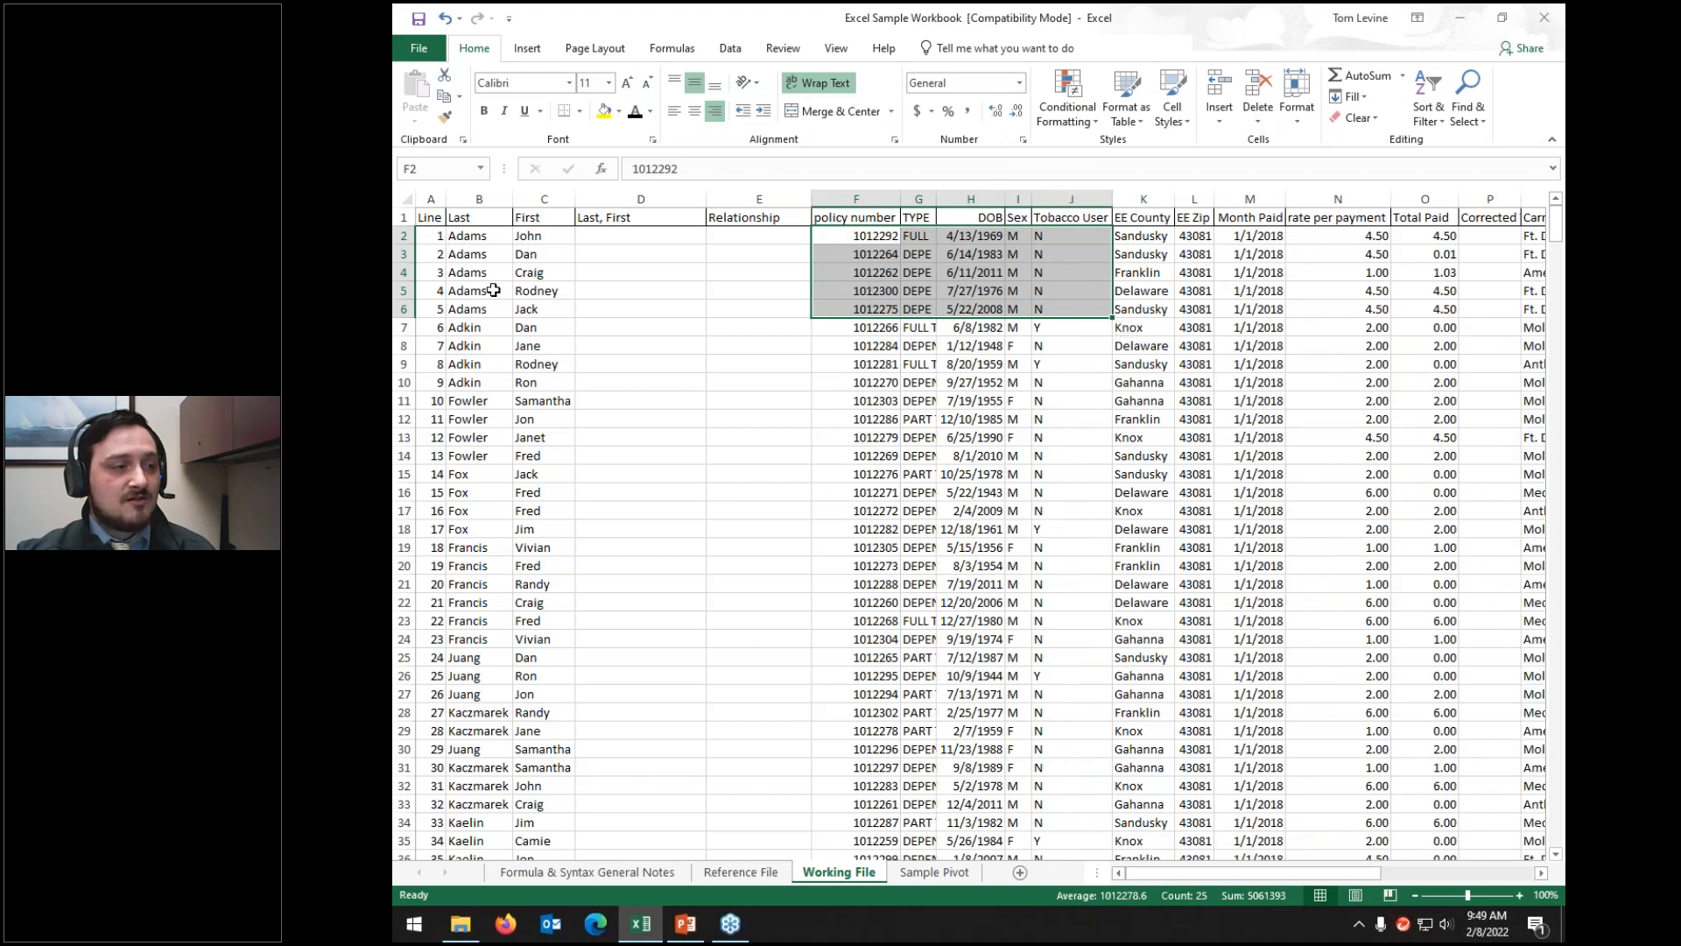
left_click(408, 237)
left_click_drag(408, 246, 407, 308)
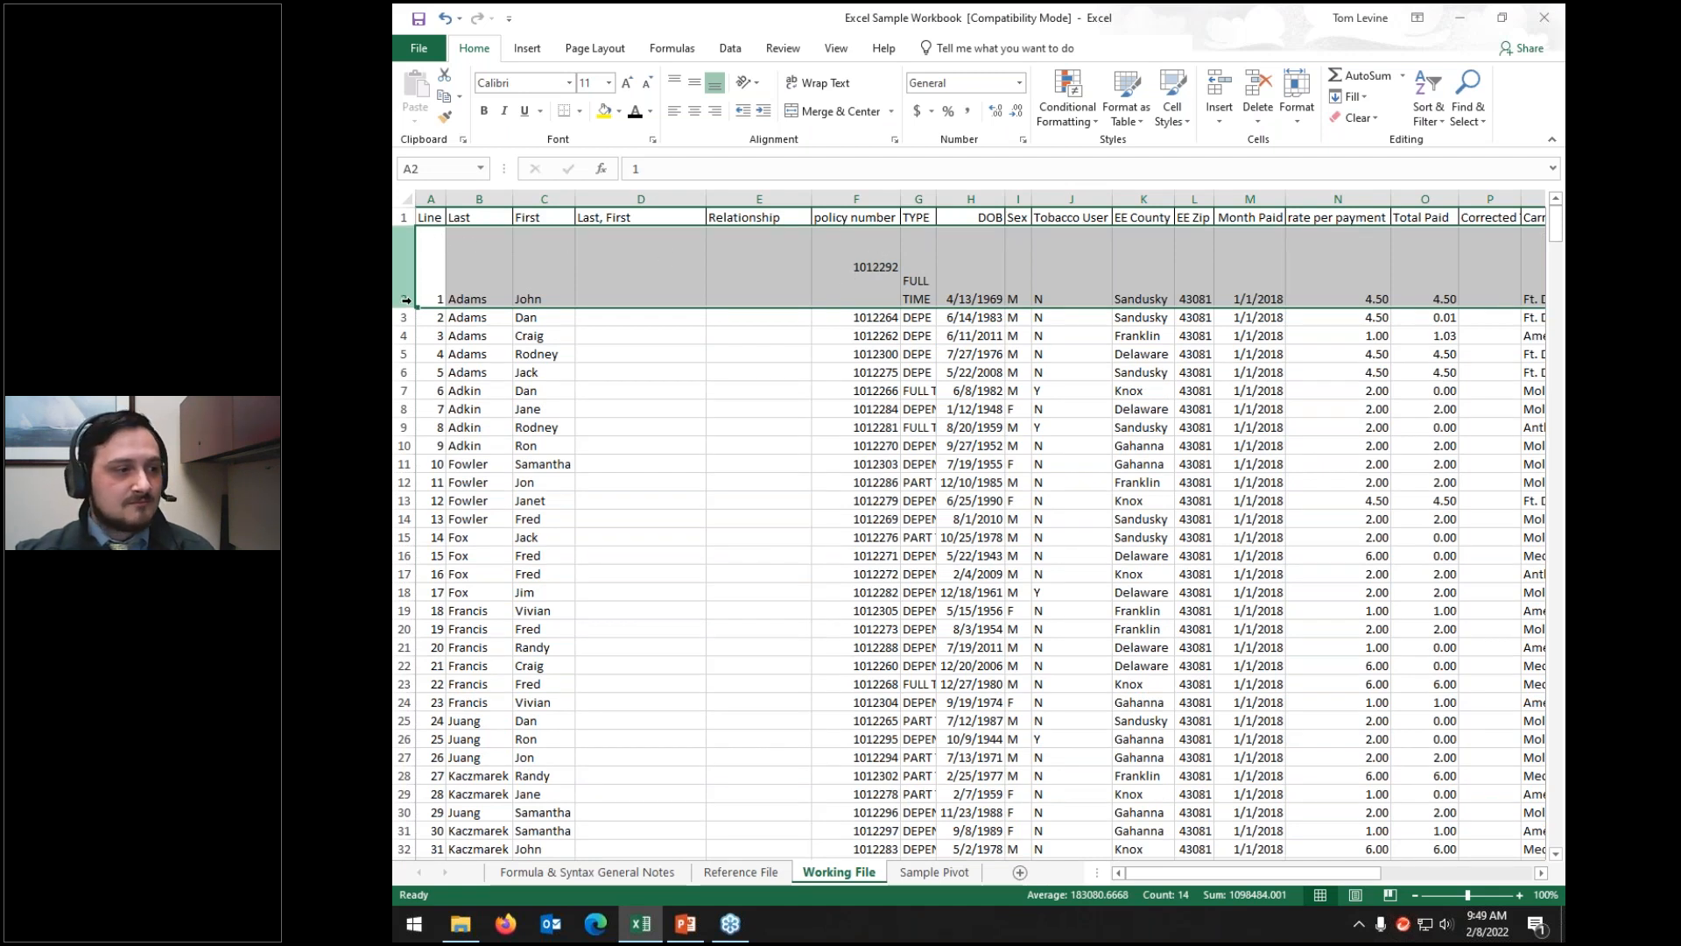
left_click_drag(406, 307, 405, 263)
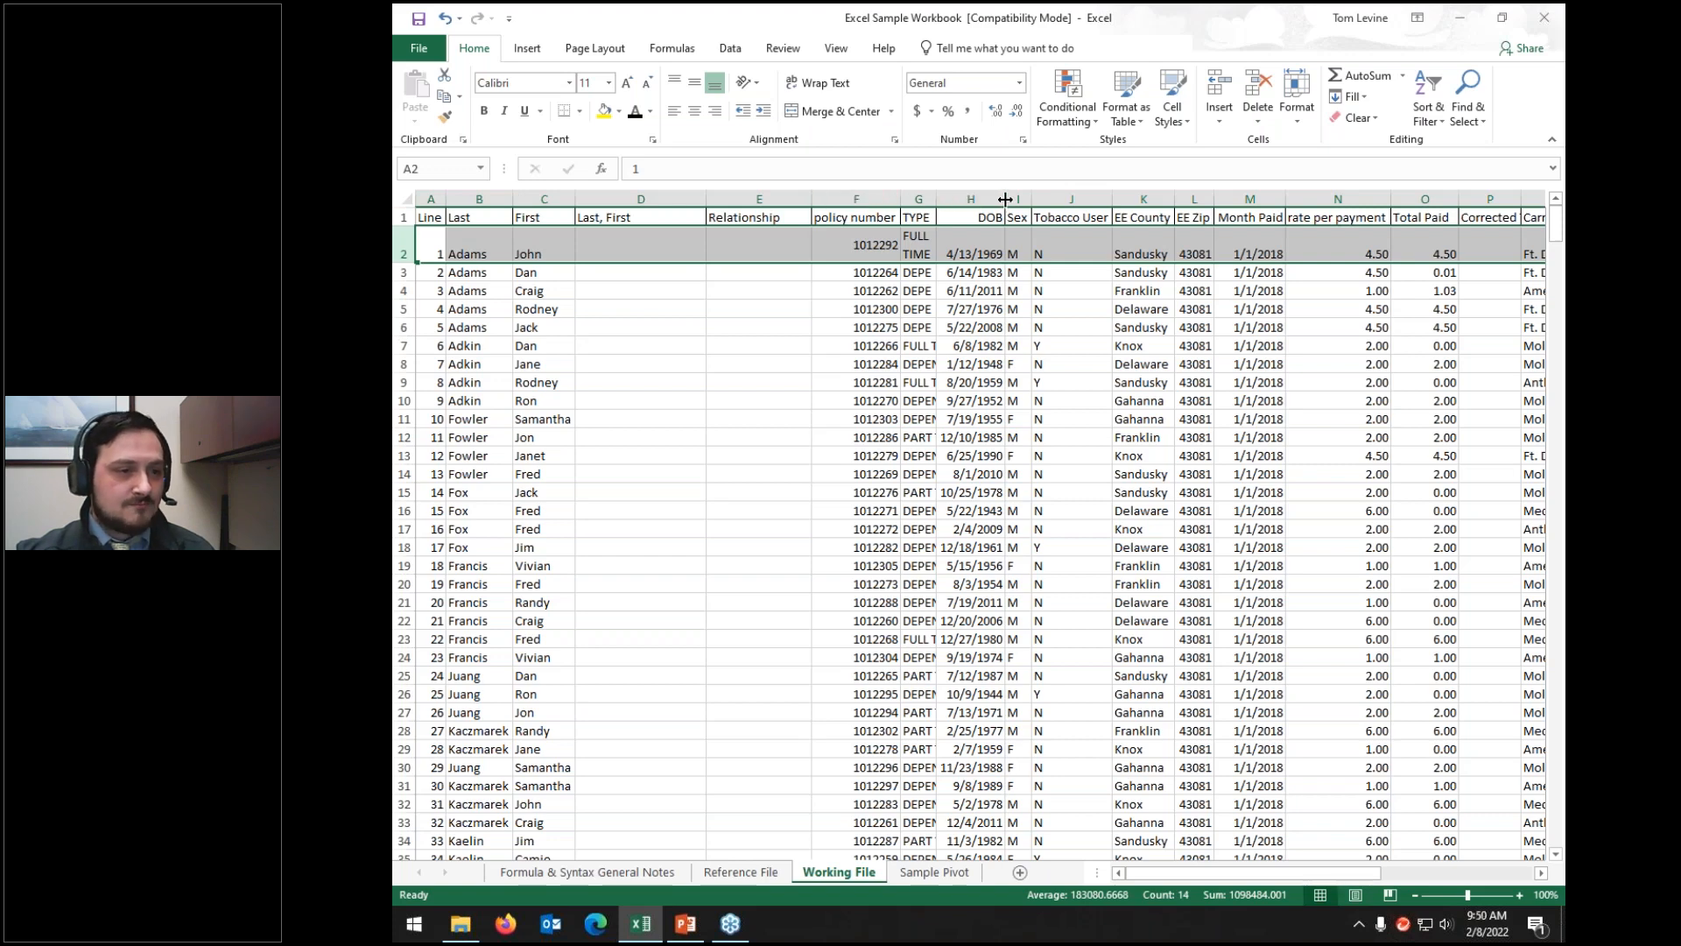
double_click(936, 199)
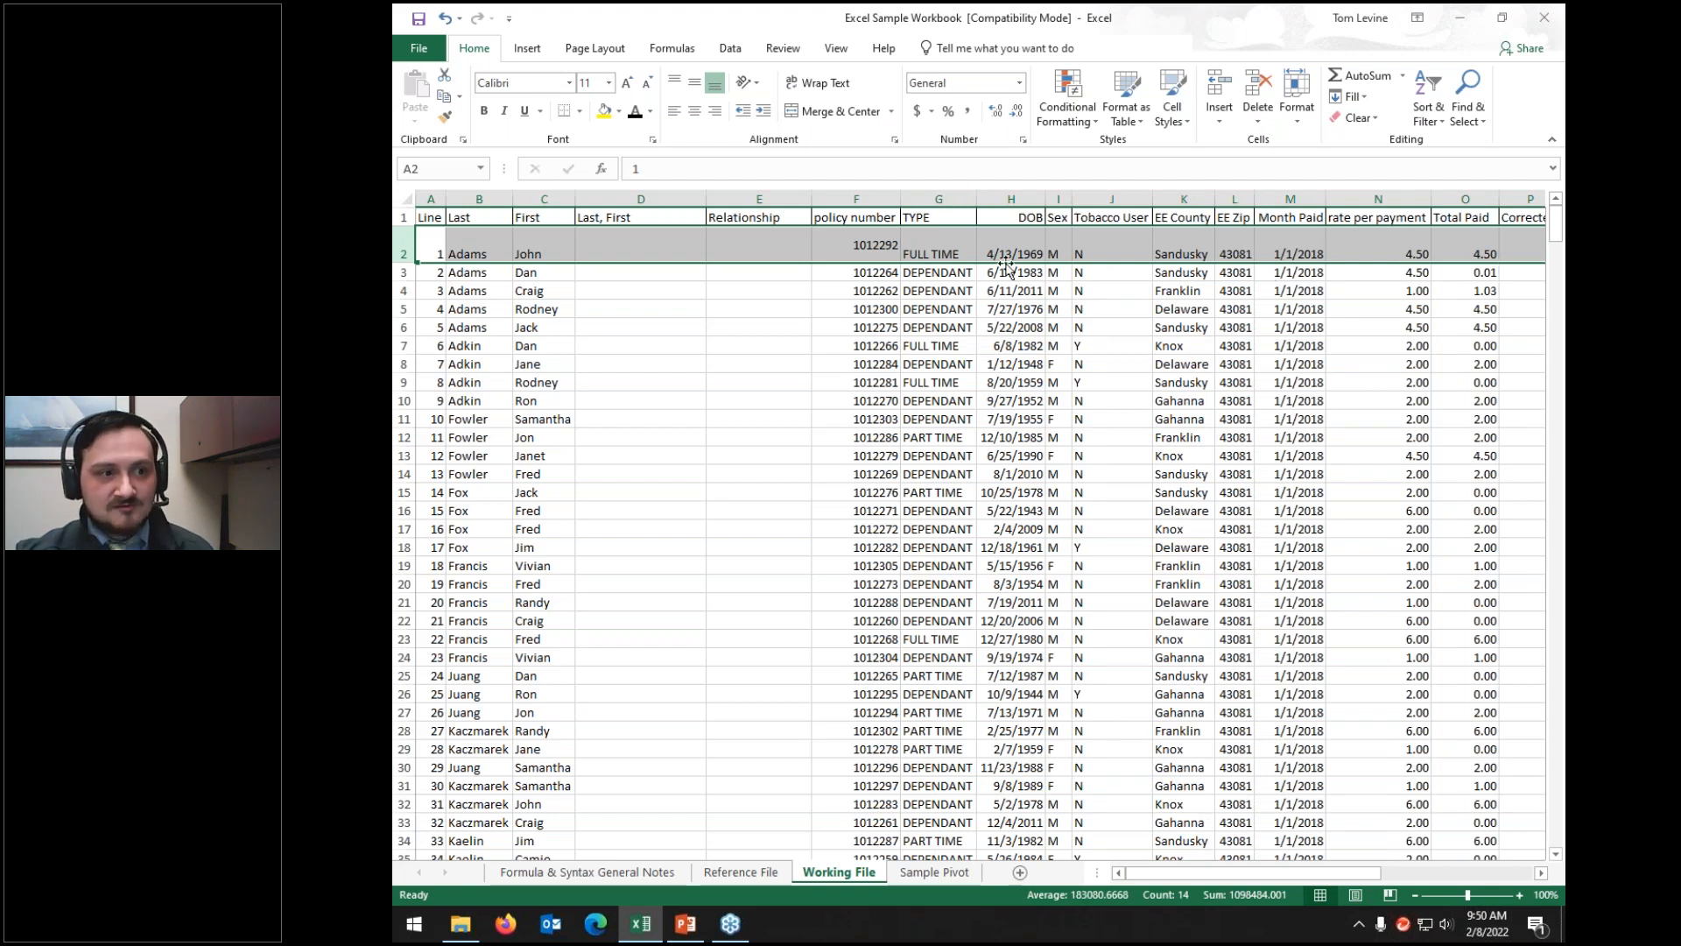
left_click(938, 242)
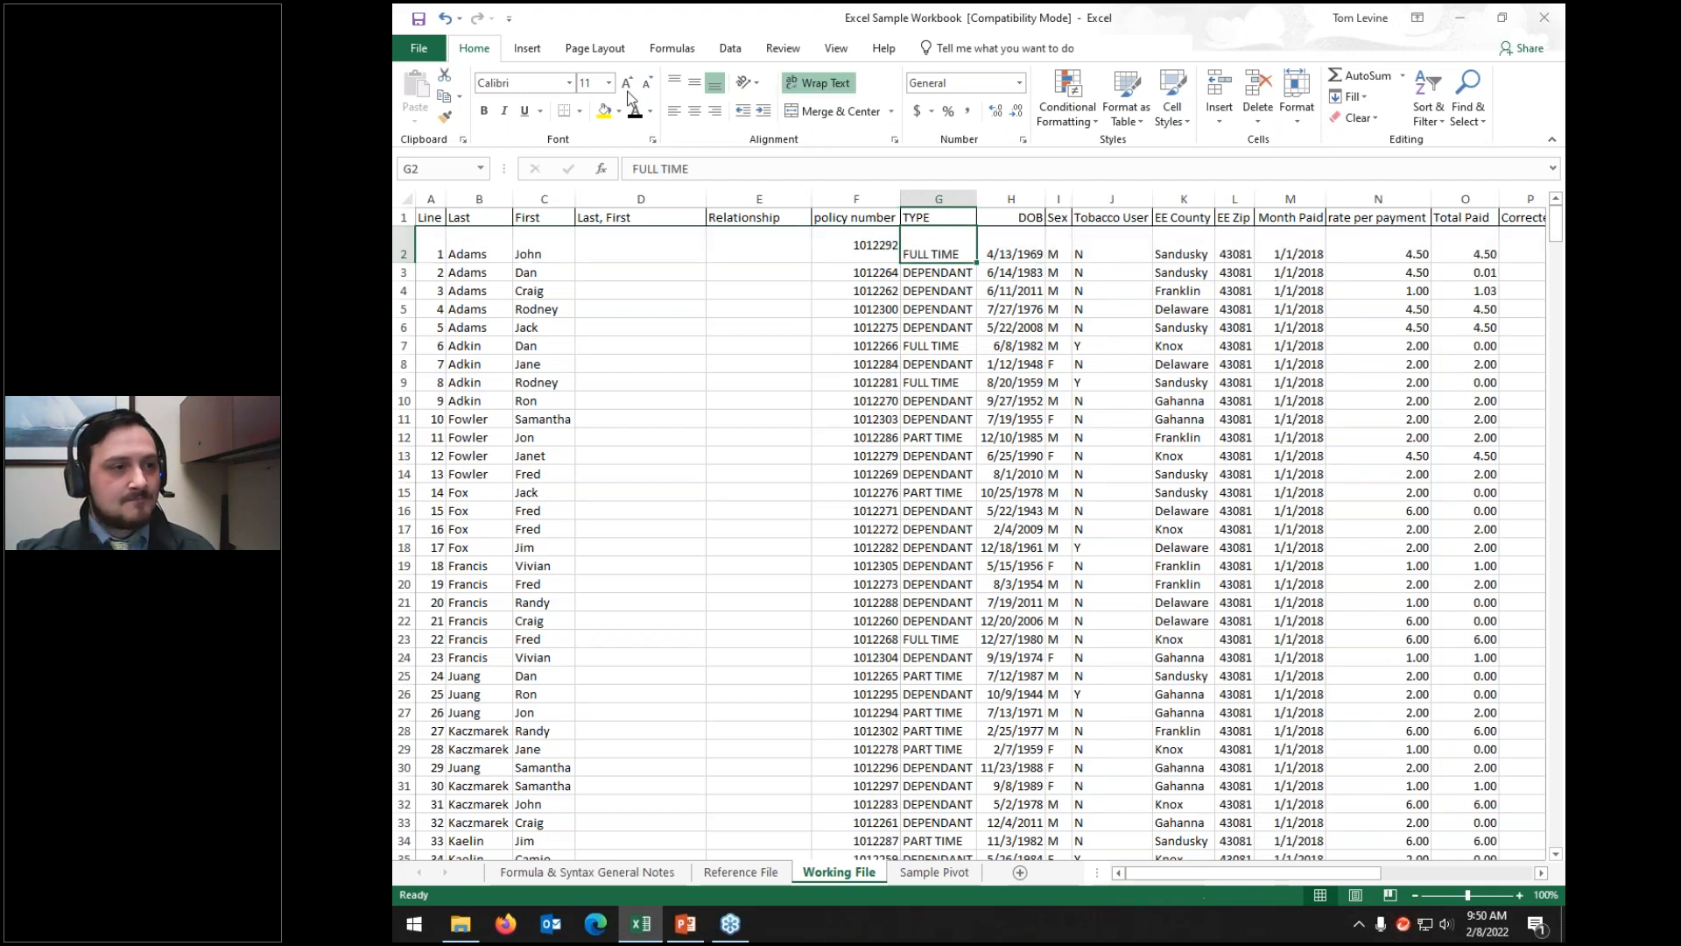
left_click(819, 82)
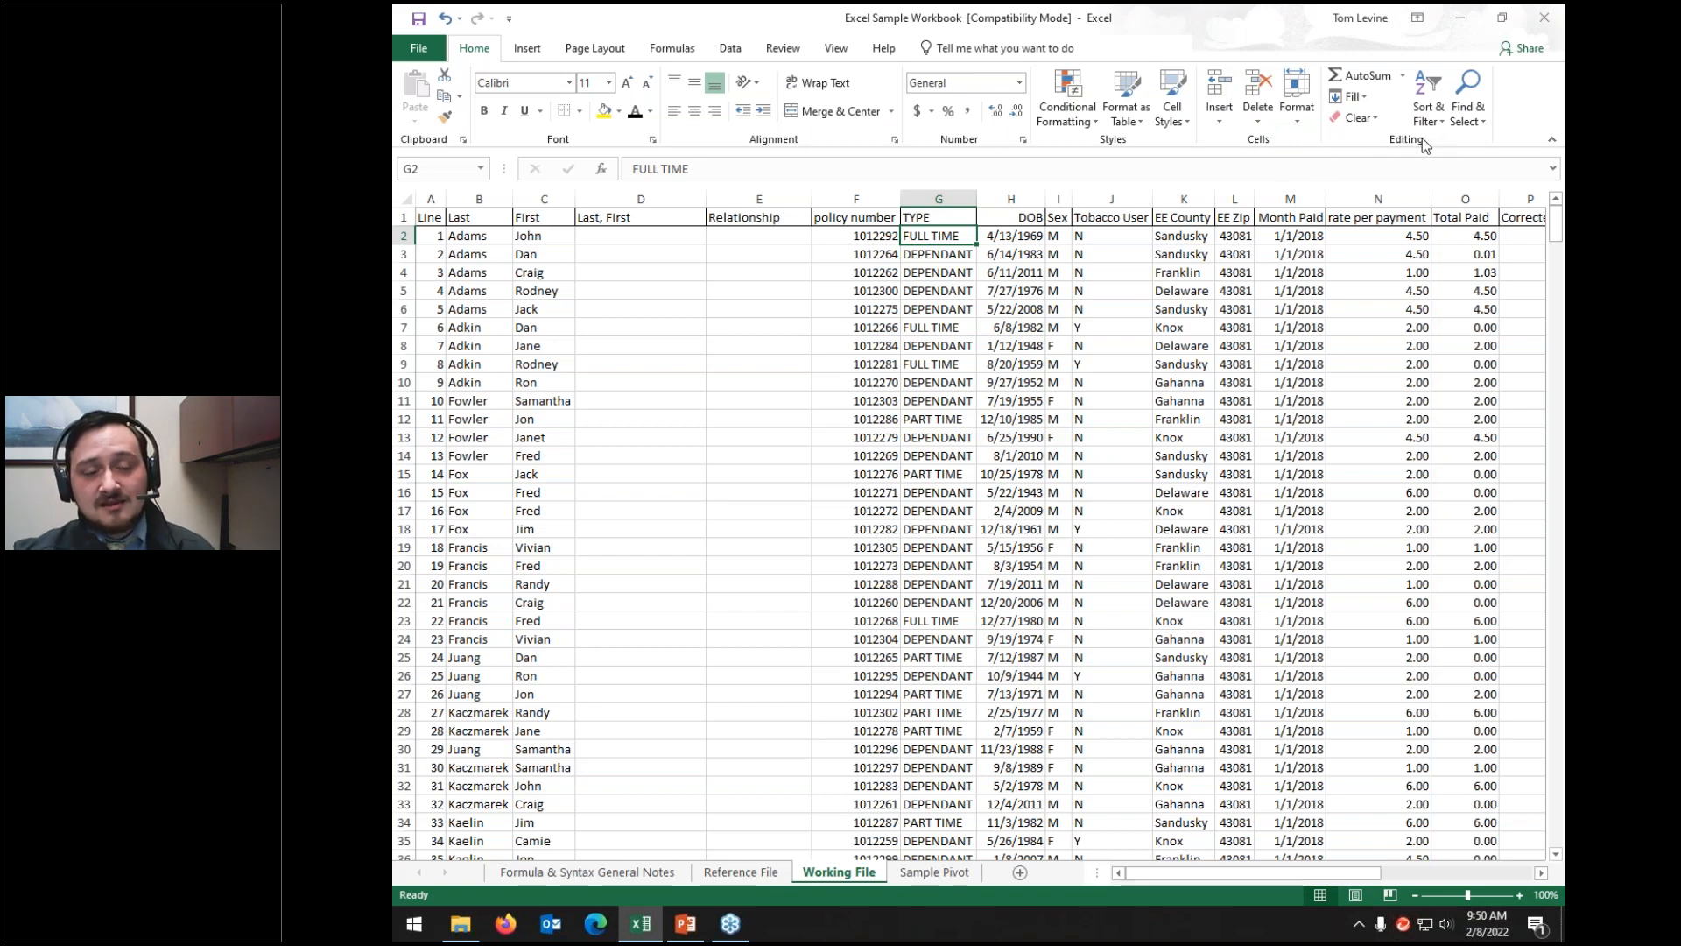
Step: Select the header row and add filter arrows to every column heading
left_click(405, 217)
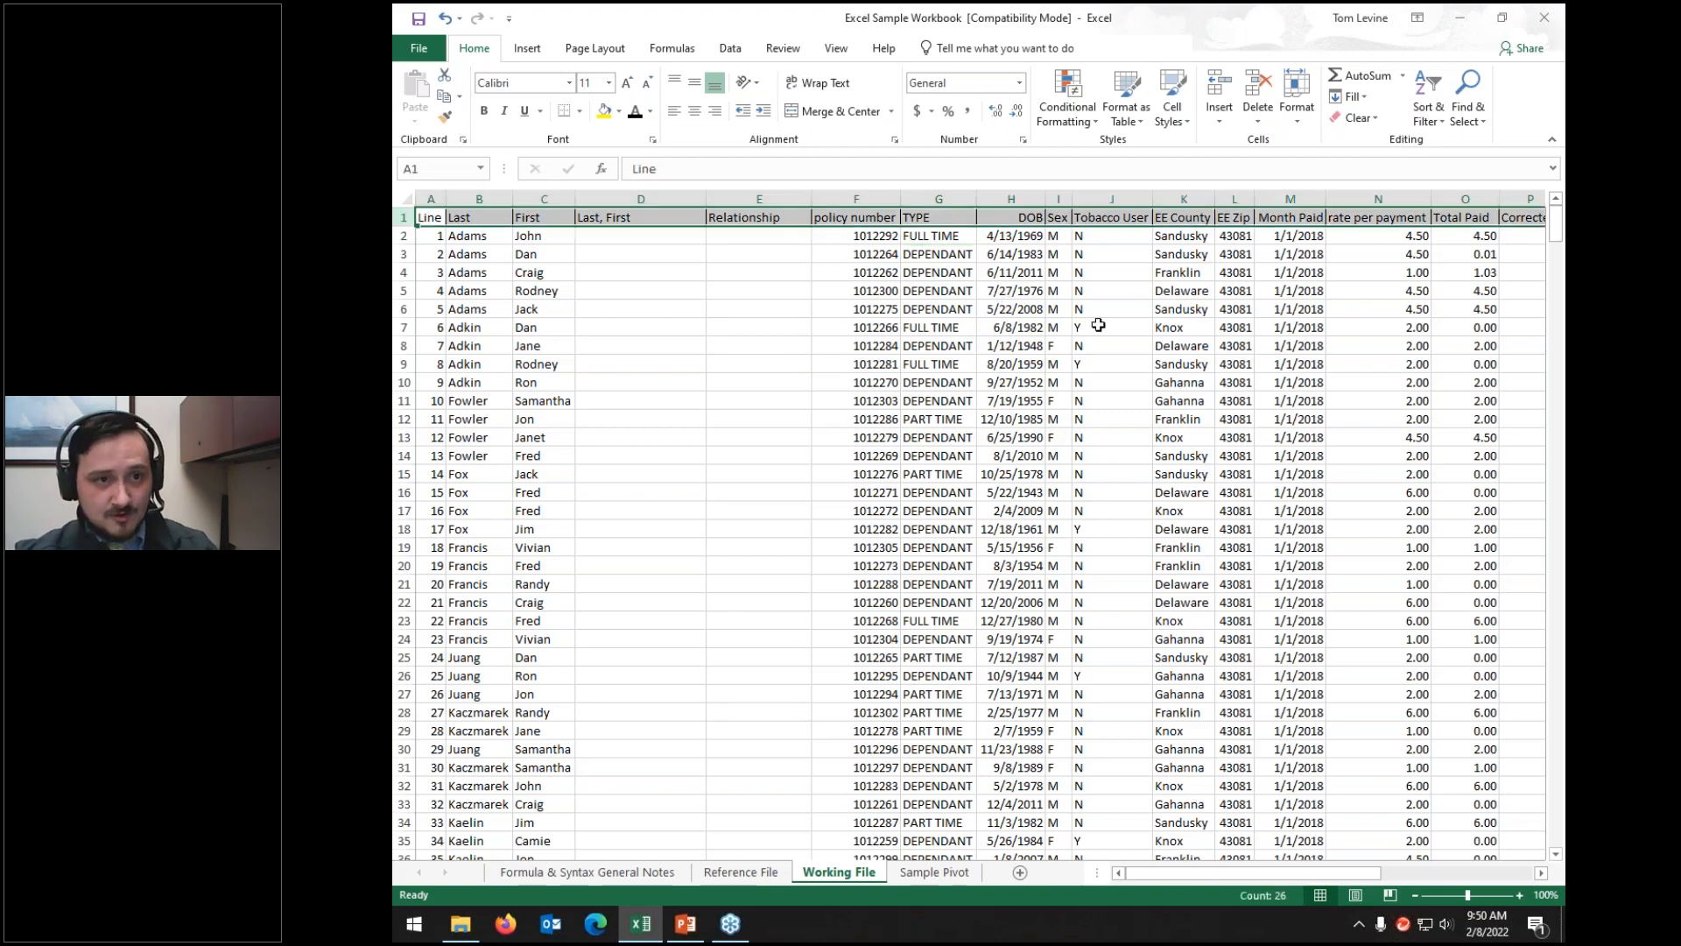
left_click(1427, 117)
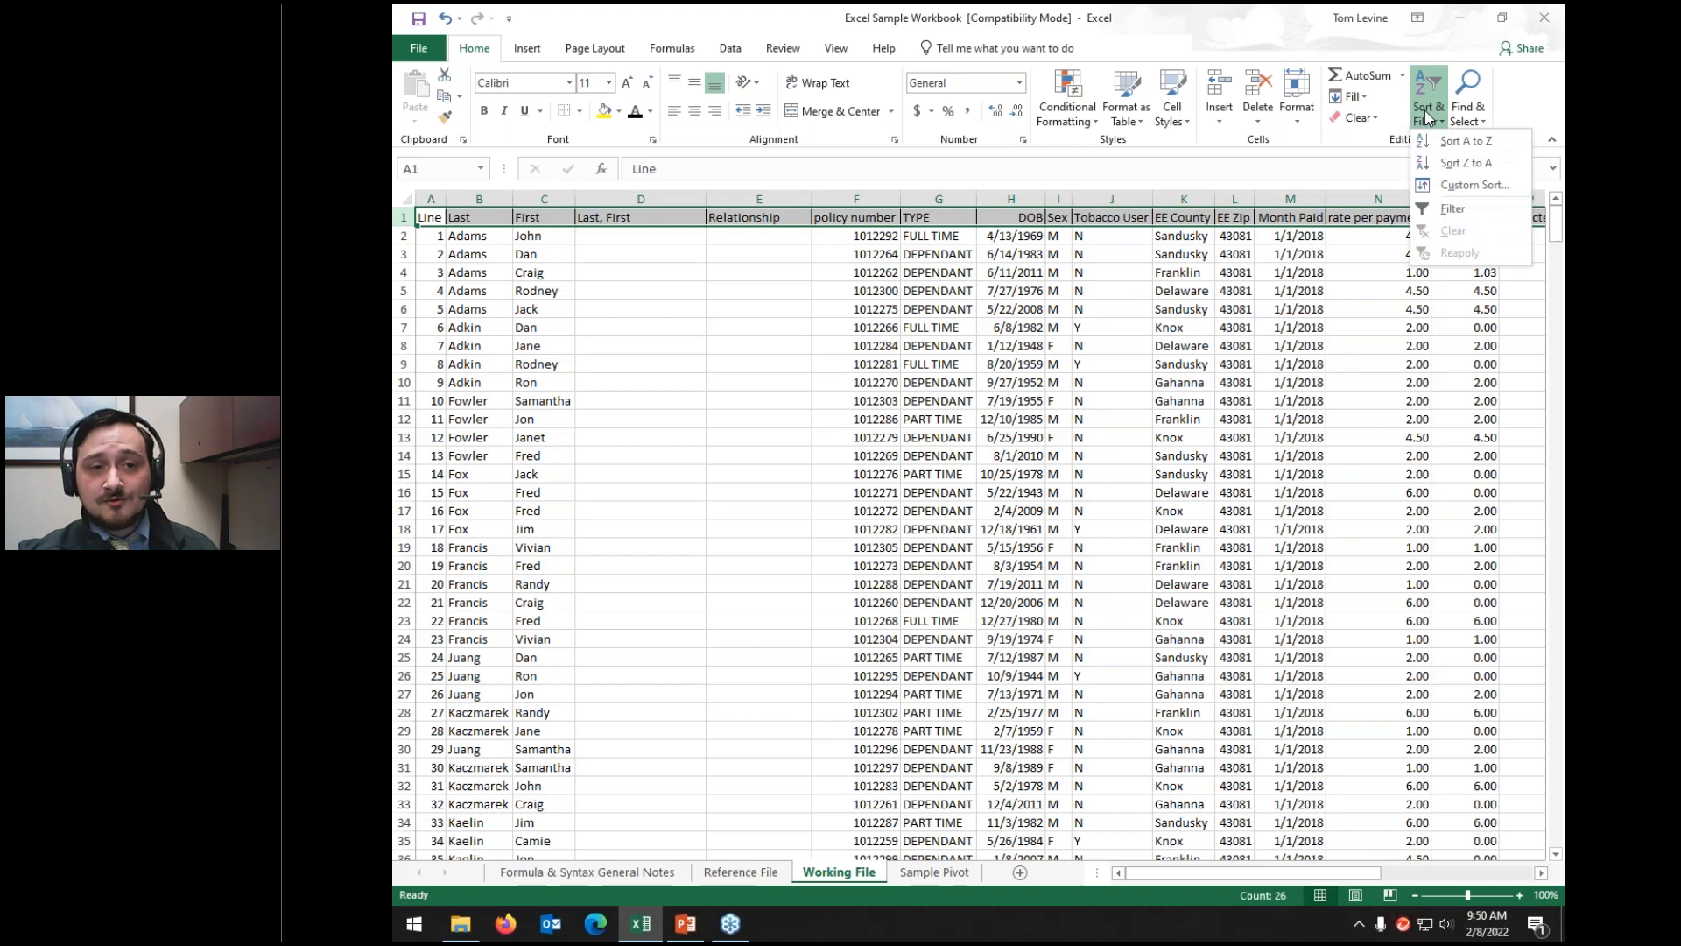
left_click(1453, 210)
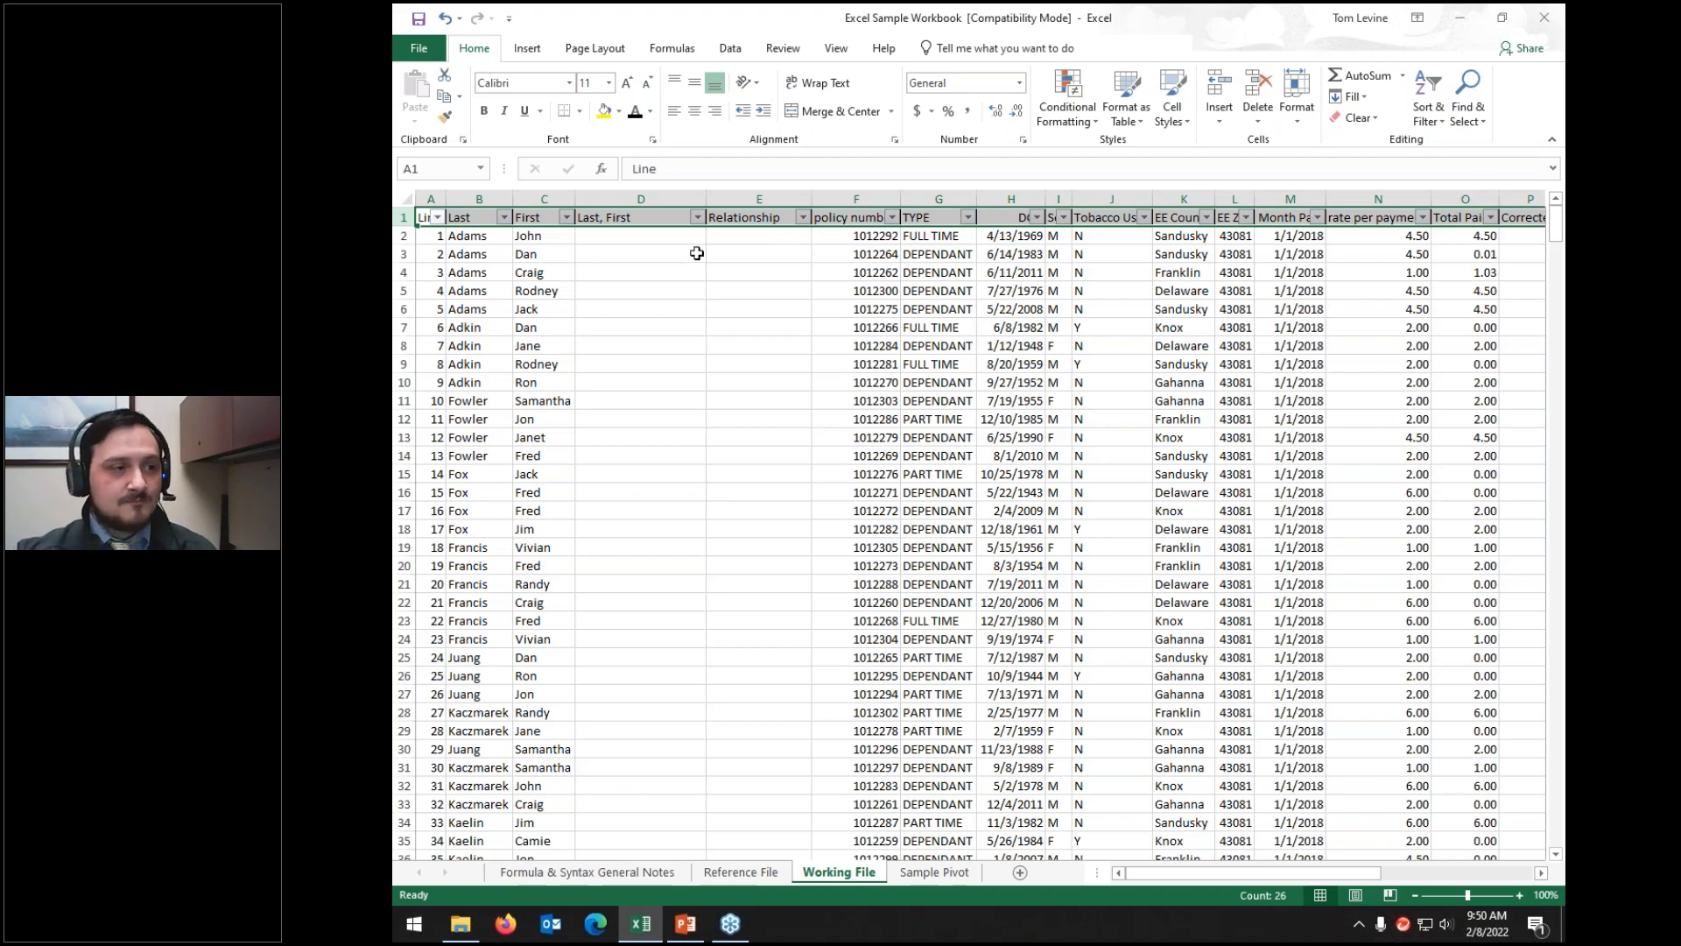
Step: Select the First heading C1 and bring up the Custom Sort dialog
left_click(544, 217)
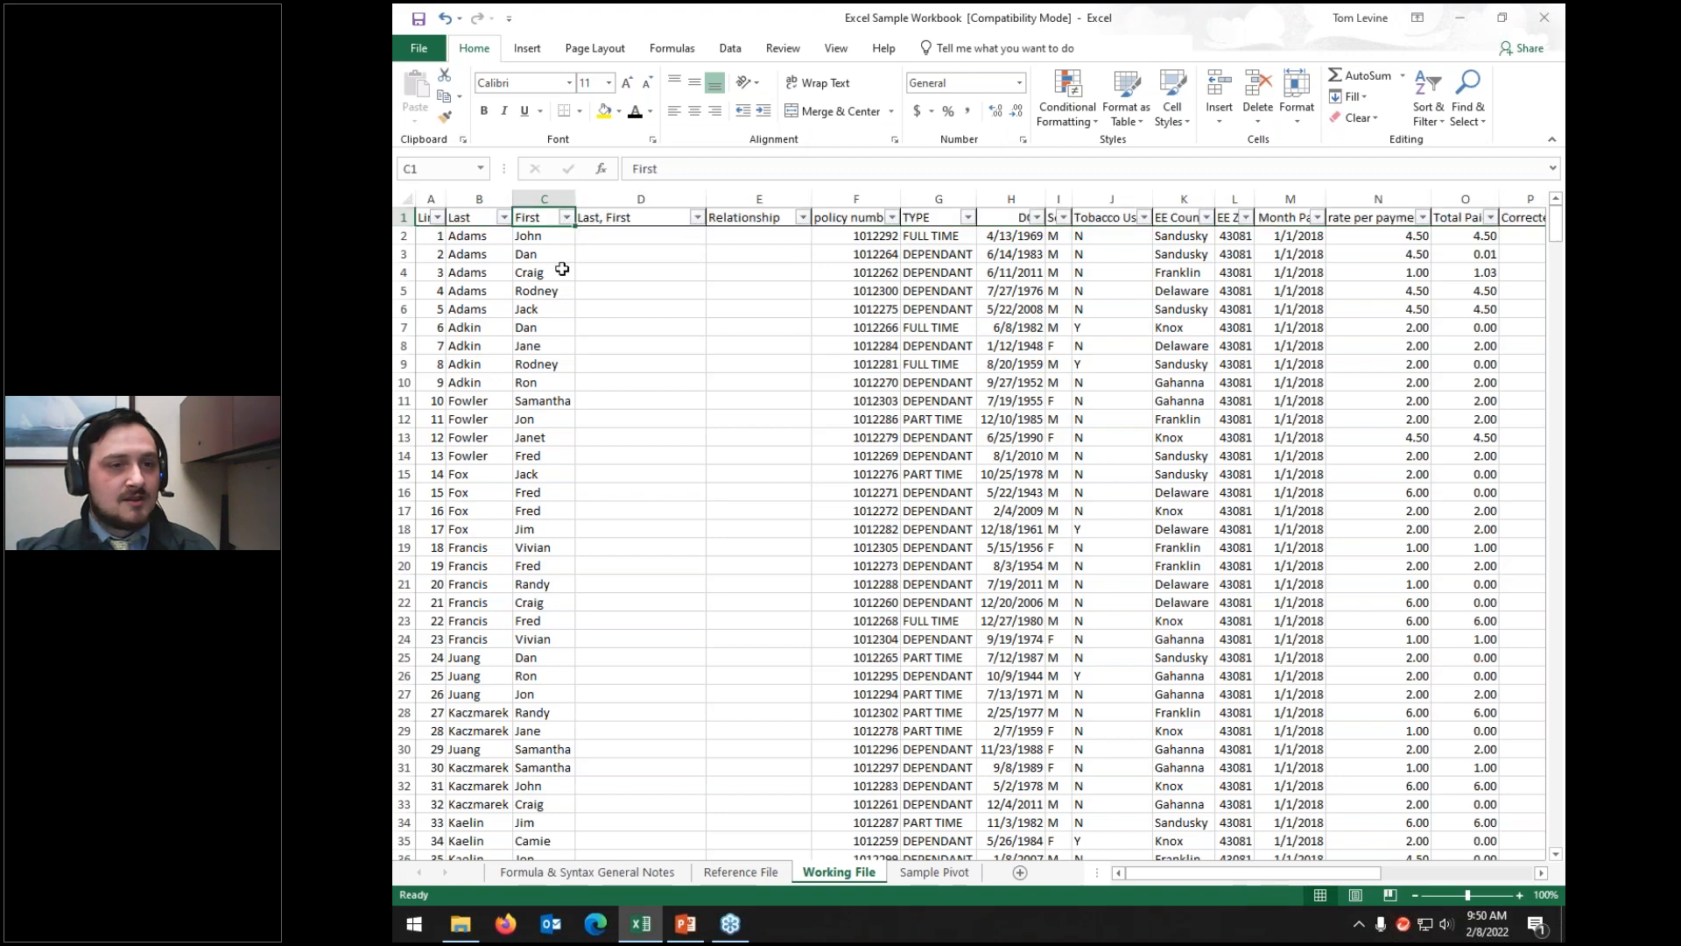
left_click(1443, 98)
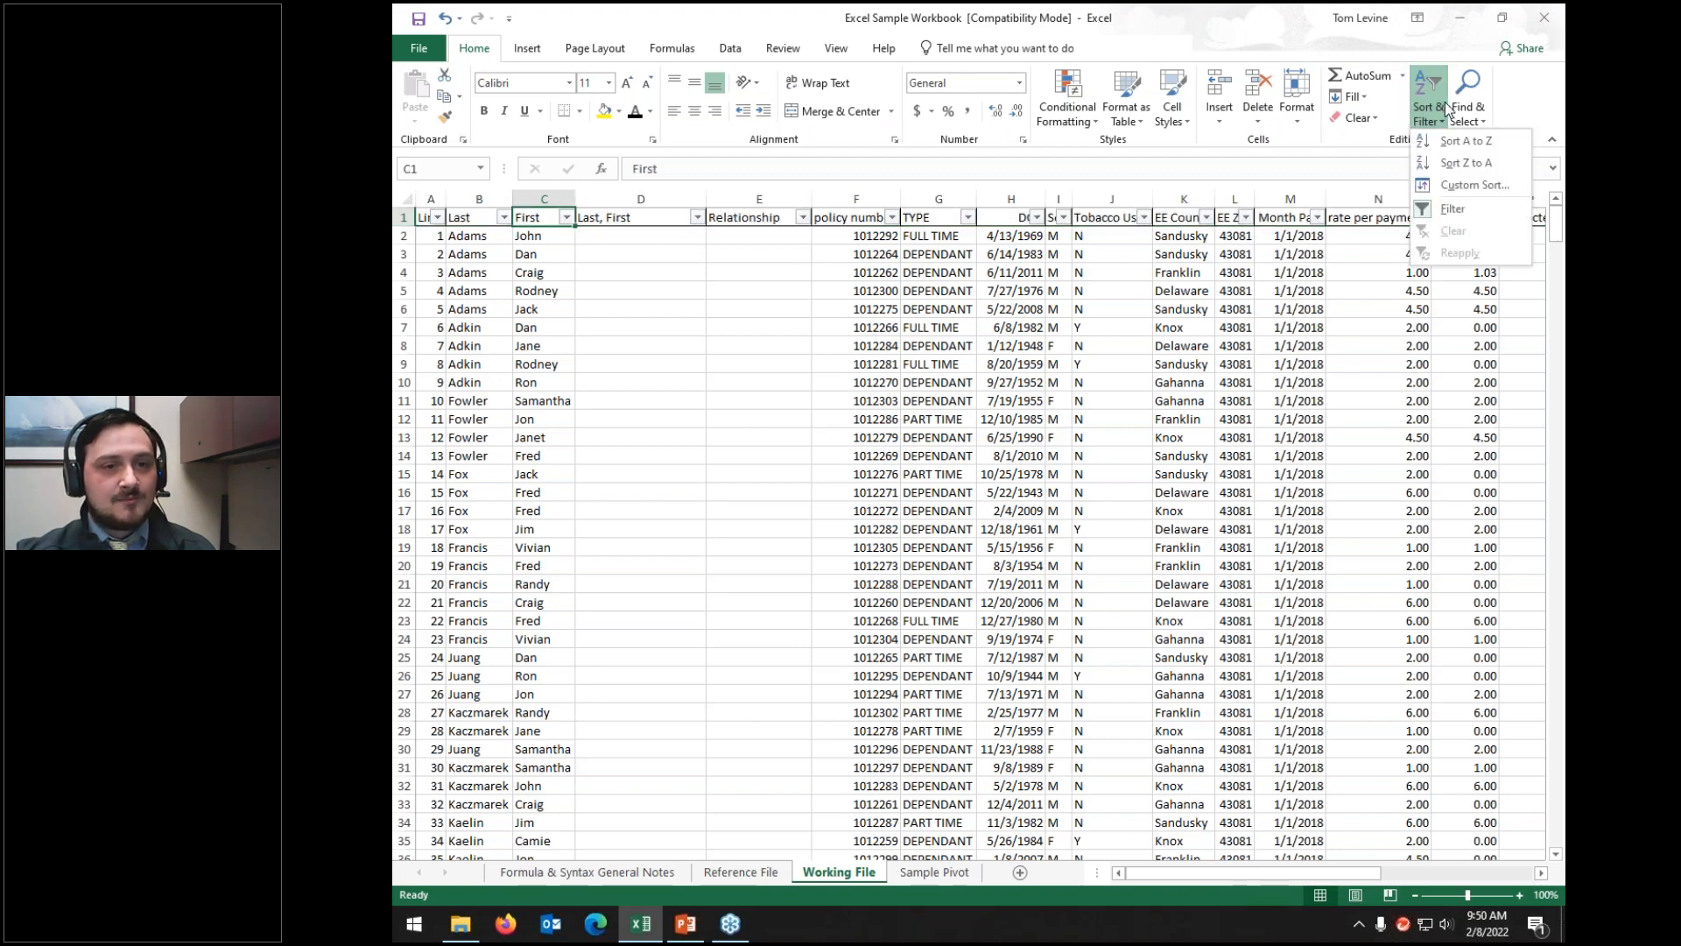
left_click(1489, 186)
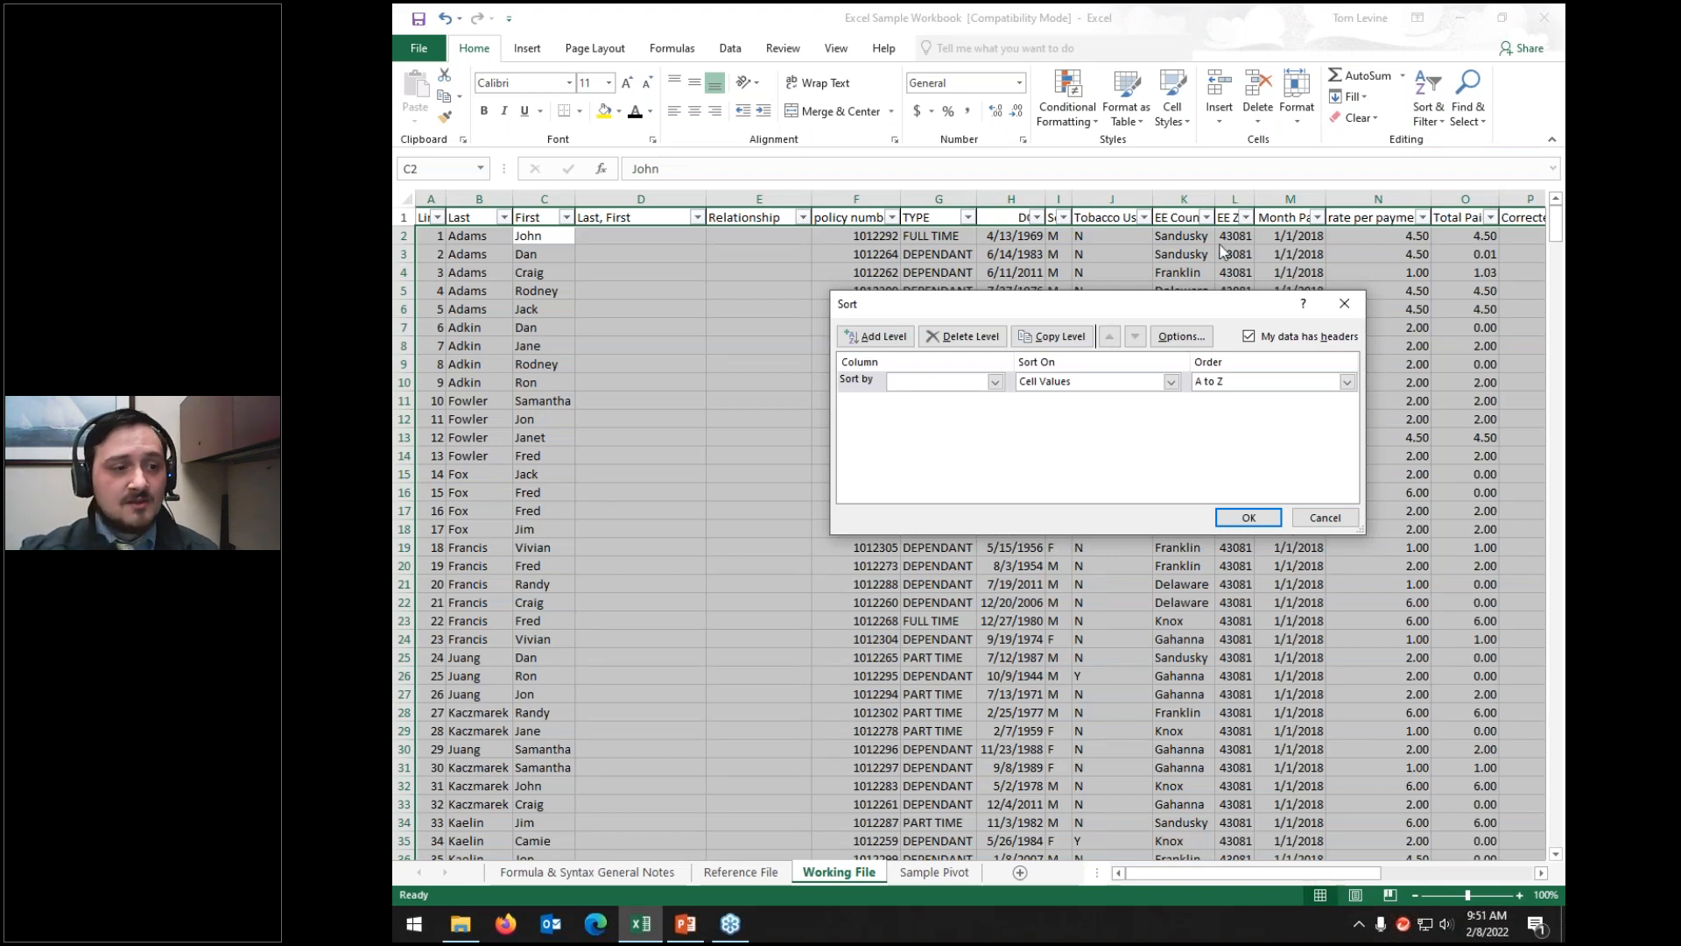
Step: Sort the table by Last
left_click(950, 382)
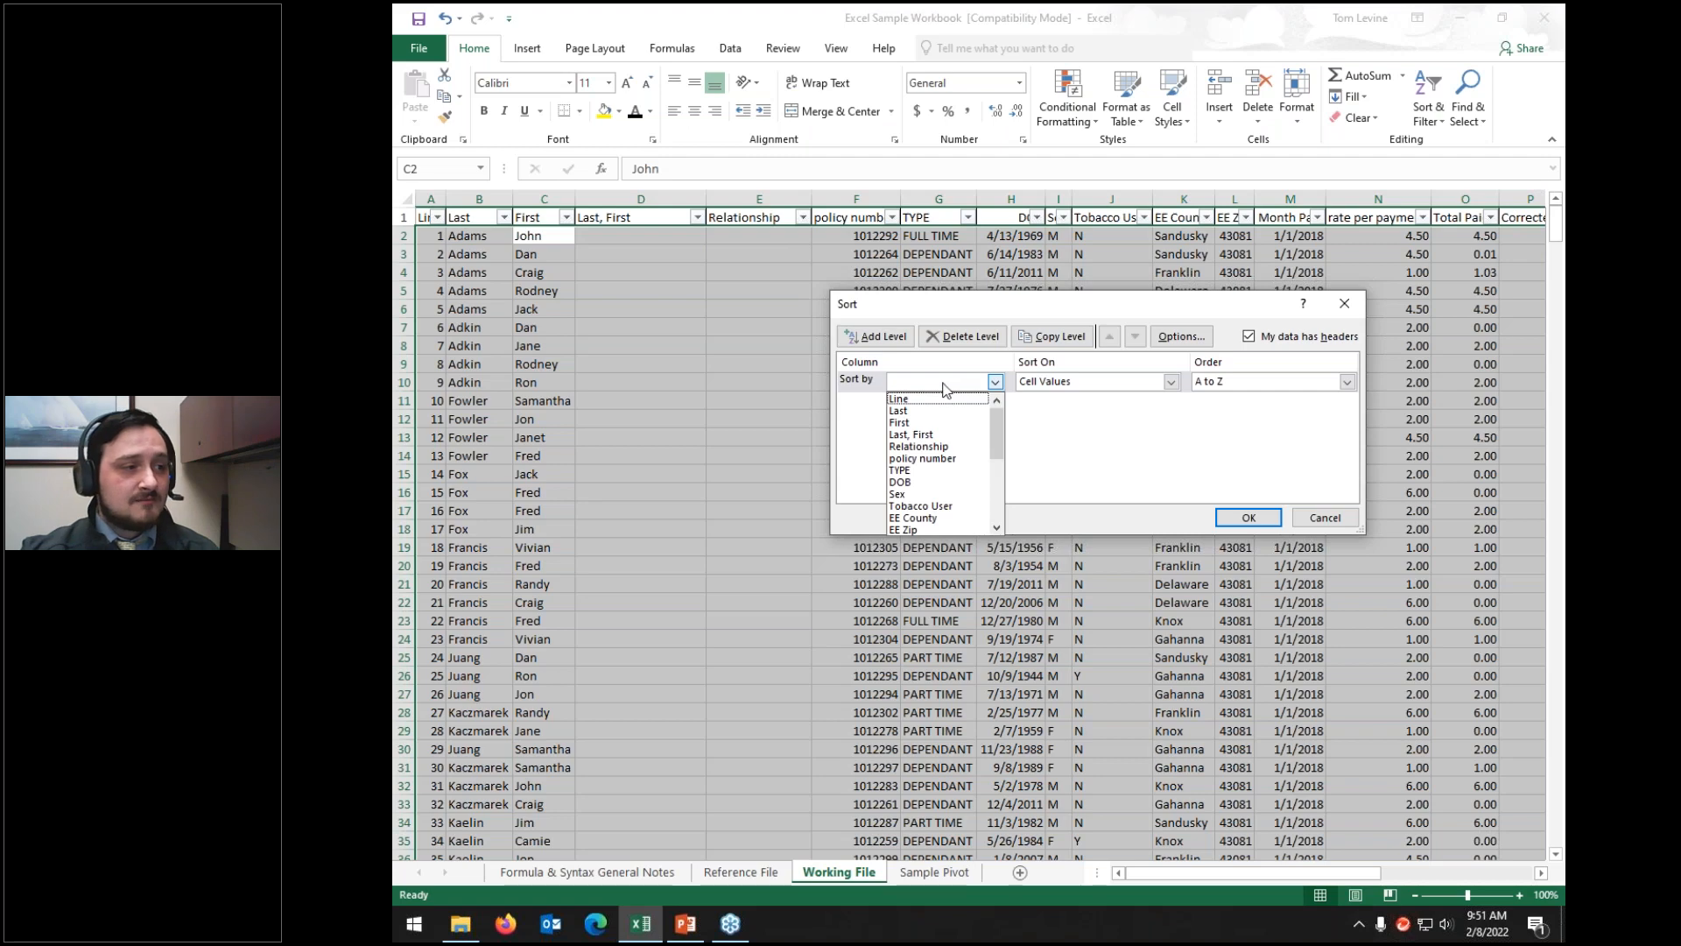
left_click(901, 411)
left_click(1248, 517)
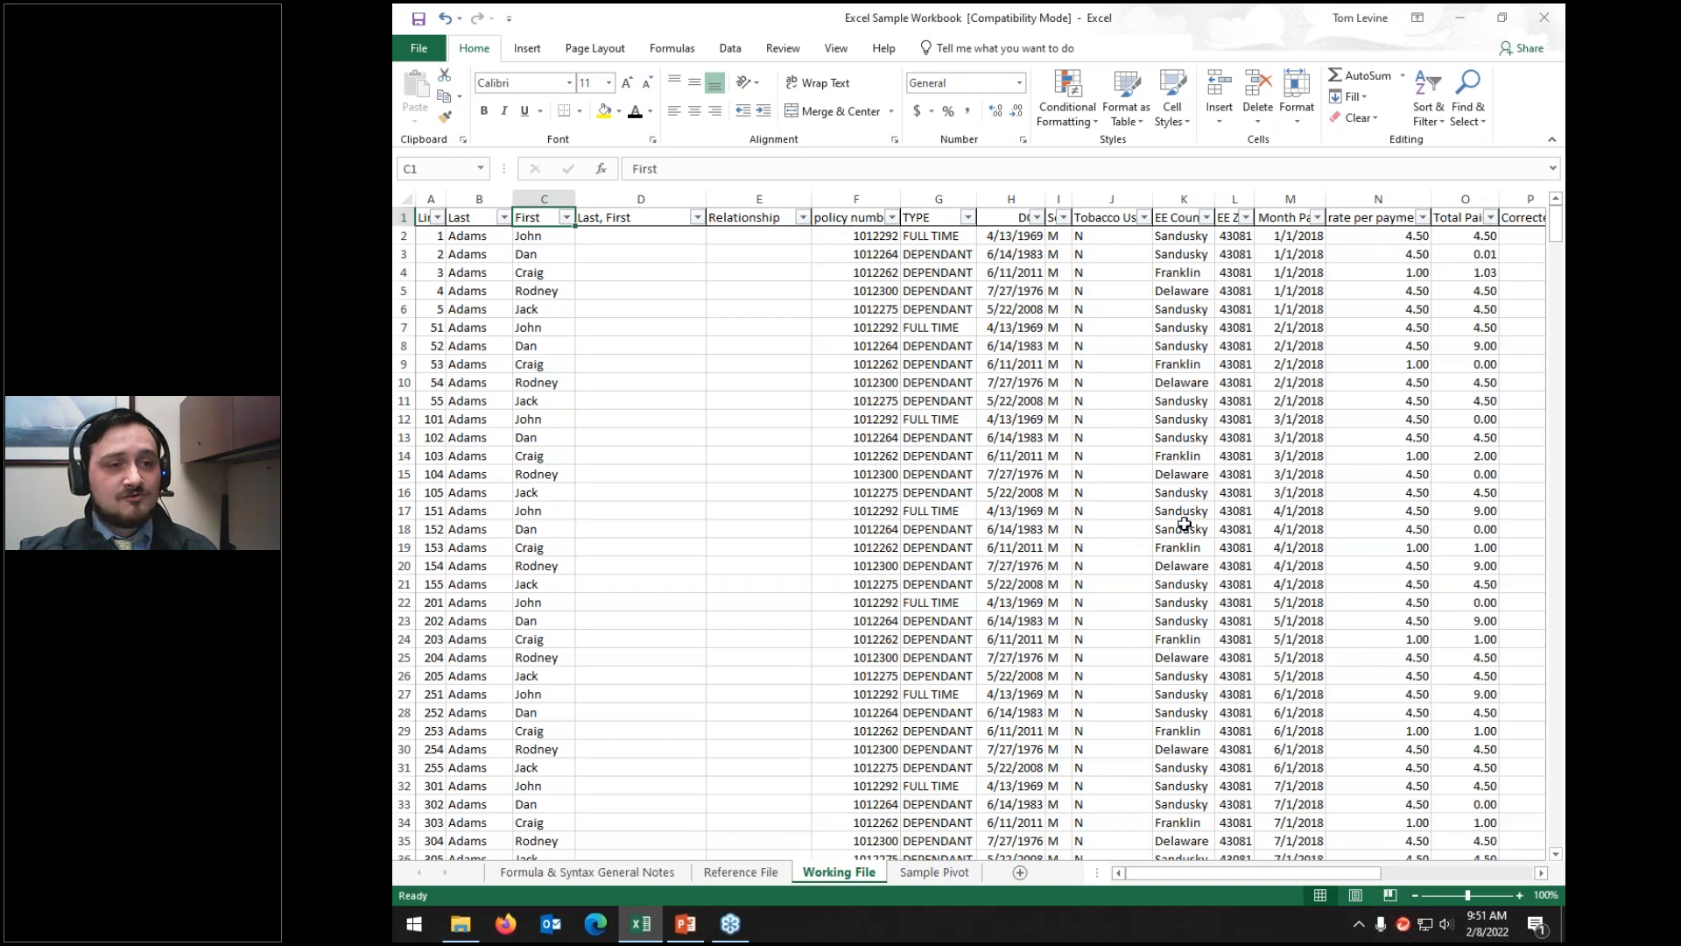
Step: Reopen Custom Sort and add and remove extra sort levels
left_click(1432, 112)
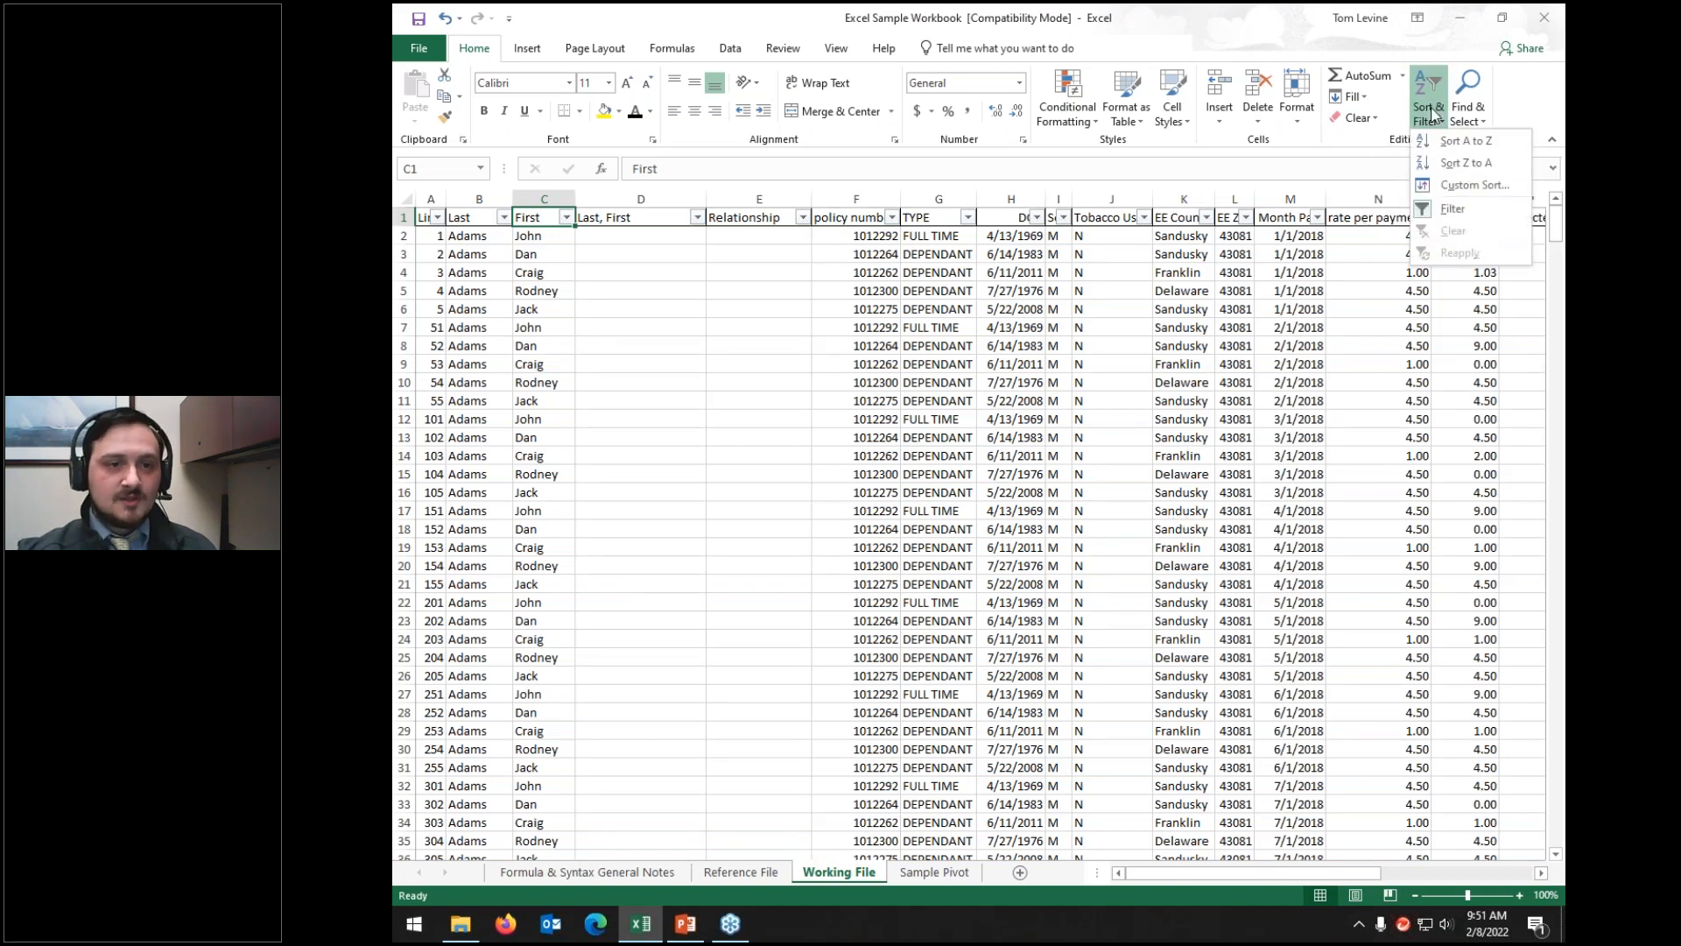
left_click(1474, 185)
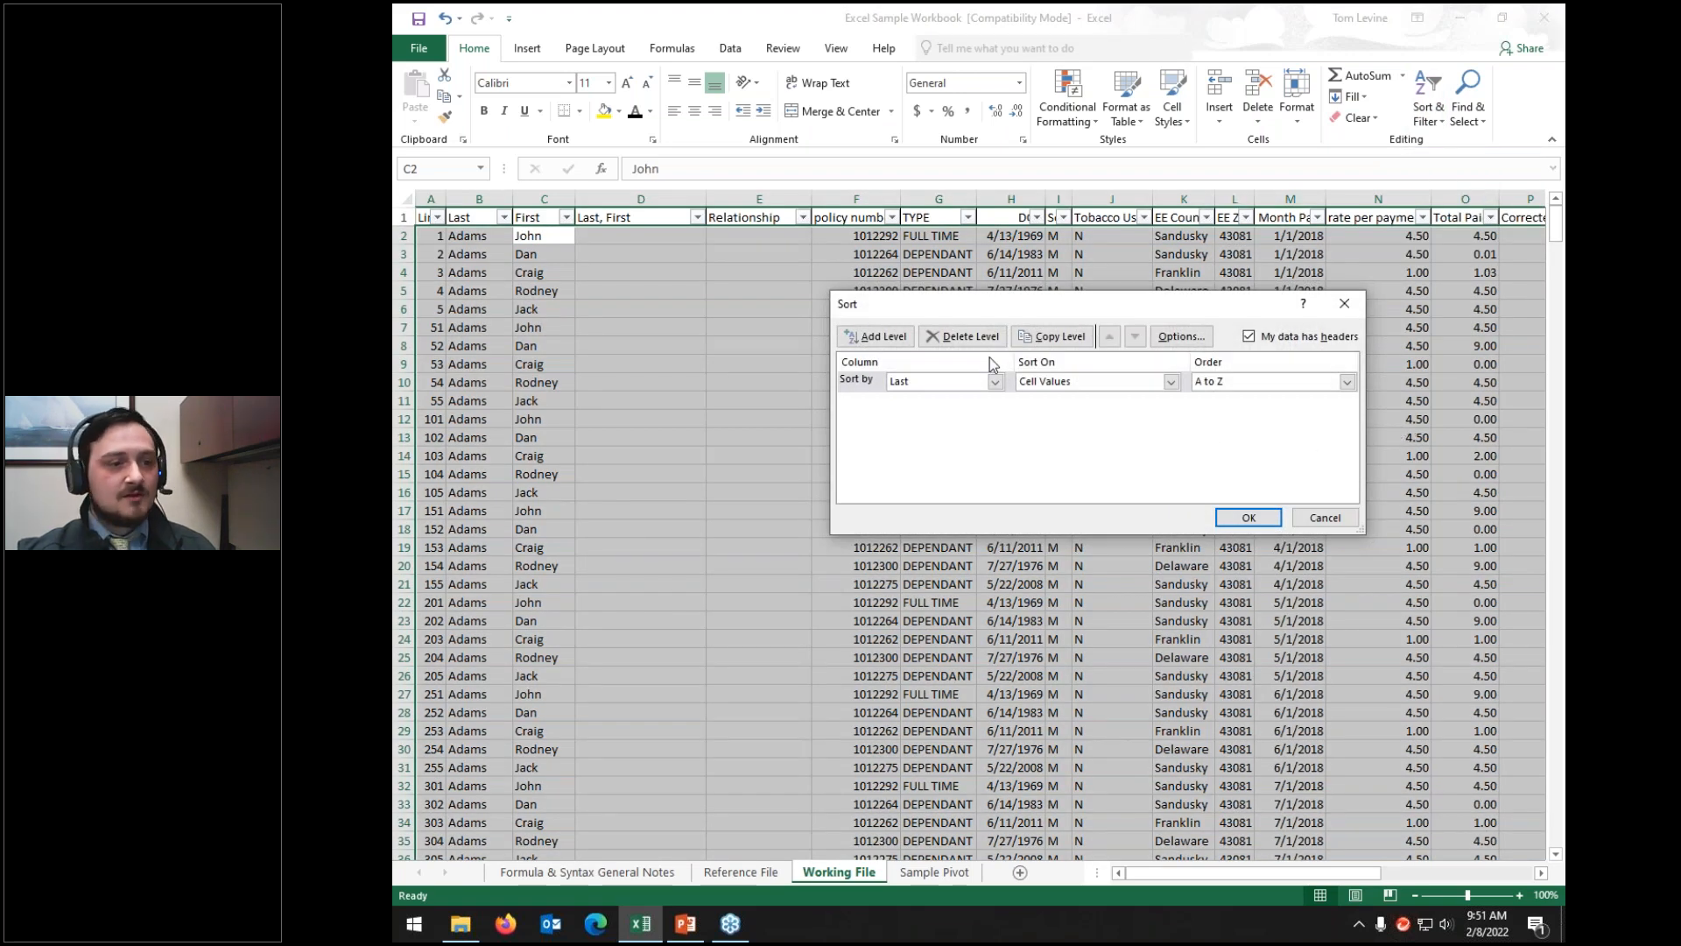
left_click(883, 337)
left_click(882, 337)
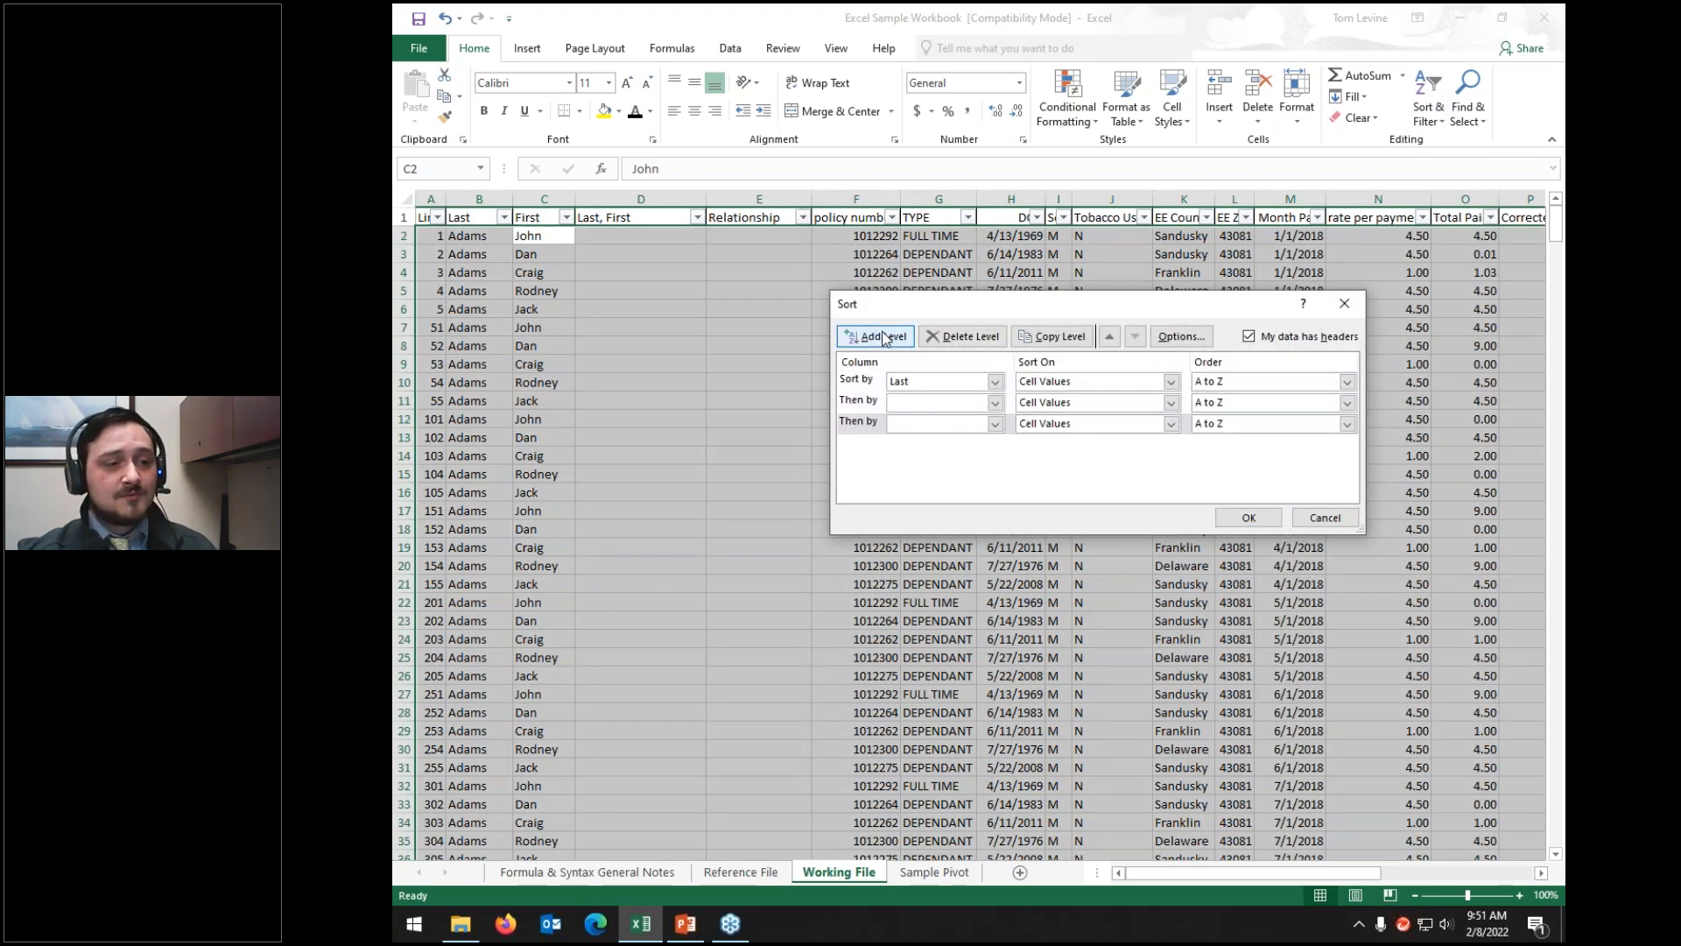
left_click(964, 340)
left_click(964, 340)
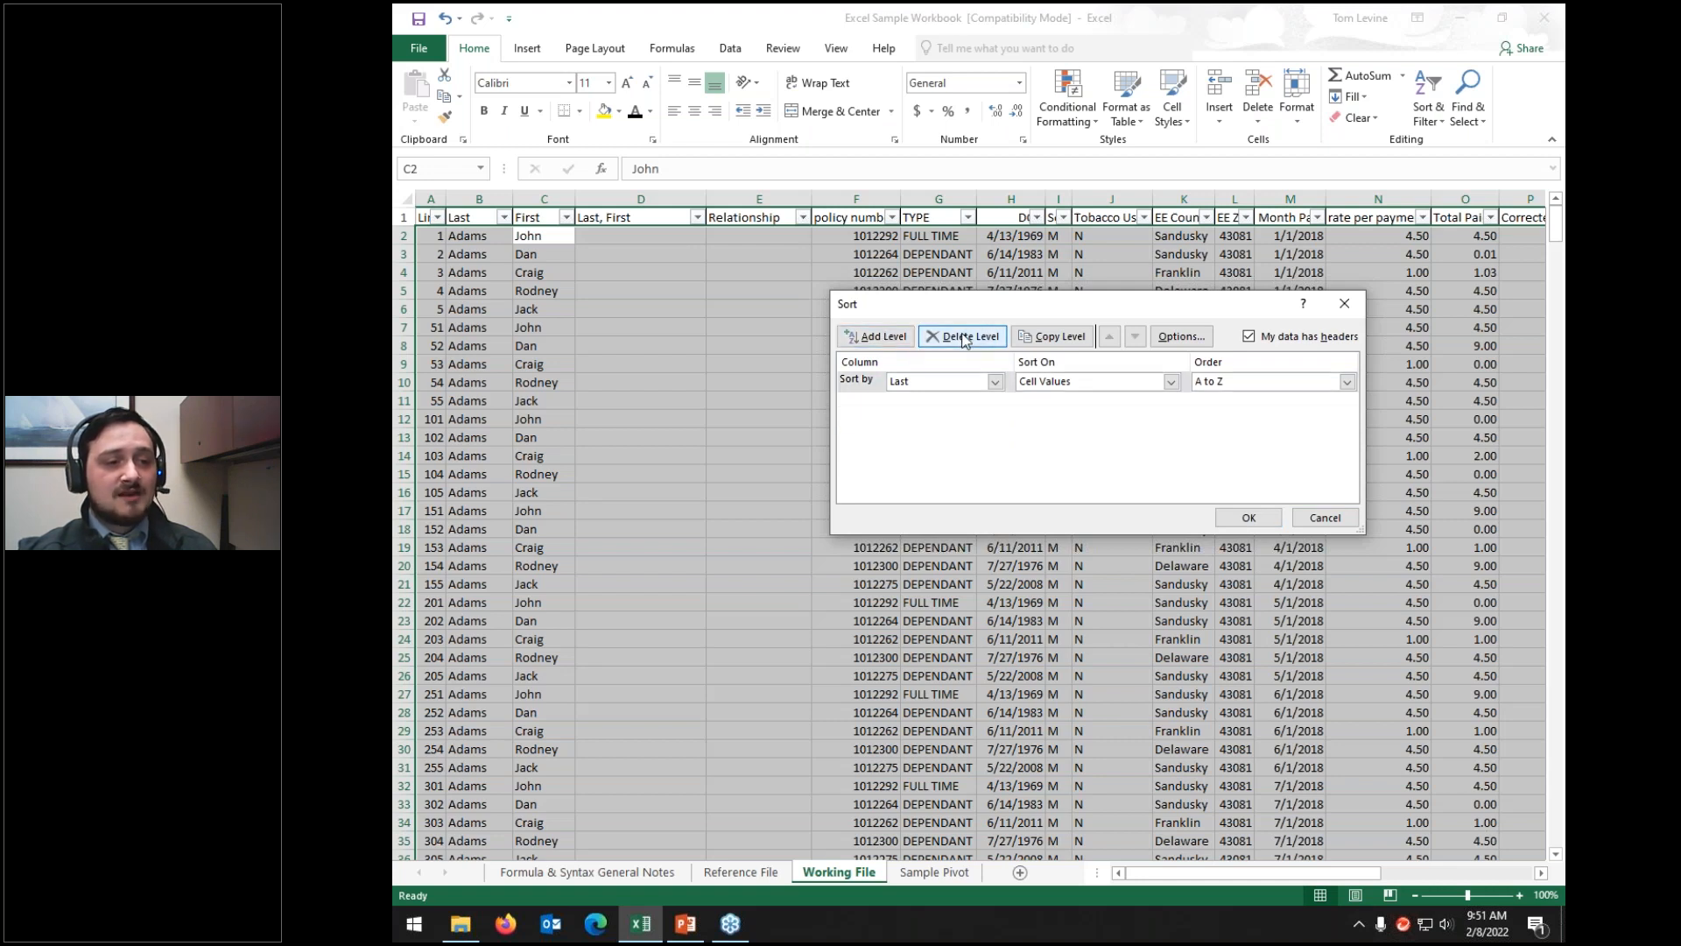
left_click(880, 338)
left_click(880, 338)
left_click(880, 338)
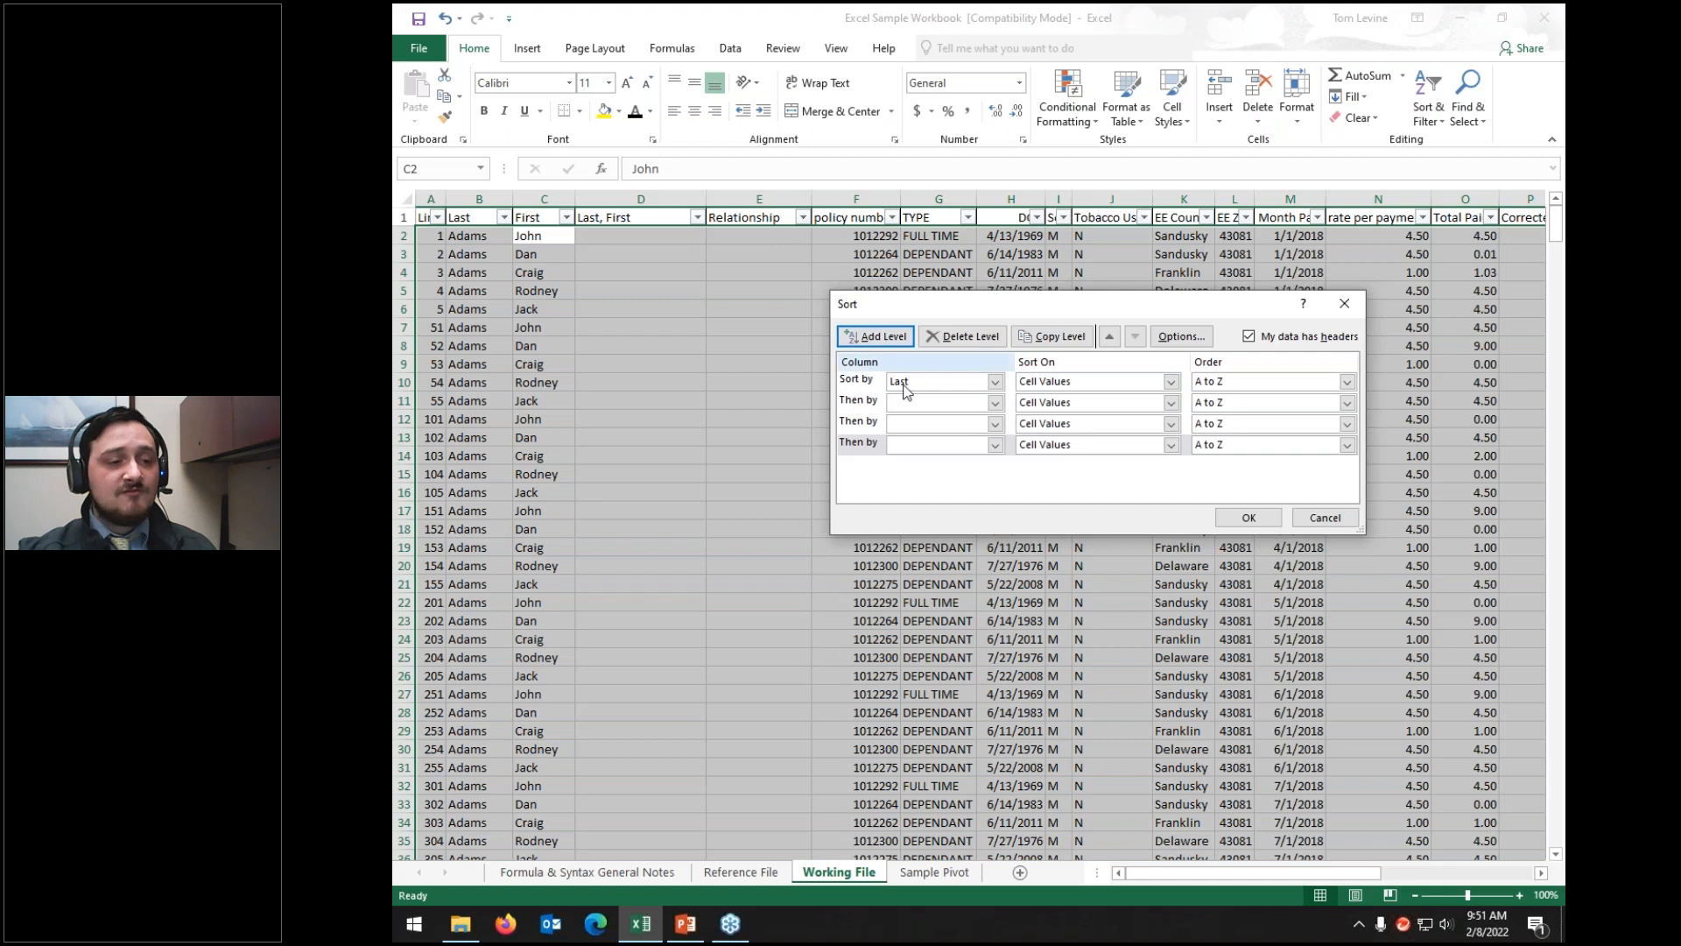
Step: Set the extra sort levels to Relationship, First and policy number
left_click(909, 404)
left_click(915, 457)
left_click(912, 423)
left_click(902, 464)
left_click(914, 443)
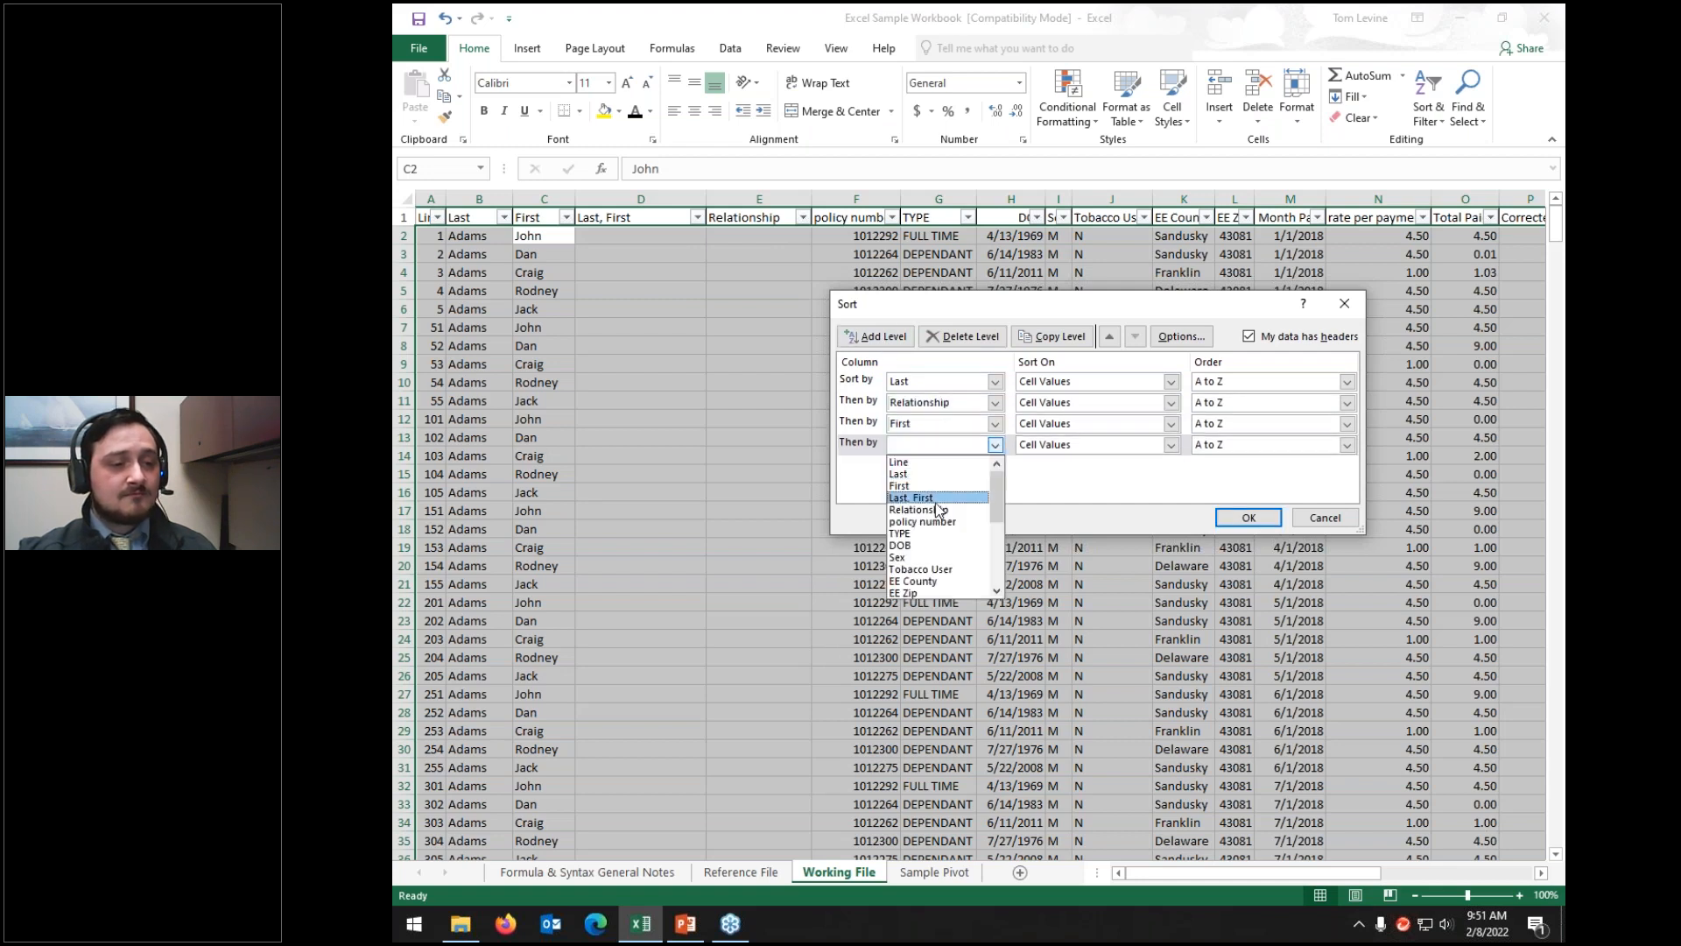
left_click(940, 523)
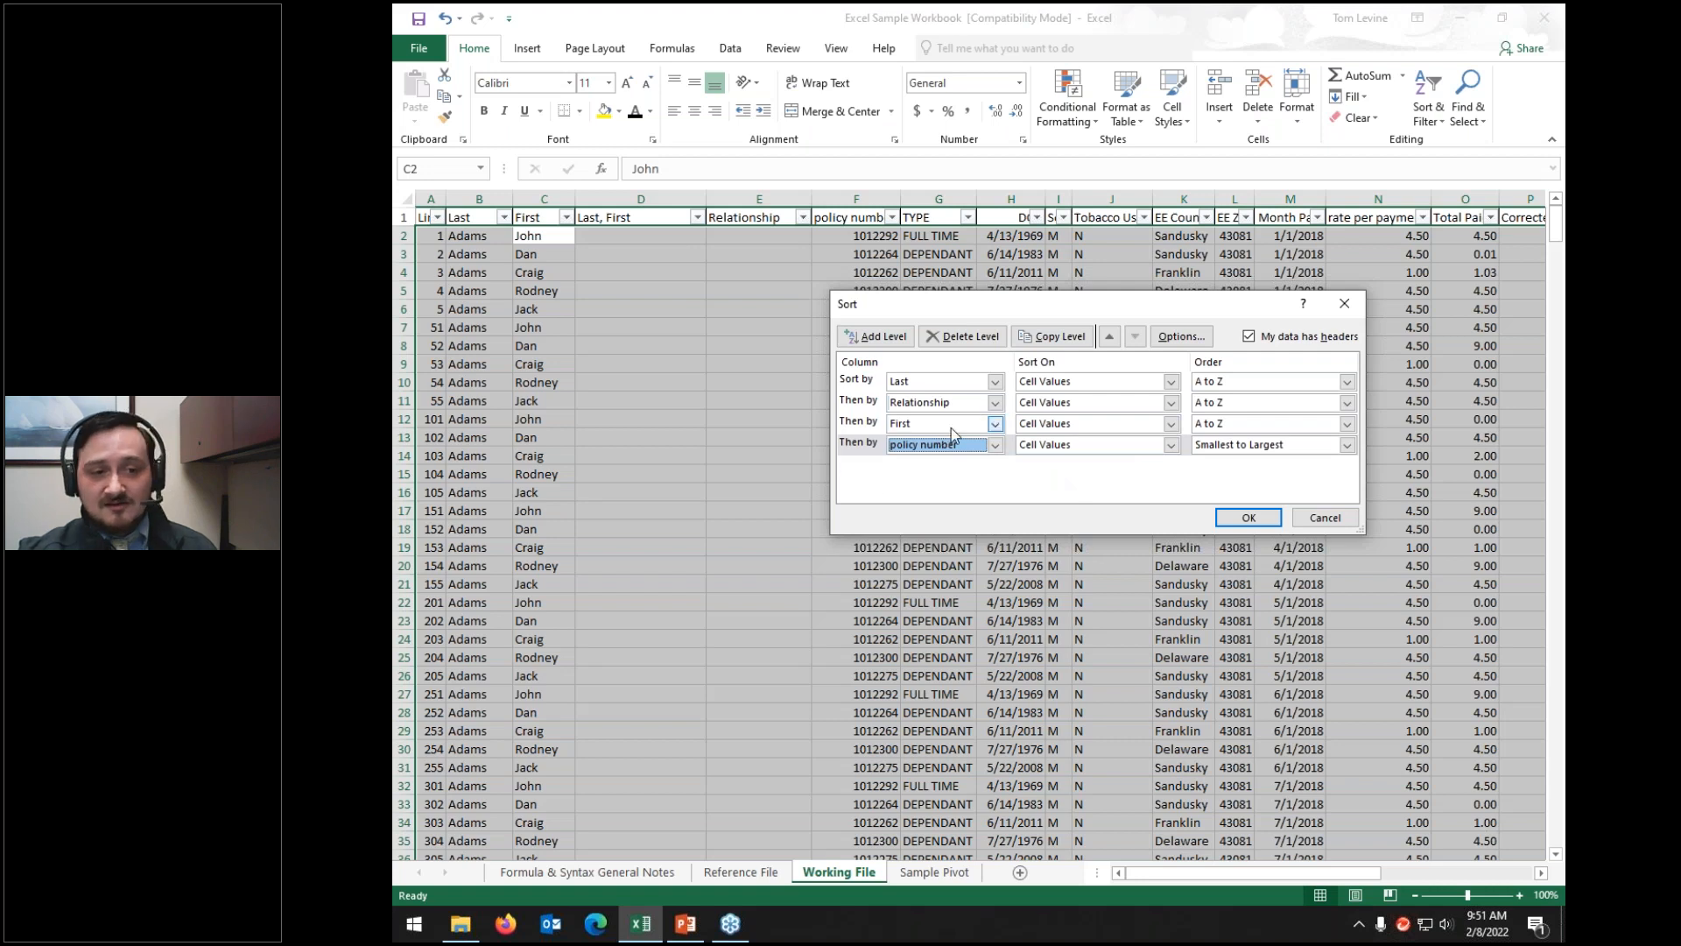
Step: Delete the First and policy number levels and make rate per payment the second level
left_click(861, 424)
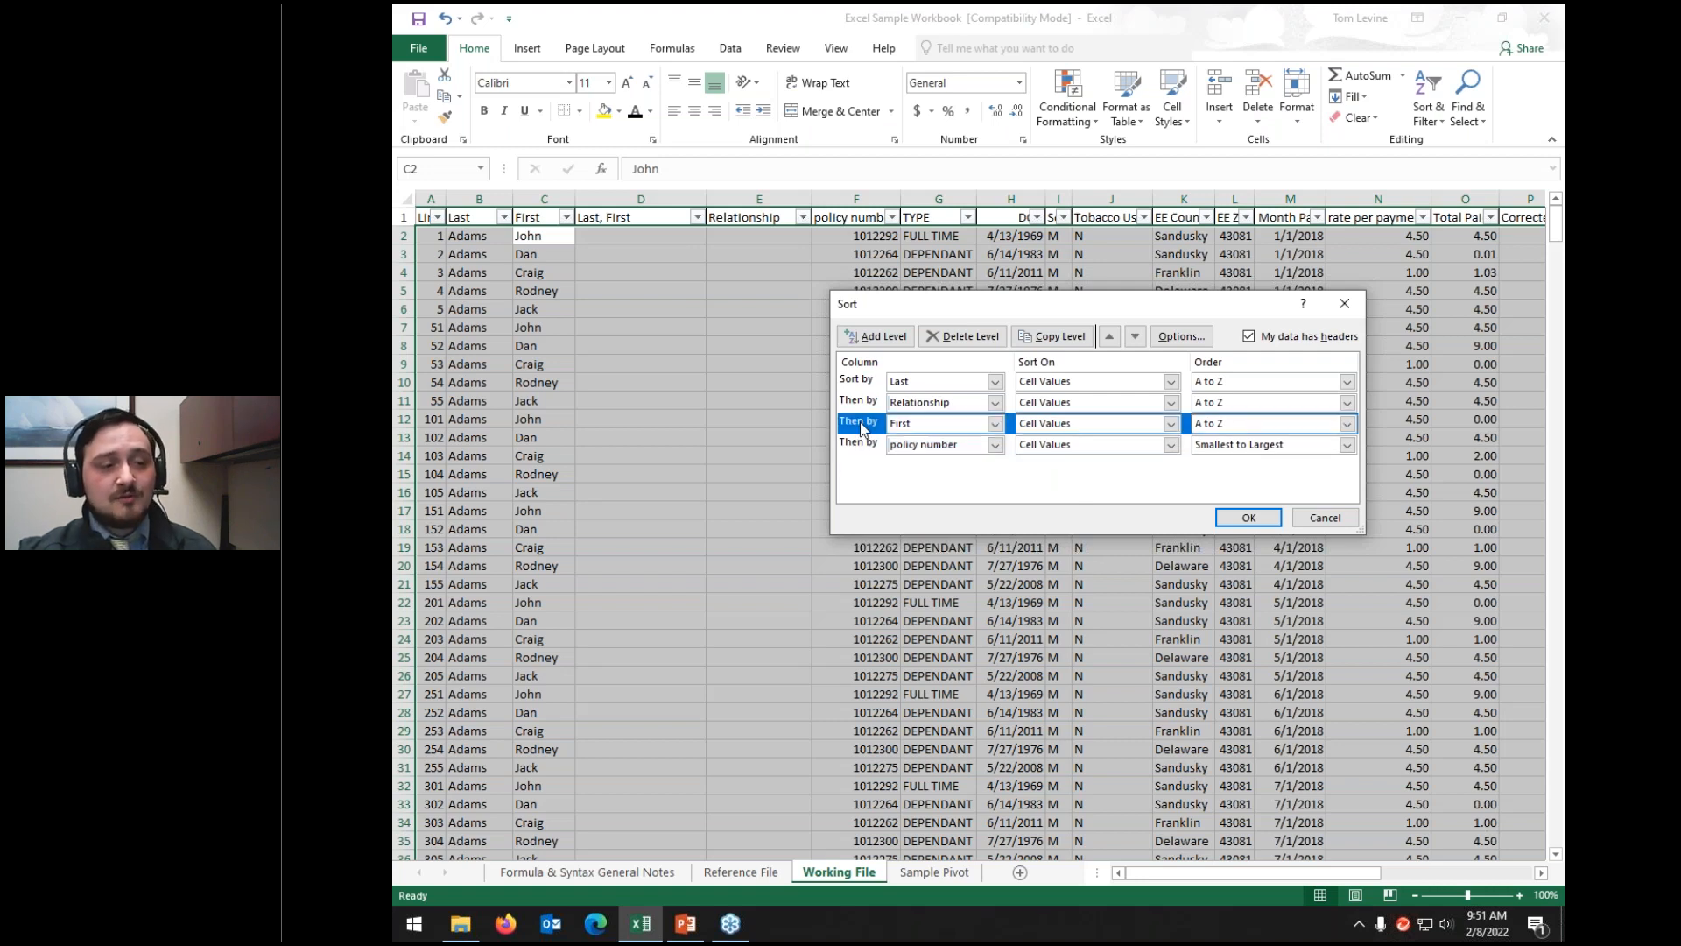
left_click(945, 339)
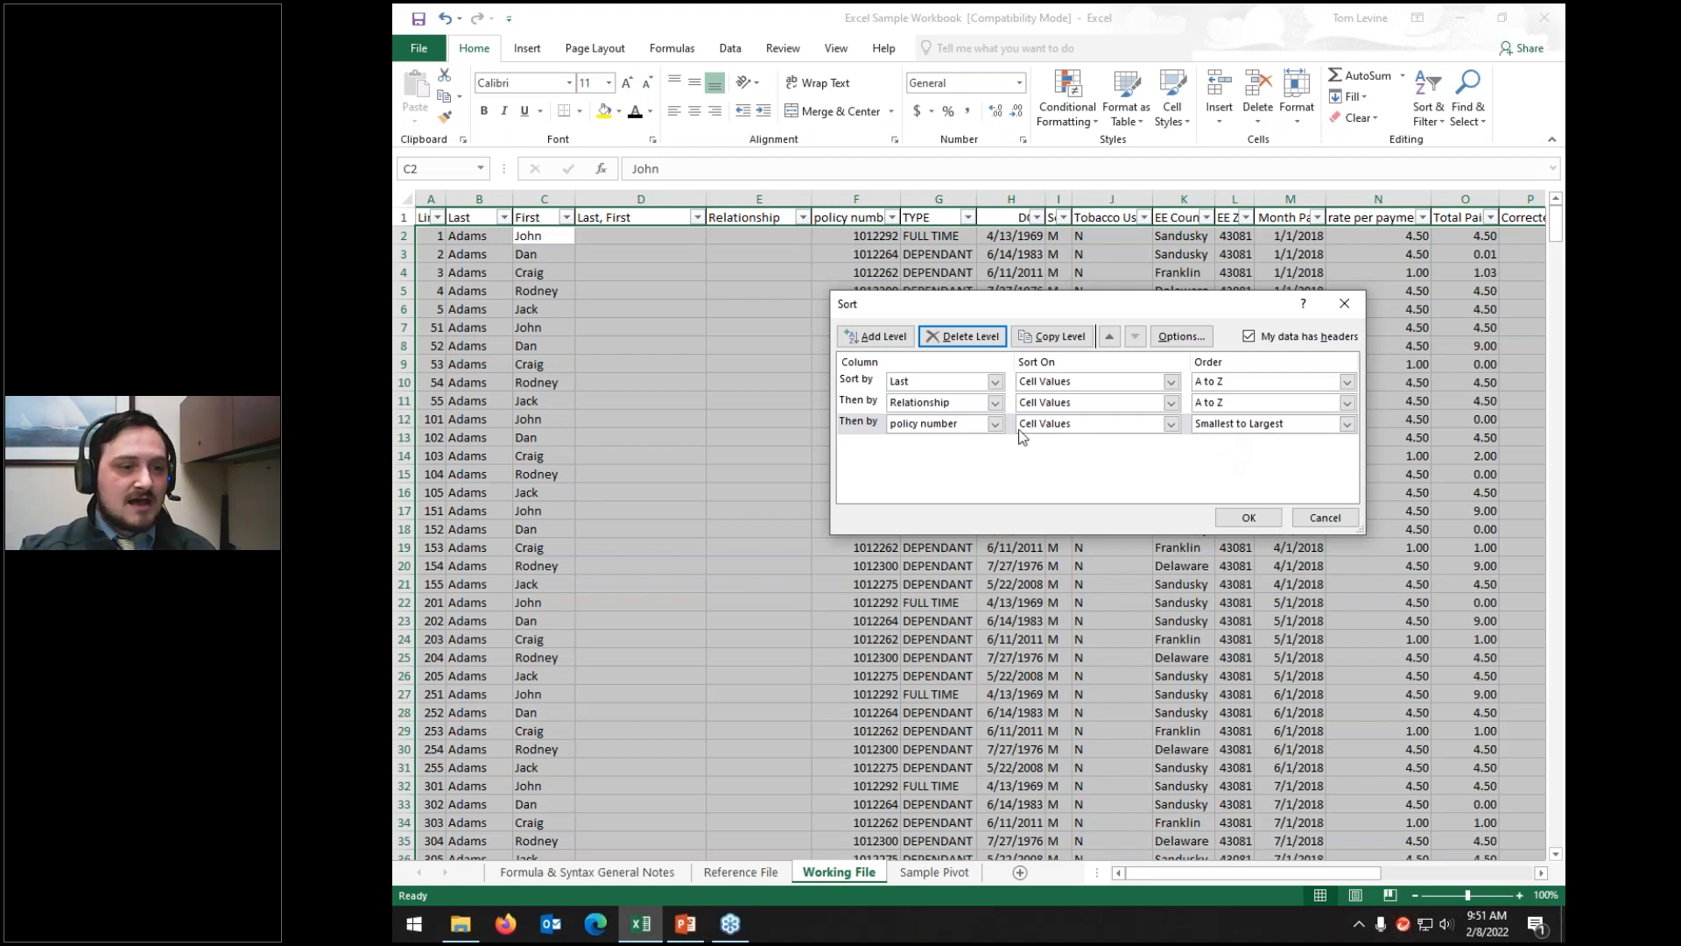
left_click(862, 425)
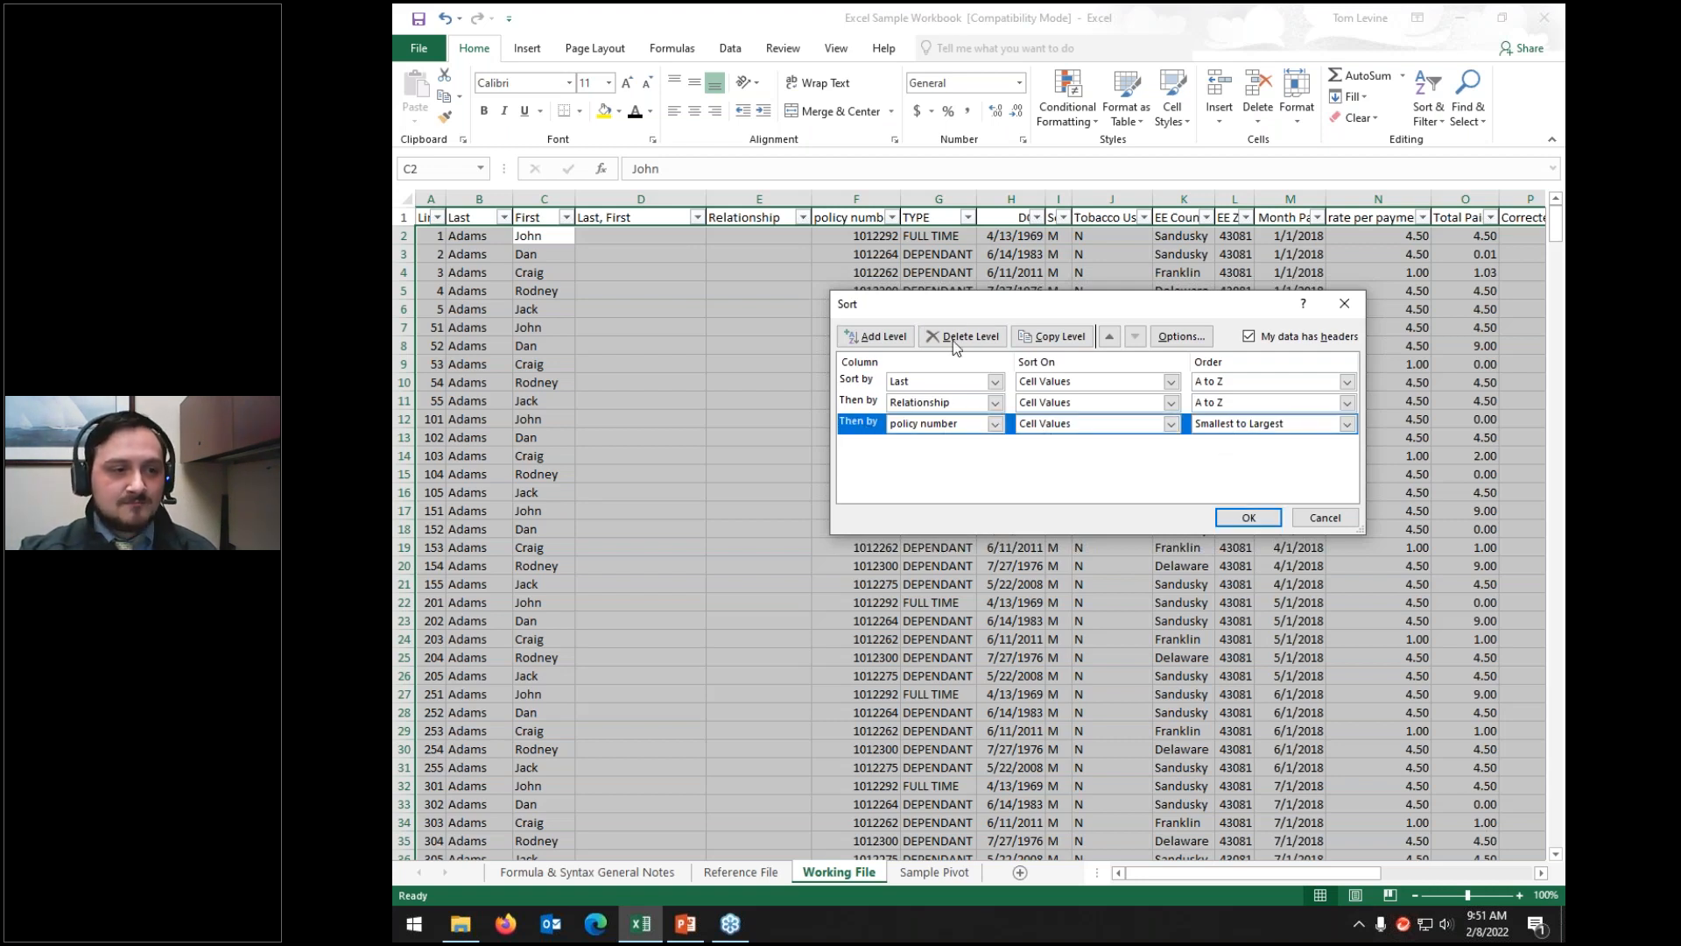
left_click(957, 338)
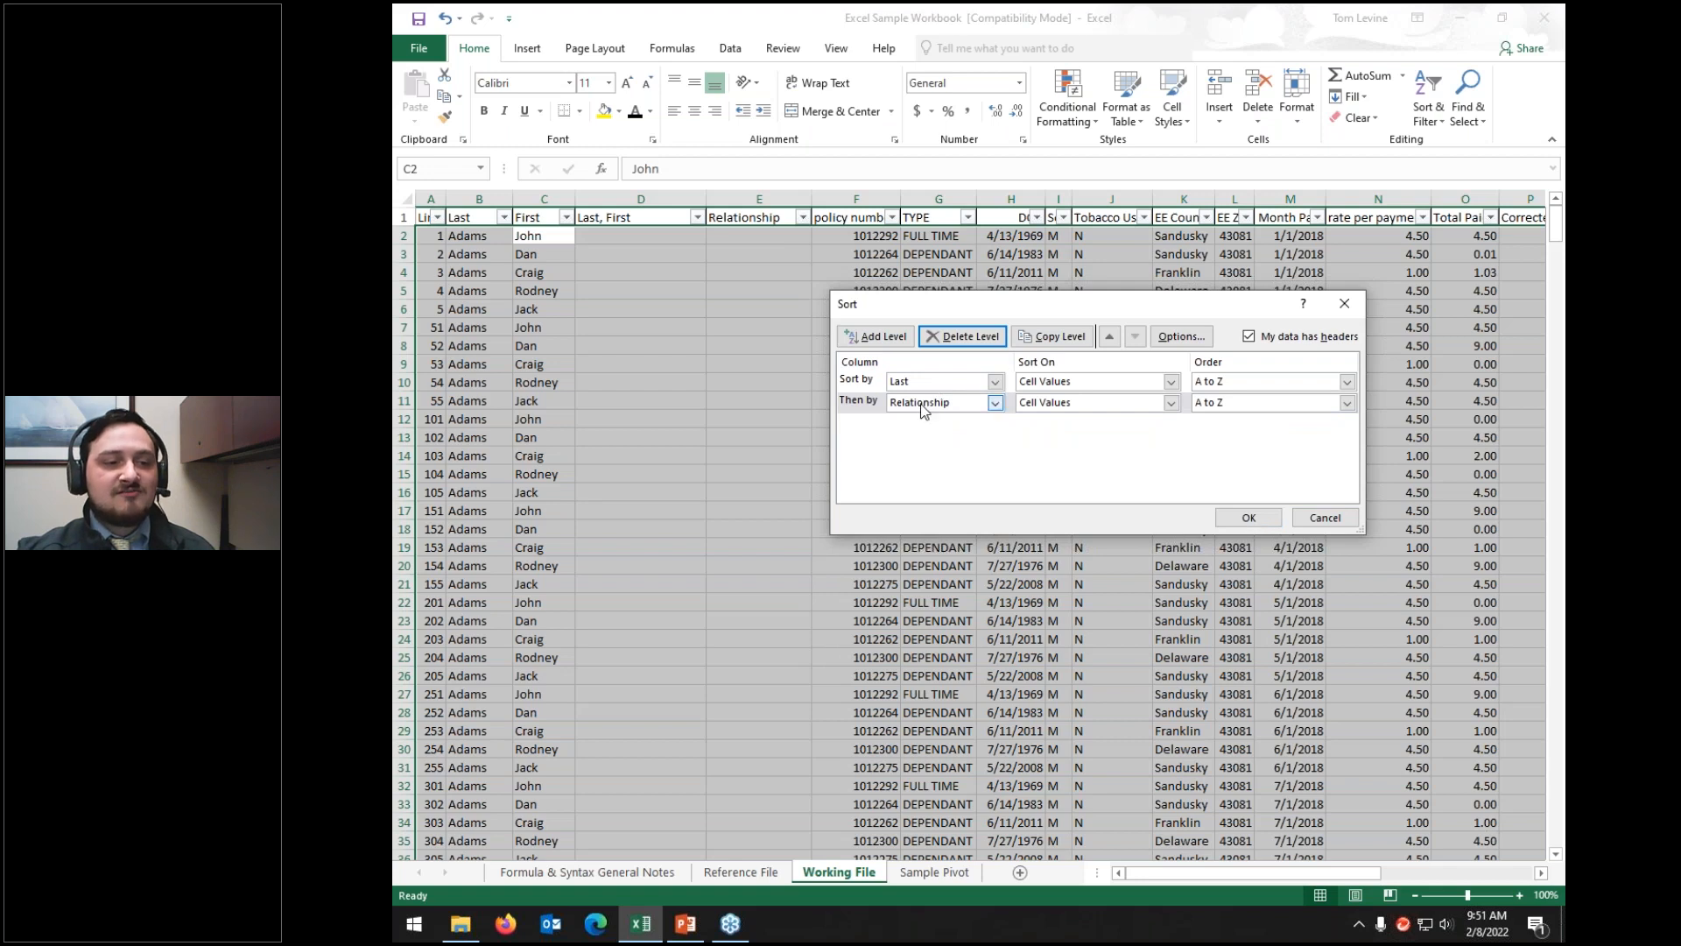
left_click(928, 404)
scroll(921, 472, "down", 1)
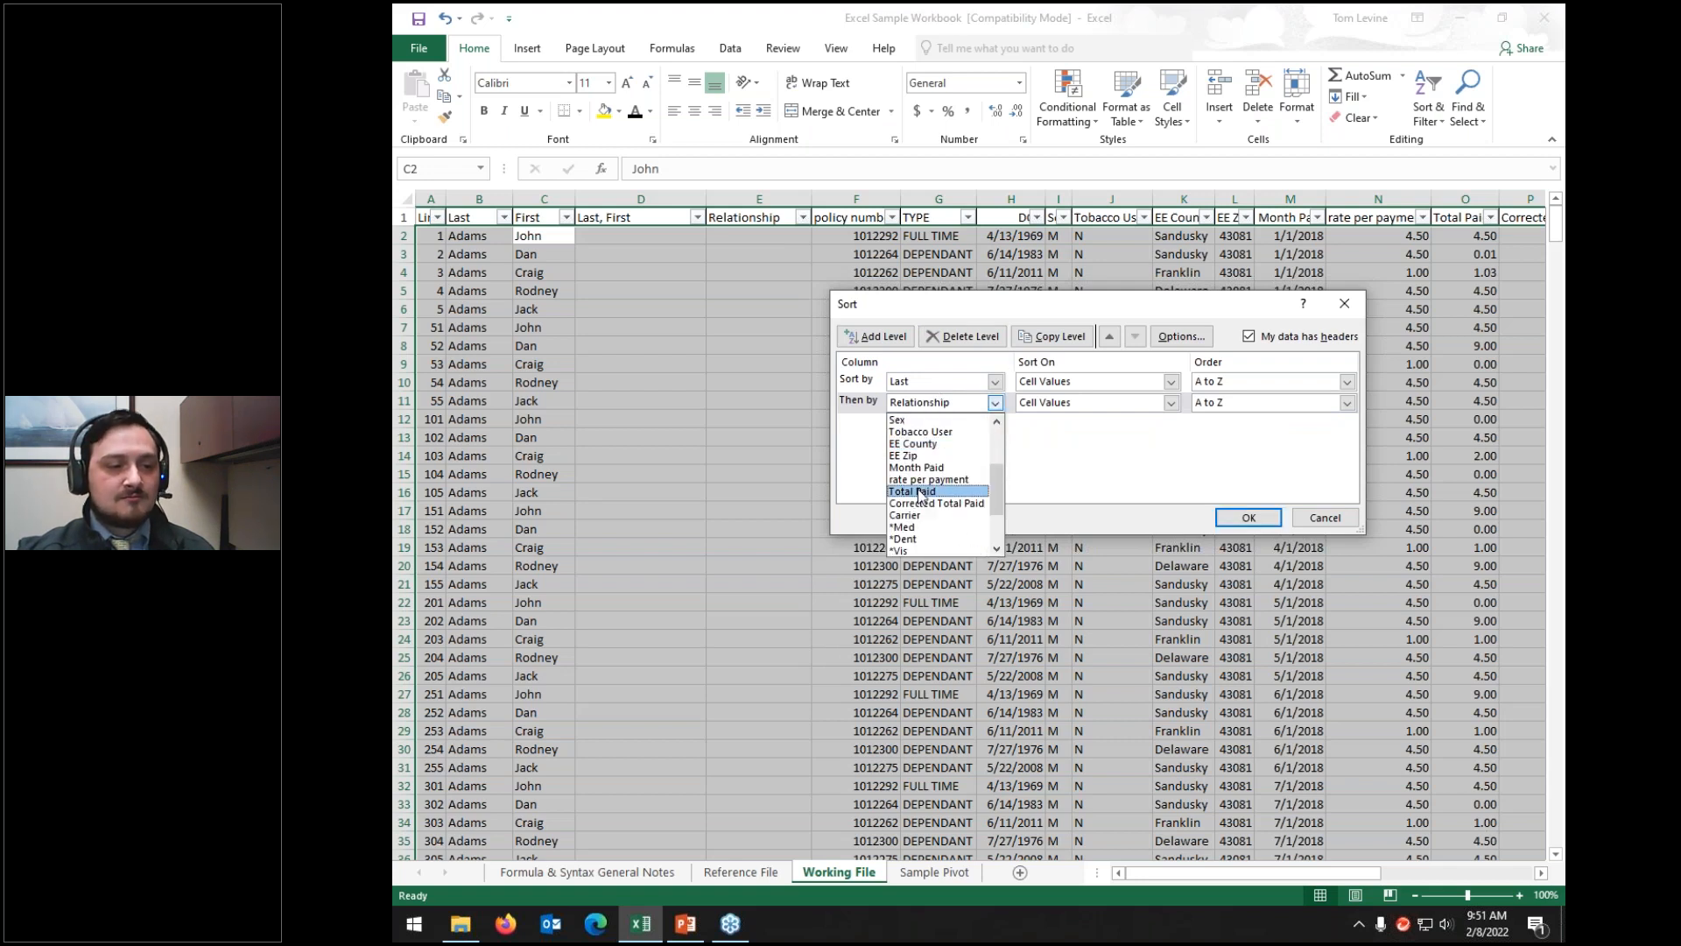
left_click(926, 490)
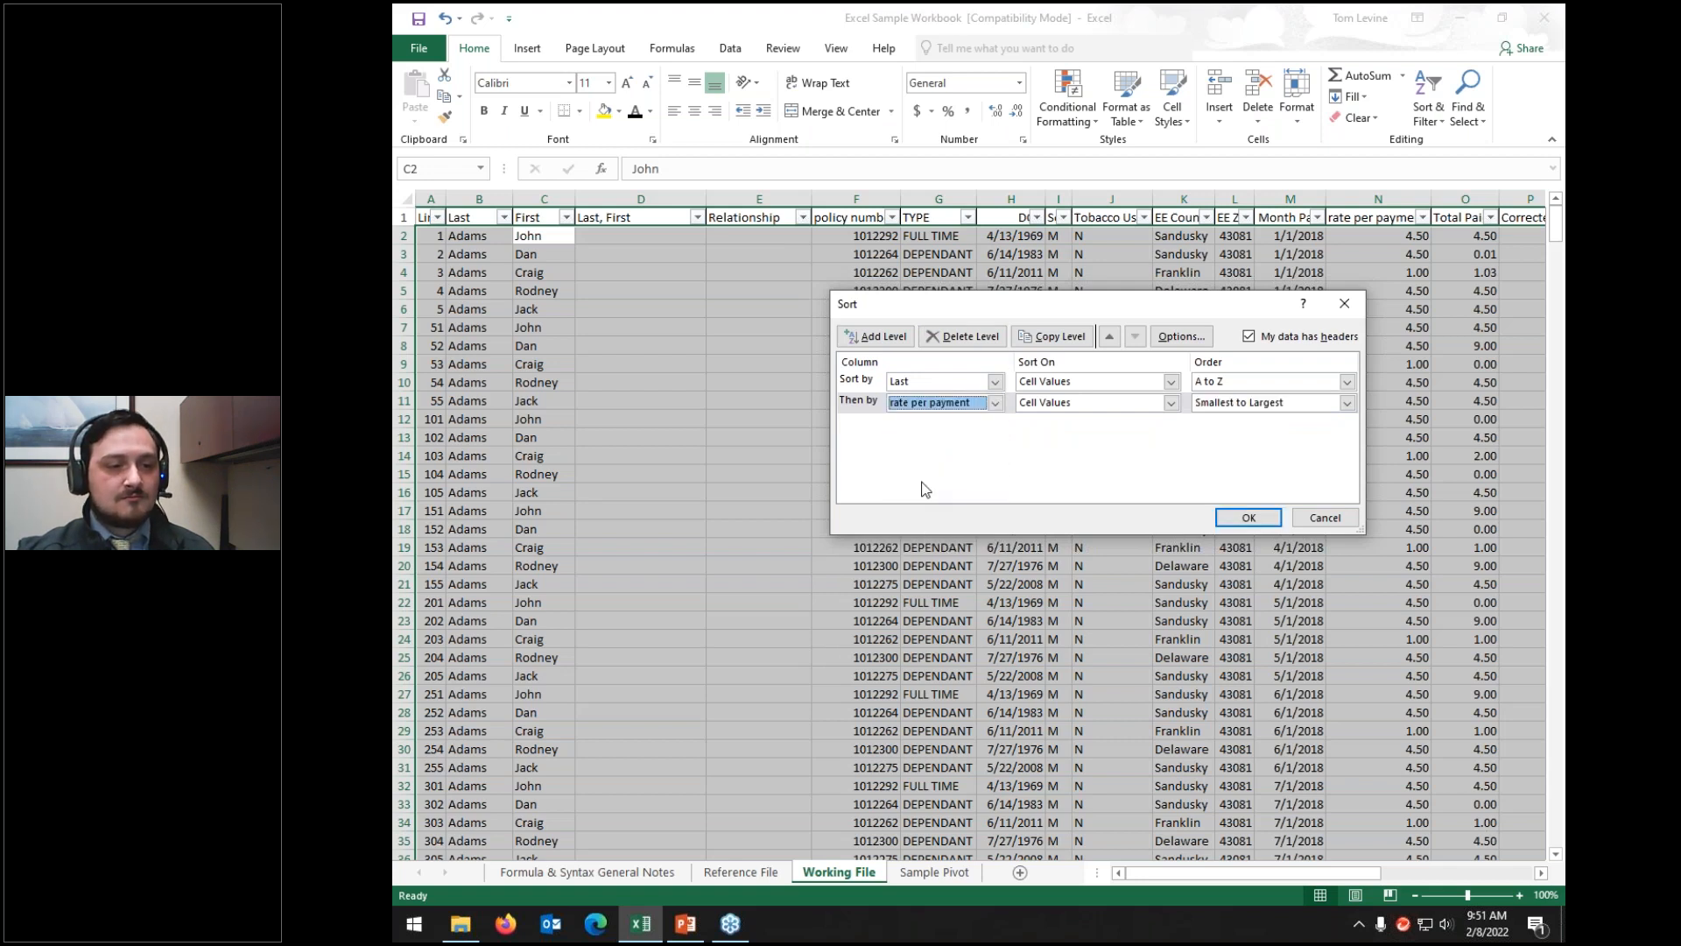
Step: Order Last Z to A and rate per payment largest to smallest, and apply
left_click(1239, 385)
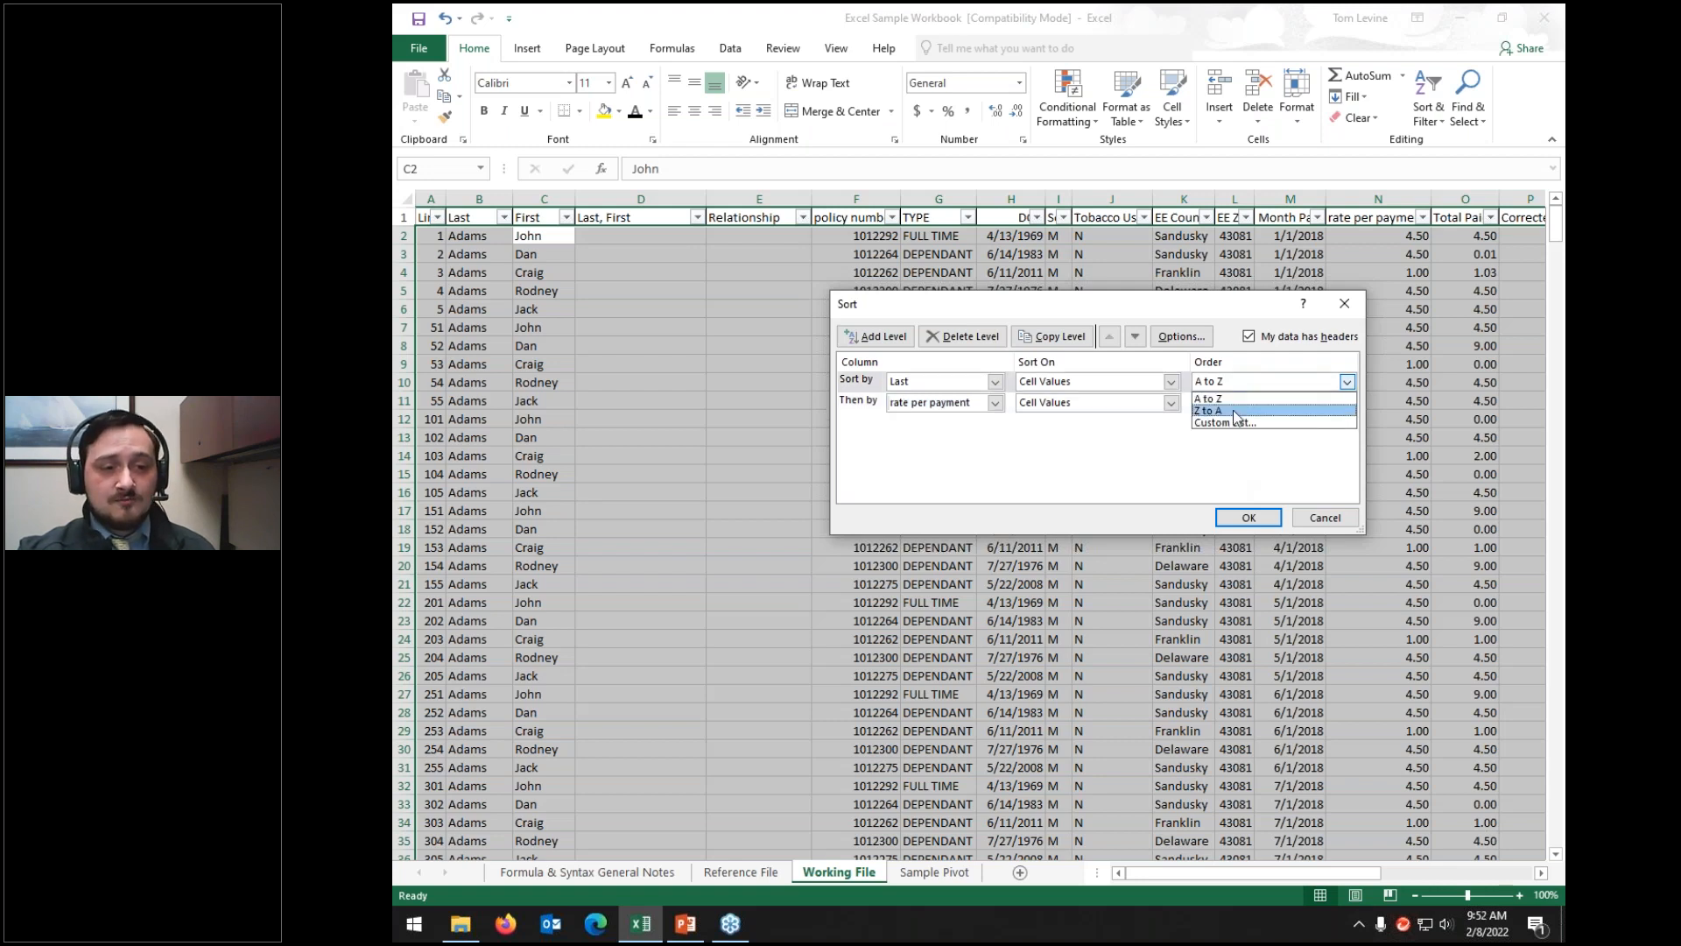
left_click(1236, 409)
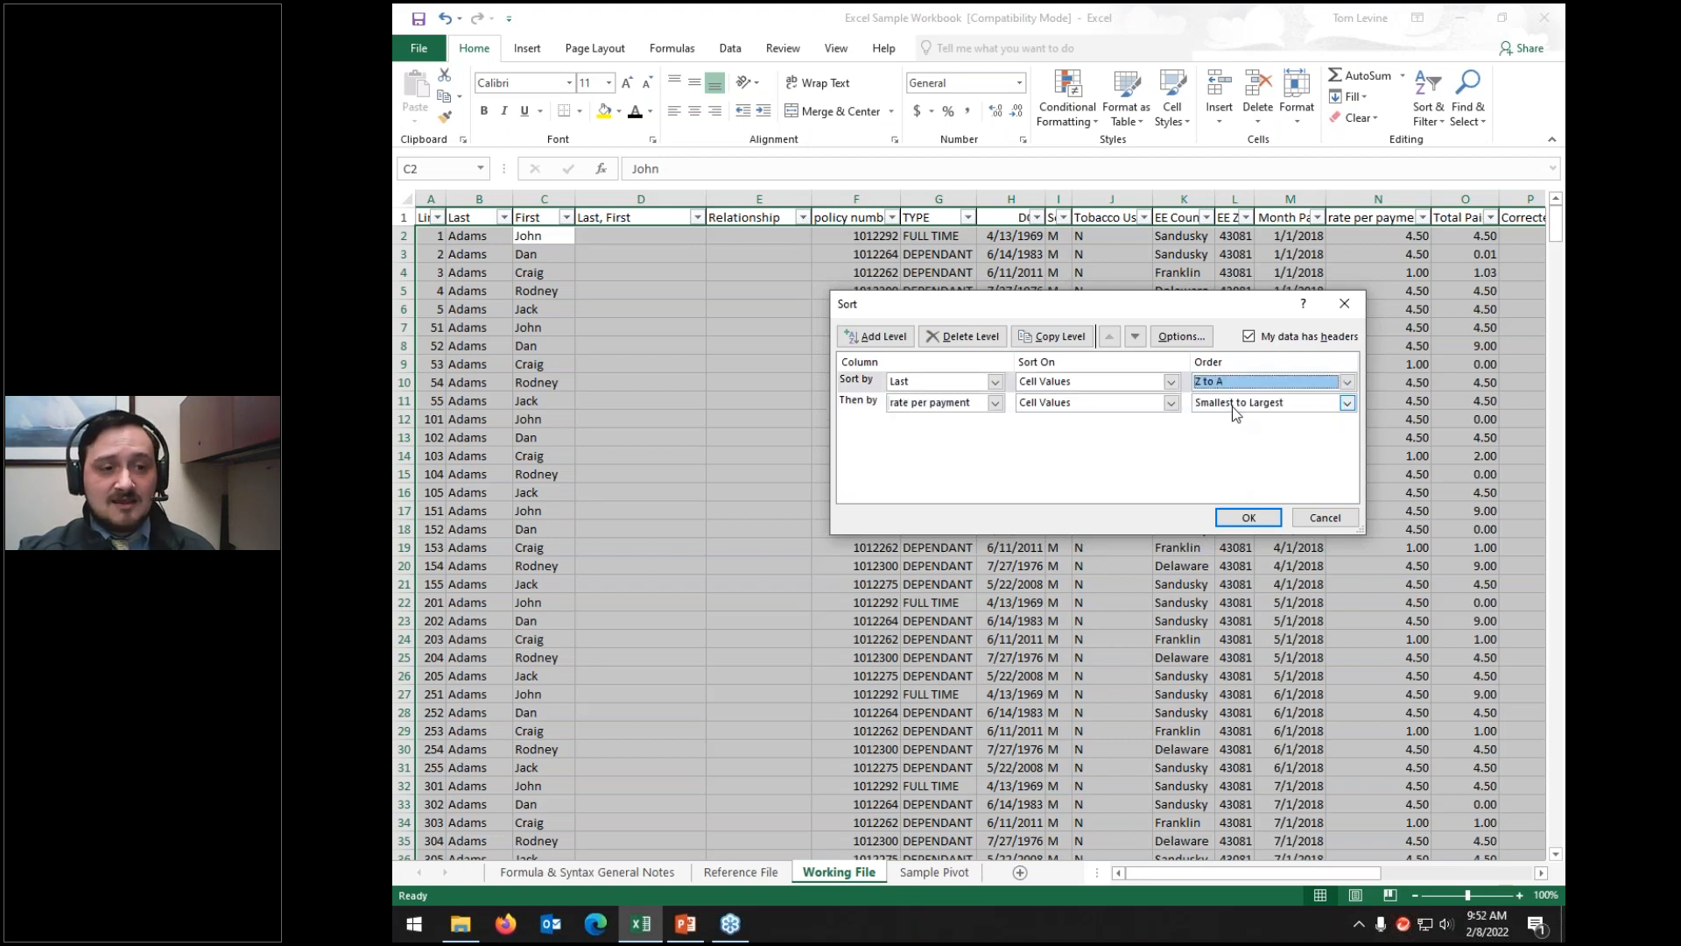
left_click(1232, 407)
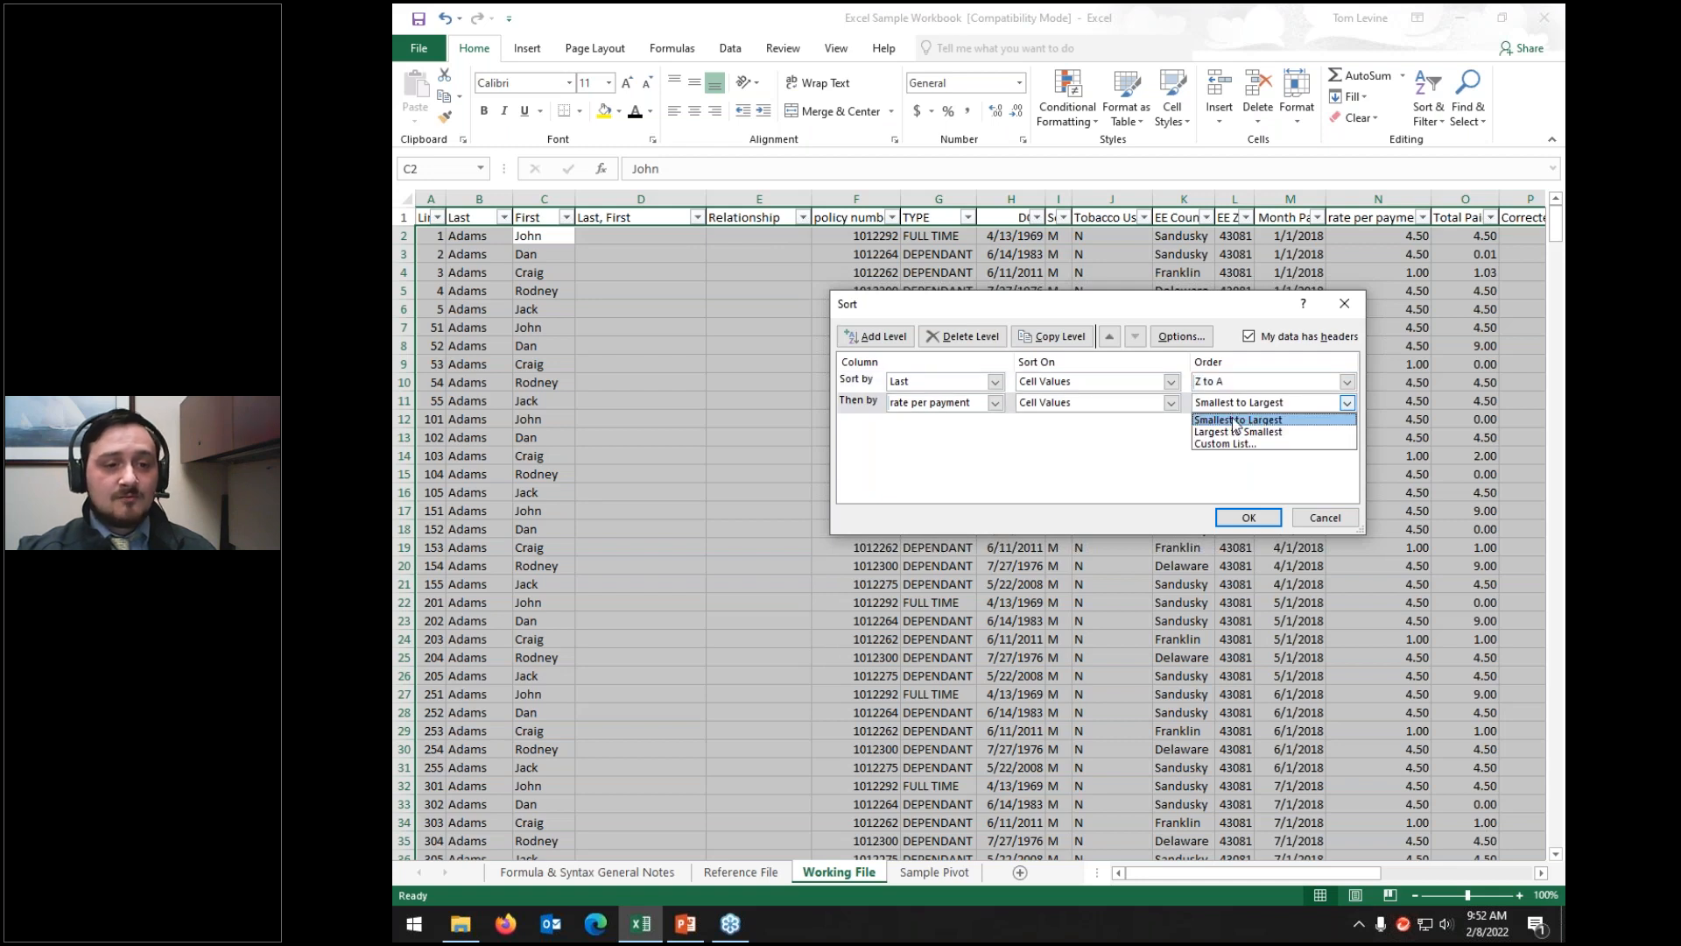
left_click(1233, 430)
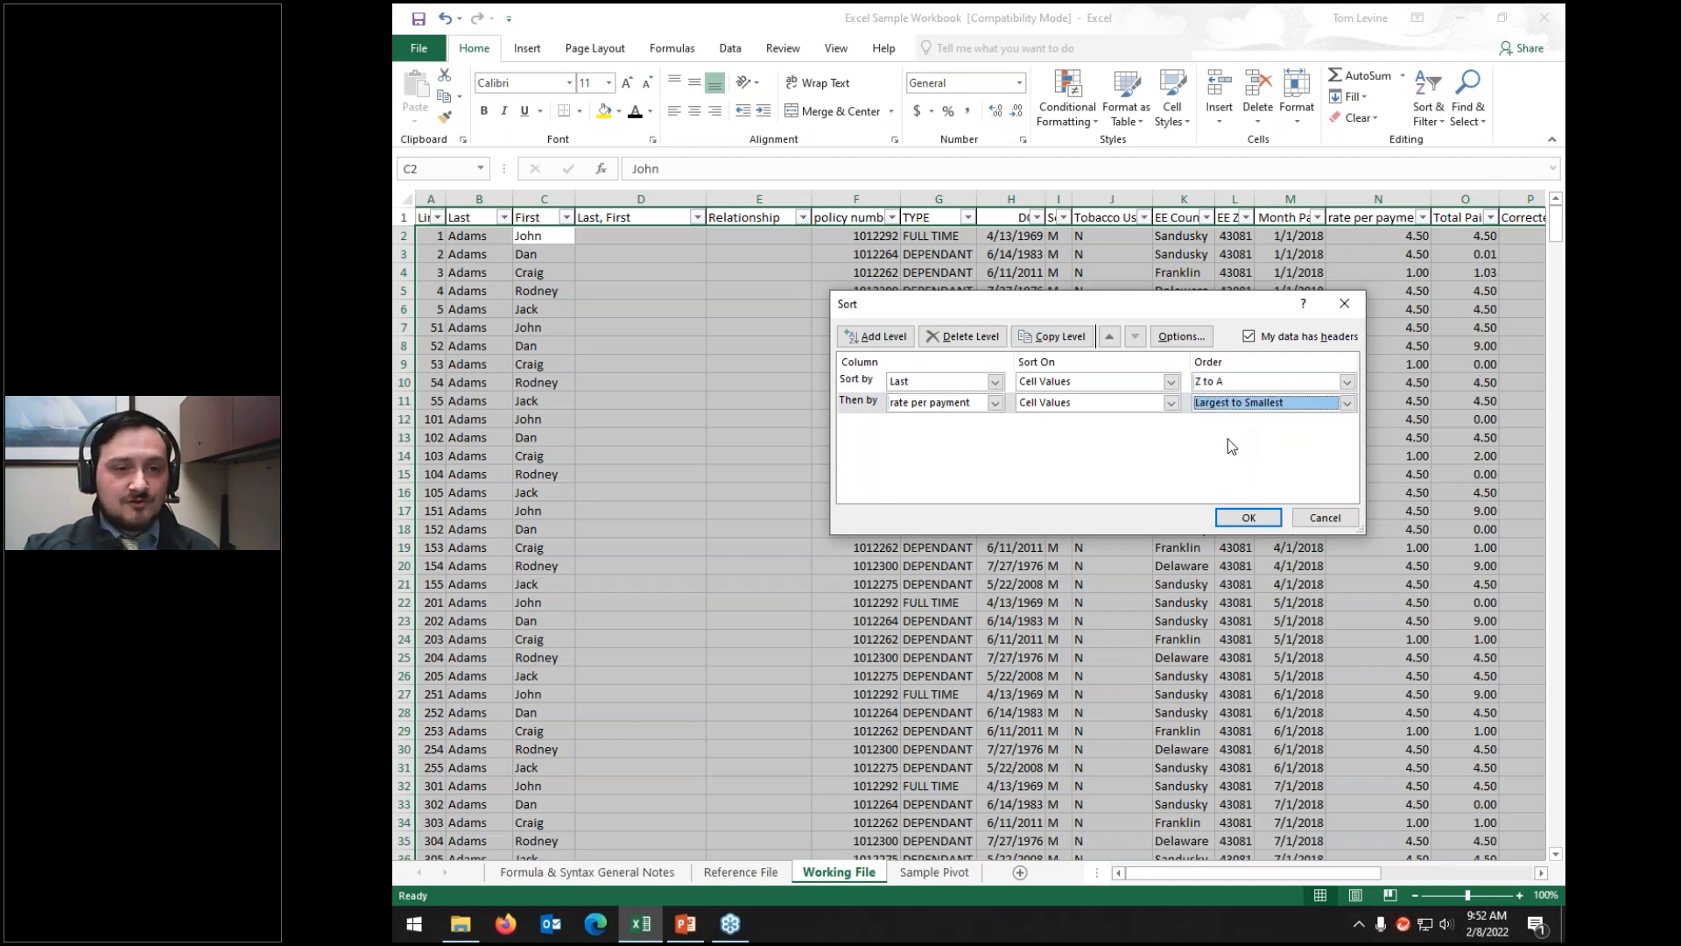
left_click(1248, 517)
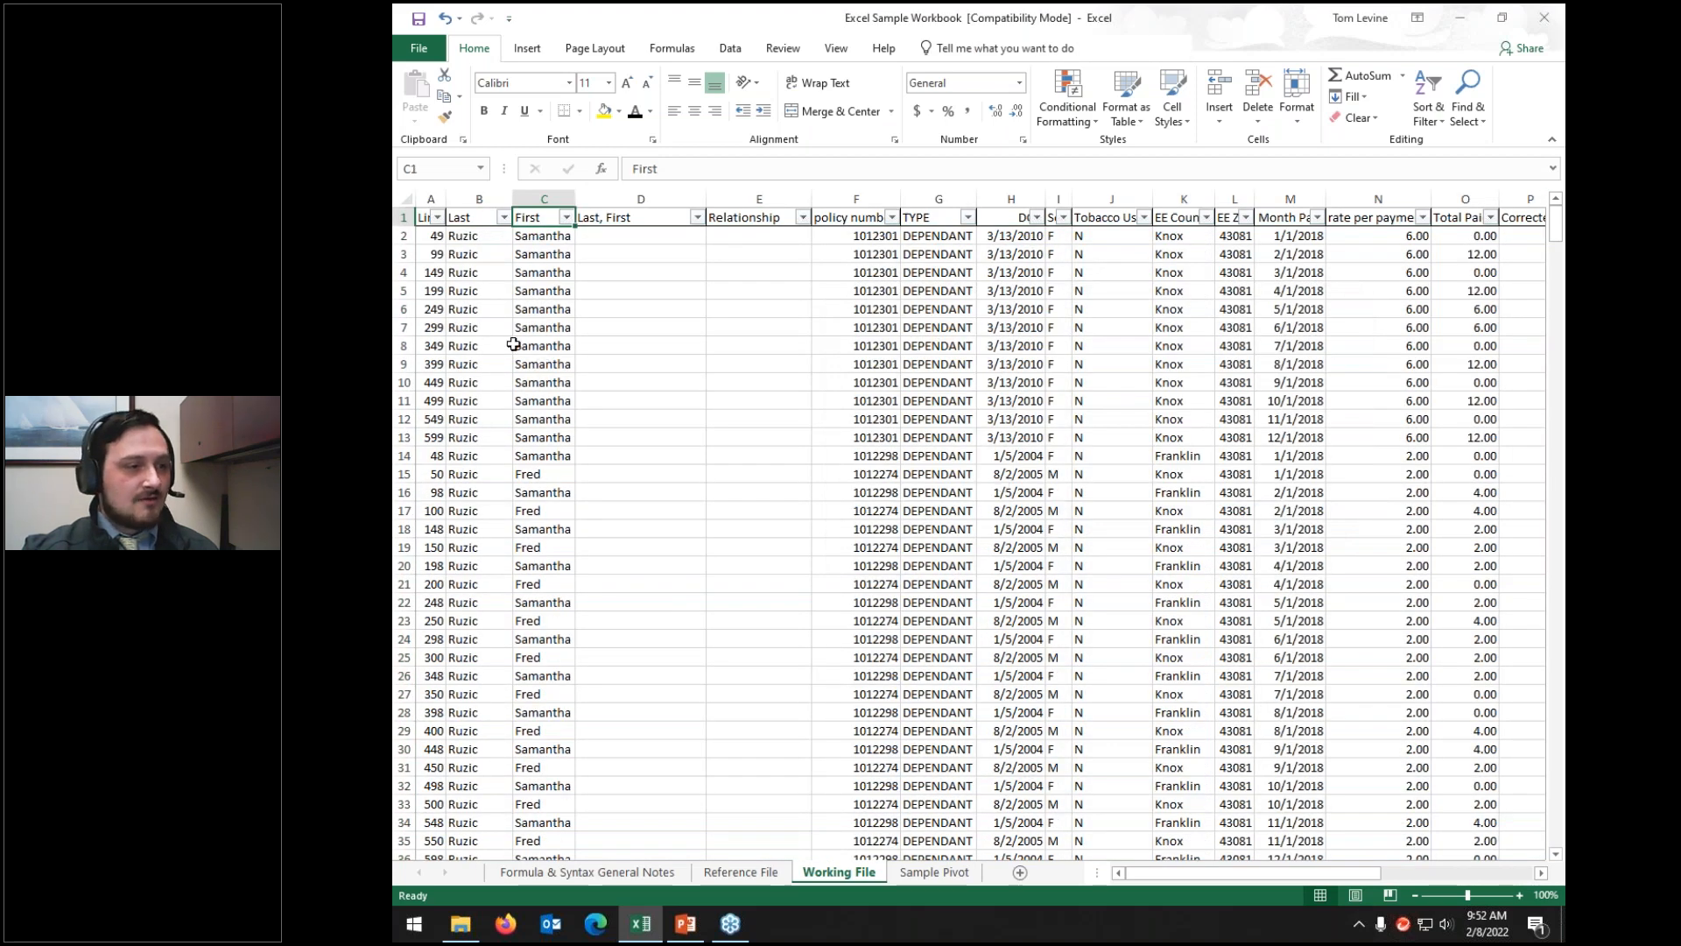
Step: Inspect the sorted results: first and last names, and the rate per payment values
left_click(528, 237)
left_click(457, 234)
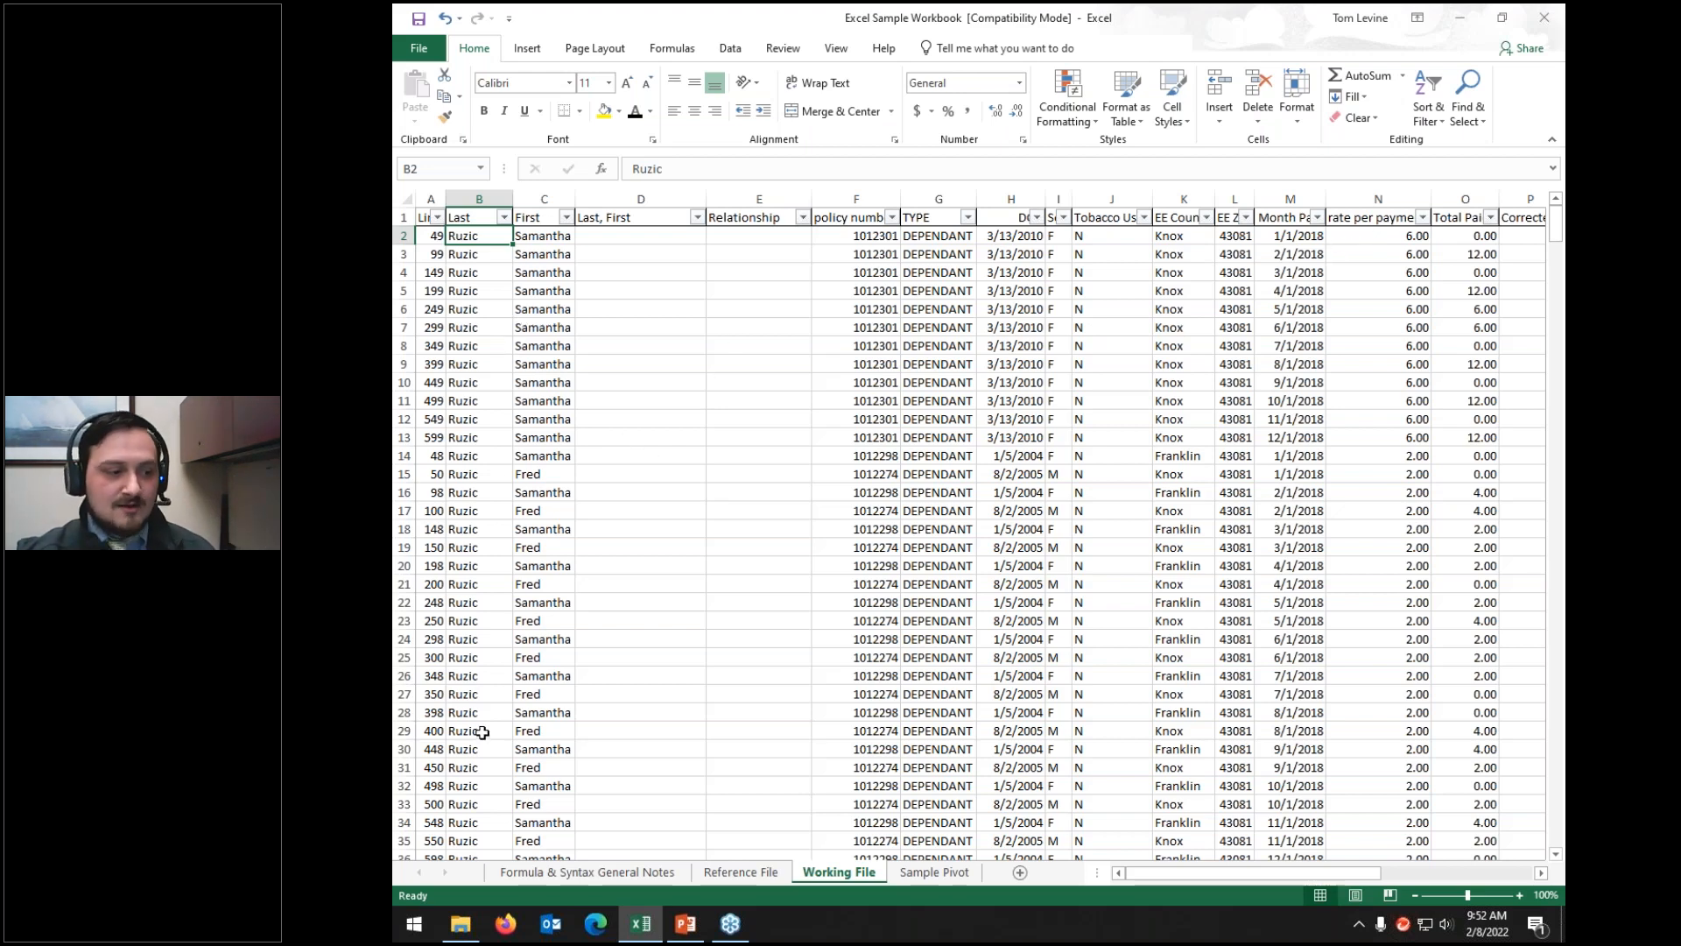
scroll(482, 733, "down", 20)
scroll(480, 730, "up", 20)
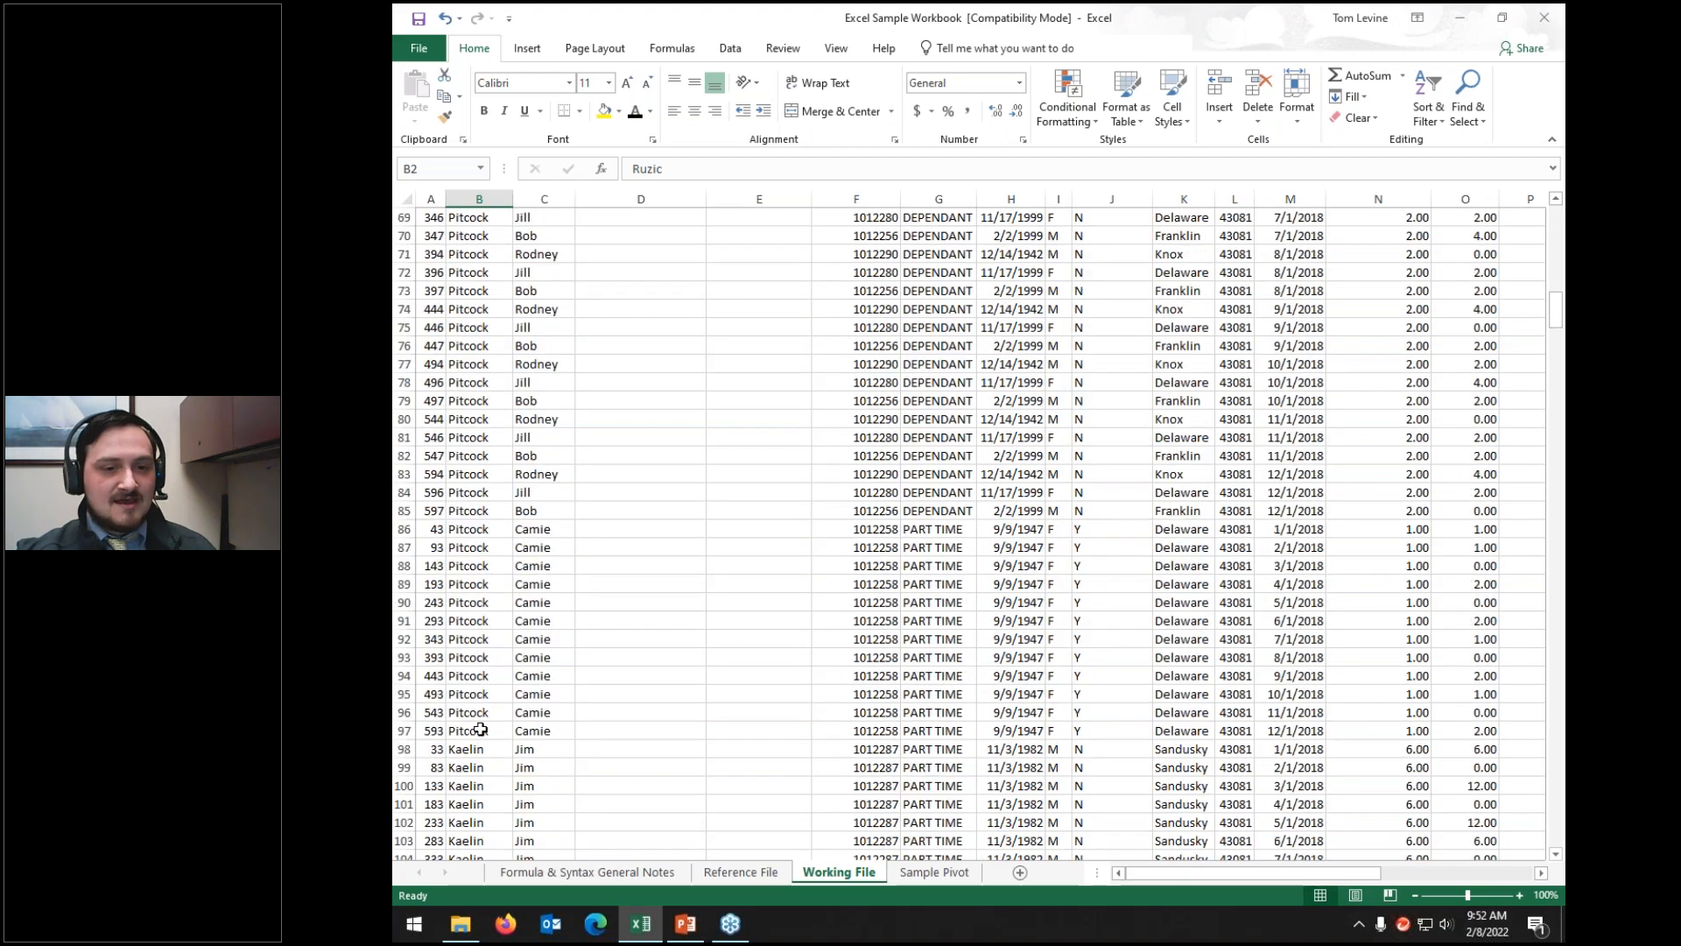
left_click(1419, 237)
key("Down")
key("Down")
key("Down")
key("Down")
key("Down")
key("Down")
key("Down")
key("Down")
key("Down")
key("Down")
key("Down")
key("Down")
key("Down")
key("Down")
key("Down")
key("Down")
key("Down")
key("Down")
key("Down")
key("Down")
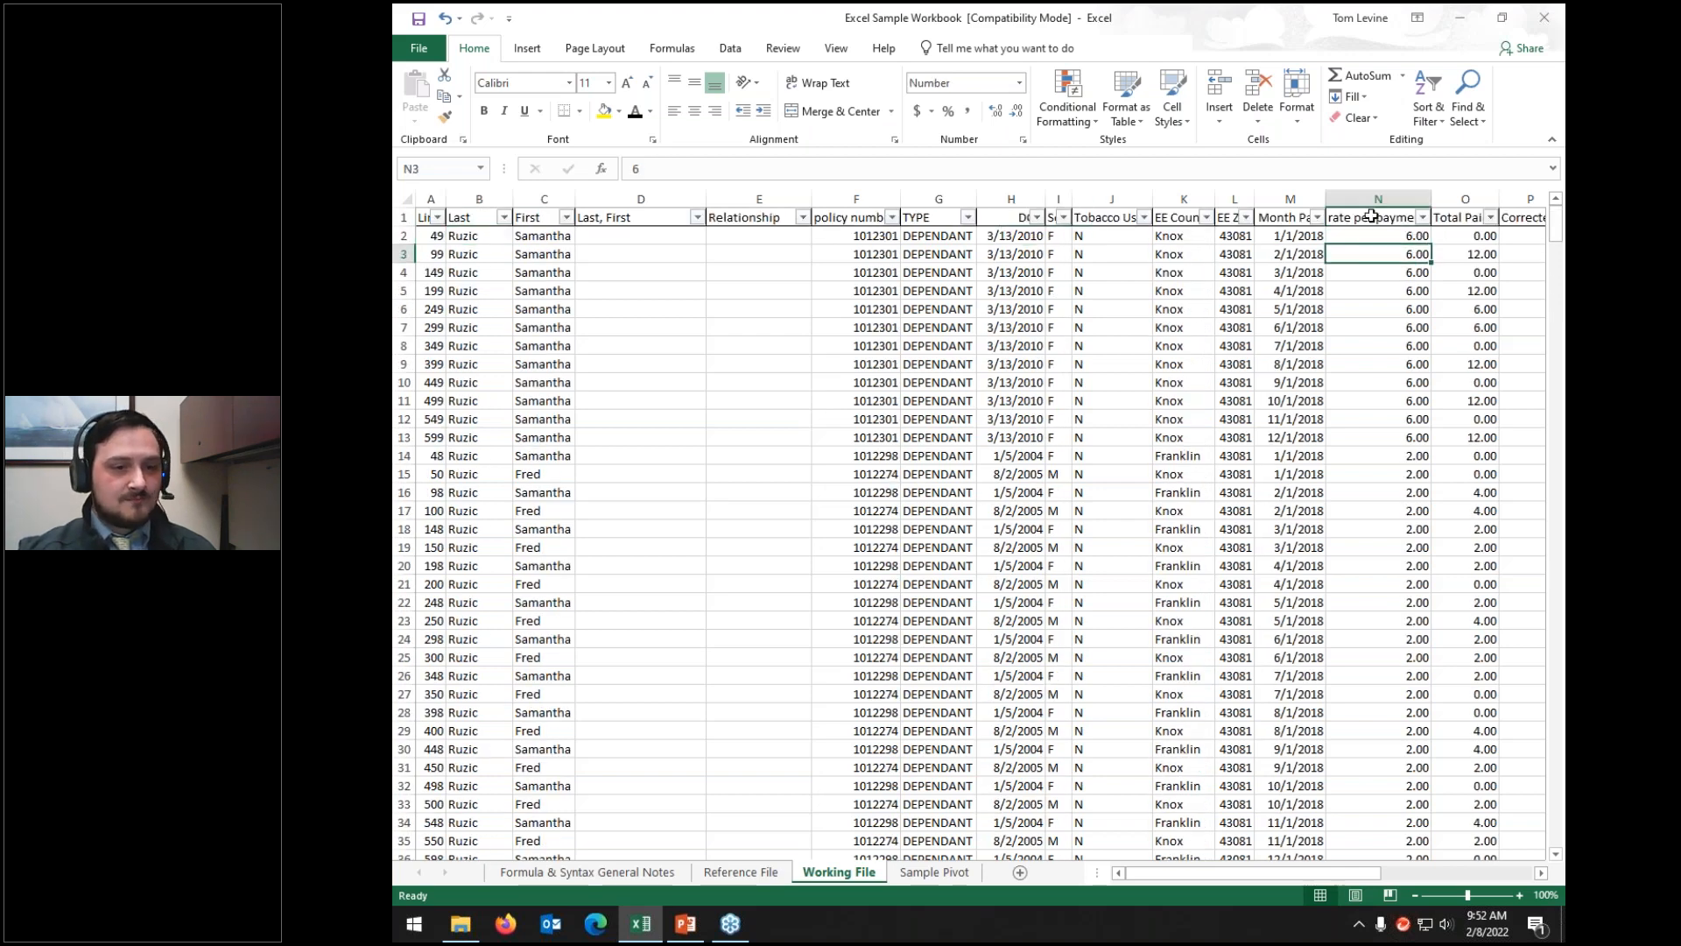
key("Down")
key("Down")
key("Down")
key("Down")
key("Down")
key("Down")
key("Down")
key("Down")
key("Down")
key("Down")
key("Up")
key("Up")
key("Up")
key("Up")
key("Up")
key("Up")
key("Up")
key("Up")
key("Up")
key("Up")
key("Up")
key("Up")
key("Up")
key("Up")
key("Up")
key("Up")
key("Up")
key("Up")
key("Up")
key("Up")
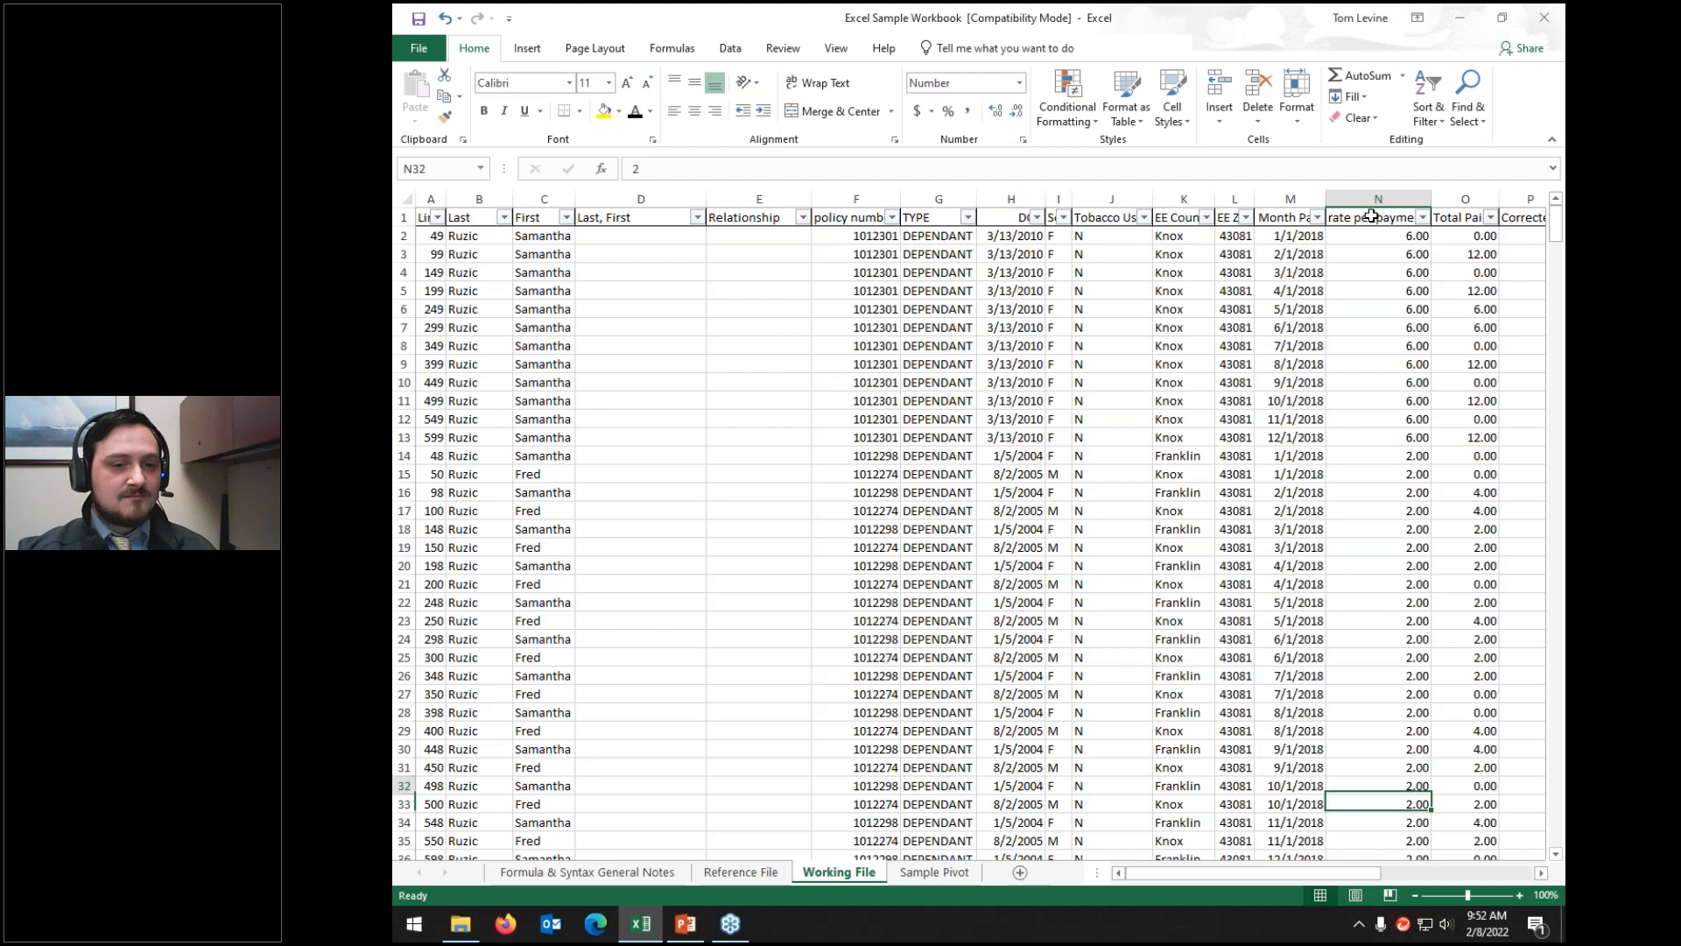
key("Up")
key("Up")
key("Up")
key("Up")
key("Up")
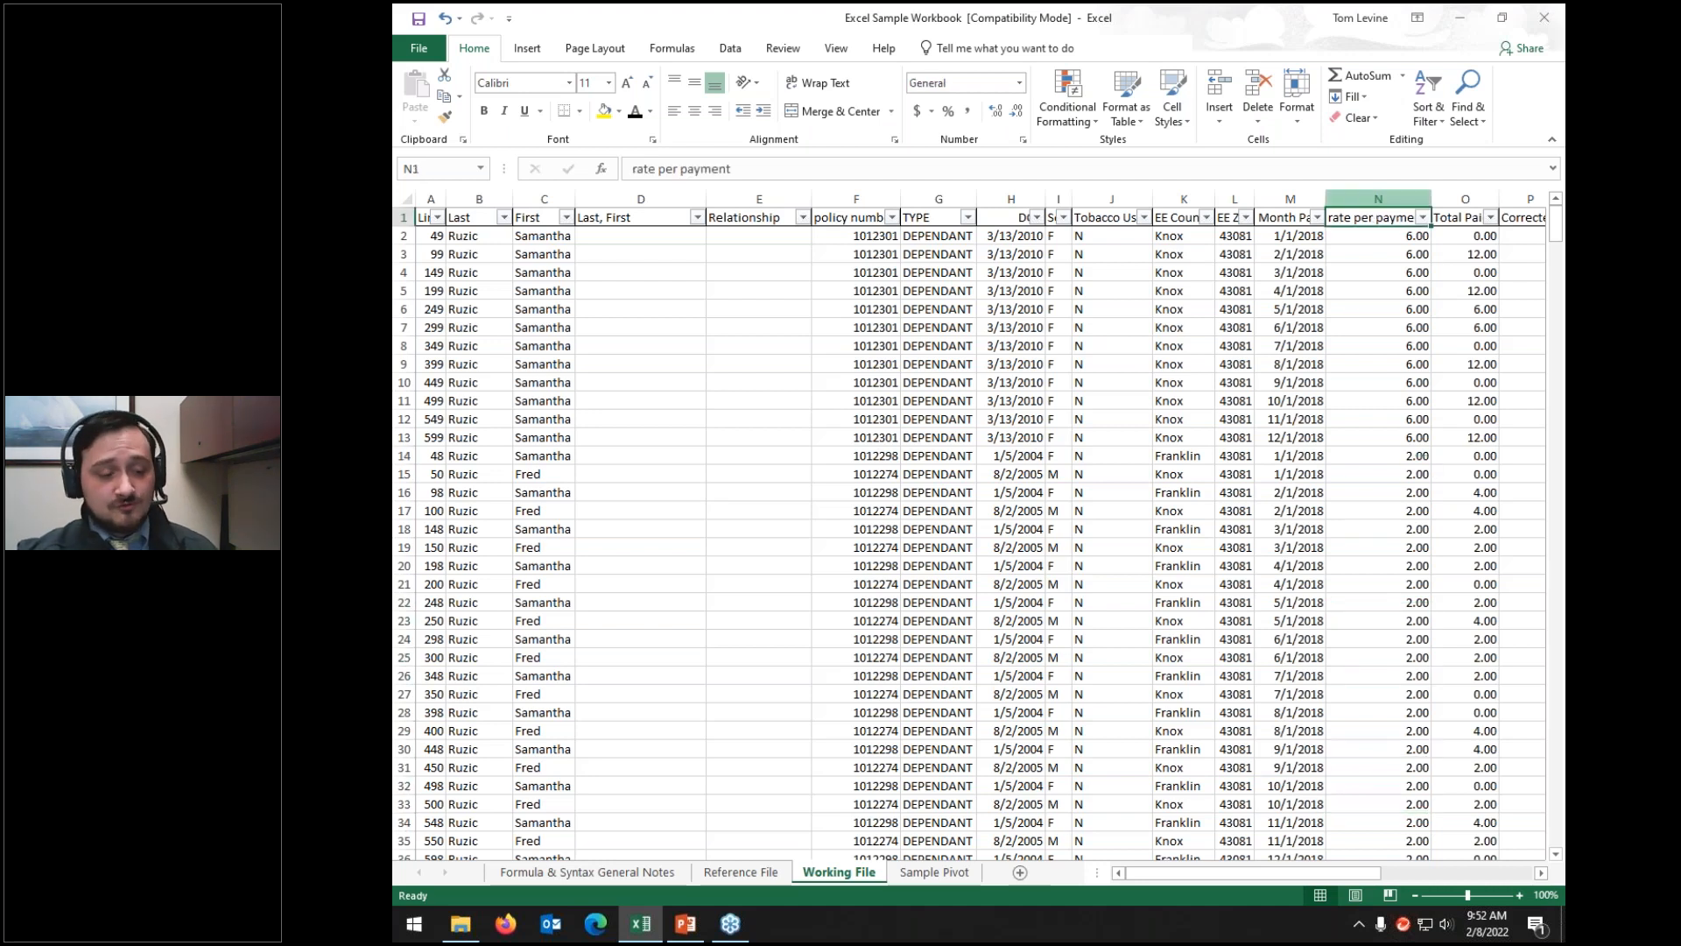
Step: Undo the sort and turn off the header filter arrows
key("ctrl+z")
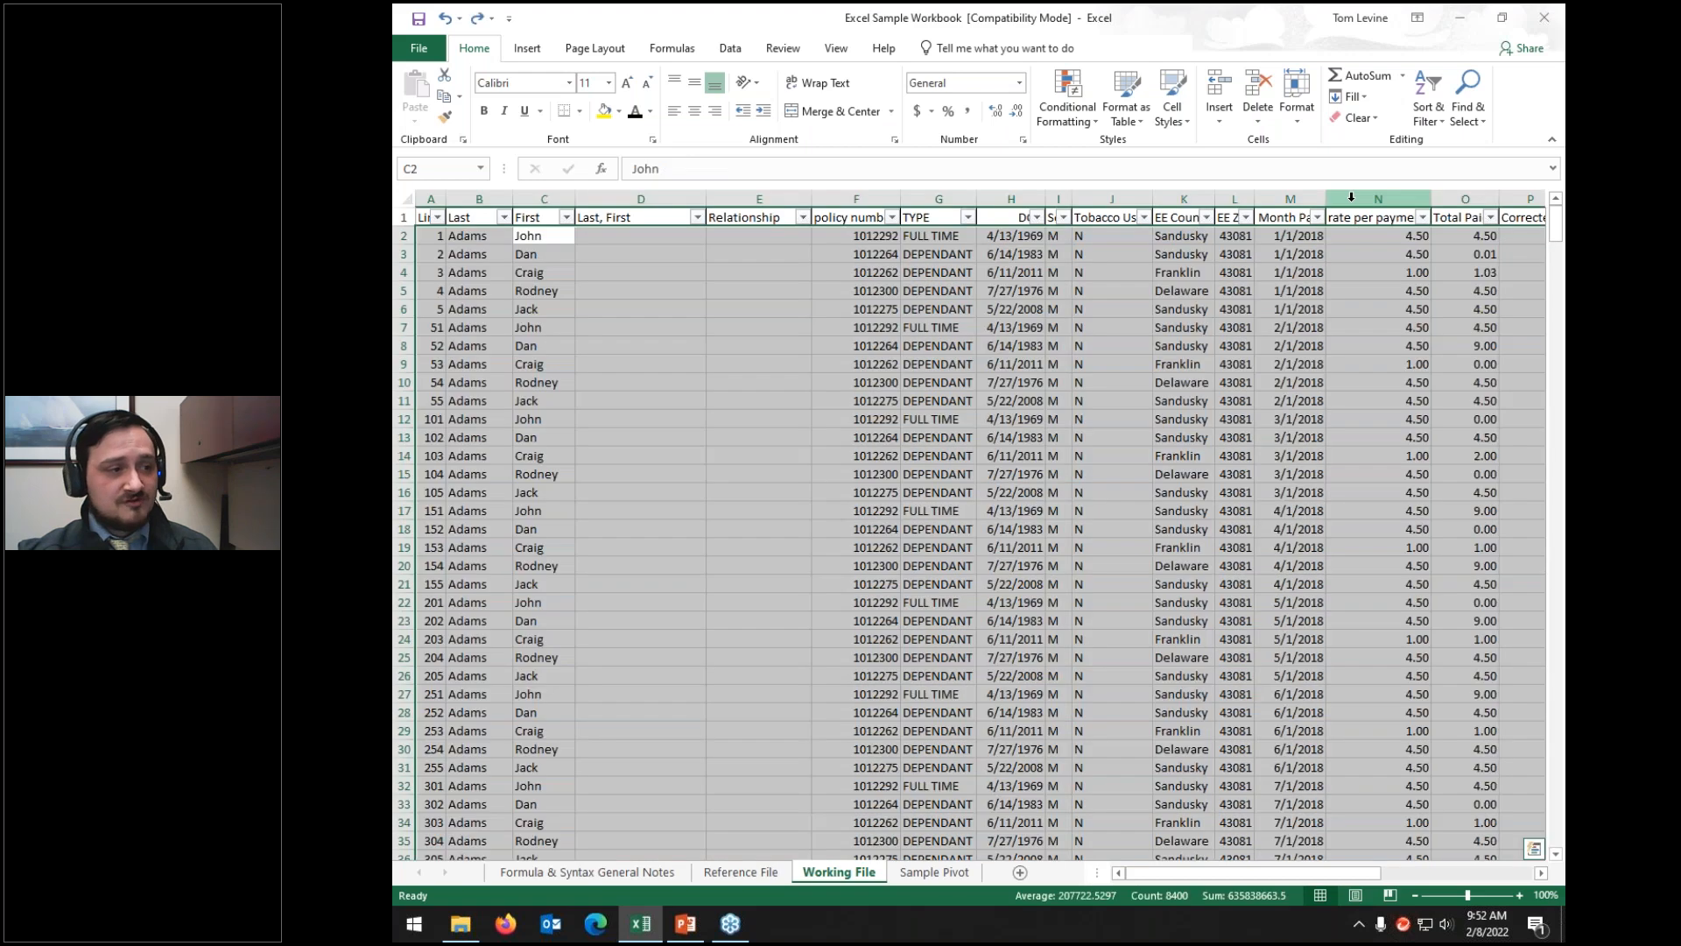
left_click(1440, 103)
left_click(1441, 218)
Step: Custom-sort the table by Line, smallest to largest
left_click(1423, 112)
left_click(1457, 199)
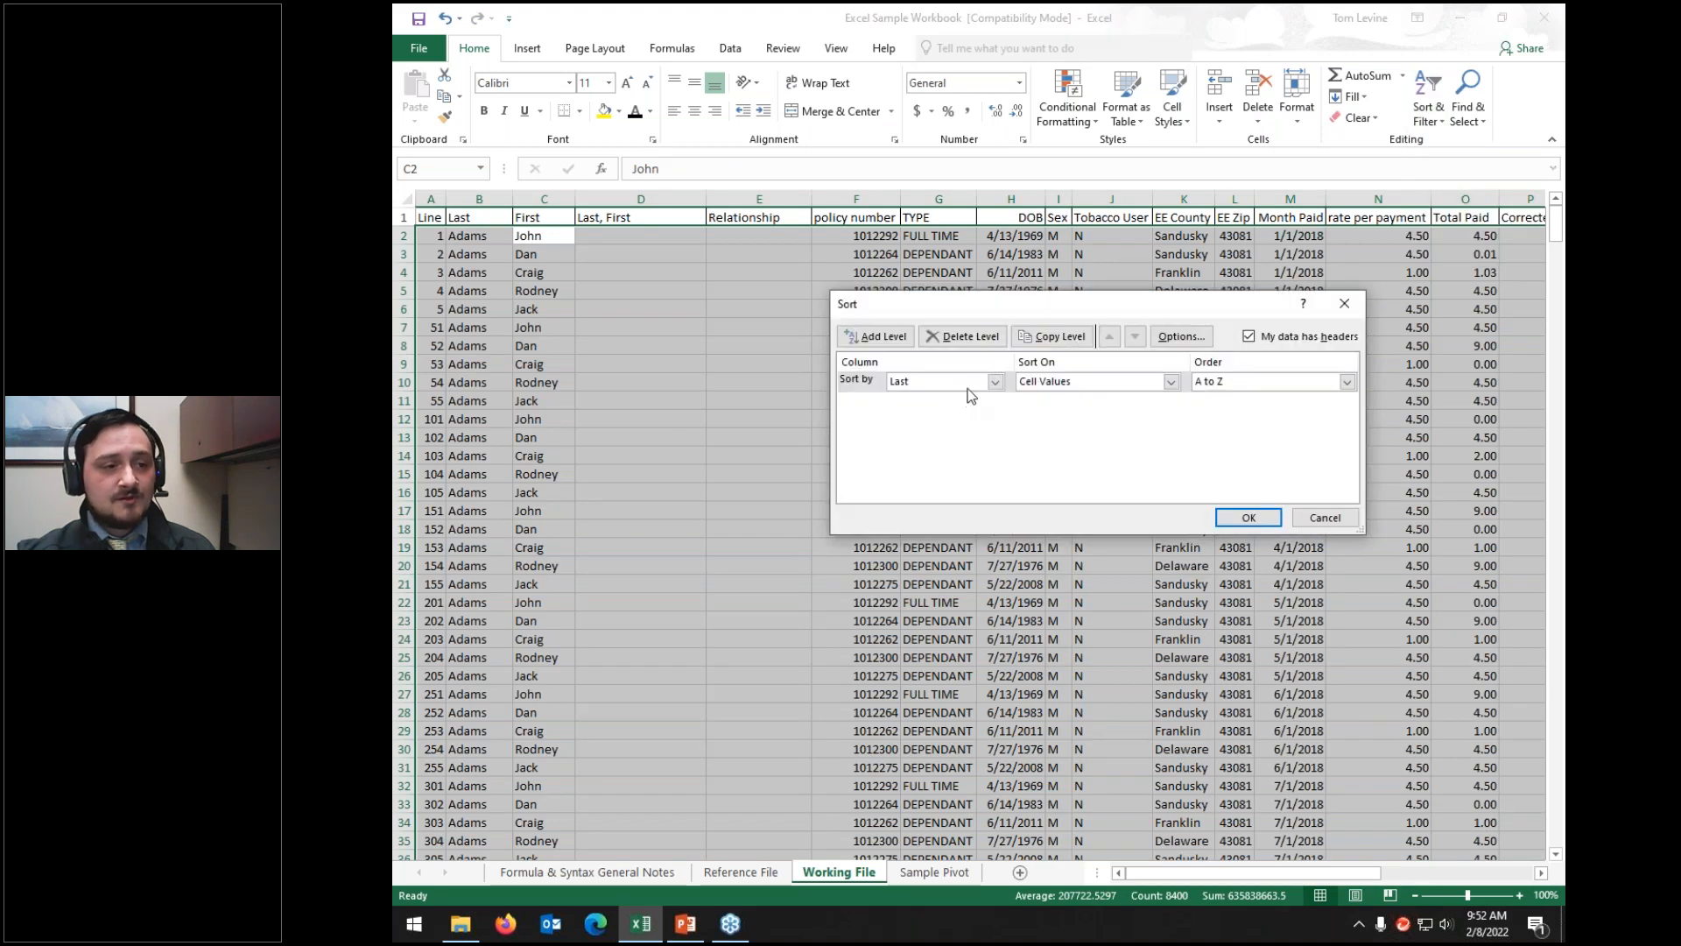
left_click(969, 386)
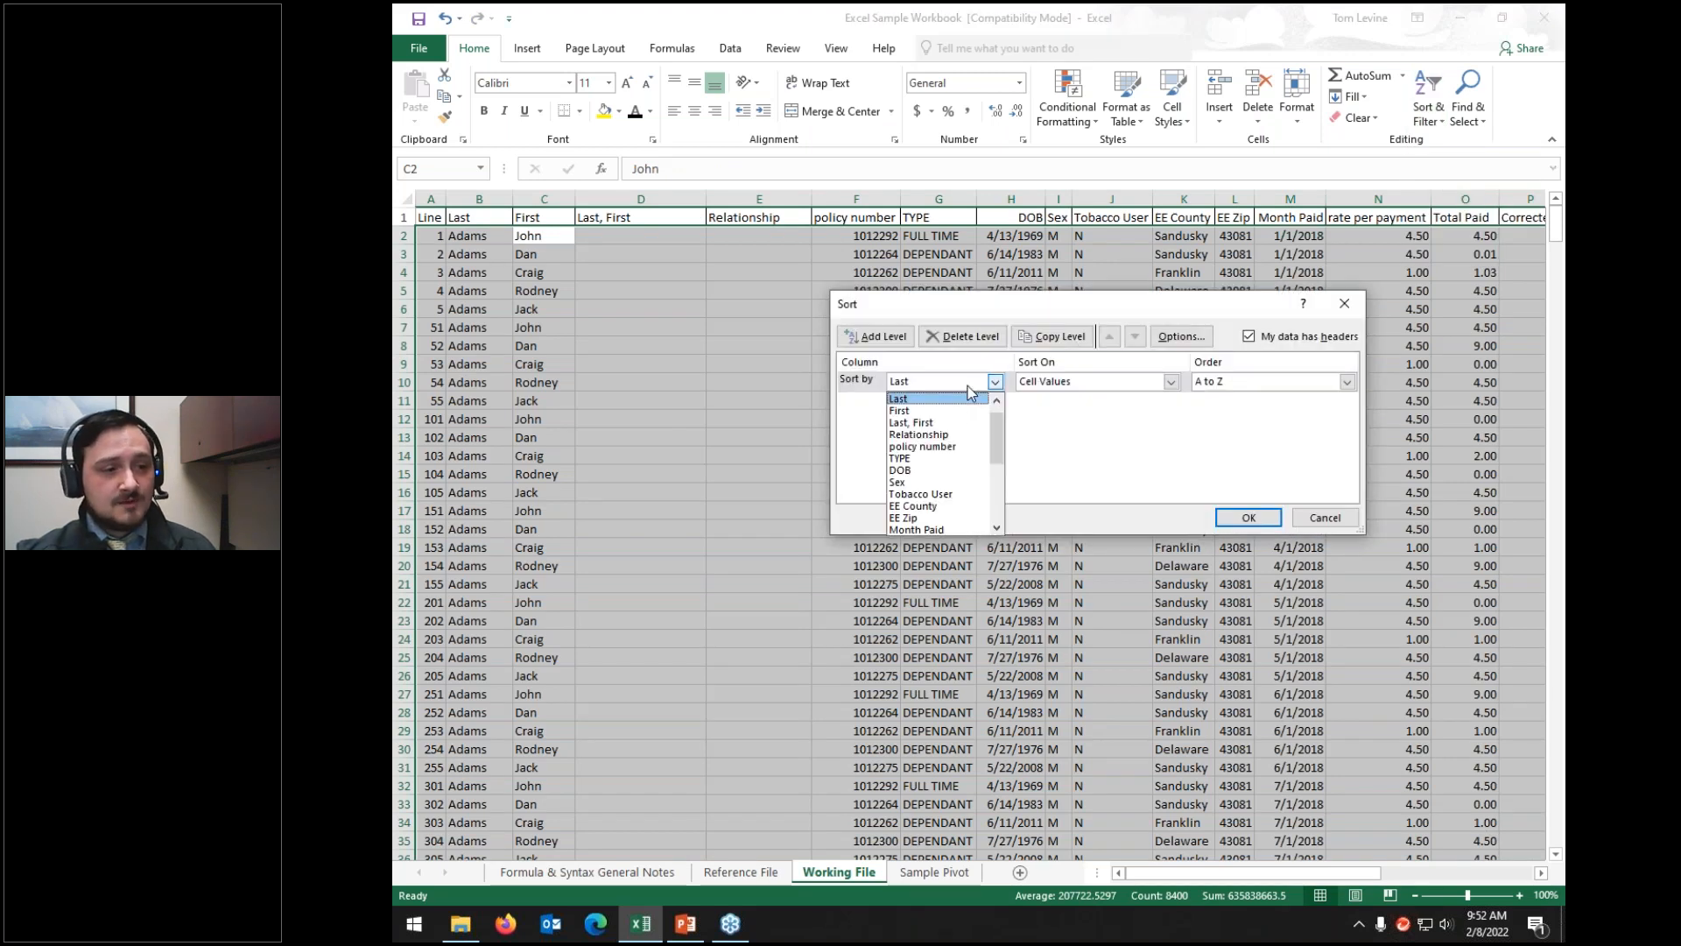
left_click(932, 398)
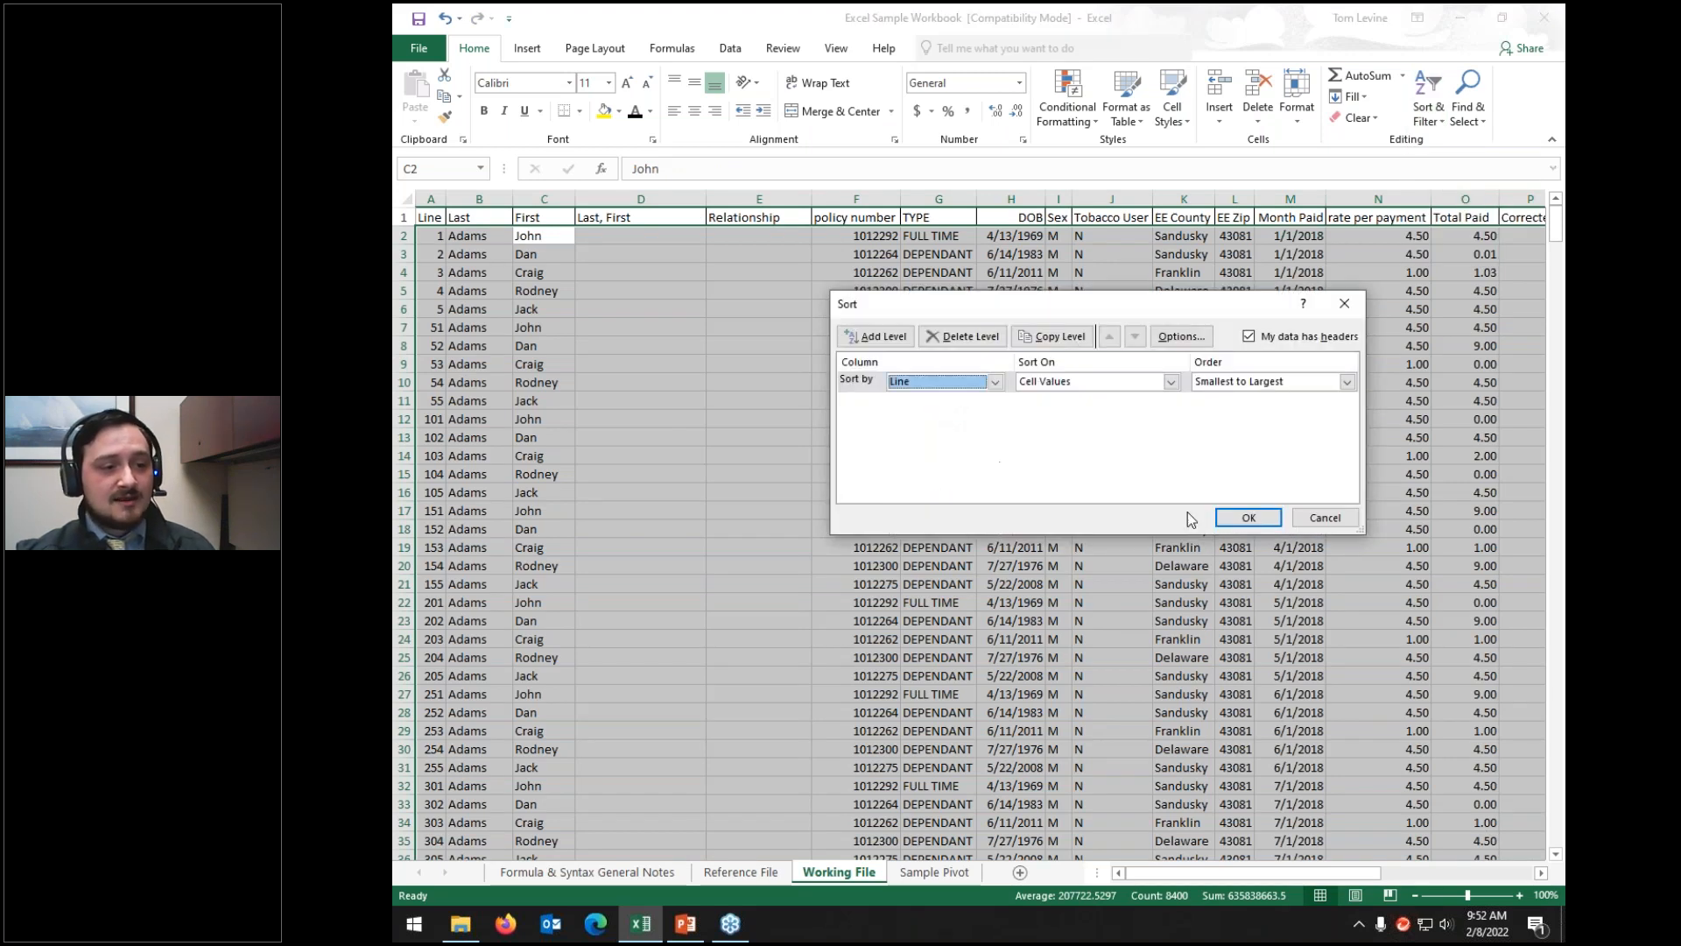
left_click(1244, 517)
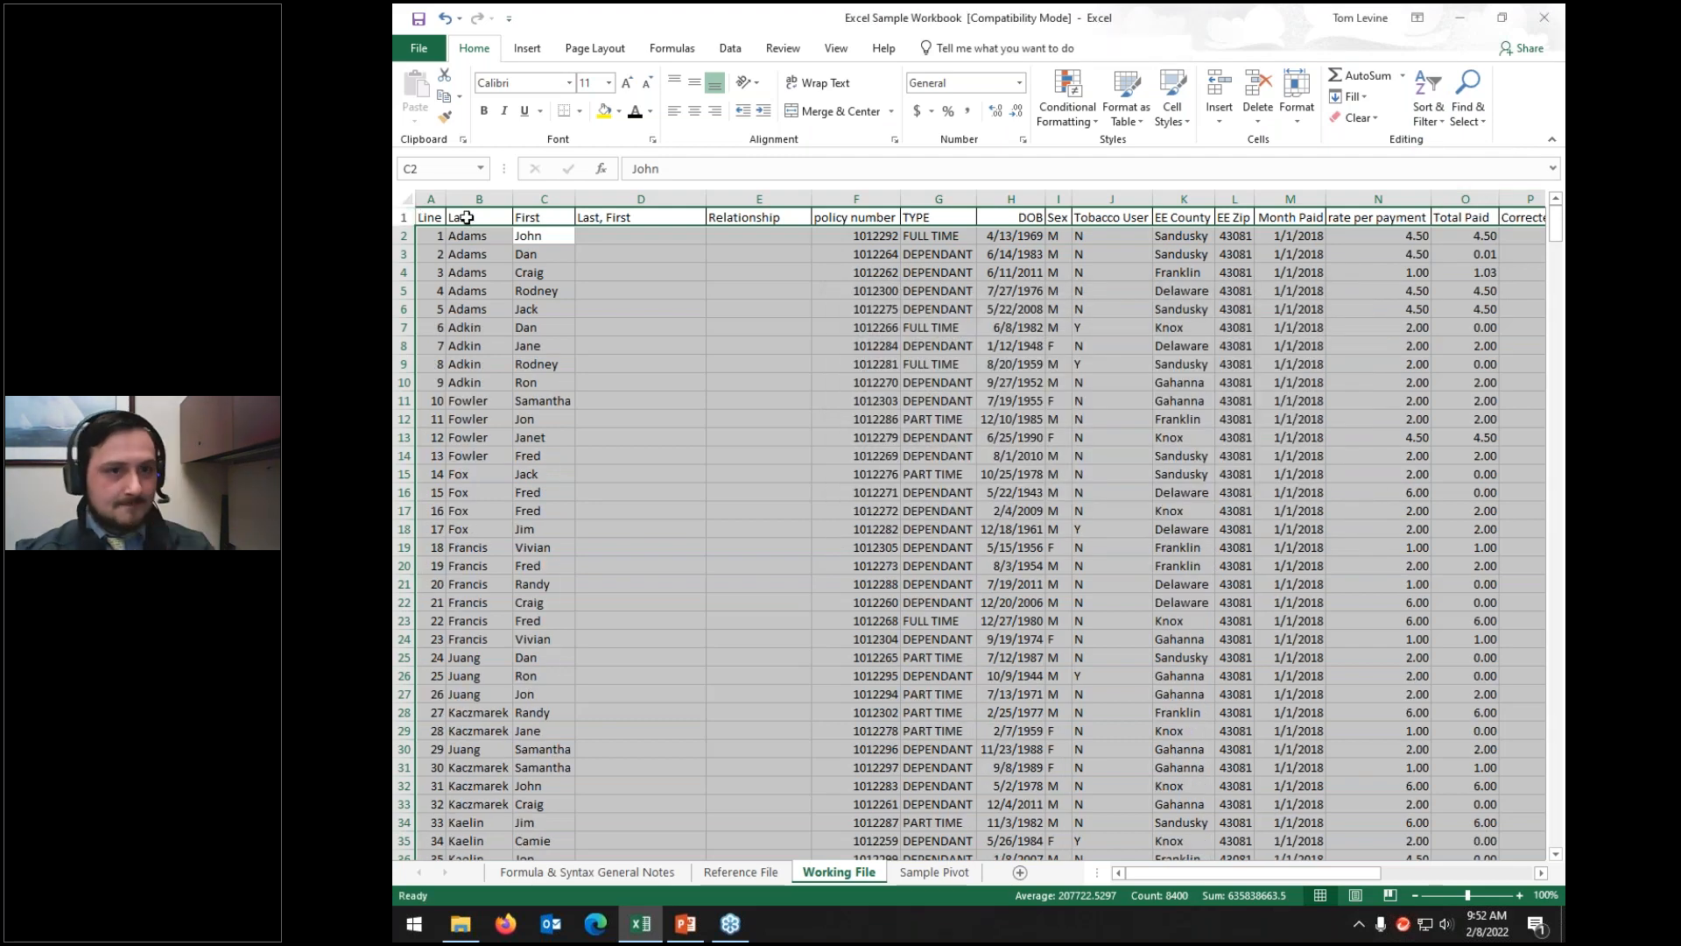
left_click(1461, 112)
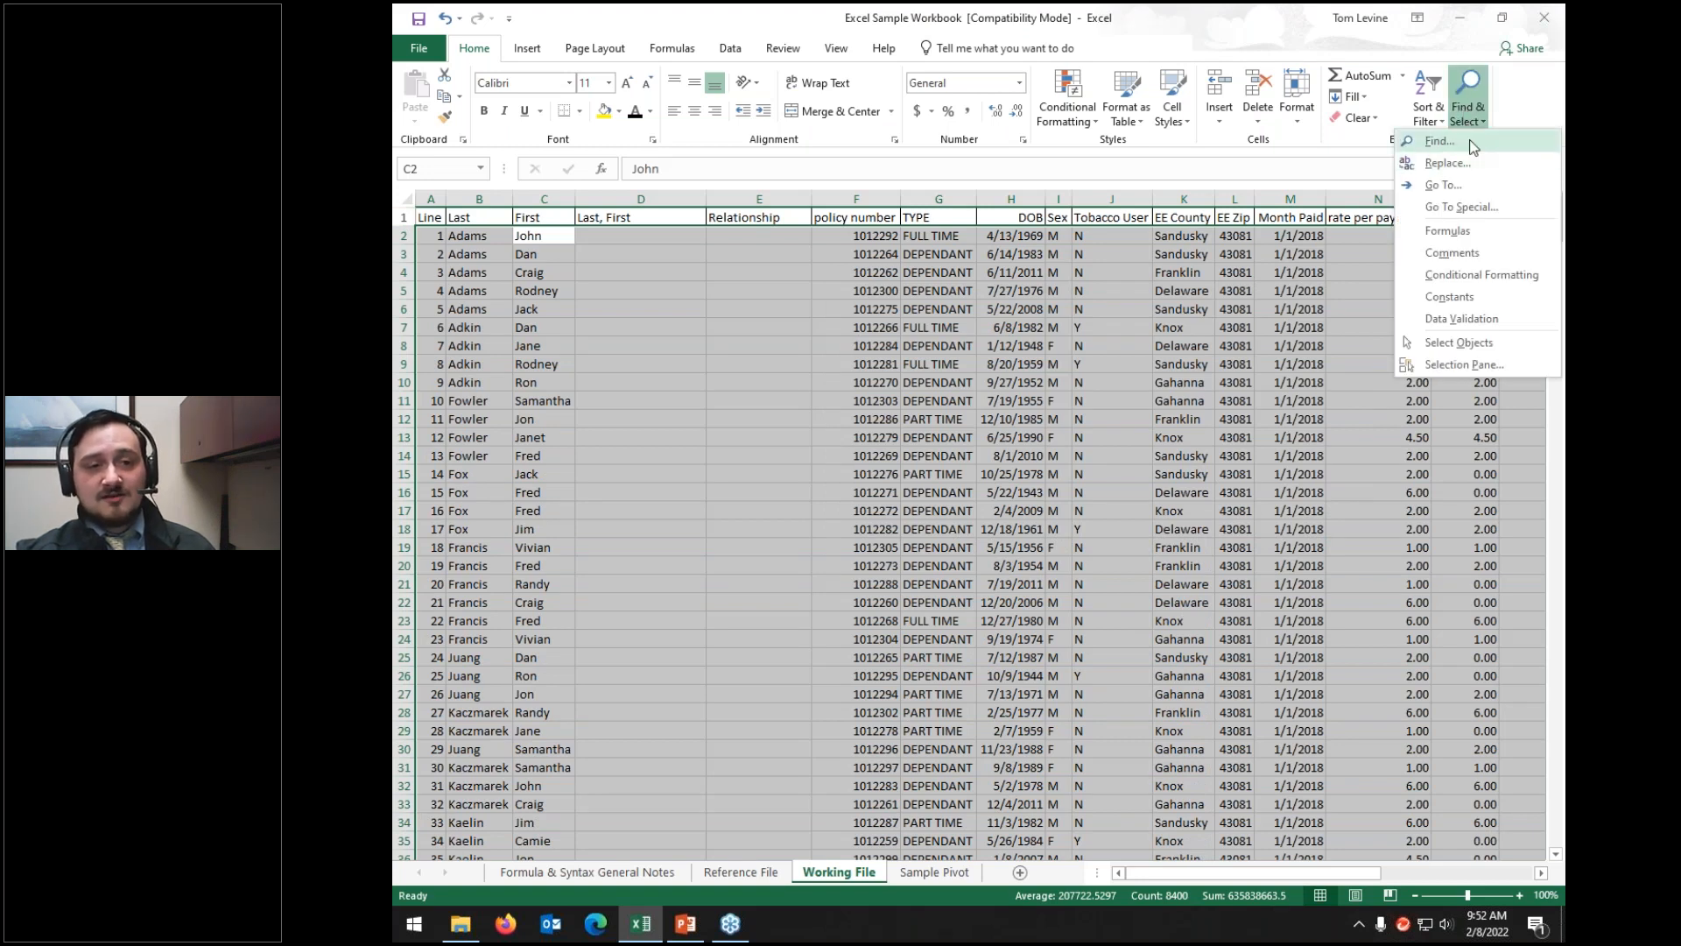
left_click(1441, 140)
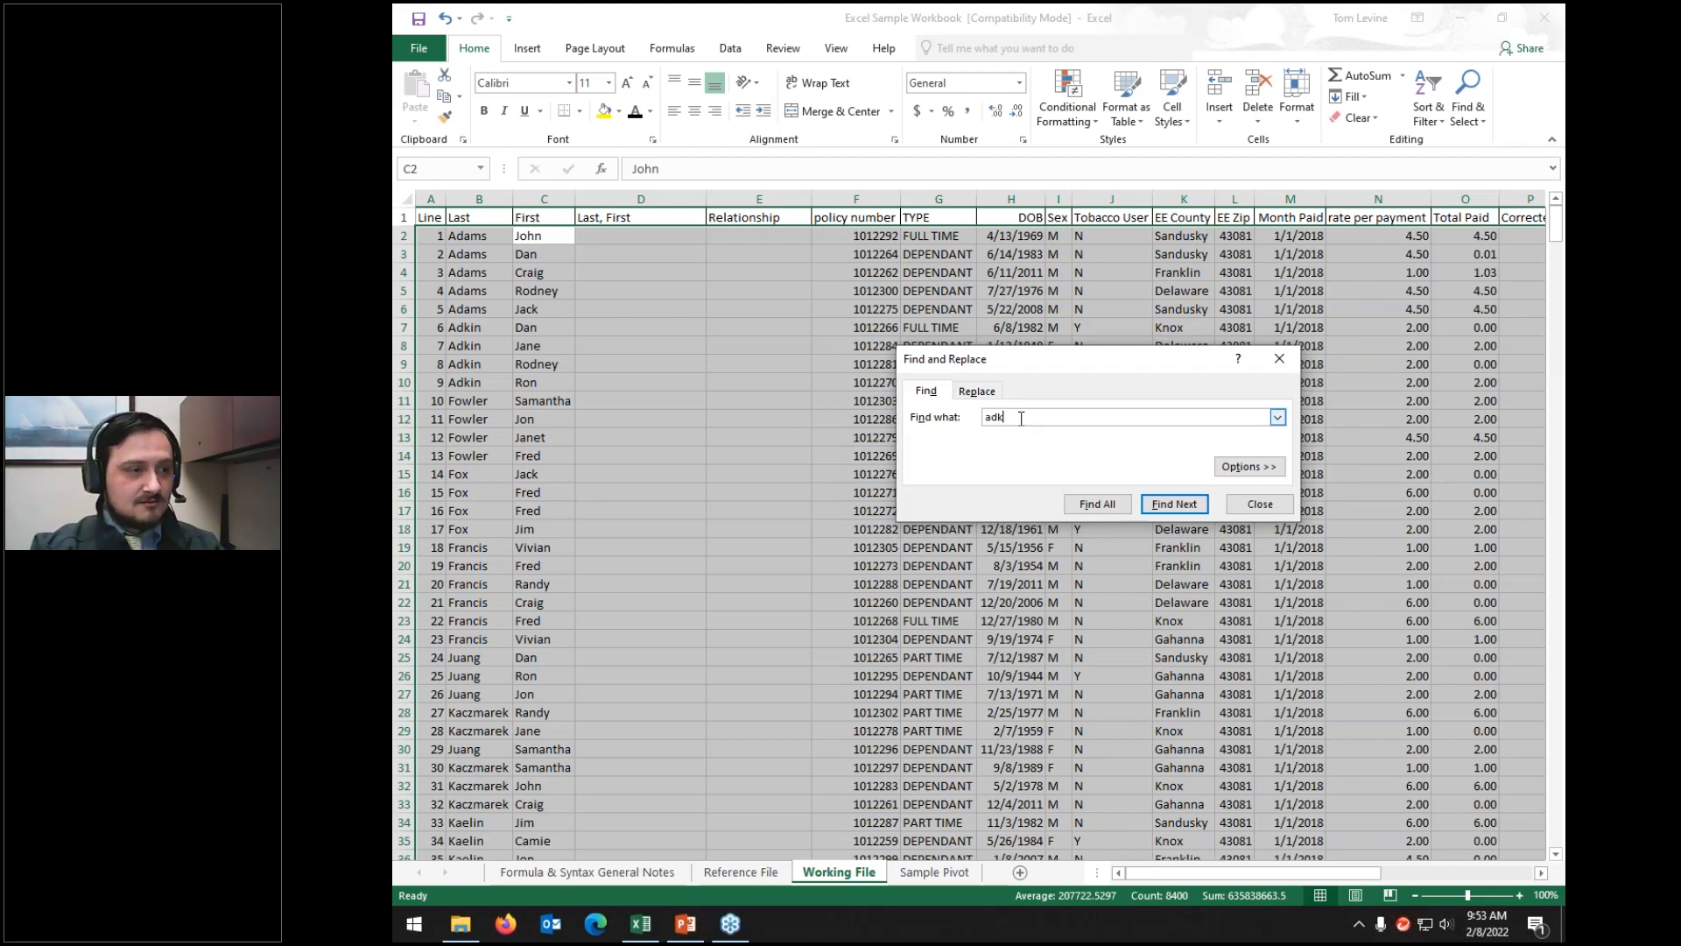
key("Return")
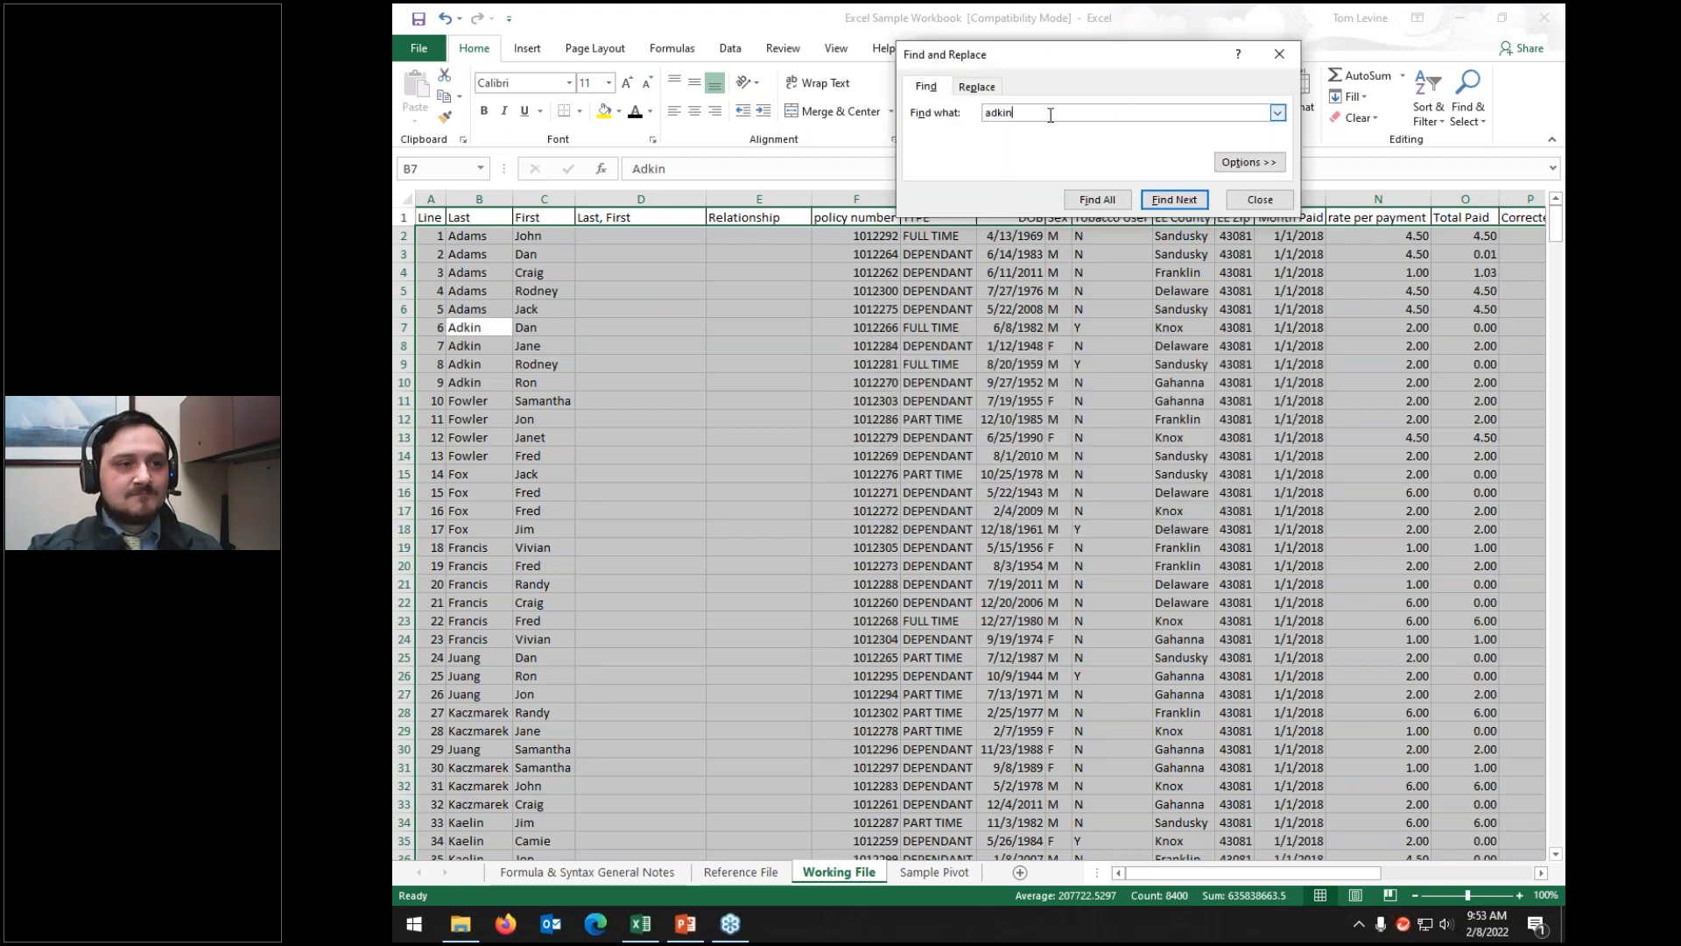
left_click(975, 85)
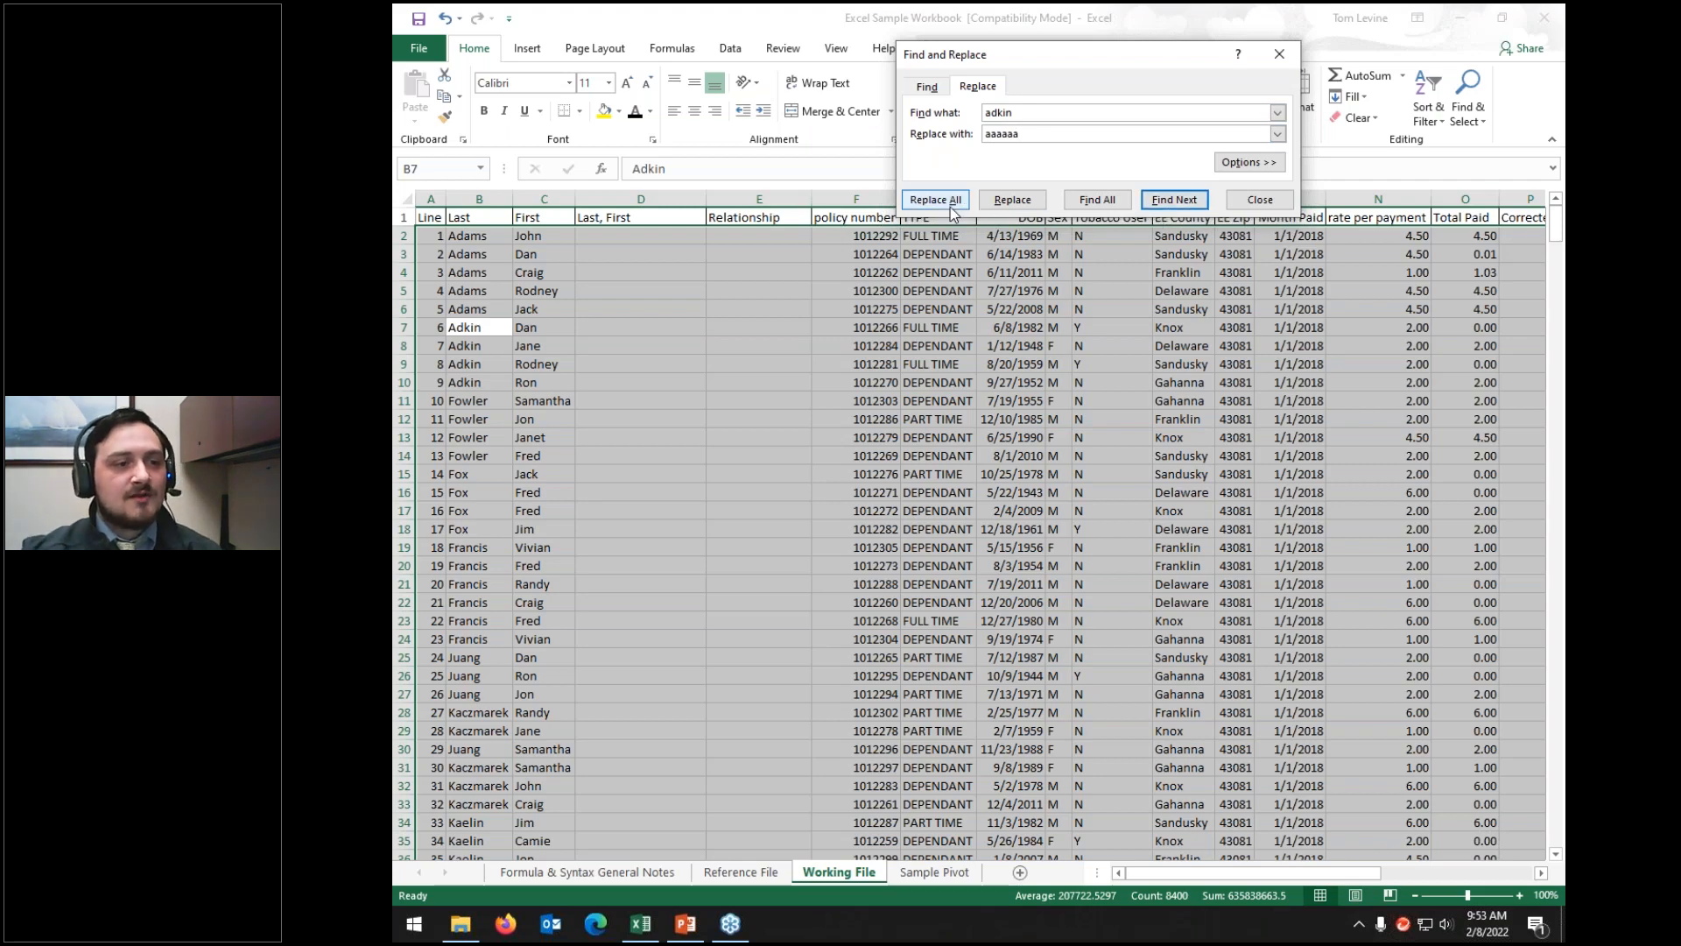
left_click(992, 204)
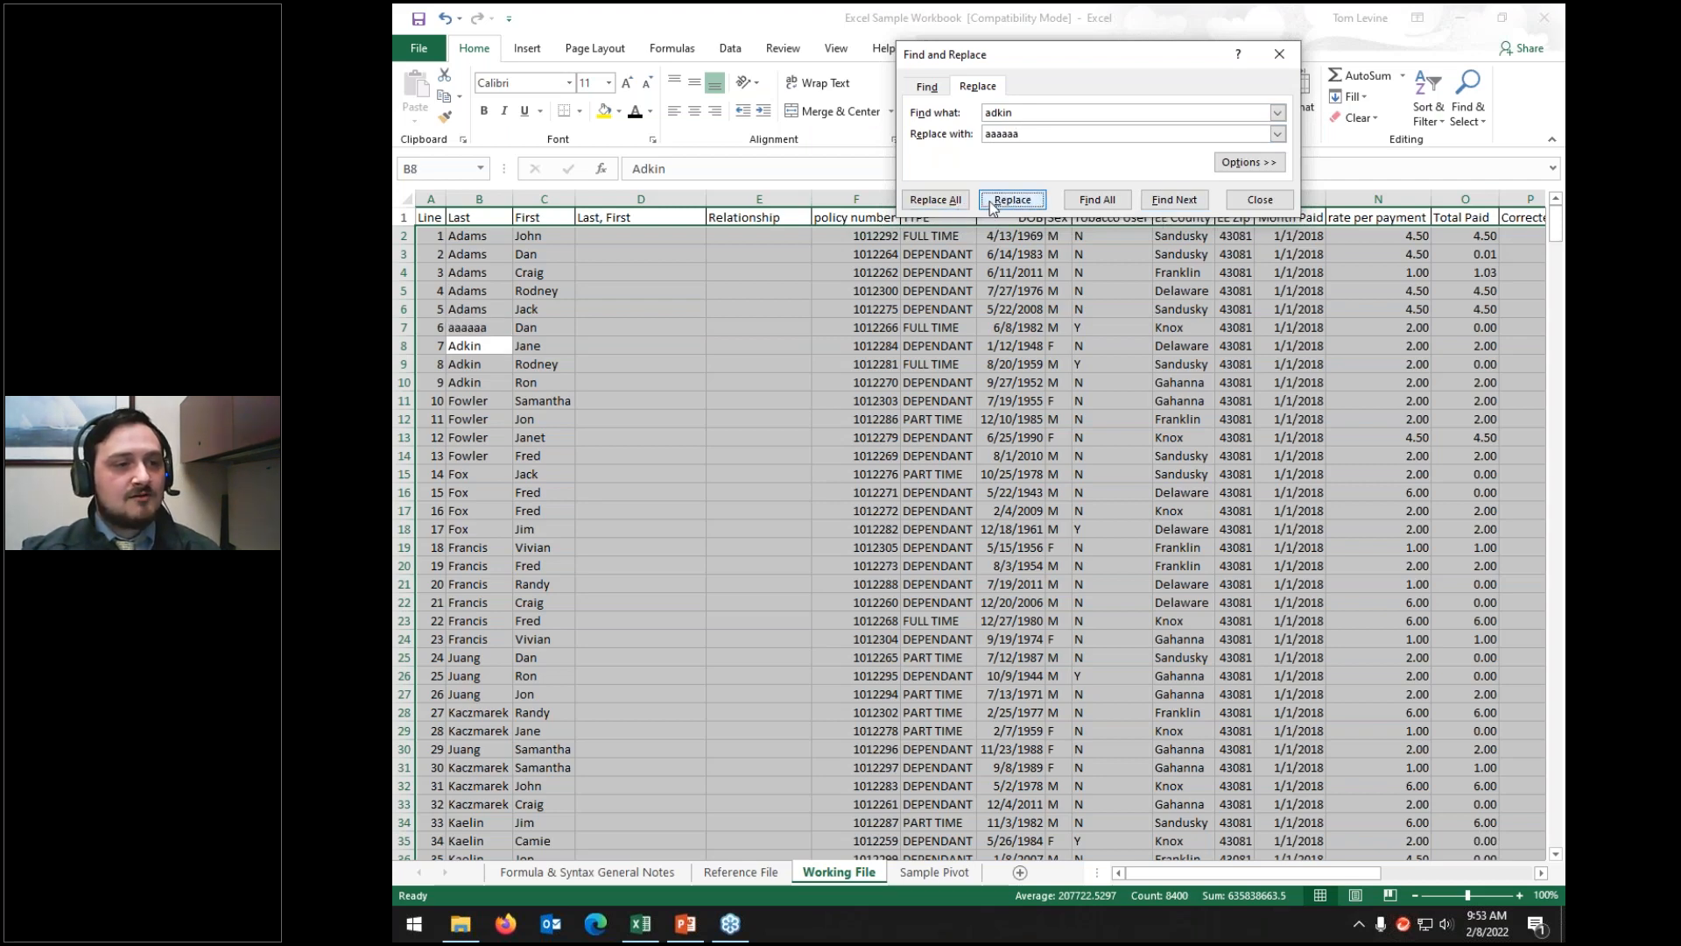
left_click(992, 203)
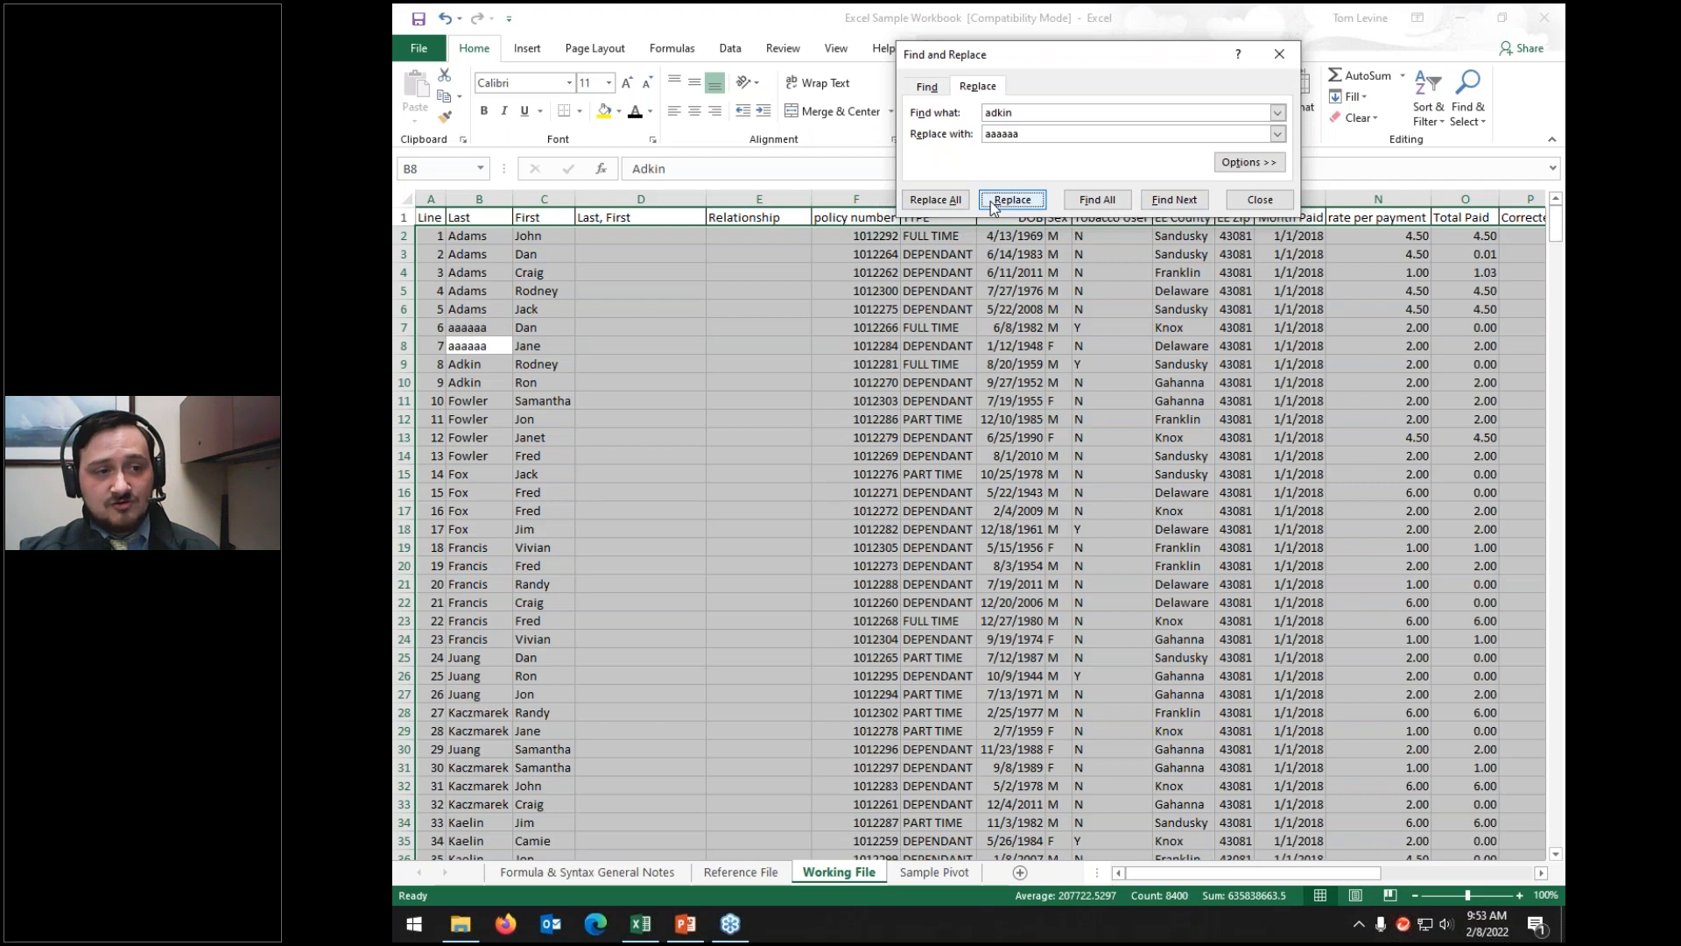
left_click(992, 203)
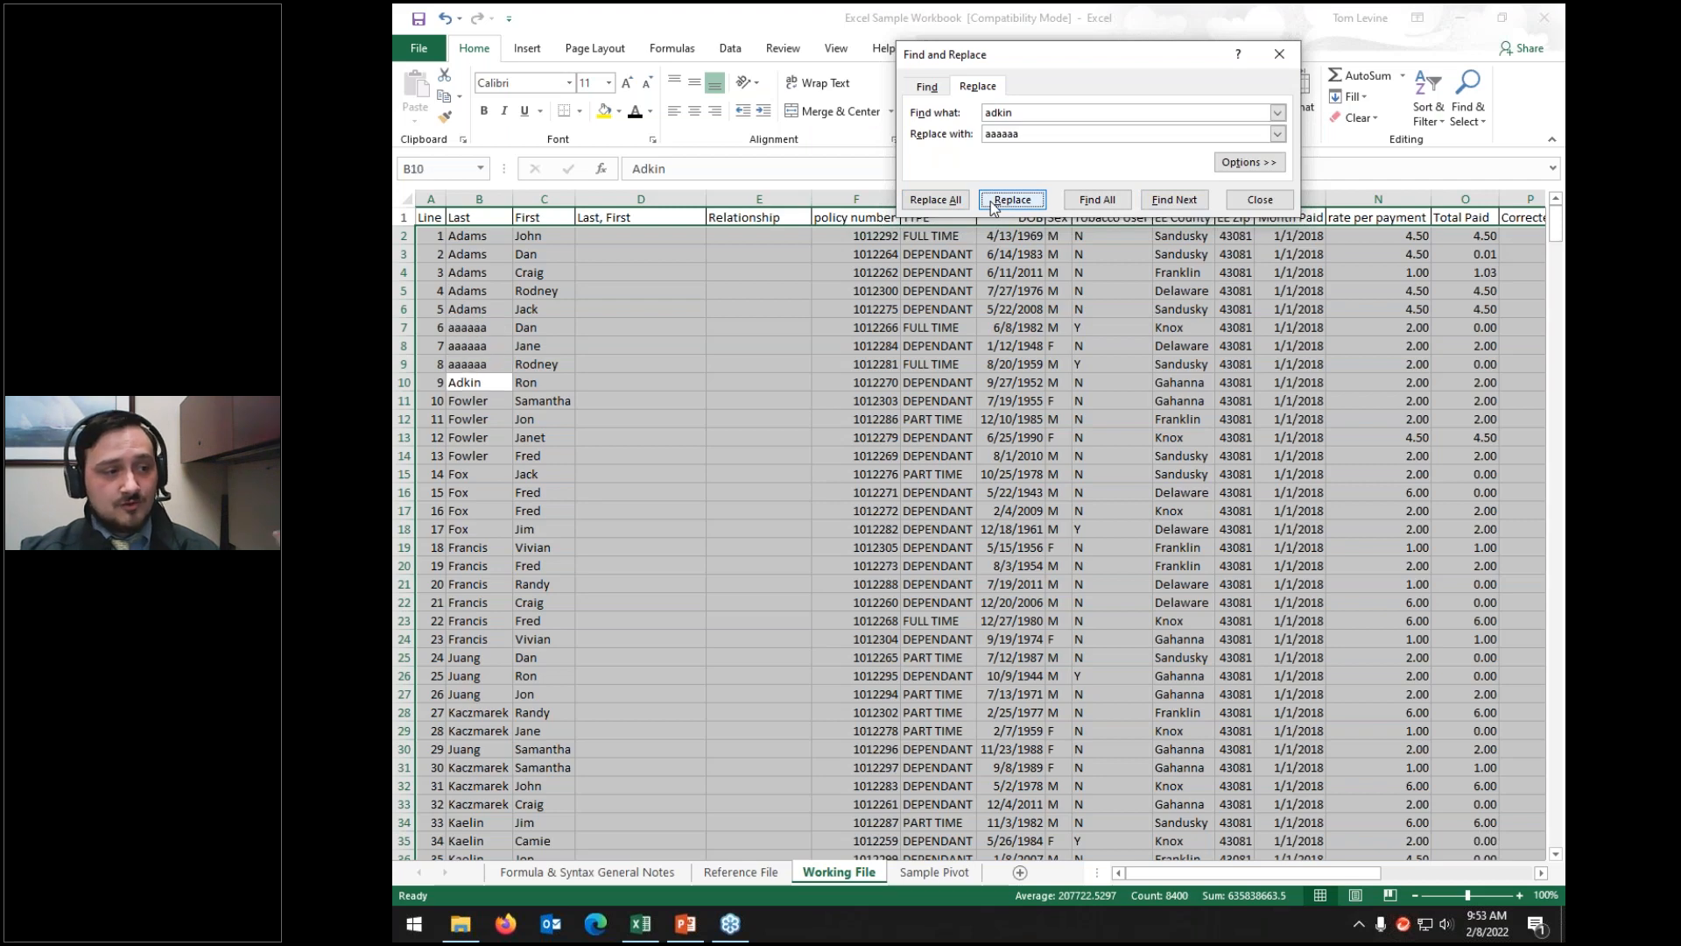
left_click(939, 201)
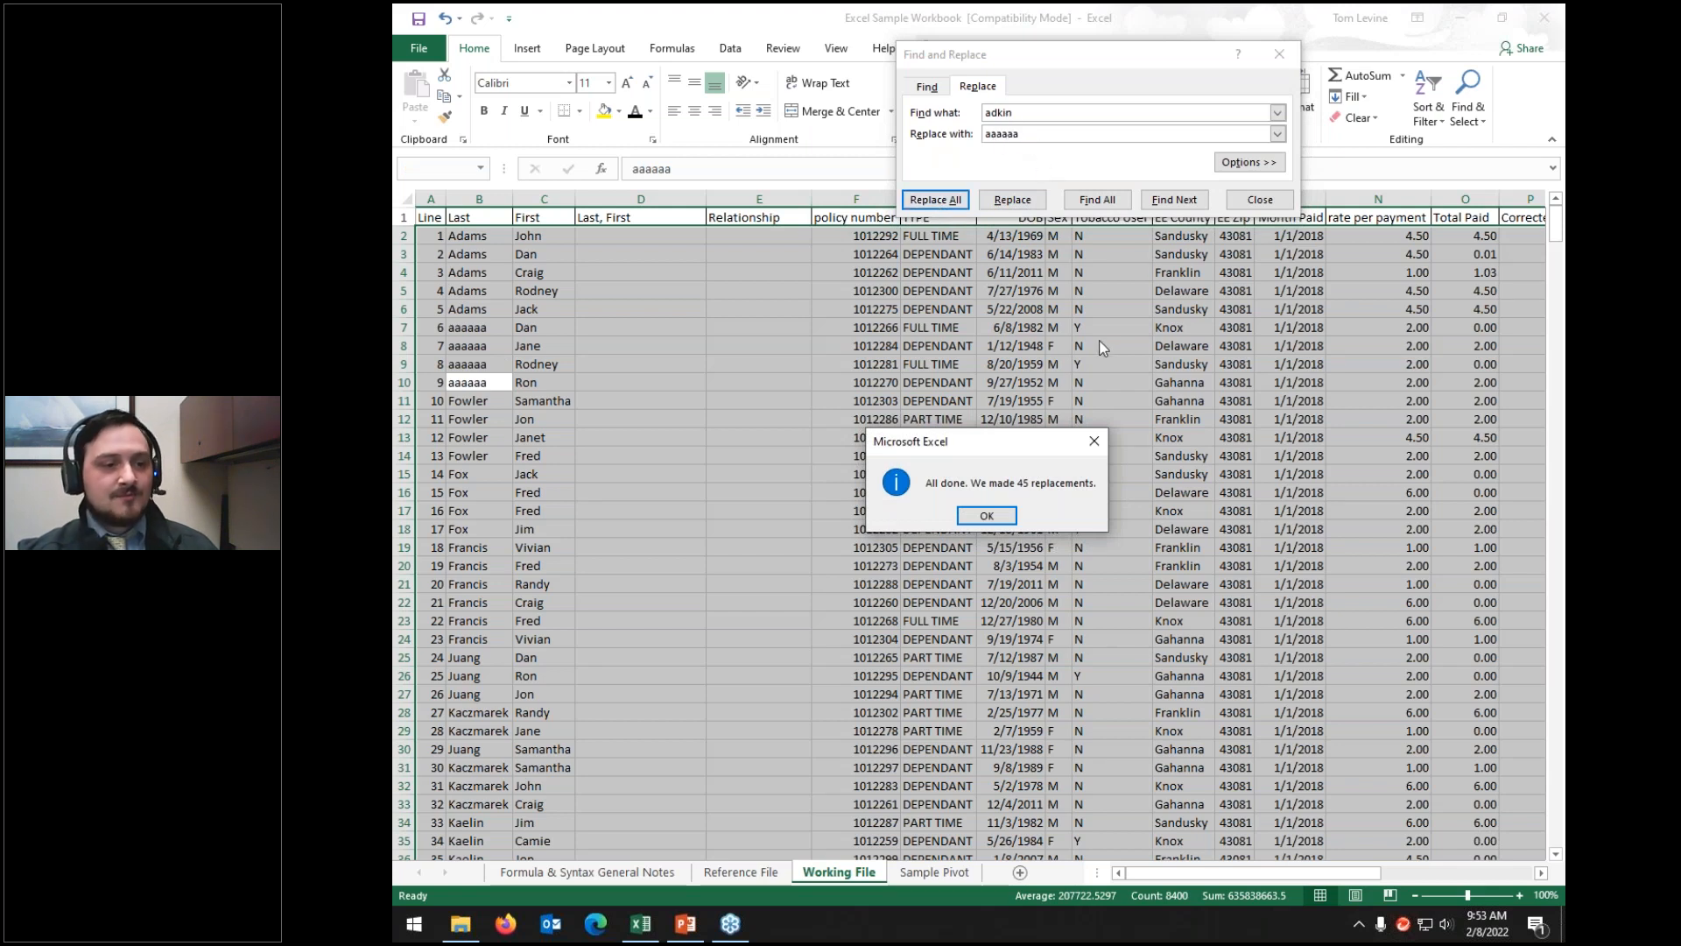
left_click(987, 517)
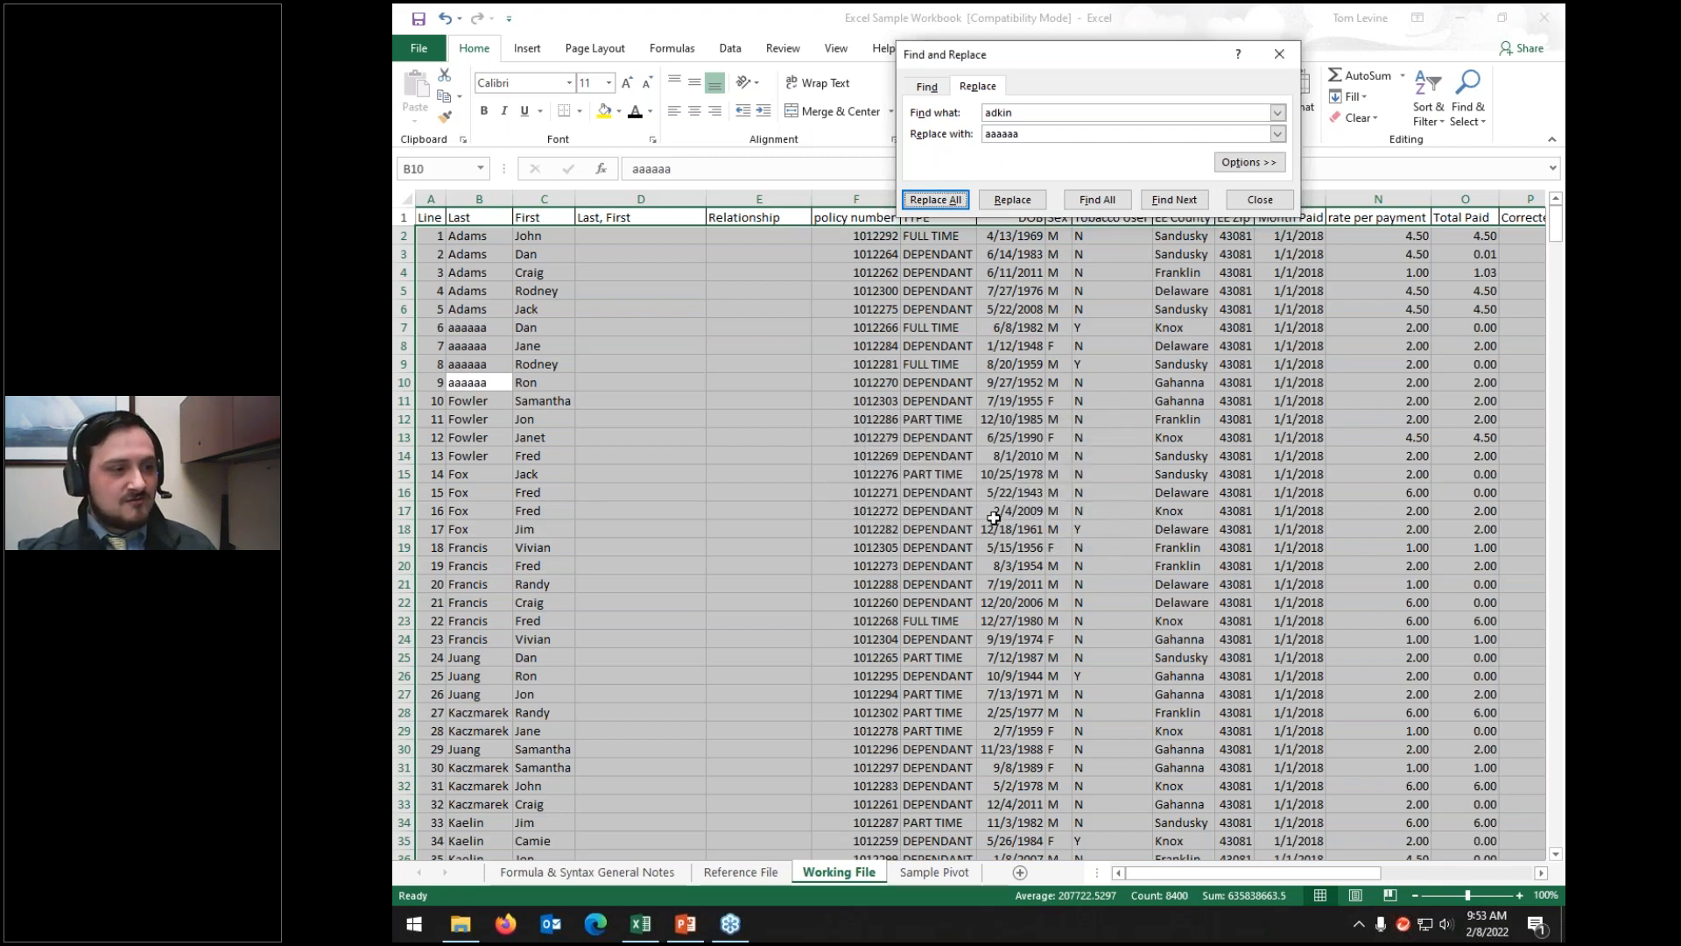
left_click(1260, 200)
left_click(816, 375)
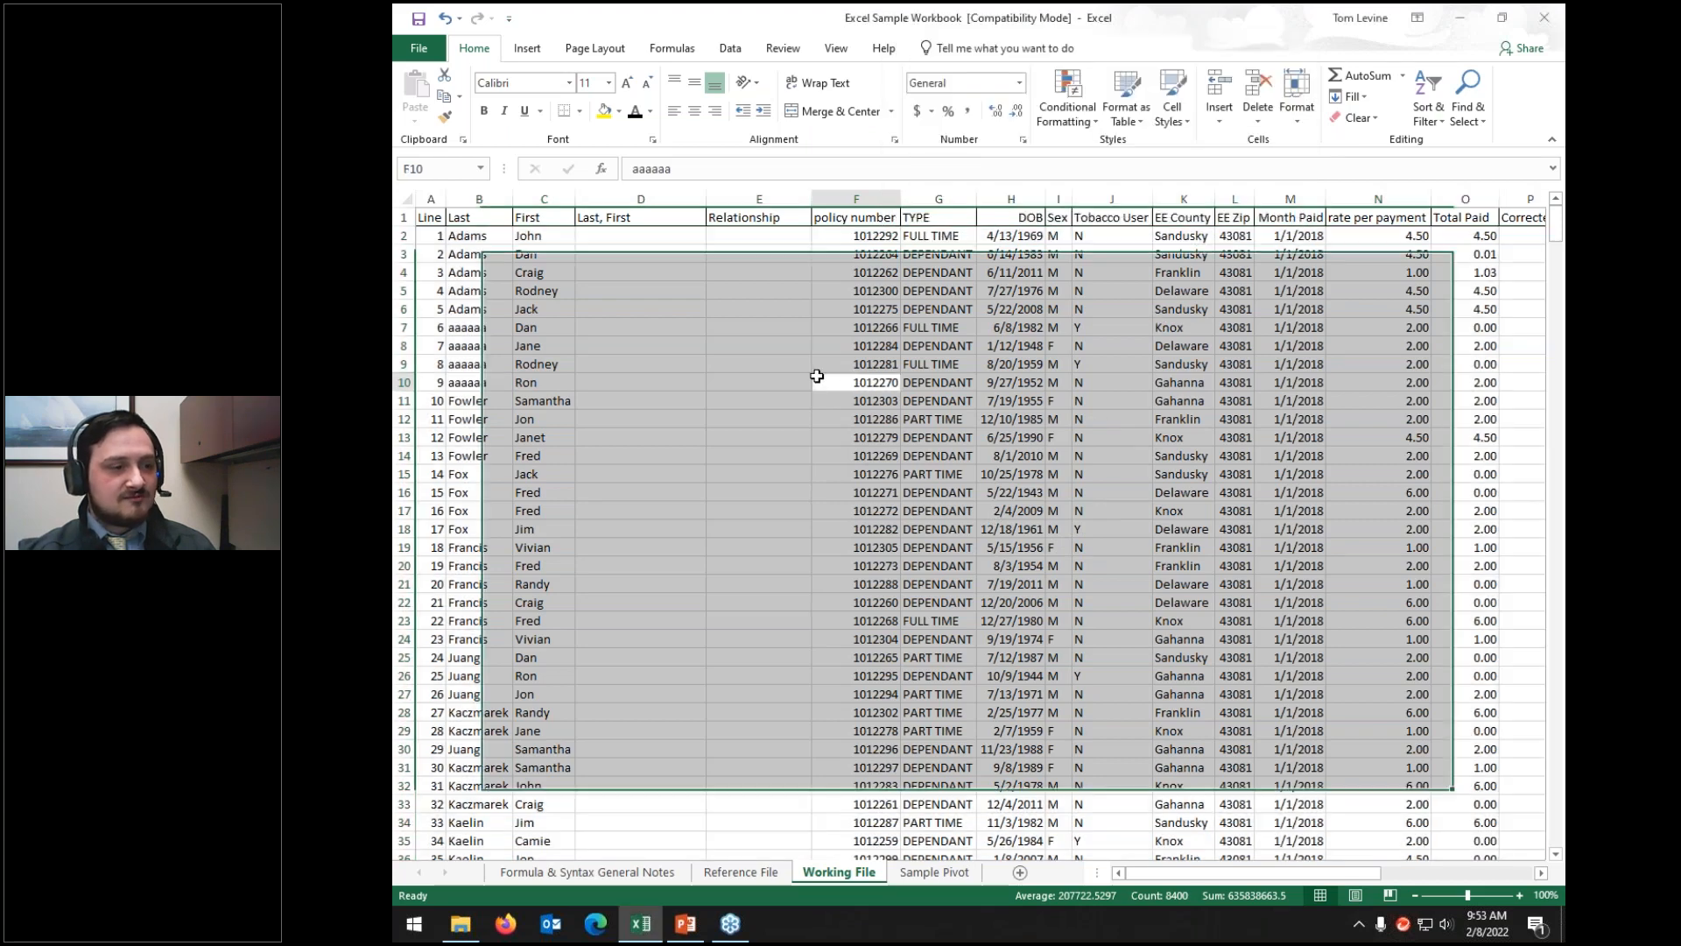
key("ctrl+z")
key("ctrl+z")
key("ctrl+z")
key("ctrl+z")
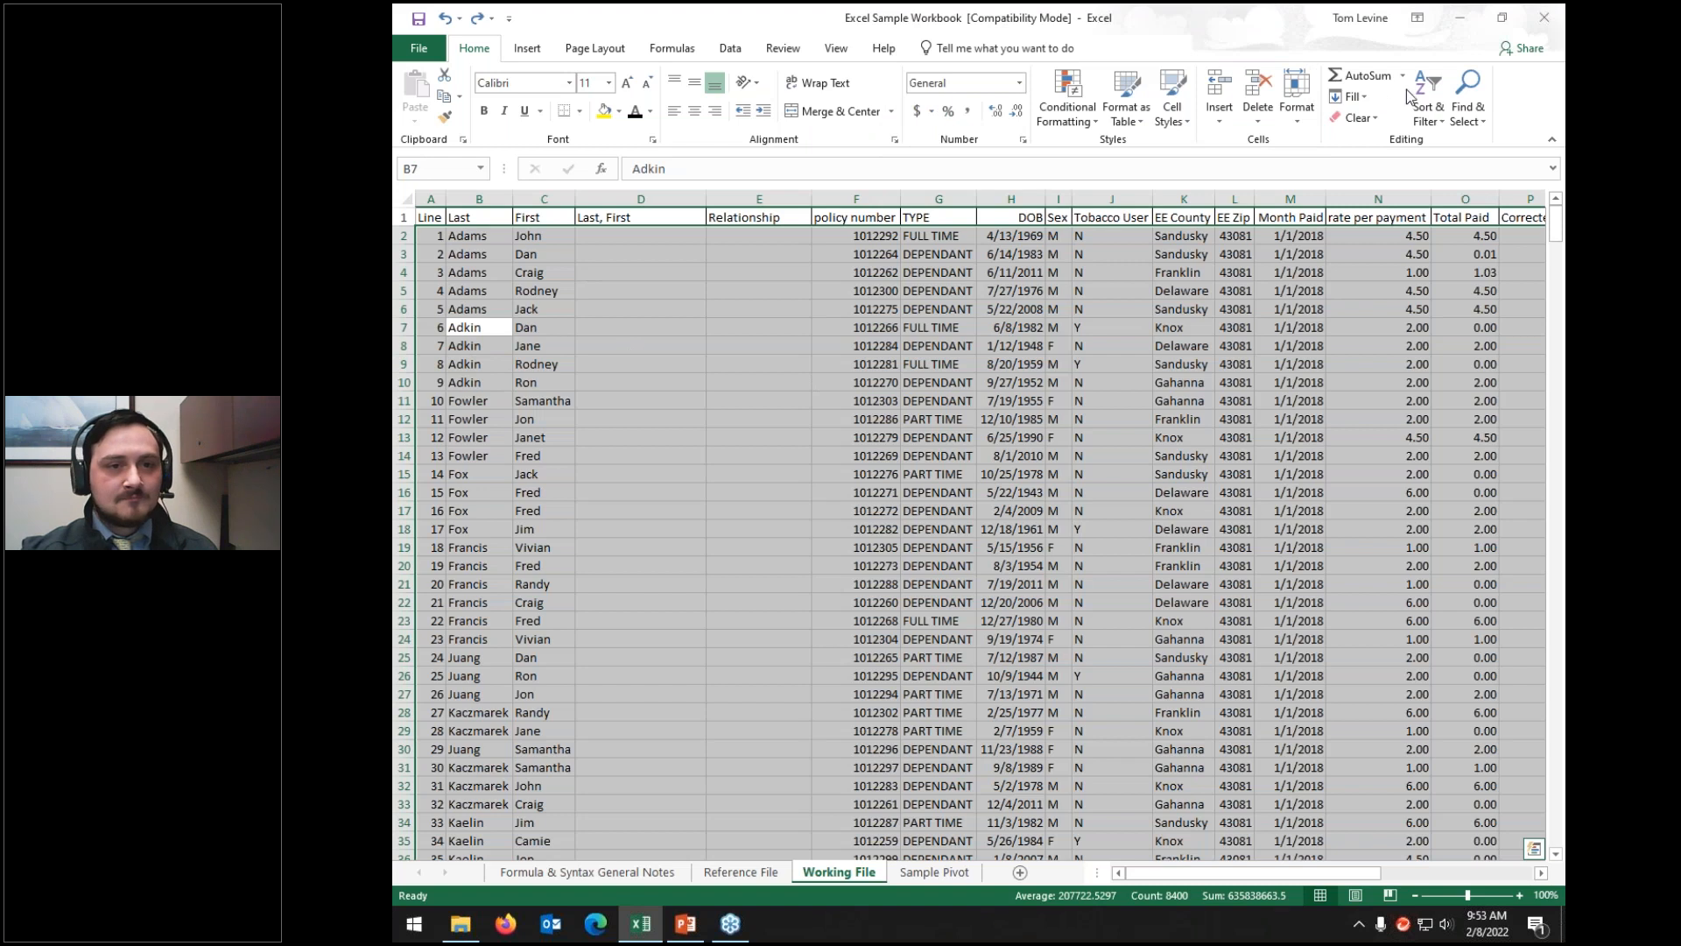
left_click(1429, 111)
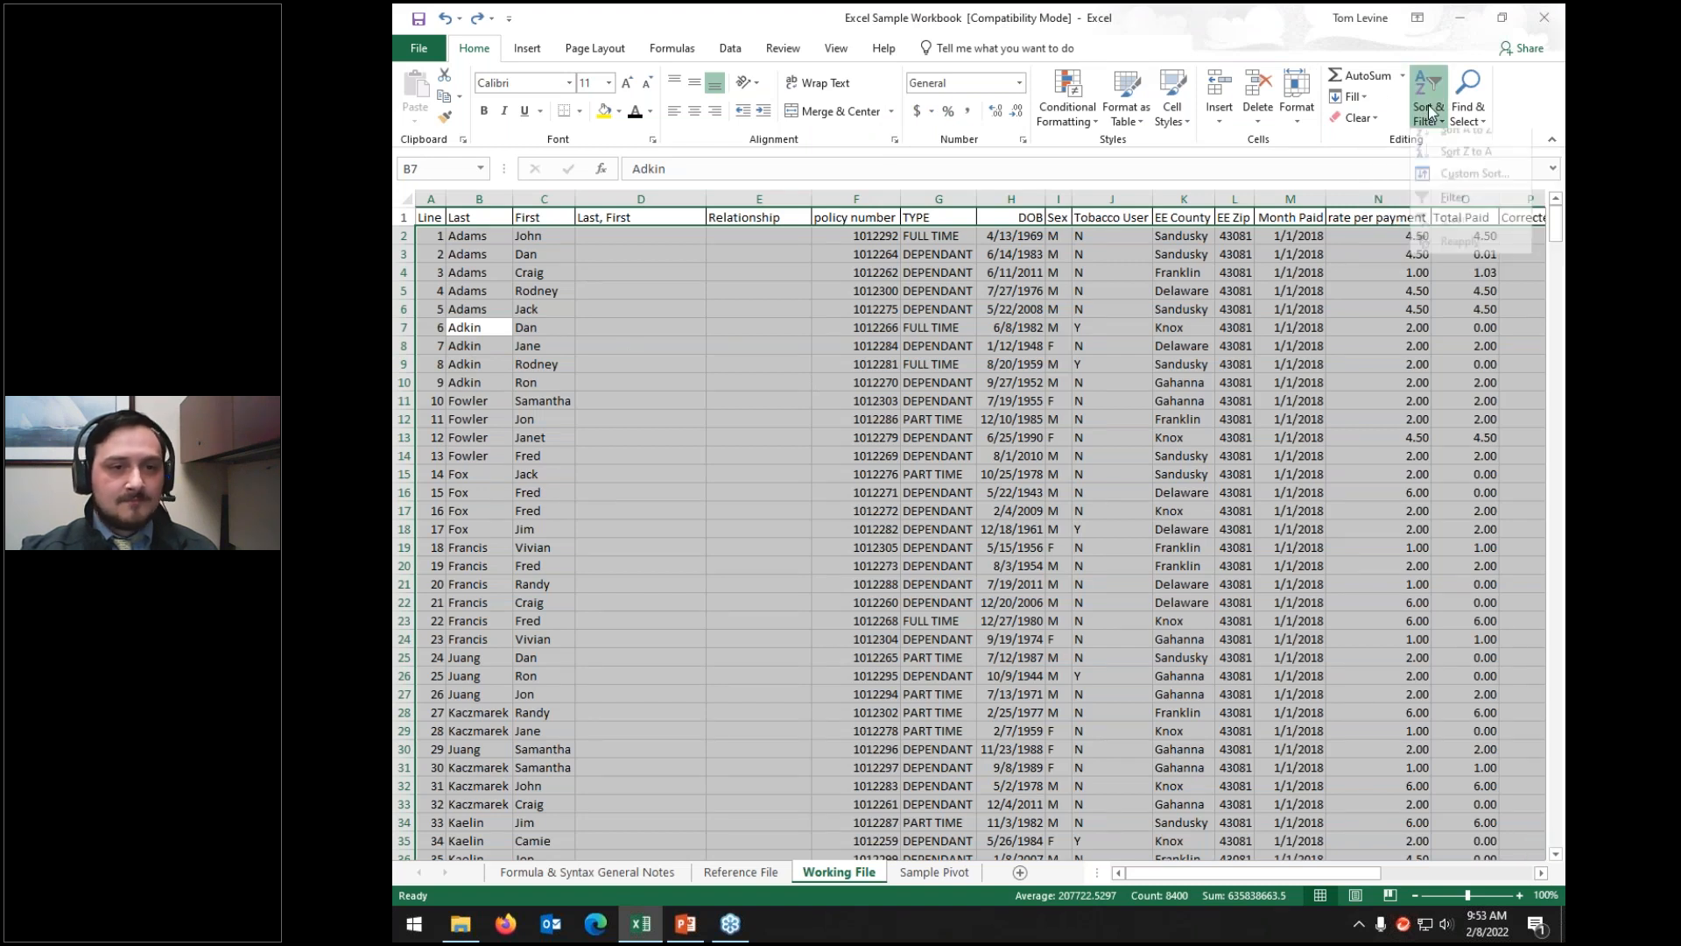
left_click(737, 296)
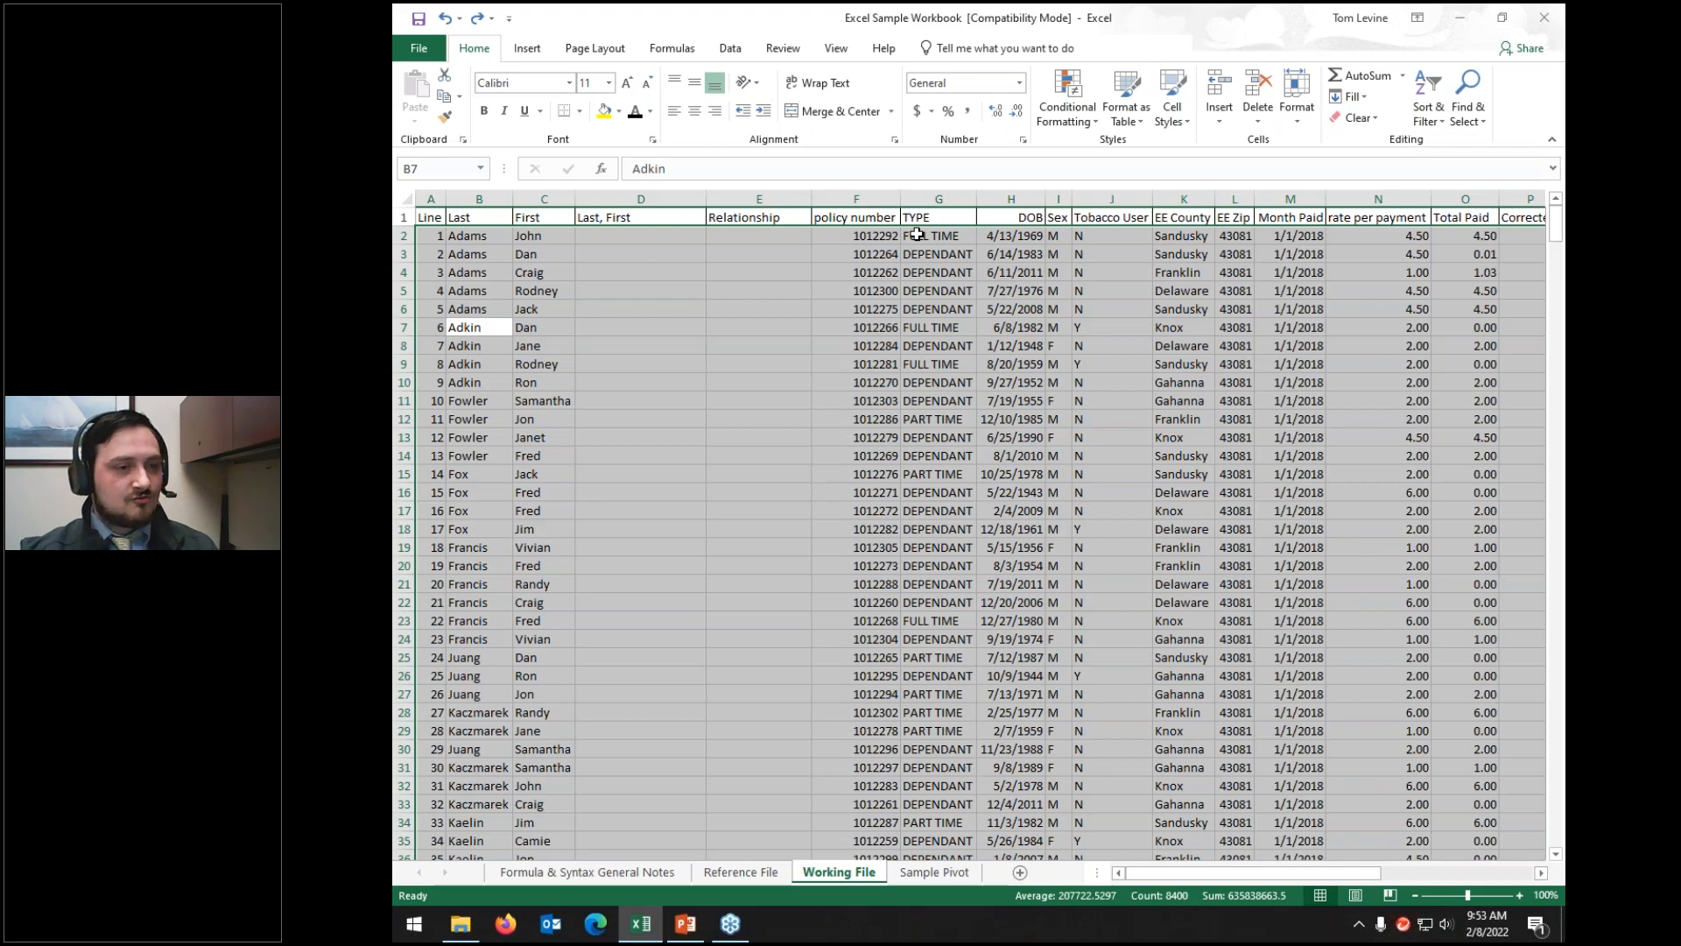
key("ctrl+f")
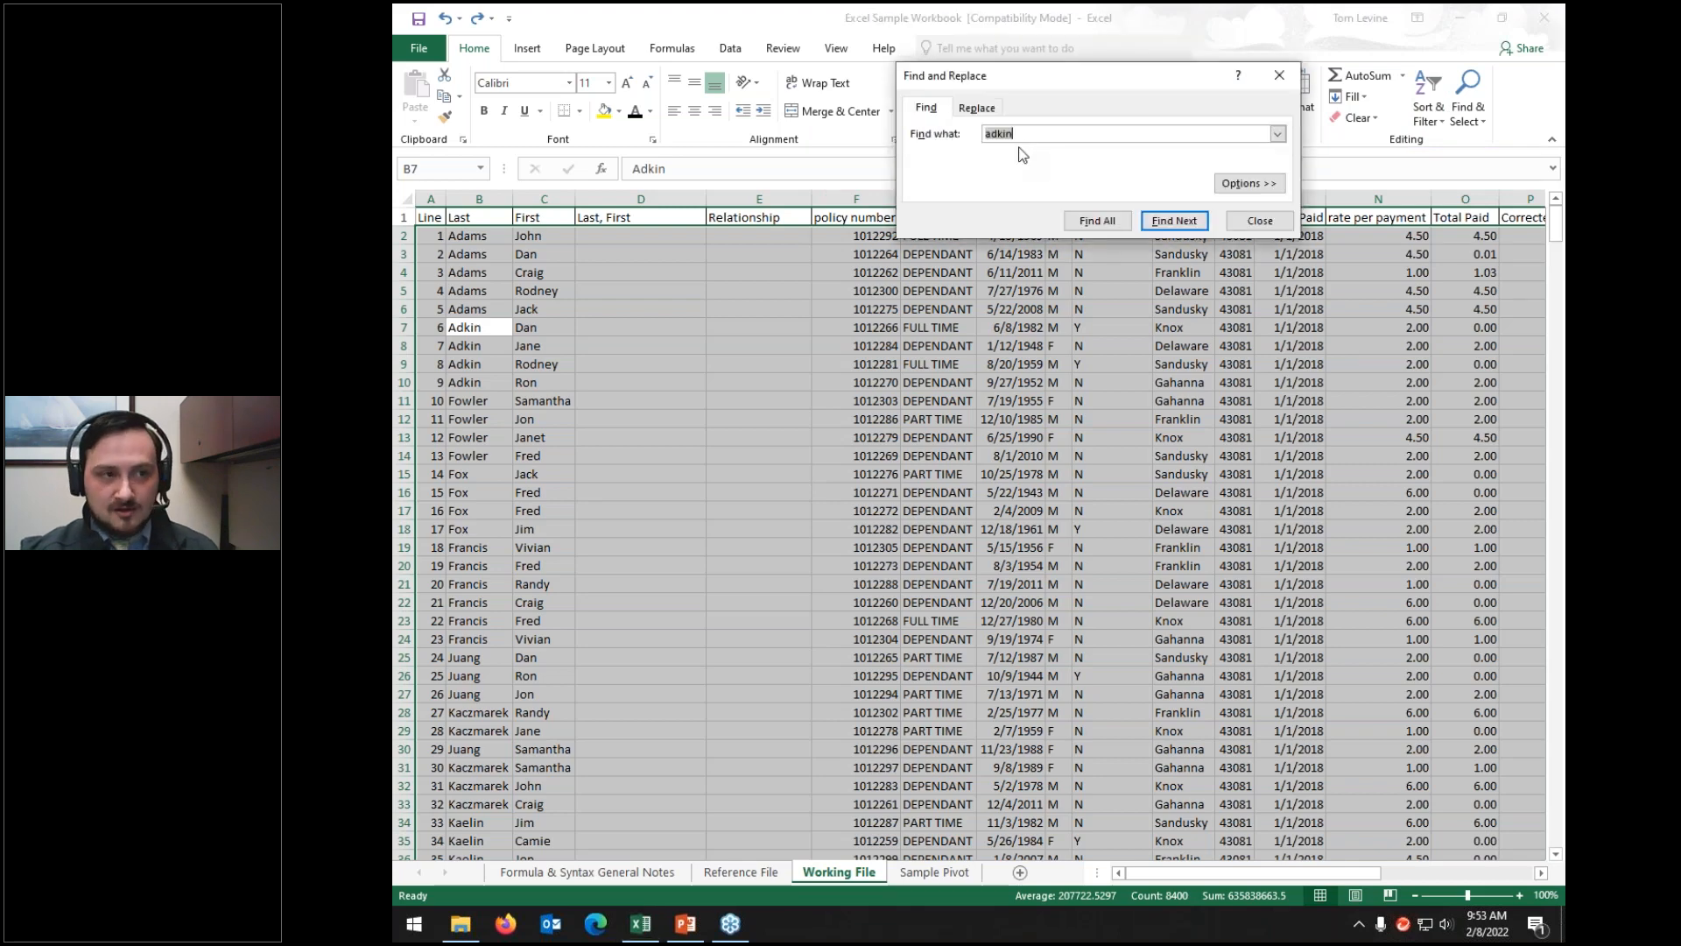
left_click(977, 107)
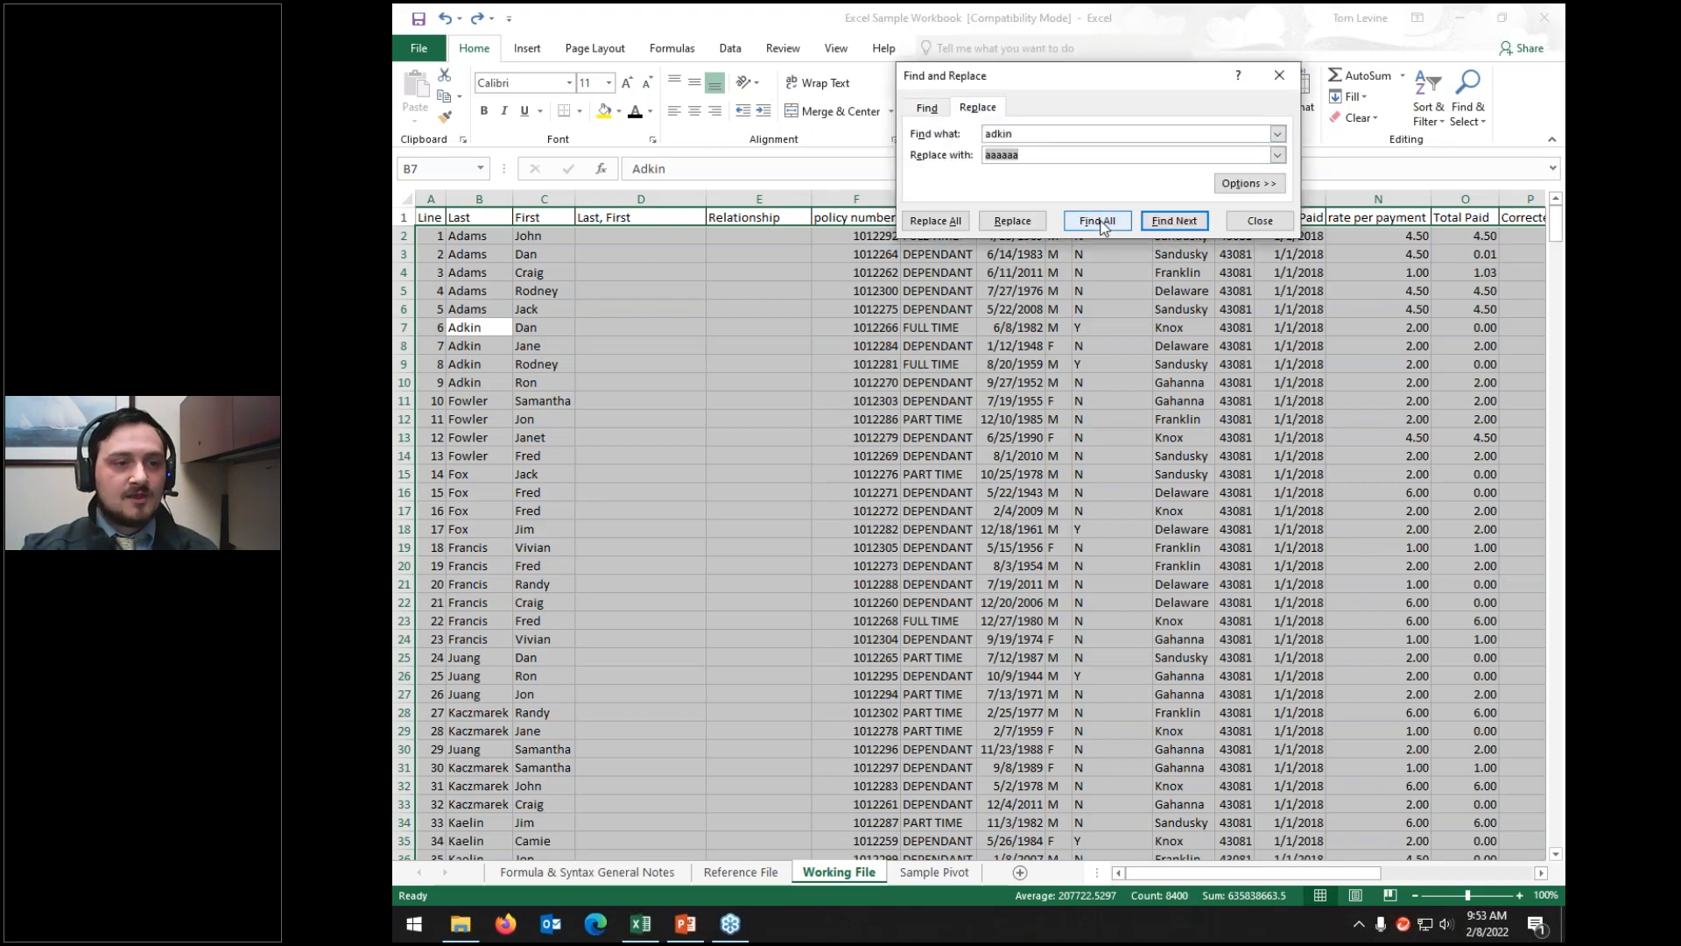
left_click(1098, 221)
left_click_drag(1110, 354, 1026, 731)
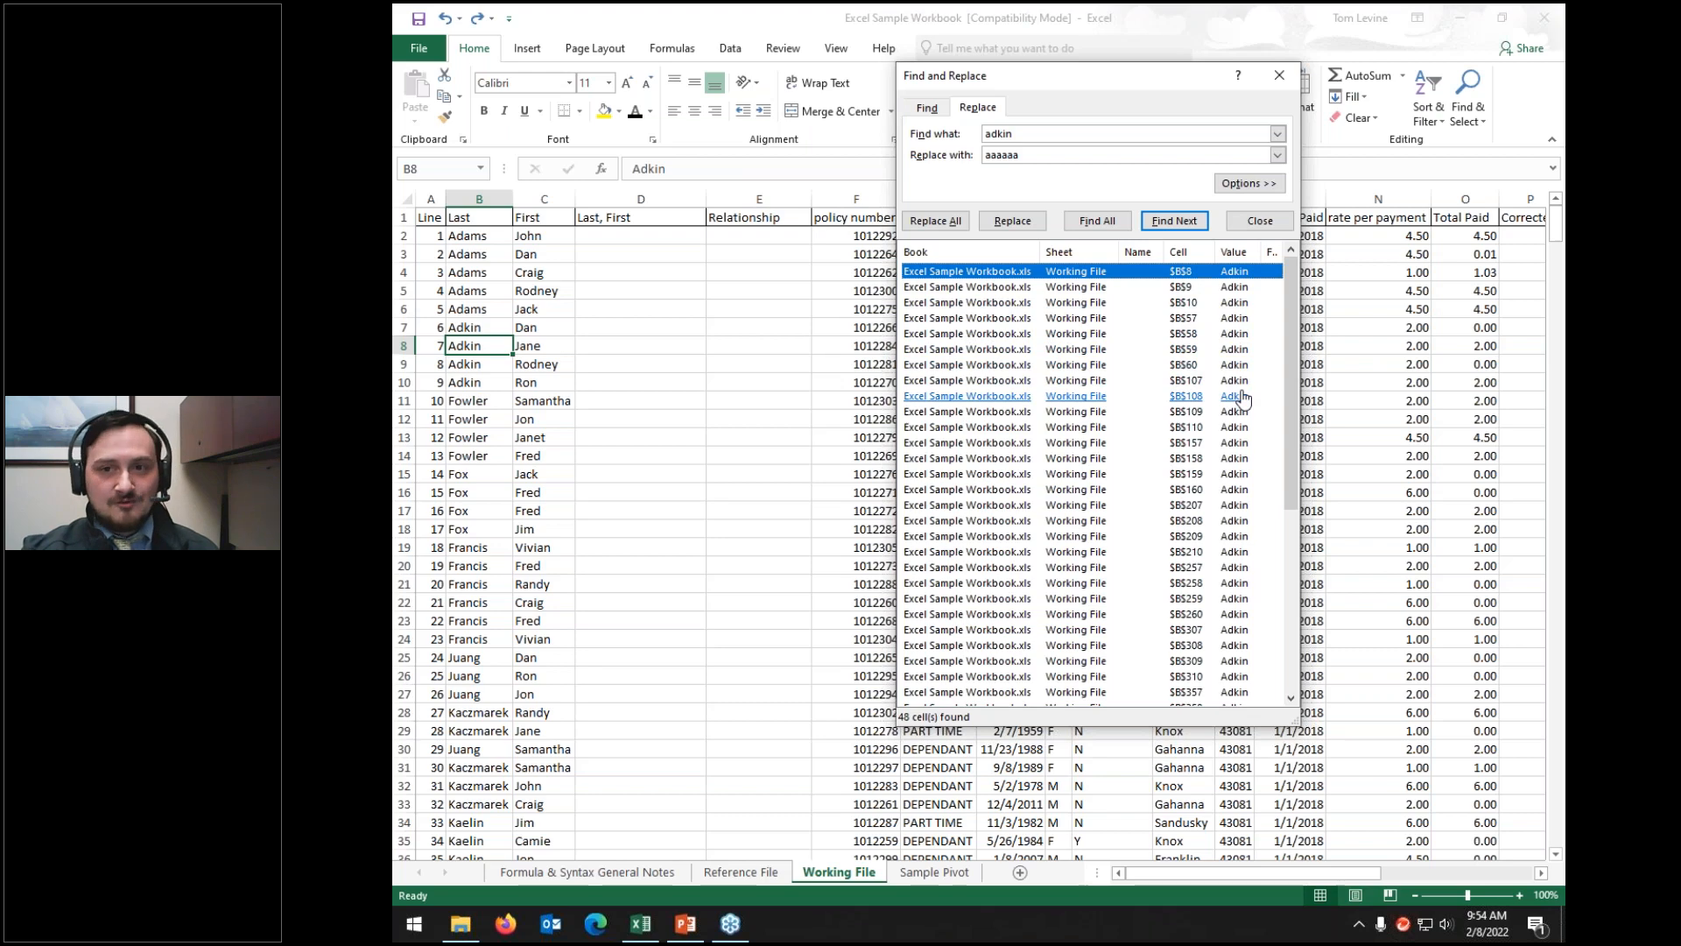
left_click(1289, 81)
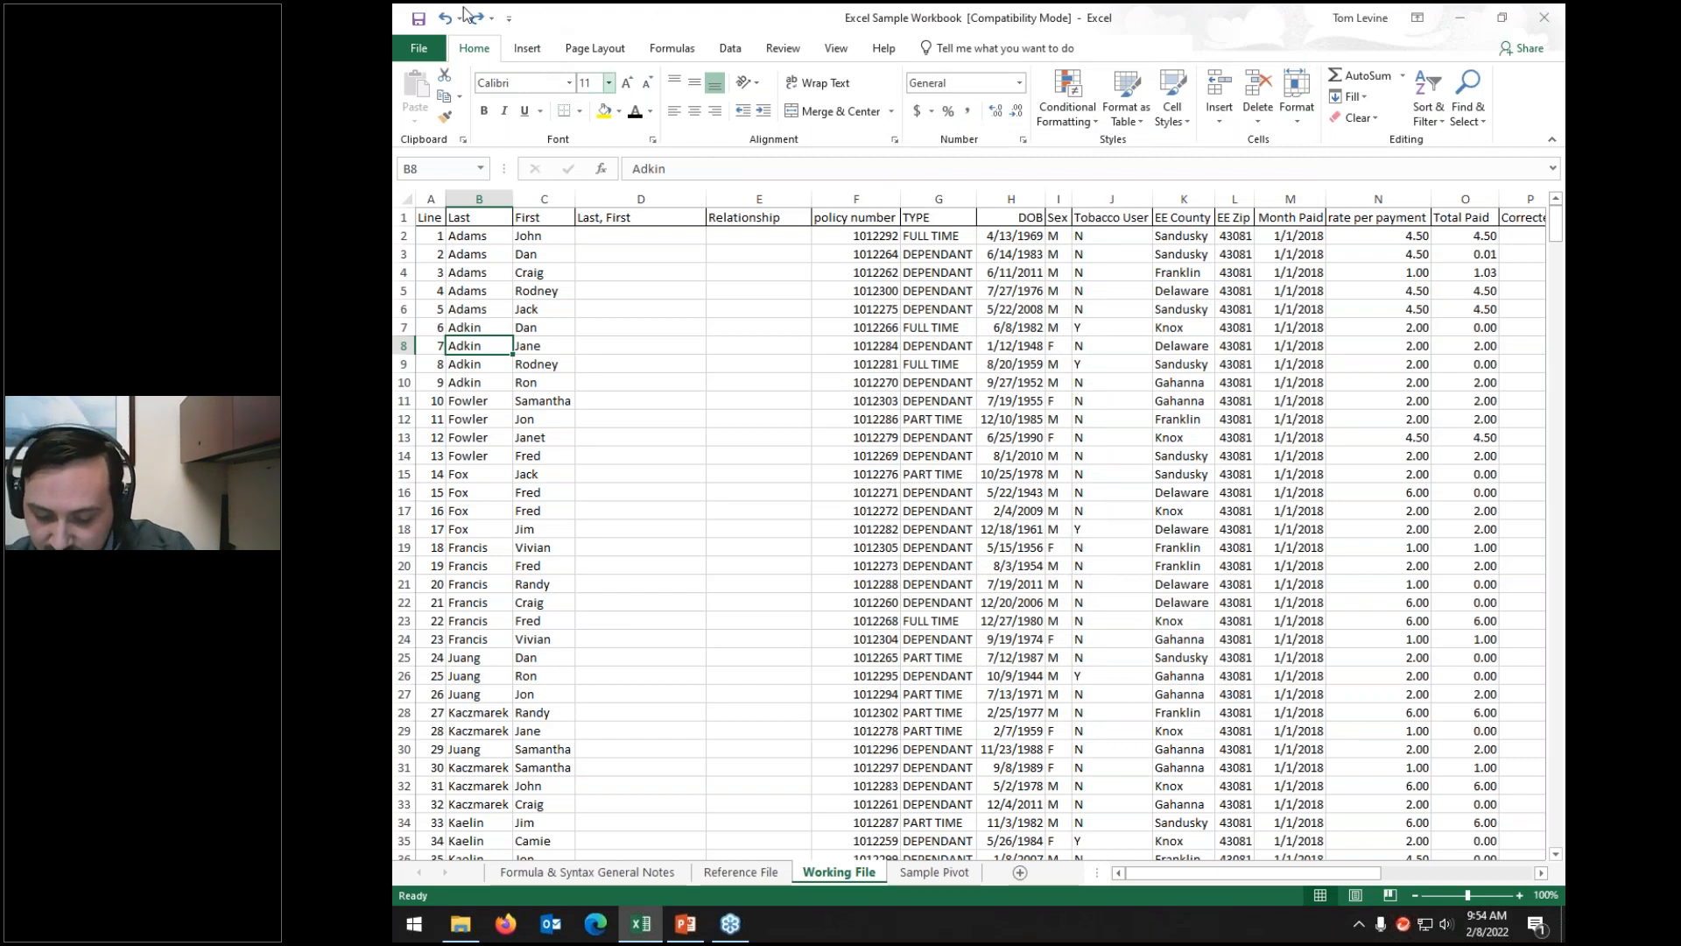
Step: On the Data tab, select the columns after DOB, insert blank columns before Sex, then reselect DOB
left_click(732, 50)
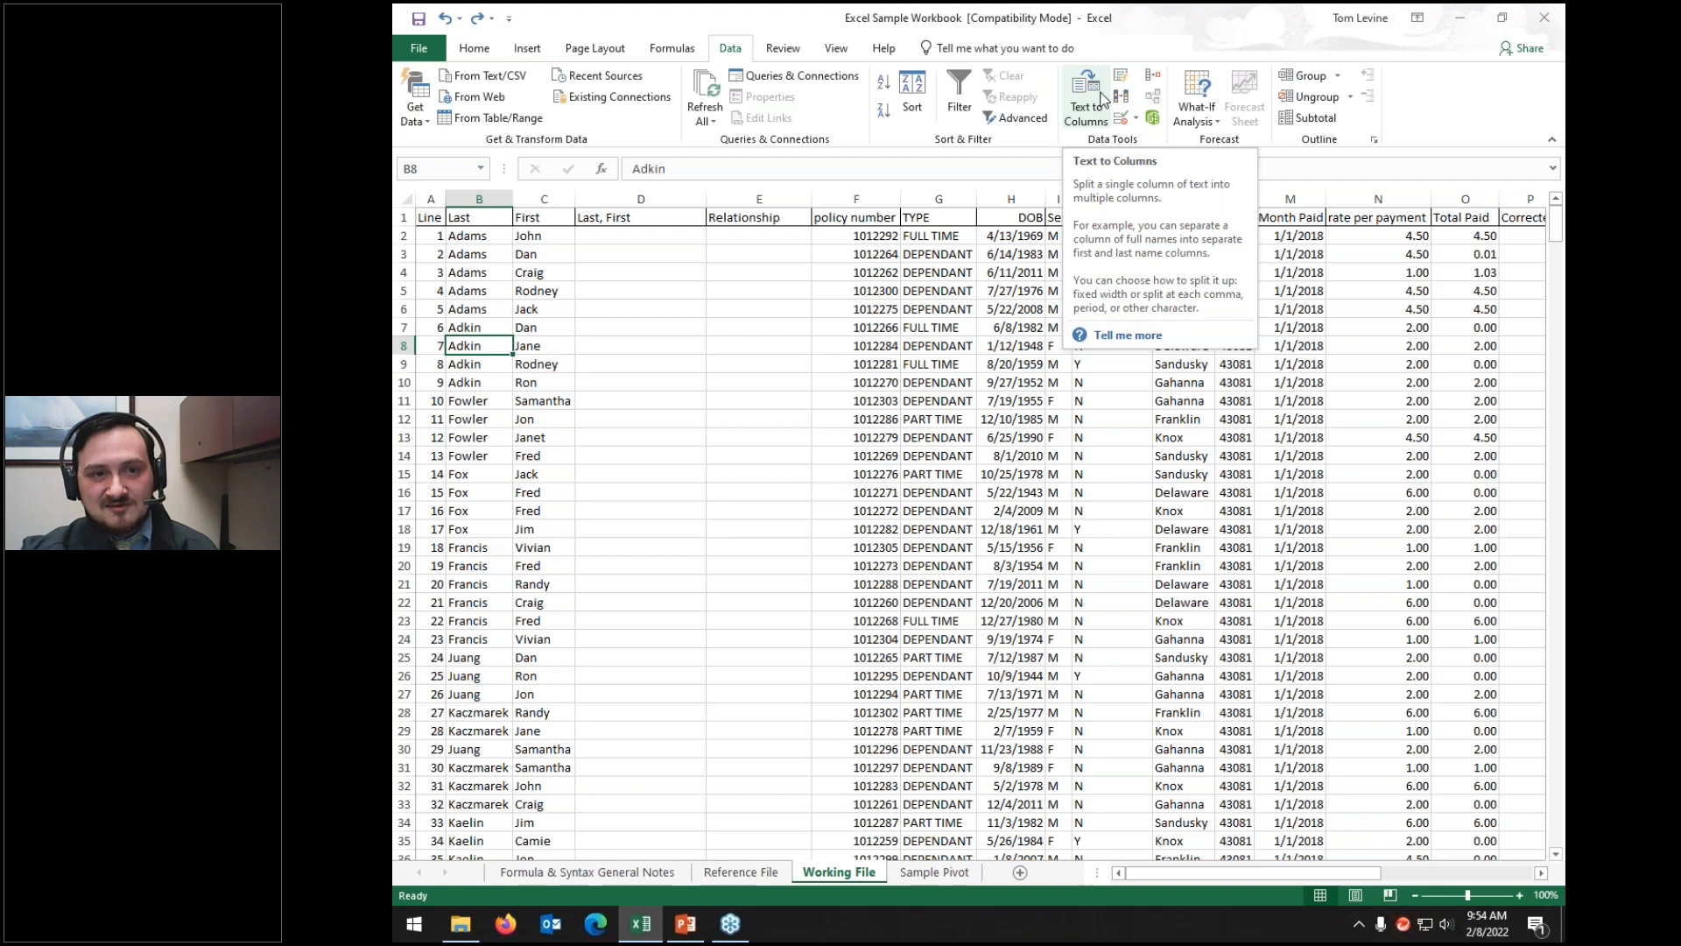
left_click(856, 273)
left_click(1014, 218)
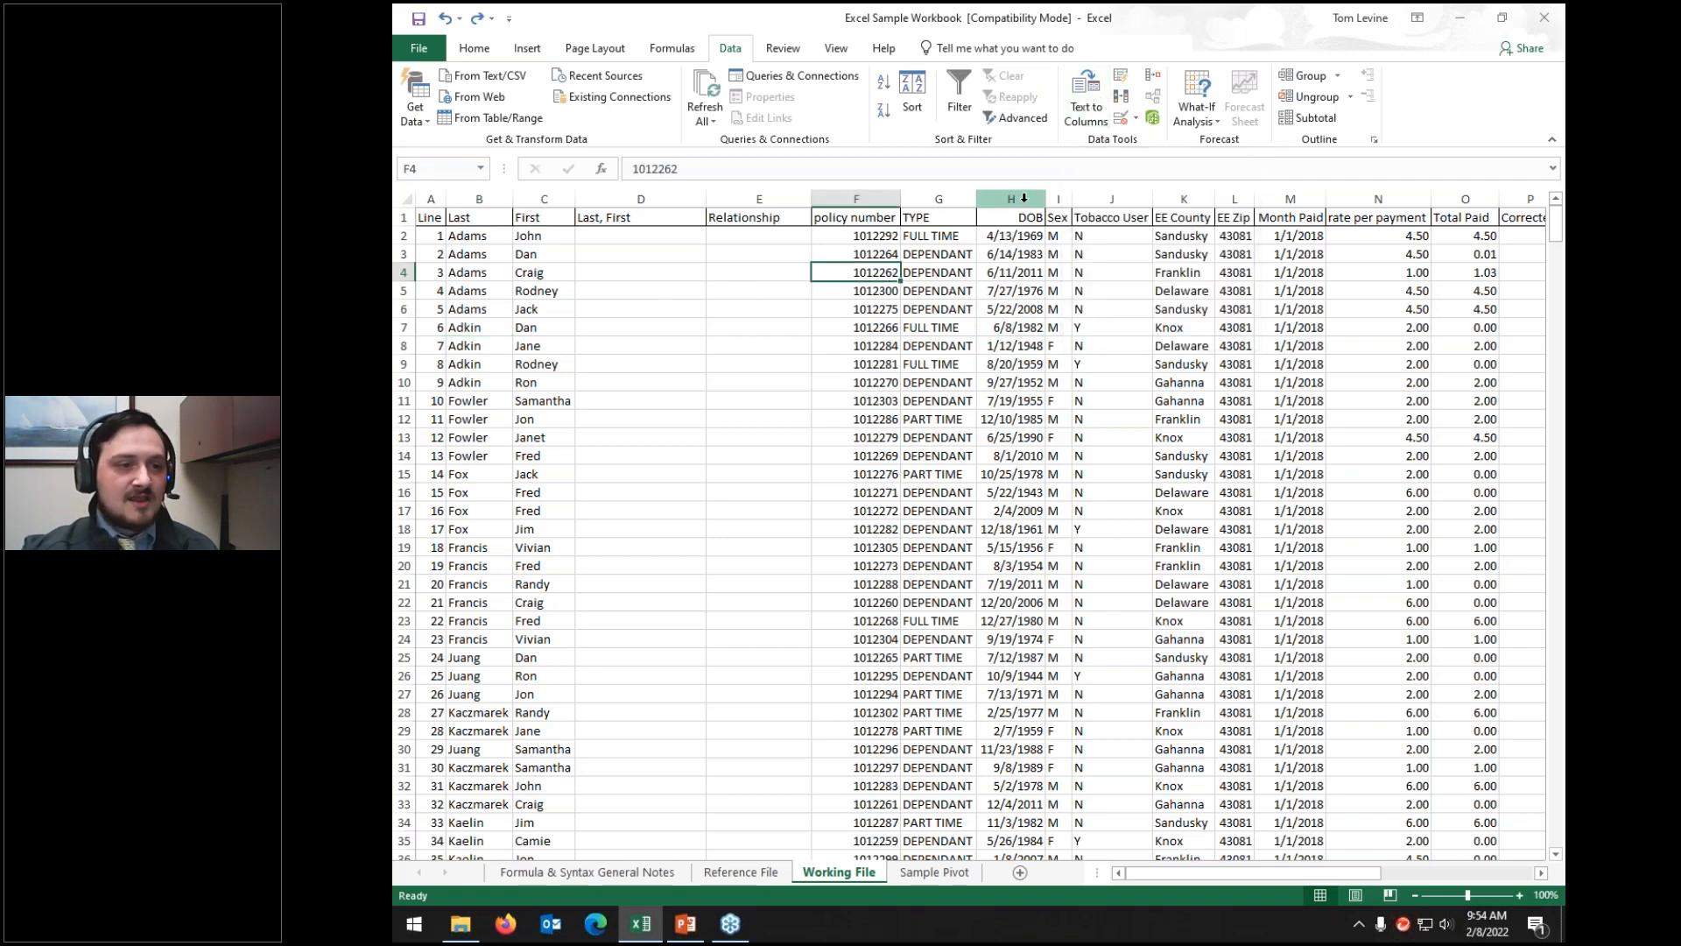
key("ctrl+shift+Down")
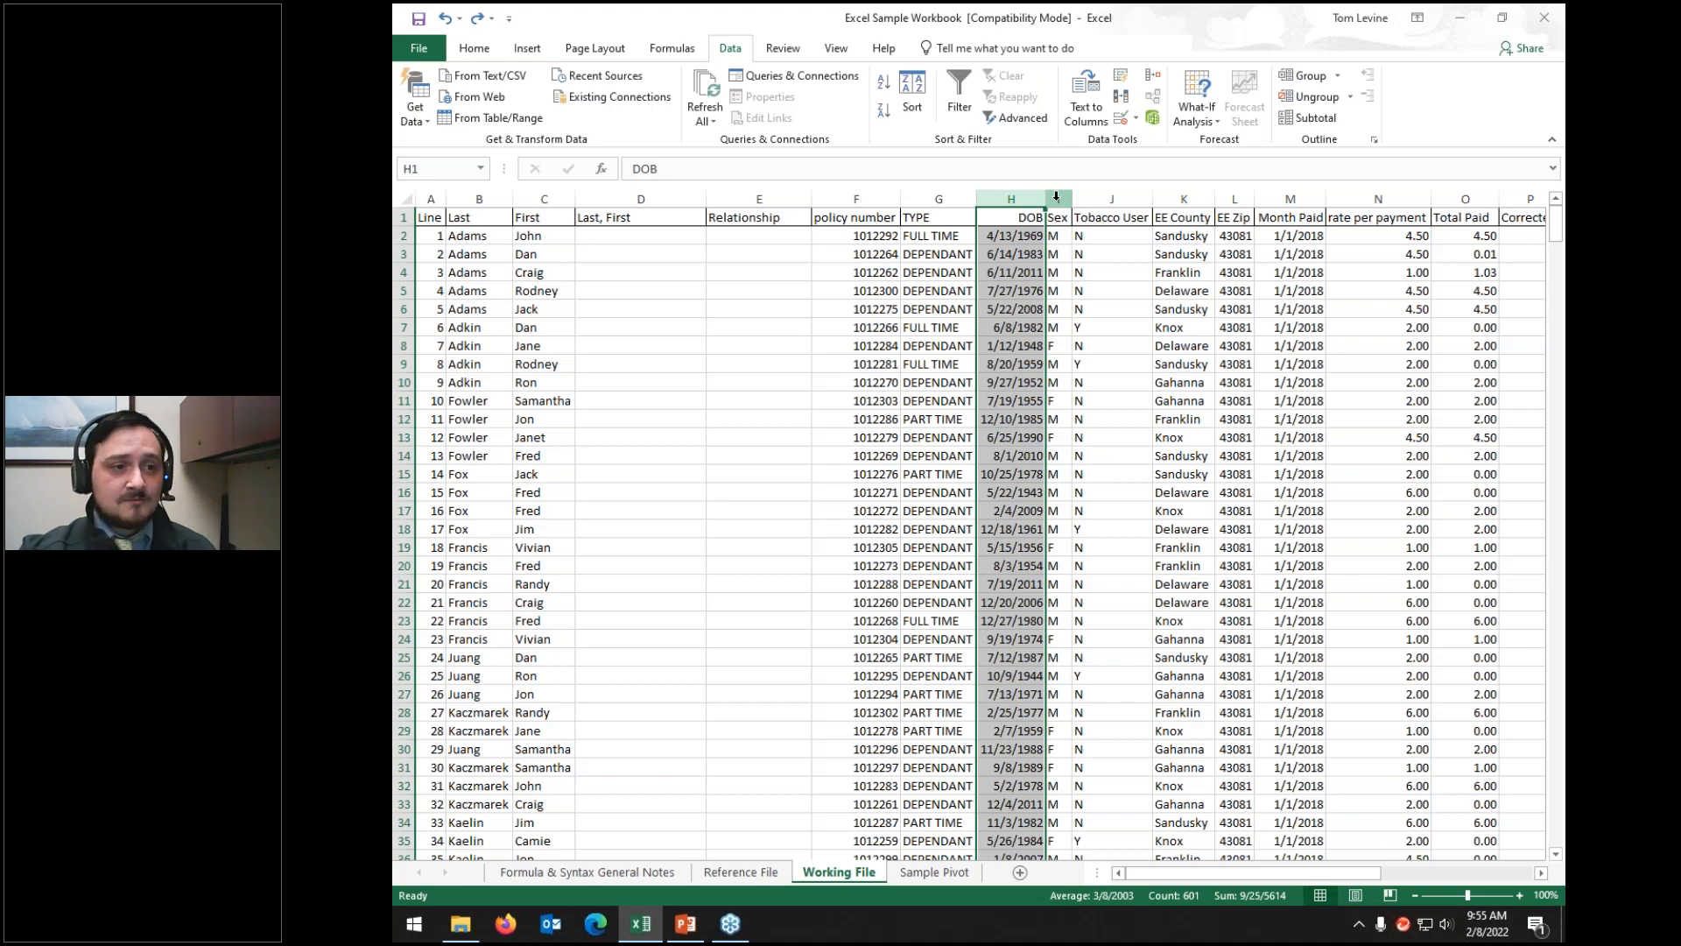
left_click_drag(1057, 196, 1283, 203)
right_click(1245, 276)
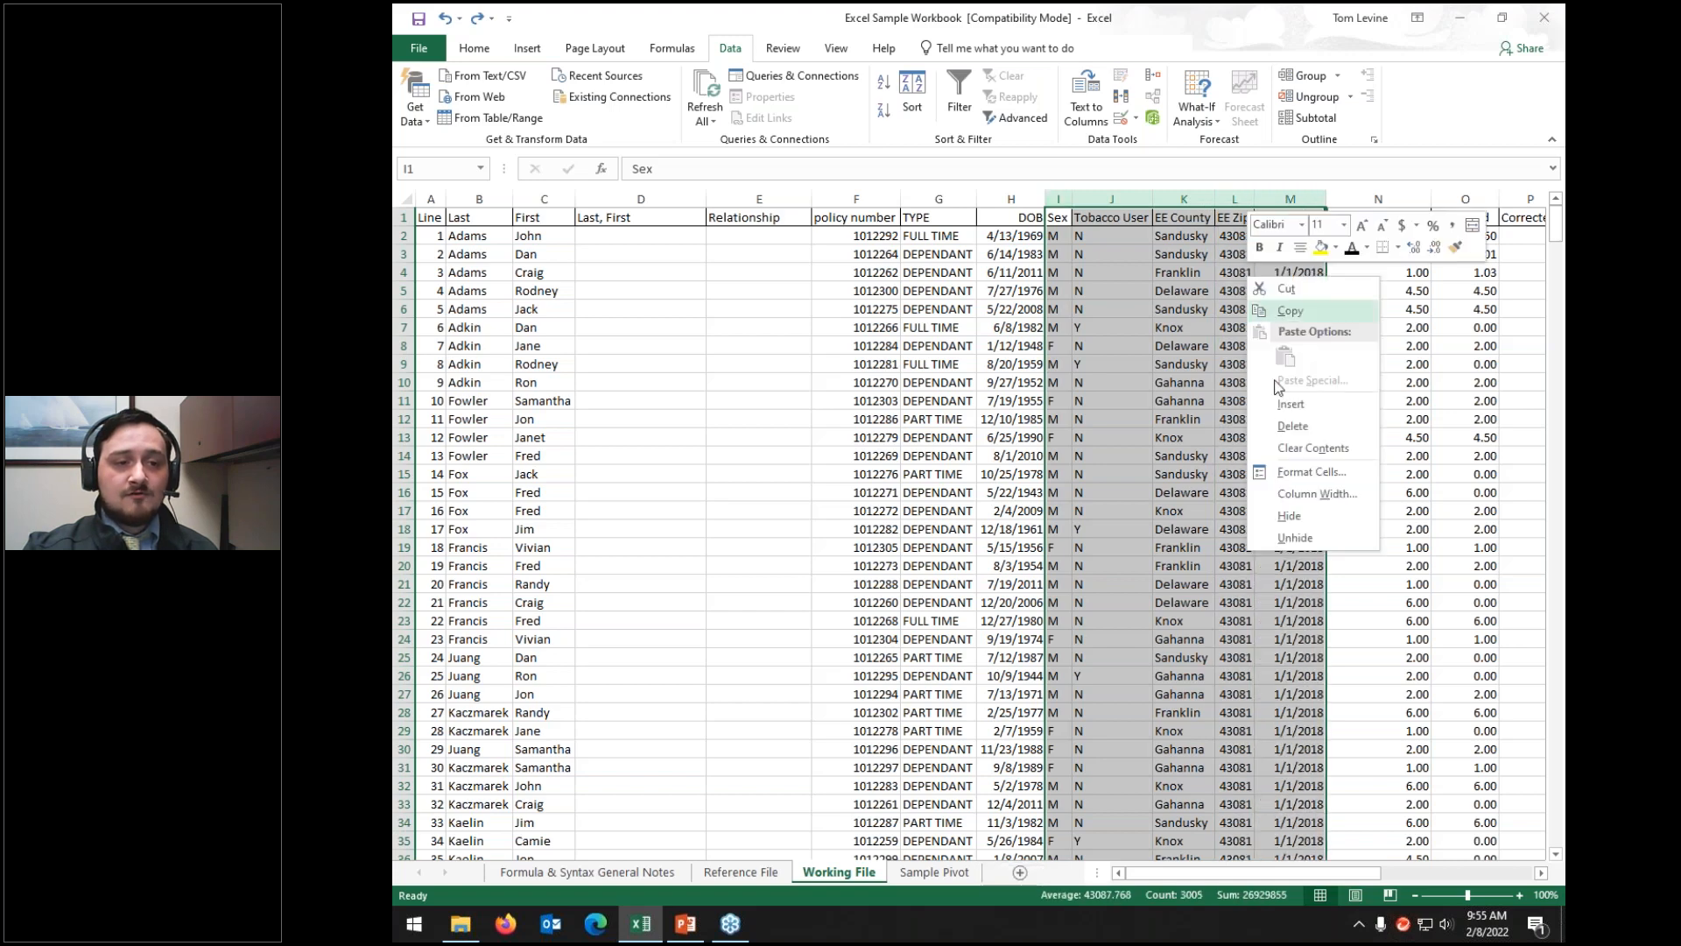
key("Escape")
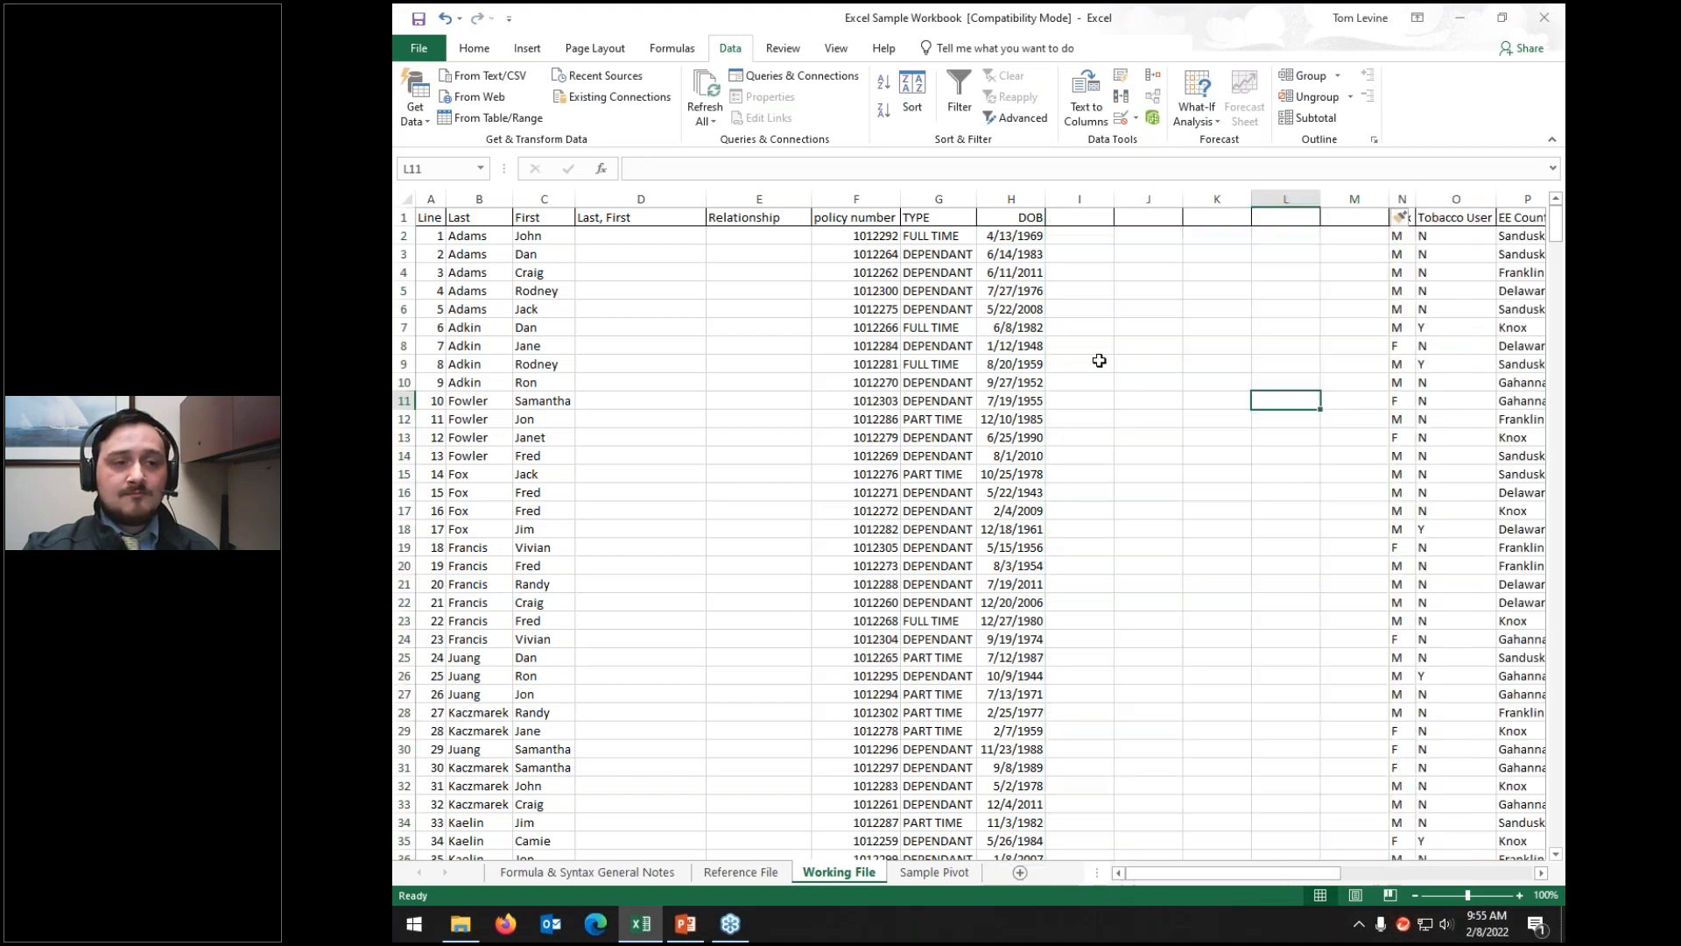
left_click(1015, 191)
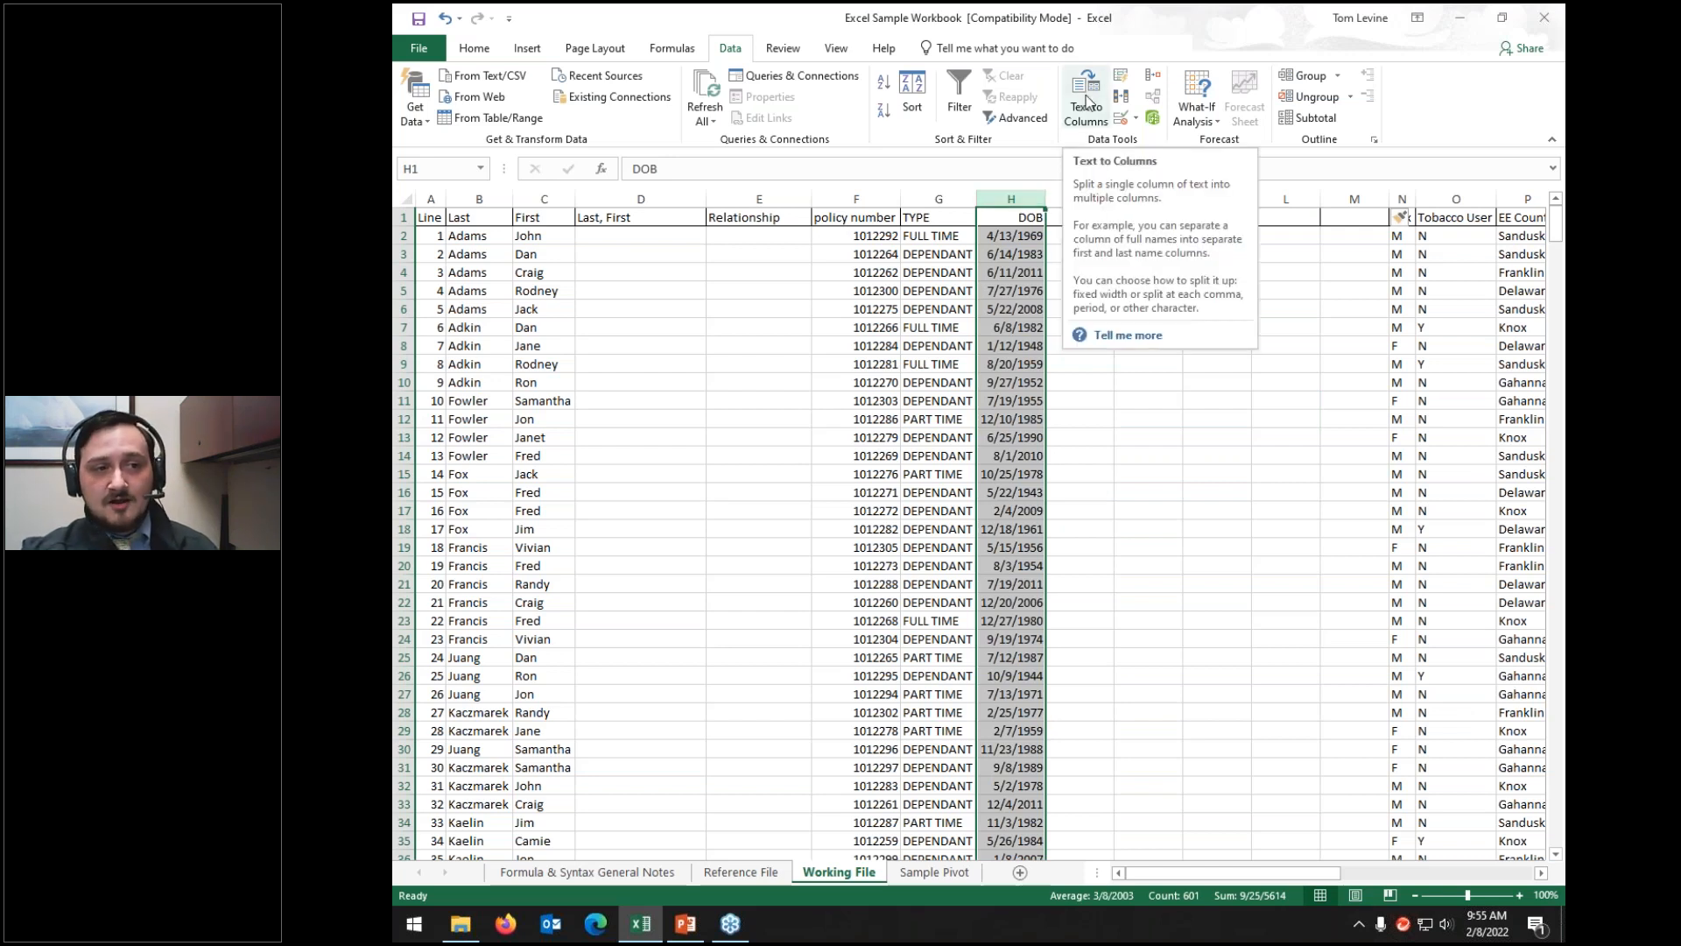
Step: Start Text to Columns on DOB with Fixed width and advance to step 2
left_click(1086, 101)
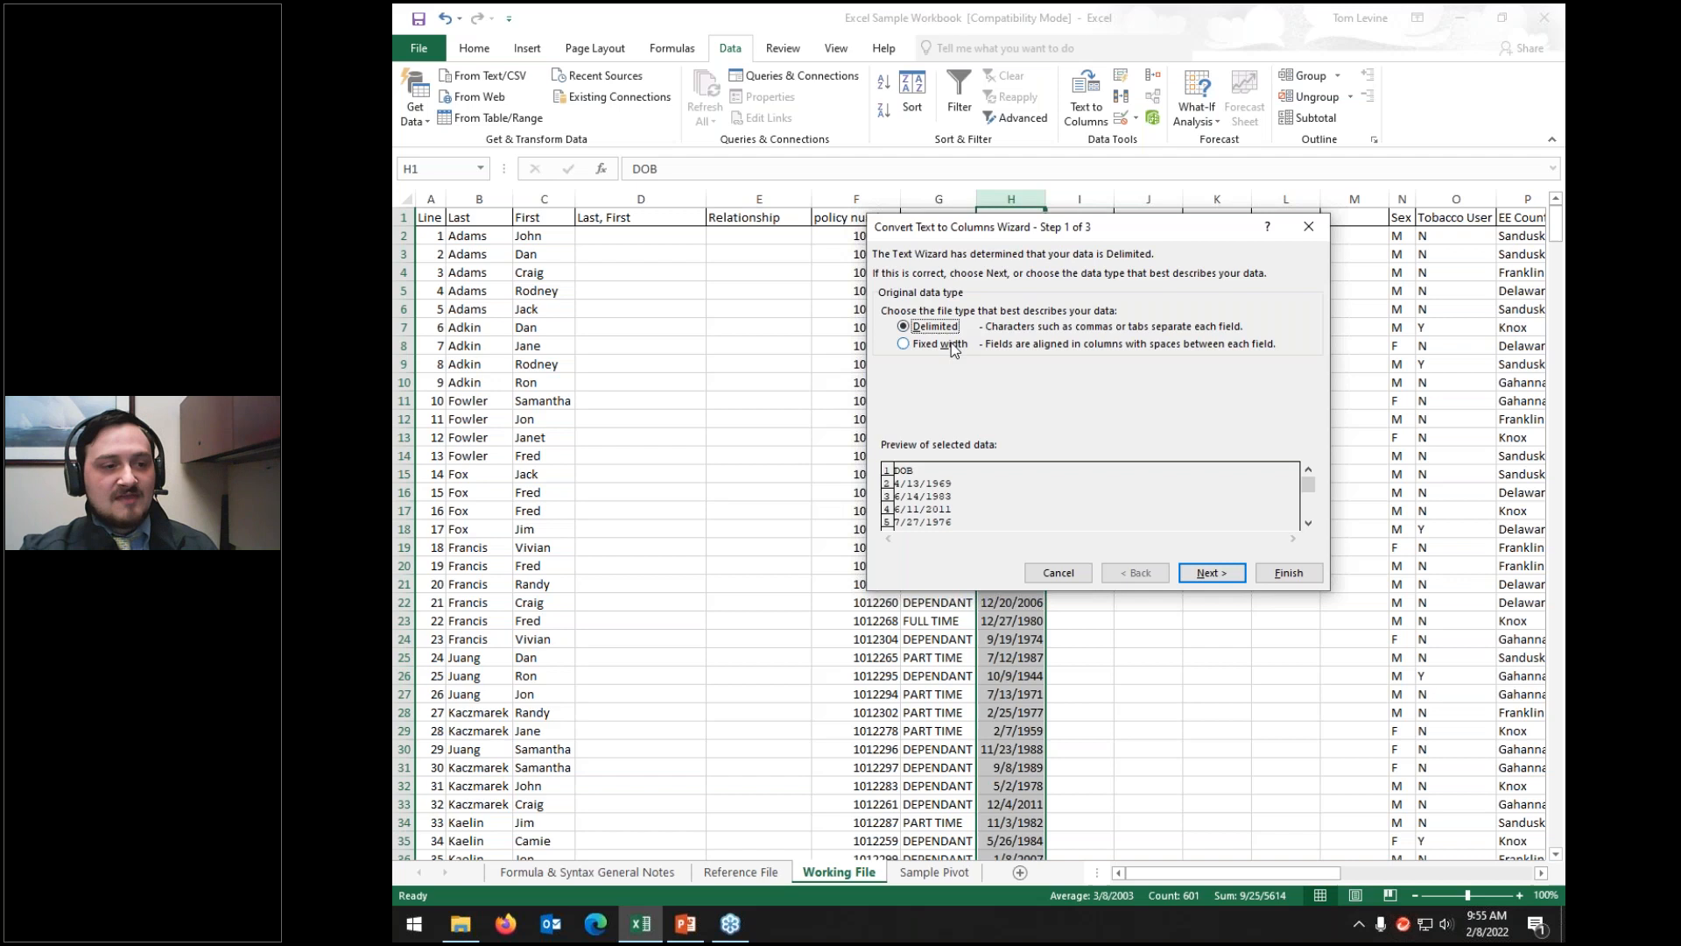
left_click(954, 351)
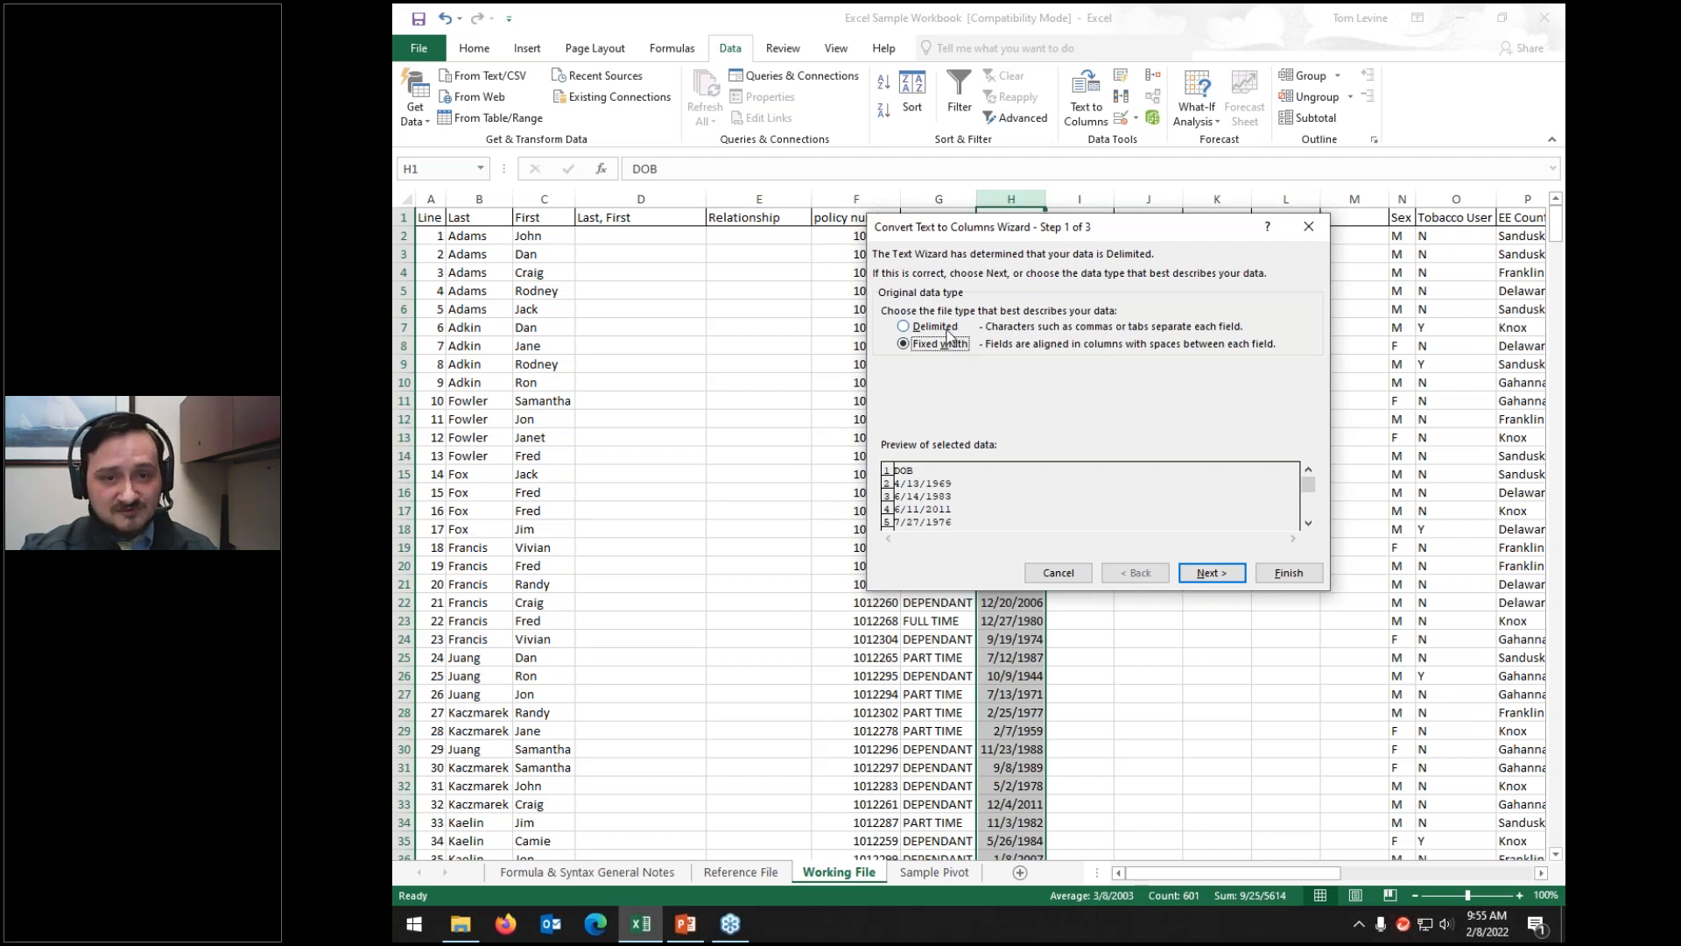
left_click(1211, 573)
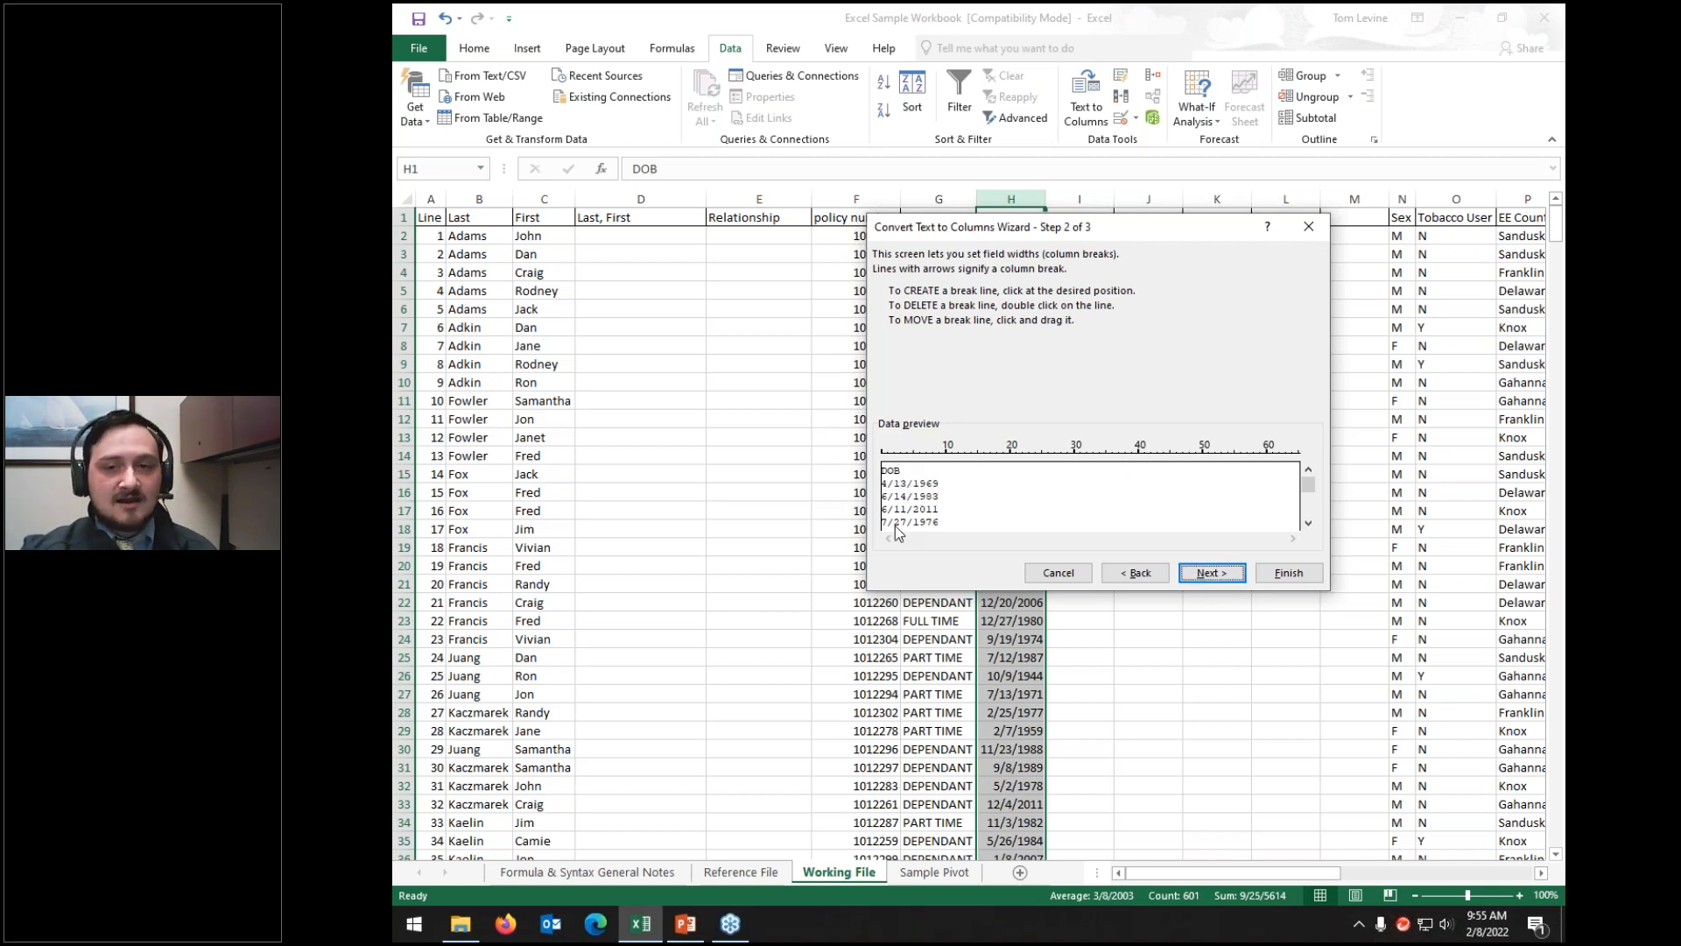
Step: Try several column breaks in the DOB preview, keep one break, and continue to step 3
left_click(894, 457)
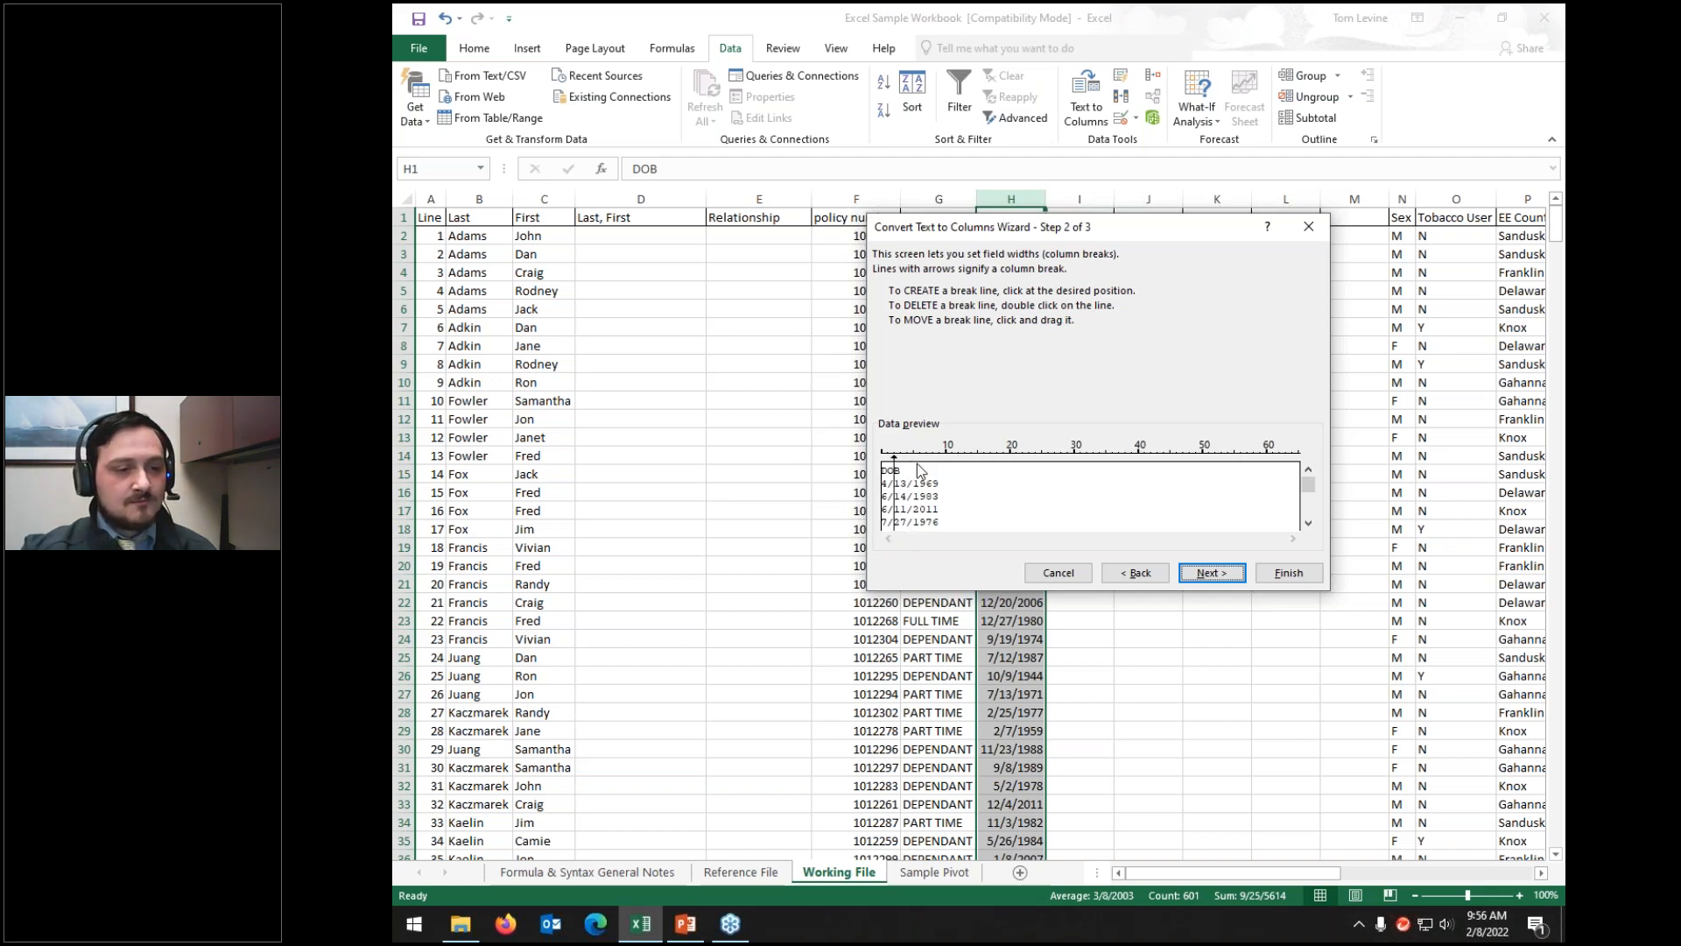
left_click(933, 457)
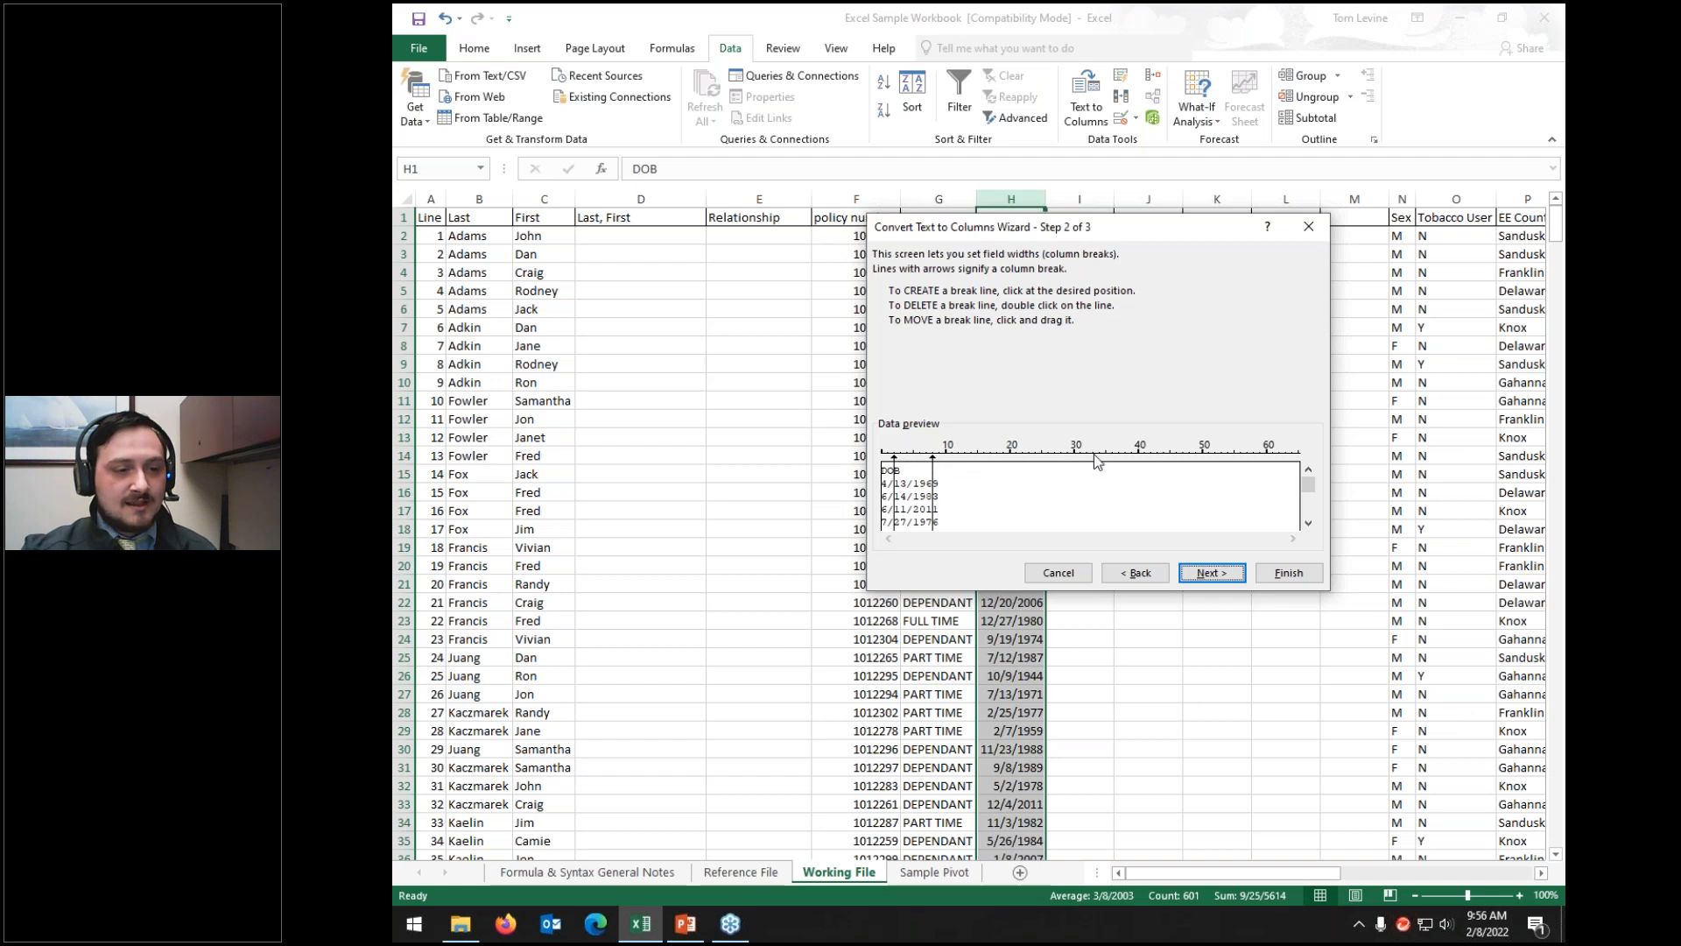
left_click(916, 453)
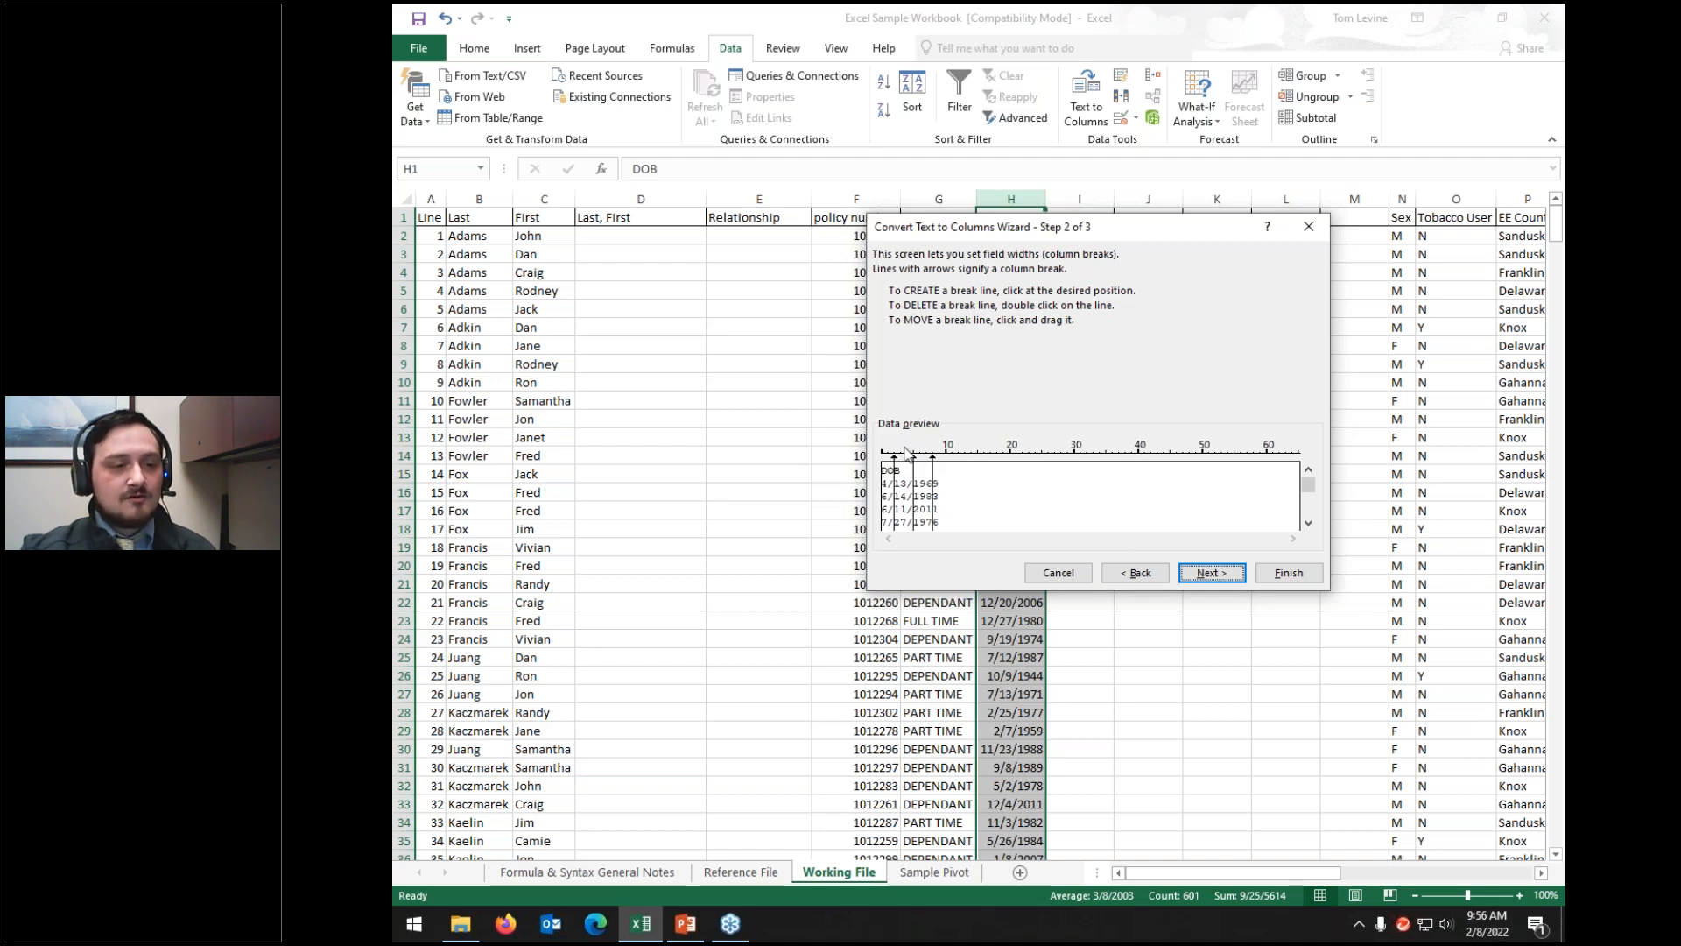
left_click(913, 457)
left_click(913, 458)
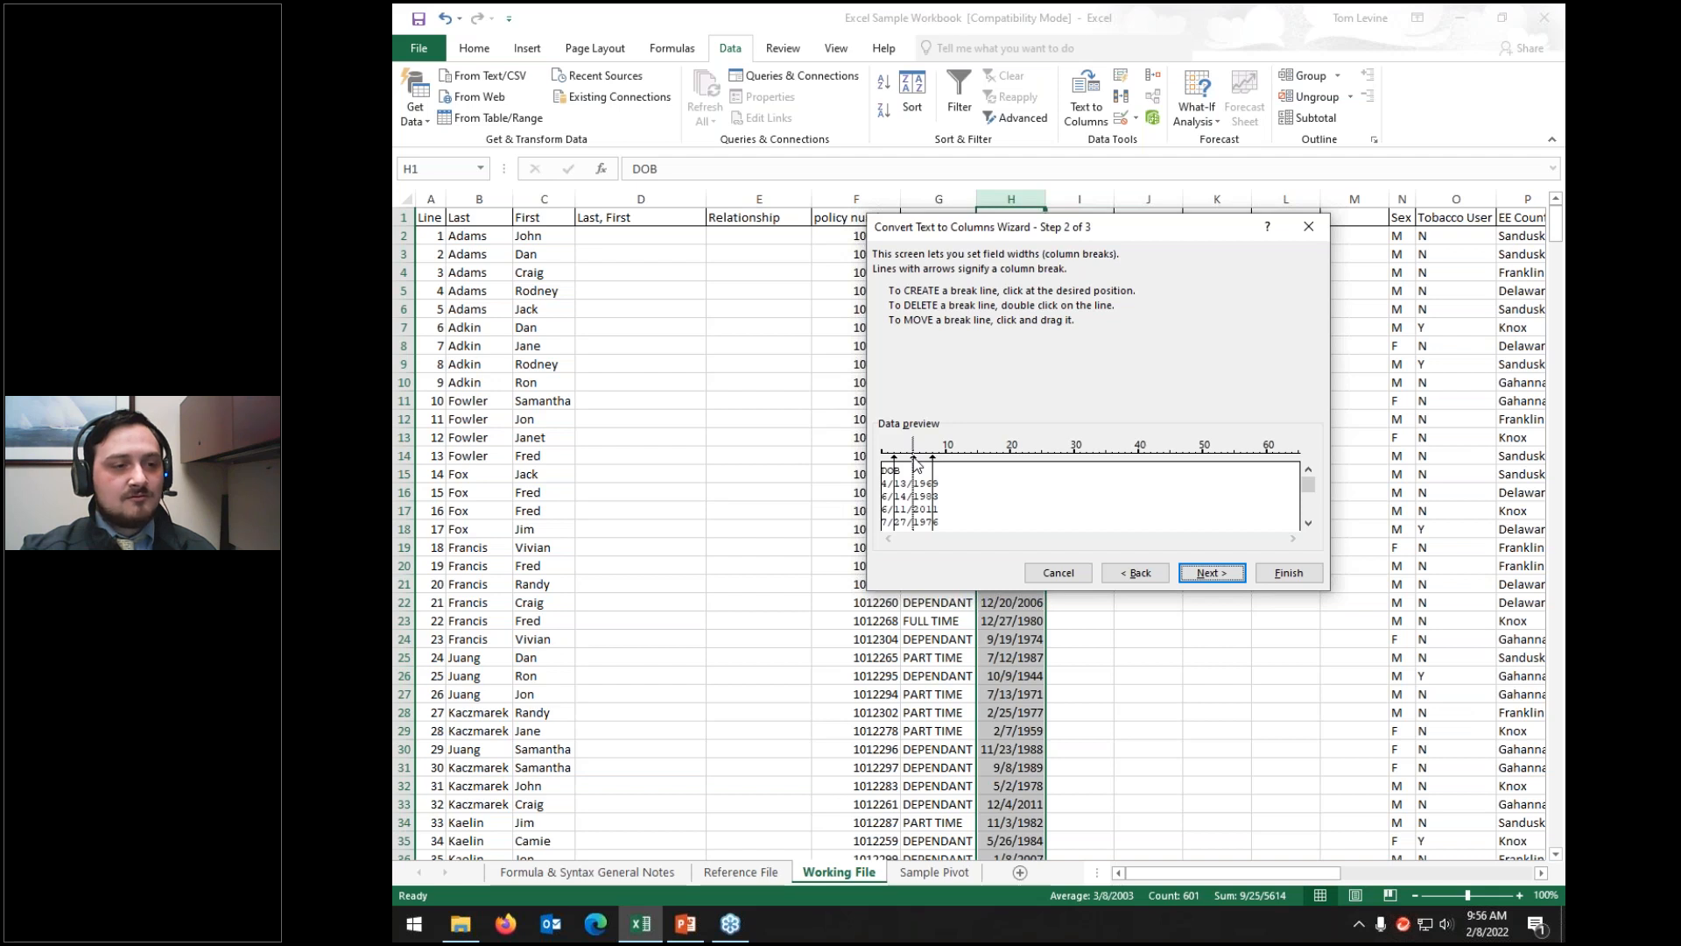
left_click_drag(916, 464, 953, 461)
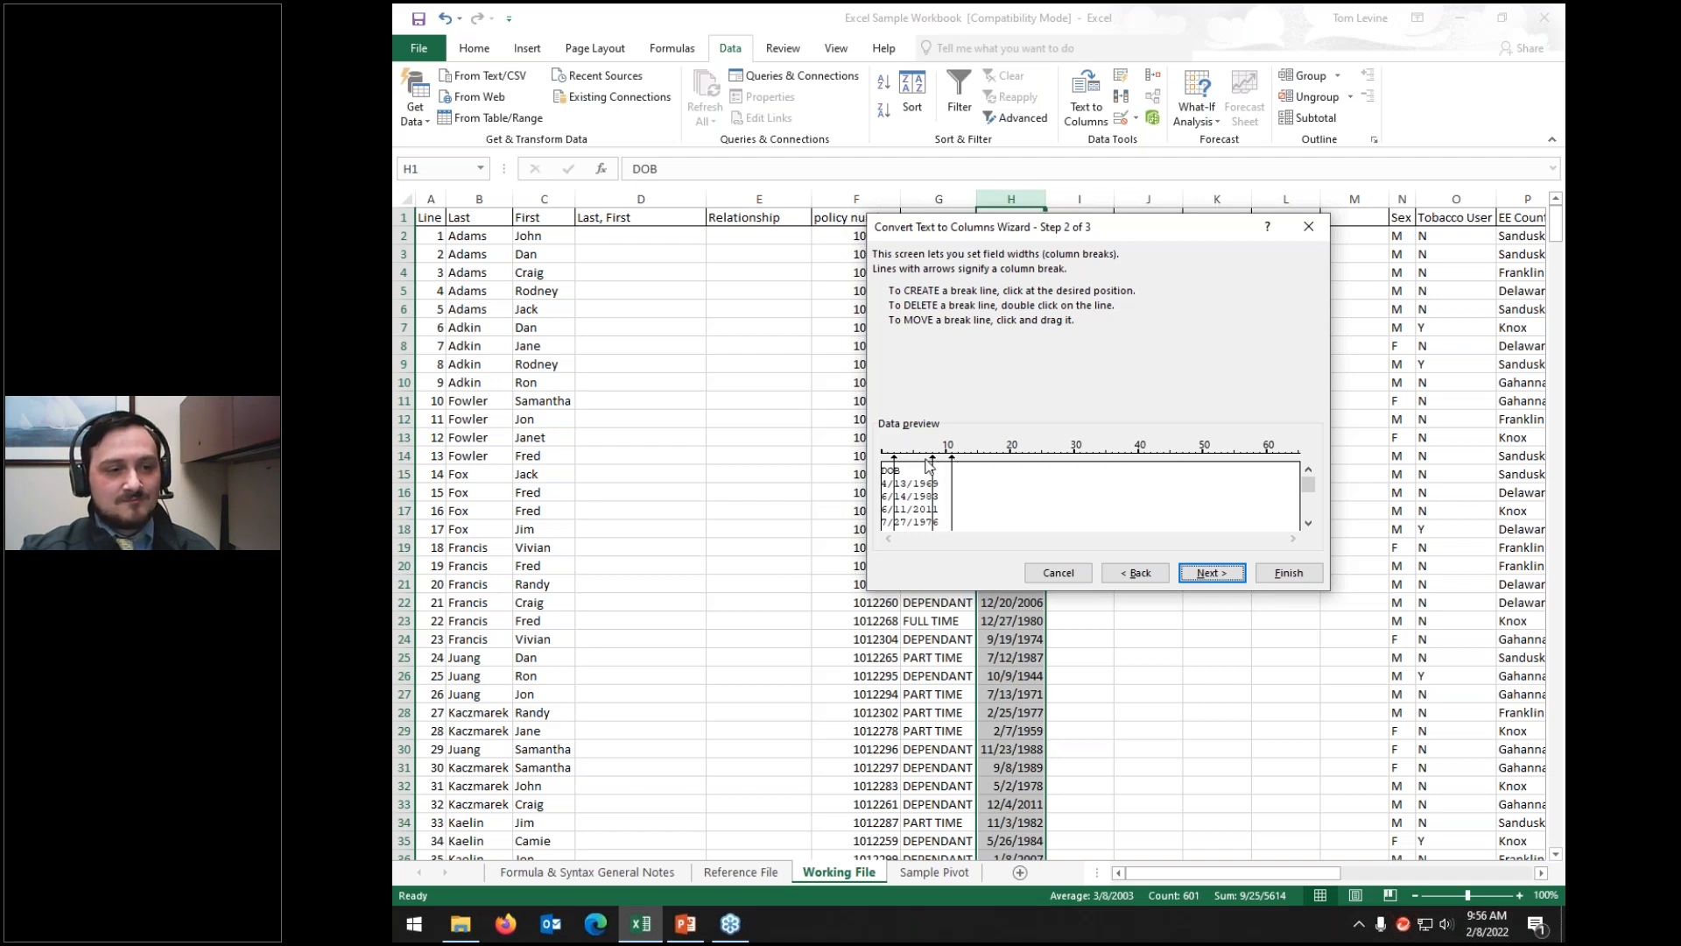
double_click(933, 464)
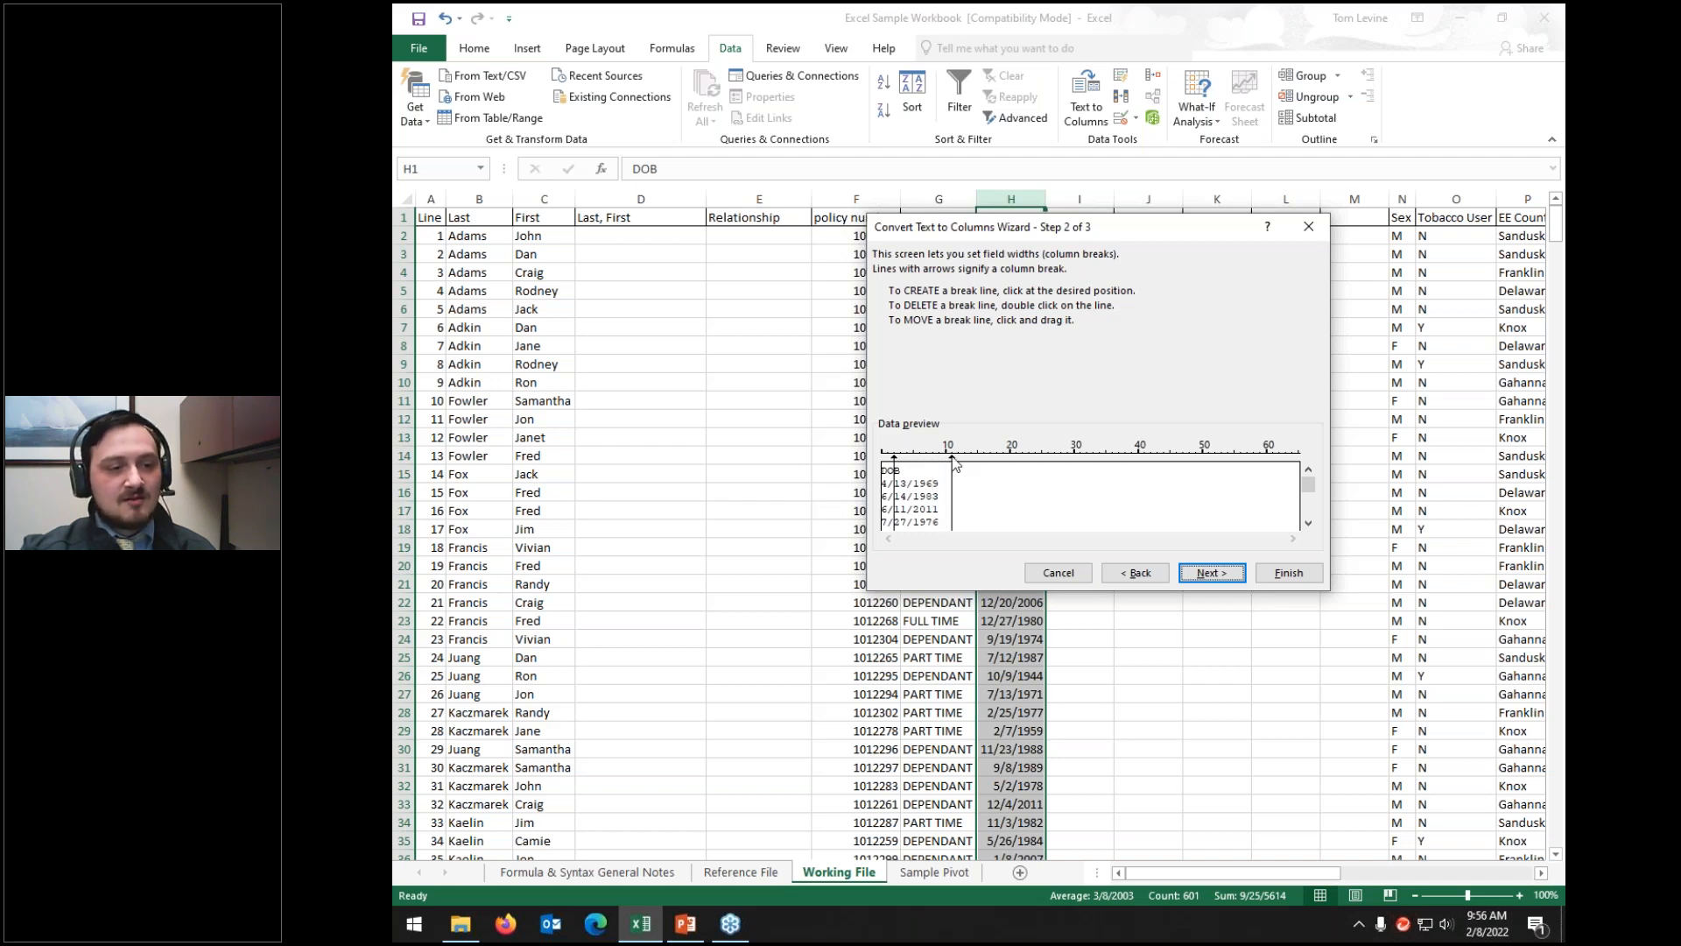
double_click(952, 464)
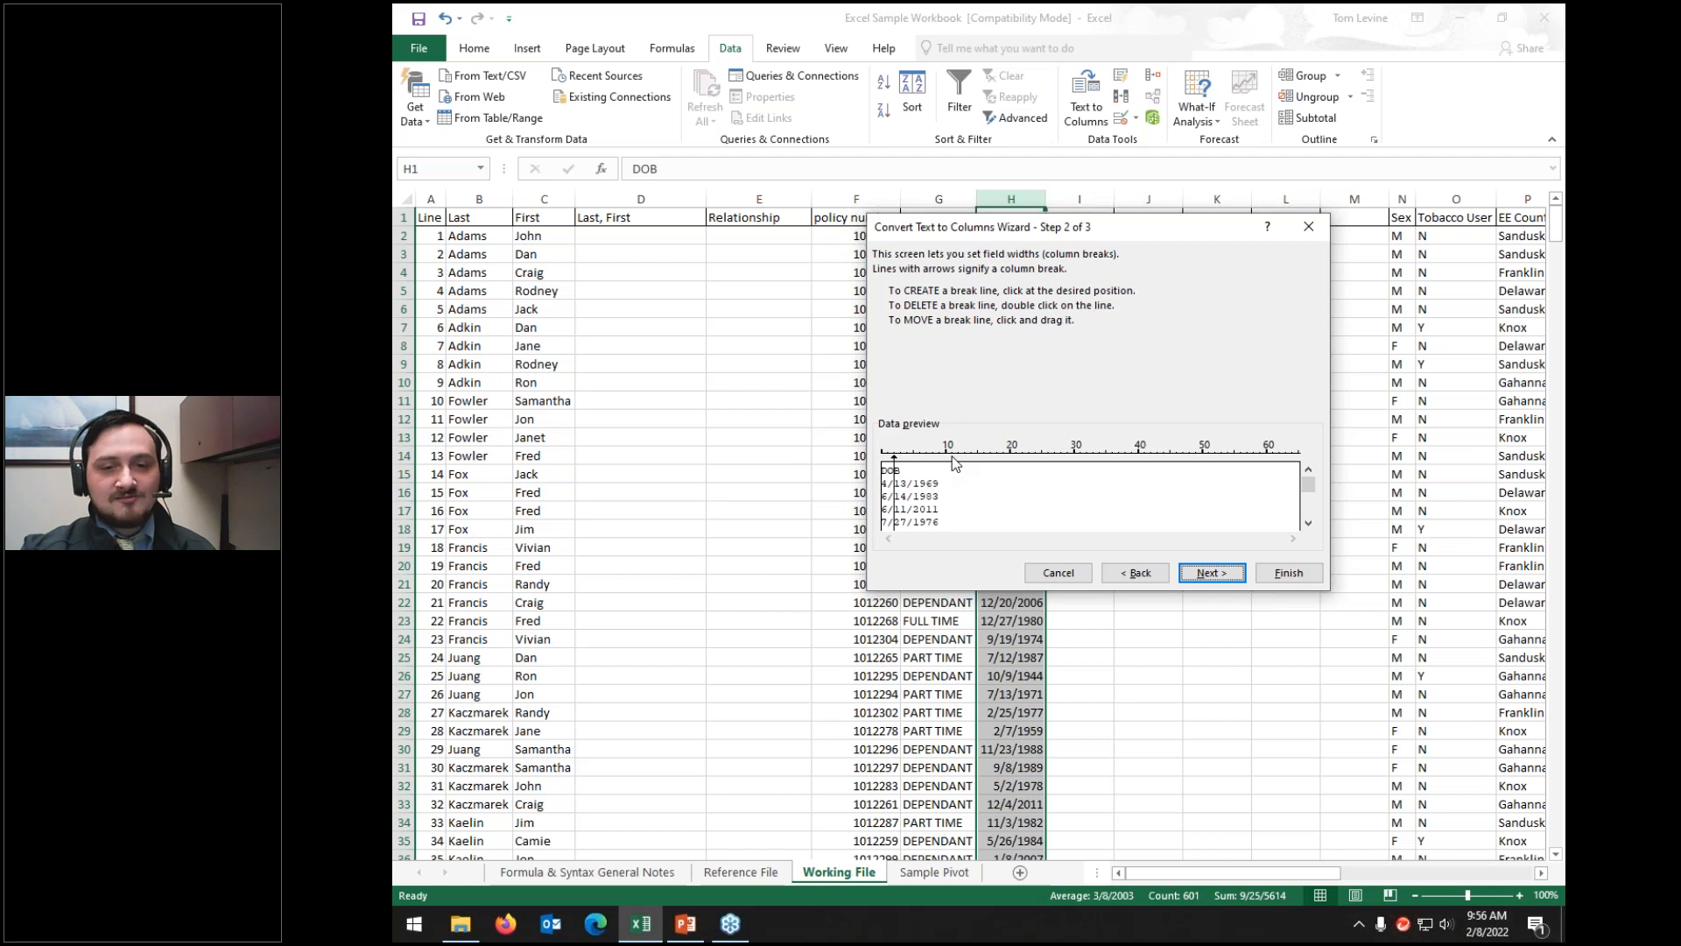
double_click(894, 465)
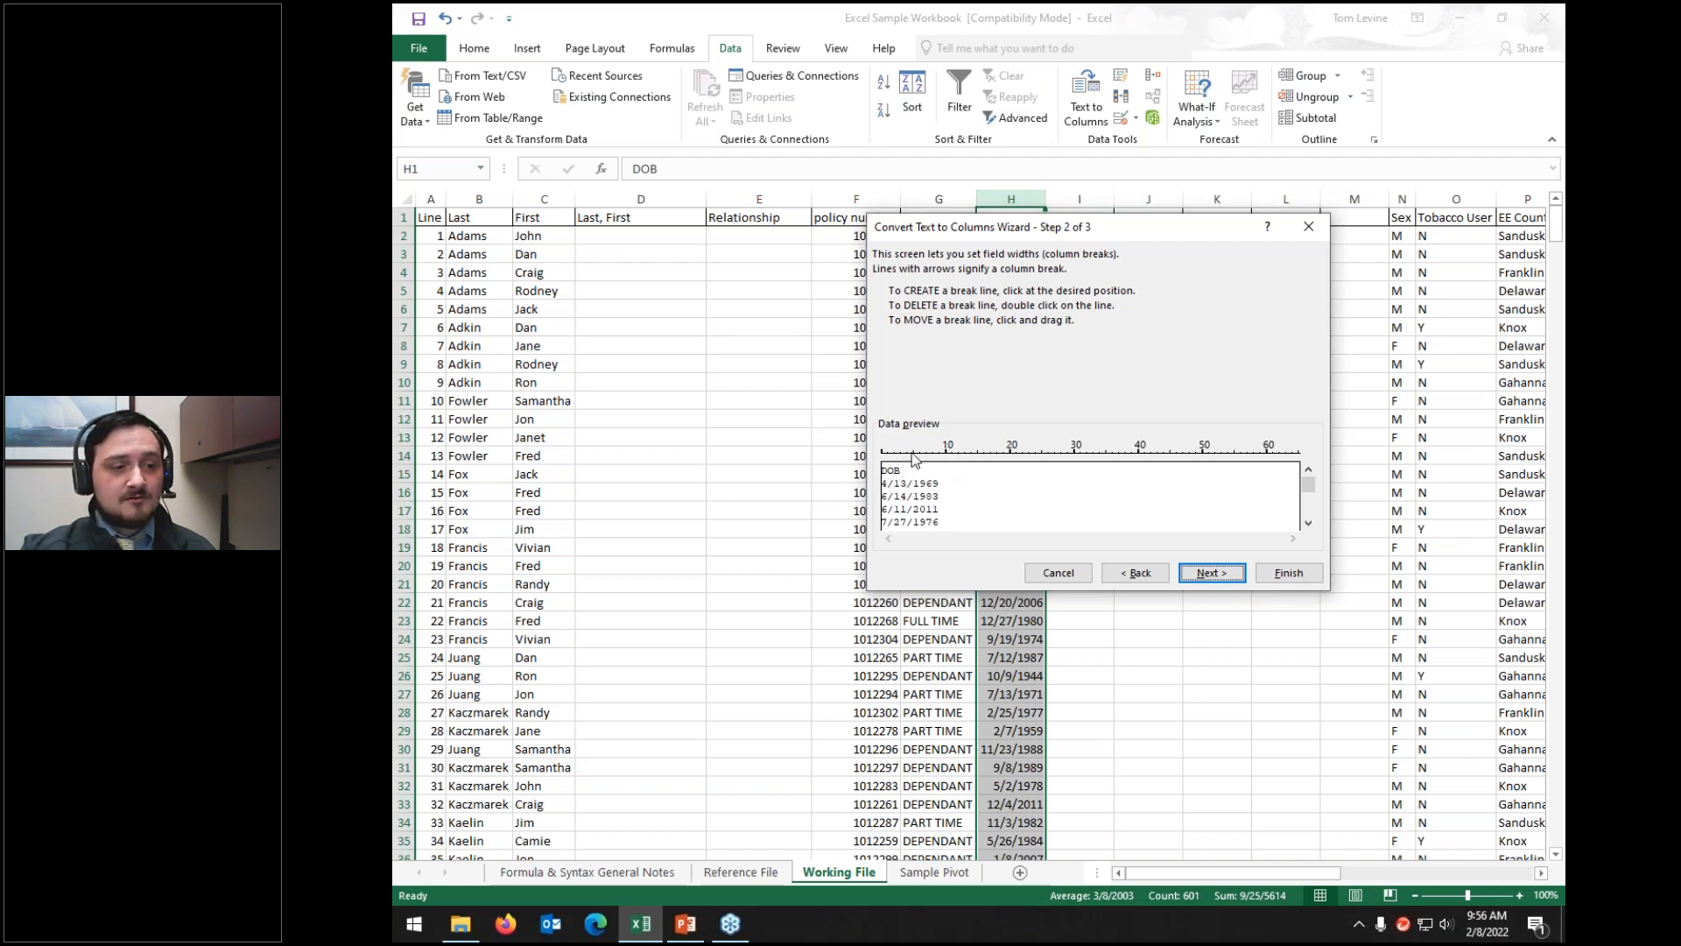
left_click(914, 457)
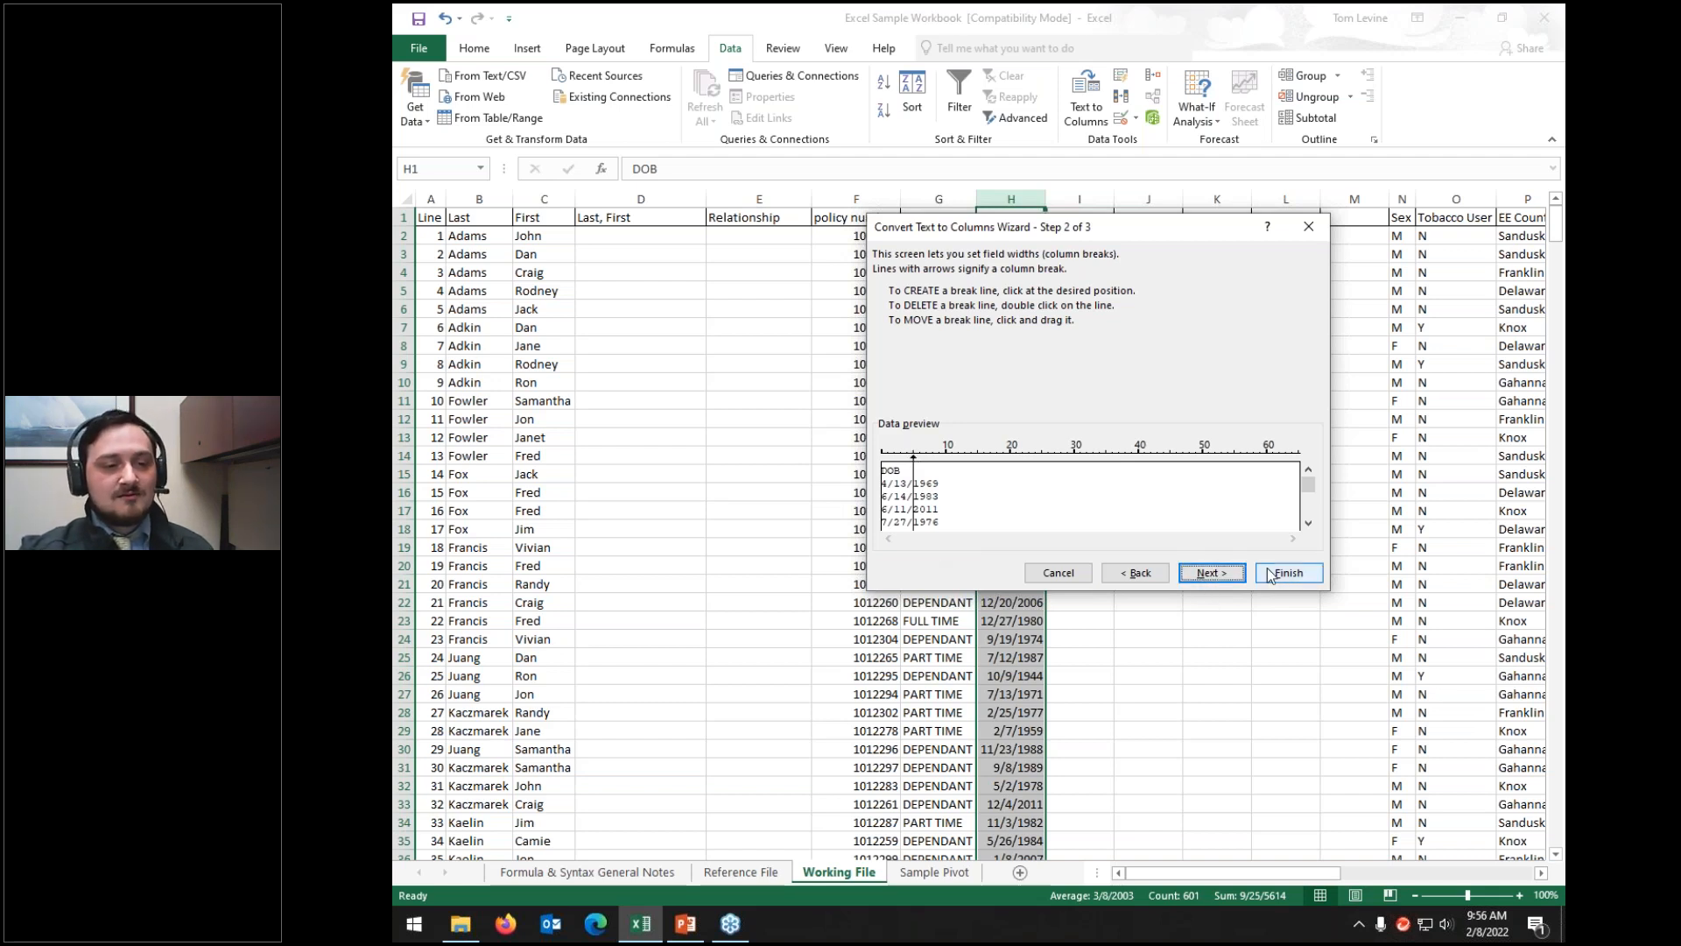
left_click(1223, 576)
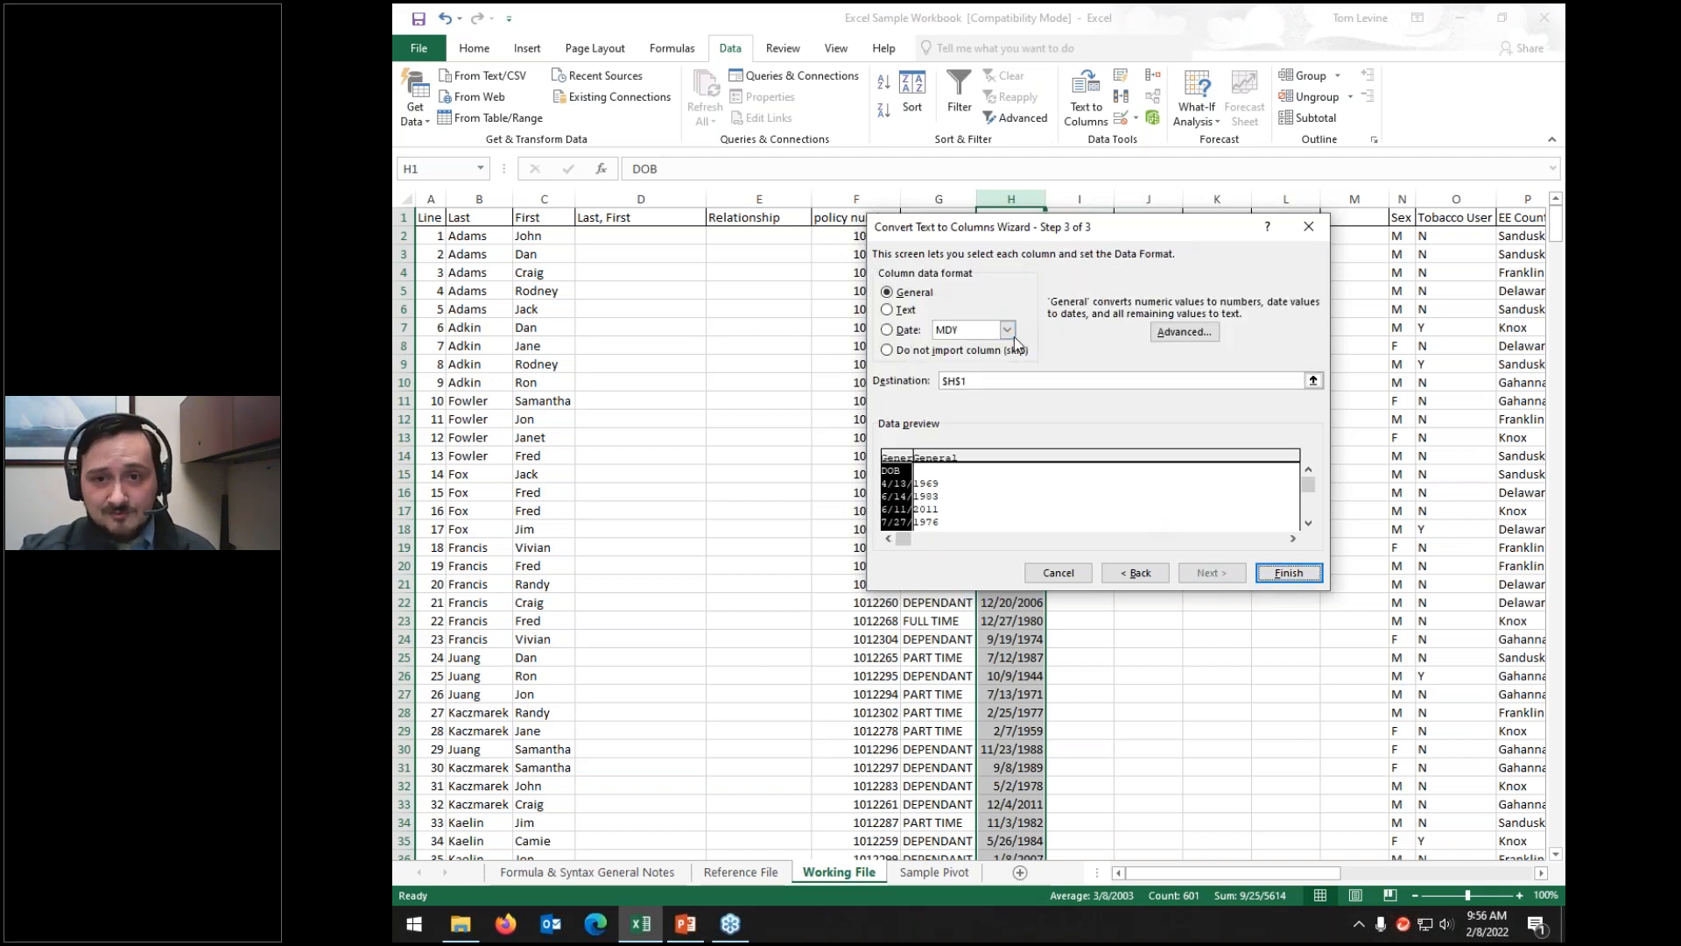
Step: Set the first DOB piece to Text and the second to MDY date, then finish the split
left_click(902, 313)
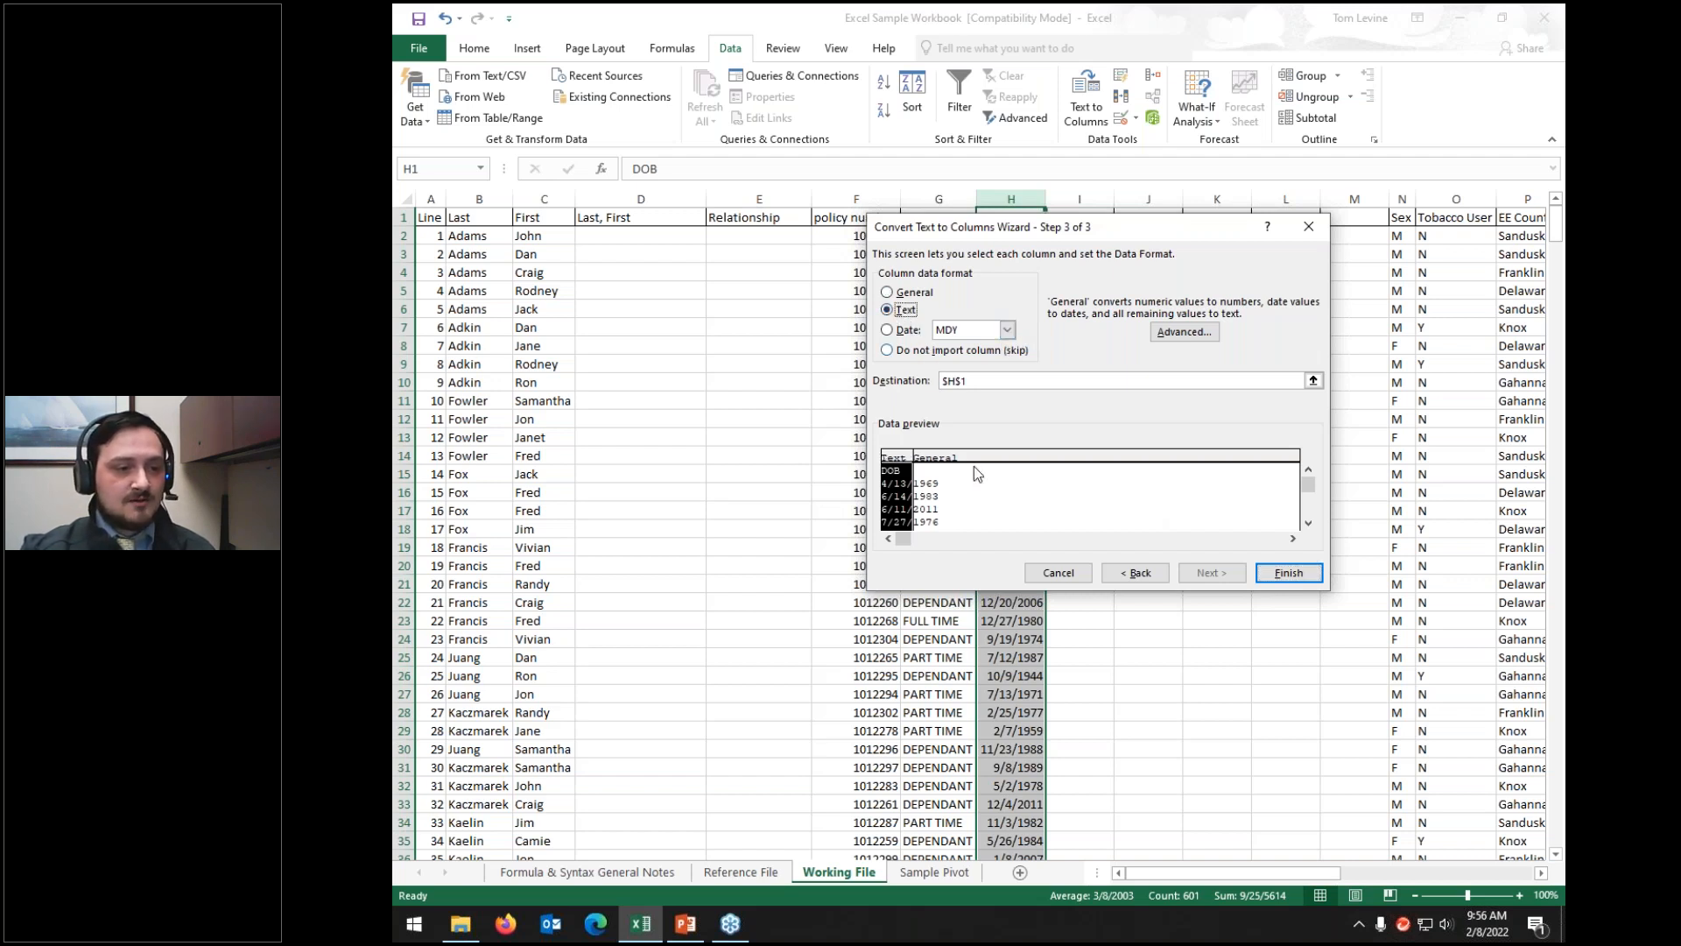
left_click(954, 479)
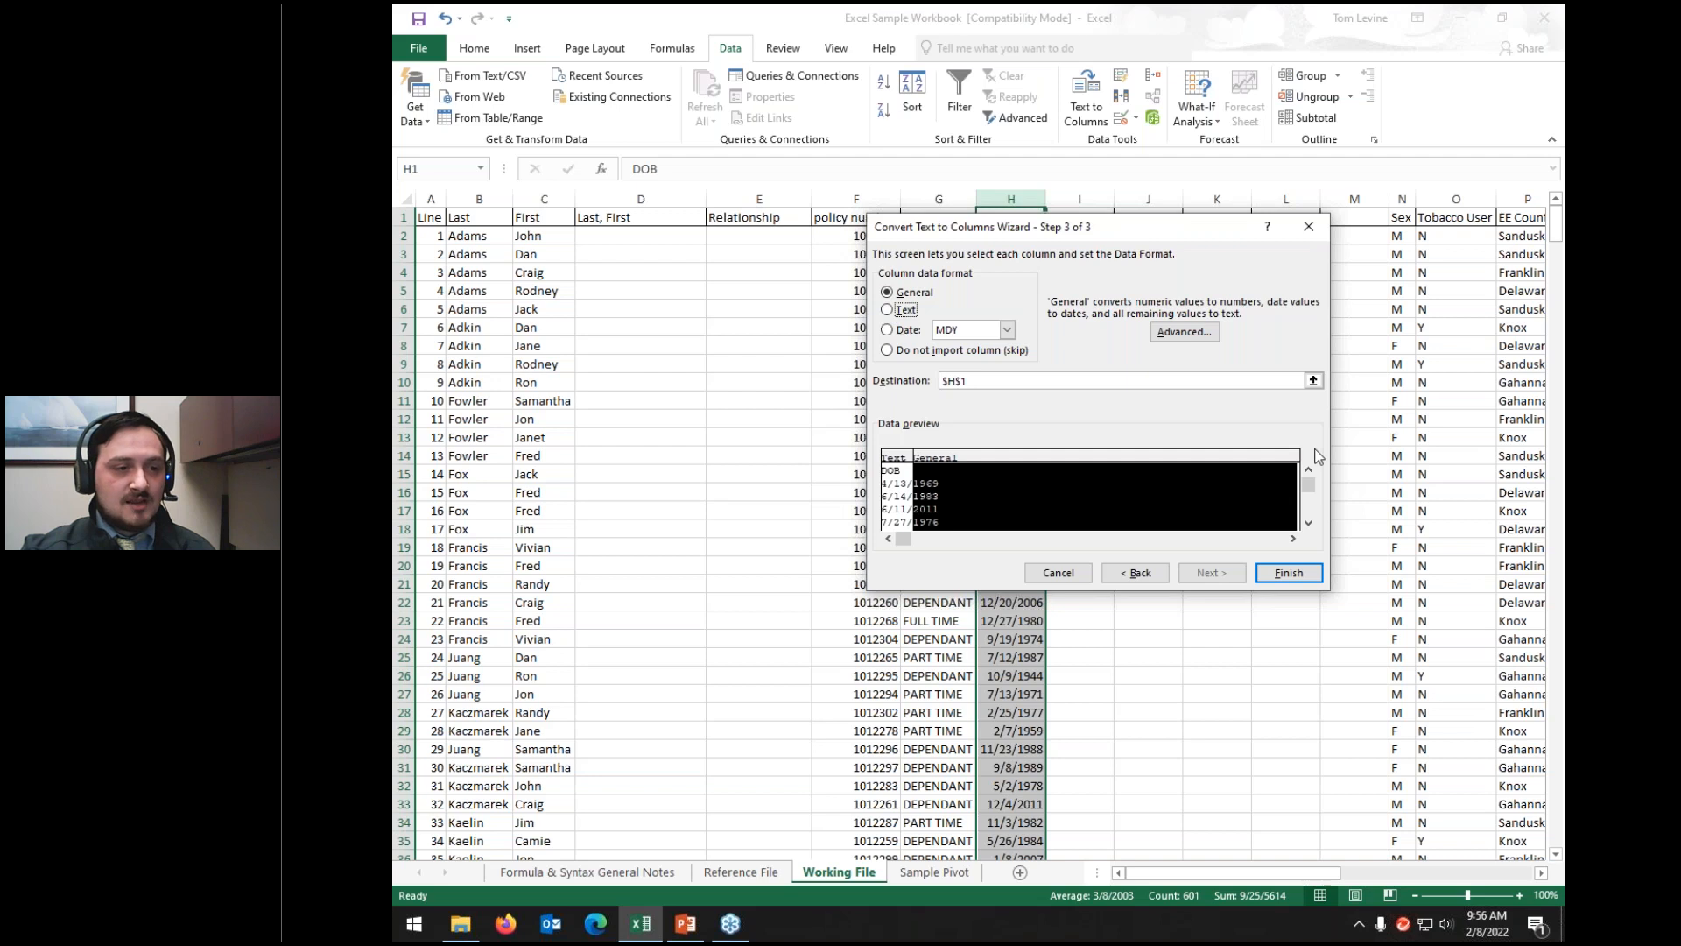
left_click(888, 331)
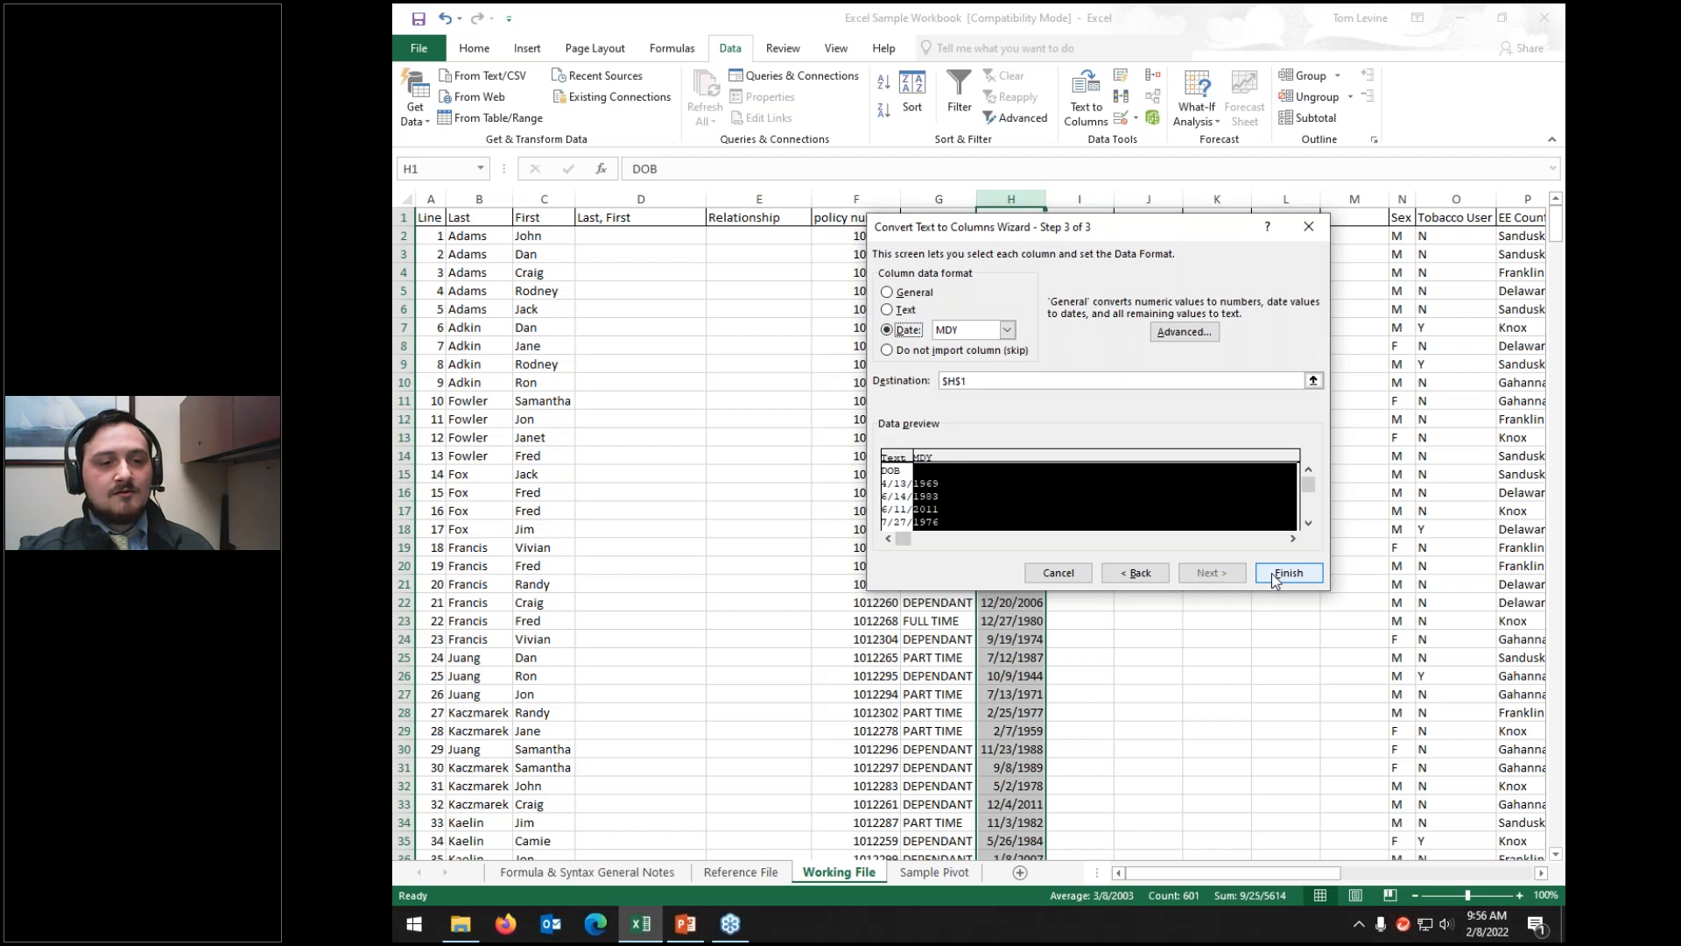
left_click(1134, 575)
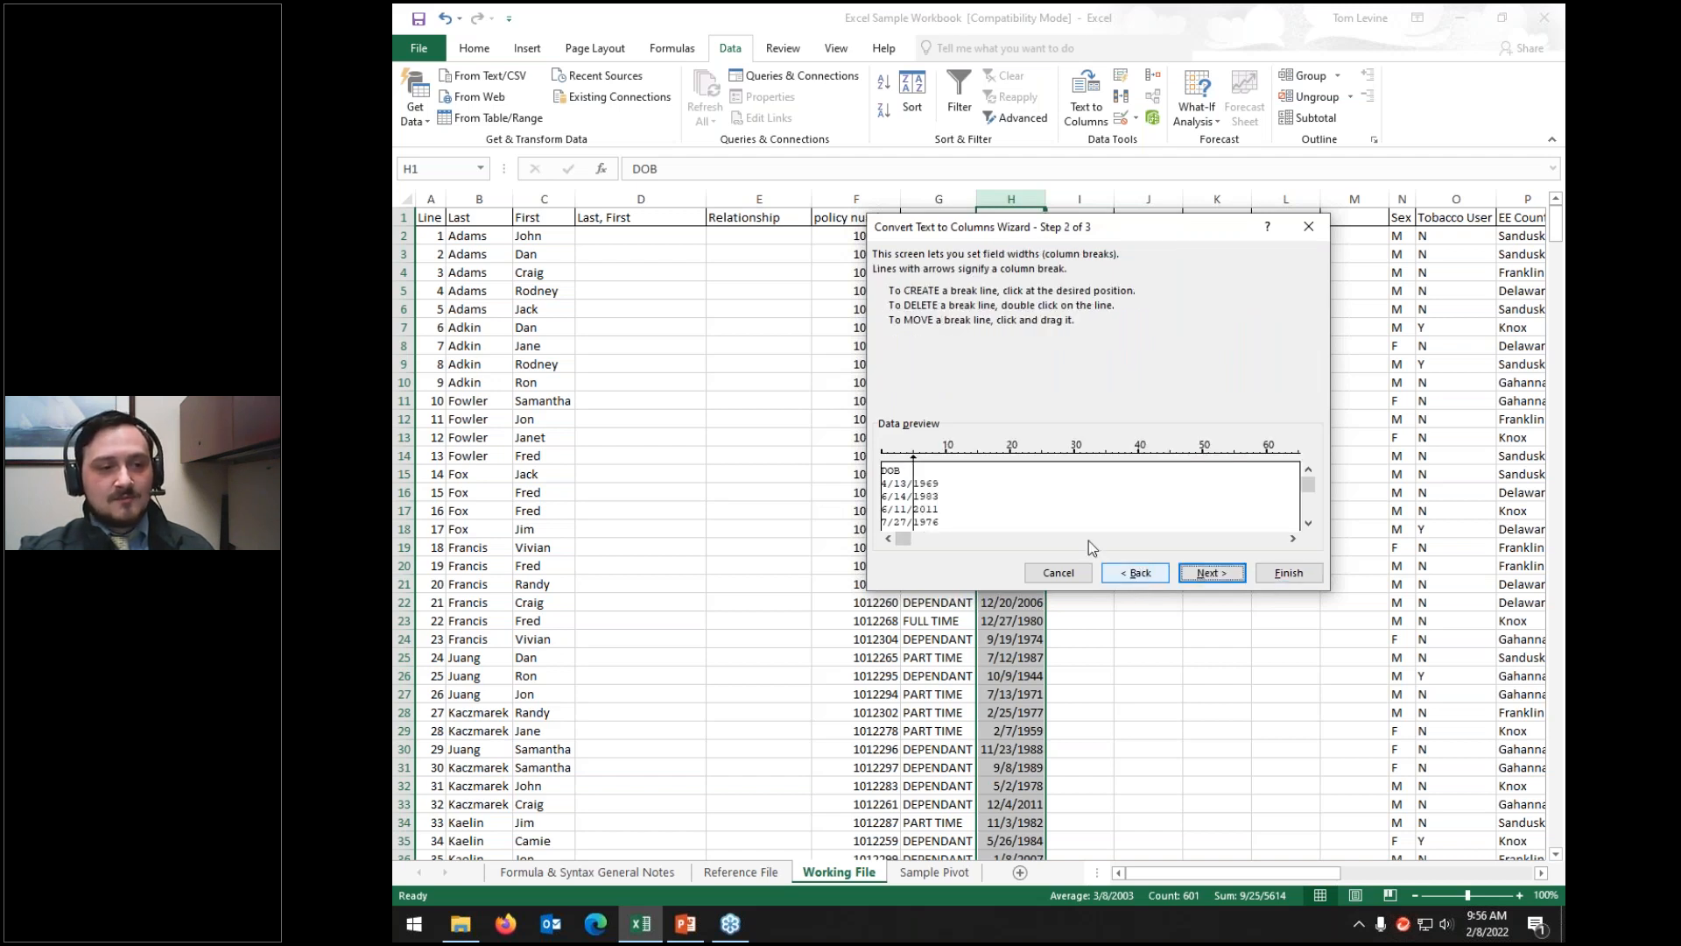
left_click(1293, 572)
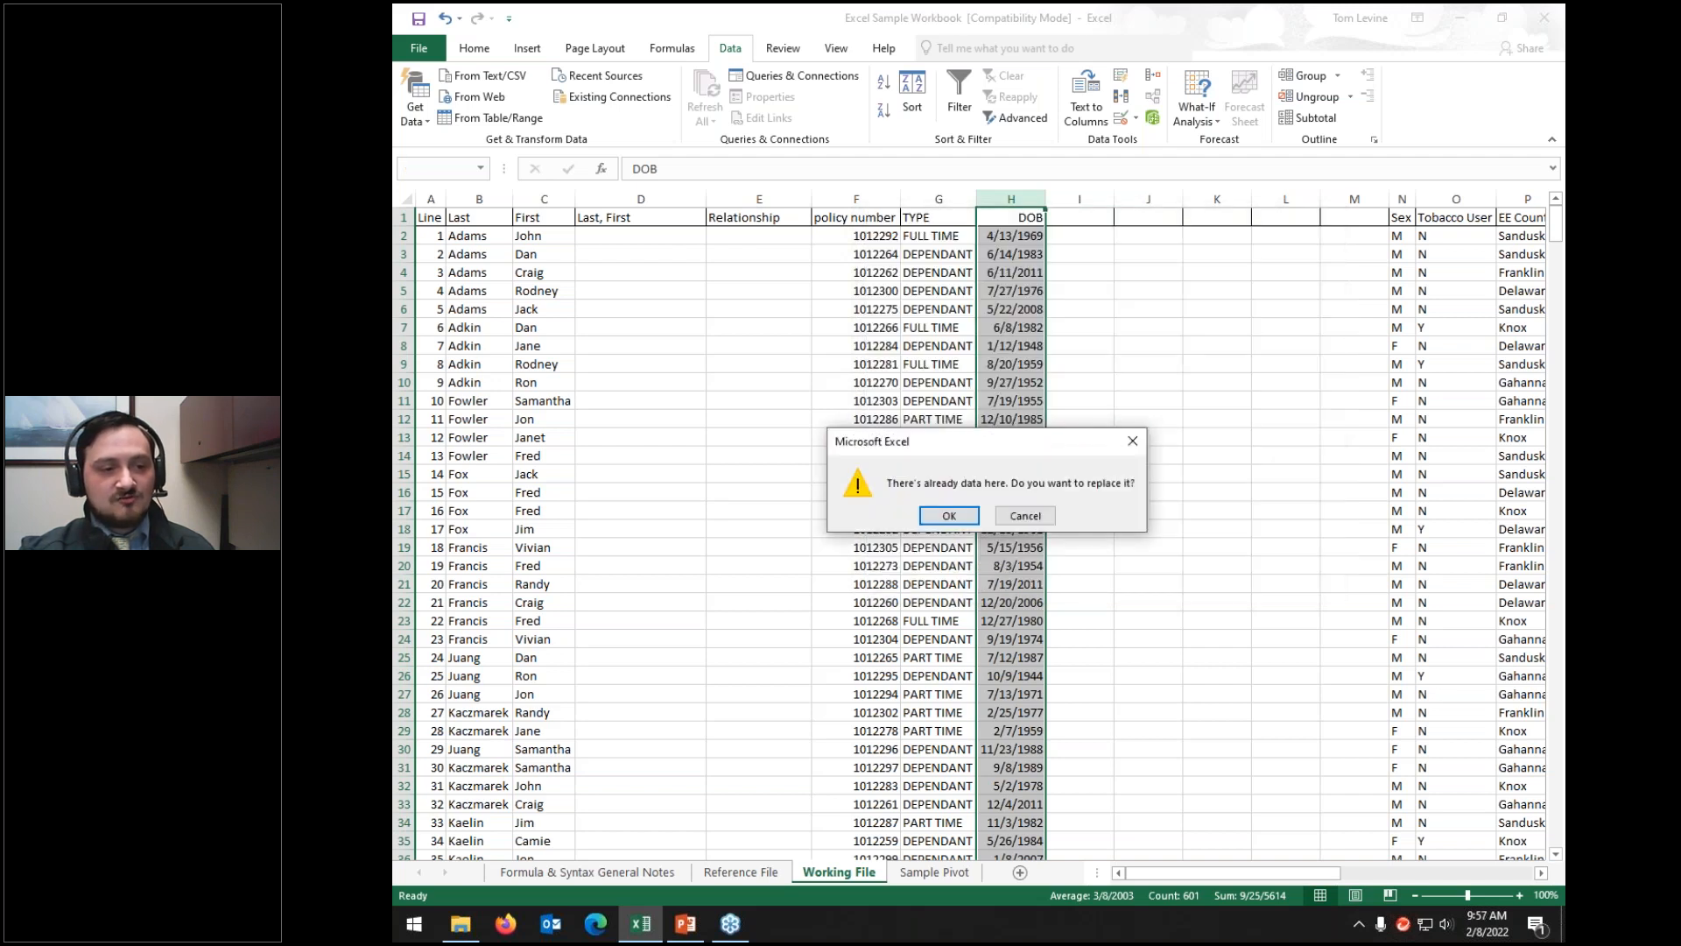
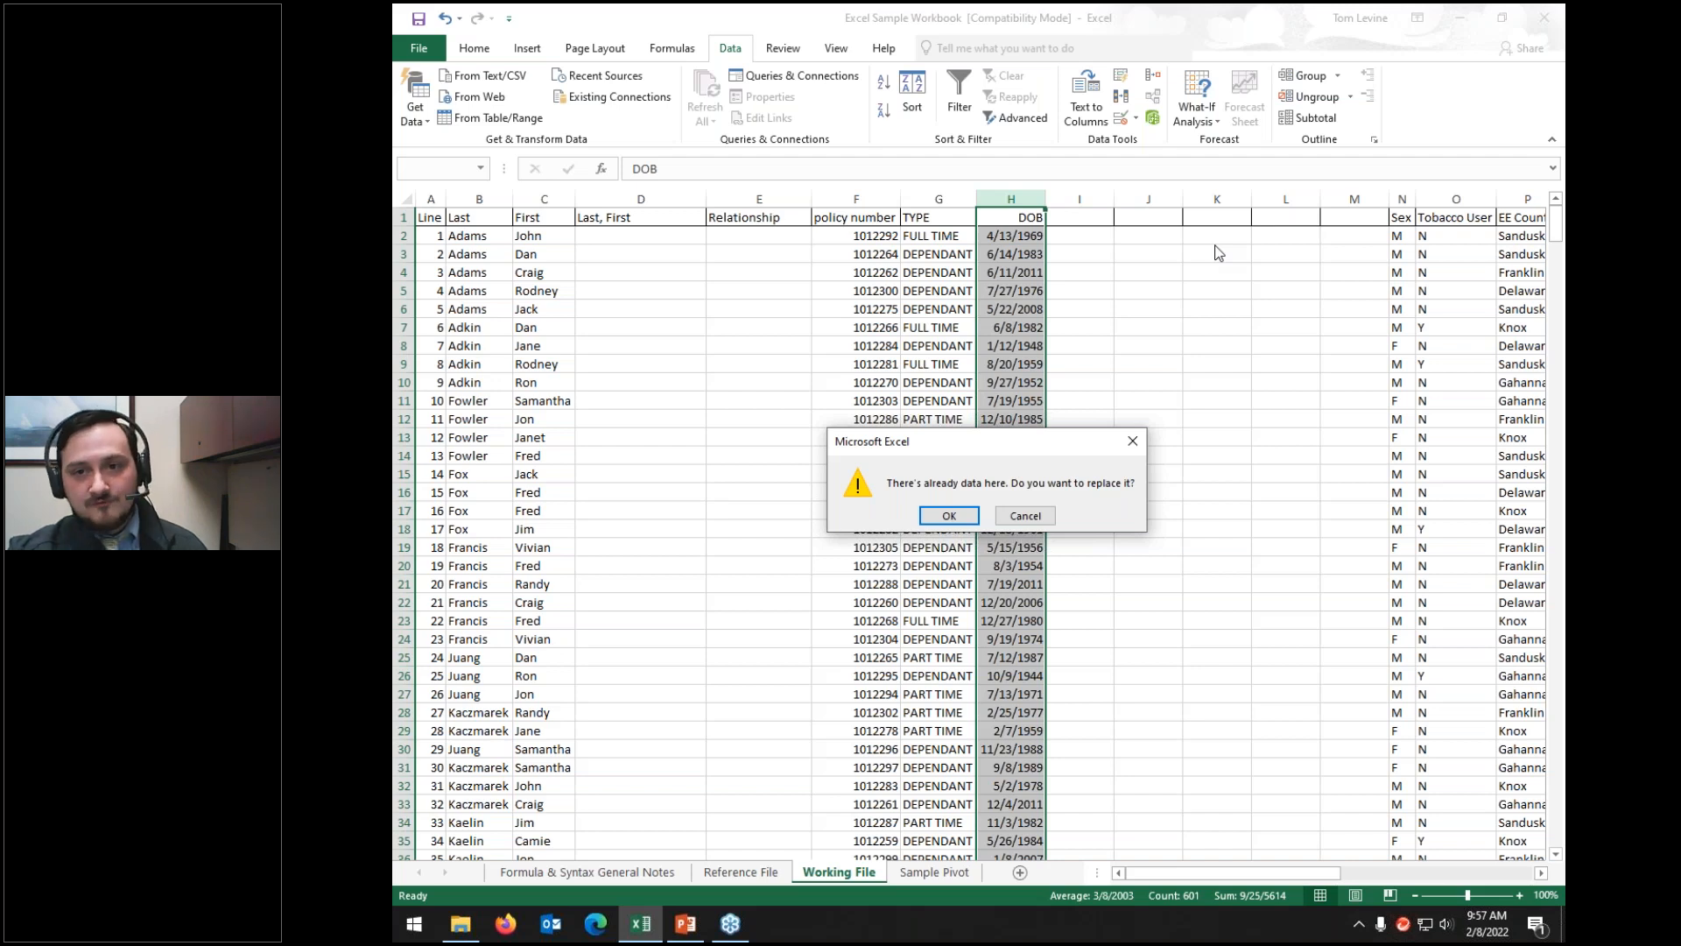
Step: Apply the fixed-width DOB split, check the fragment in I2, then undo it
left_click(949, 517)
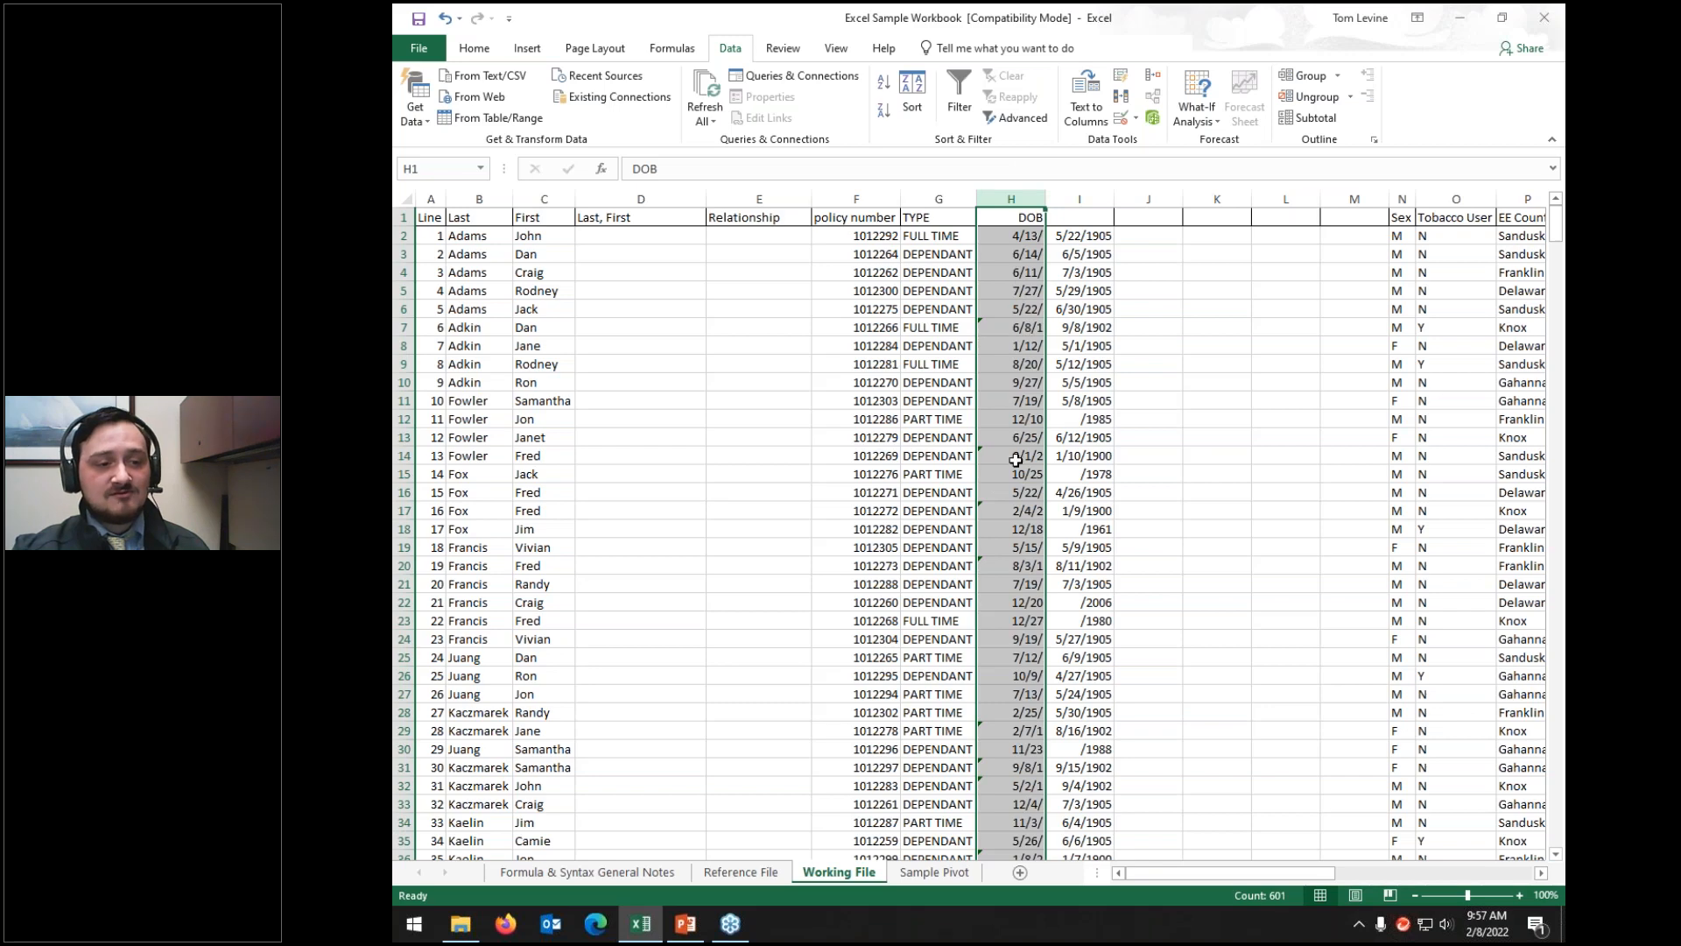
scroll(1015, 461, "down", 8)
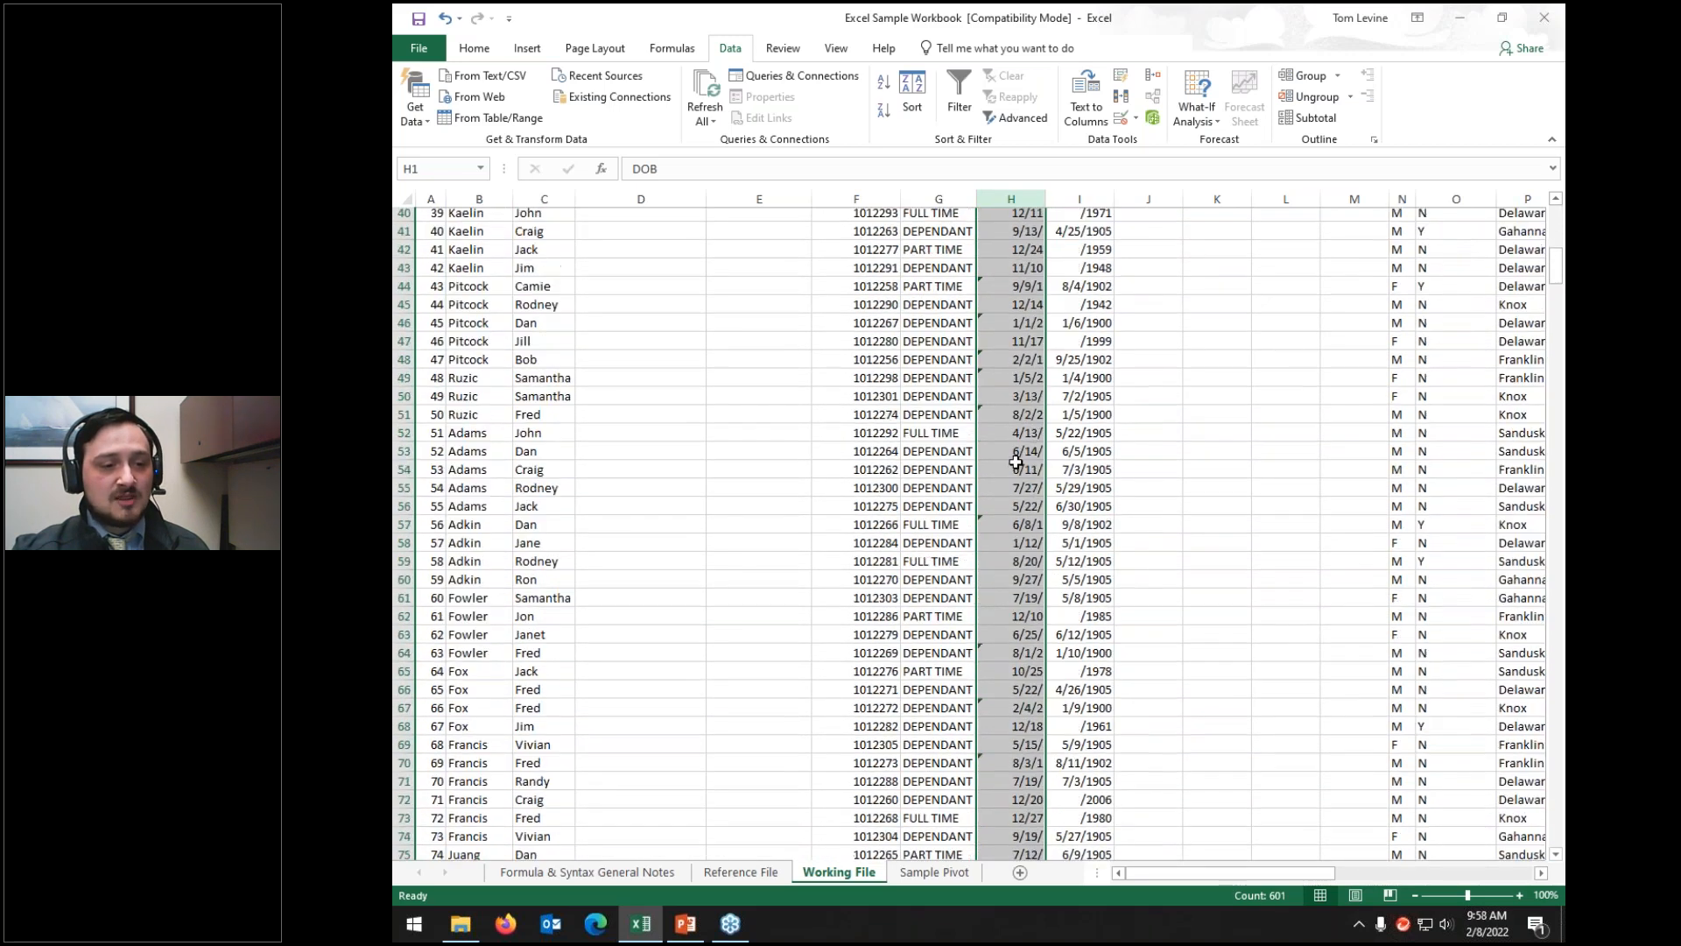
scroll(1015, 461, "up", 8)
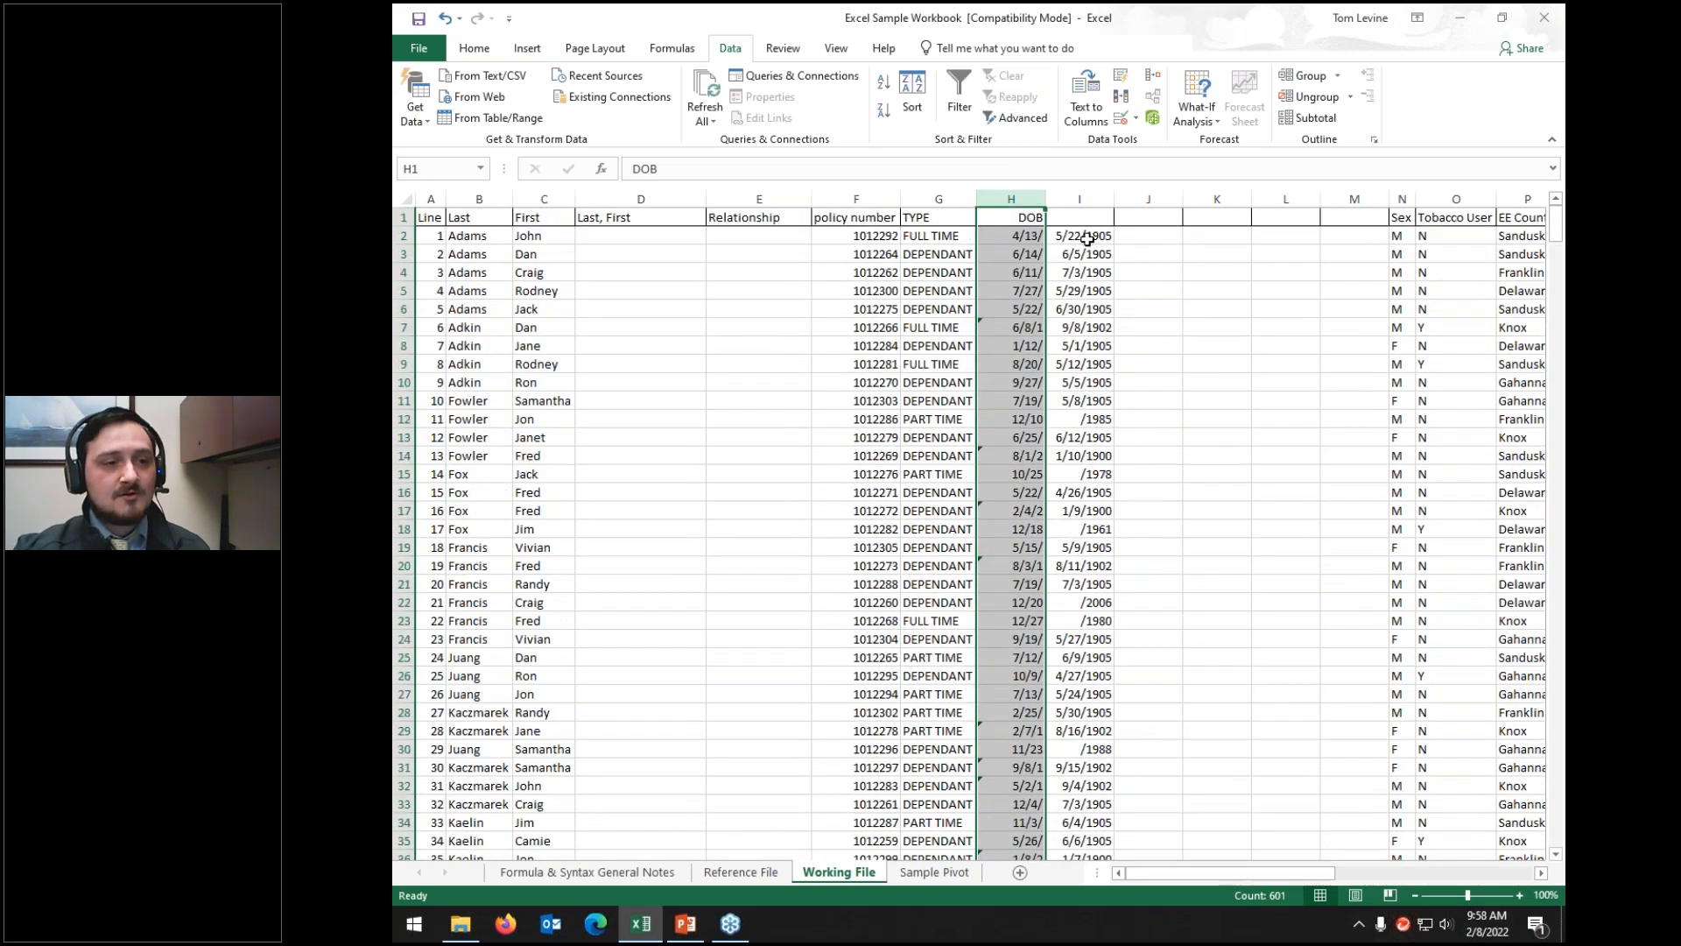
left_click(1097, 235)
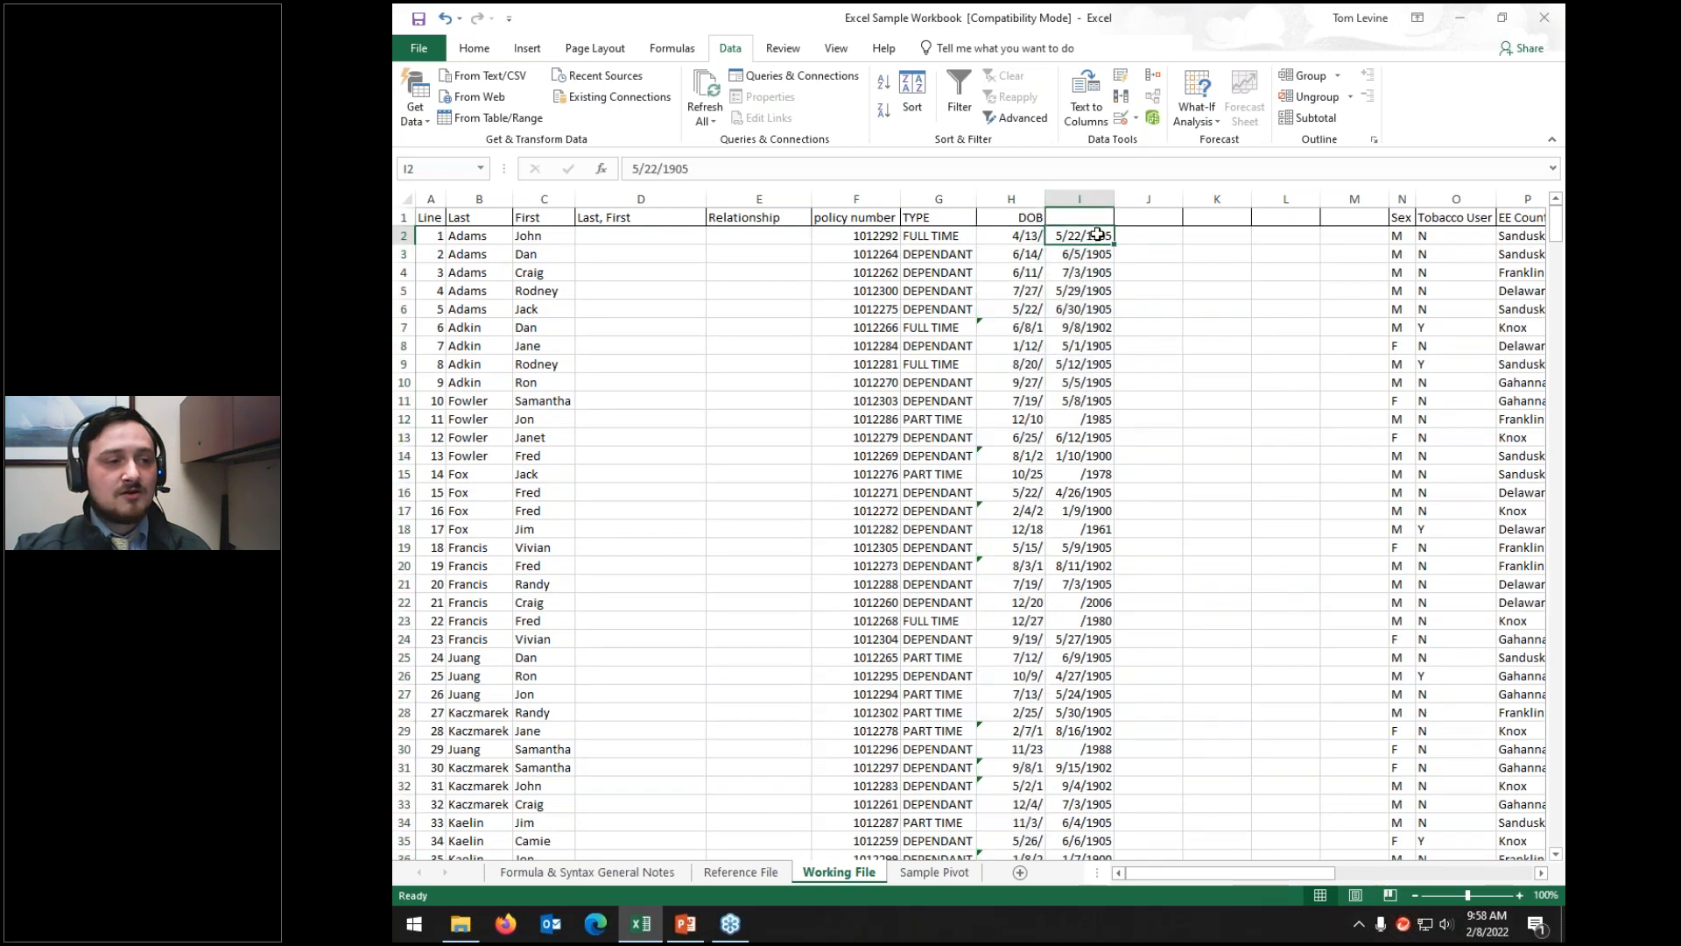
scroll(1098, 235, "down", 2)
scroll(1097, 235, "down", 12)
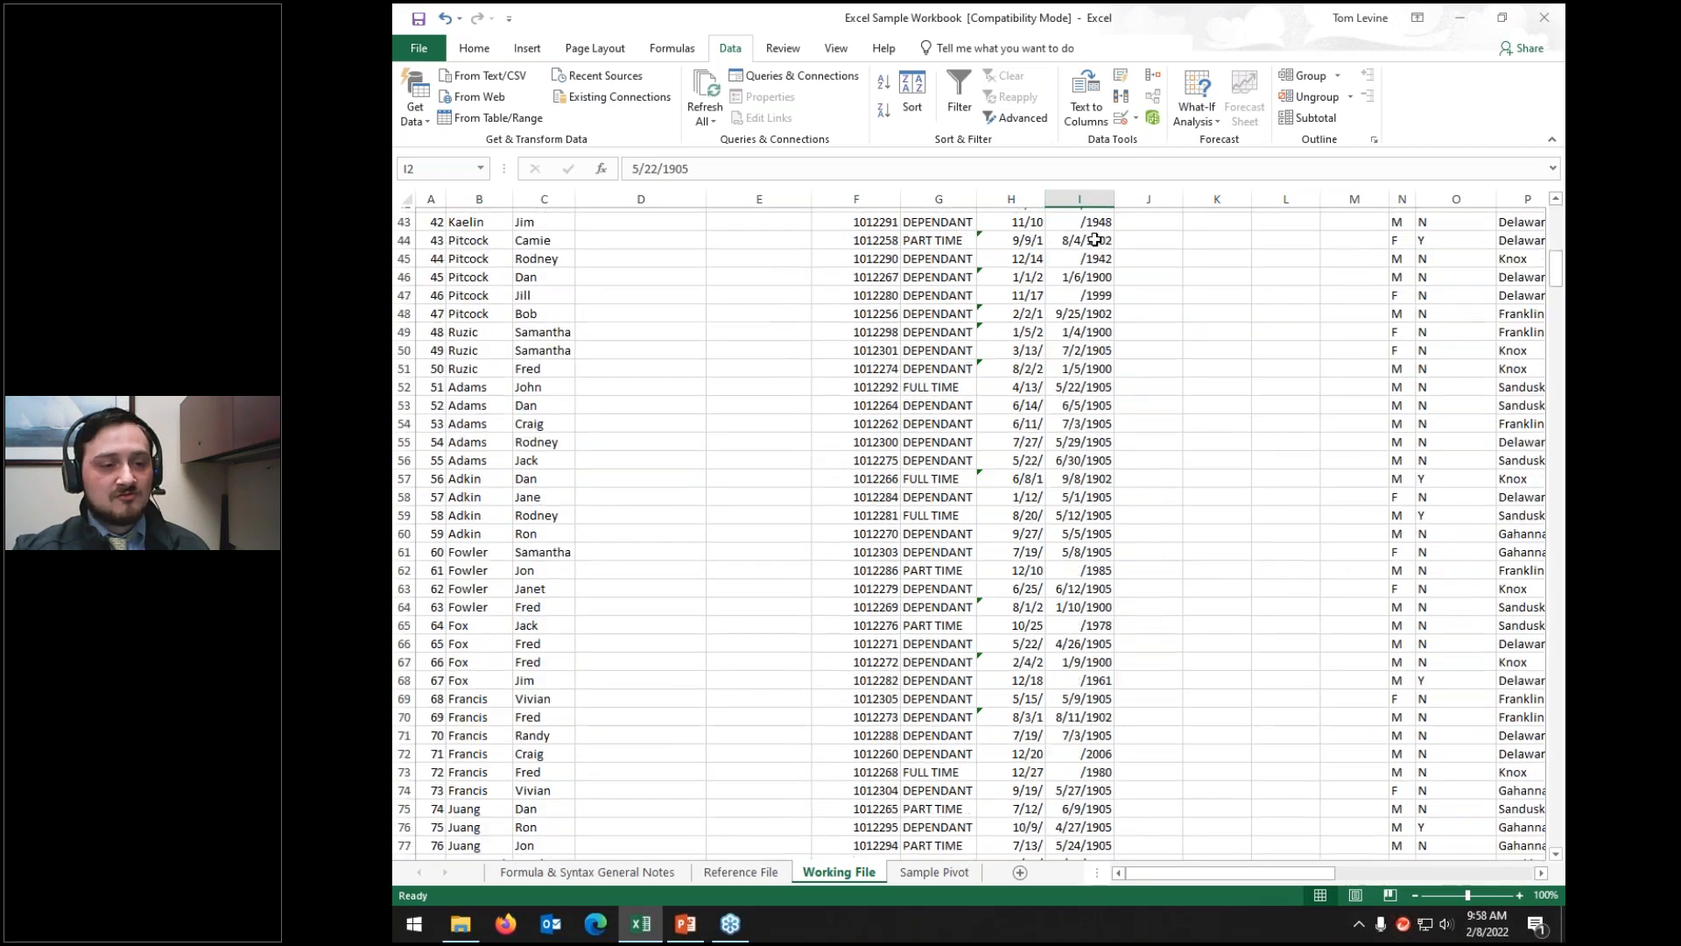
scroll(1094, 242, "down", 4)
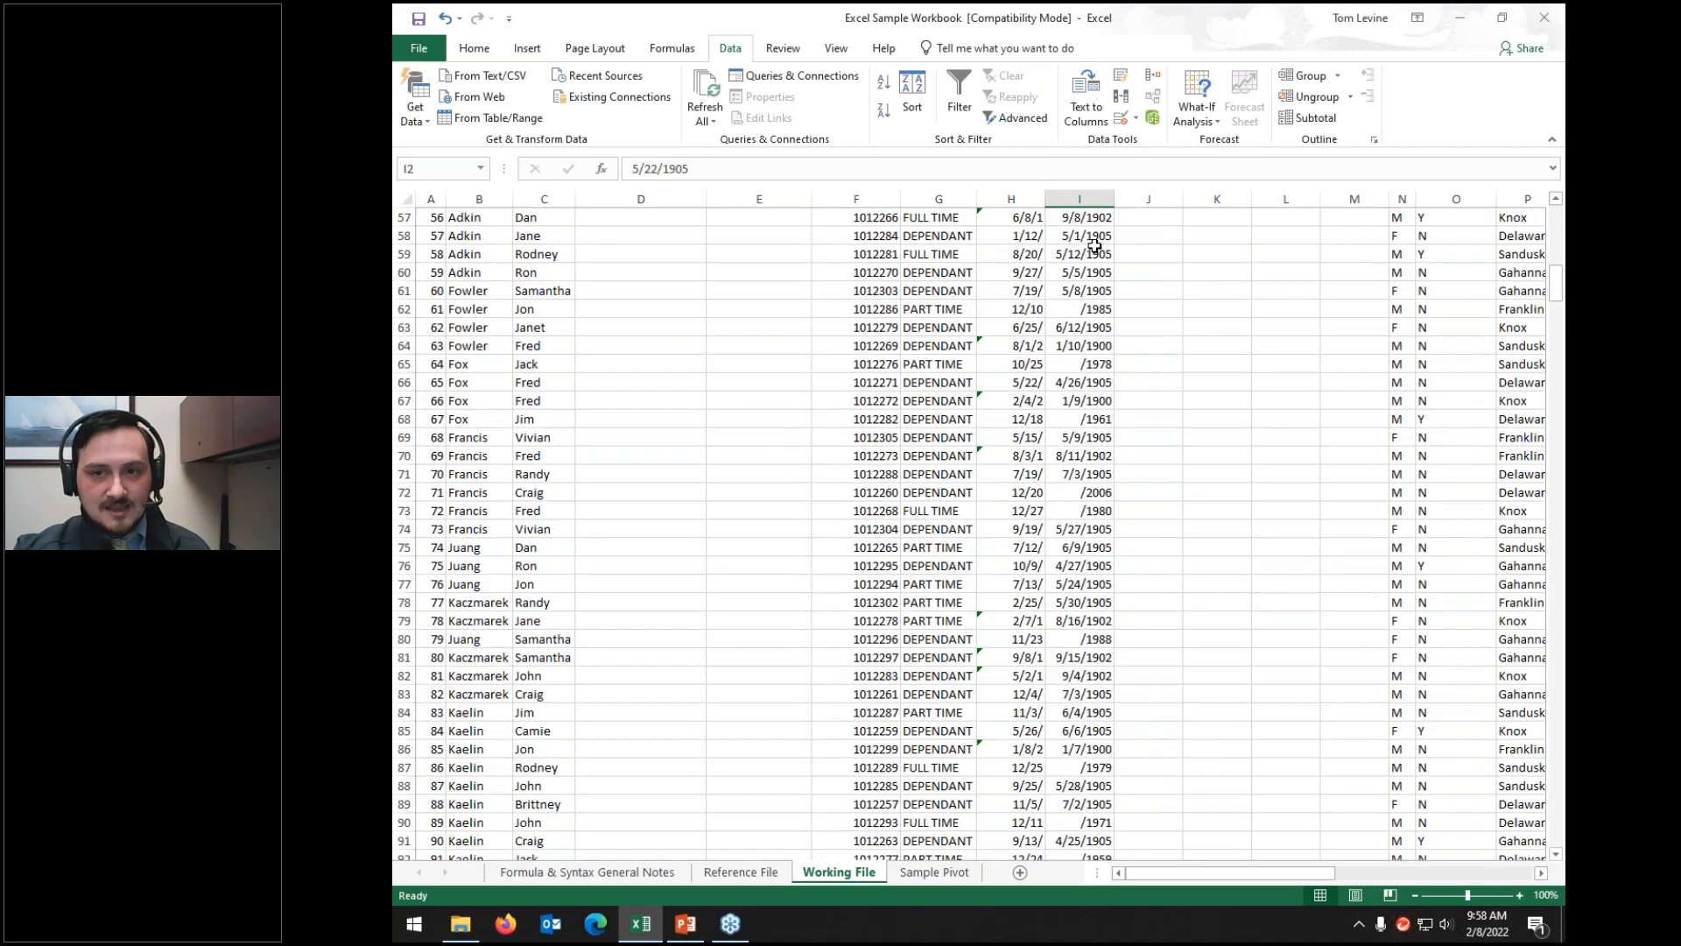
scroll(1090, 267, "up", 19)
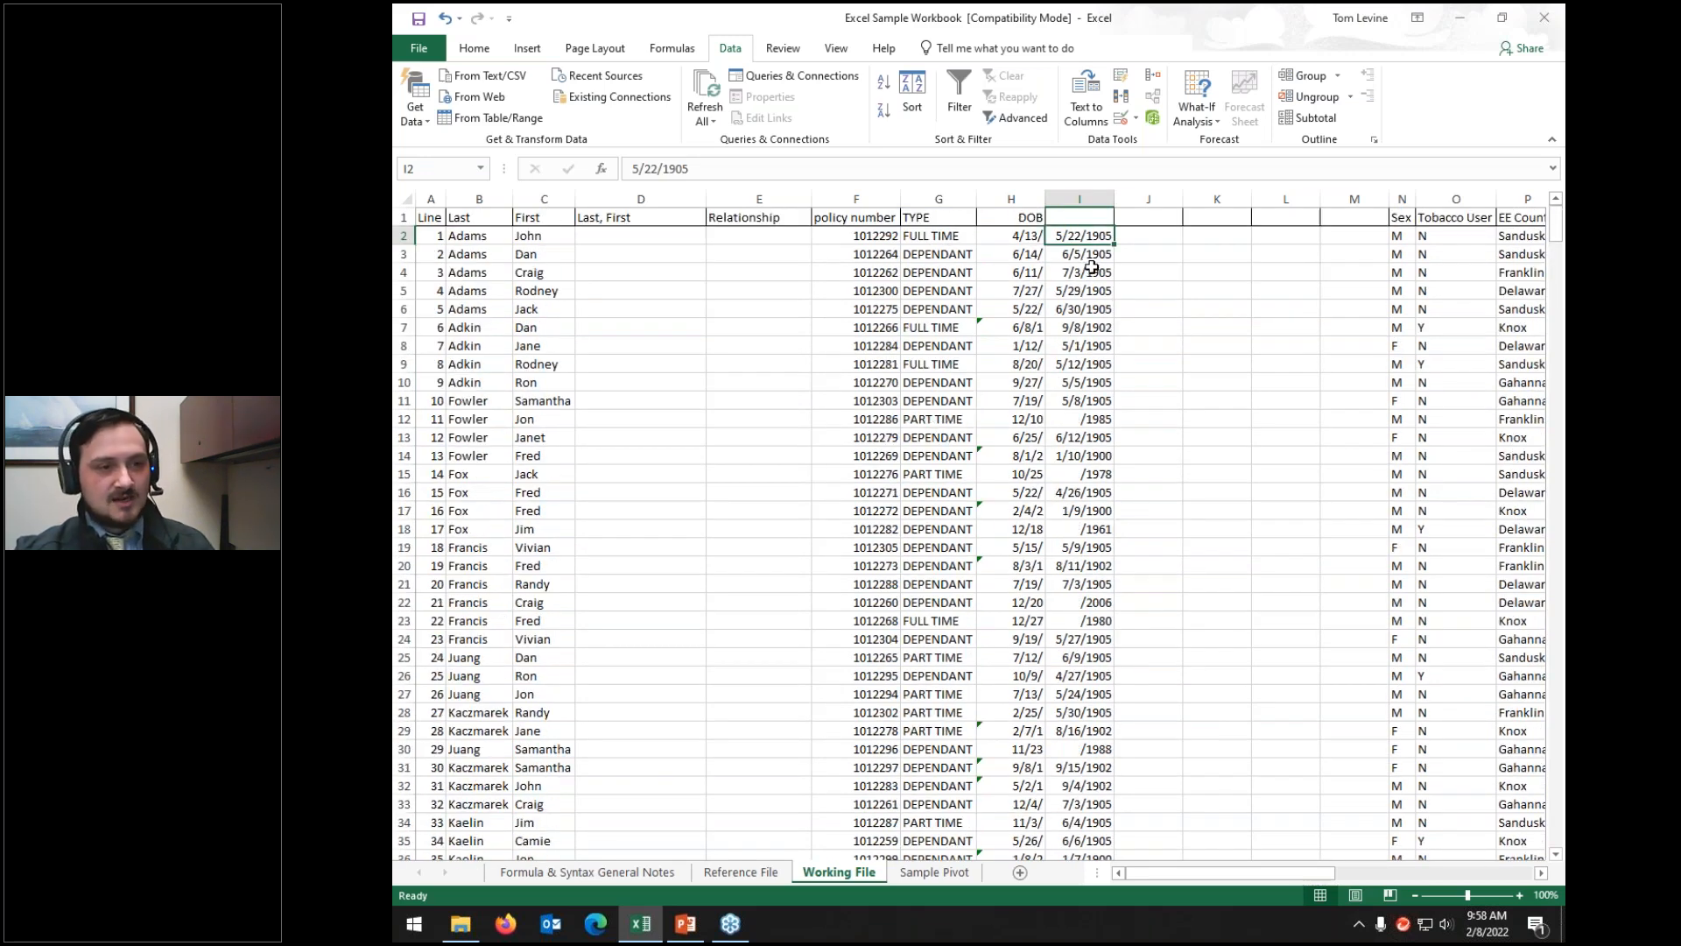
key("ctrl+z")
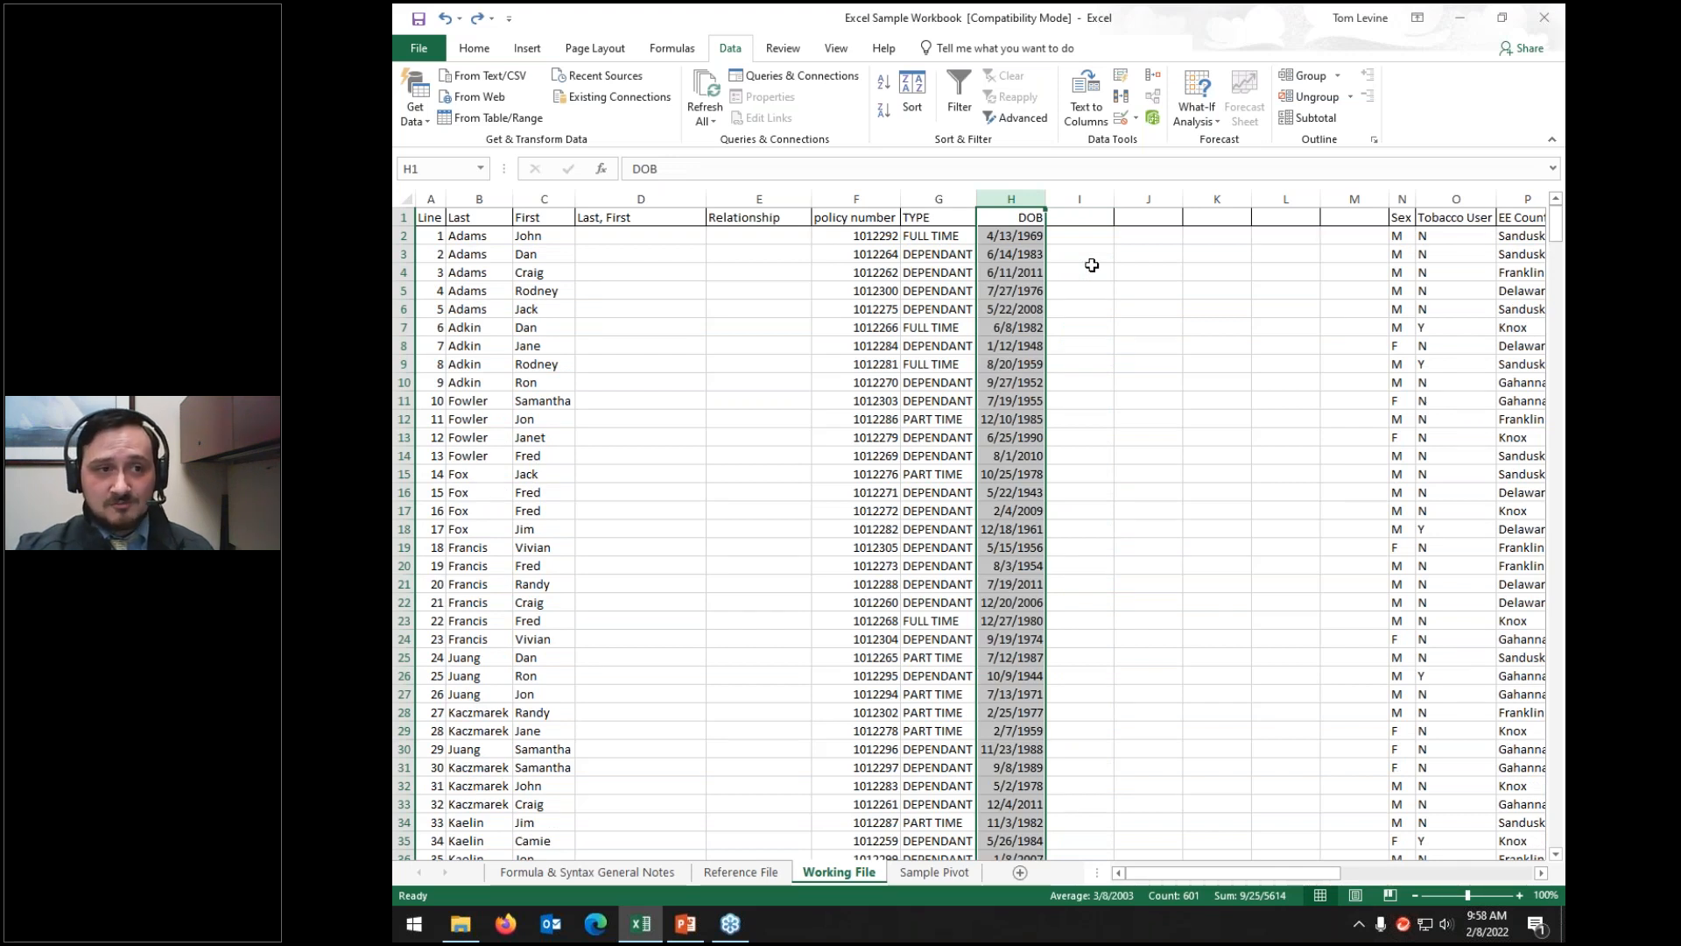
Step: Split DOB as Delimited with '/' as the Other delimiter, advancing to step 3
left_click(1084, 110)
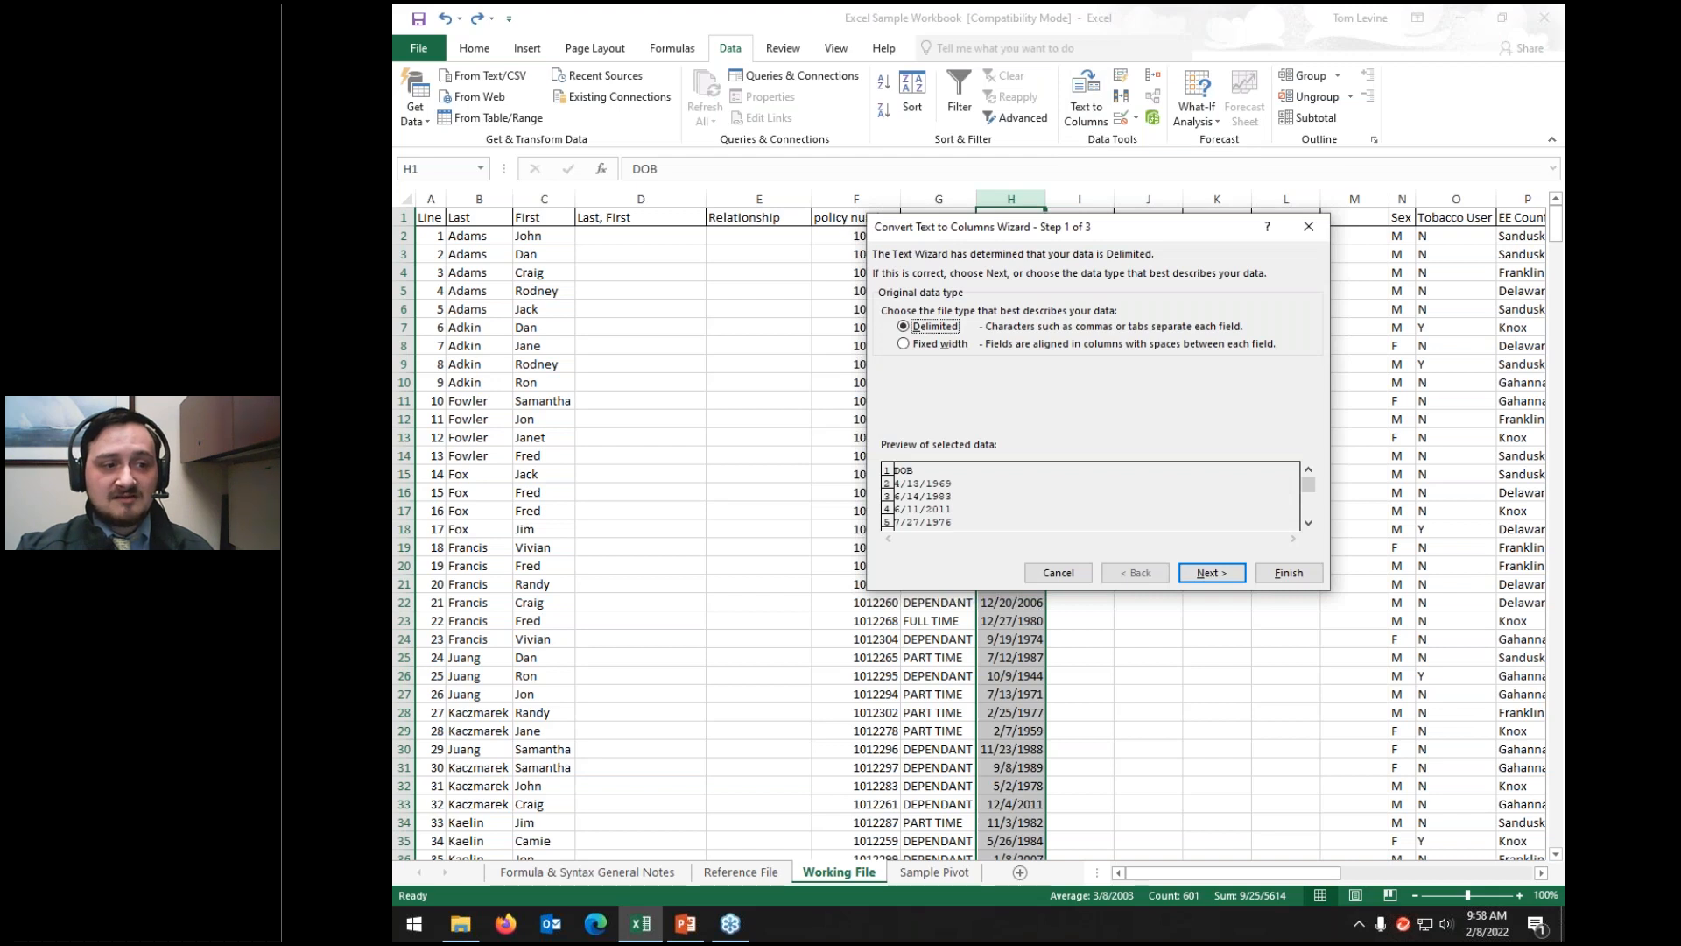
left_click(1211, 574)
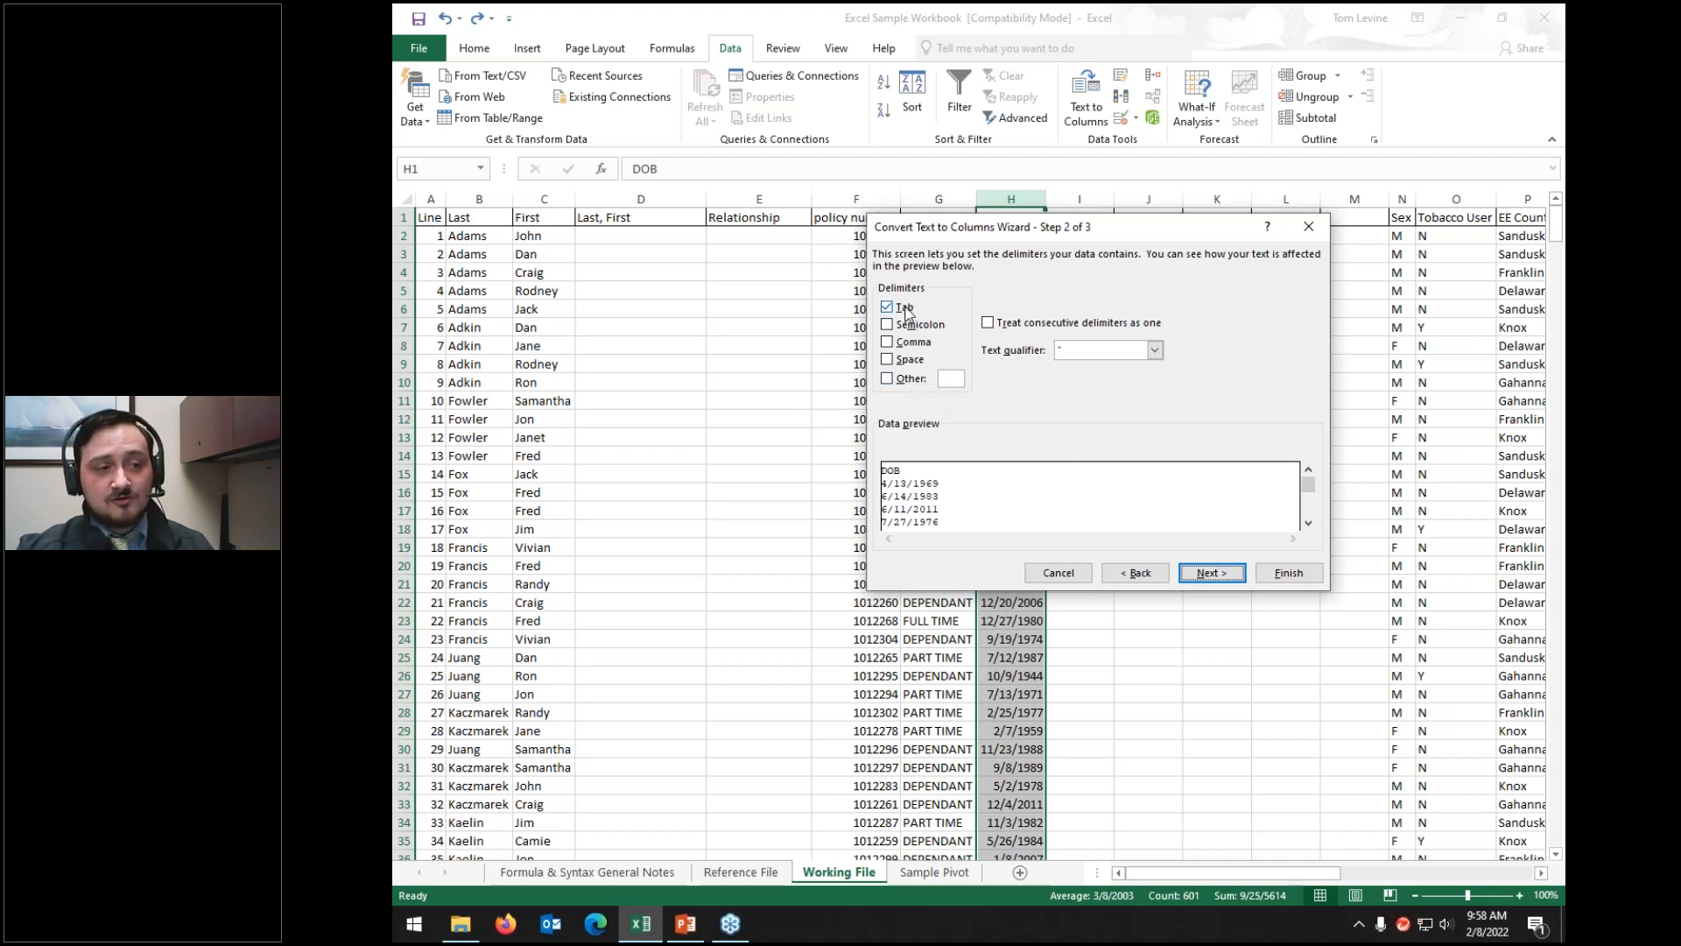
left_click(887, 380)
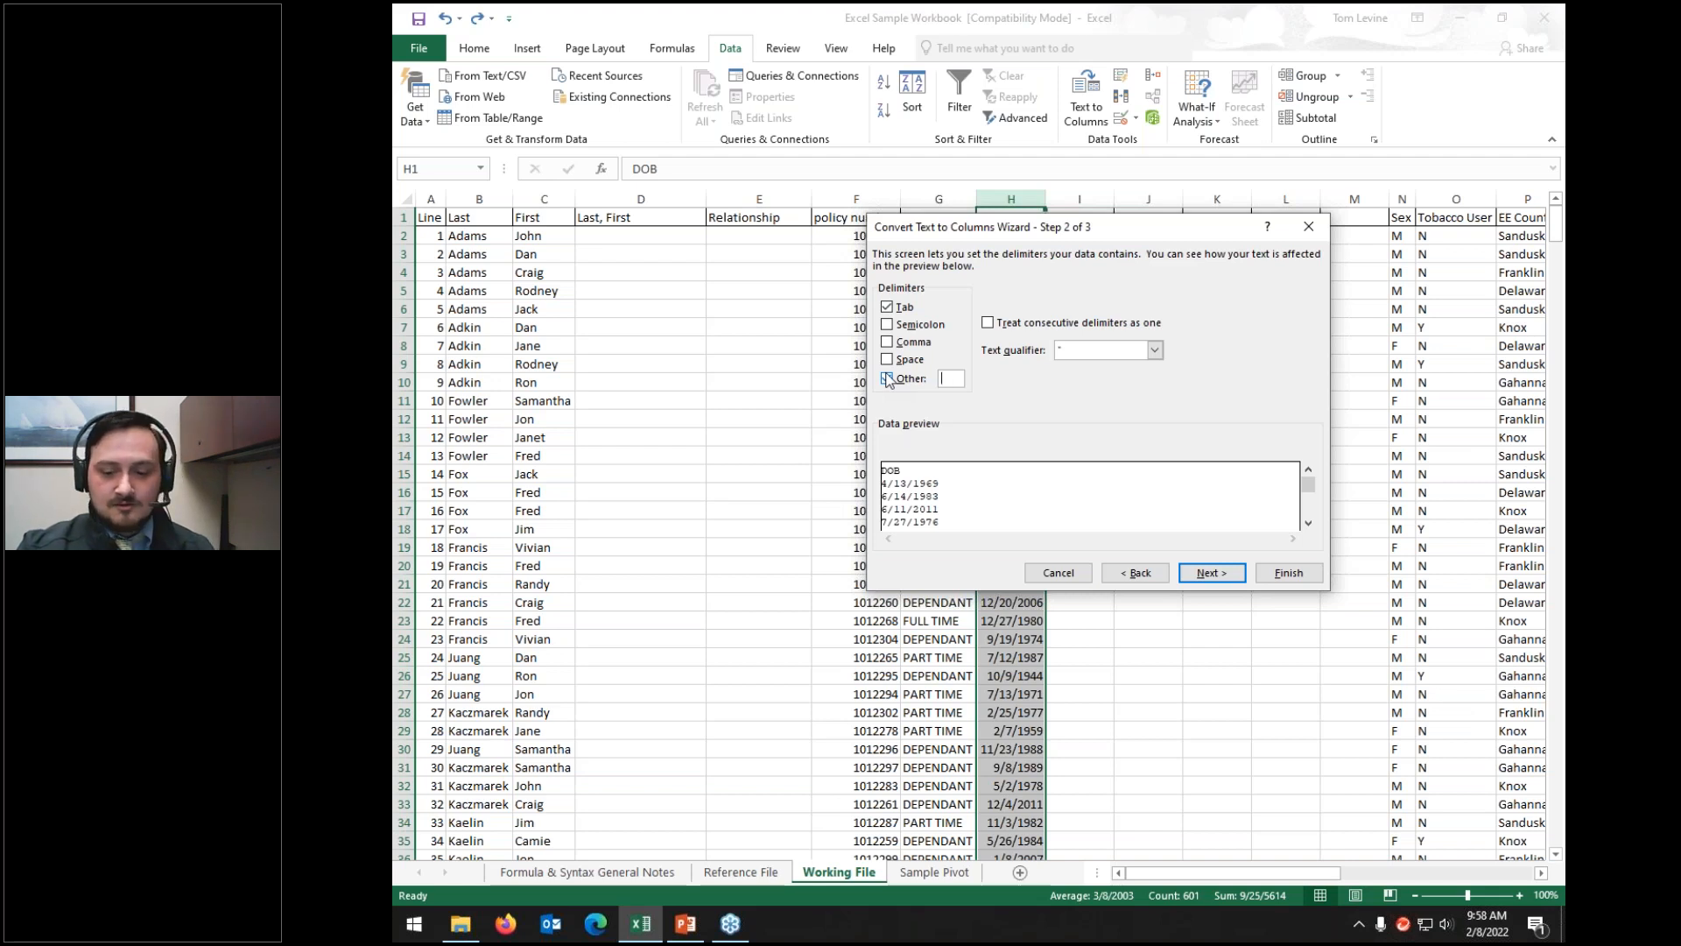
type("/")
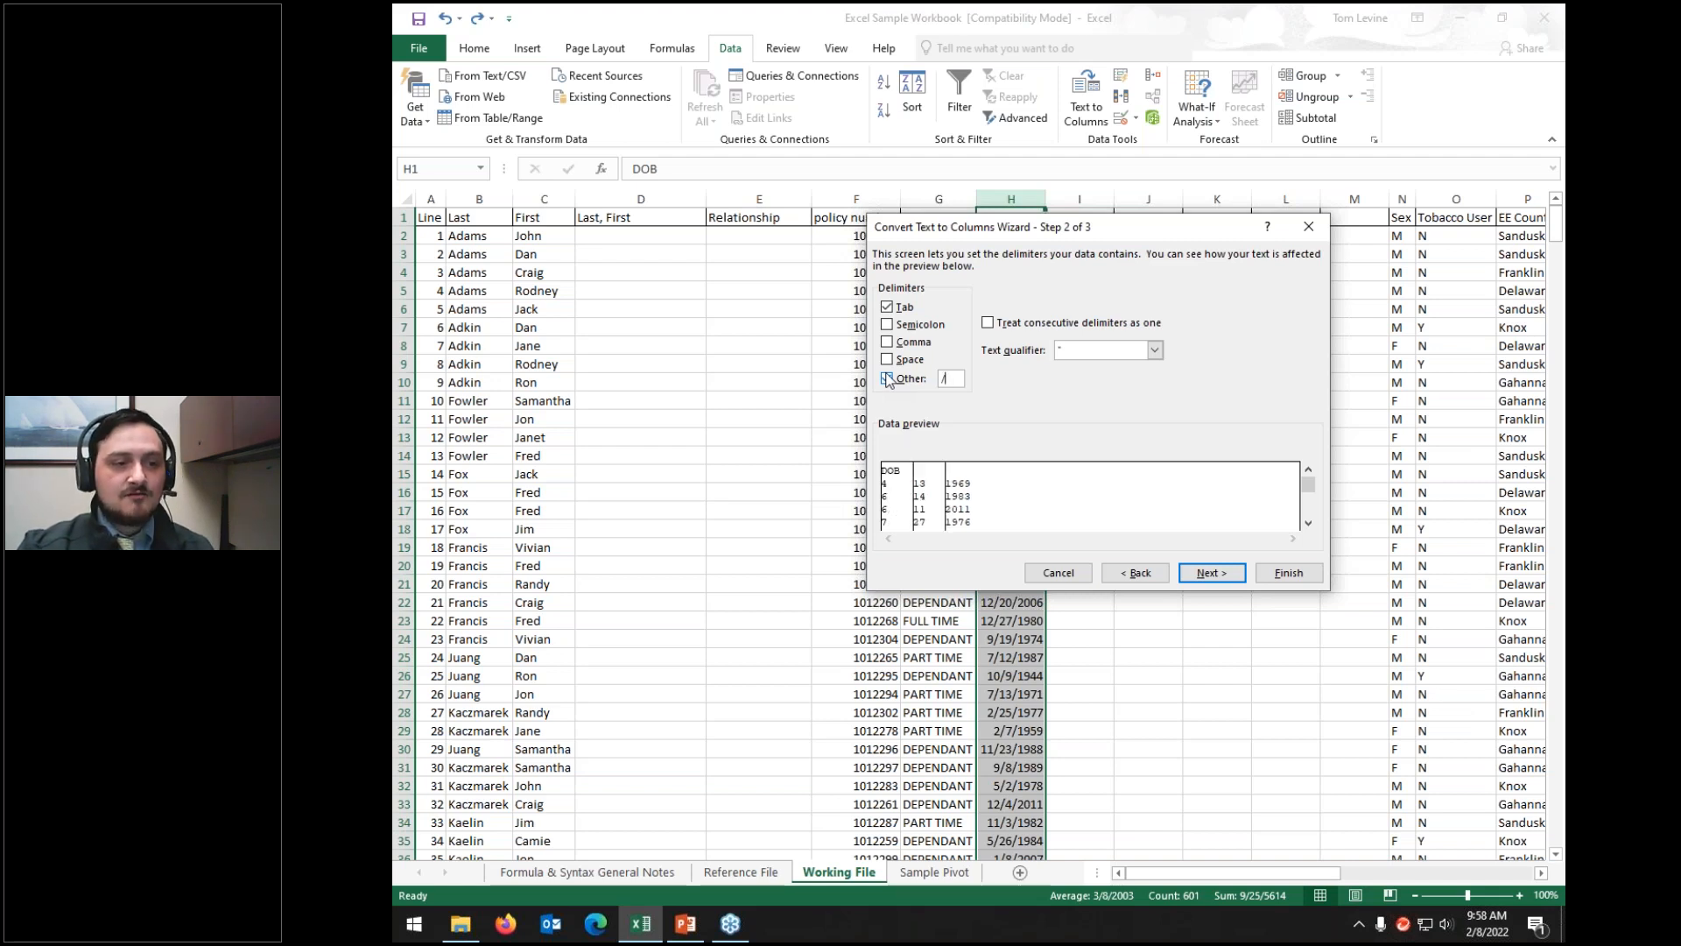
left_click(887, 379)
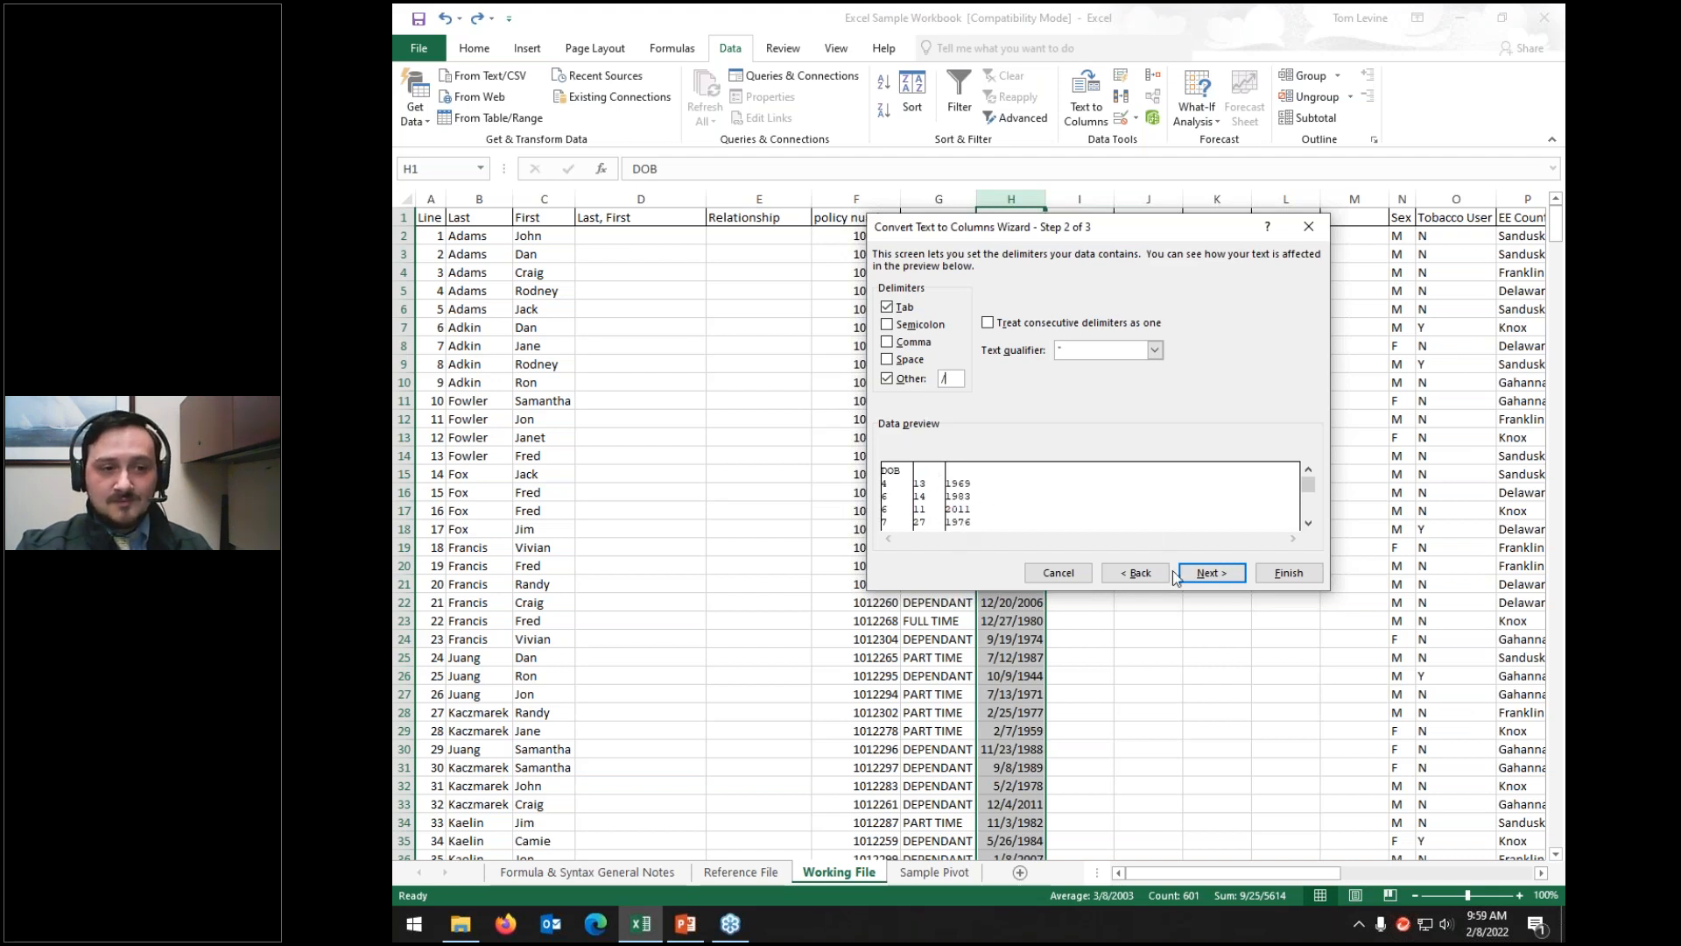
left_click(1201, 574)
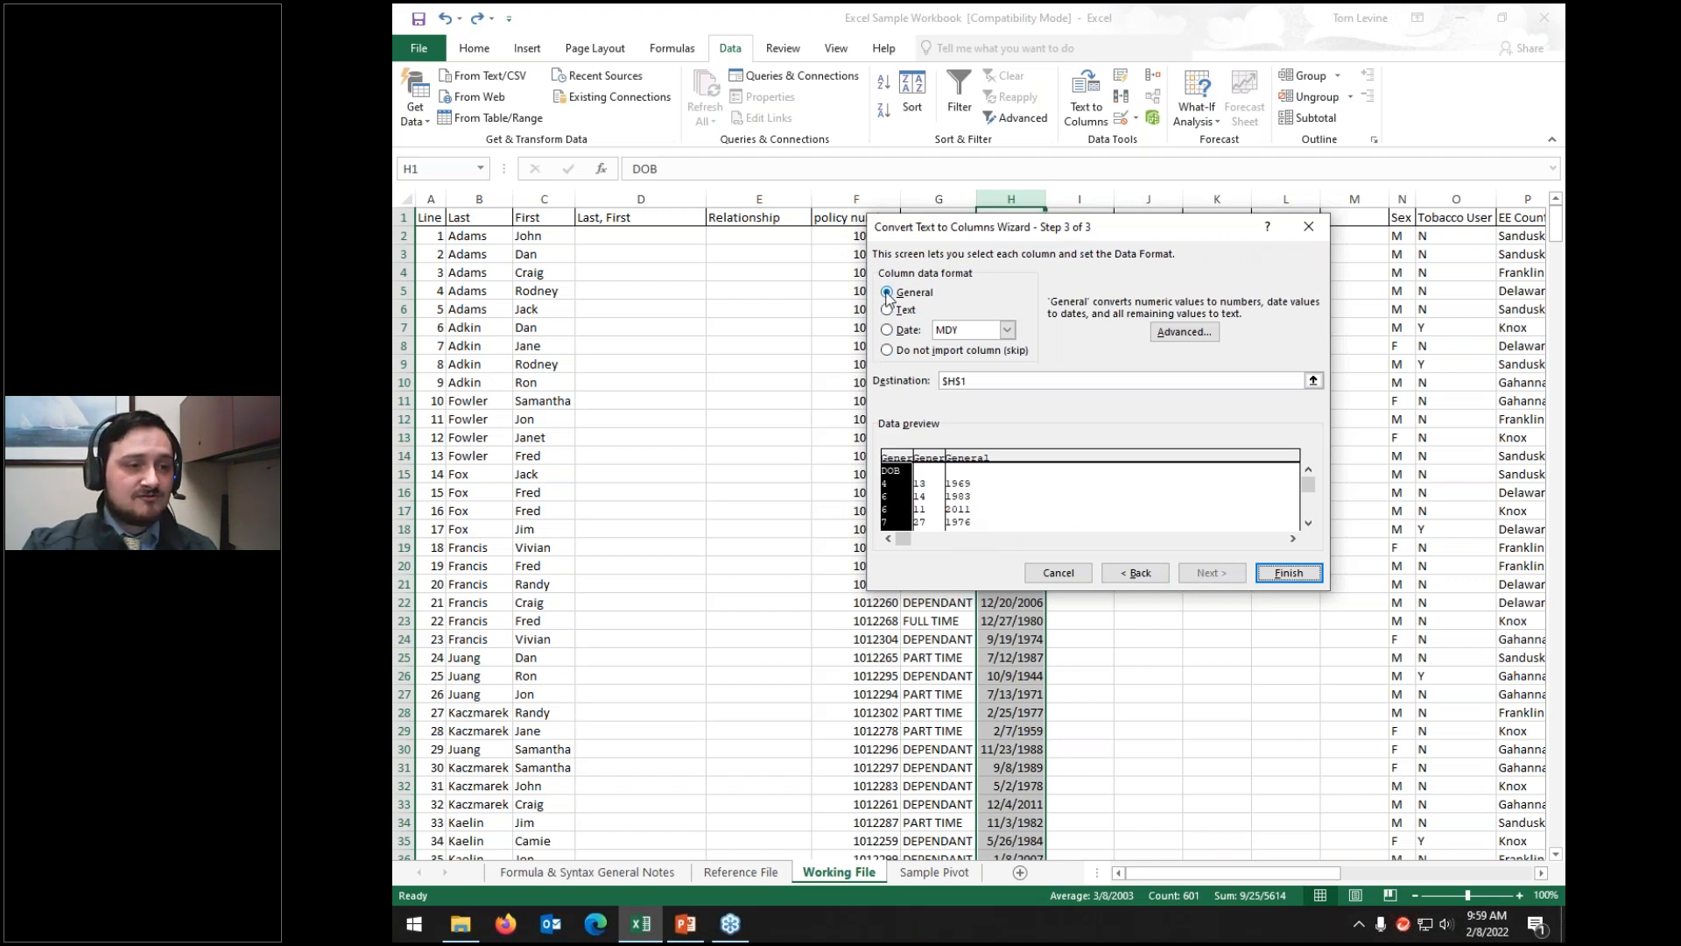
Step: Try an MDY Date format on the month column, then return it to General
left_click(929, 457)
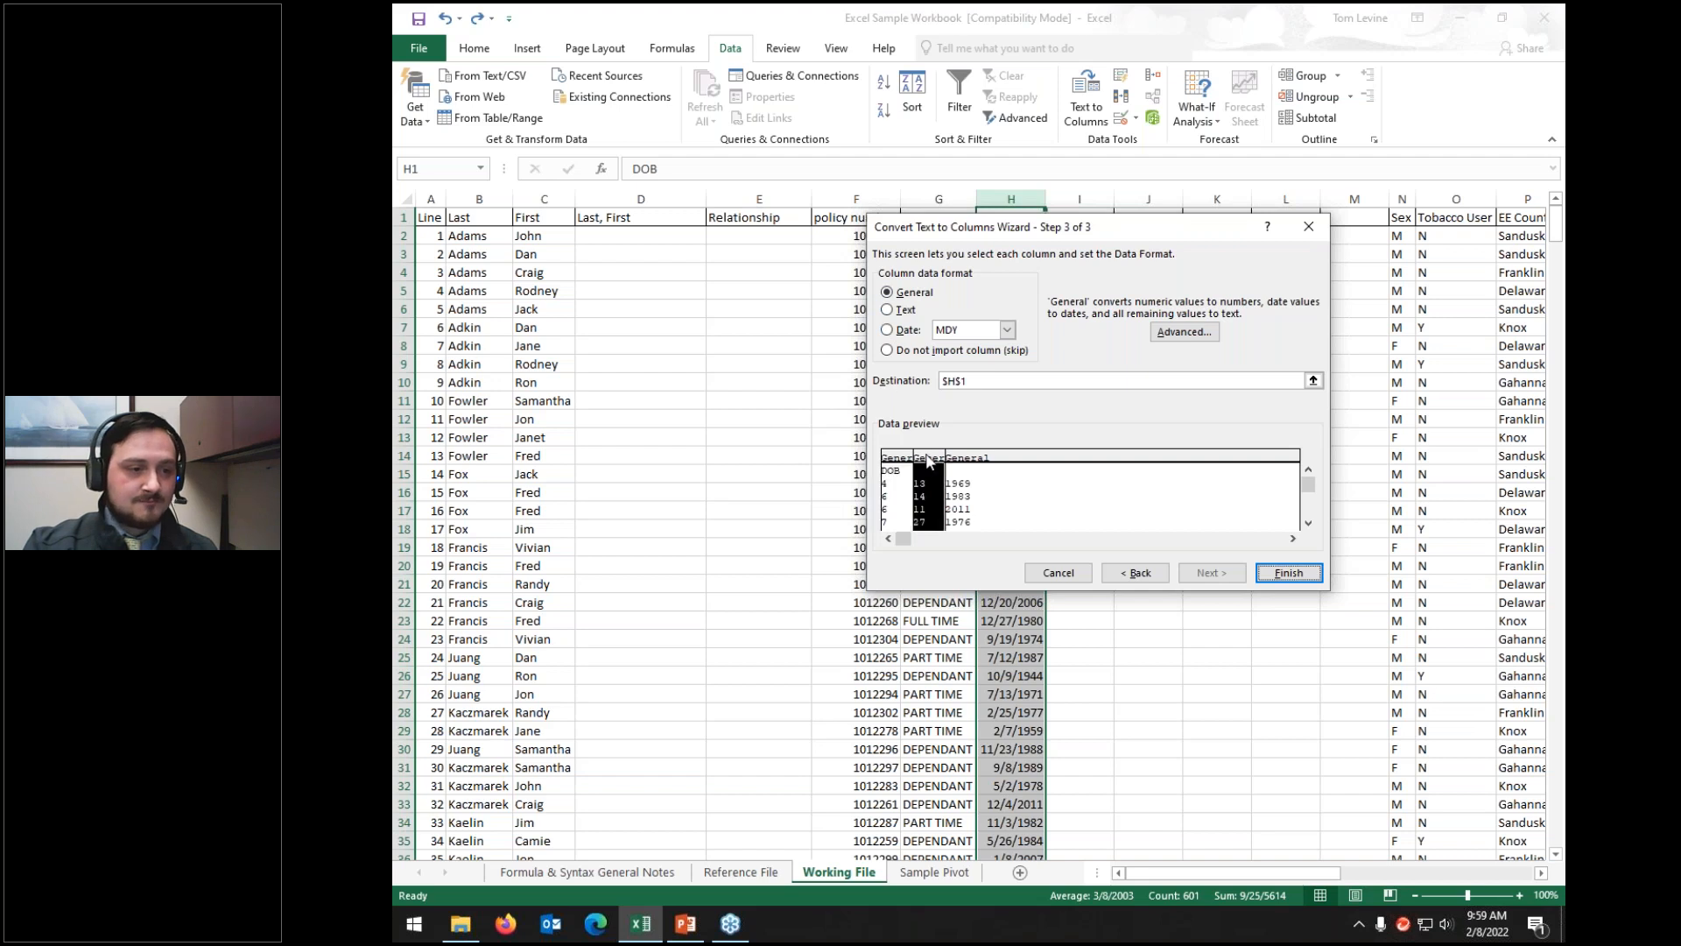
left_click(887, 330)
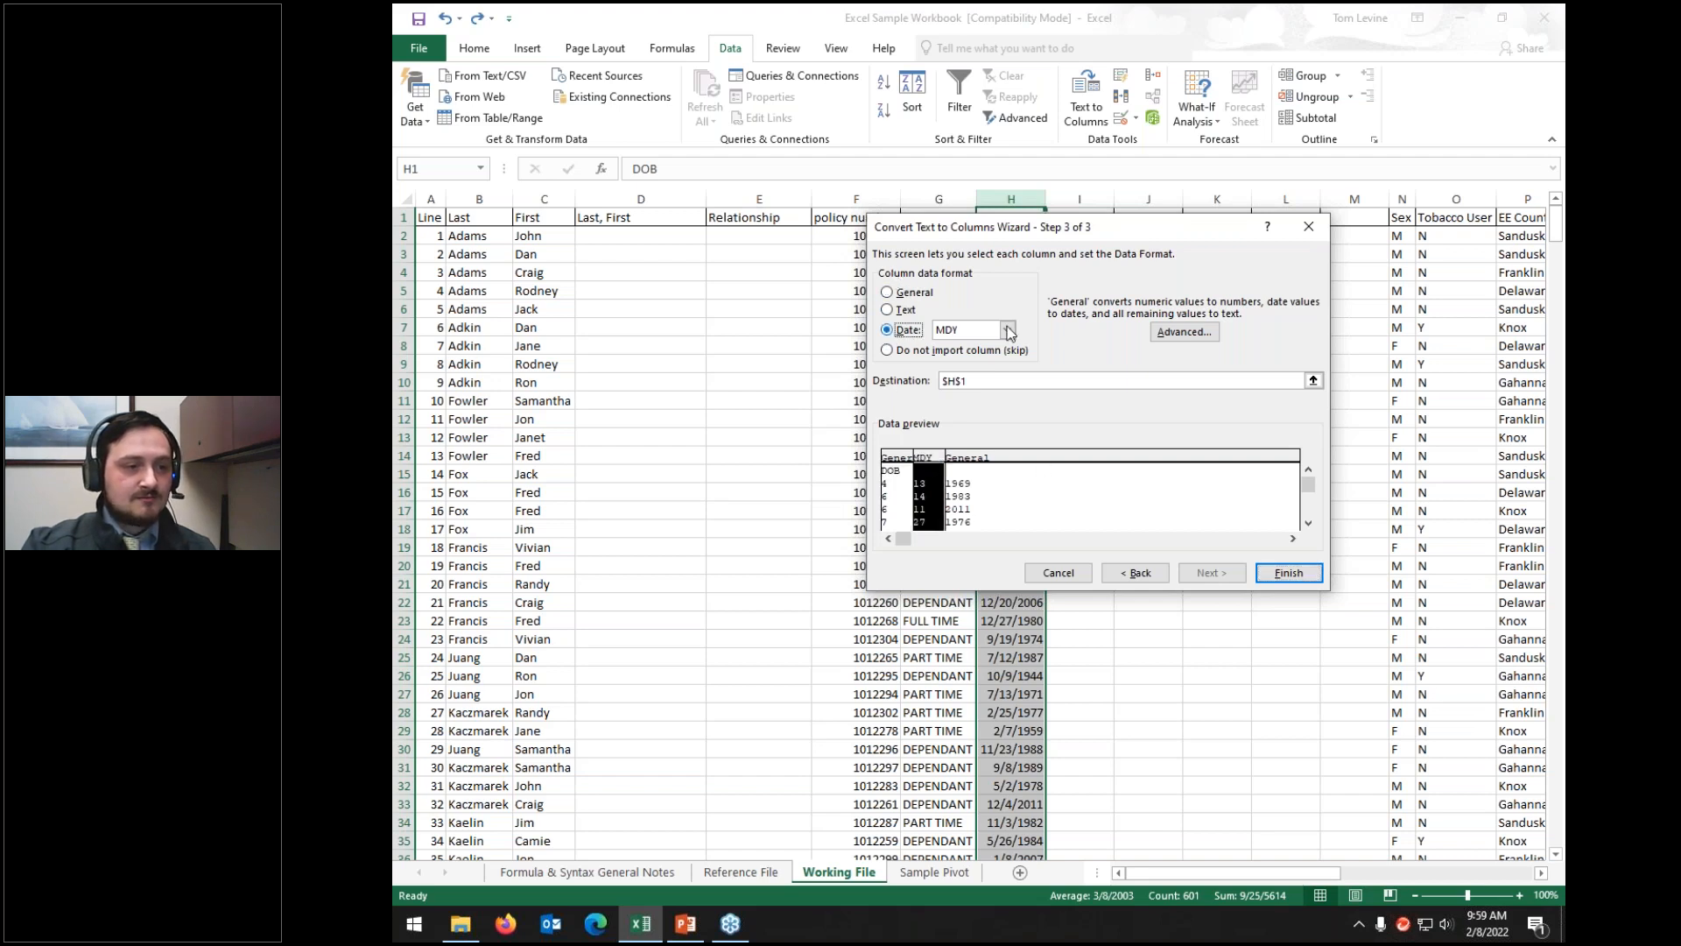
left_click(1007, 330)
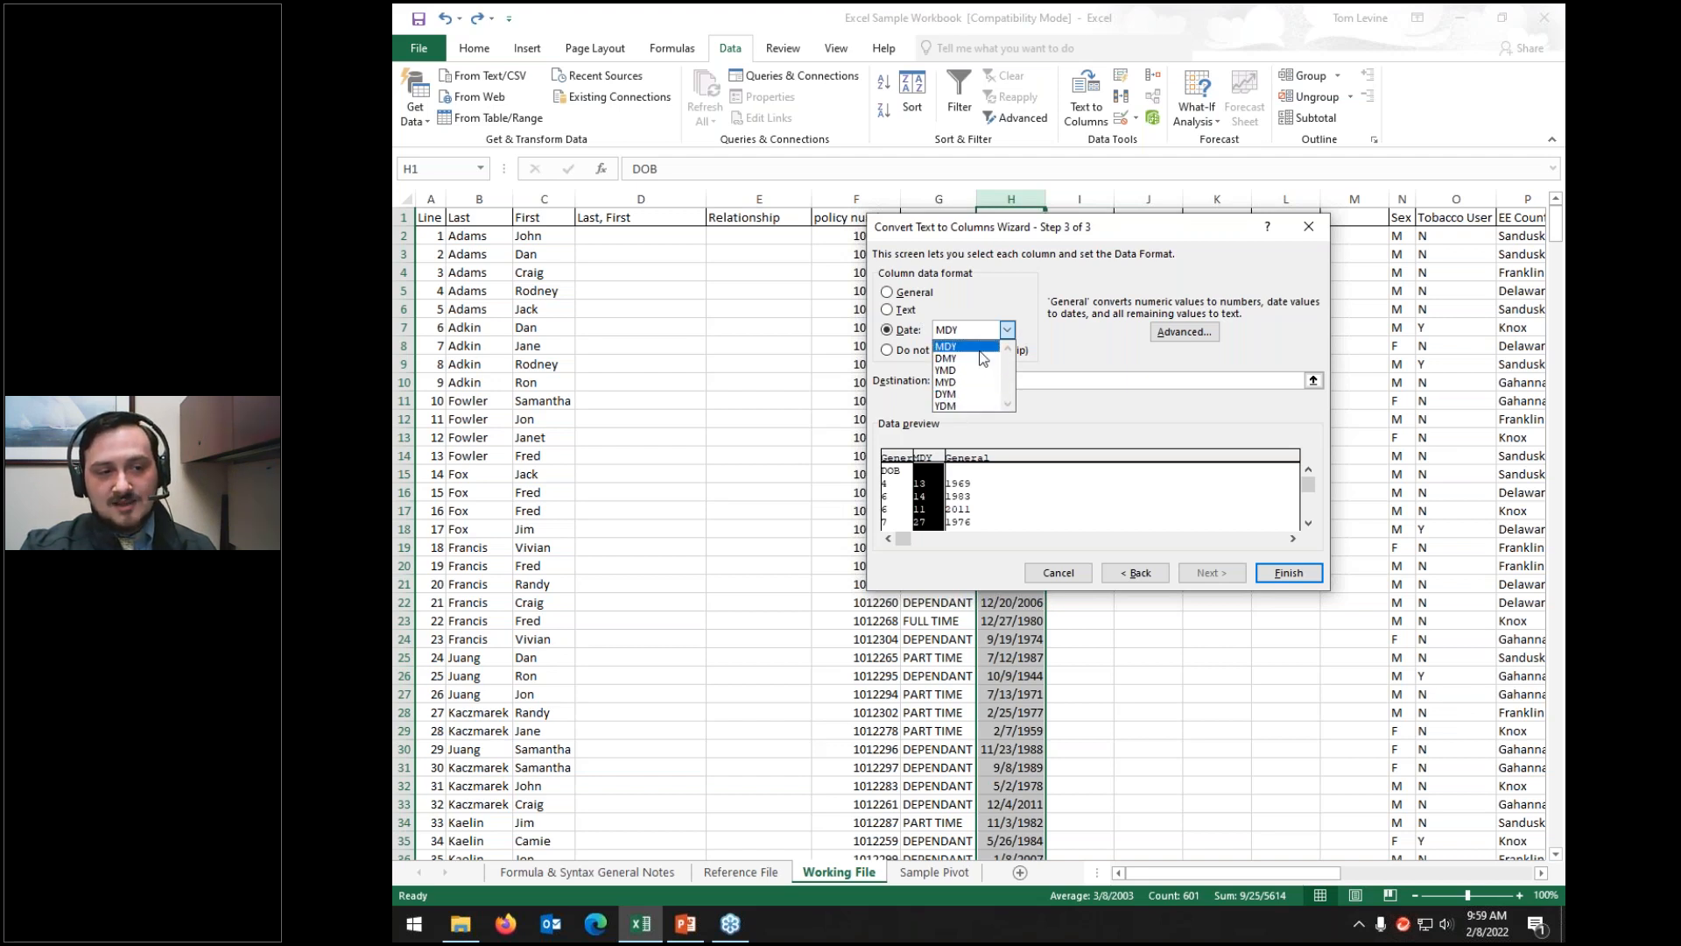
left_click(950, 347)
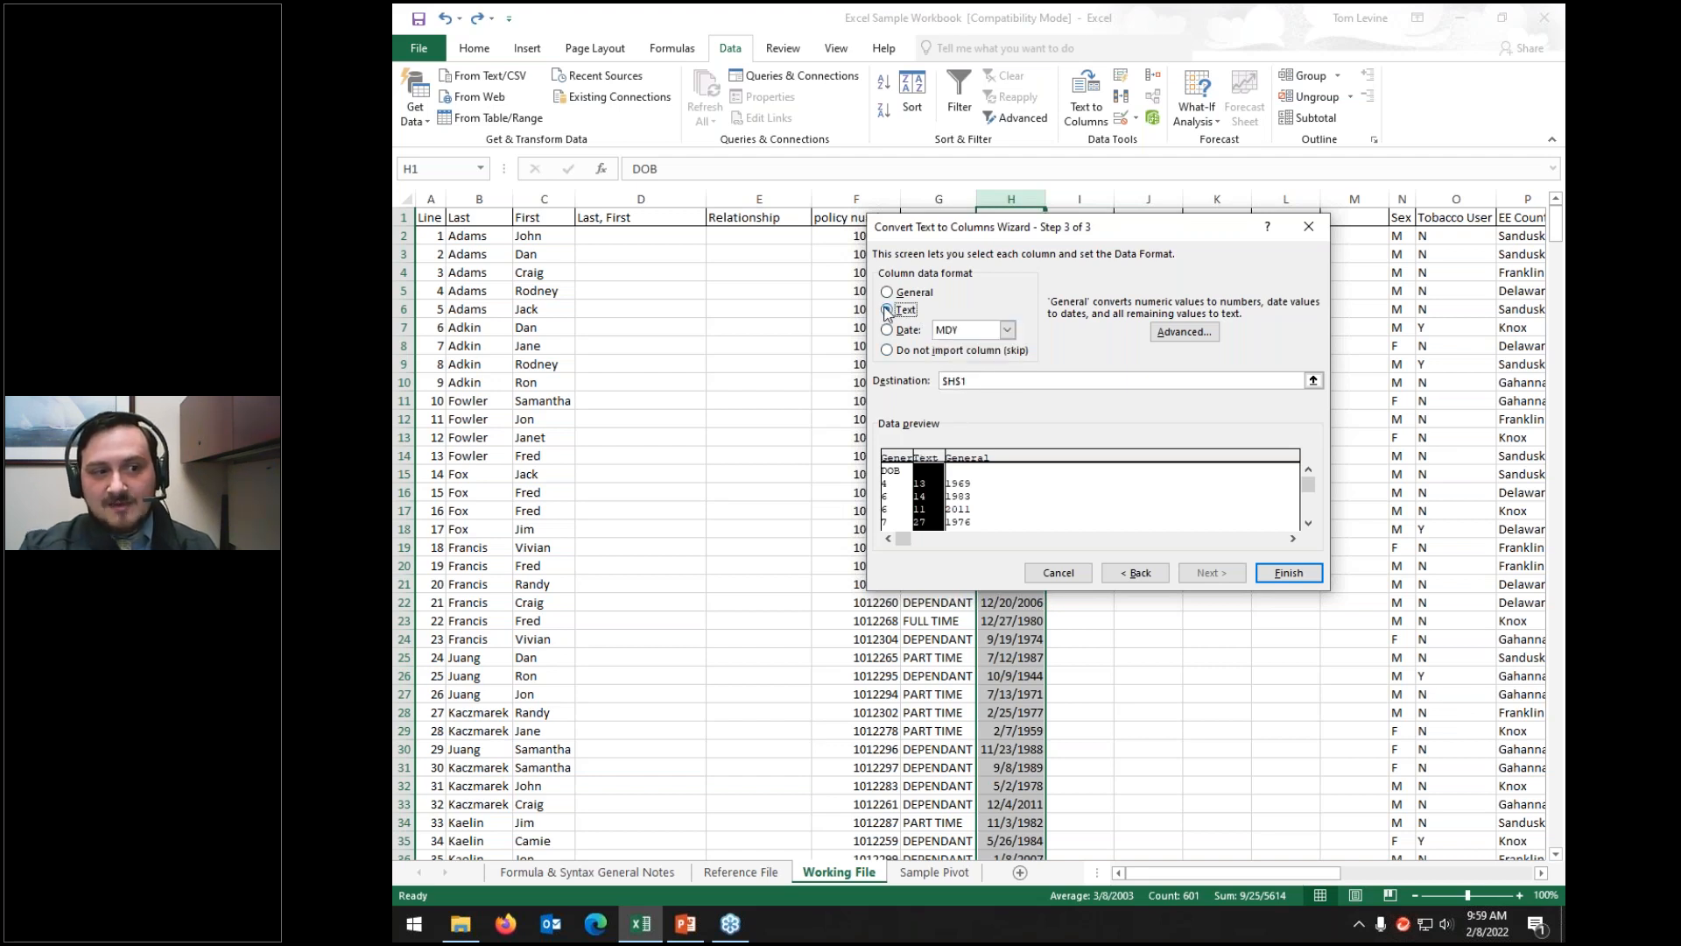
left_click(887, 293)
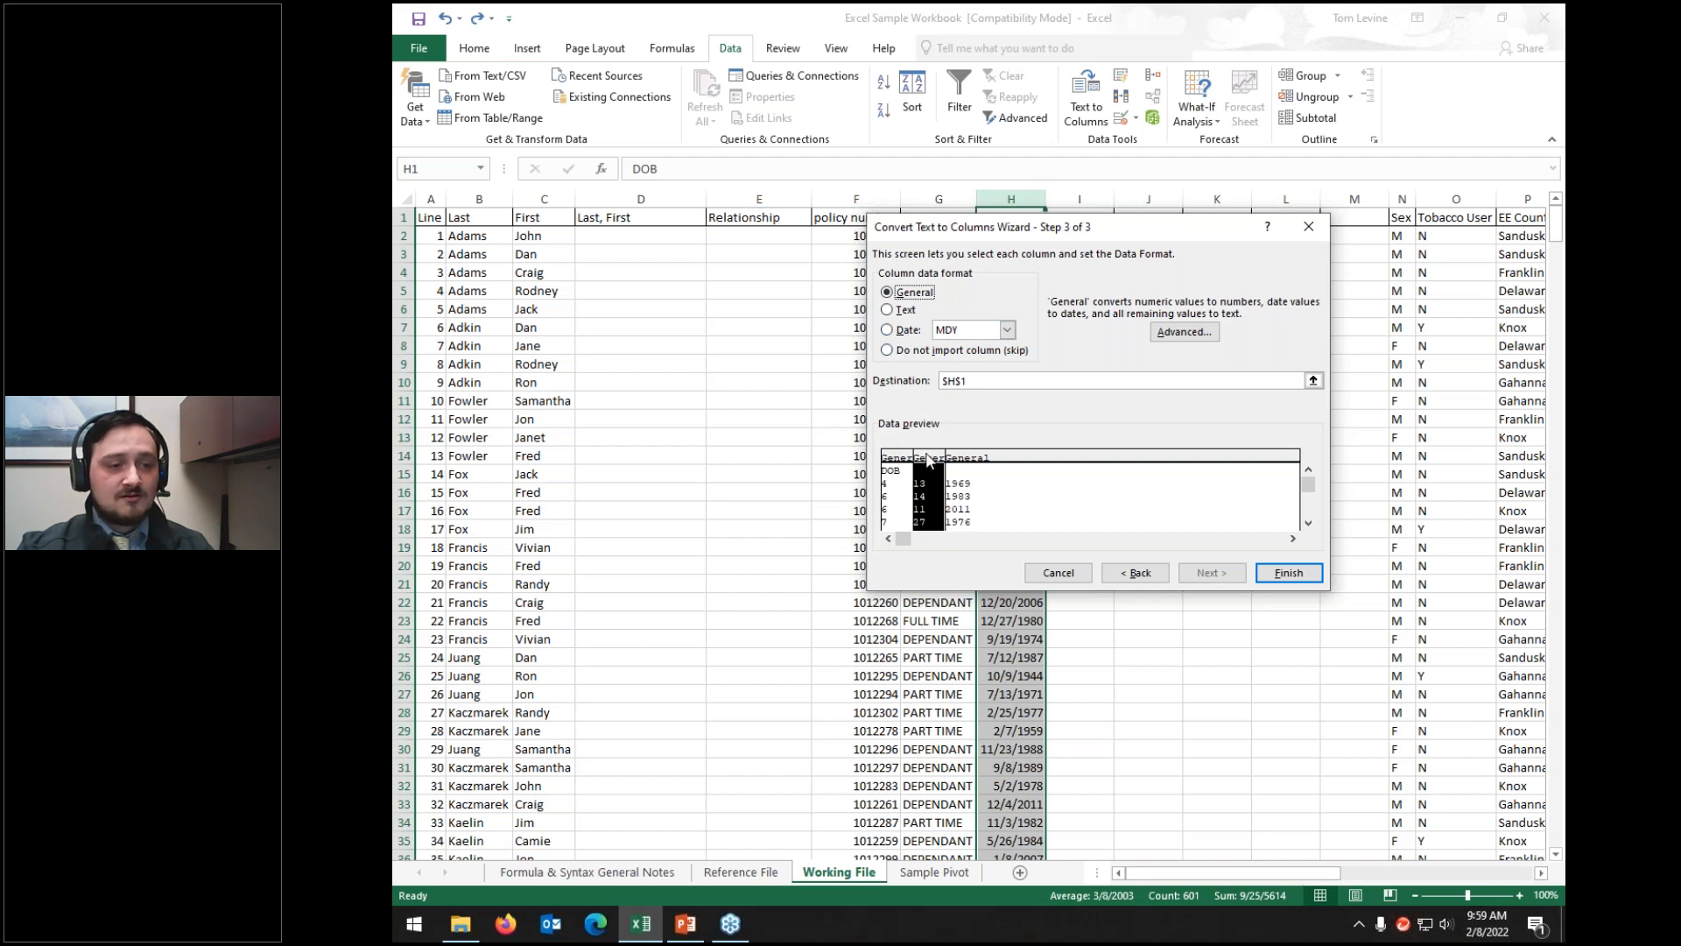
Step: Check the Advanced settings and Text format, keep all columns General, and finish the split
left_click(1168, 333)
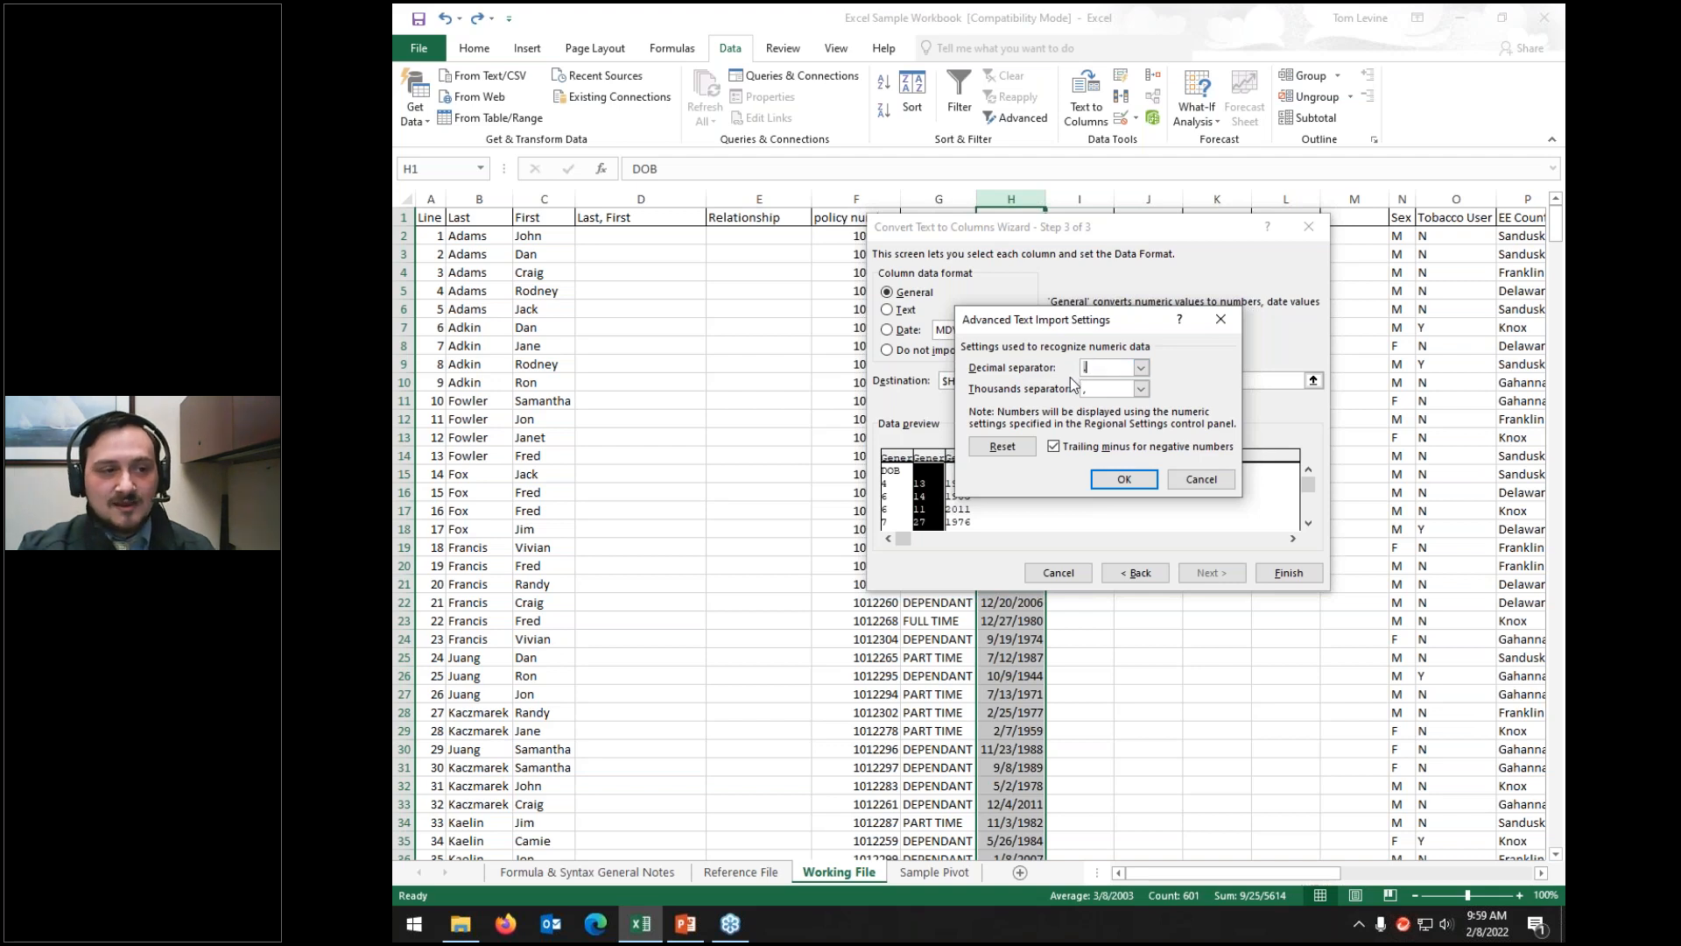
left_click(1201, 479)
left_click(887, 309)
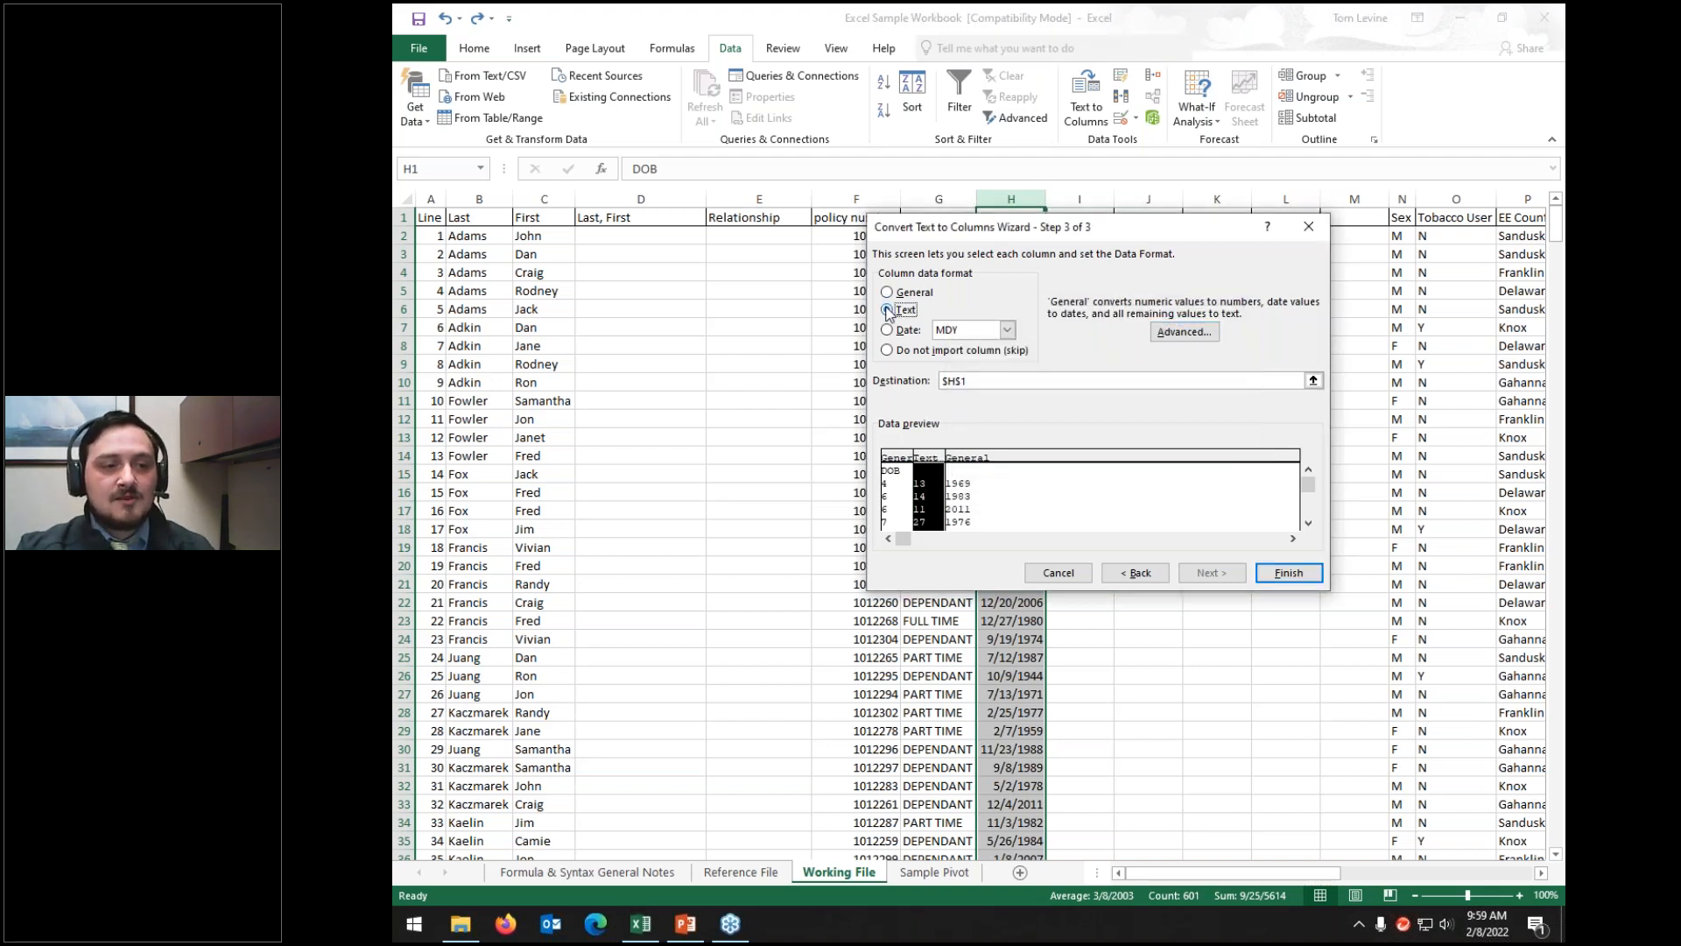
left_click(1184, 331)
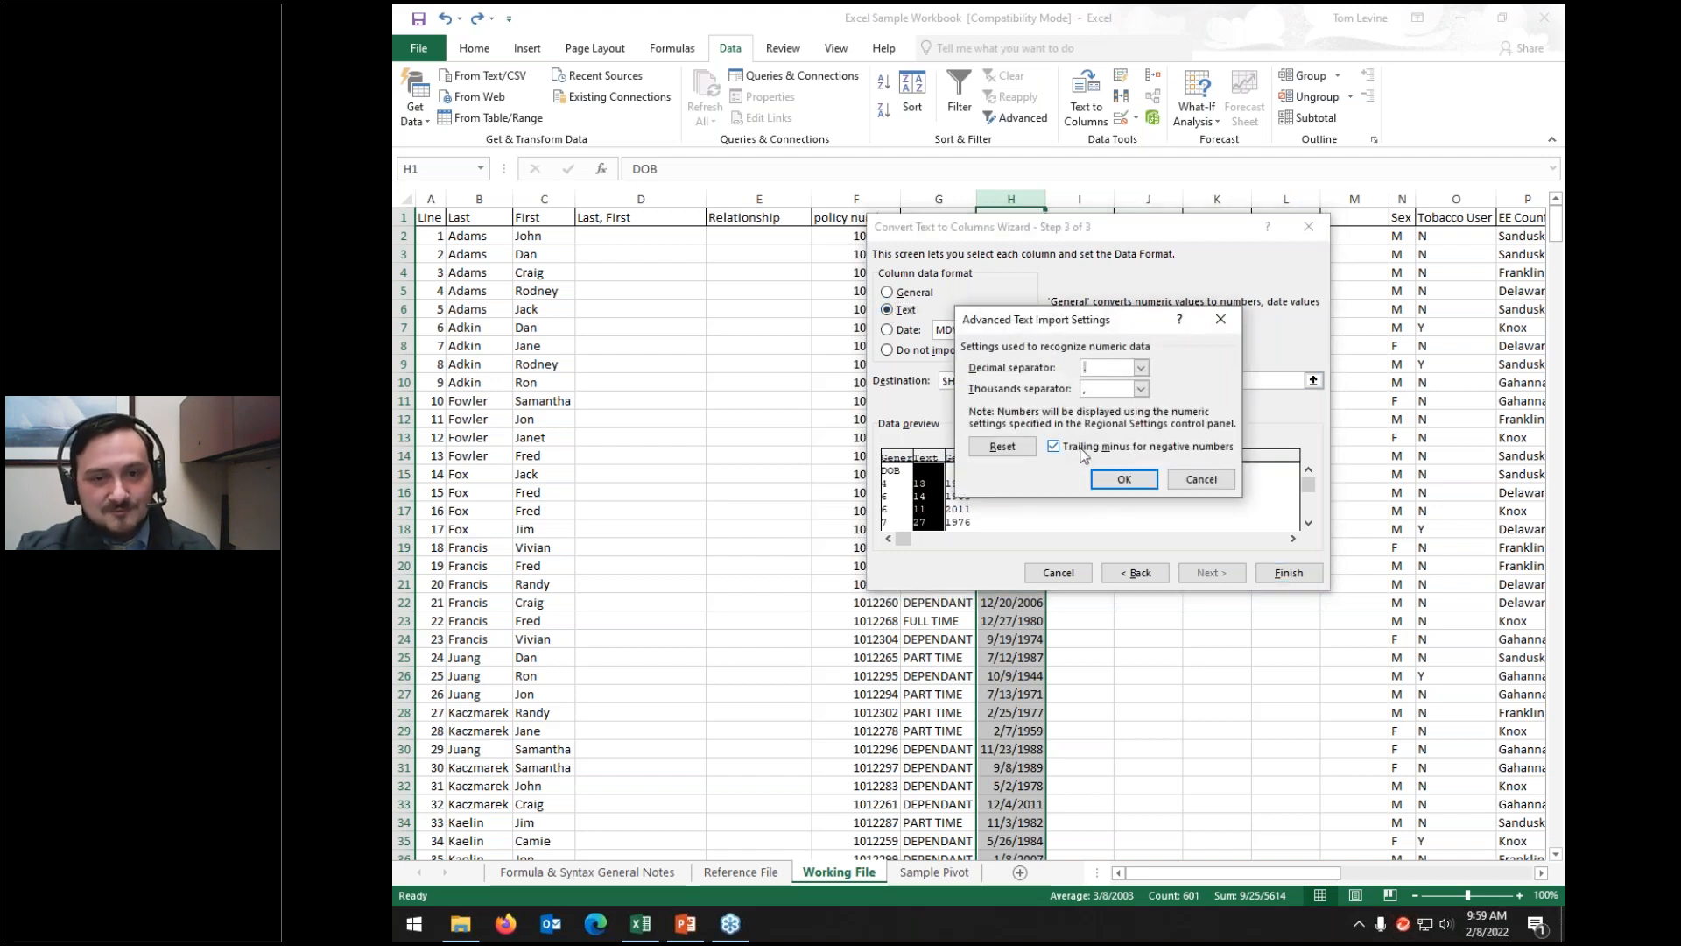
left_click(1201, 482)
left_click(888, 293)
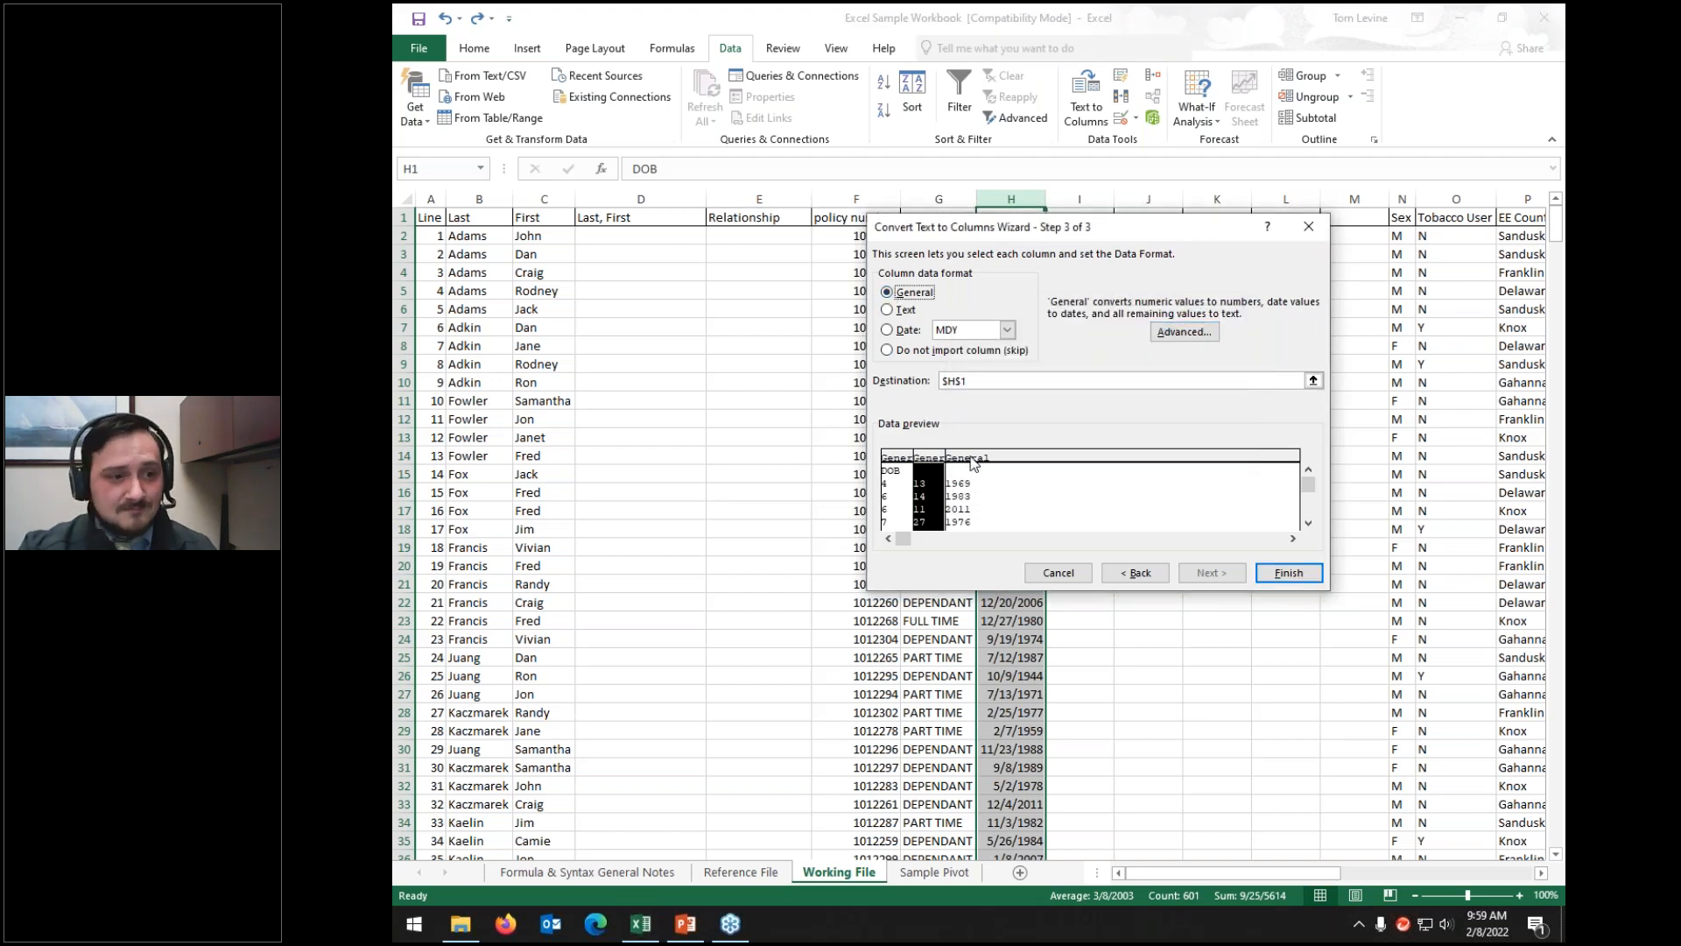
left_click(1040, 482)
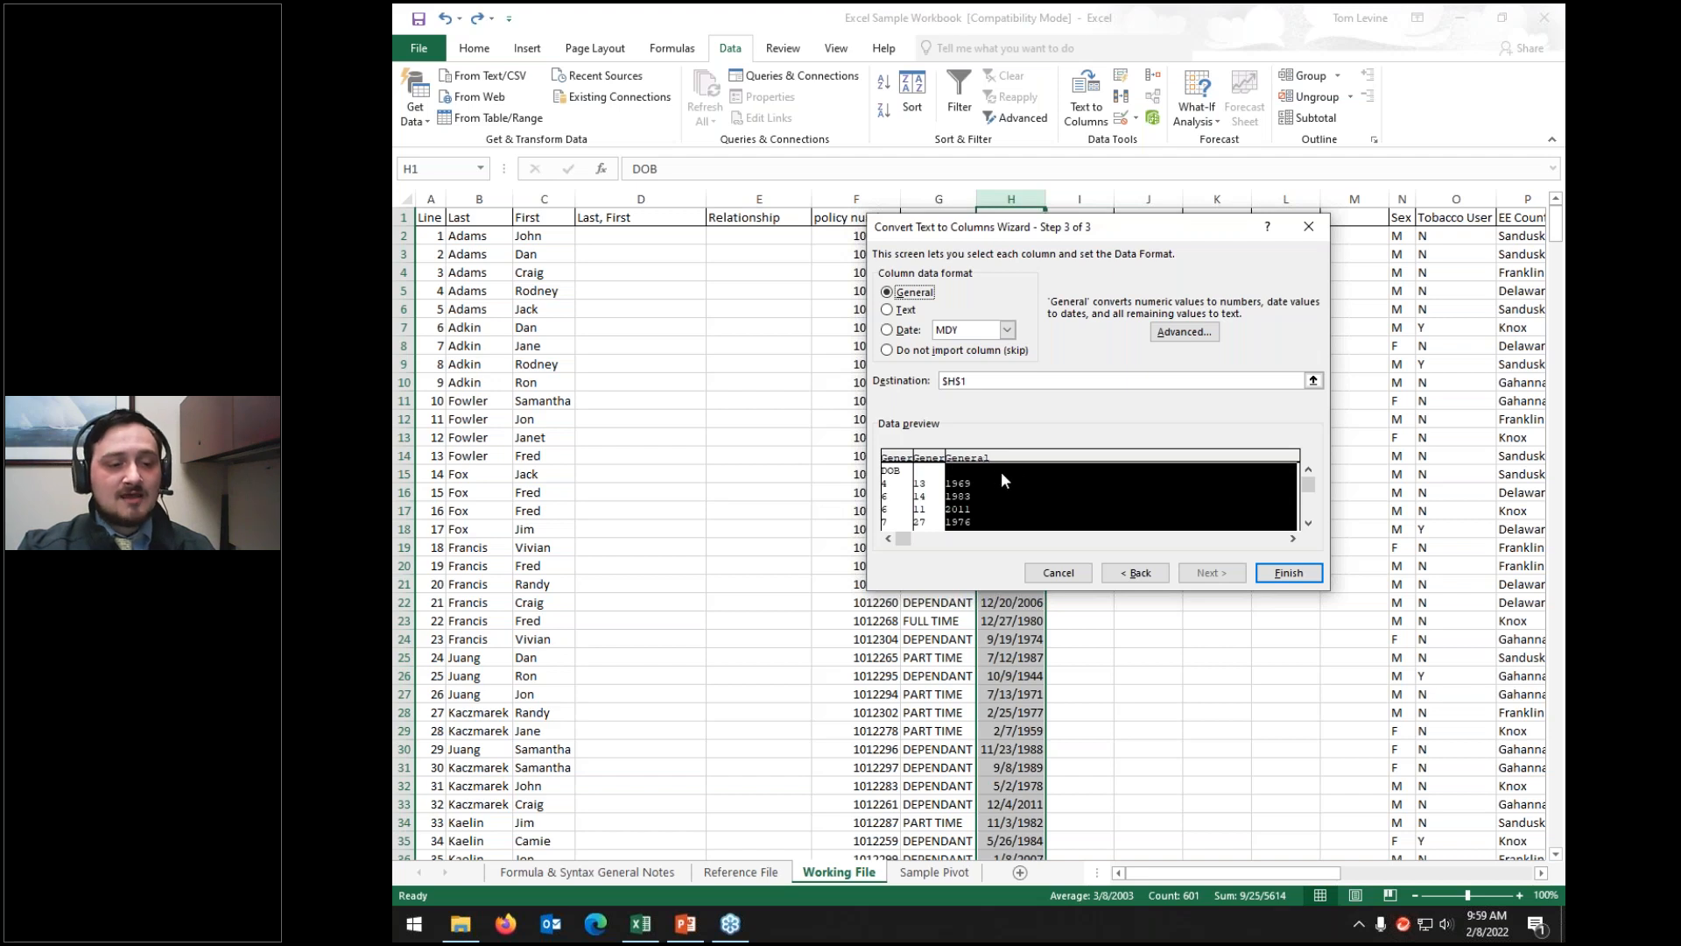
left_click(1286, 578)
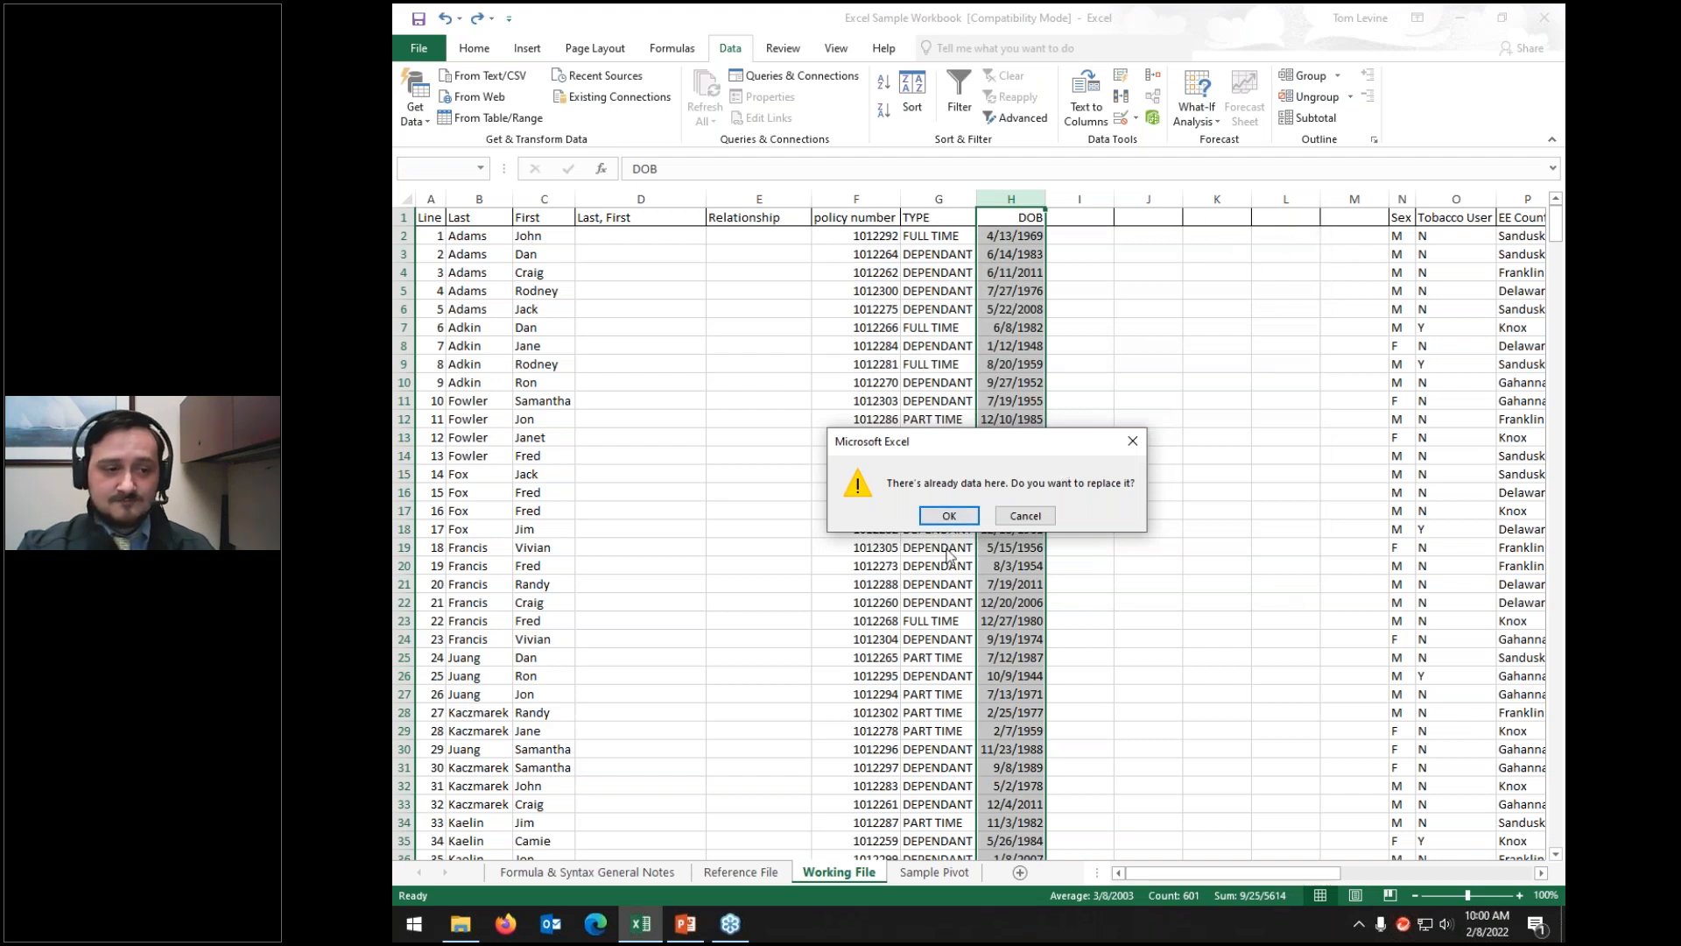
Step: Confirm replacing the data and apply General number format to columns H through J
left_click(947, 516)
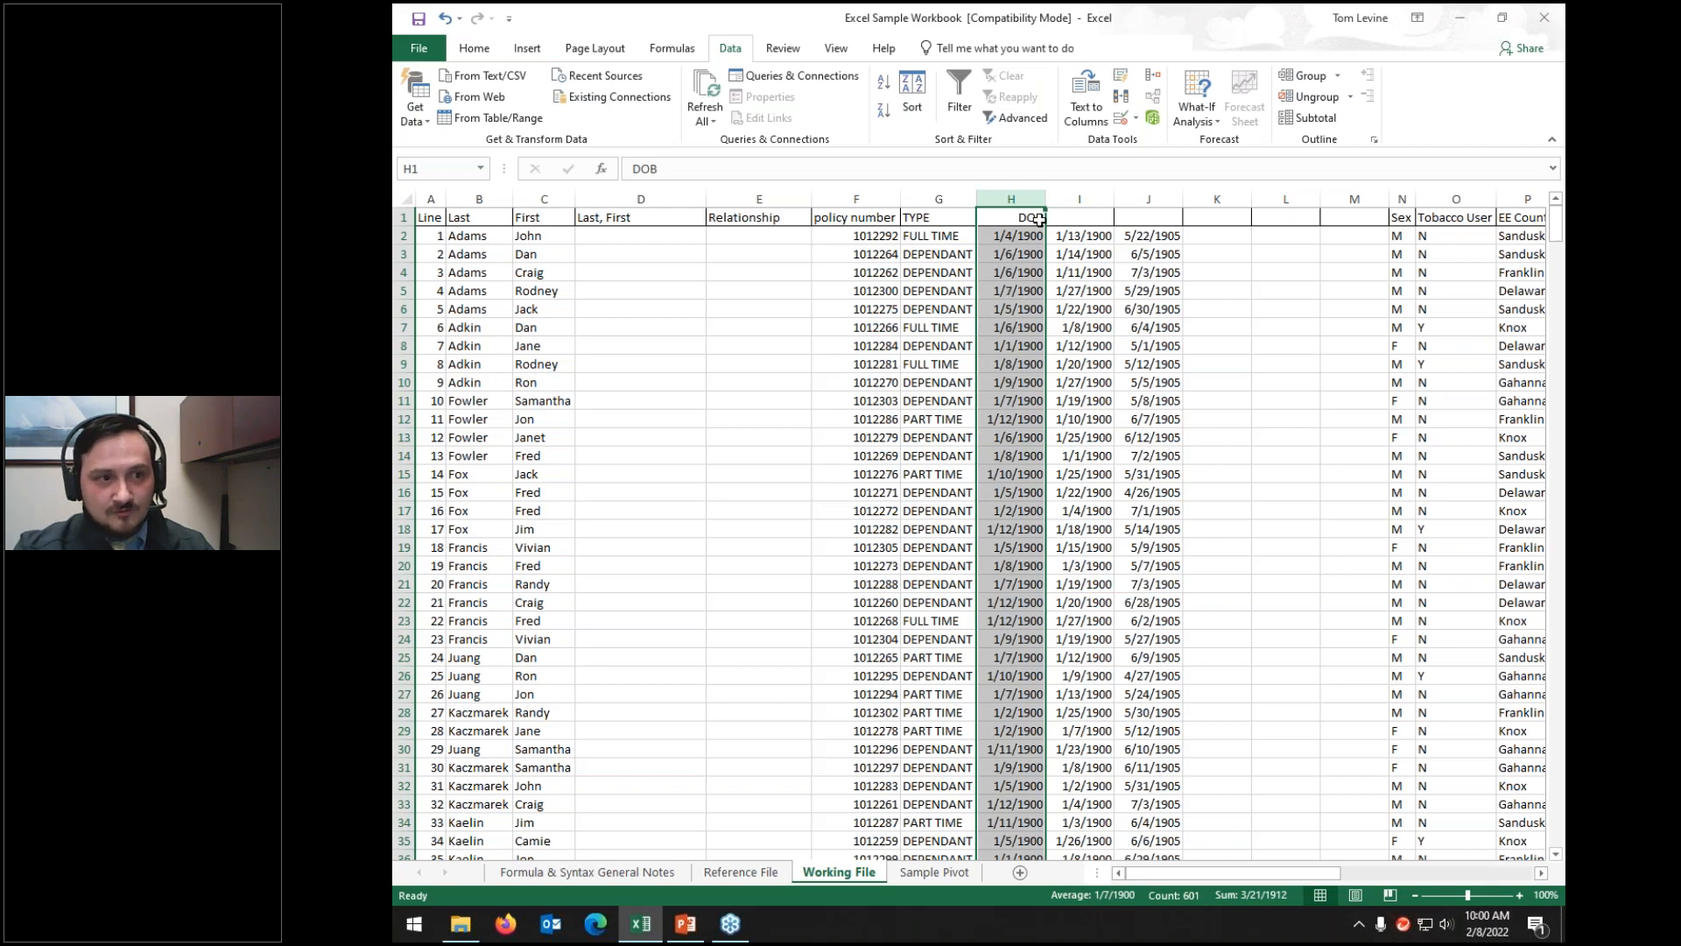
left_click_drag(1040, 198, 1133, 197)
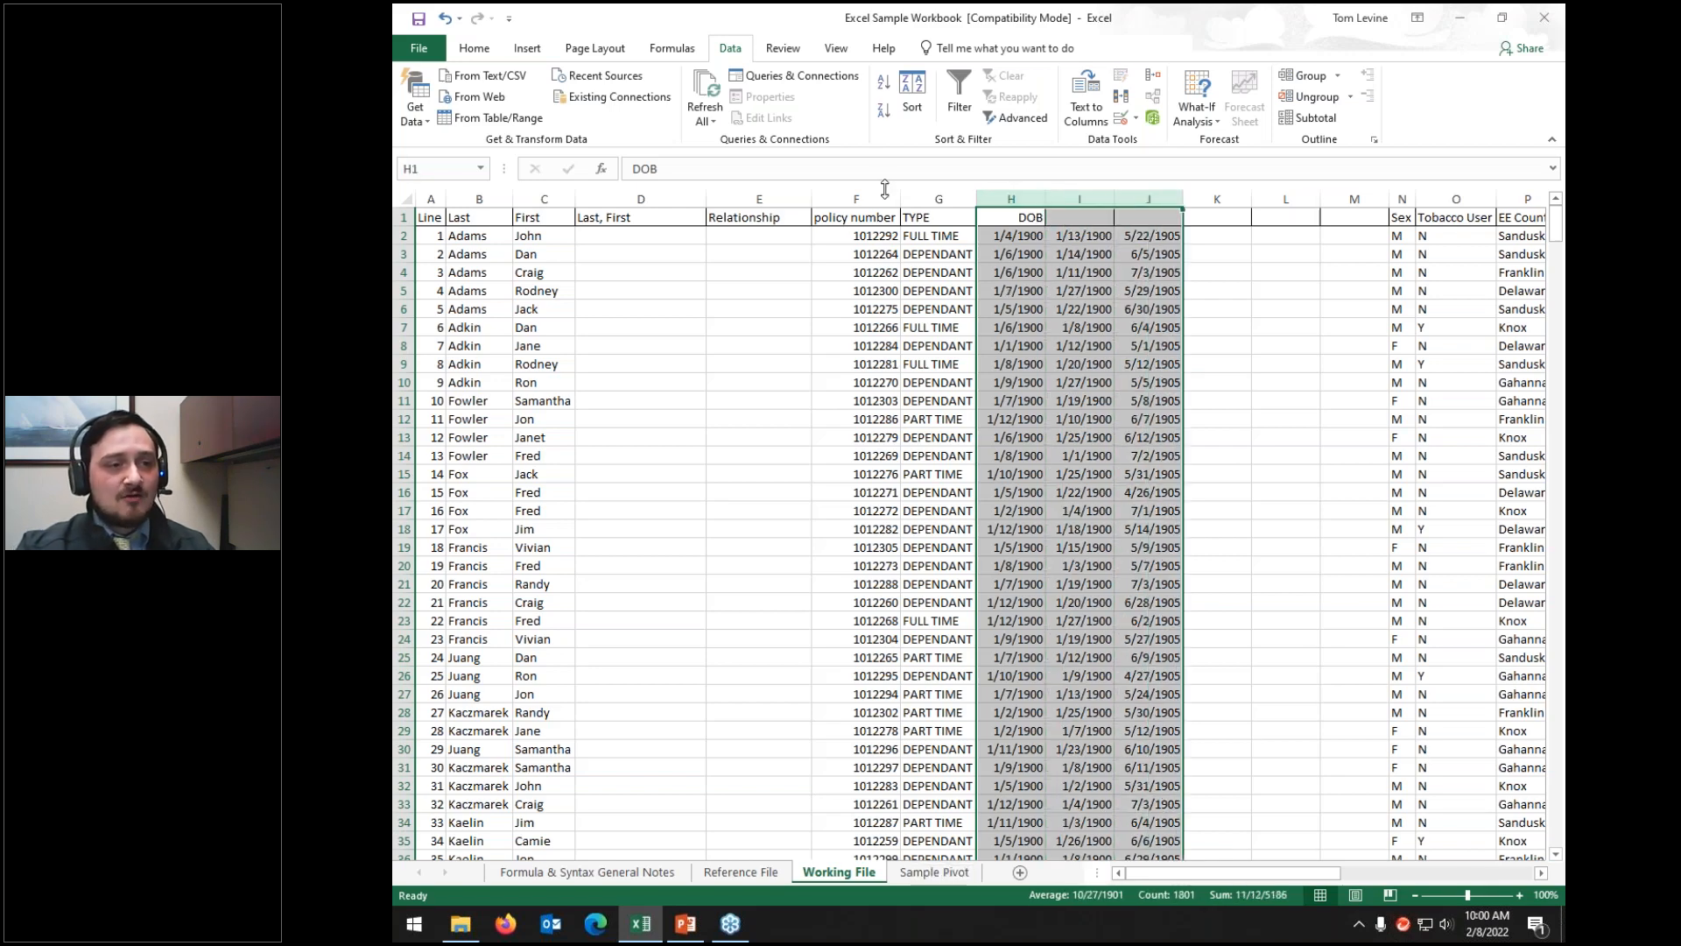
left_click(474, 50)
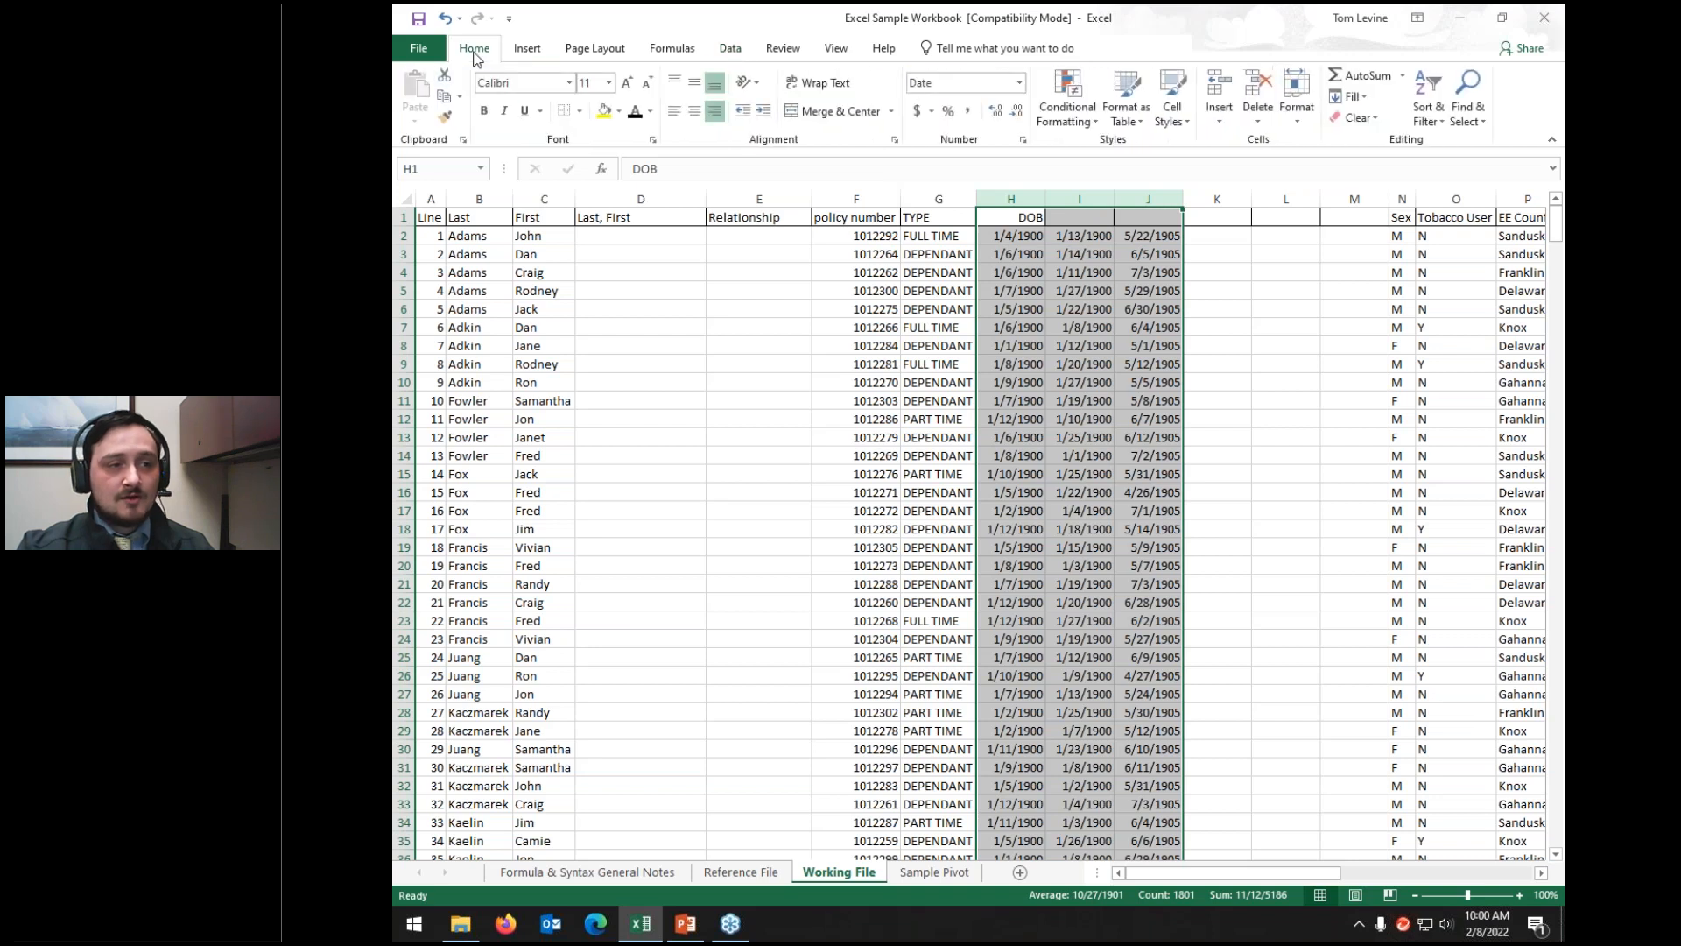
left_click(1020, 84)
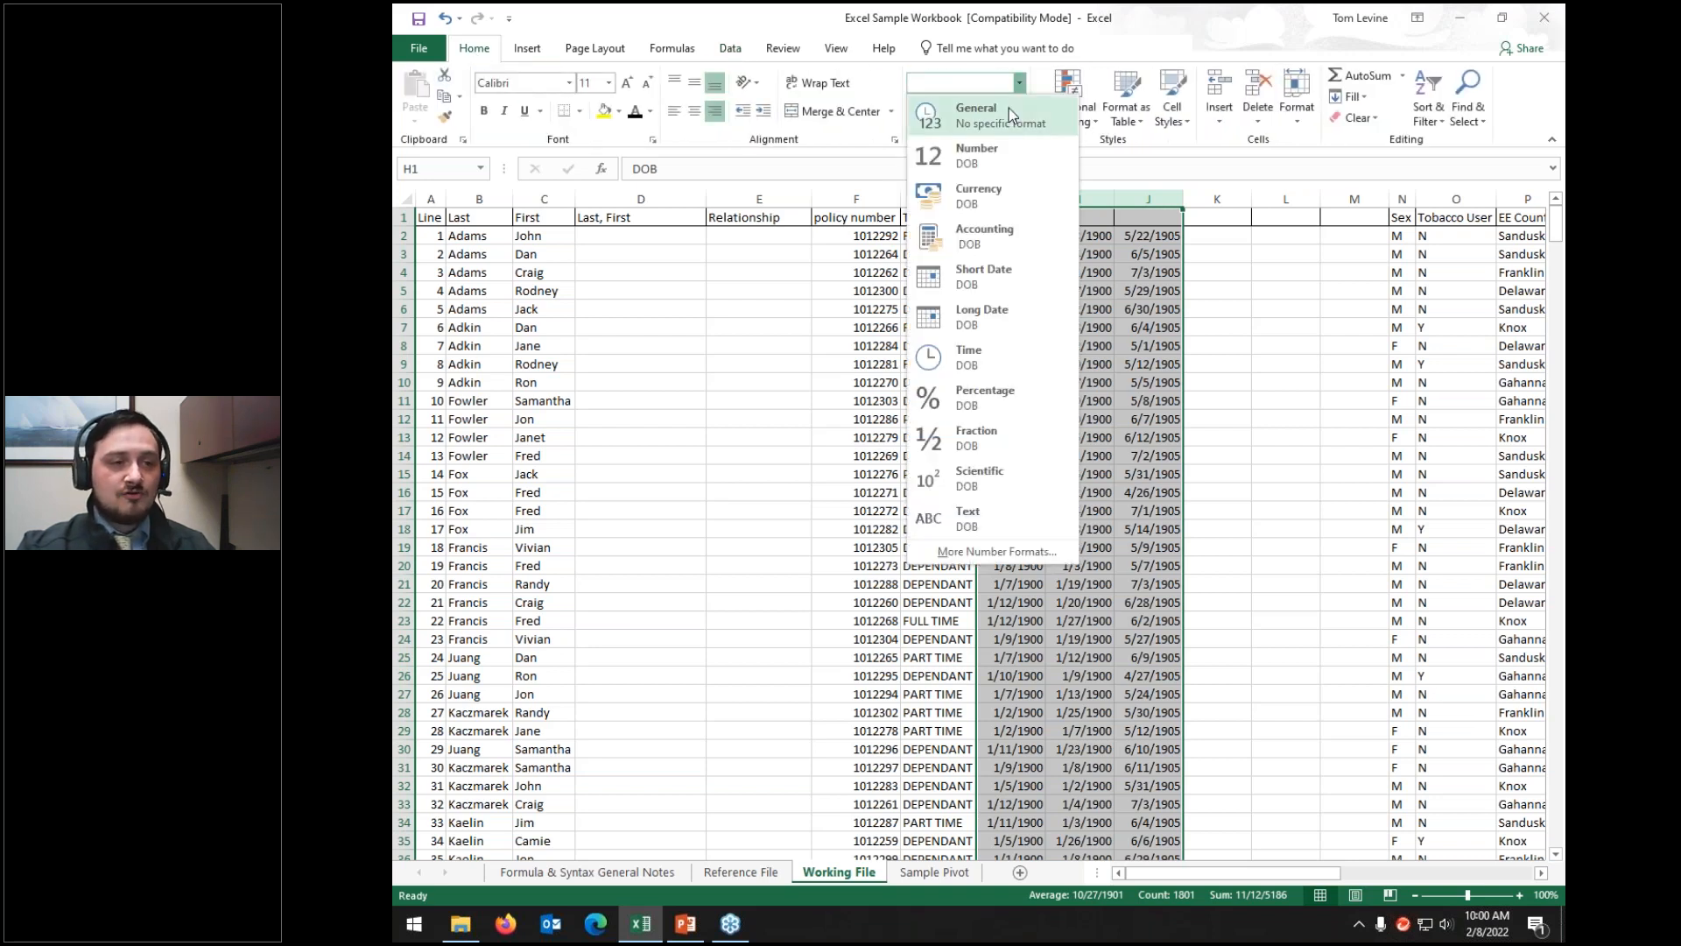
left_click(1008, 108)
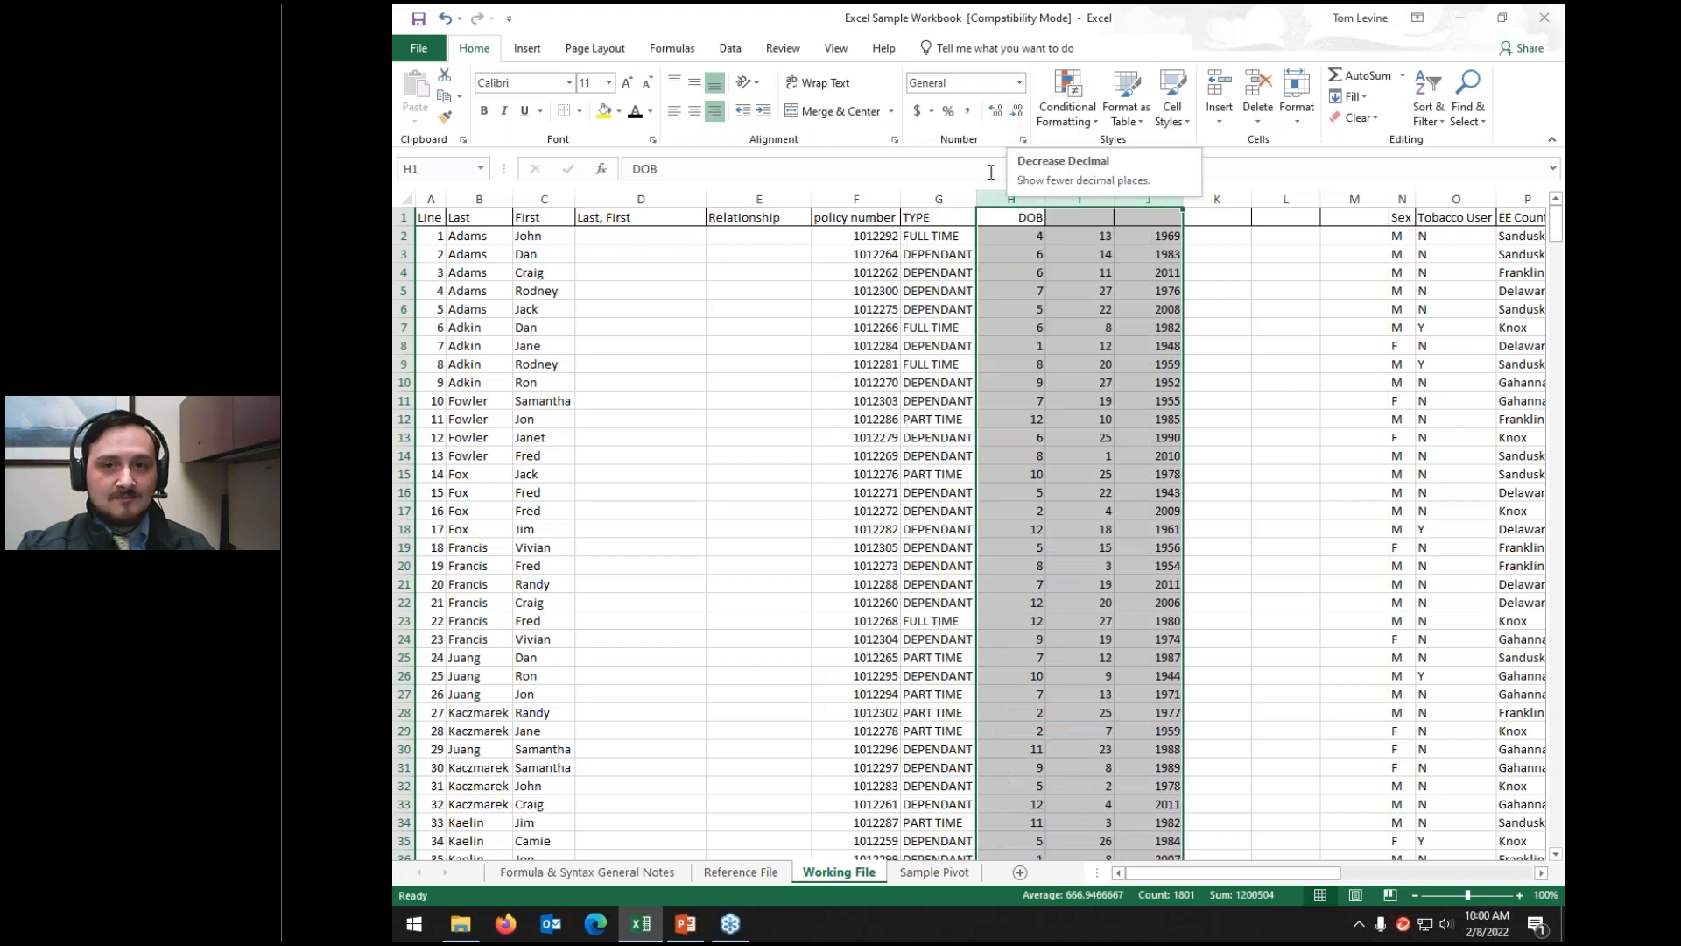
left_click(1034, 219)
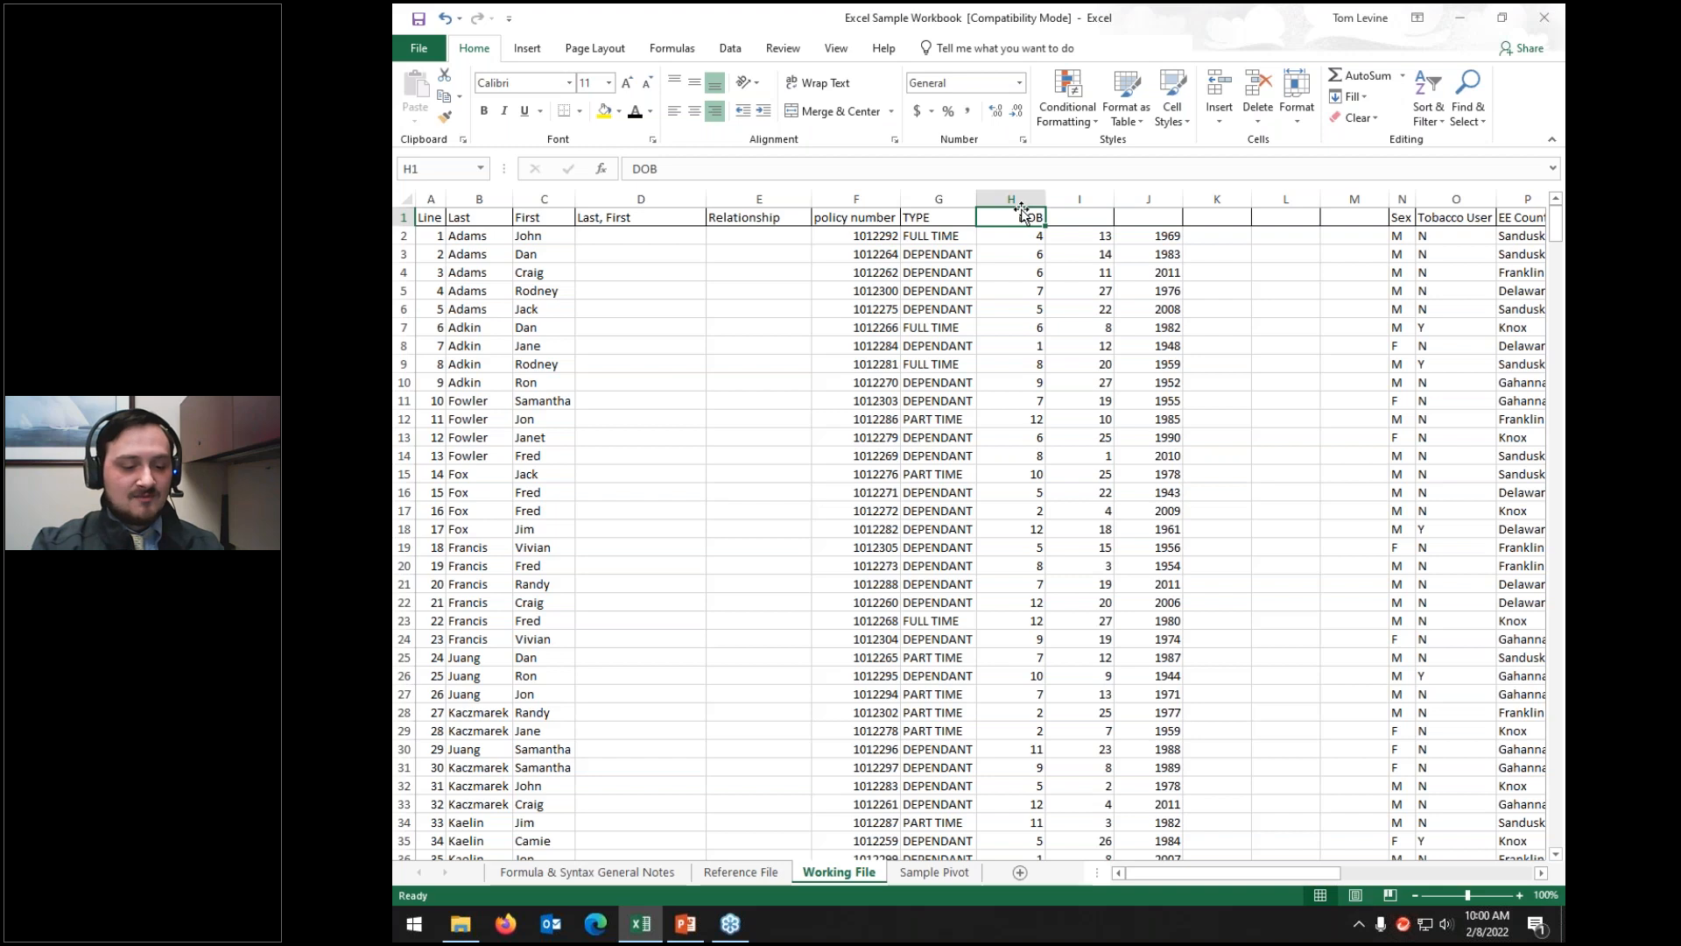
Step: Enter the headers Month in H1, Day in I1 and Year in J1
type("Date")
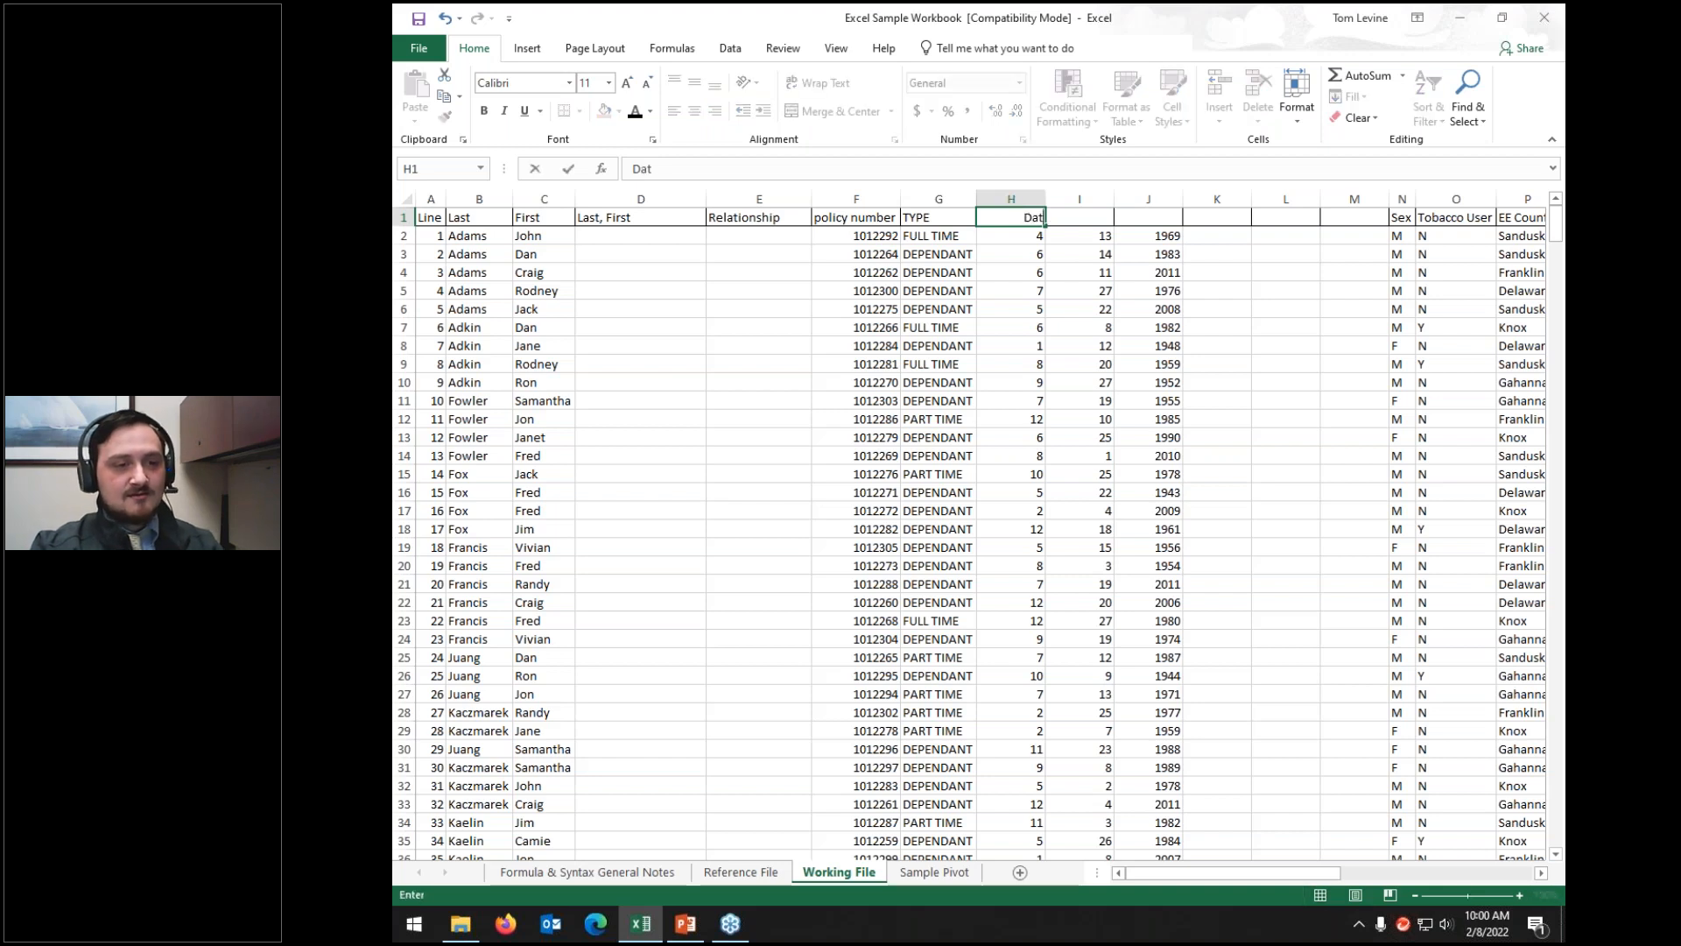
key("Tab")
key("Left")
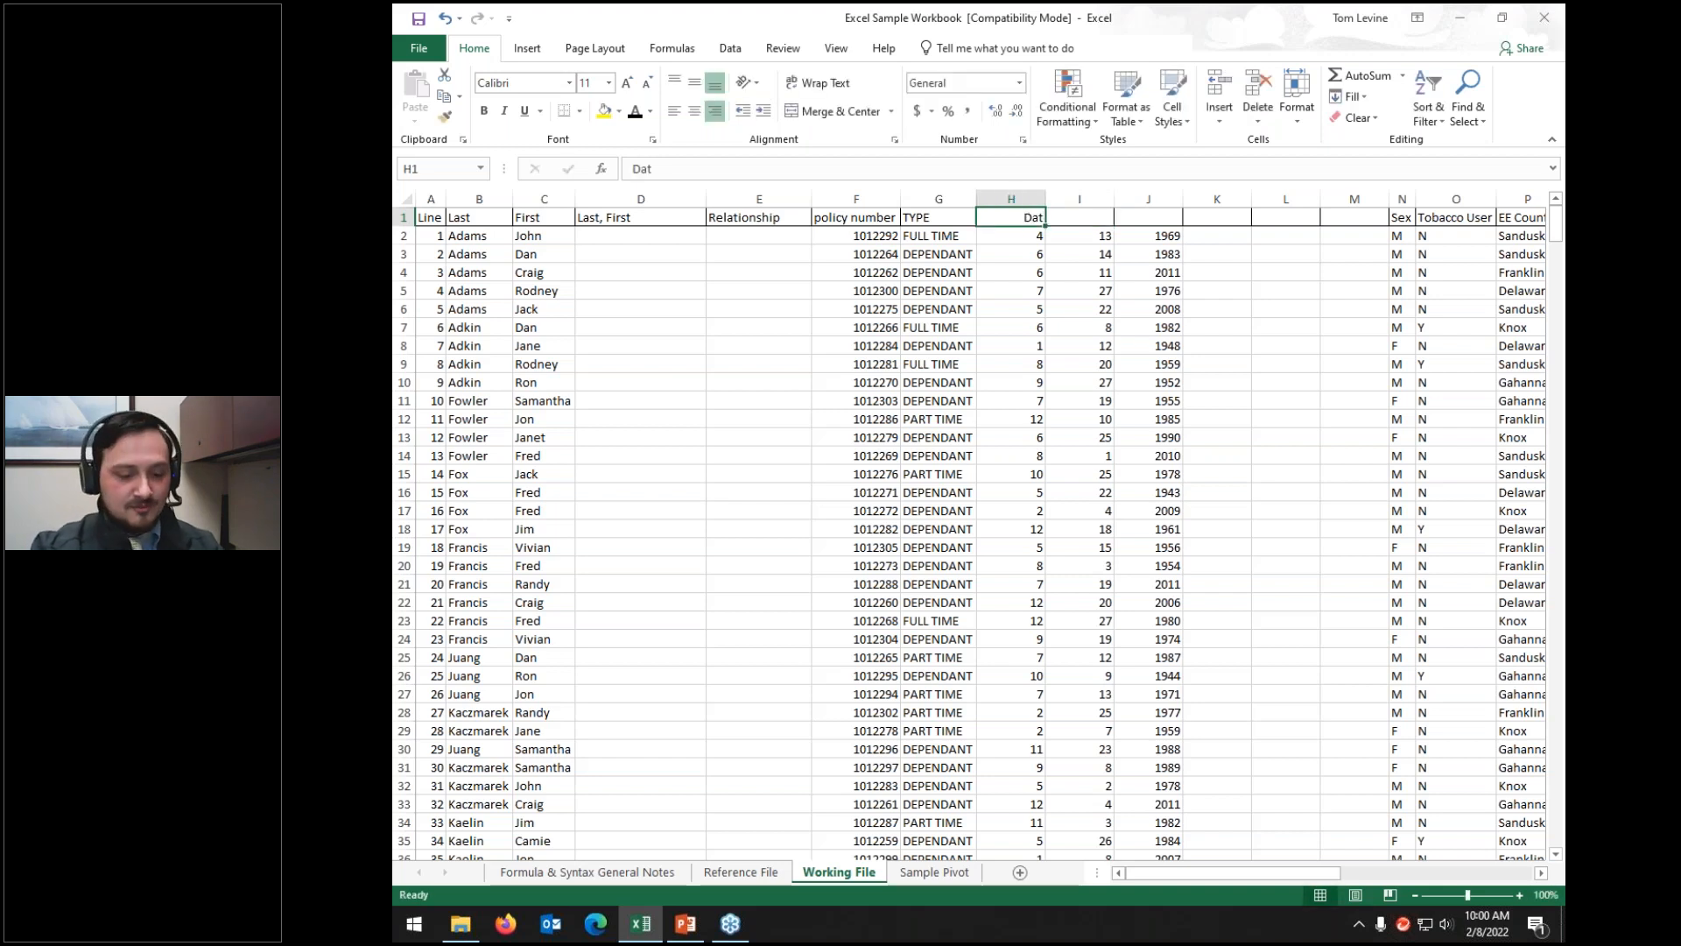
type("Month")
key("Tab")
type("Day")
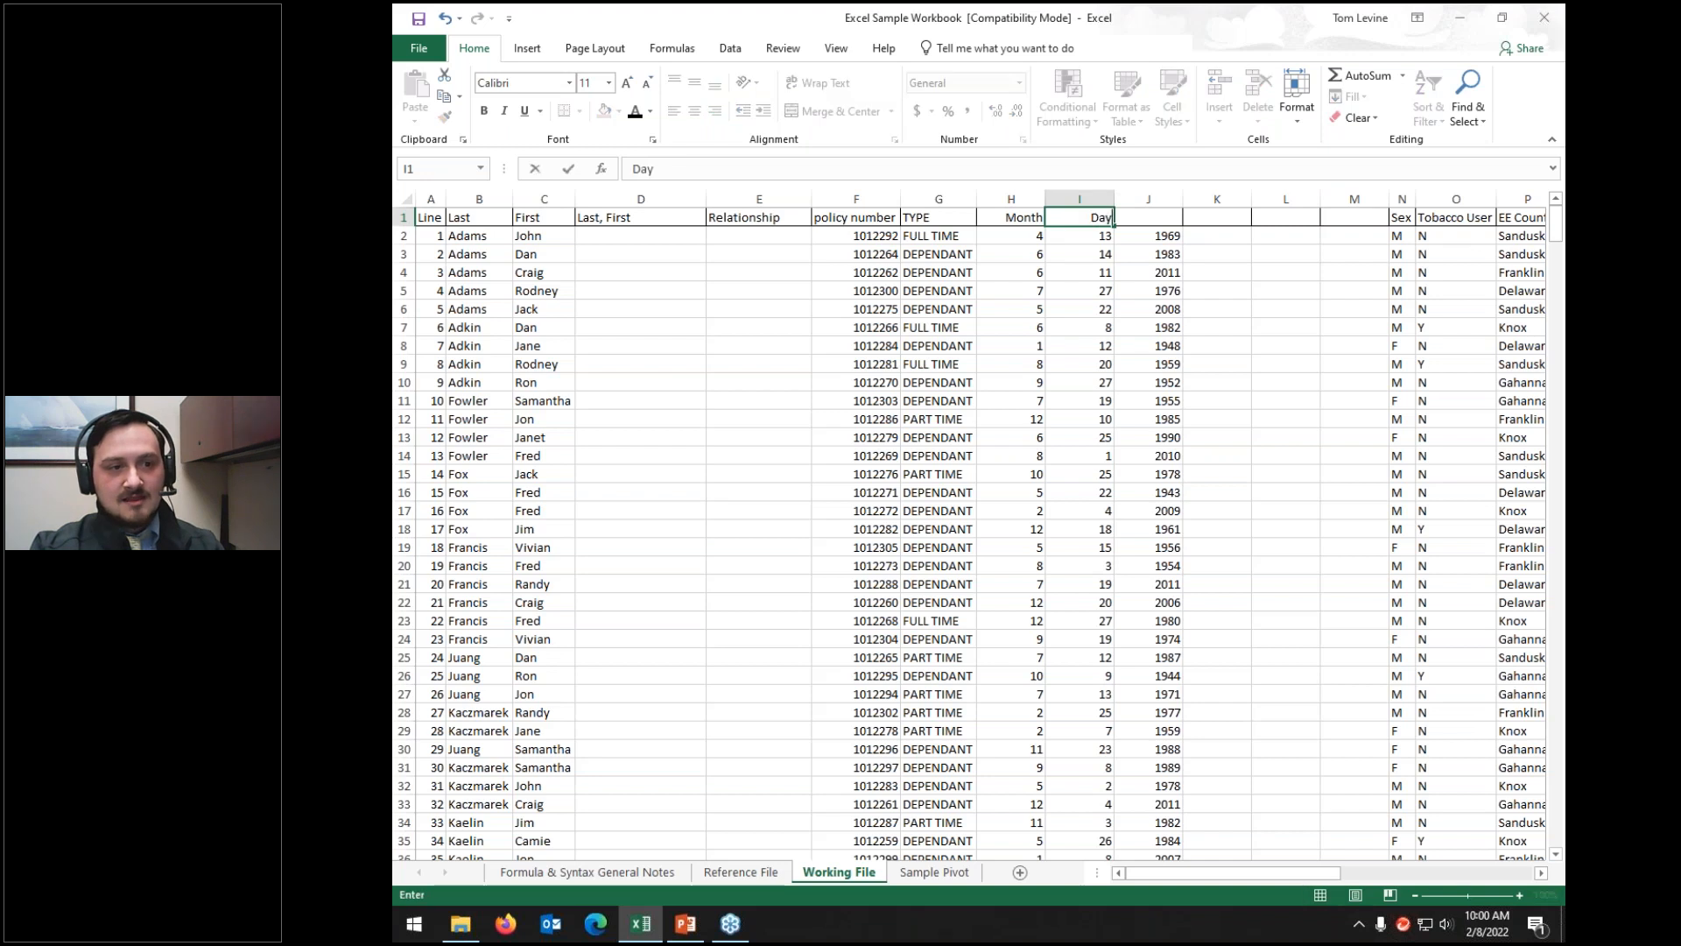
key("Tab")
type("Year")
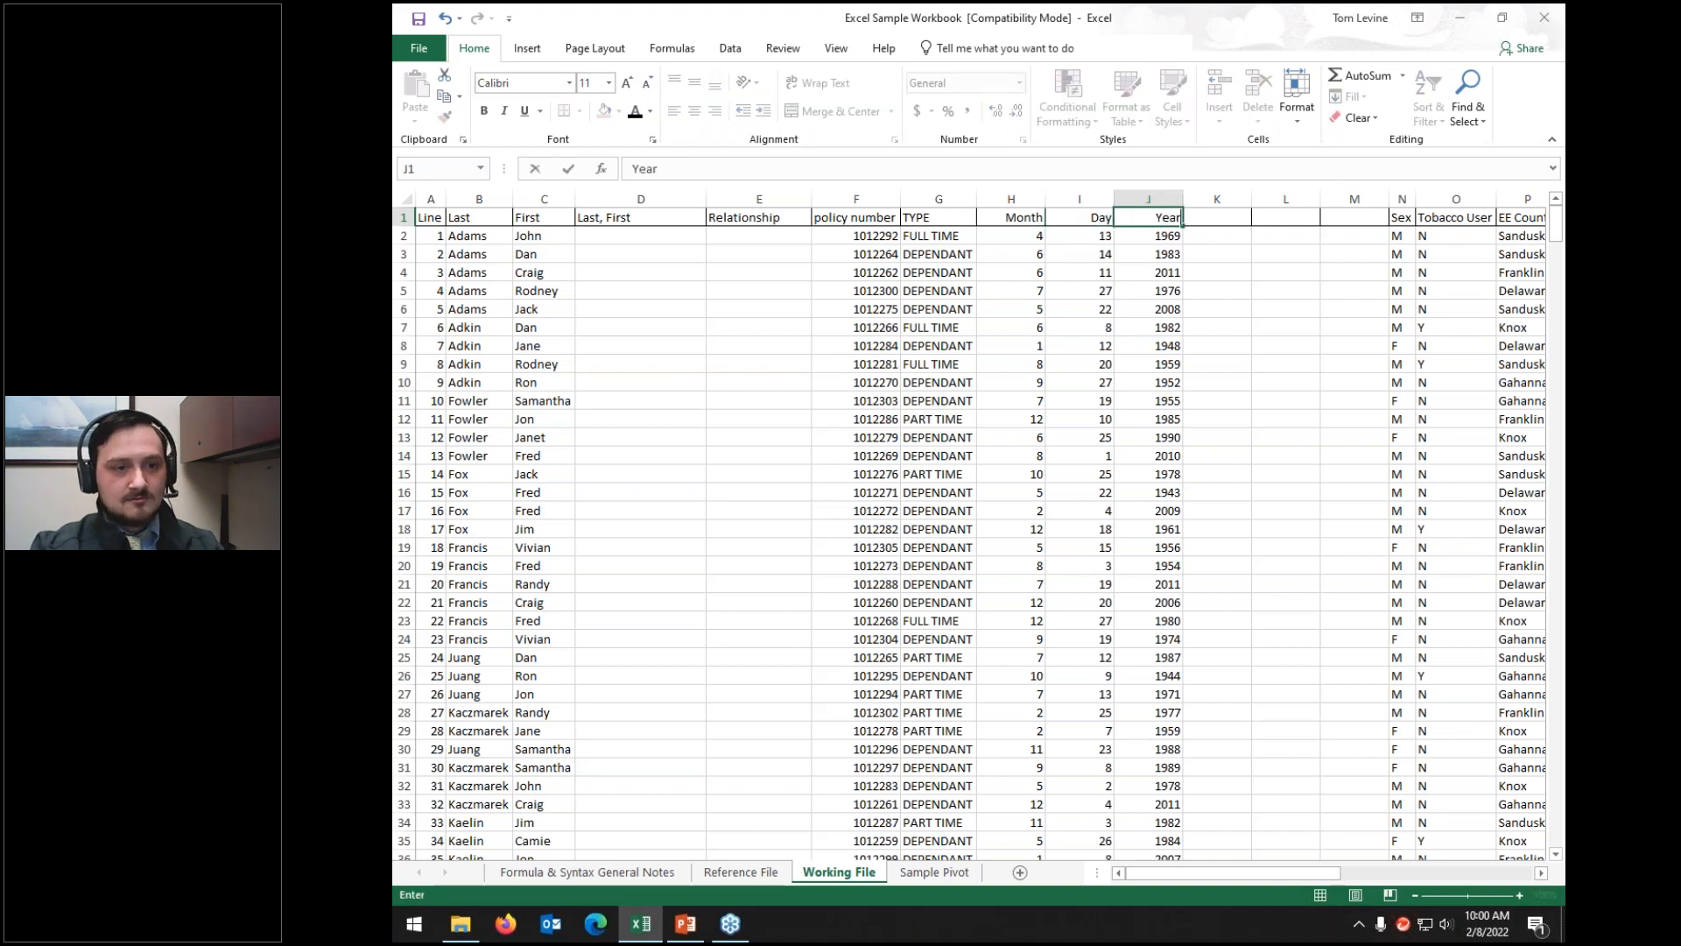
key("Return")
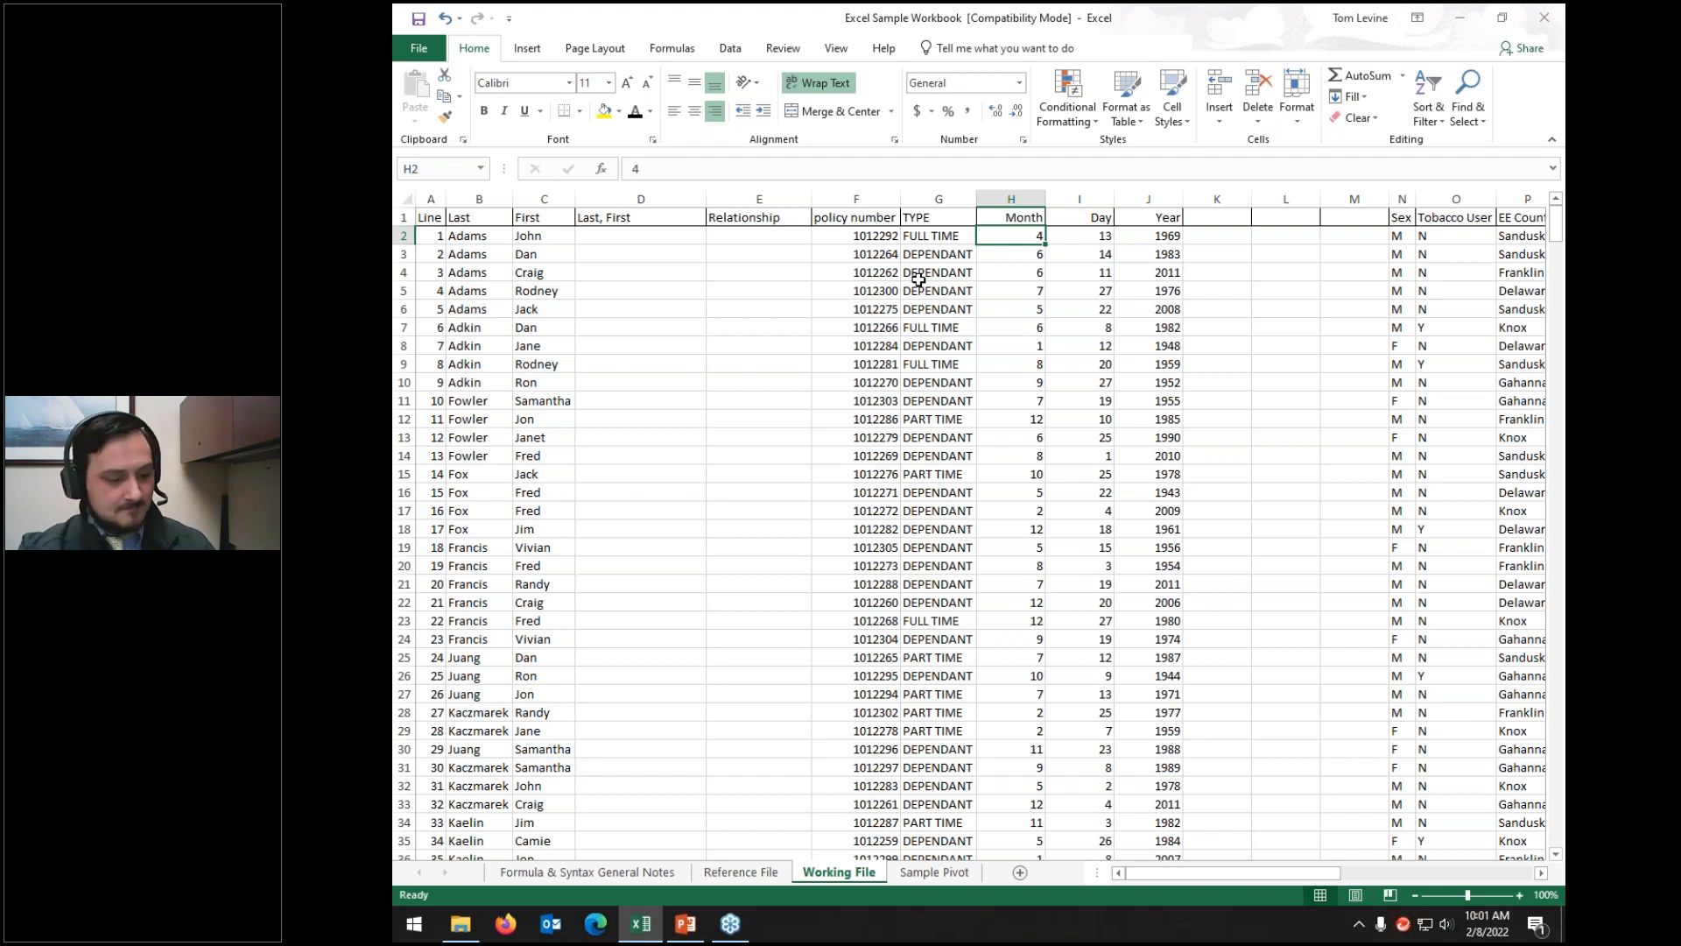
Step: Undo the date split to restore full DOB dates, then delete empty columns I to M
key("ctrl+z")
key("ctrl+z")
key("ctrl+z")
key("ctrl+z")
key("ctrl+z")
key("ctrl+z")
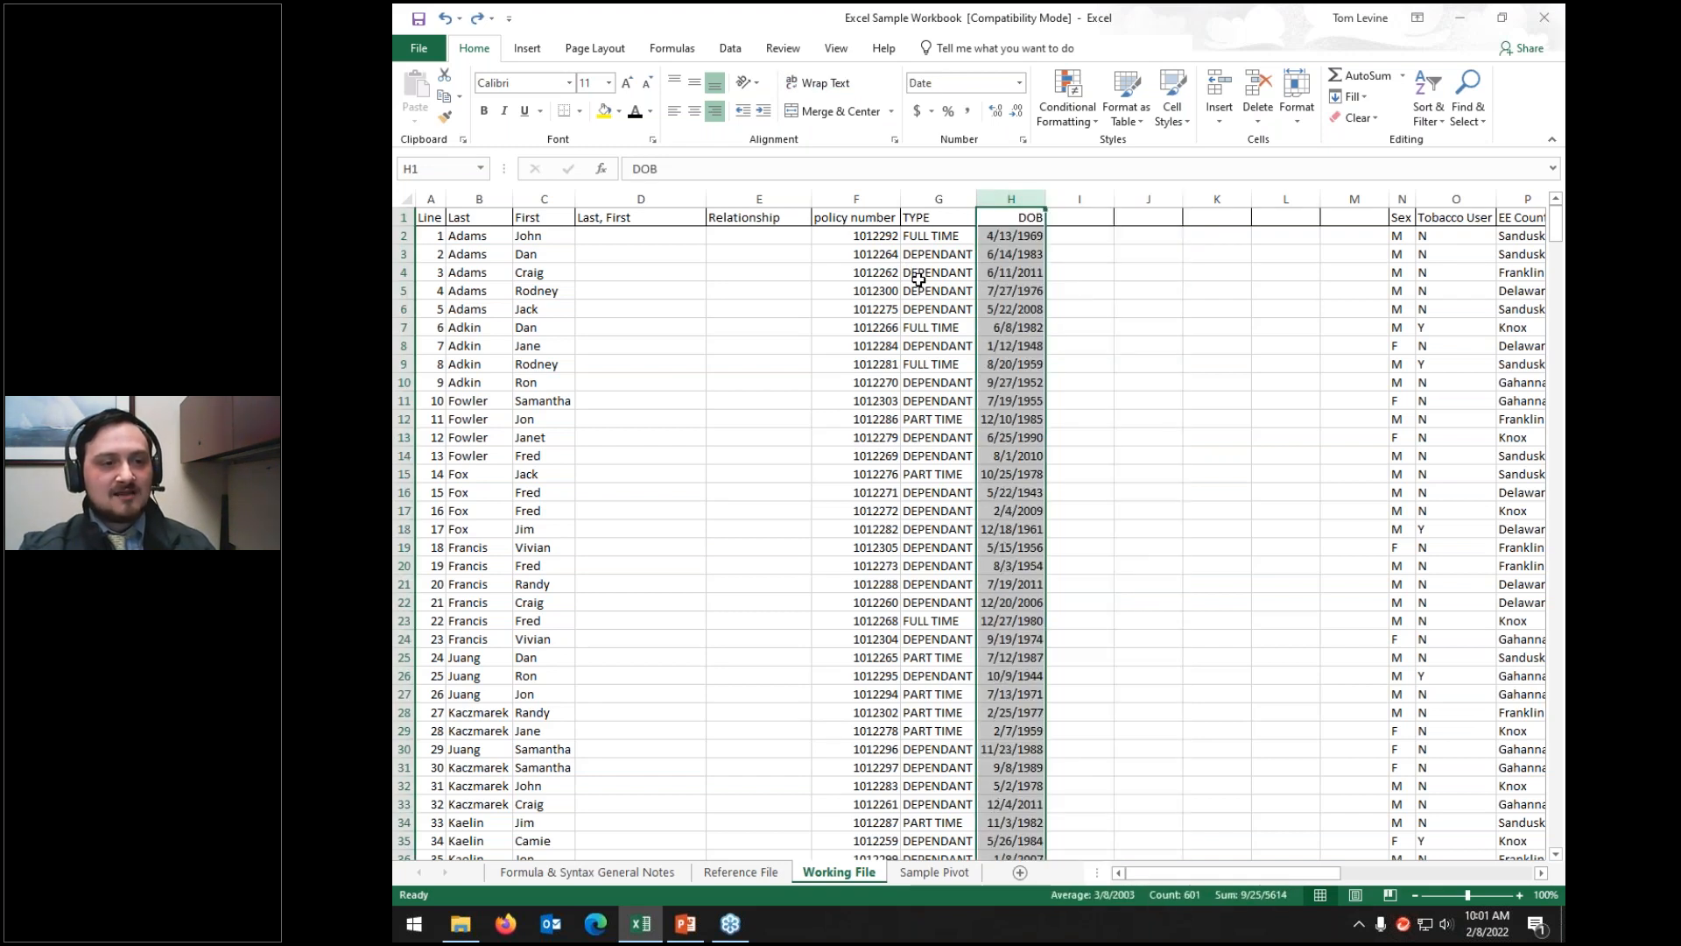
left_click_drag(1073, 188, 1345, 189)
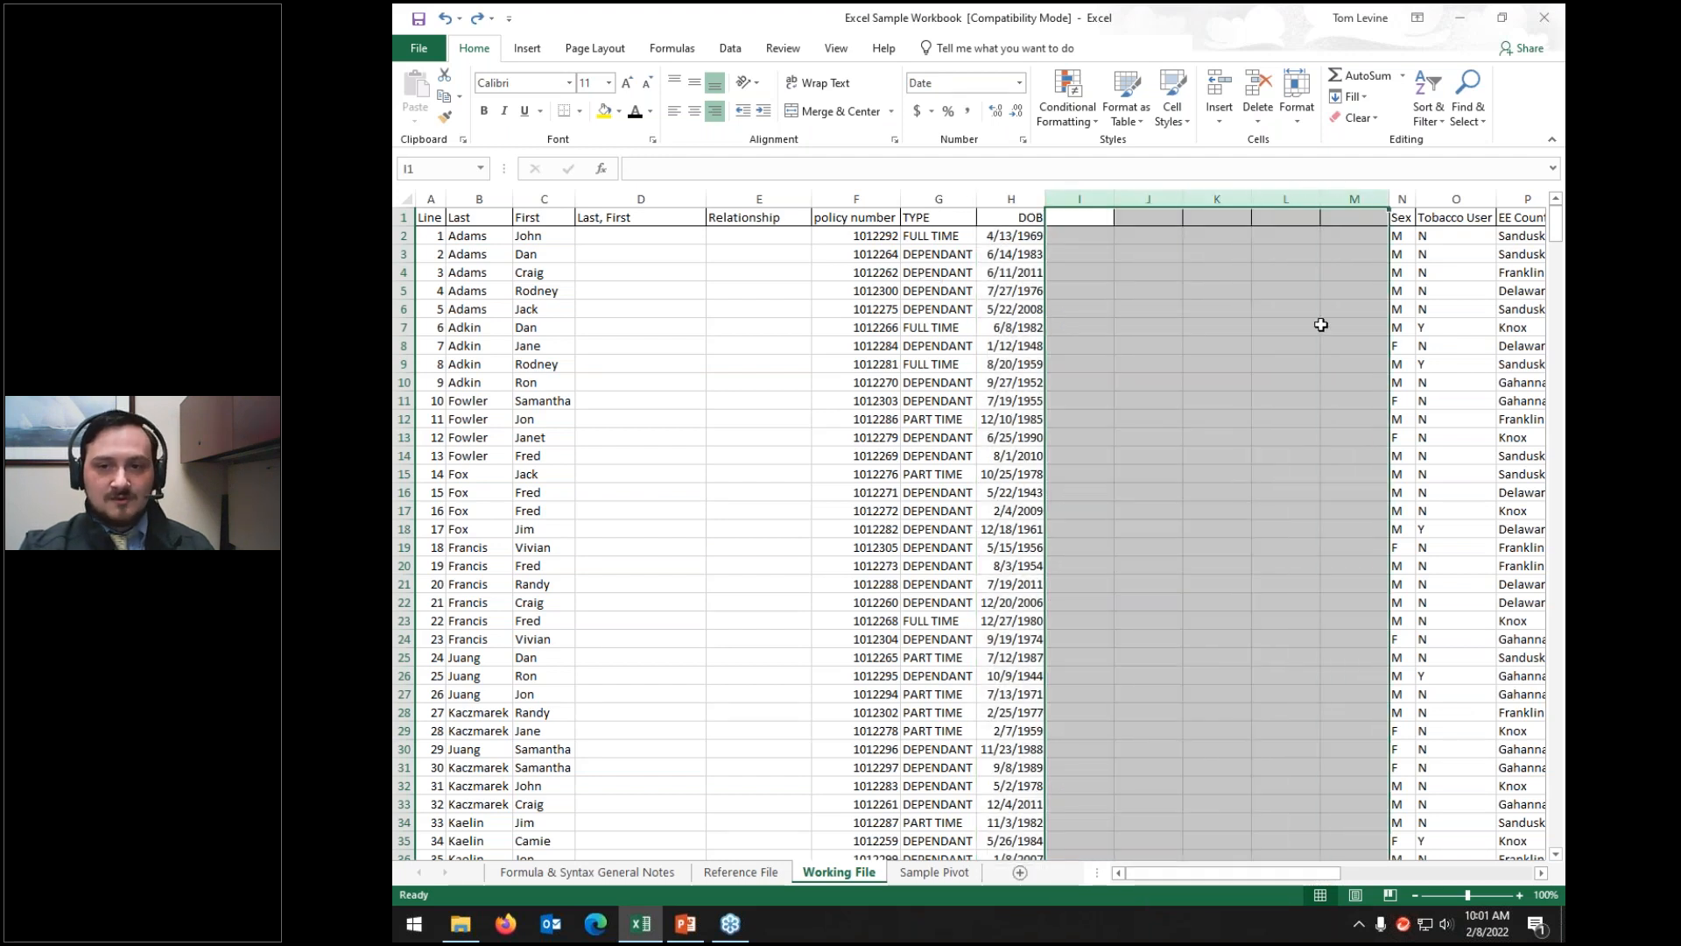
right_click(1318, 324)
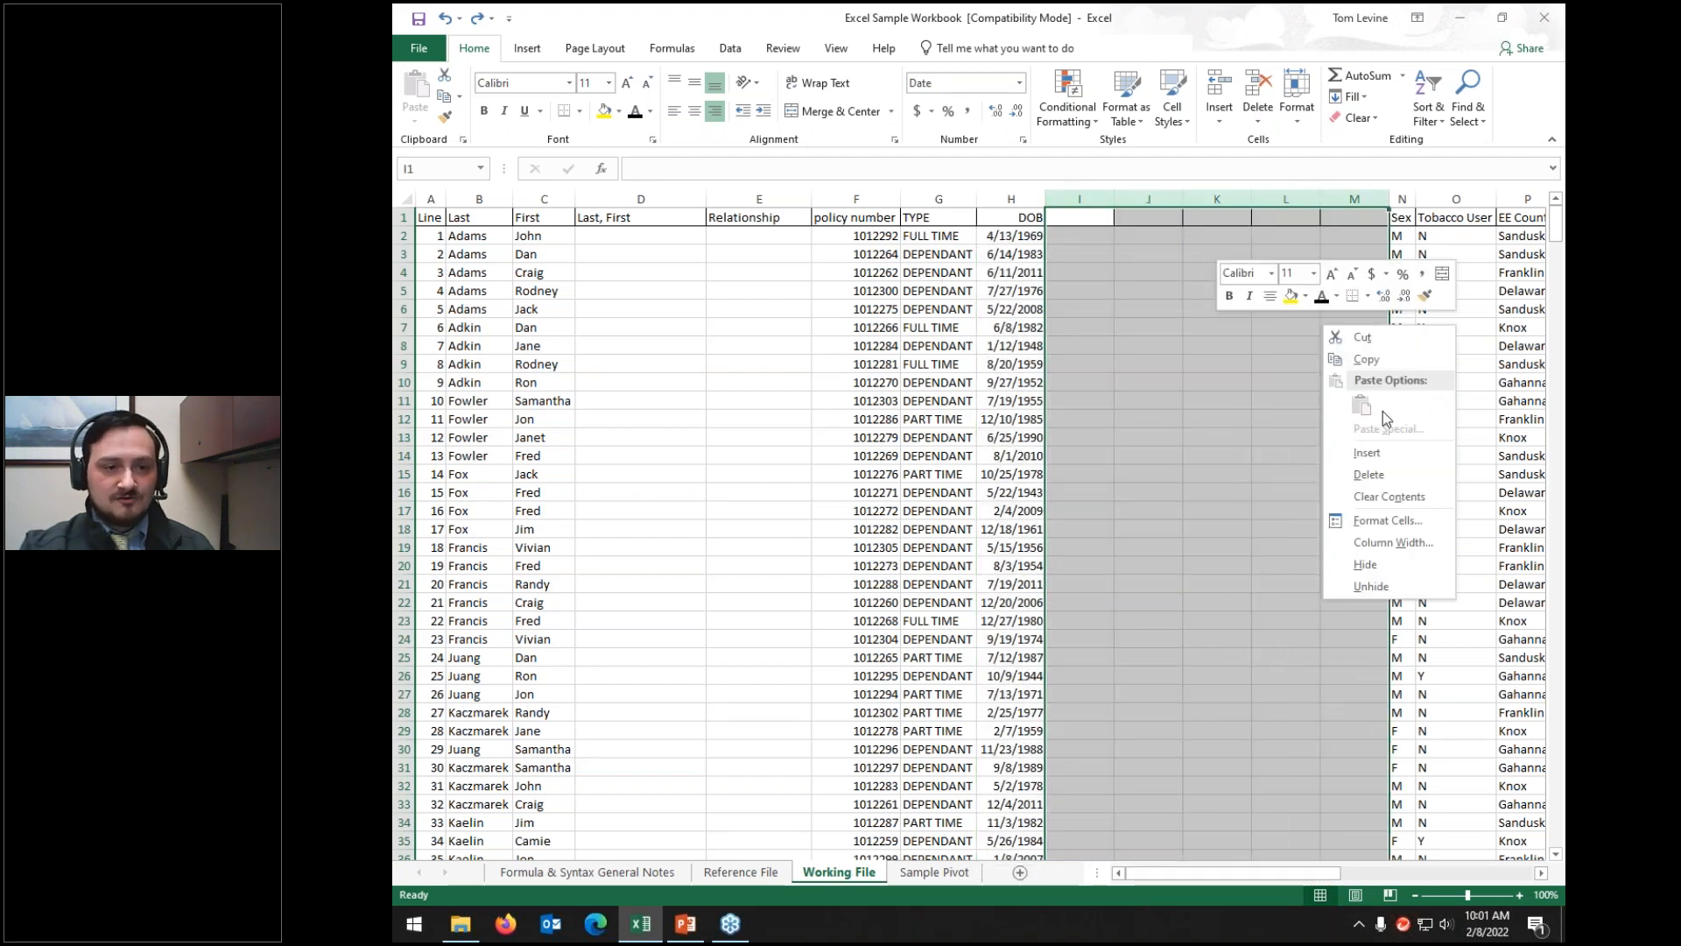
left_click(1367, 475)
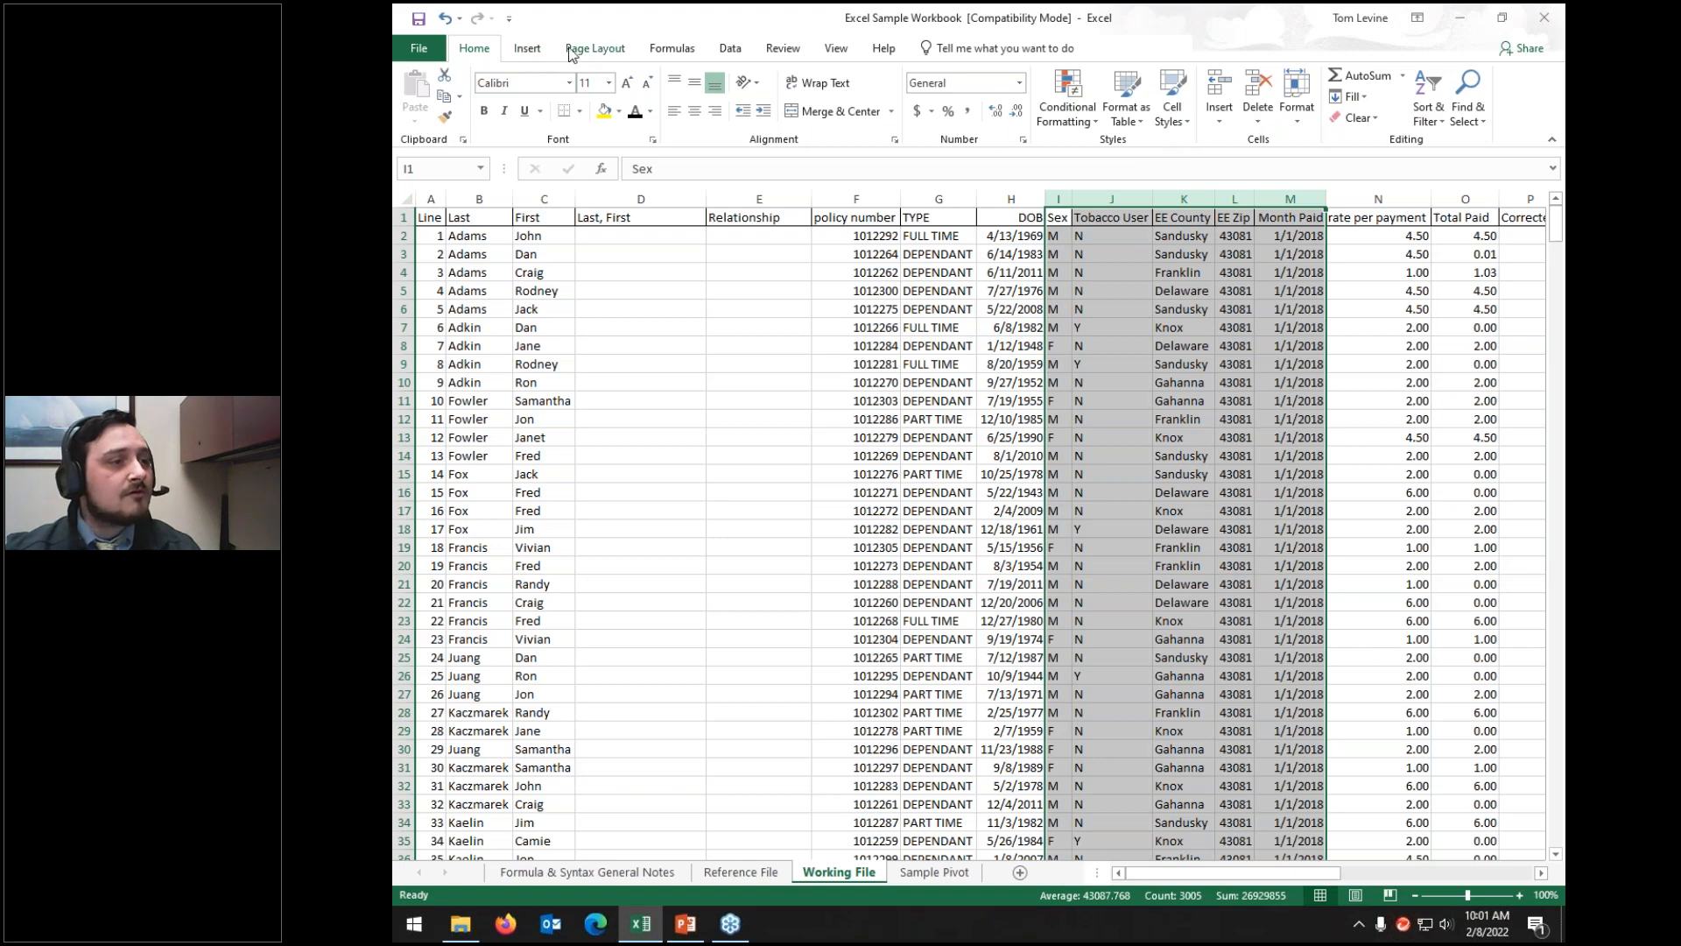
Step: Apply Freeze Top Row and scroll to confirm the header row stays visible
left_click(835, 49)
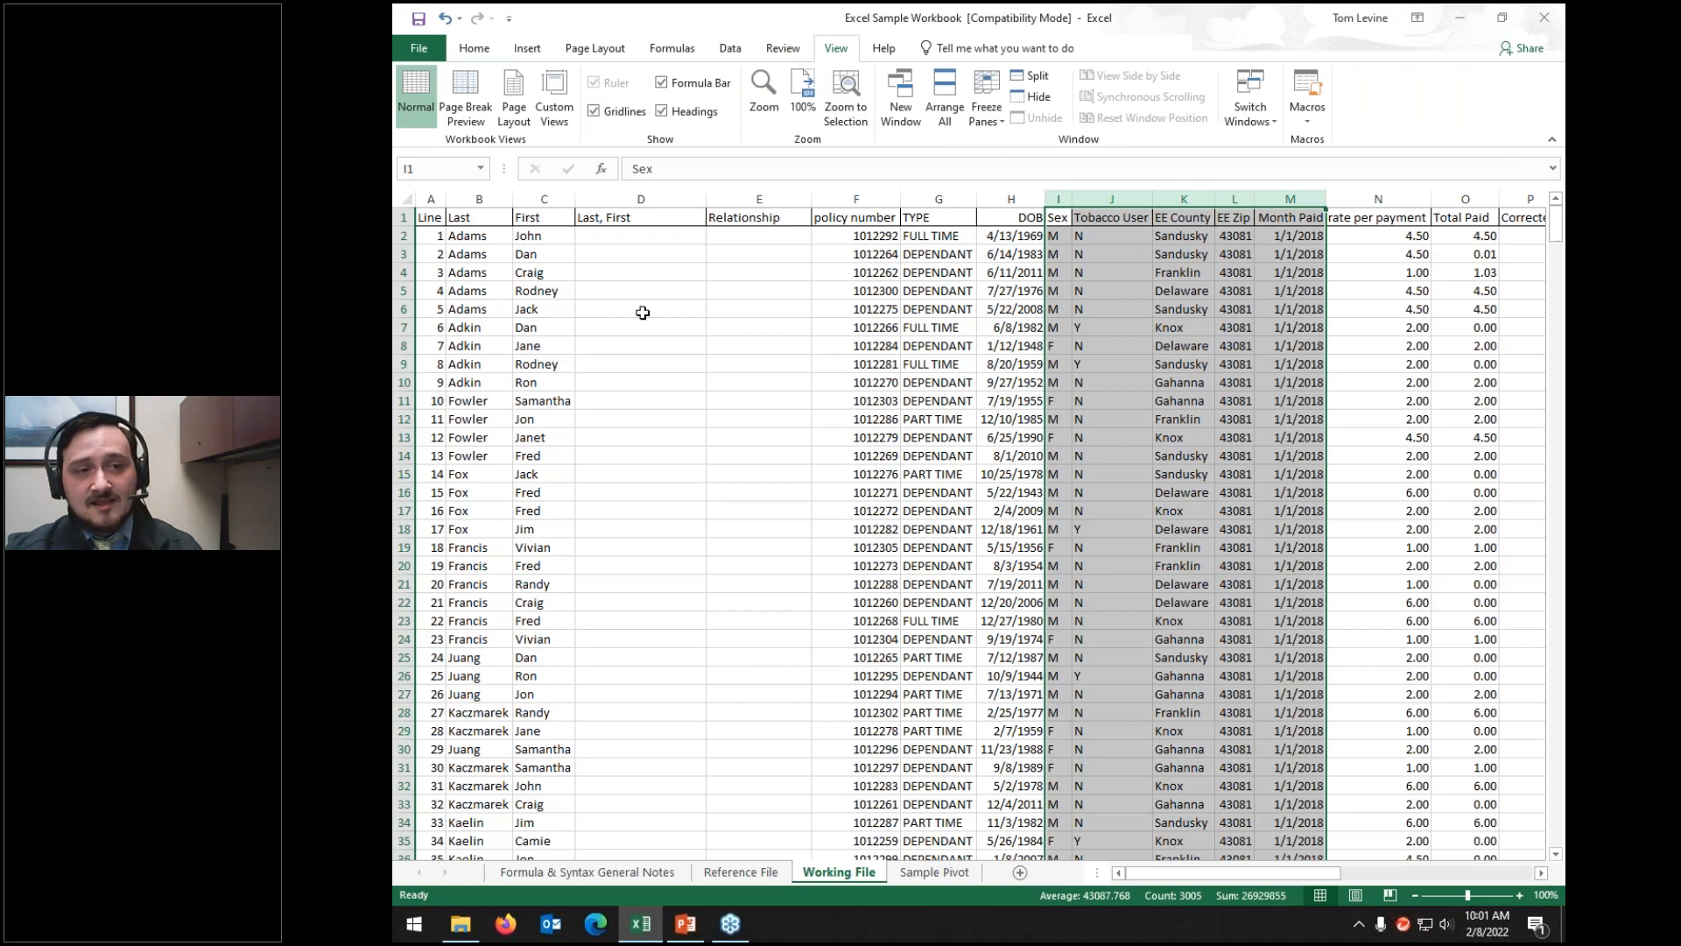
left_click(563, 250)
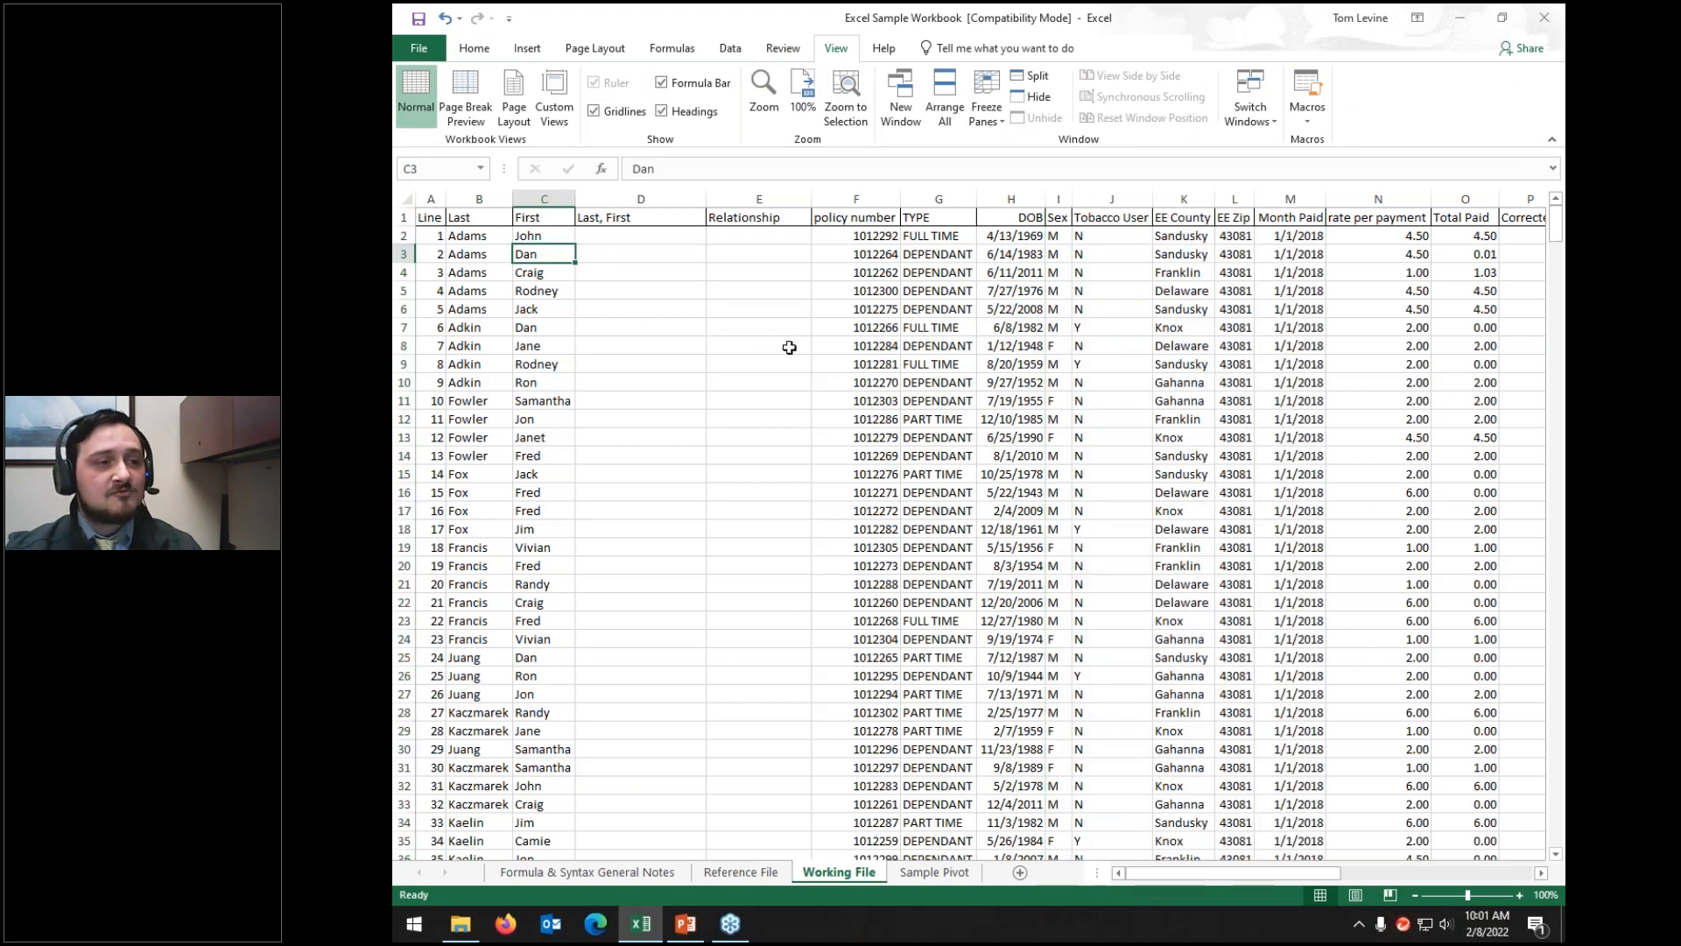
left_click(996, 118)
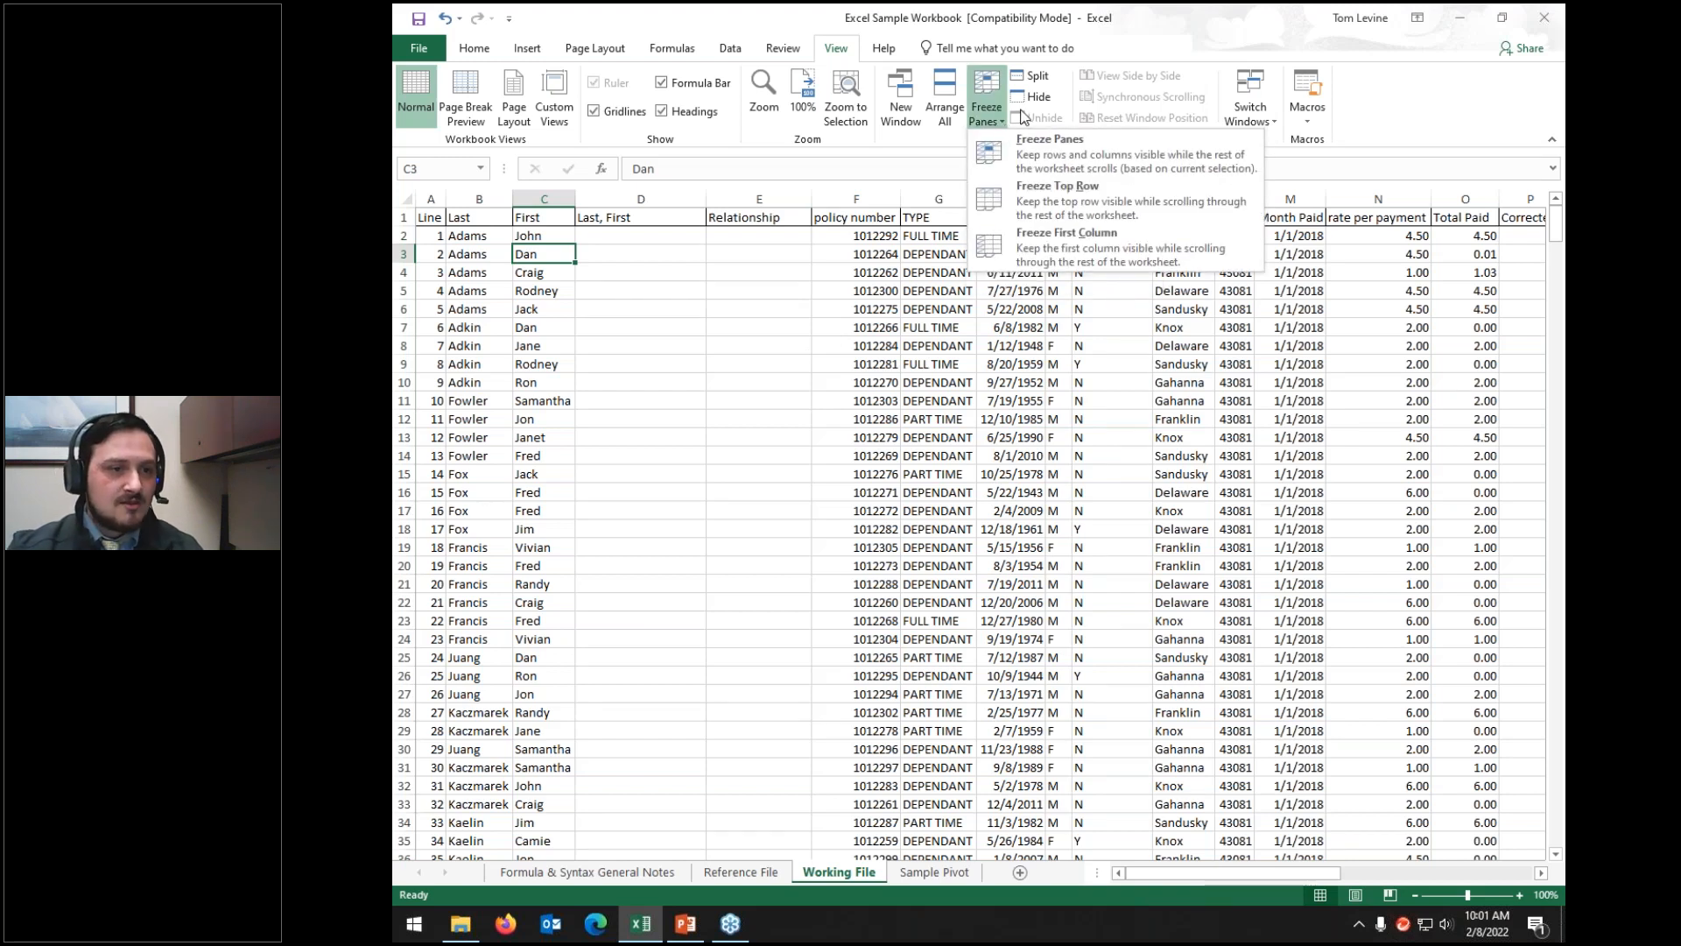
left_click(986, 208)
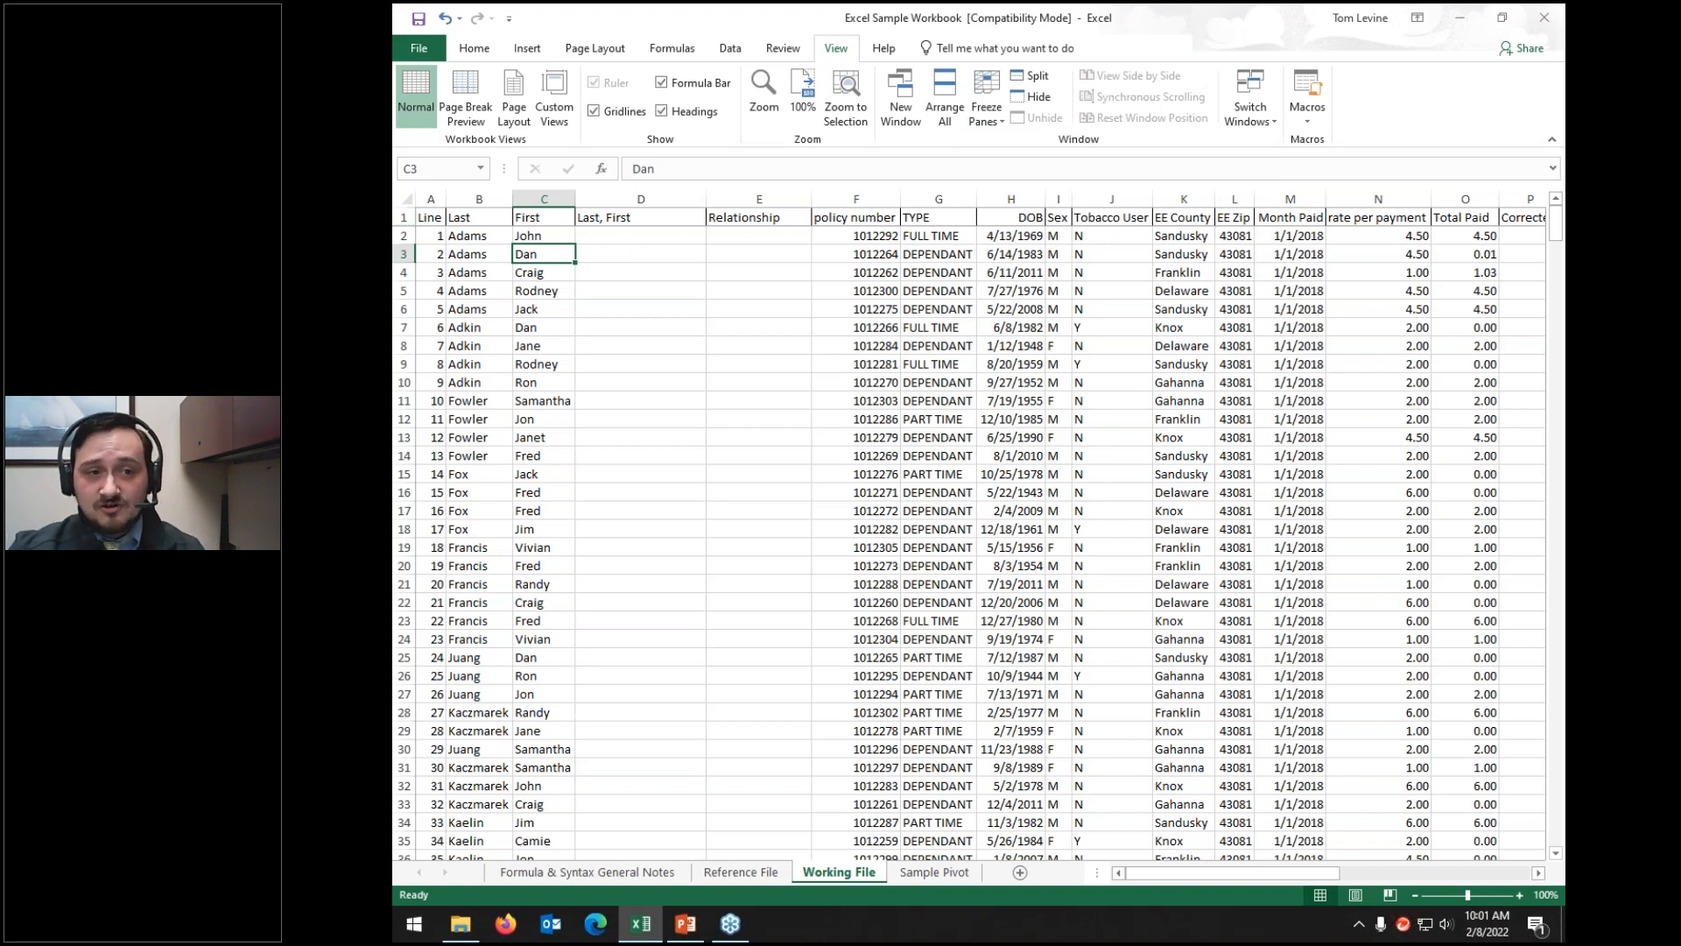
scroll(1006, 373, "down", 5)
scroll(1006, 373, "down", 20)
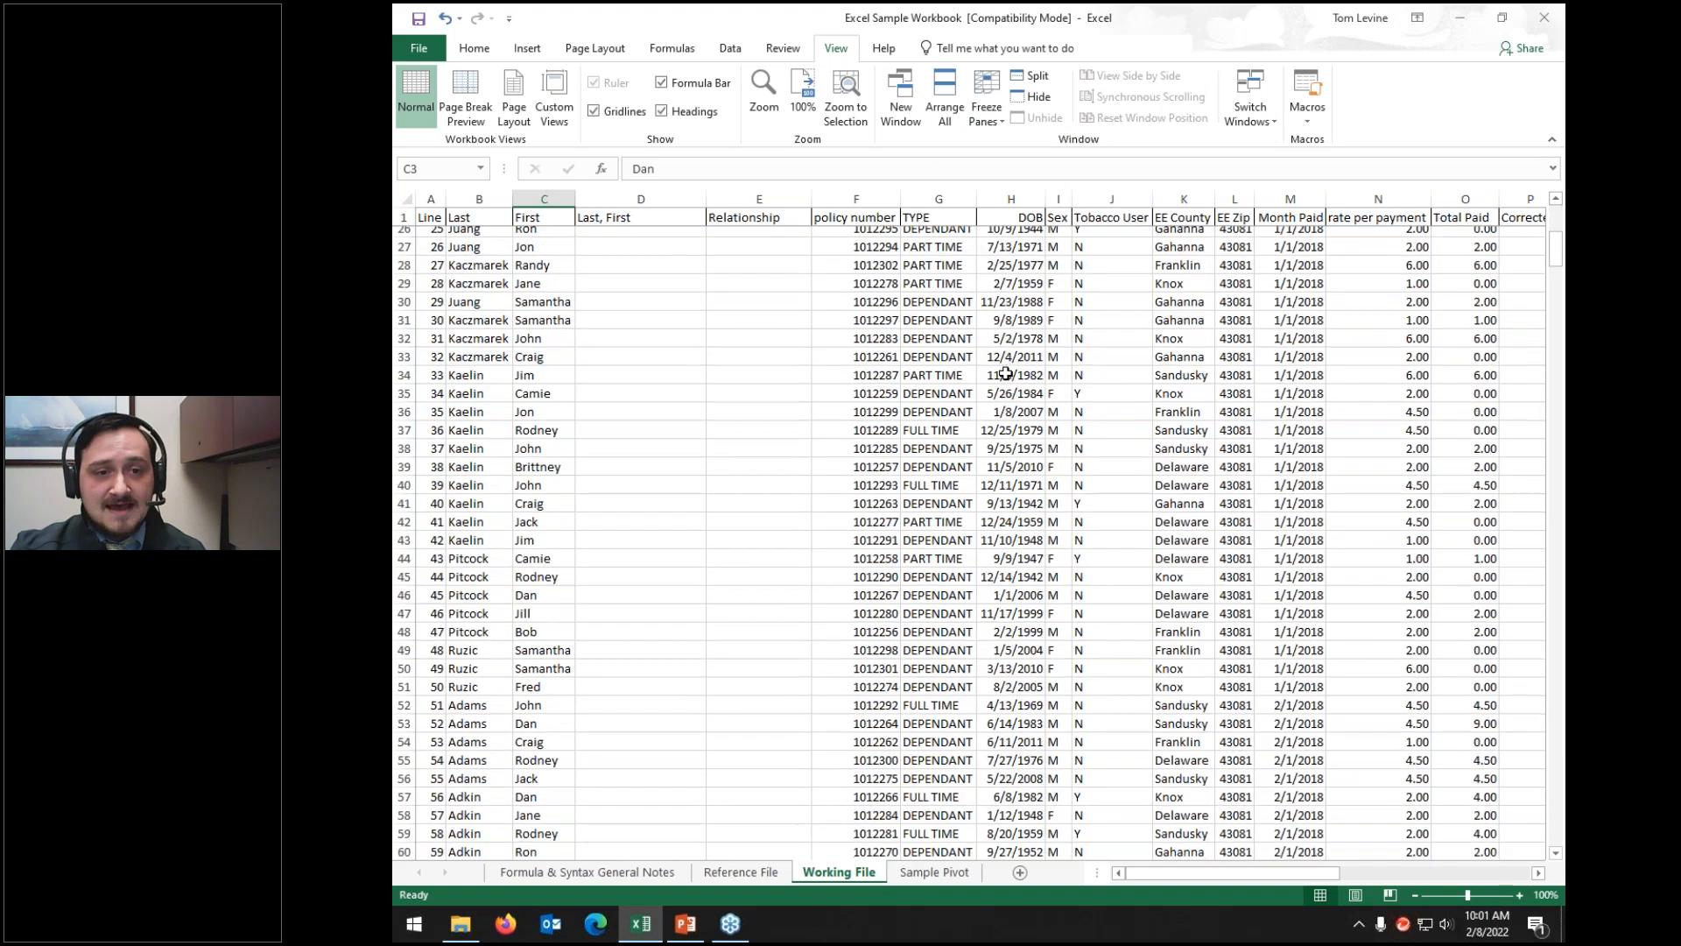
scroll(1006, 373, "down", 1)
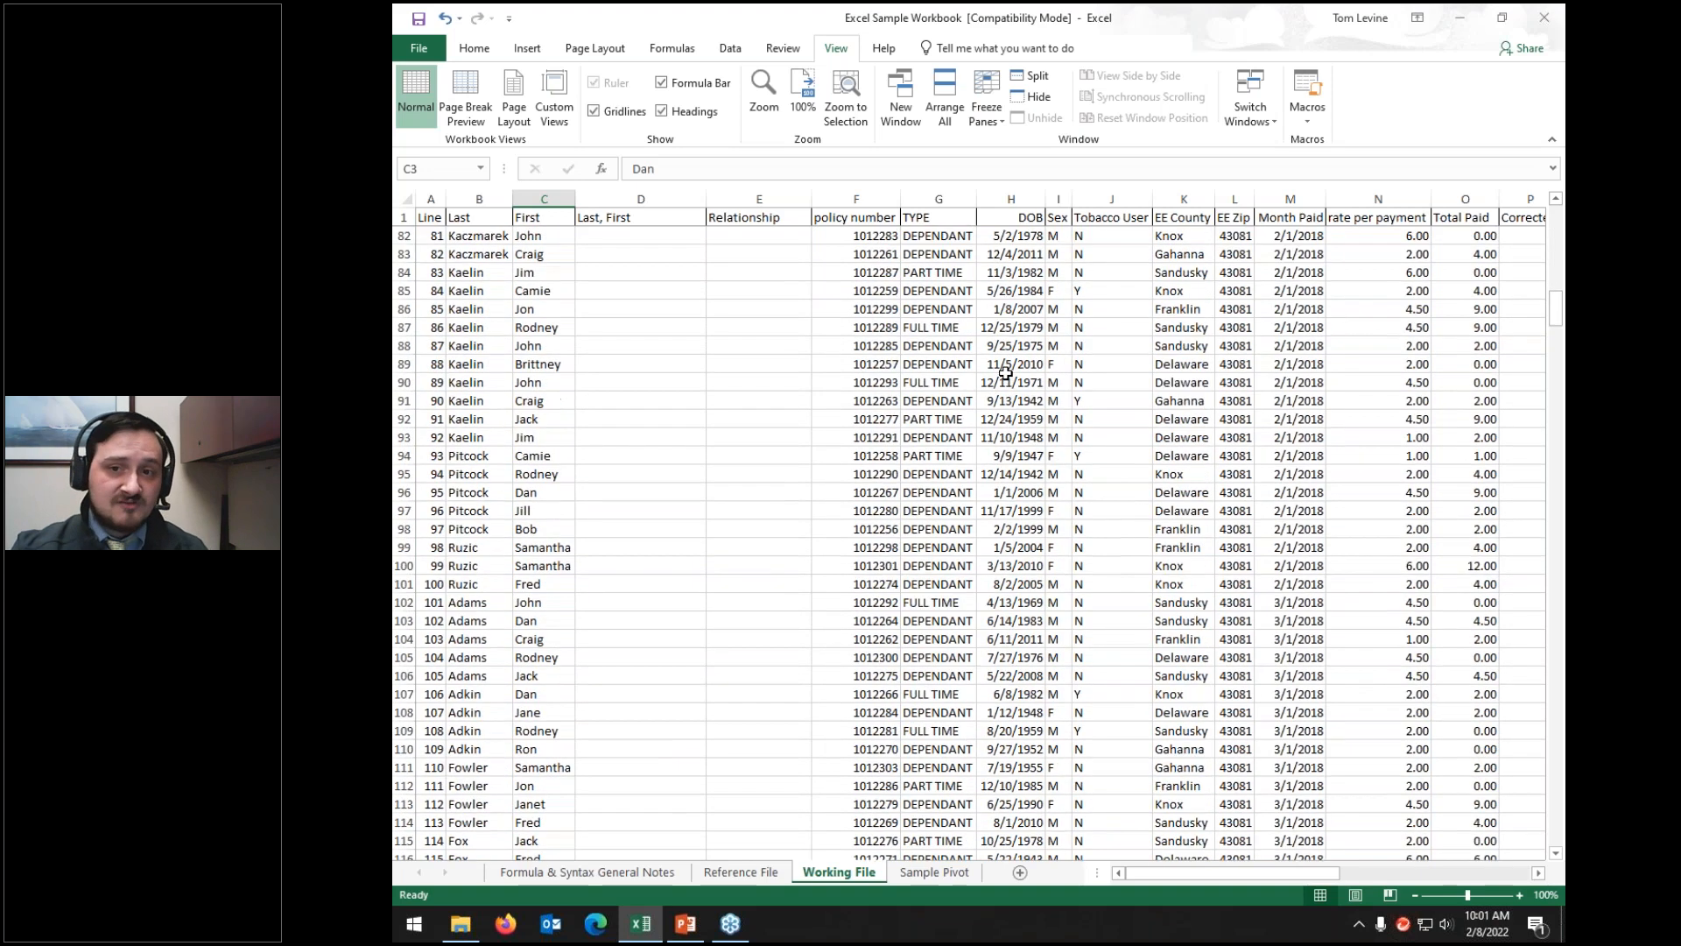
scroll(1006, 373, "up", 20)
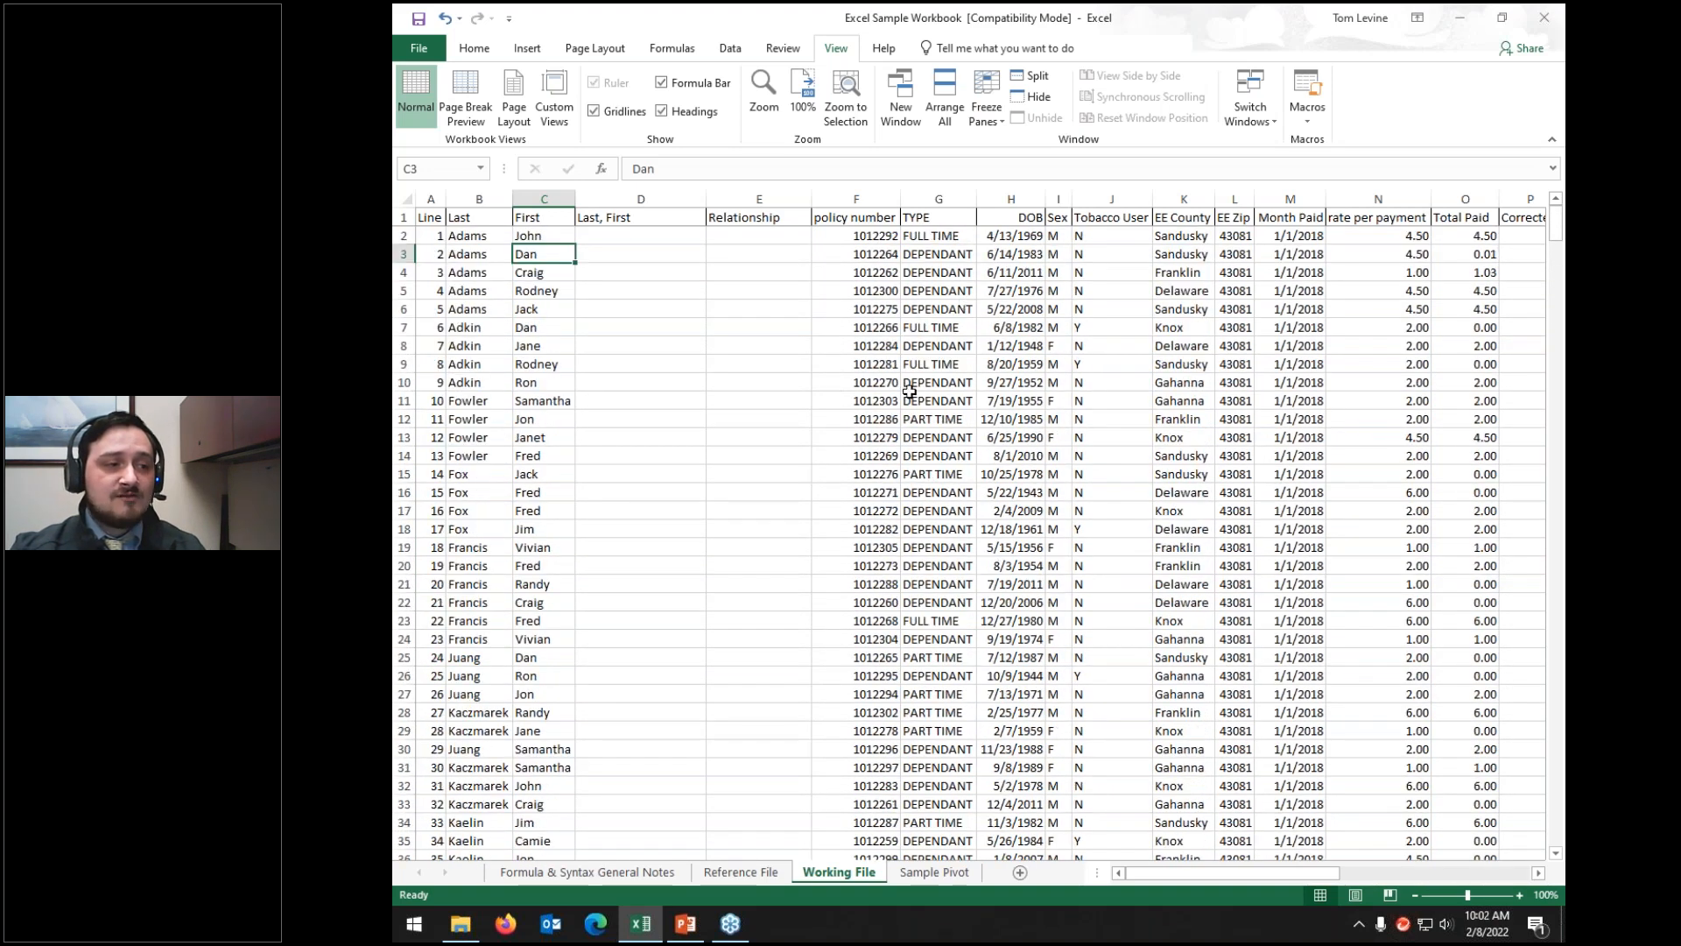
scroll(982, 391, "down", 20)
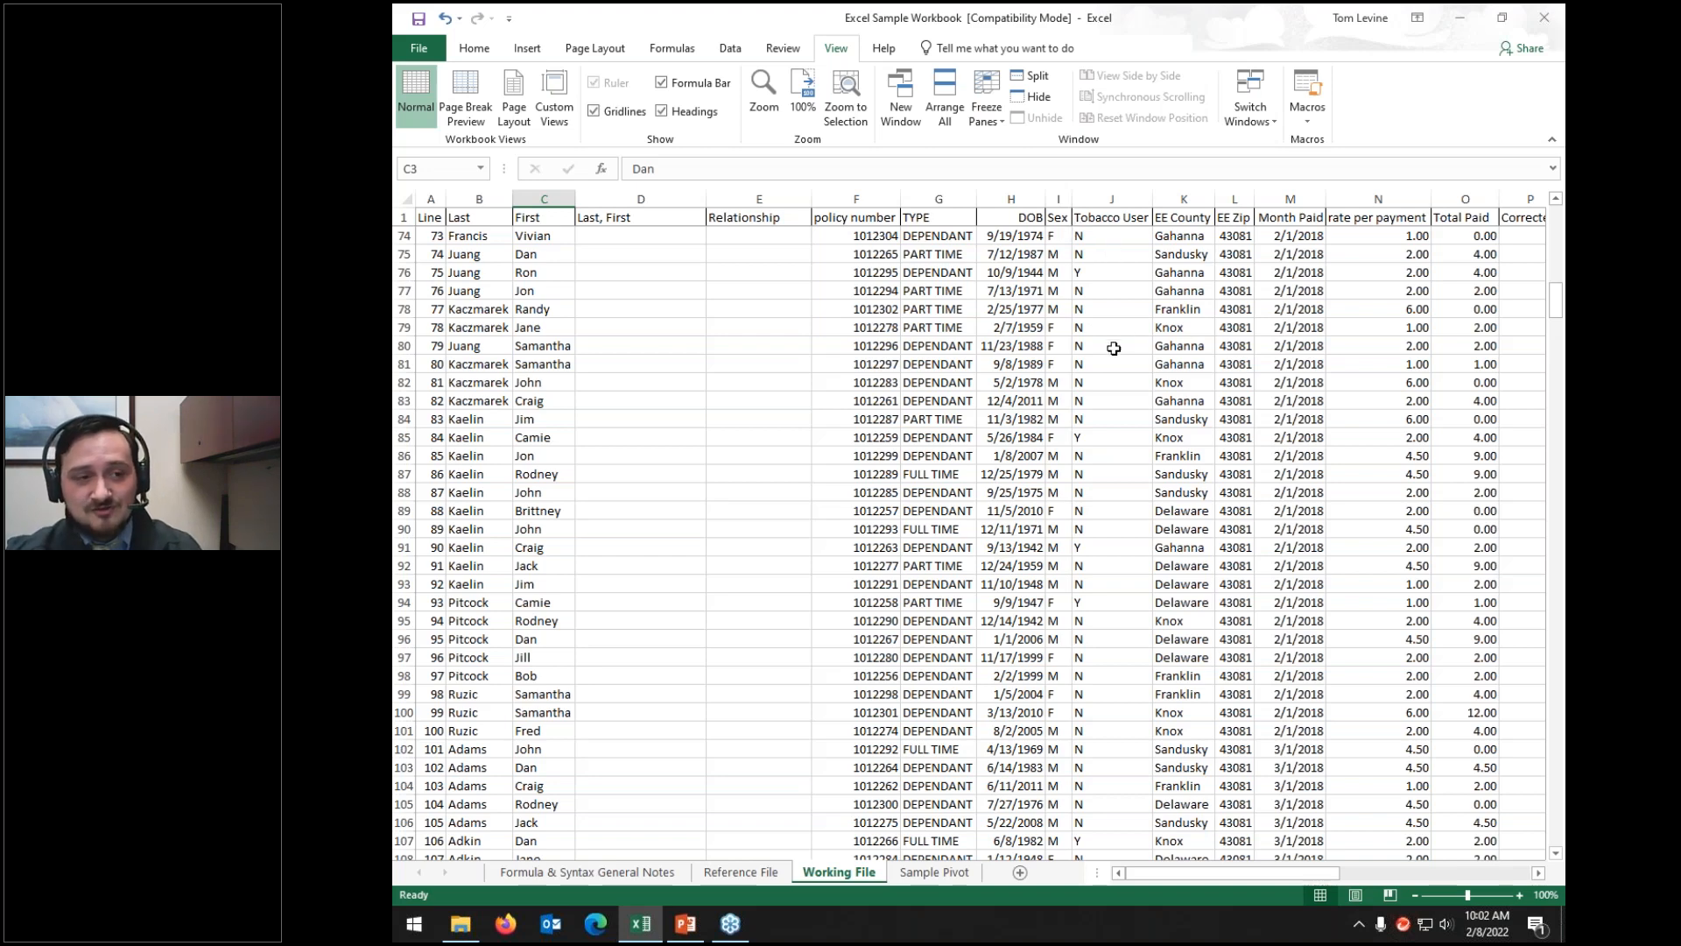
scroll(1110, 355, "up", 20)
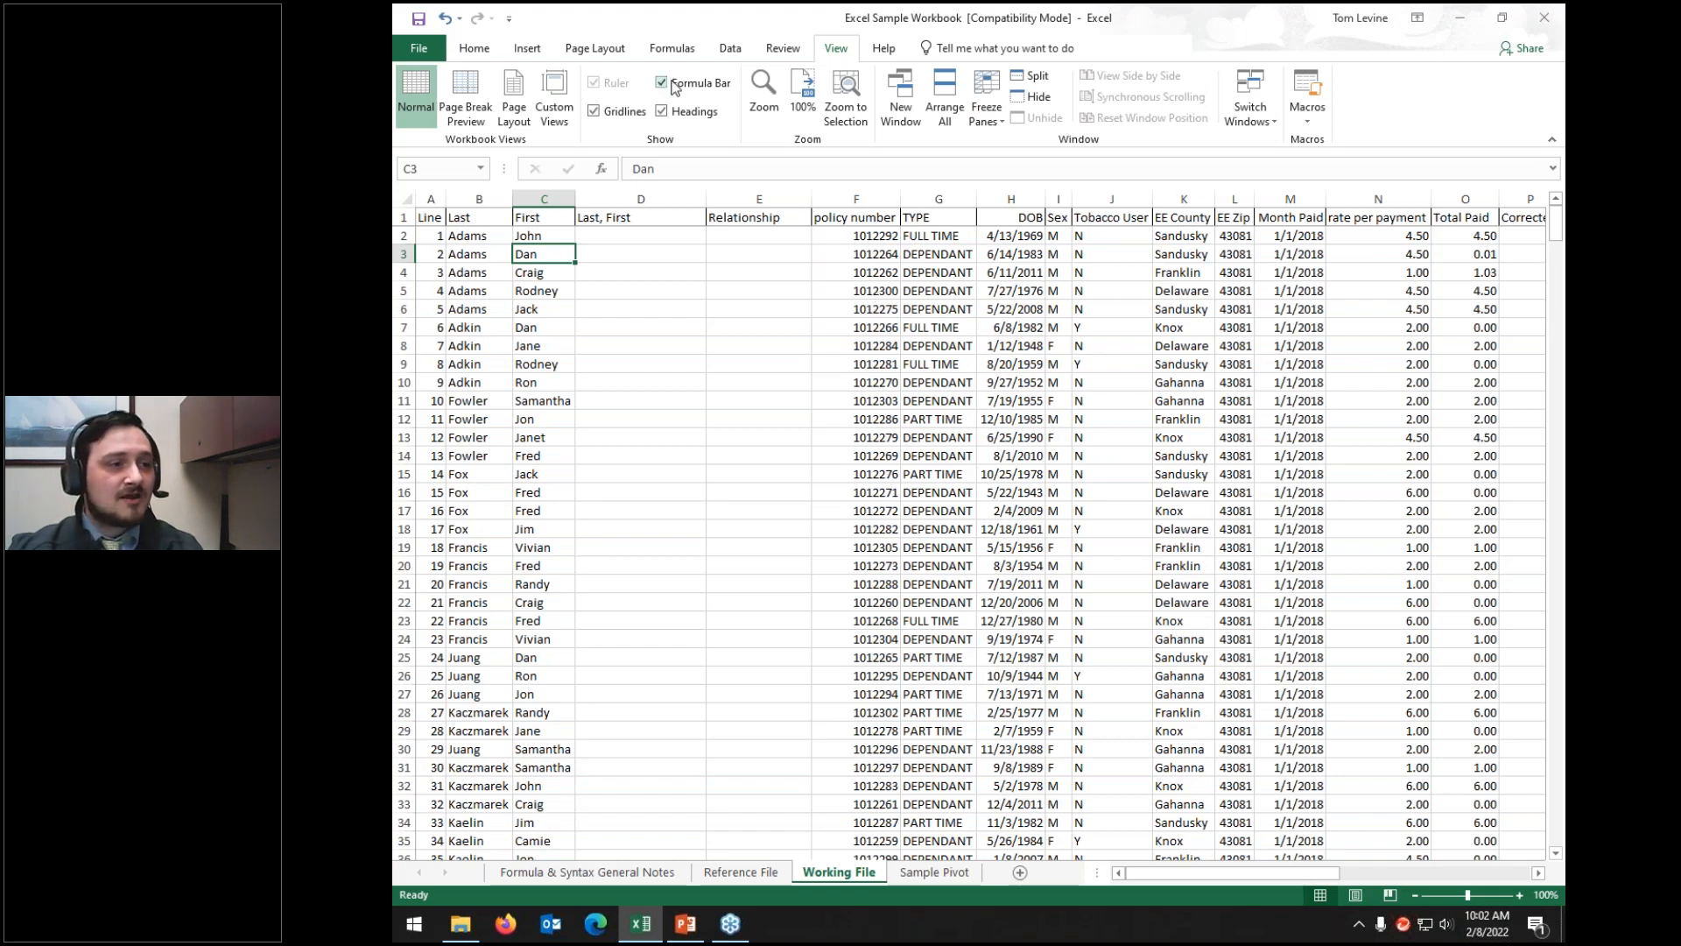
Step: Choose Unfreeze Panes from the Freeze Panes menu
left_click(1000, 100)
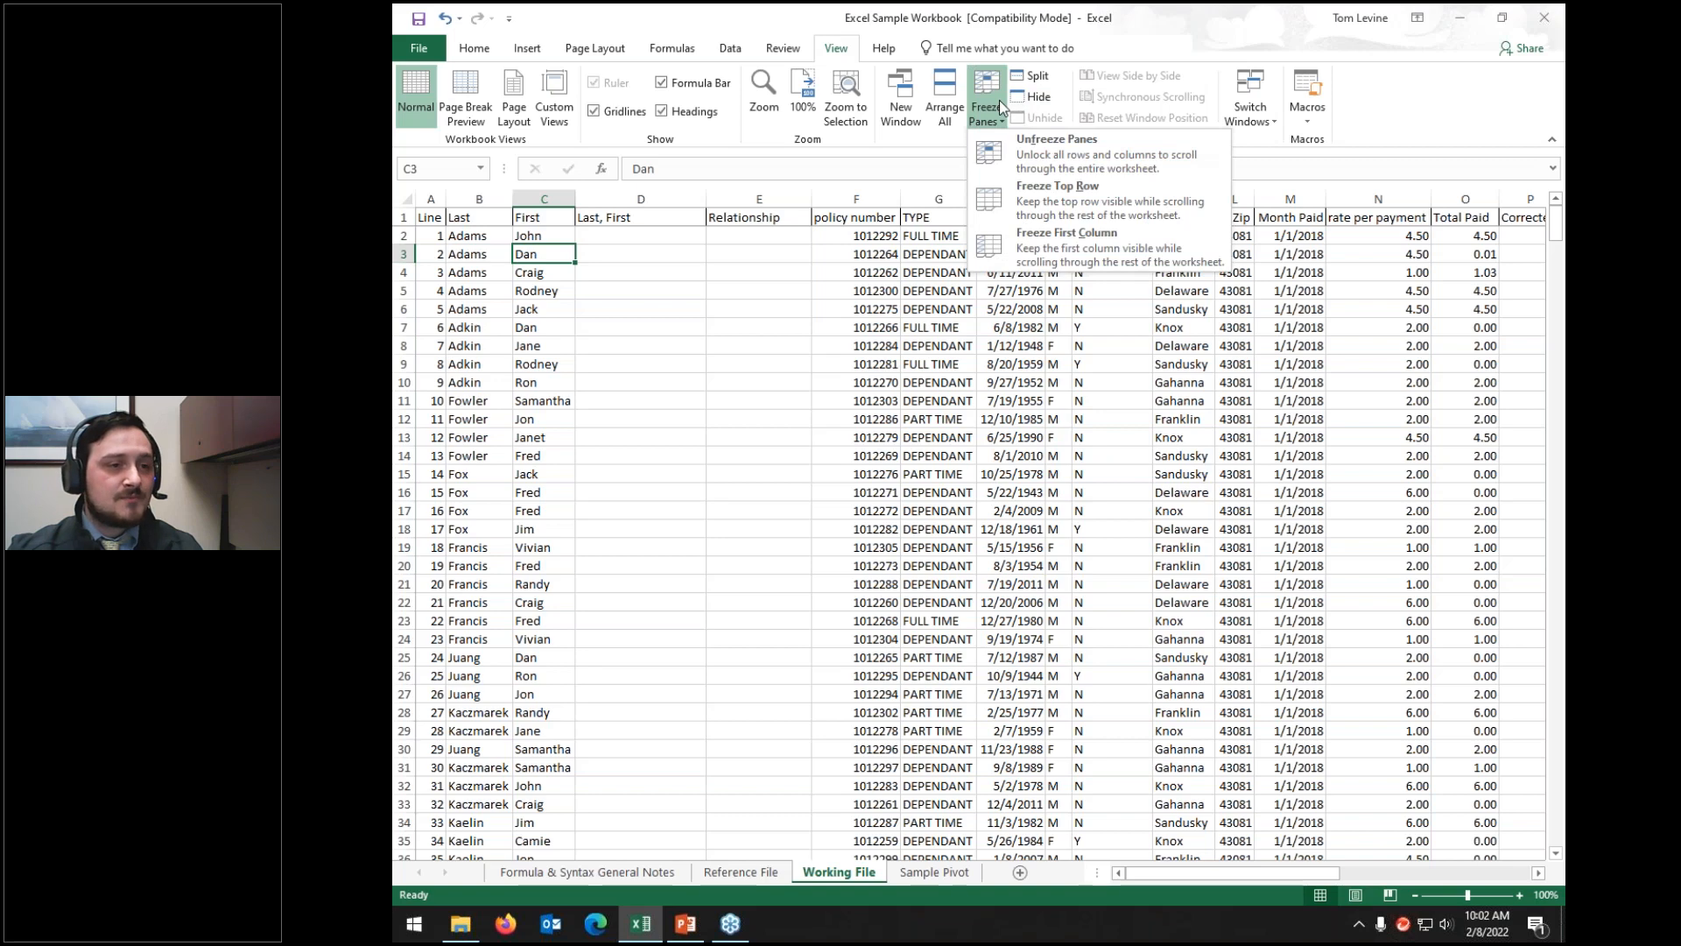
left_click(988, 168)
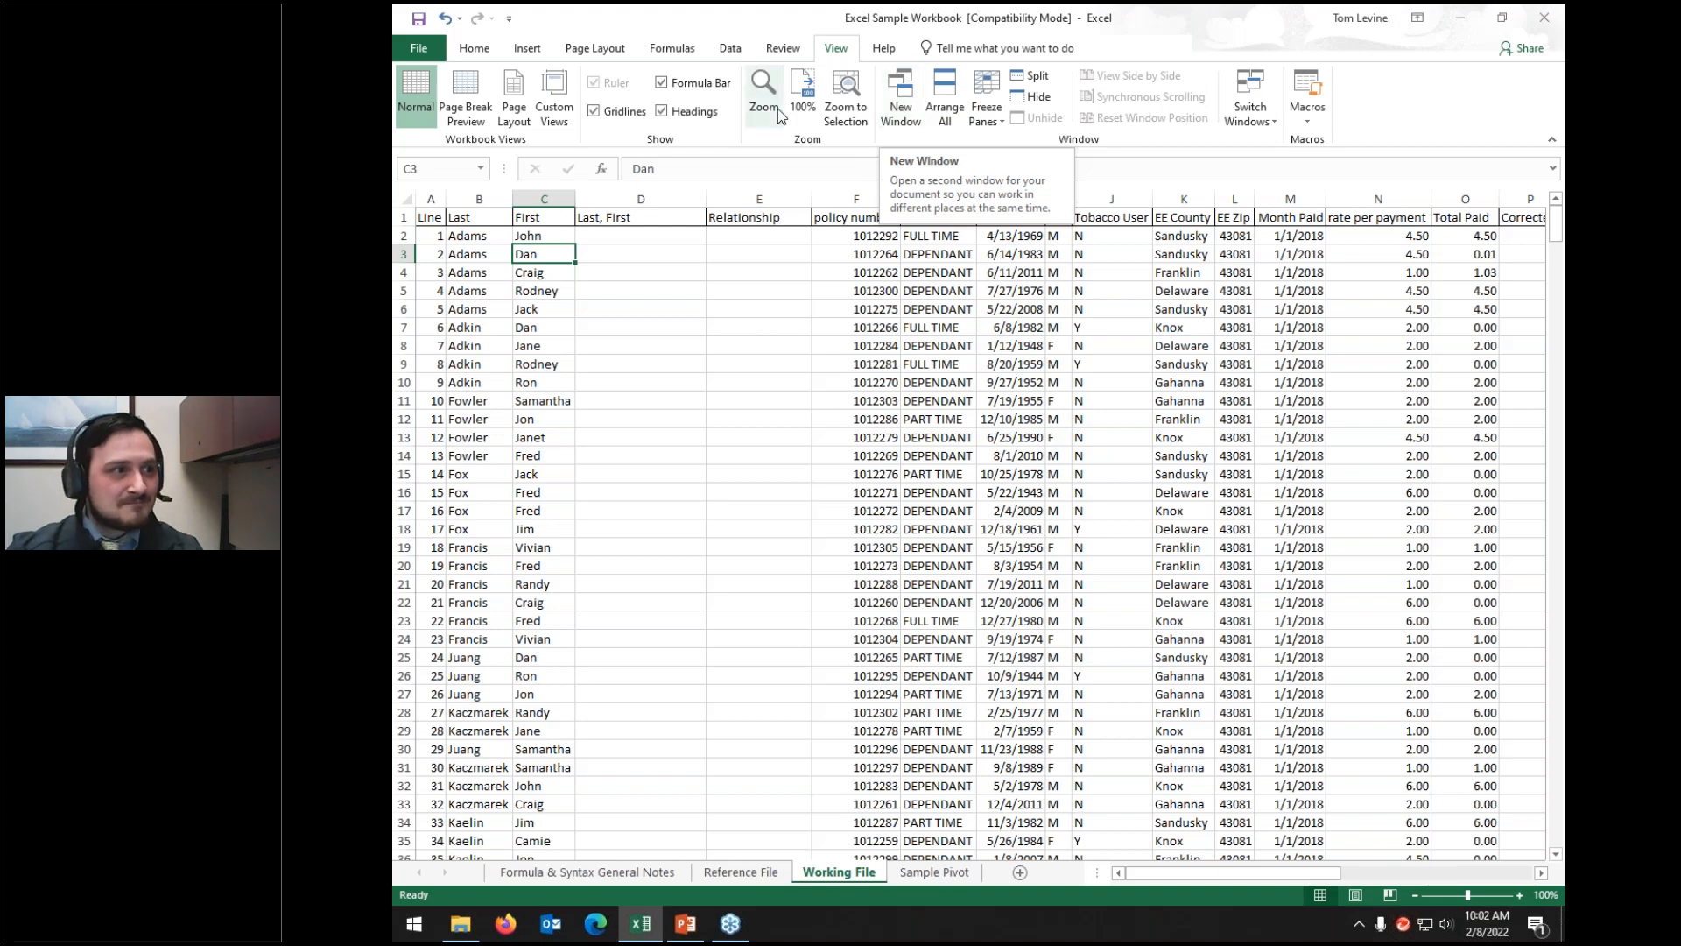
Step: Save the workbook past the Compatibility Checker, then bring up the Save As page
left_click(427, 47)
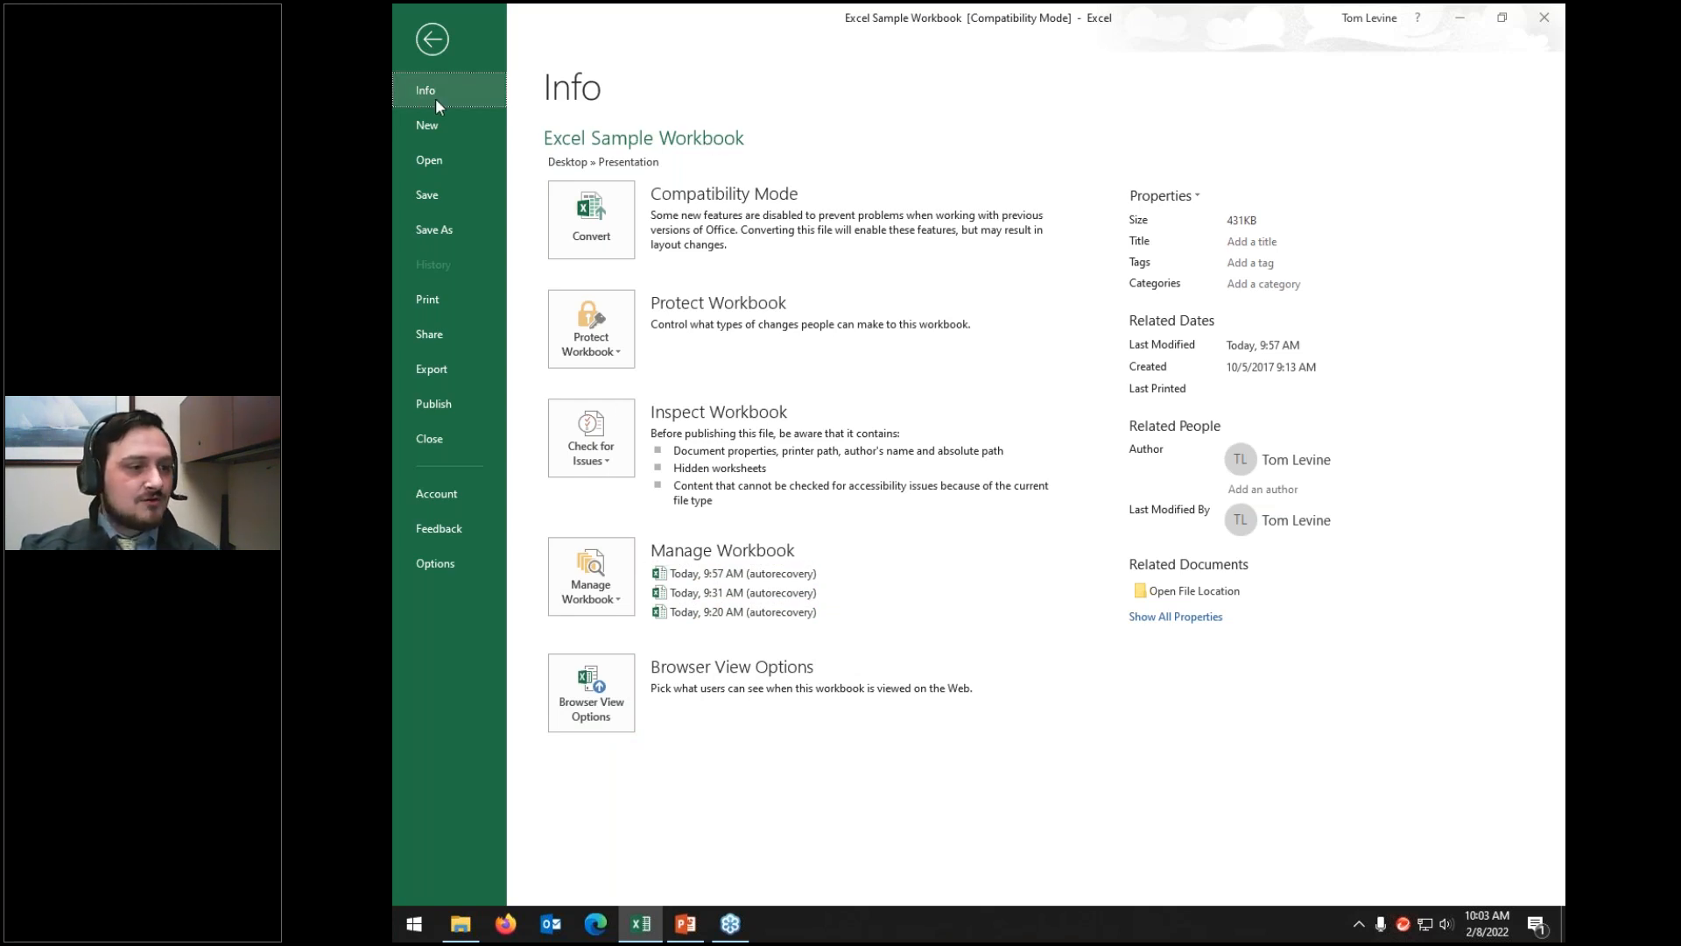
left_click(580, 571)
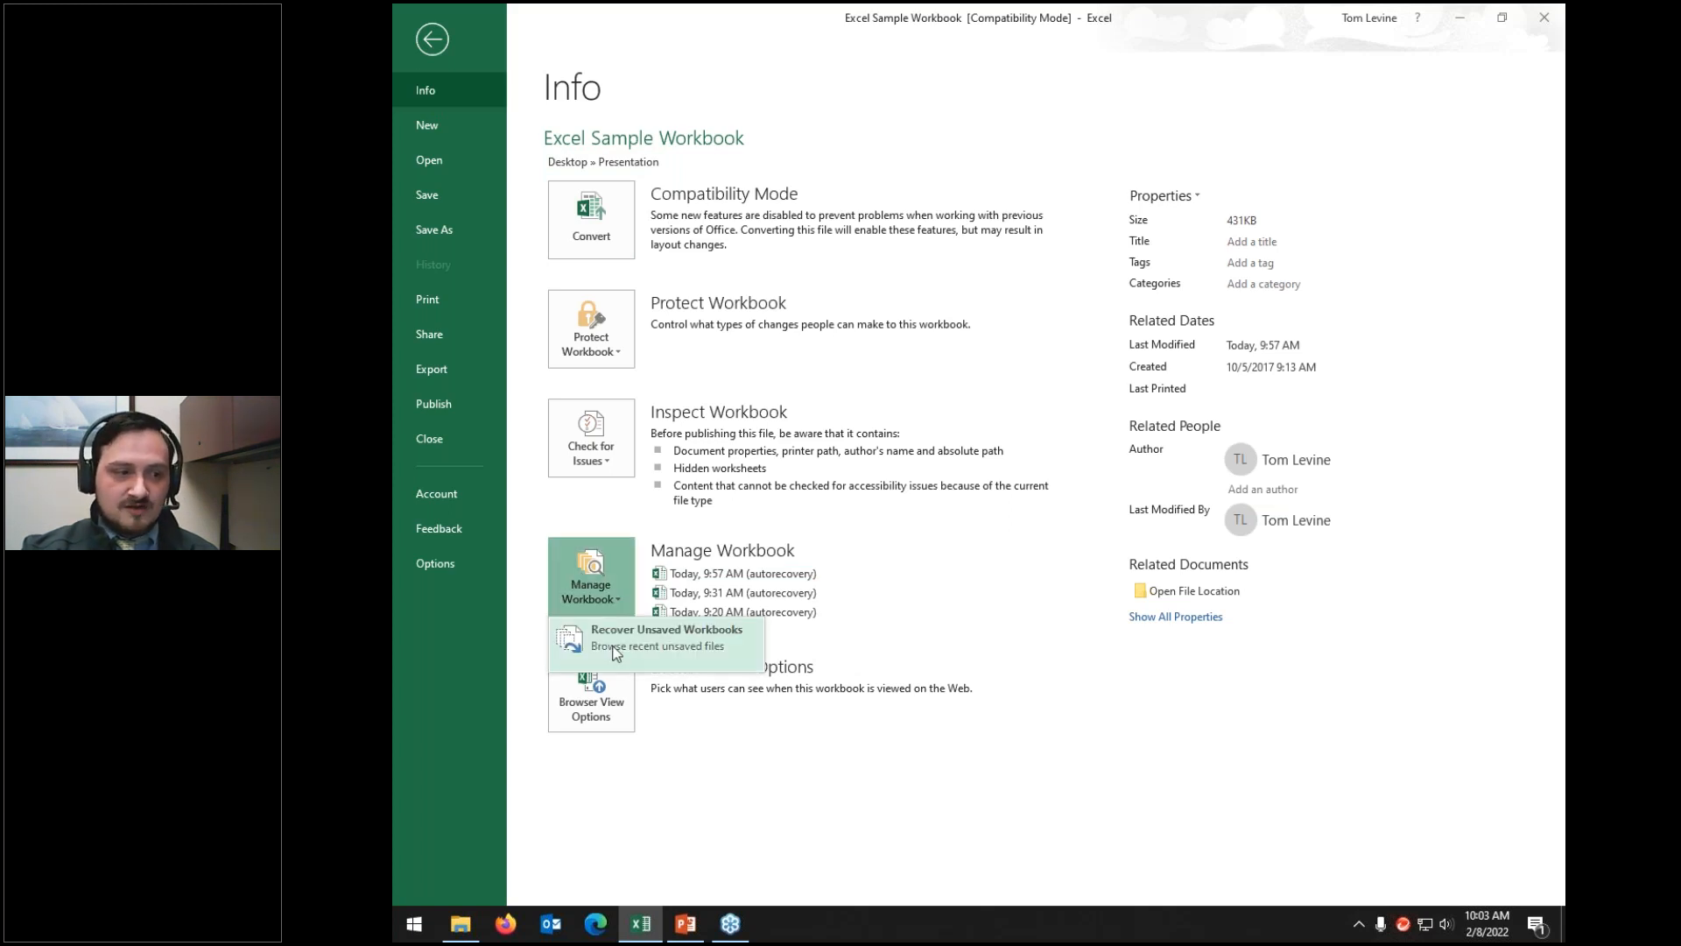
left_click(517, 570)
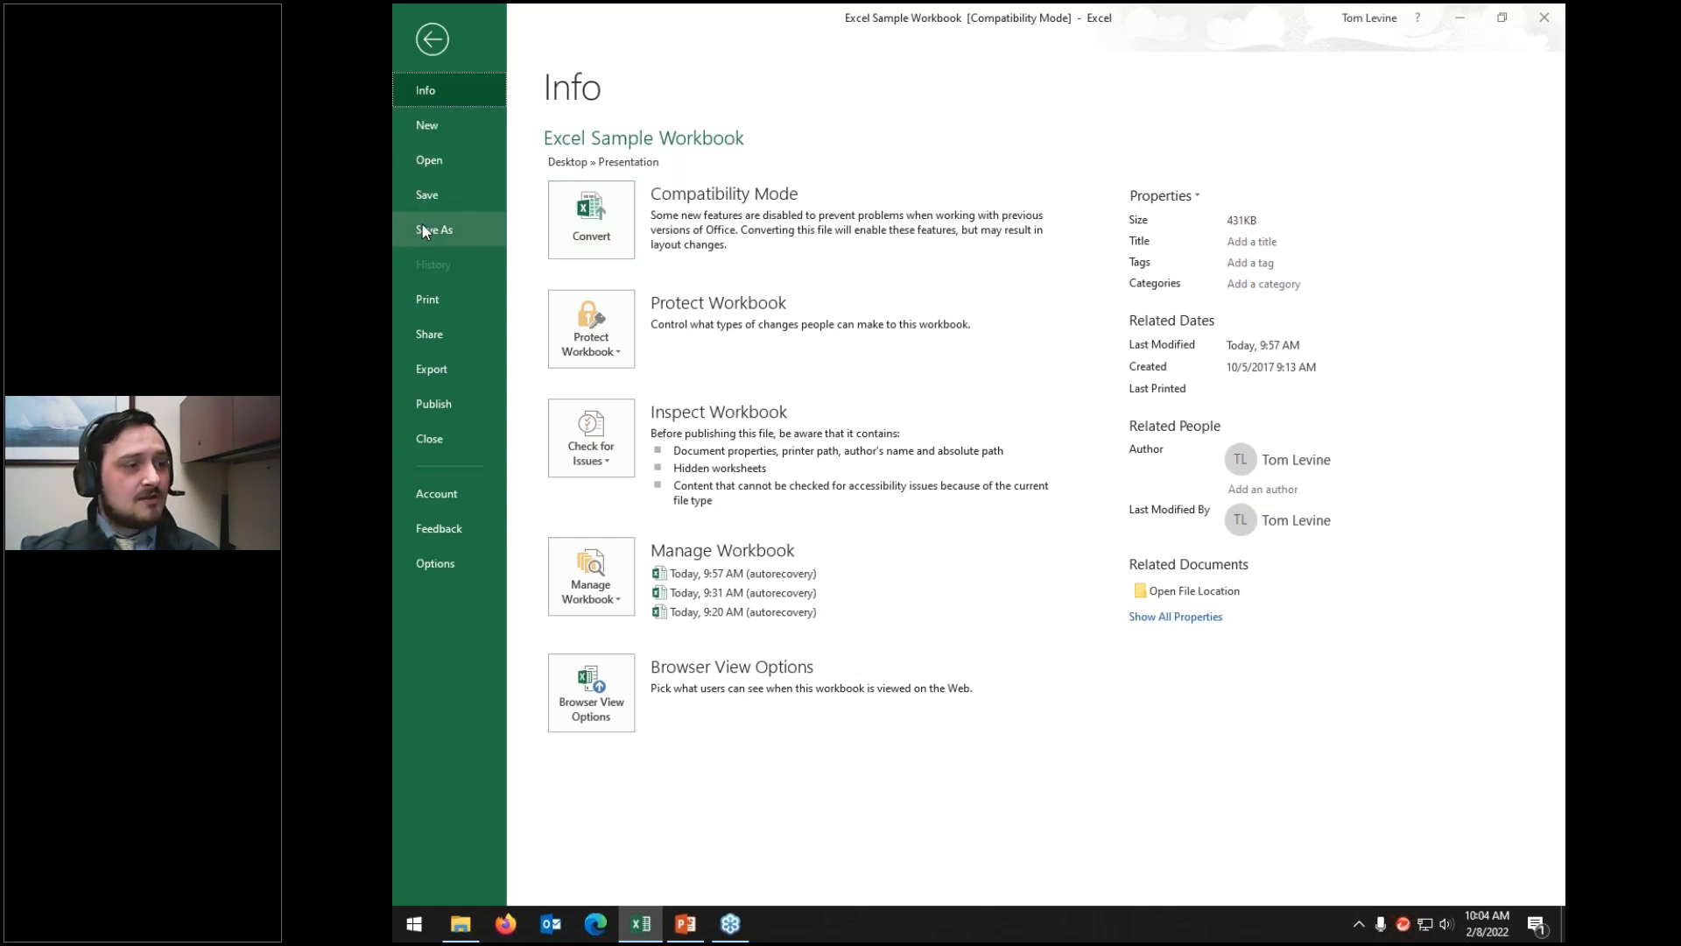
left_click(431, 195)
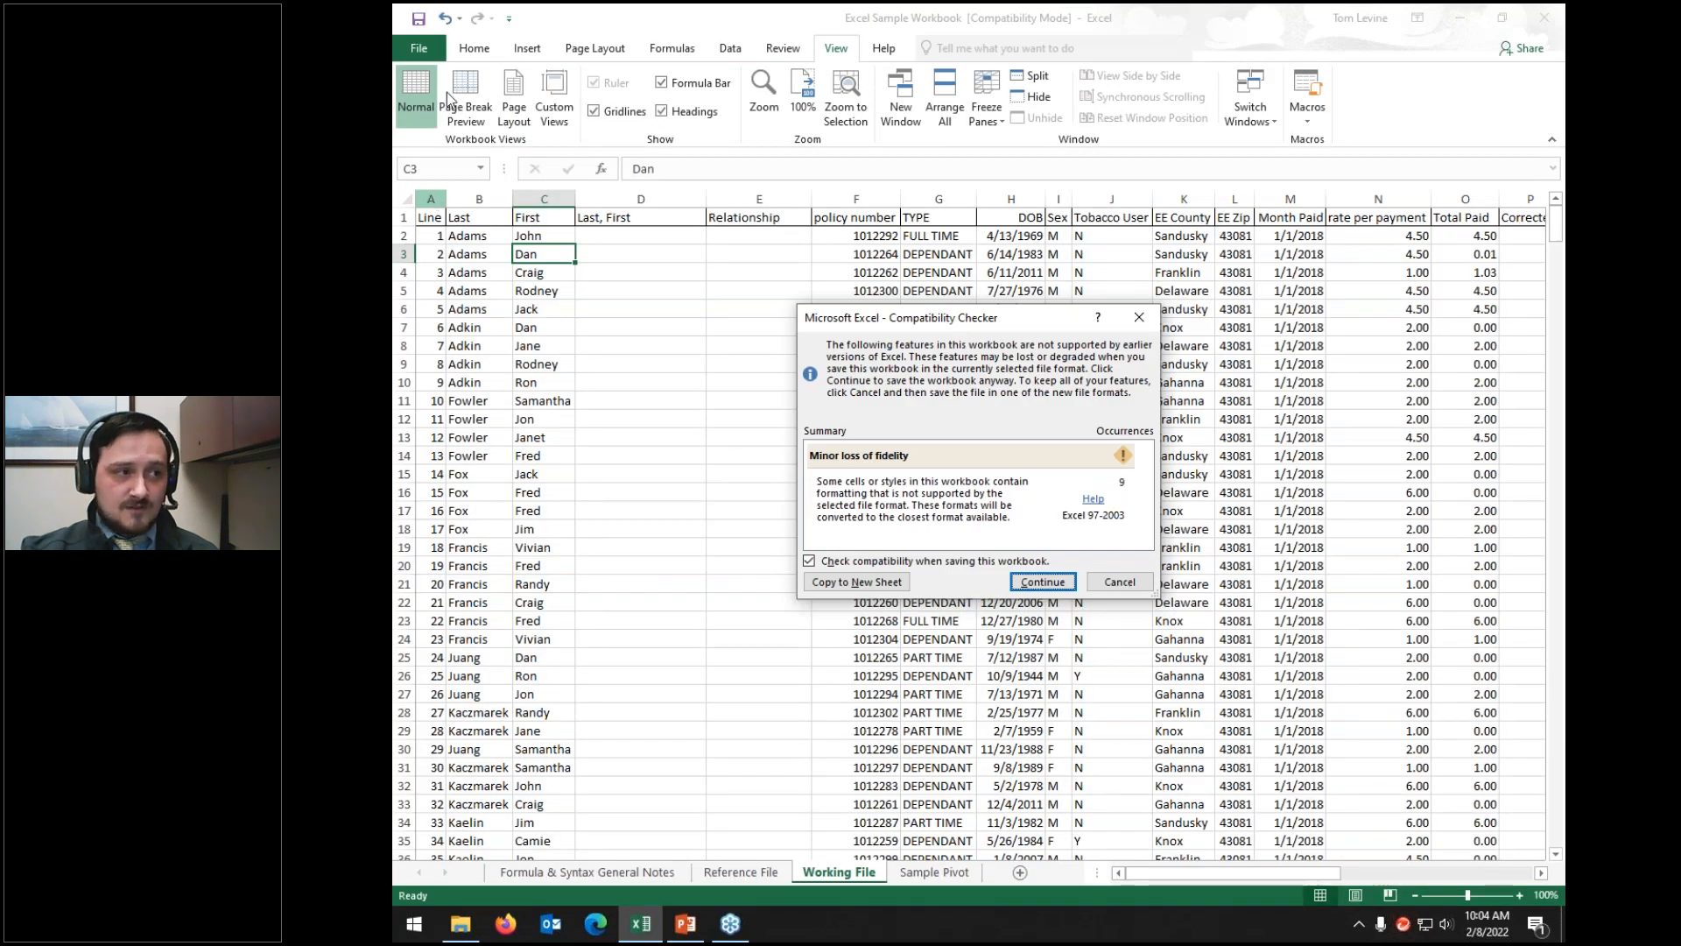
left_click(1128, 583)
left_click(415, 43)
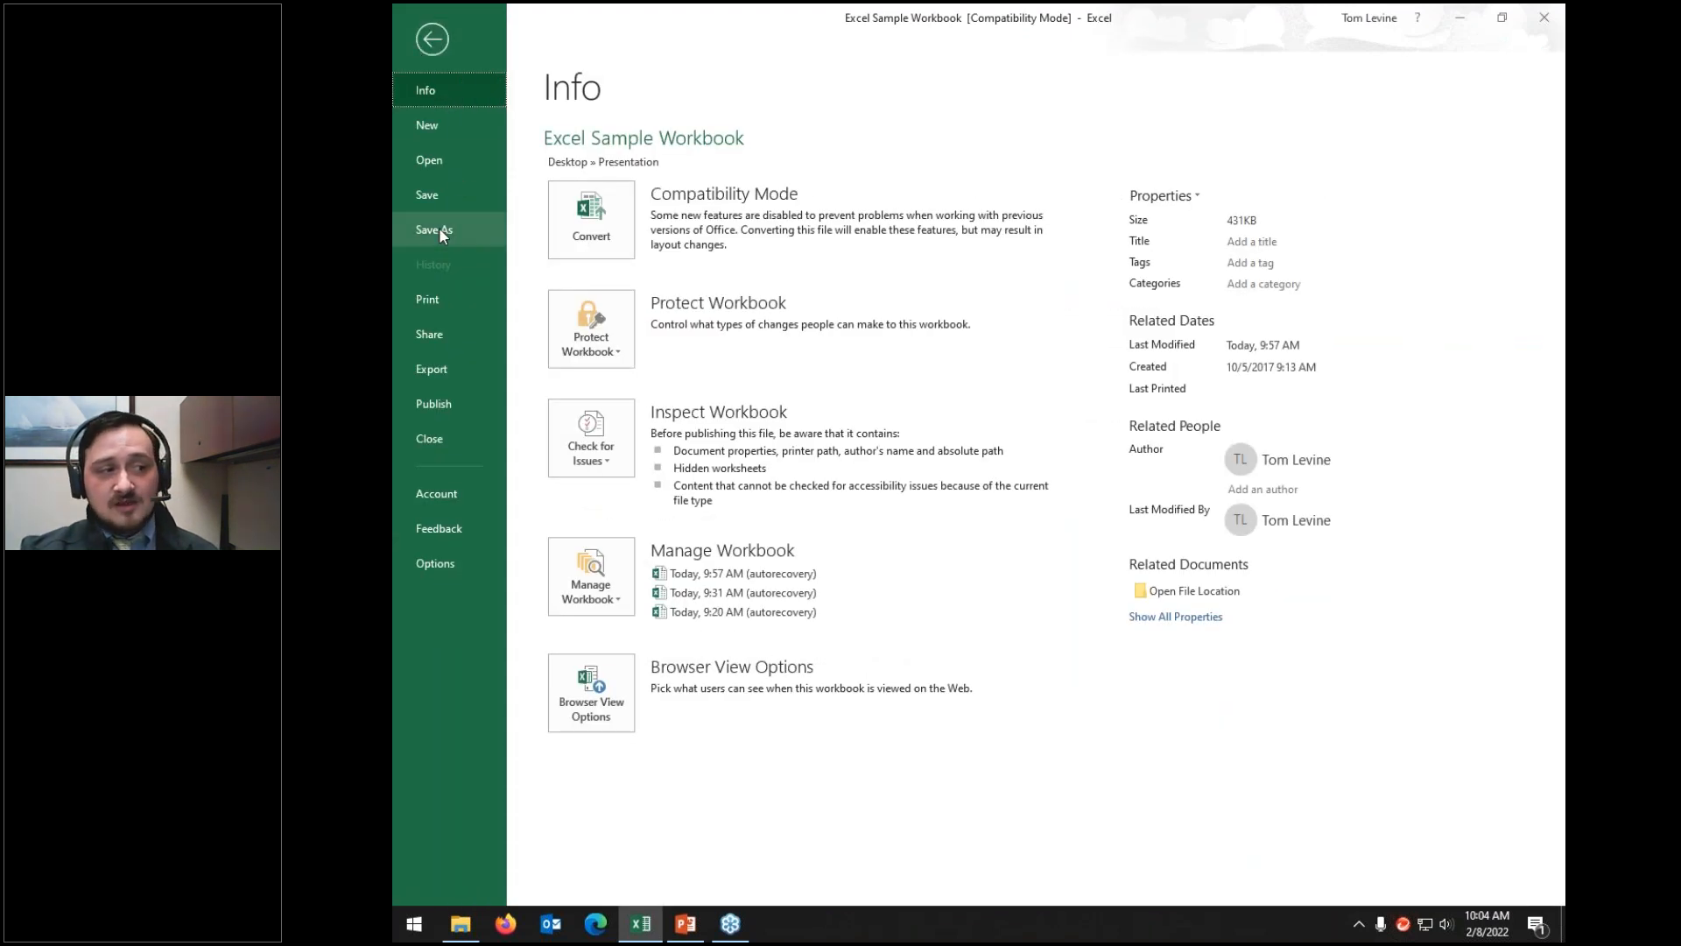
left_click(439, 229)
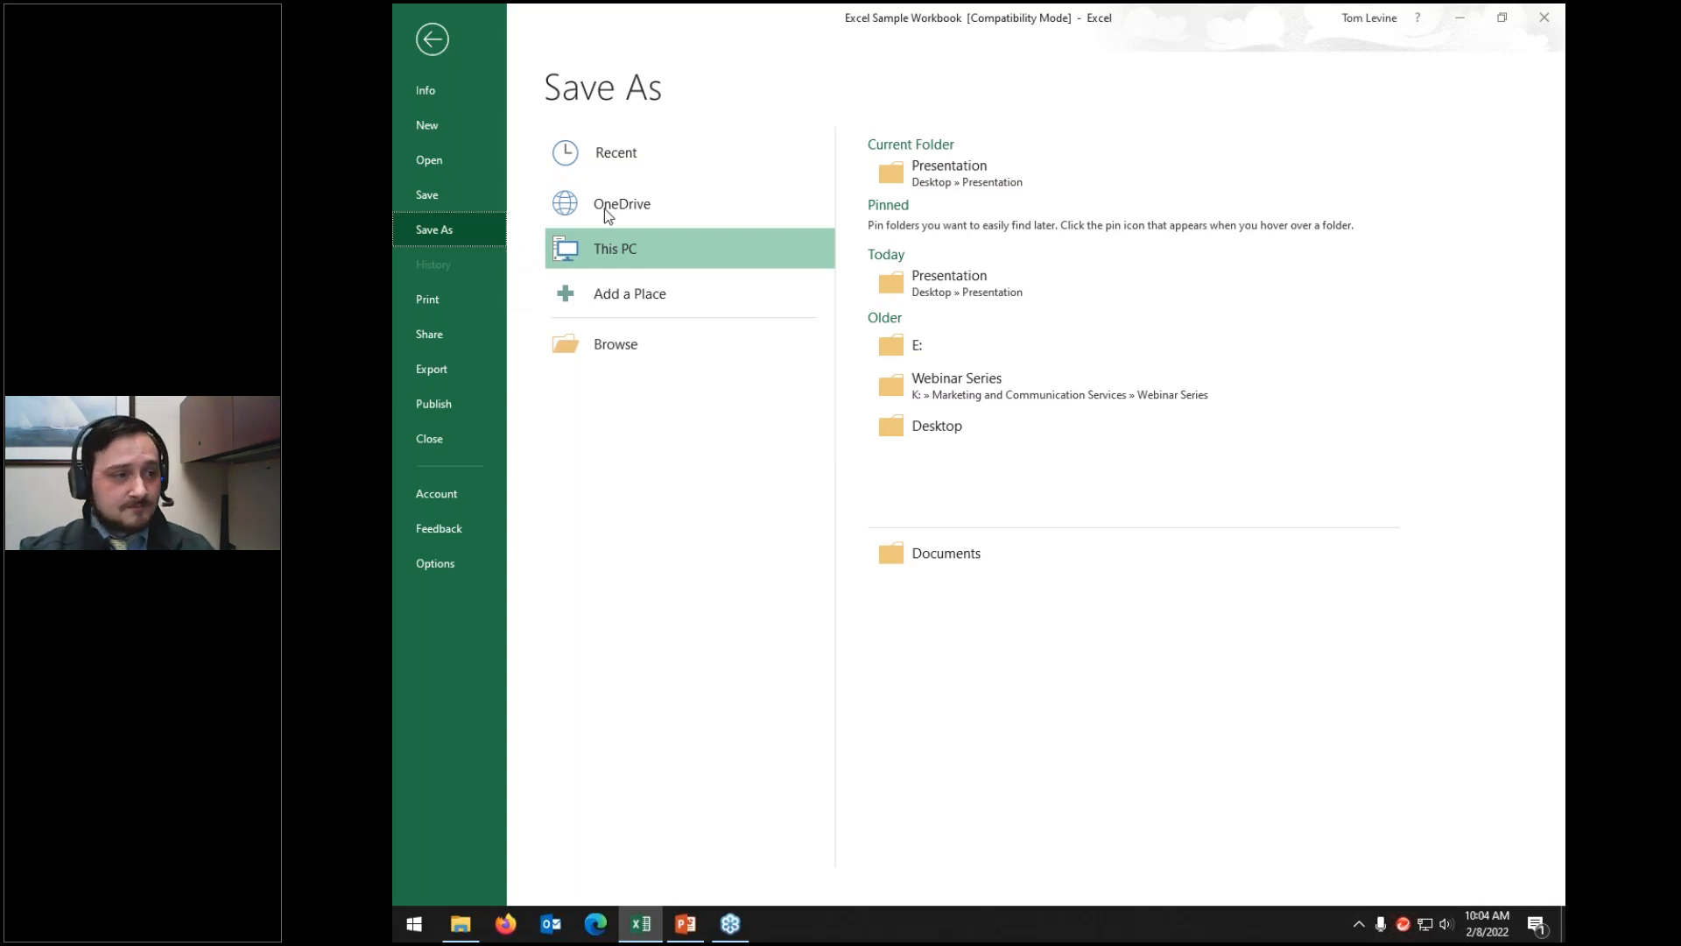
Step: Save the active sheet as a CSV UTF-8 copy named Excel Sample Workbook
left_click(576, 345)
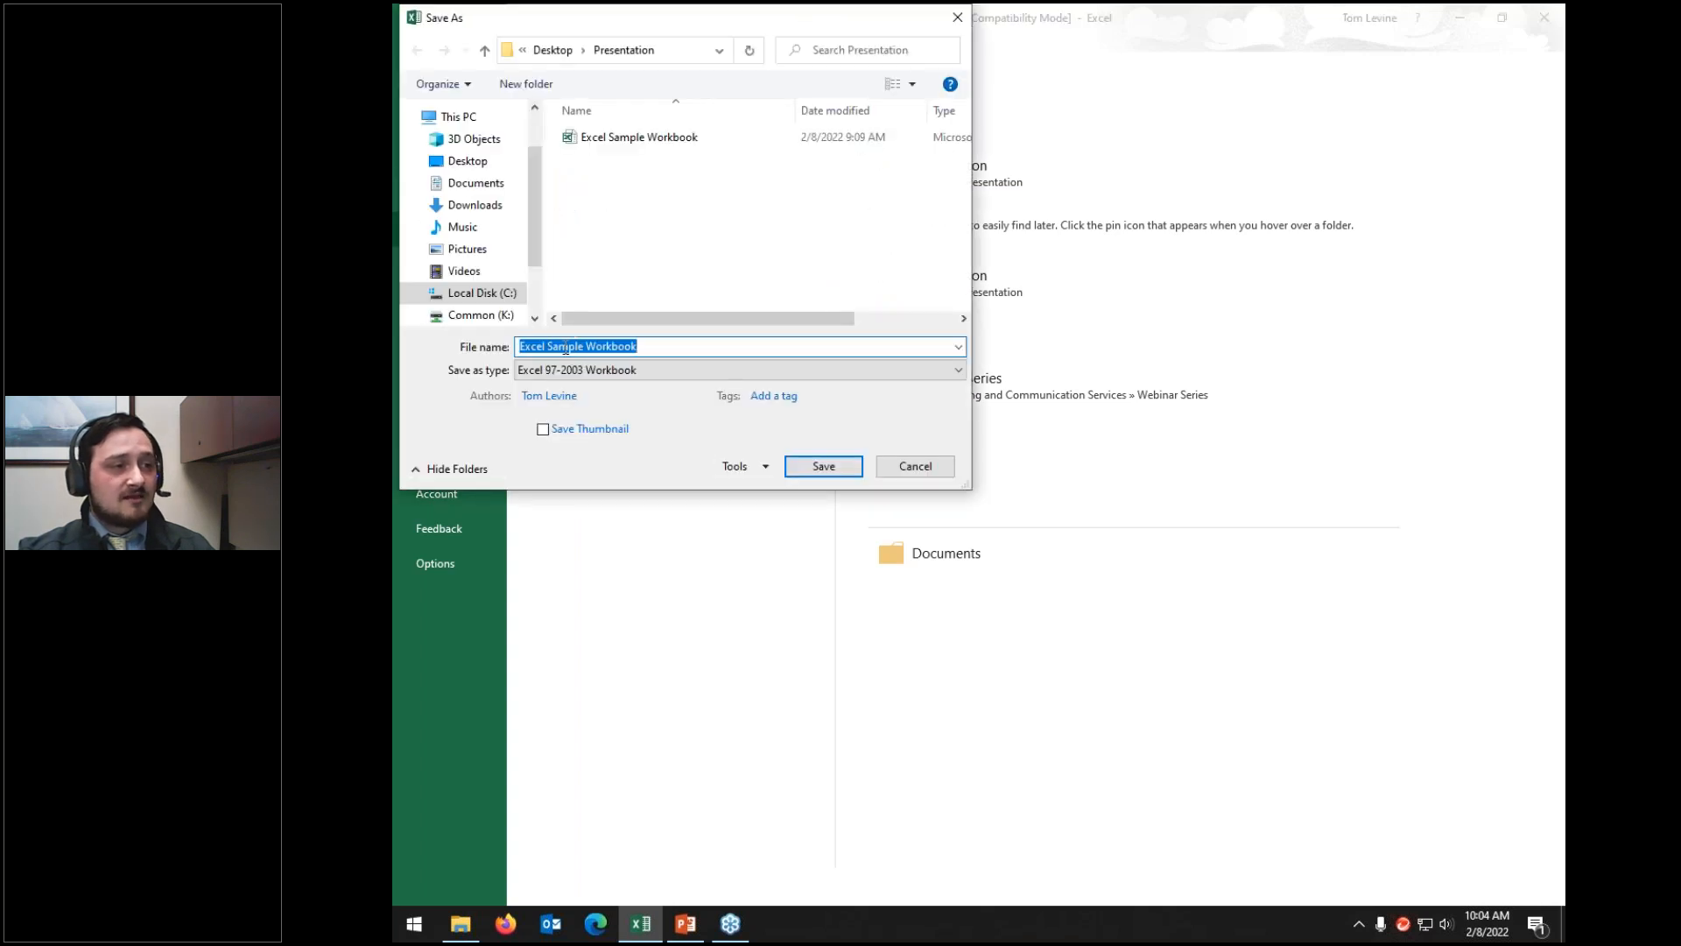
left_click_drag(609, 18, 768, 149)
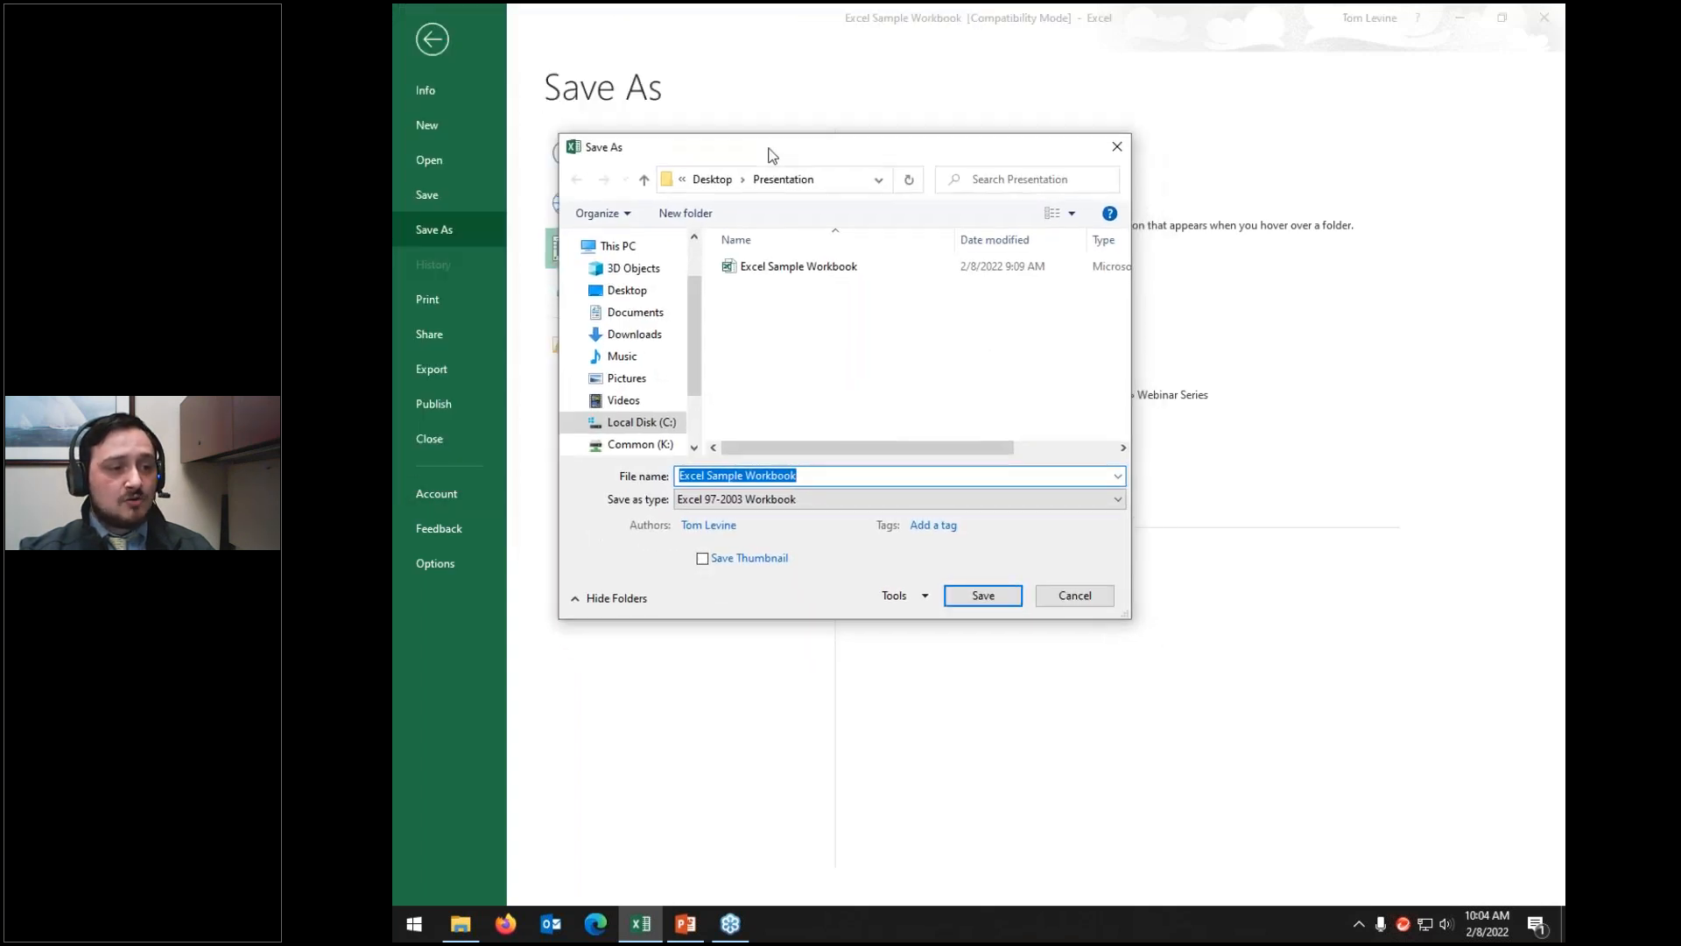
left_click(708, 501)
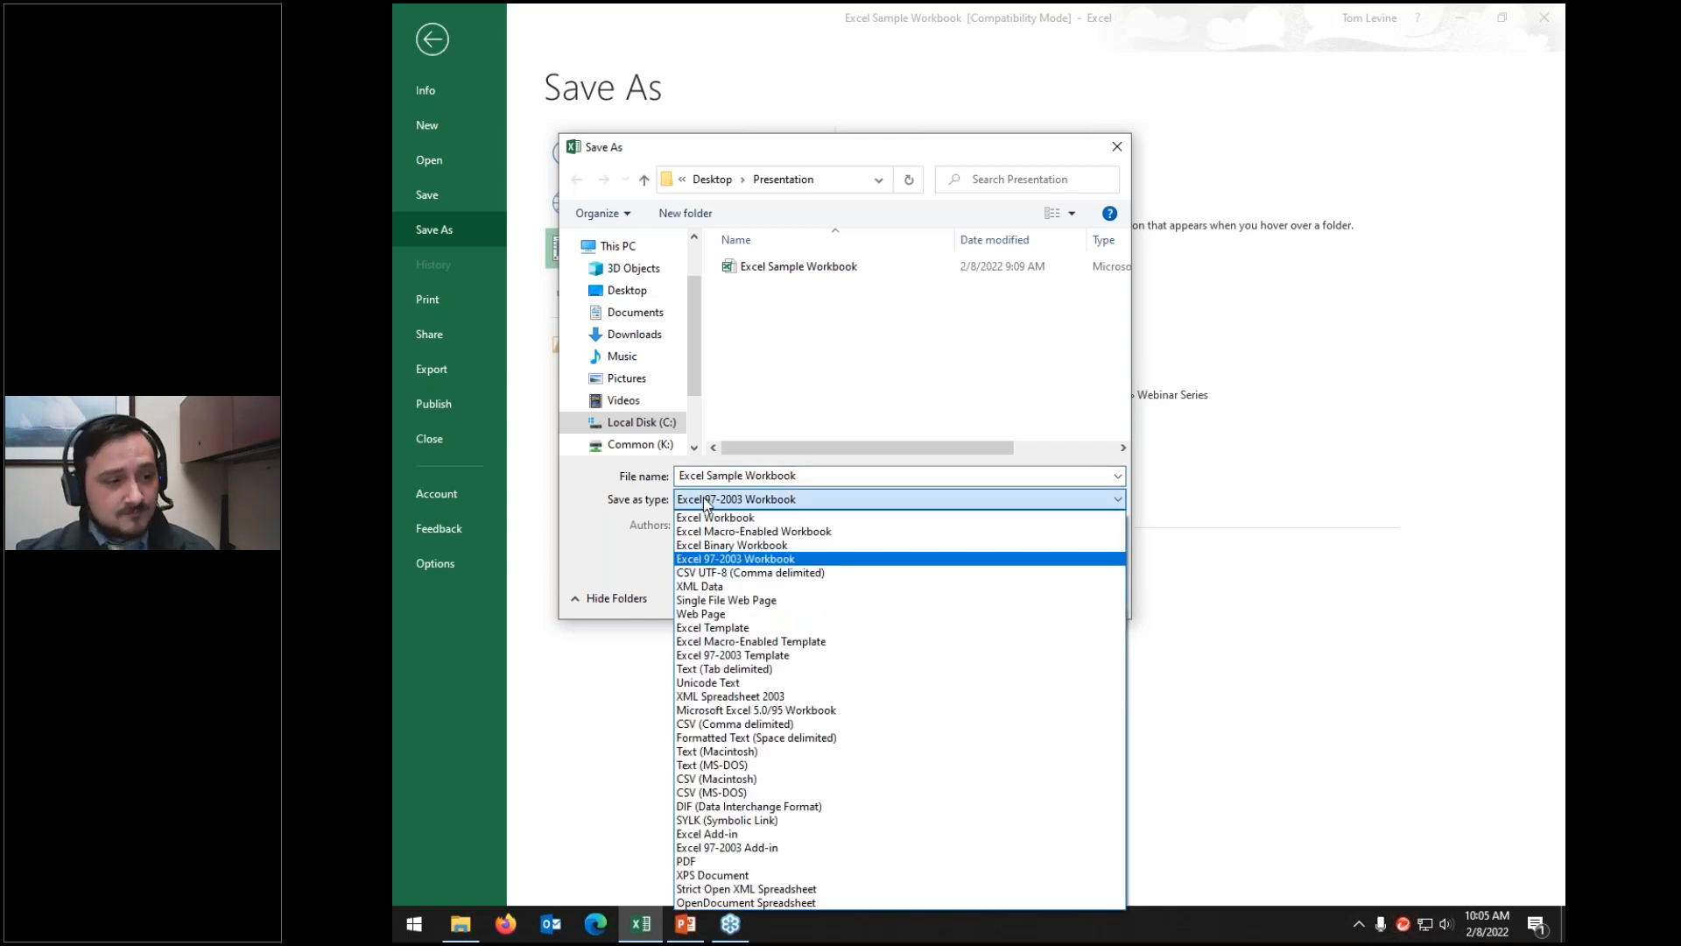
left_click(692, 573)
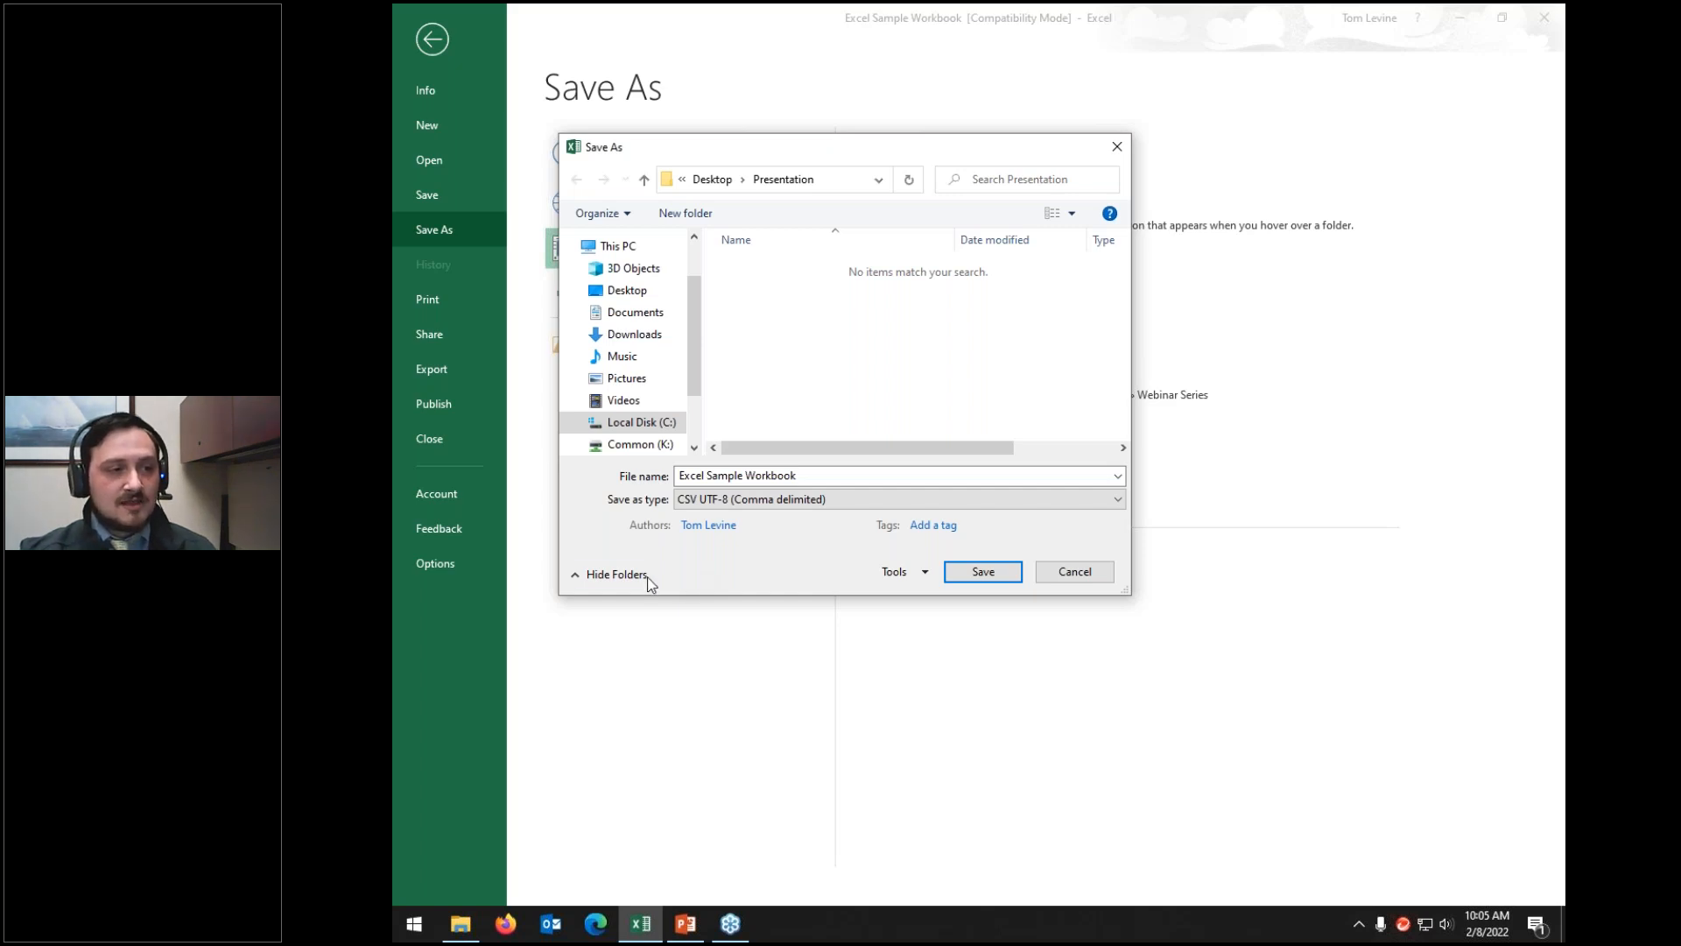
left_click(966, 574)
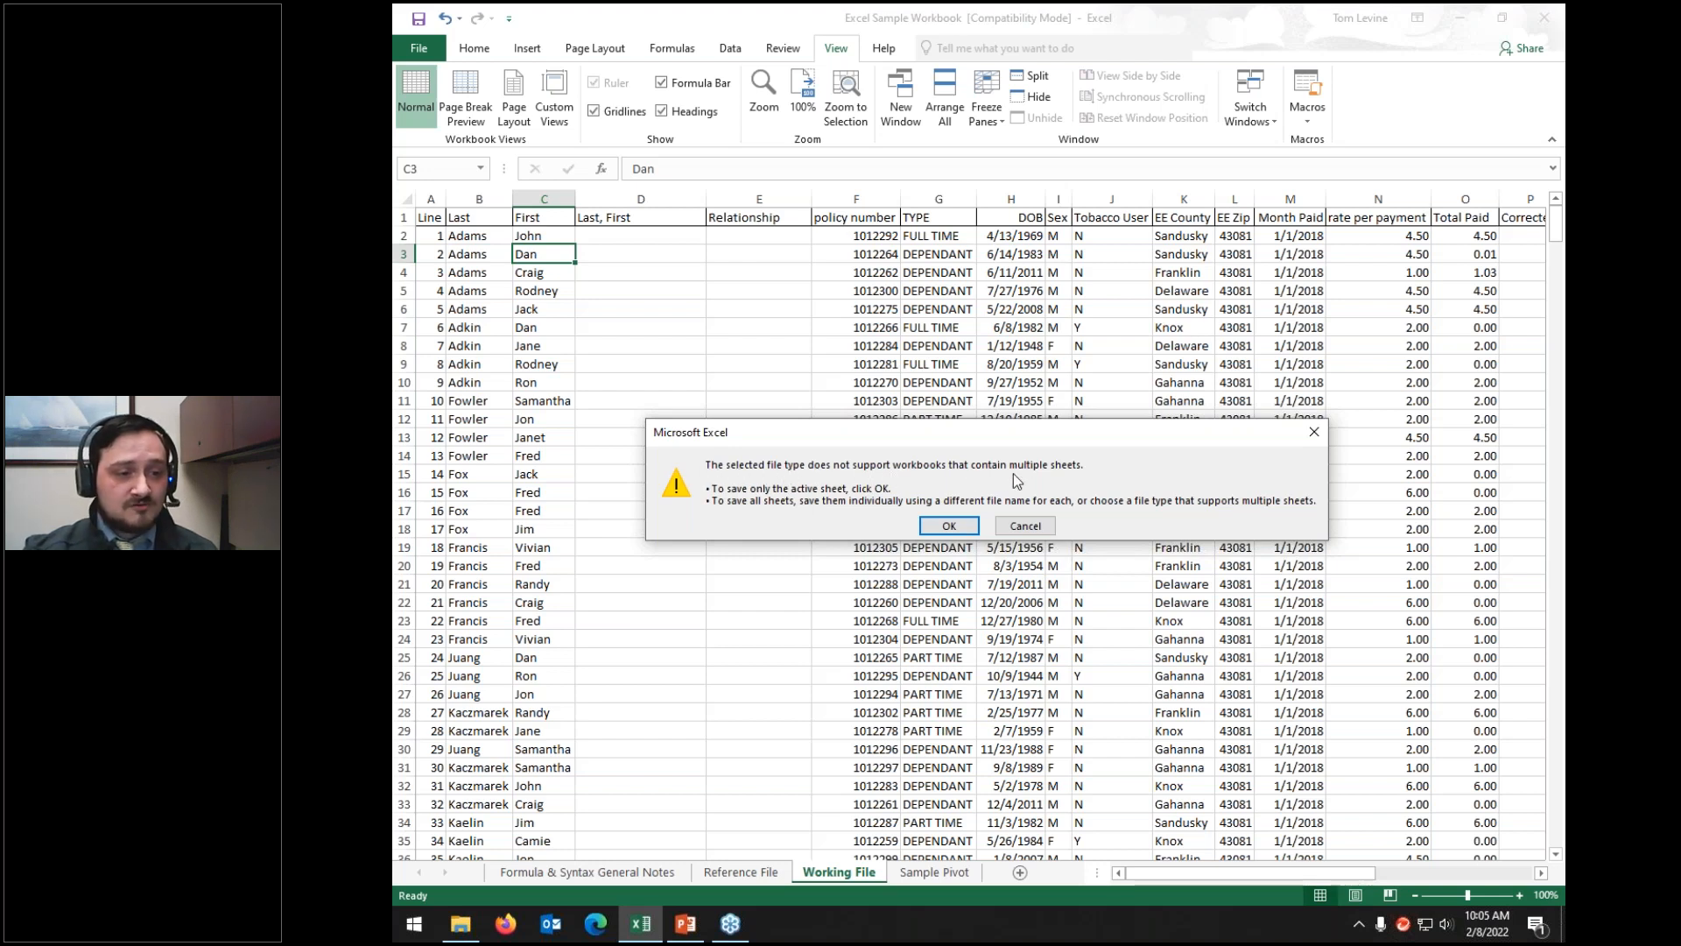
left_click(946, 526)
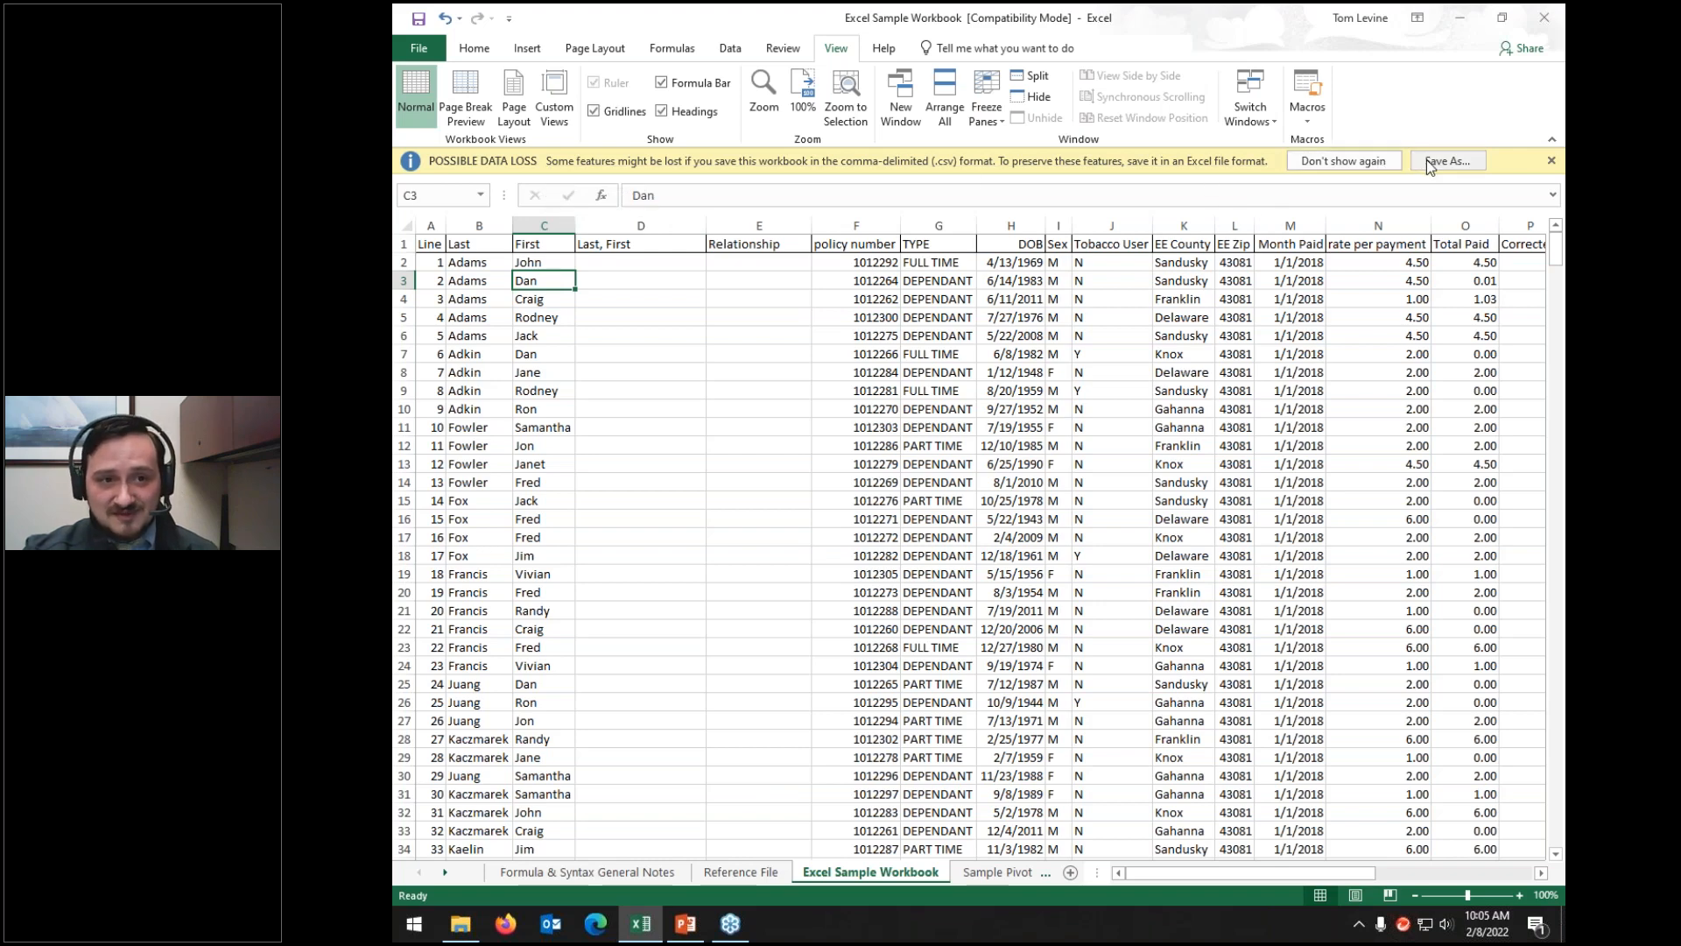
left_click(1551, 163)
Step: Close the workbook, choosing to save changes to the CSV file
left_click(1545, 24)
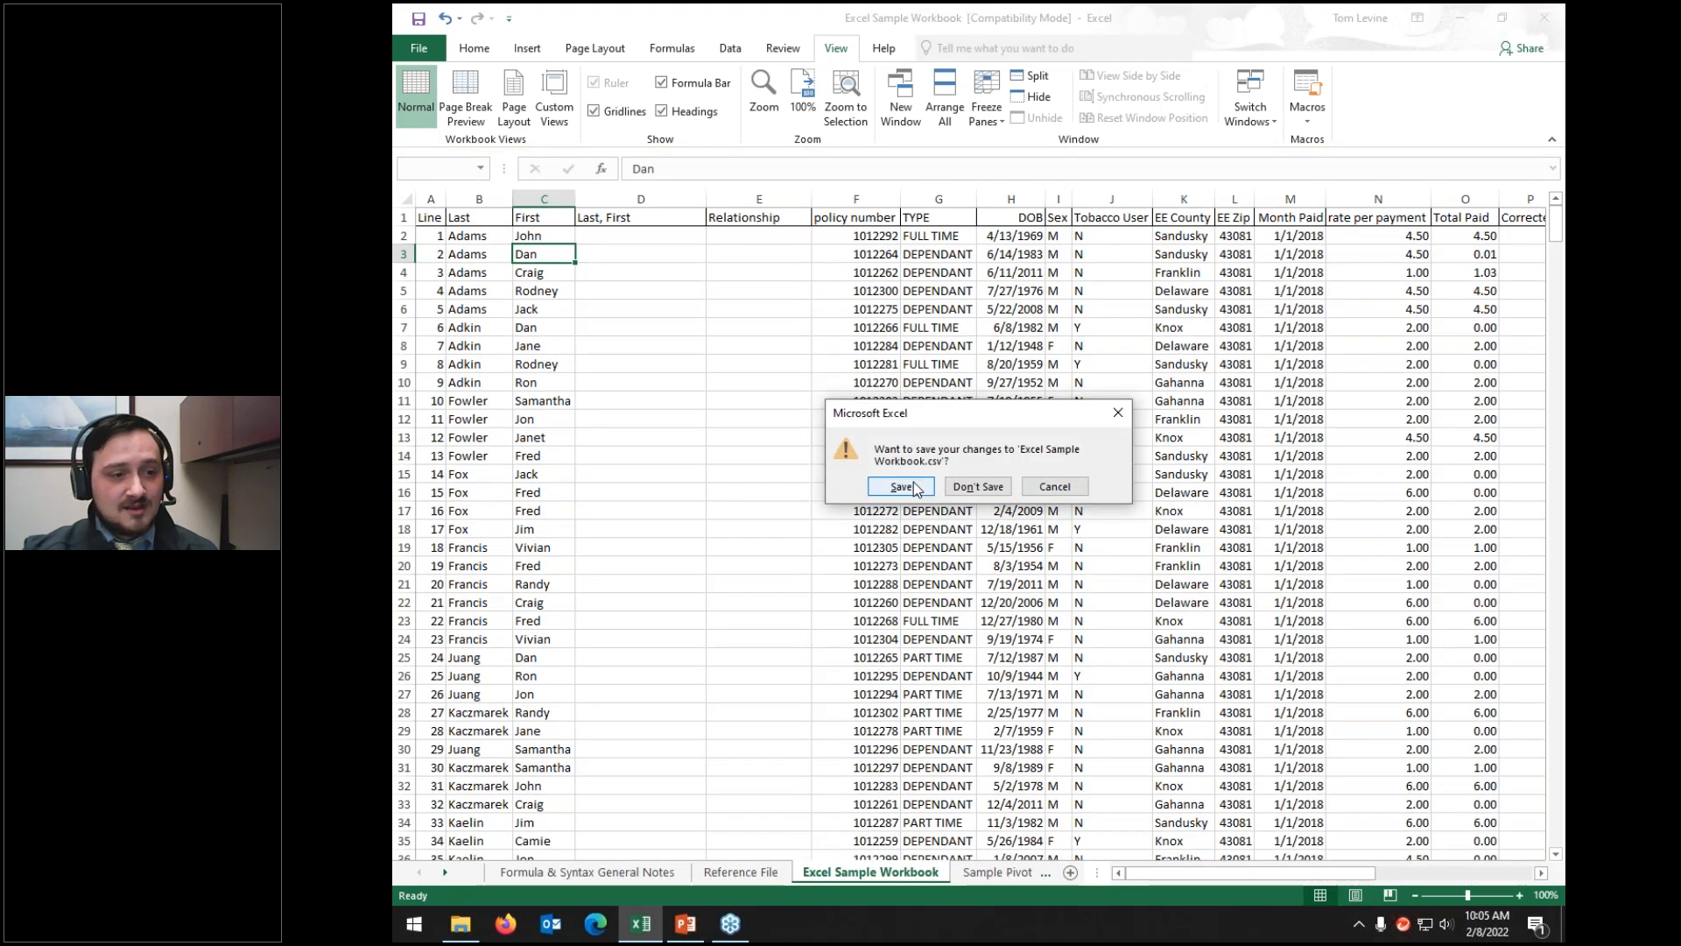
left_click(915, 487)
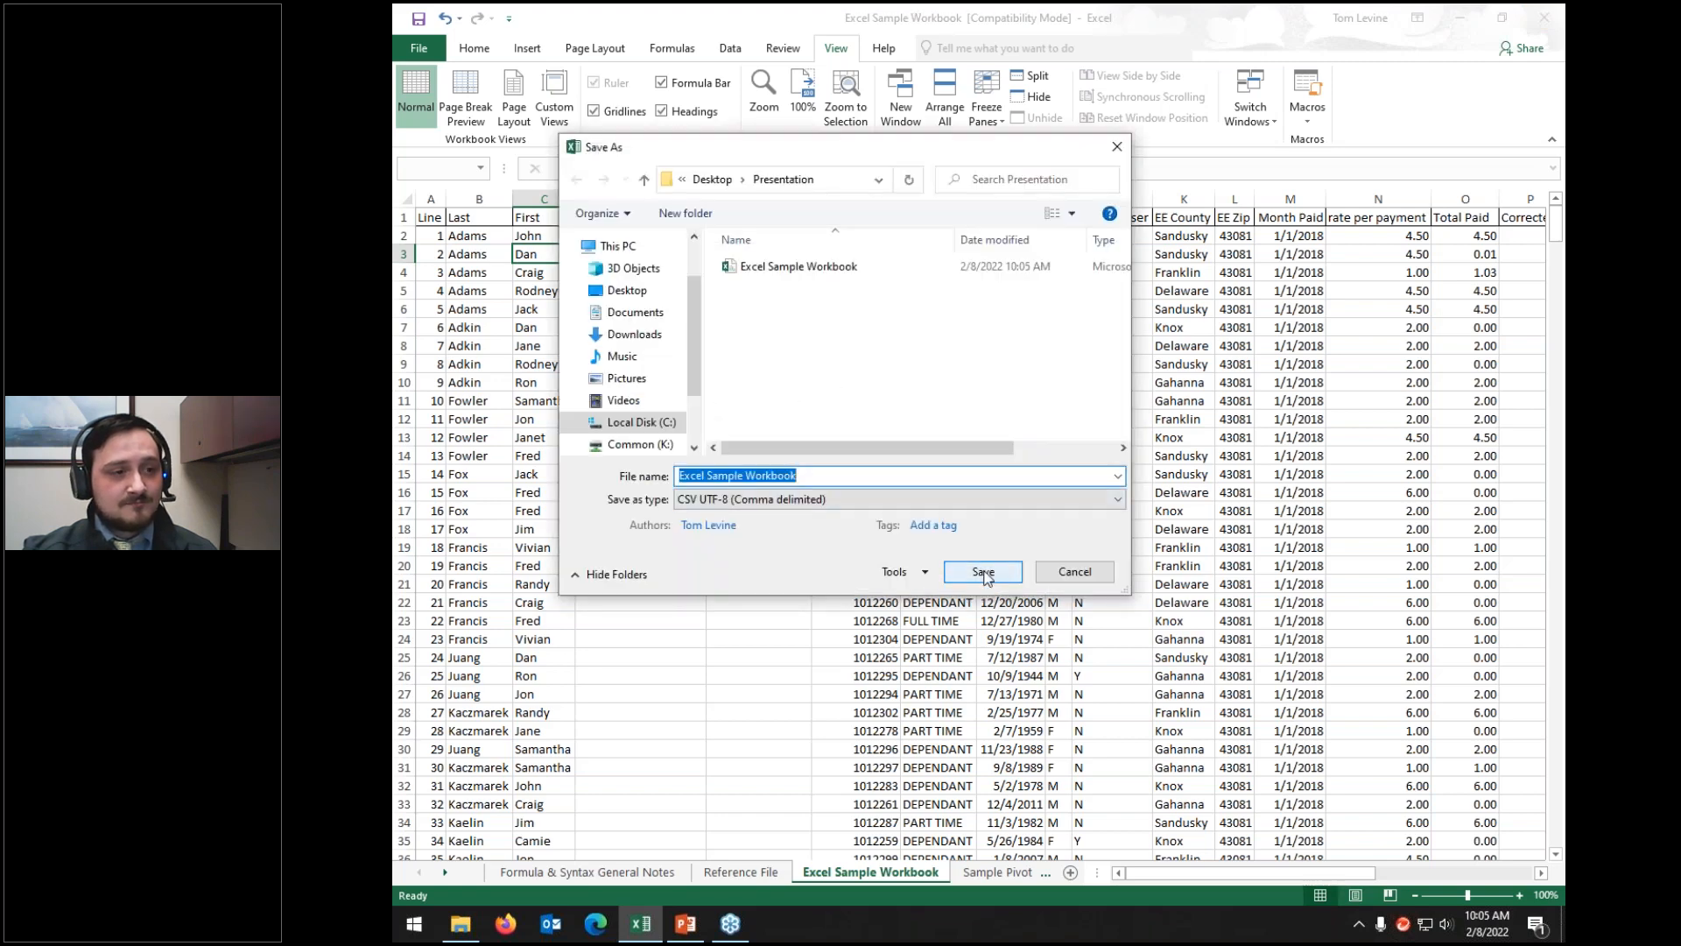
left_click(983, 574)
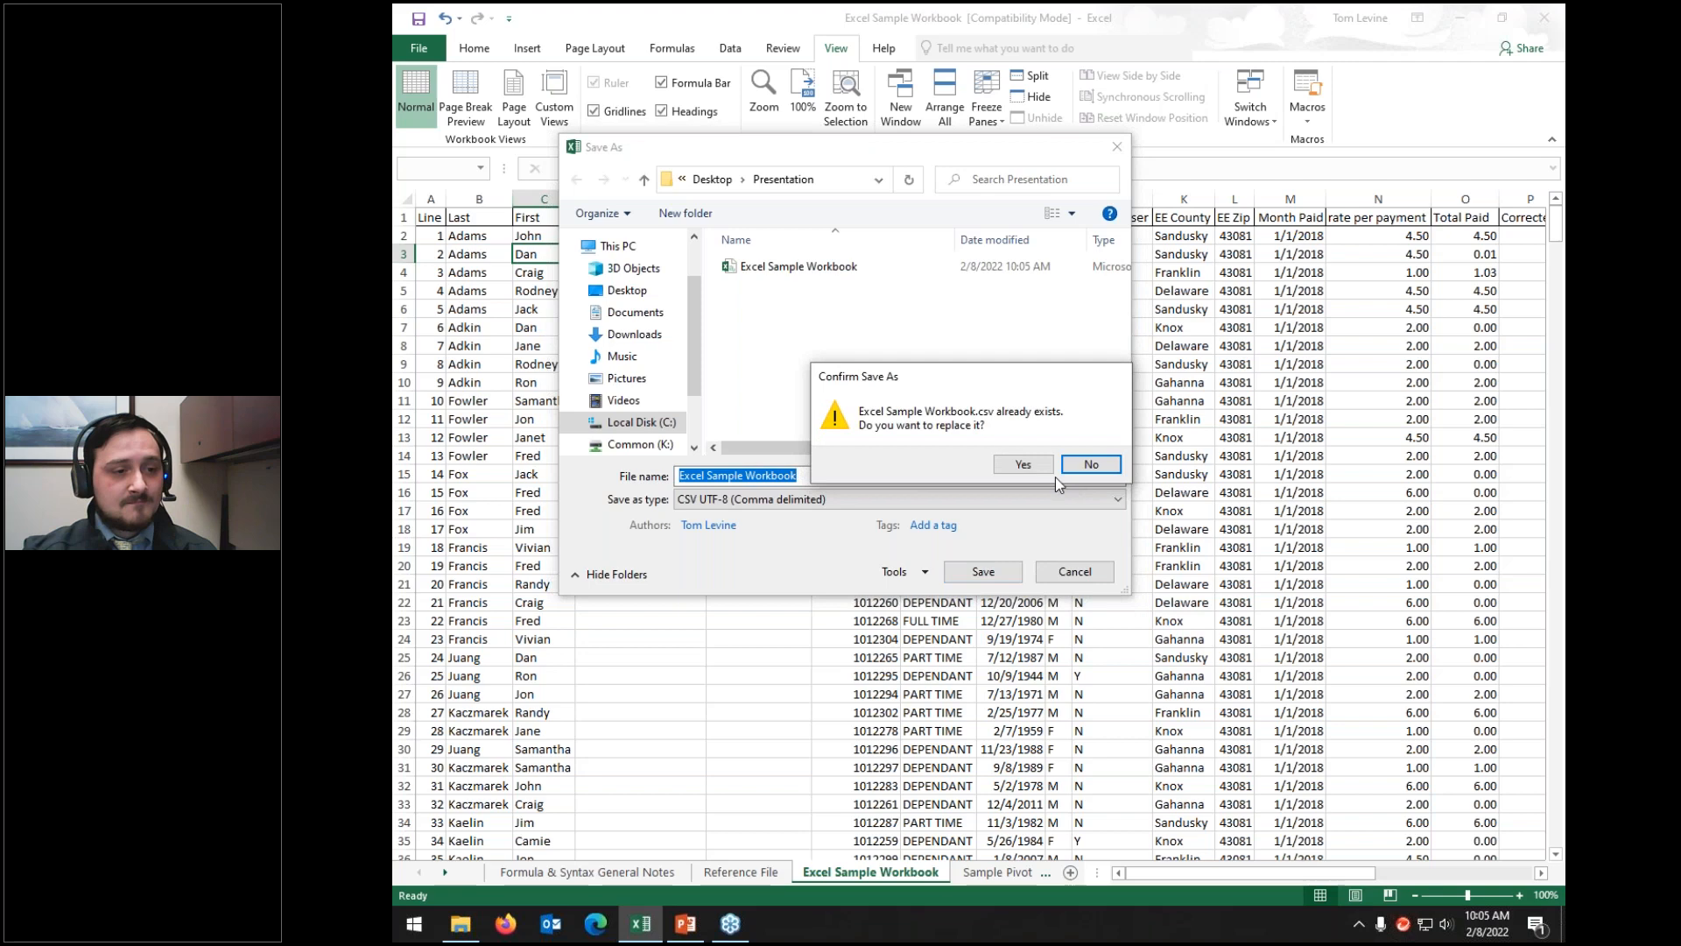
Step: Overwrite the existing CSV file, then find the 63 KB CSV Excel Sample Workbook in the Presentation folder
left_click(1026, 466)
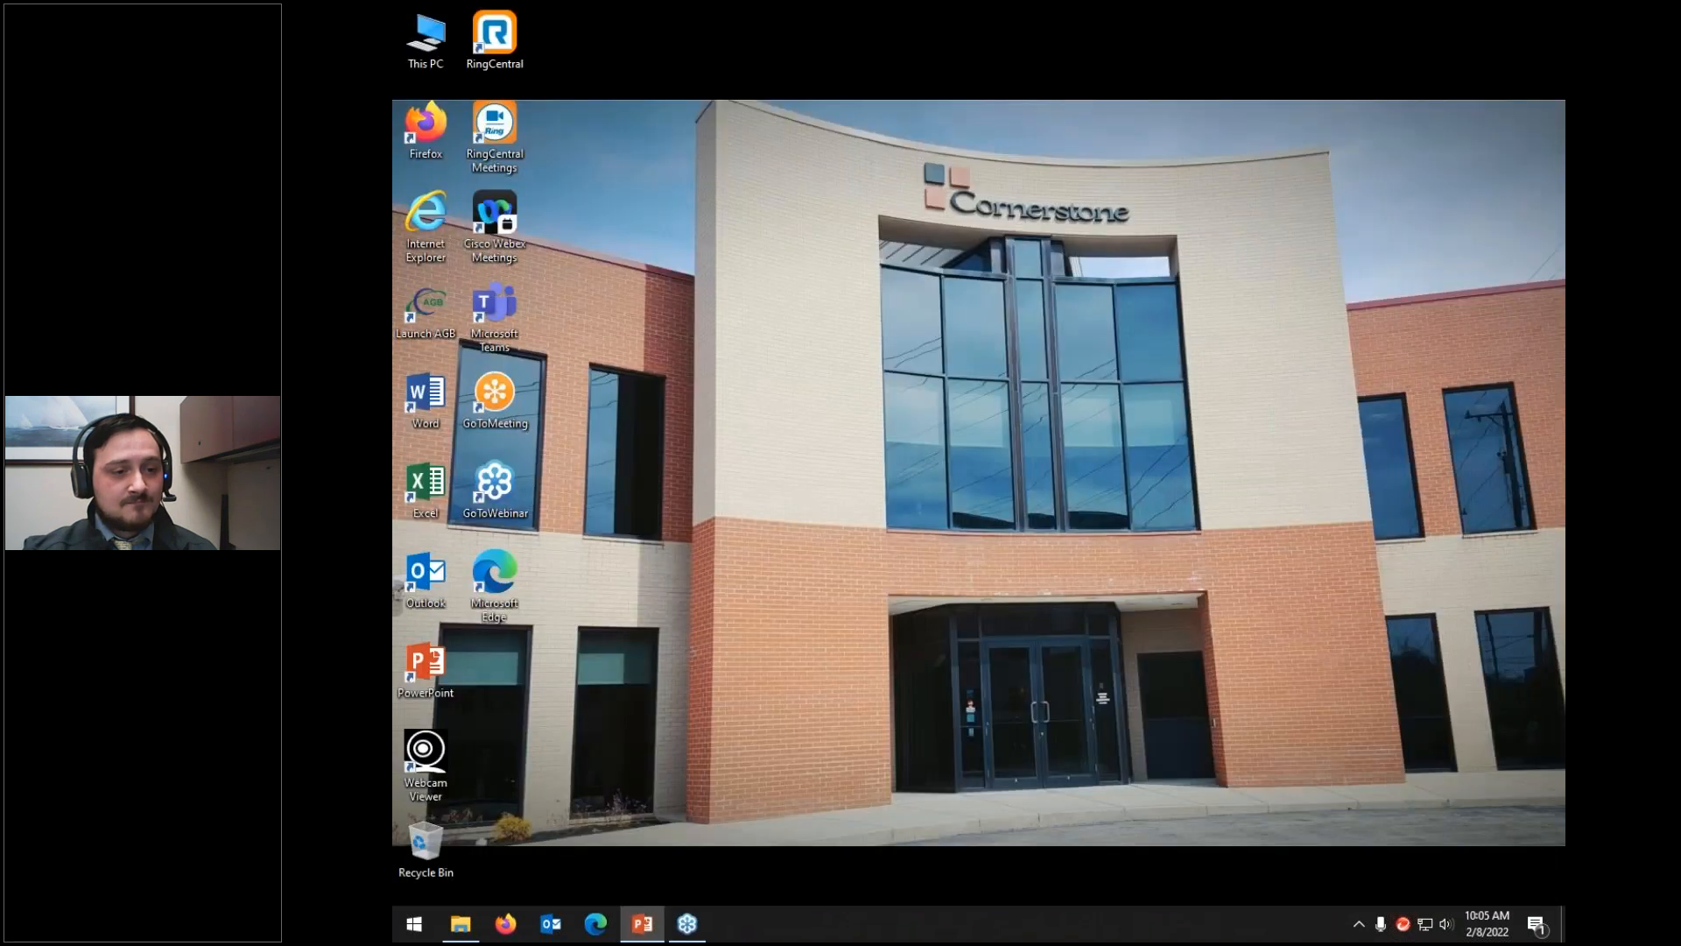
left_click(460, 934)
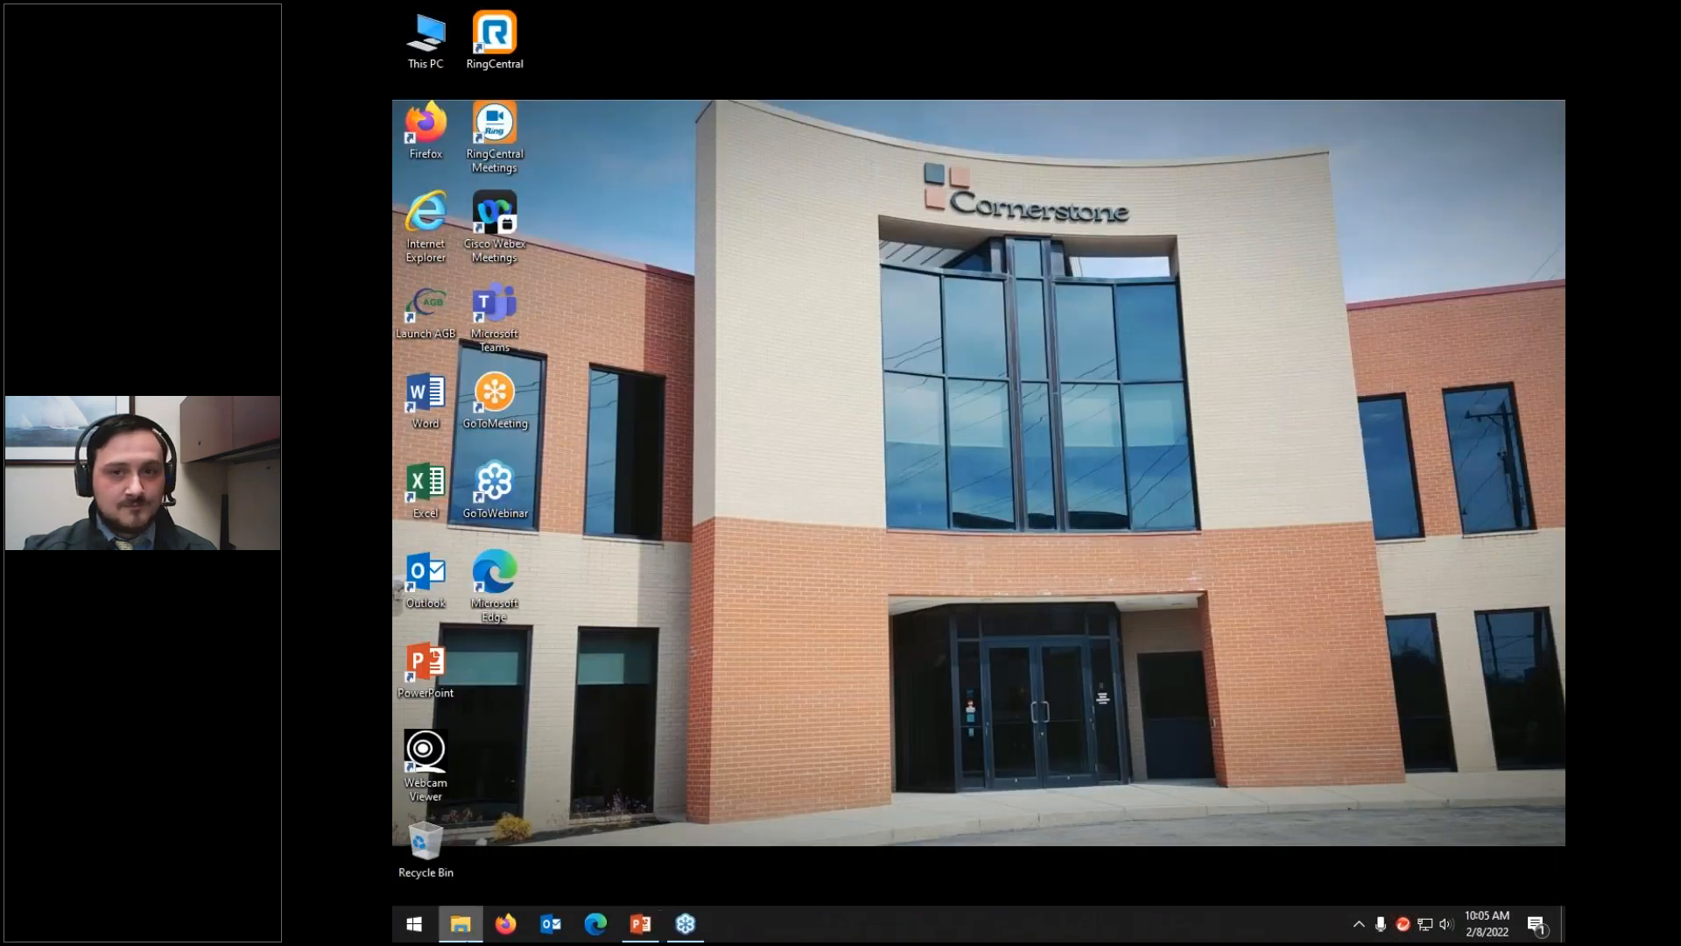
left_click_drag(870, 205, 985, 89)
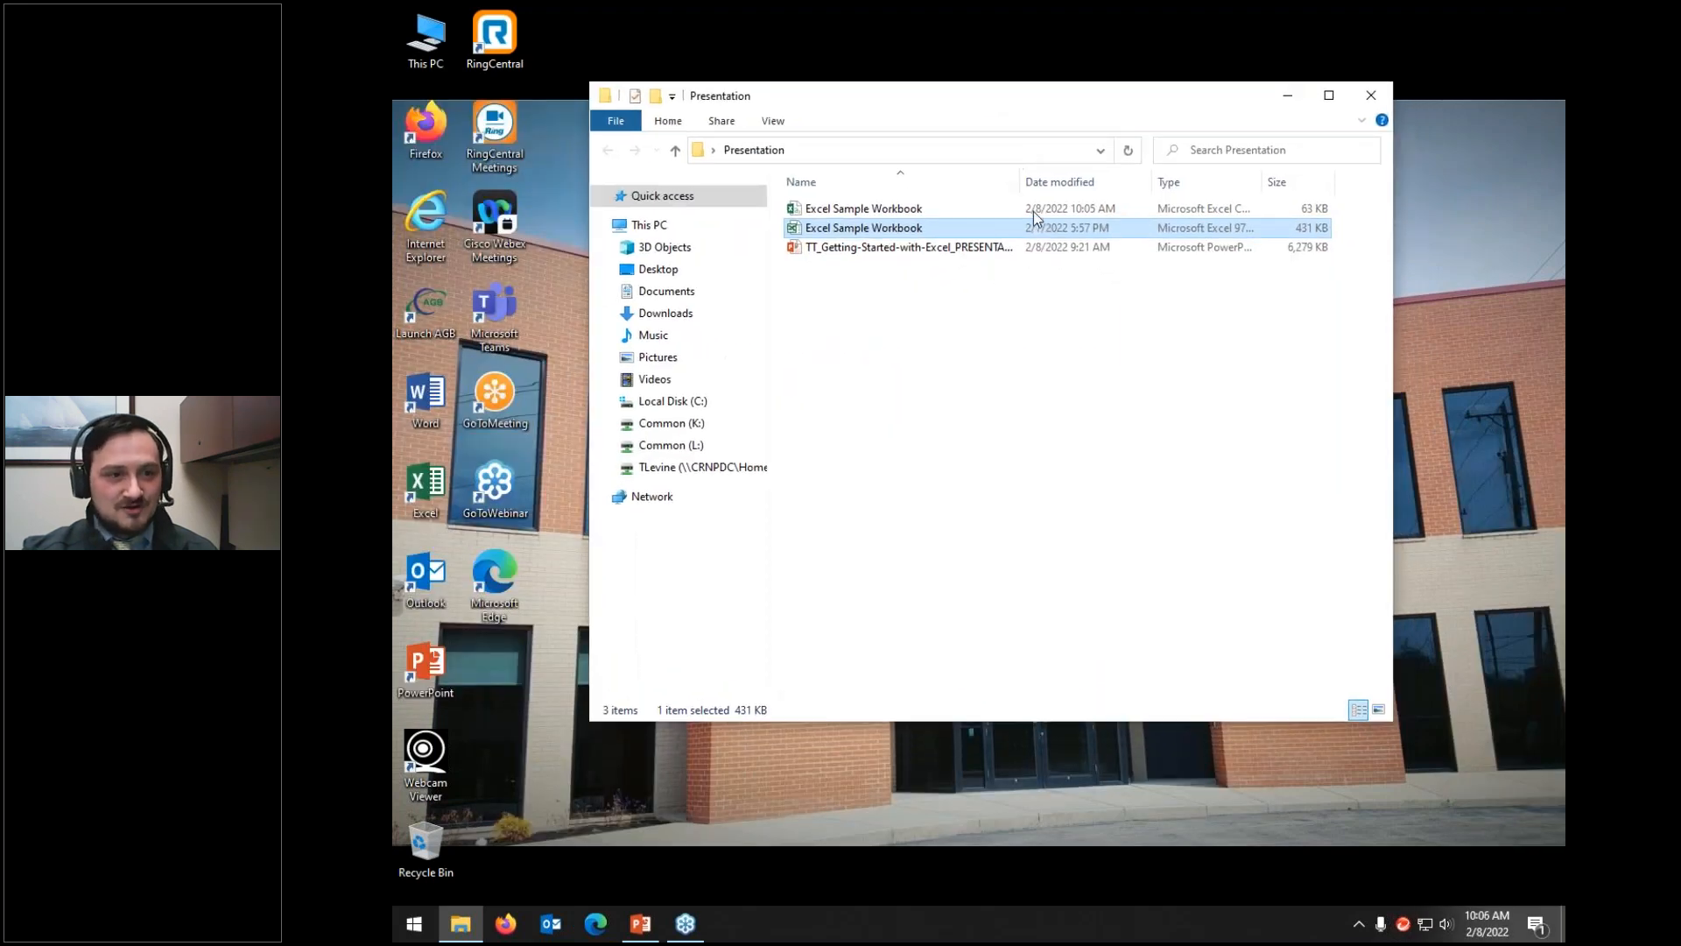
left_click(1294, 210)
left_click_drag(1264, 182, 1349, 181)
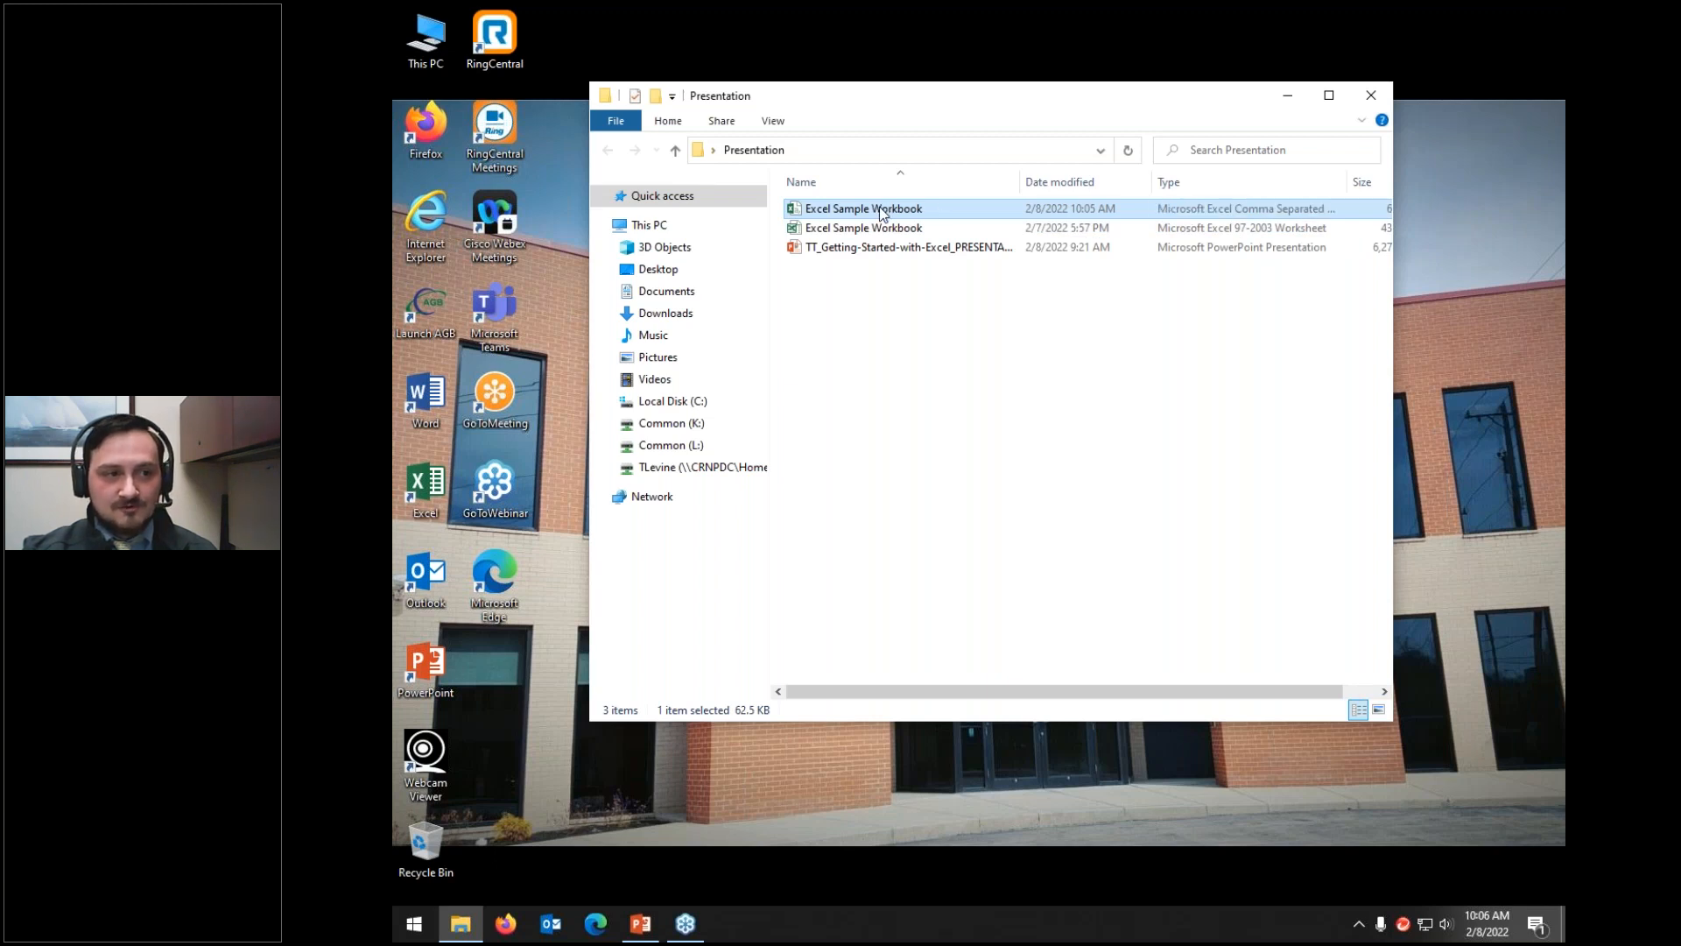
Step: Open the 63 KB CSV copy in Excel, inspect its single sheet of data, and close it
double_click(1219, 216)
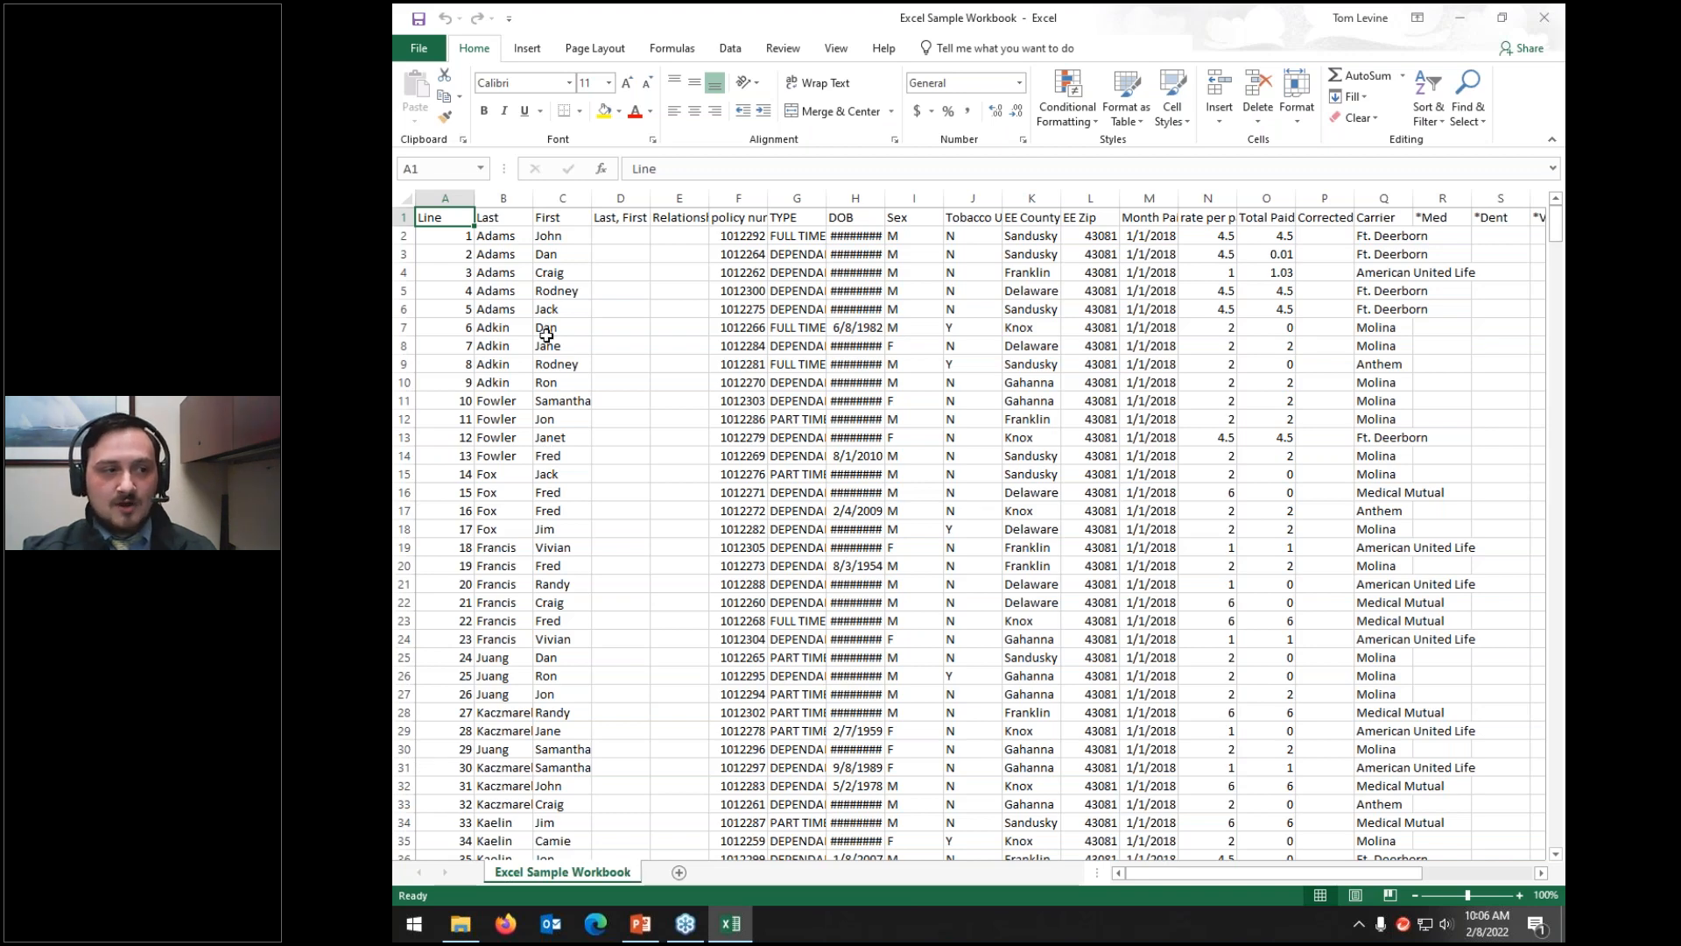
left_click_drag(442, 241, 1213, 271)
left_click_drag(1325, 299, 1427, 828)
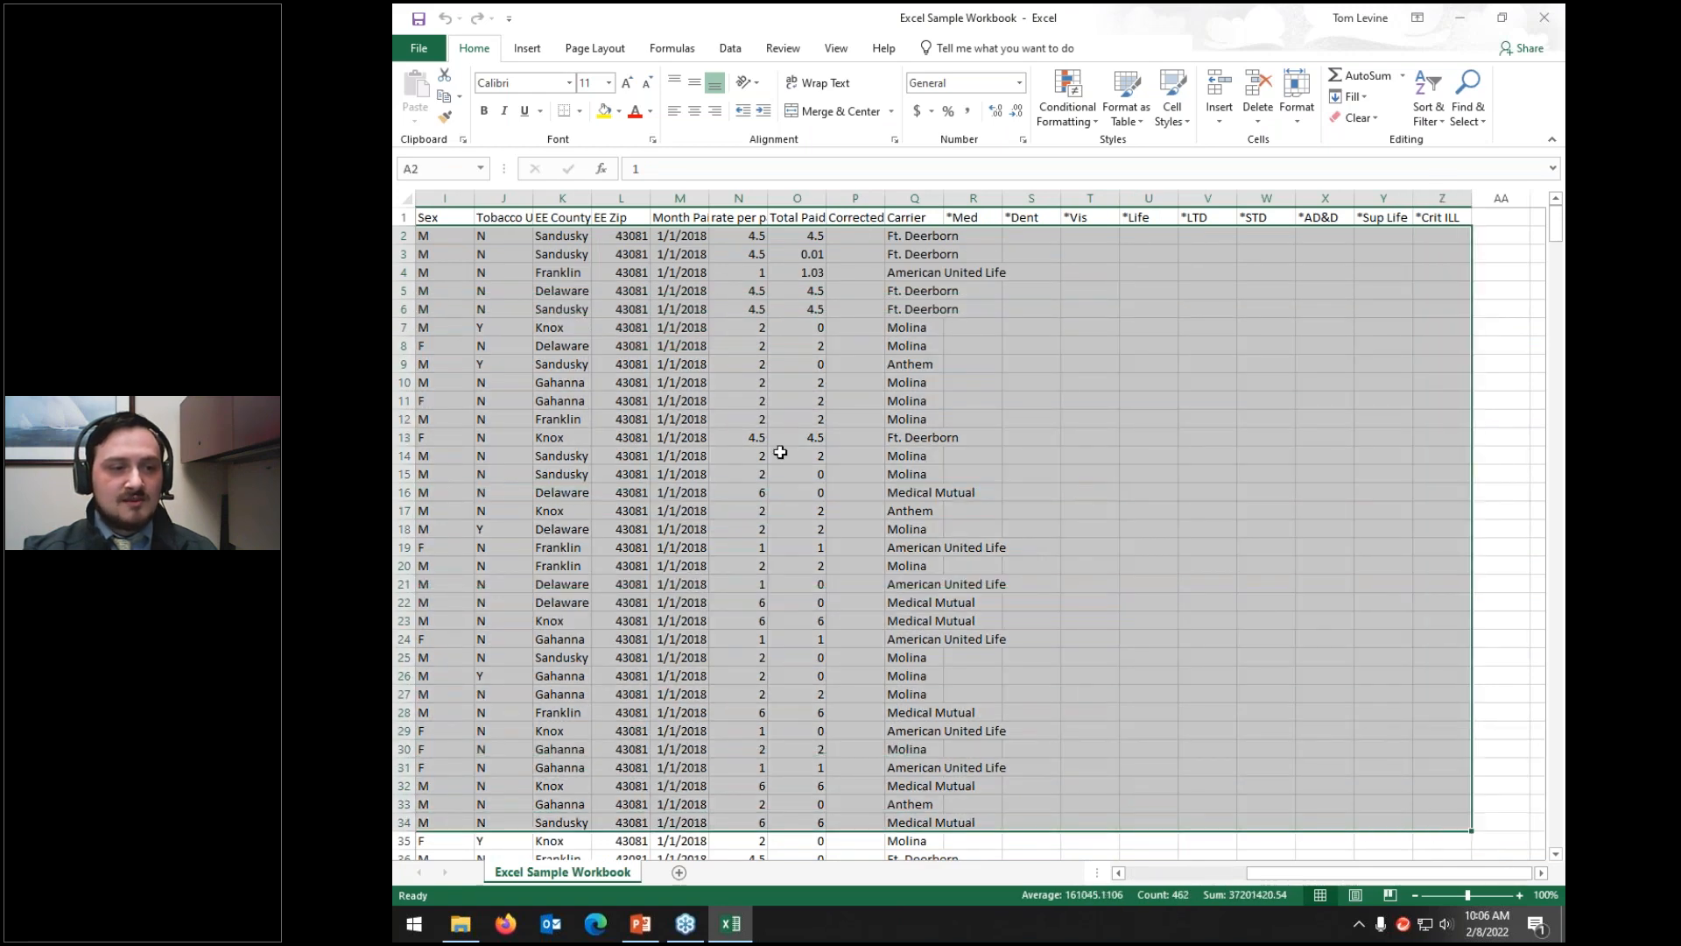
left_click(1136, 875)
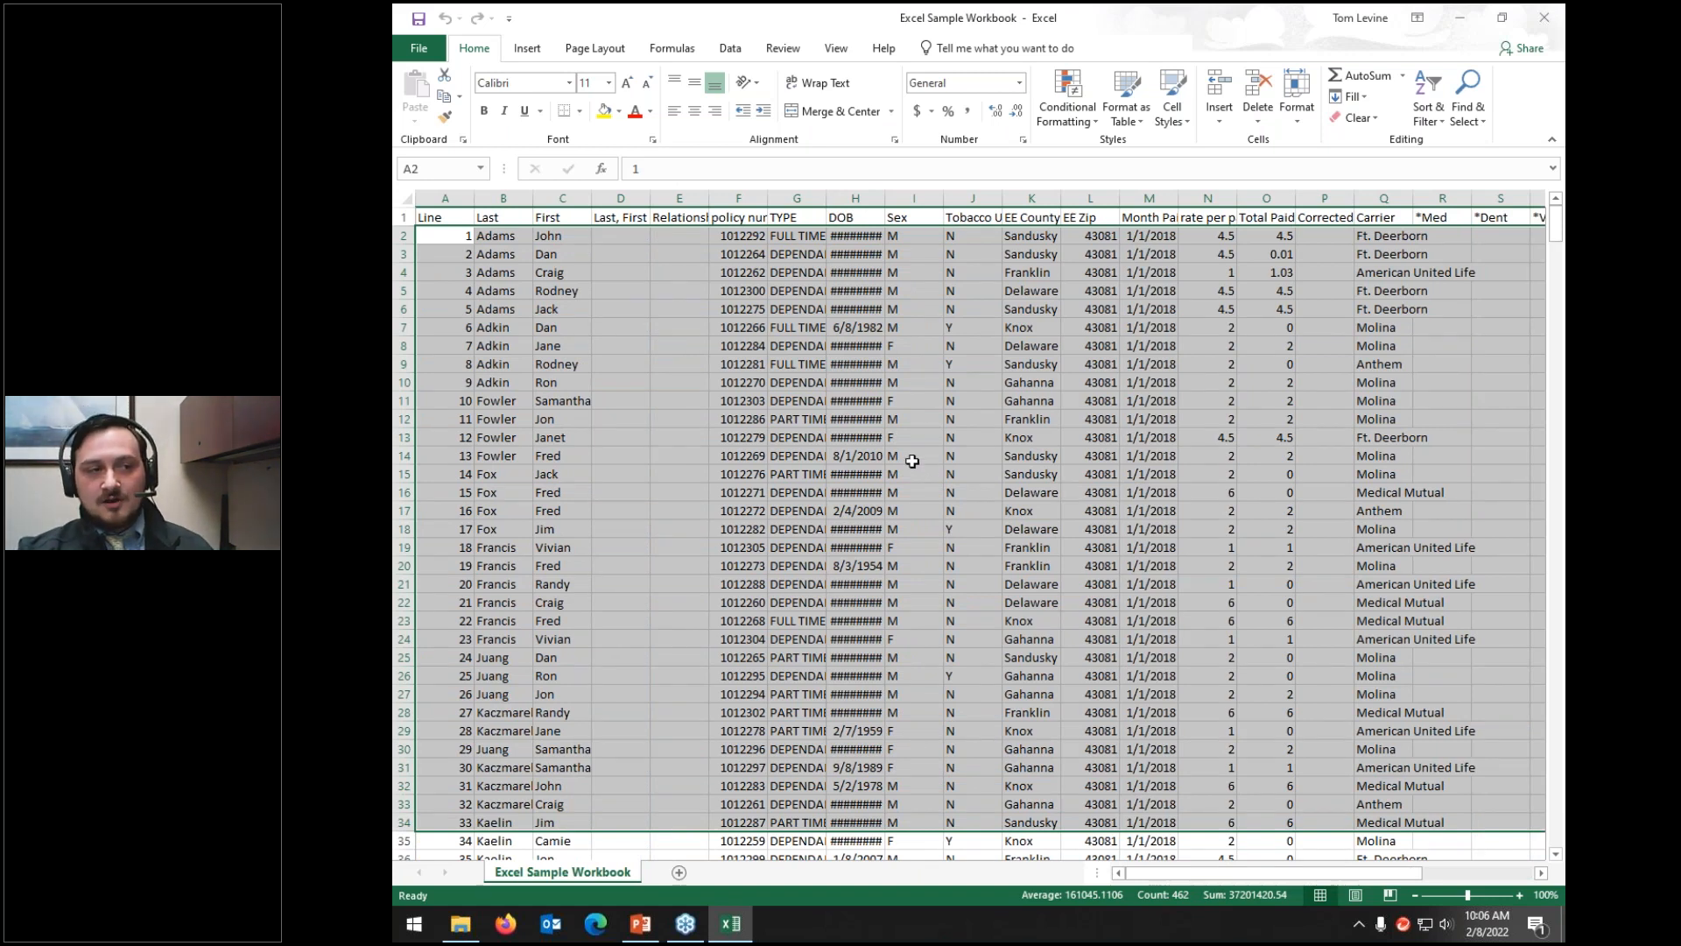
mouse_move(469, 199)
left_mouse_down()
mouse_move(1112, 199)
mouse_move(442, 191)
left_mouse_up()
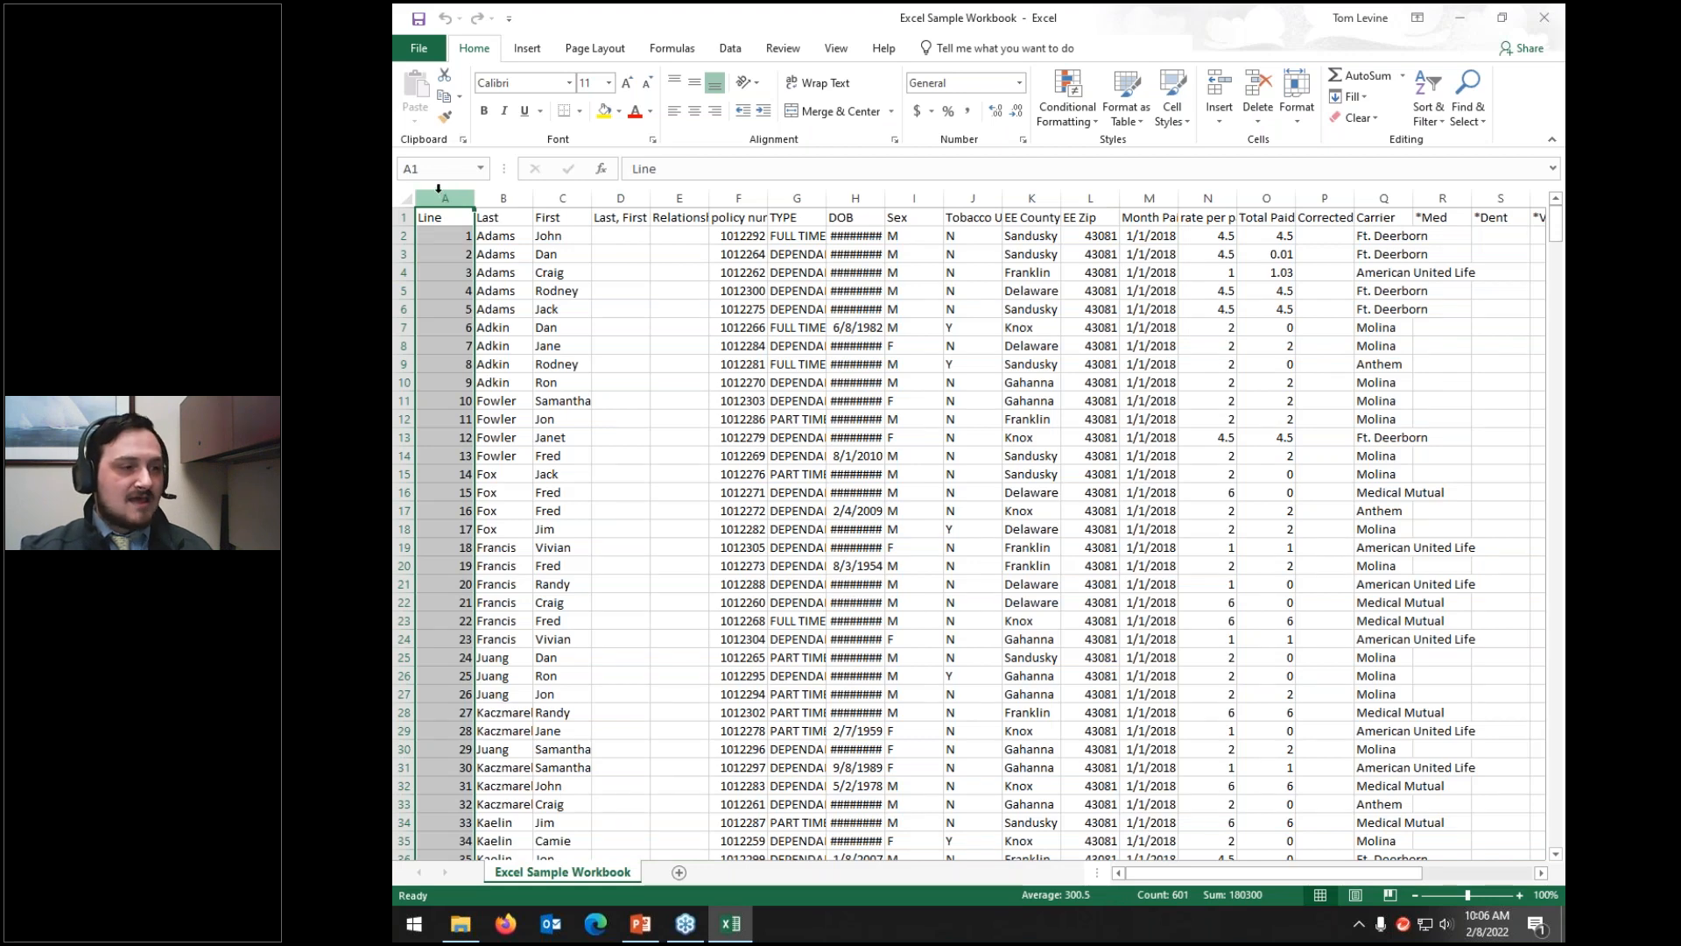
left_click(466, 236)
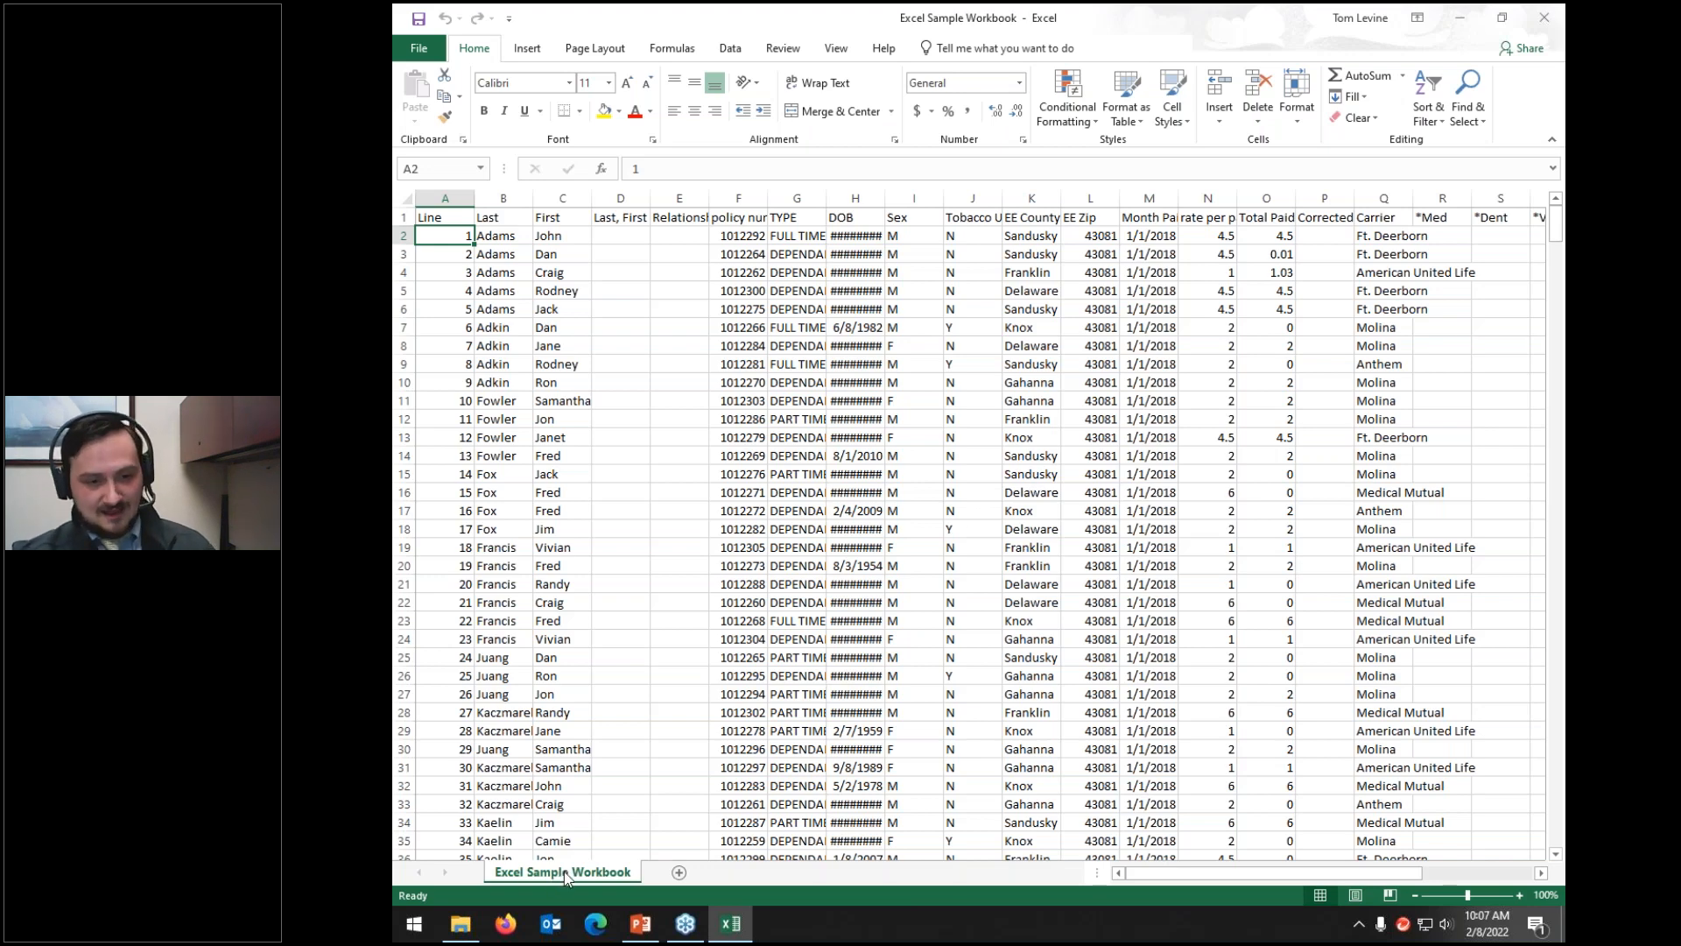
left_click(1544, 17)
left_click(989, 376)
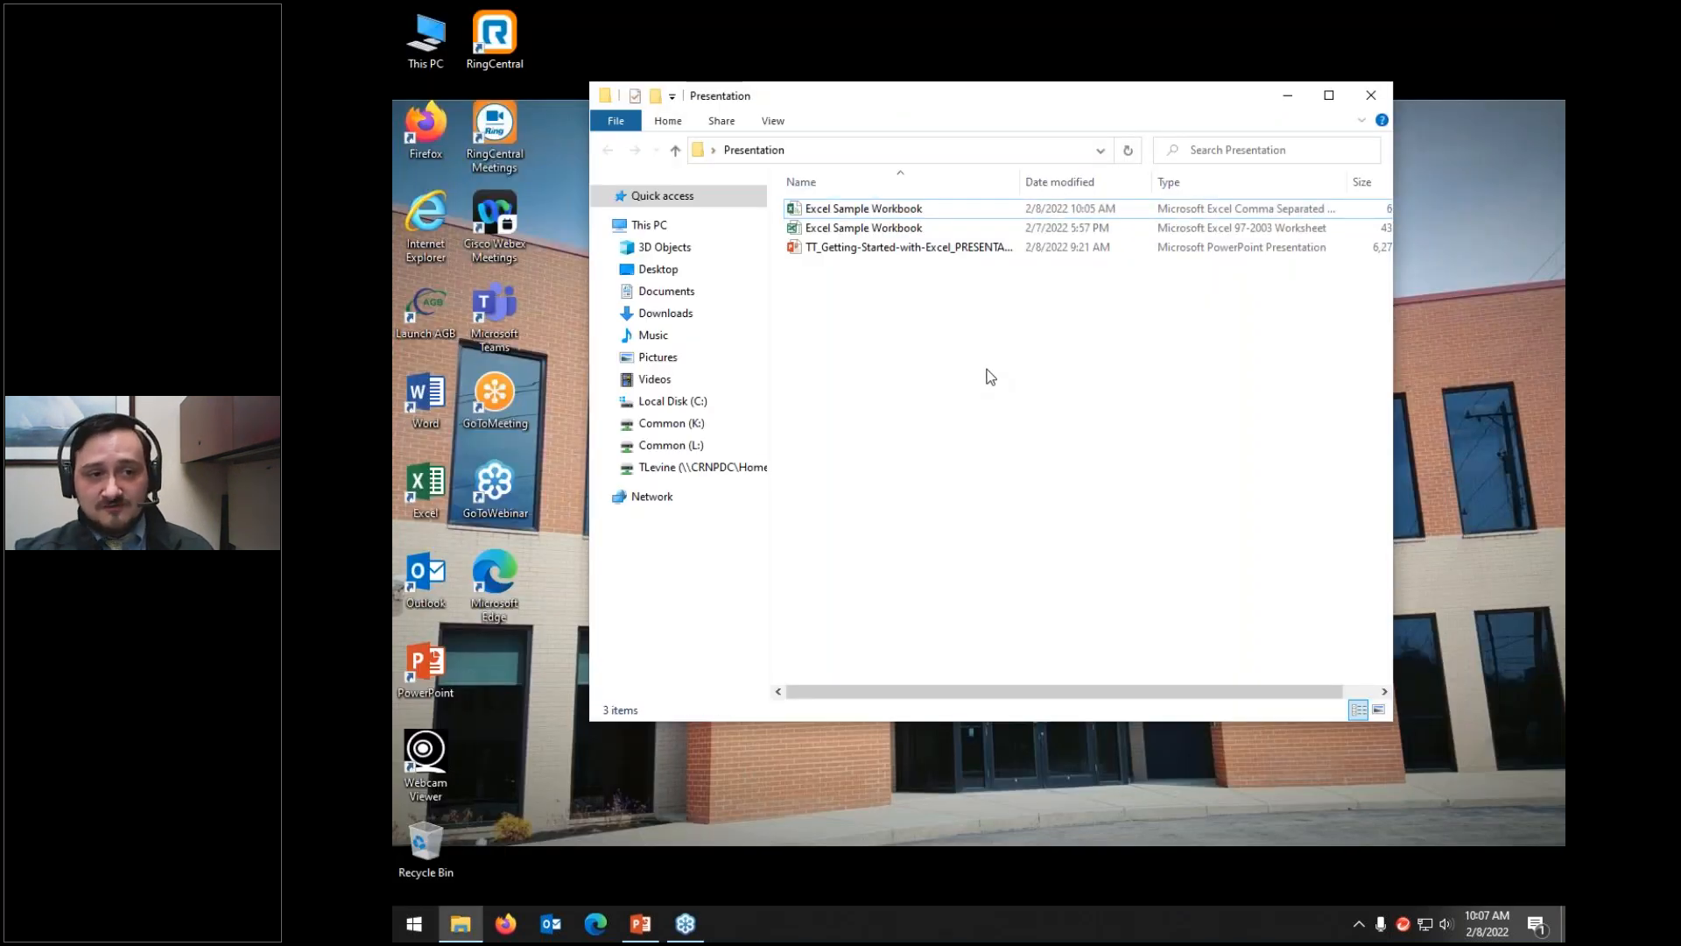
Step: Open the original 431 KB Excel 97-2003 Sample Workbook and view its File Info page
left_click(990, 228)
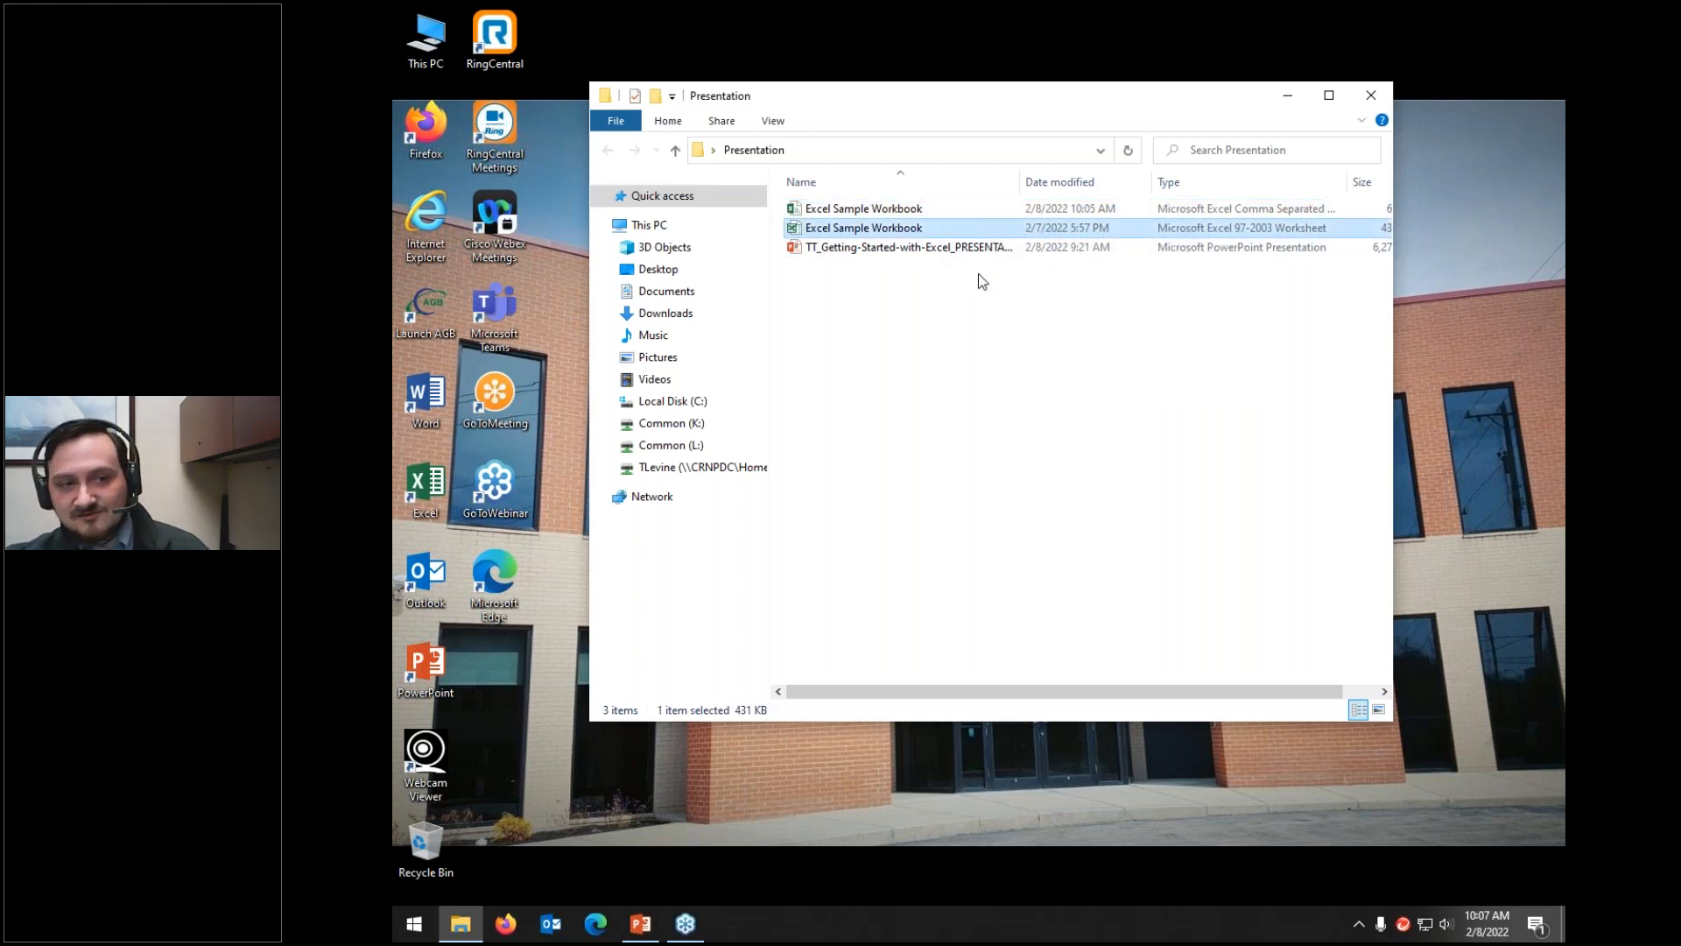
double_click(994, 231)
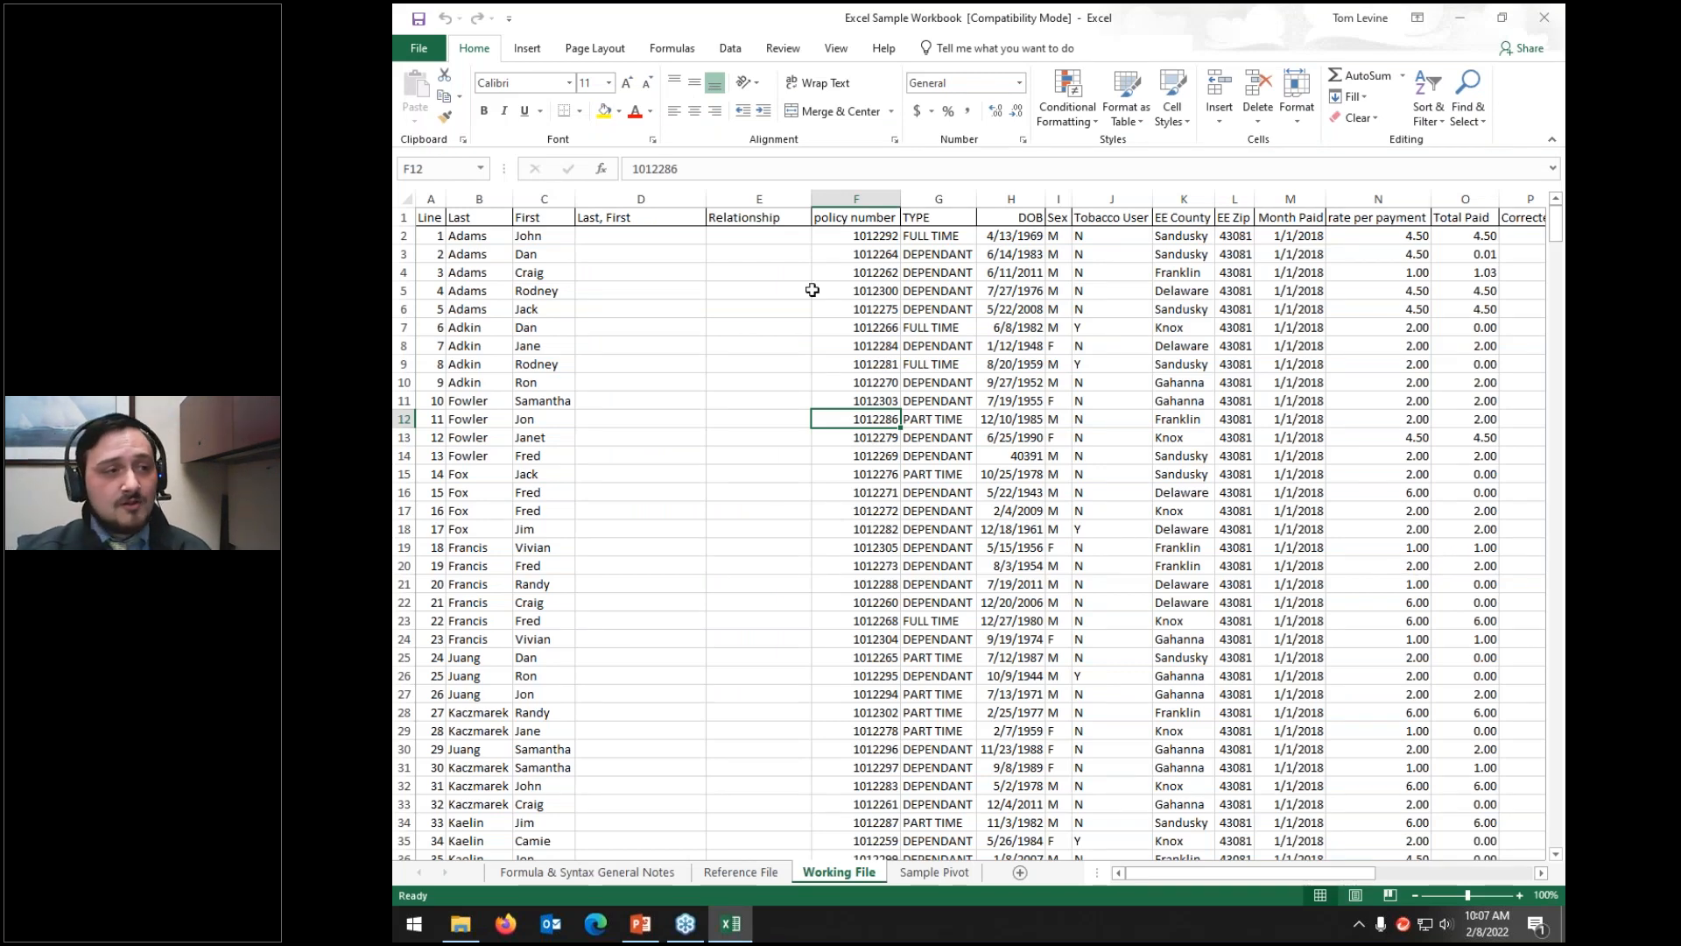
left_click(401, 49)
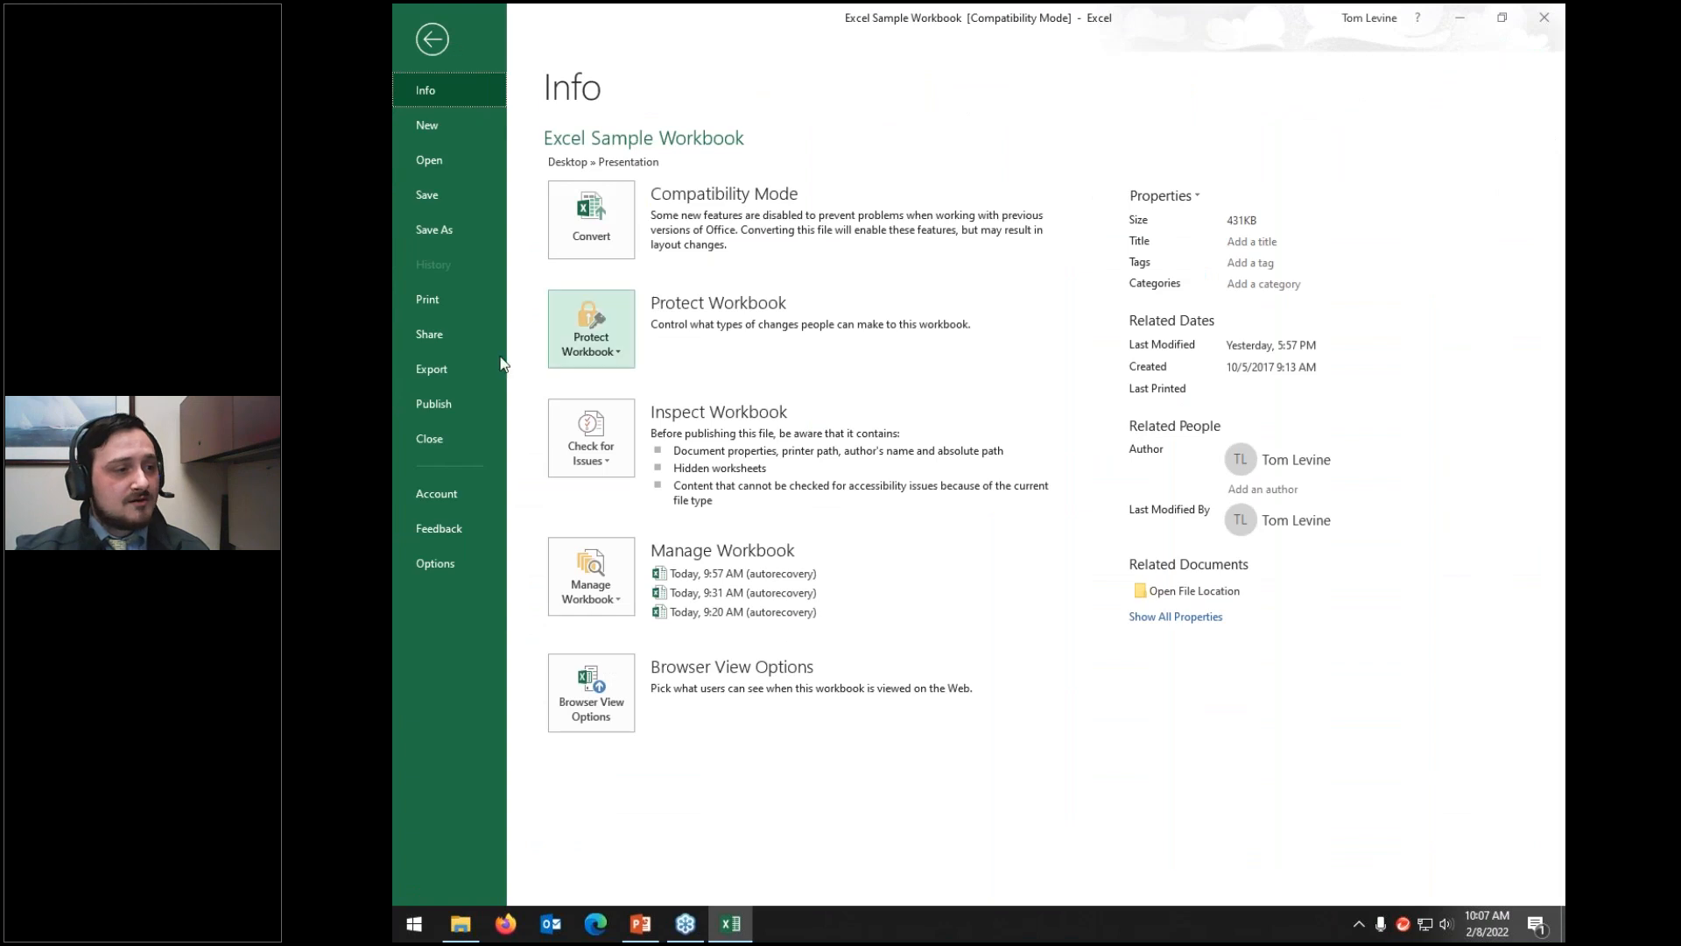
Step: In Save As > Browse, compare Excel Workbook and Excel 97-2003 Workbook types, ending on Excel Workbook
left_click(430, 229)
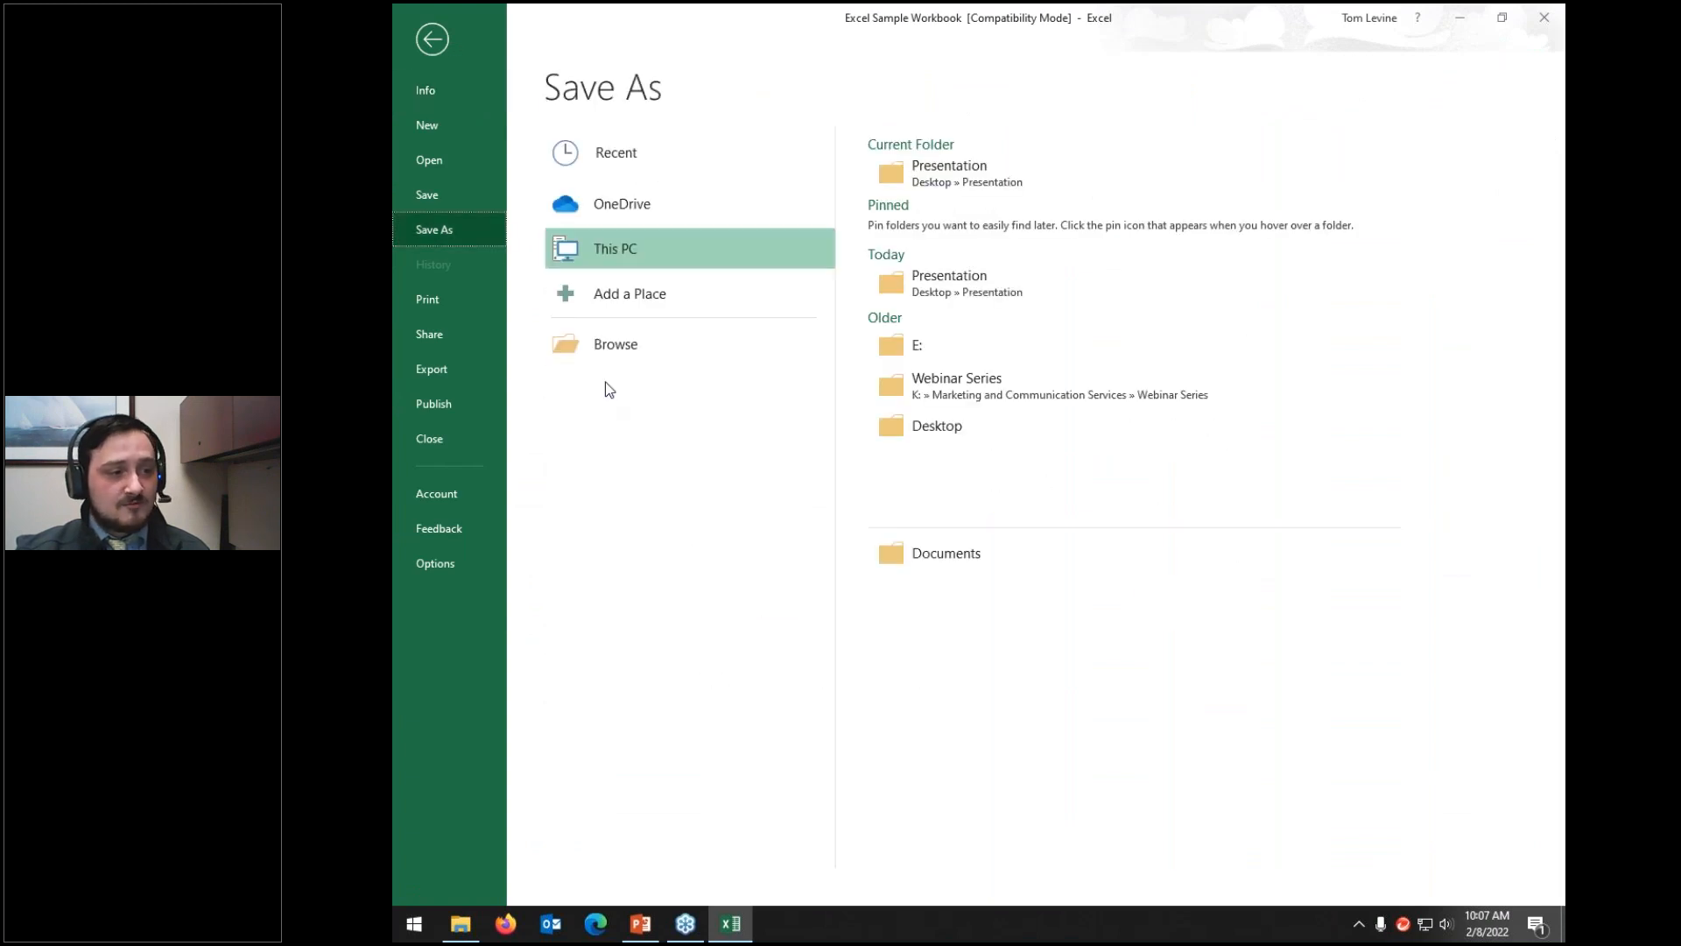
left_click(599, 346)
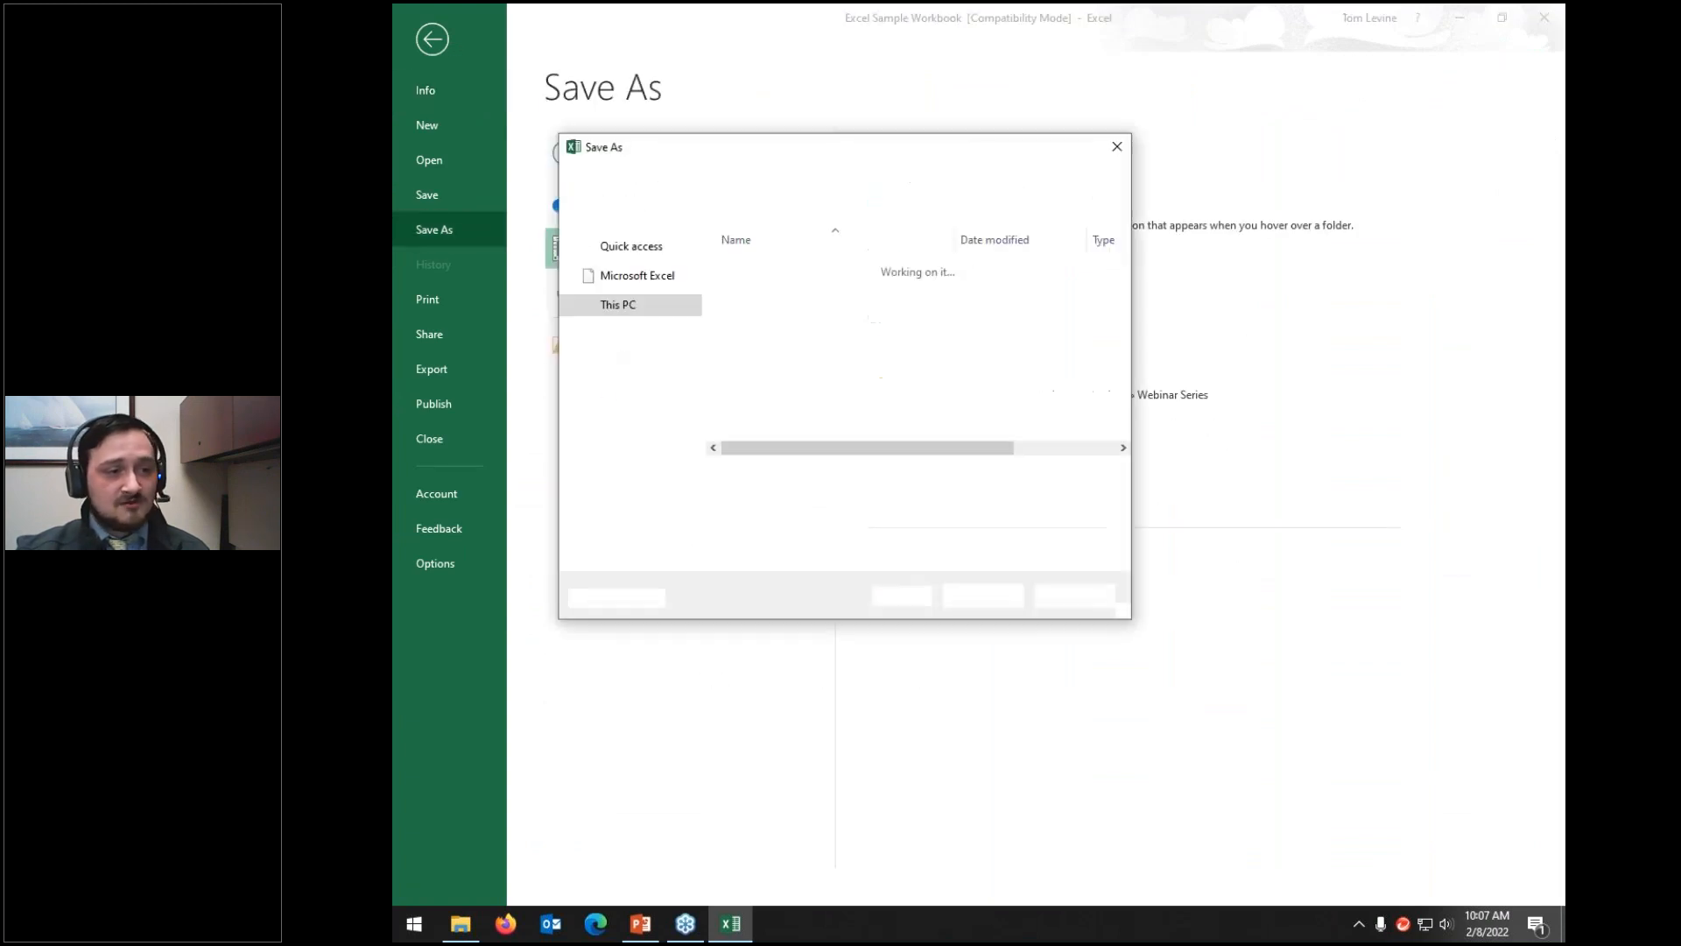
left_click(818, 498)
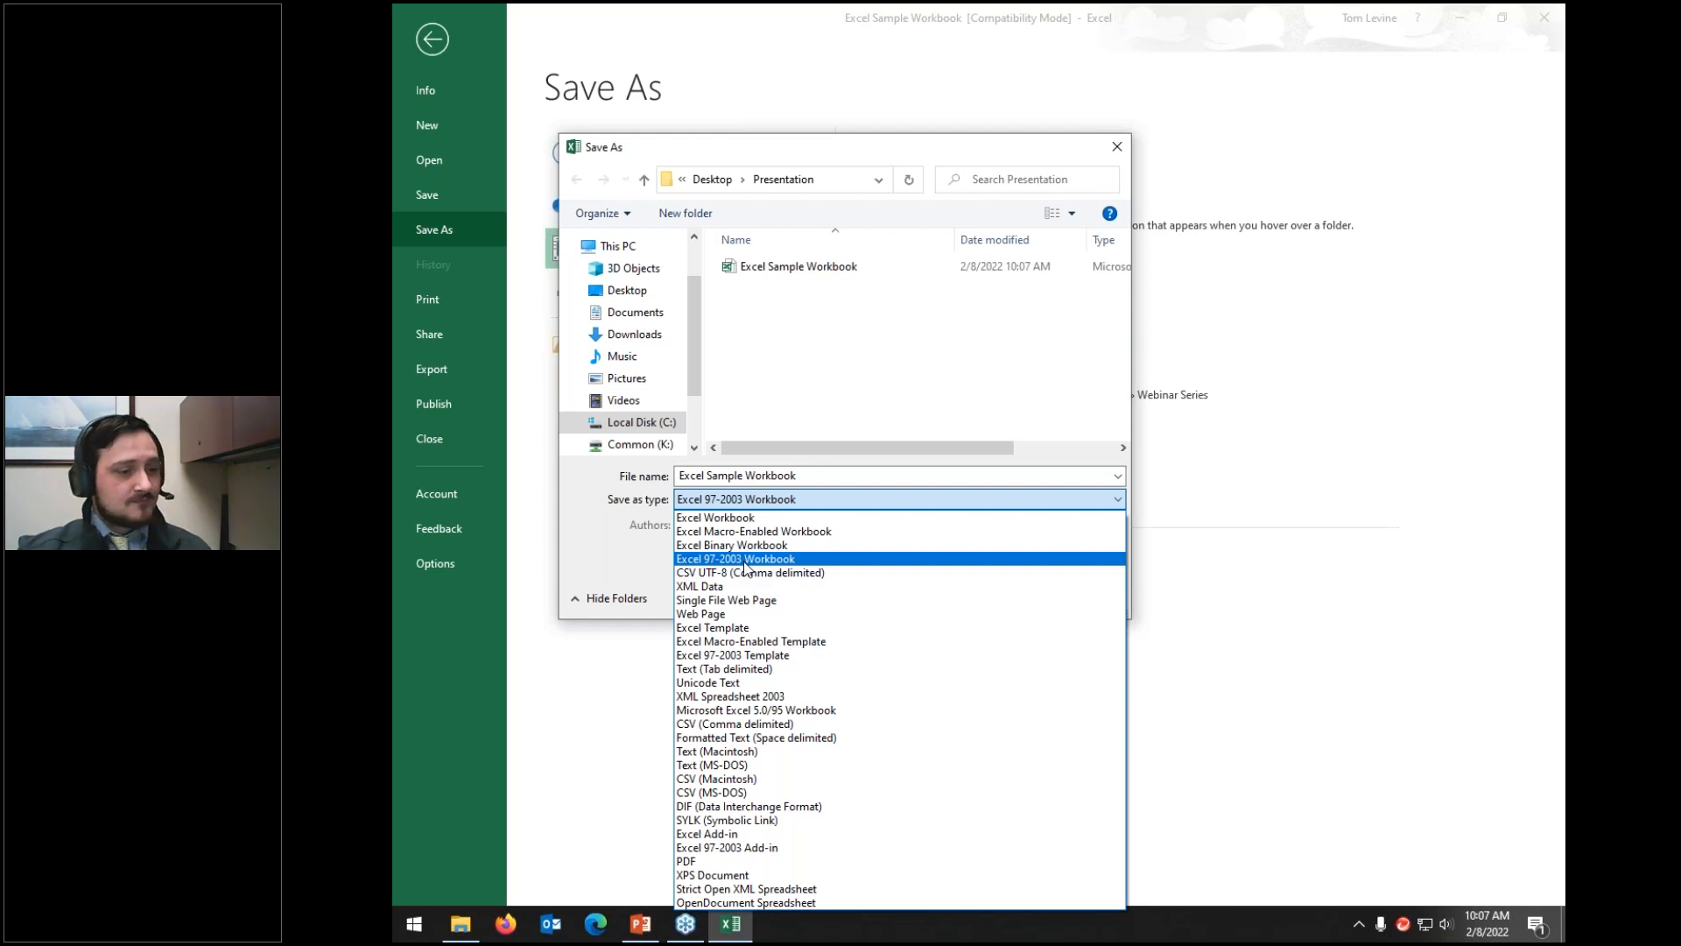
left_click(715, 518)
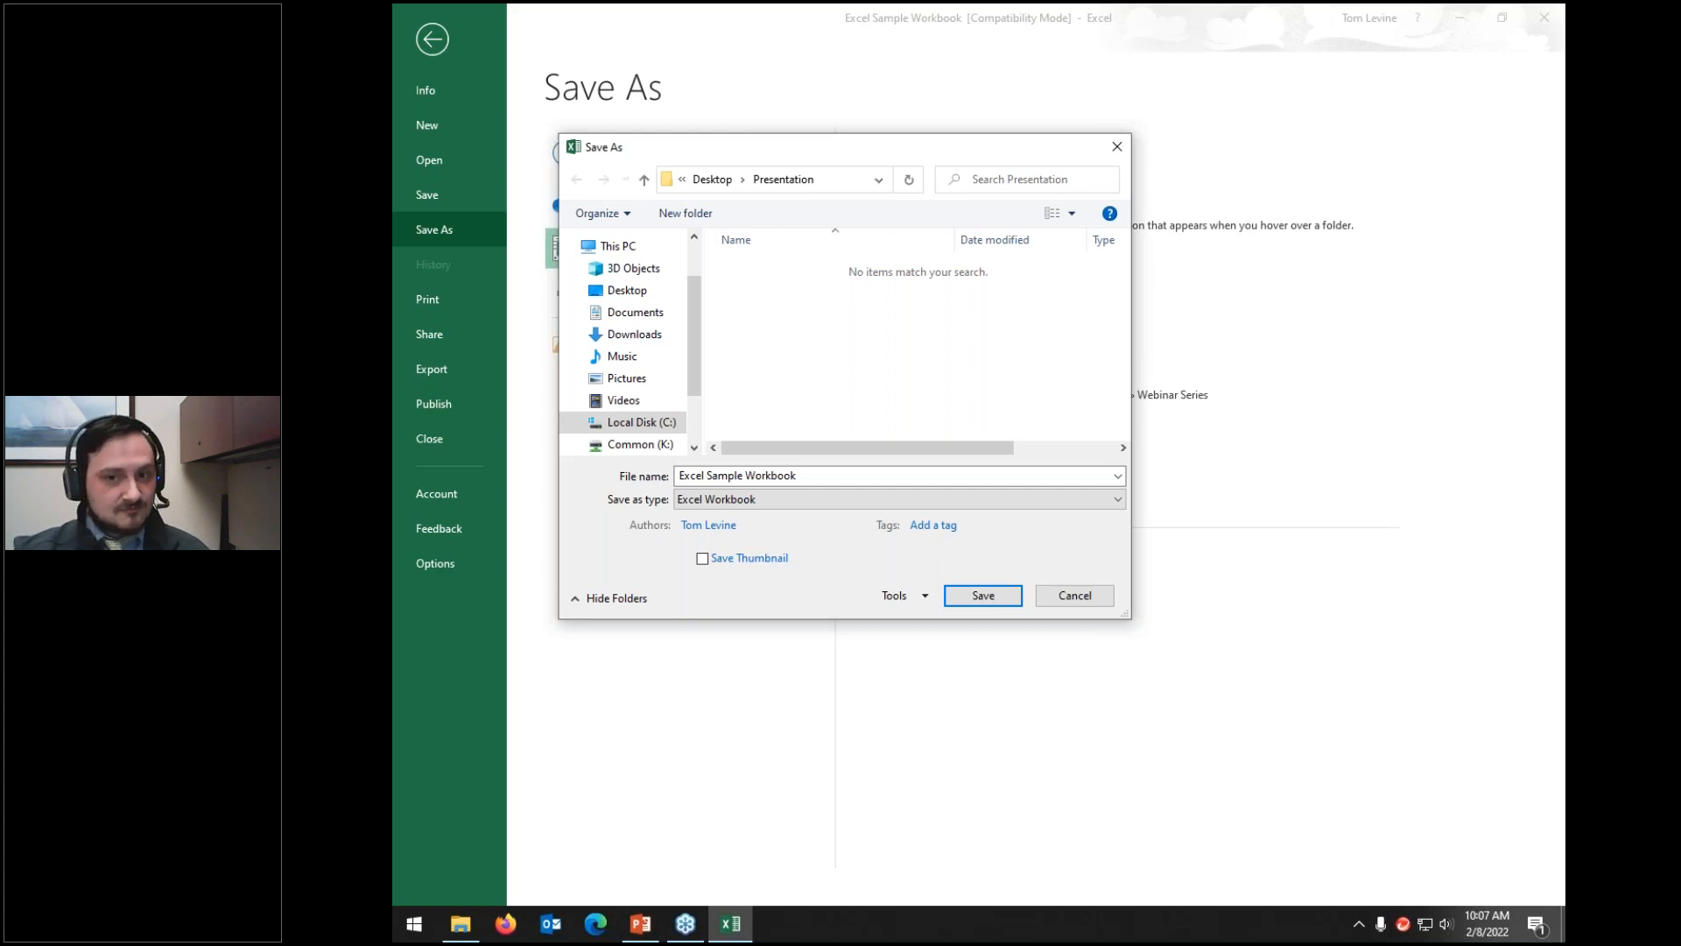
left_click(704, 503)
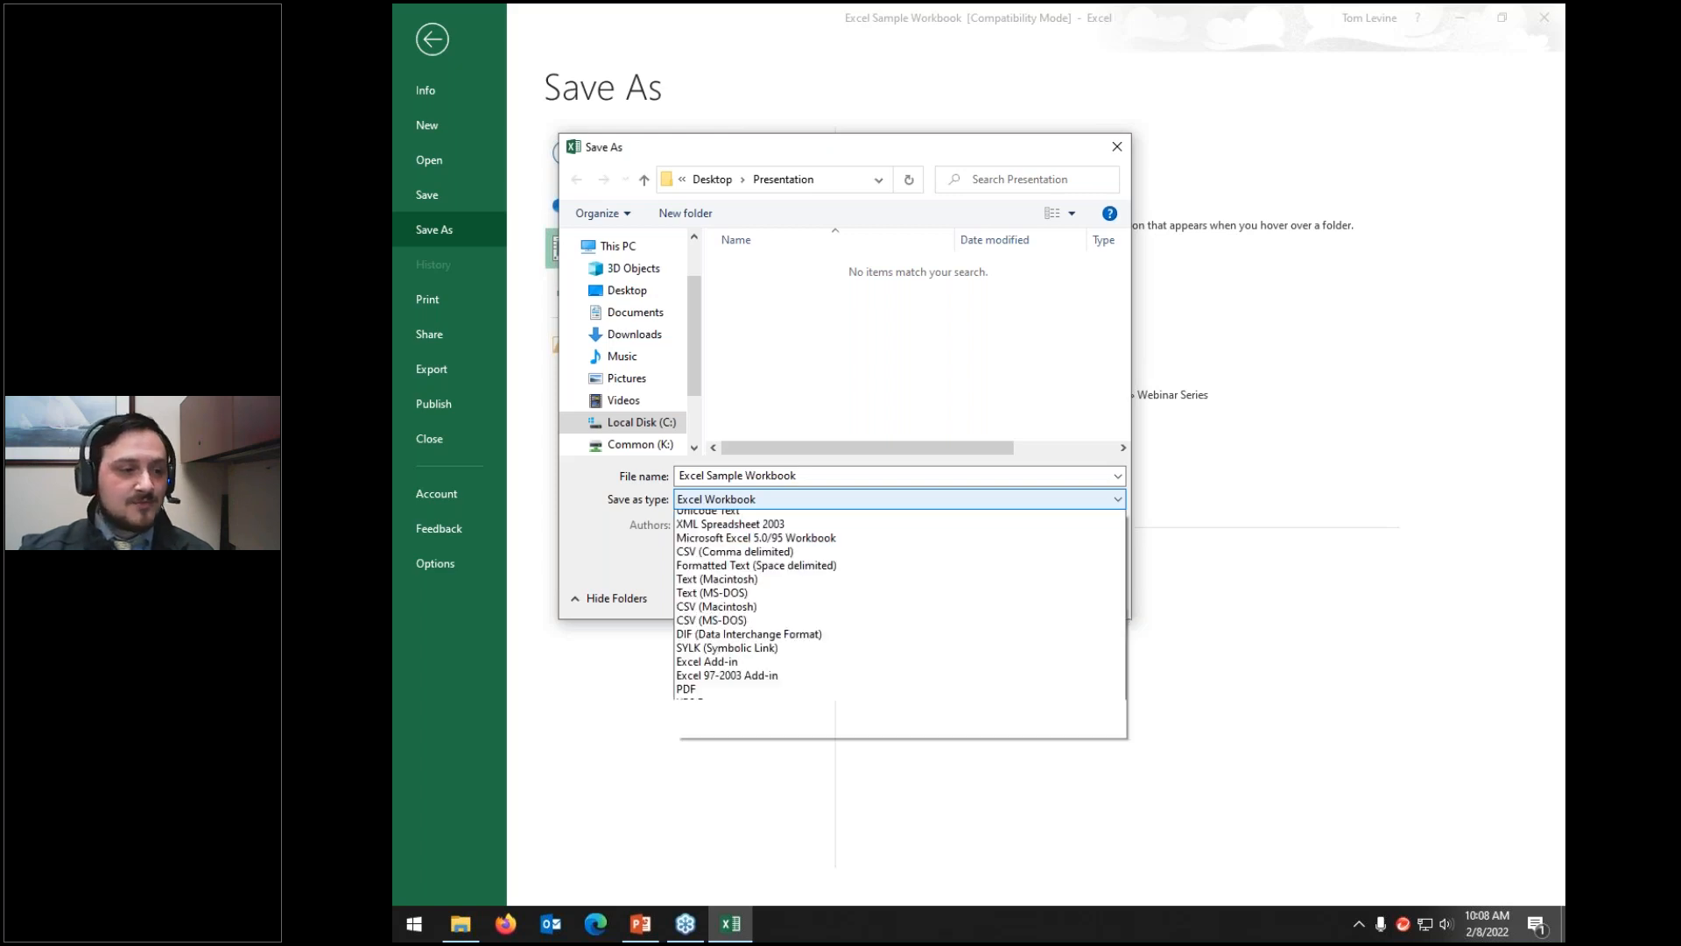
left_click(703, 558)
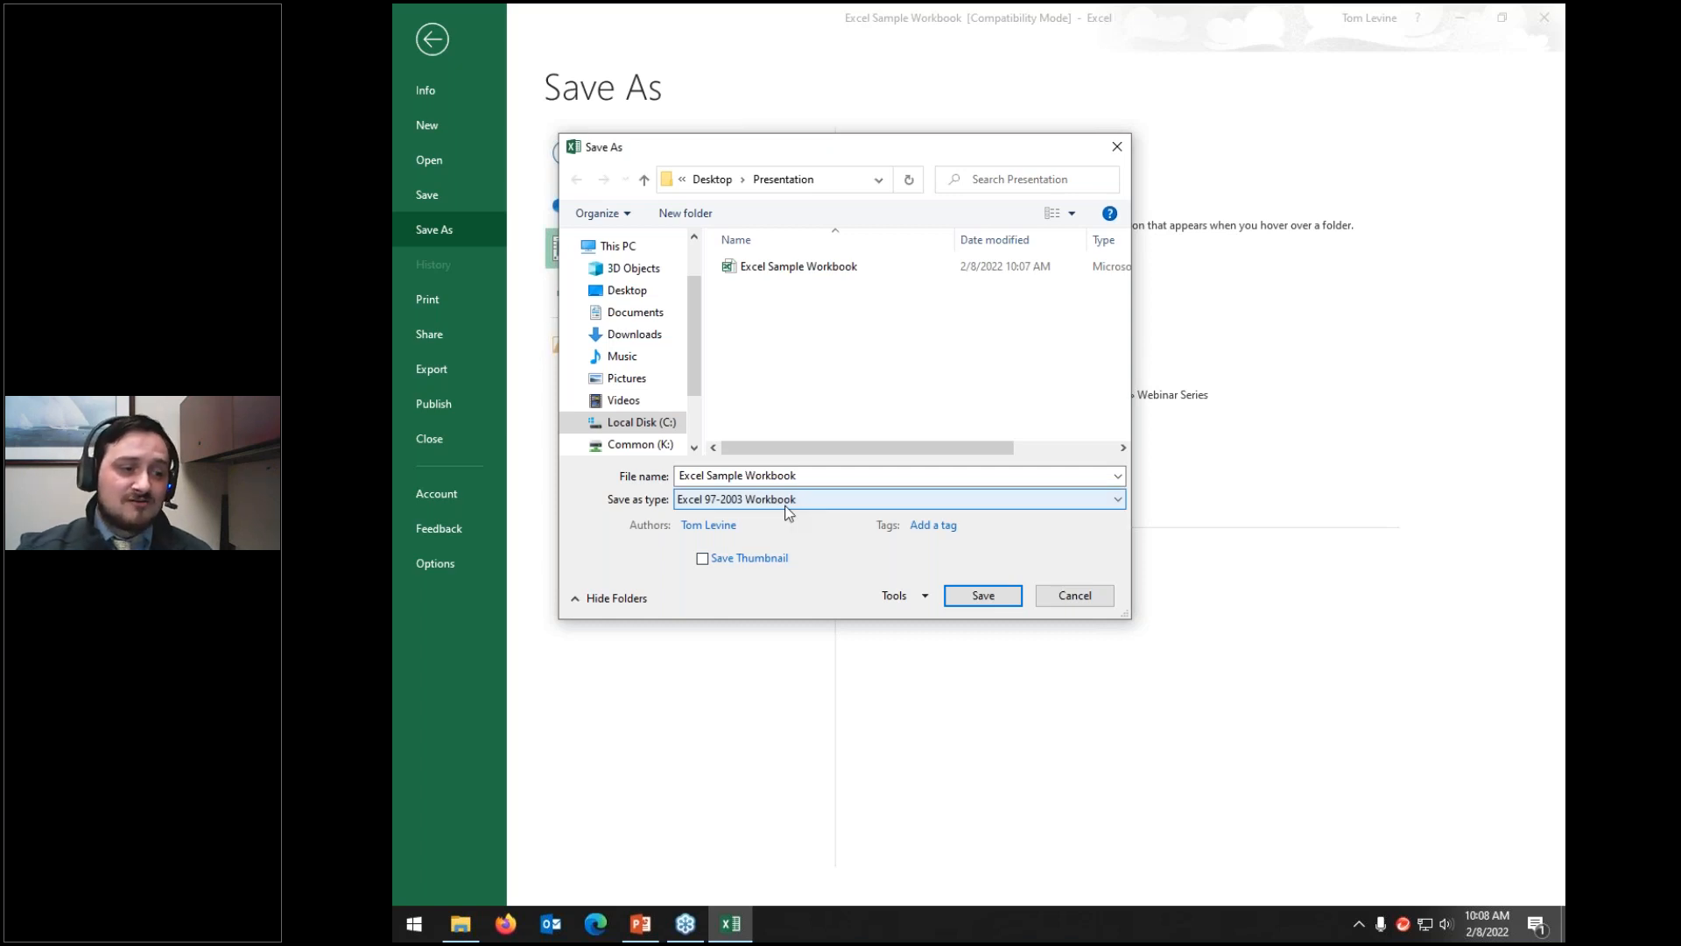
left_click(725, 506)
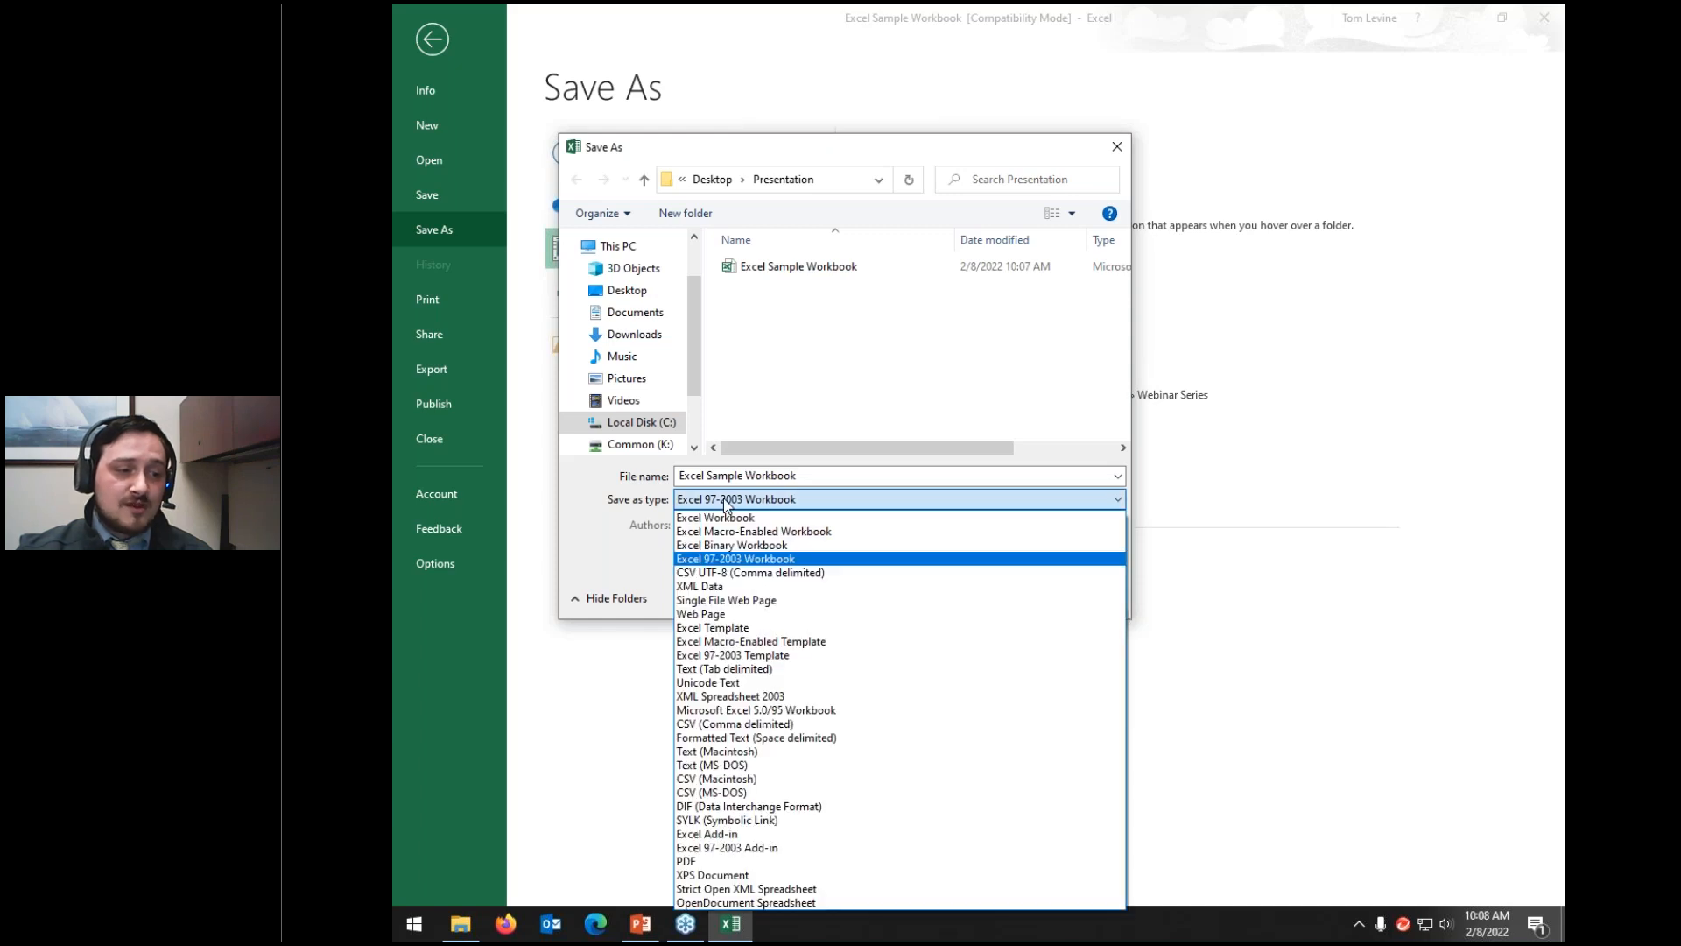
left_click(716, 517)
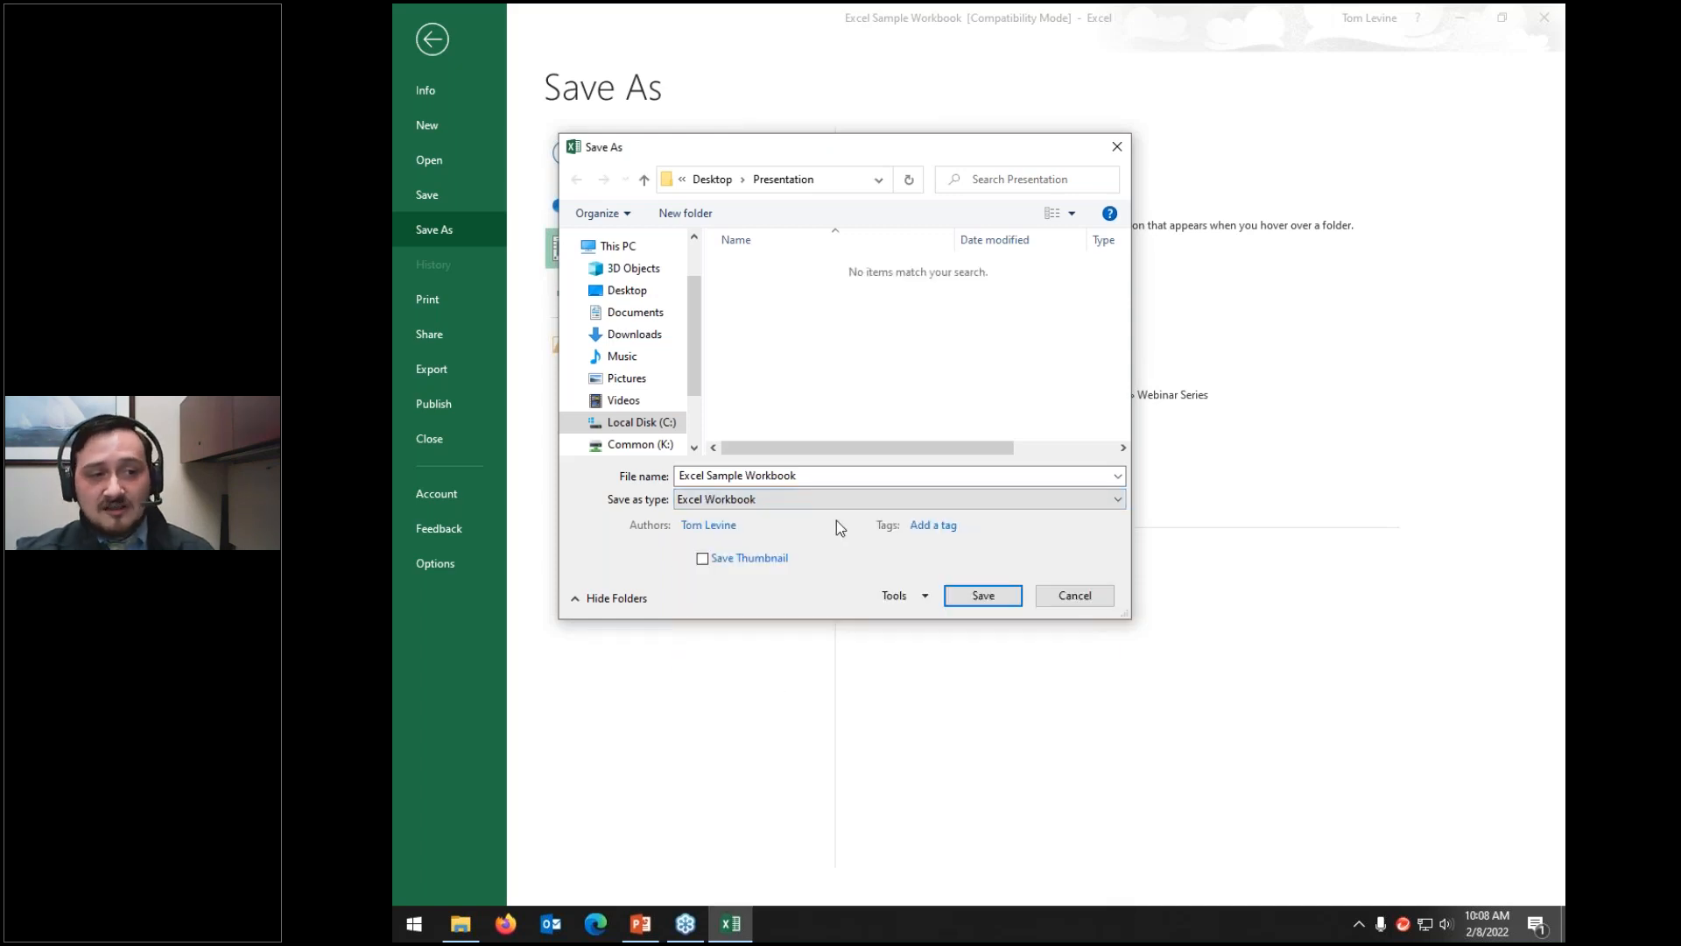
Step: Cancel Save As, delete the CSV Excel Sample Workbook copy, and return to the Working File sheet
left_click(1070, 598)
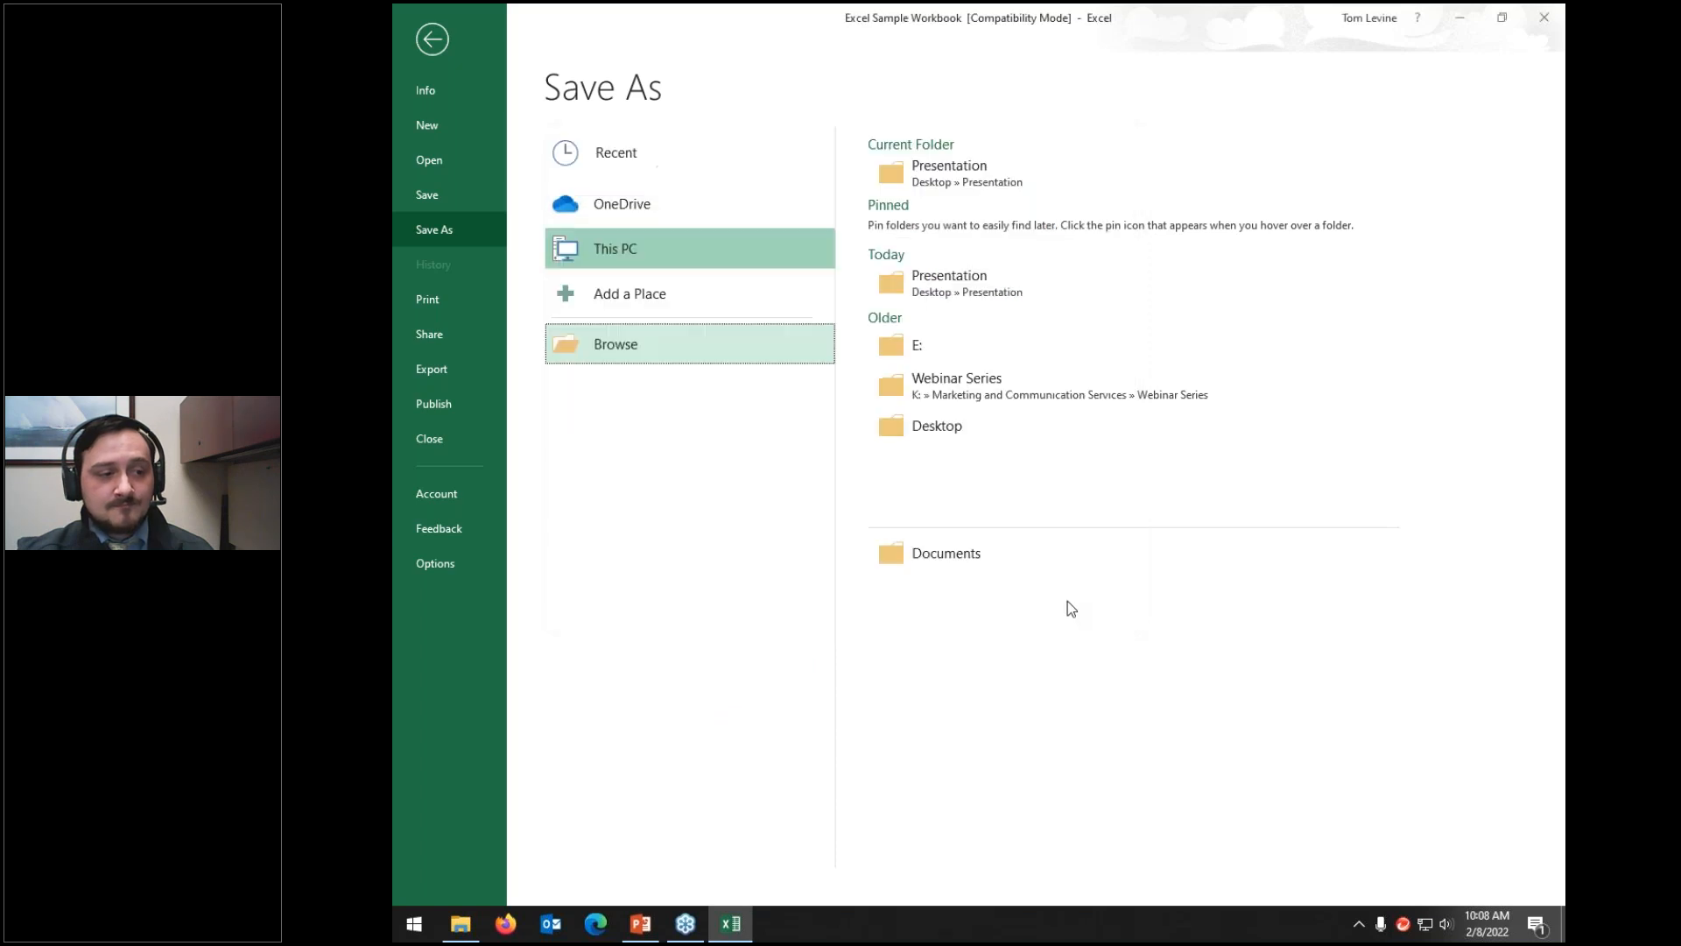
left_click(471, 935)
left_click(884, 213)
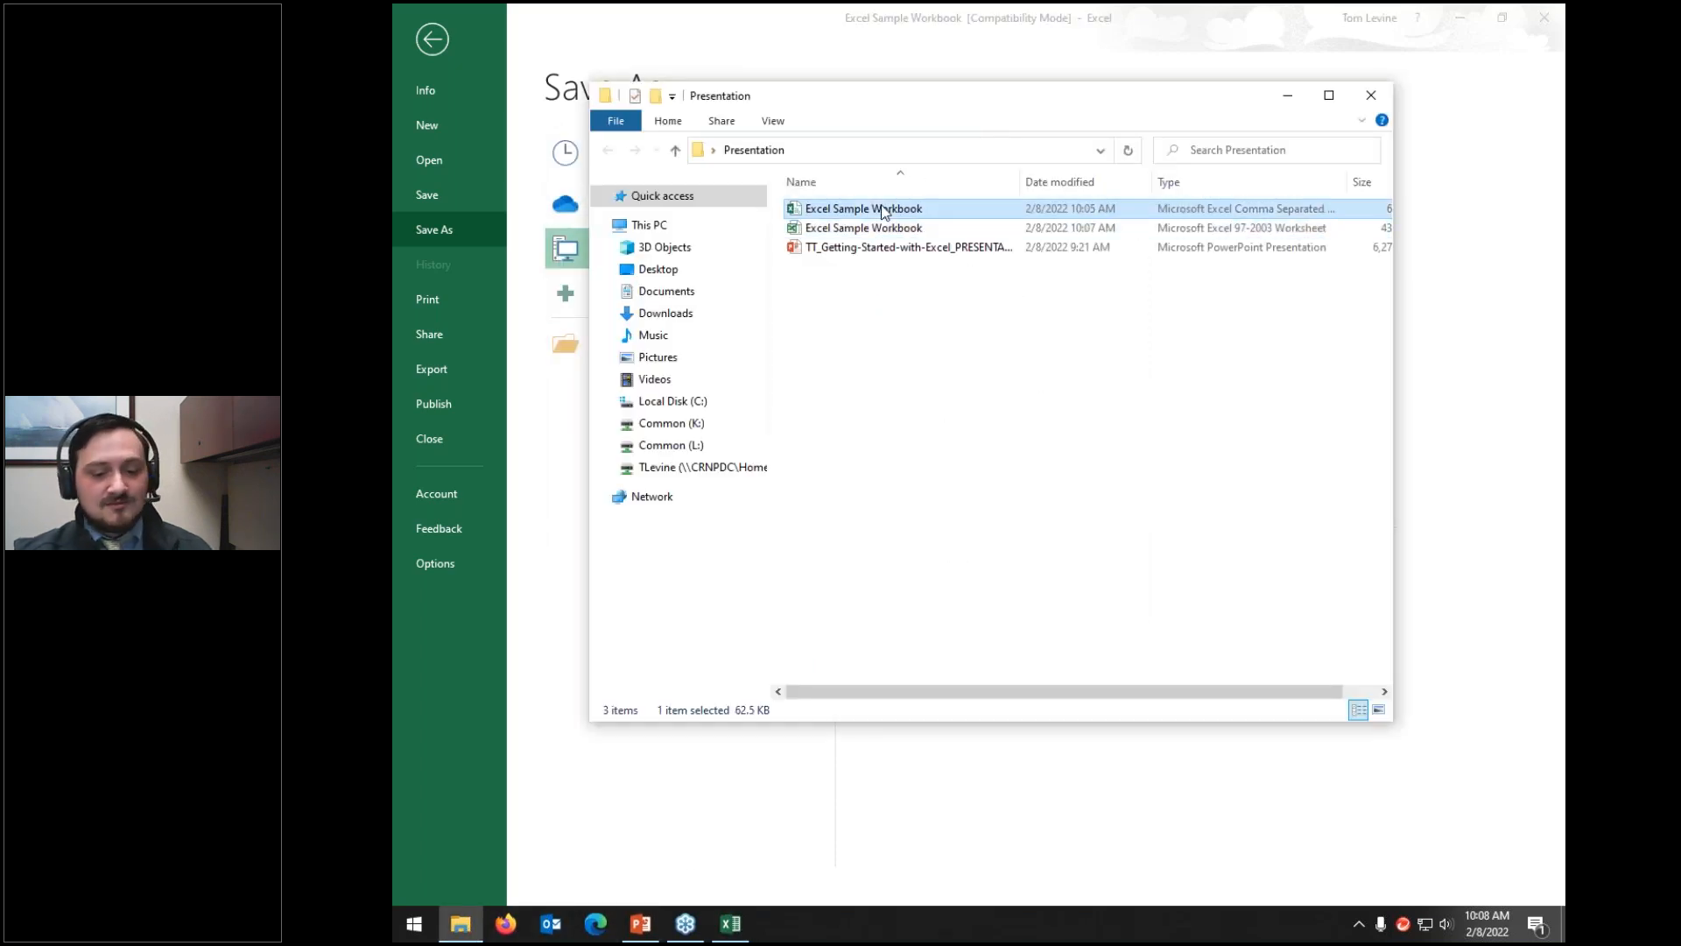
key("Delete")
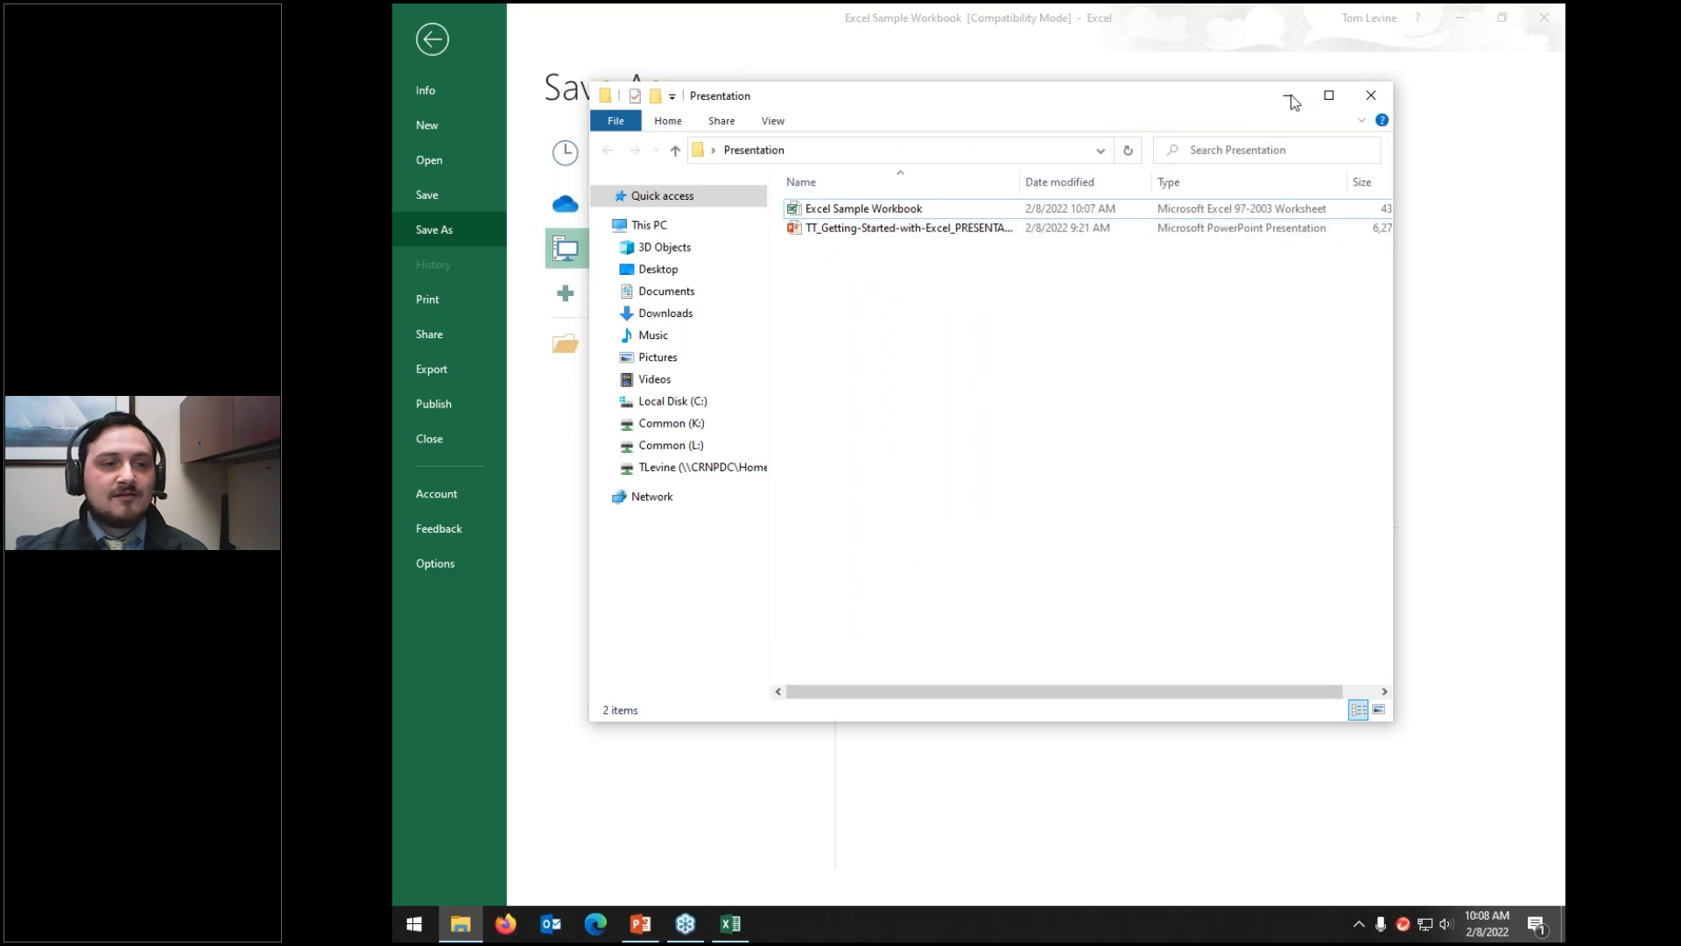
left_click(1371, 98)
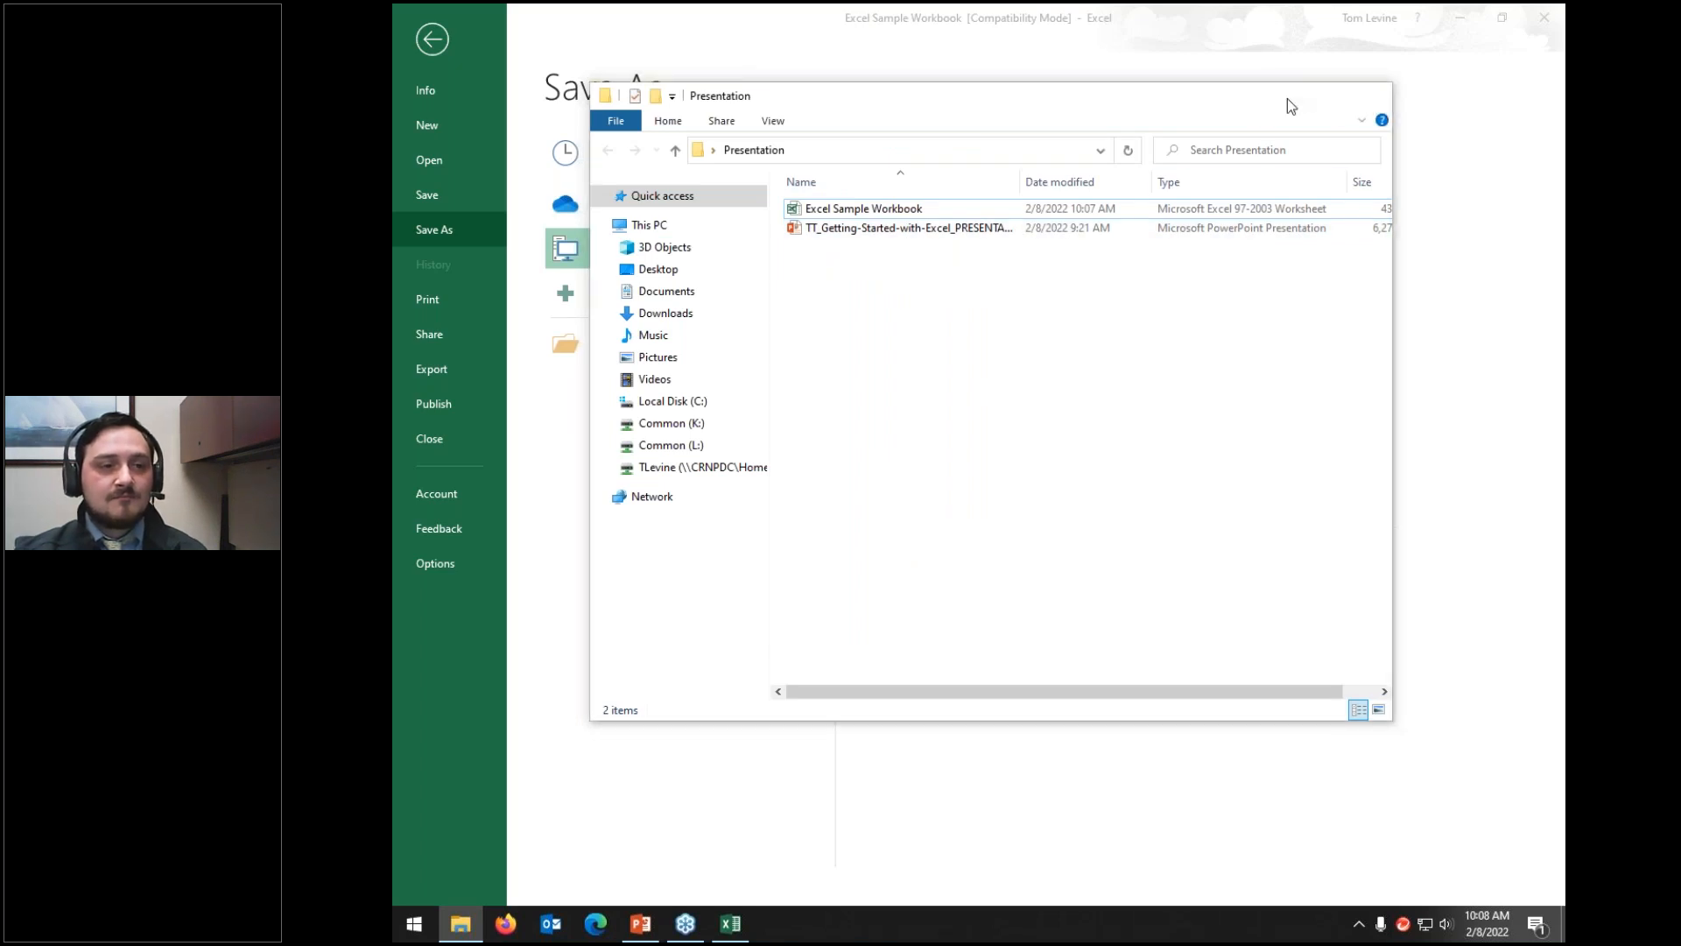
left_click(434, 41)
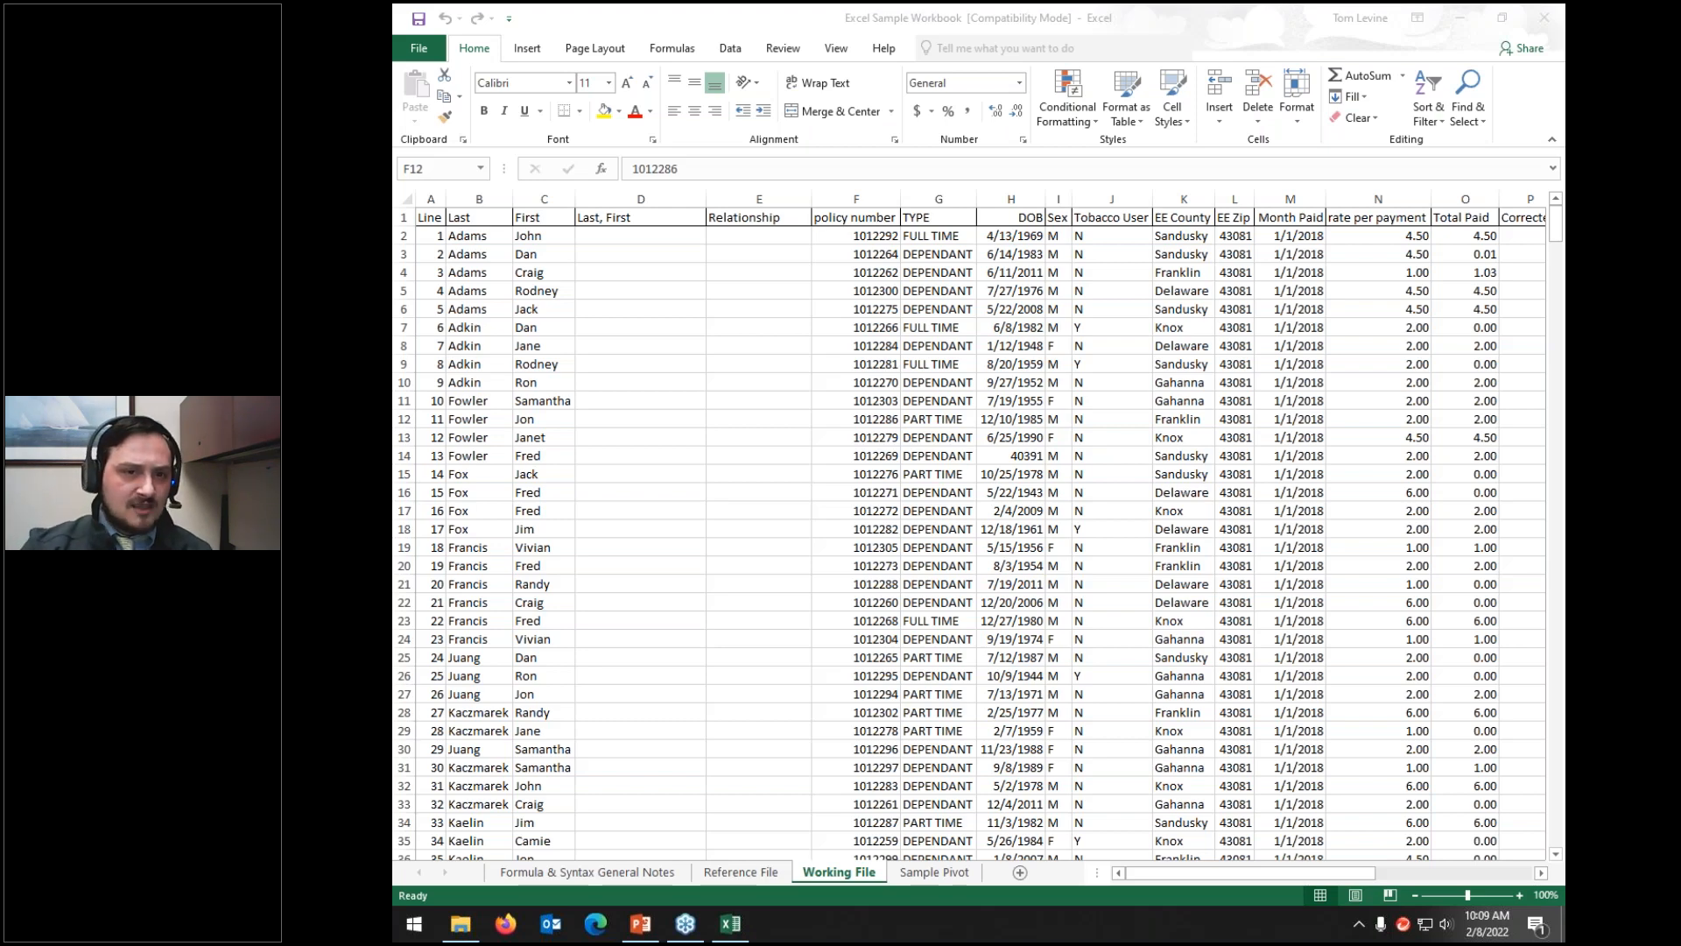
left_click(1178, 246)
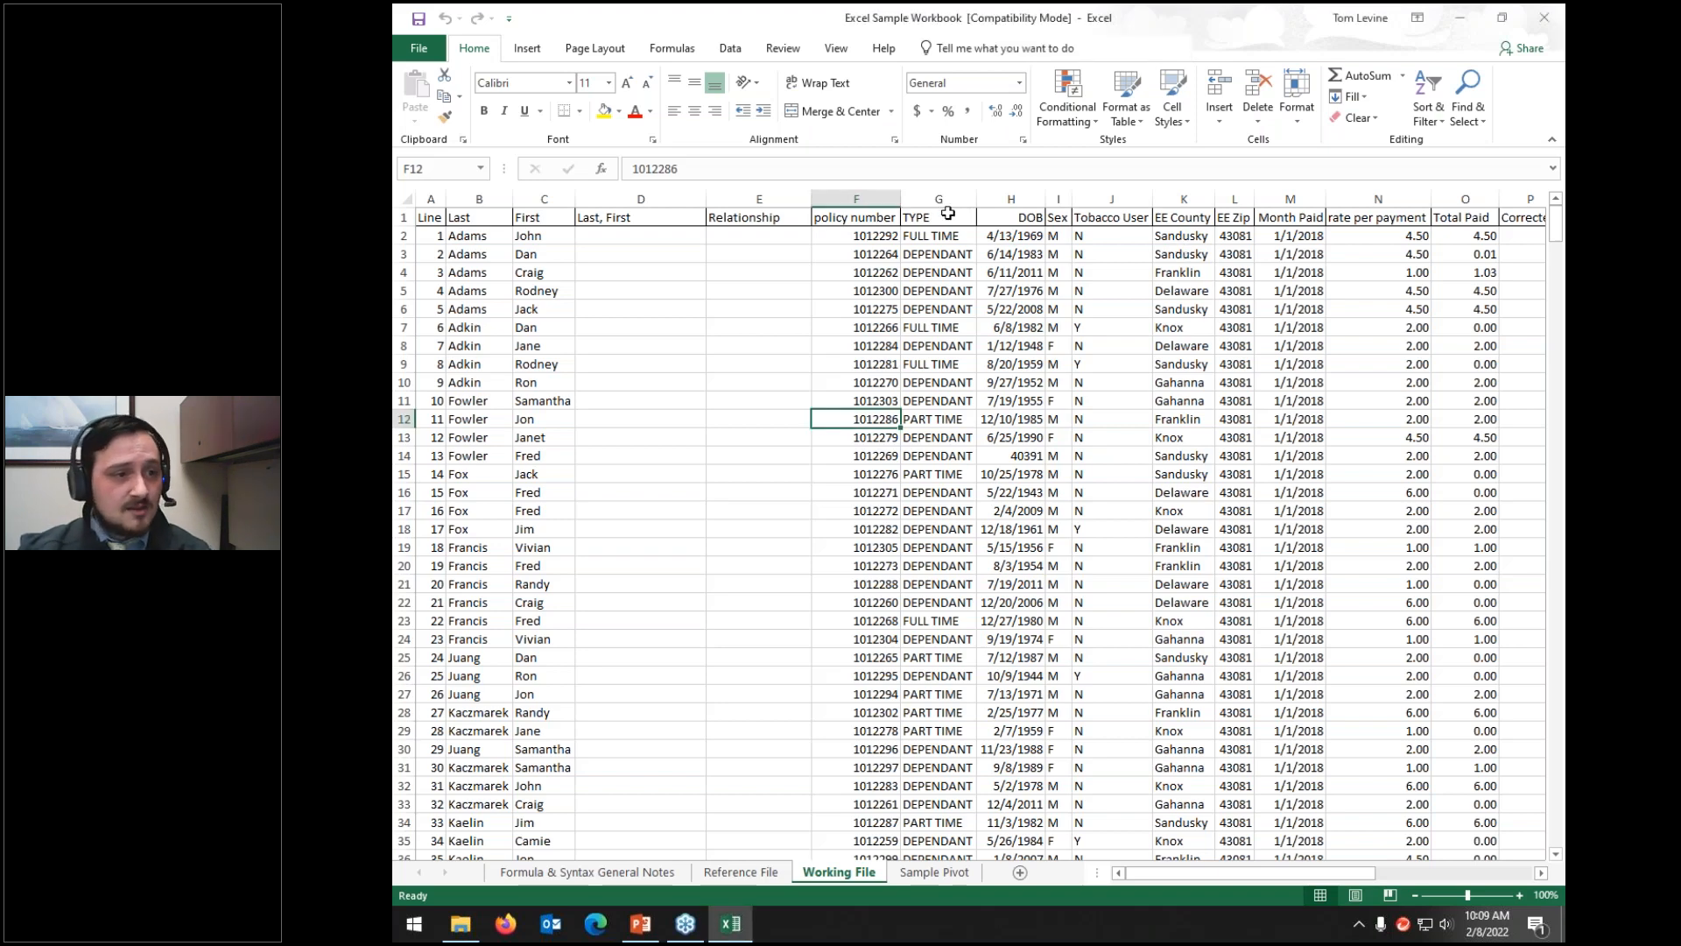
left_click(406, 217)
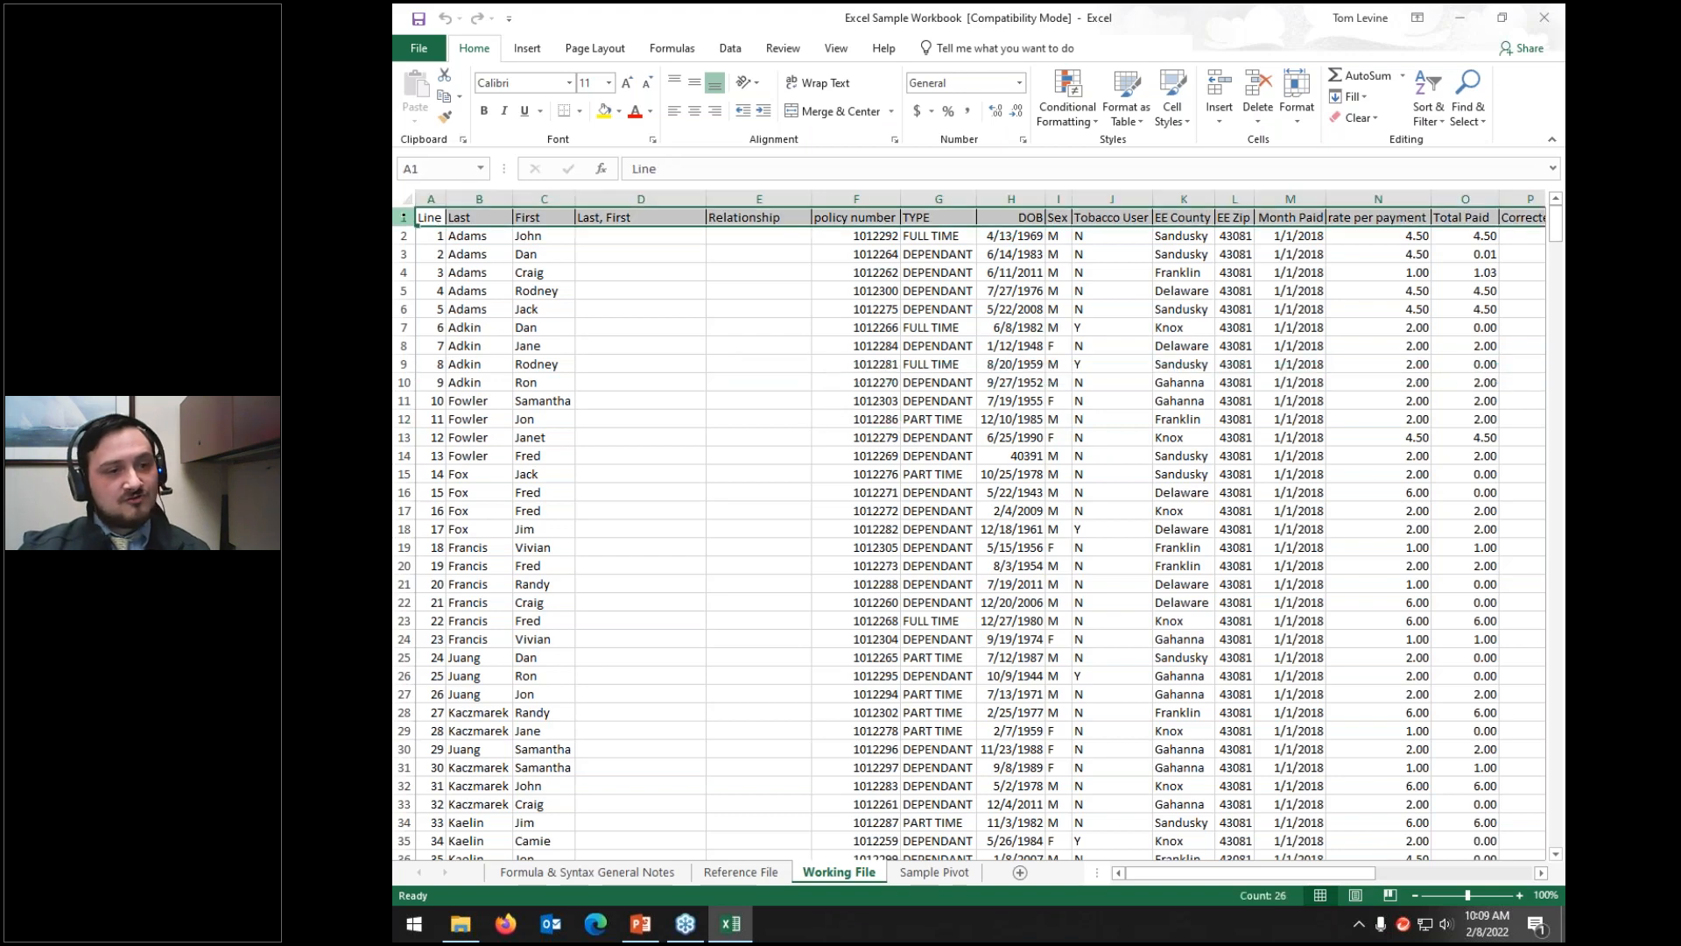
left_click(1431, 96)
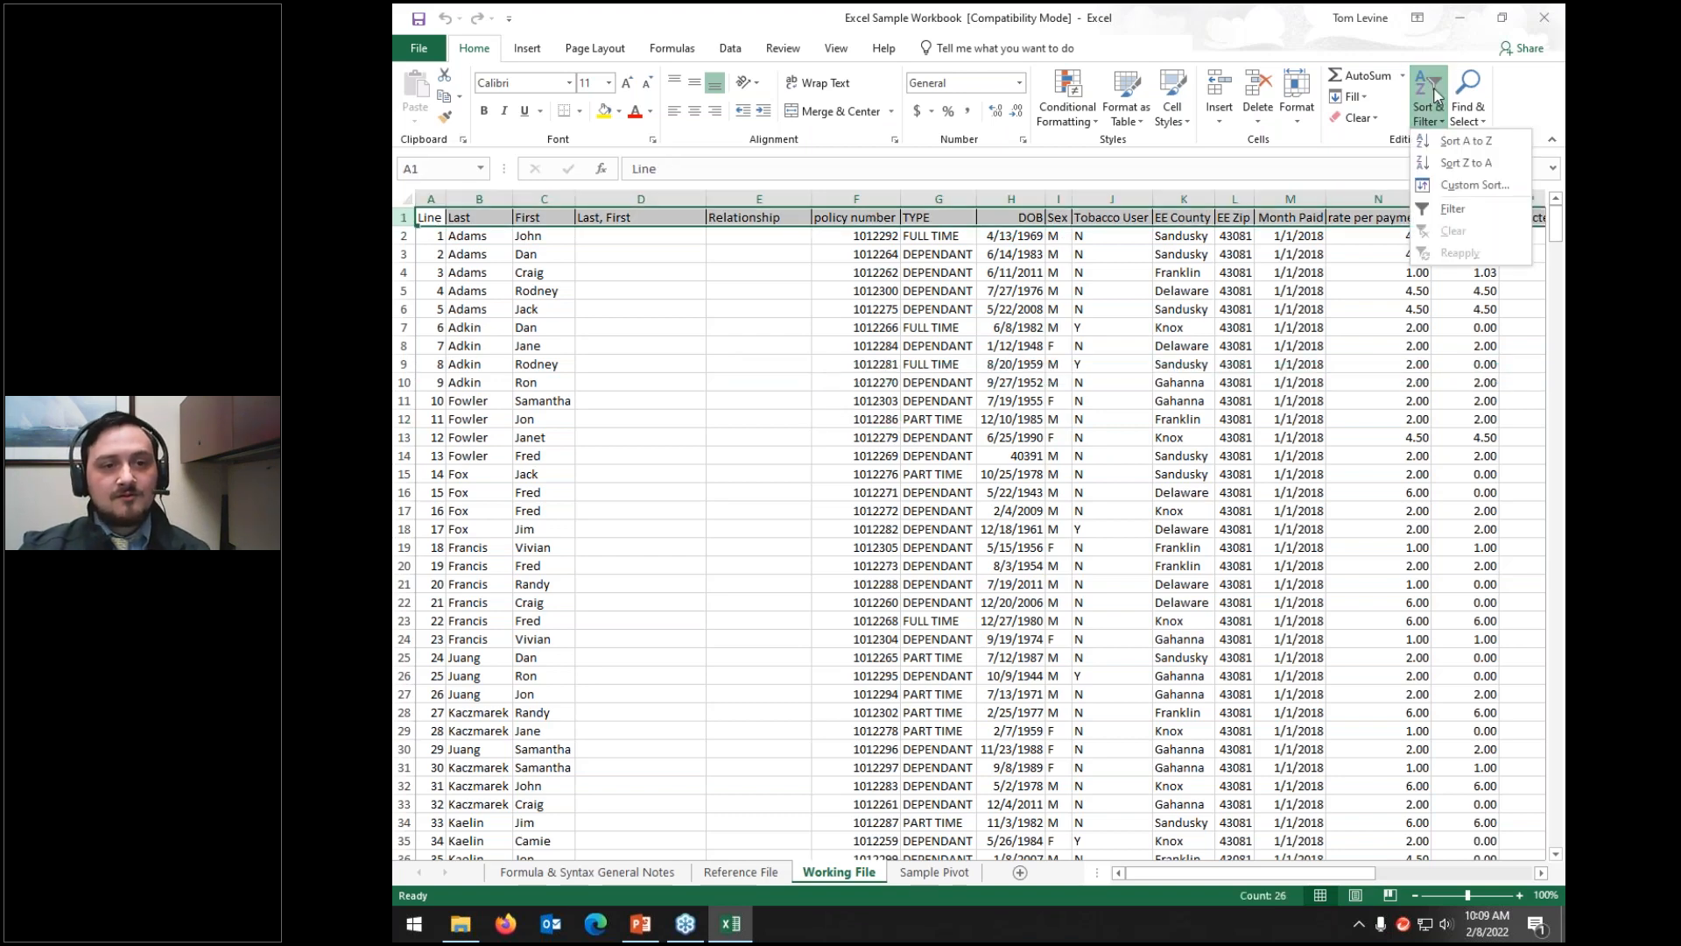
left_click(1446, 186)
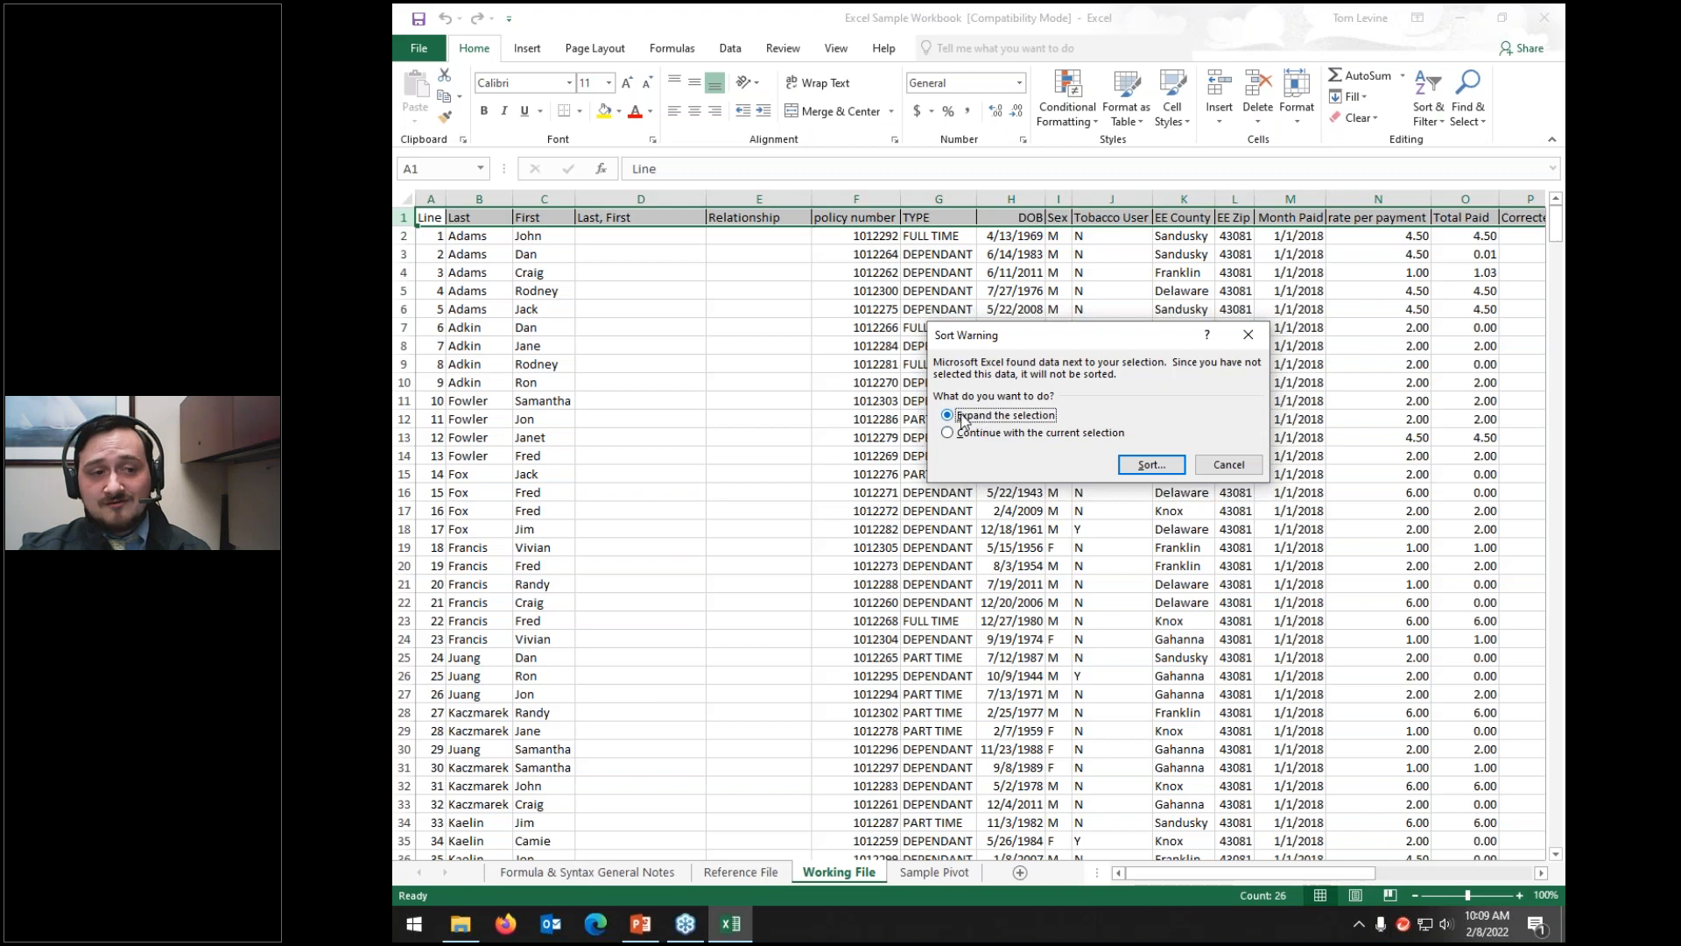
left_click(1132, 471)
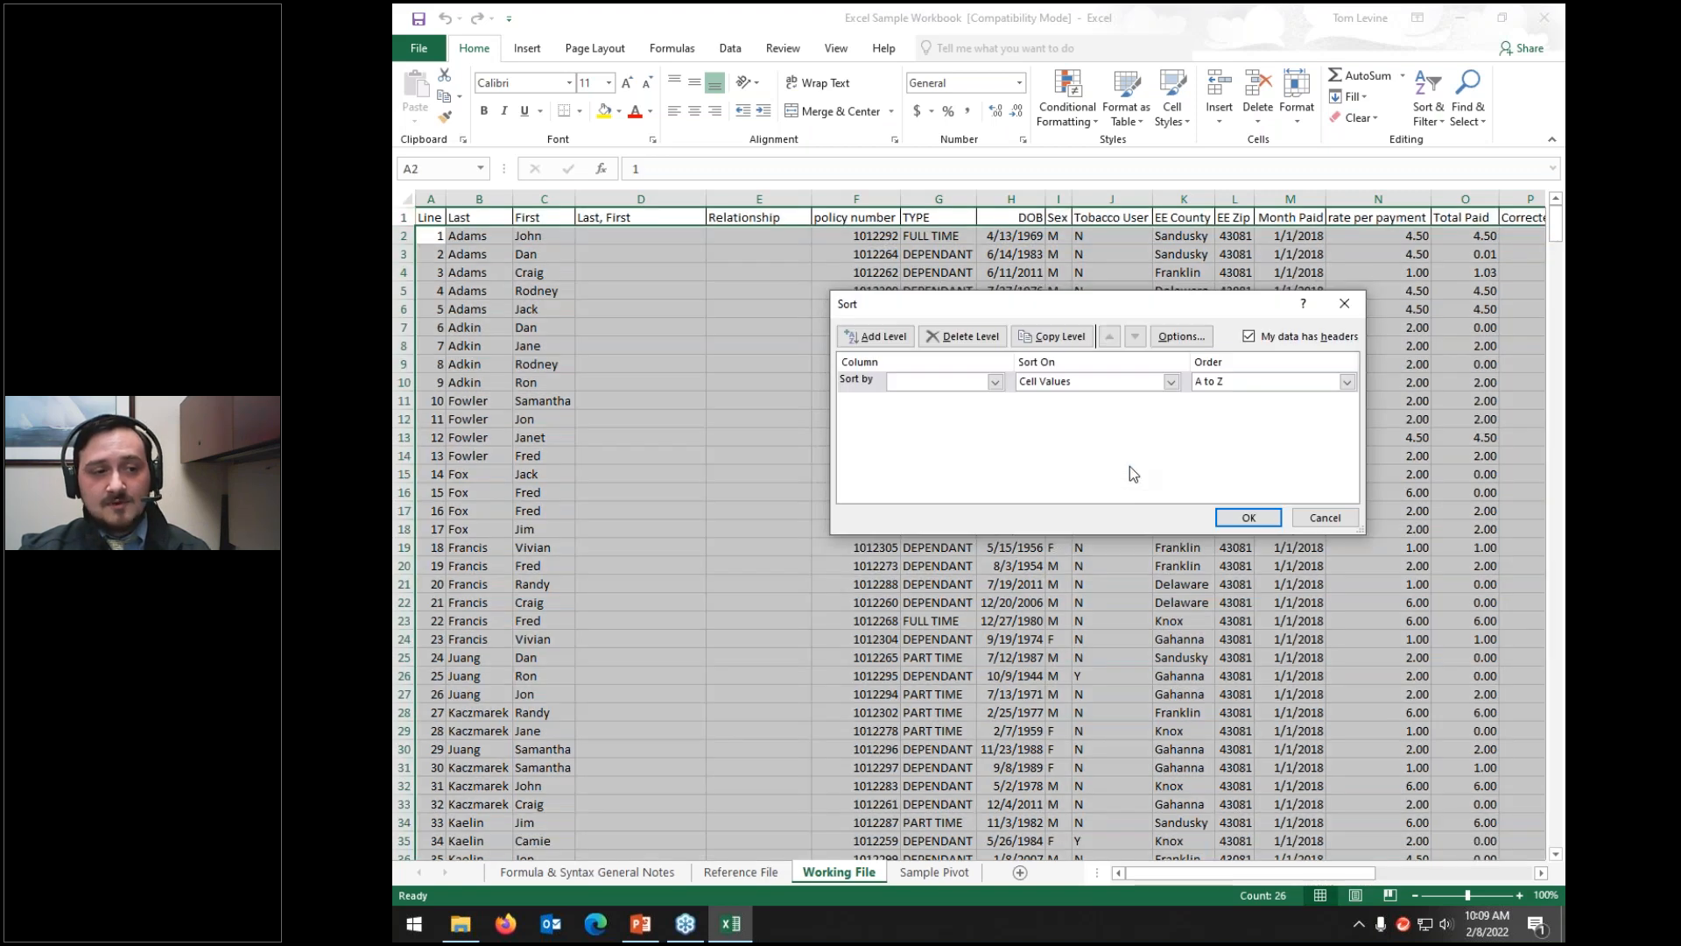
left_click(1324, 517)
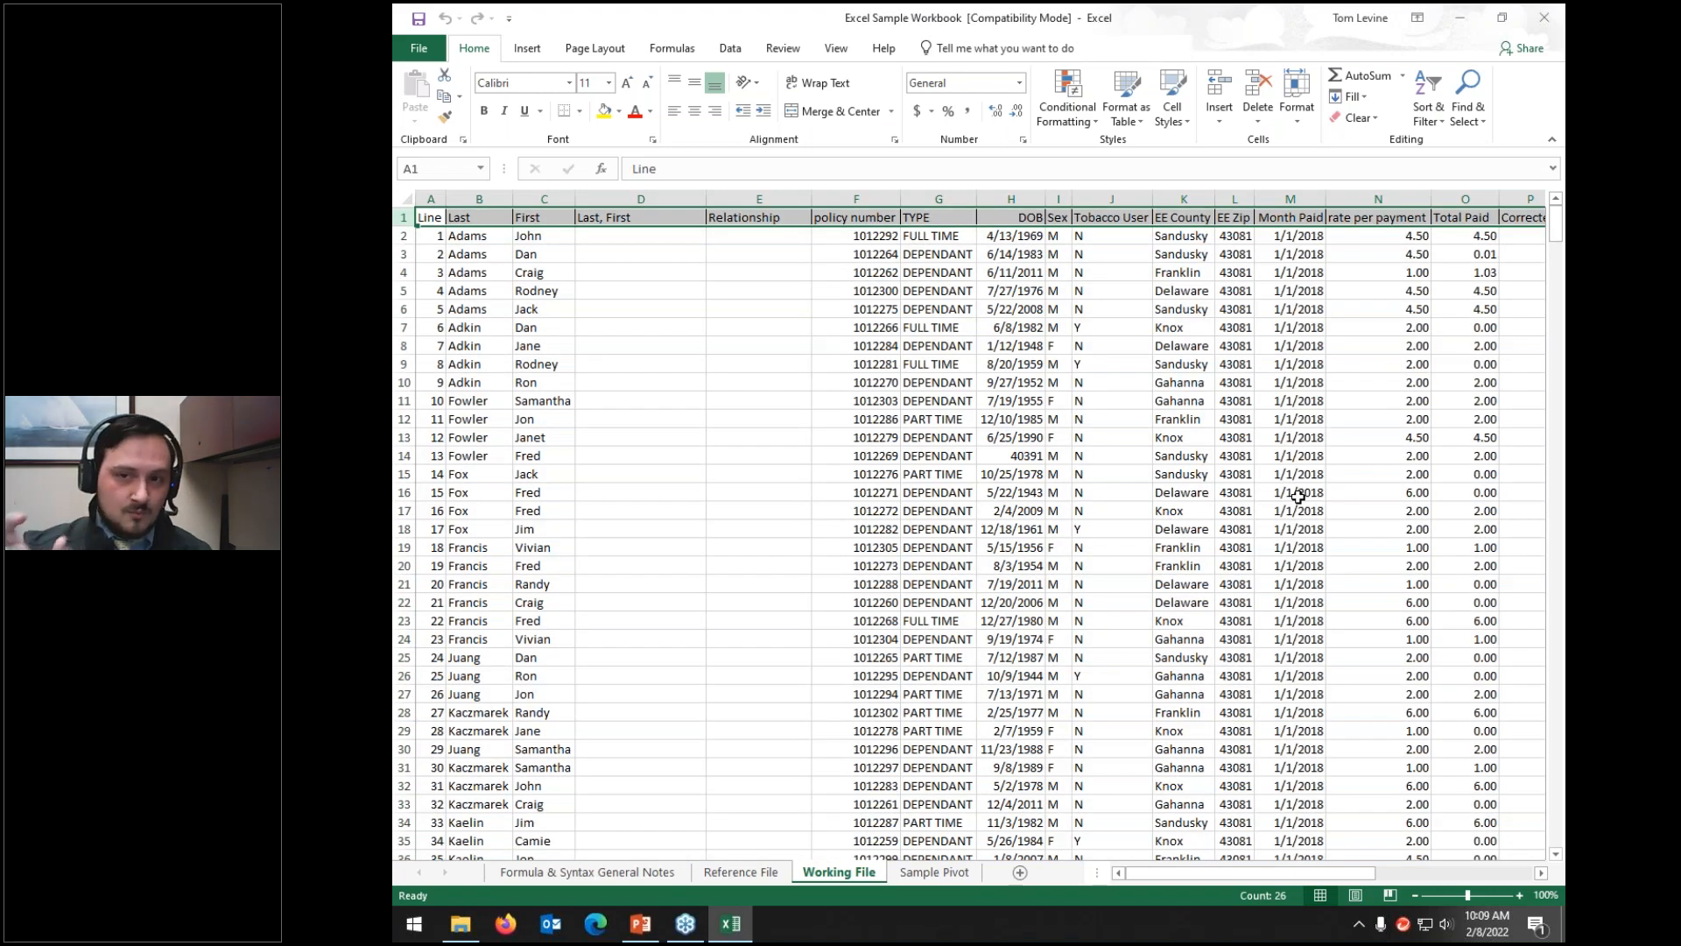
Step: Custom-sort only the selected Month Paid column A to Z, treating number-like text as numbers
left_click(1293, 196)
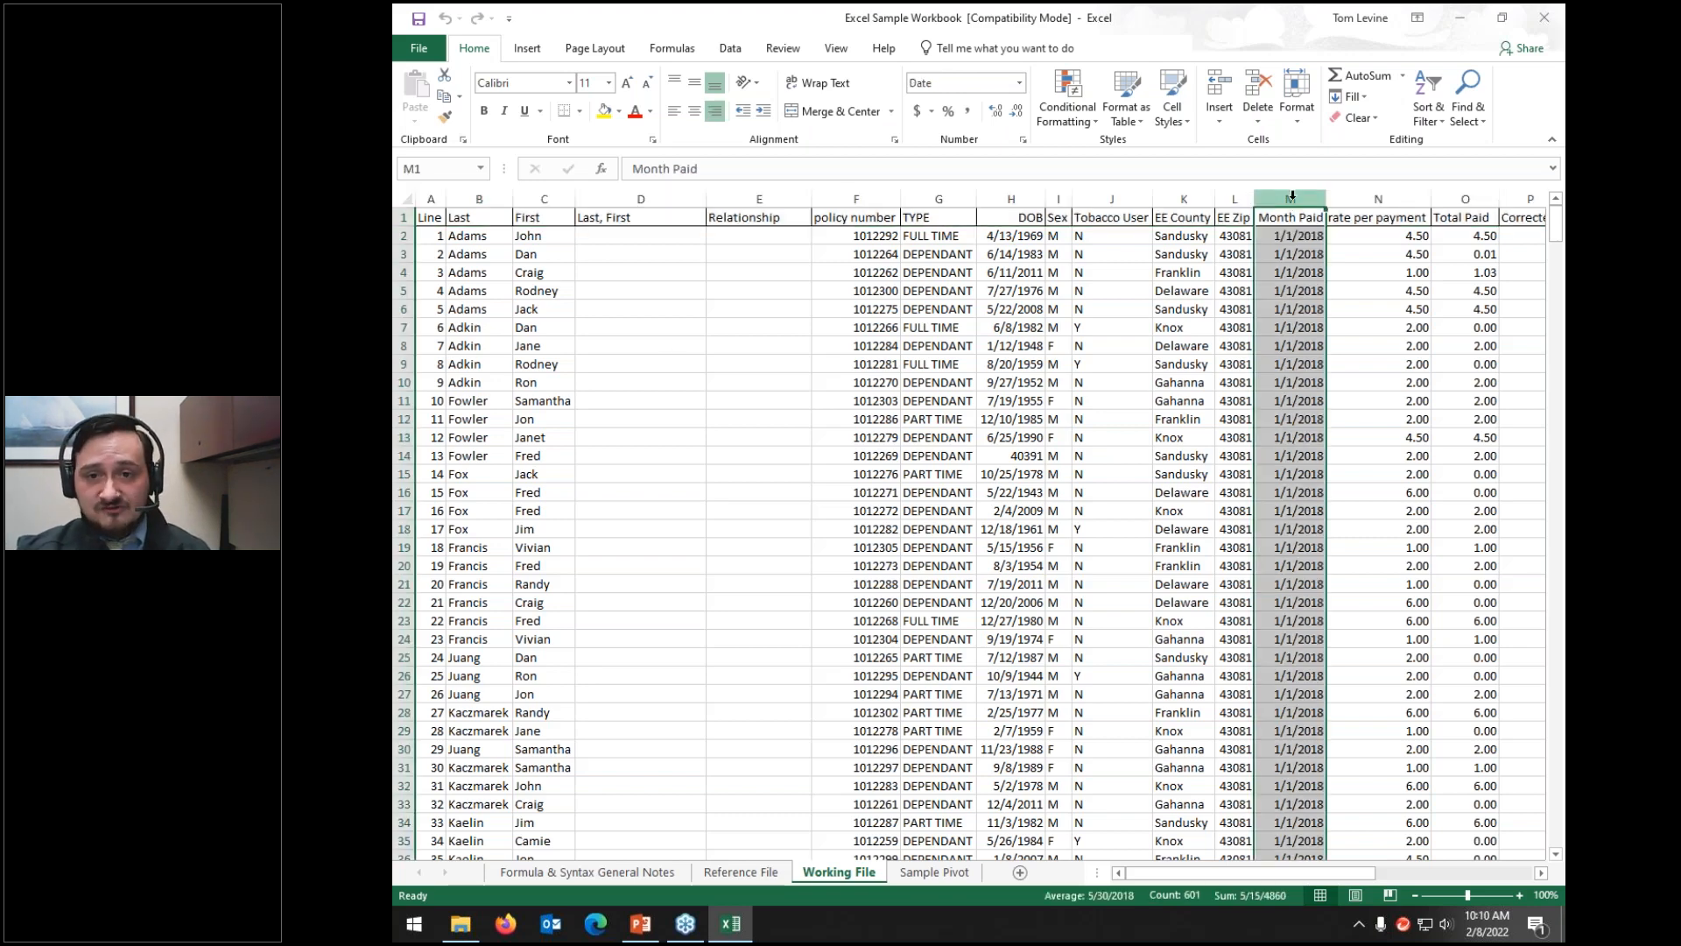
left_click(1427, 114)
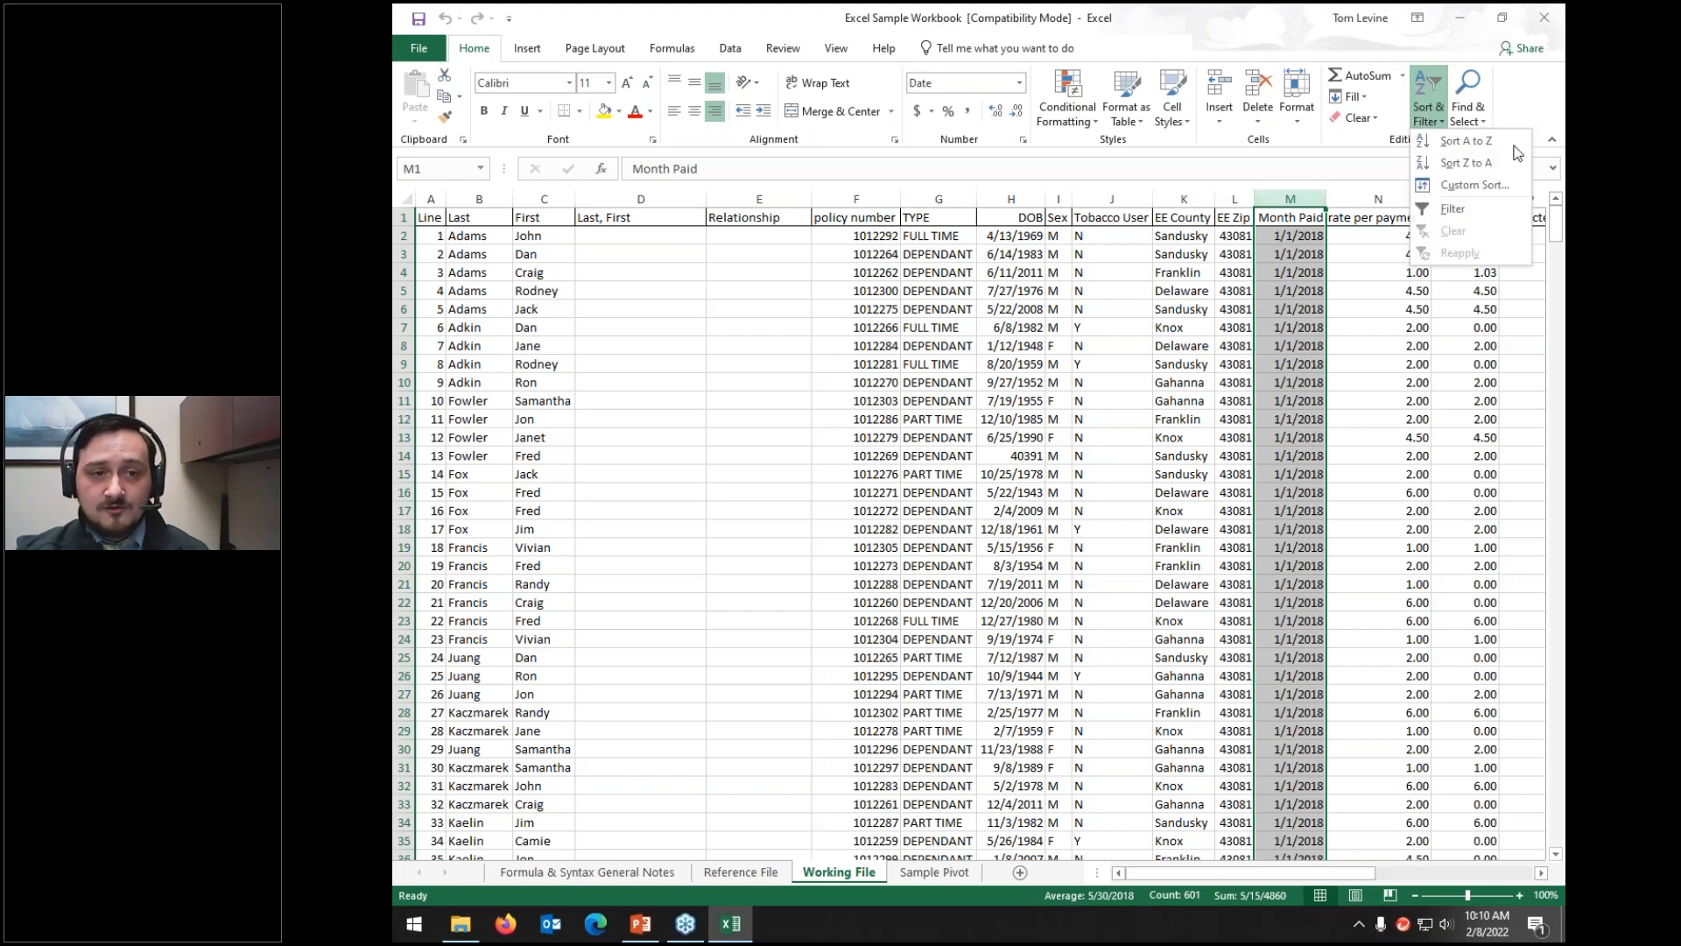
left_click(1479, 186)
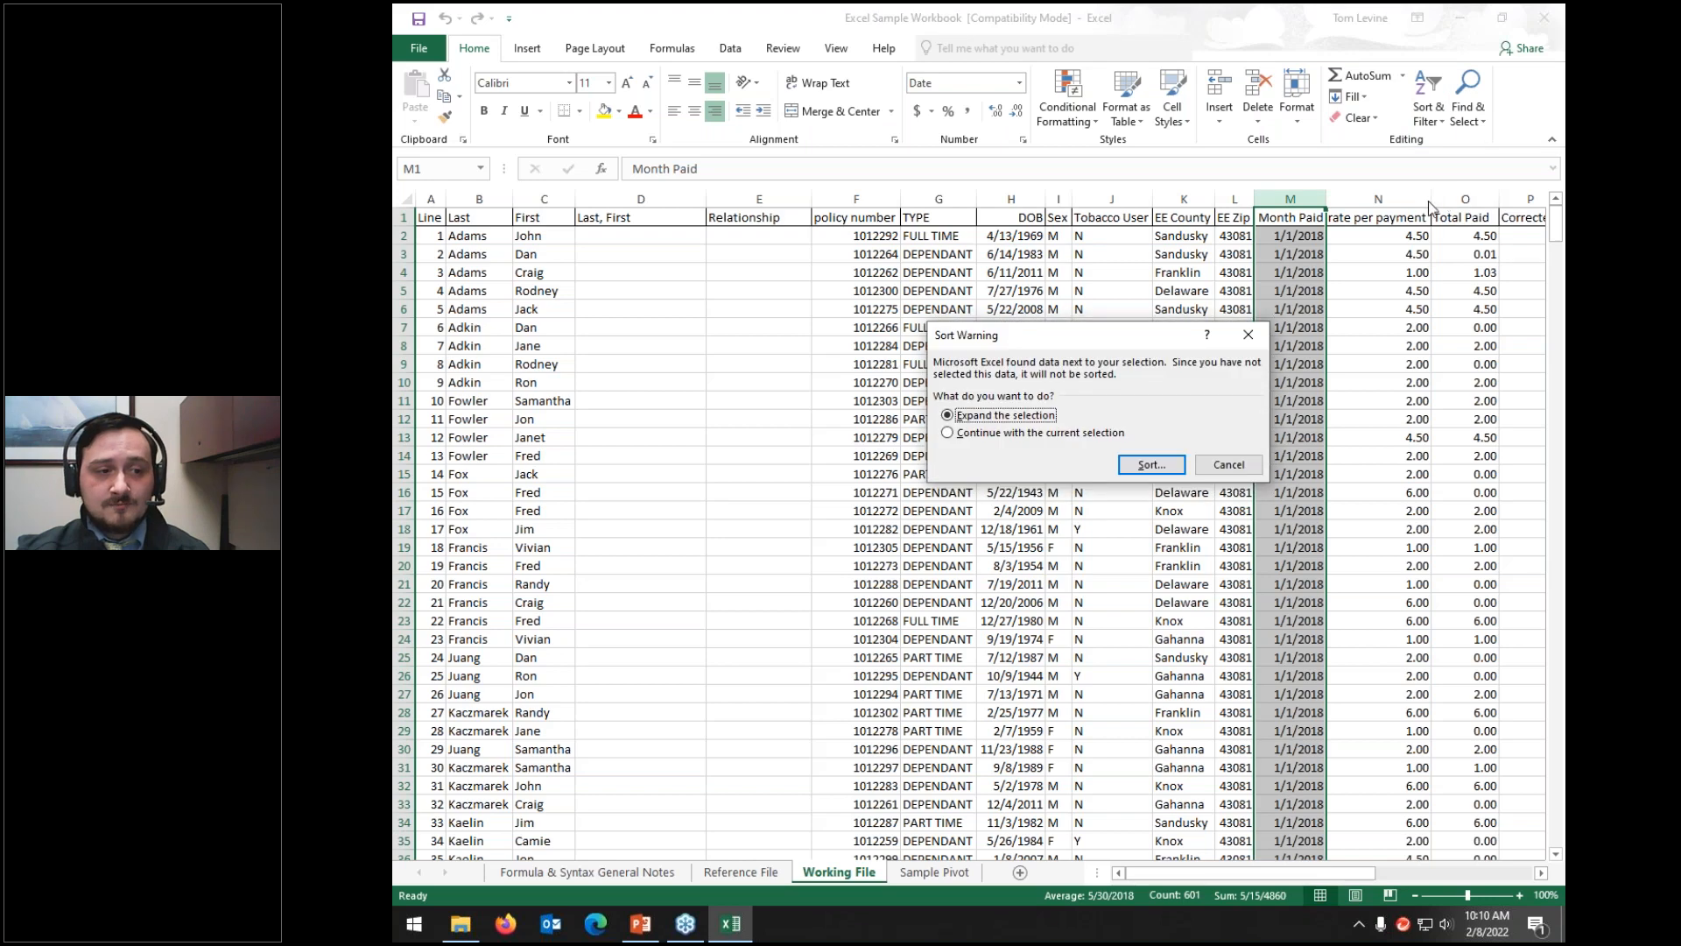
left_click(1003, 435)
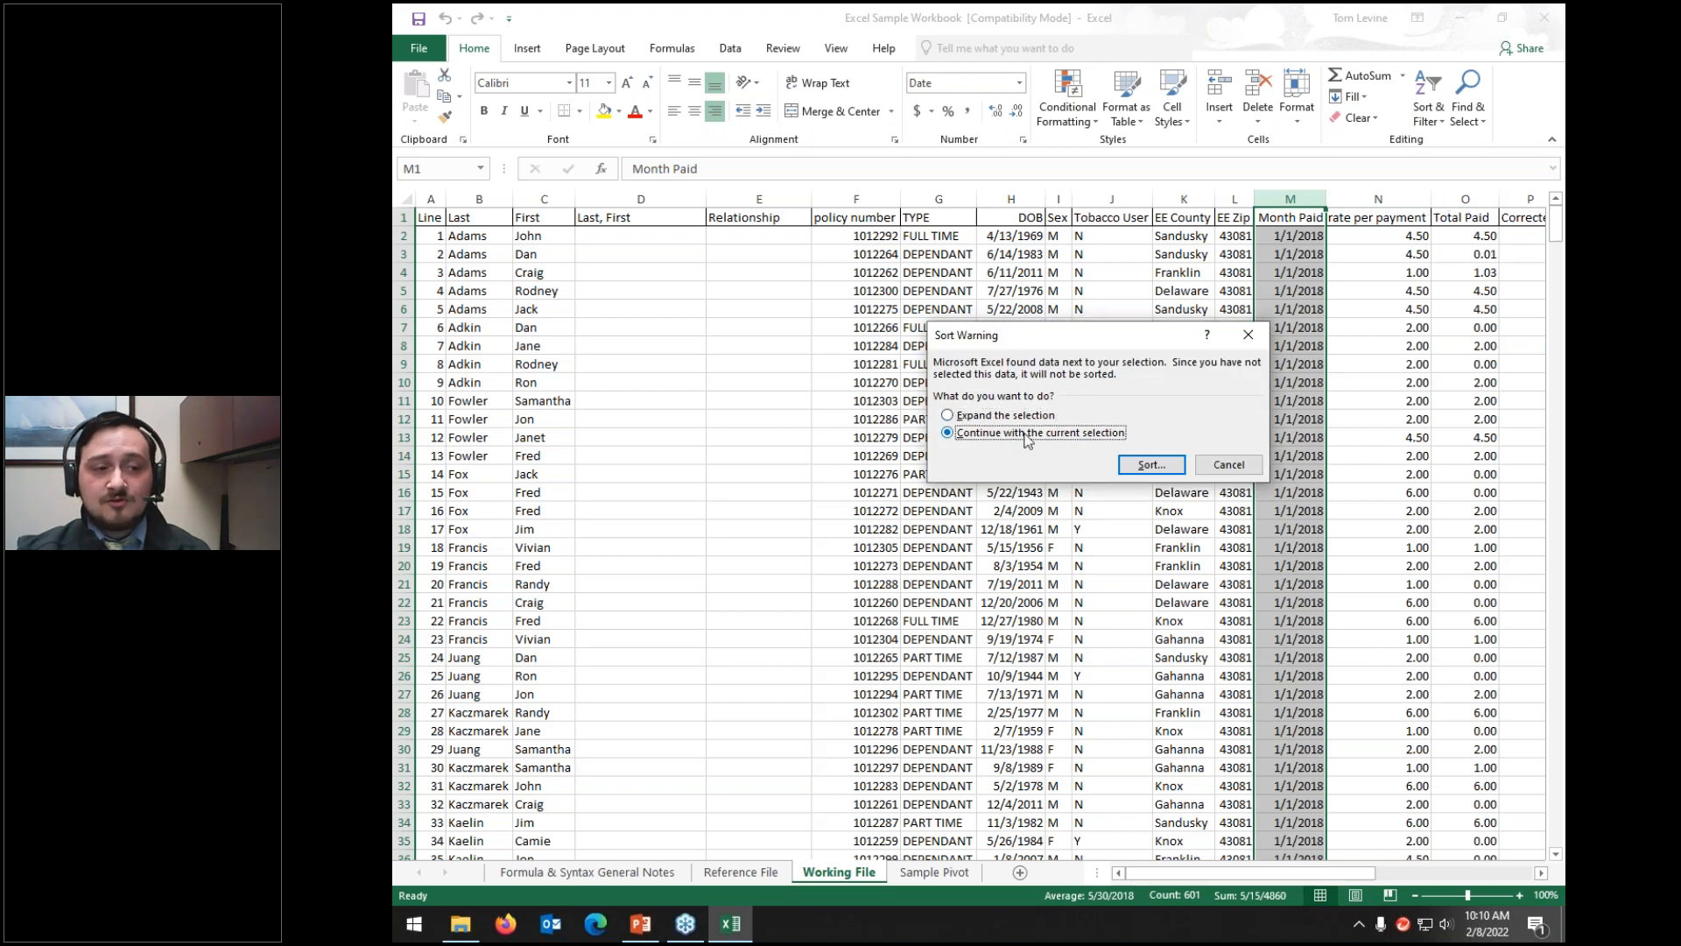
left_click(1149, 465)
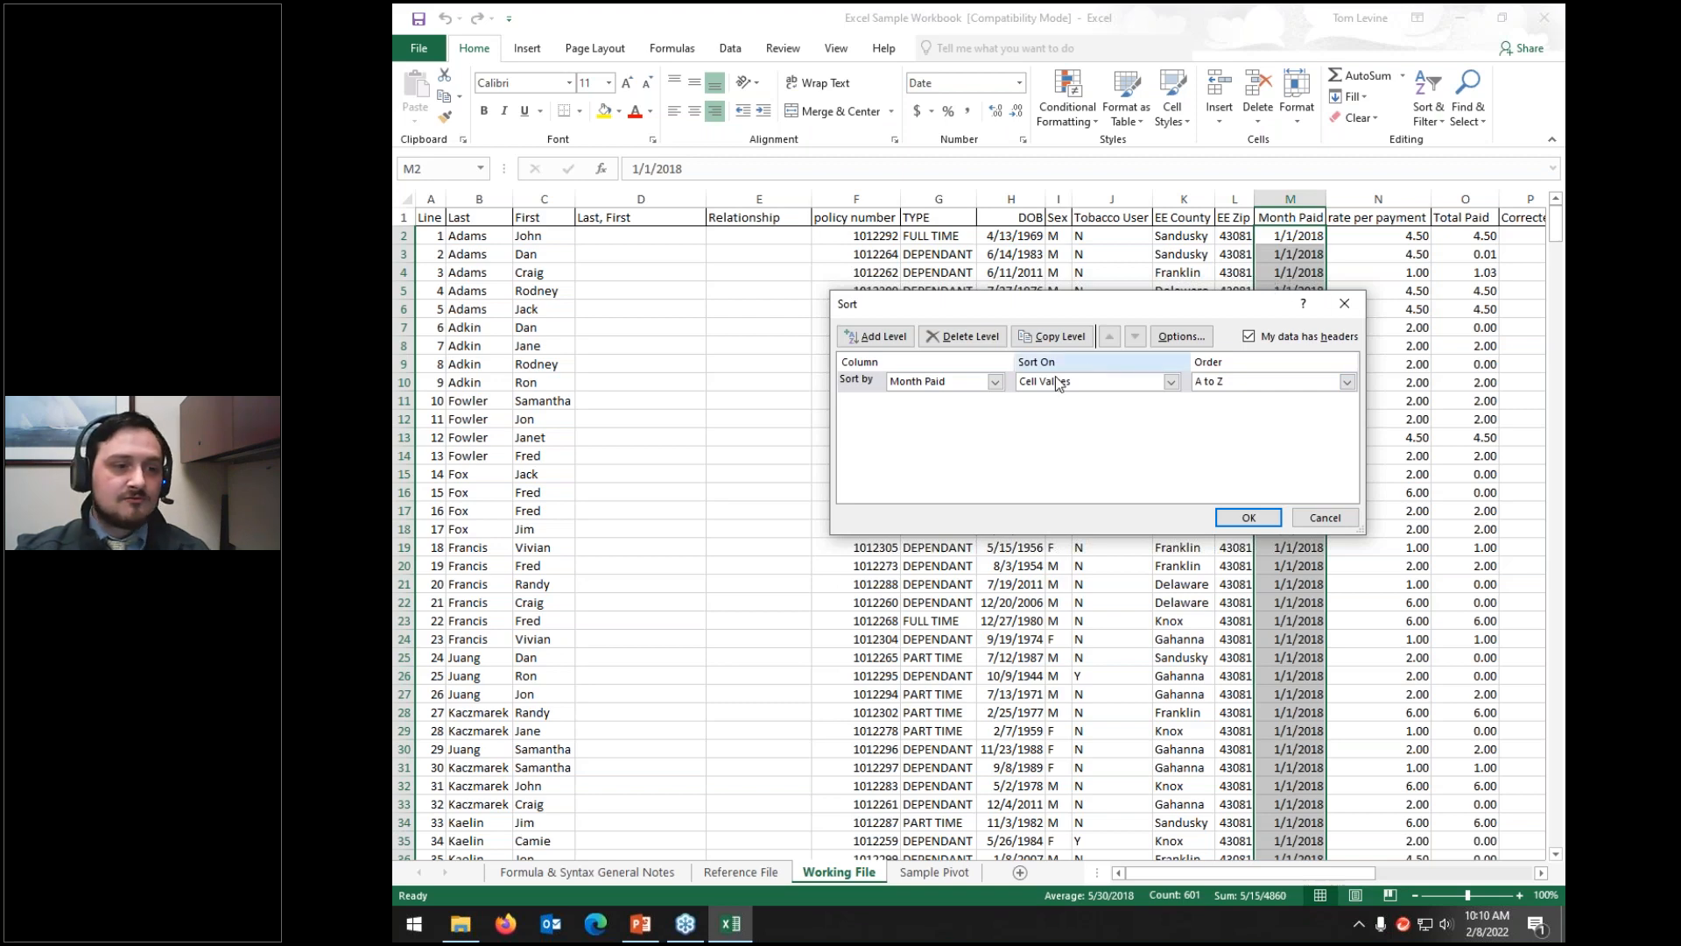
left_click(1244, 518)
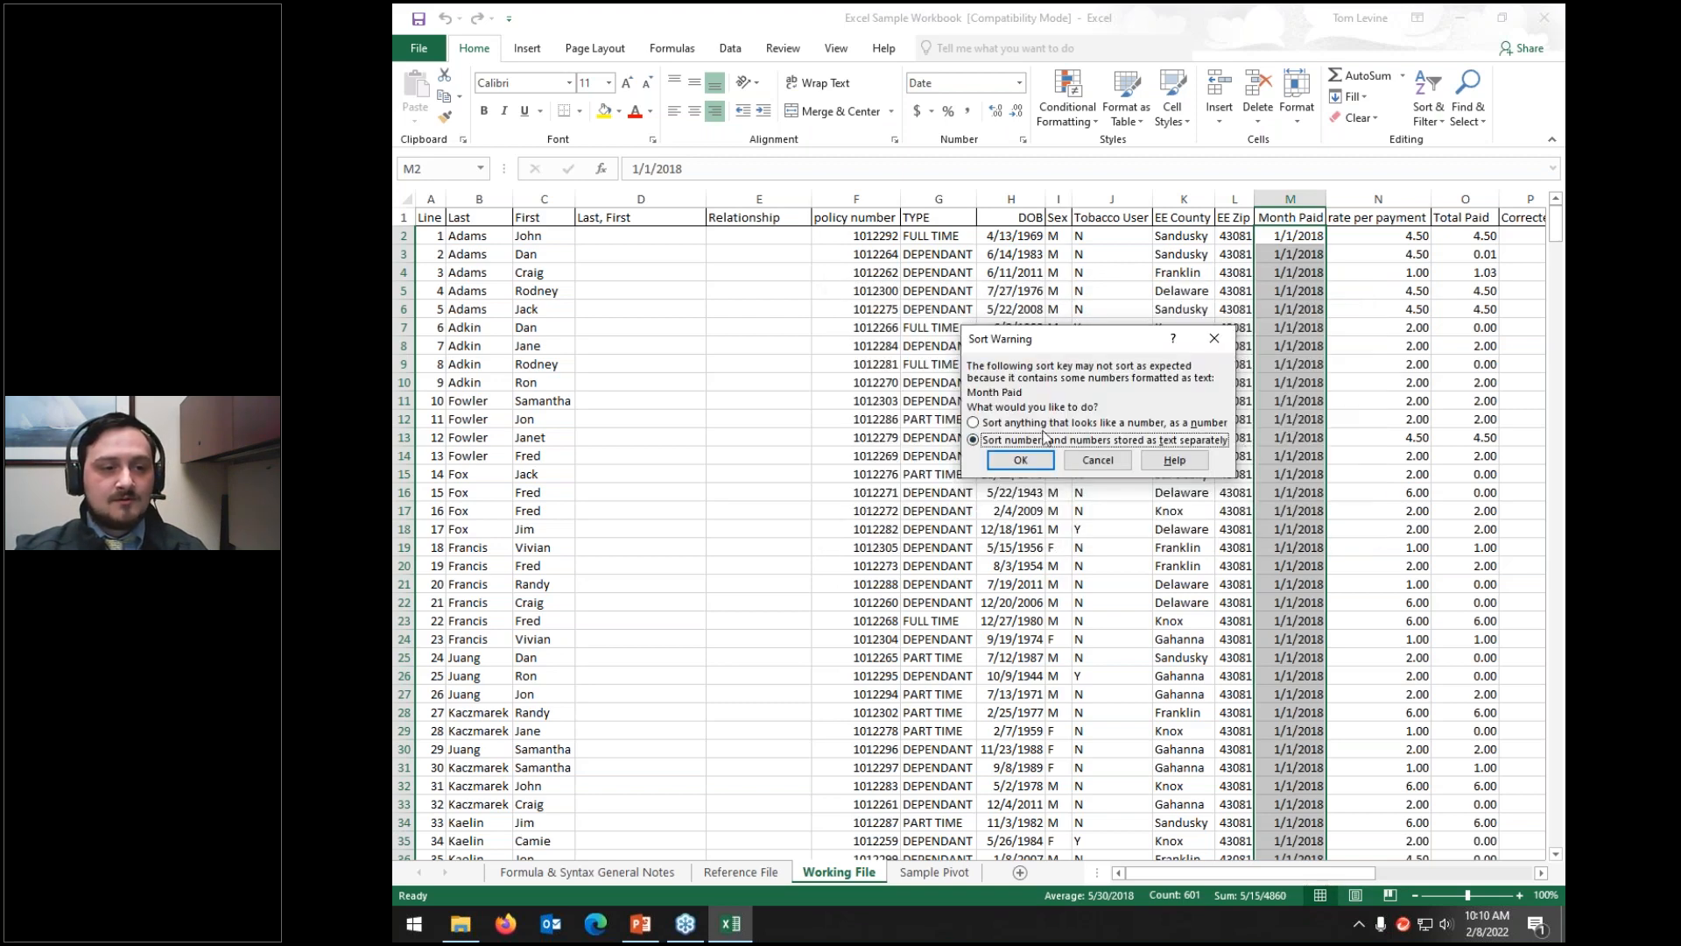
left_click(993, 423)
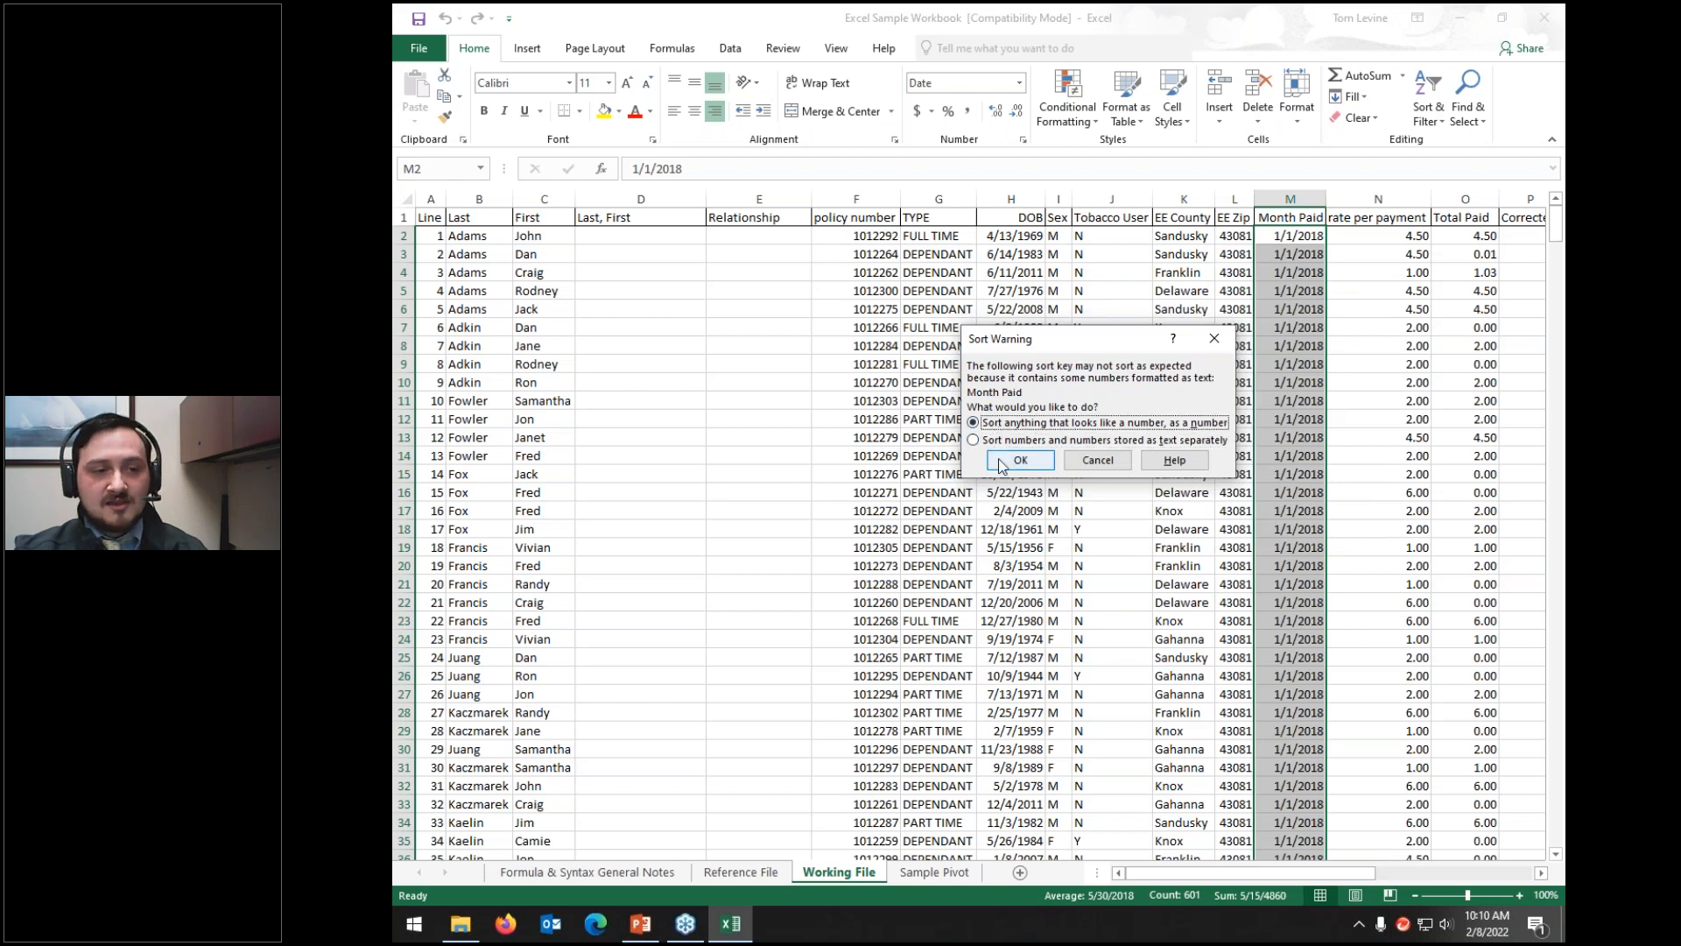
left_click(1001, 461)
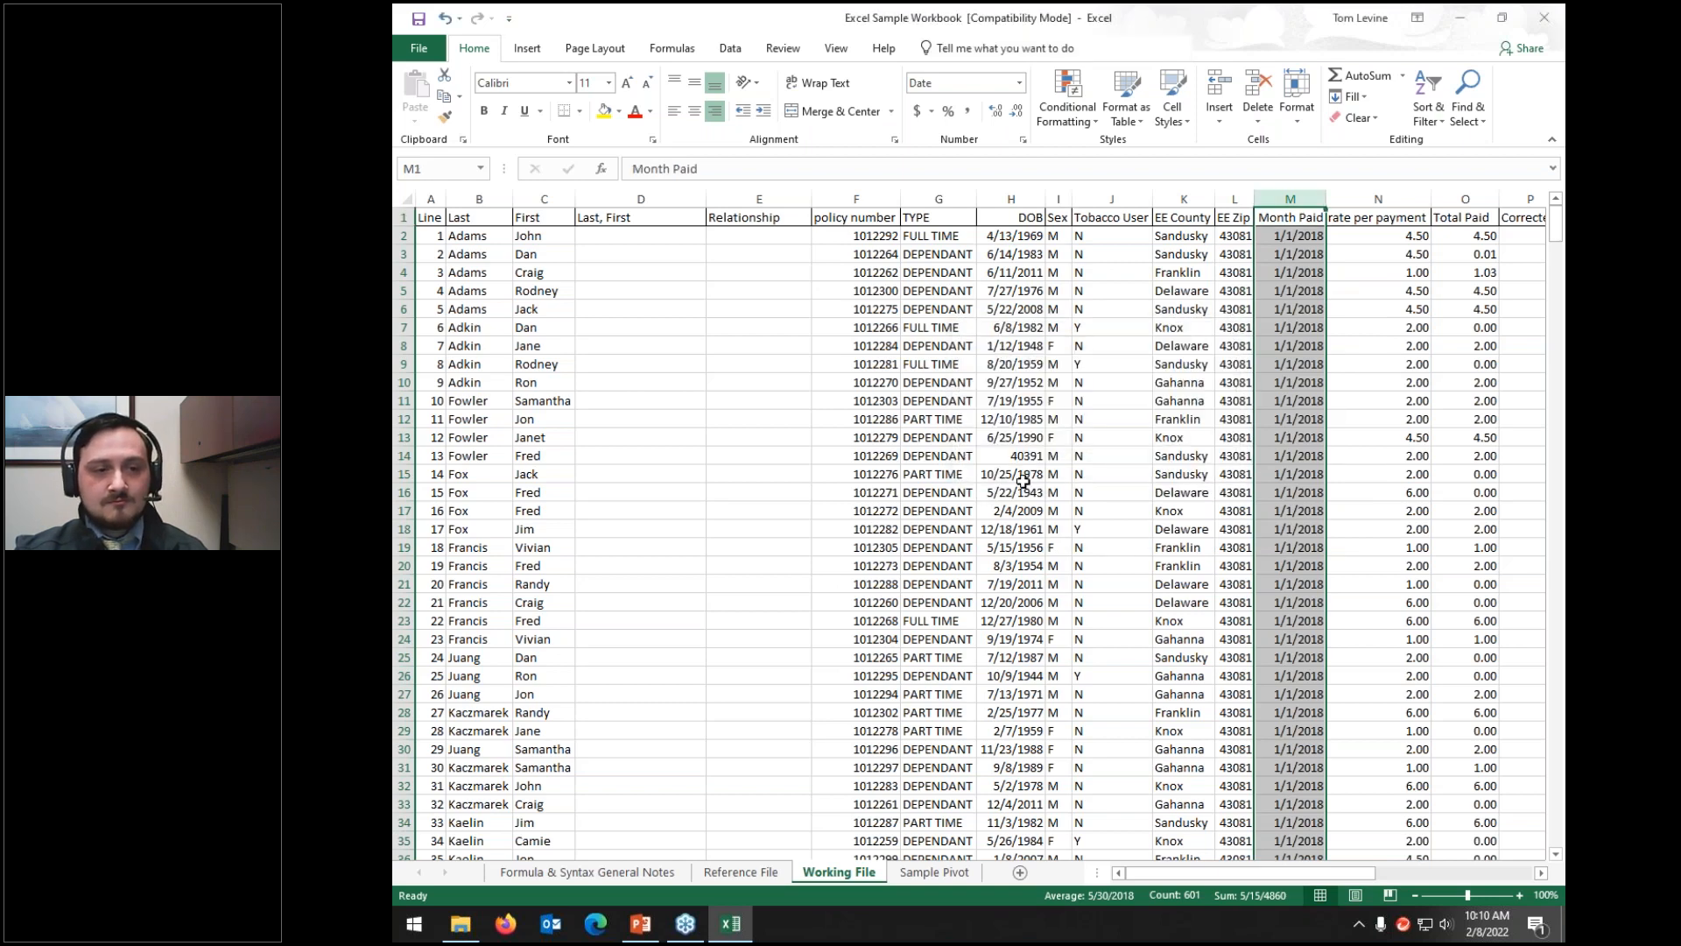
Step: Scroll through the sorted table and check the Month Paid dates, such as a May 2018 entry
scroll(1247, 475, "down", 20)
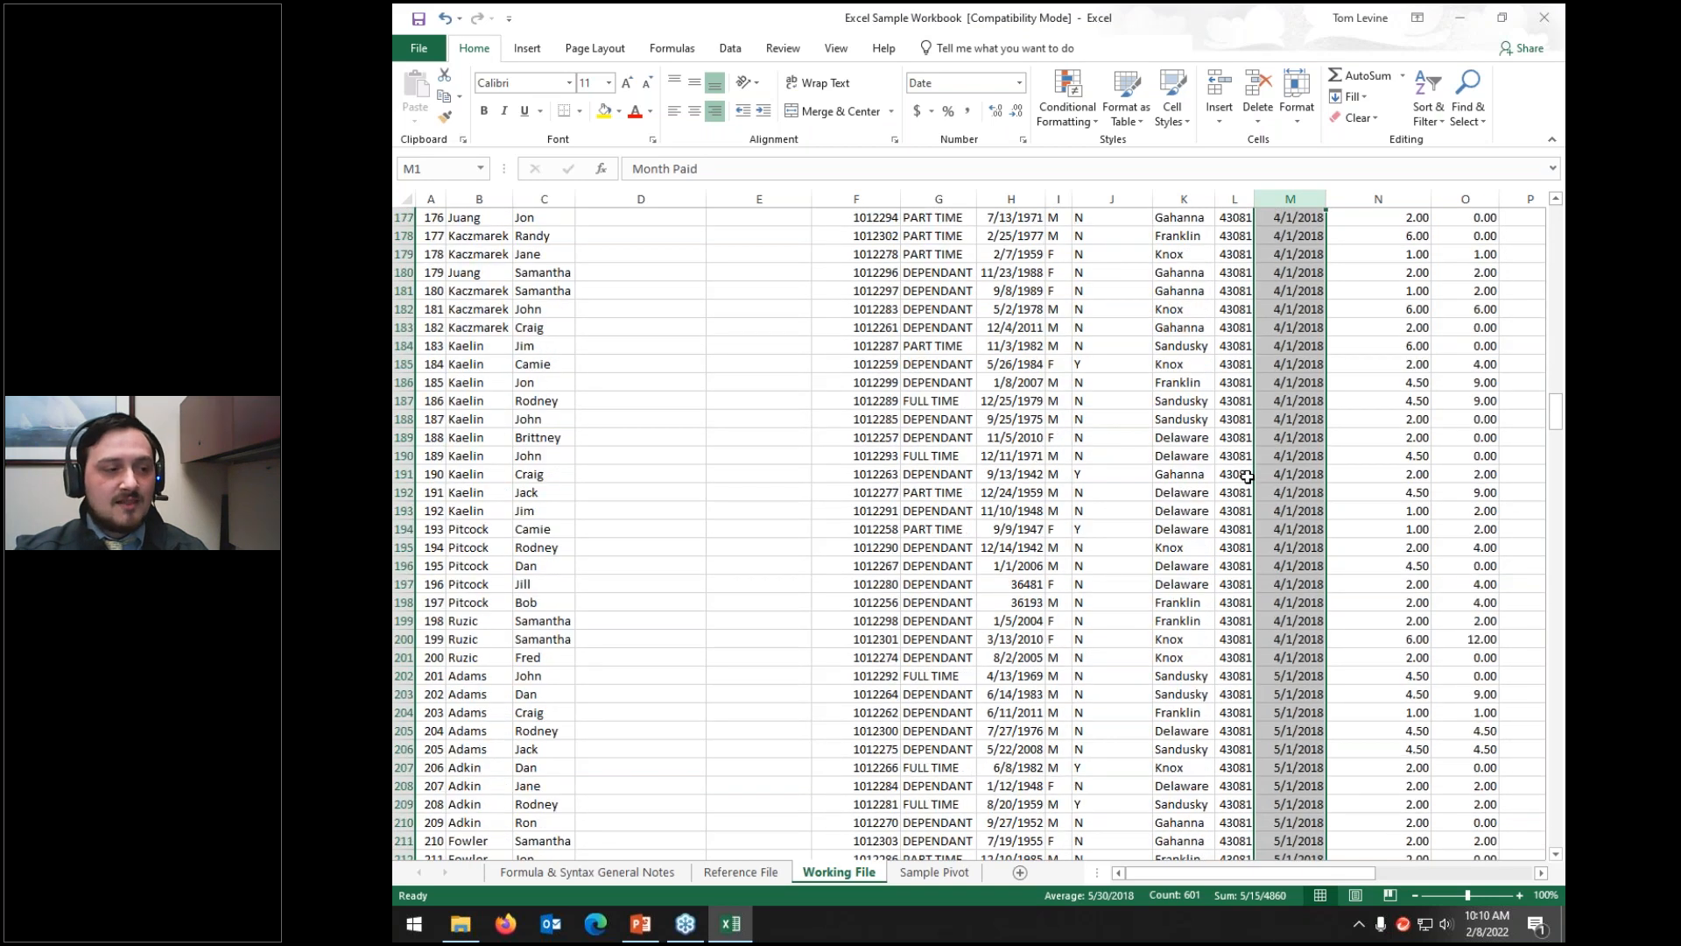
scroll(1247, 475, "up", 20)
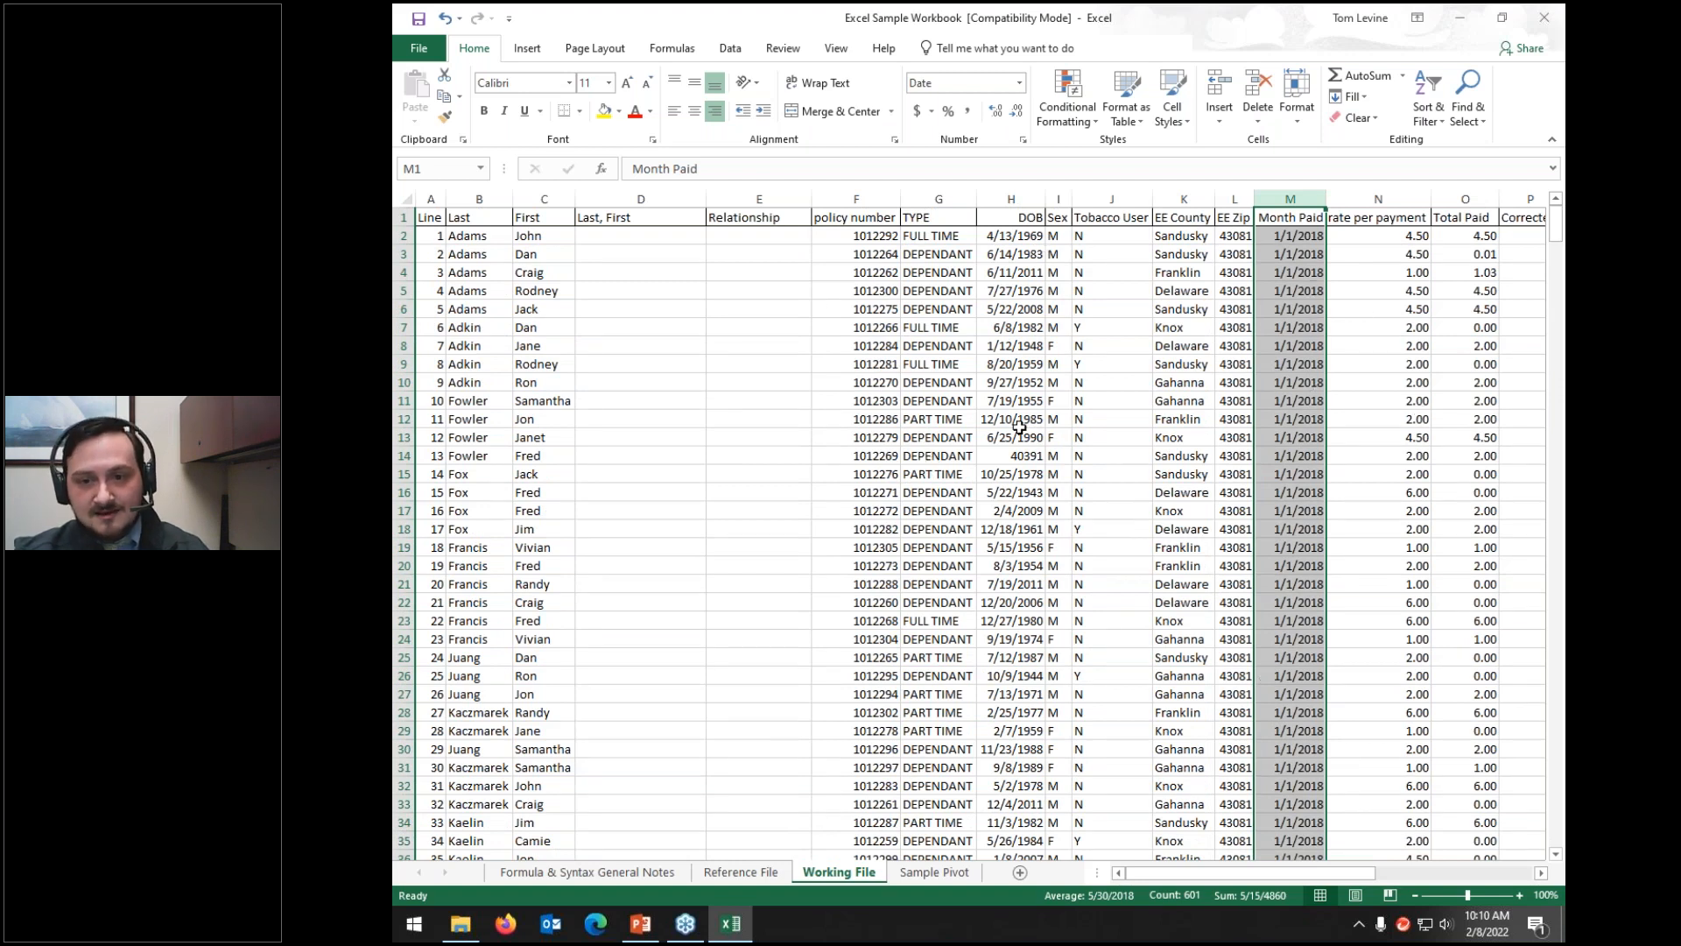
left_click(1276, 235)
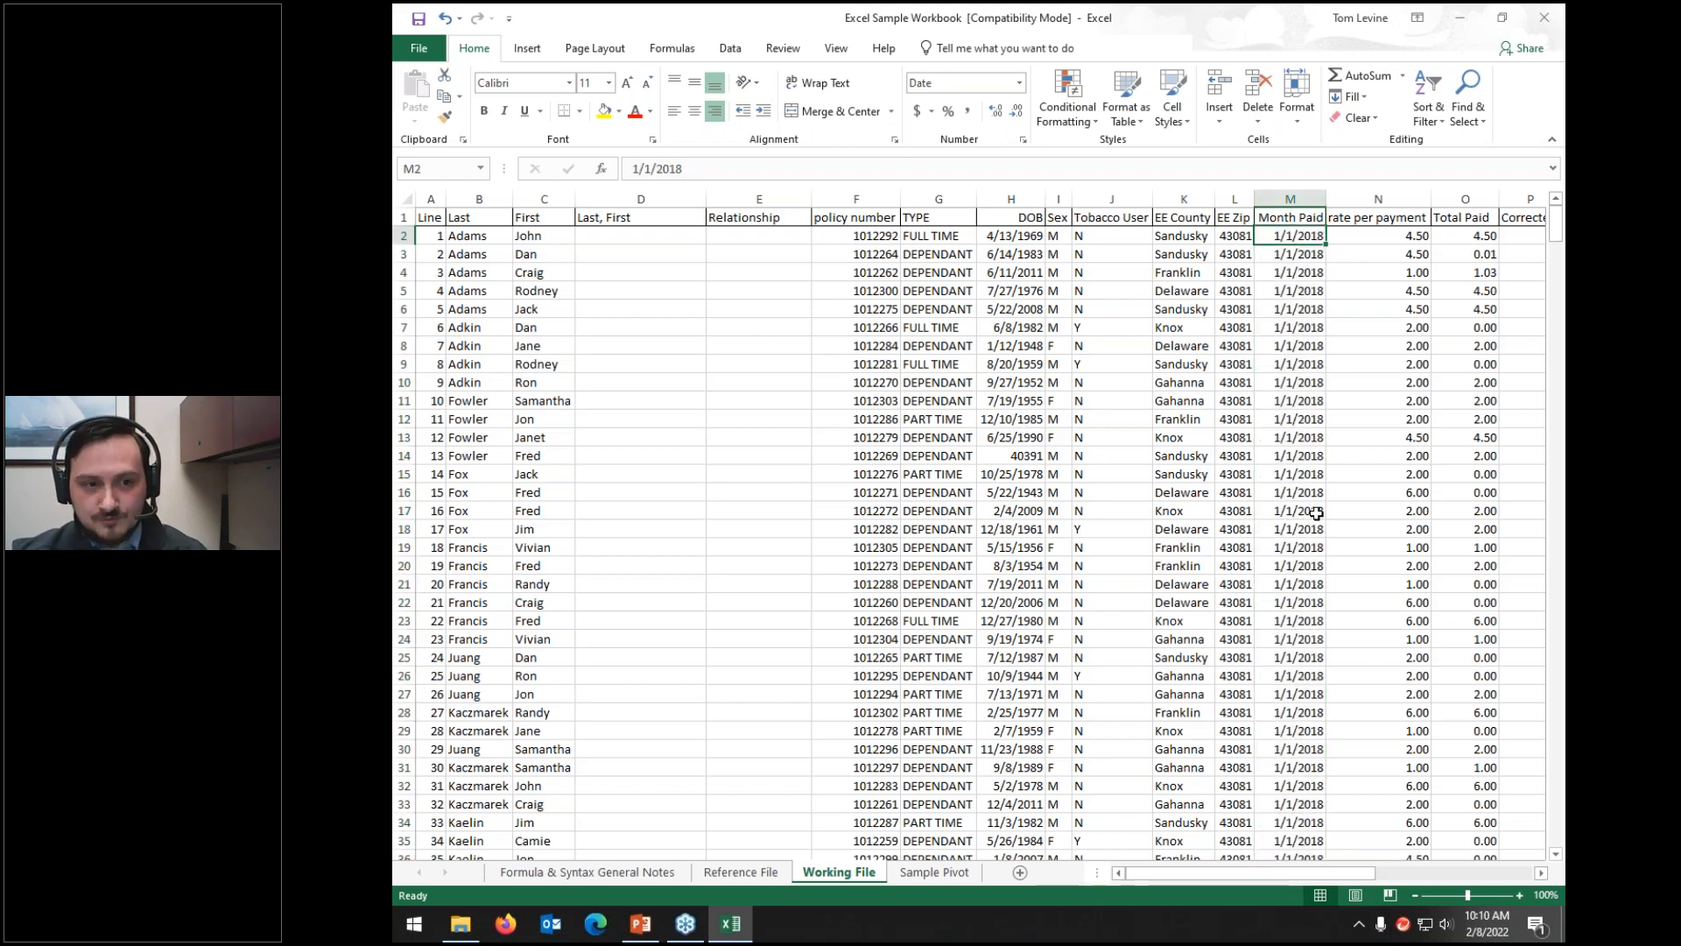
scroll(1314, 513, "down", 20)
scroll(1308, 513, "down", 20)
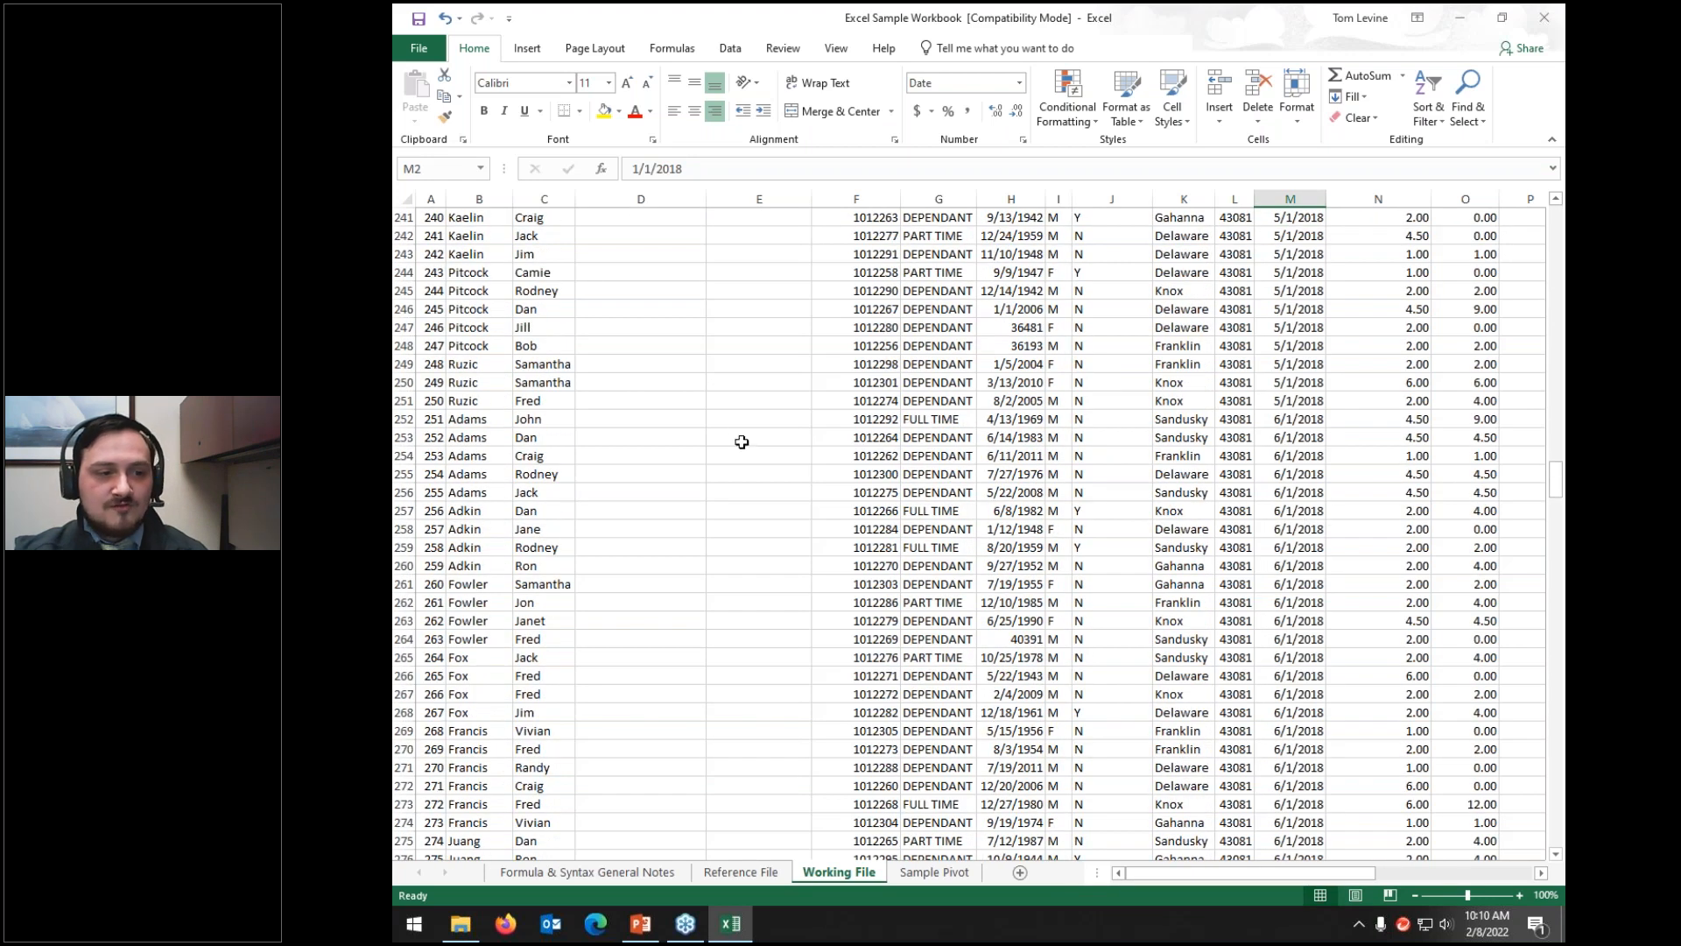
left_click(463, 363)
scroll(526, 376, "up", 8)
left_click(539, 512)
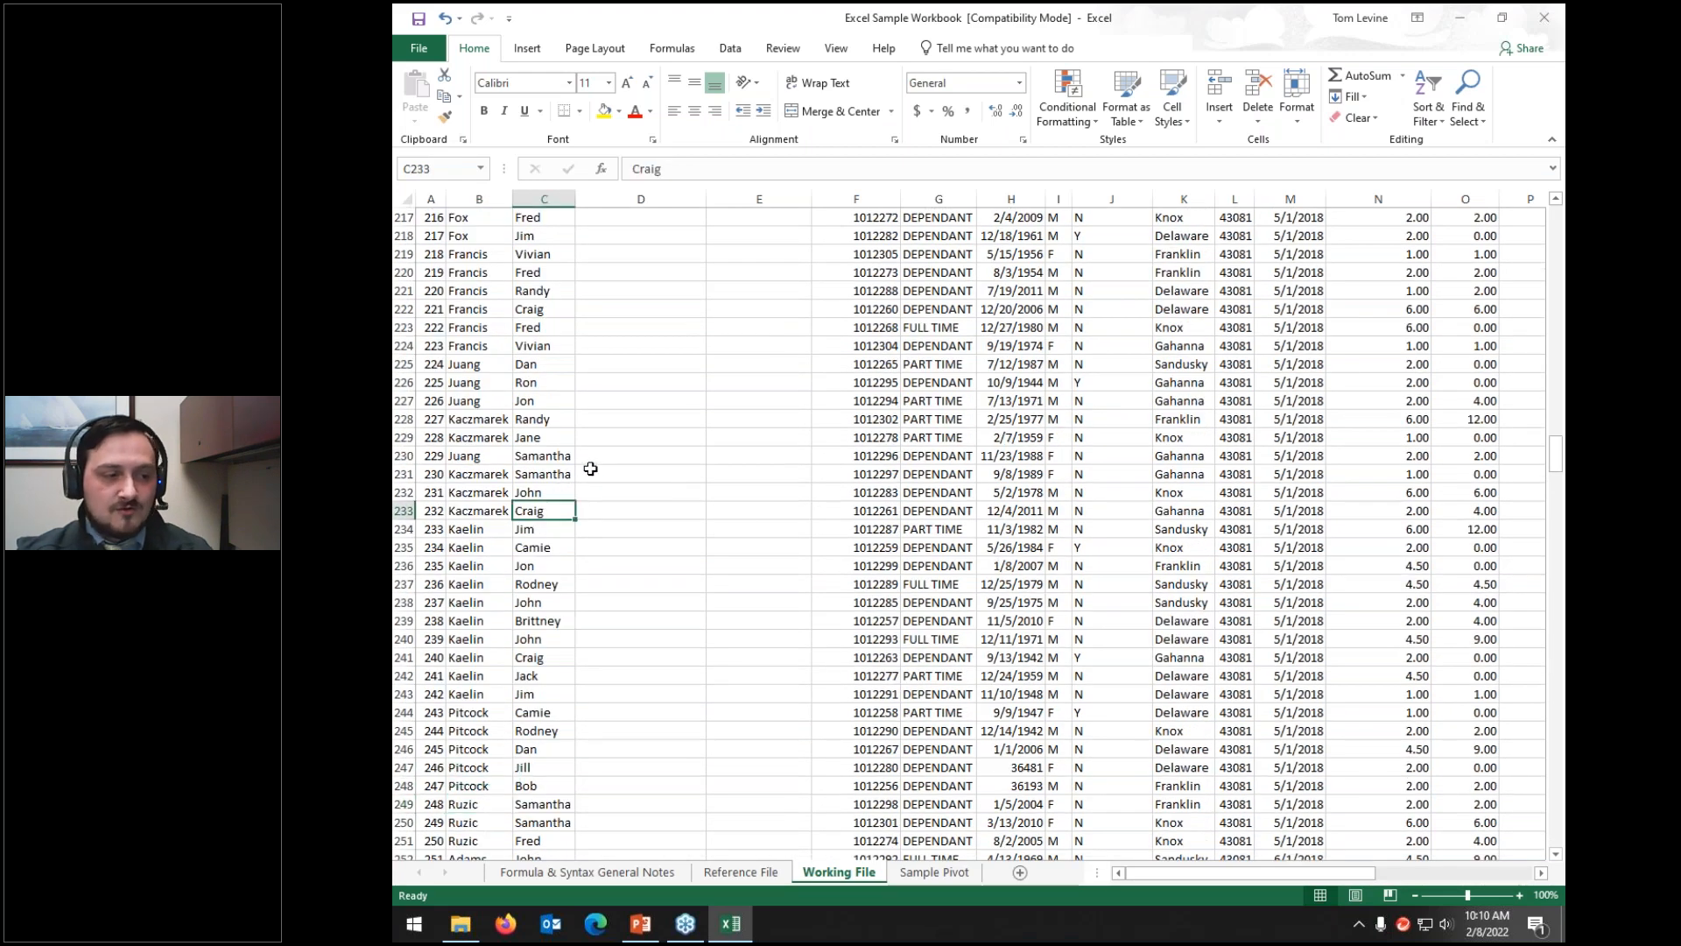
left_click(1283, 265)
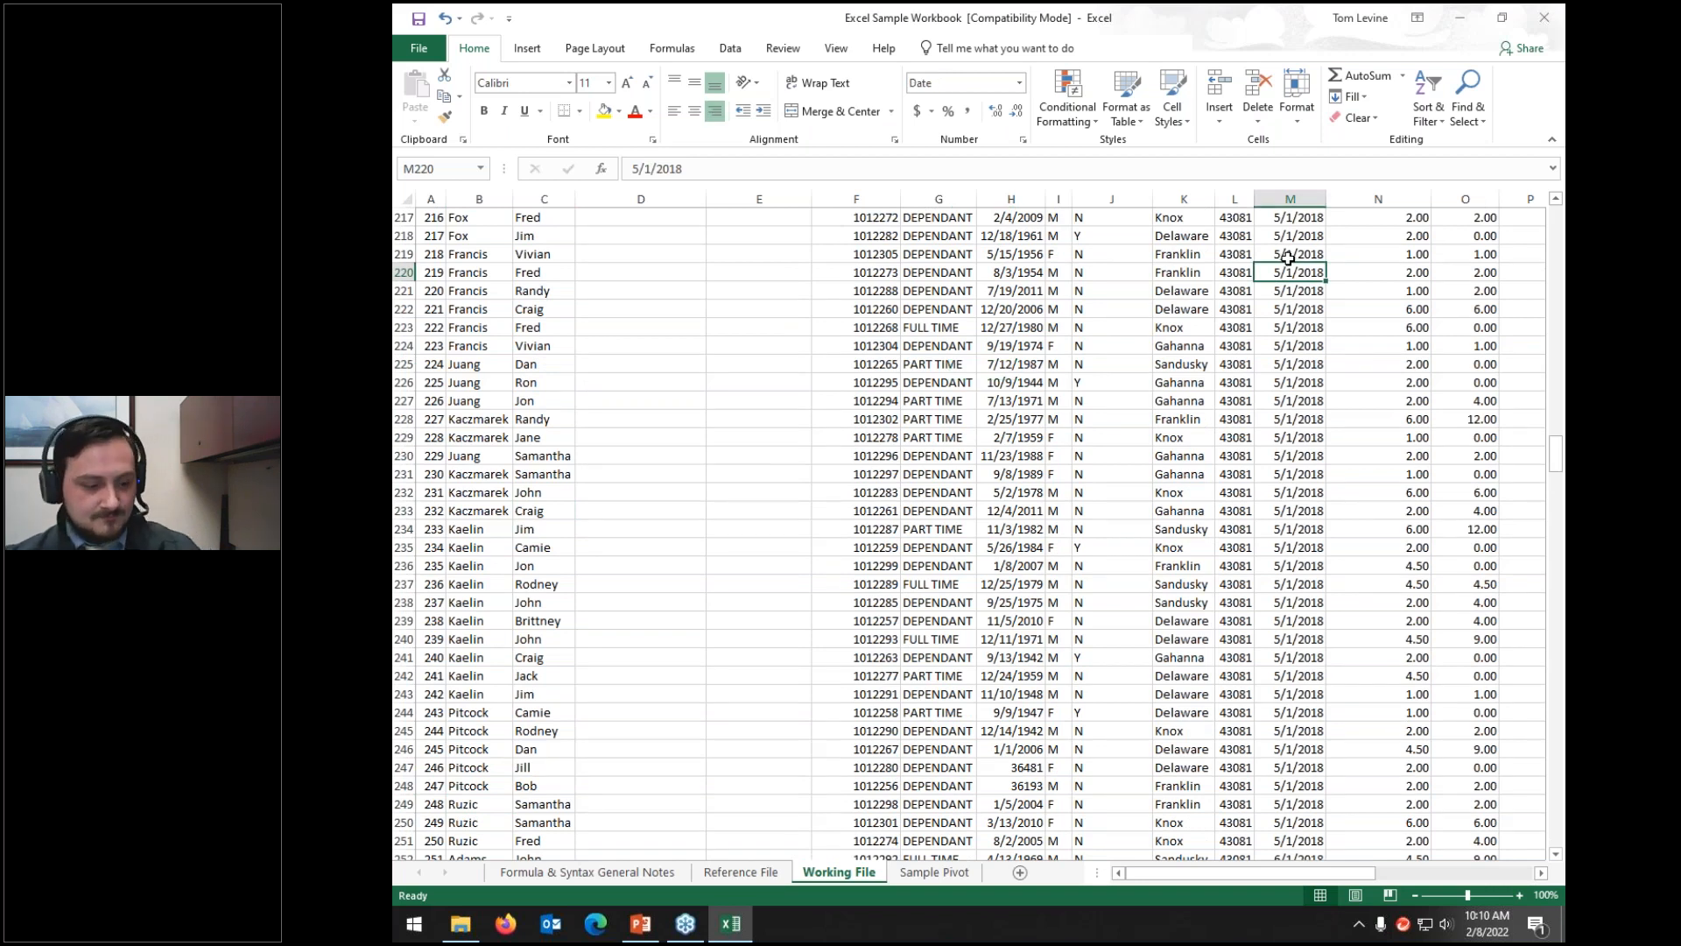
Step: Undo the Month Paid sort and format the DOB column as Short Date
key("ctrl+z")
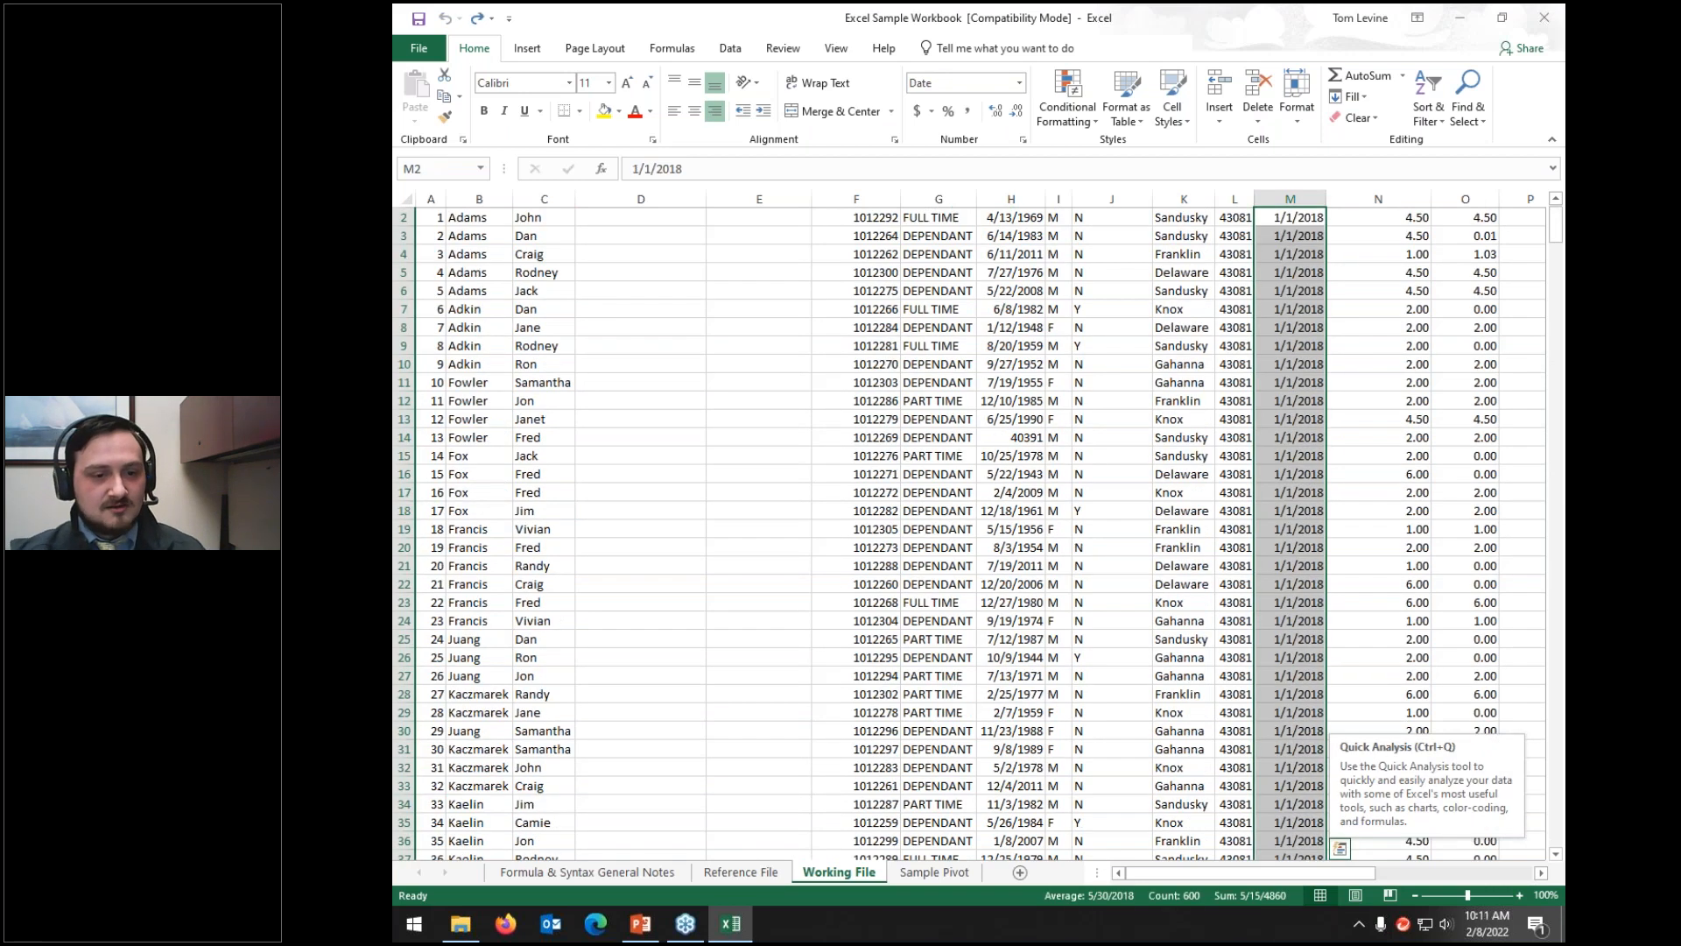
scroll(1304, 468, "down", 20)
scroll(1307, 467, "down", 20)
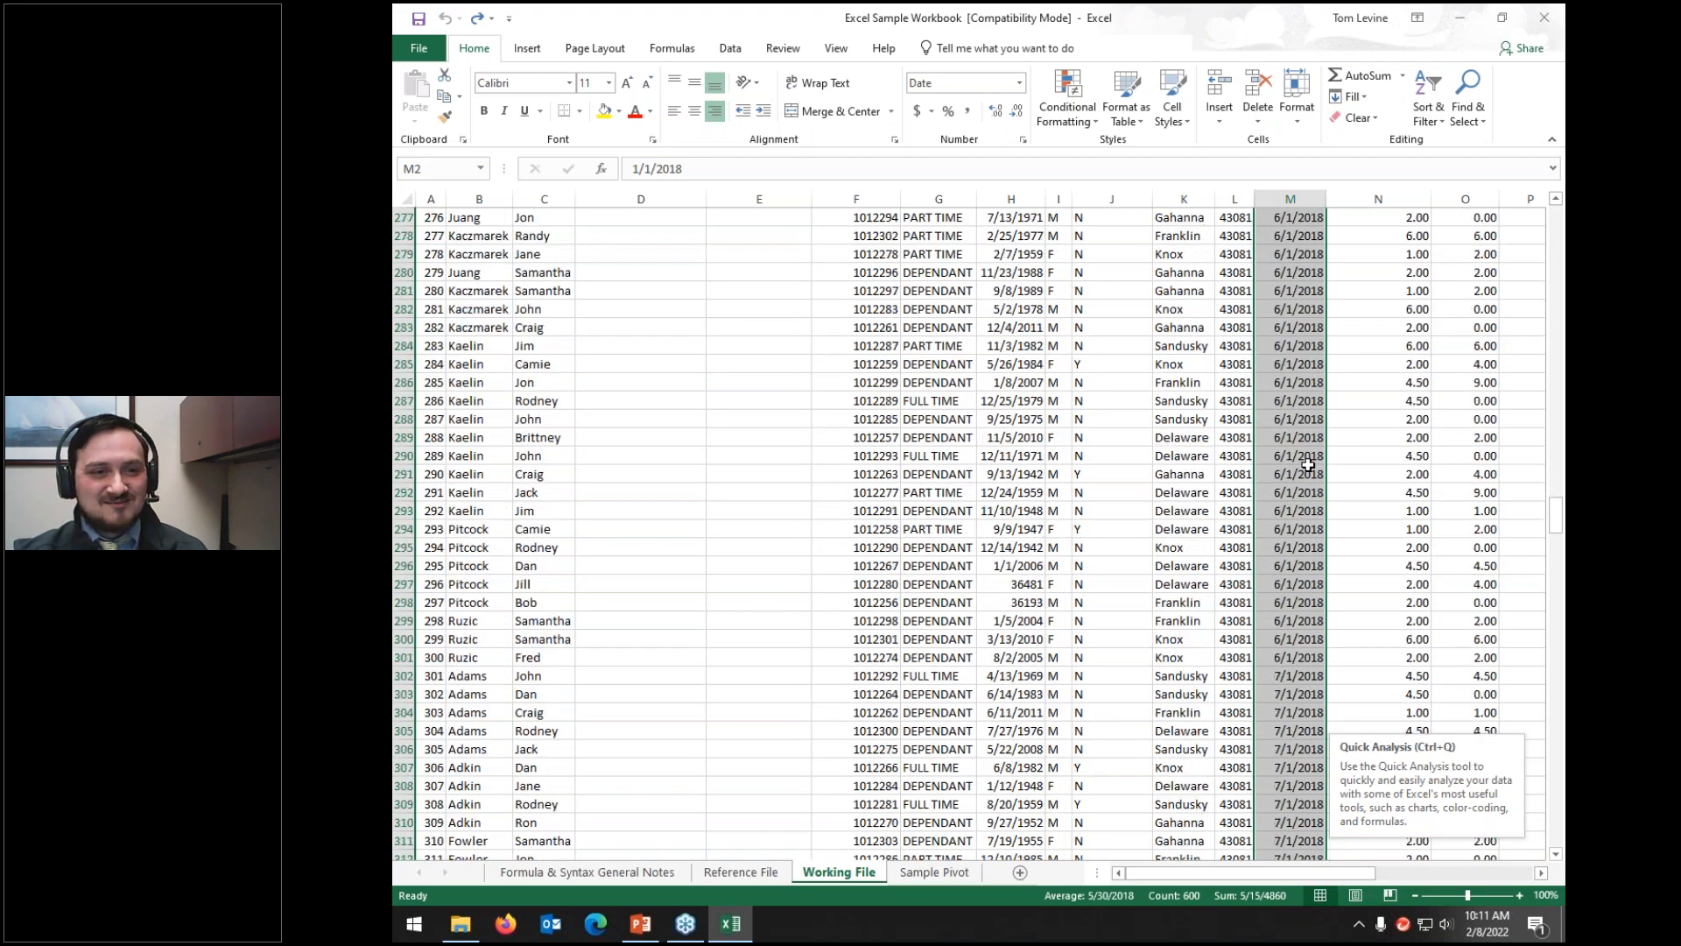
scroll(1307, 467, "up", 11)
scroll(1307, 466, "up", 20)
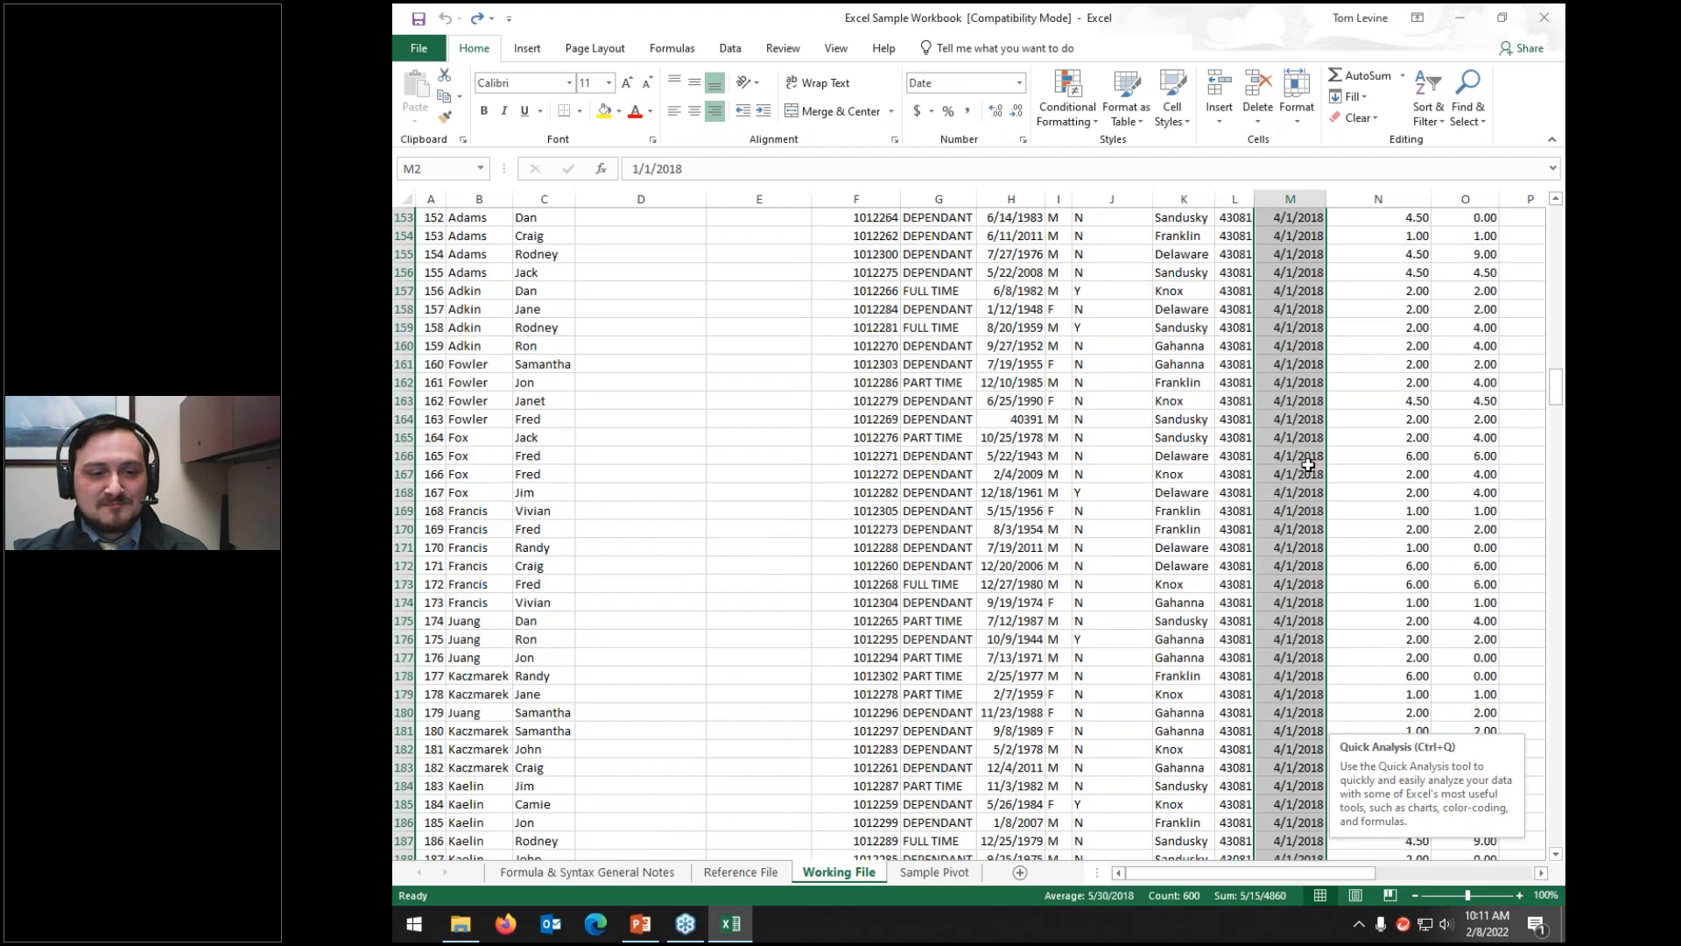
scroll(1307, 466, "up", 12)
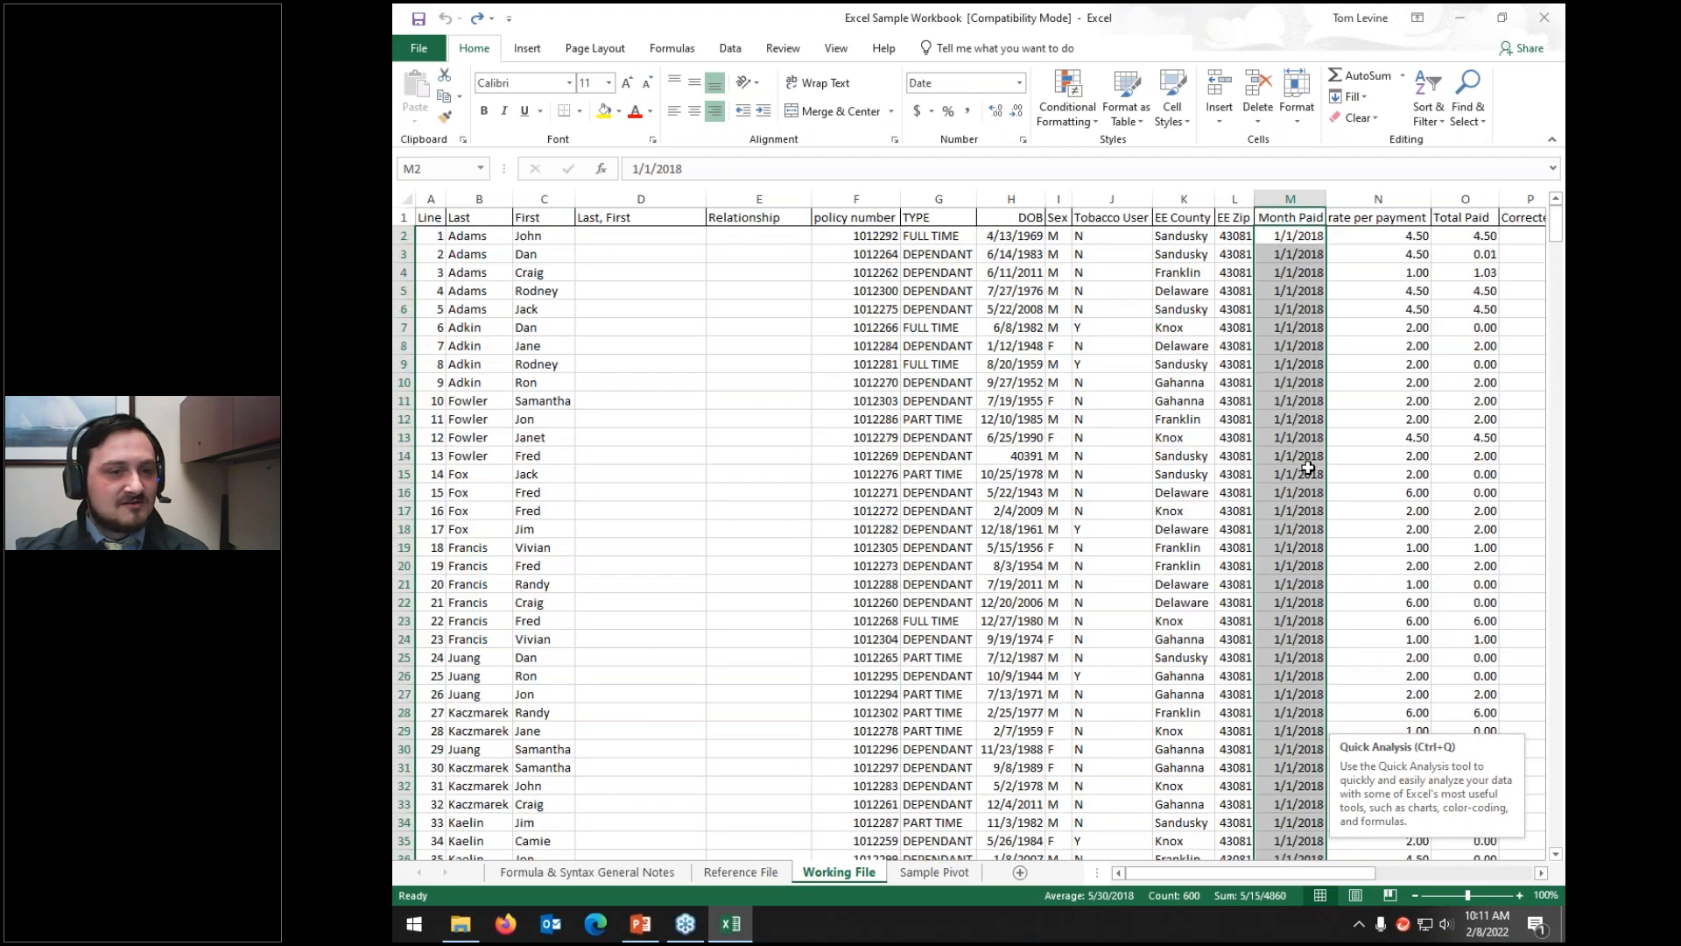
left_click(1014, 196)
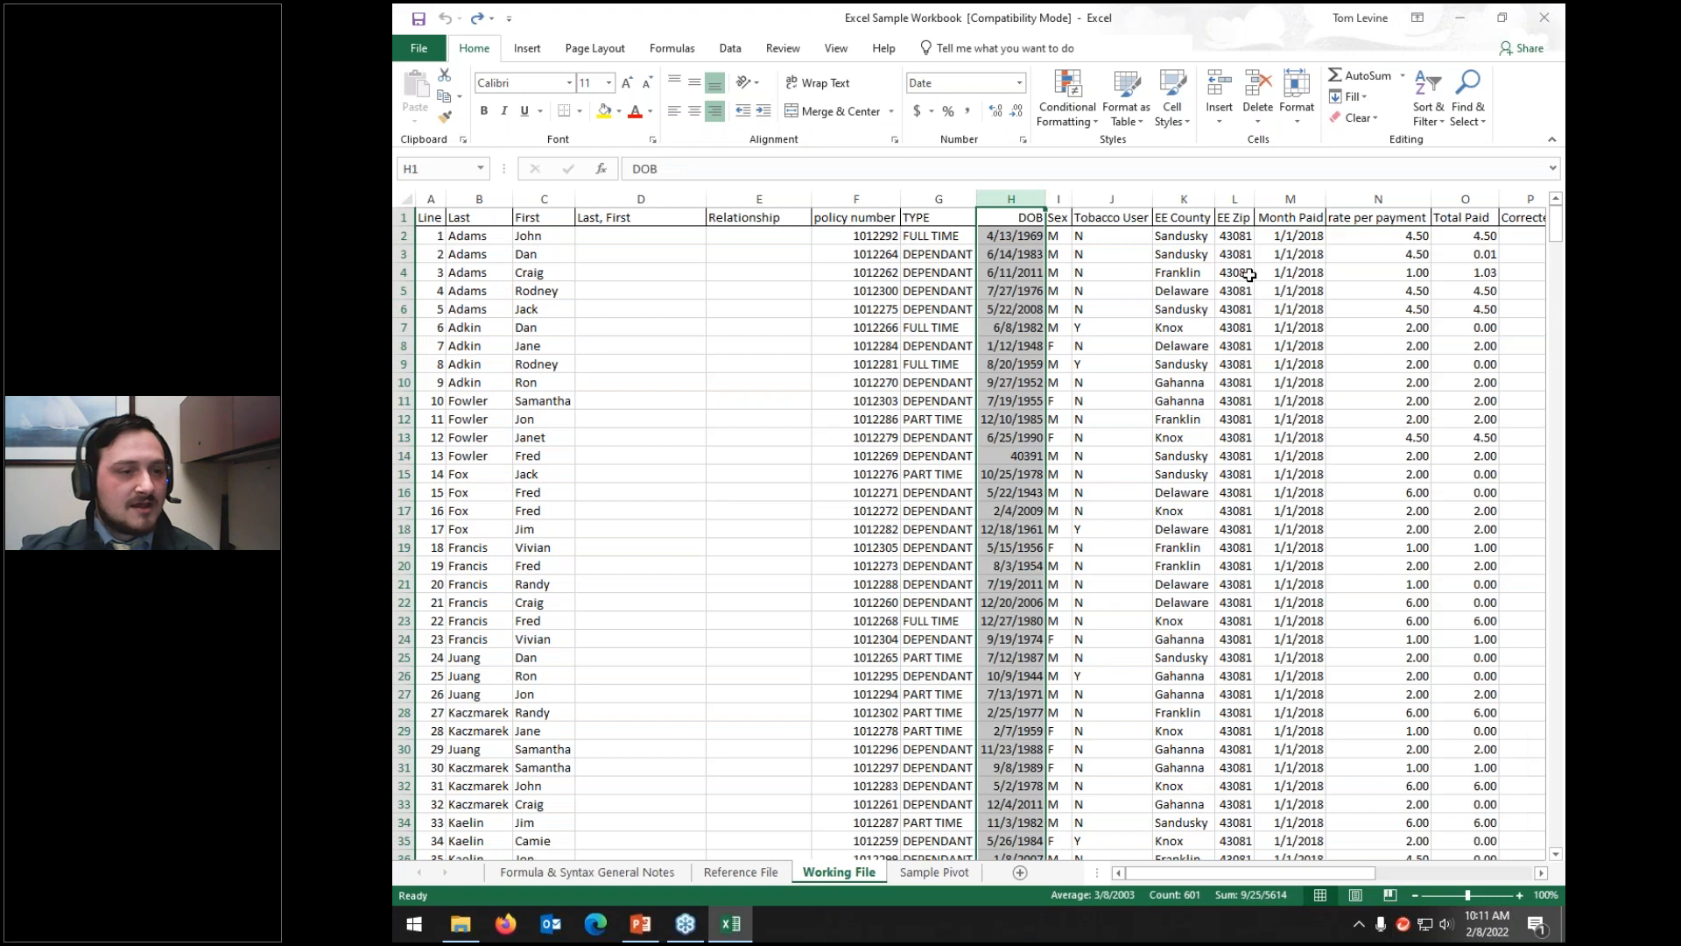
left_click(1020, 83)
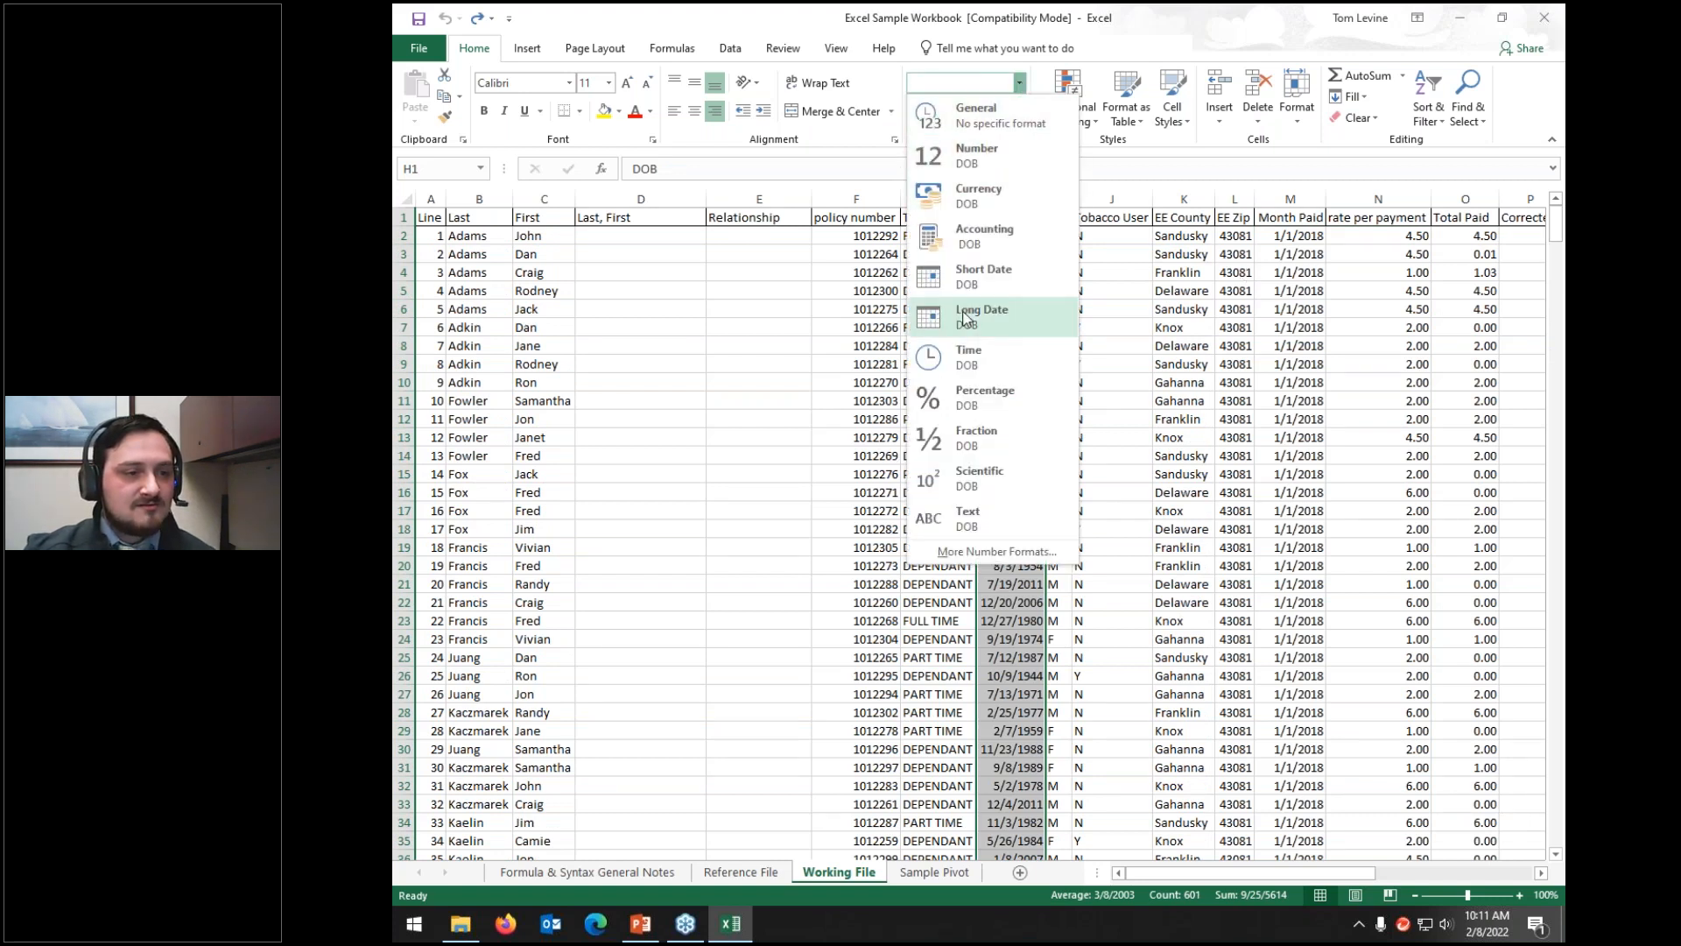
left_click(983, 275)
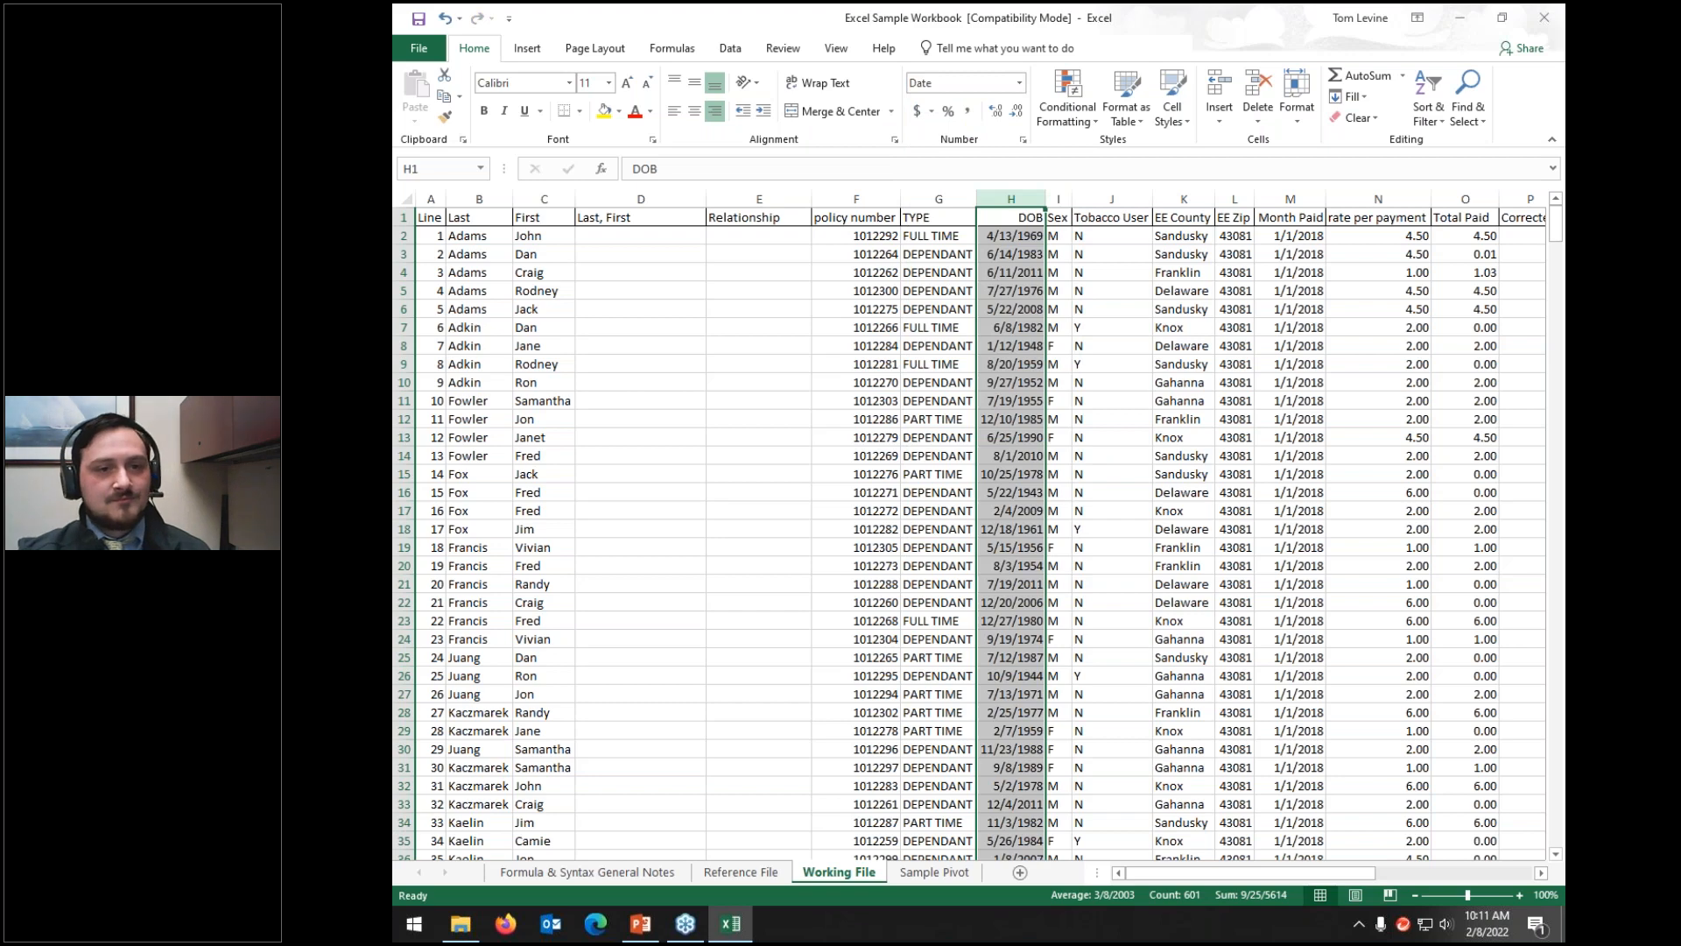
left_click(1428, 101)
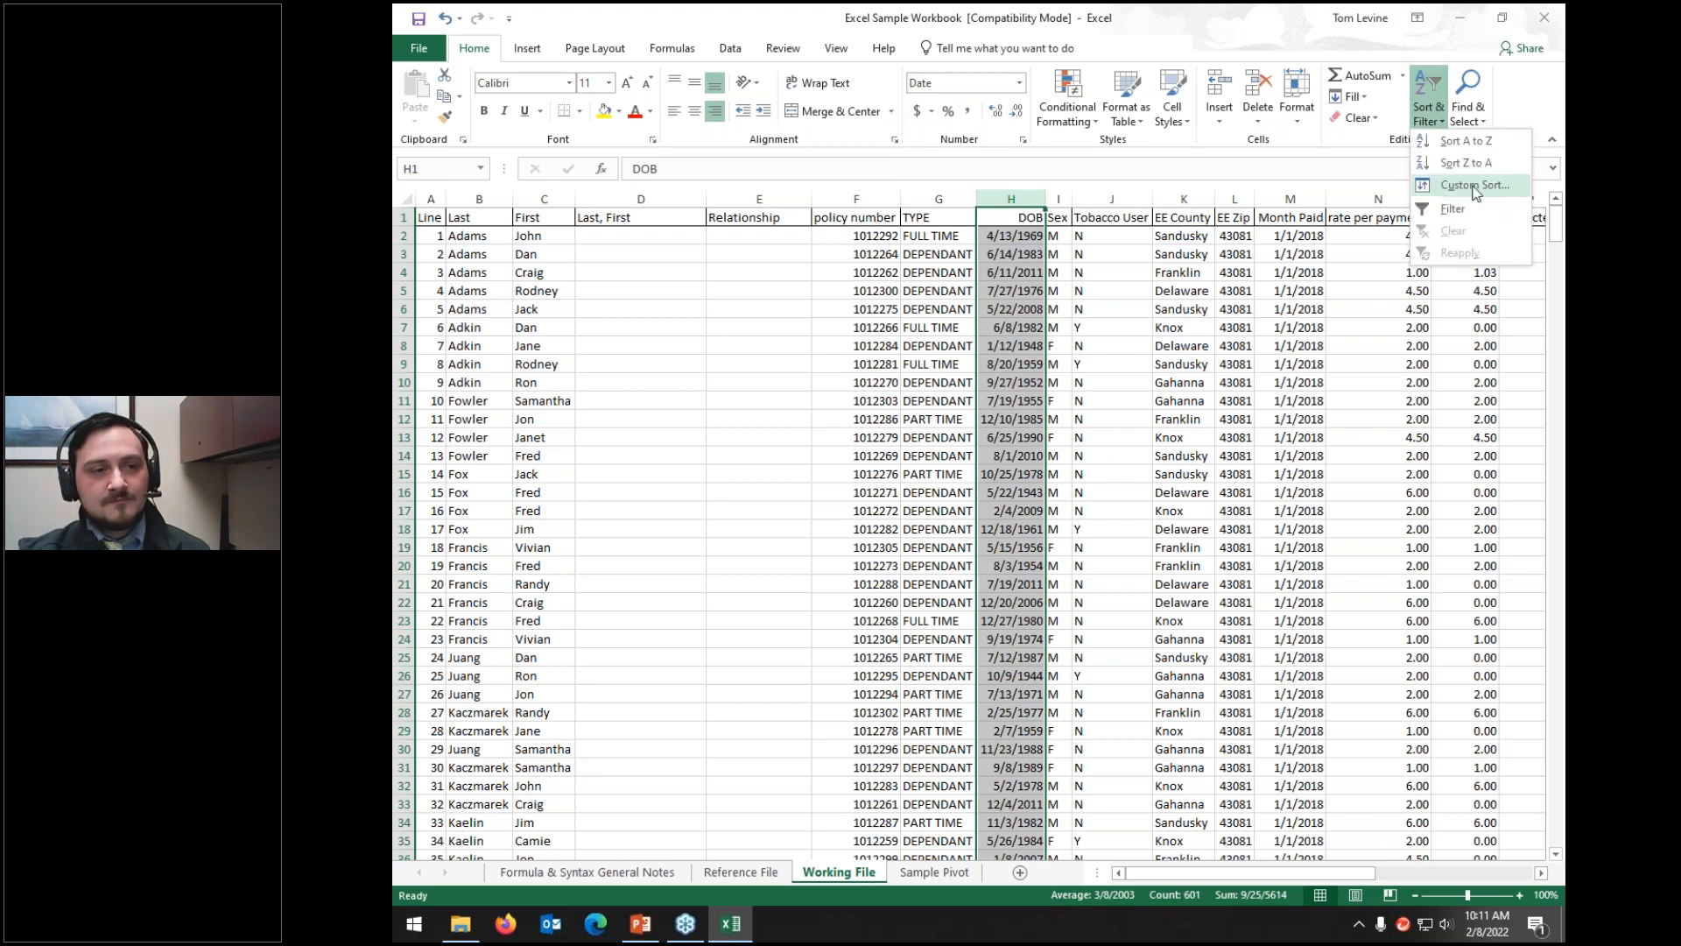
left_click(1475, 186)
left_click(1017, 433)
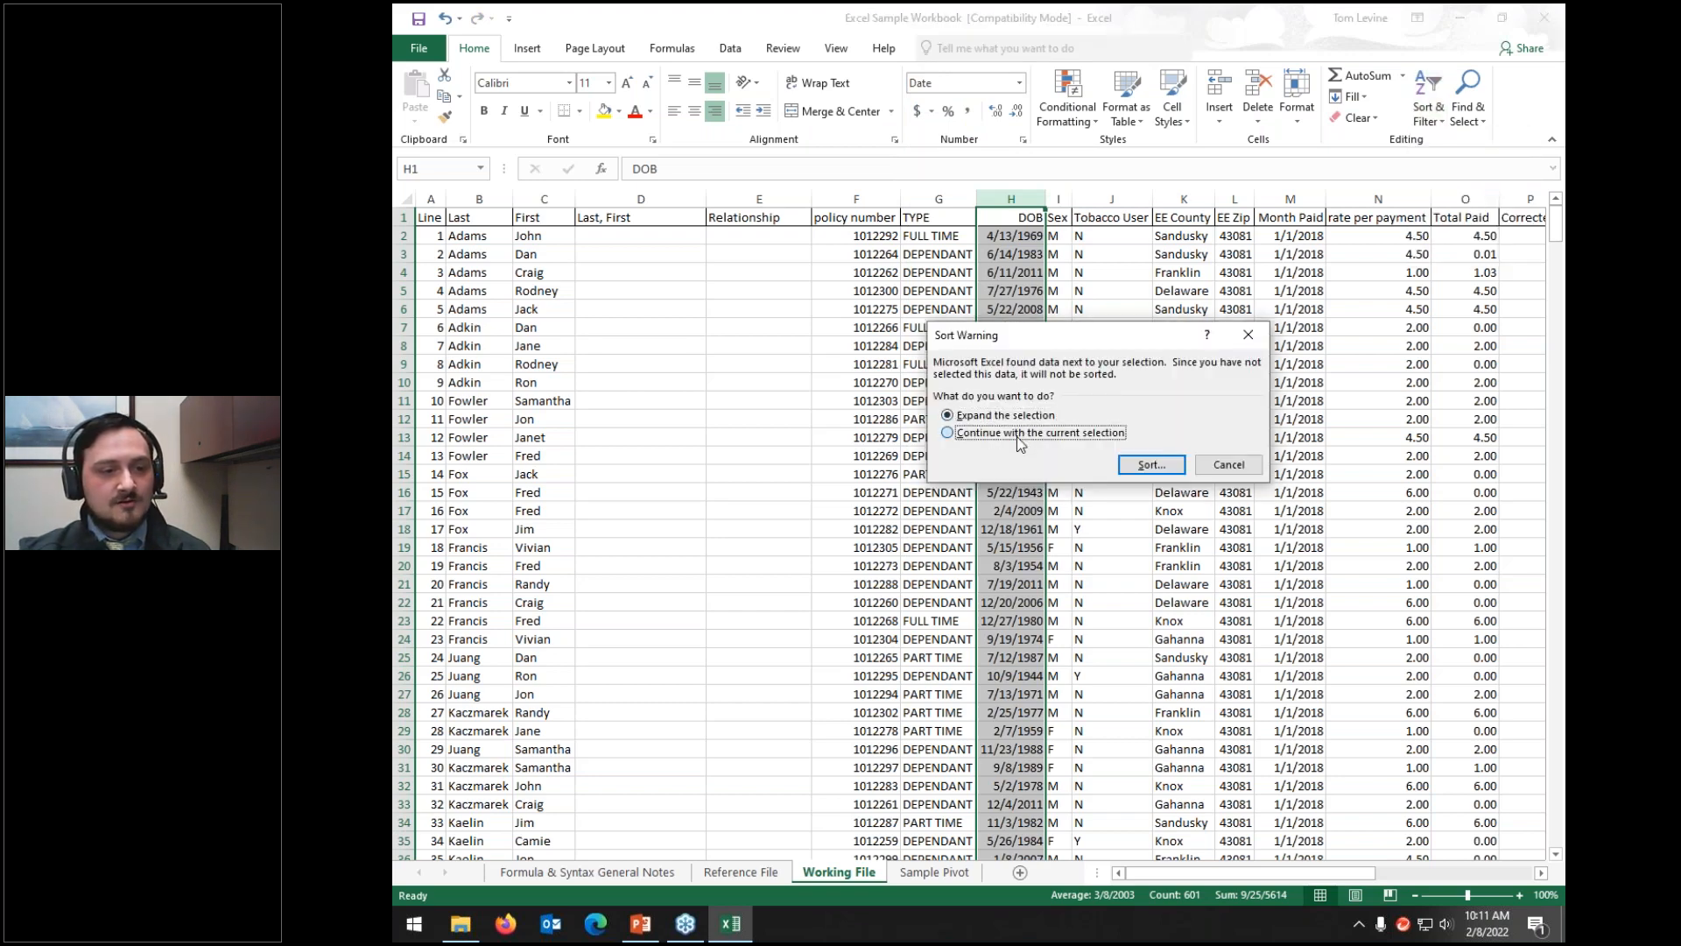
left_click(1152, 465)
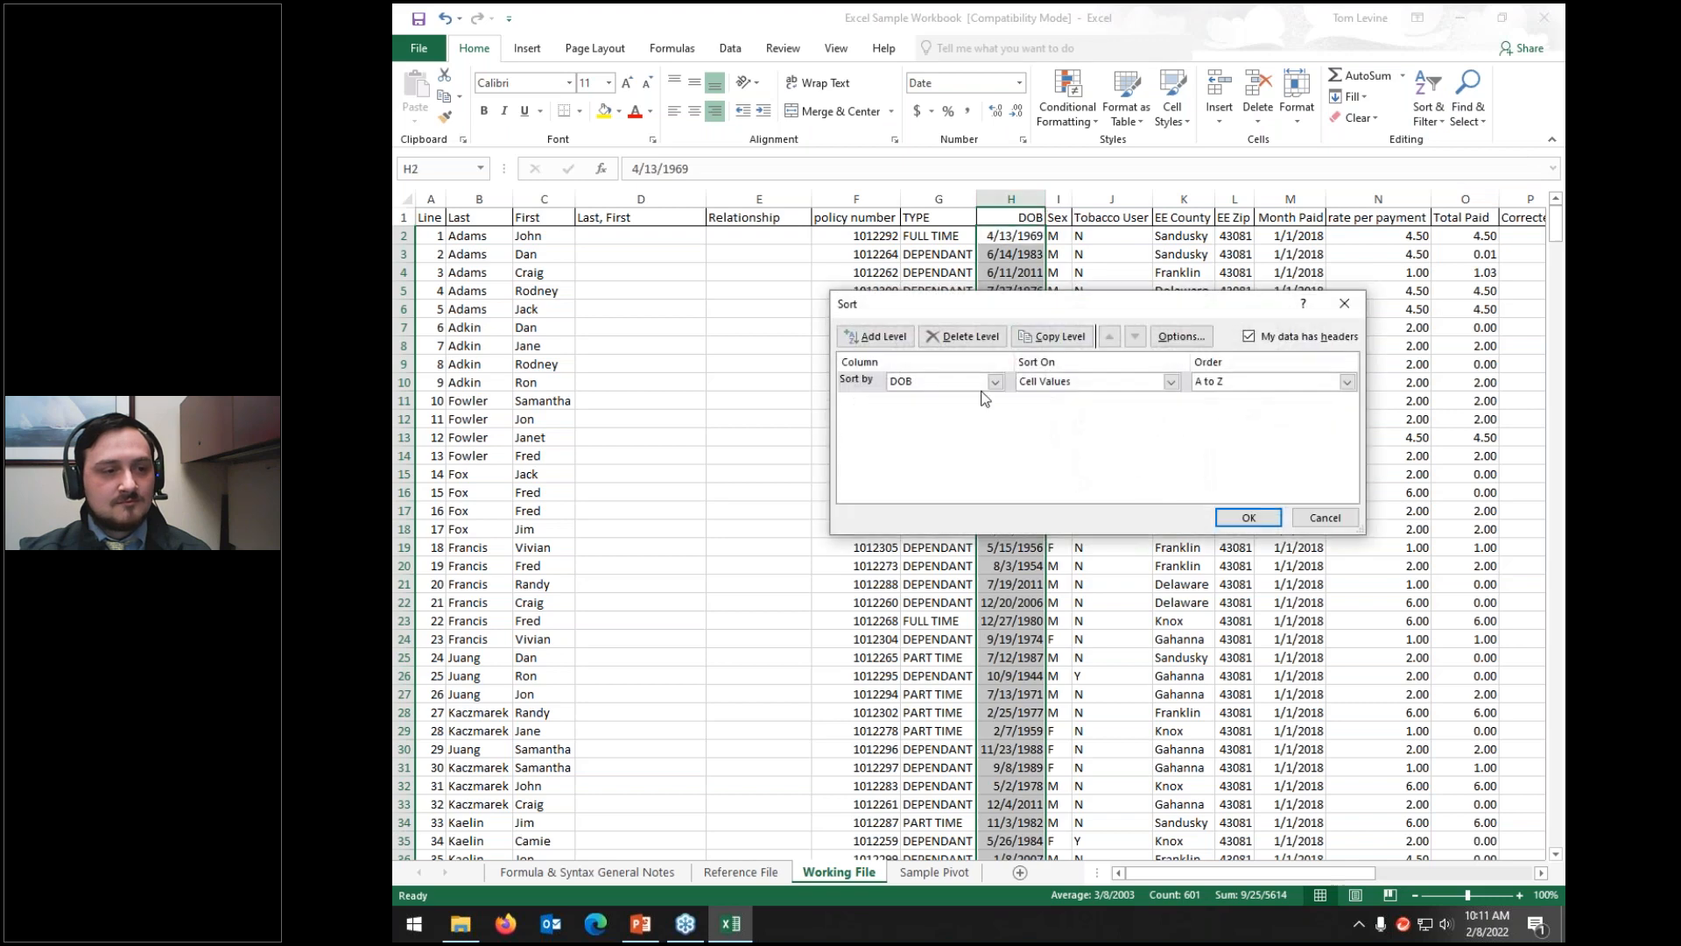
left_click(1249, 517)
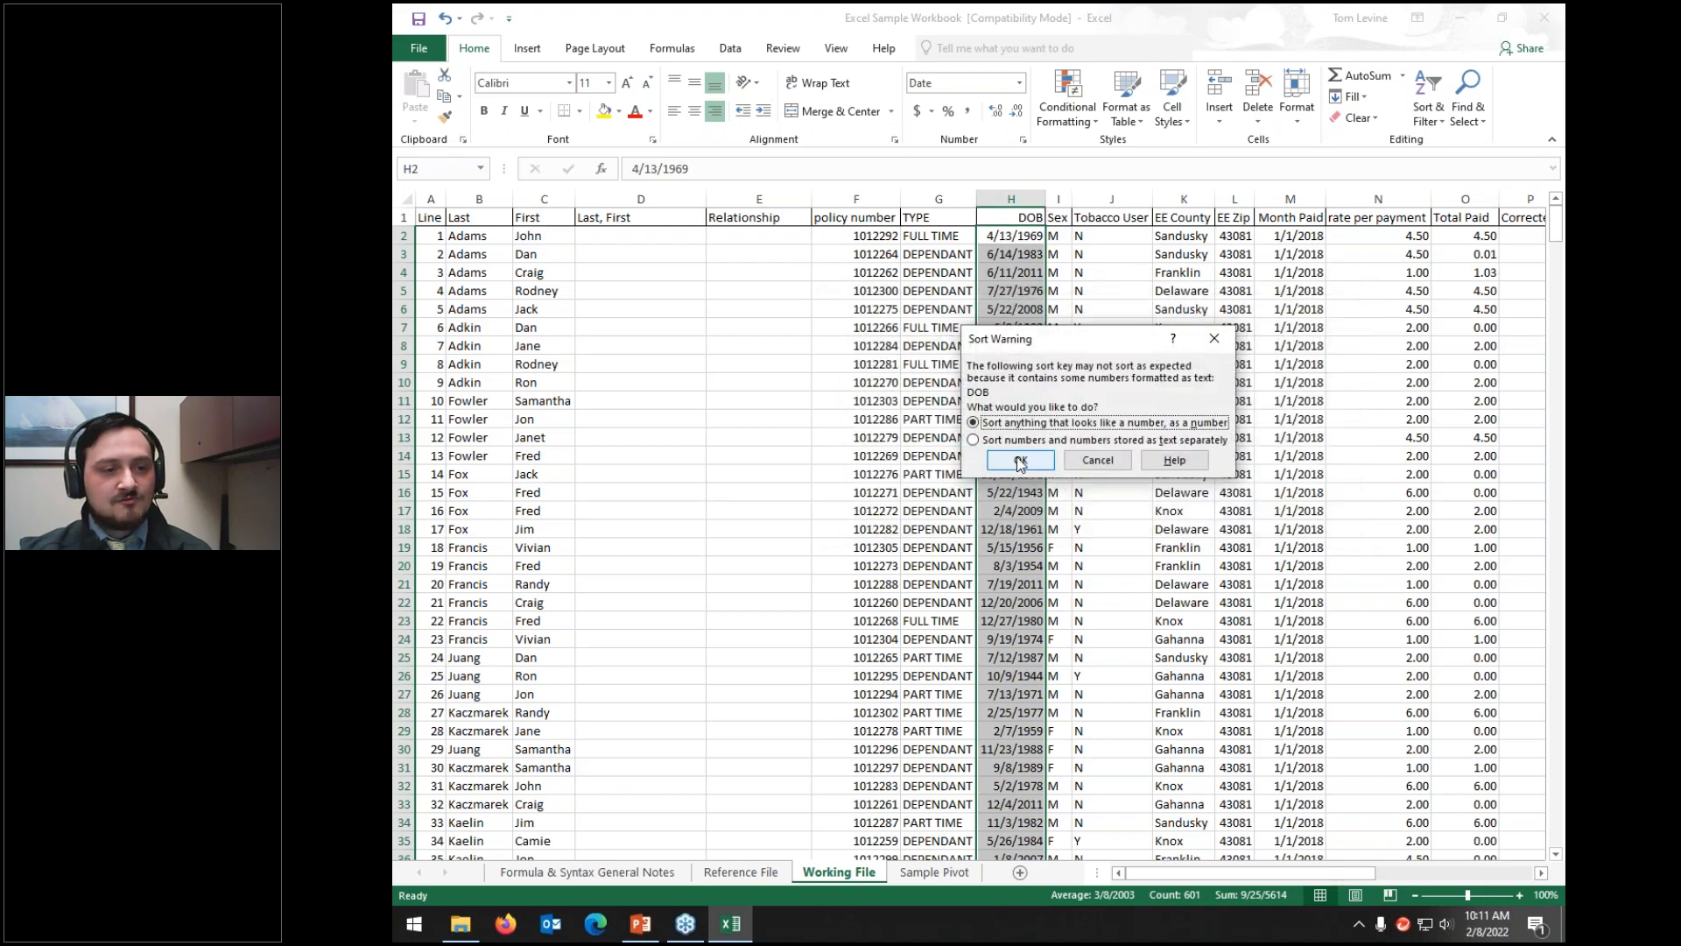
left_click(1020, 461)
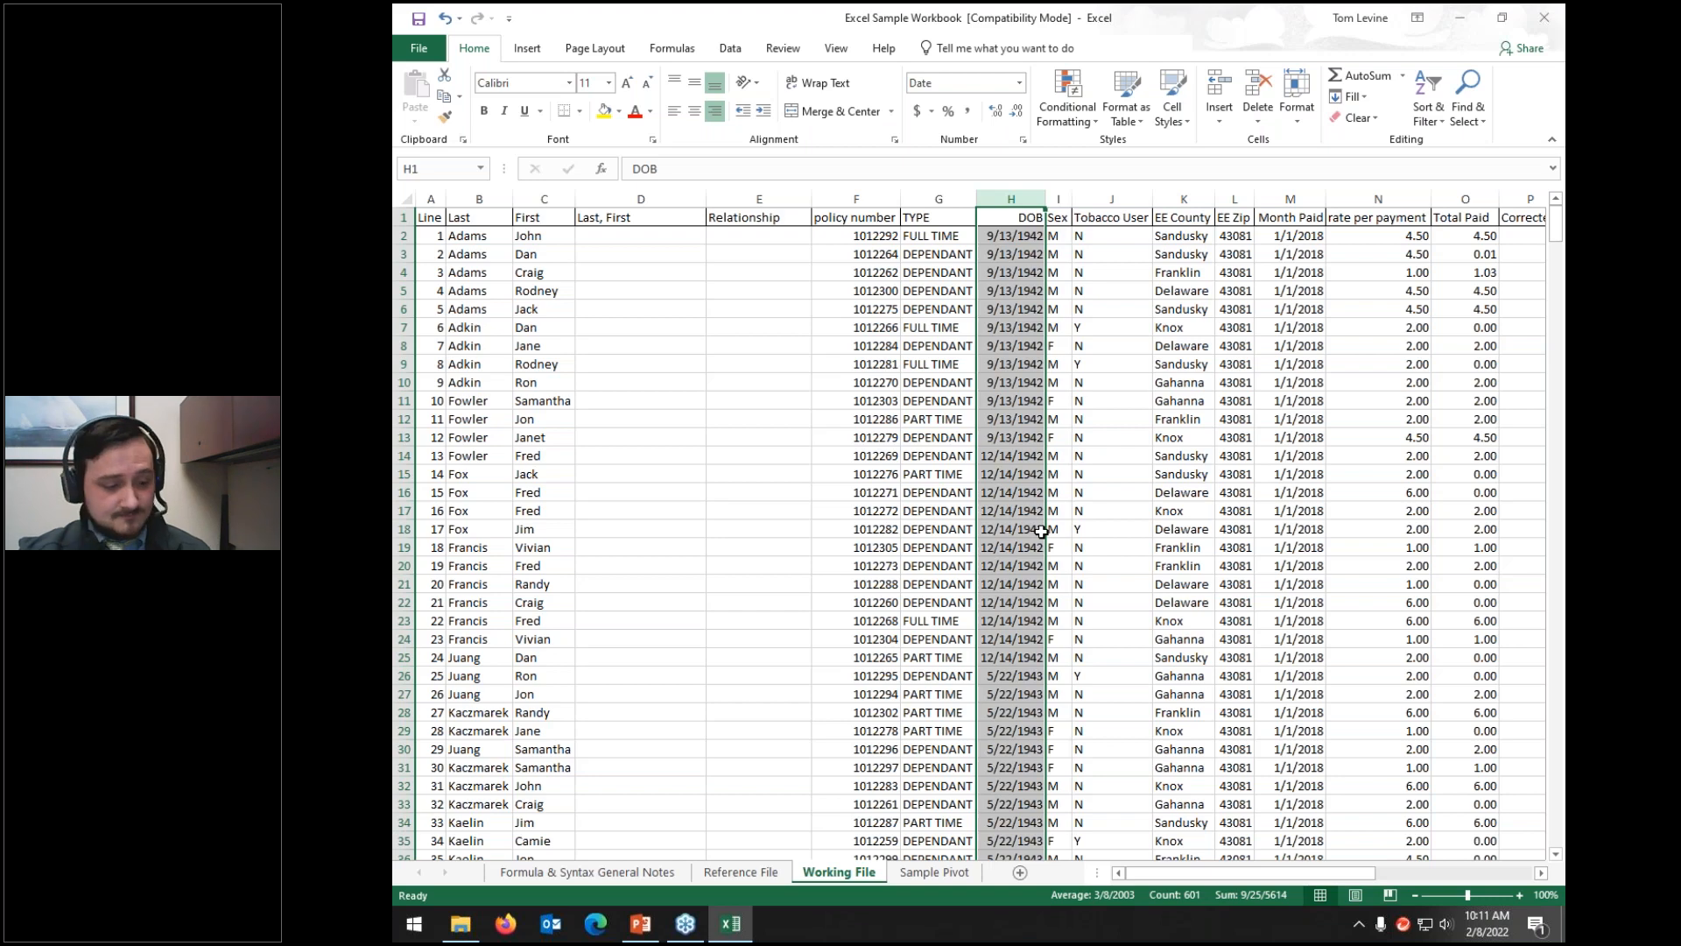
key("ctrl+z")
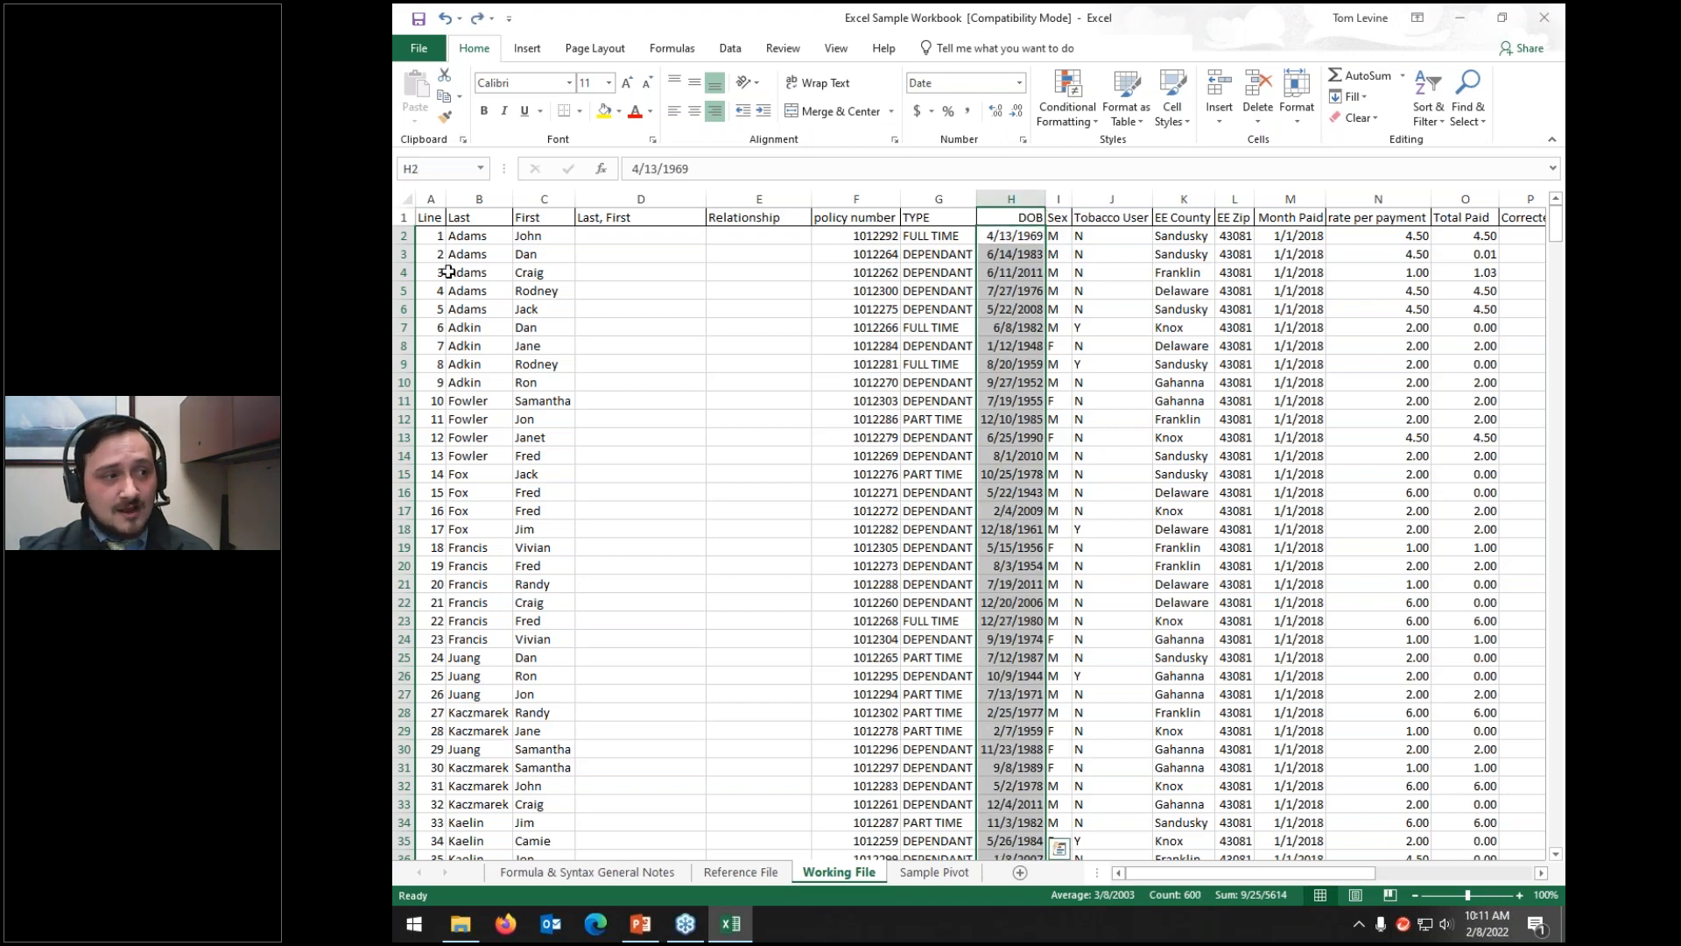
Step: Custom-sort the whole sheet by DOB A to Z, treating number-like text as numbers
key("ctrl+a")
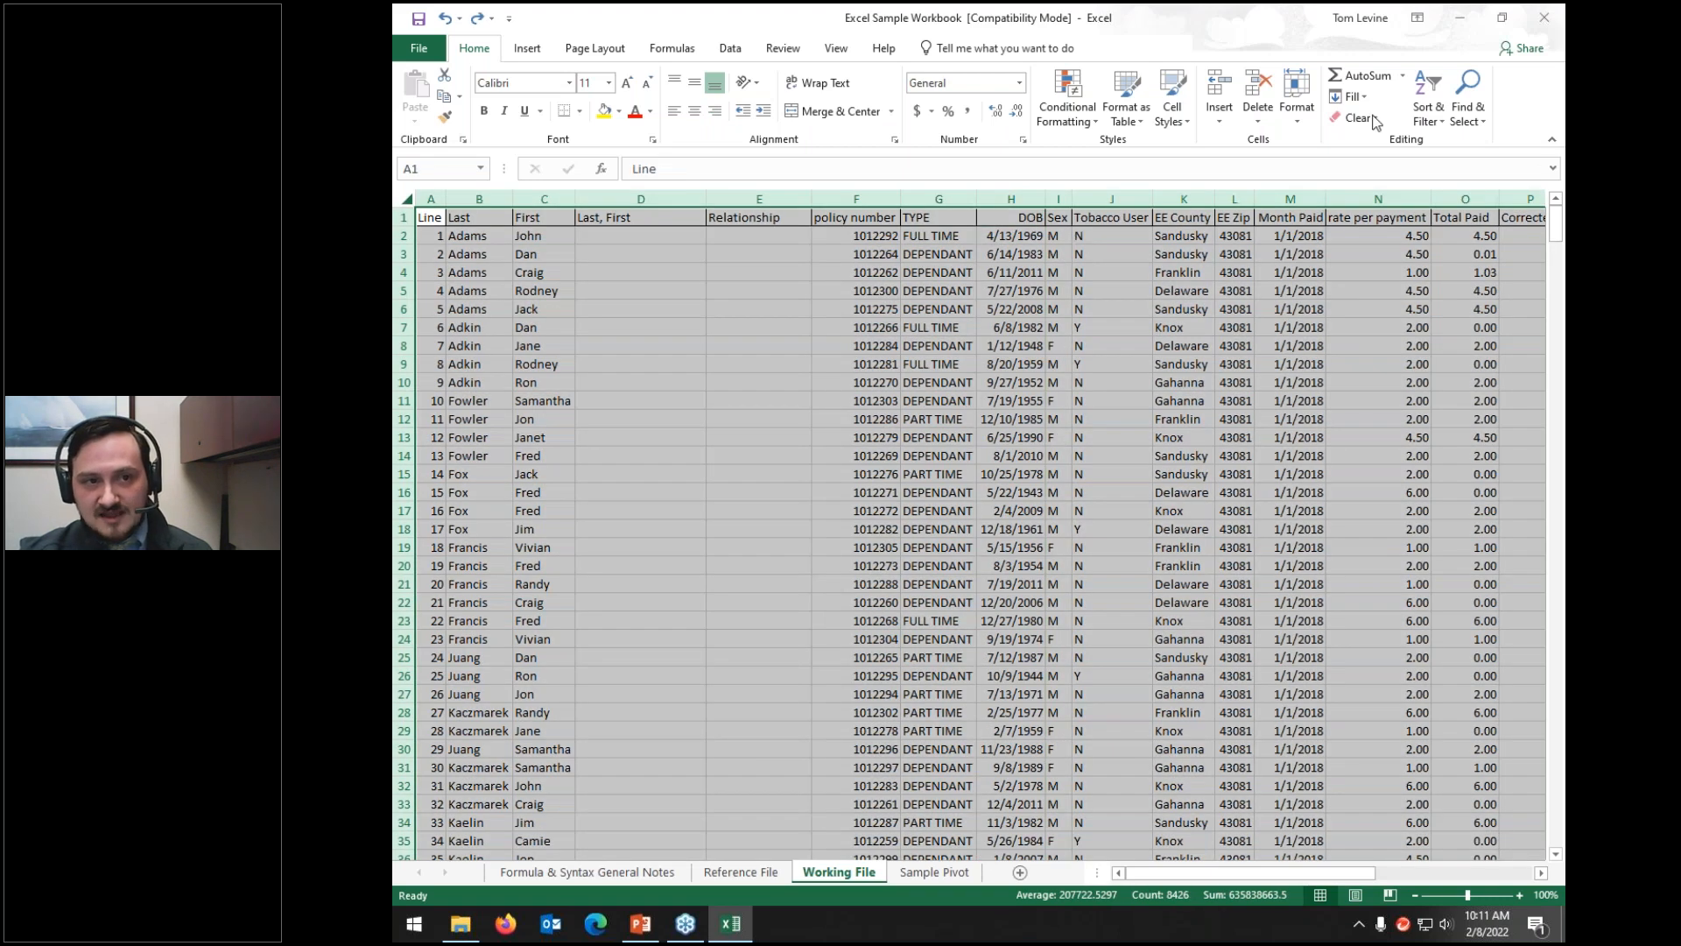
left_click(1442, 104)
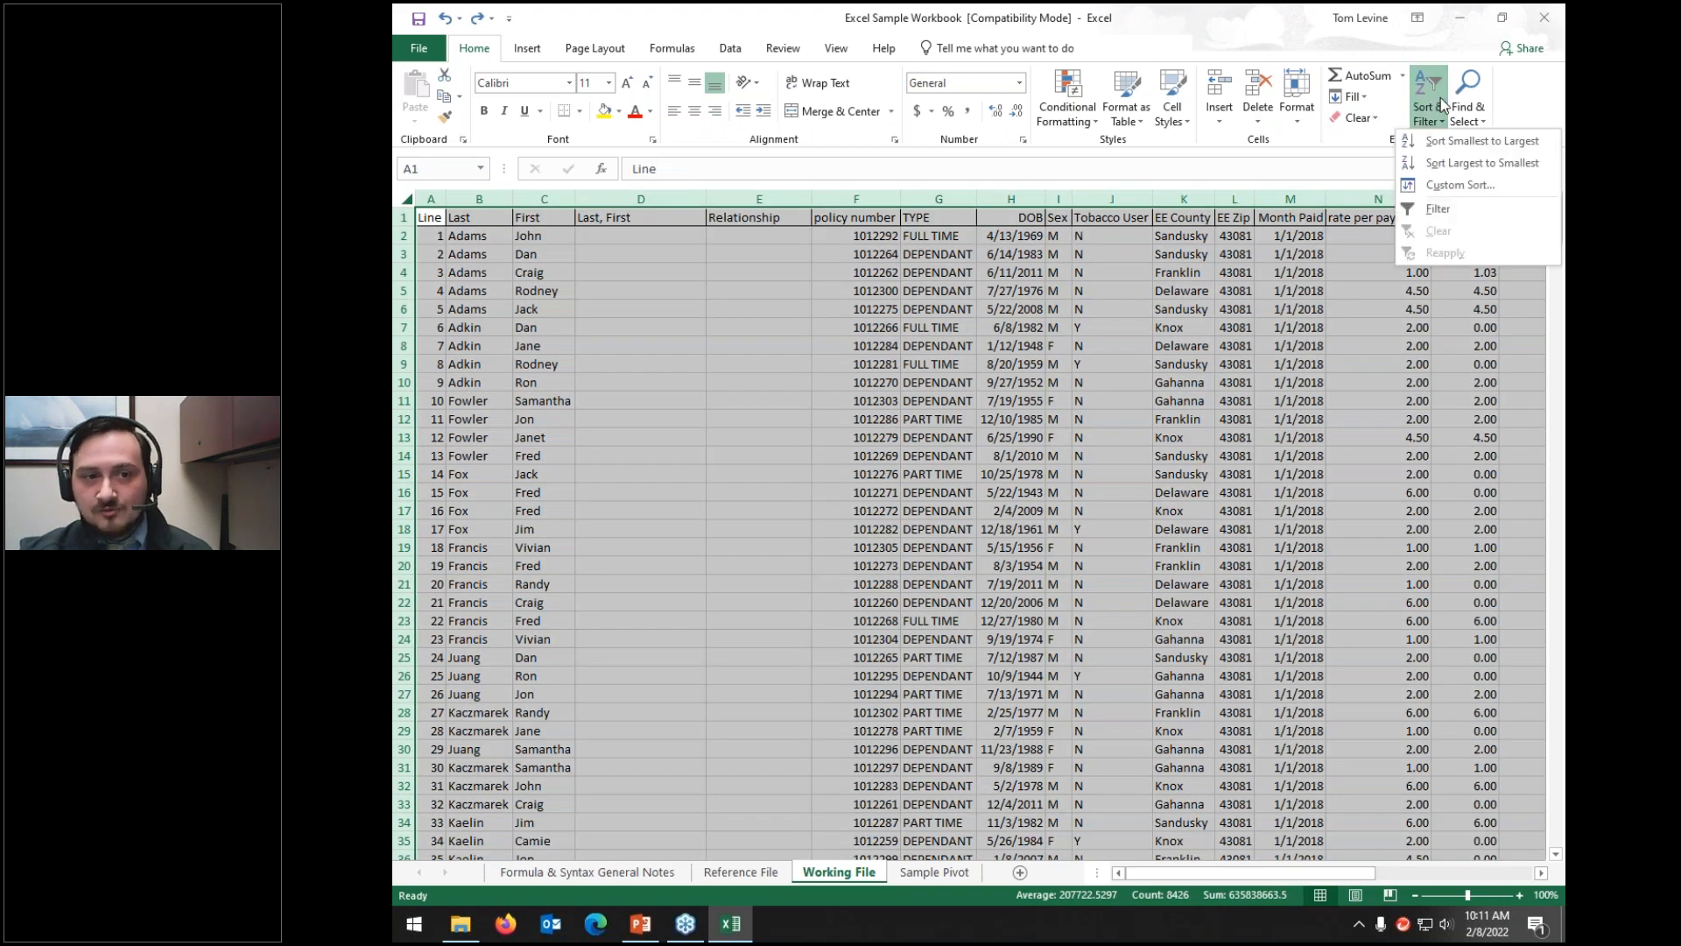
left_click(1442, 185)
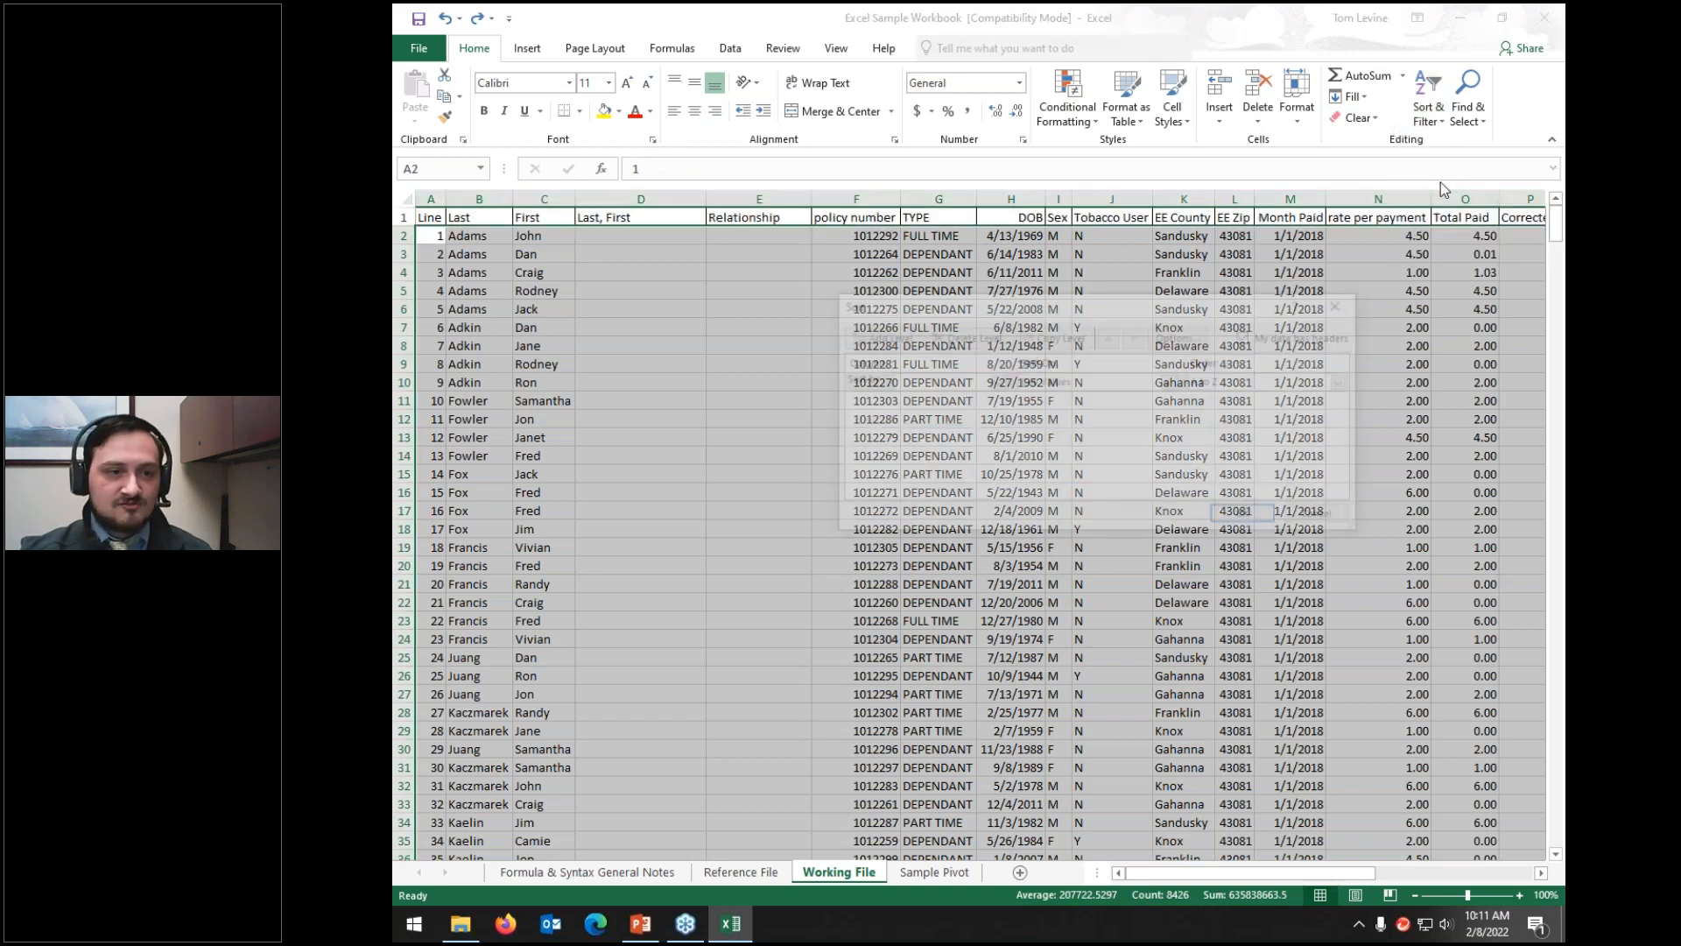
left_click(941, 385)
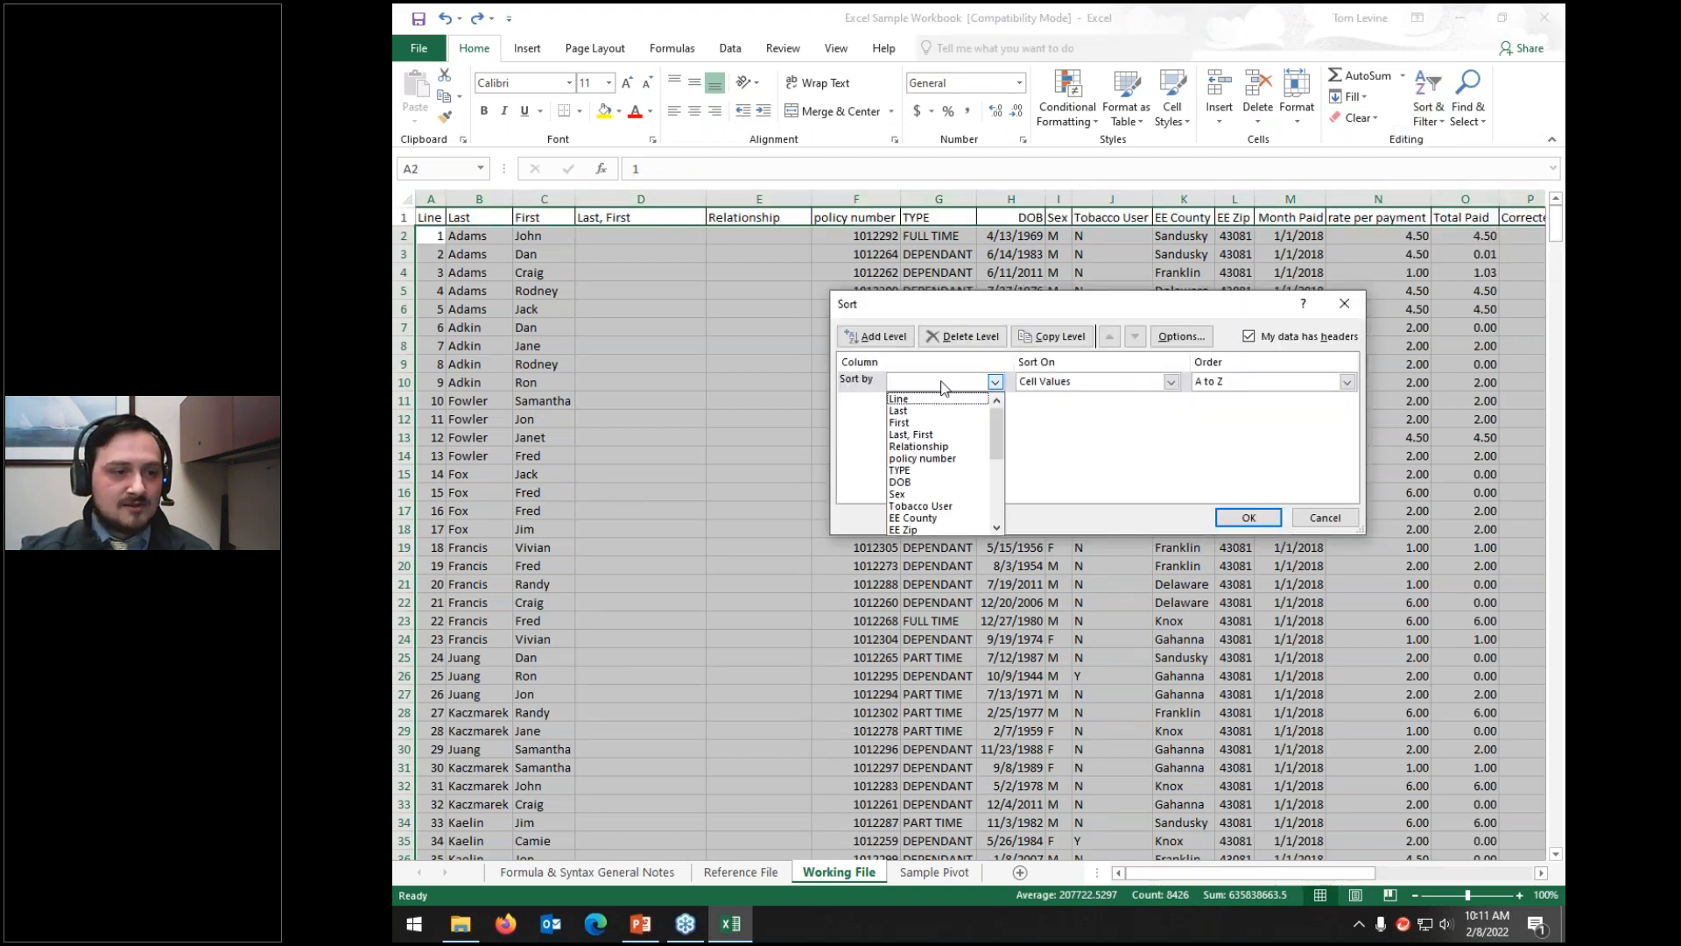
left_click(919, 482)
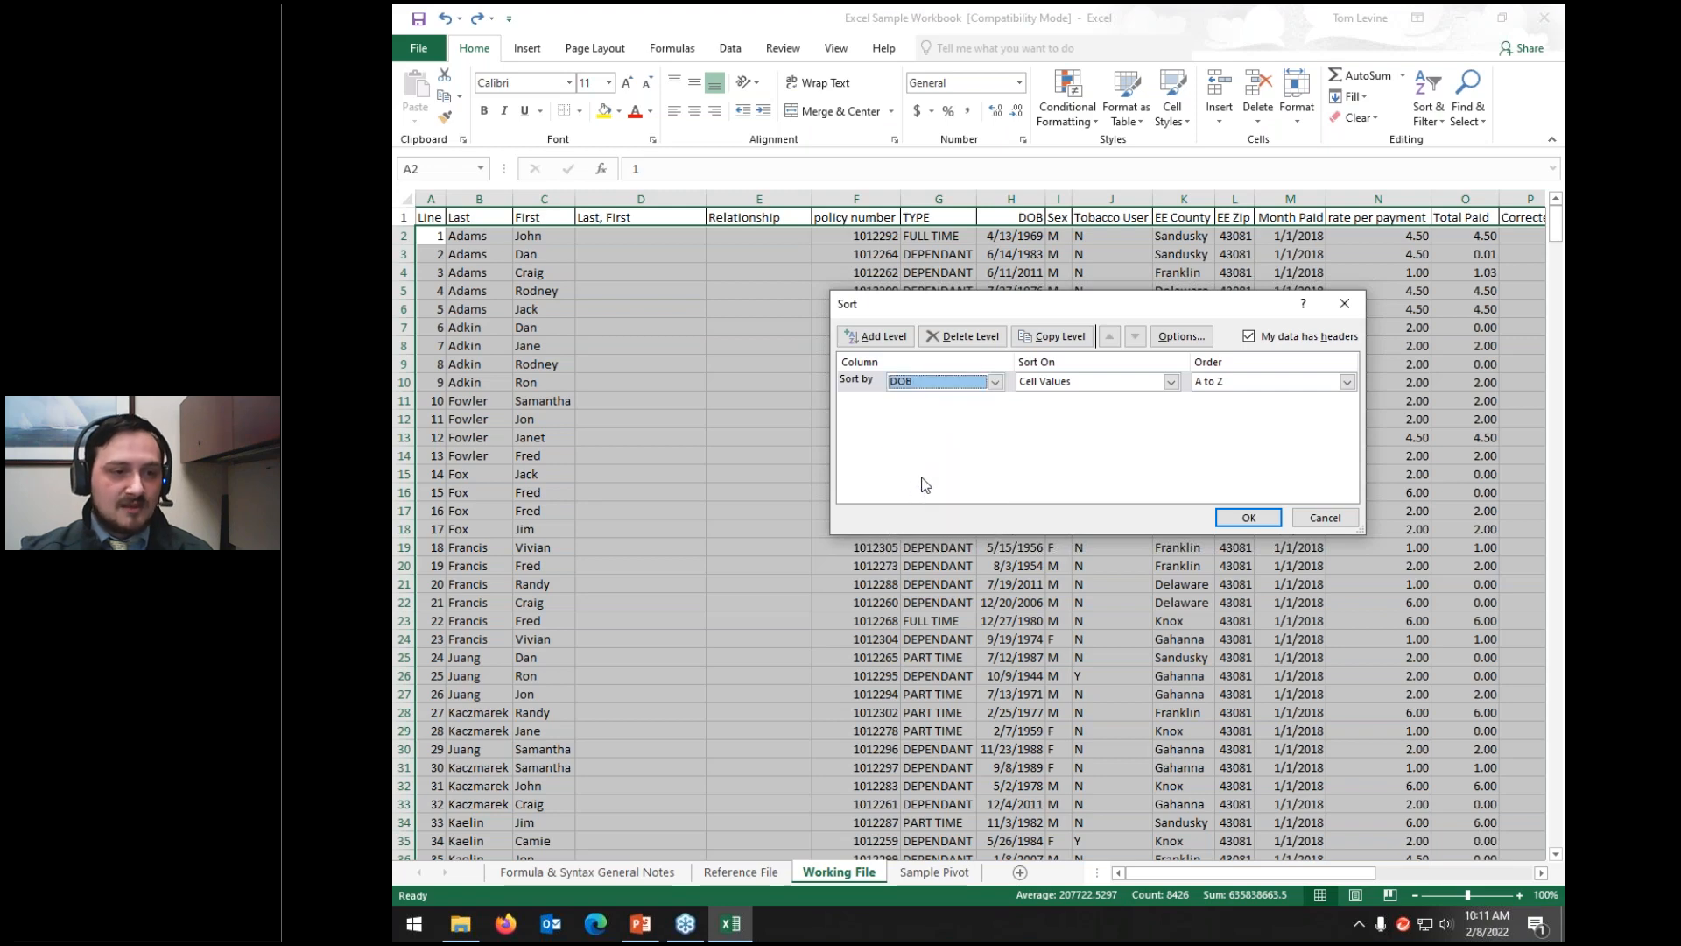
left_click(1249, 518)
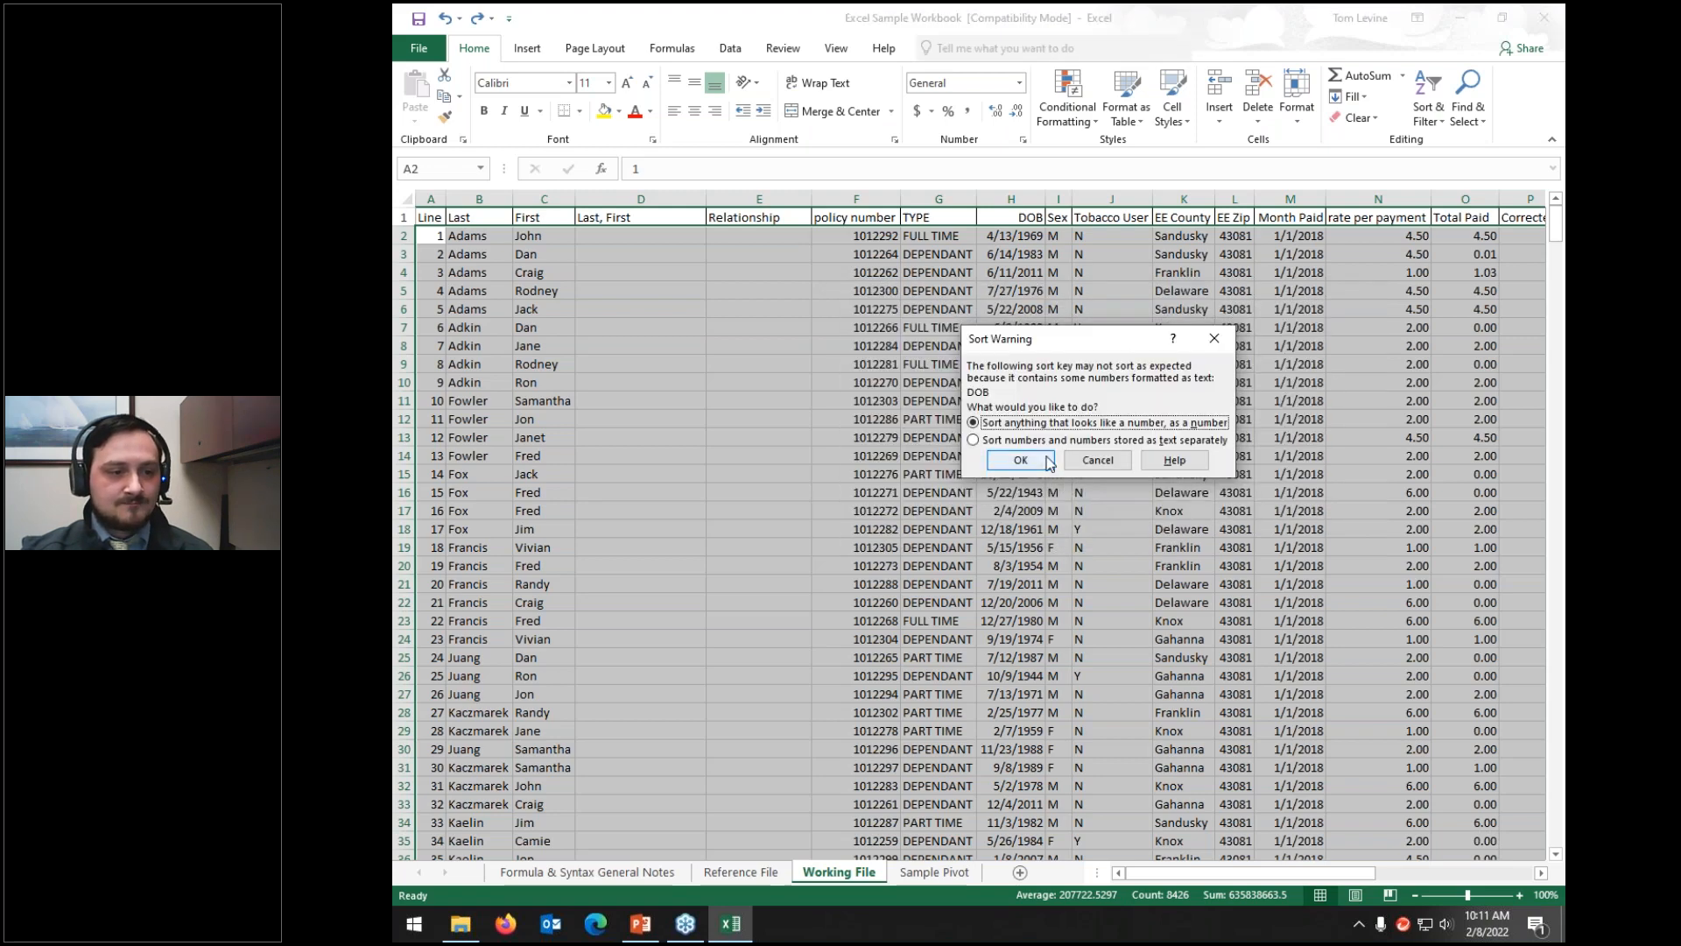
left_click(1047, 461)
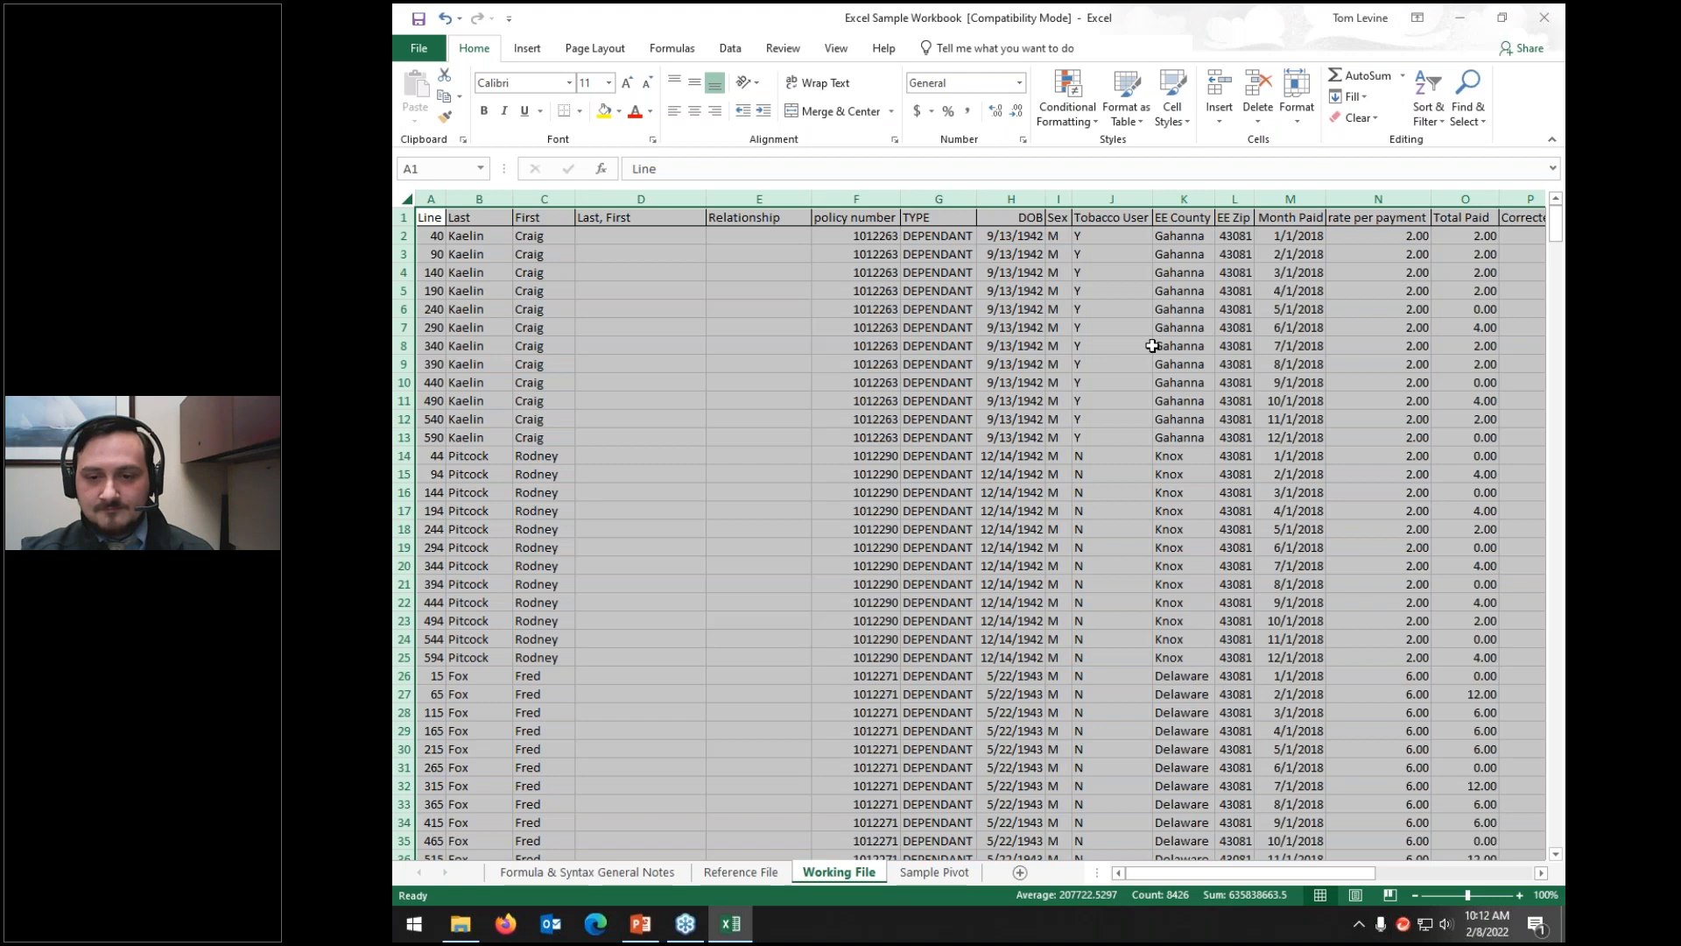
key("ctrl+t")
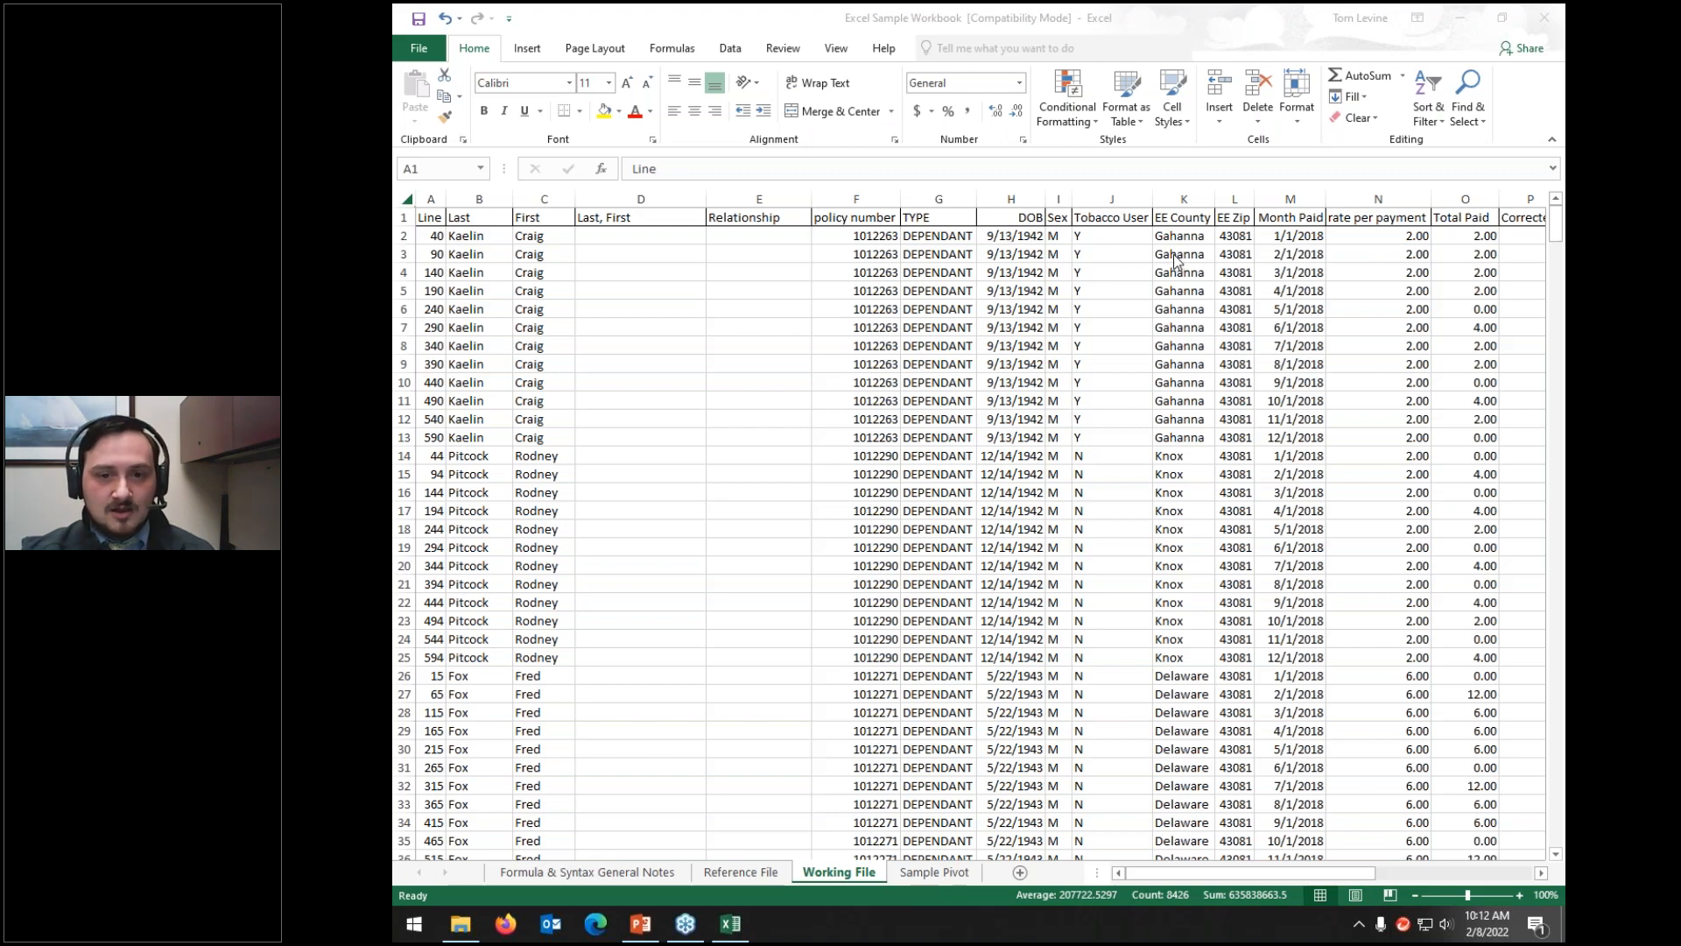
Step: With the whole sheet selected, drag a column border to narrow every column
key("ctrl+a")
left_click_drag(975, 199, 917, 198)
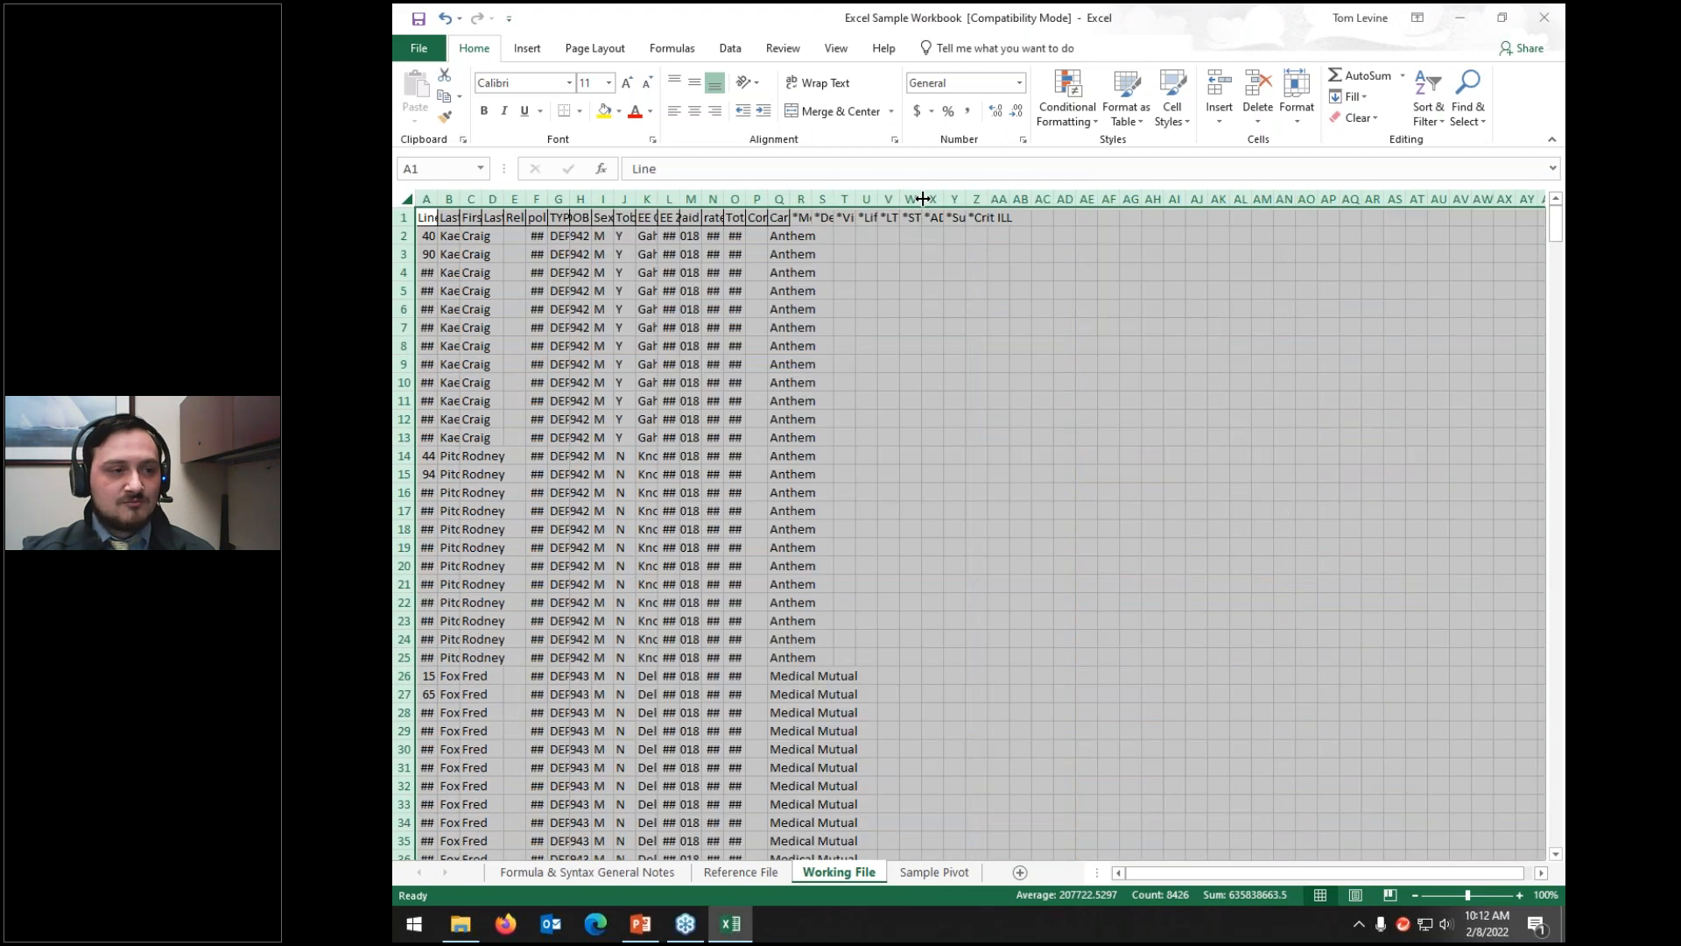
left_click(898, 253)
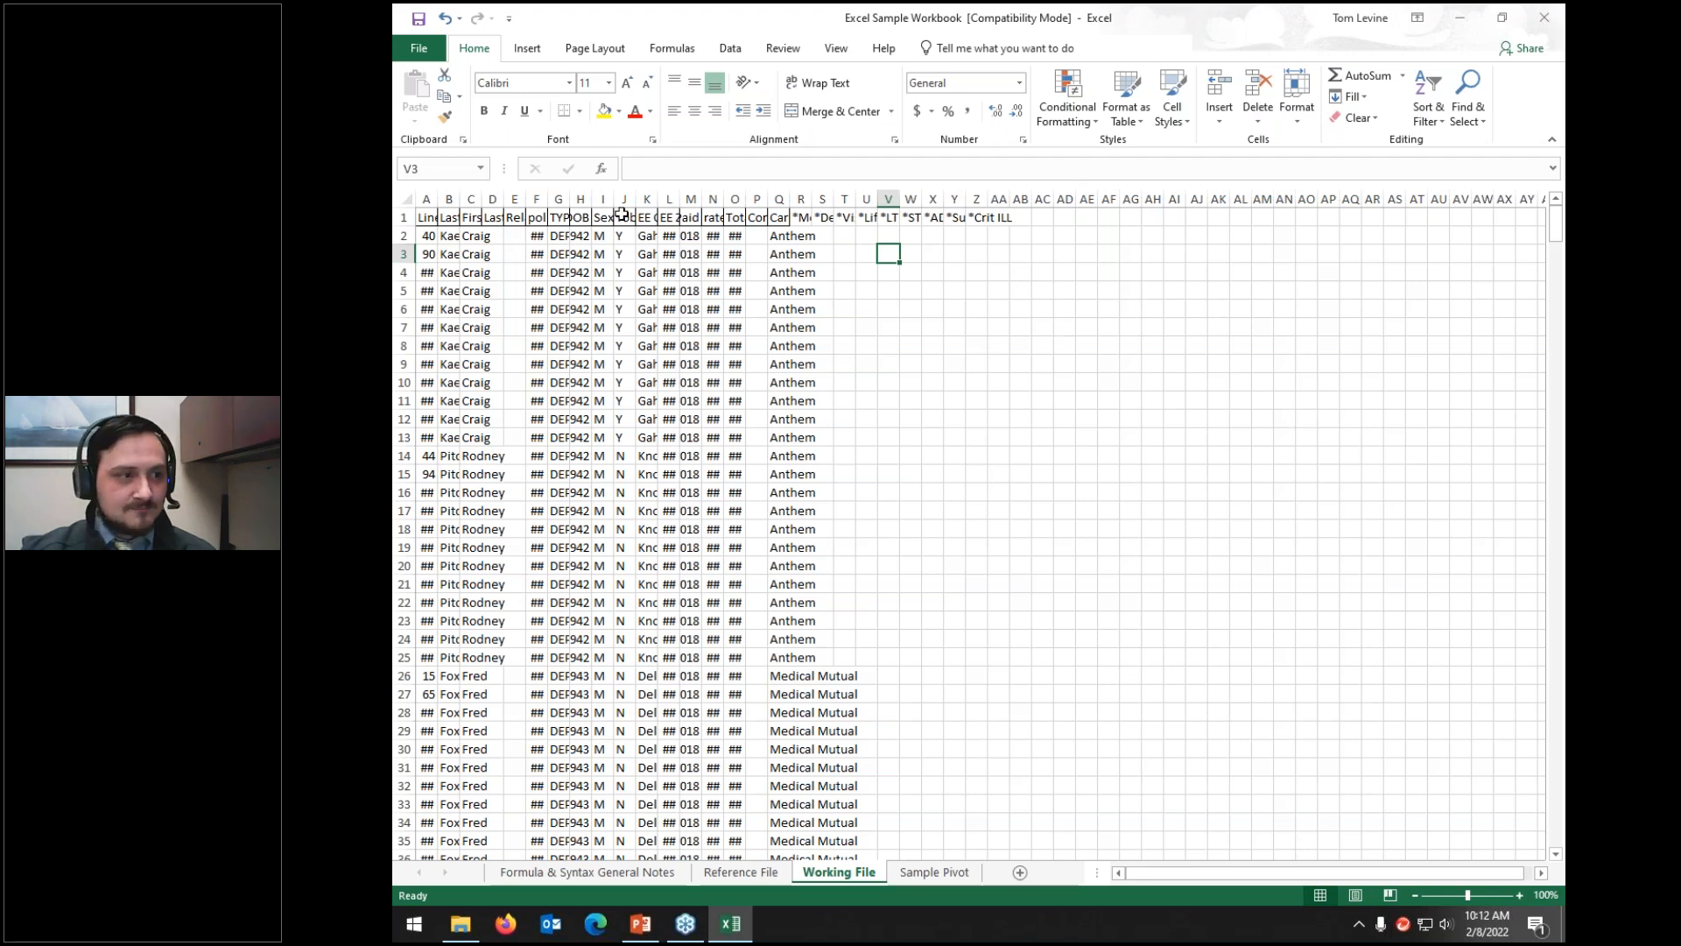
Step: Auto-fit the Sex and TYPE columns so their contents, like DEPENDANT, show in full
left_click(604, 198)
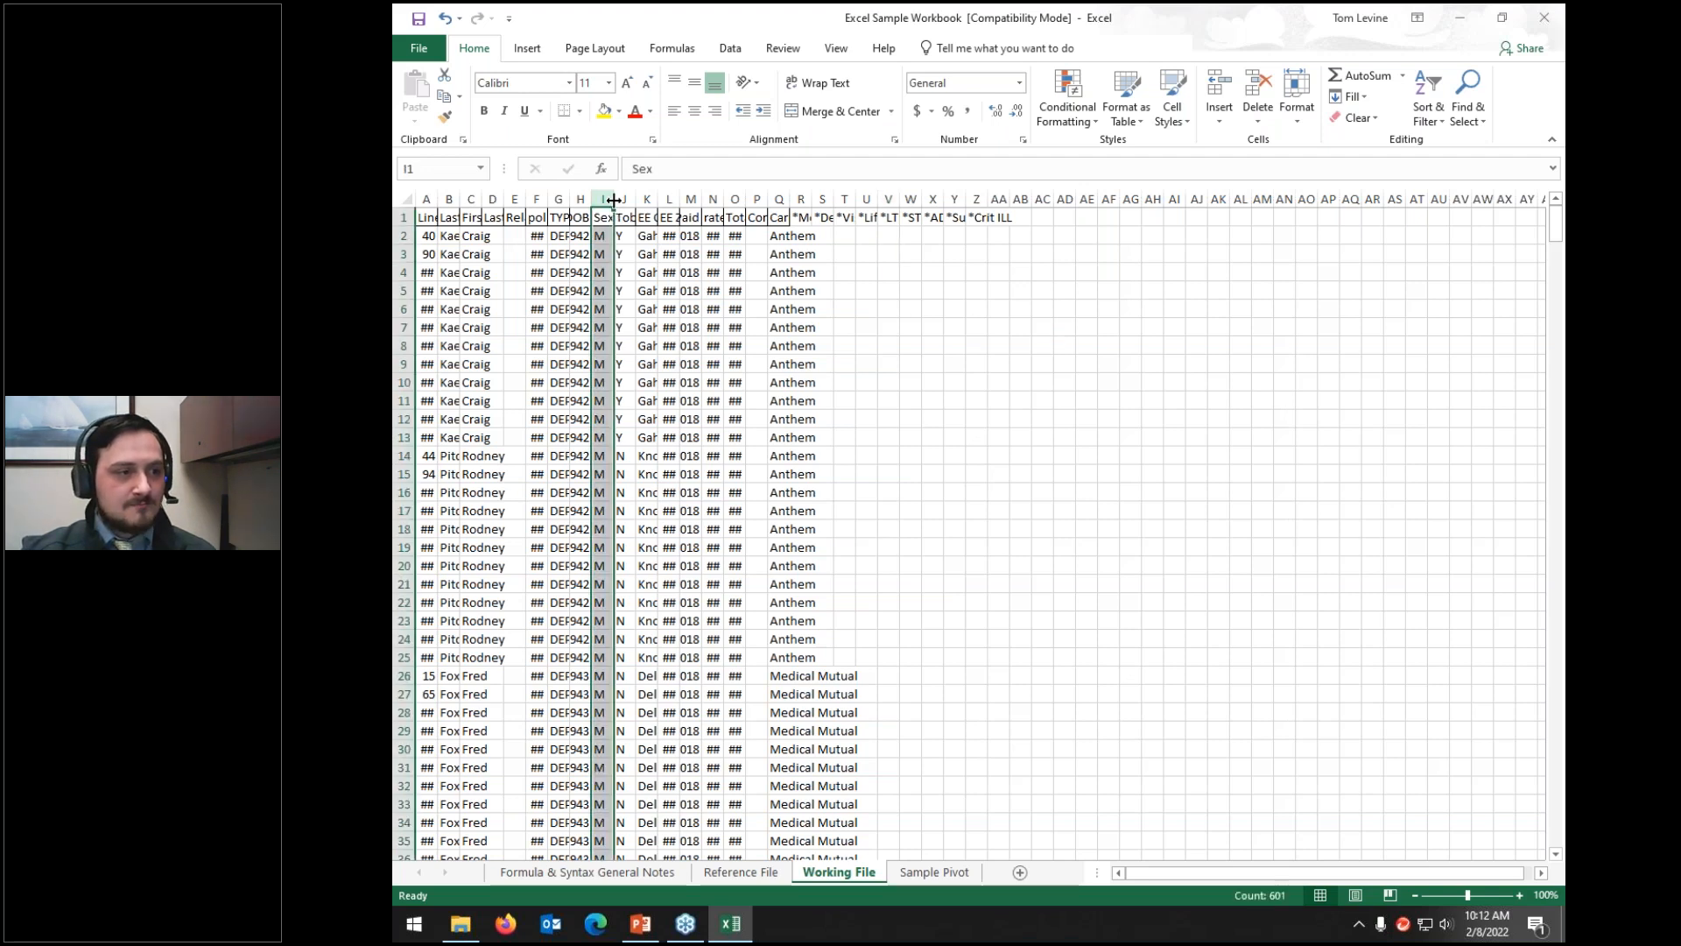
double_click(614, 199)
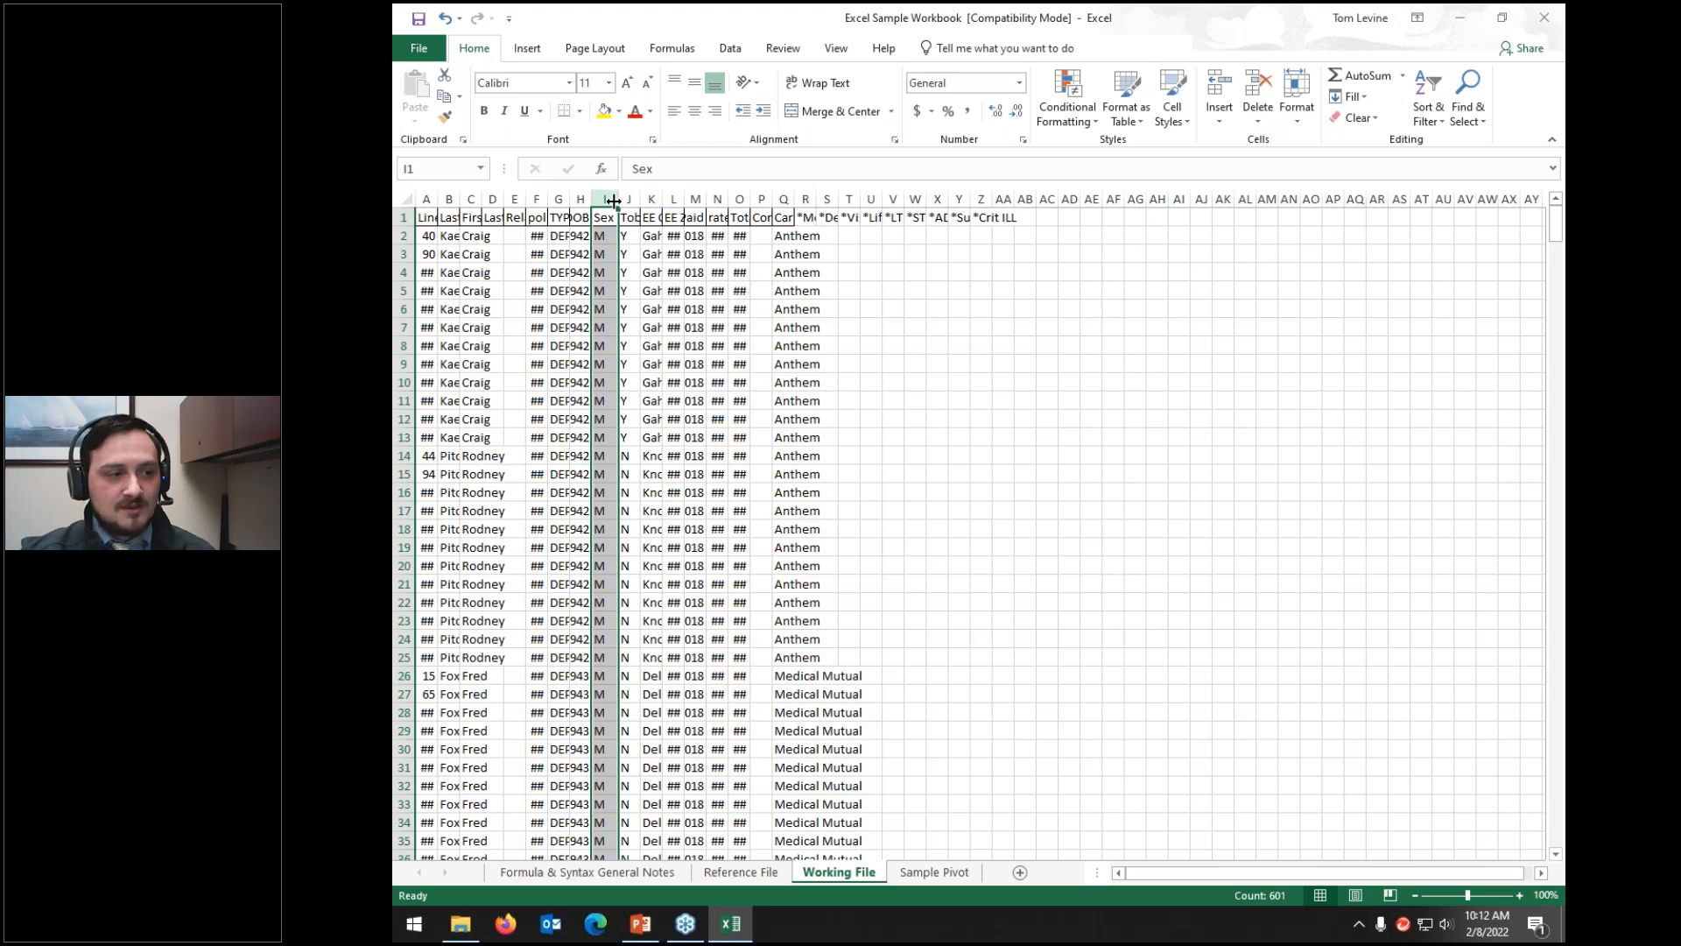
left_click(559, 198)
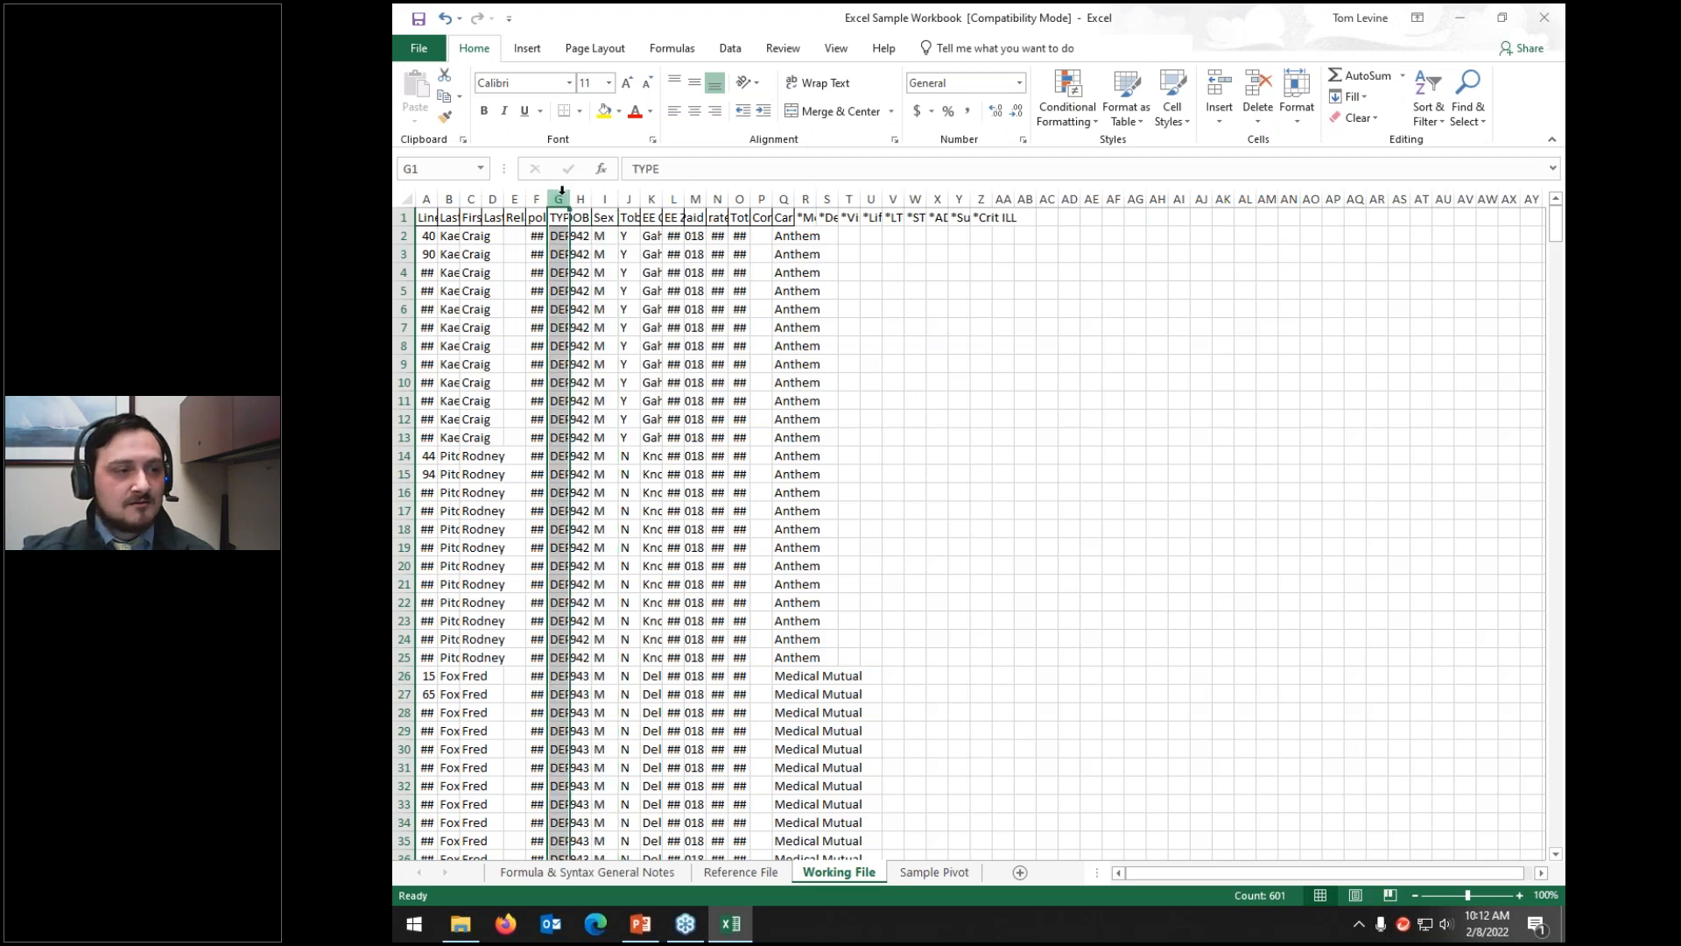
double_click(570, 198)
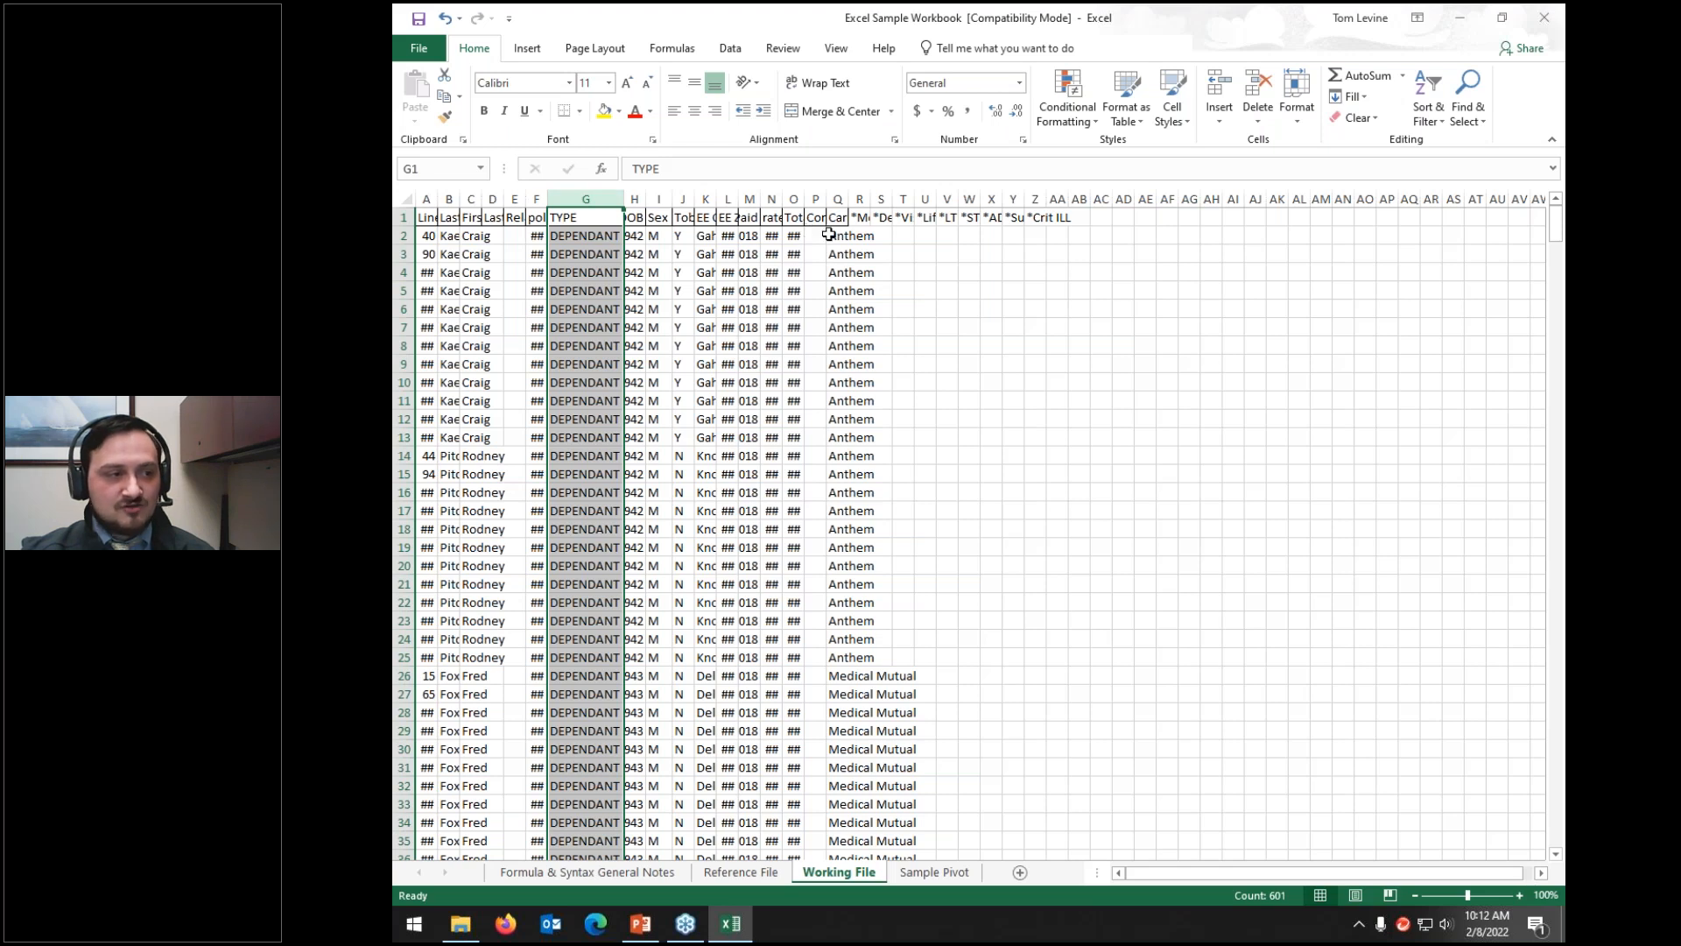
Step: Turn Wrap Text on for the Last name column, then back off
left_click(450, 200)
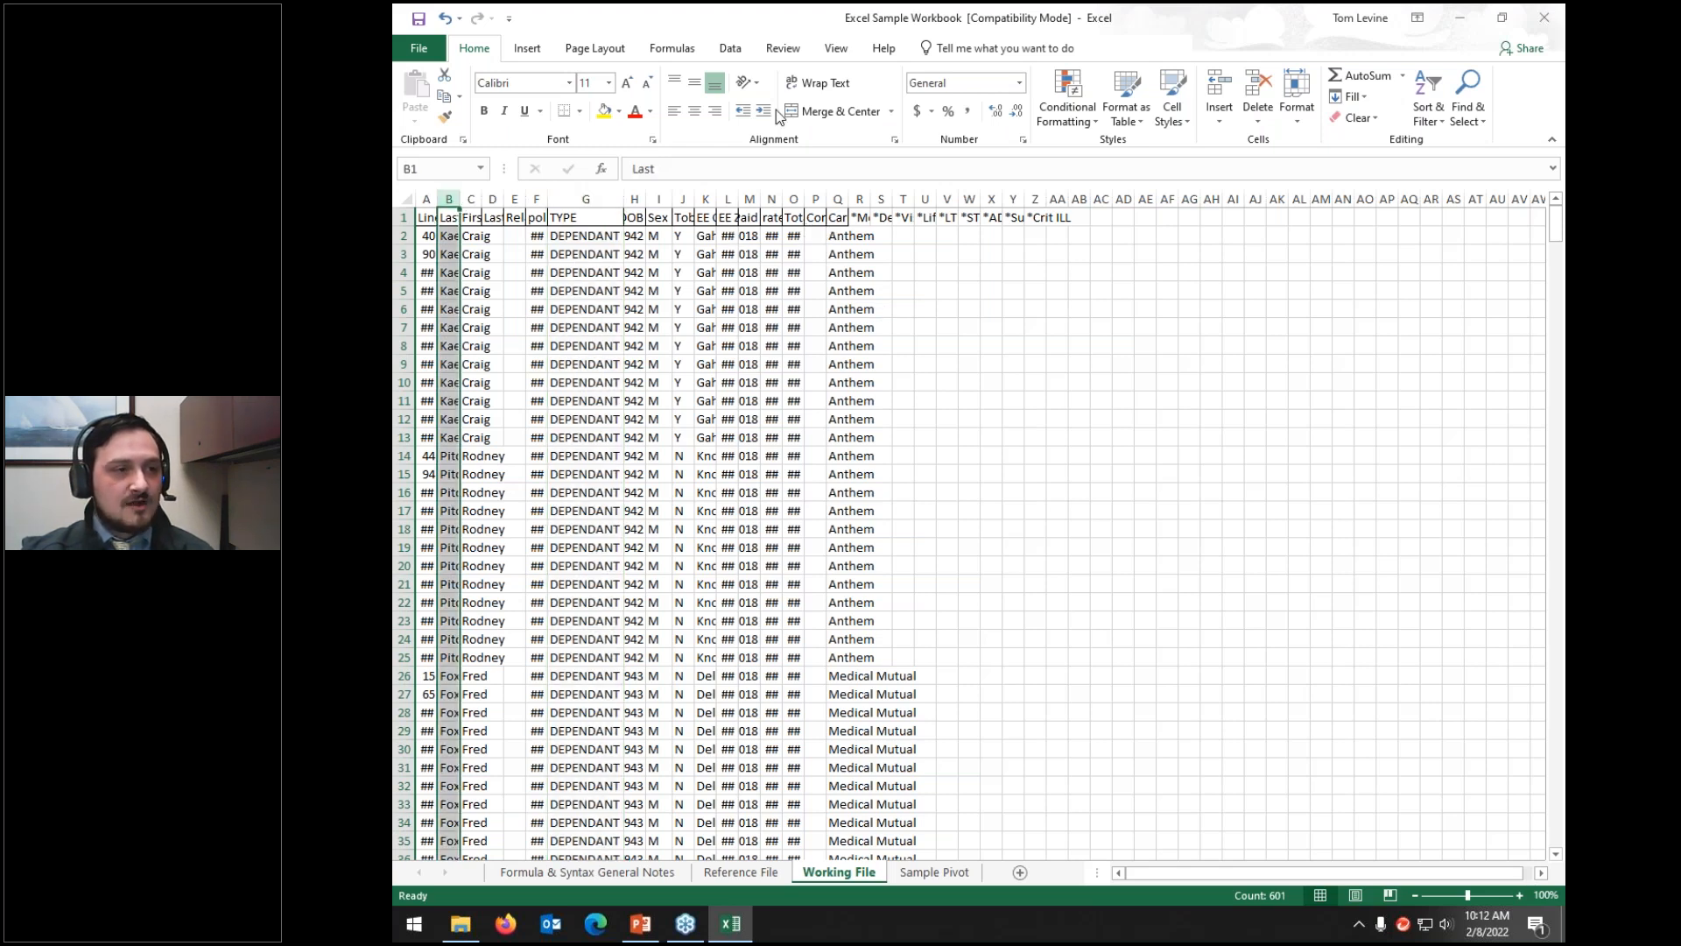
left_click(807, 91)
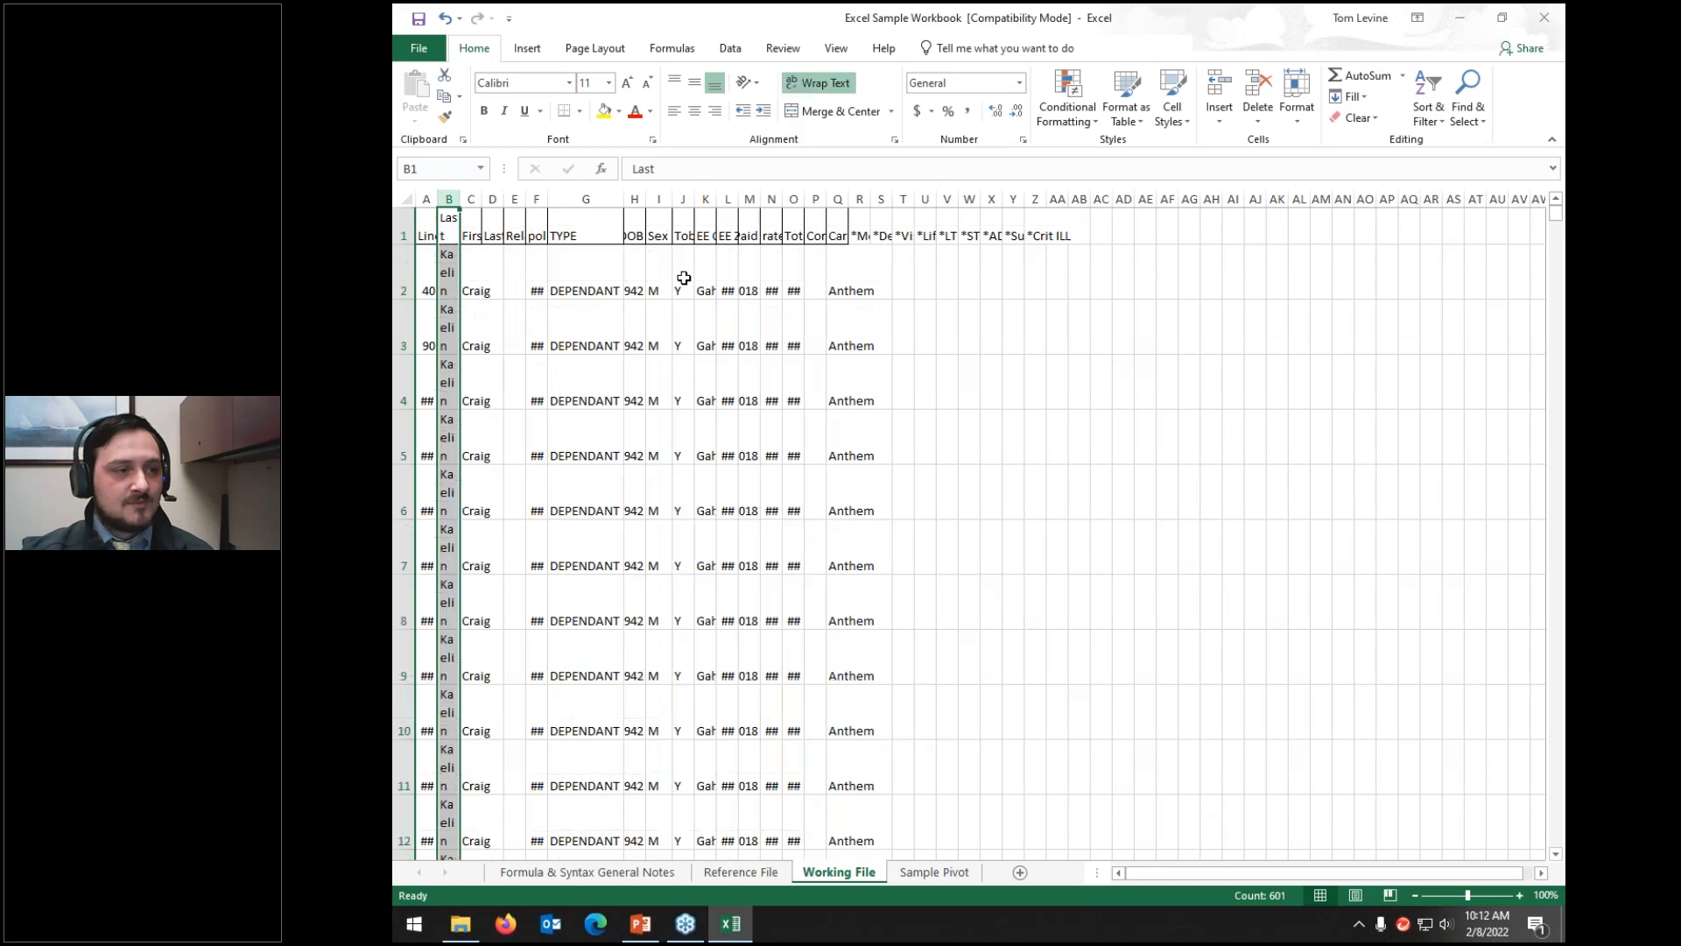
left_click(813, 87)
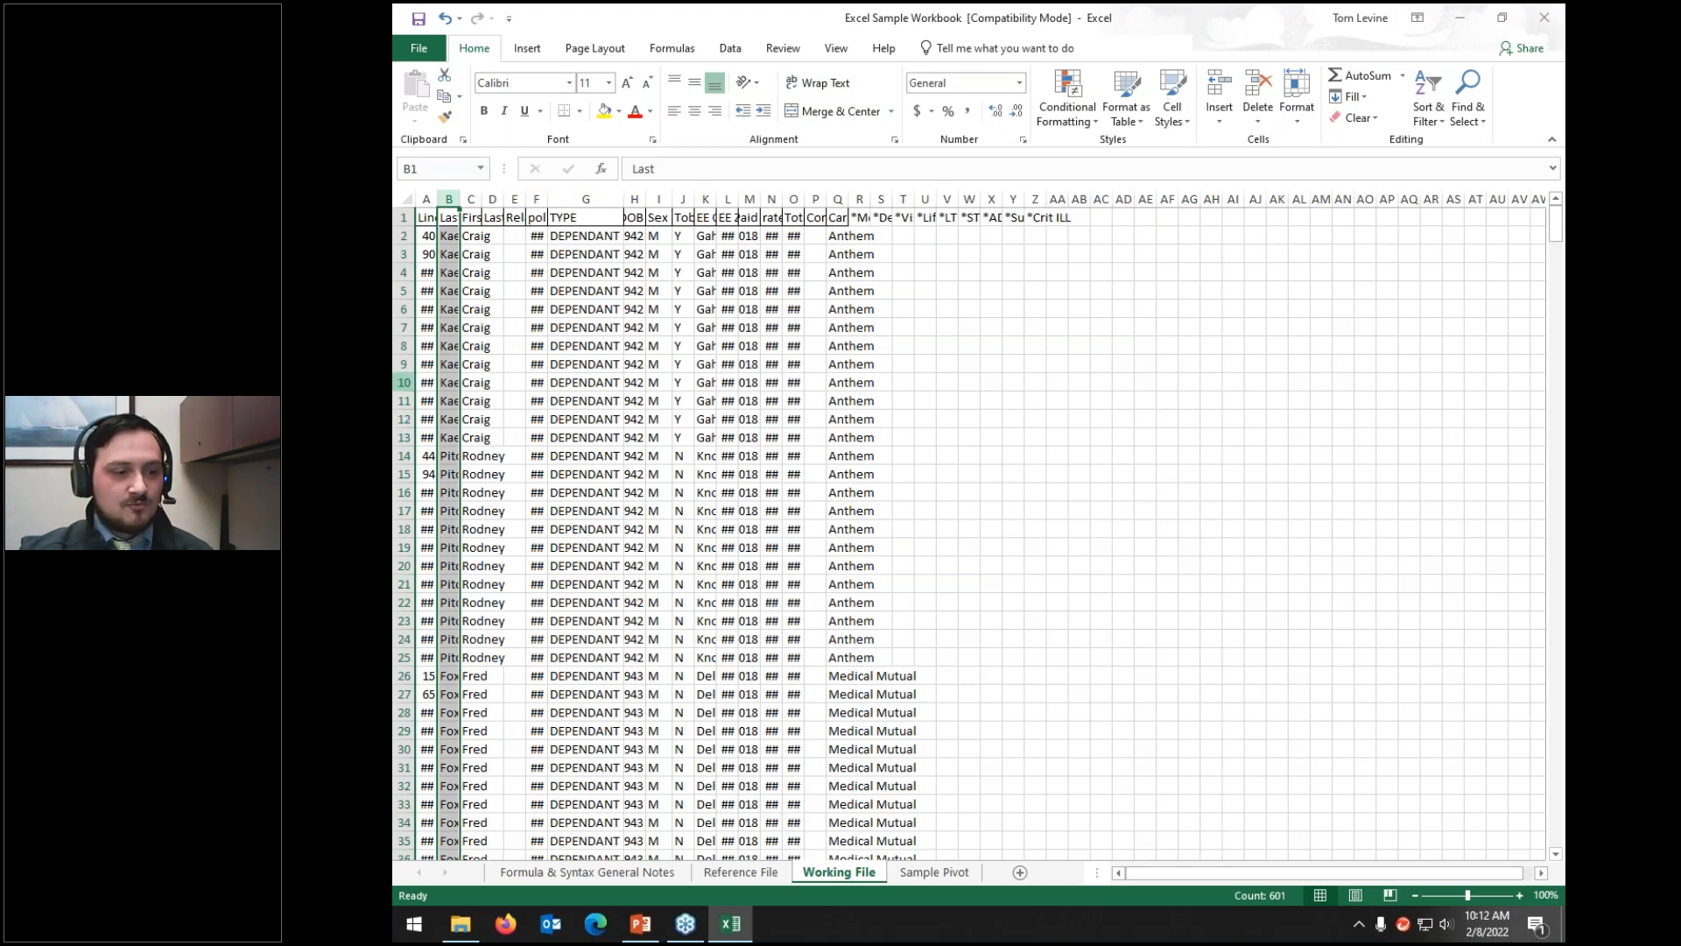
Step: Overwrite the last name in cell B2 with 'd'
left_click(447, 236)
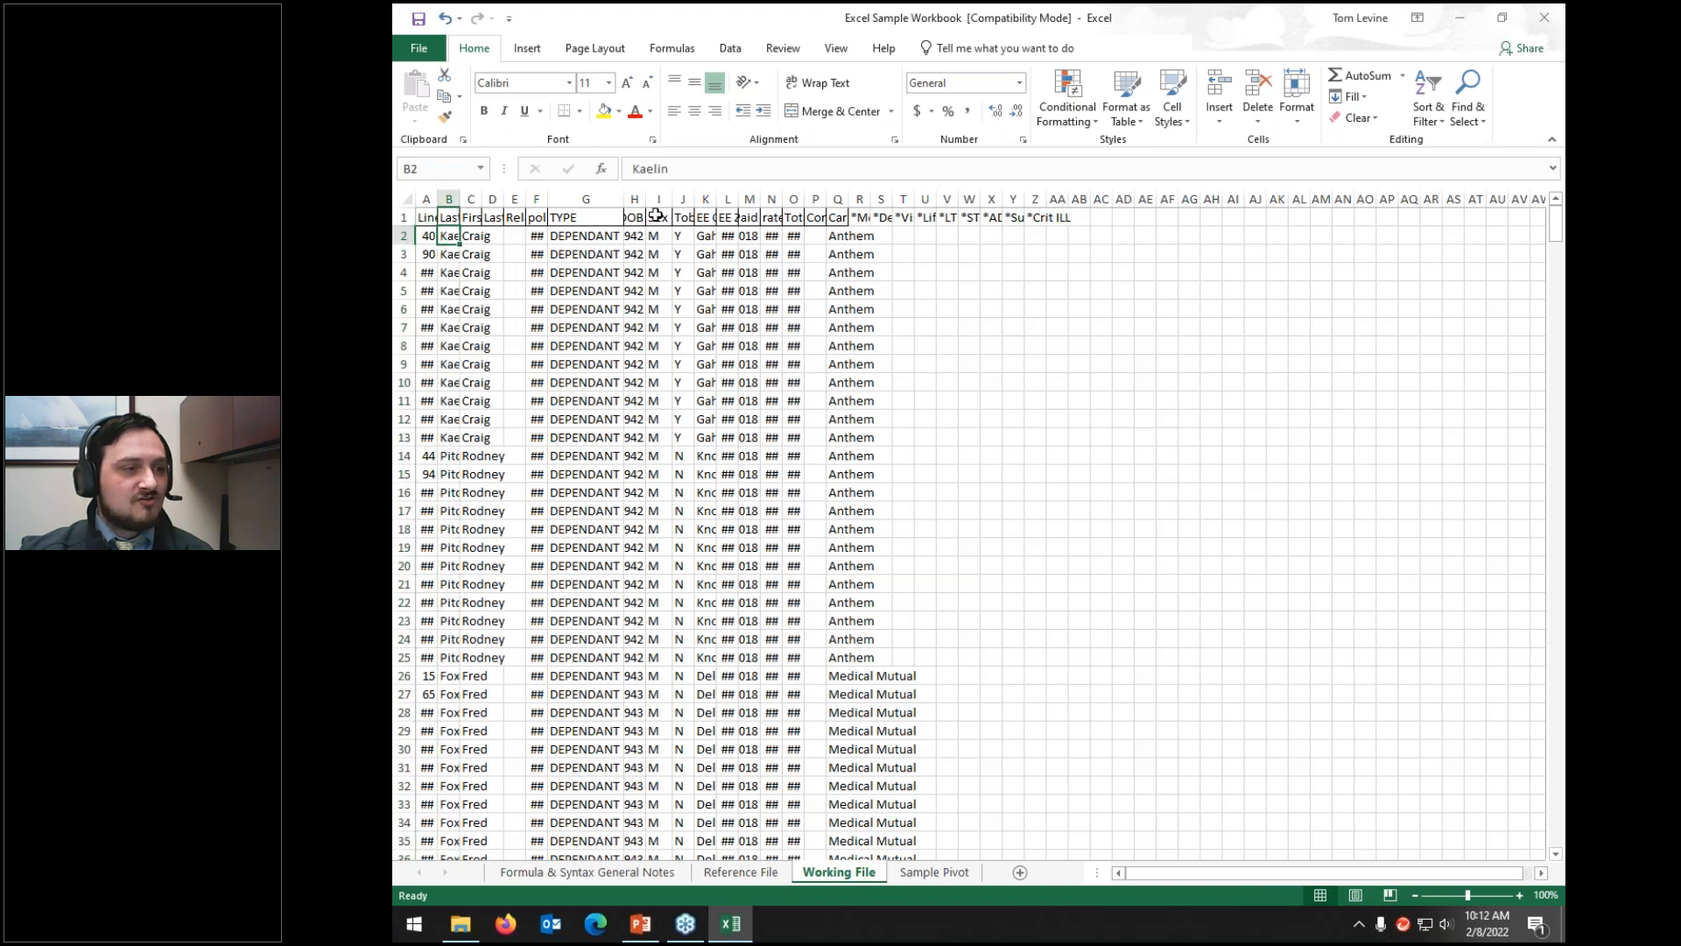
double_click(448, 237)
key("BackSpace")
key("BackSpace")
key("BackSpace")
key("BackSpace")
key("BackSpace")
key("BackSpace")
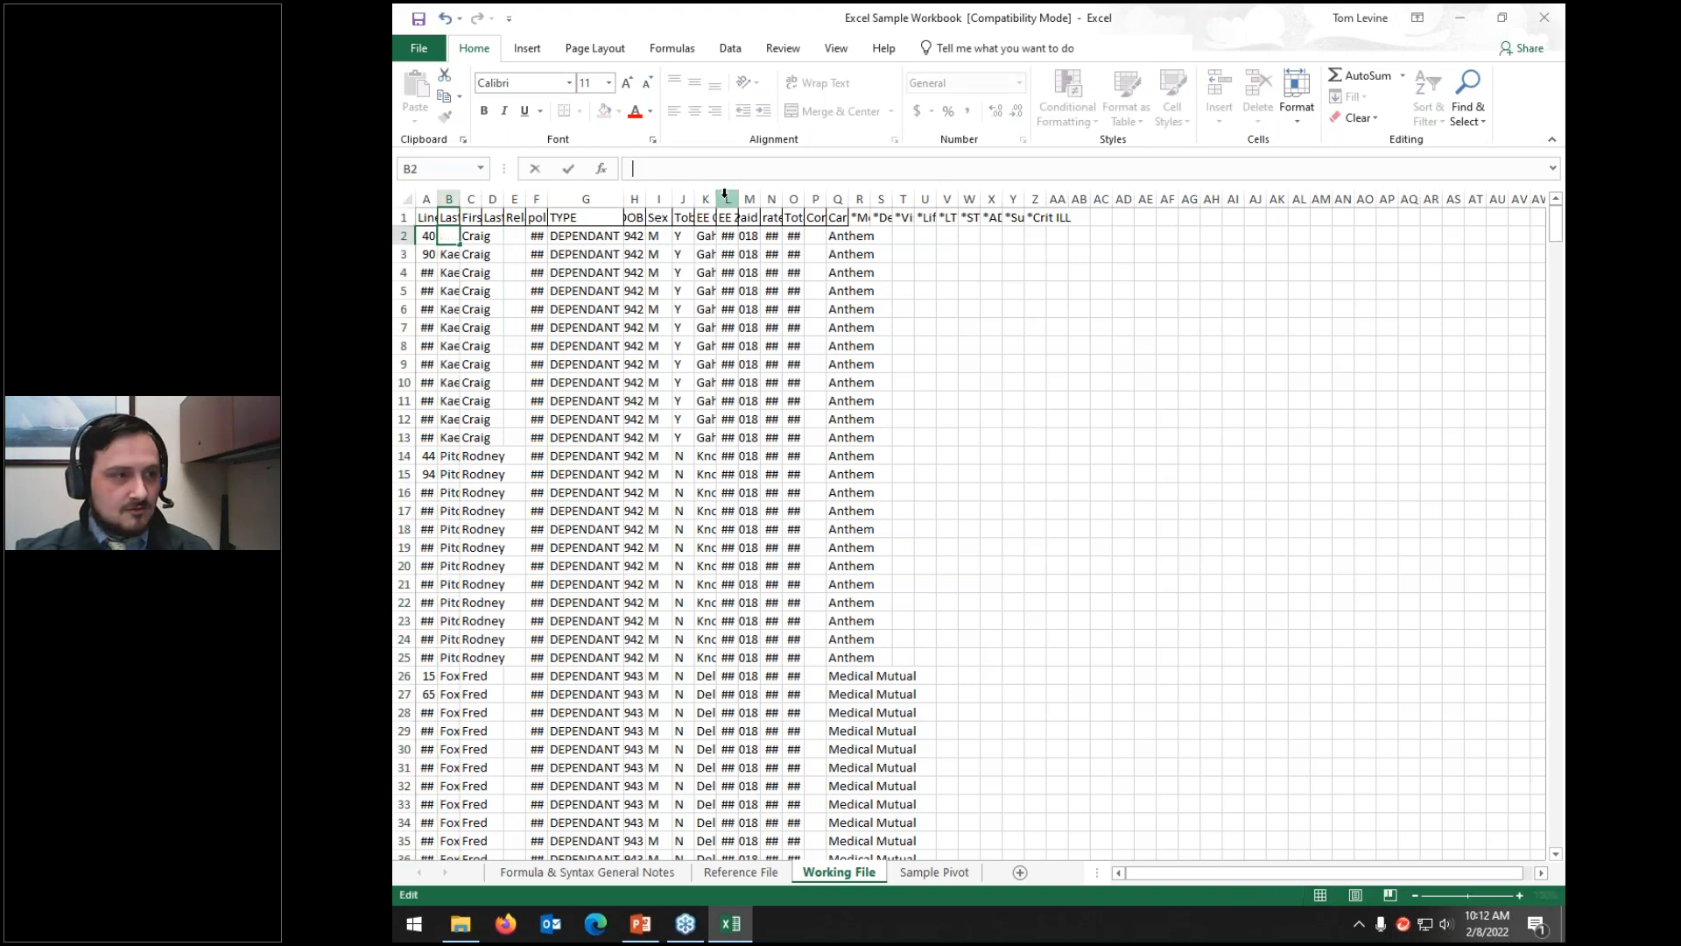
type("d")
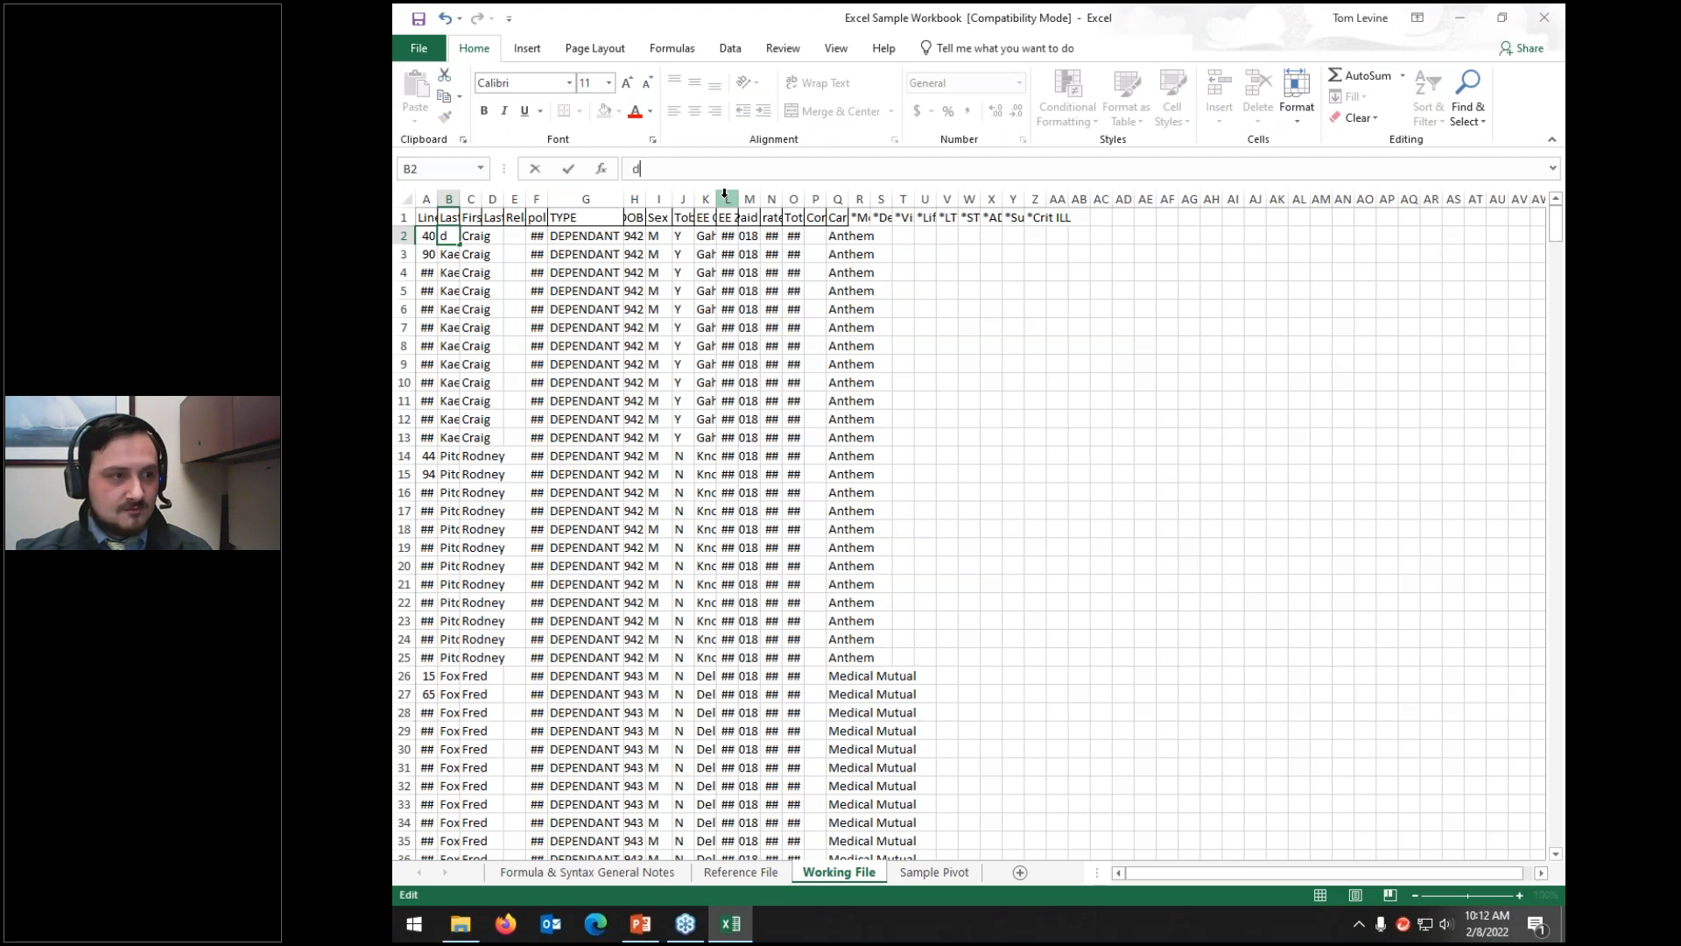
left_click(626, 365)
Step: Turn off wrapping for row 2, make it 30 points tall, and widen column B
left_click(403, 267)
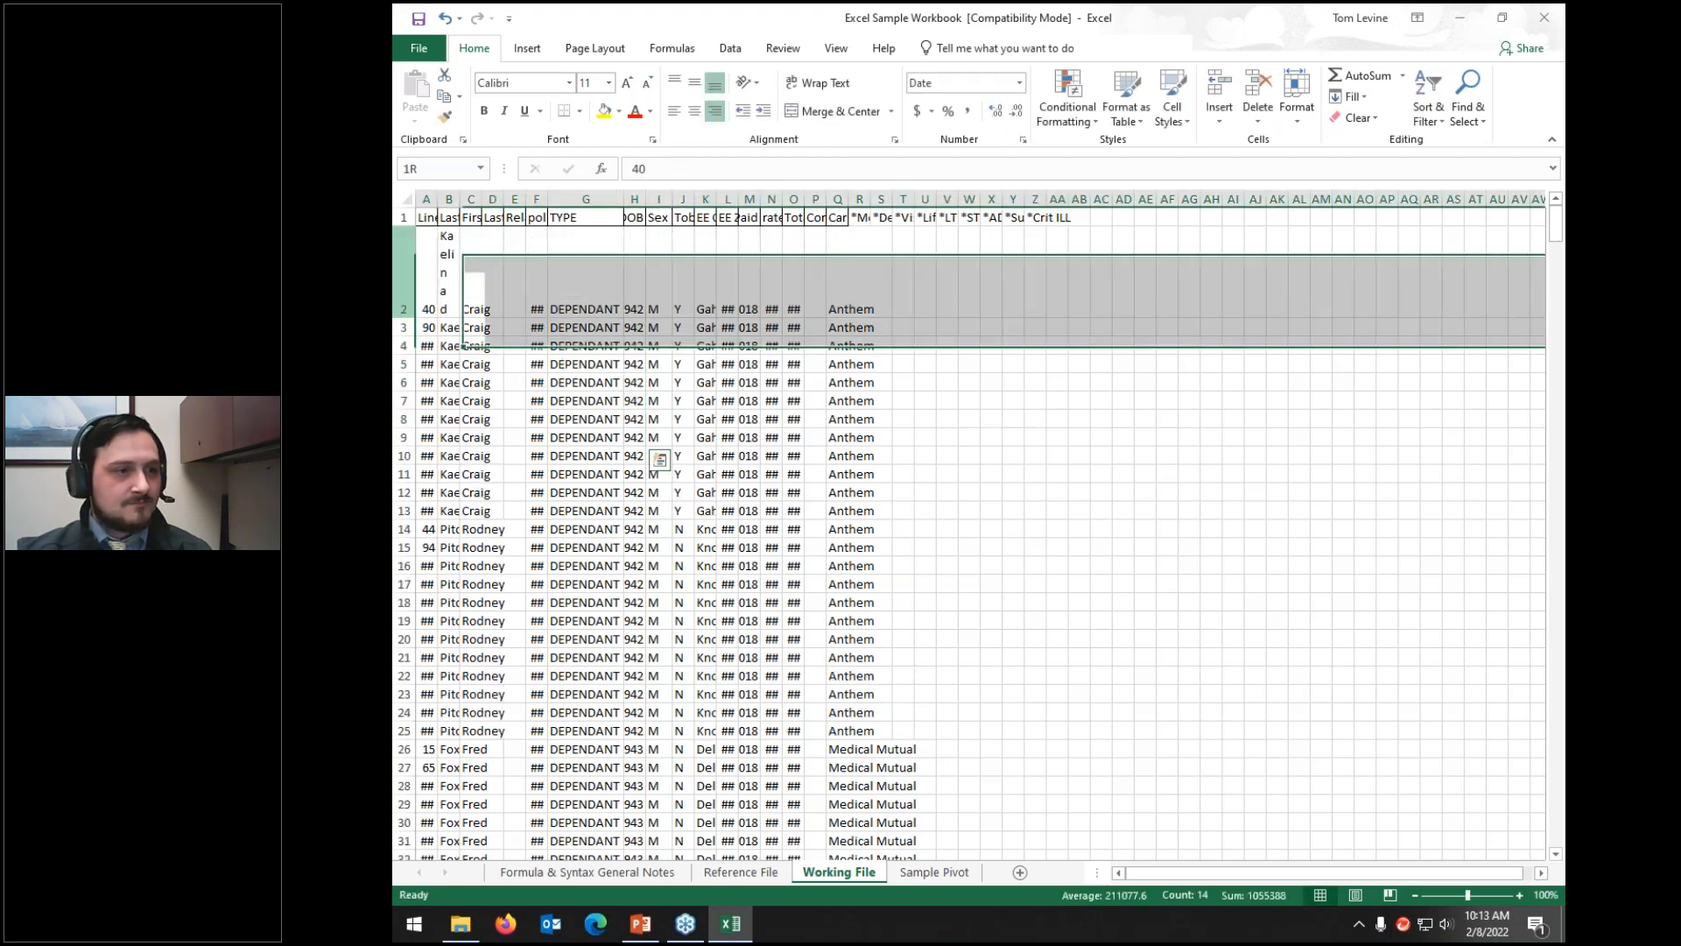
left_click(823, 83)
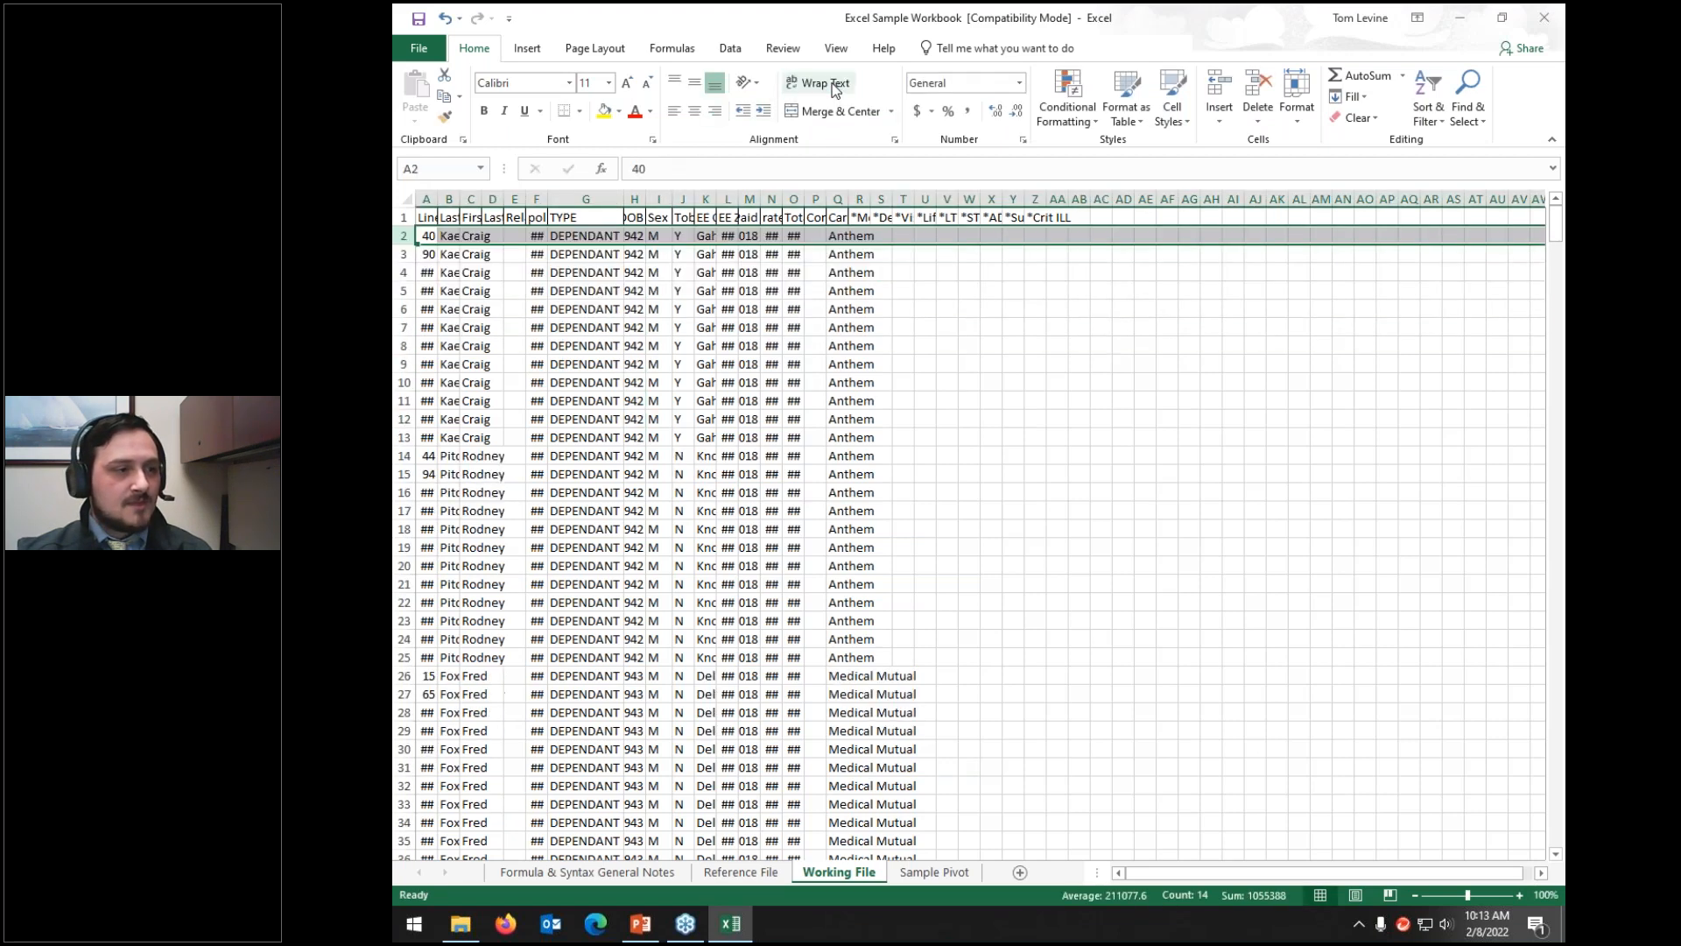
left_click_drag(408, 245, 407, 272)
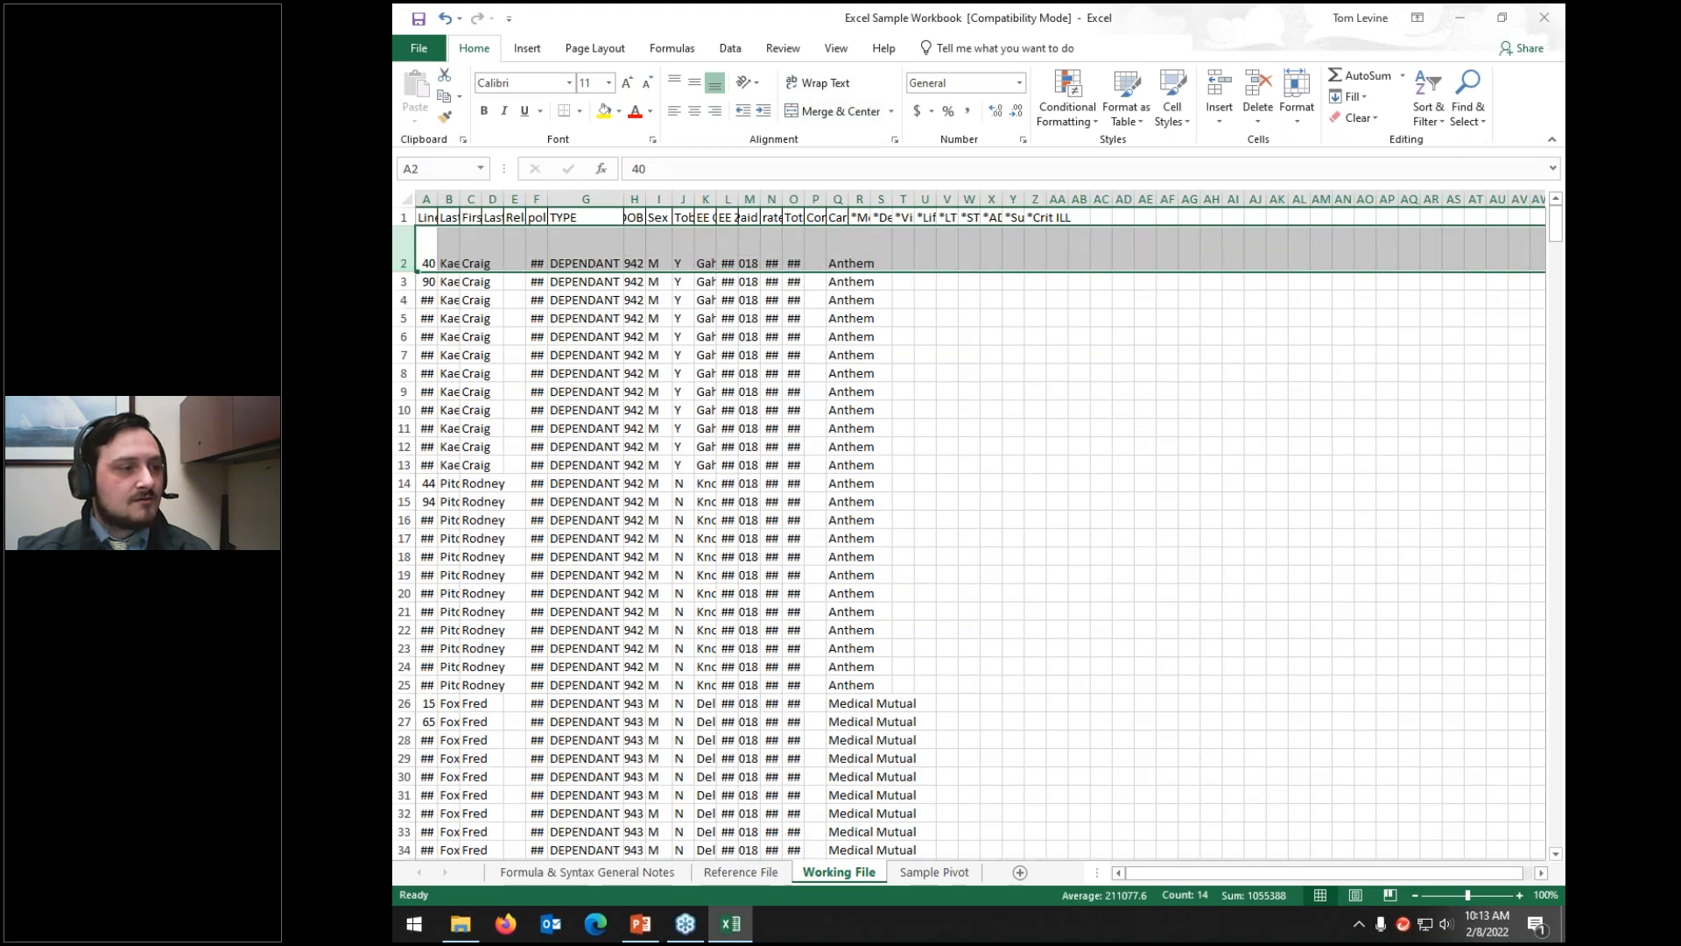
left_click_drag(461, 198, 508, 198)
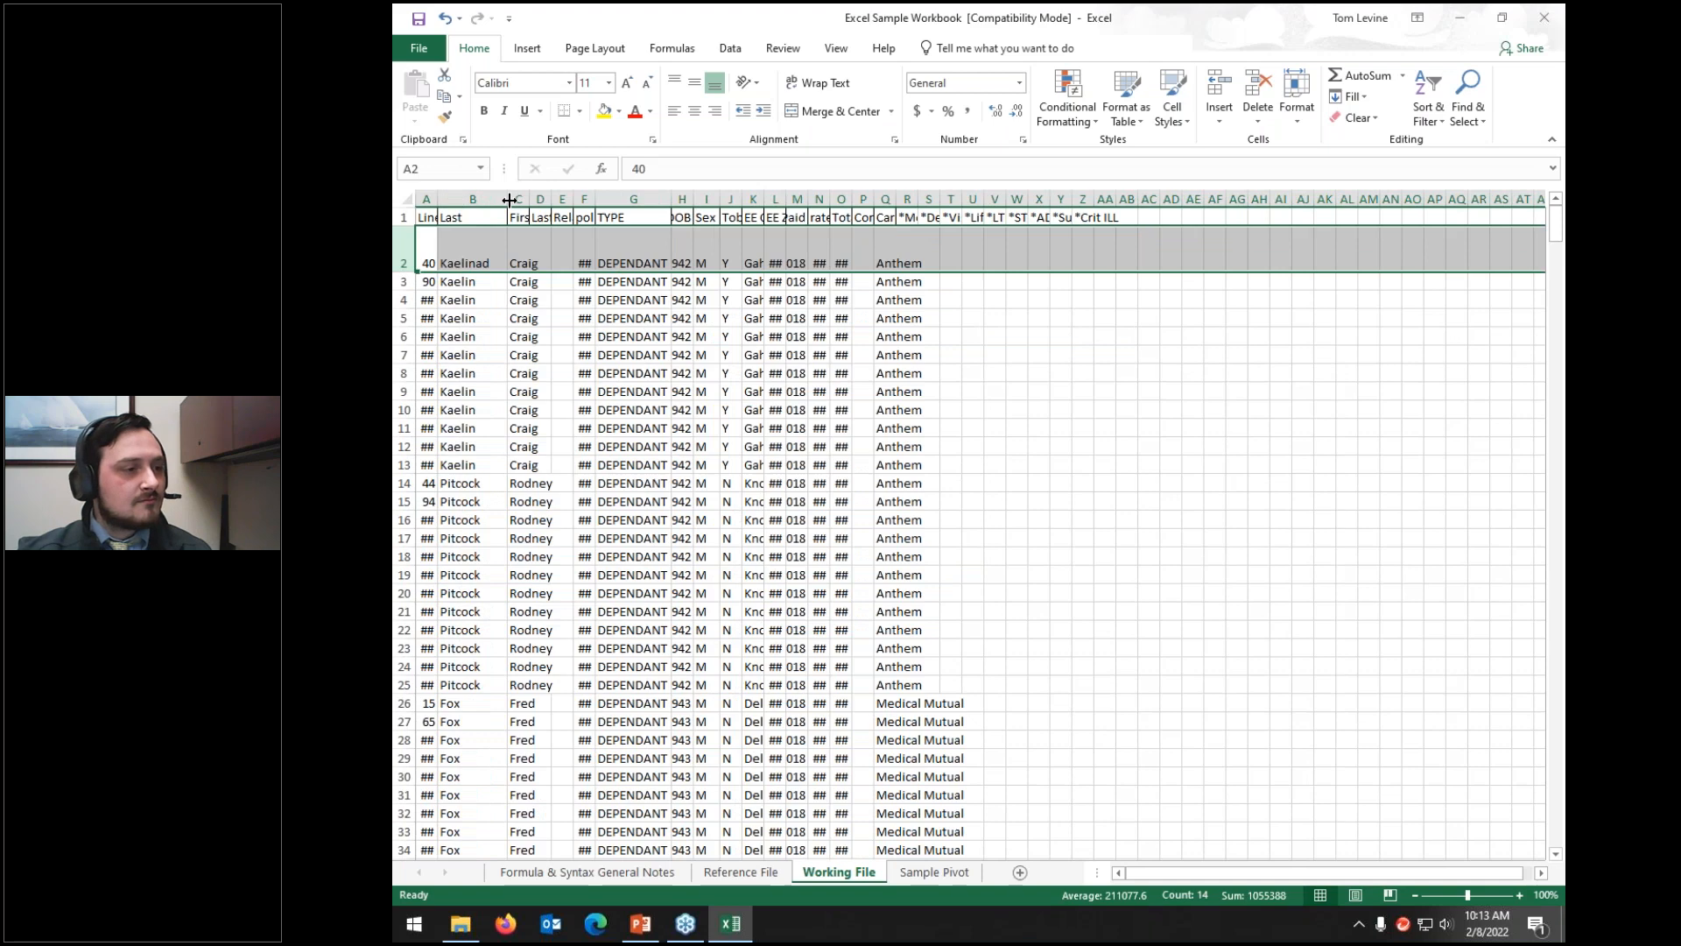
Step: Delete the text of cell B2 from the formula bar
left_click(524, 294)
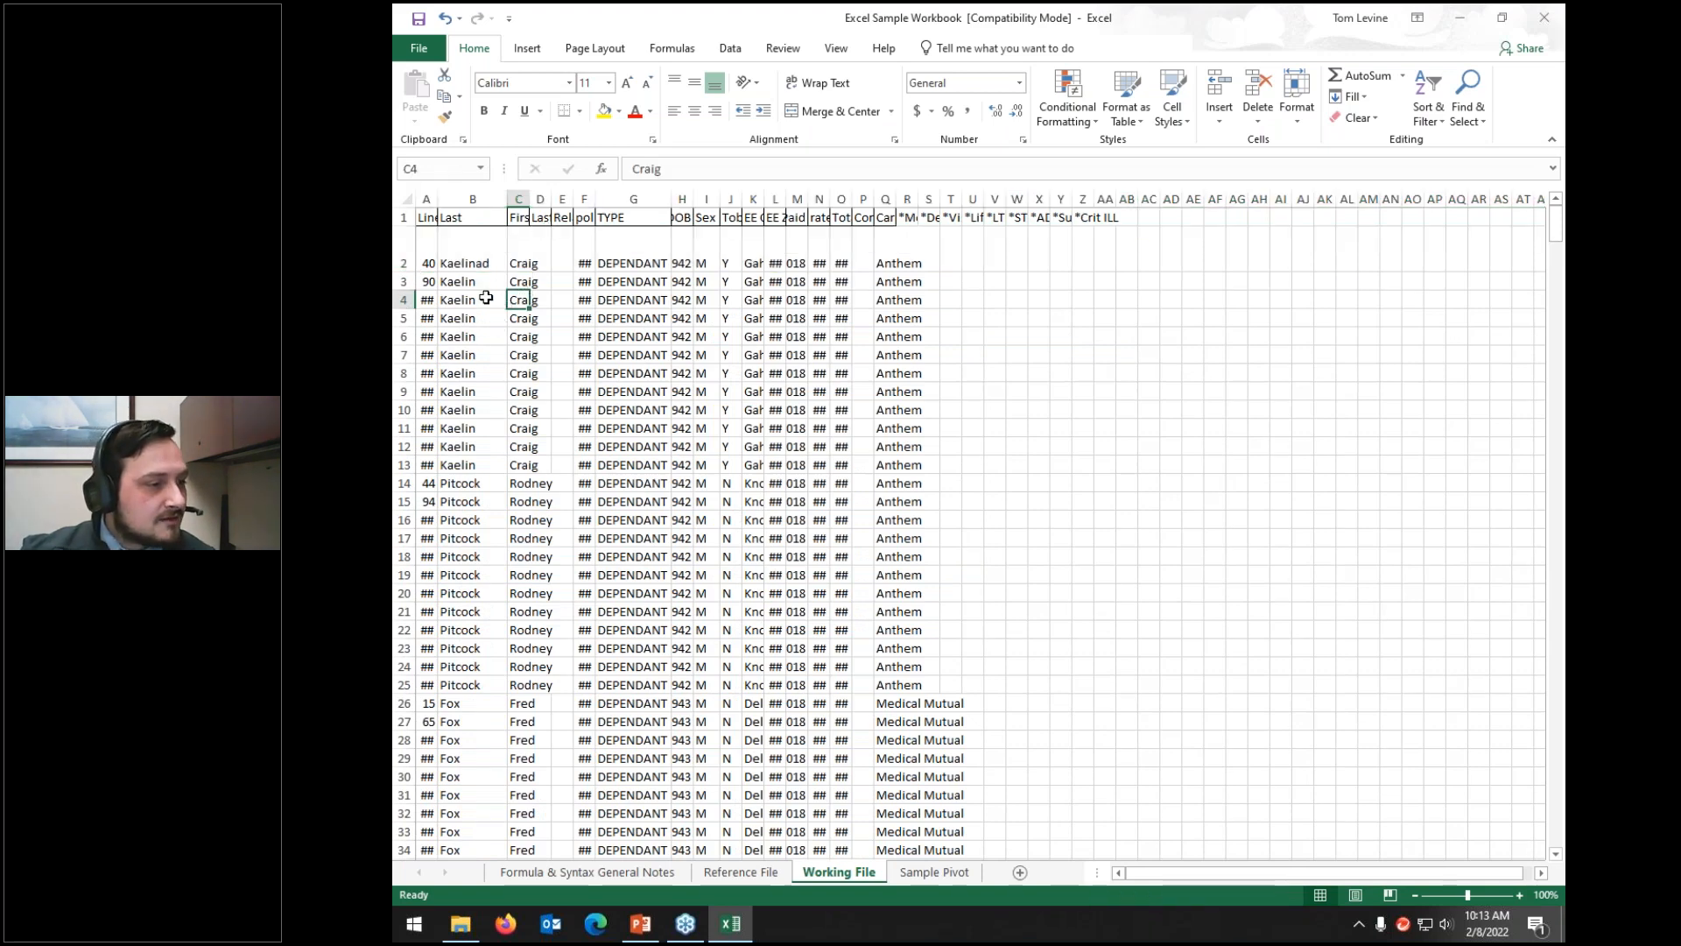
left_click(462, 258)
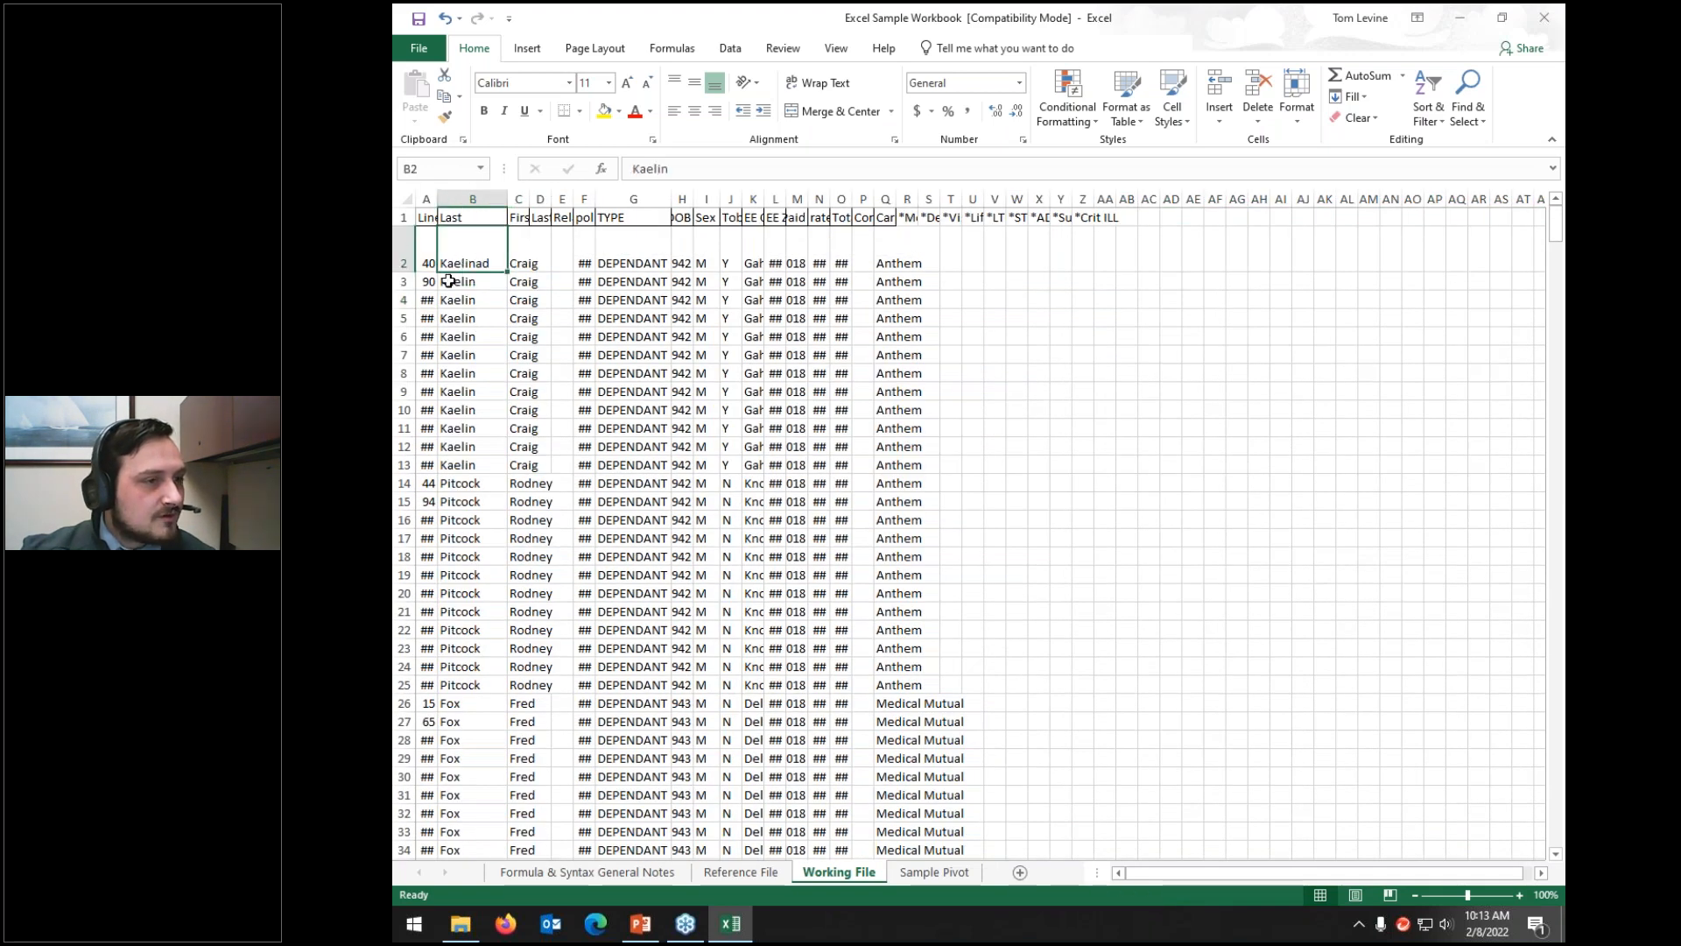
left_click(688, 172)
key("BackSpace")
key("BackSpace")
key("BackSpace")
key("BackSpace")
key("BackSpace")
key("BackSpace")
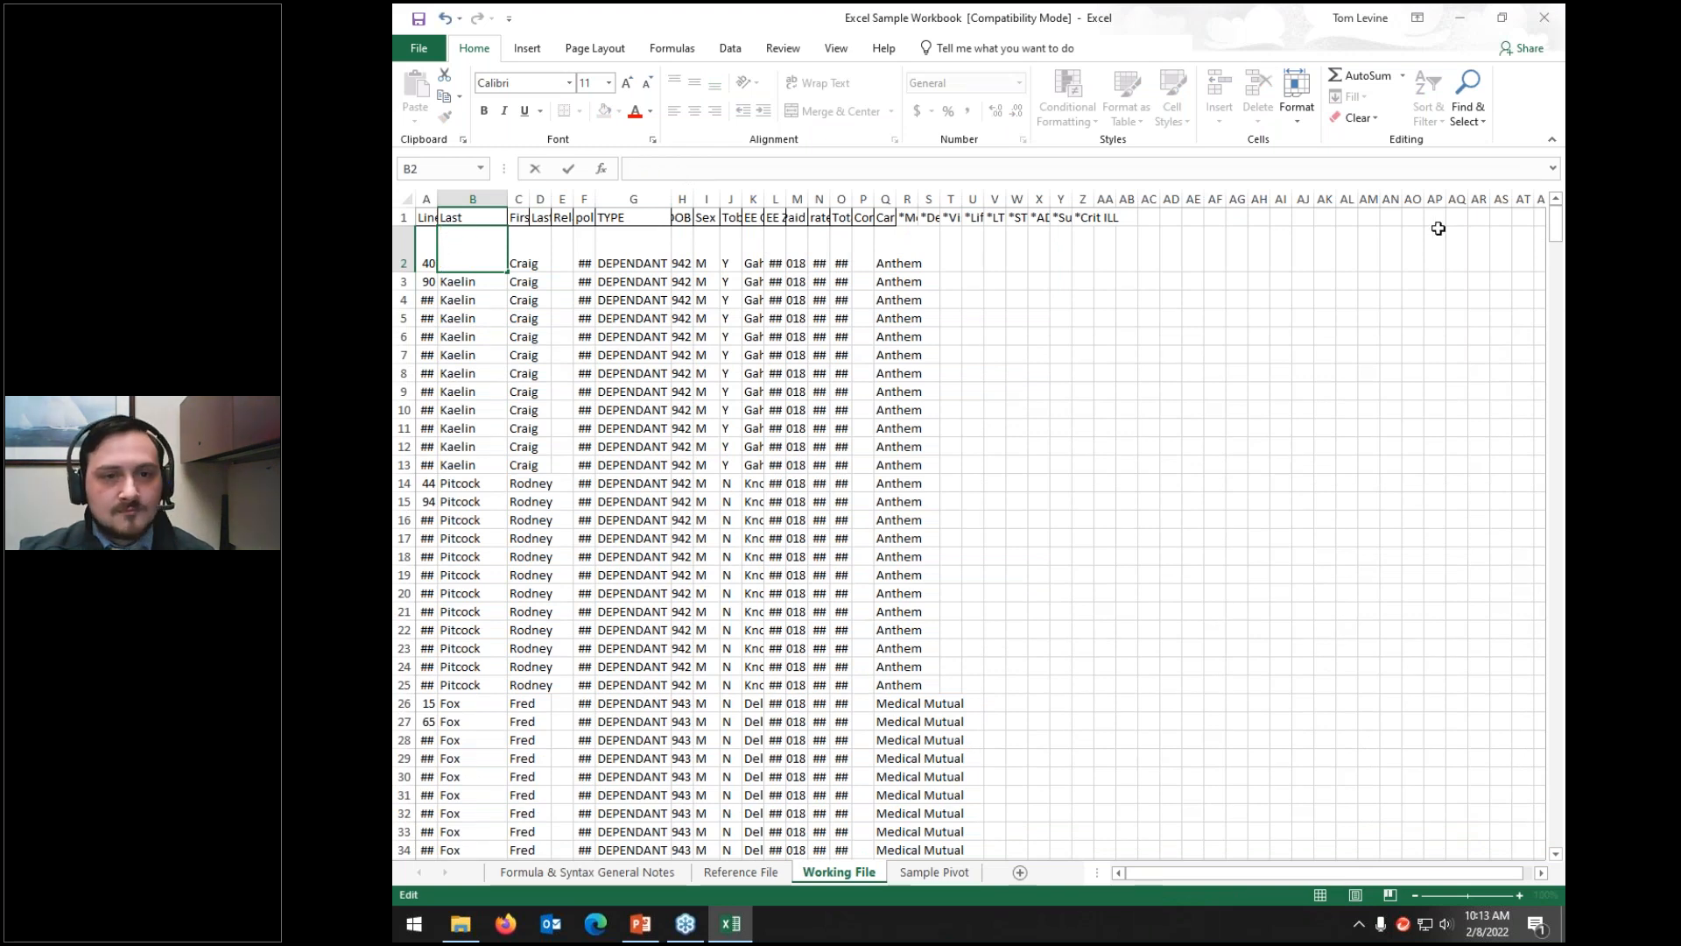
Step: Expand the formula bar and delete the extra 'd' line from B2's multi-line contents
left_click(1557, 178)
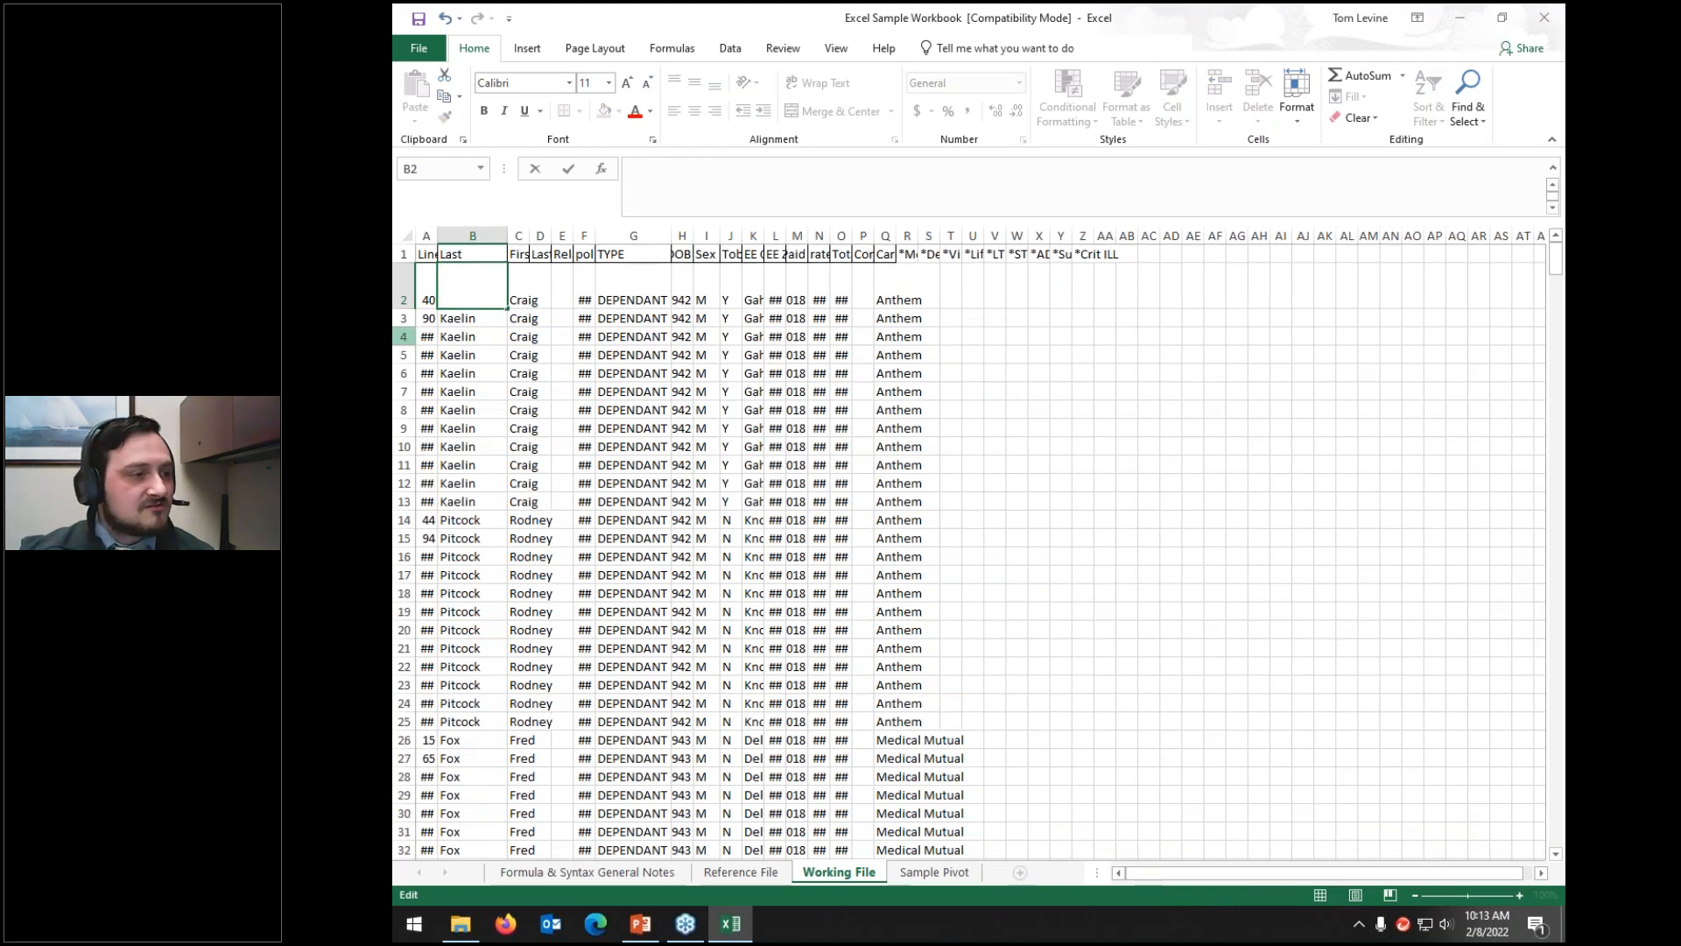
key("Return")
left_click(510, 281)
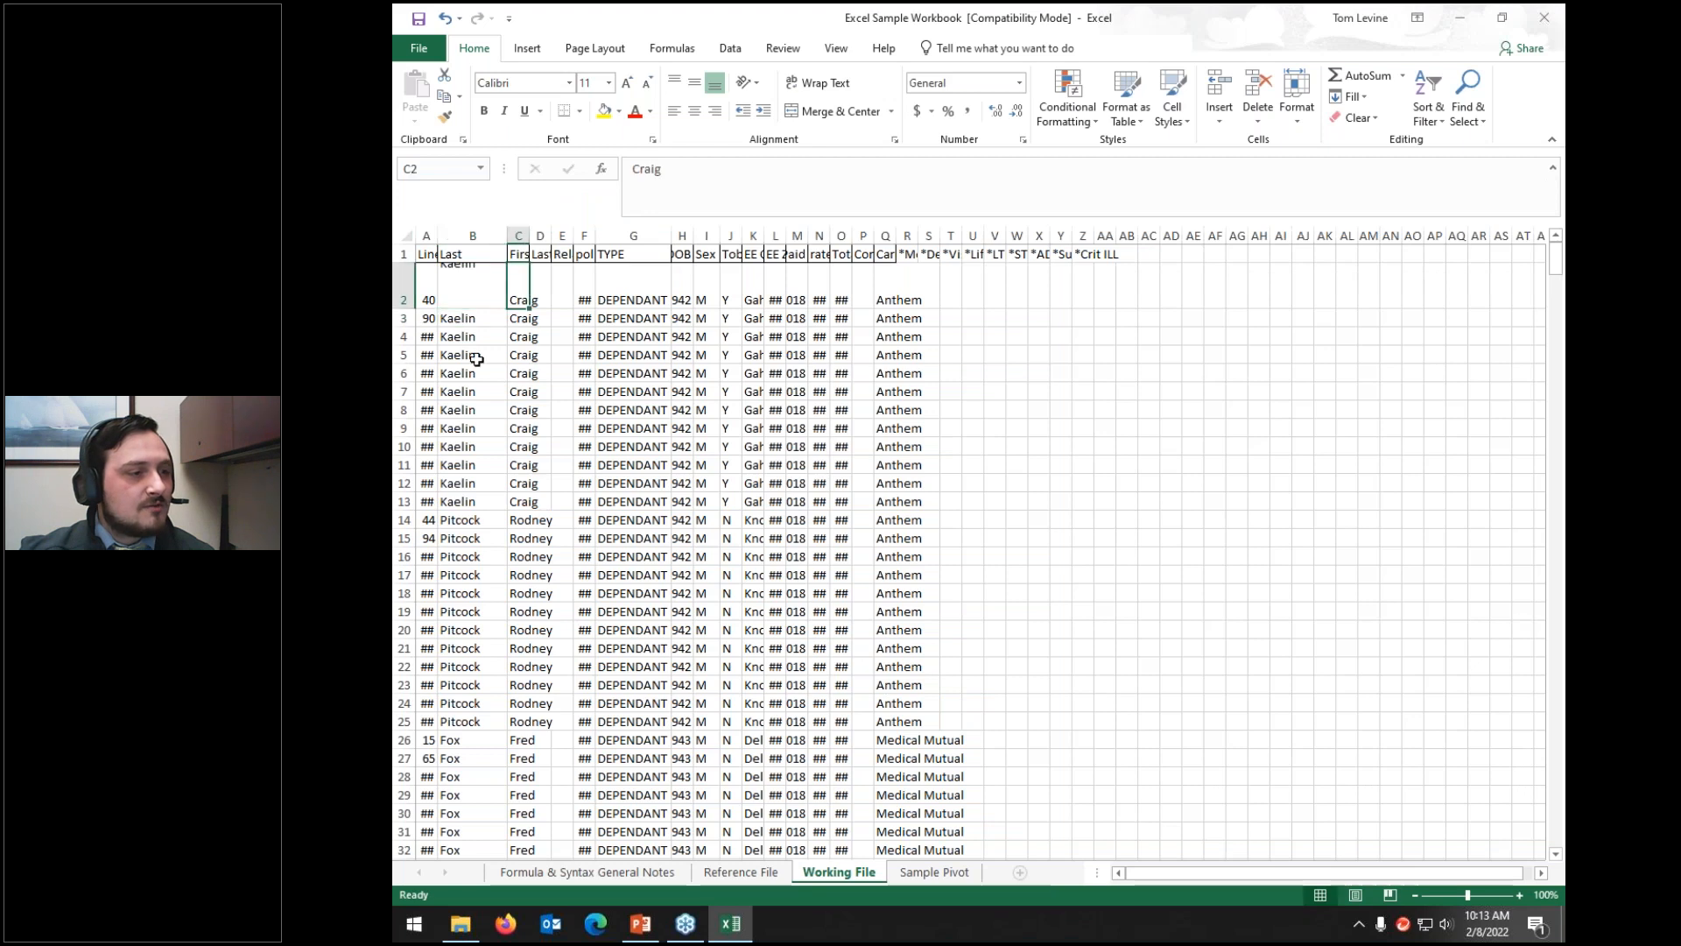
left_click(429, 292)
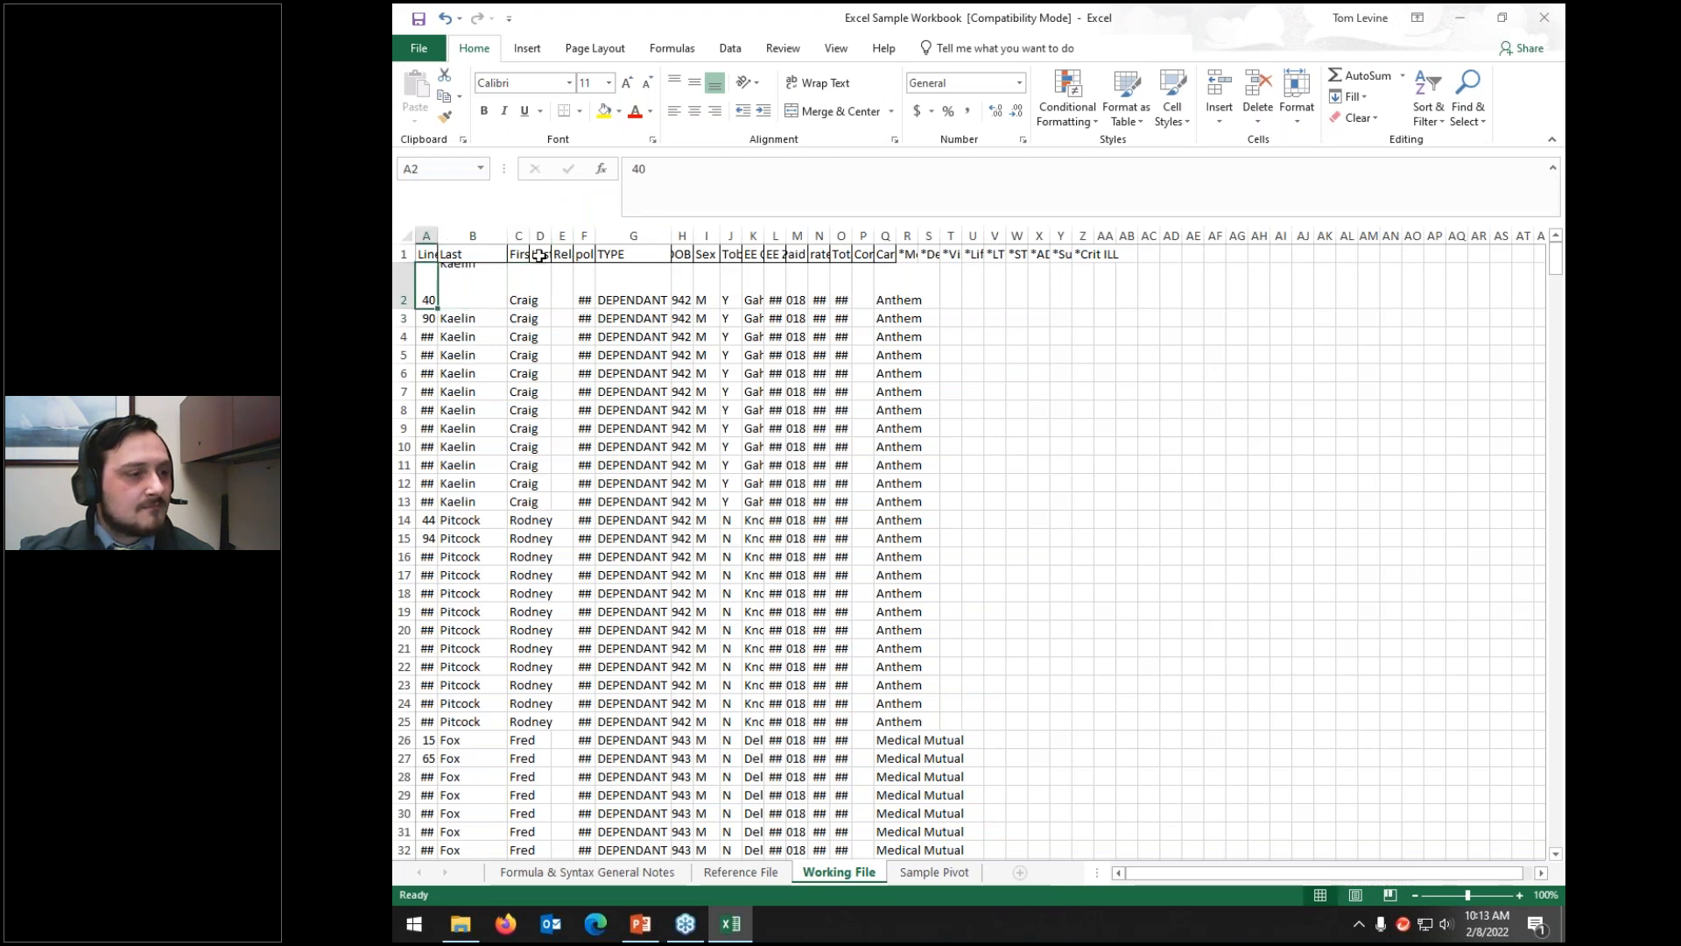
left_click(473, 284)
left_click(704, 173)
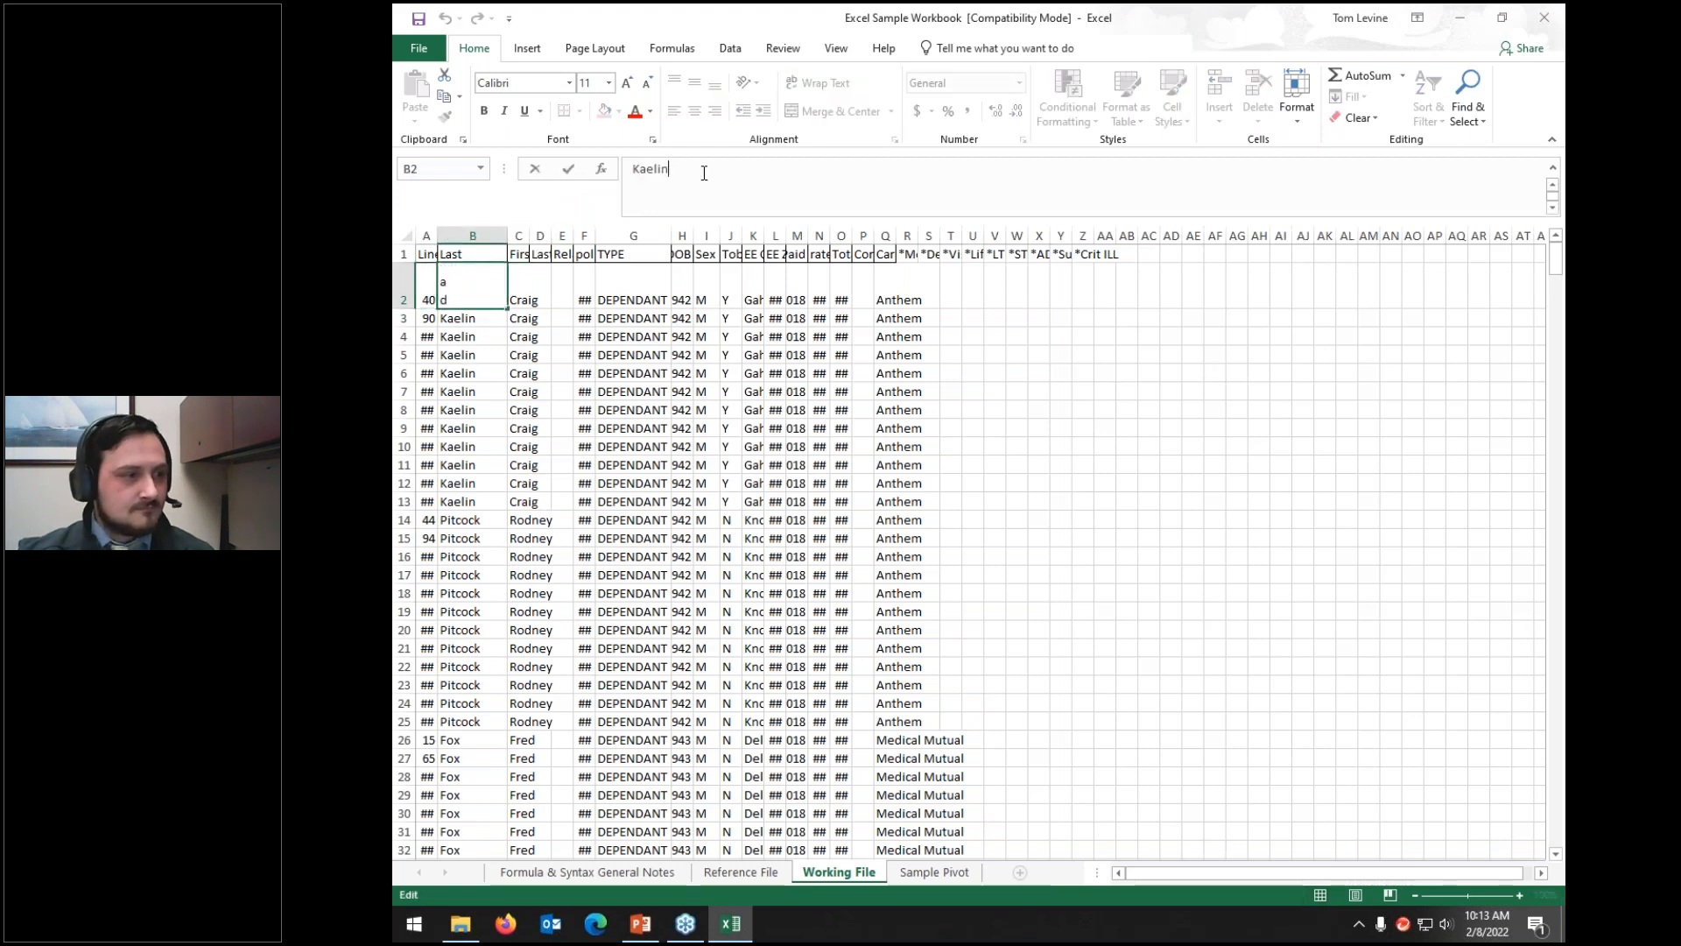
left_click(473, 297)
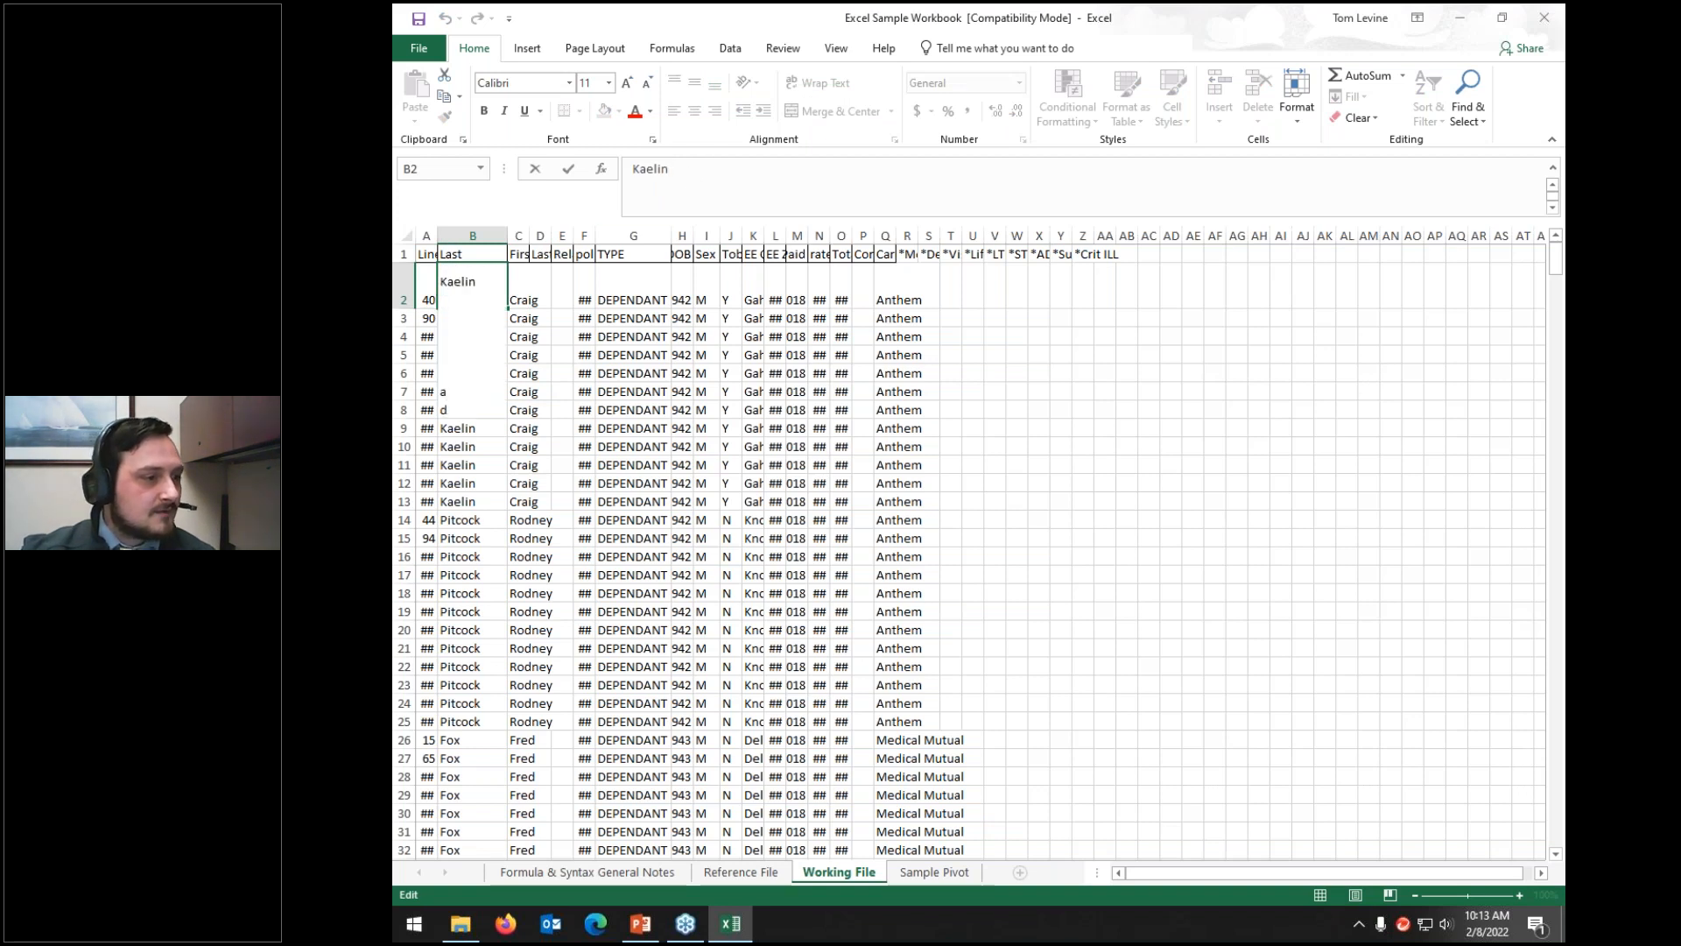
key("BackSpace")
key("BackSpace")
key("BackSpace")
key("BackSpace")
key("BackSpace")
key("BackSpace")
key("BackSpace")
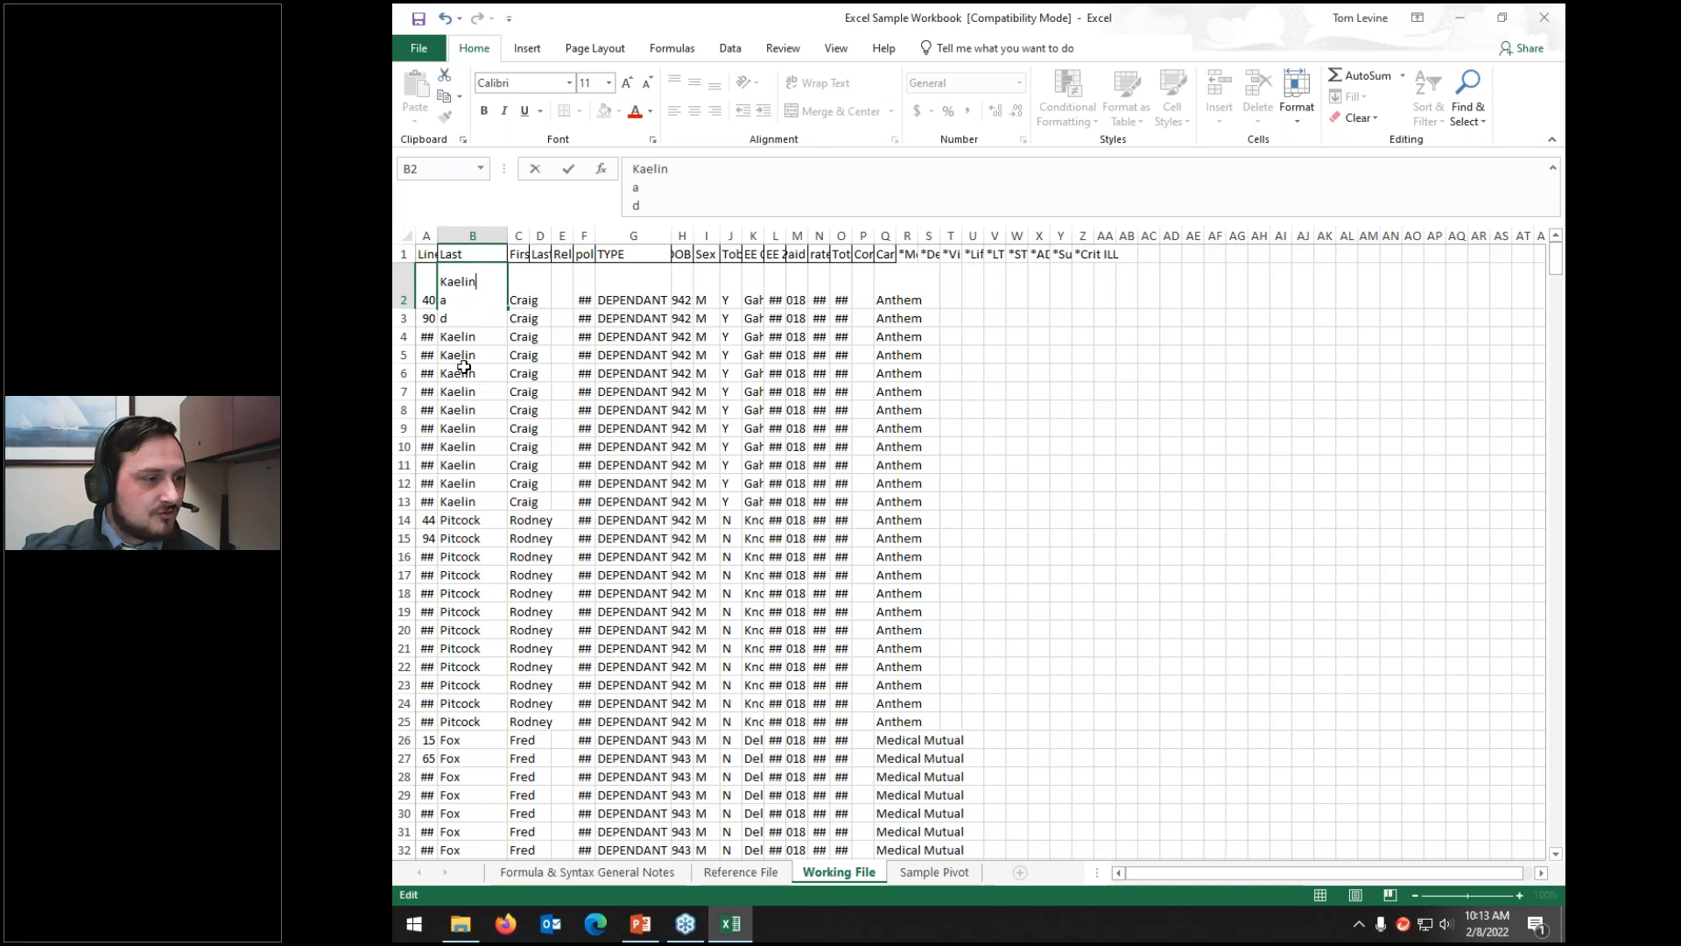
left_click(463, 366)
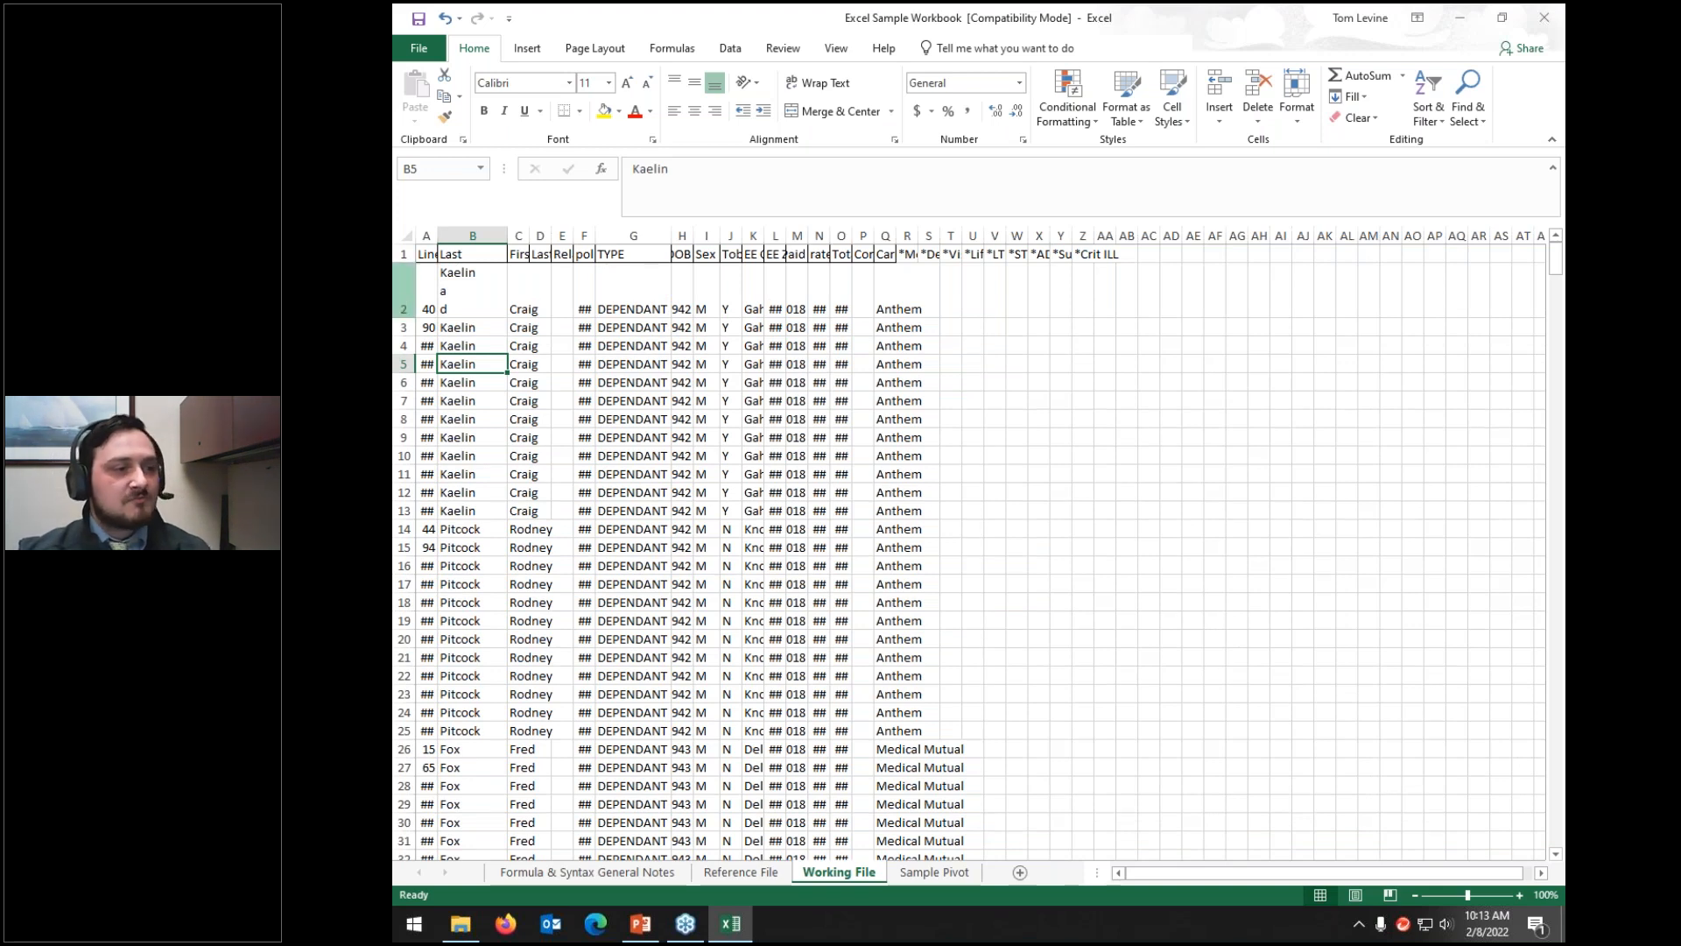
Step: Remove the remaining extra 'a' and 'd' lines from B2 and commit the entry
left_click(404, 298)
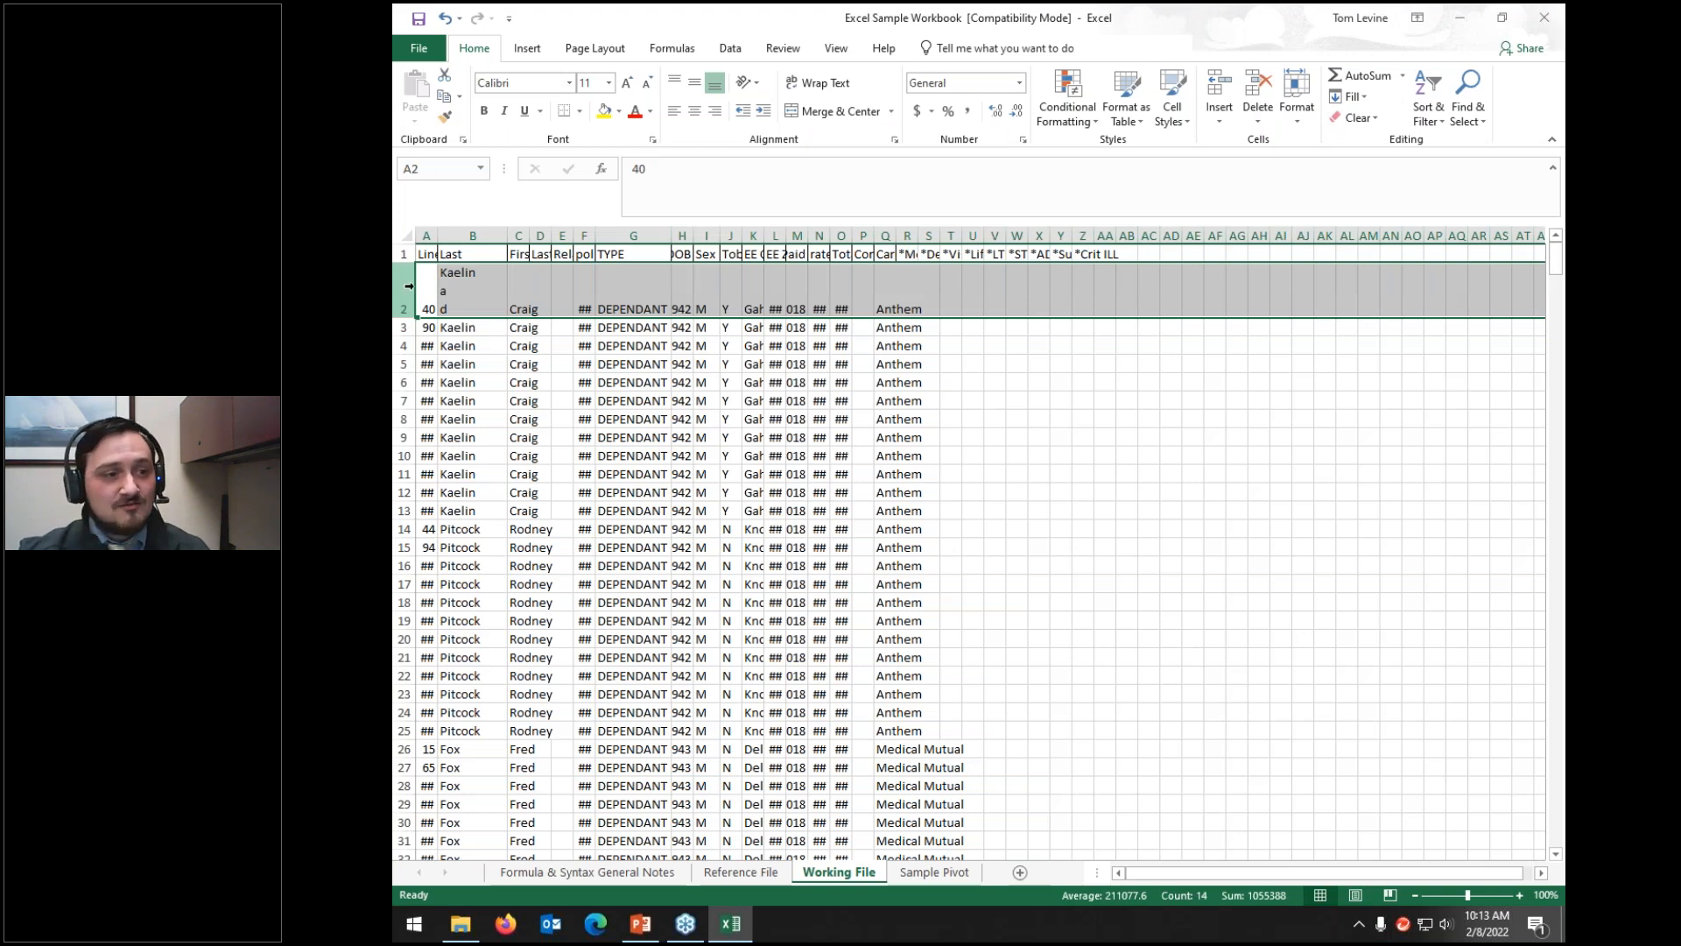
left_click(450, 307)
left_click(667, 204)
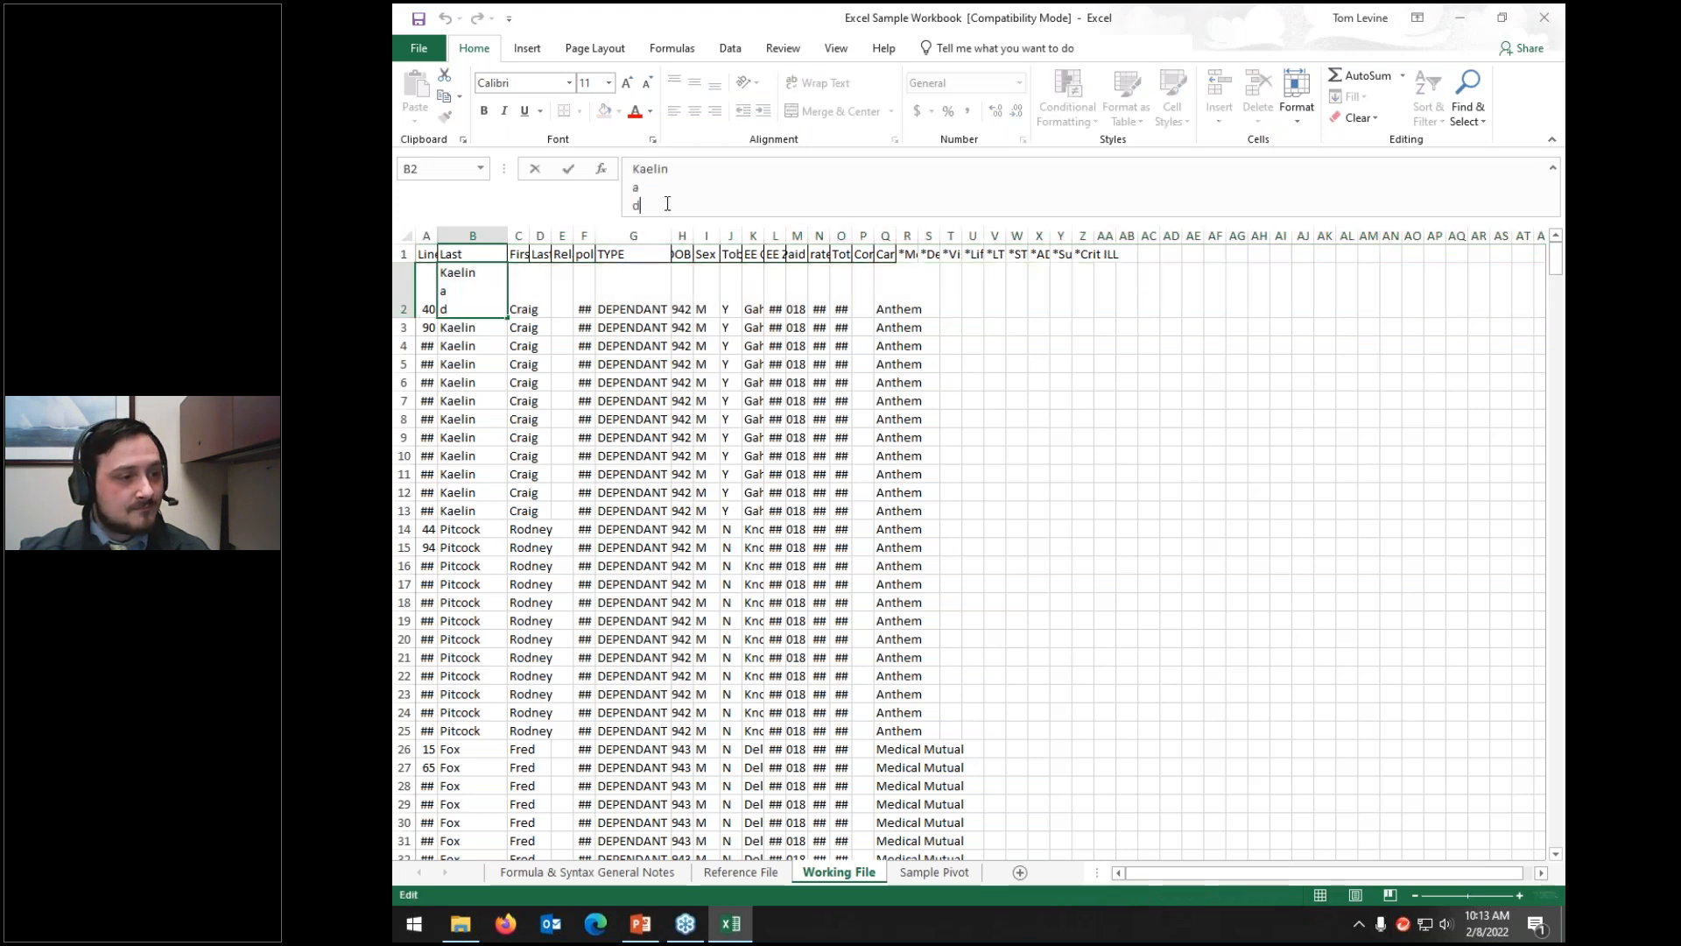
key("BackSpace")
key("BackSpace")
key("BackSpace")
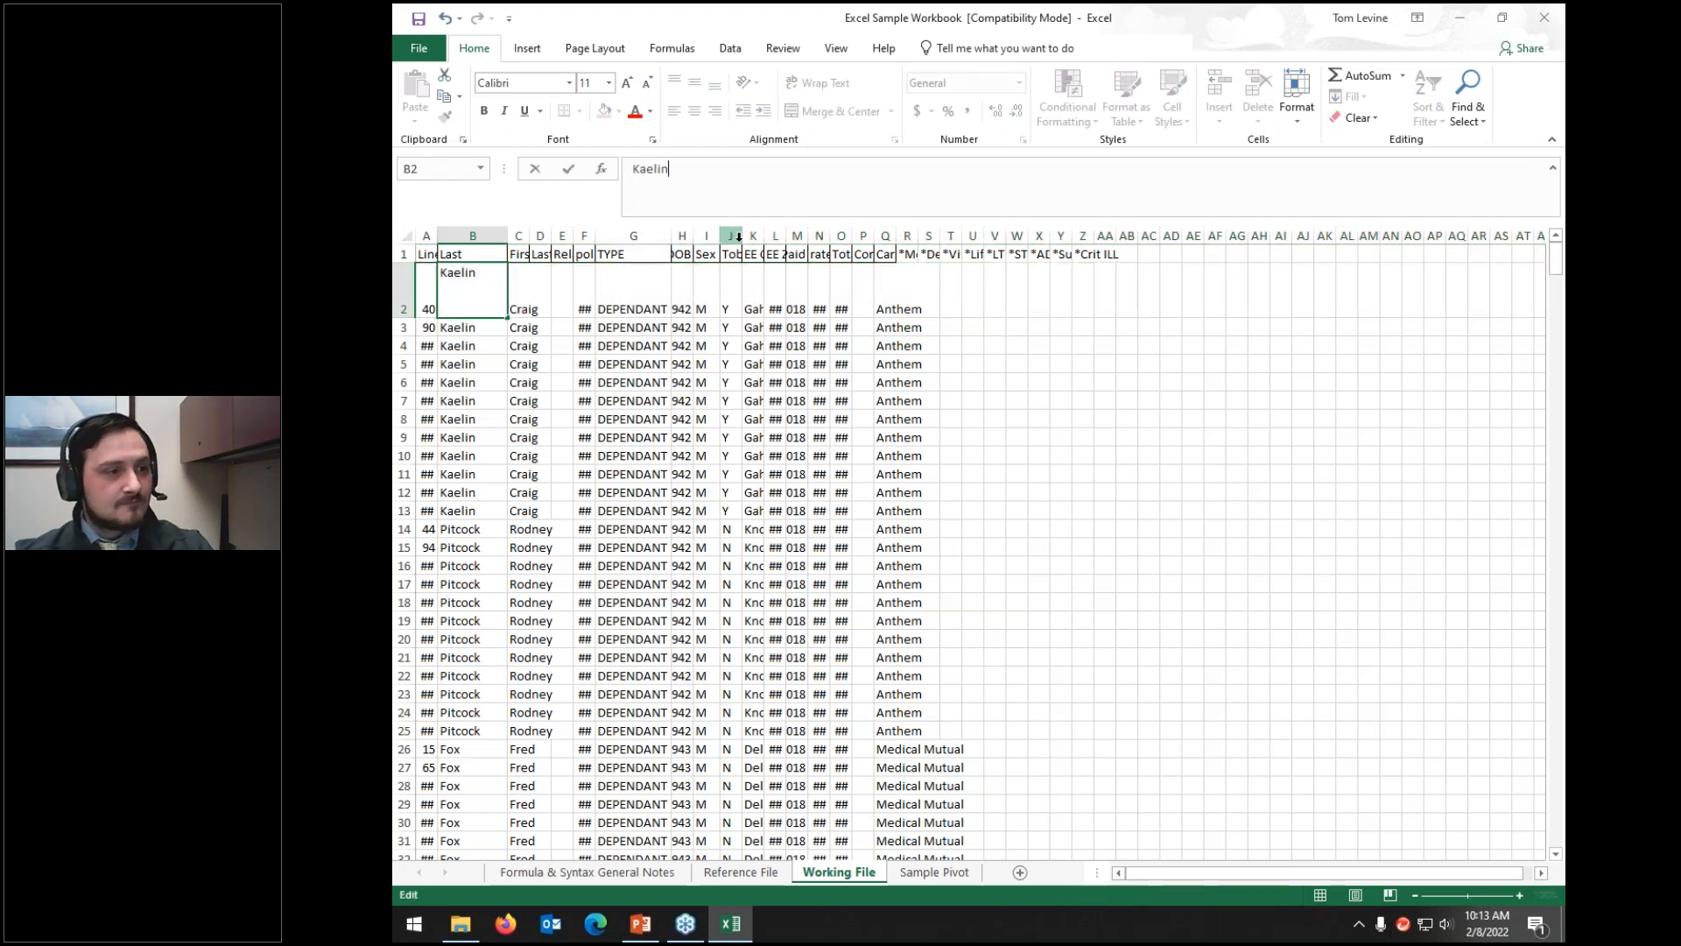
key("Return")
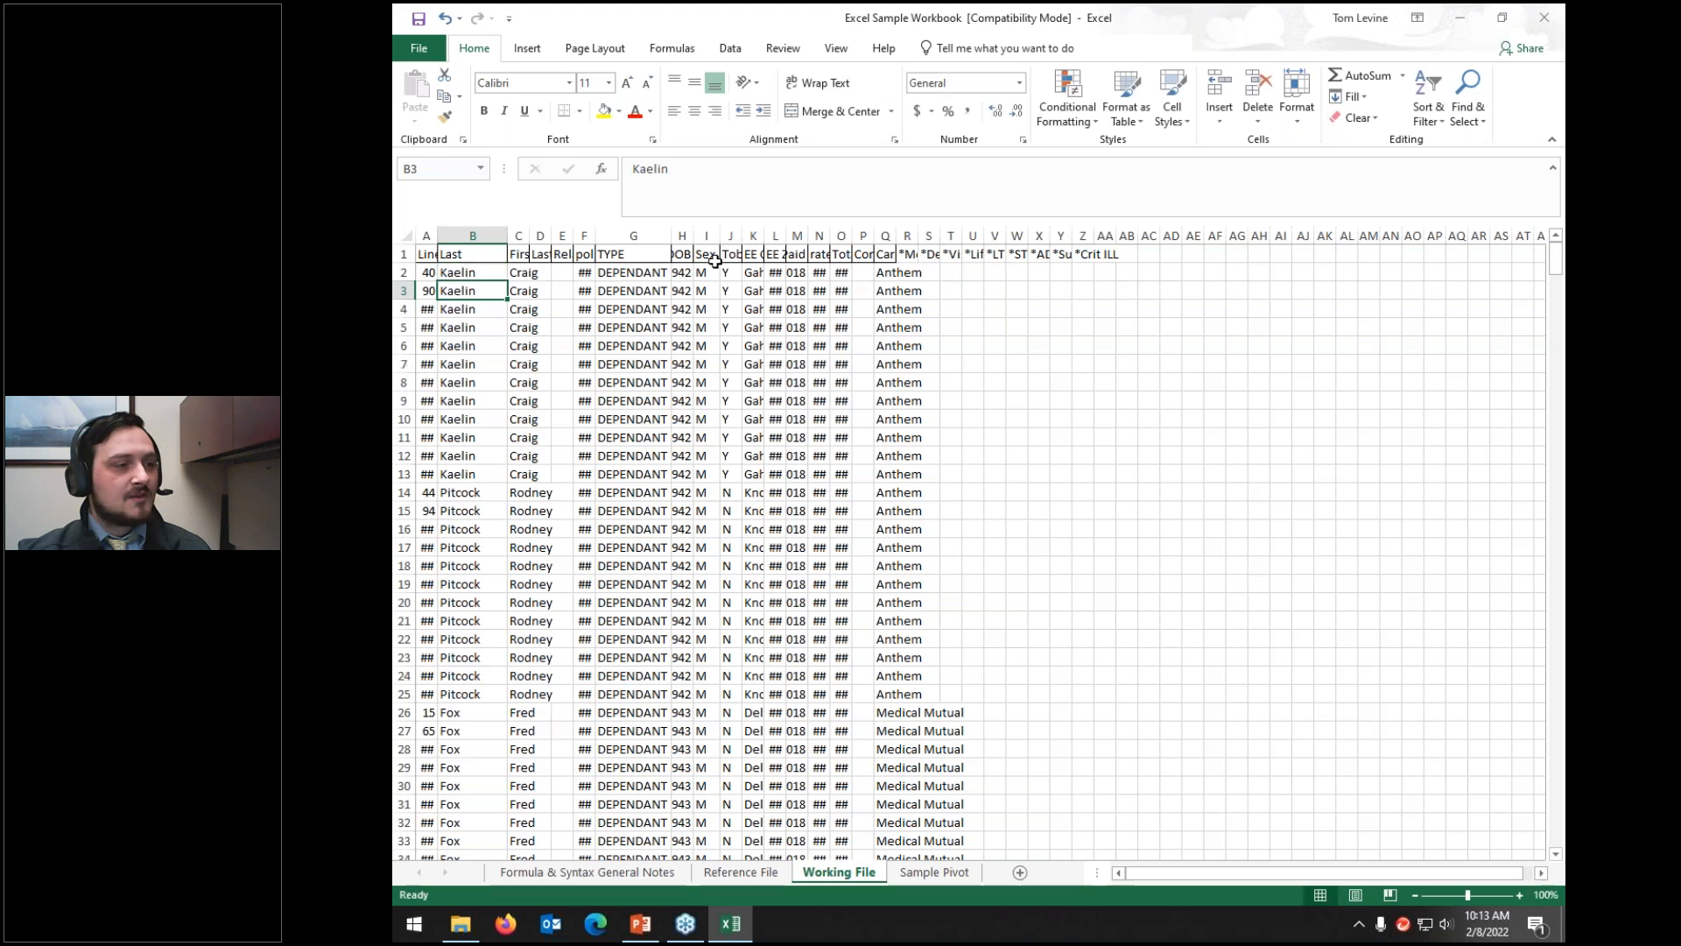
key("Up")
left_click(693, 189)
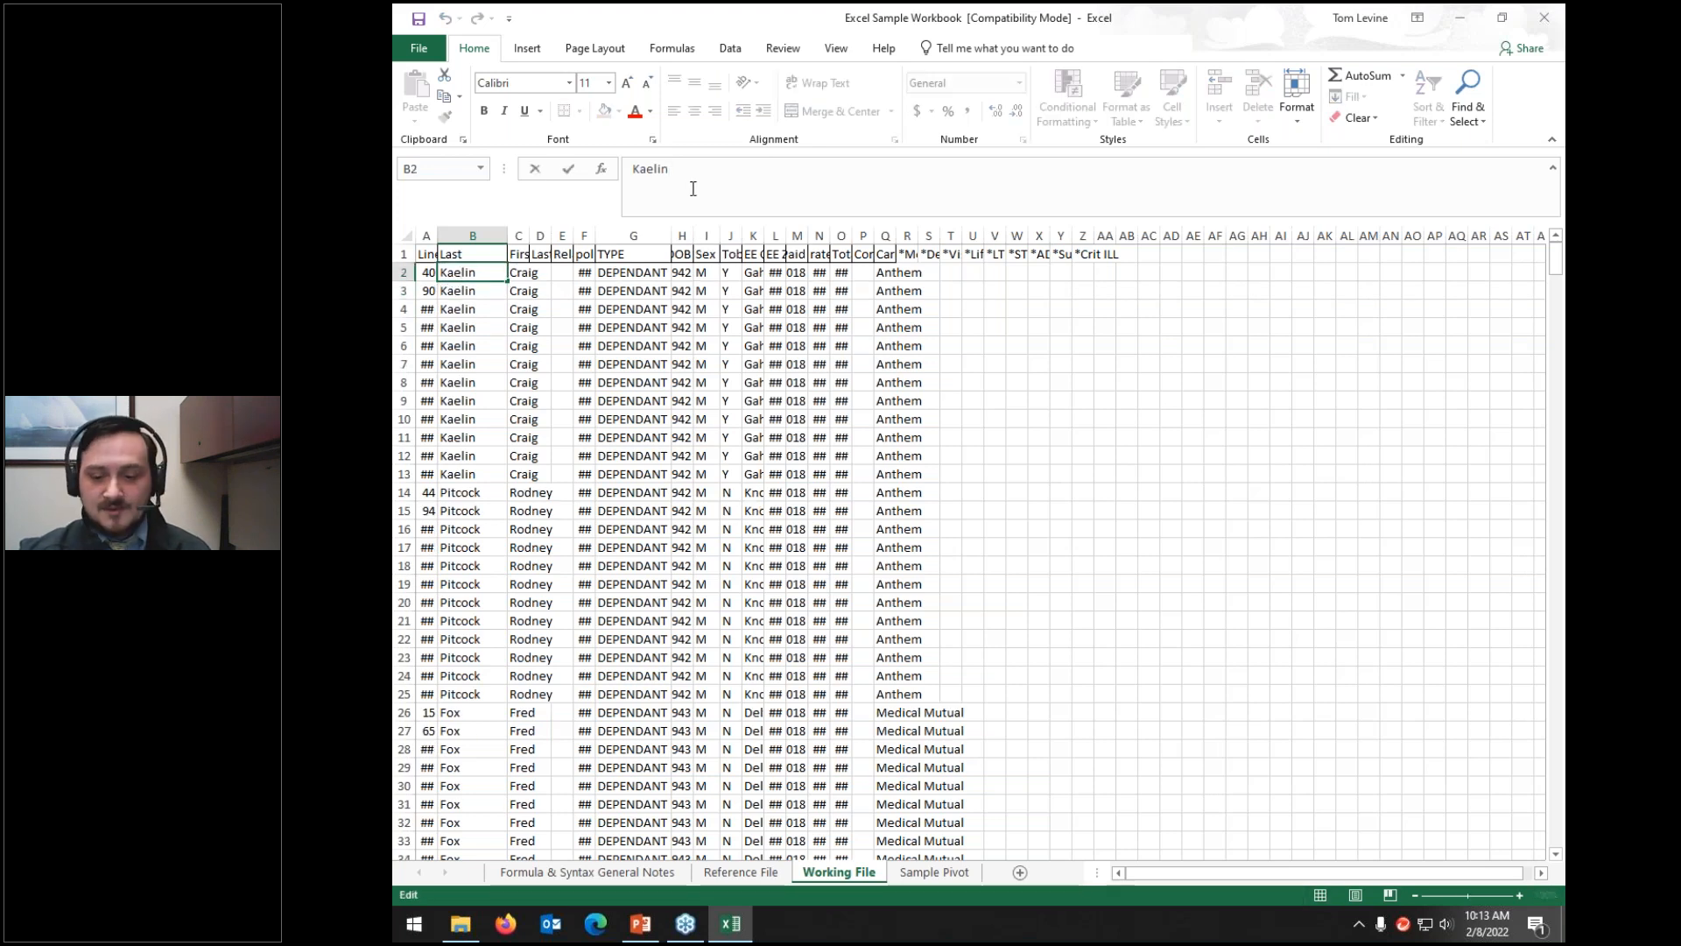
key("Return")
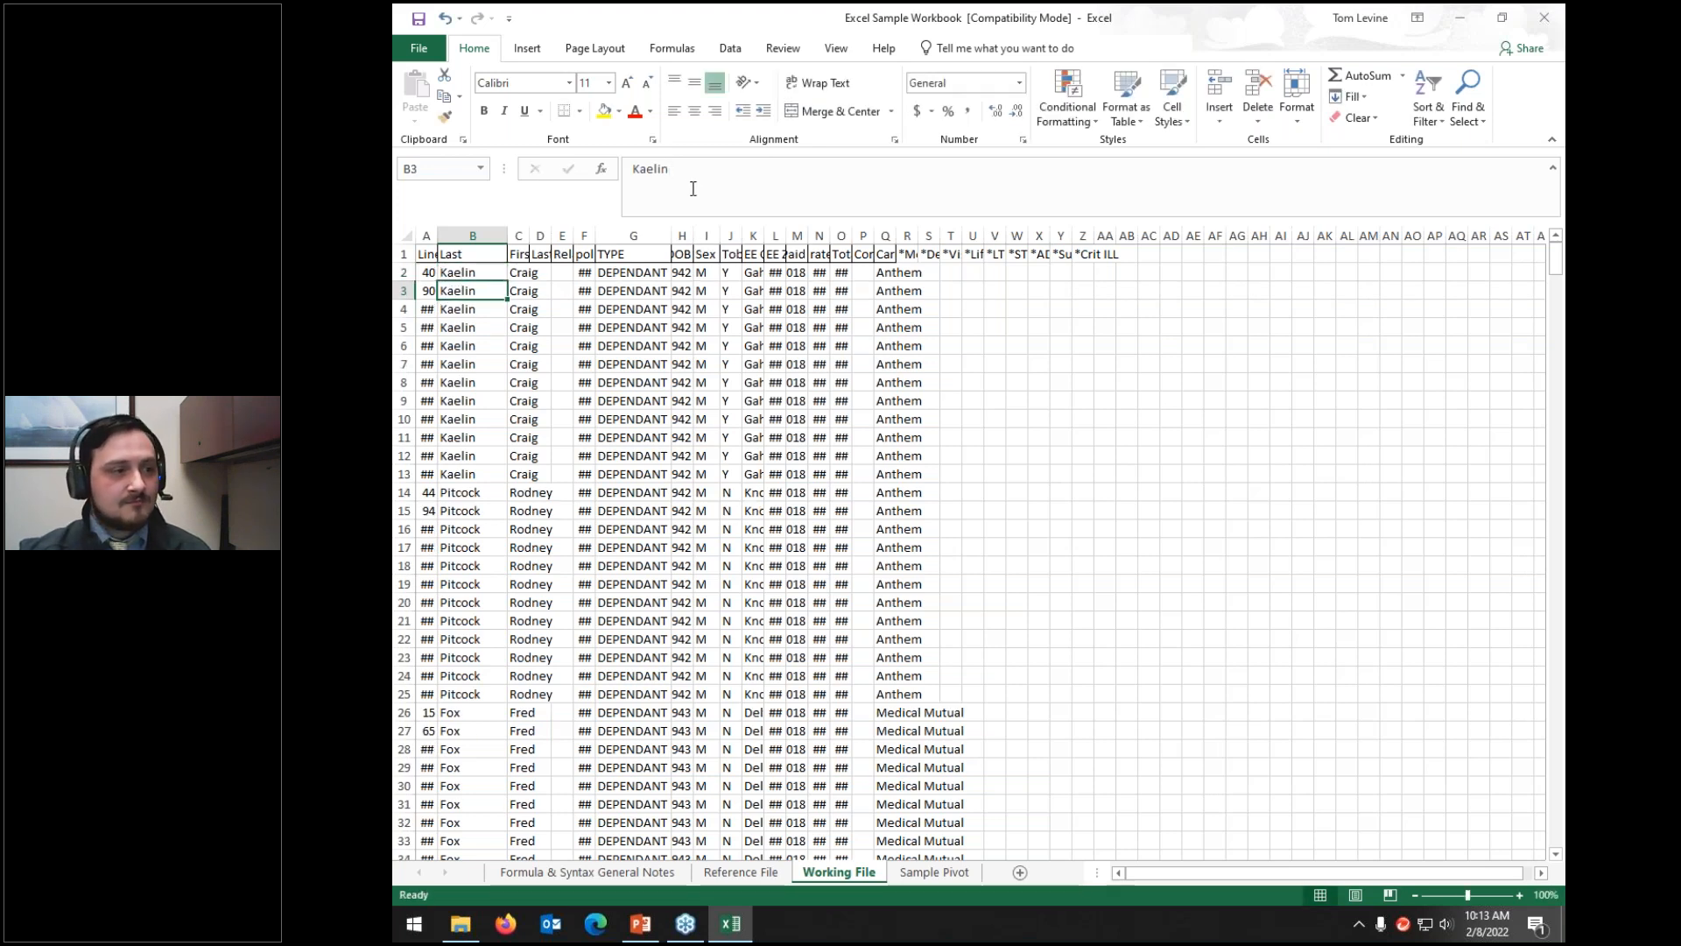
Step: Add two line breaks to B2, then undo them to keep the single-line last name
left_click(459, 272)
left_click(735, 183)
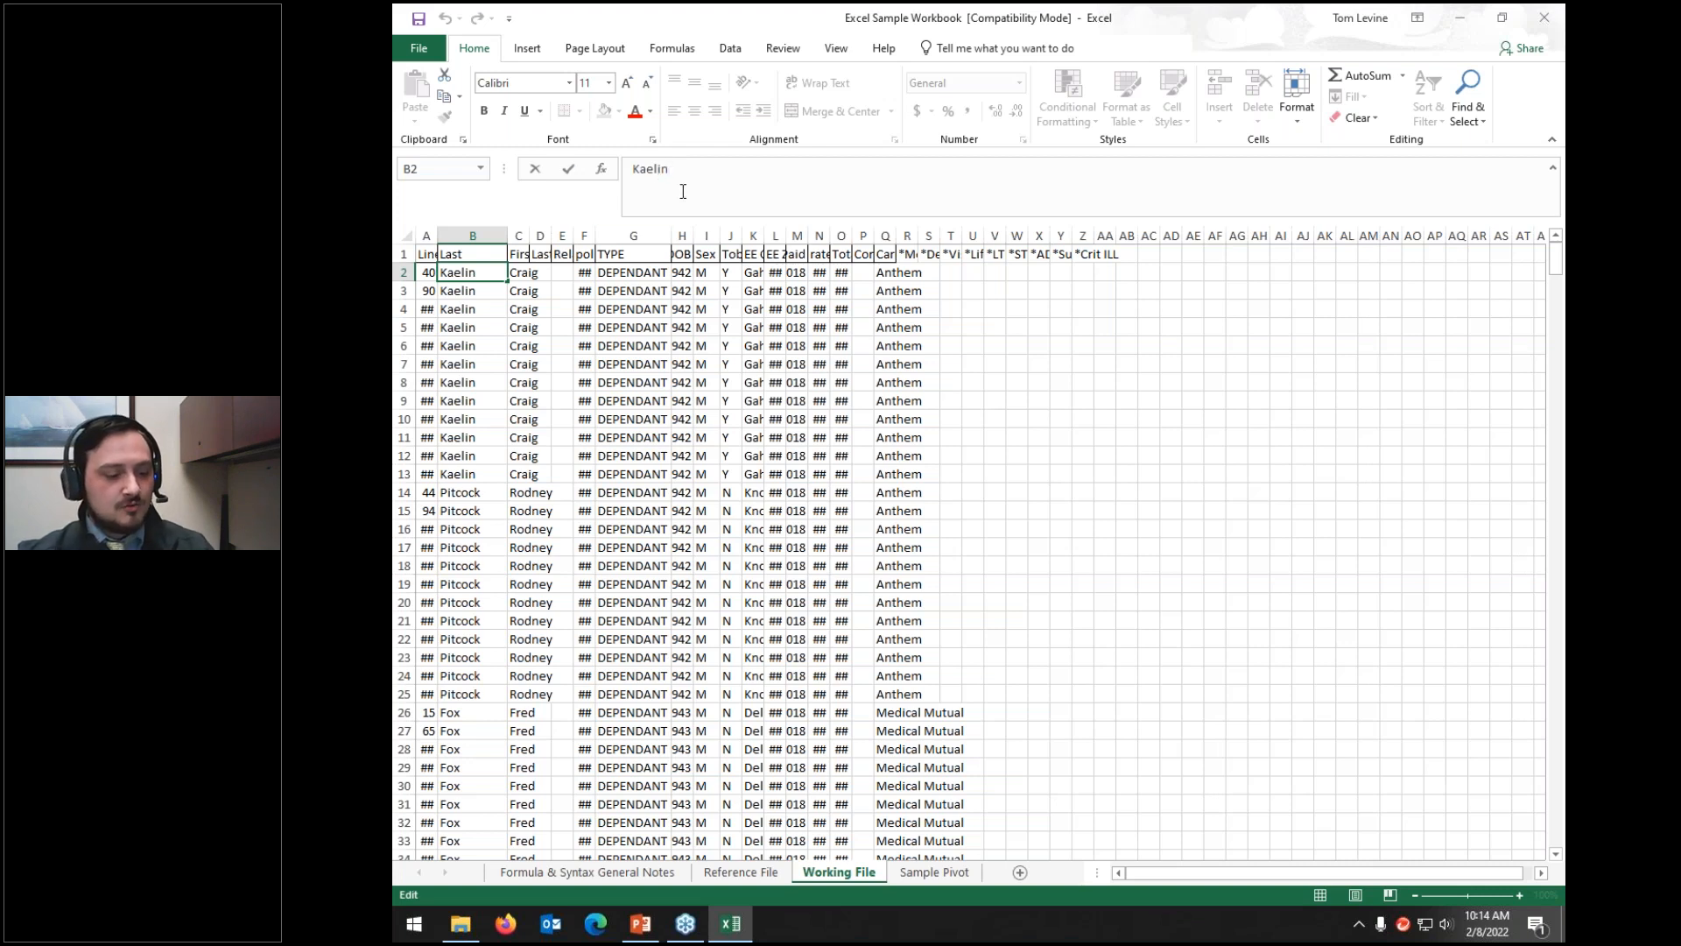
key("alt+Return")
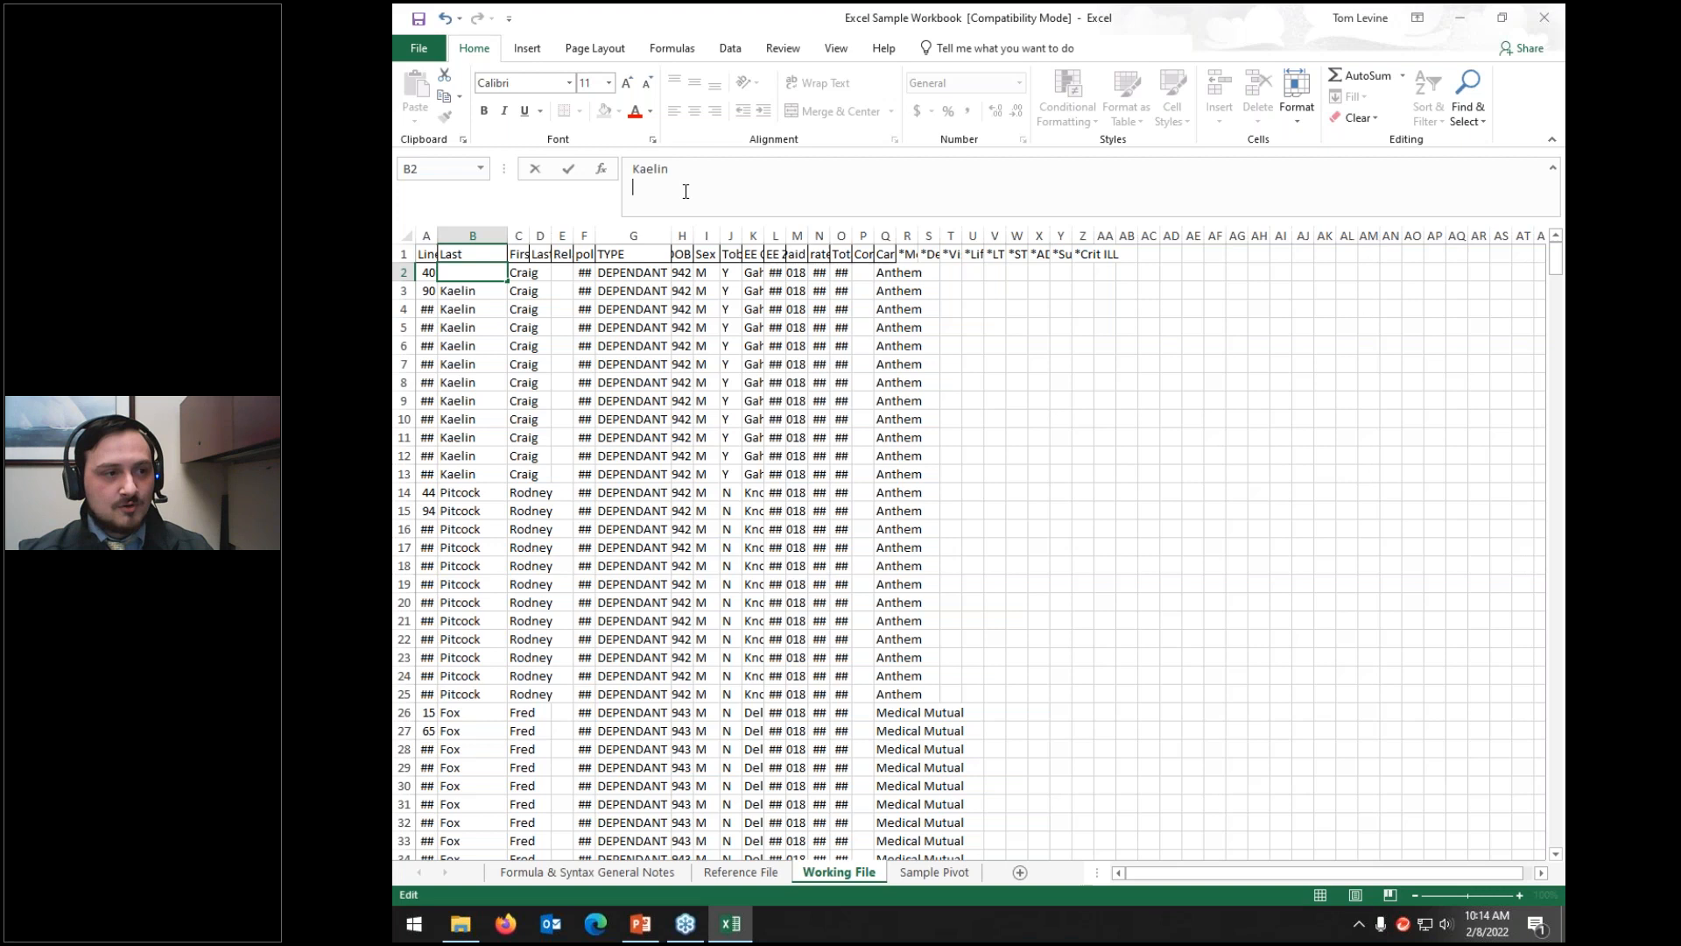
key("alt+Return")
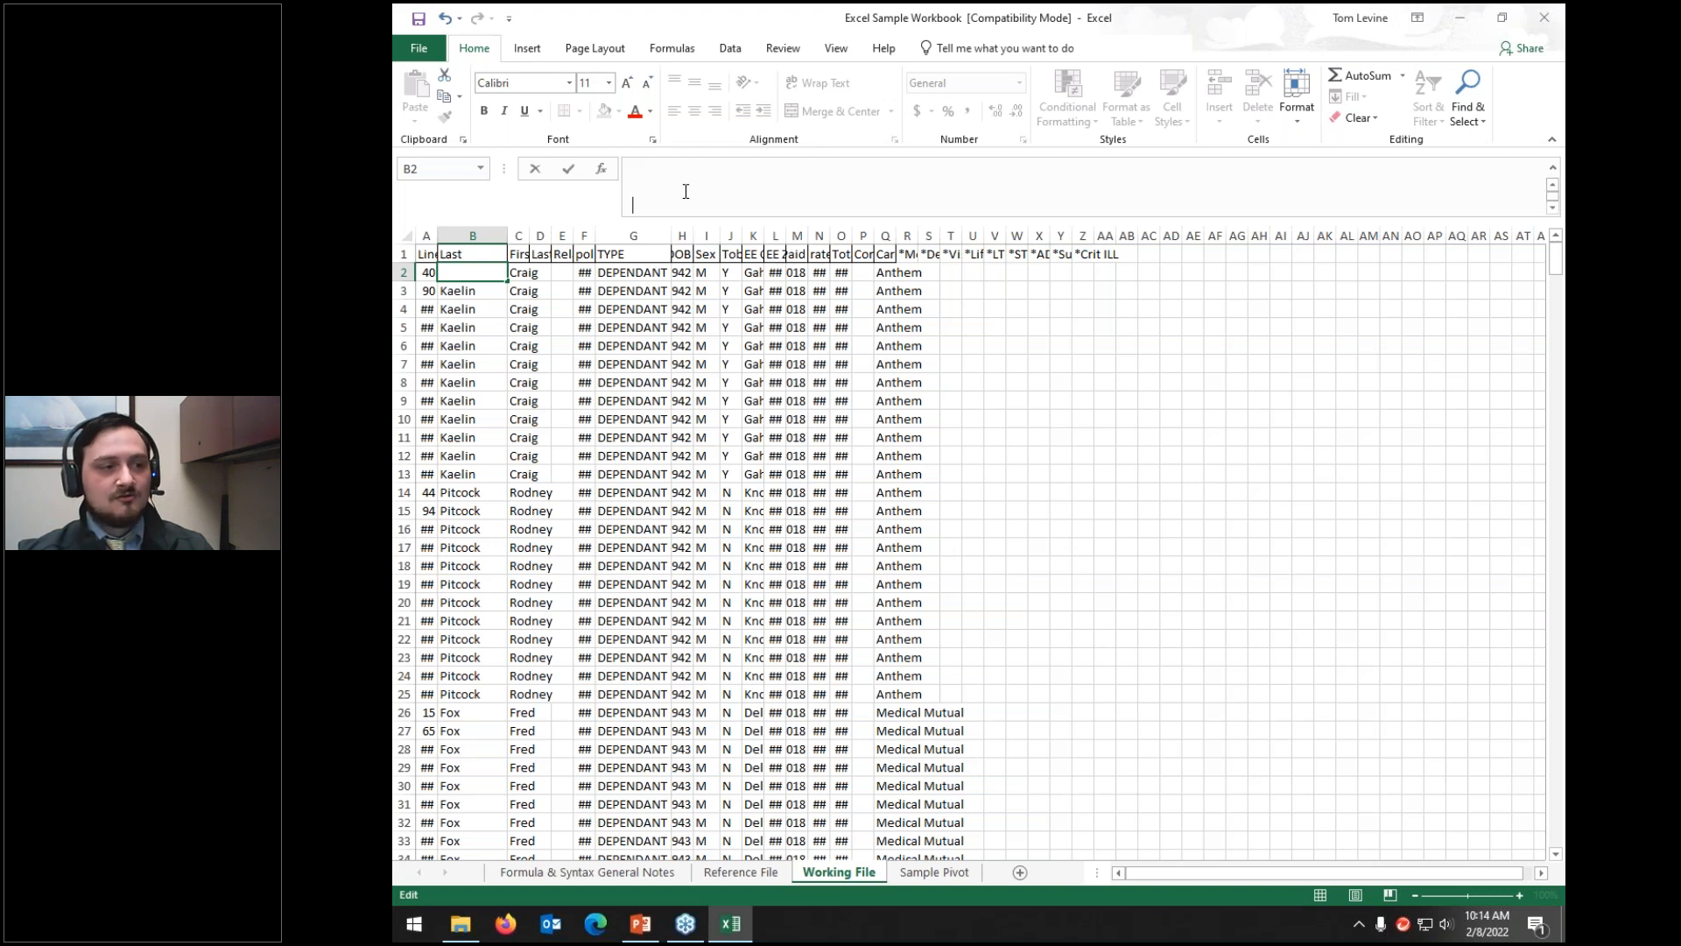
key("ctrl+z")
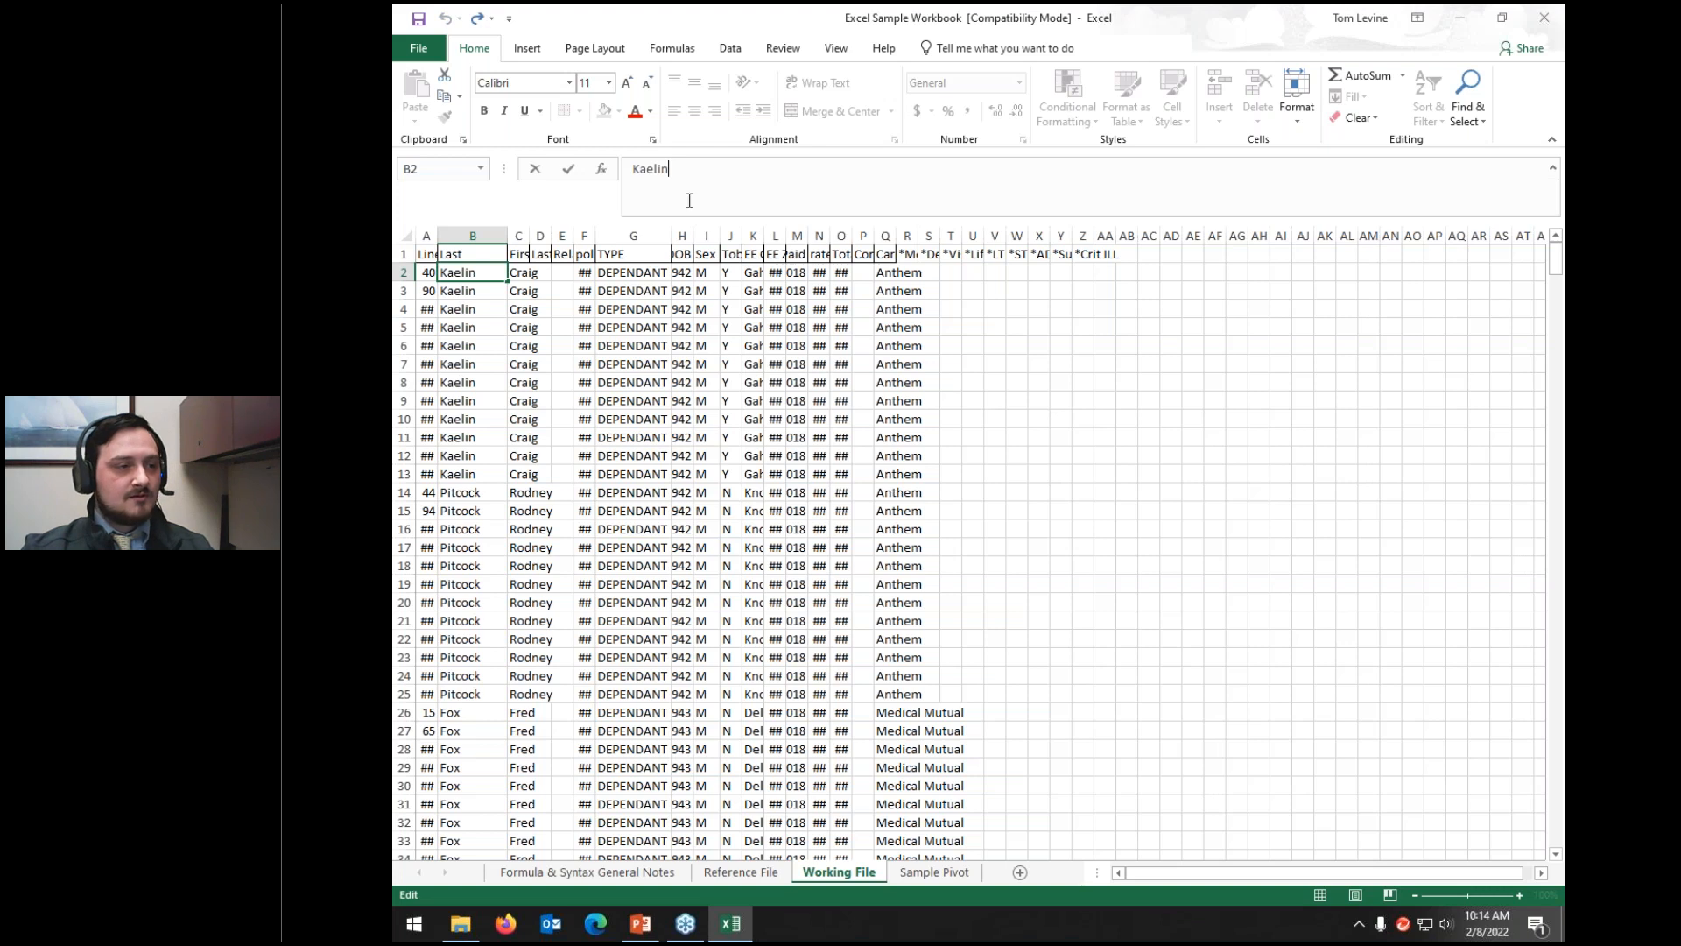
left_click(665, 421)
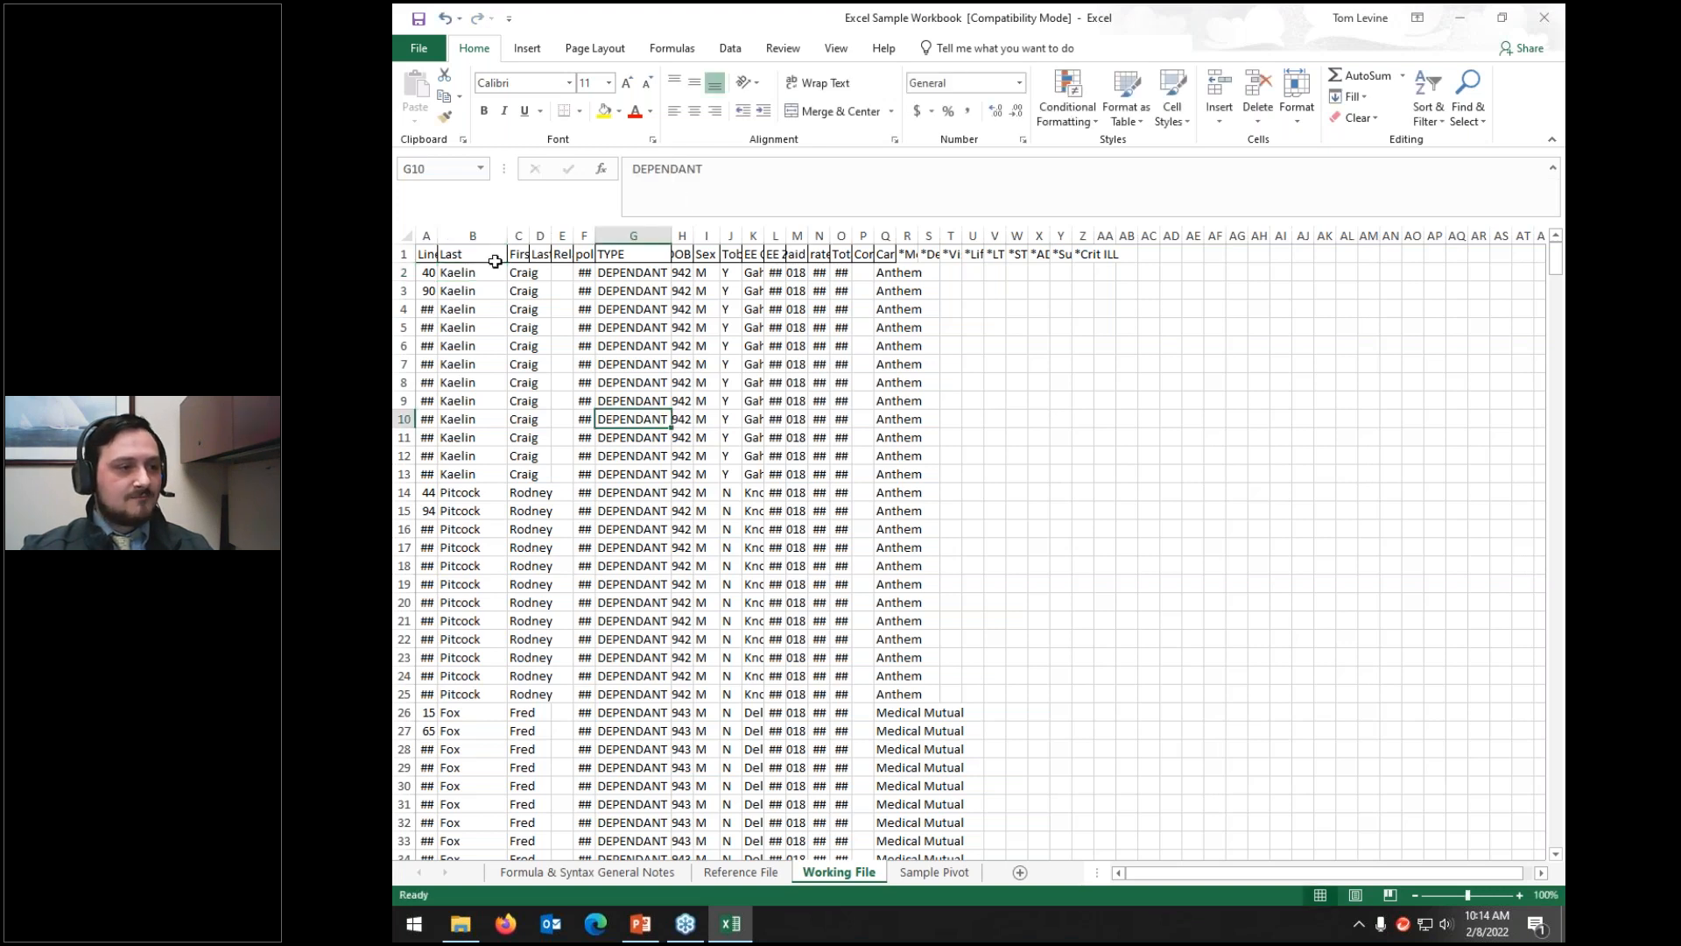
Step: Shrink the formula bar back to a single line
left_click(406, 273)
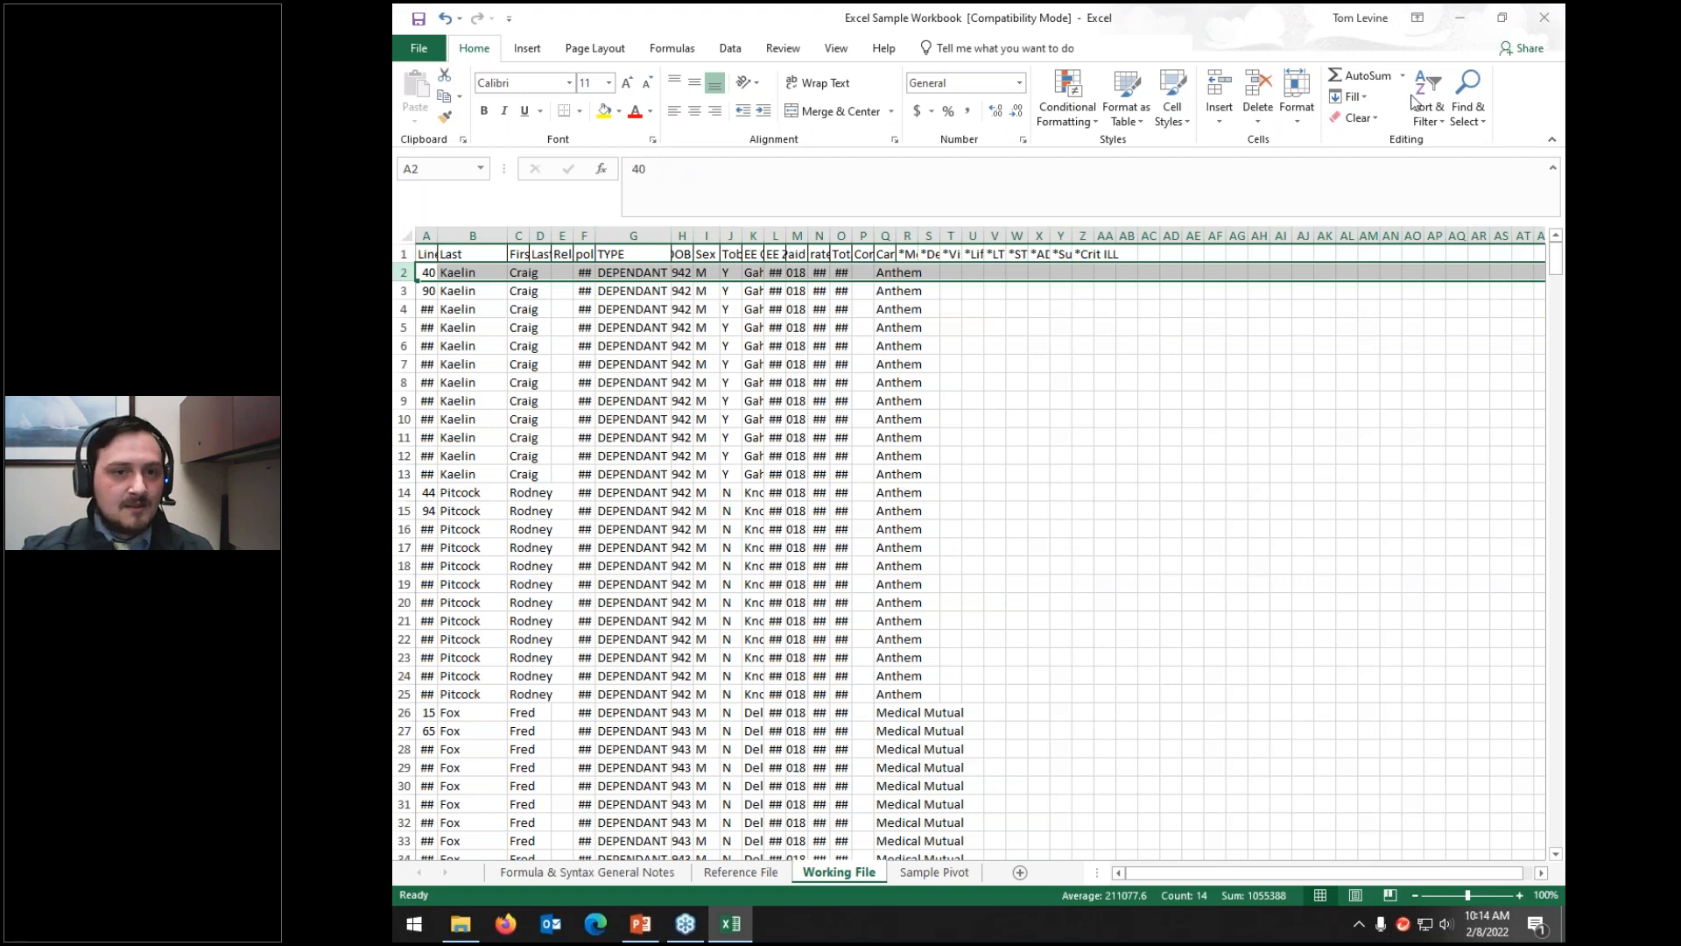
left_click(1554, 172)
left_click(1553, 172)
left_click(1554, 172)
left_click(1553, 172)
left_click(1554, 171)
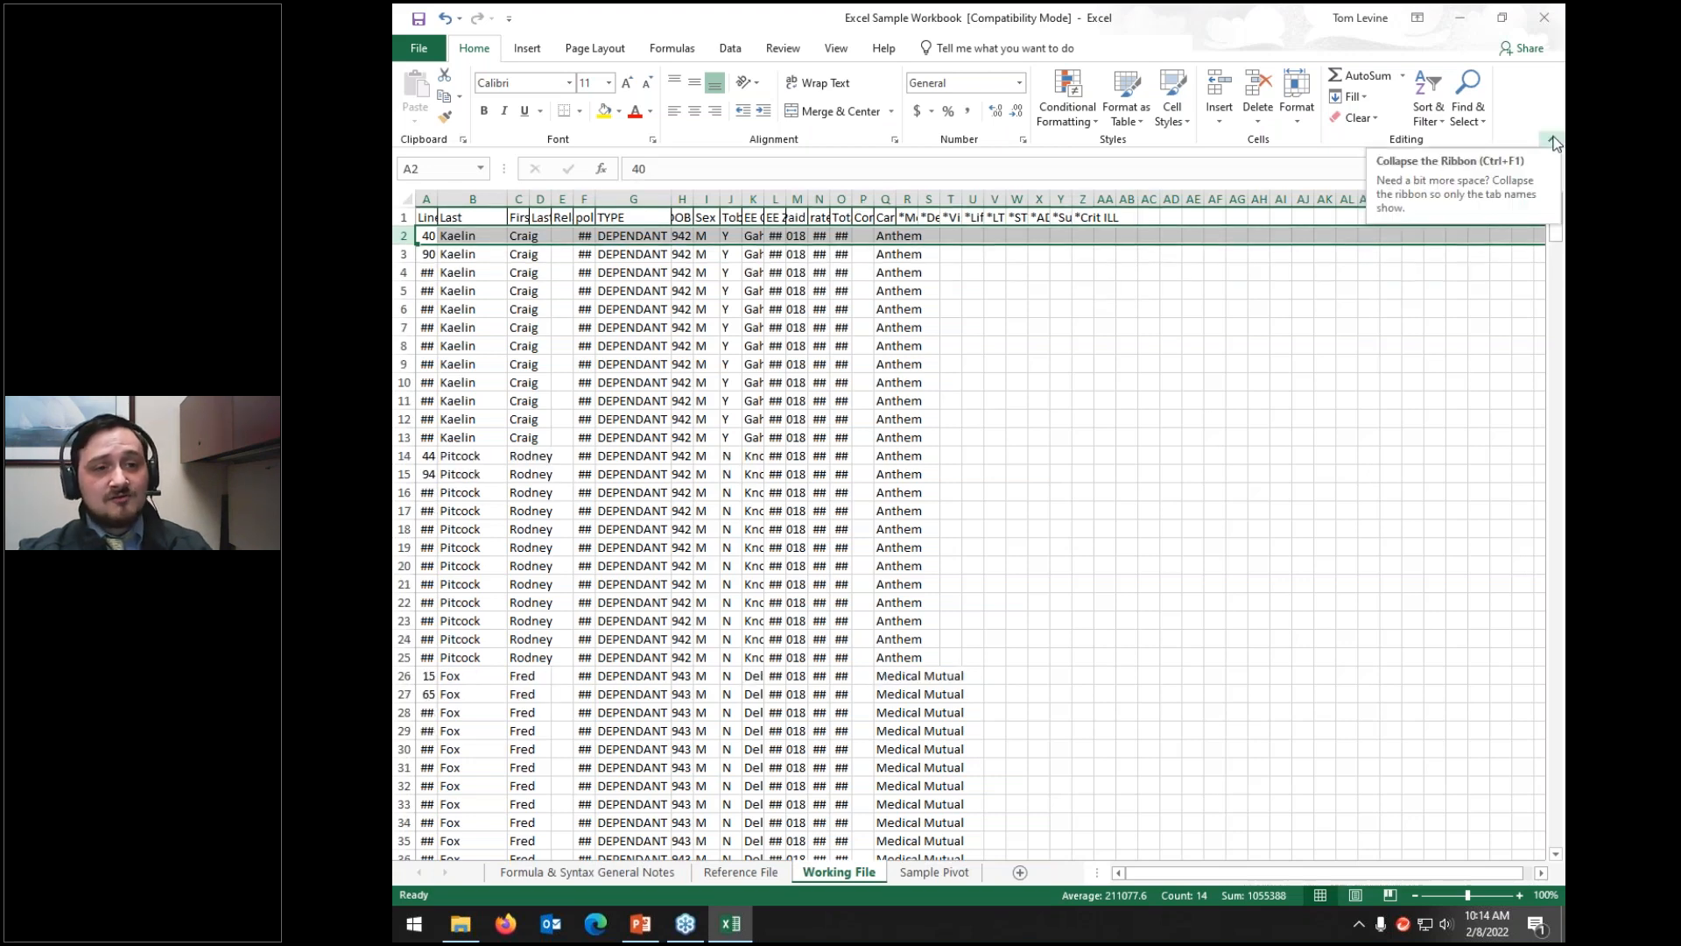
Step: Collapse the ribbon, then reopen Home and pin the ribbon permanently open
left_click(1553, 141)
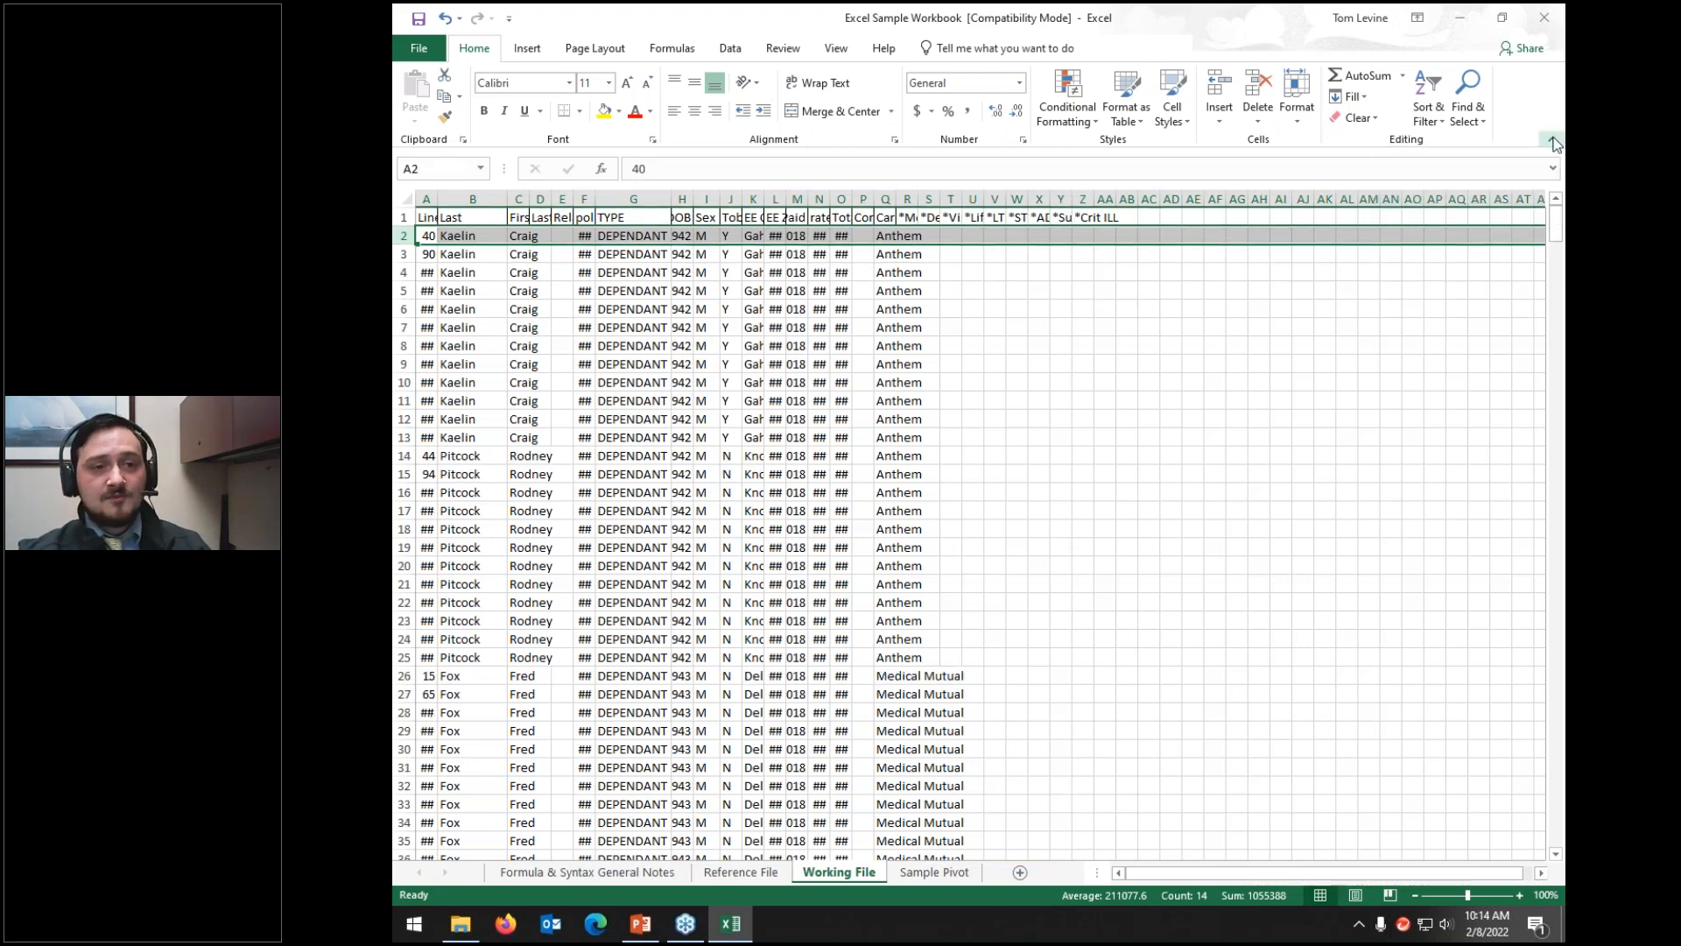
left_click(473, 47)
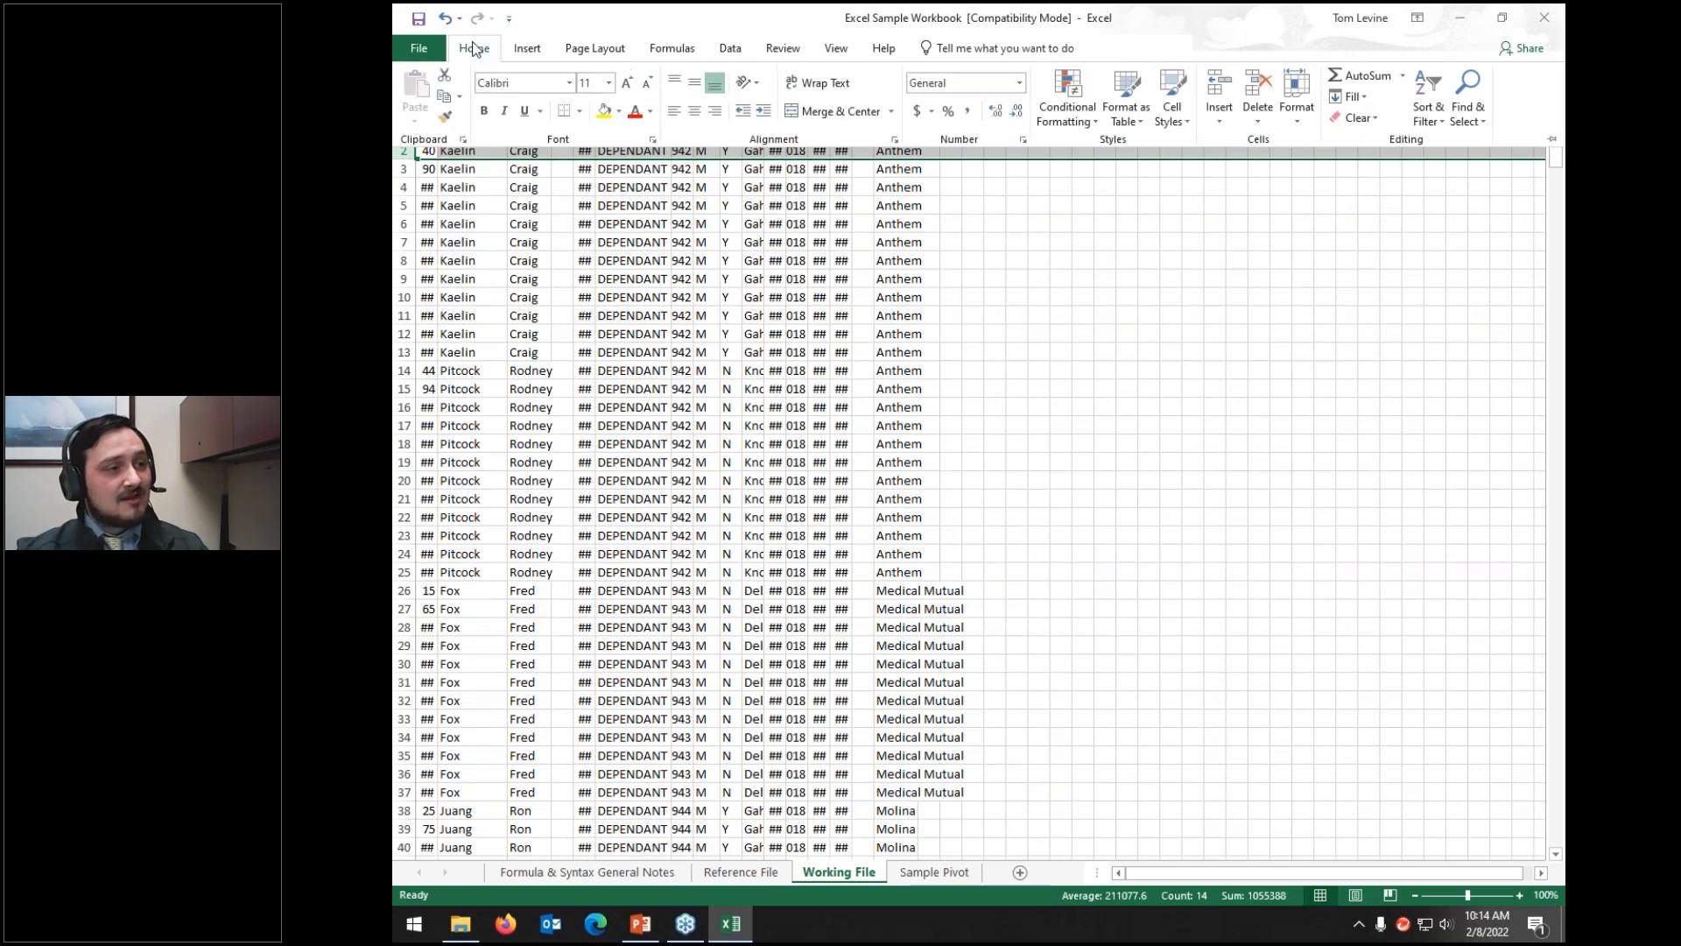
left_click(1549, 140)
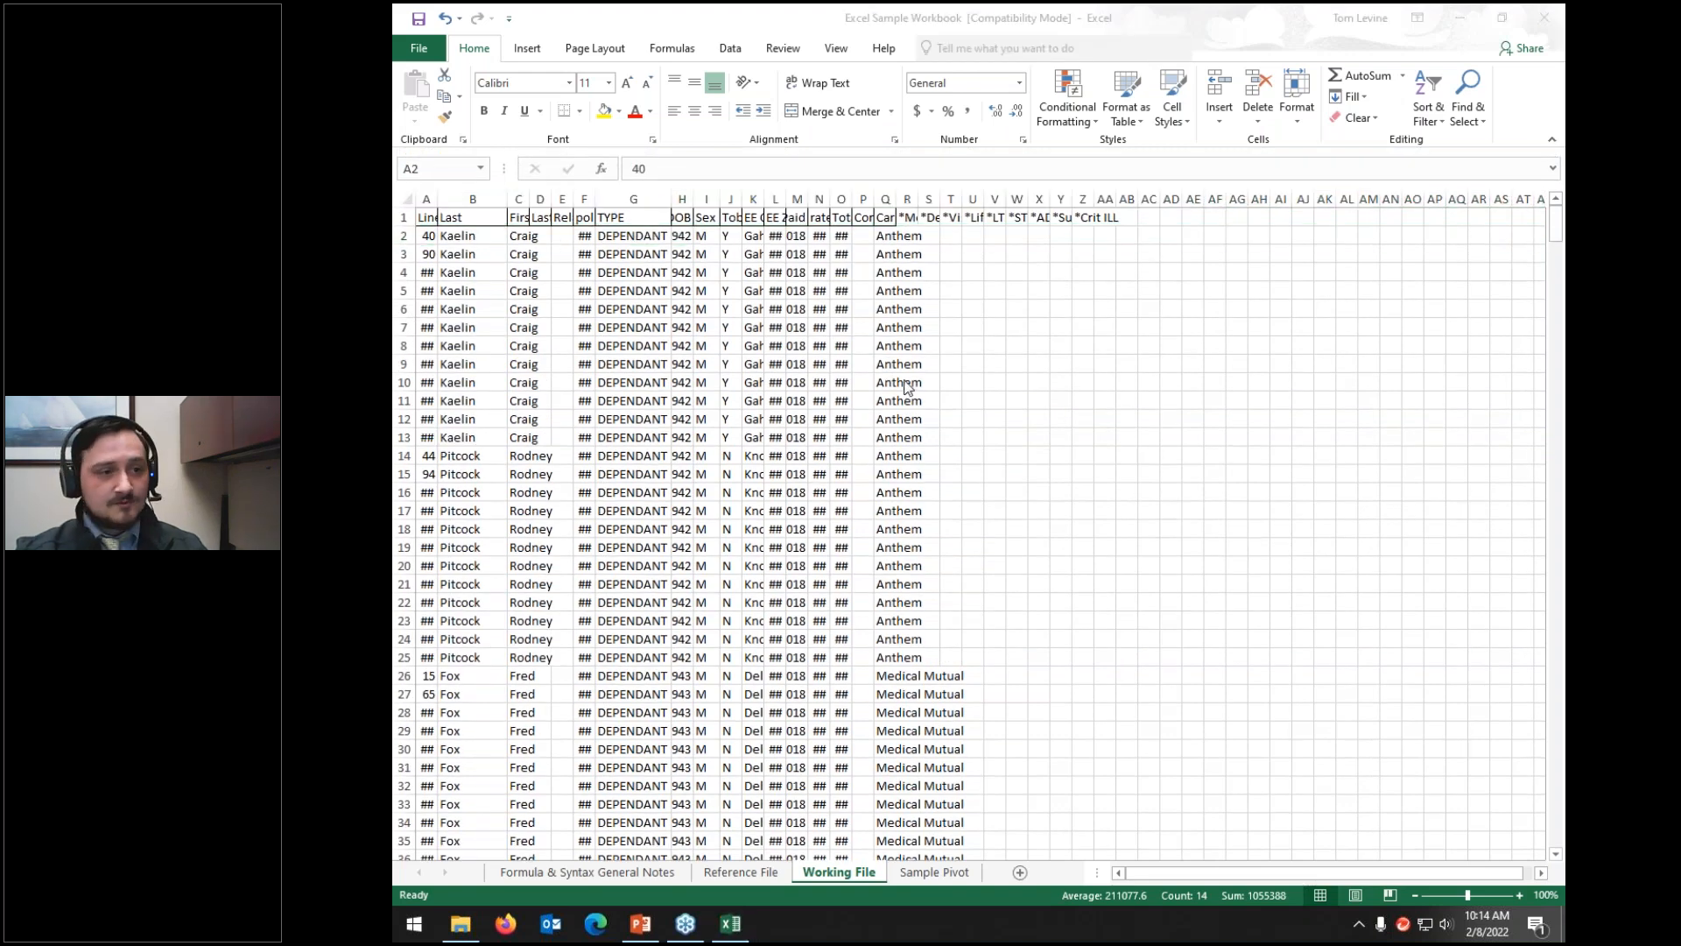
left_click(407, 199)
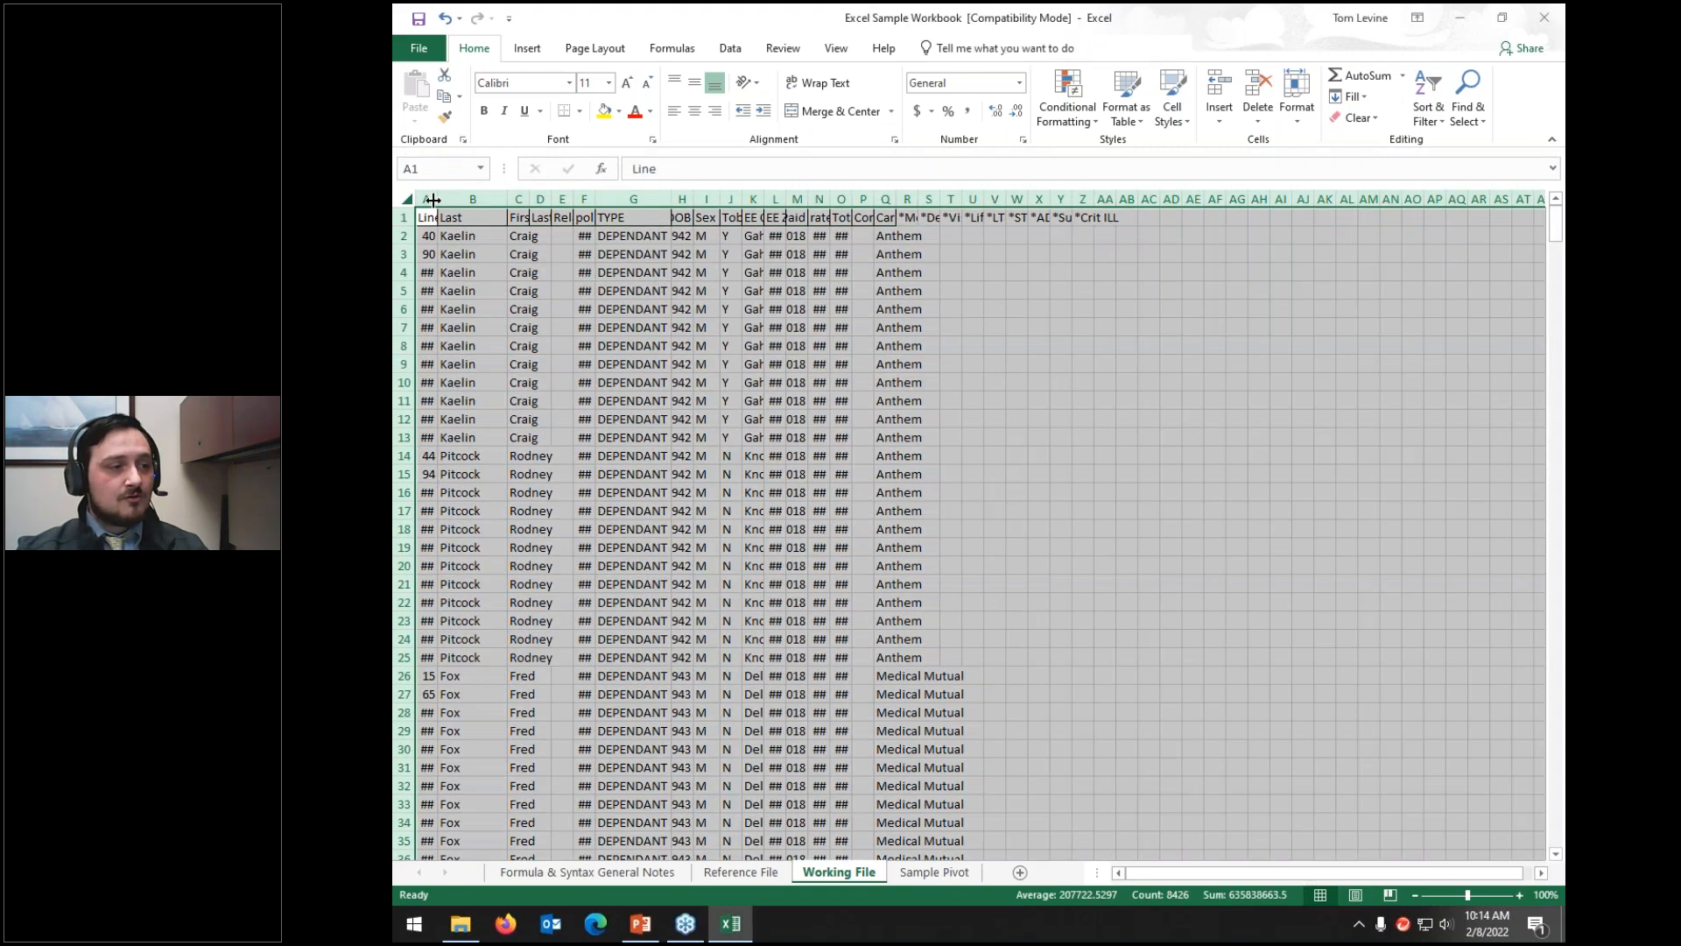
Step: AutoFit every column width of the Working File sheet, then select E2
double_click(436, 198)
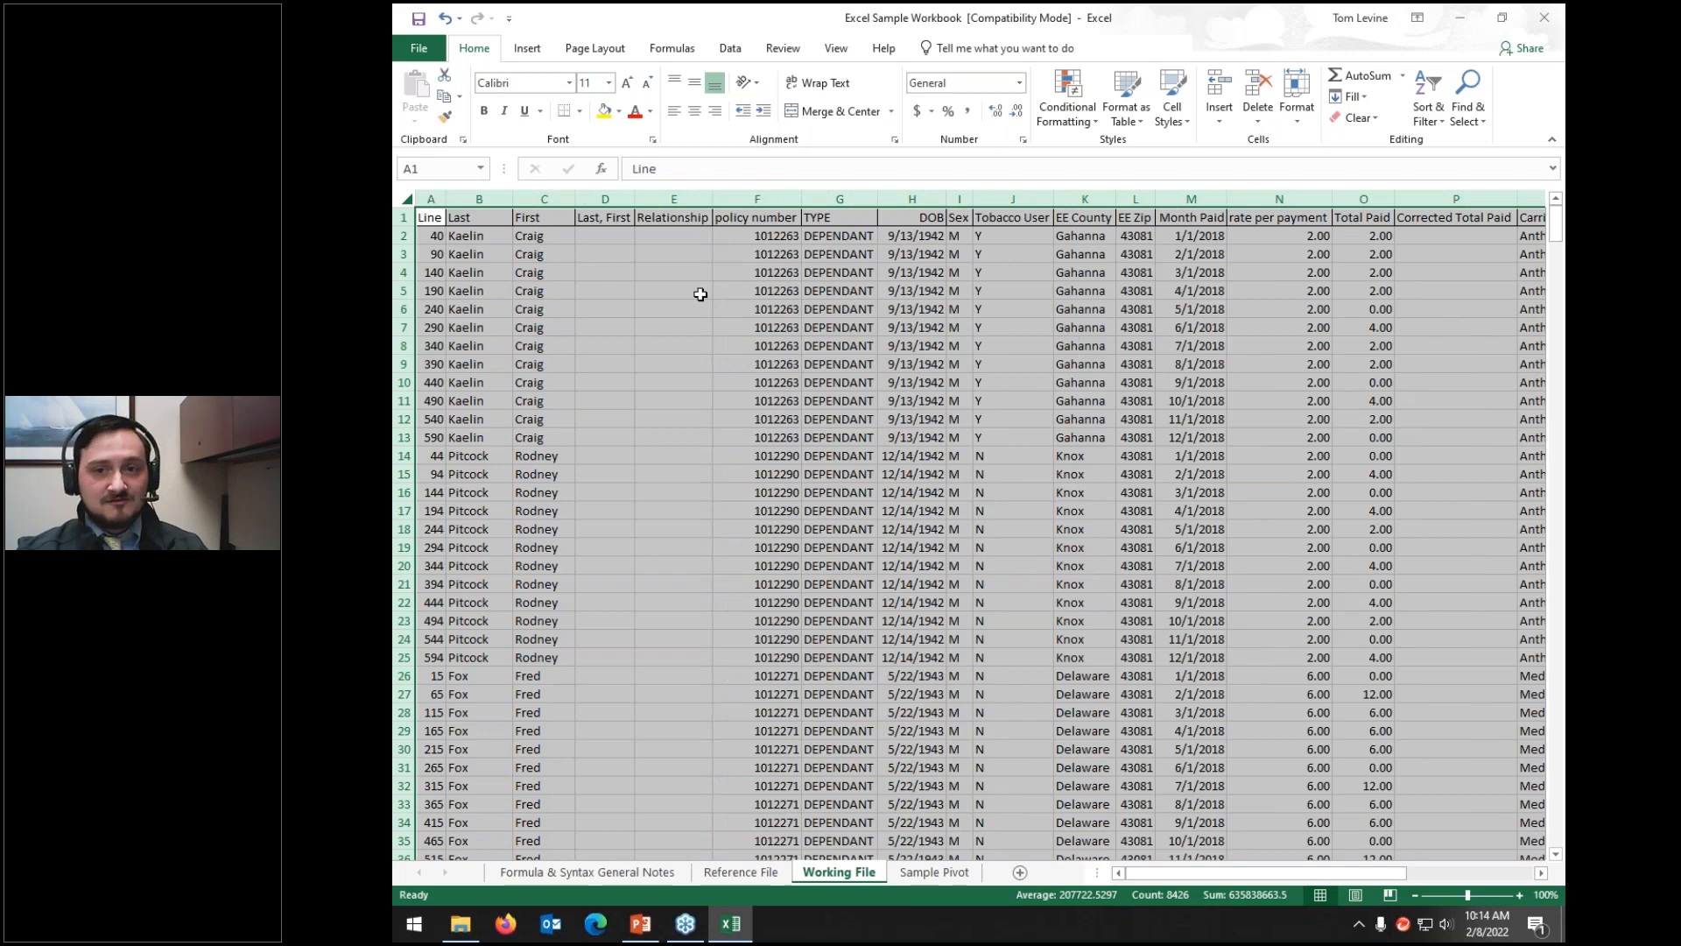
left_click(665, 235)
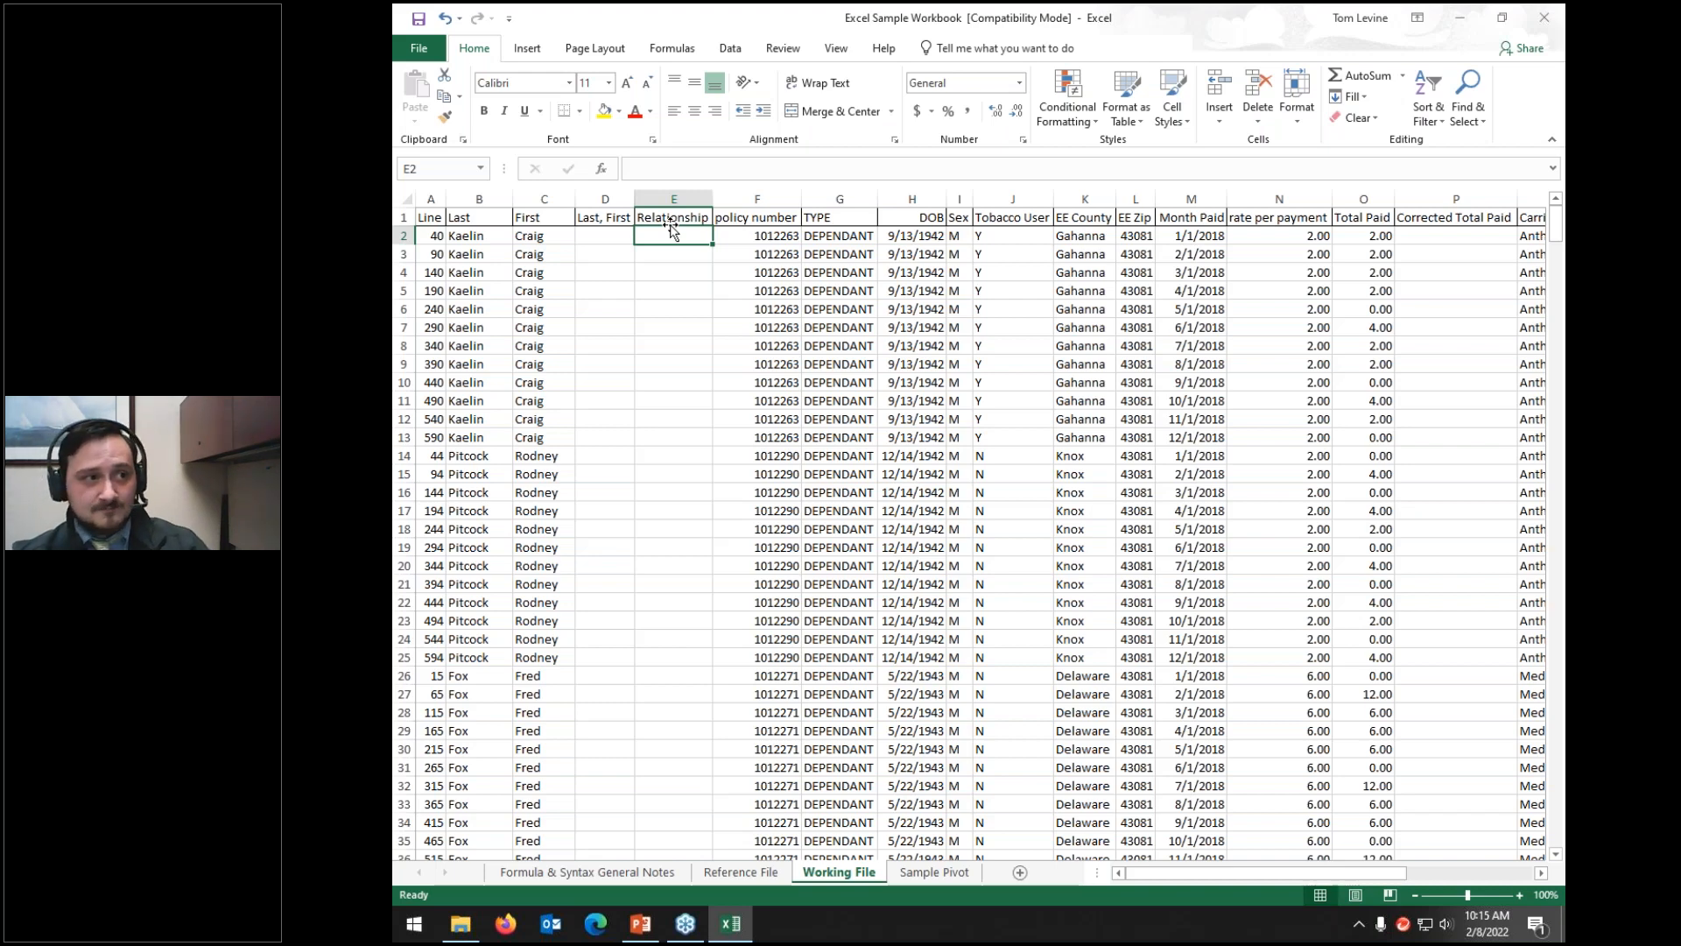
Step: Select N2:N601 to confirm the status-bar Sum of 1740, then select empty cell N602
left_click(674, 51)
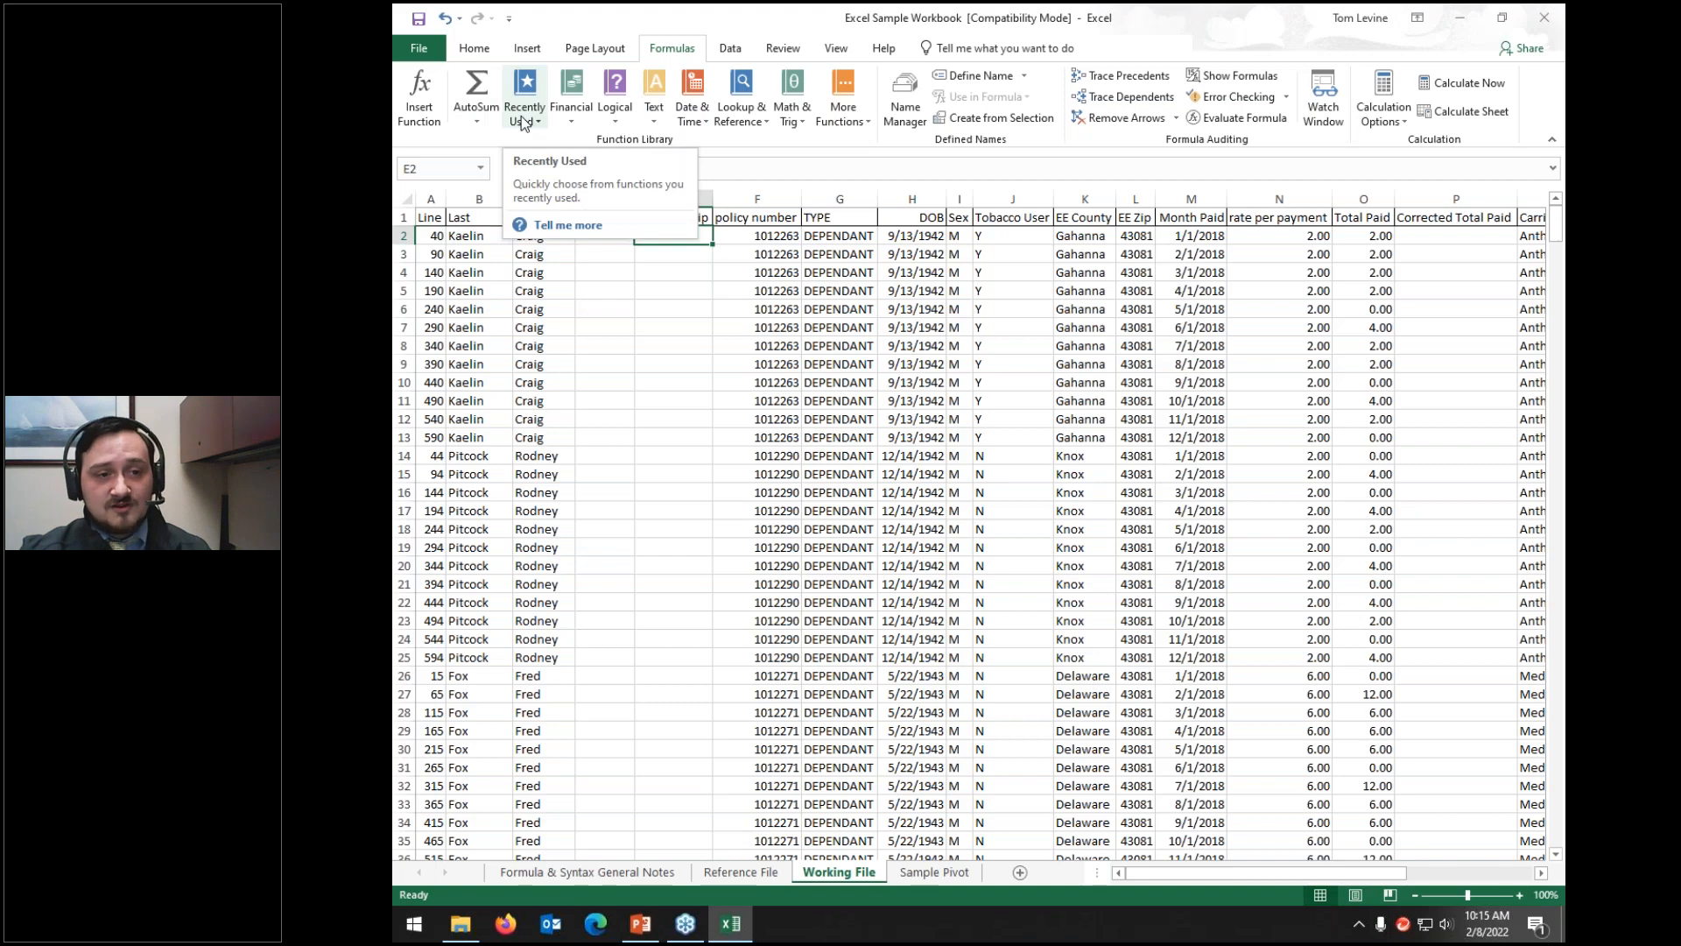
left_click(1272, 234)
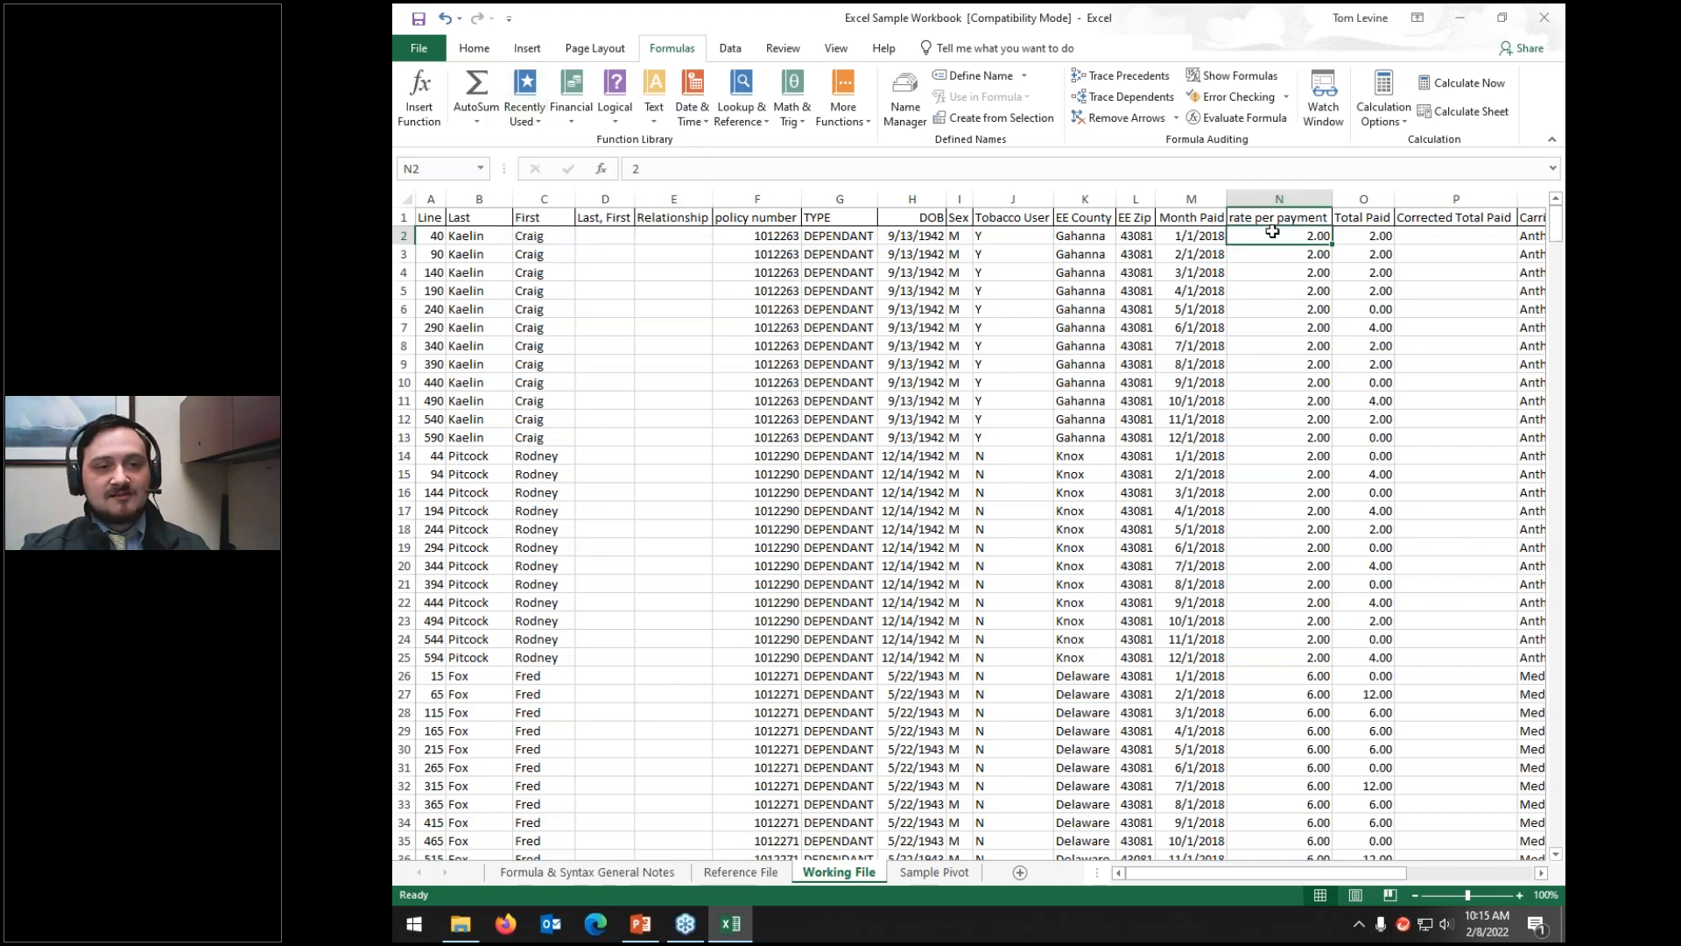
key("ctrl+shift+Down")
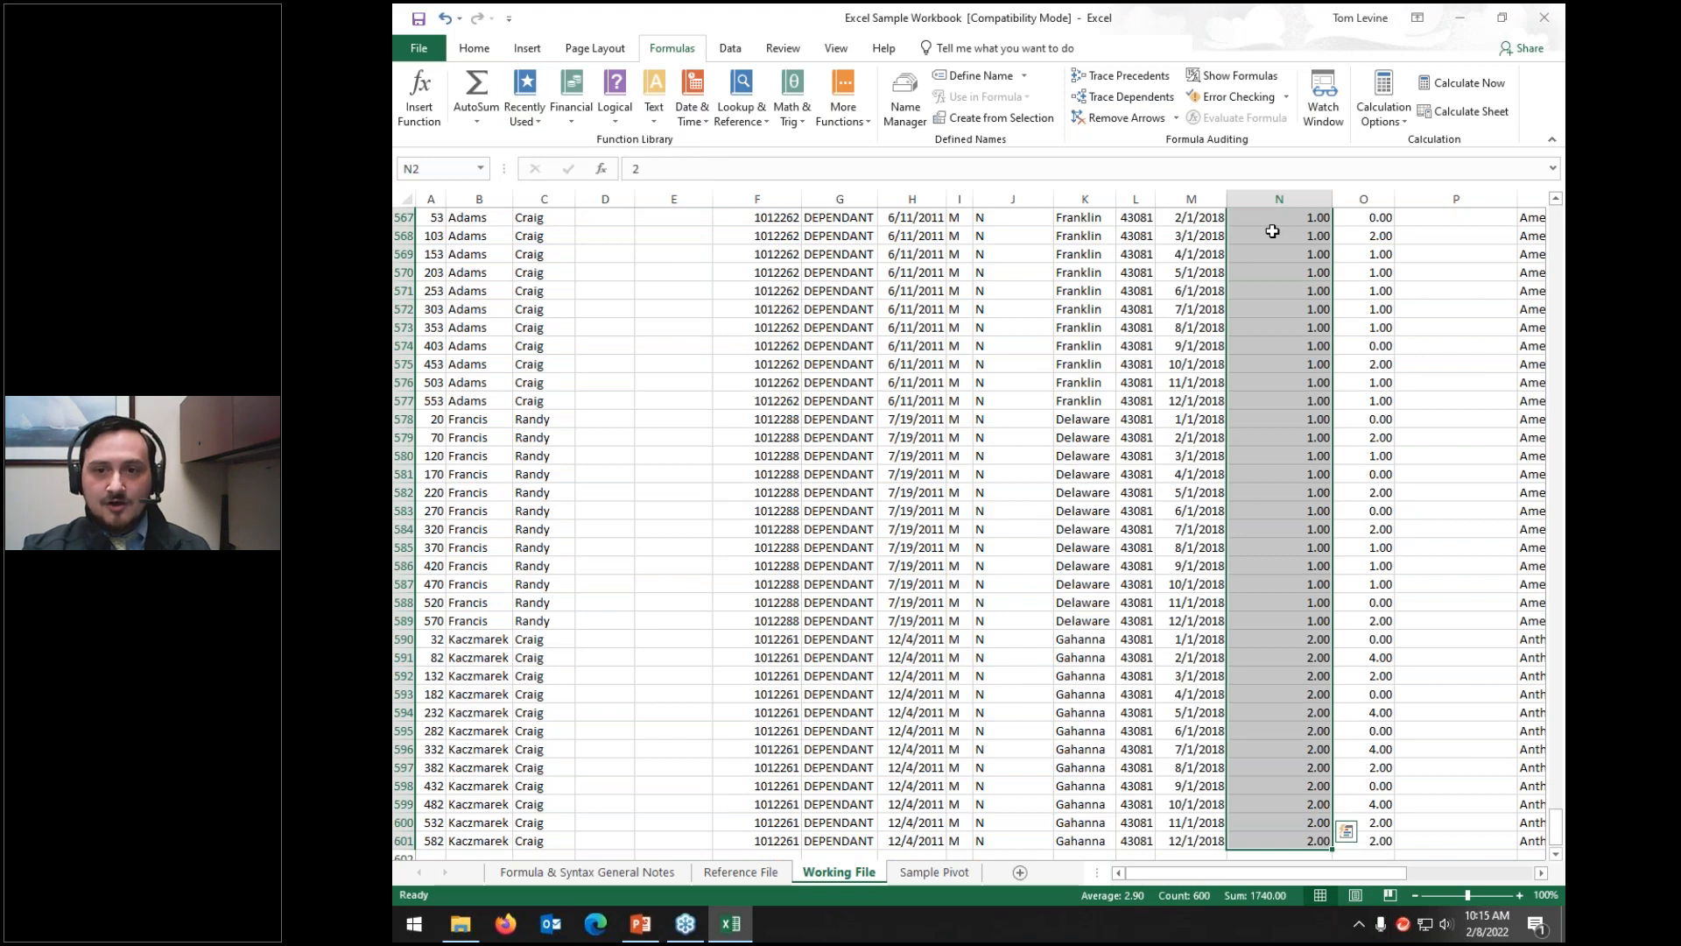
scroll(1278, 236, "down", 11)
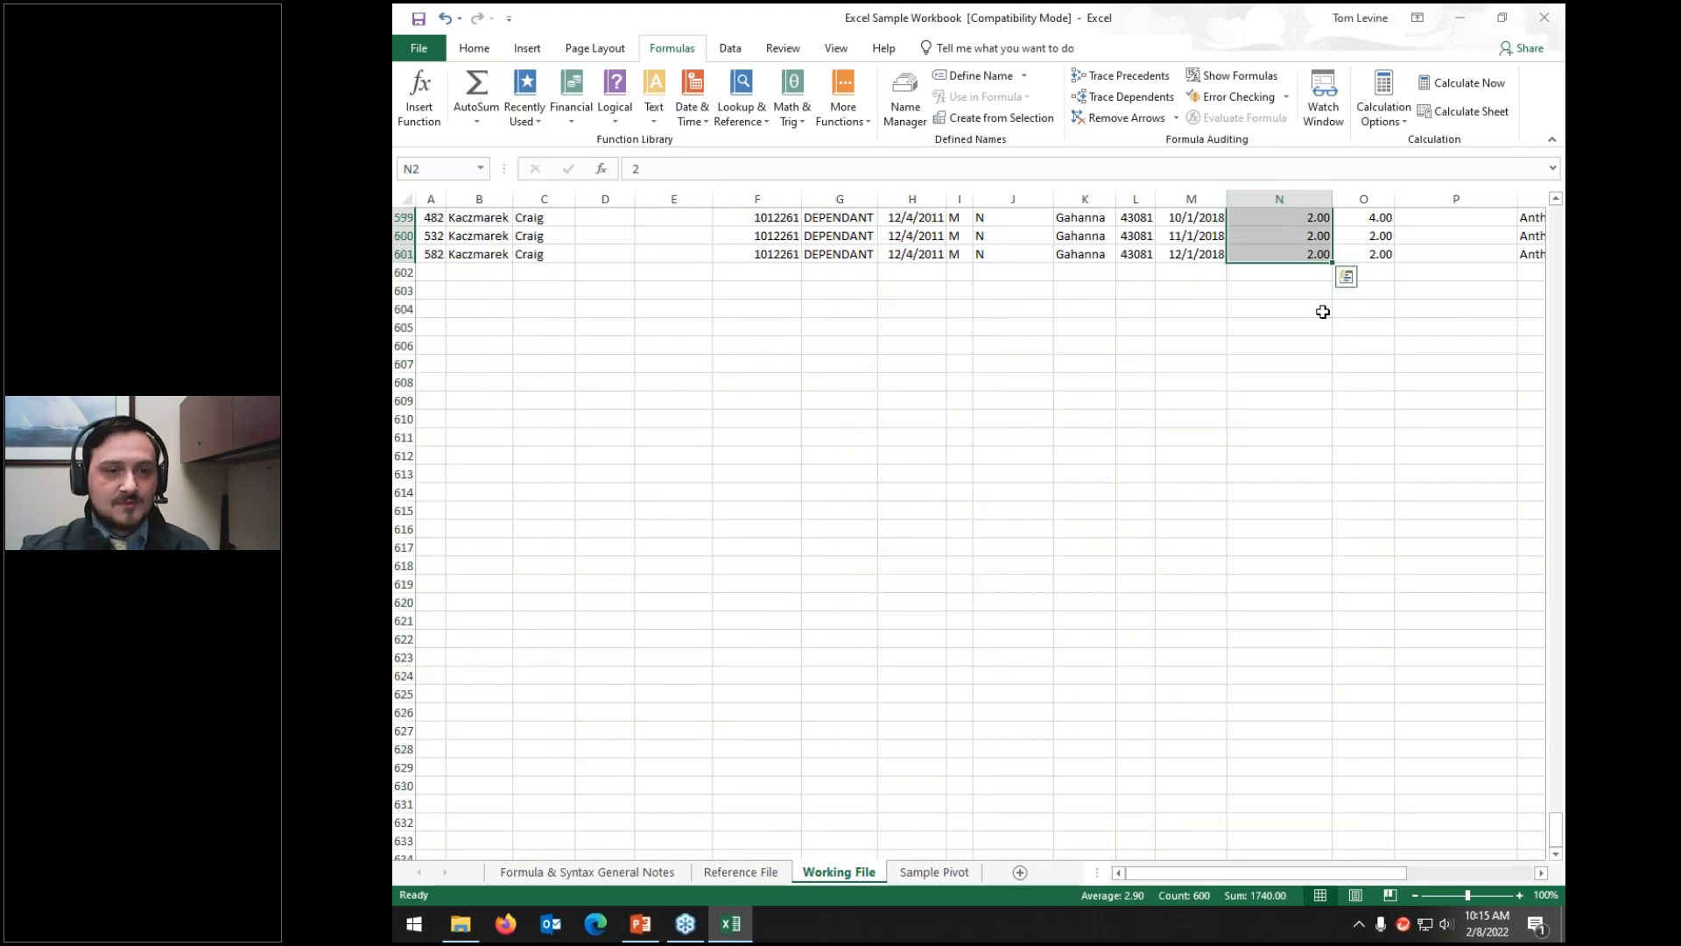
left_click(1304, 272)
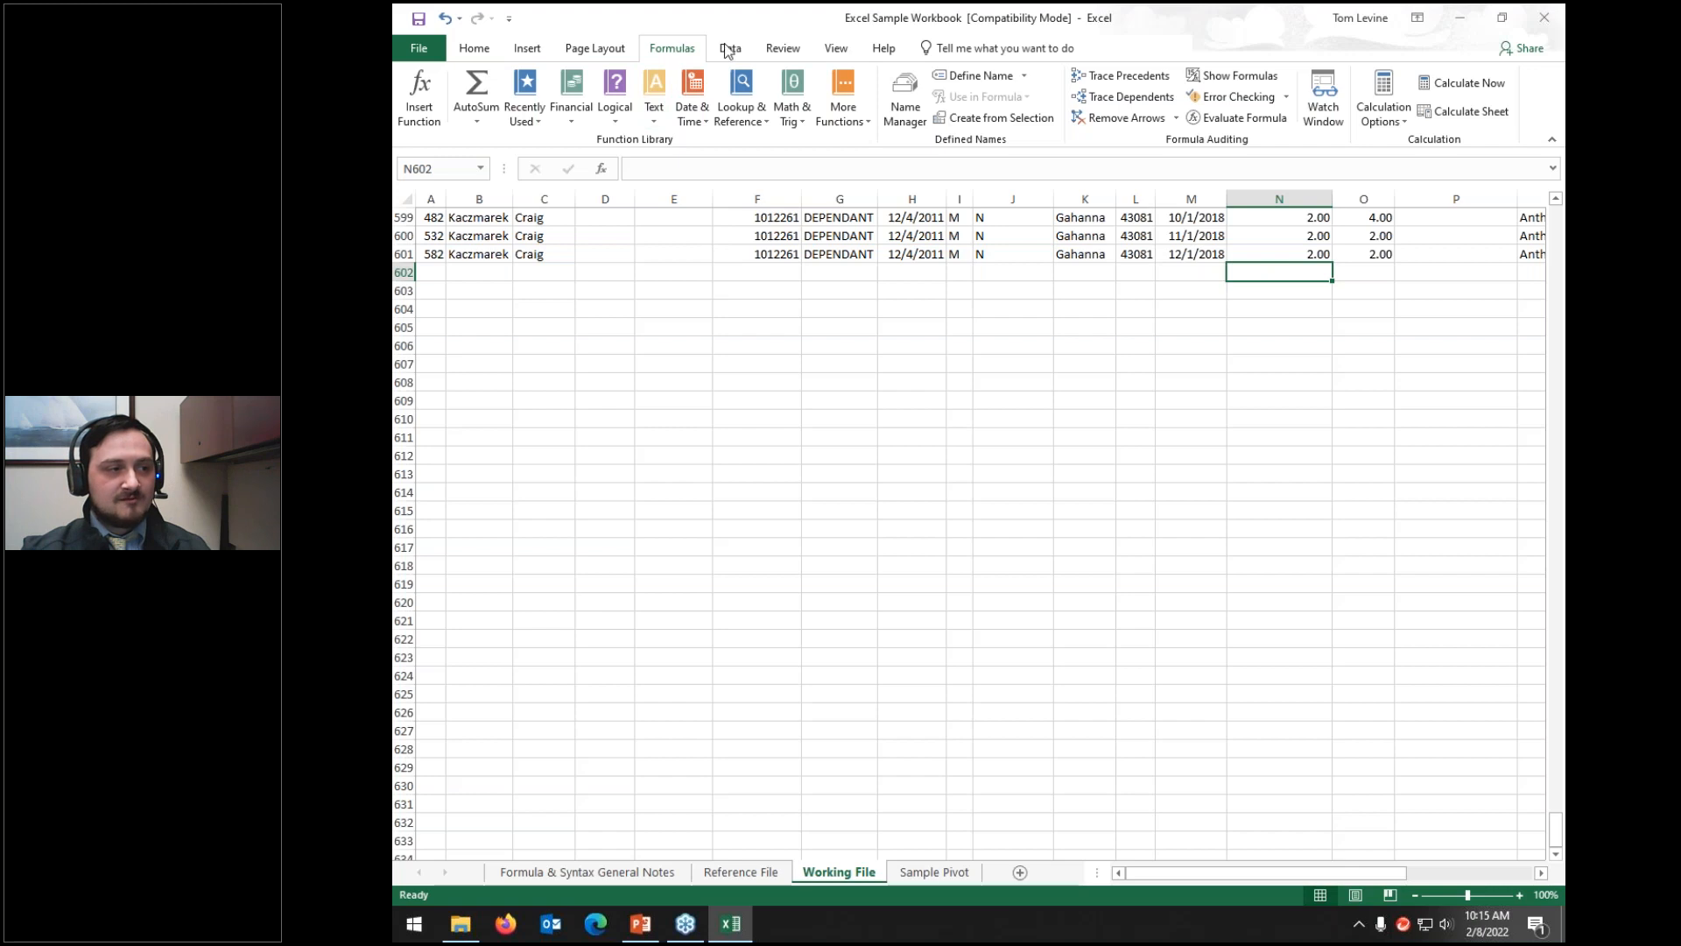
Step: Insert =SUM(N2:N601) in N602 via AutoSum, showing 1740.00
left_click(477, 124)
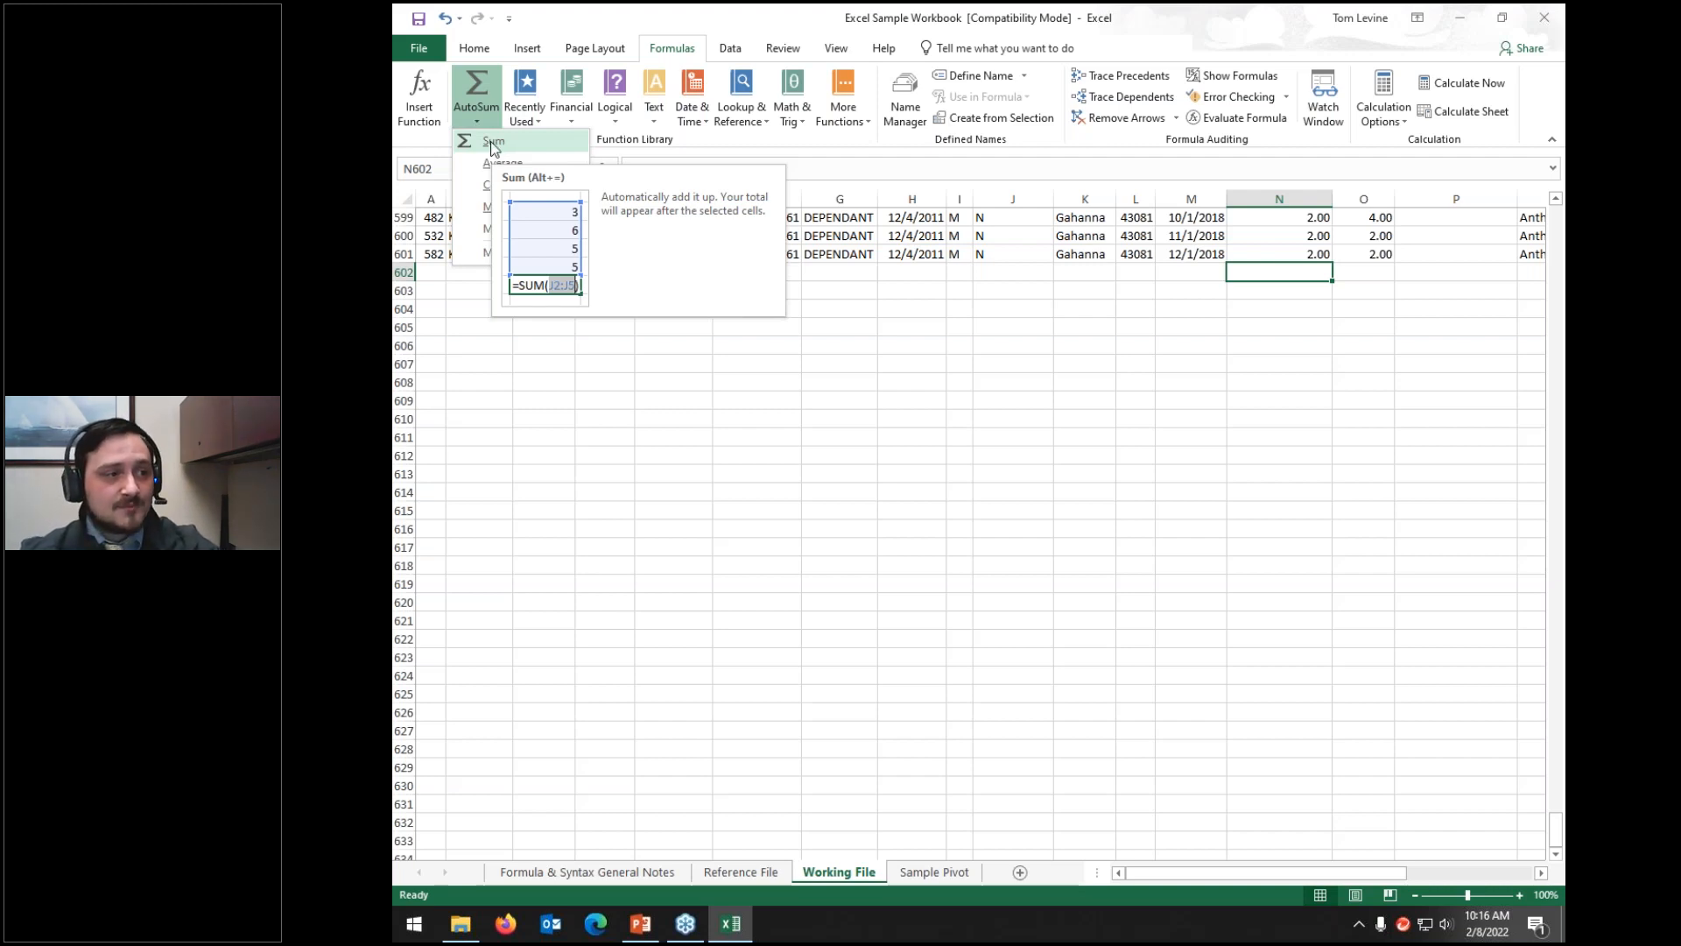
left_click(493, 142)
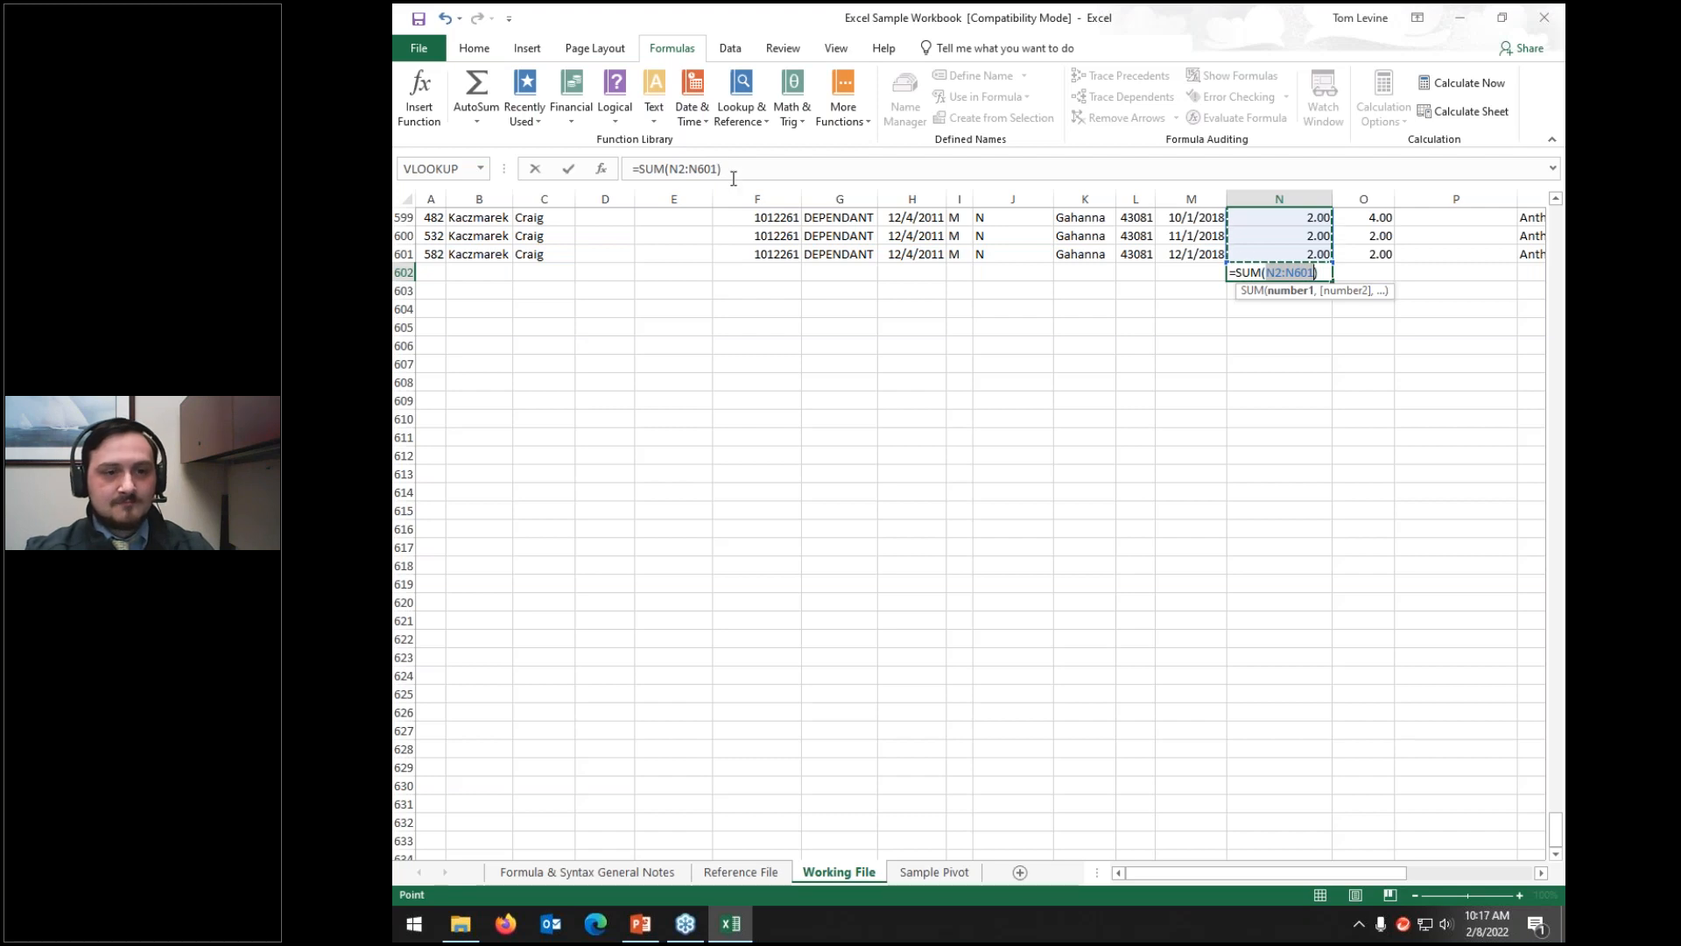
key("Return")
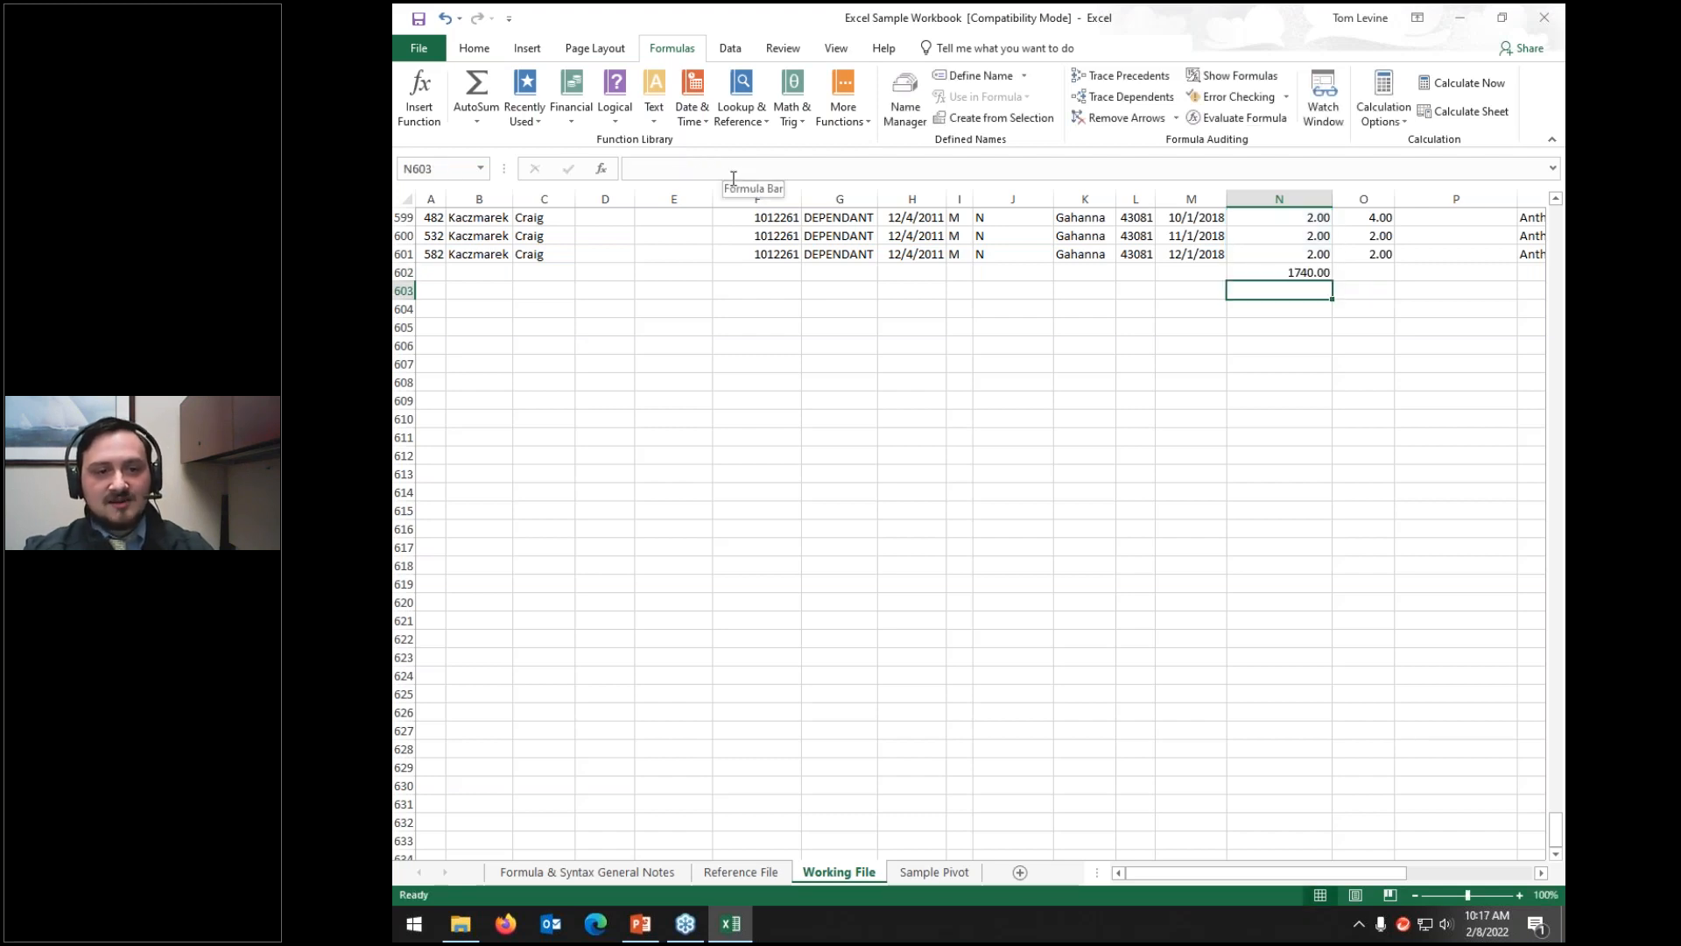
key("Up")
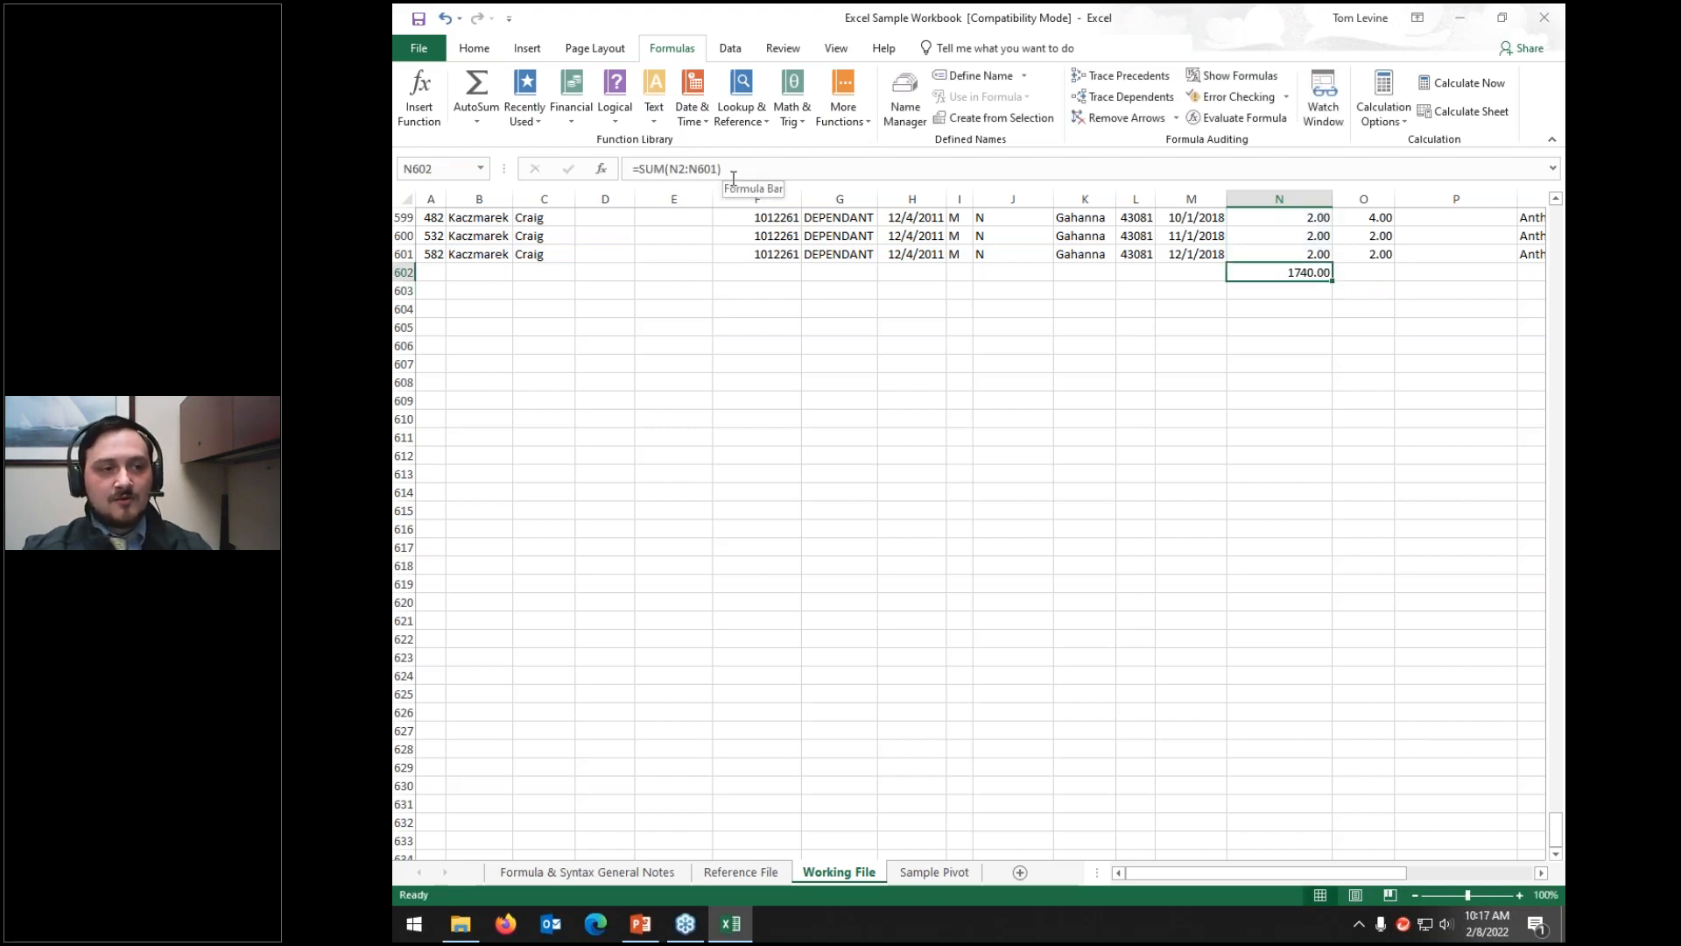
key("Right")
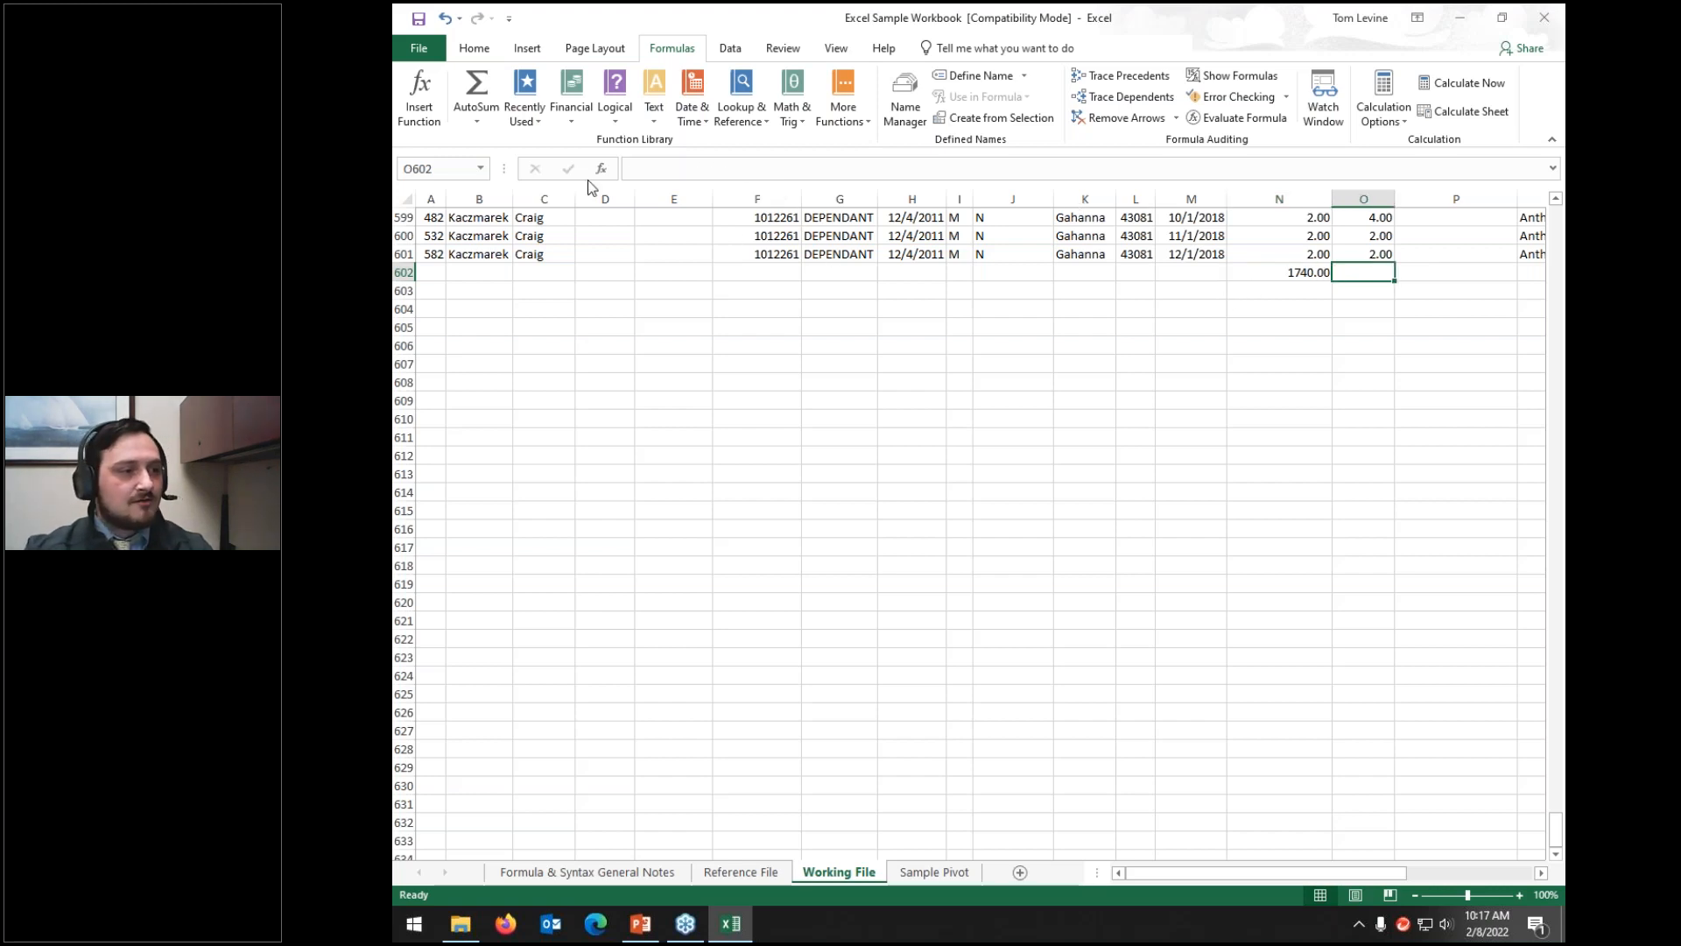
Step: AutoSum O2:O601 into O602 for 1688.54, delete it, and open the Financial functions list
left_click(483, 87)
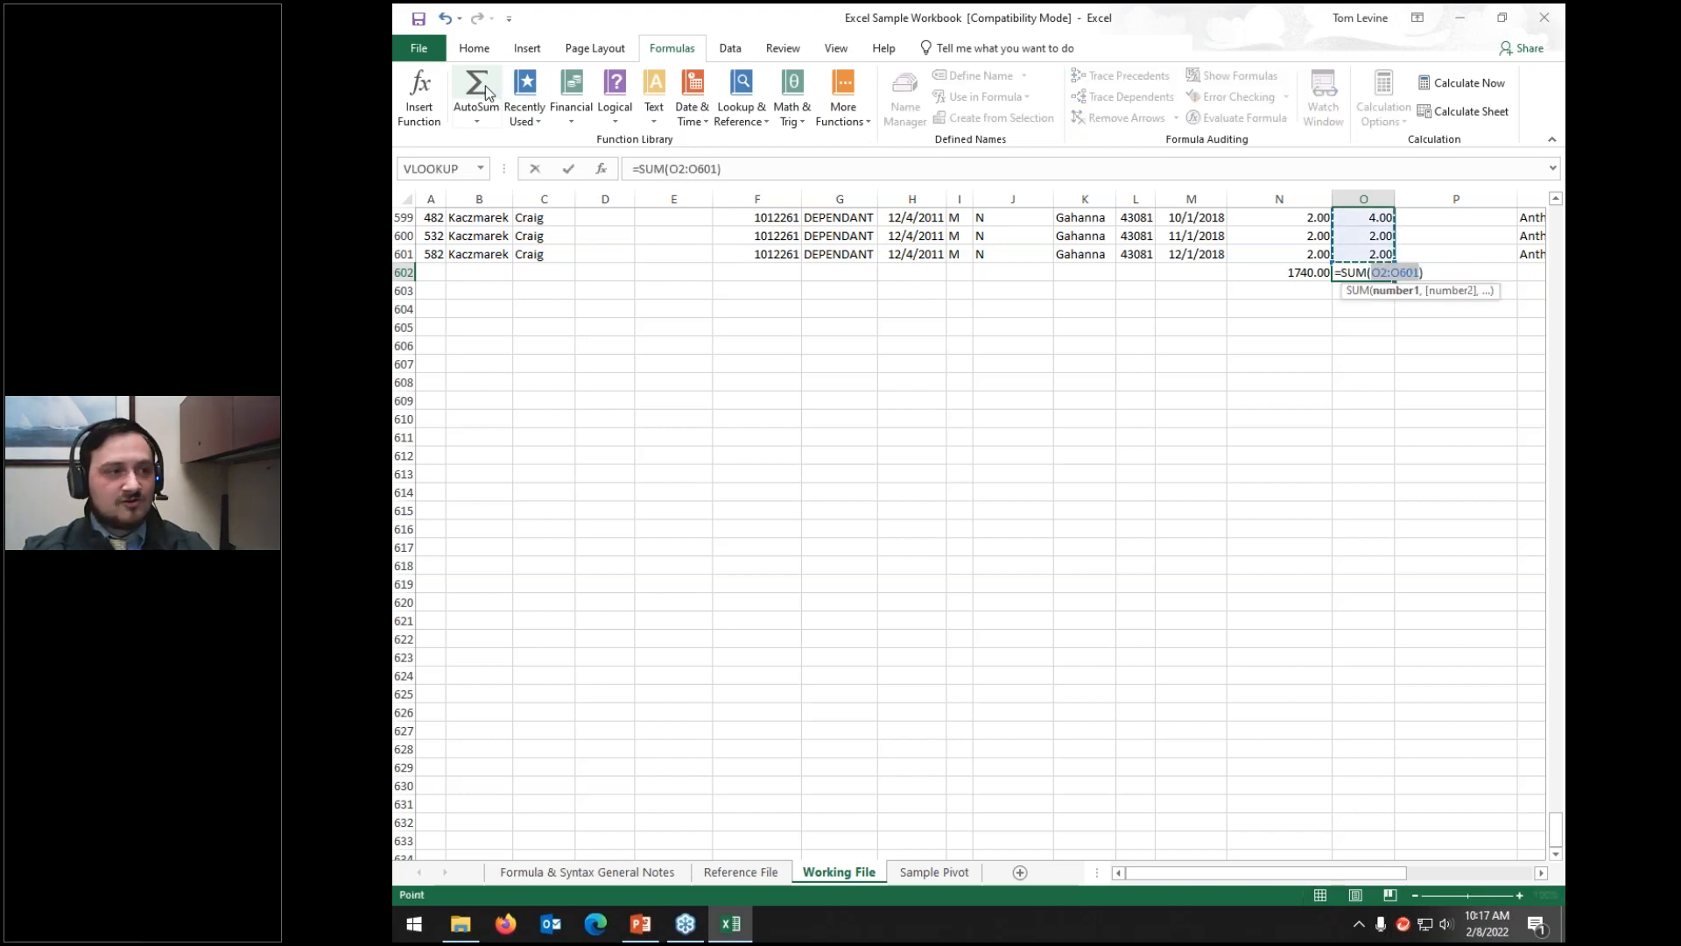
key("Return")
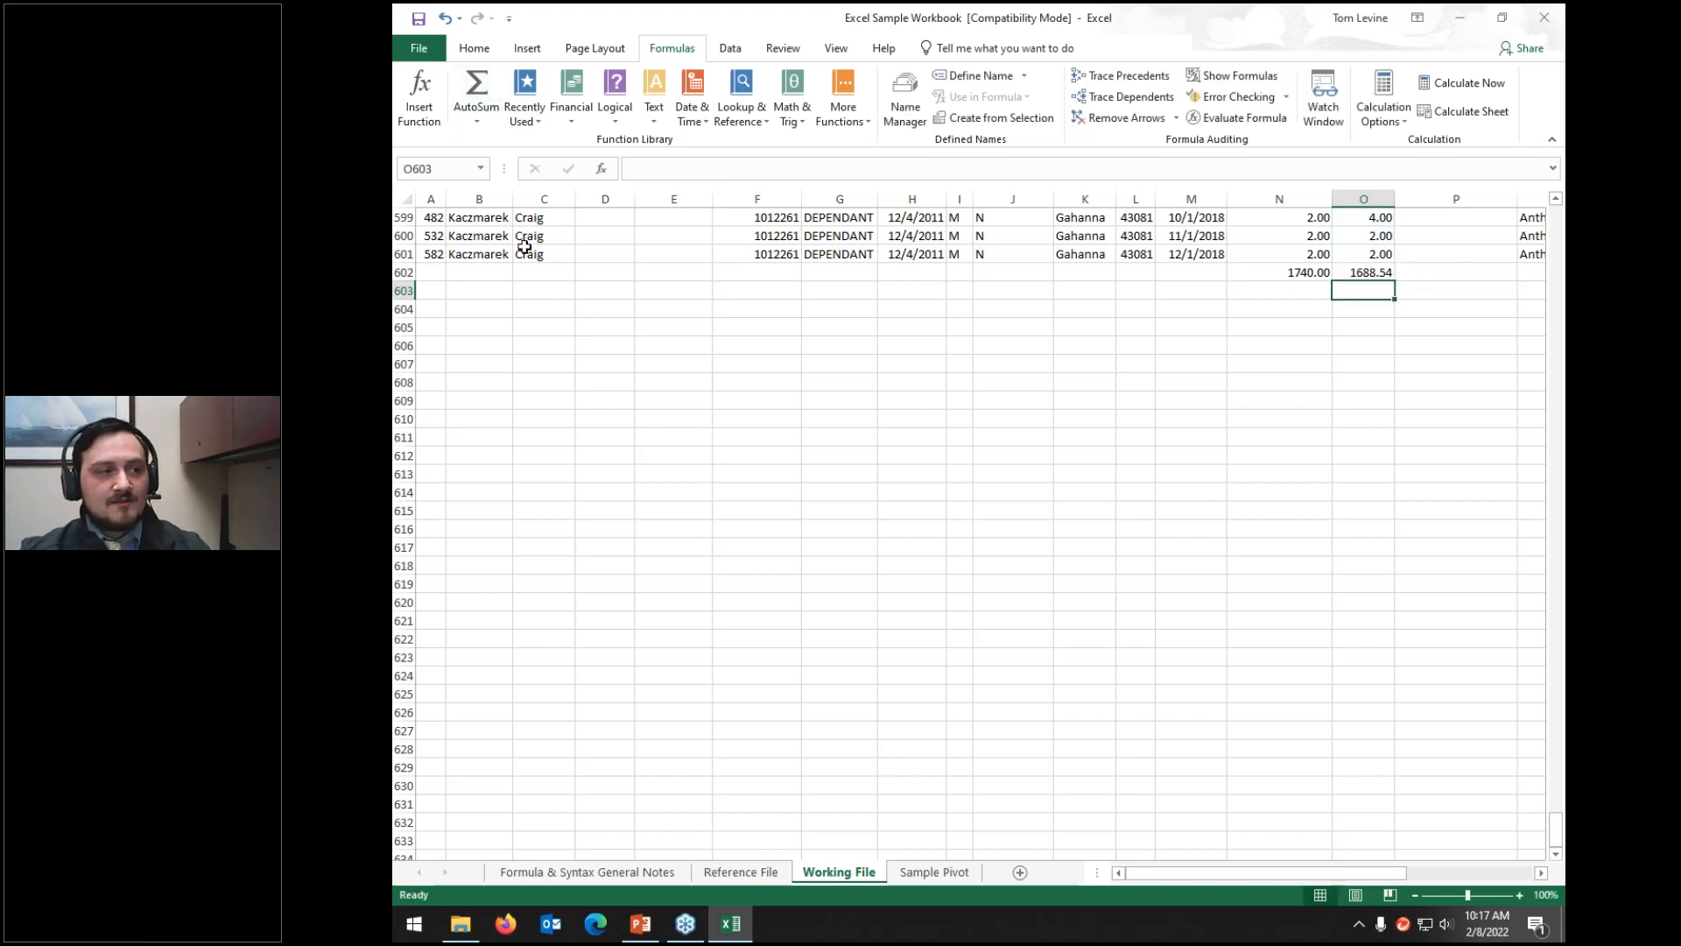
left_click(1364, 278)
key("Delete")
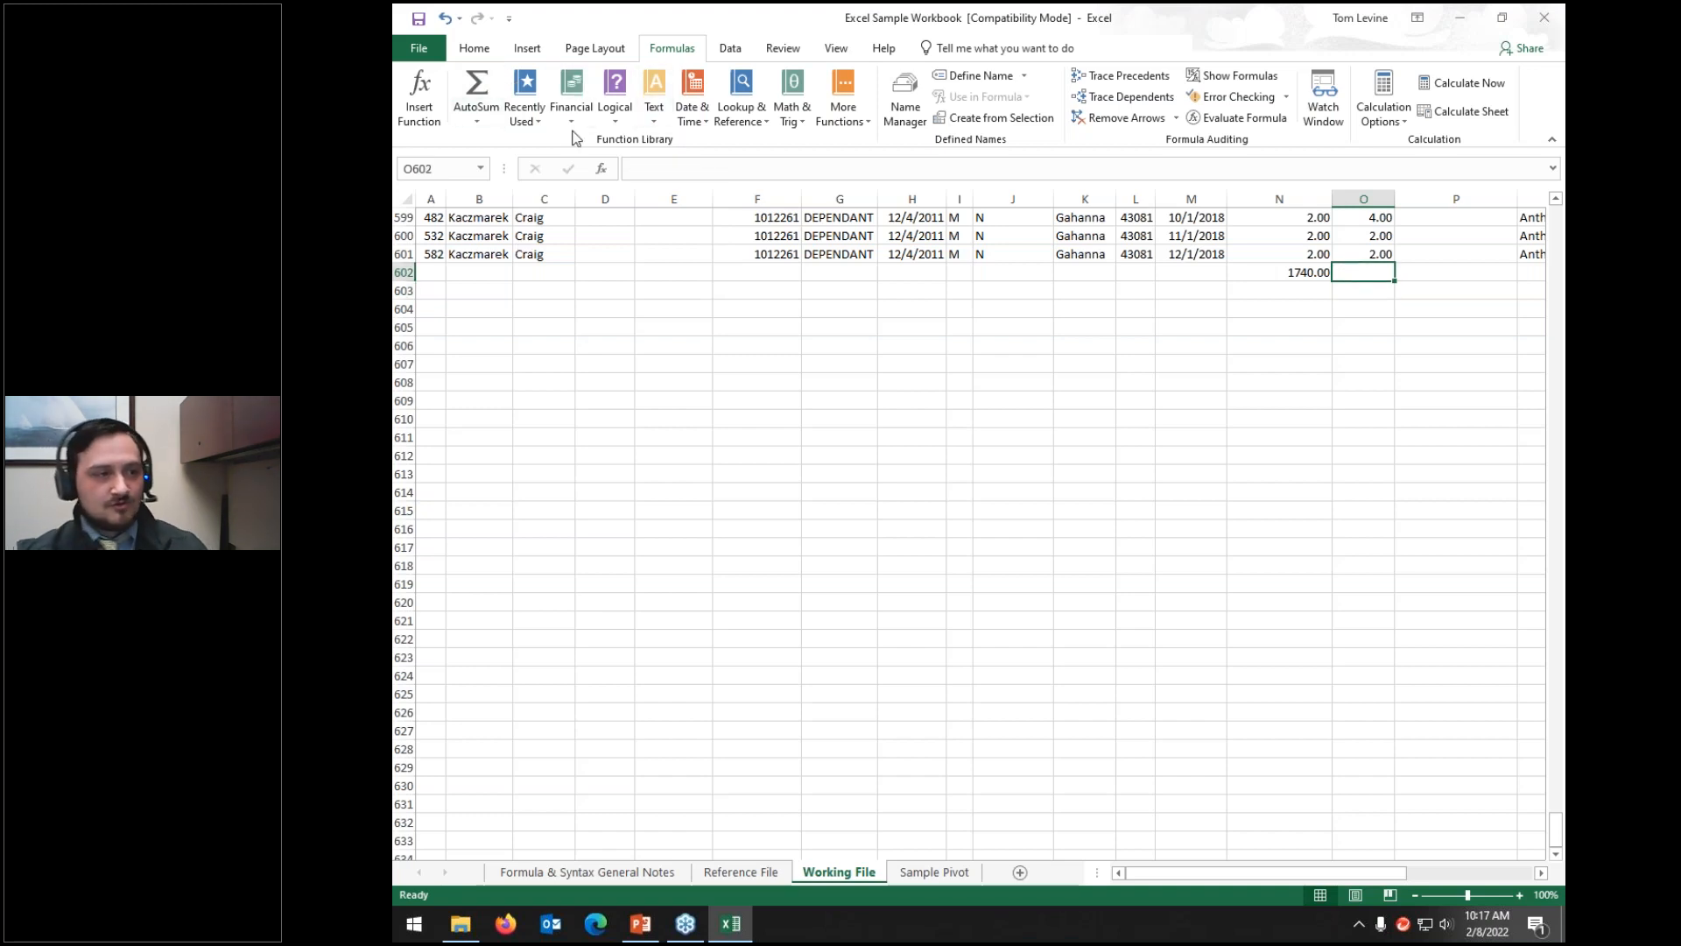
left_click(571, 96)
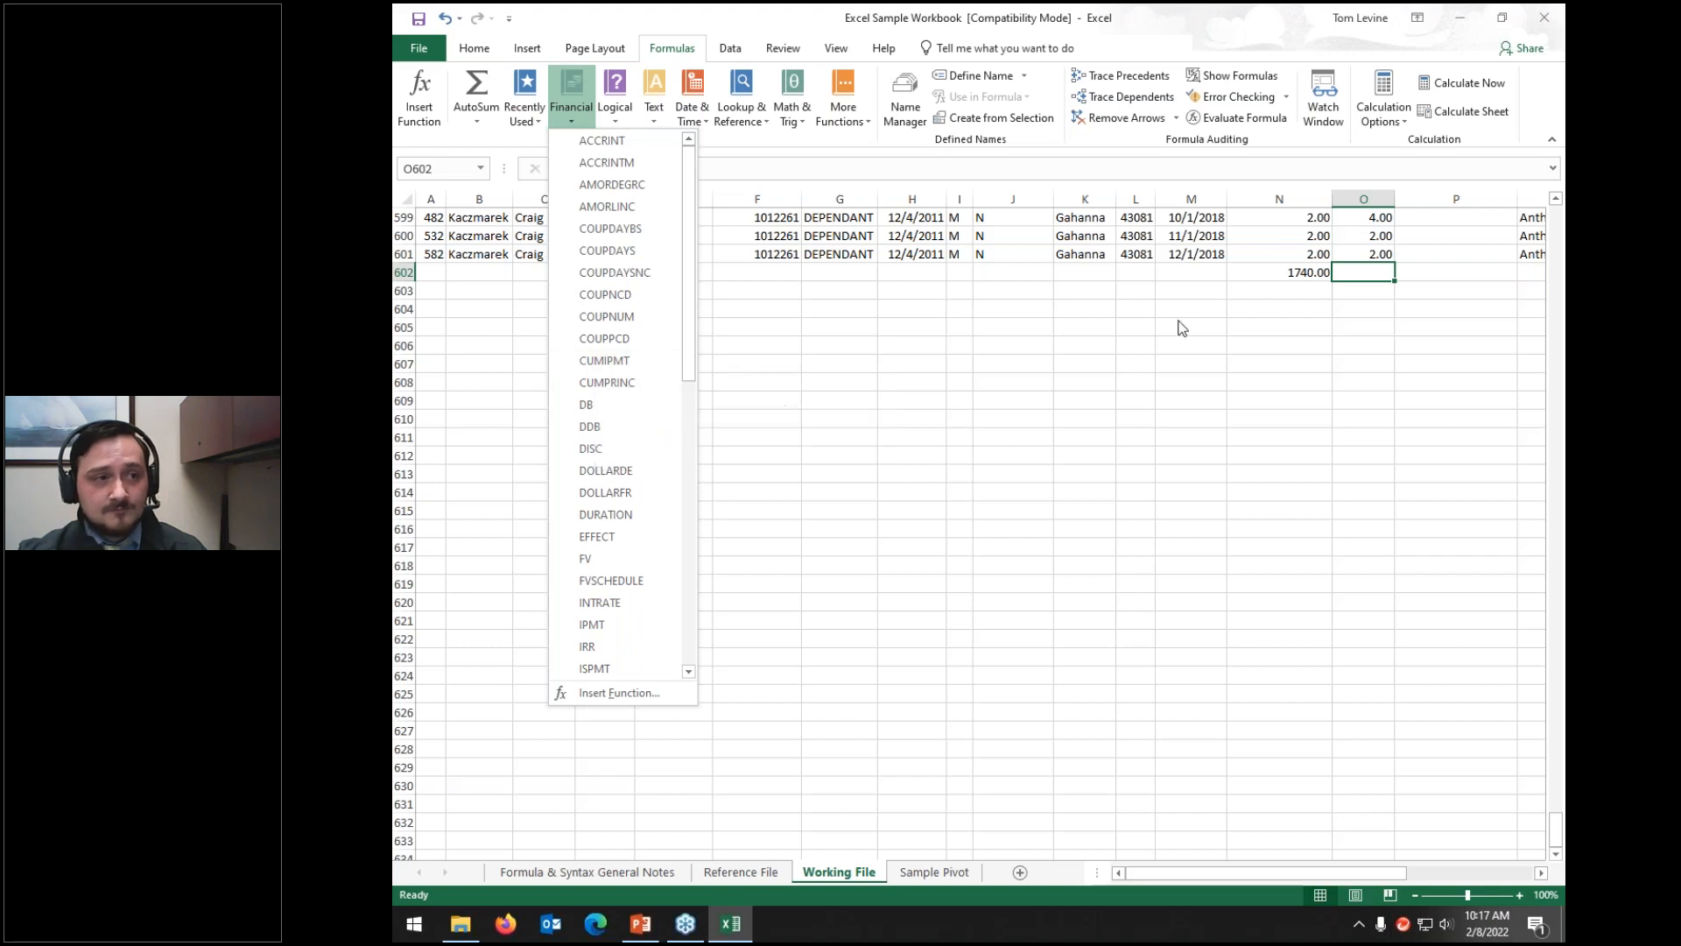
Step: Dismiss the Financial list and open the Insert Function window for O602
left_click(1300, 327)
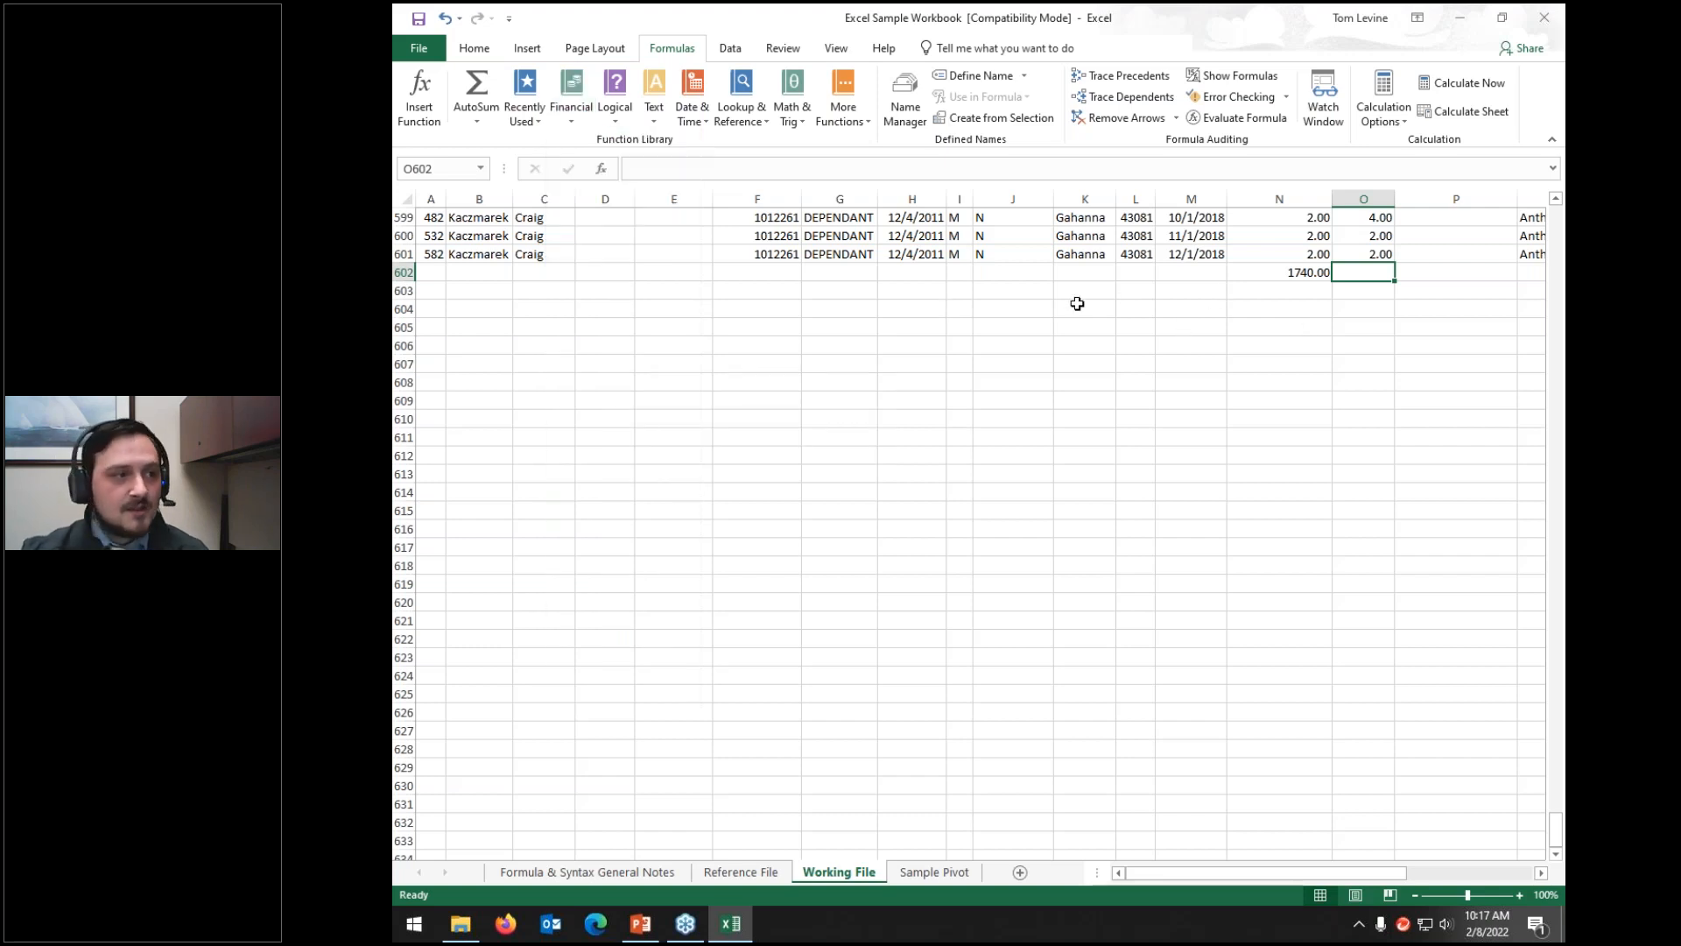
left_click(428, 106)
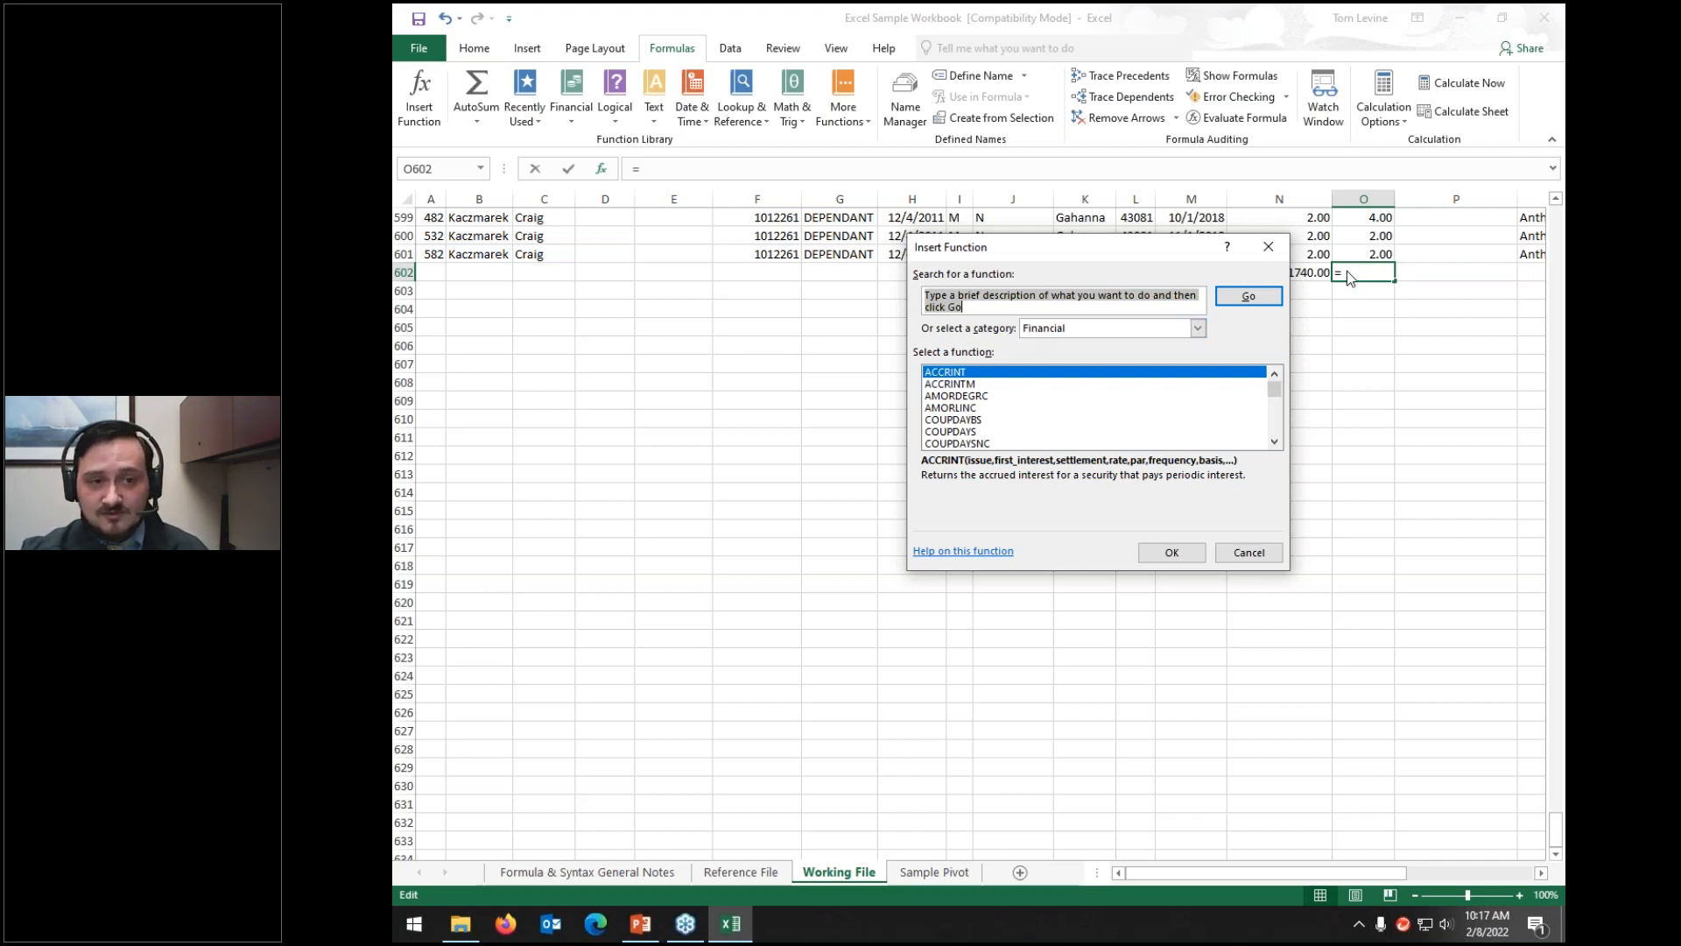
Step: Set the category to All, search for 'sum', and select SUM from the results
left_click(1128, 339)
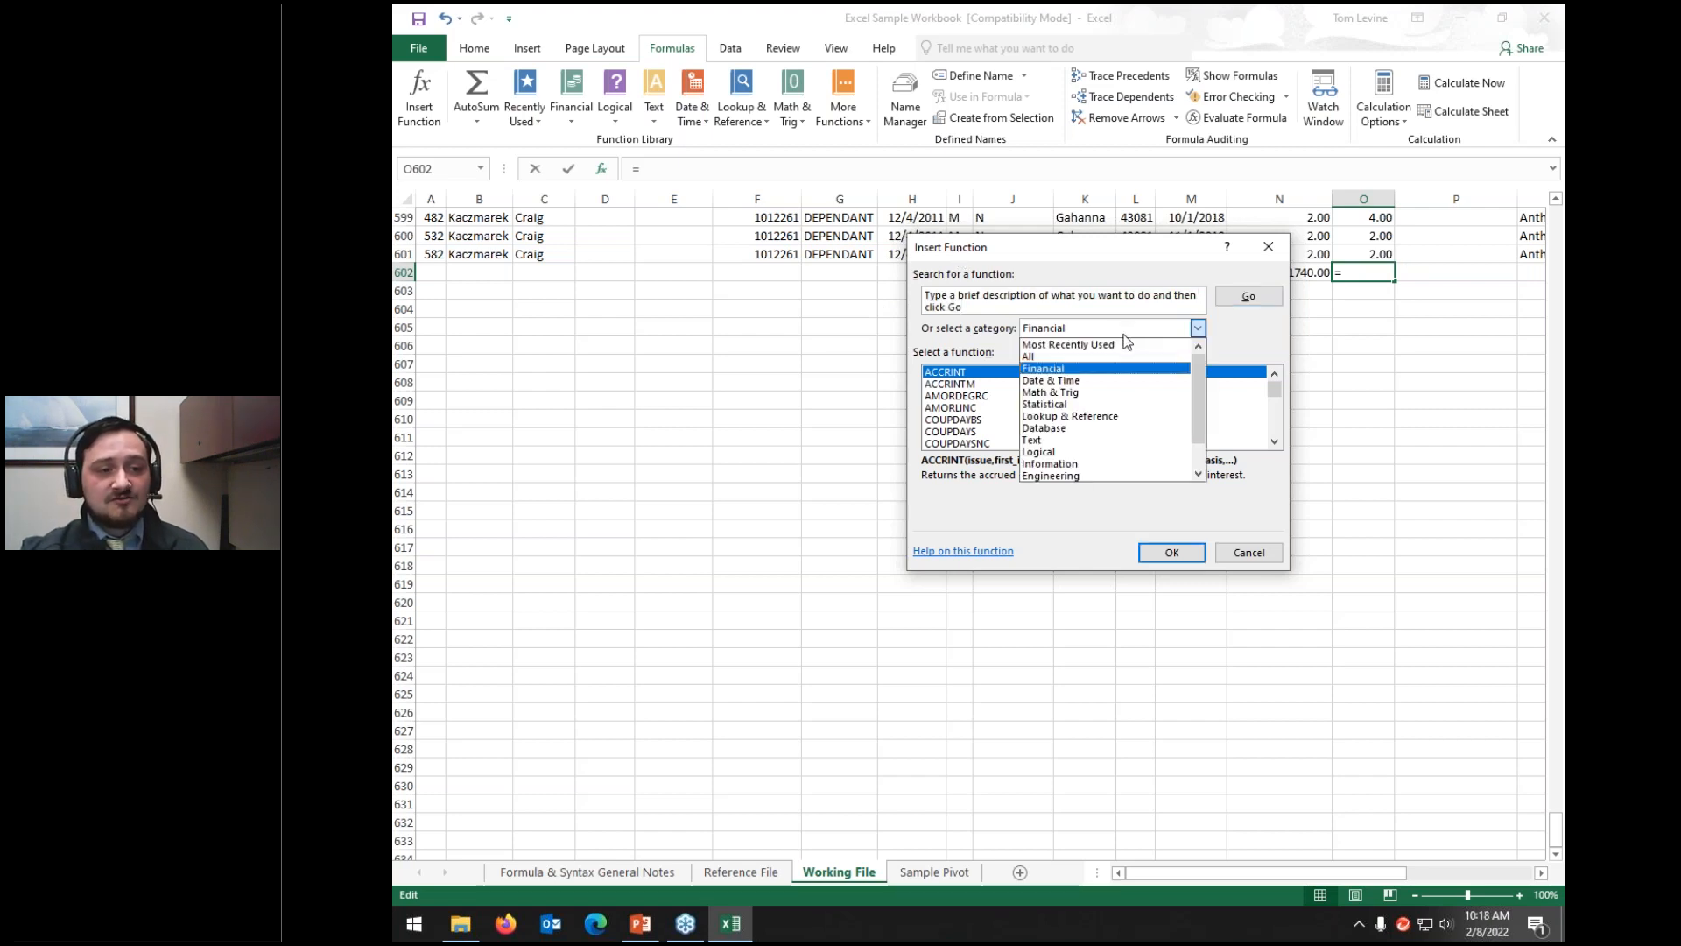
left_click(1079, 358)
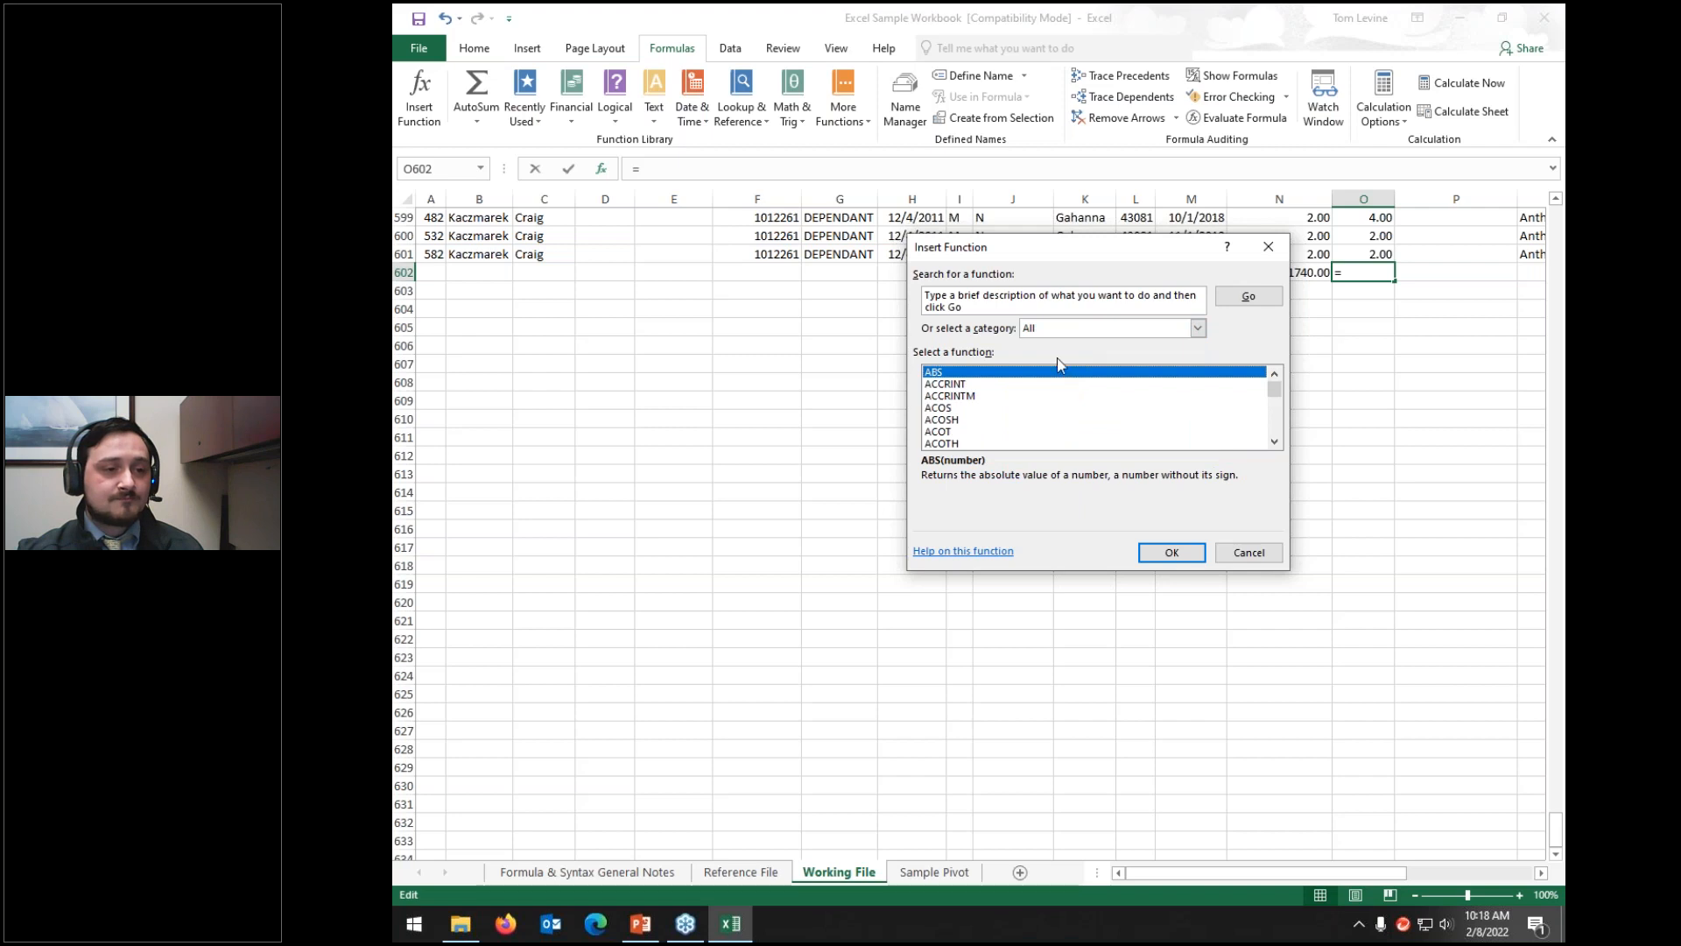
left_click(1046, 298)
left_click_drag(985, 304, 799, 270)
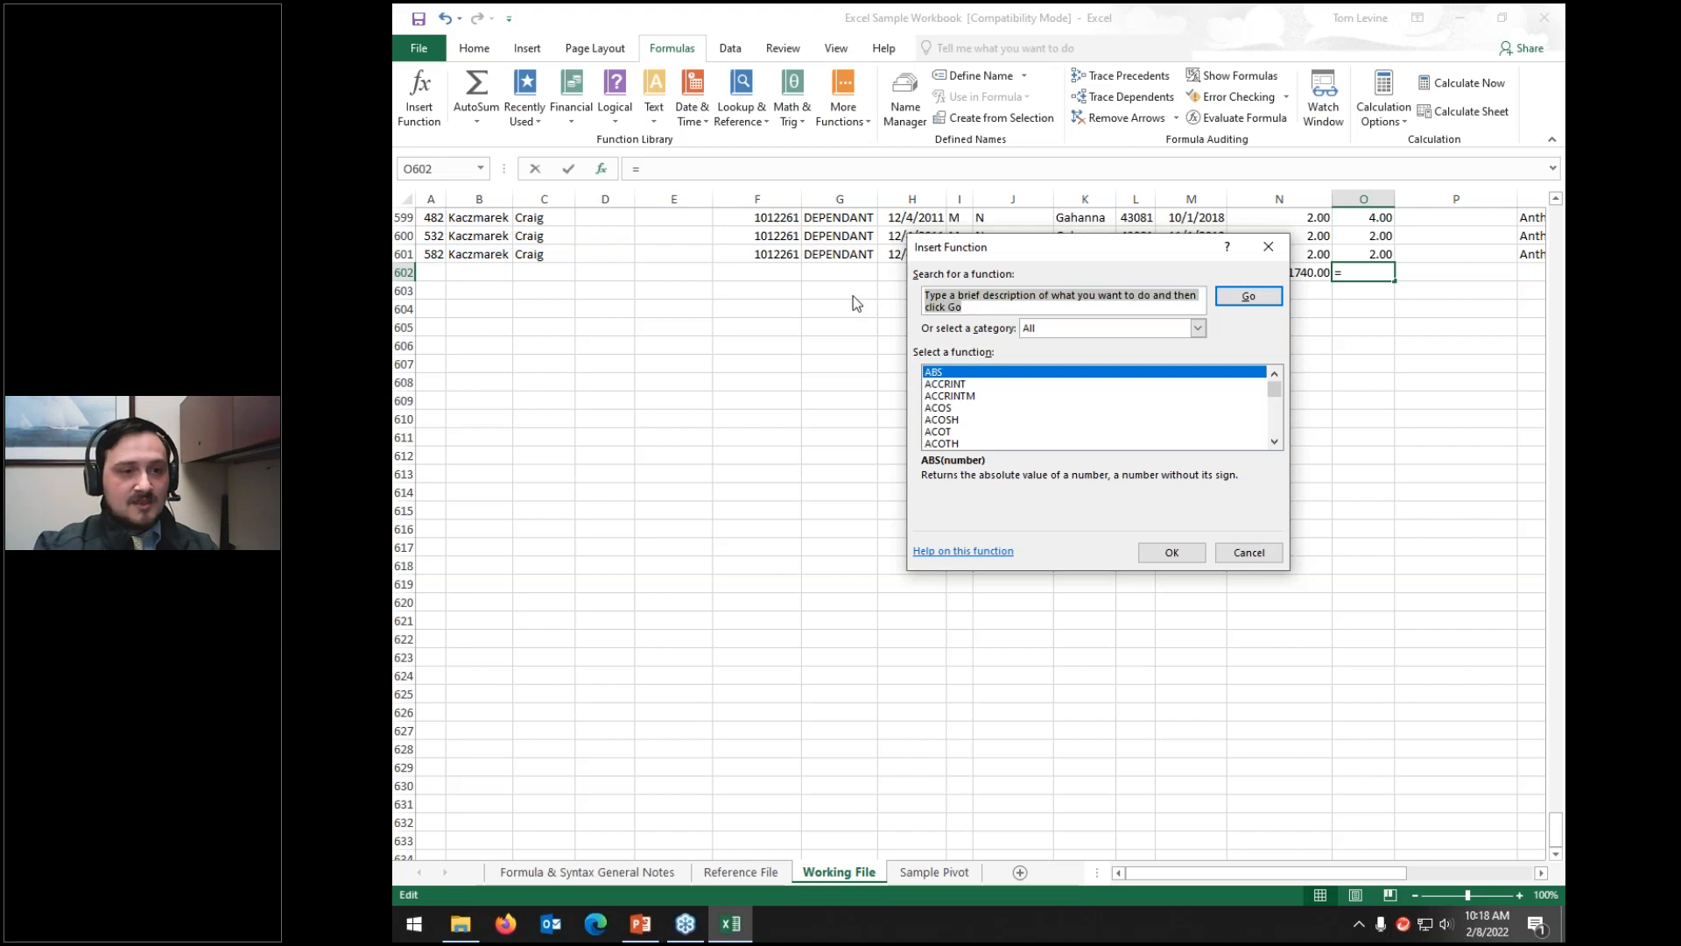
type("sum")
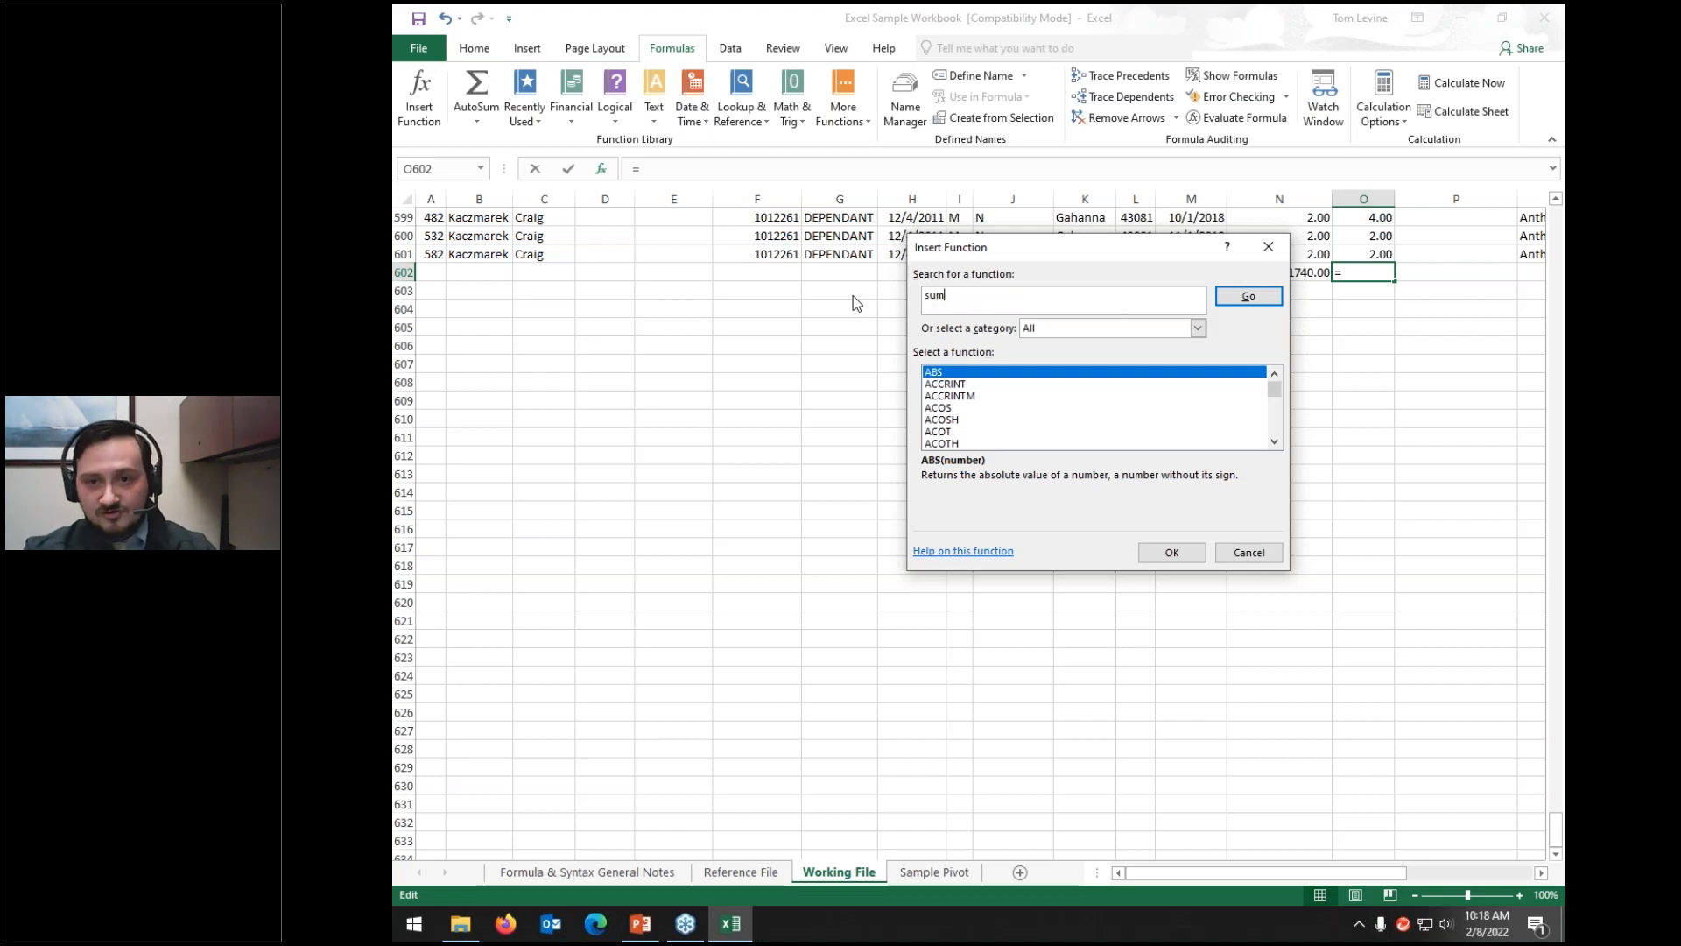
left_click(1247, 296)
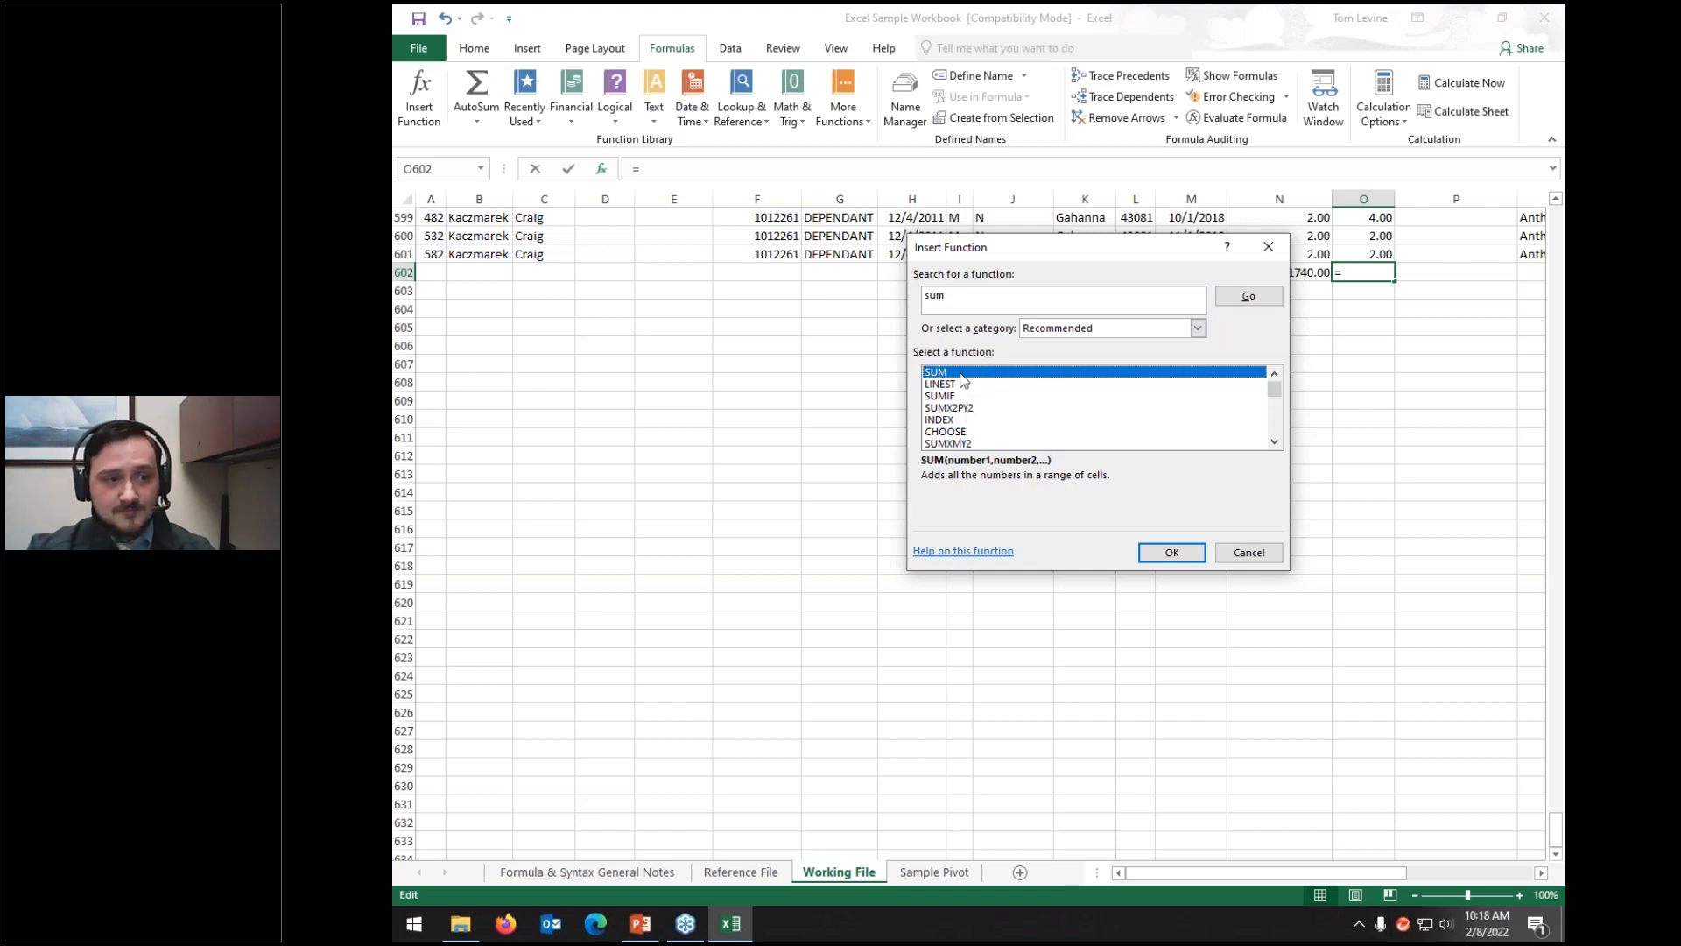
left_click(960, 386)
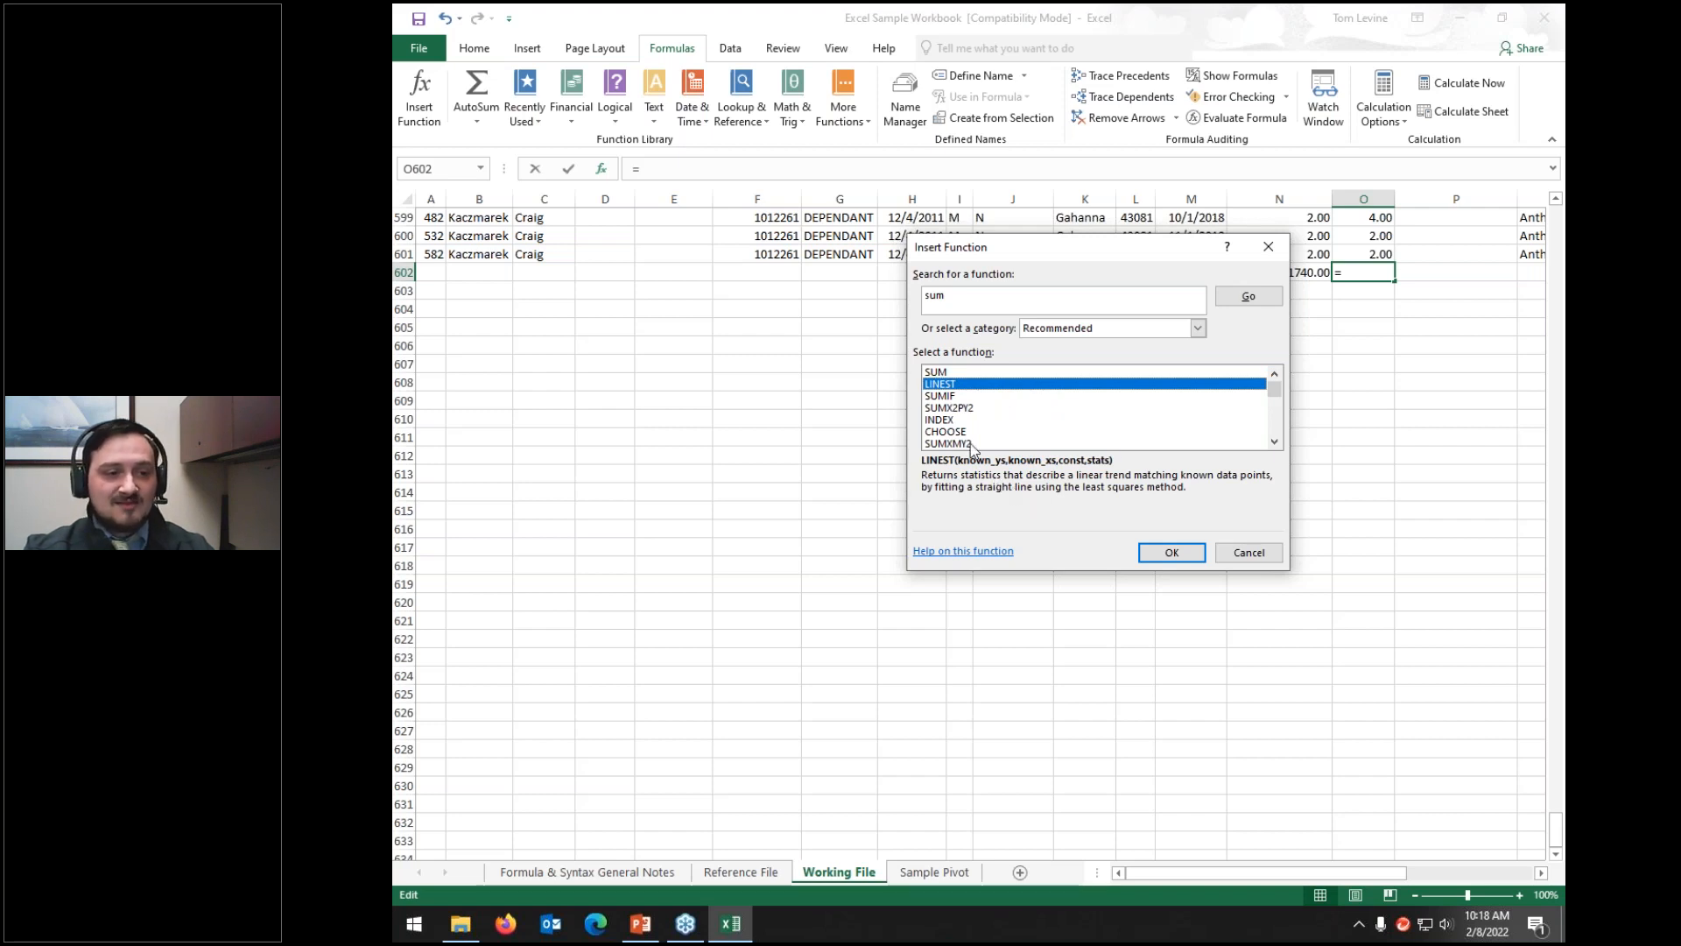
left_click(946, 398)
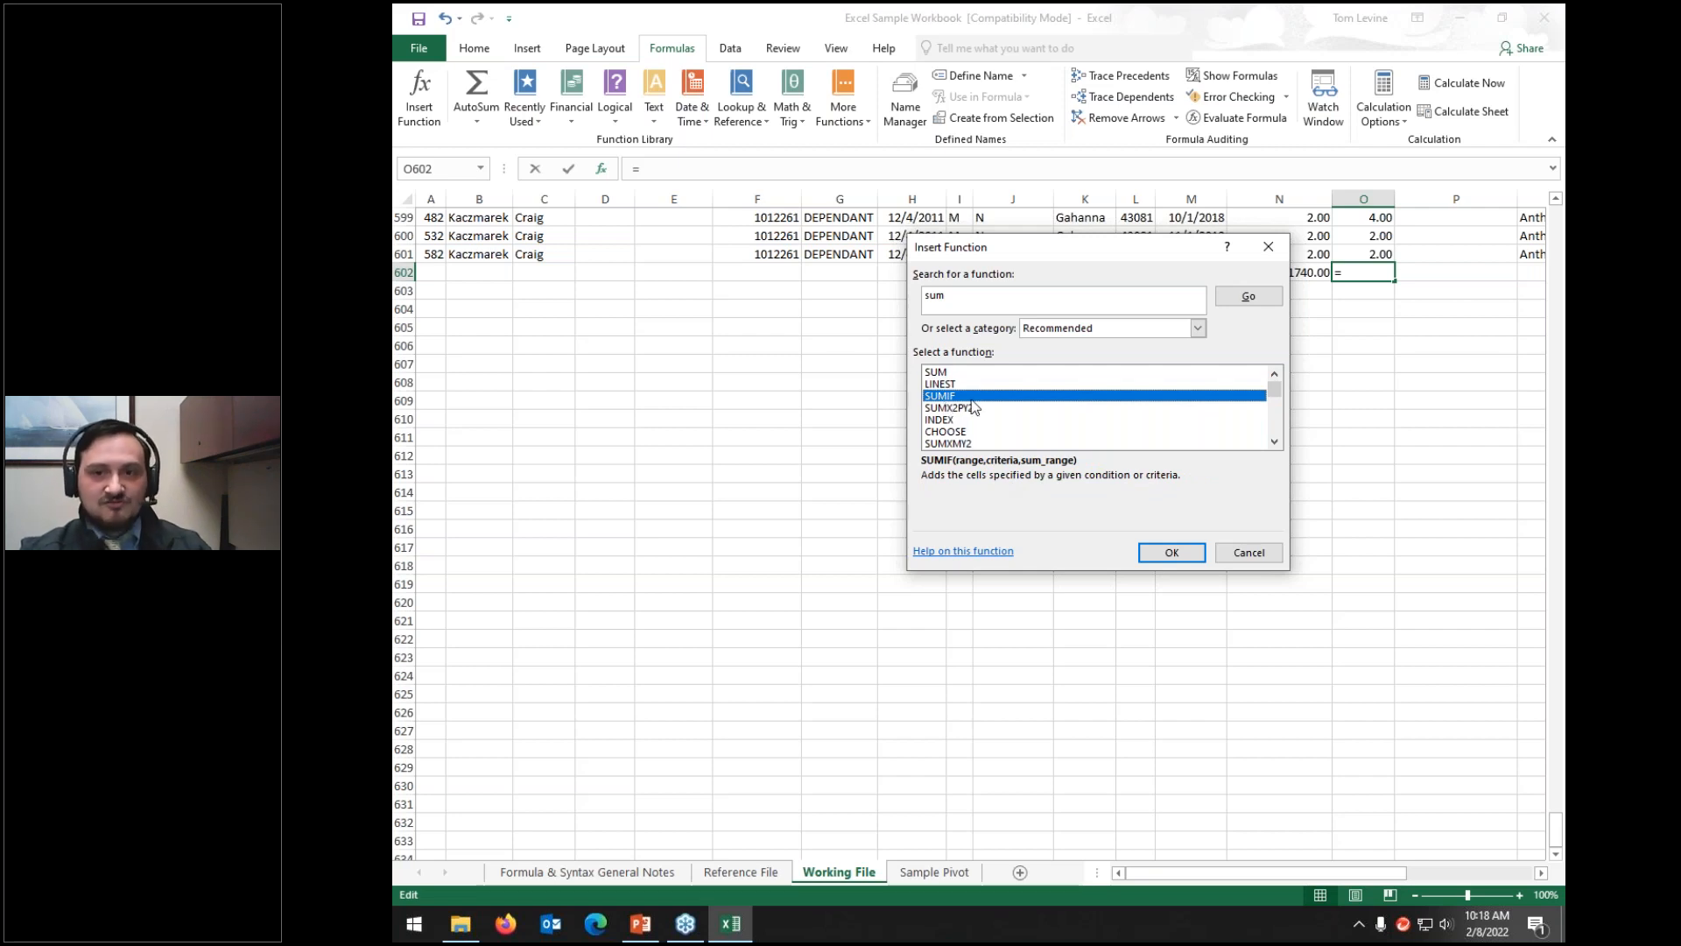
scroll(972, 405, "down", 4)
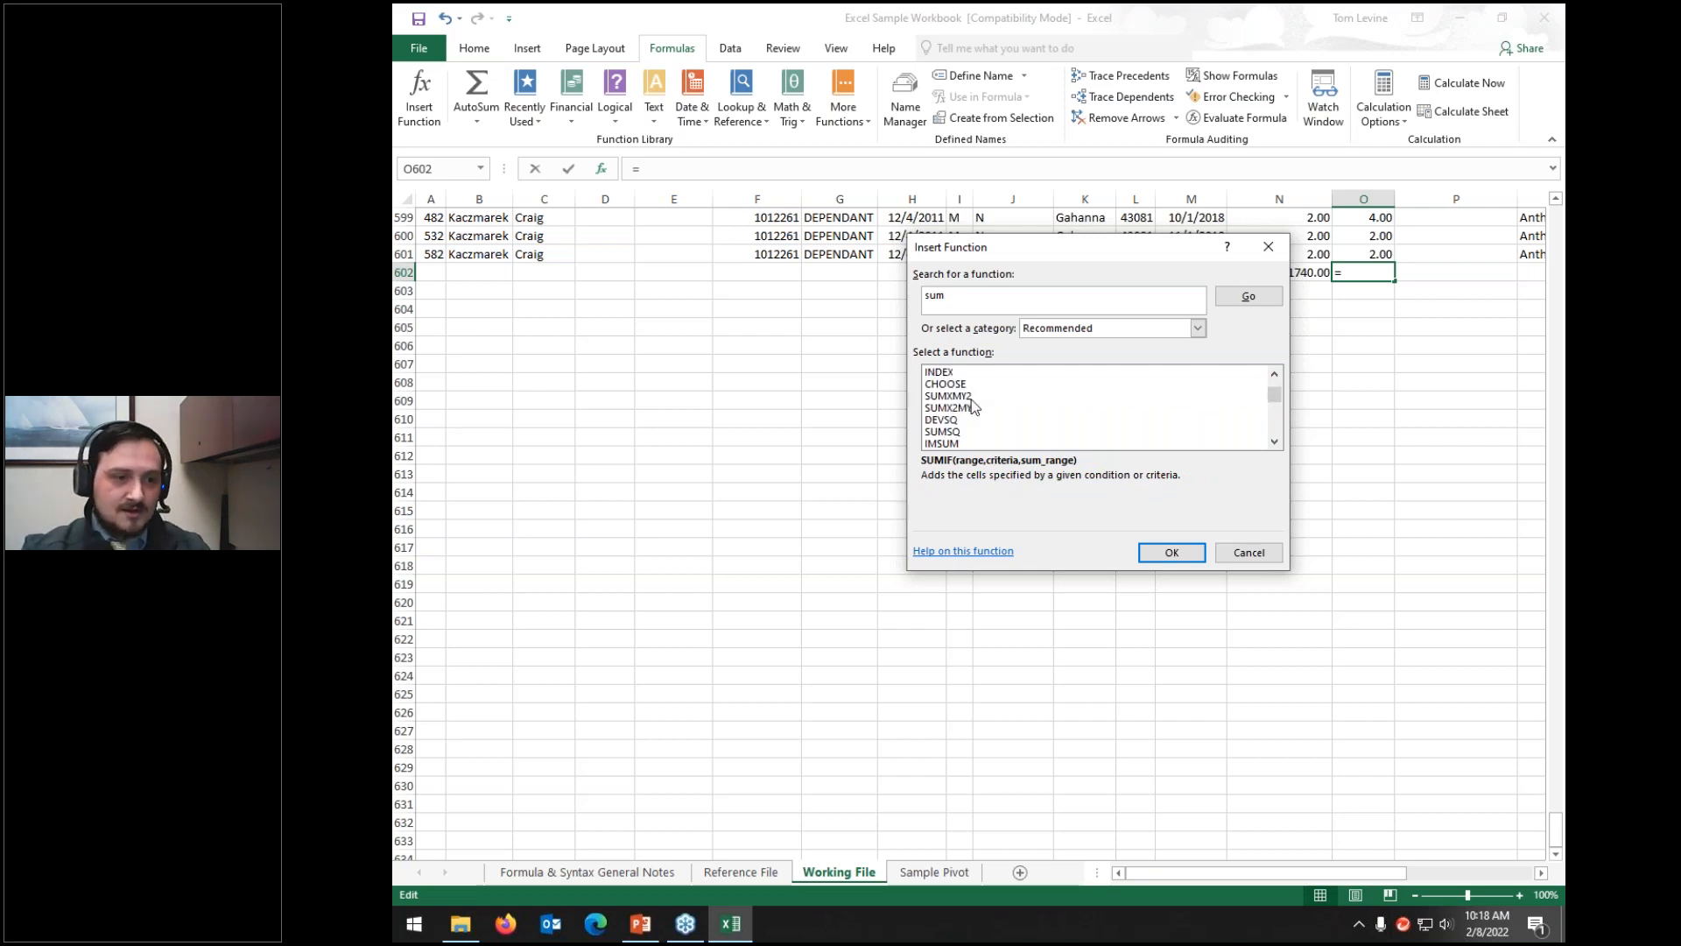
scroll(970, 397, "up", 4)
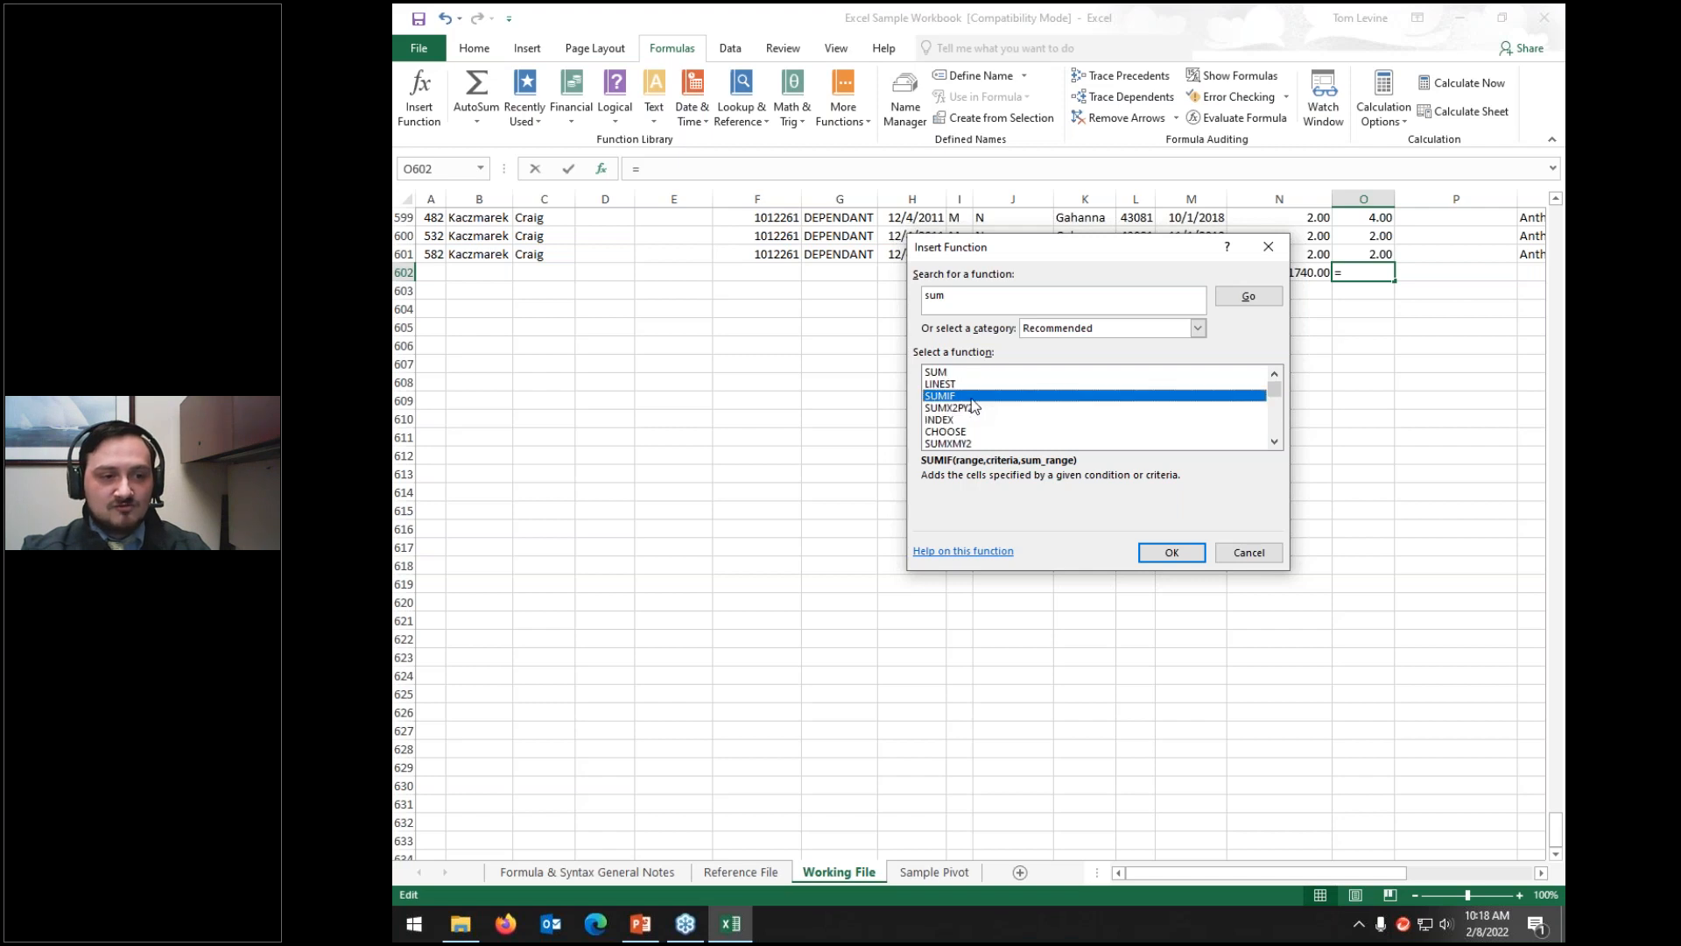
left_click(937, 375)
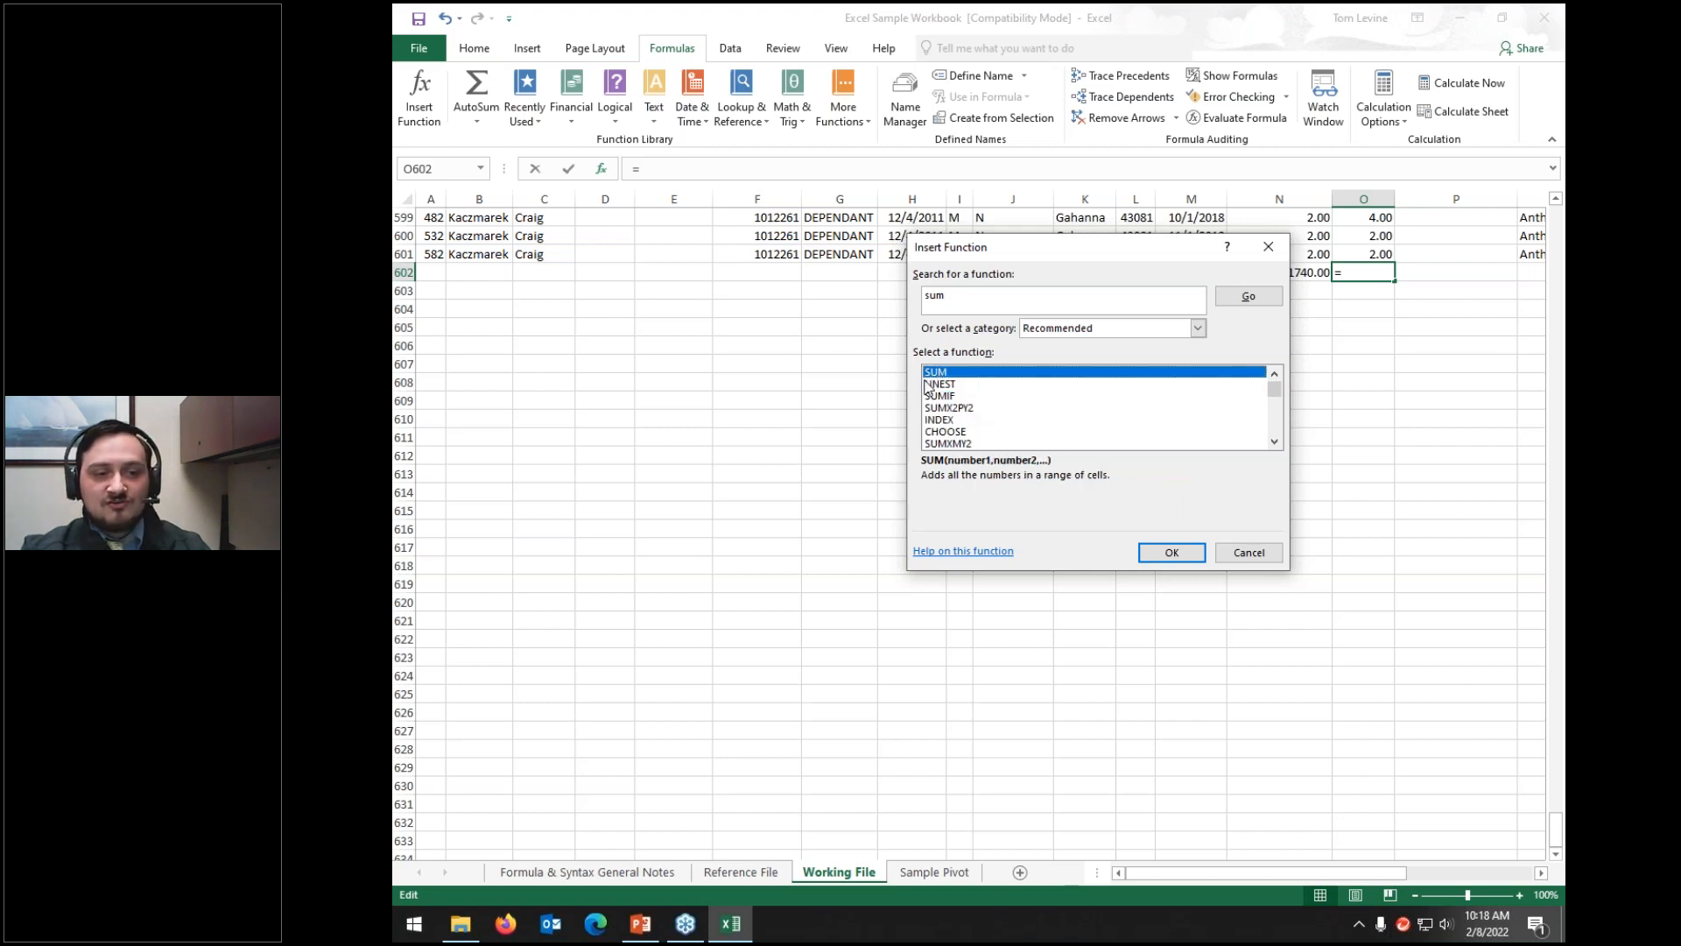
Step: Open SUM's arguments, clear the suggested O2:O601 range, and collapse Number1 for picking cells
left_click(1179, 552)
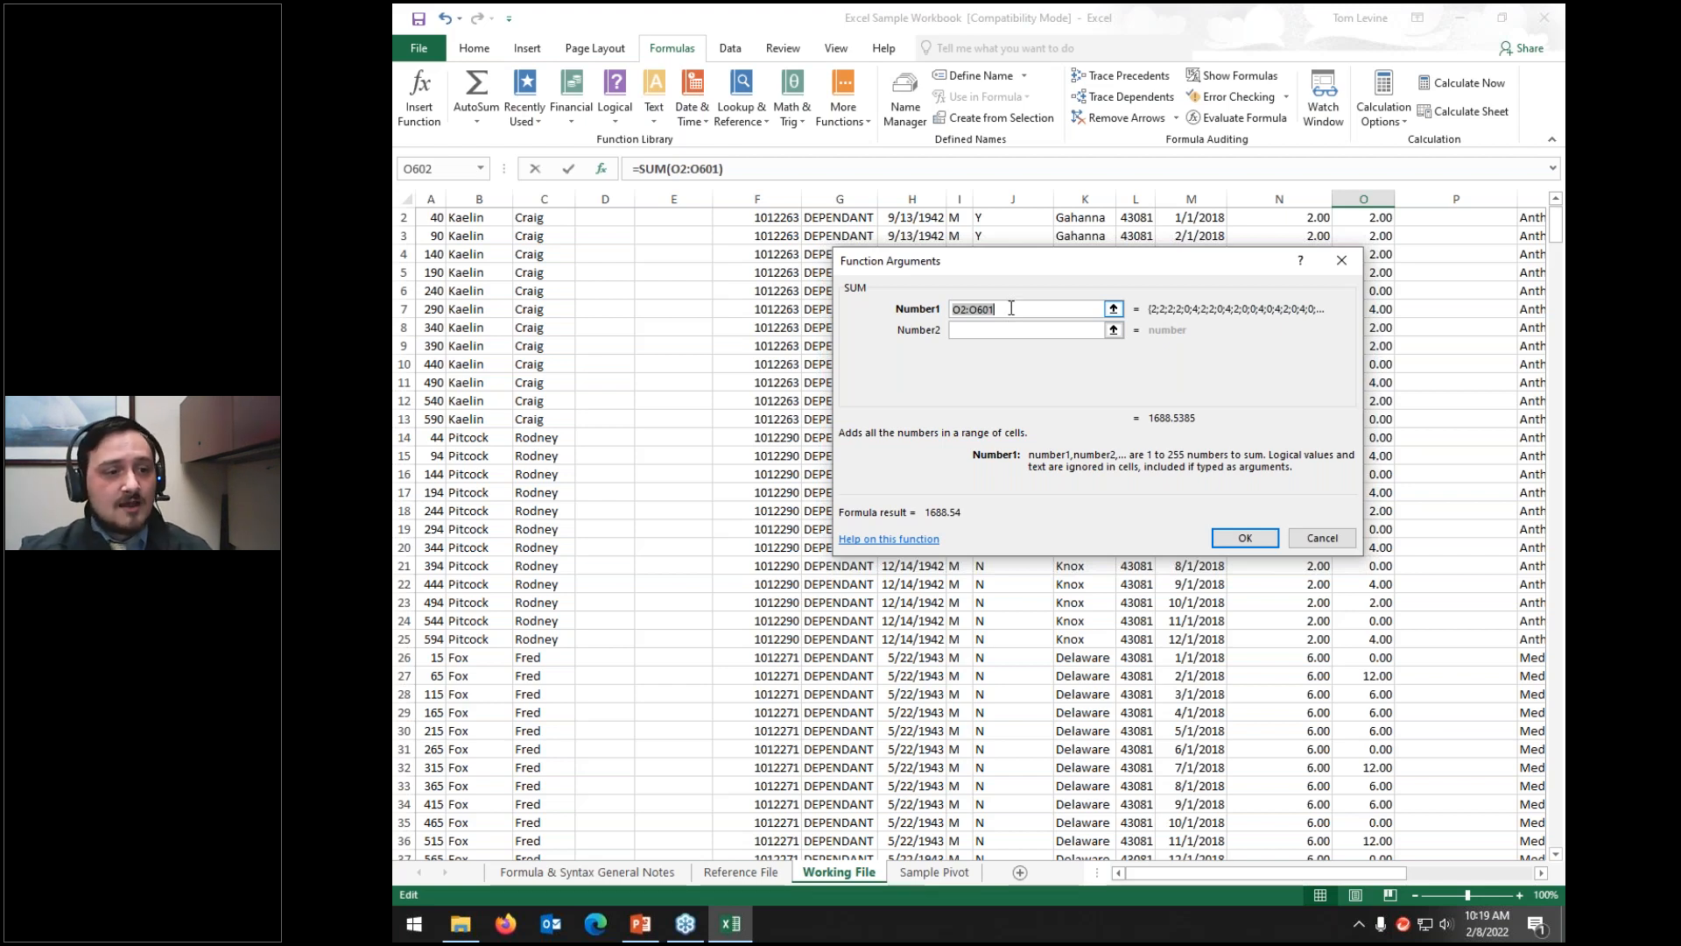
key("BackSpace")
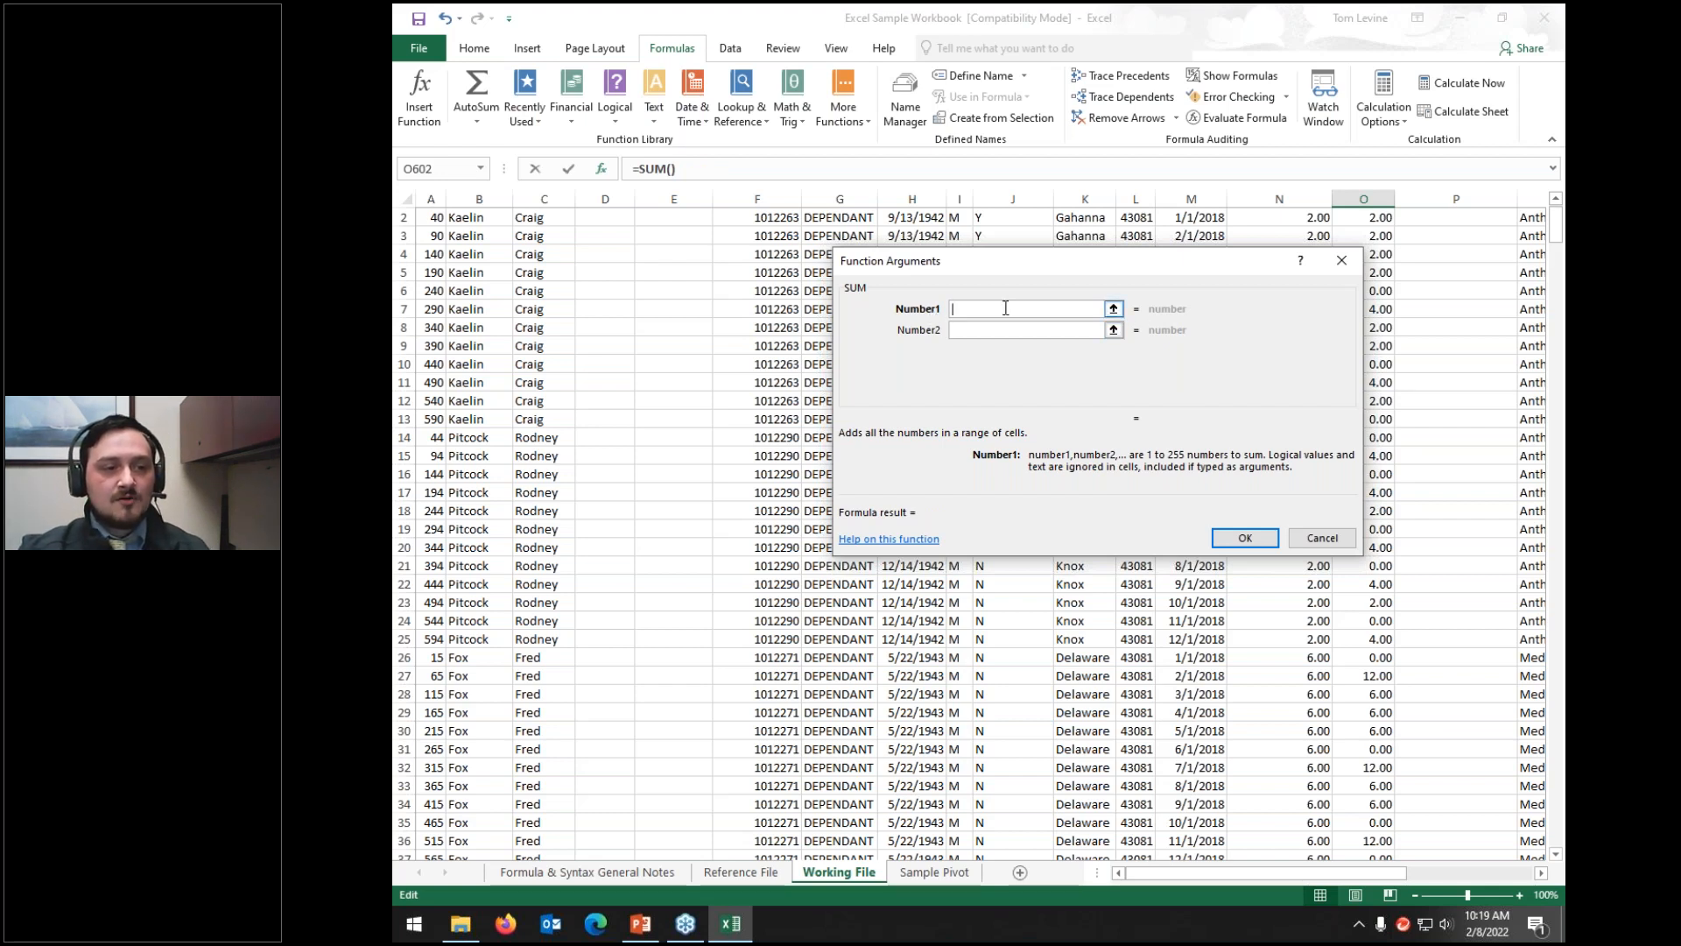
left_click(1113, 308)
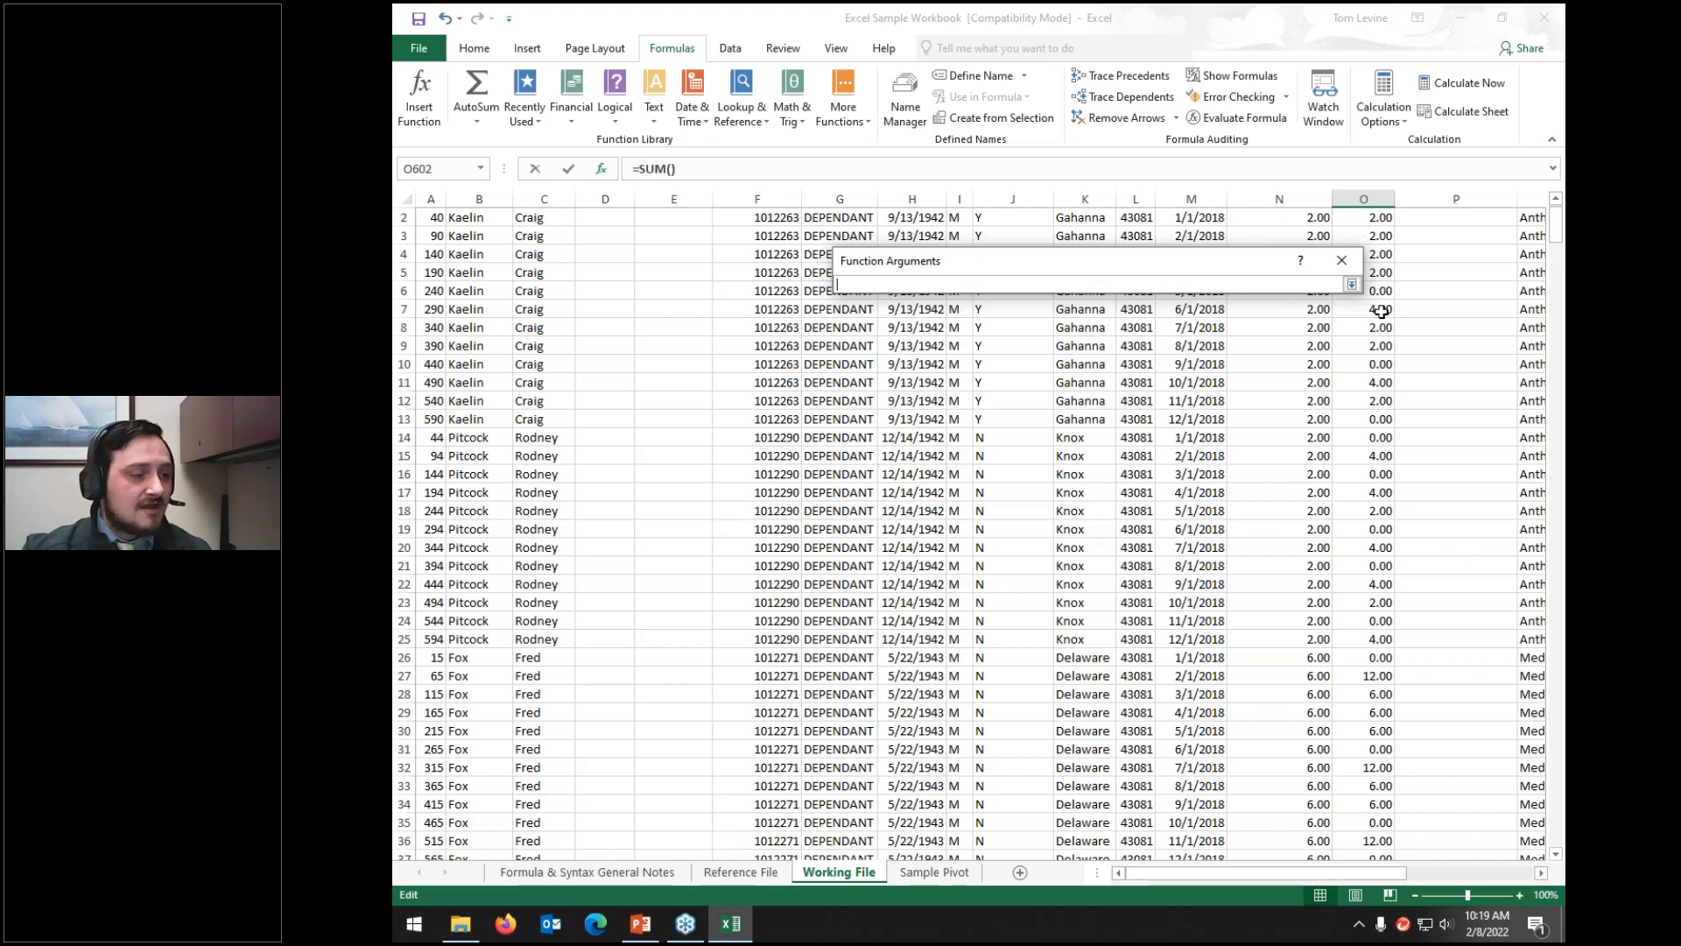
Step: Set Number1 to O7:O10 and Number2 to N10:N26 by dragging on the sheet
left_click_drag(1381, 311, 1378, 359)
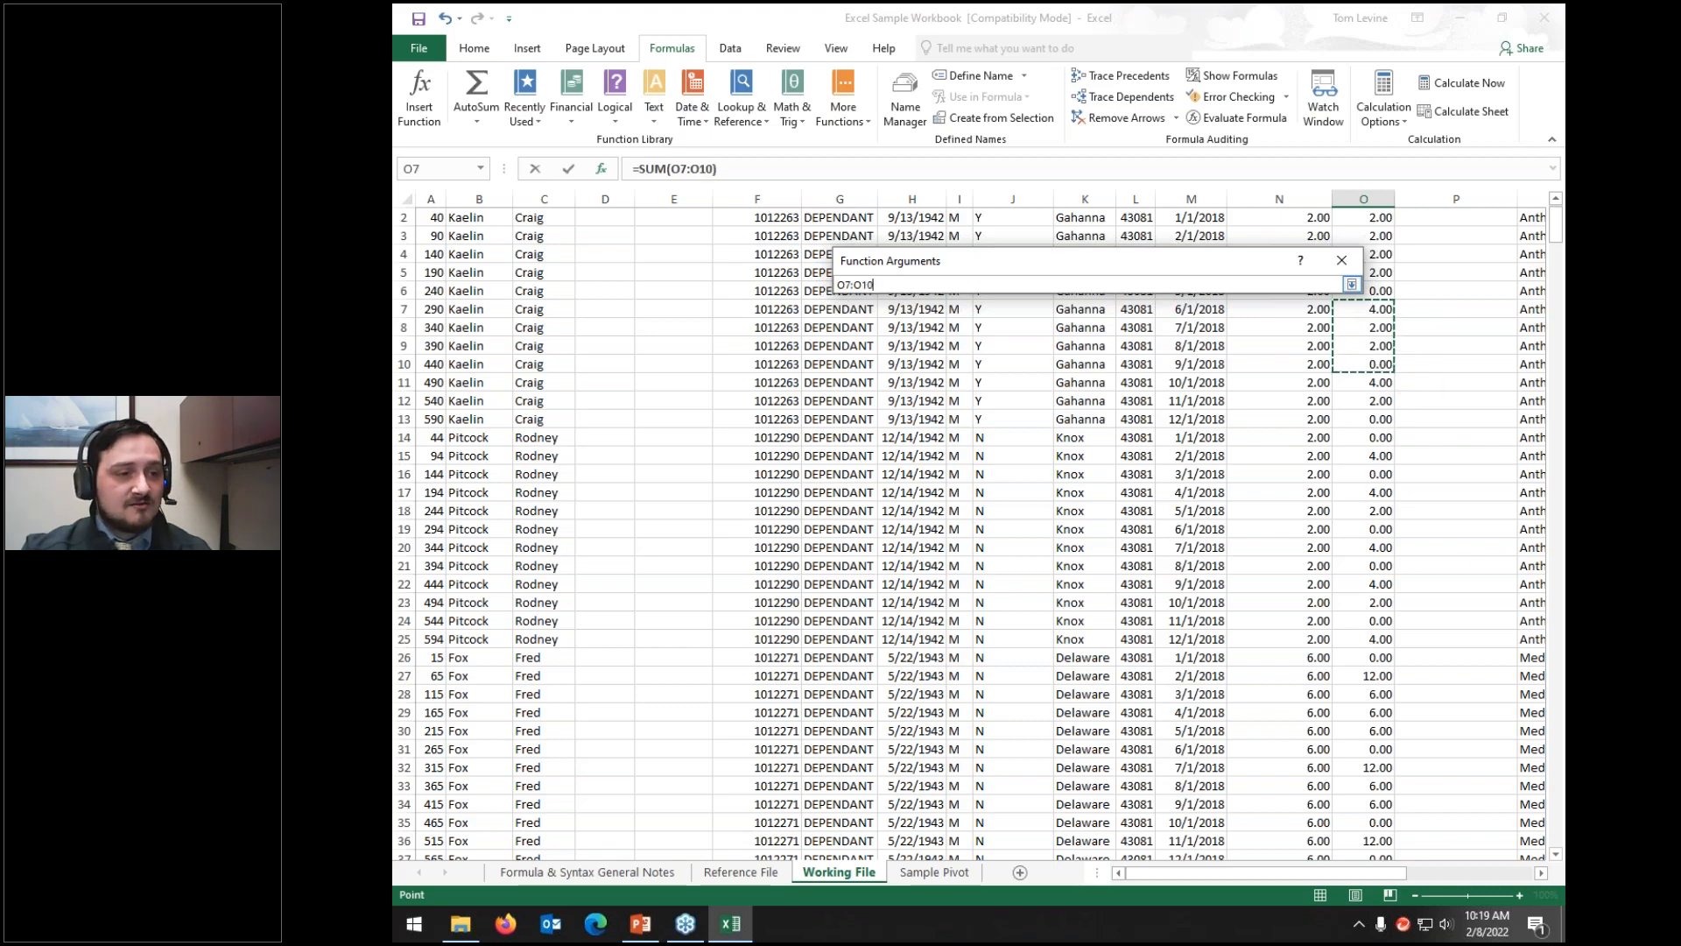
left_click(1352, 287)
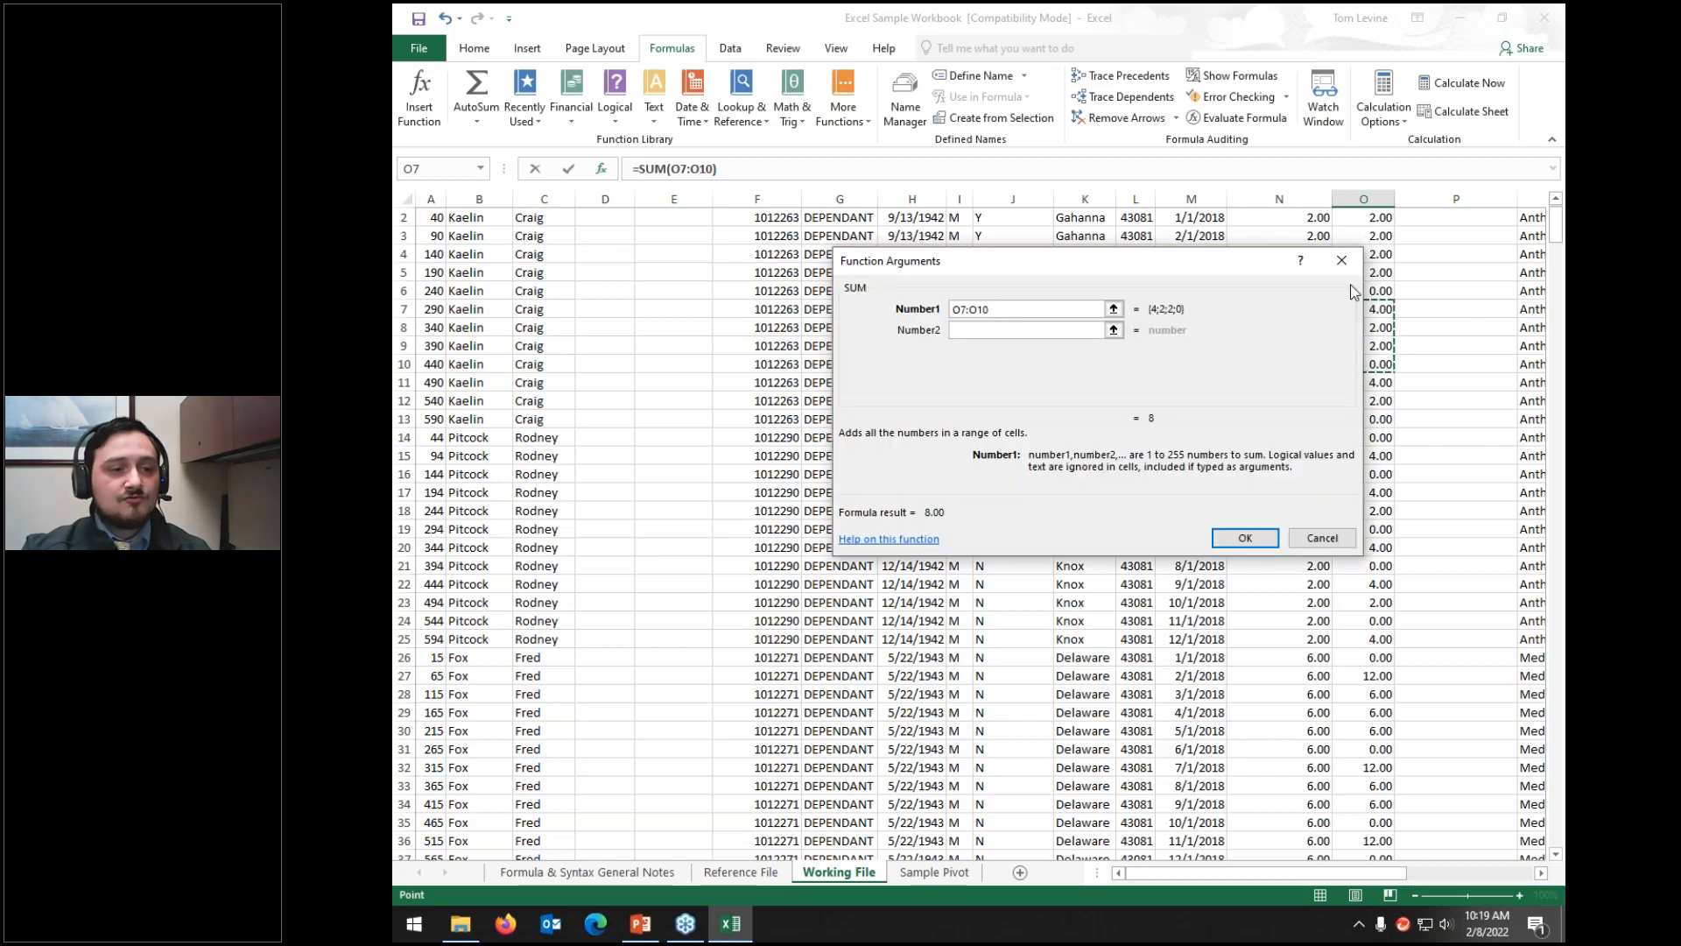
left_click(1000, 332)
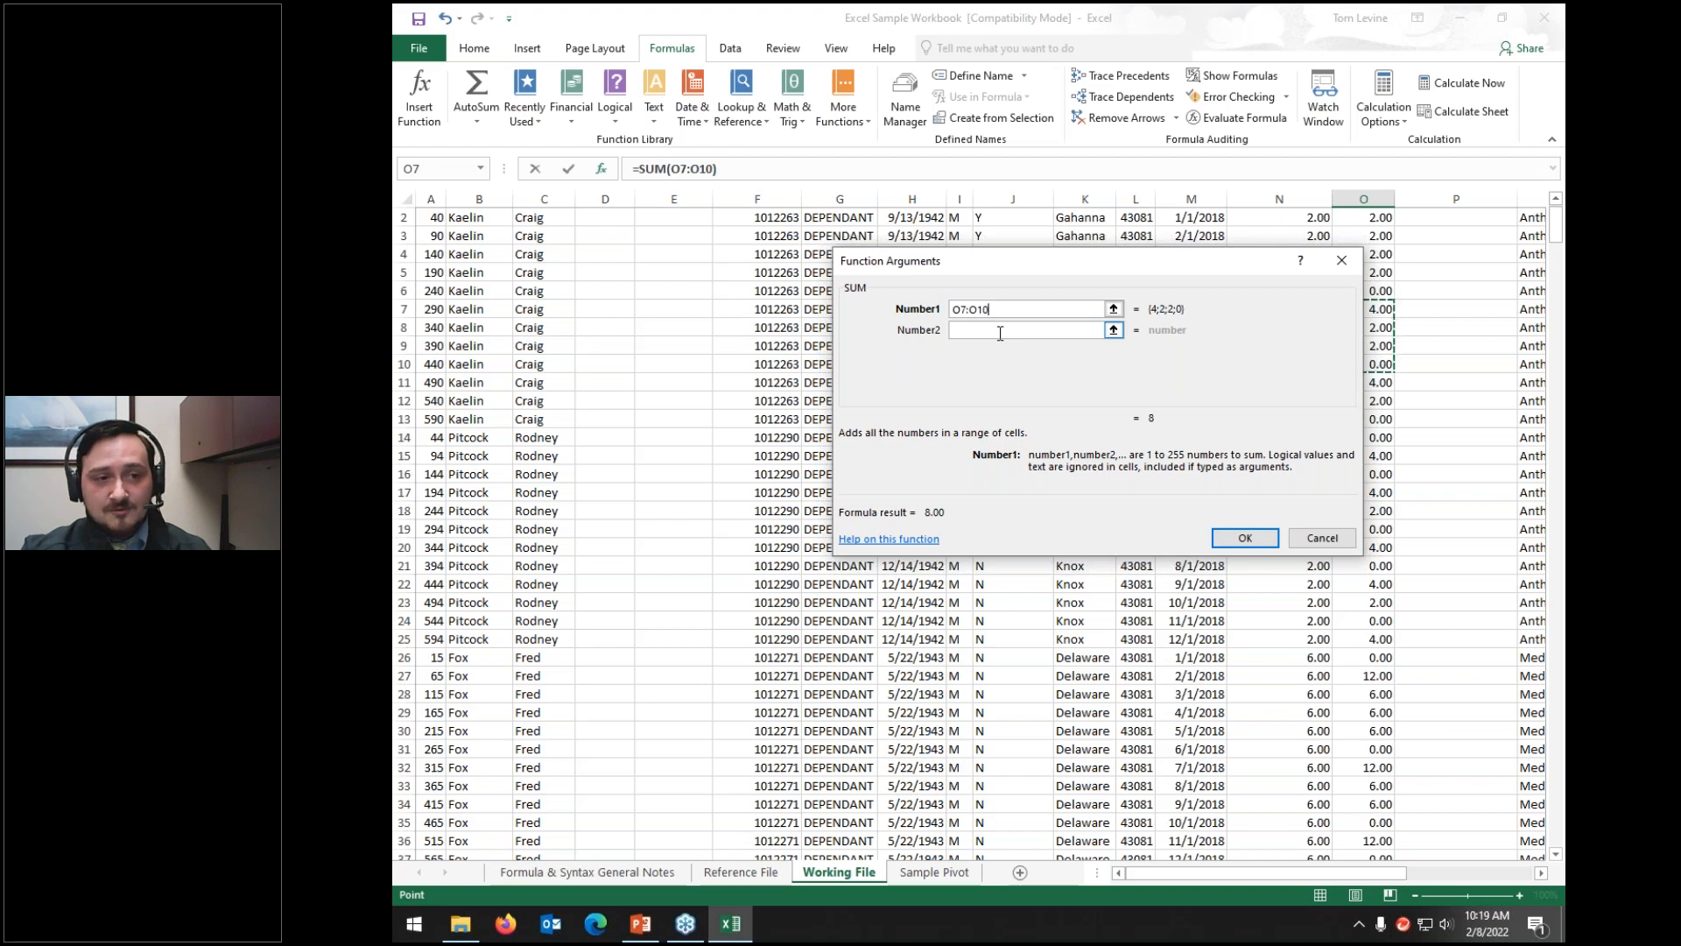
left_click(1000, 332)
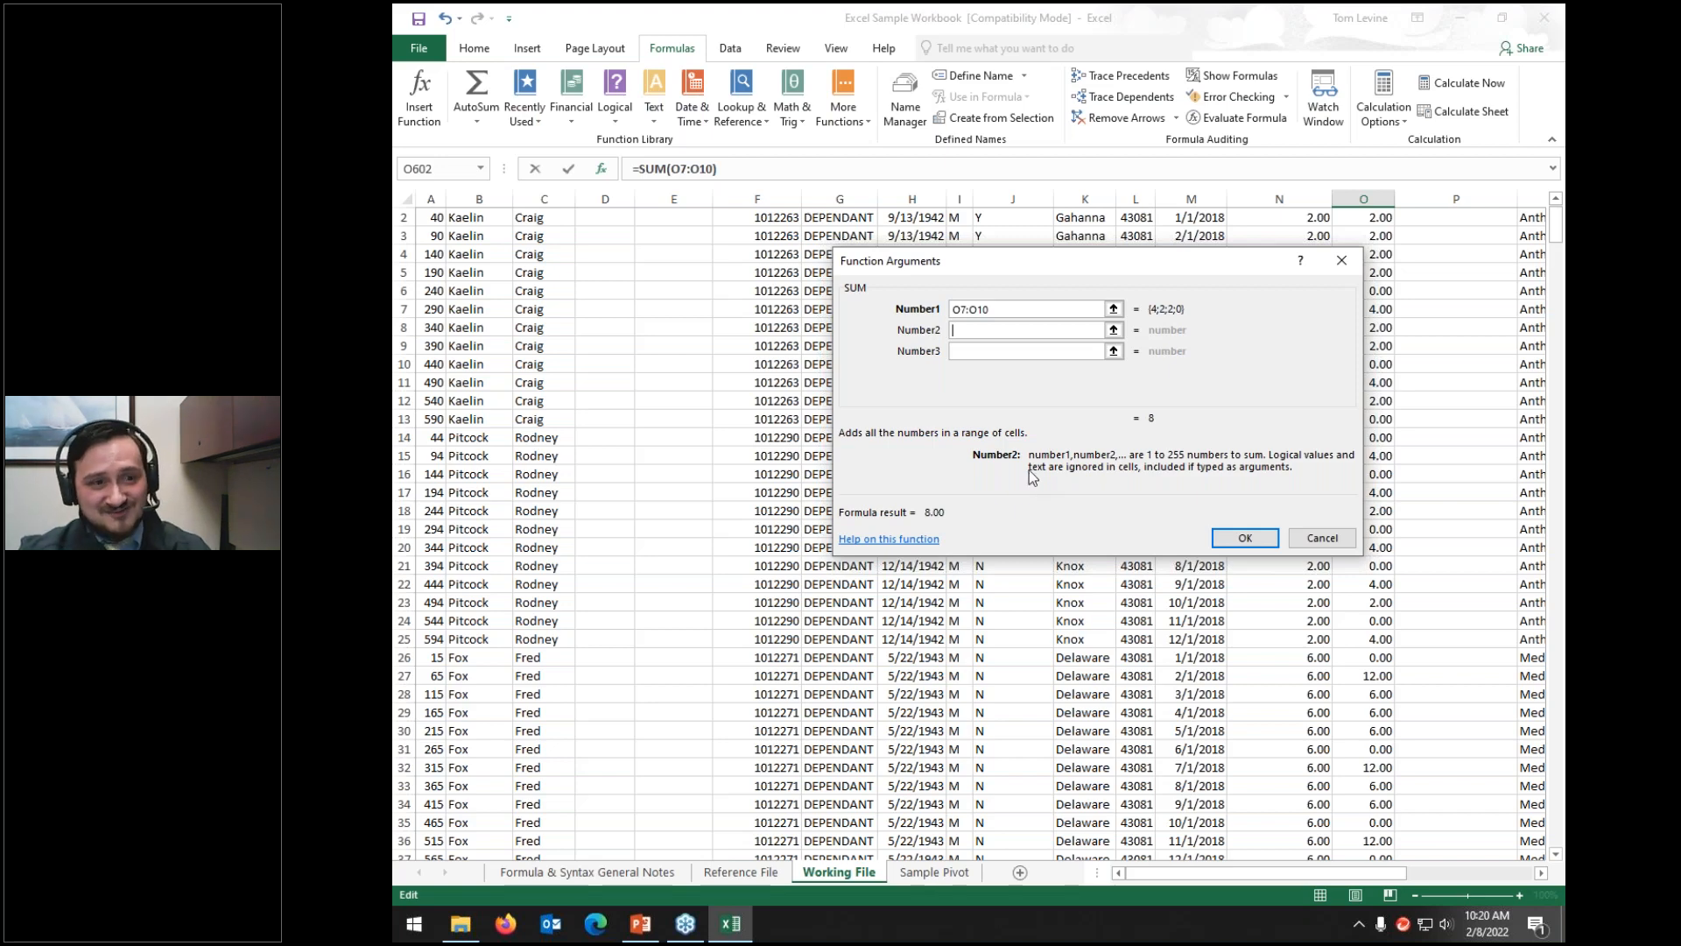
left_click(1112, 330)
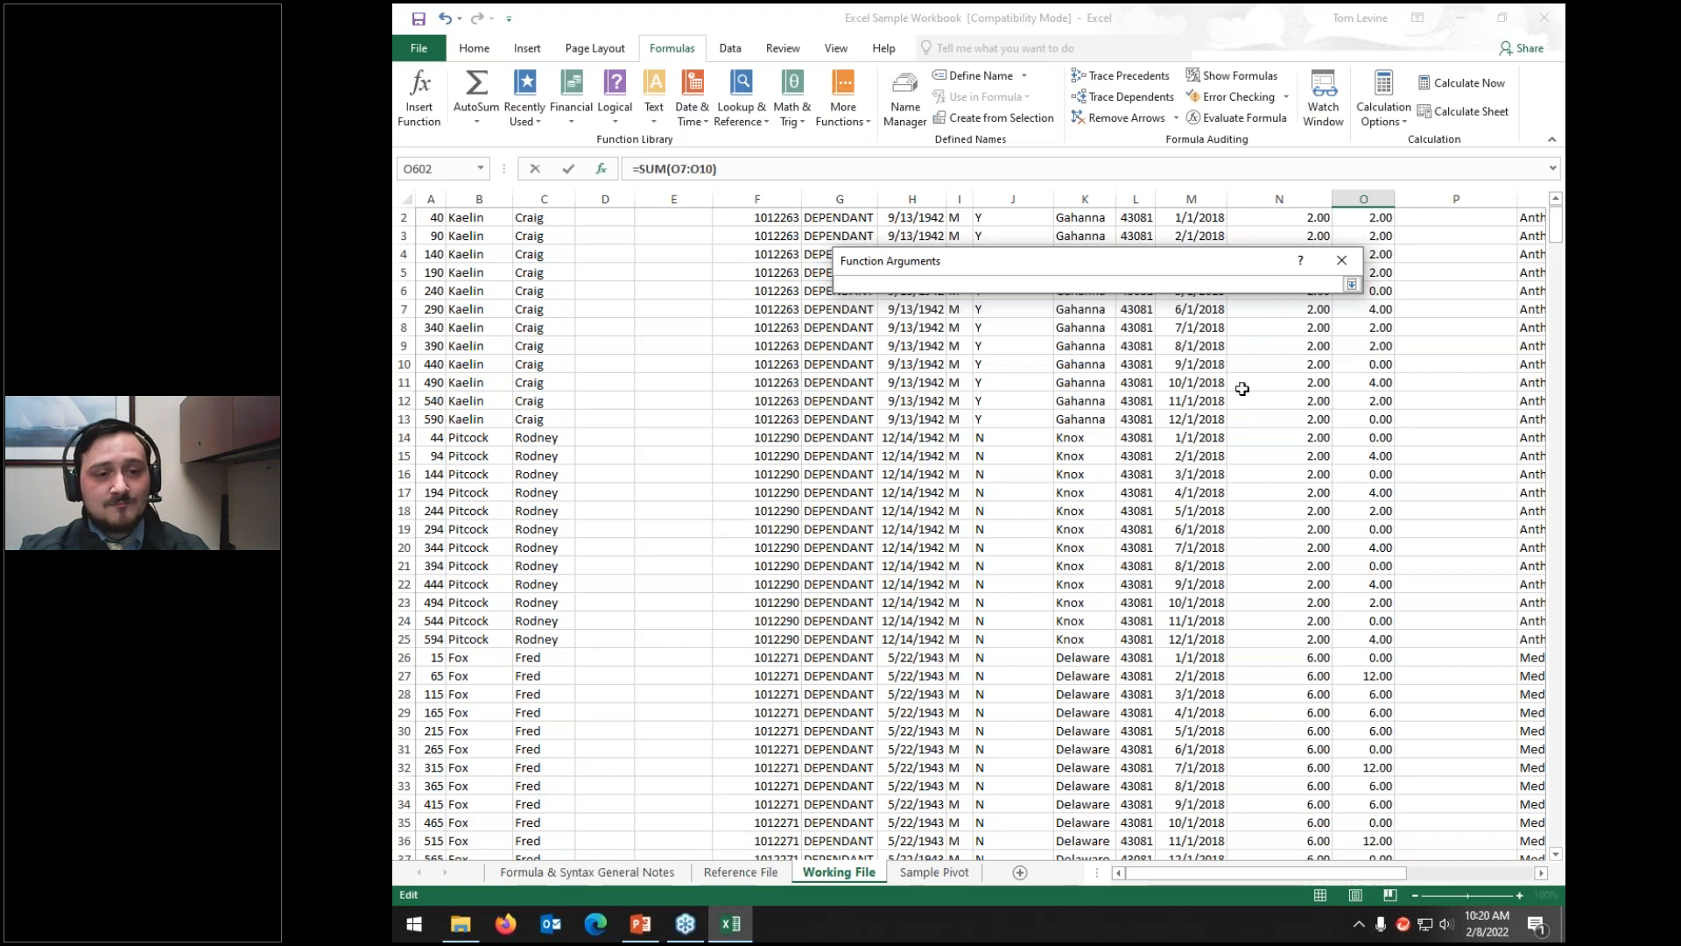
left_click_drag(1267, 361, 1294, 662)
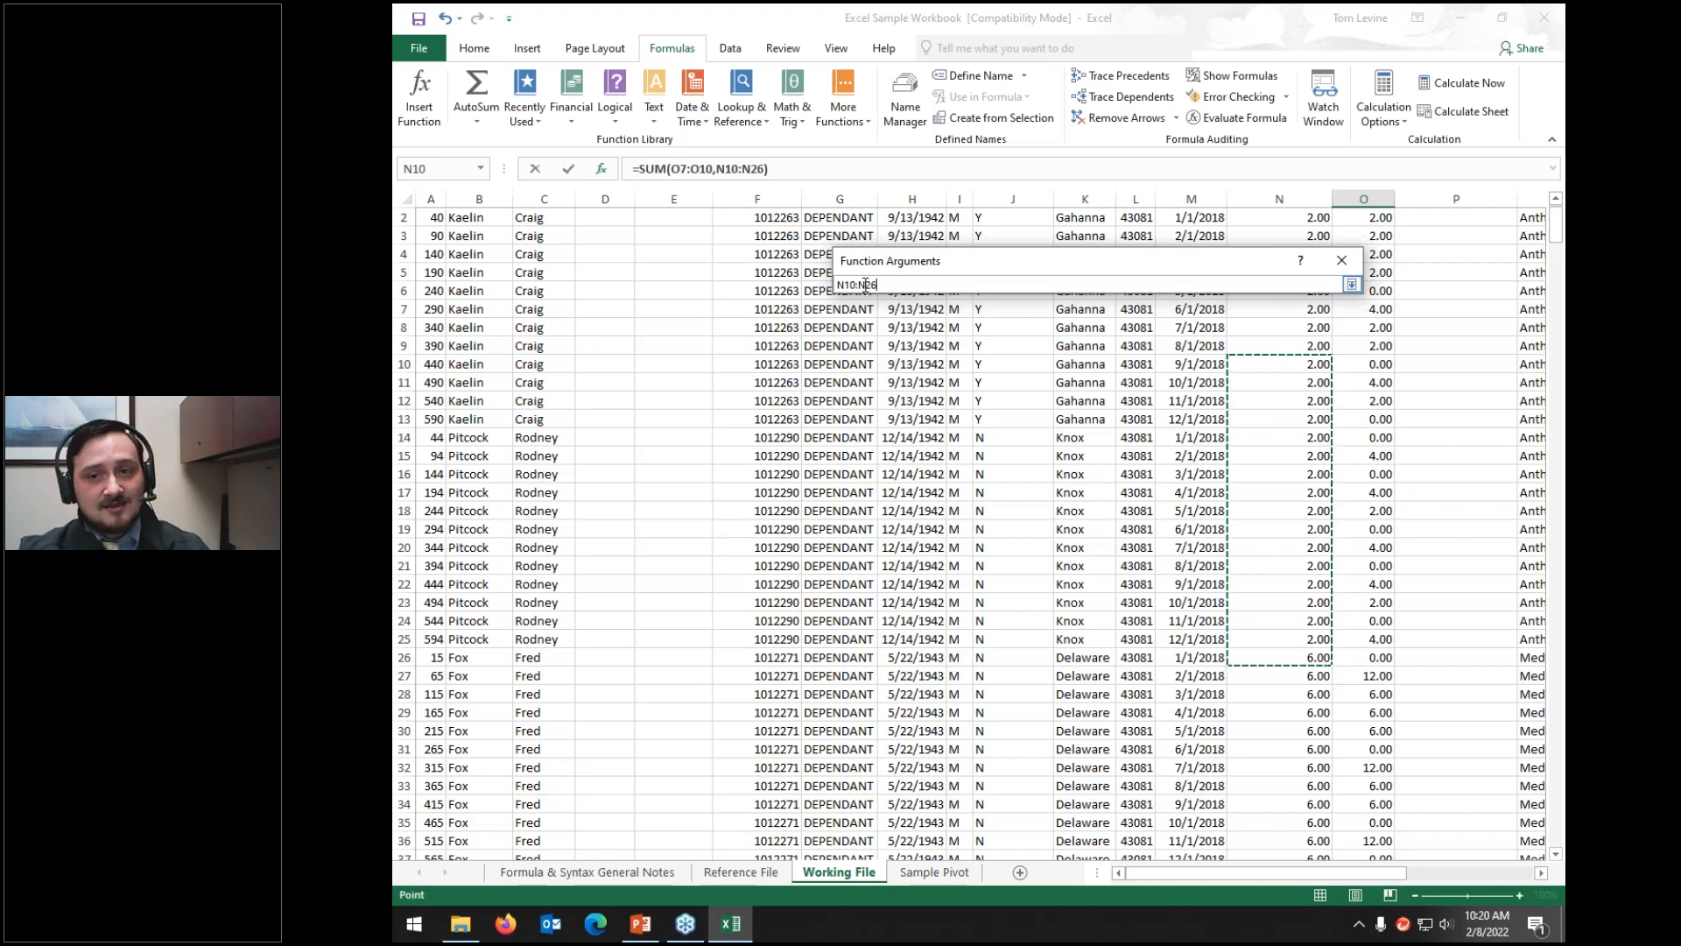
left_click(1351, 285)
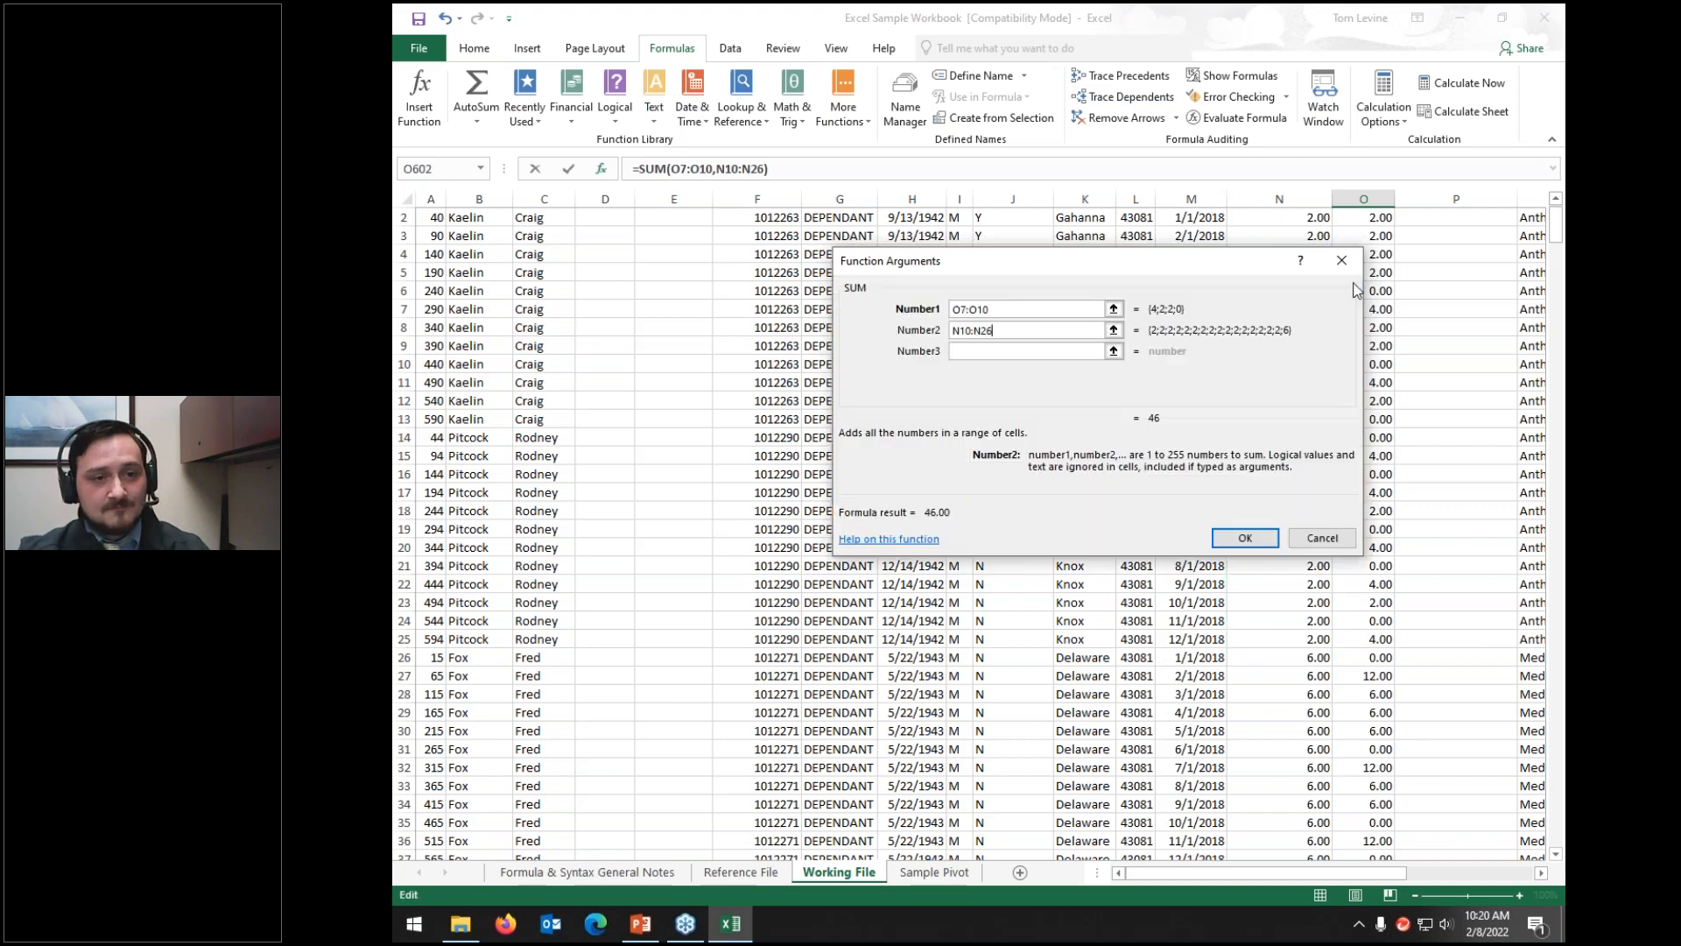
Step: Add A4:A13 as Number3 and confirm the SUM, totalling 3696.00
key("Tab")
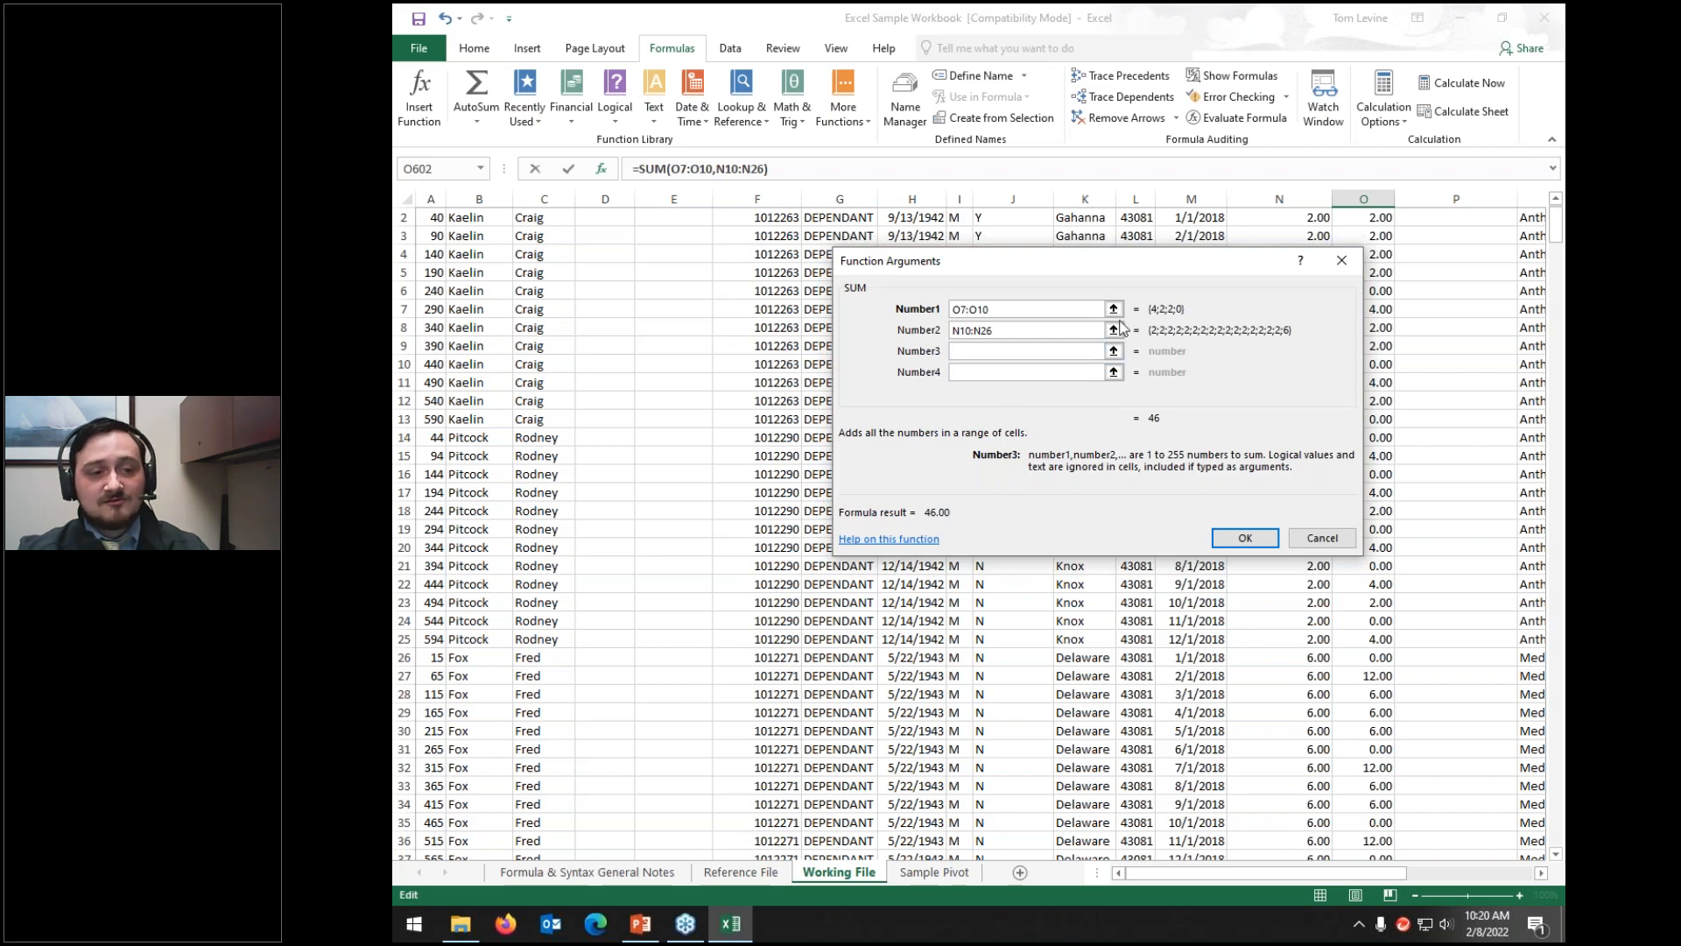
left_click(1113, 351)
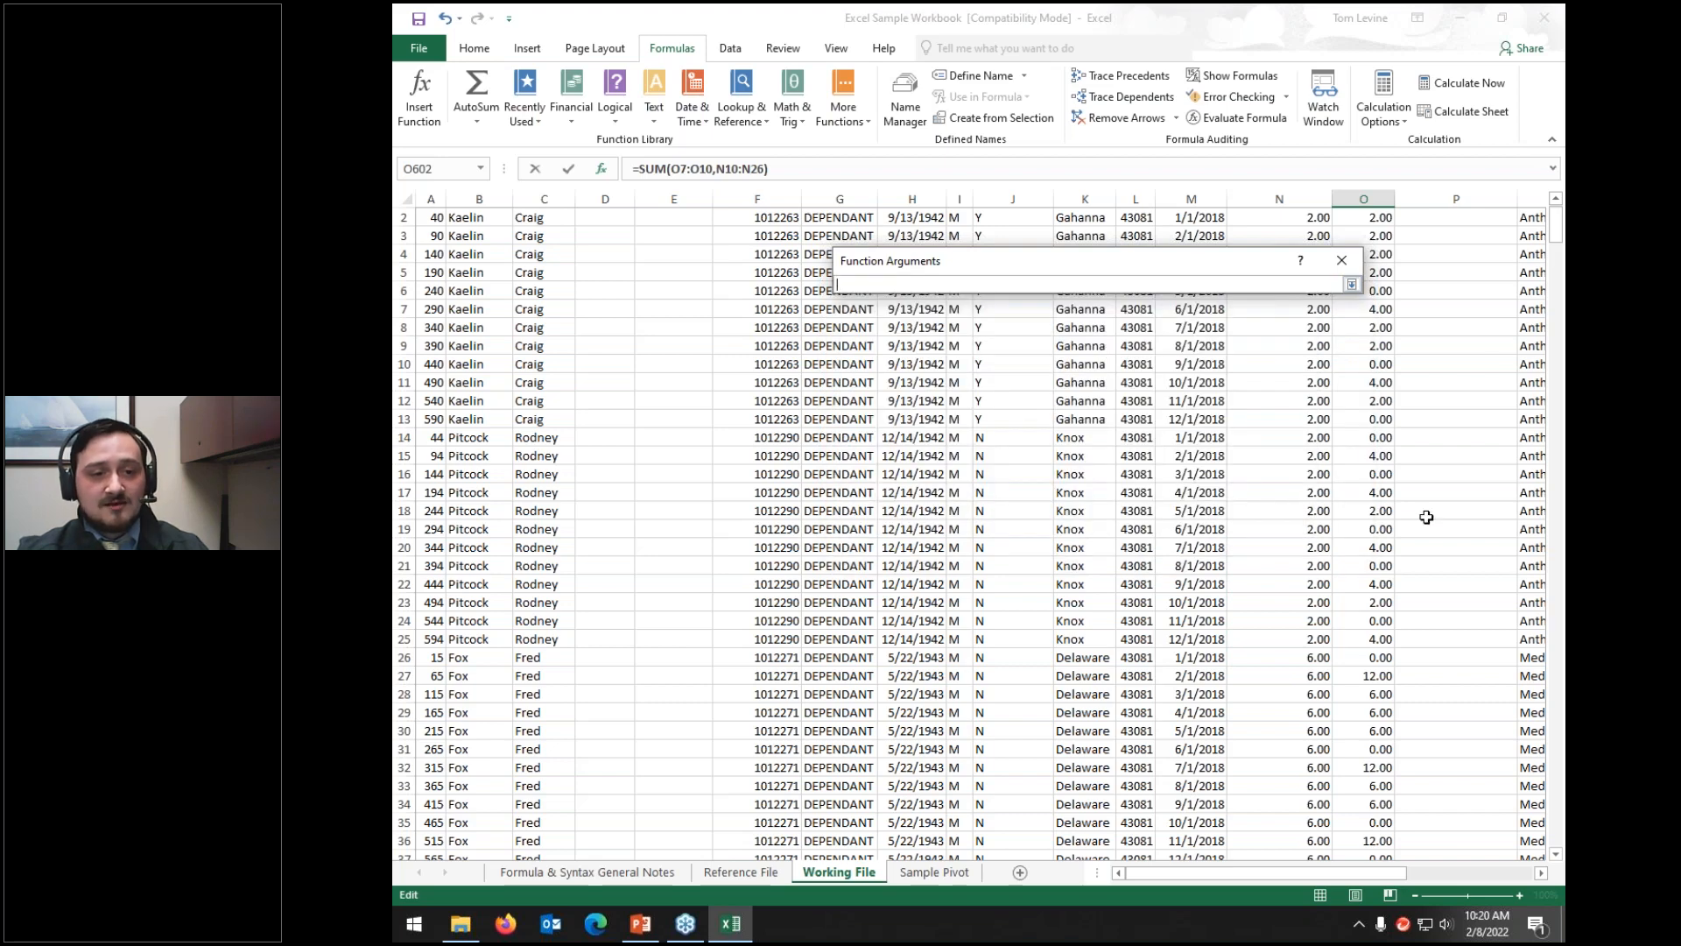
mouse_move(1262, 873)
left_mouse_down()
mouse_move(1520, 865)
mouse_move(1264, 851)
left_mouse_up()
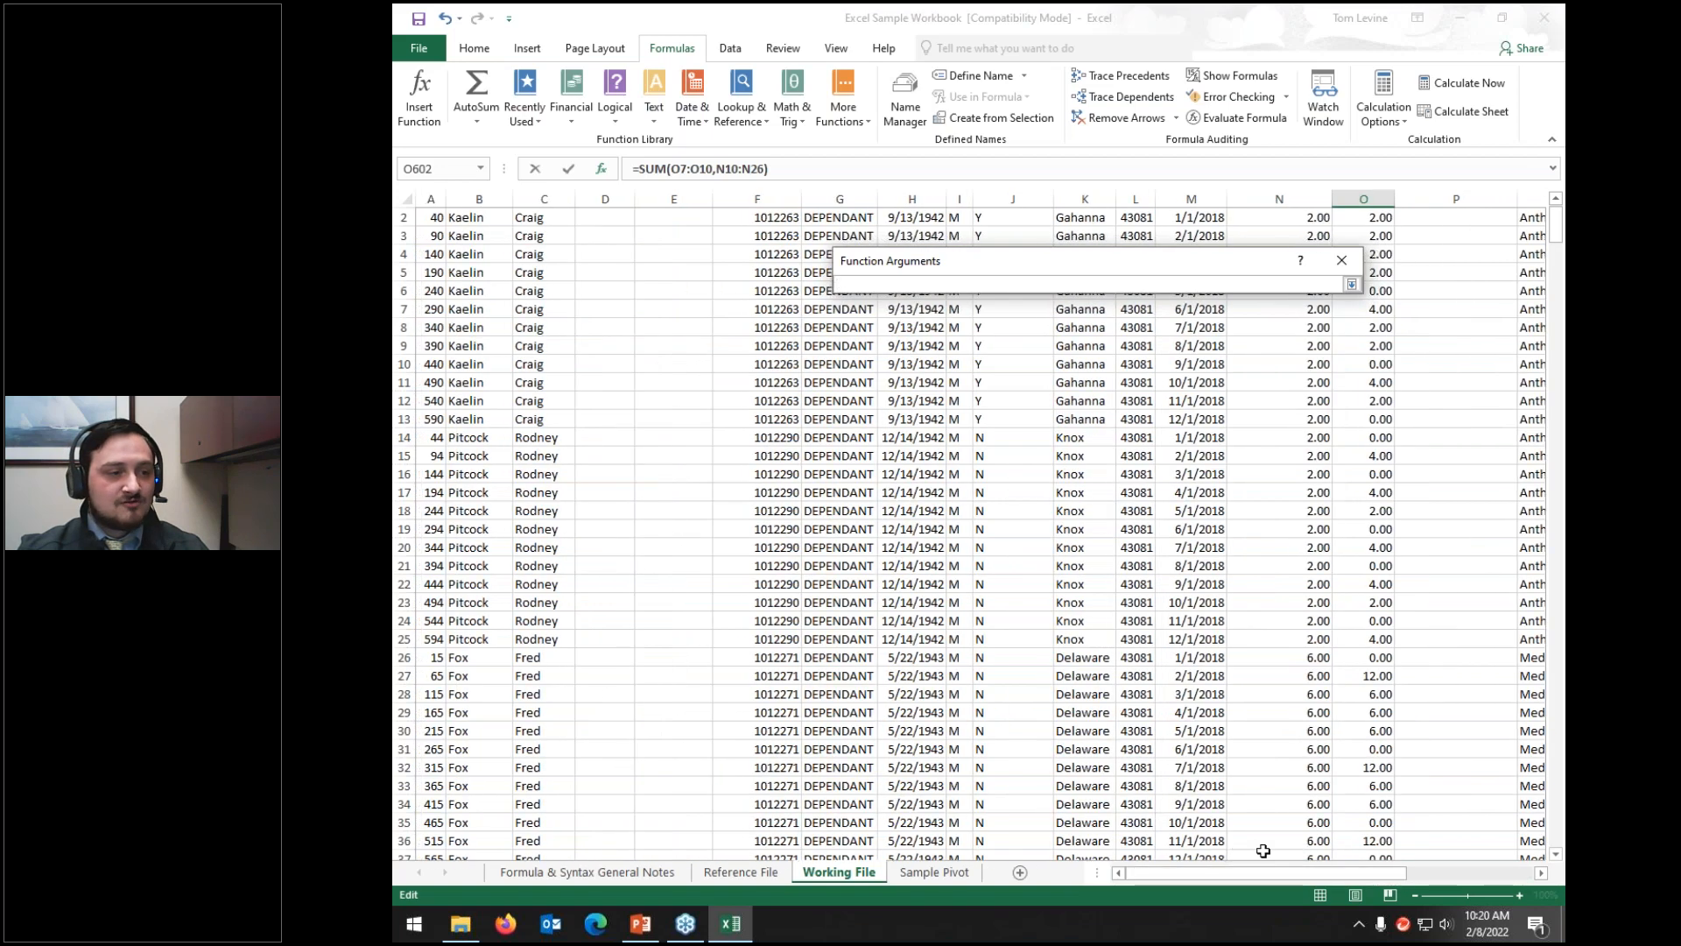
left_click_drag(432, 254, 433, 412)
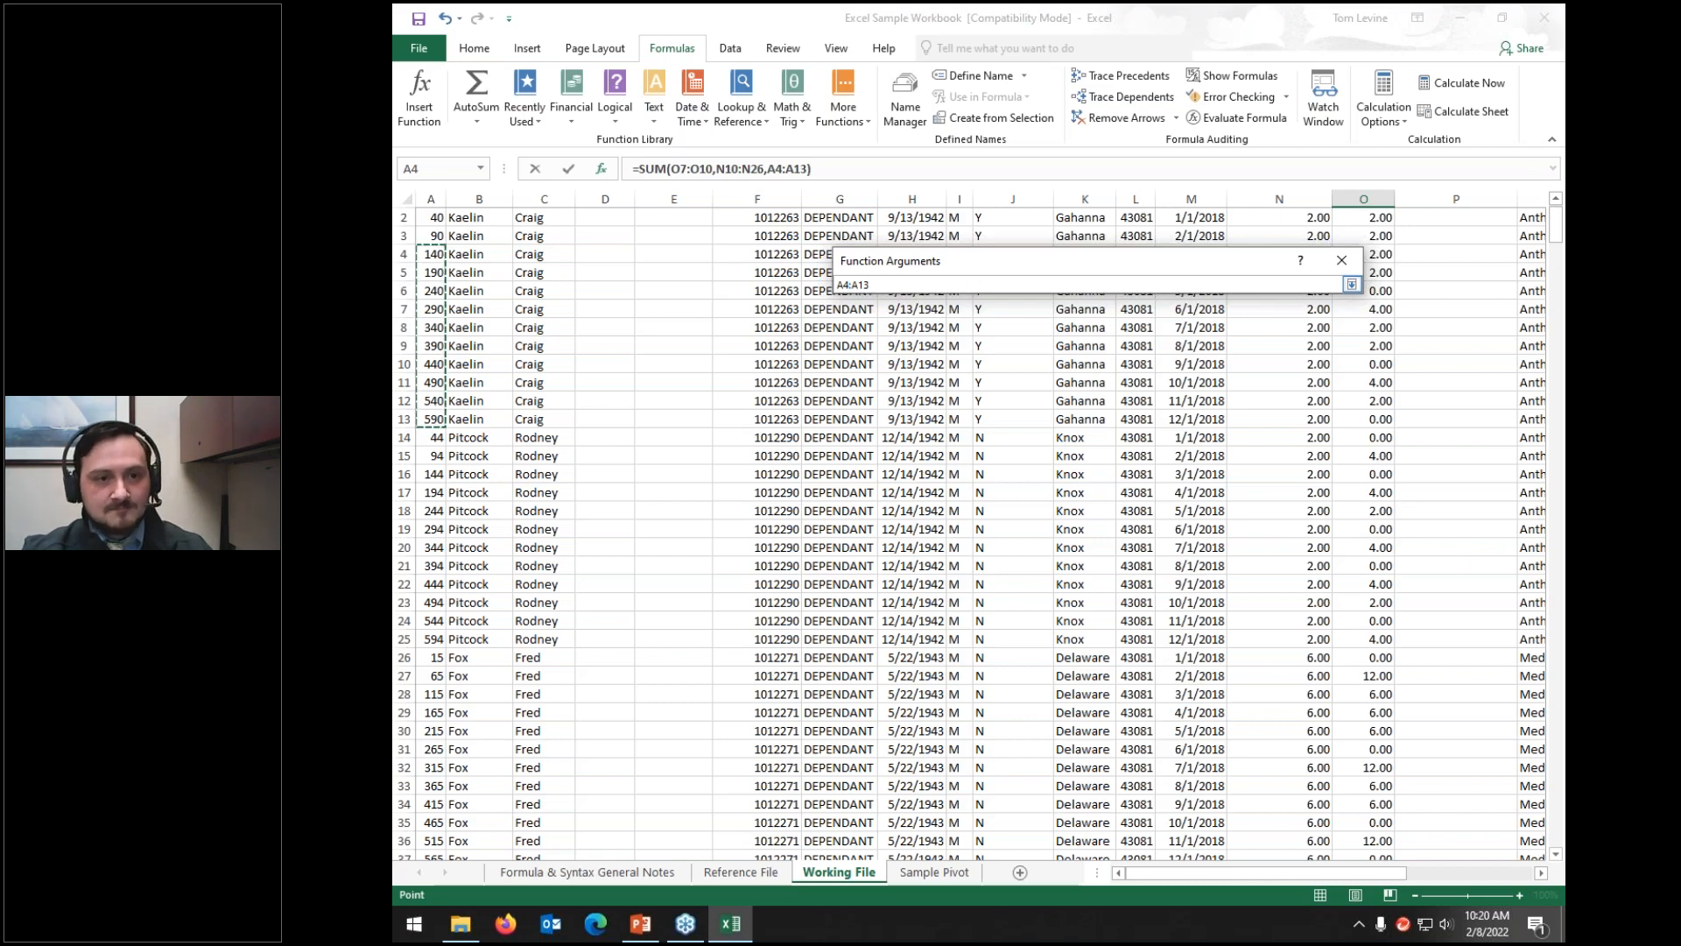
left_click(1351, 285)
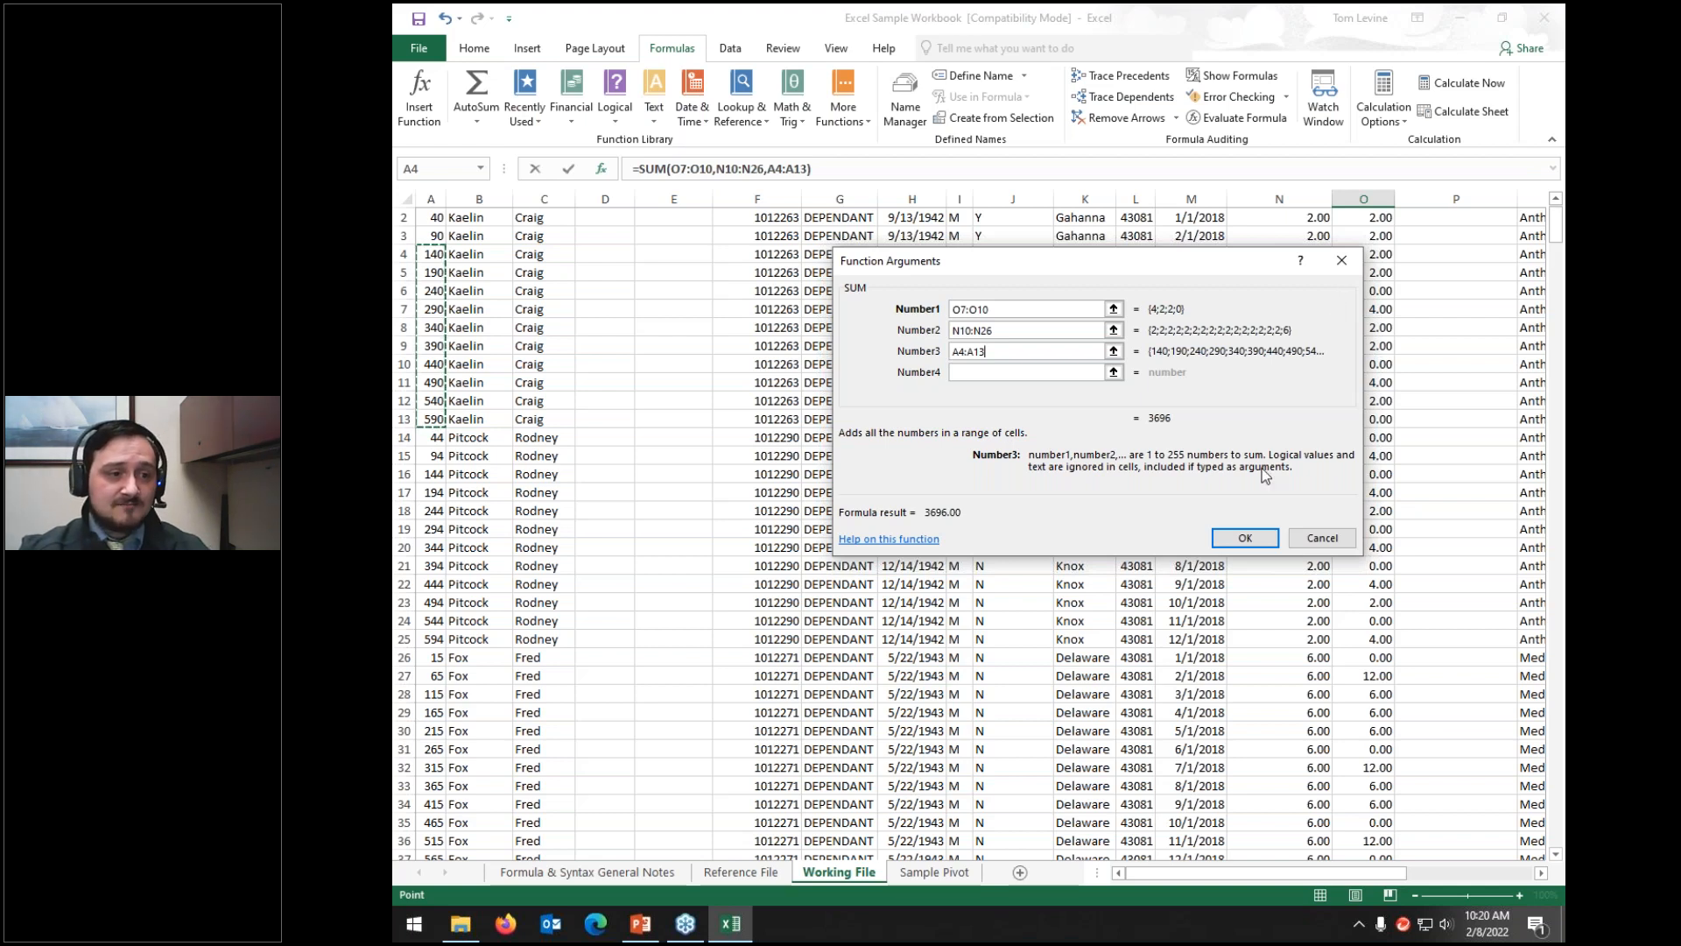
left_click(1245, 537)
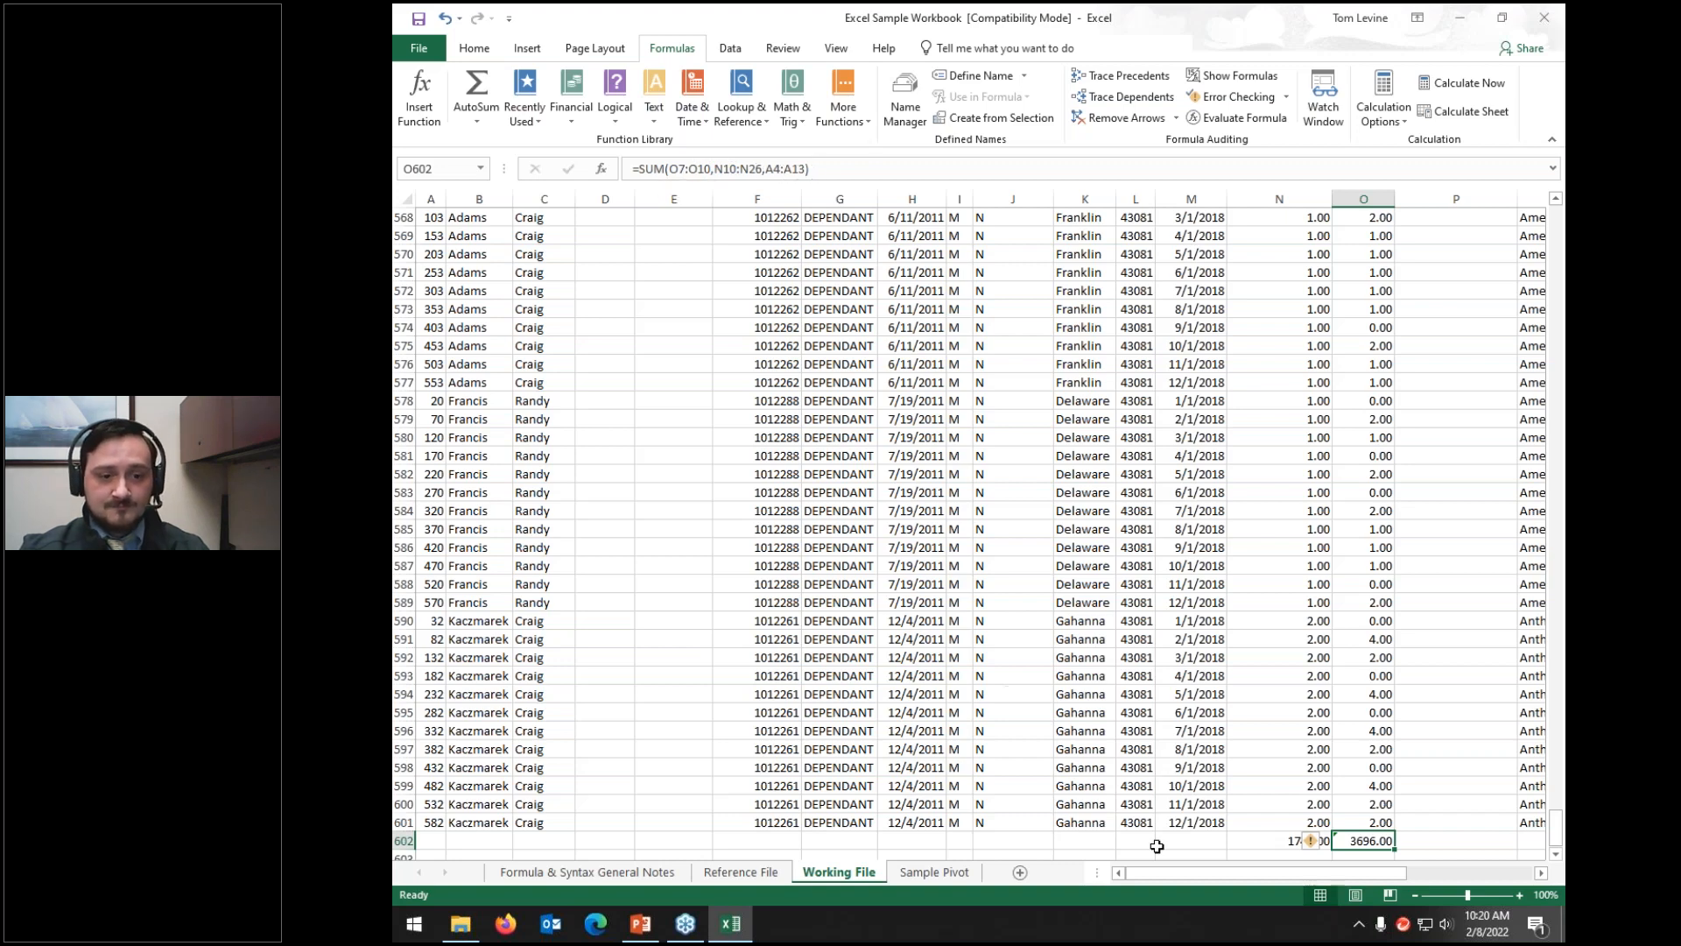
Step: Check the error flag on the N602 total, then delete the totals in N602 and O602
left_click(1321, 842)
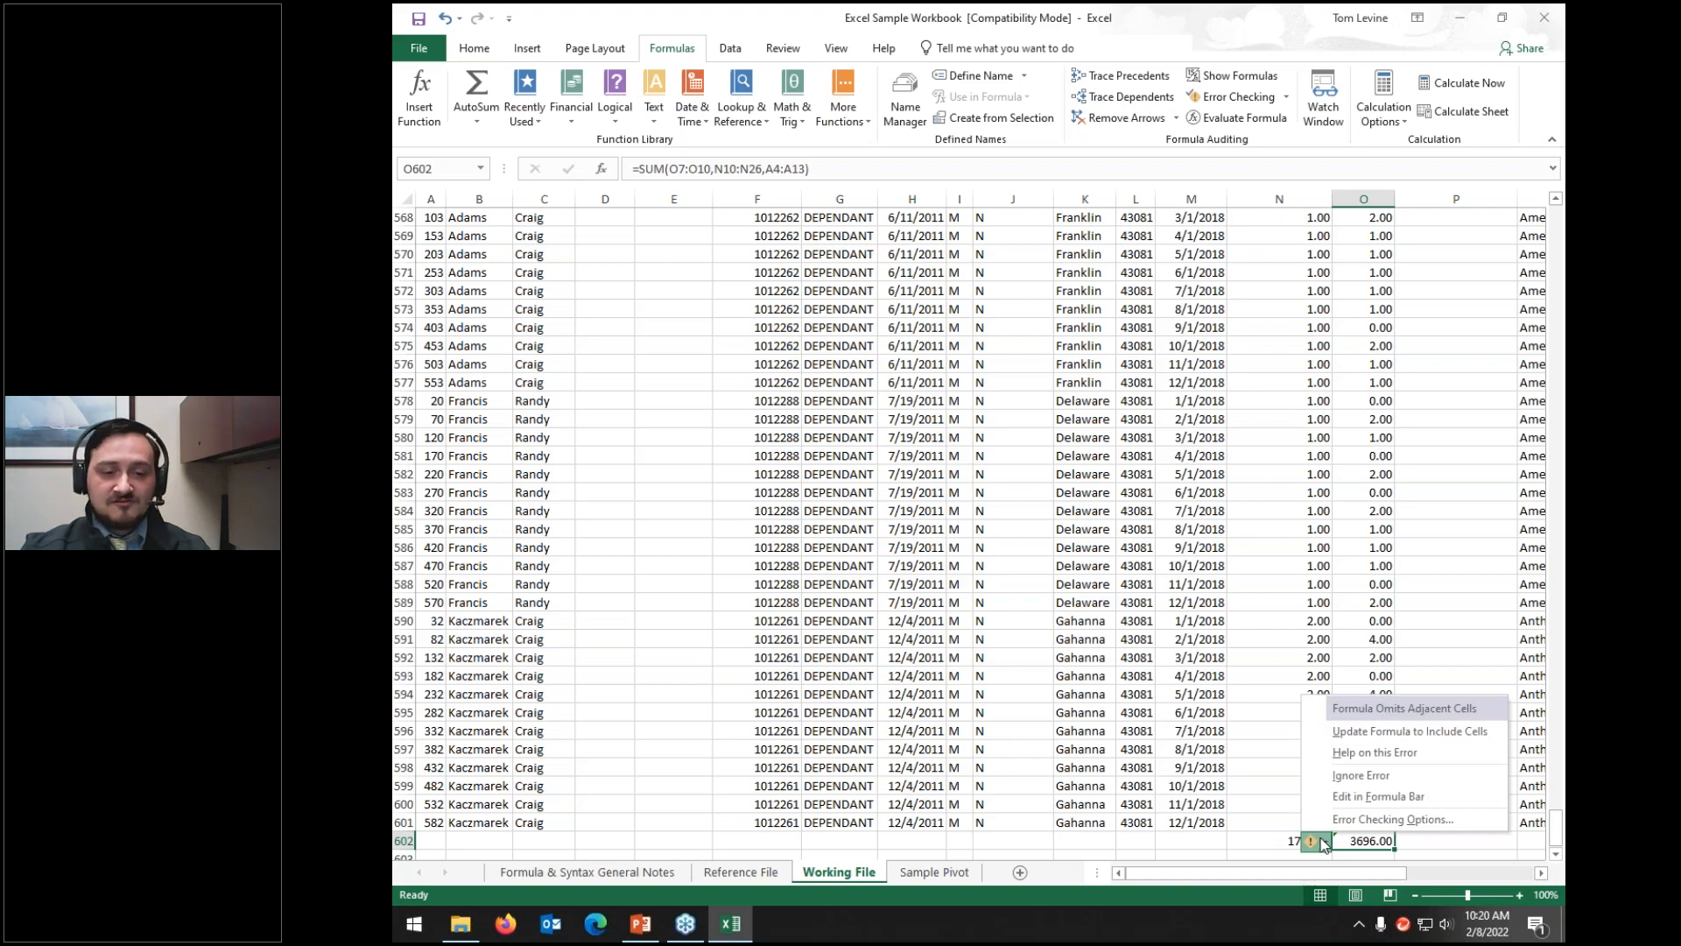
left_click(1417, 846)
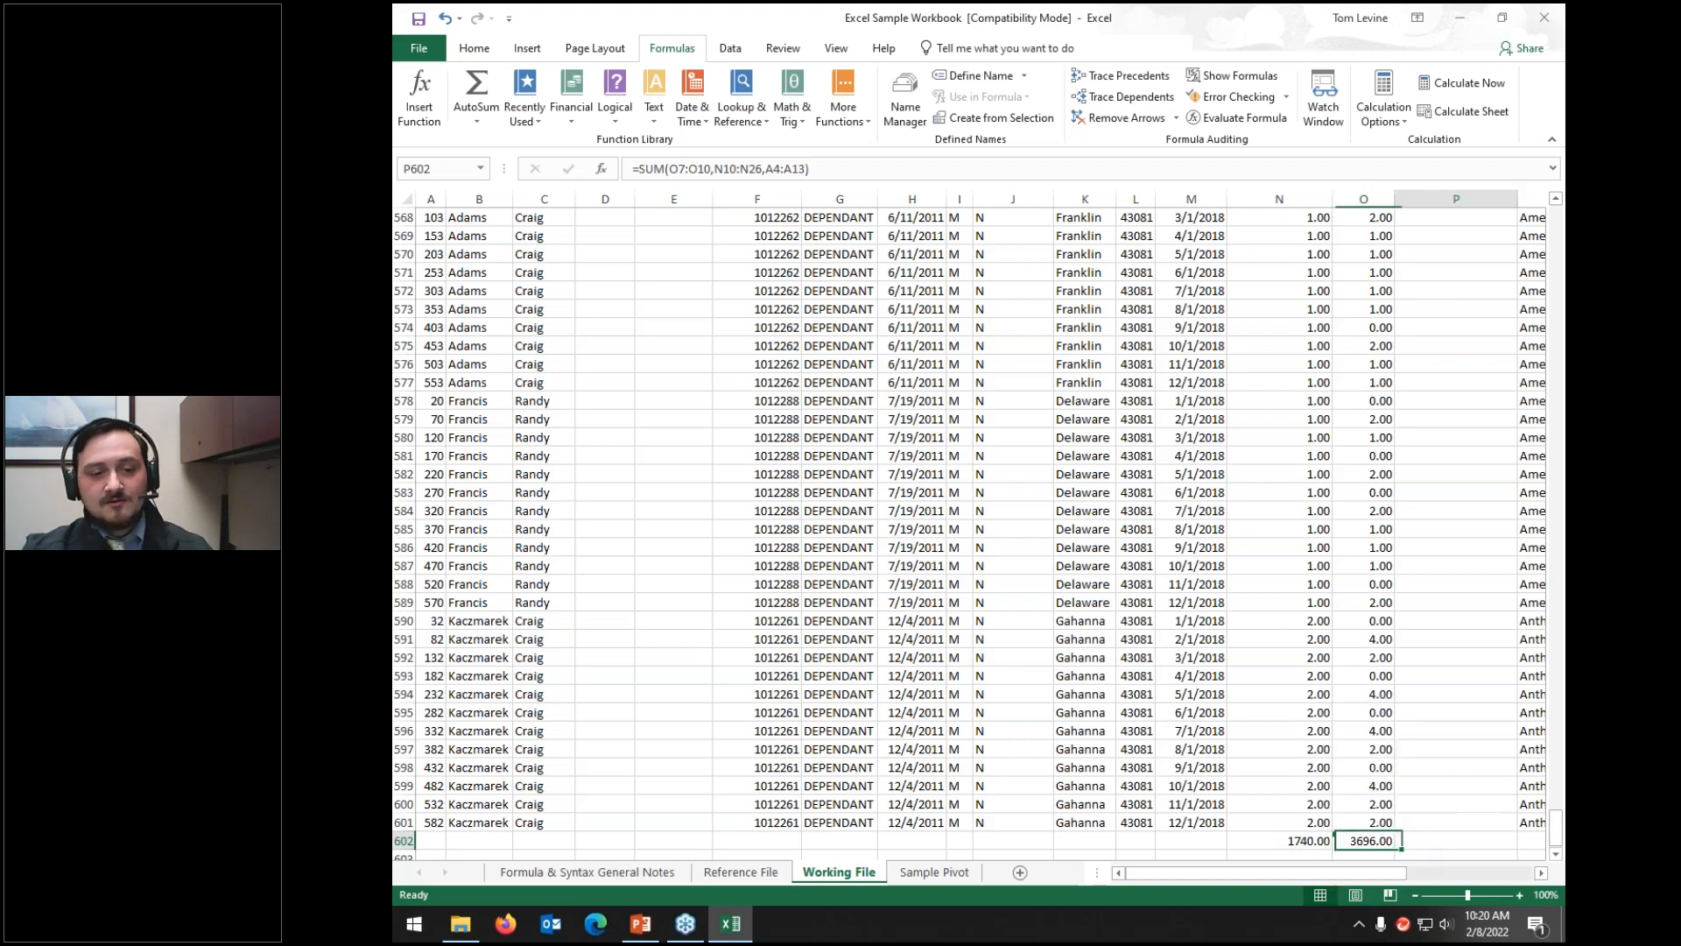
scroll(1407, 799, "down", 7)
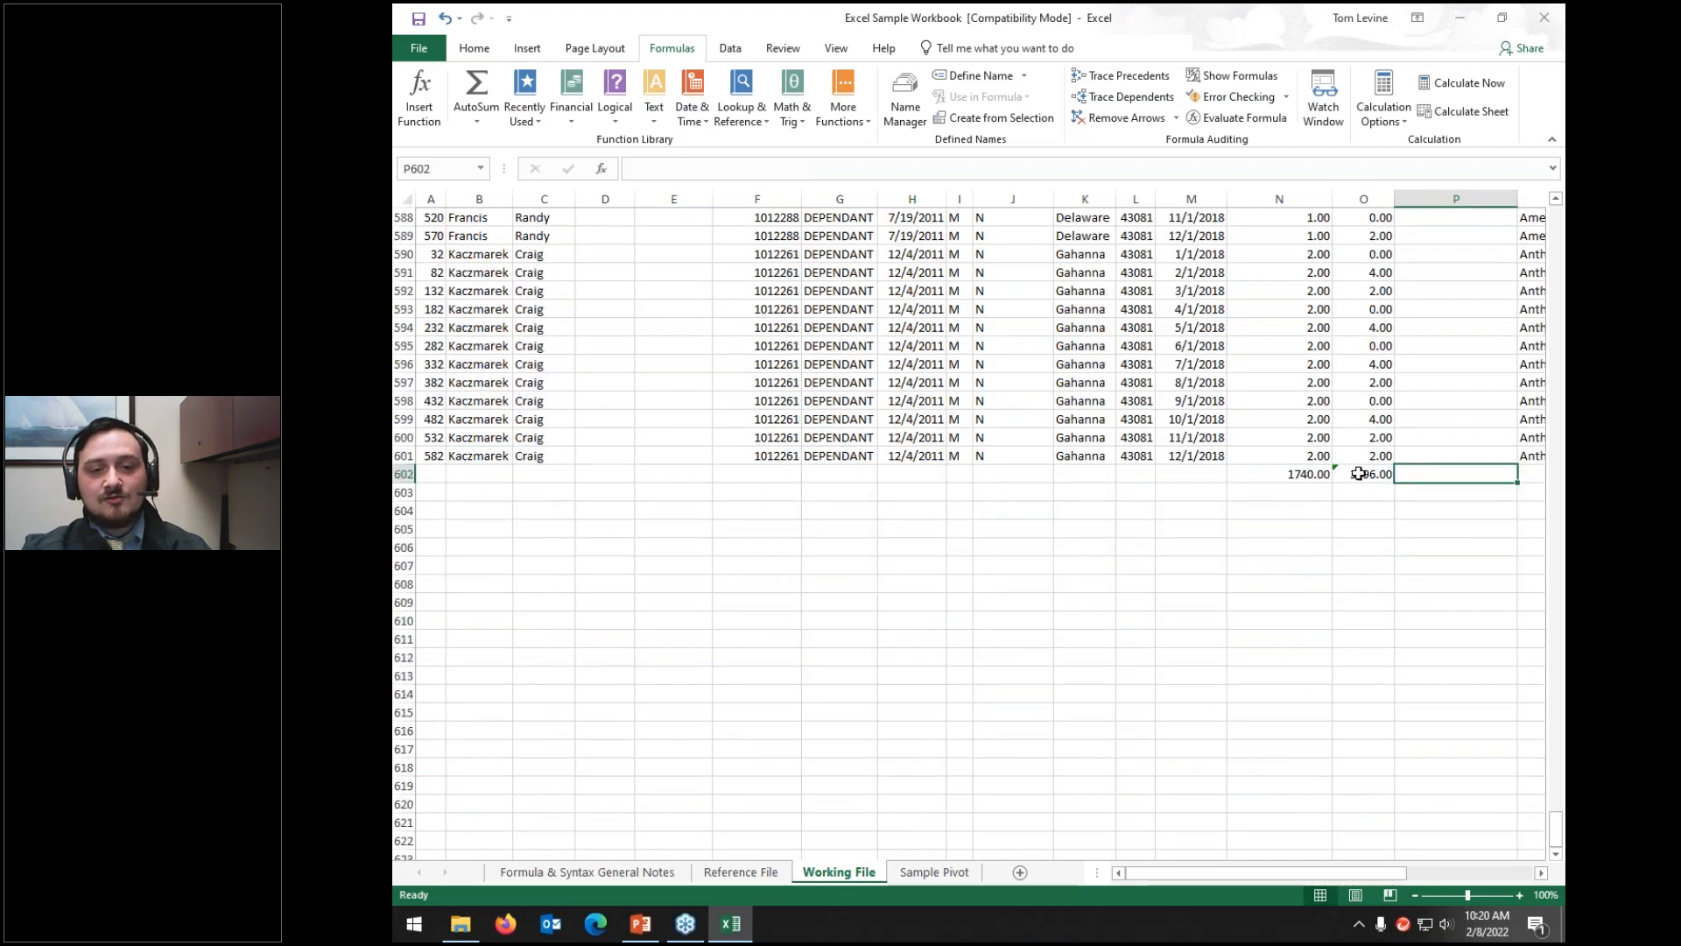
left_click(1358, 474)
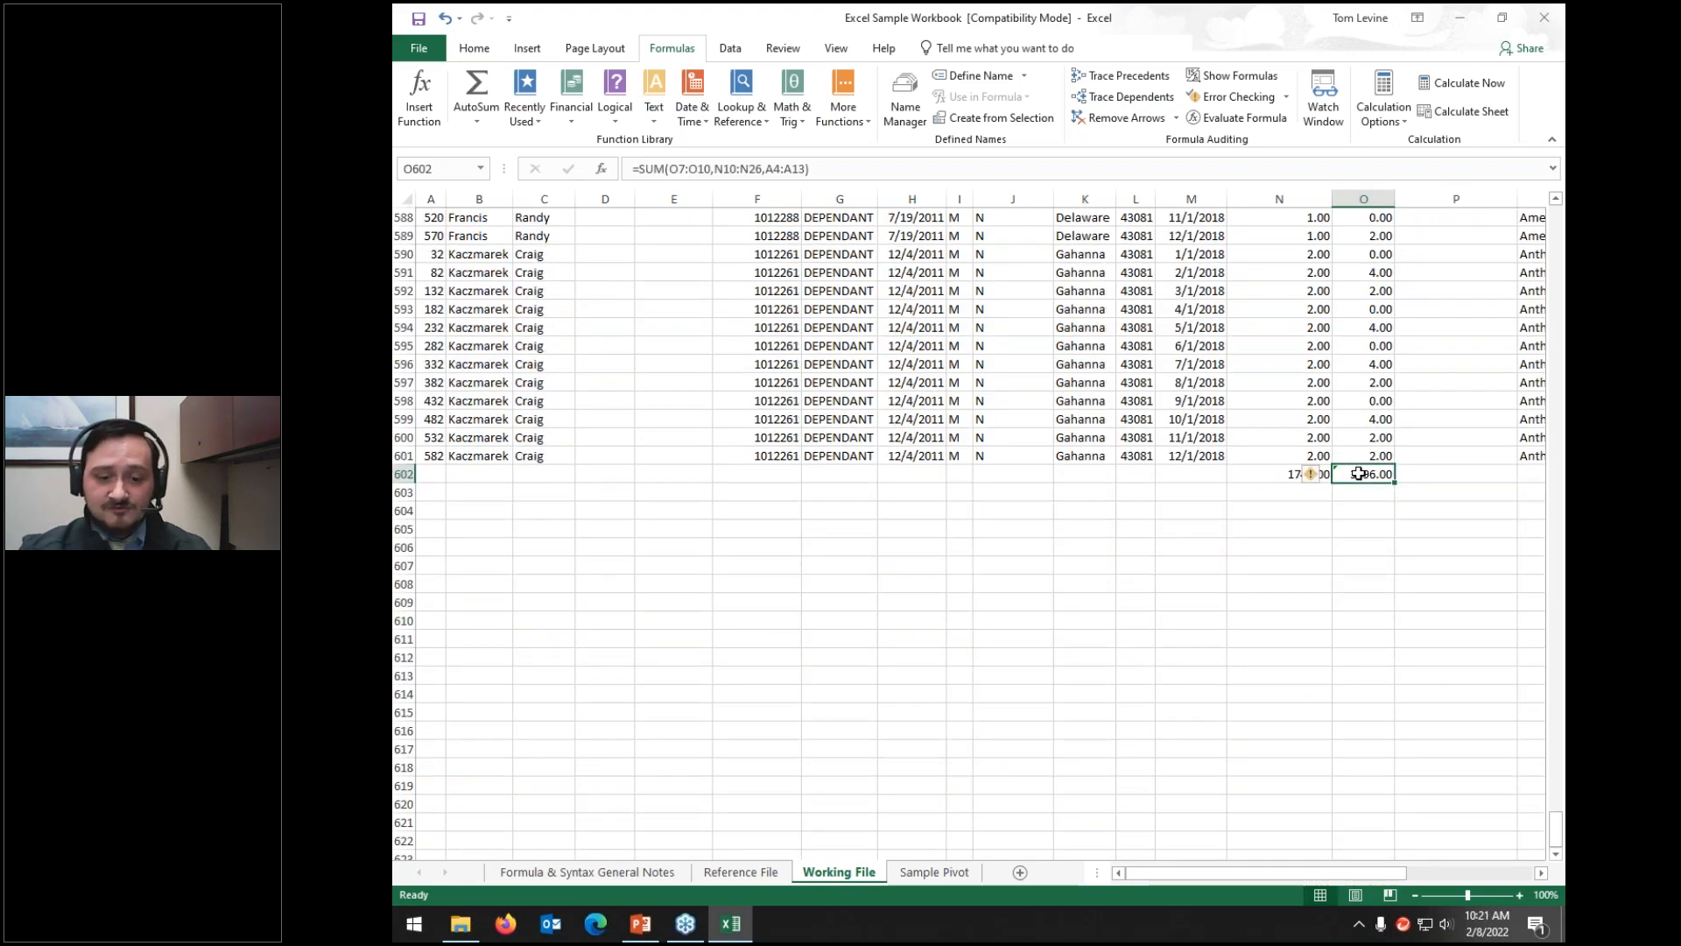
left_click(1298, 474)
key("Delete")
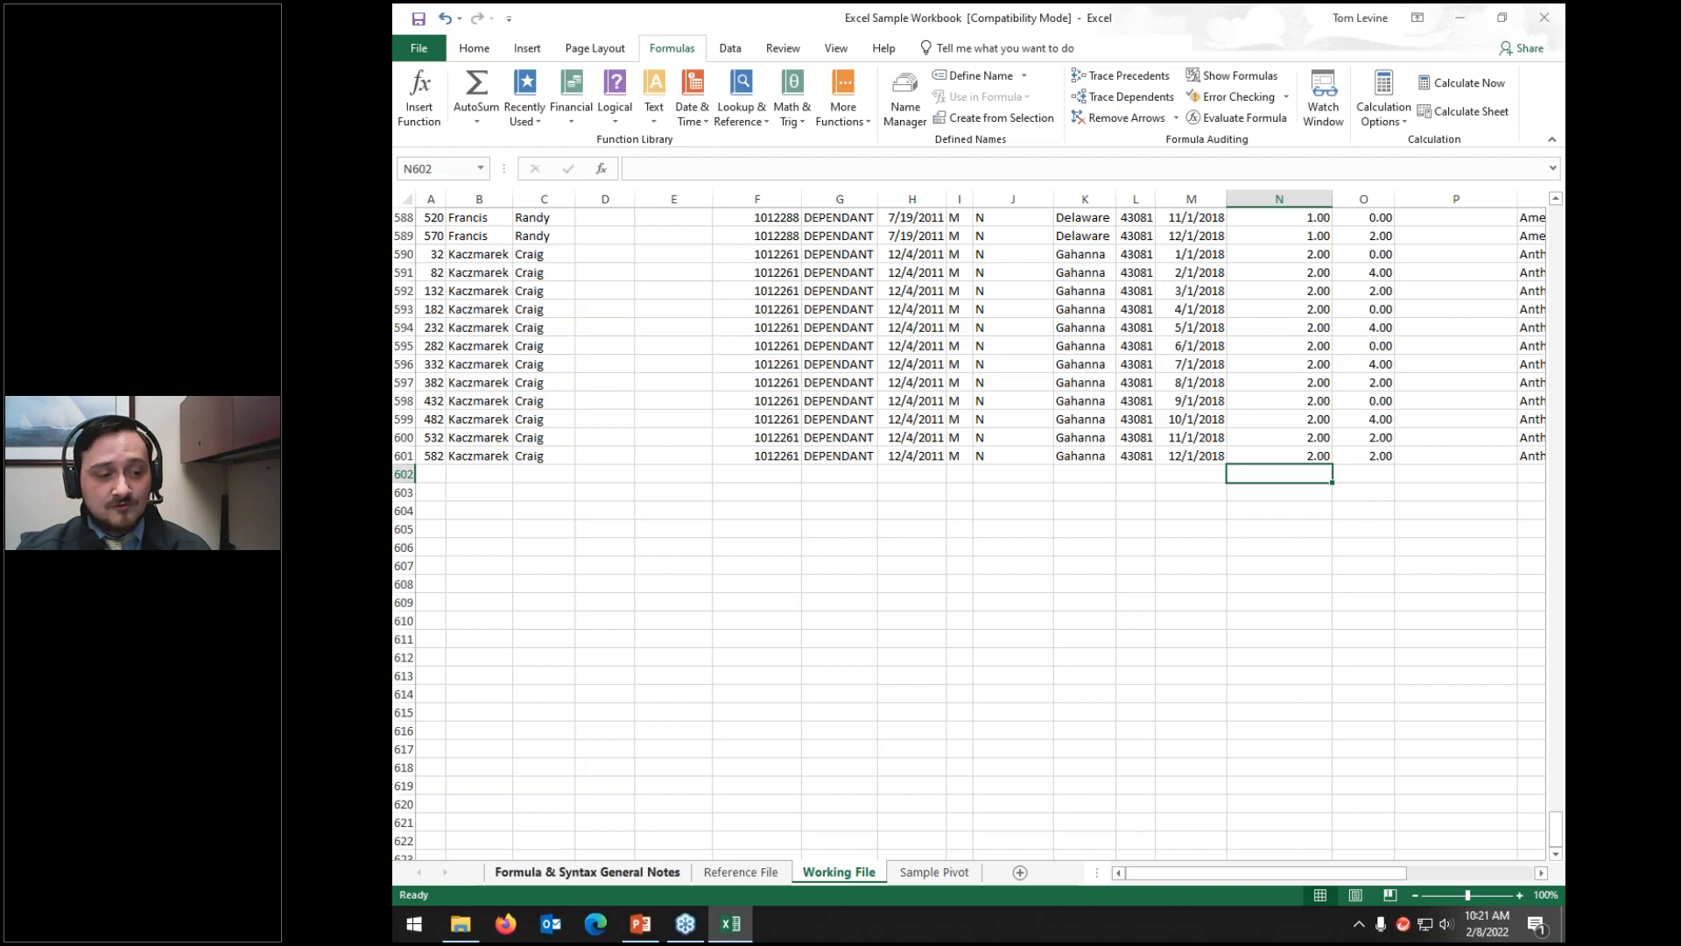
left_click(587, 872)
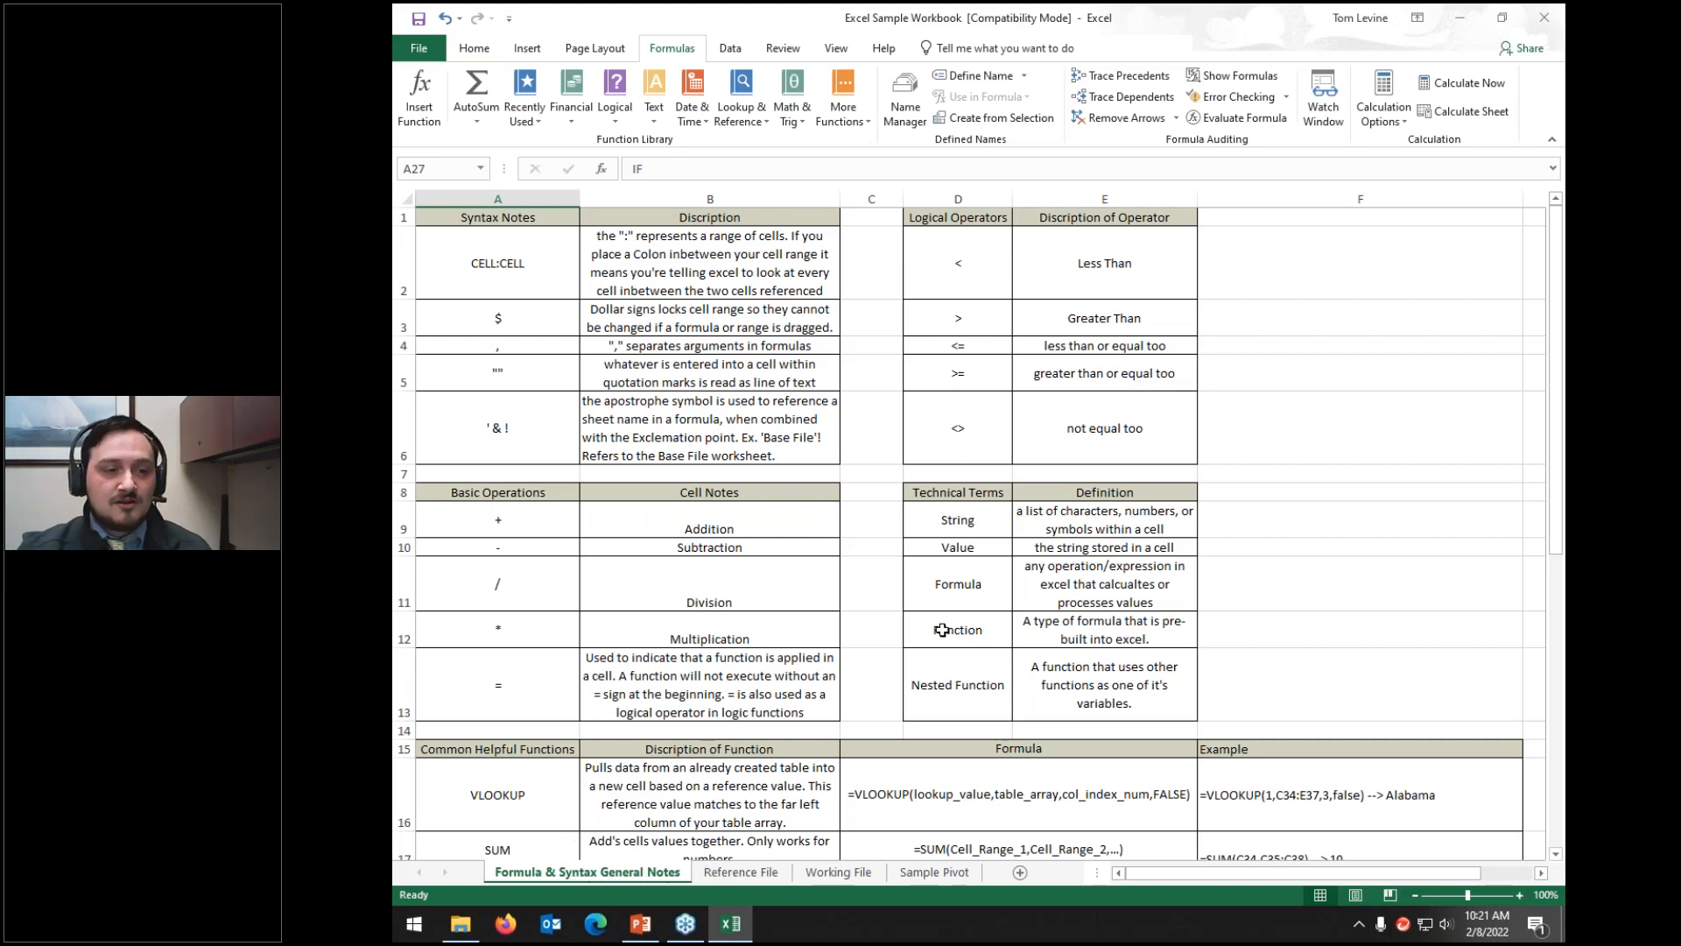
scroll(930, 622, "down", 1)
scroll(931, 622, "down", 3)
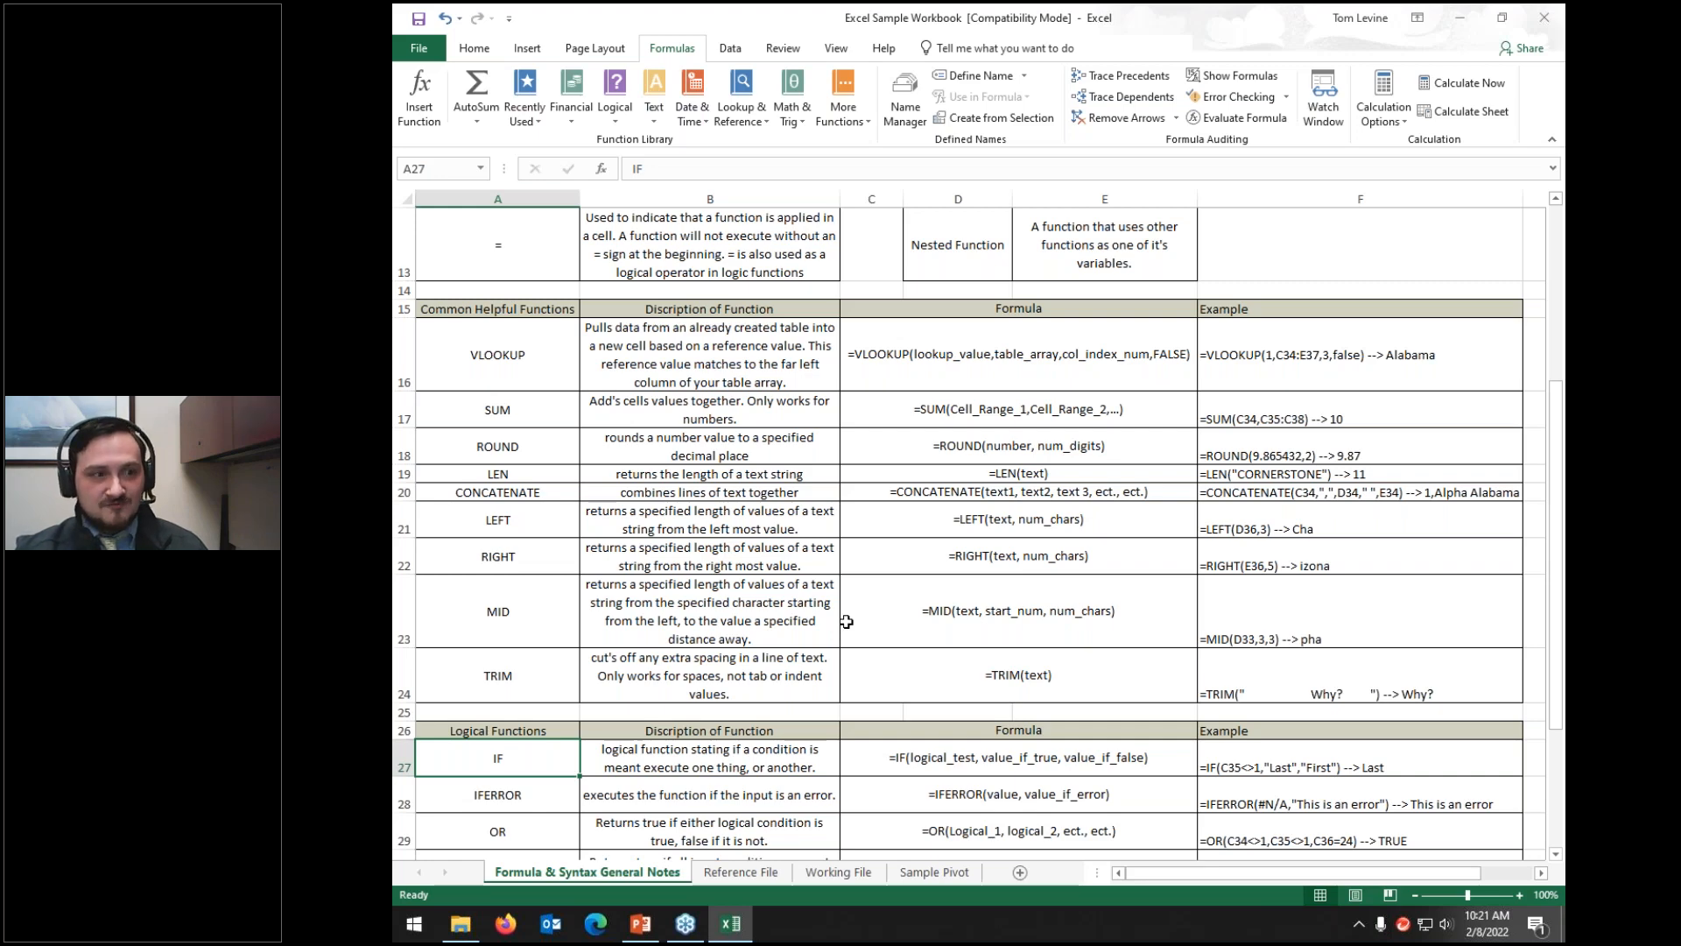
scroll(846, 622, "up", 4)
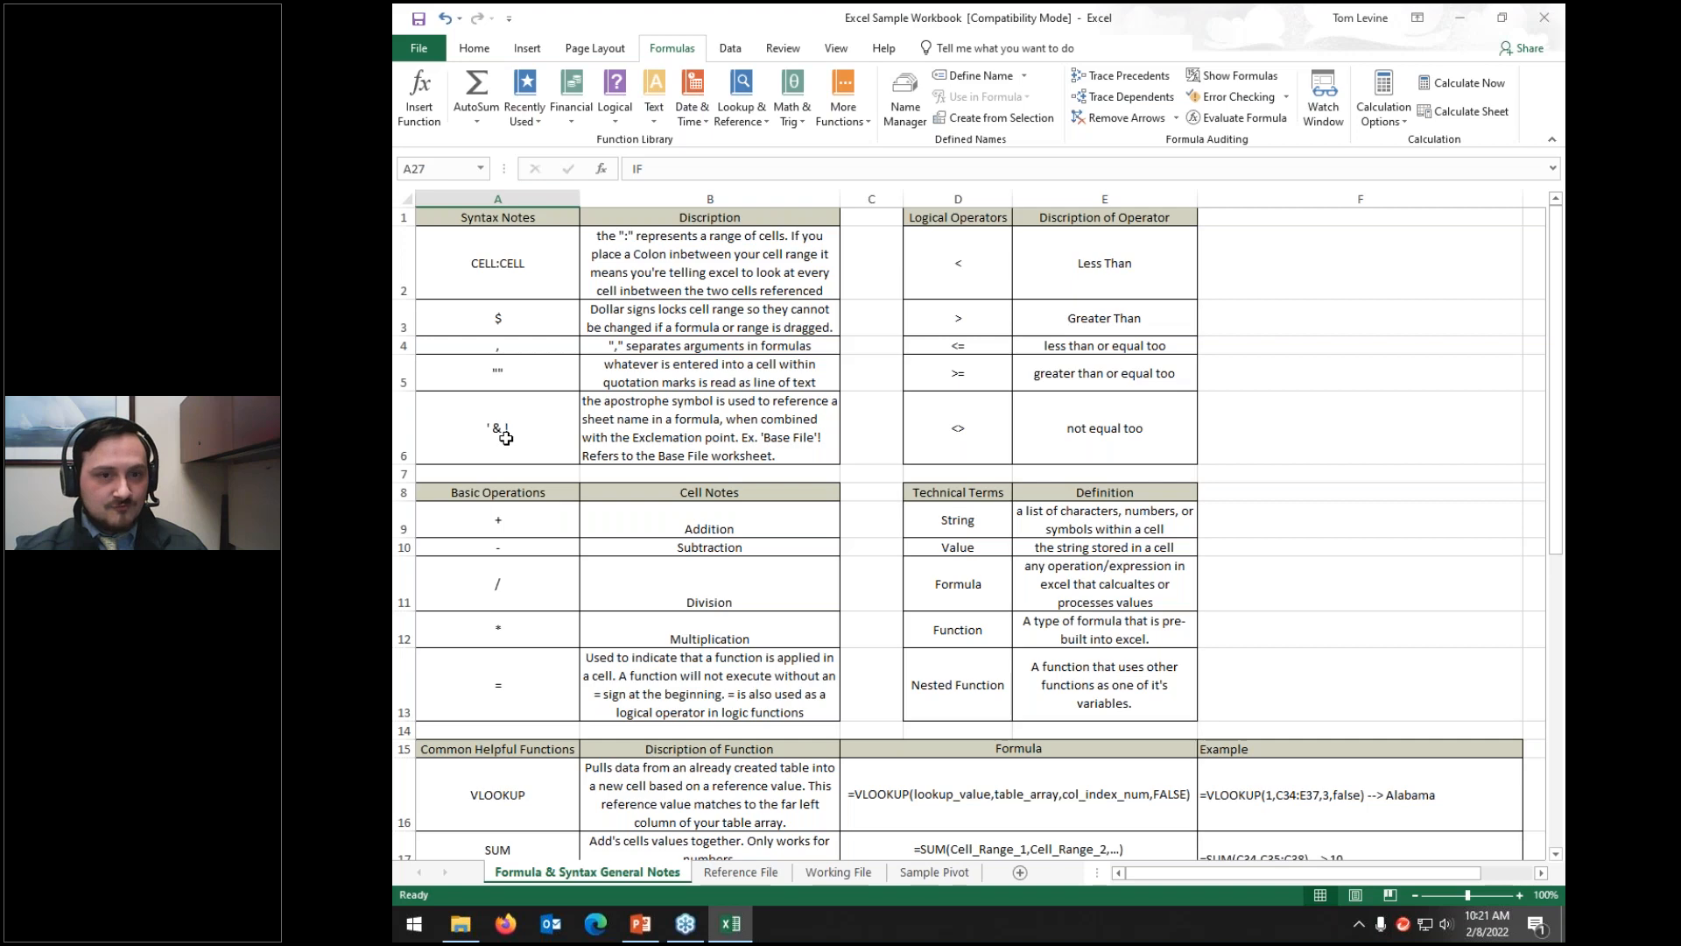
scroll(505, 438, "down", 8)
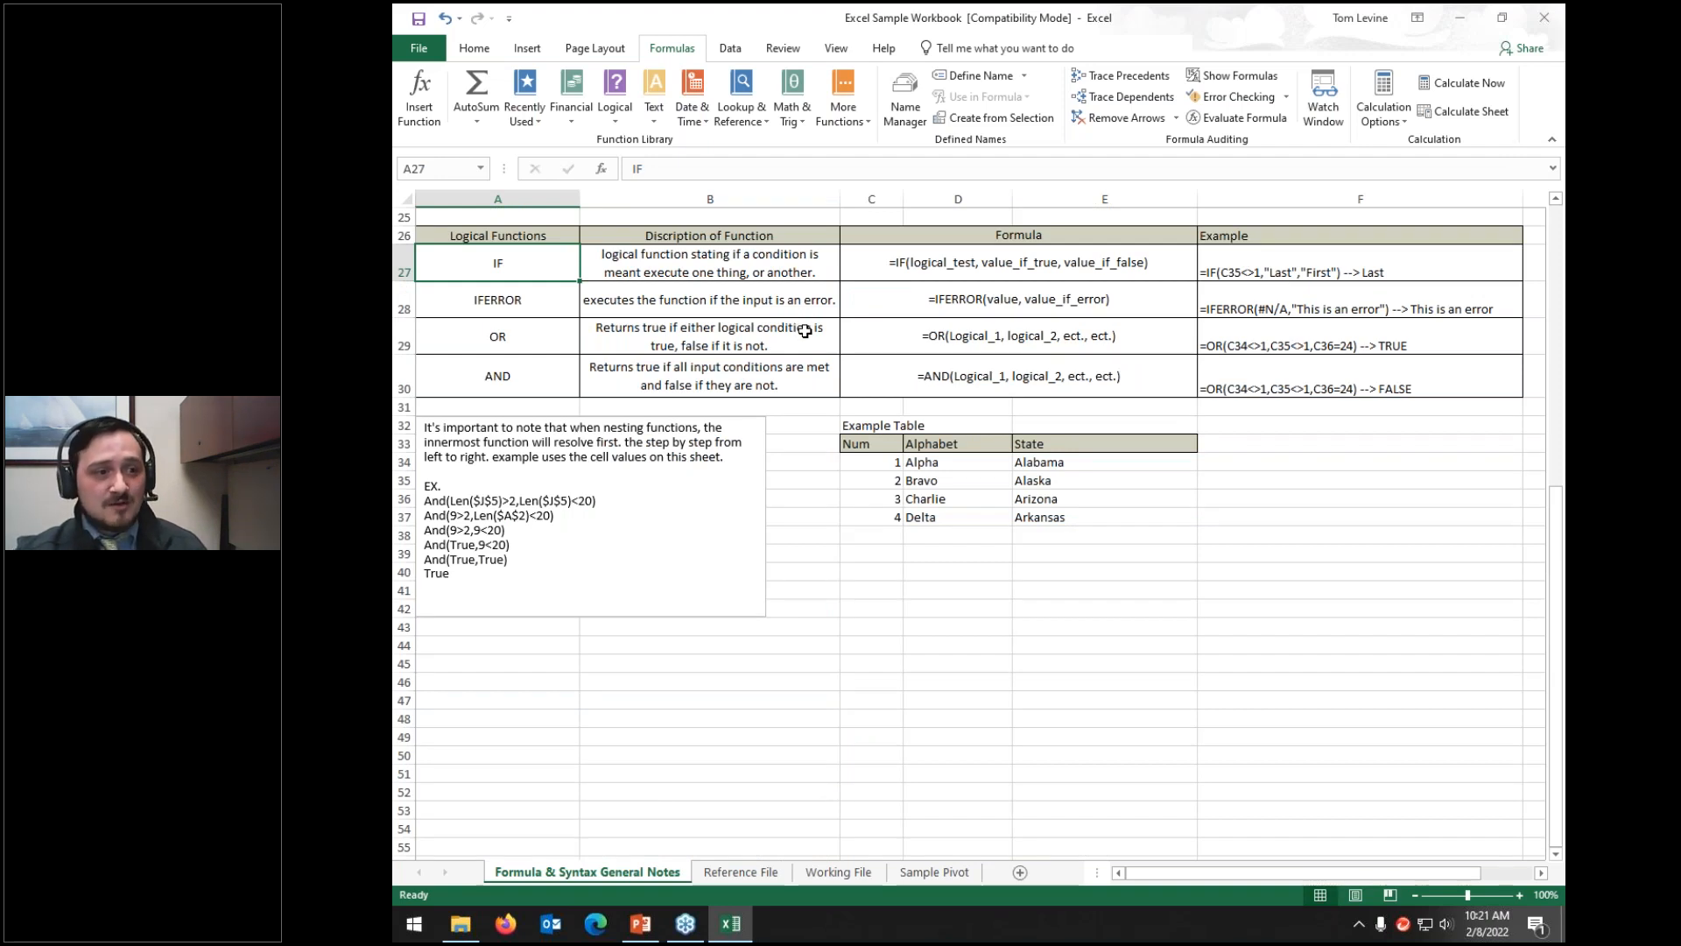
scroll(805, 331, "up", 8)
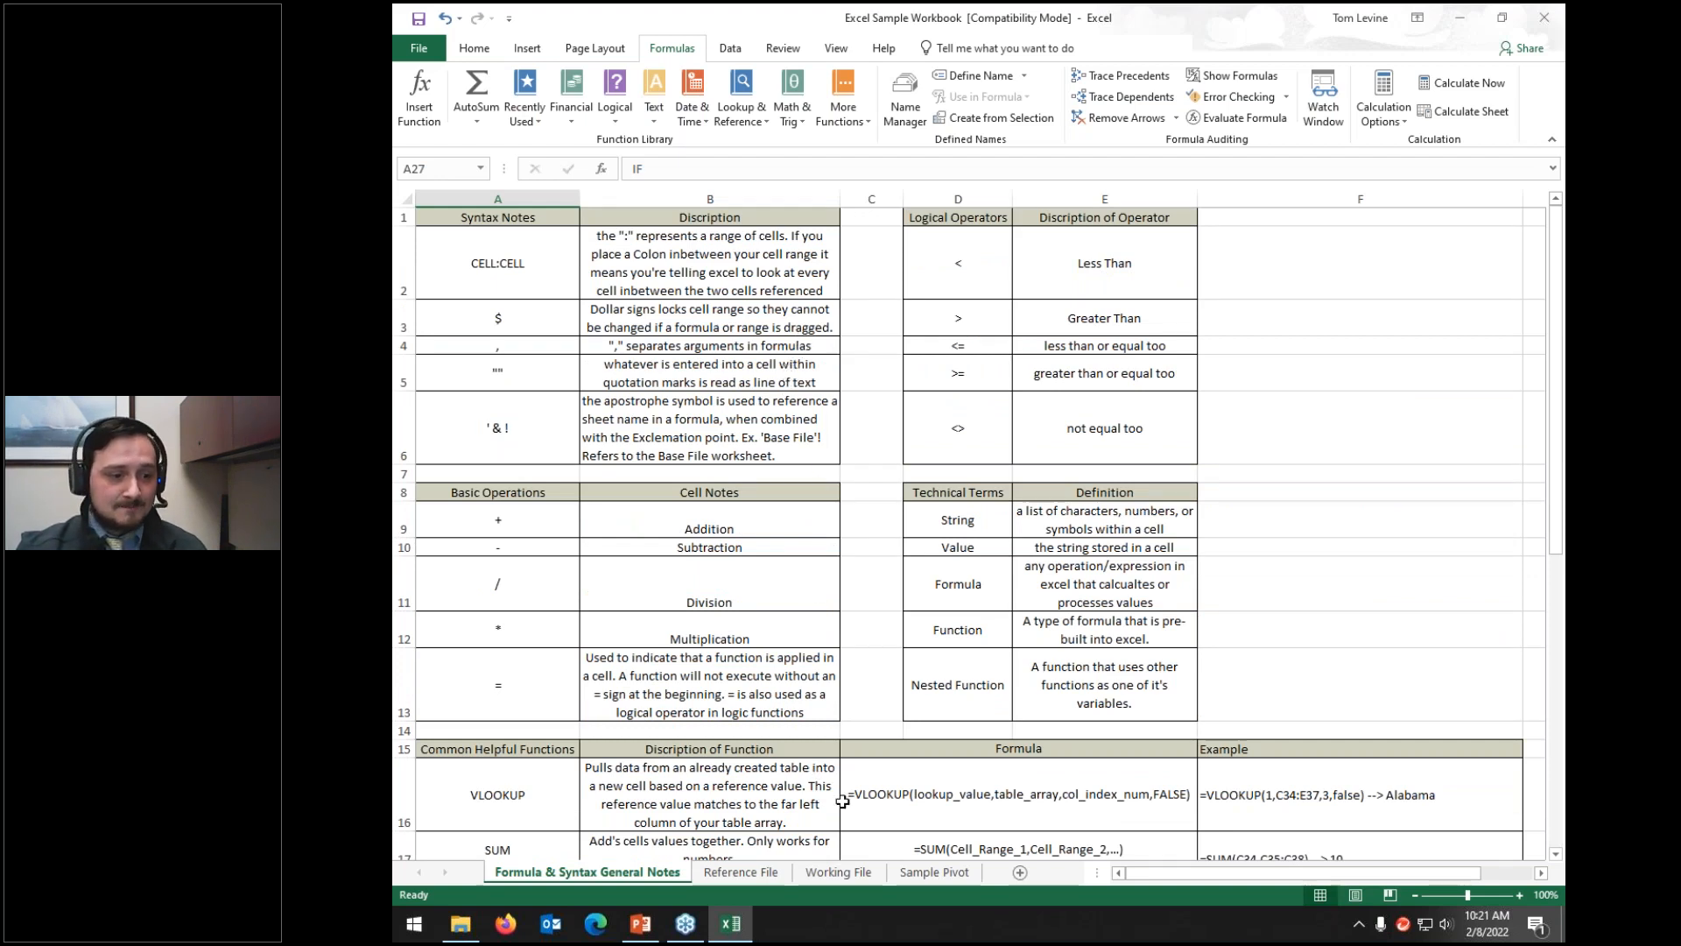
left_click(852, 869)
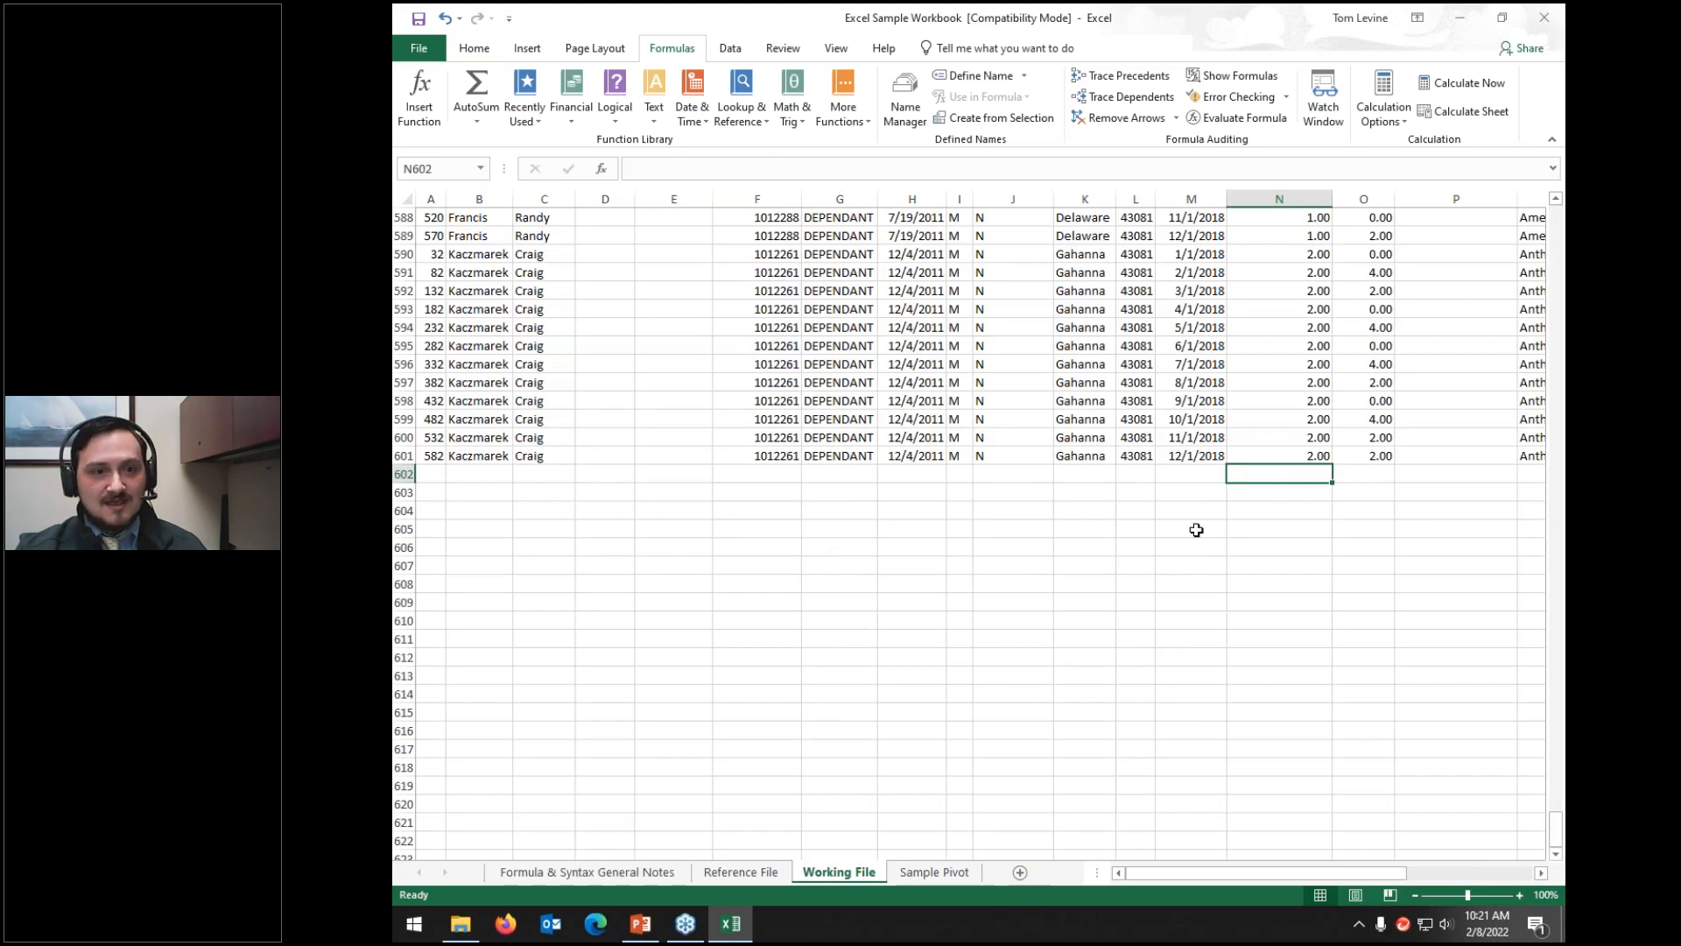
Step: Type =sum( into cell O602 to start the new total formula
left_click(1350, 475)
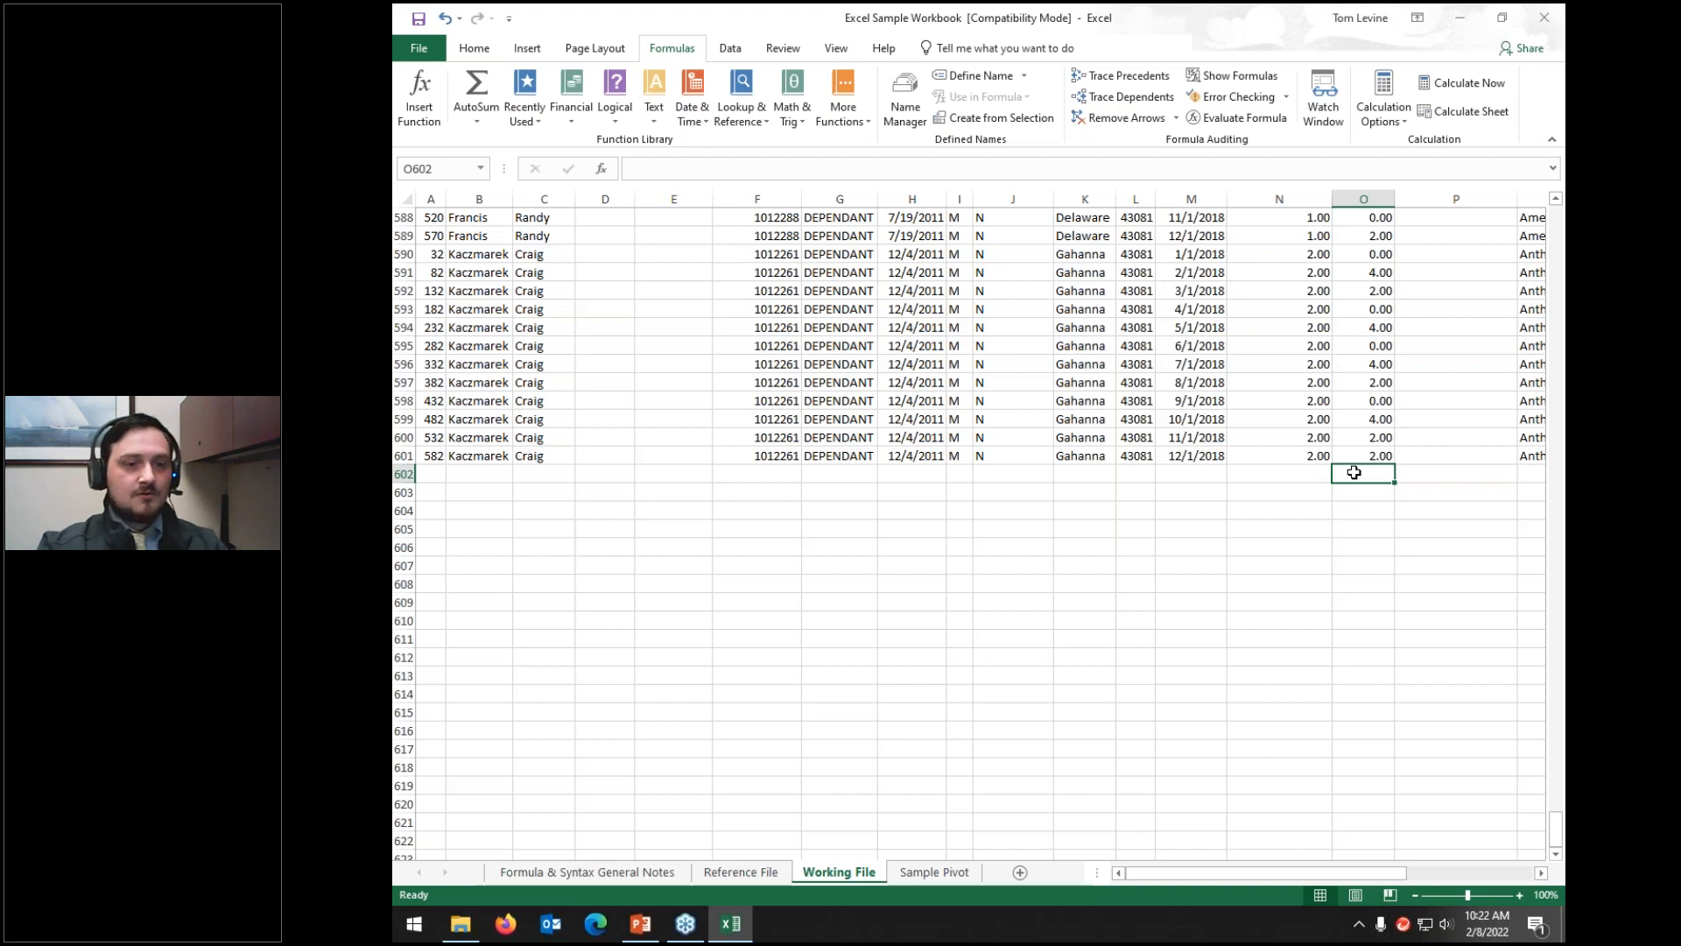
type("=")
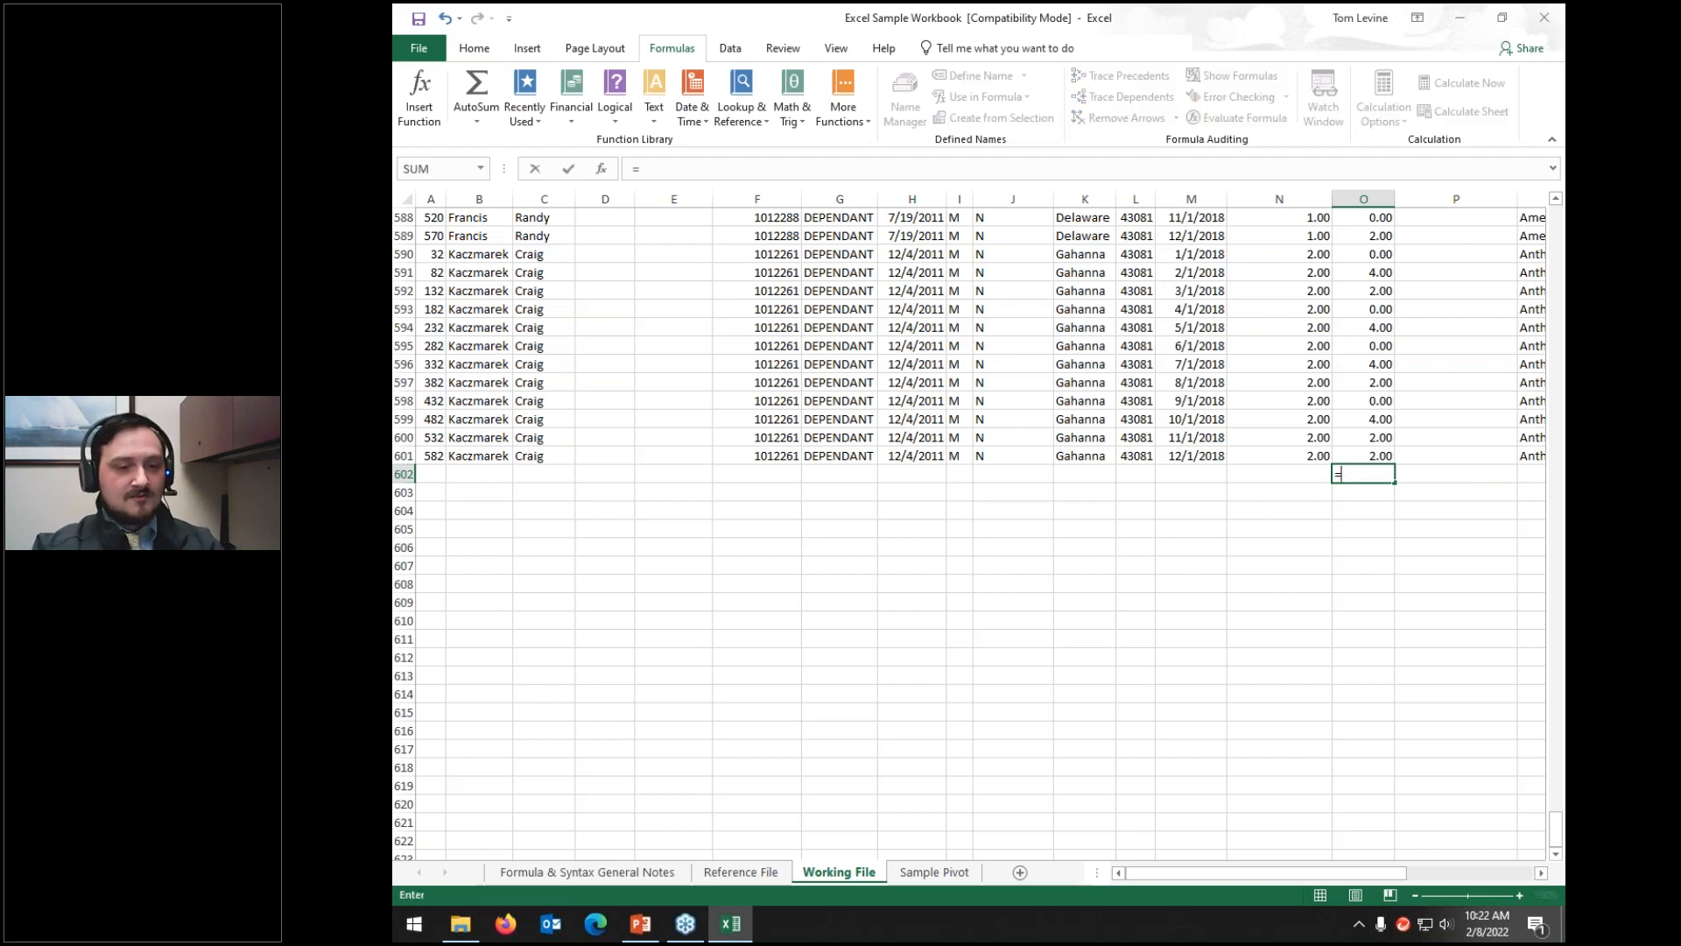
type("sum")
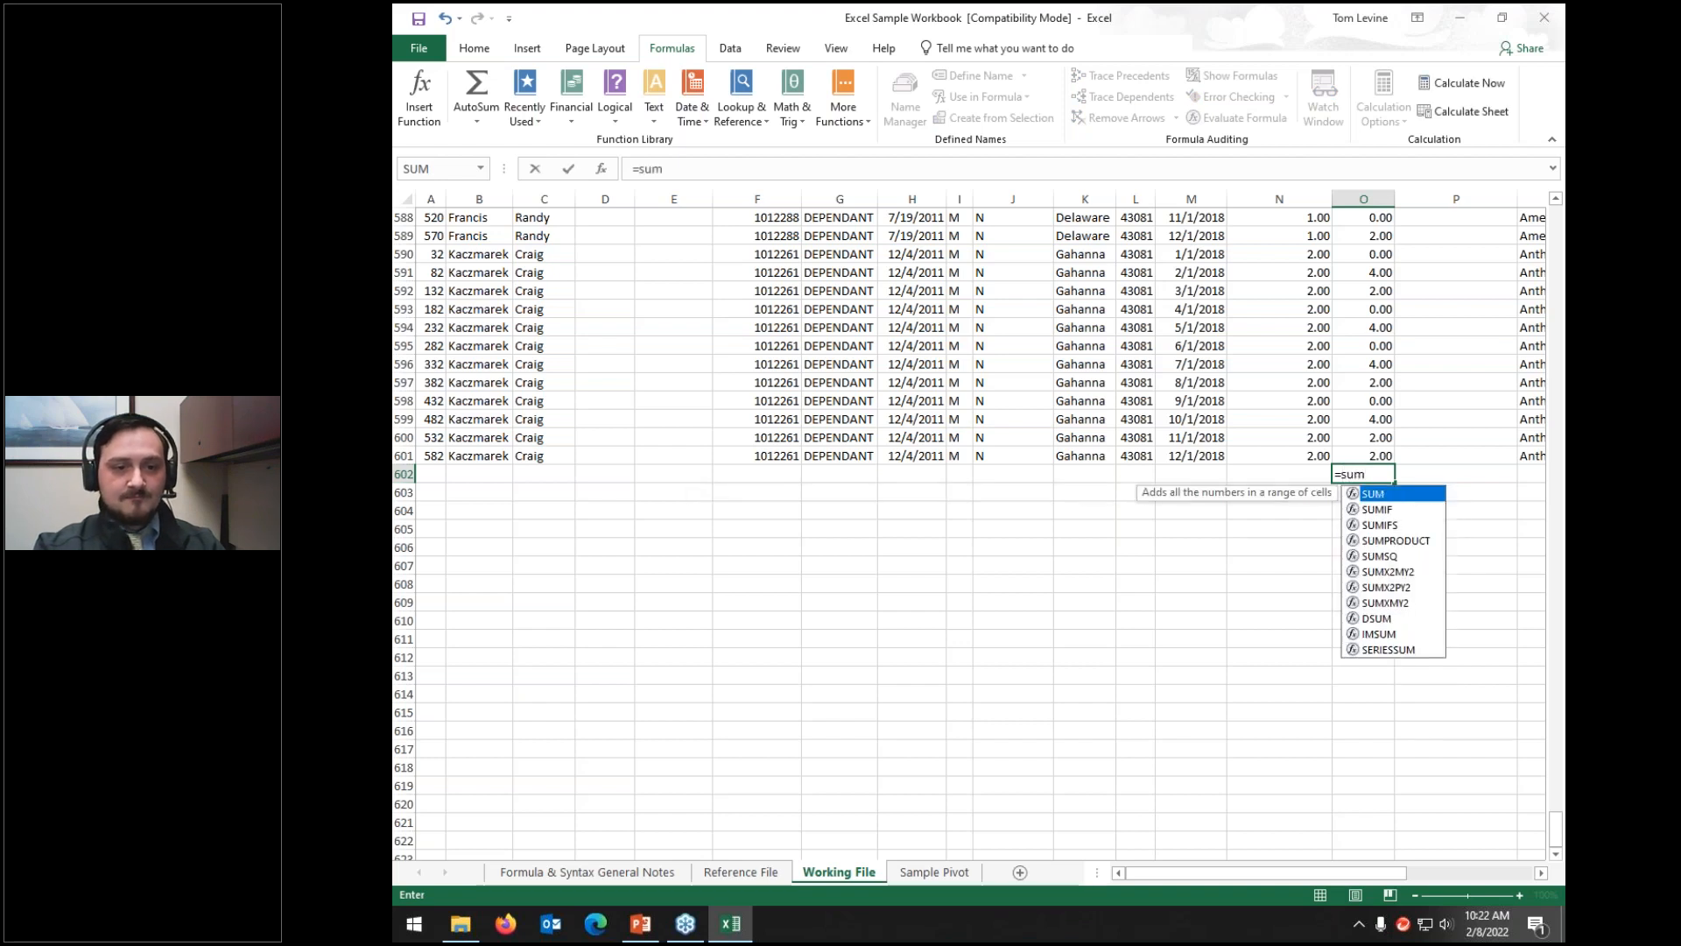
type("(")
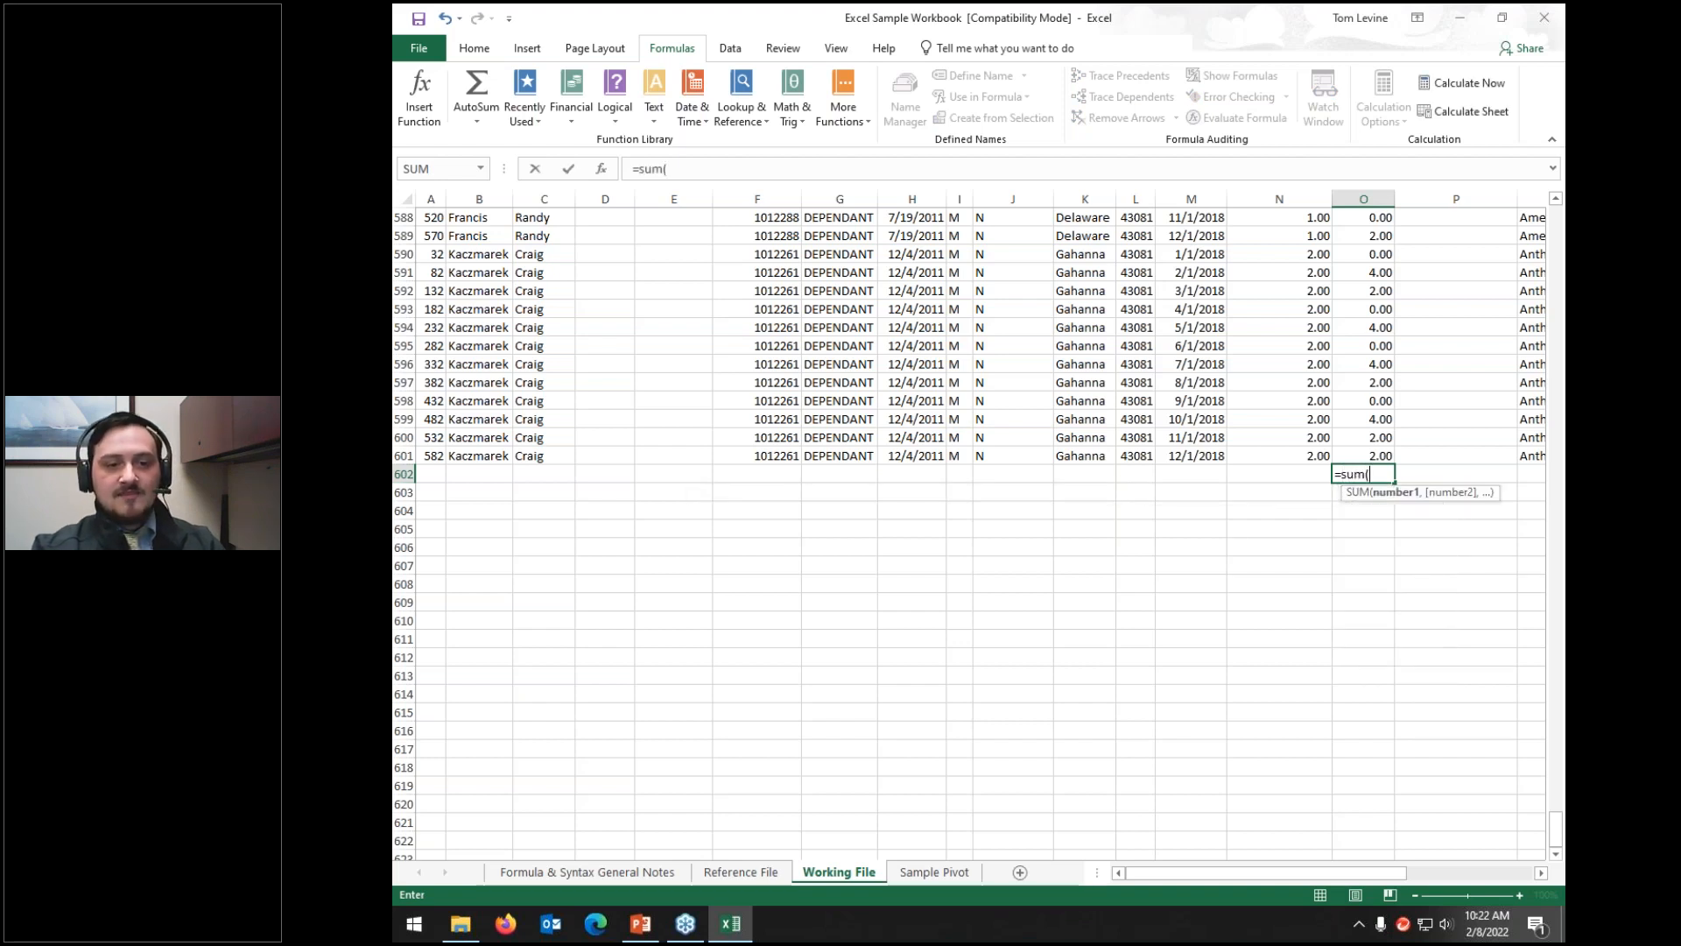
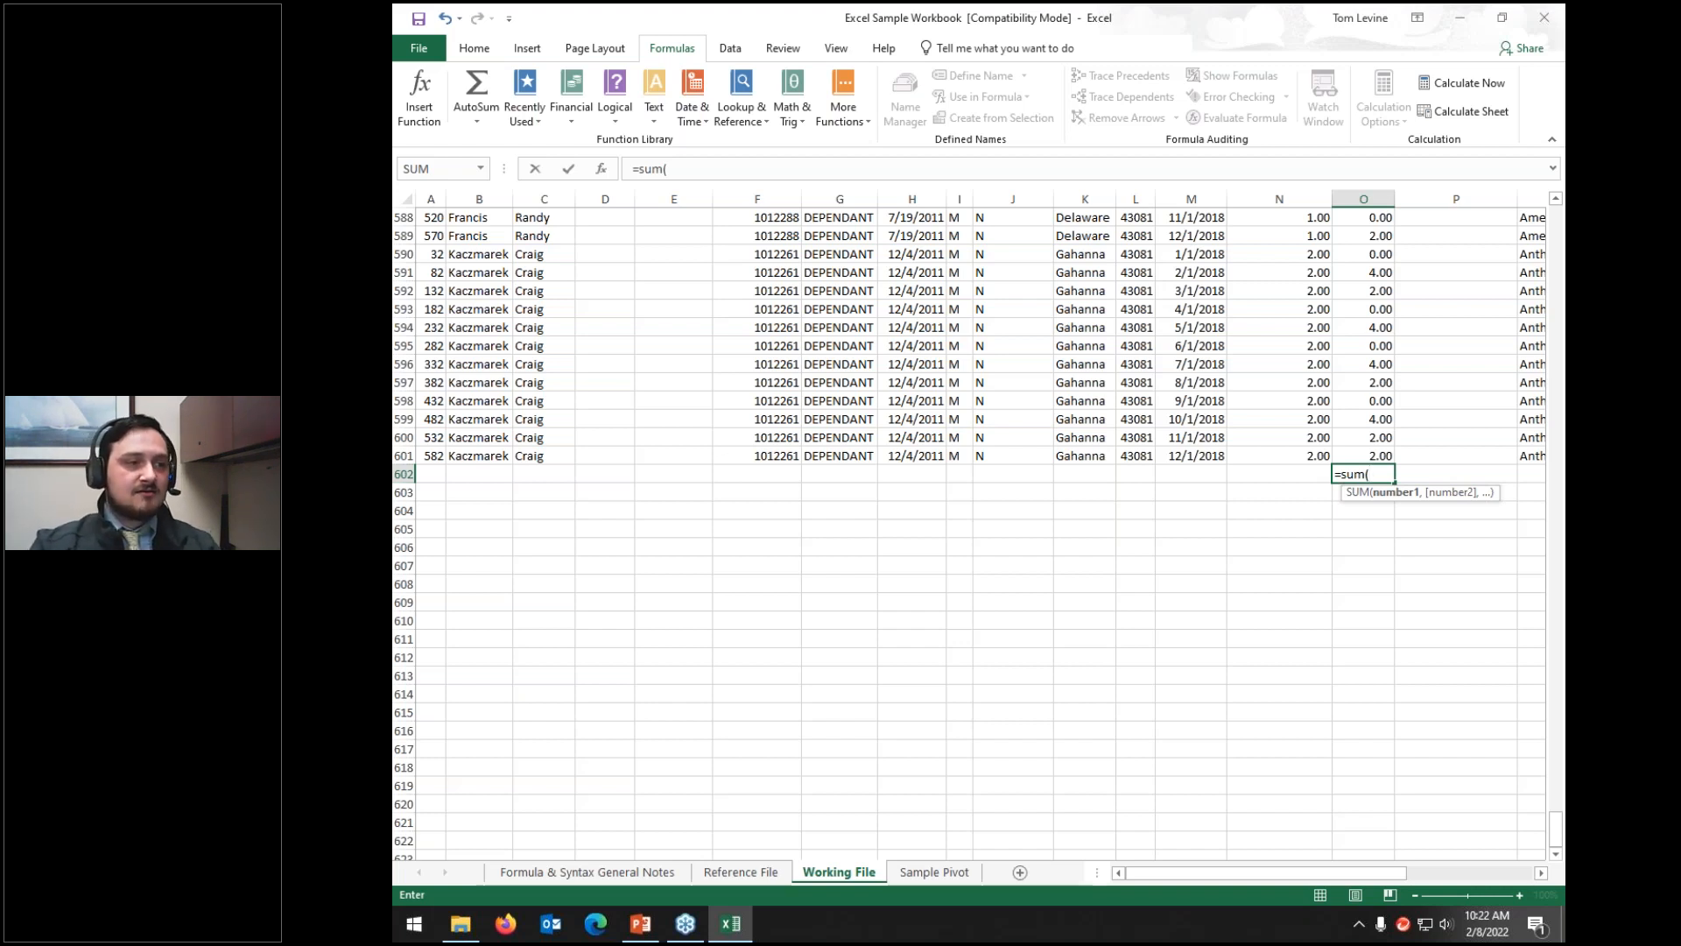
Step: Add the range O2:O599 to the O602 SUM formula and check the highlighted cells
type("O2")
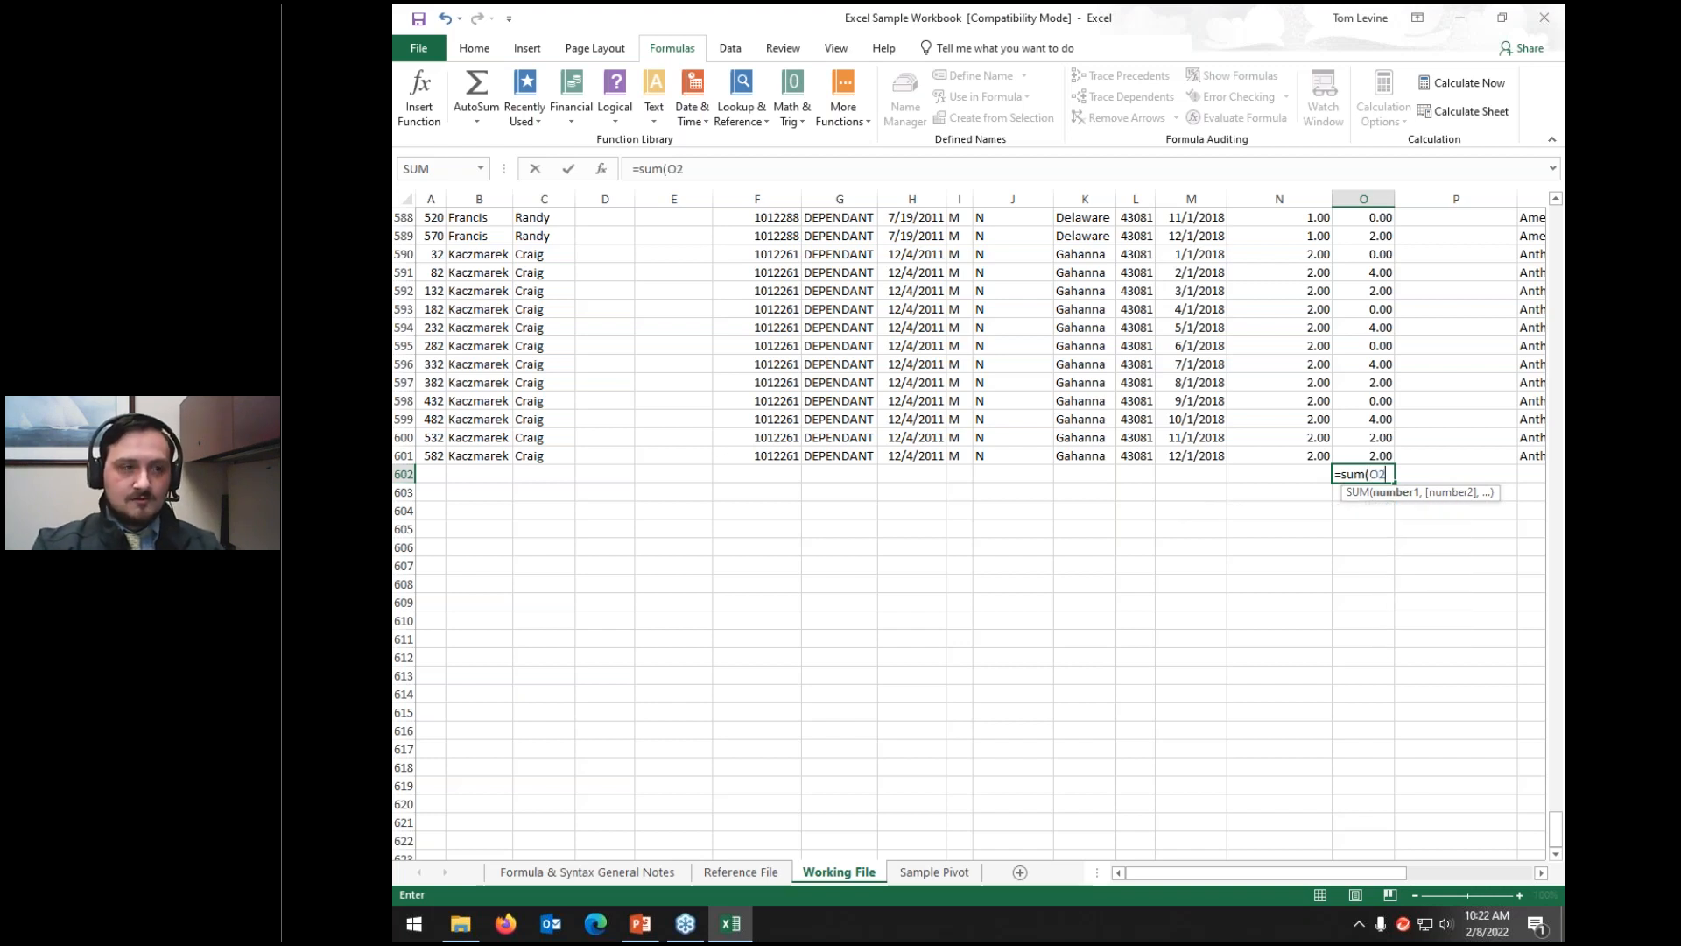
type(":")
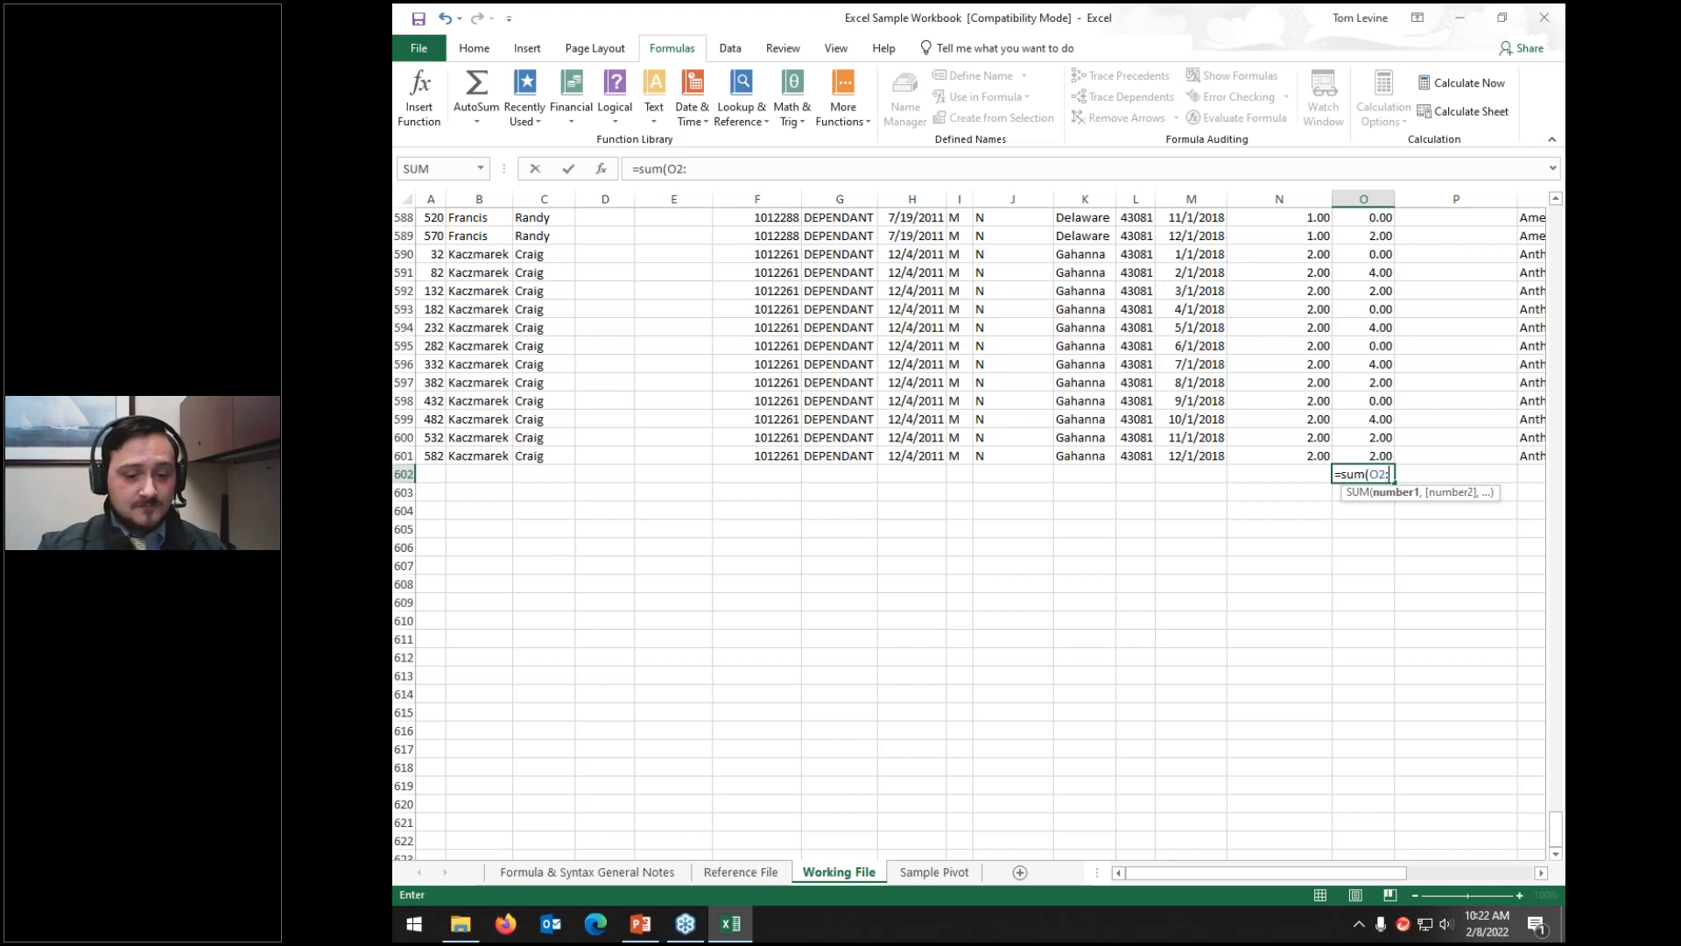
type("O")
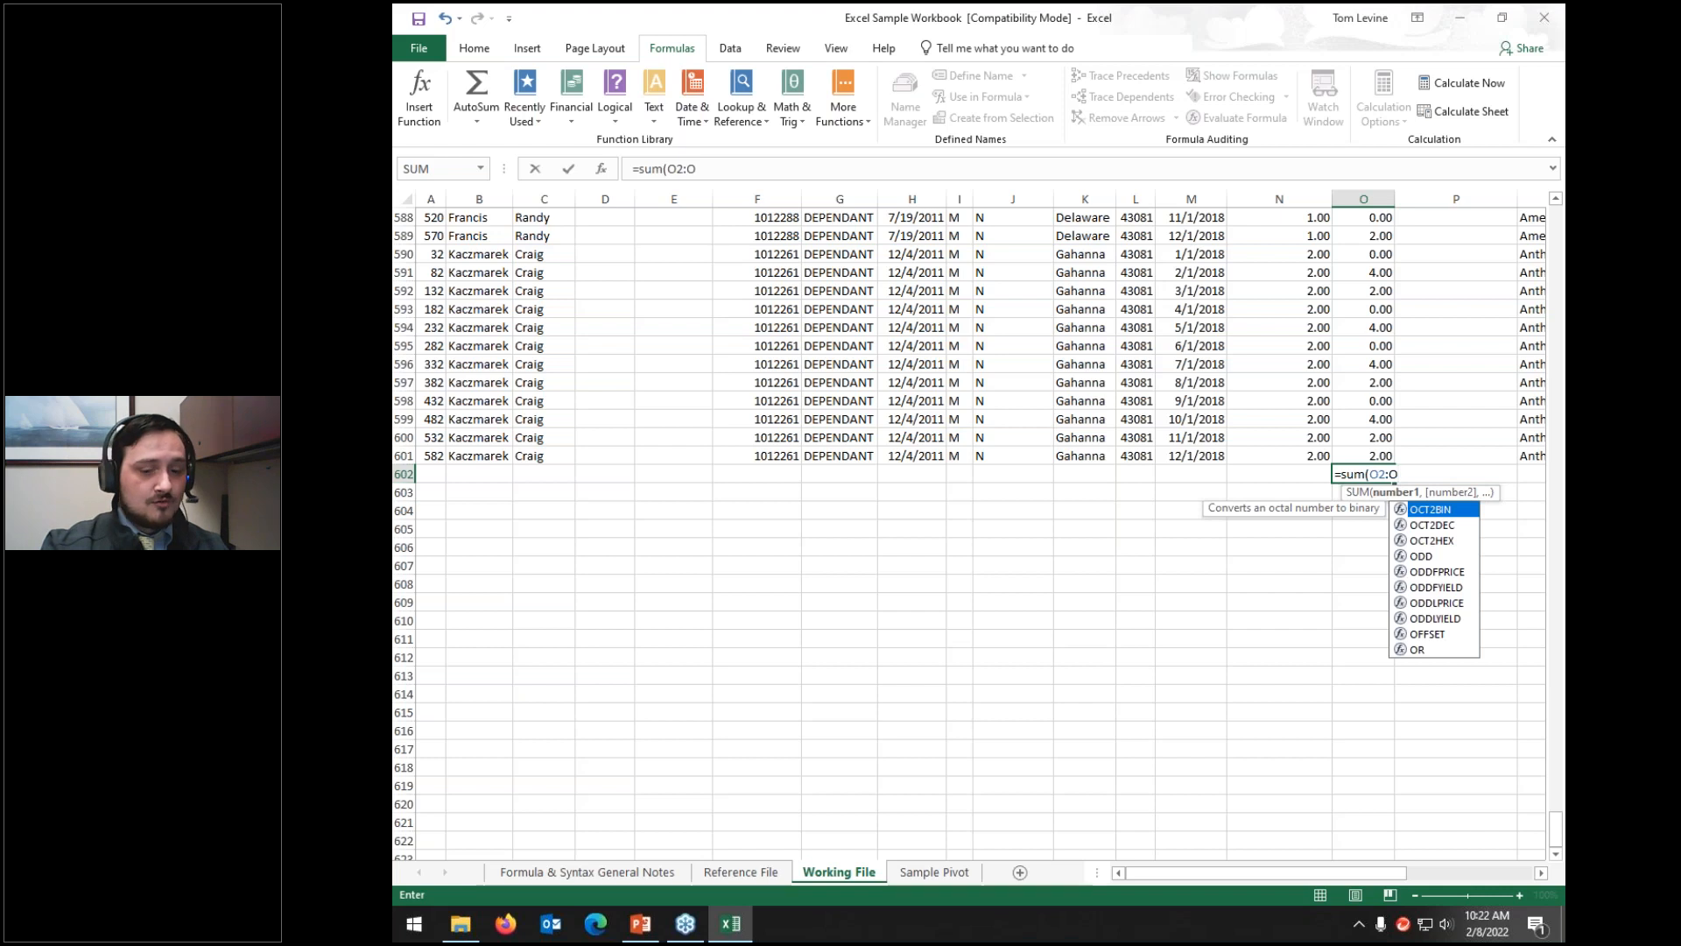
type("599")
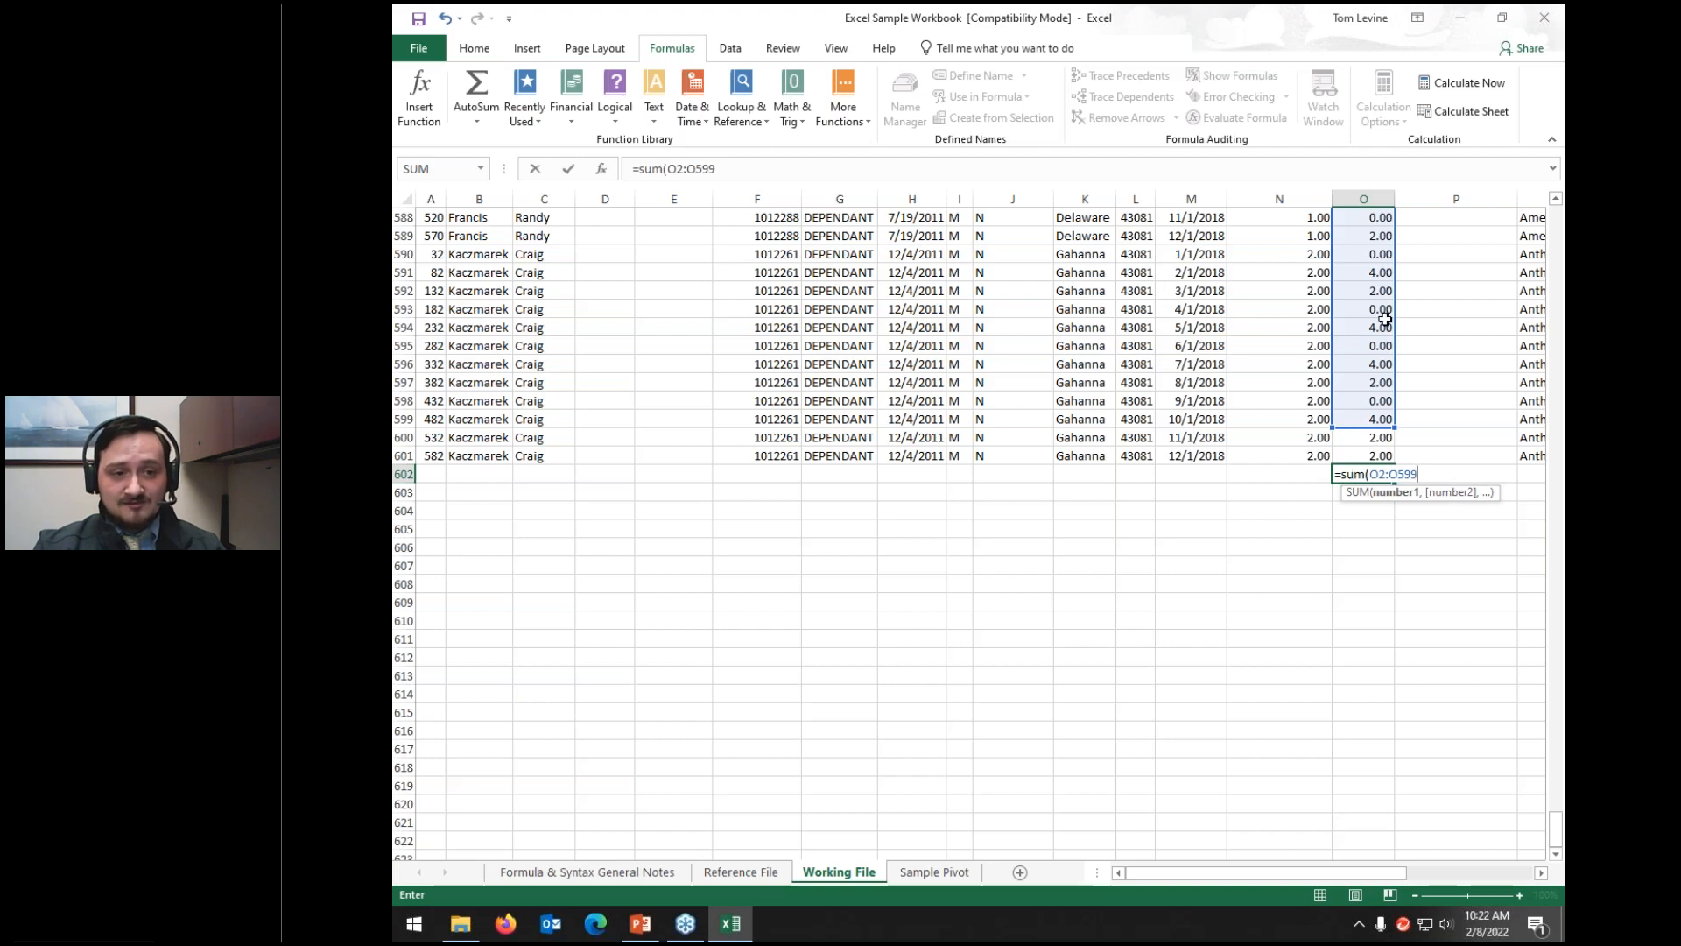
scroll(1363, 388, "up", 20)
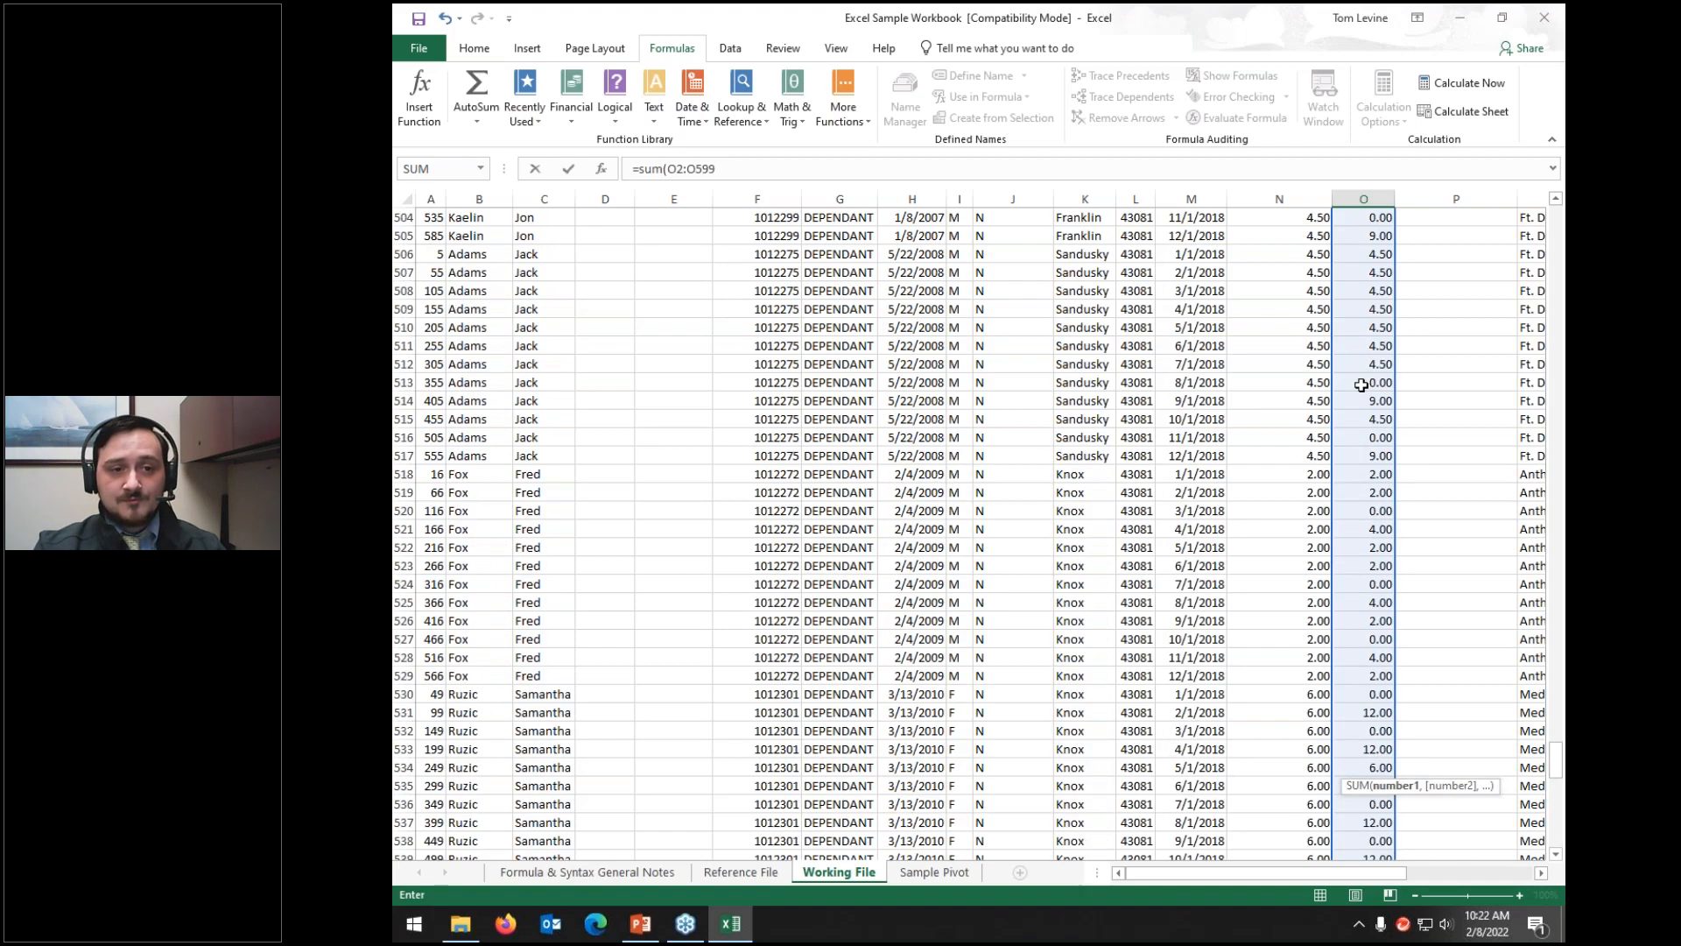
scroll(1362, 386, "down", 20)
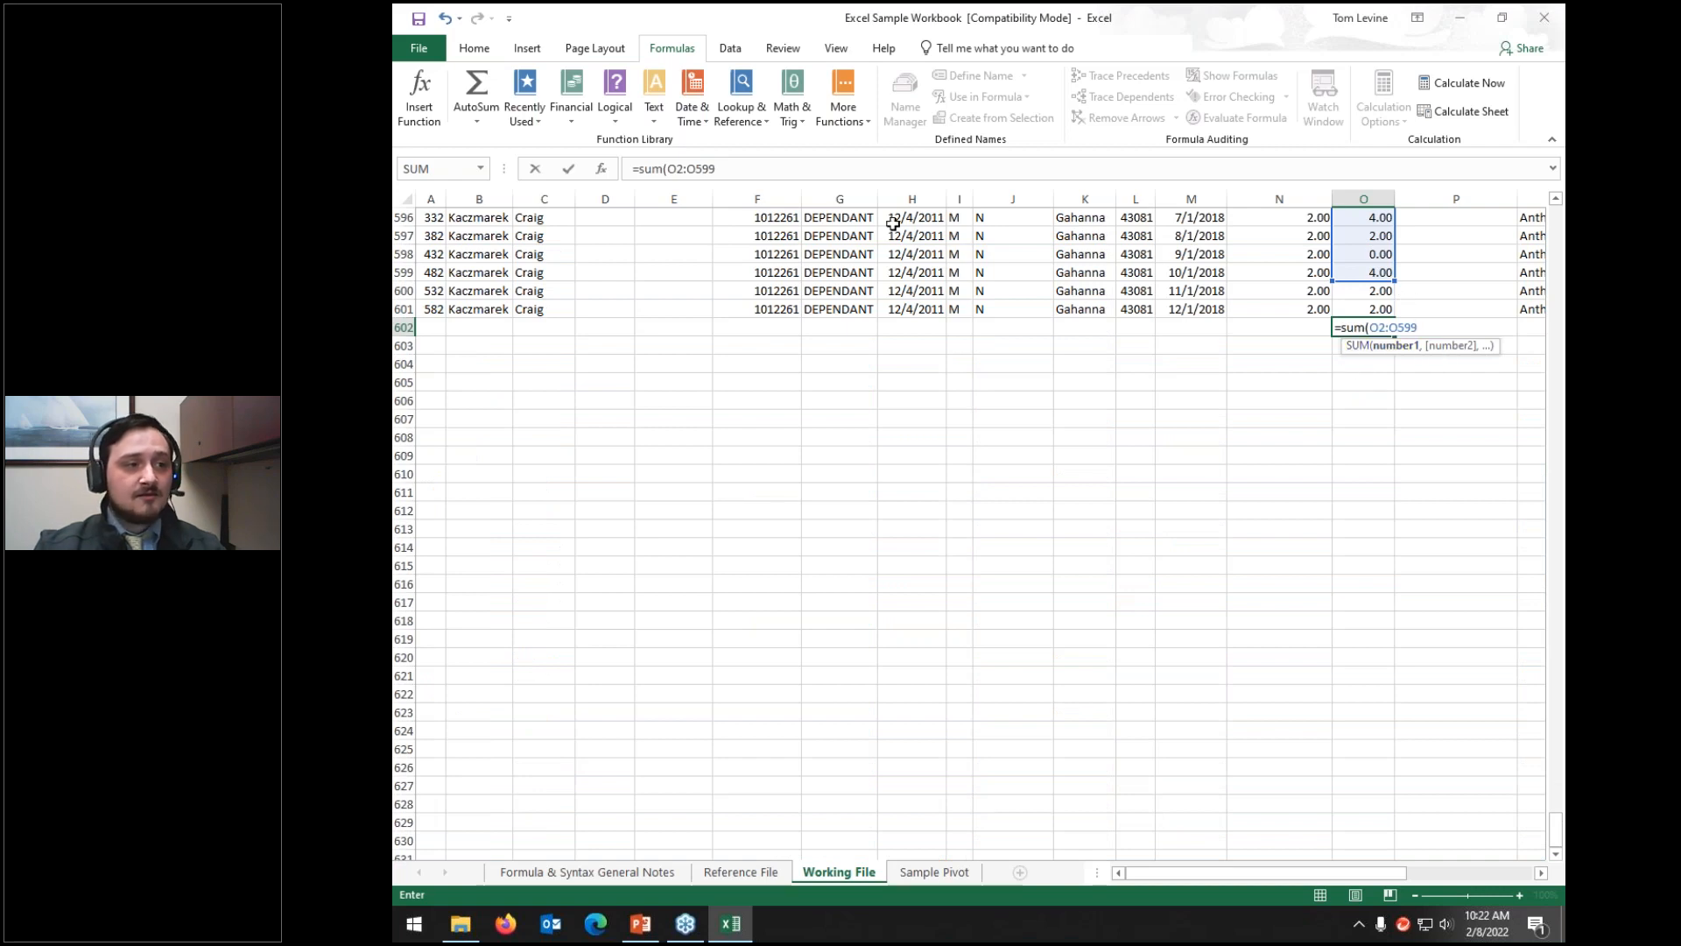
Step: Correct the range start and close the formula as =SUM(O2:O599), showing 1684.54
left_click(728, 169)
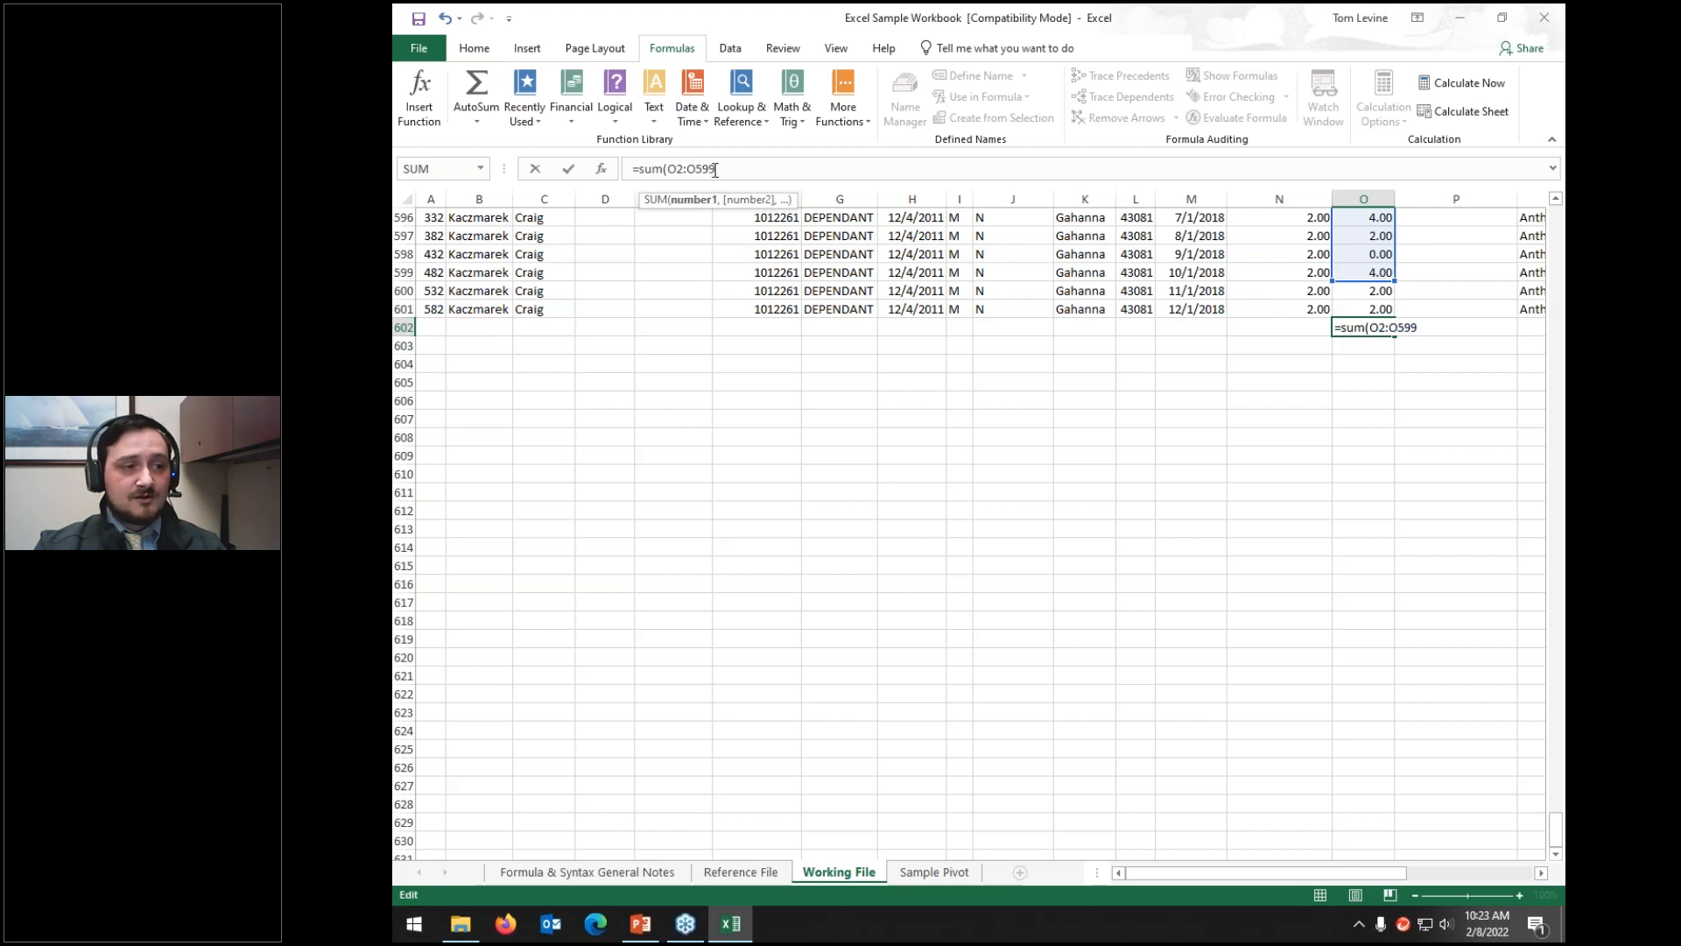
left_click(679, 168)
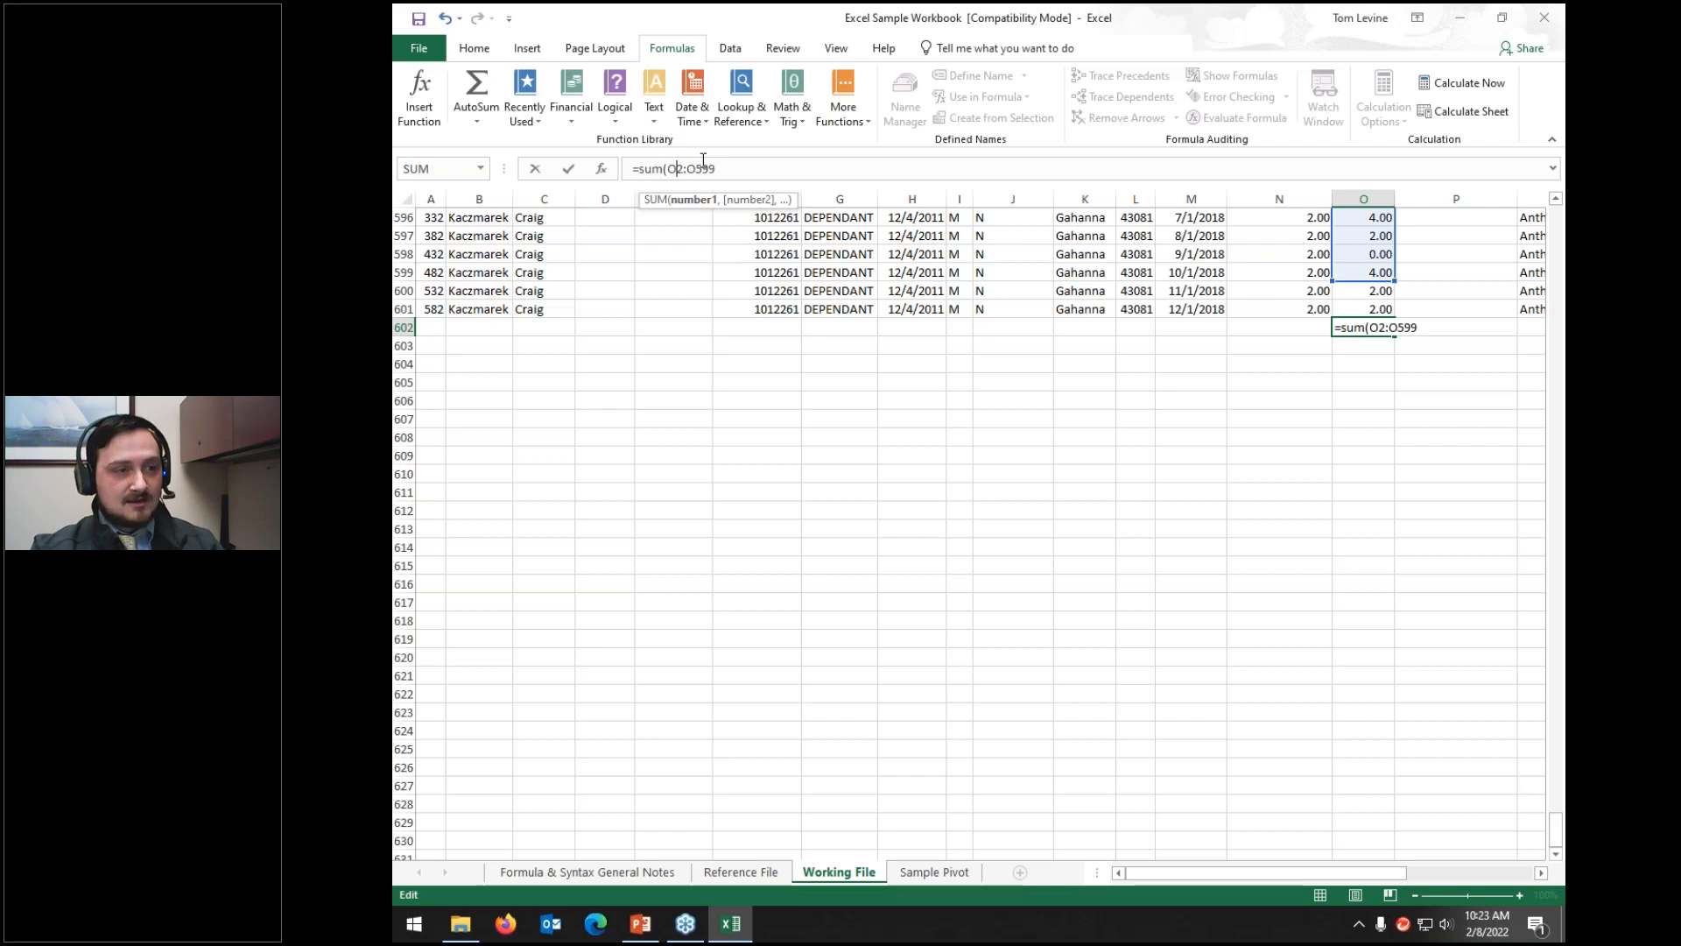
key("BackSpace")
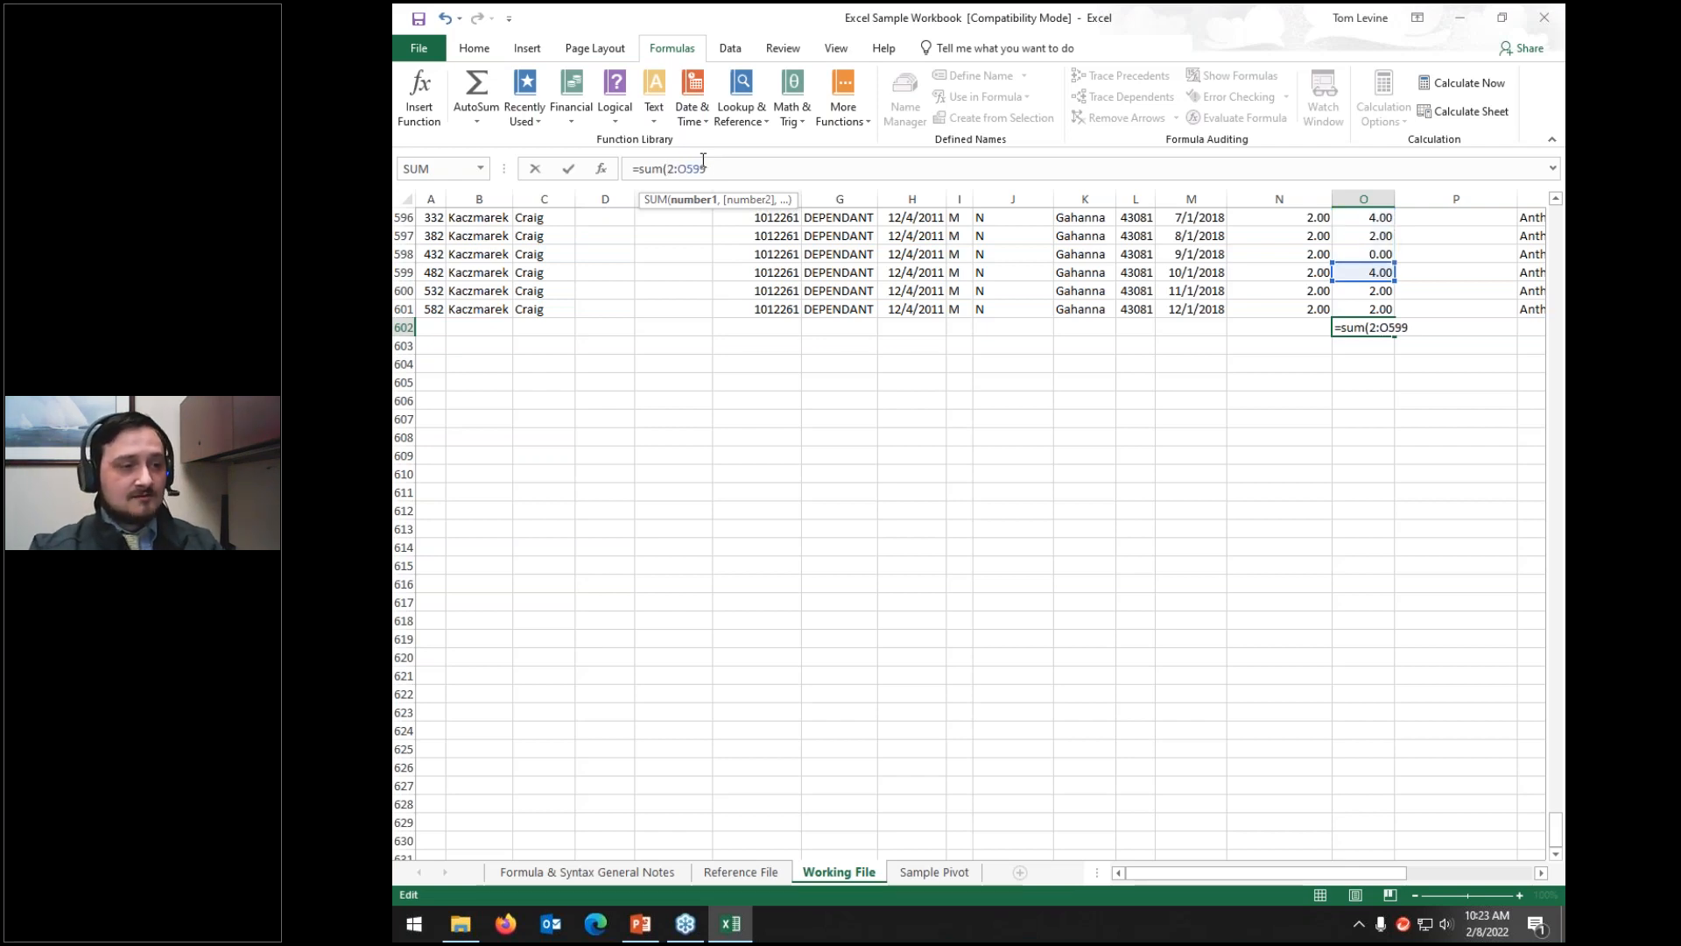
type("n")
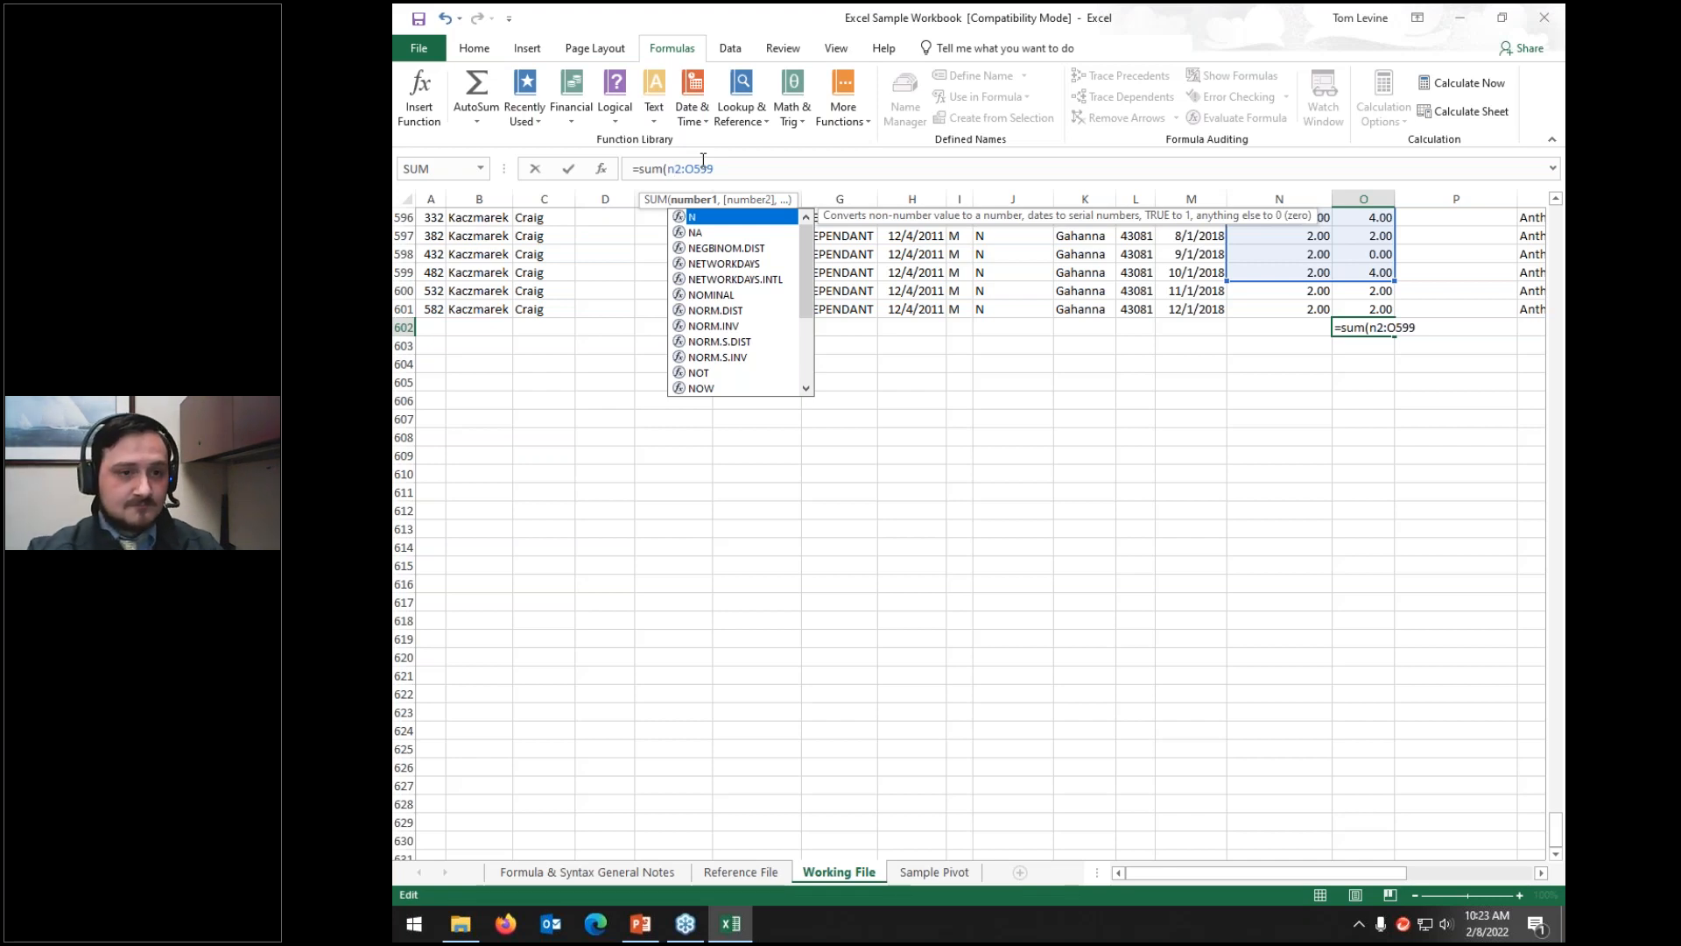
key("BackSpace")
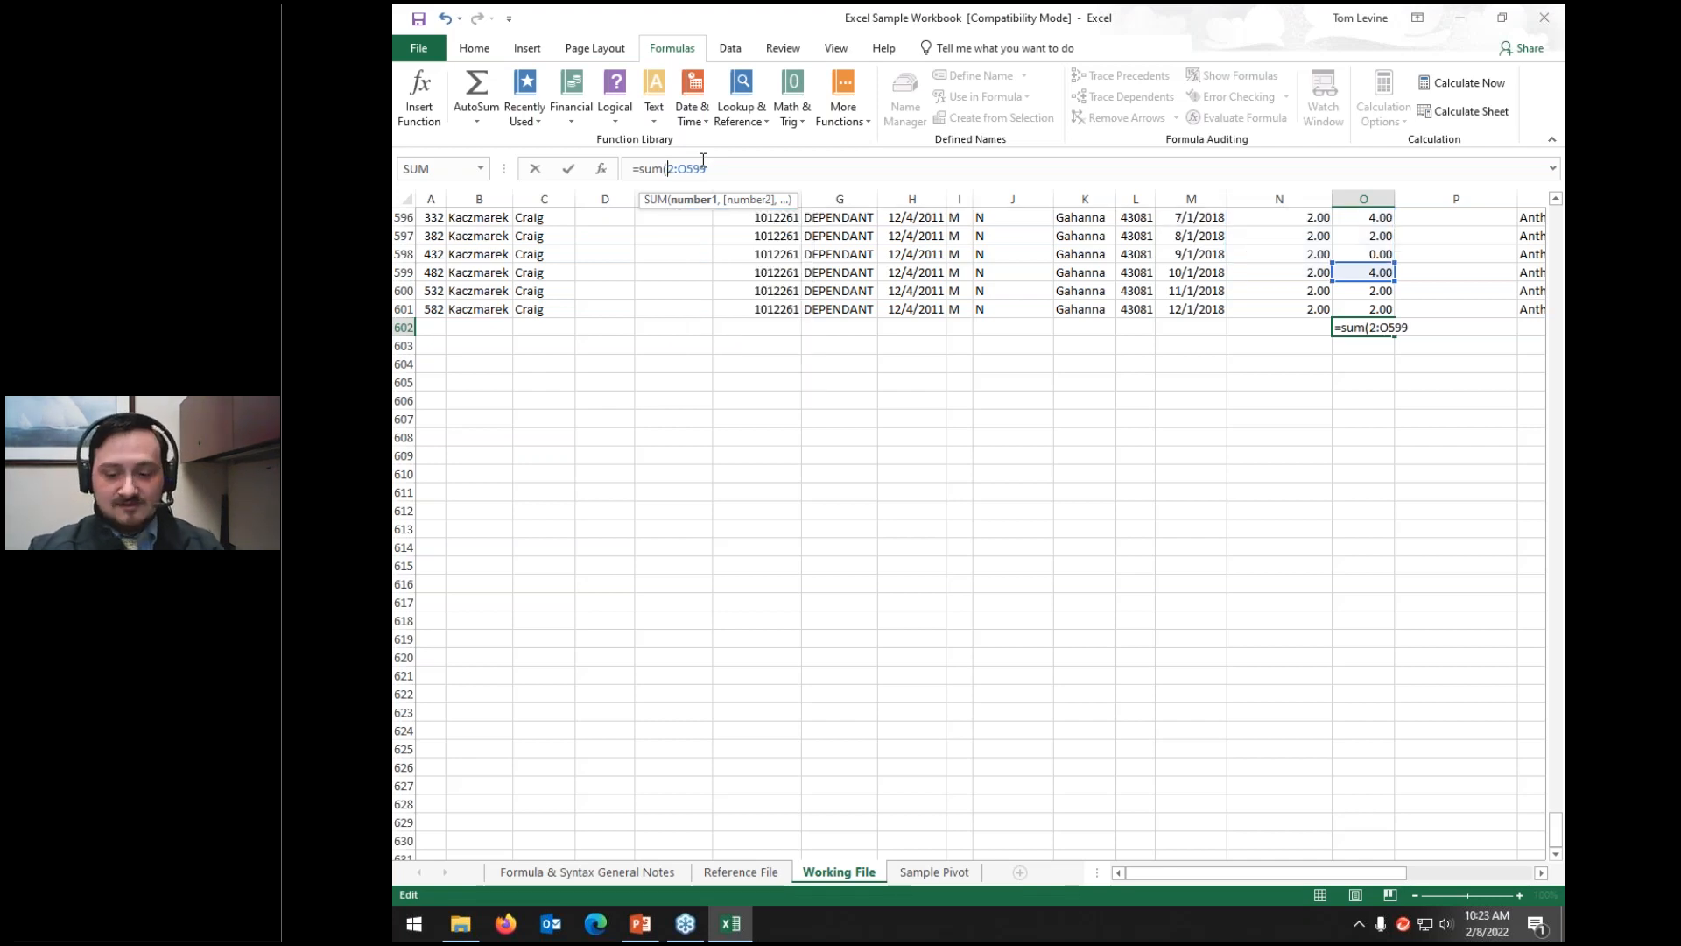
type("O")
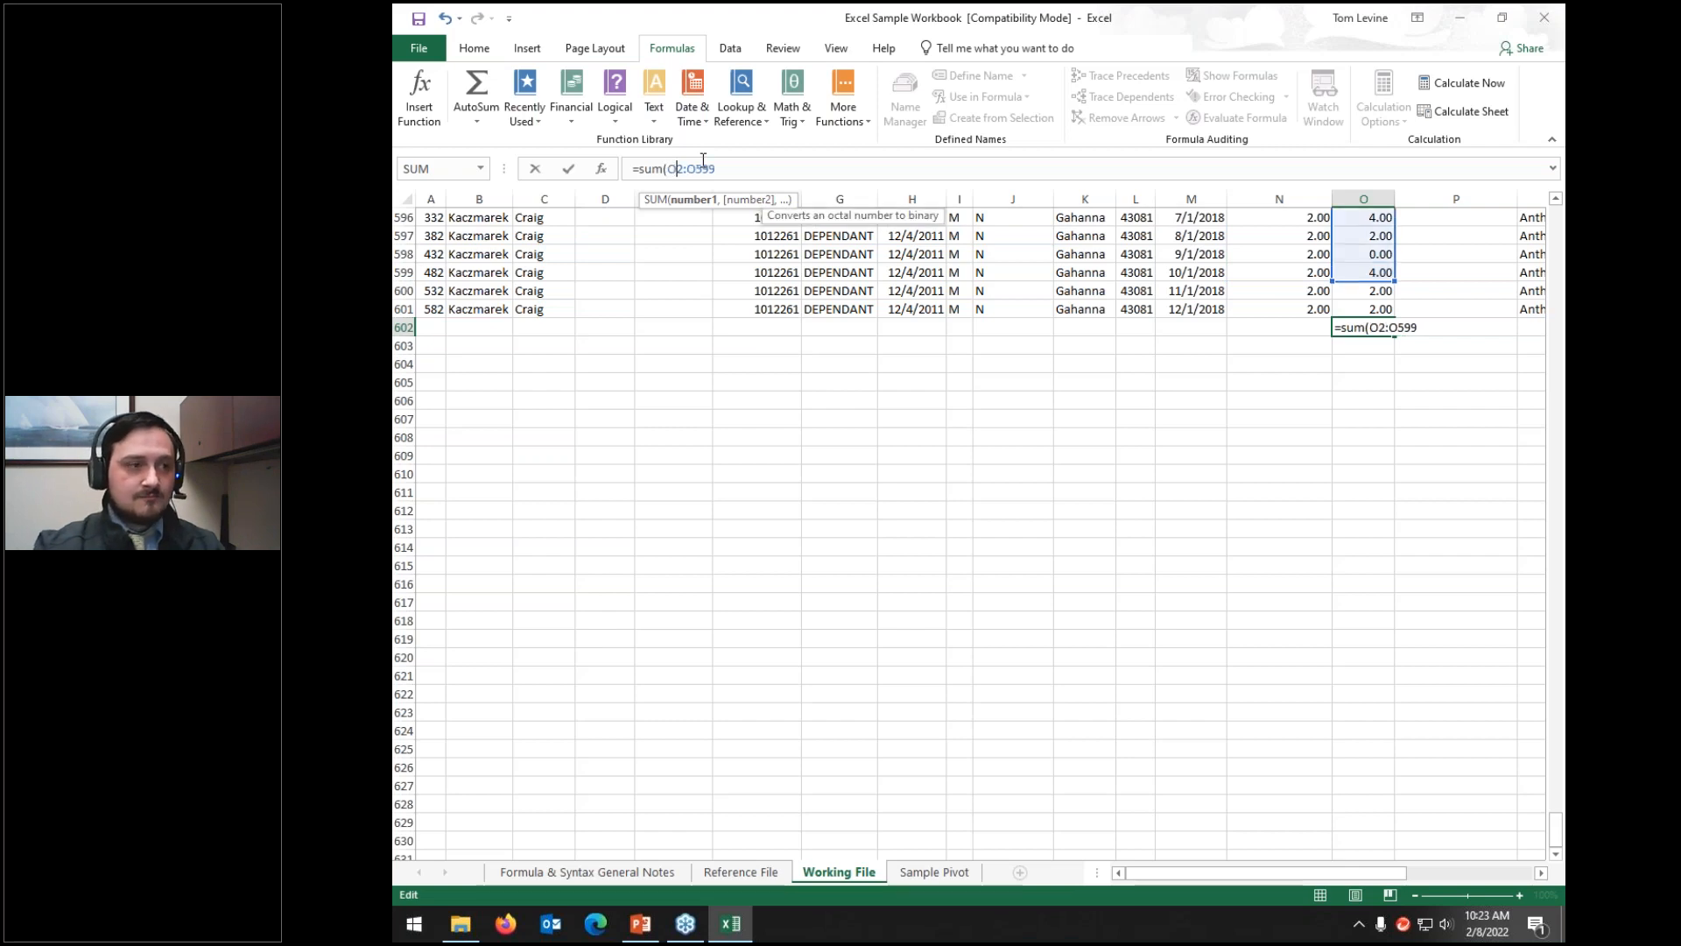
left_click(736, 171)
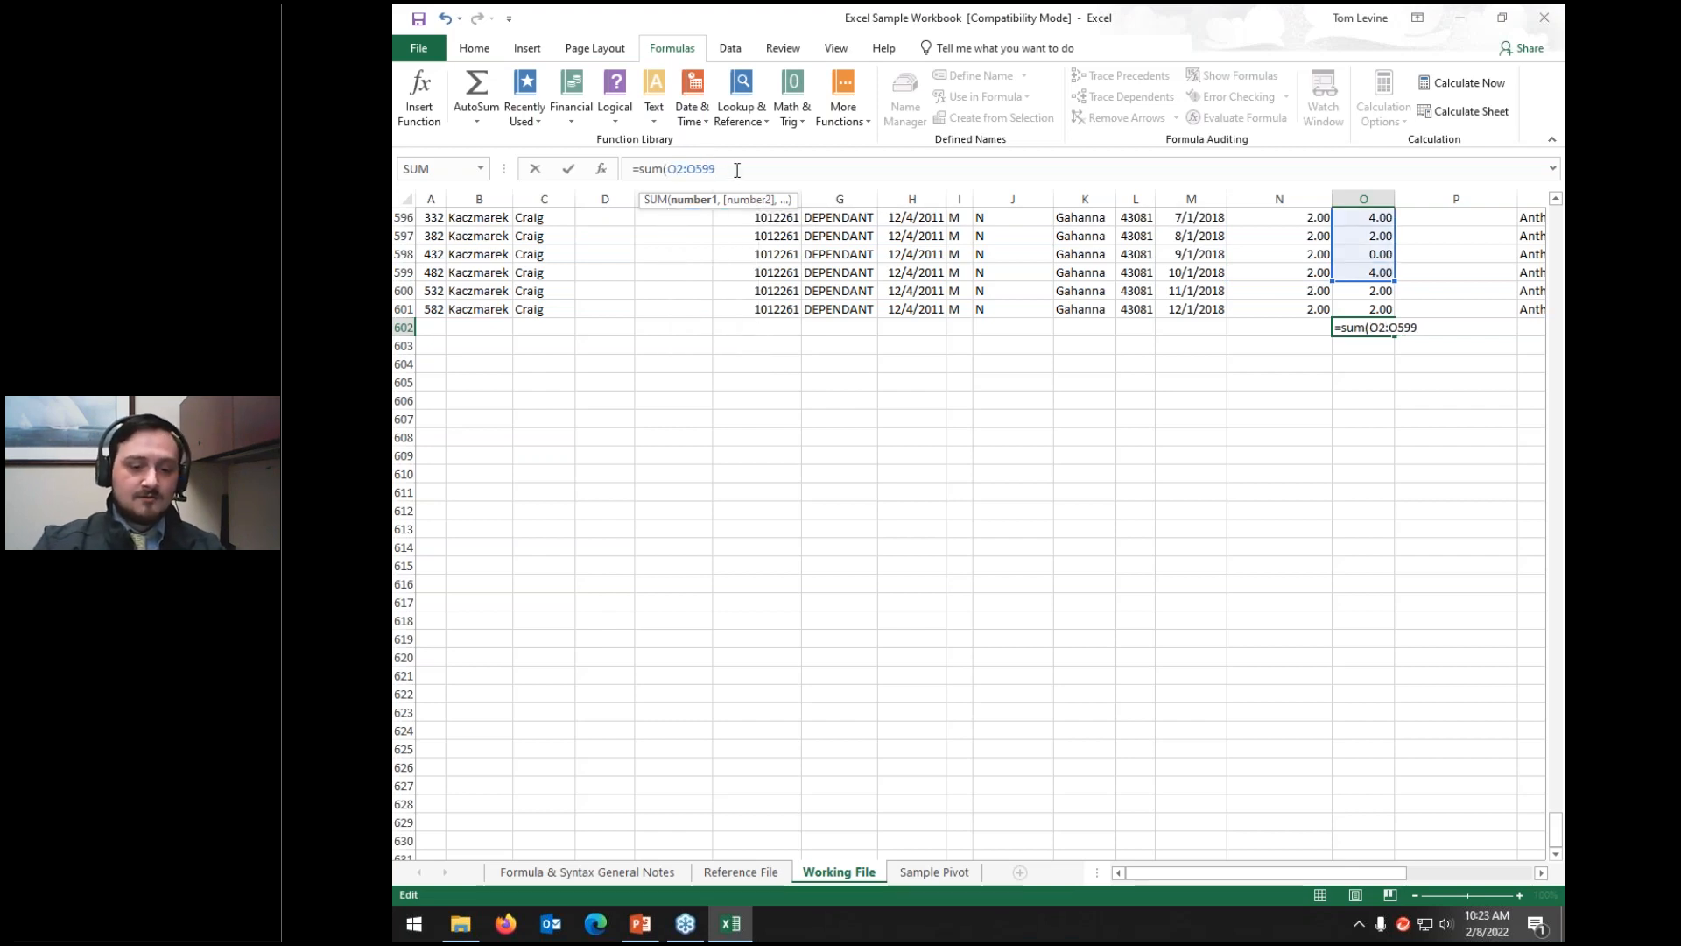
type(")")
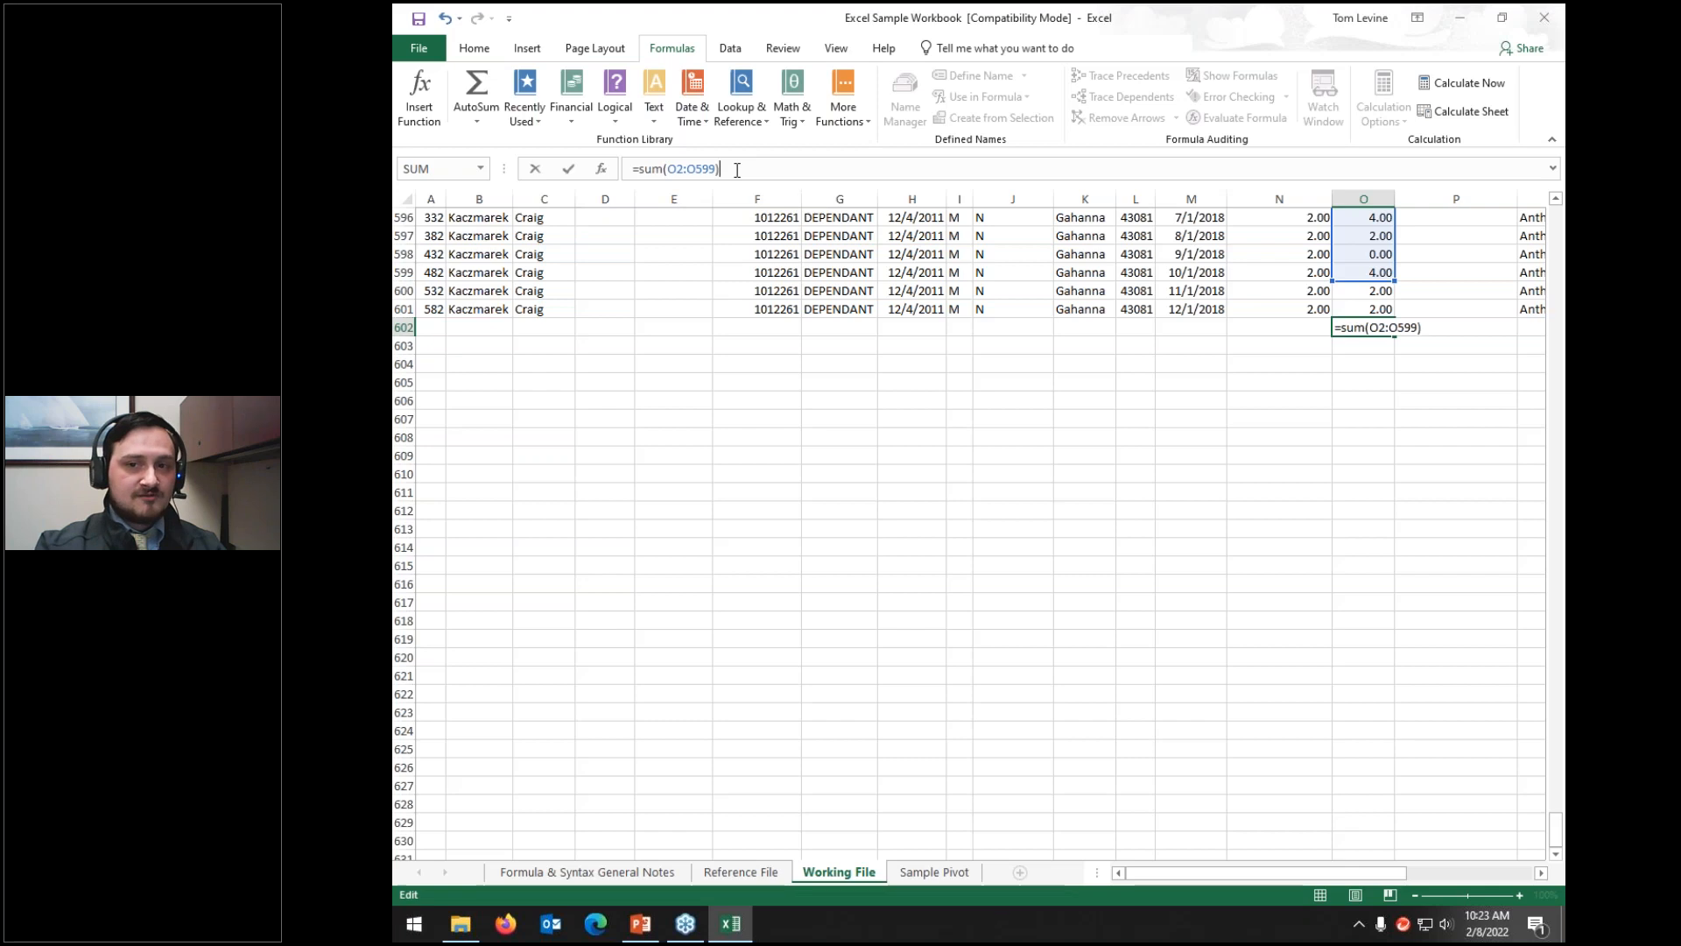
key("Return")
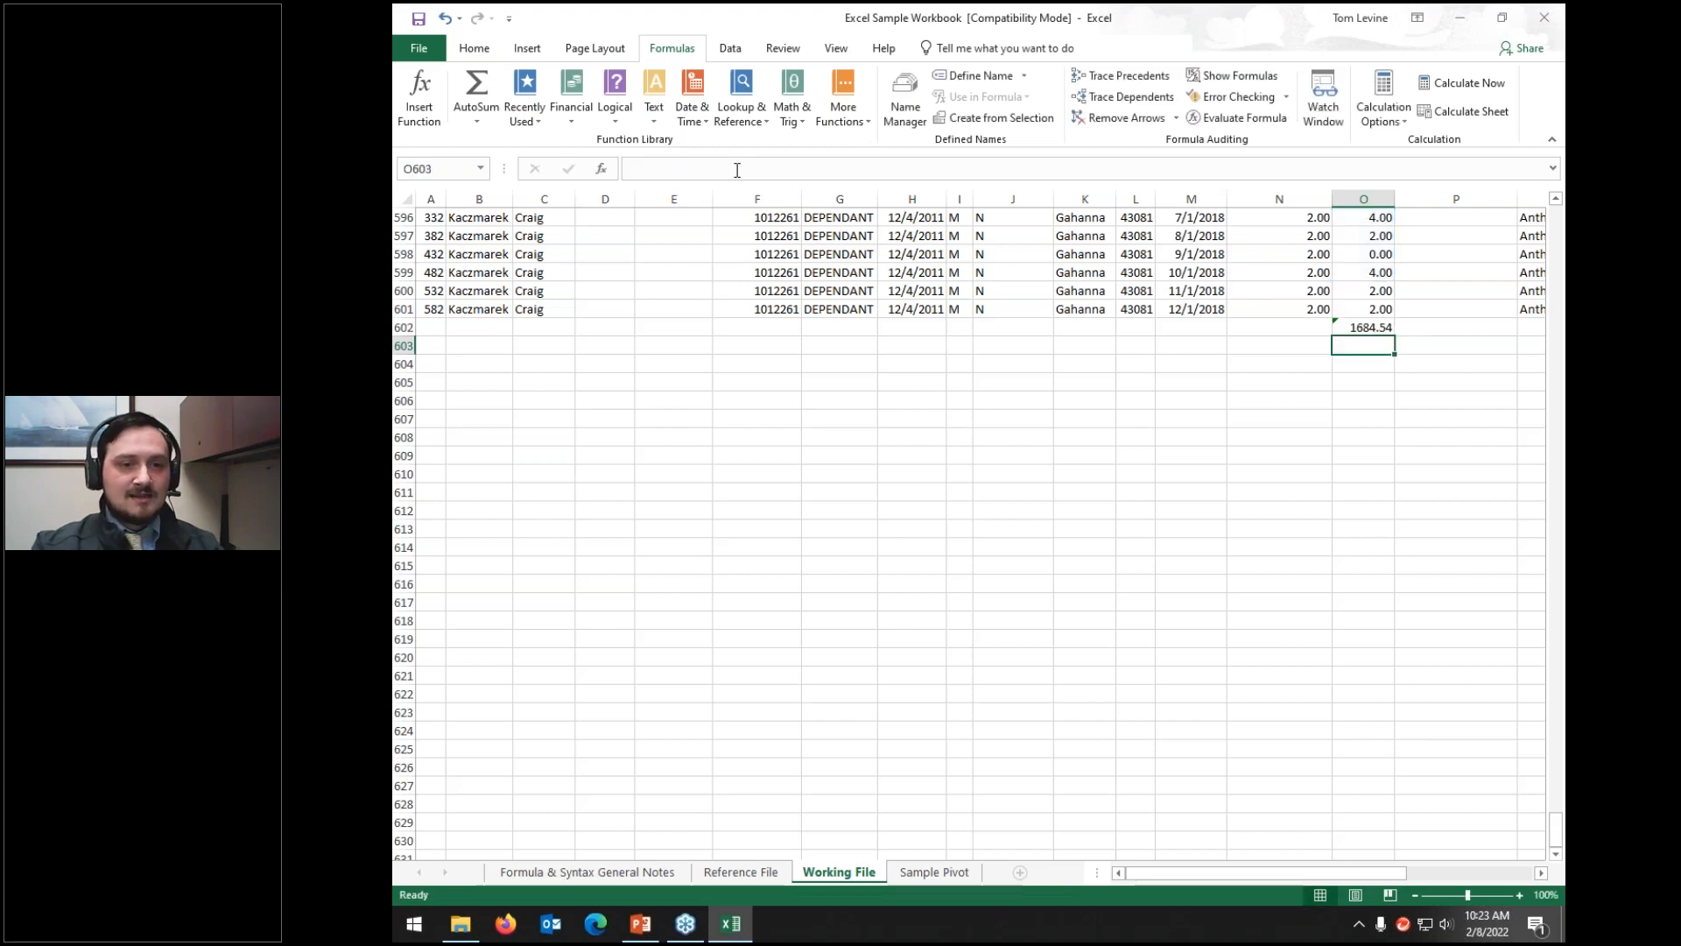
key("Up")
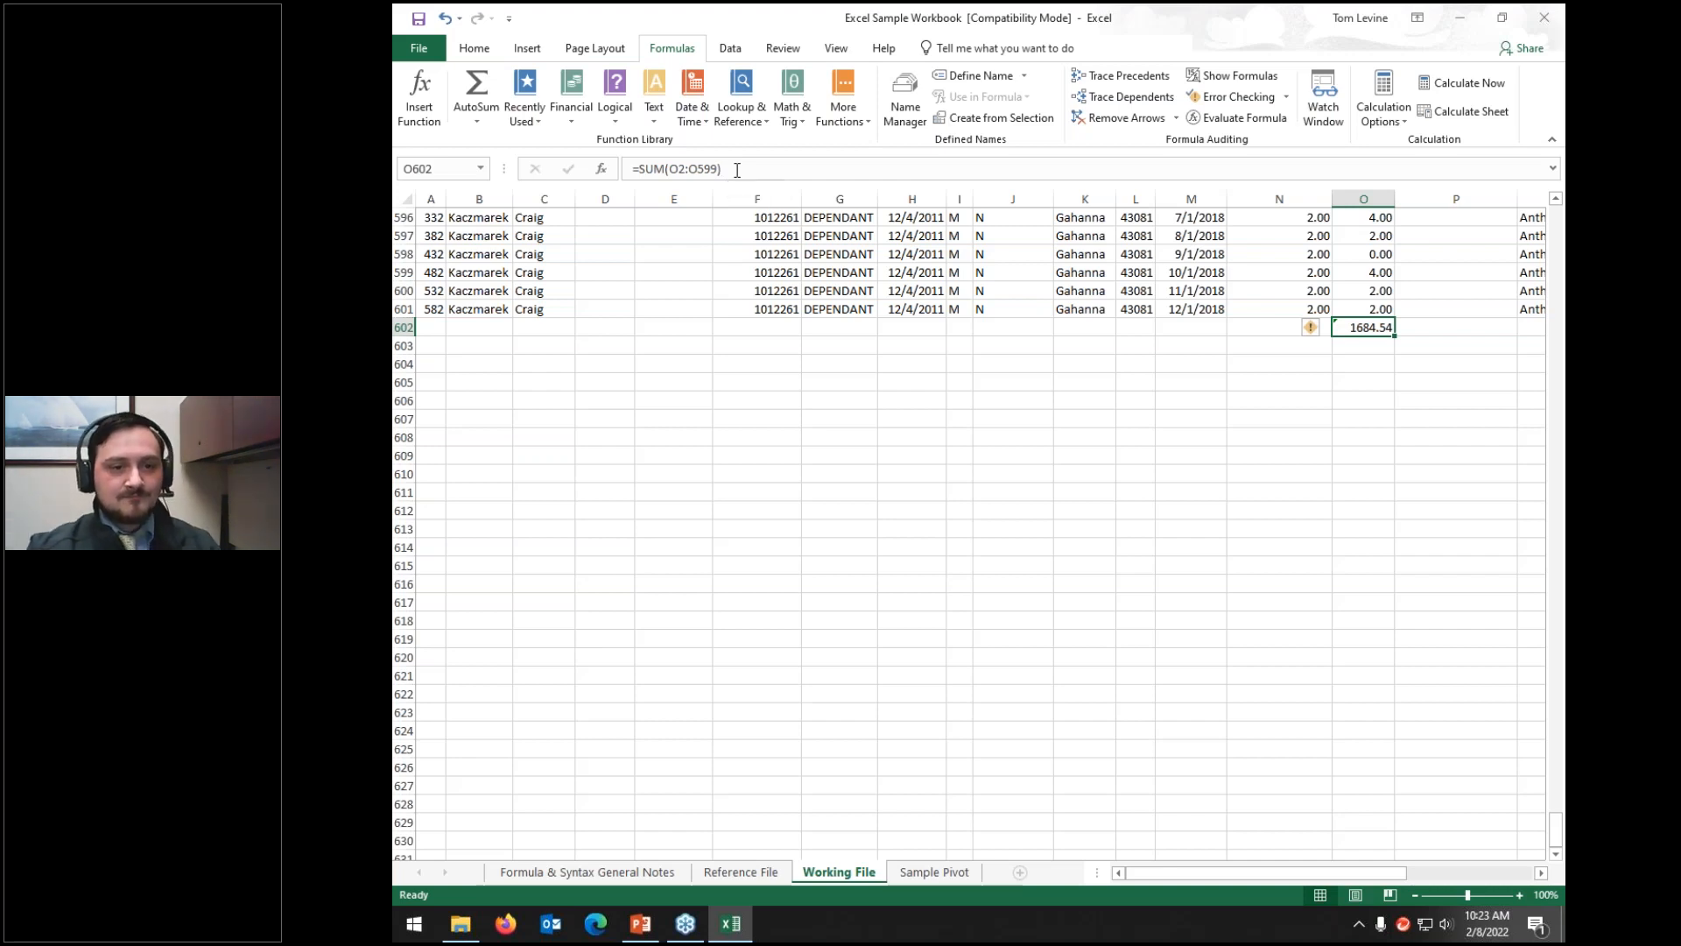
Step: Delete the =SUM(O2:O599) total from cell O602
key("Delete")
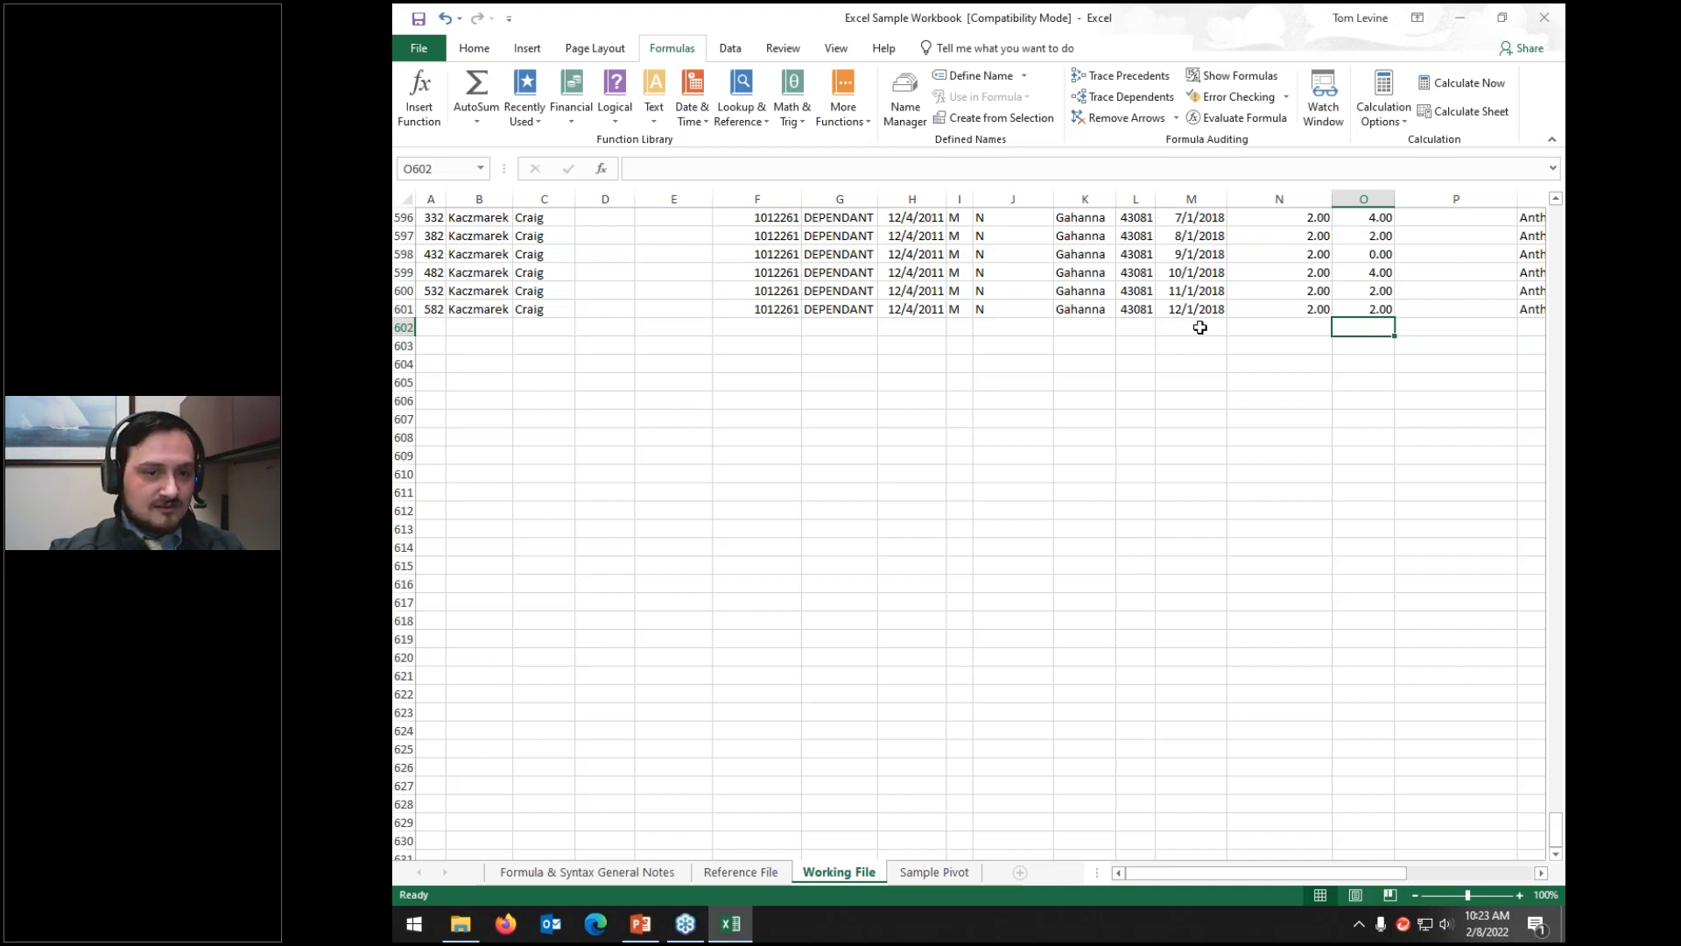
Step: Enter =sum(N2:N5,O596:0601) in O602 to total two ranges
type("=")
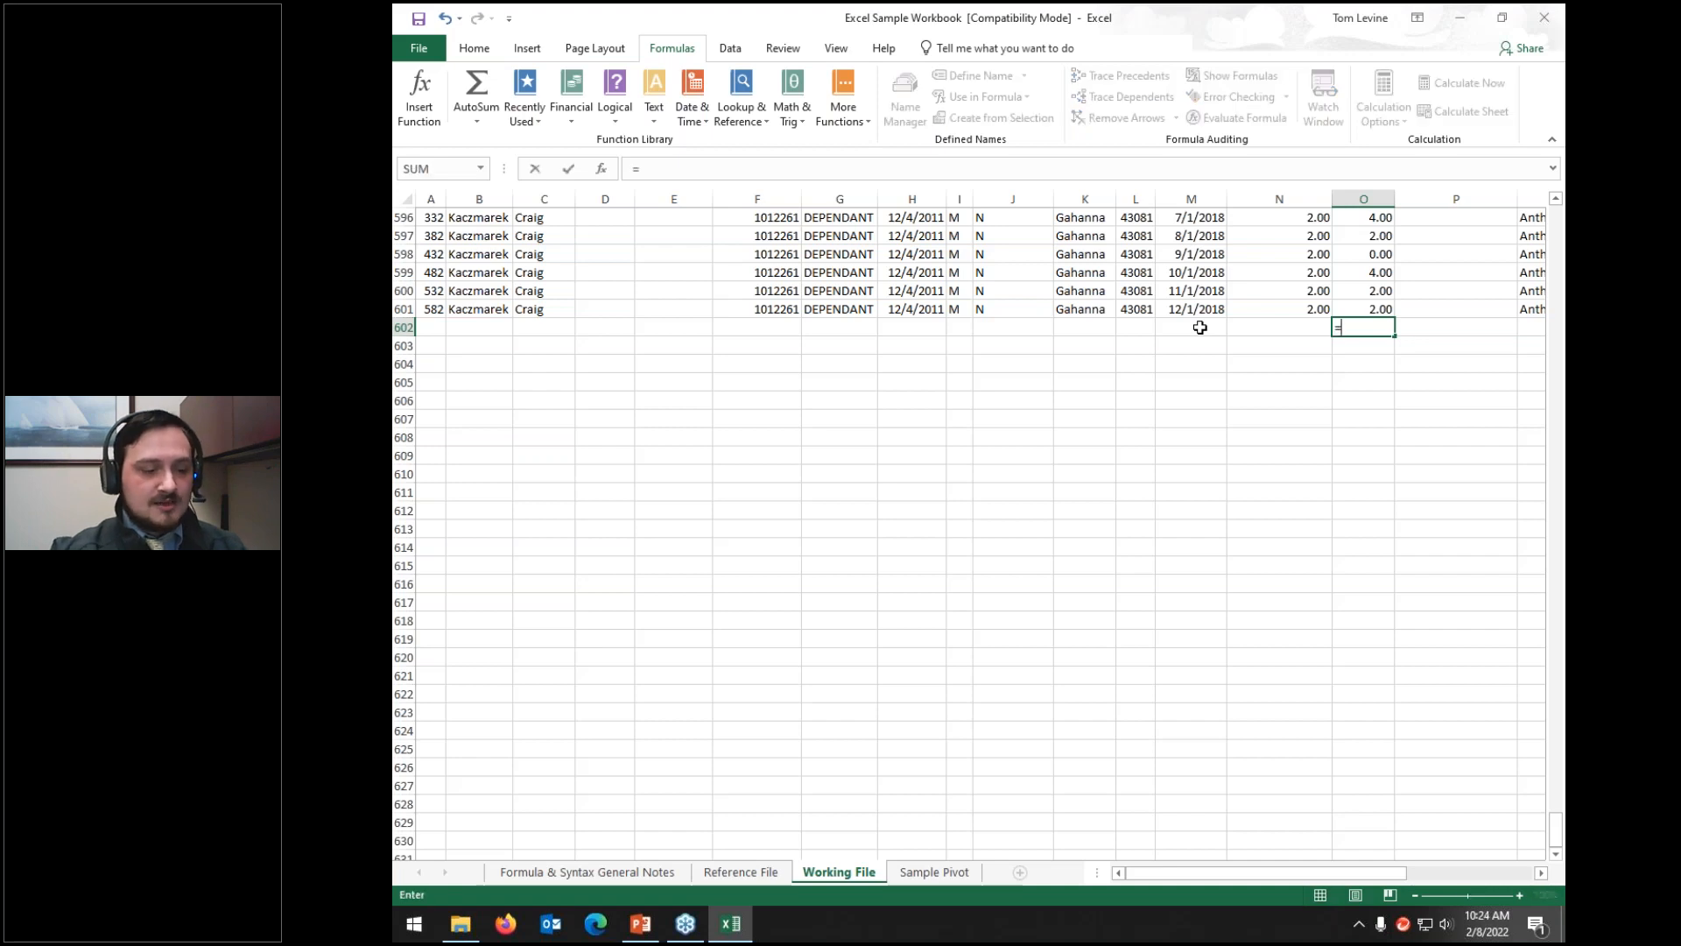
type("sum(")
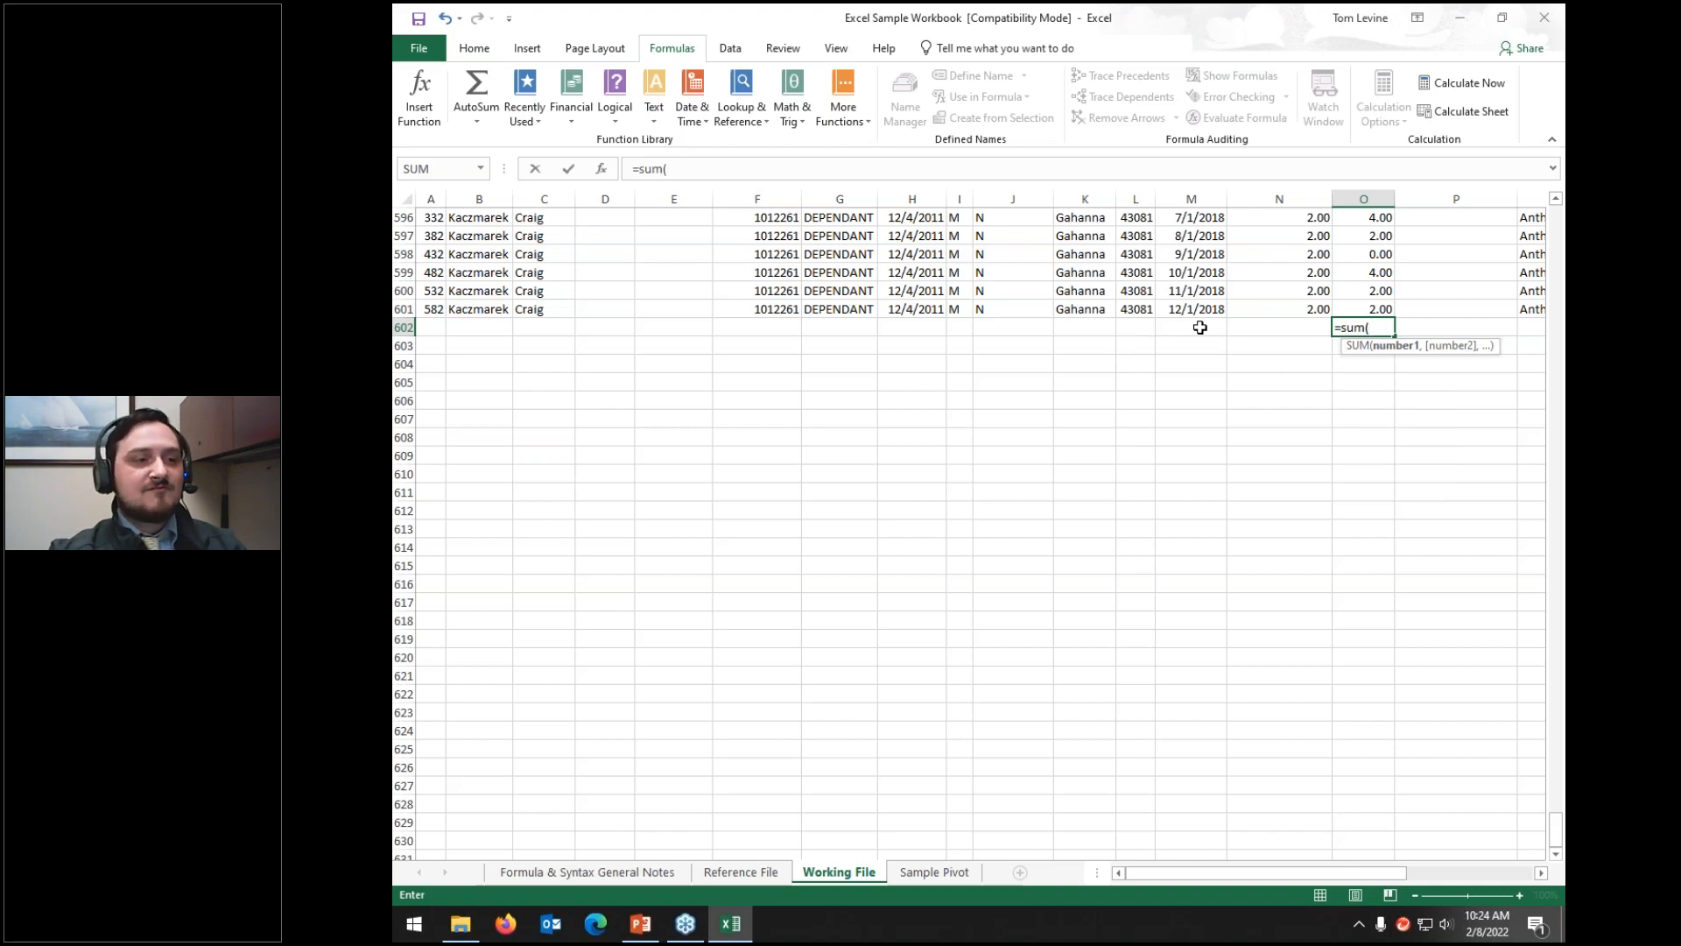
type("N")
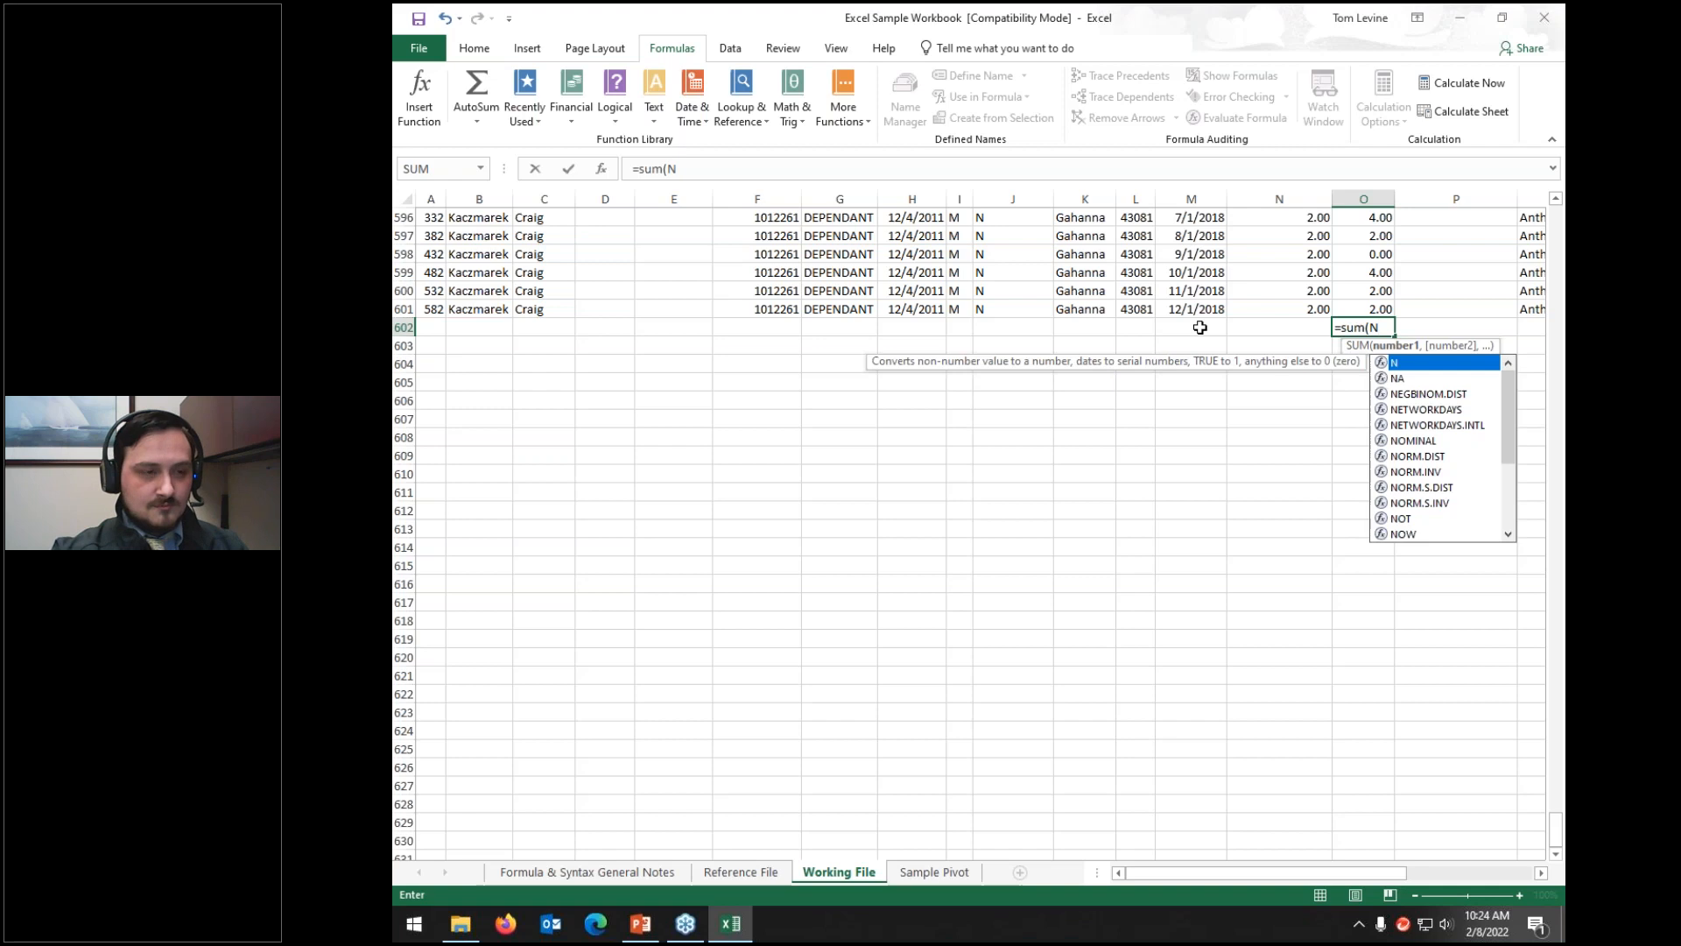
type("2:")
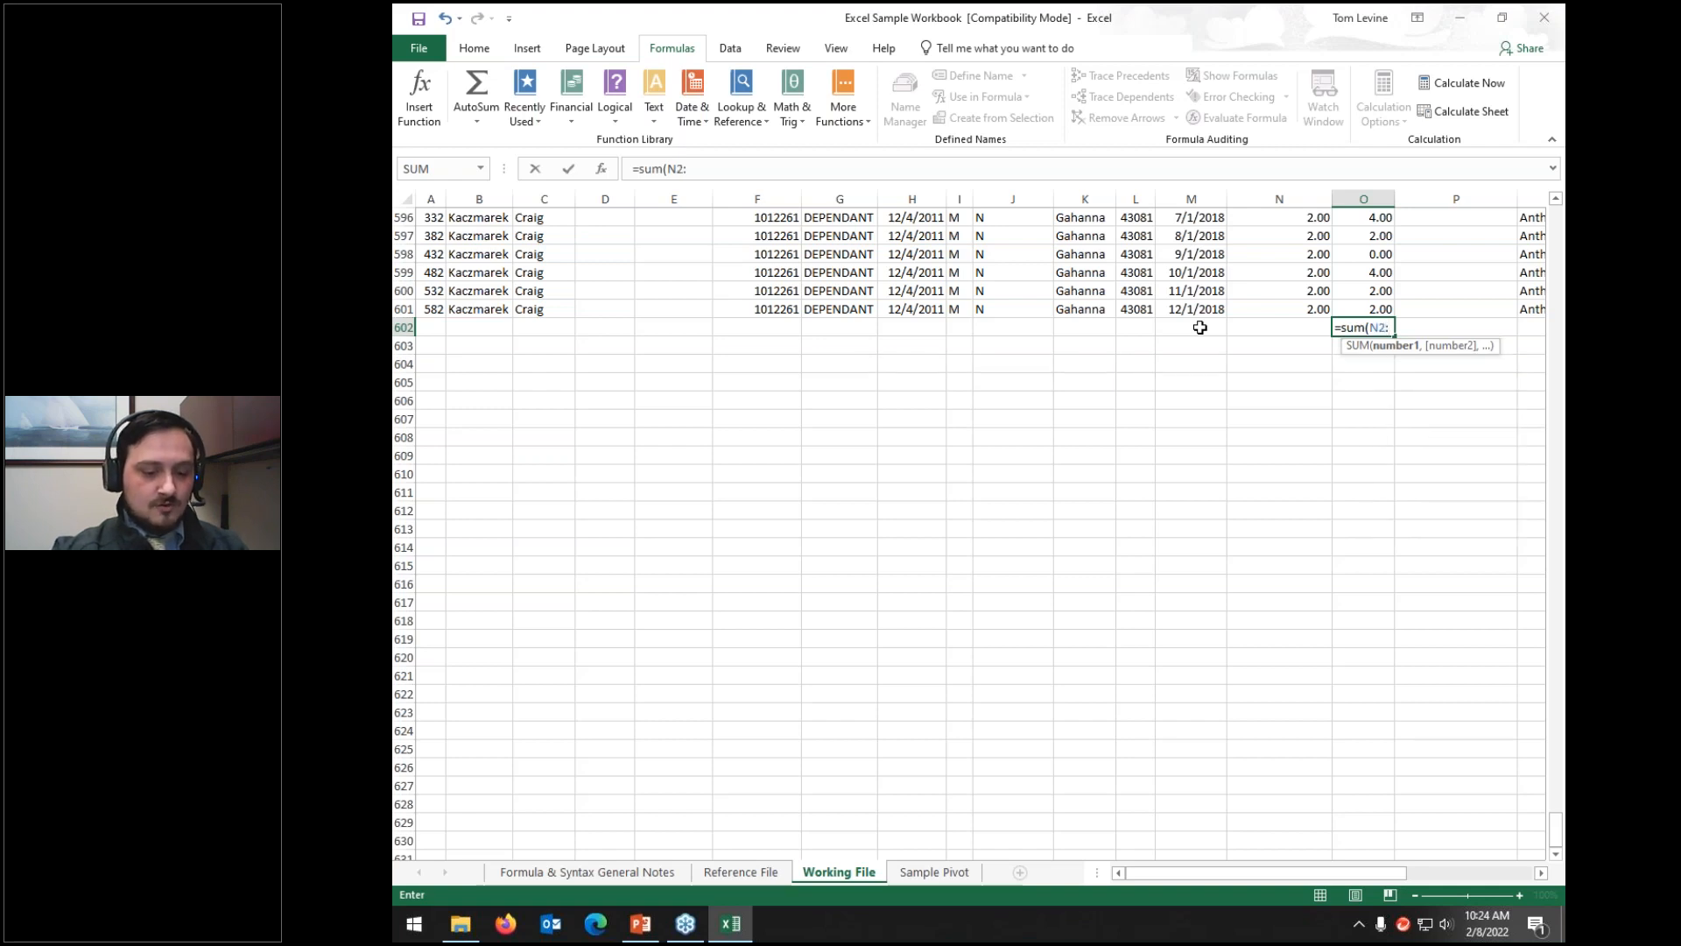
type("N5")
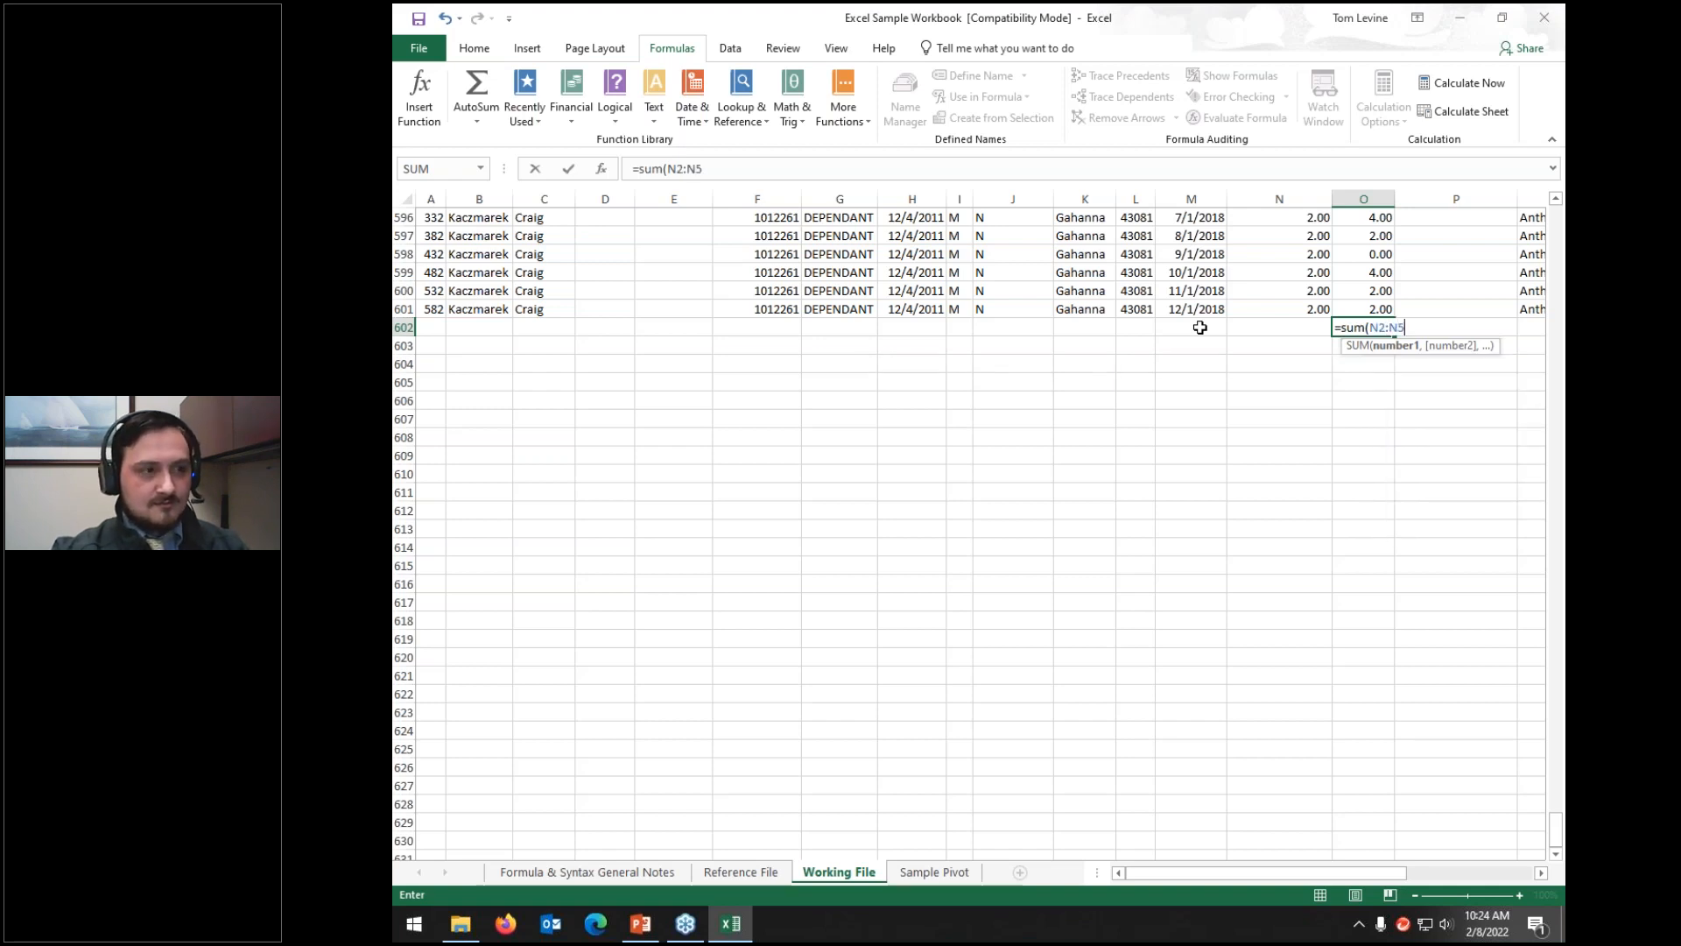
type(",")
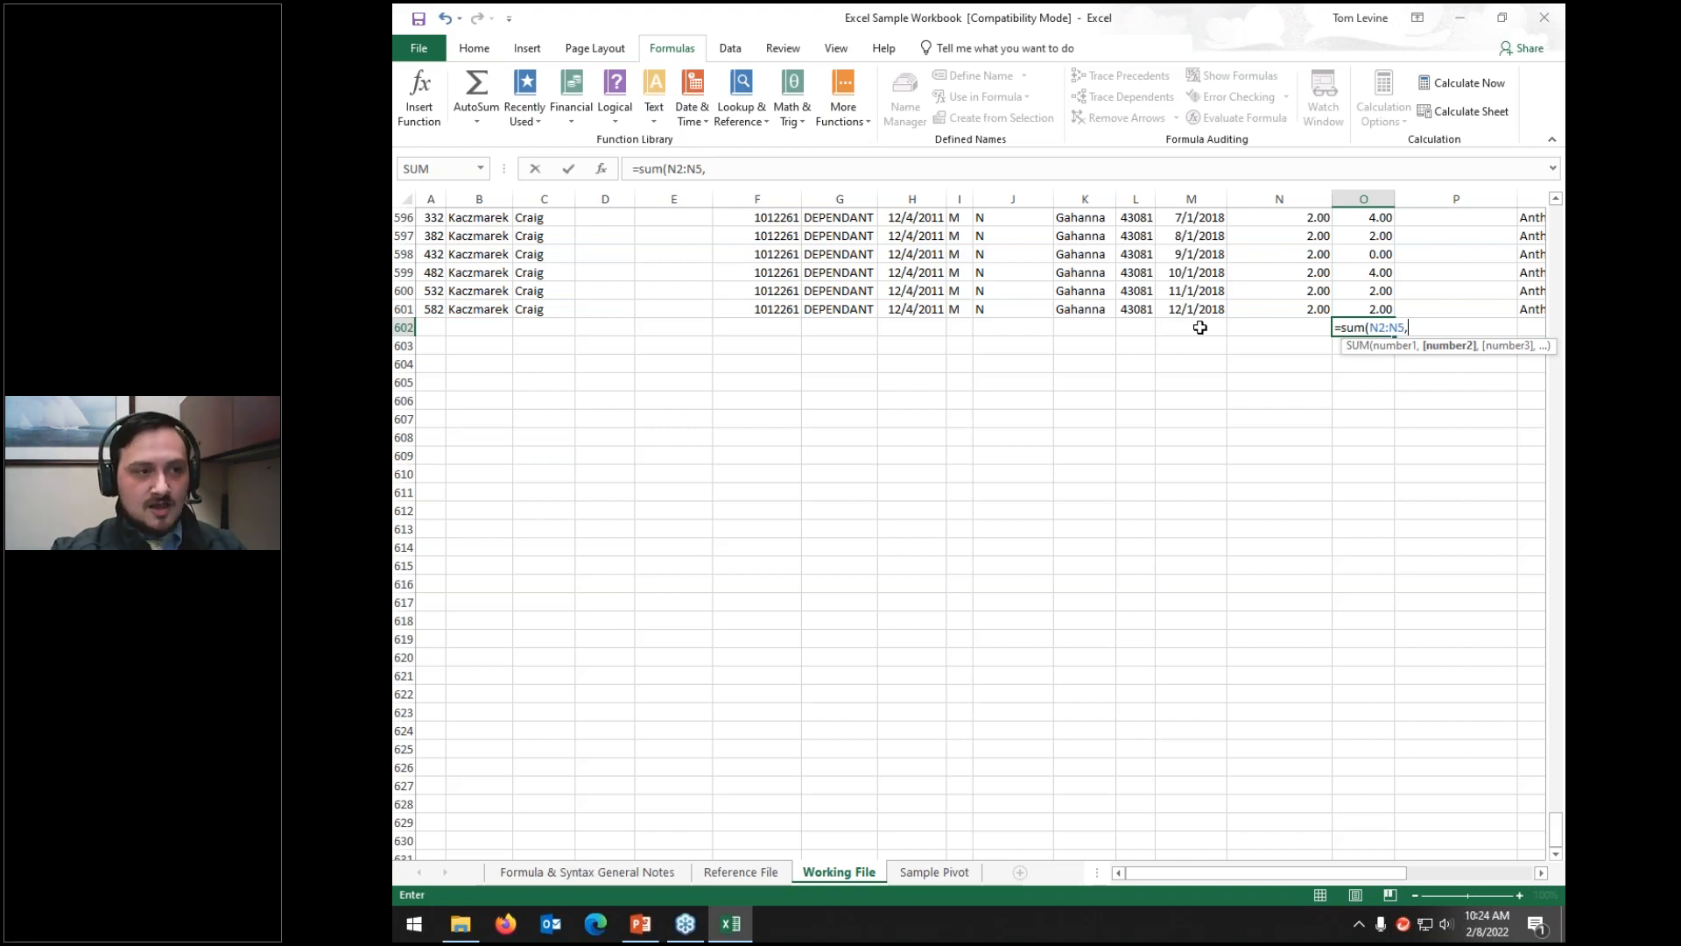
type("O")
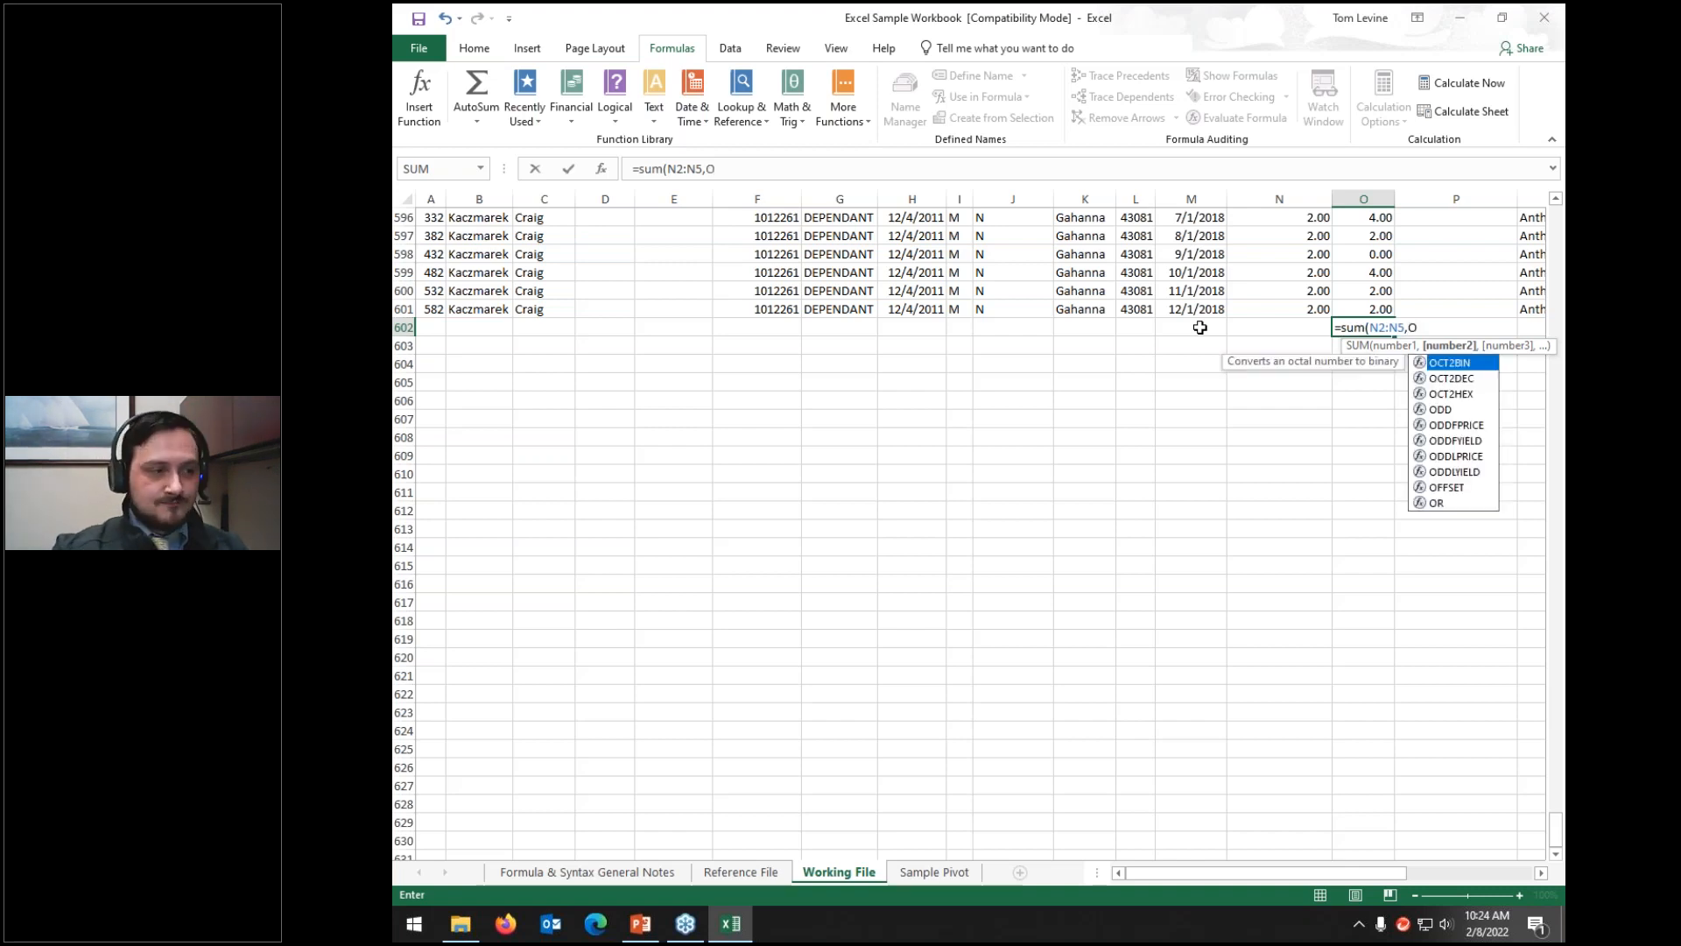
type("60")
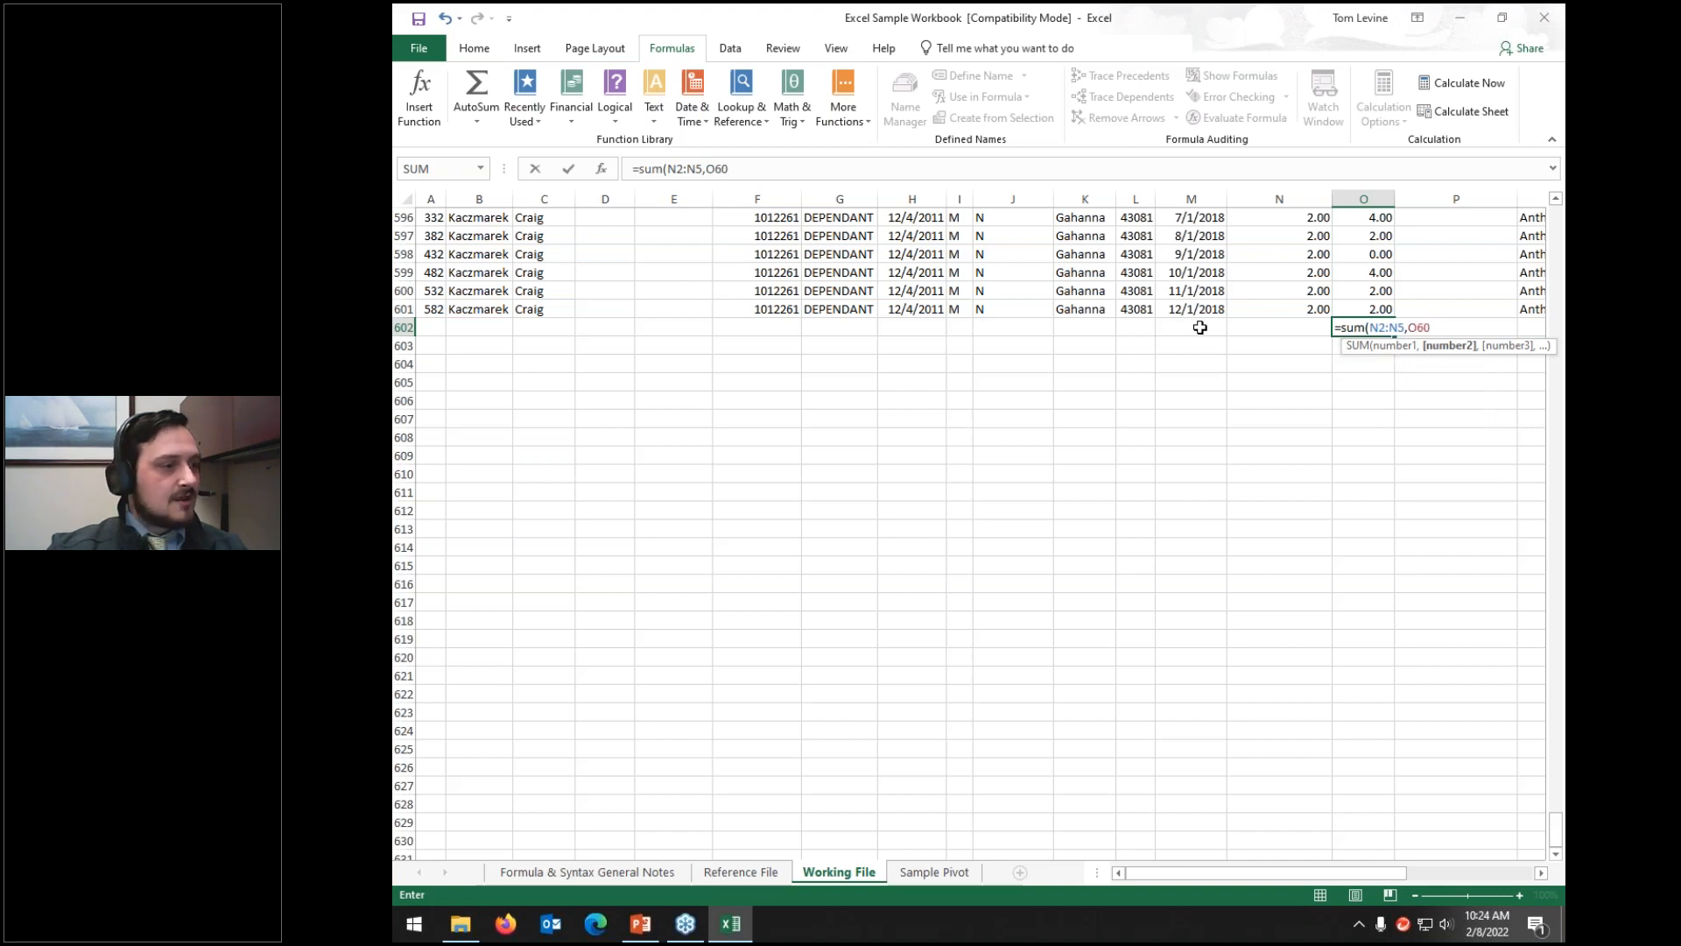
type("9")
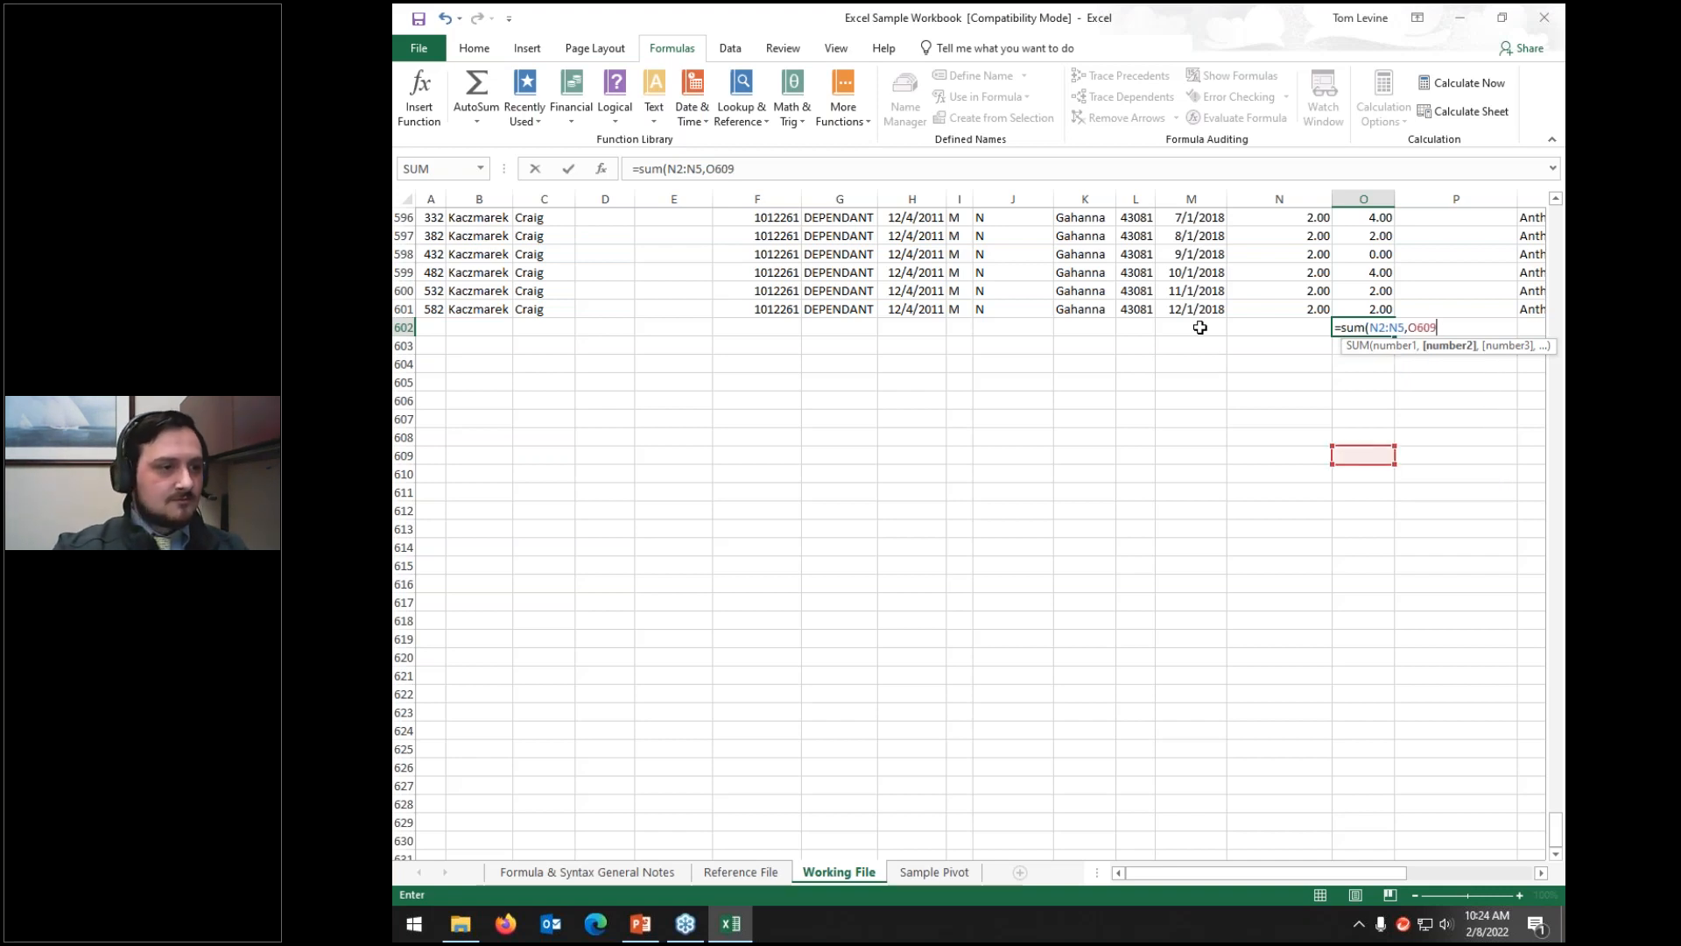
key("BackSpace")
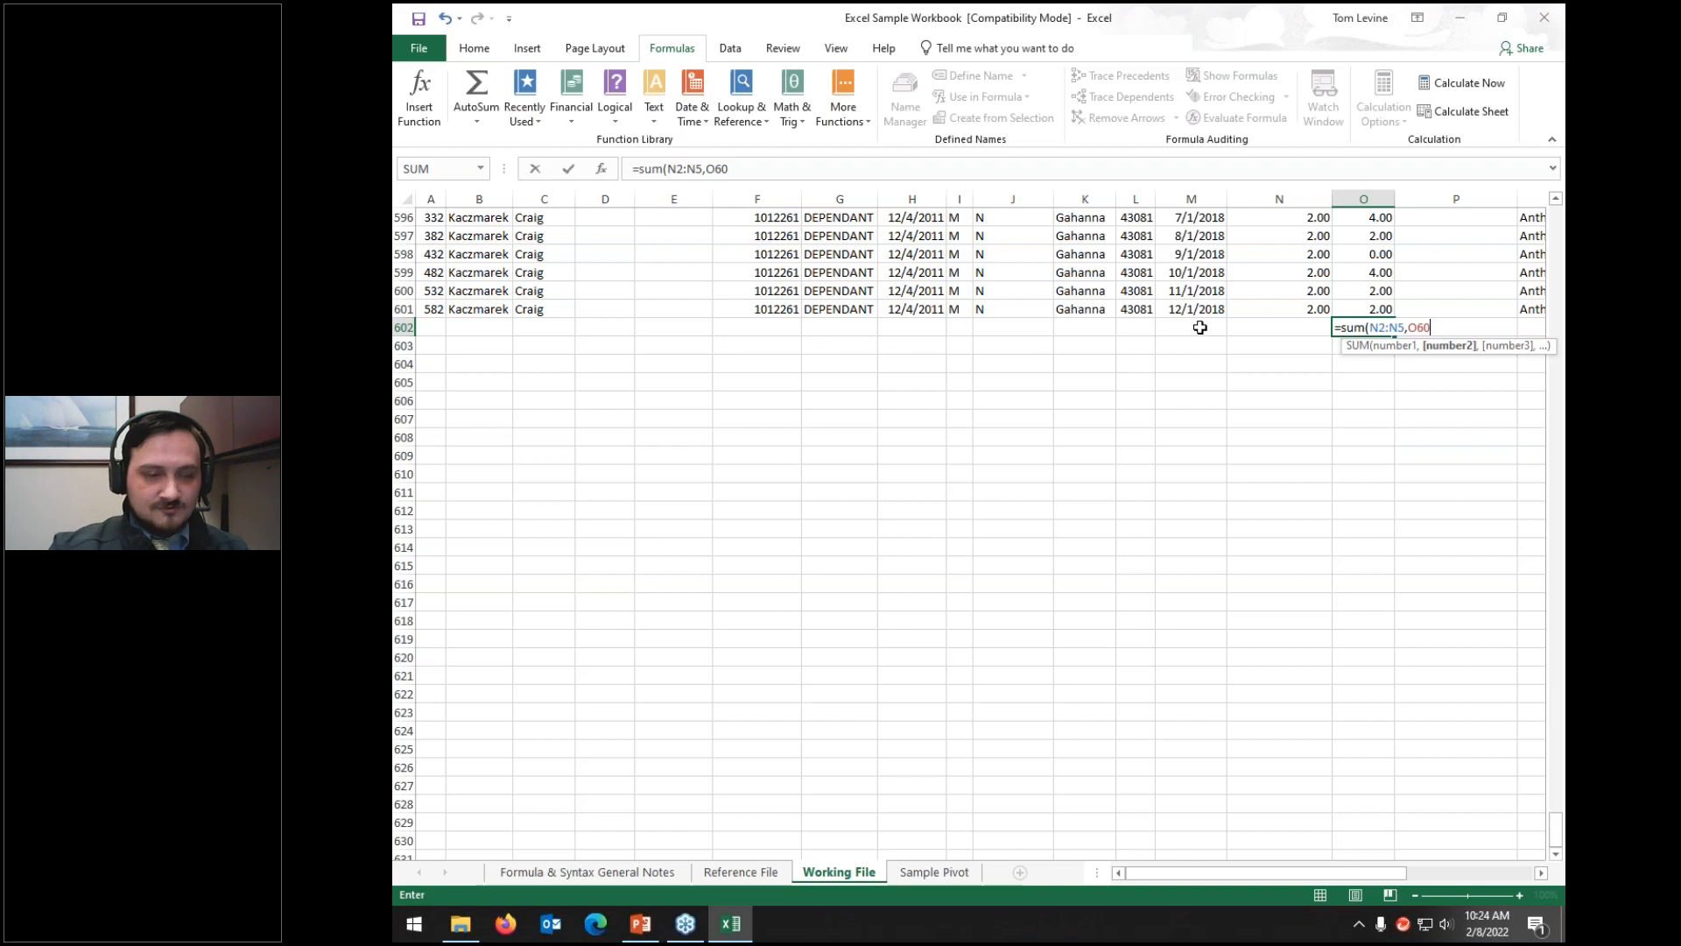
key("BackSpace")
key("BackSpace")
key("BackSpace")
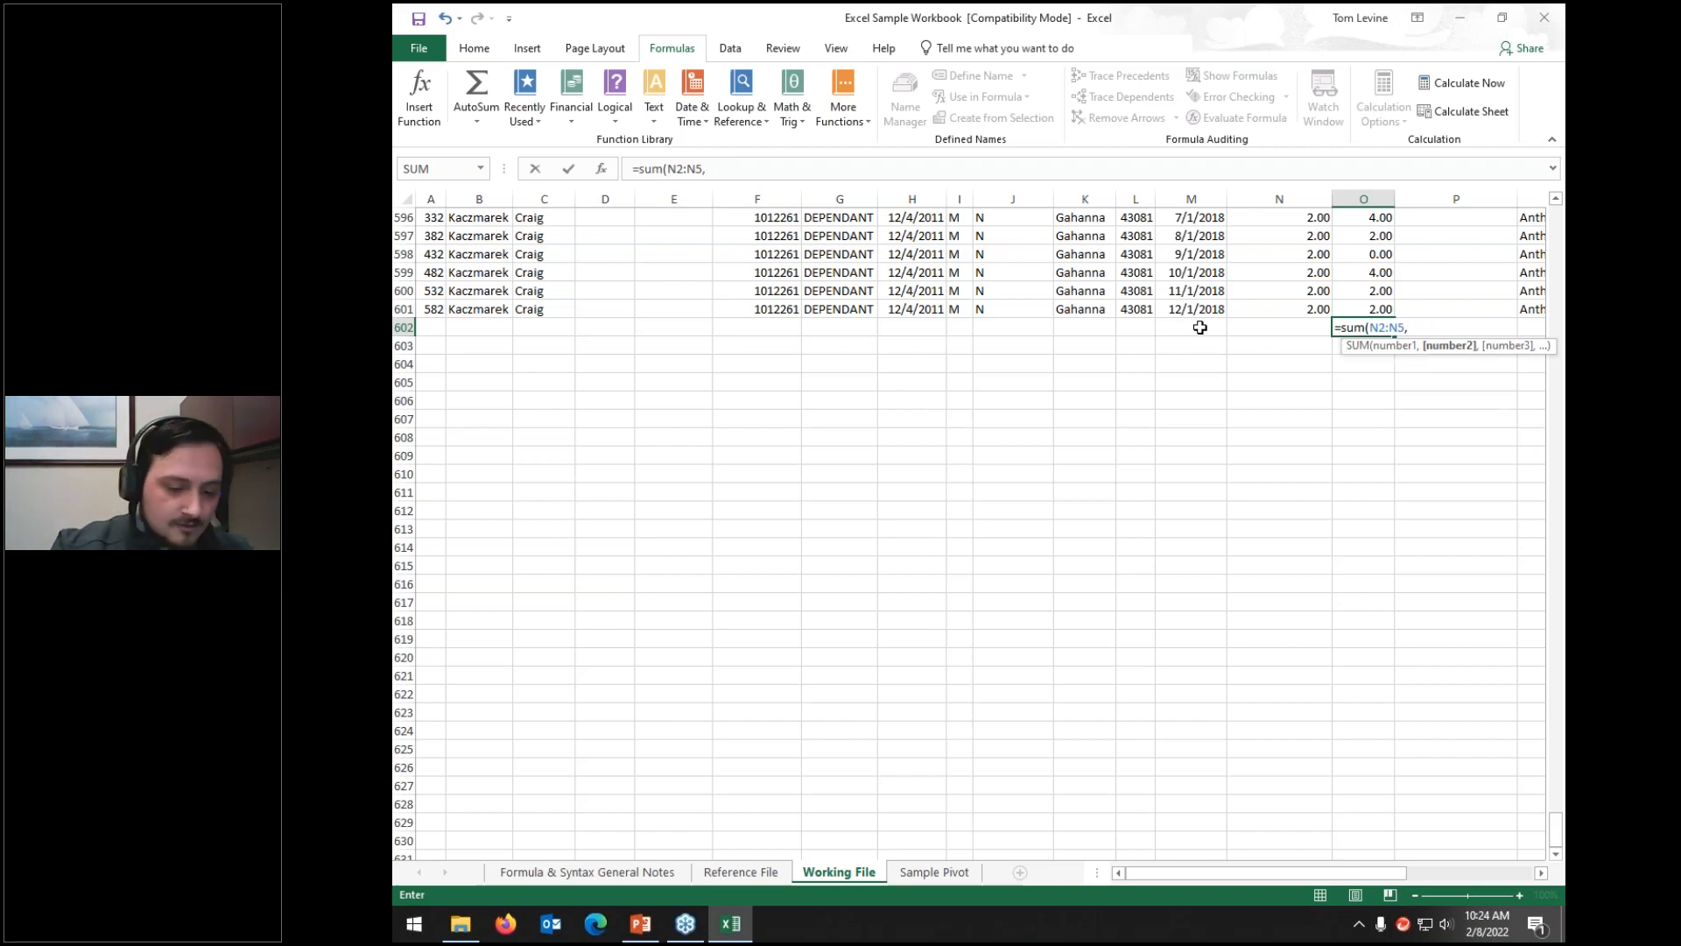
type("O")
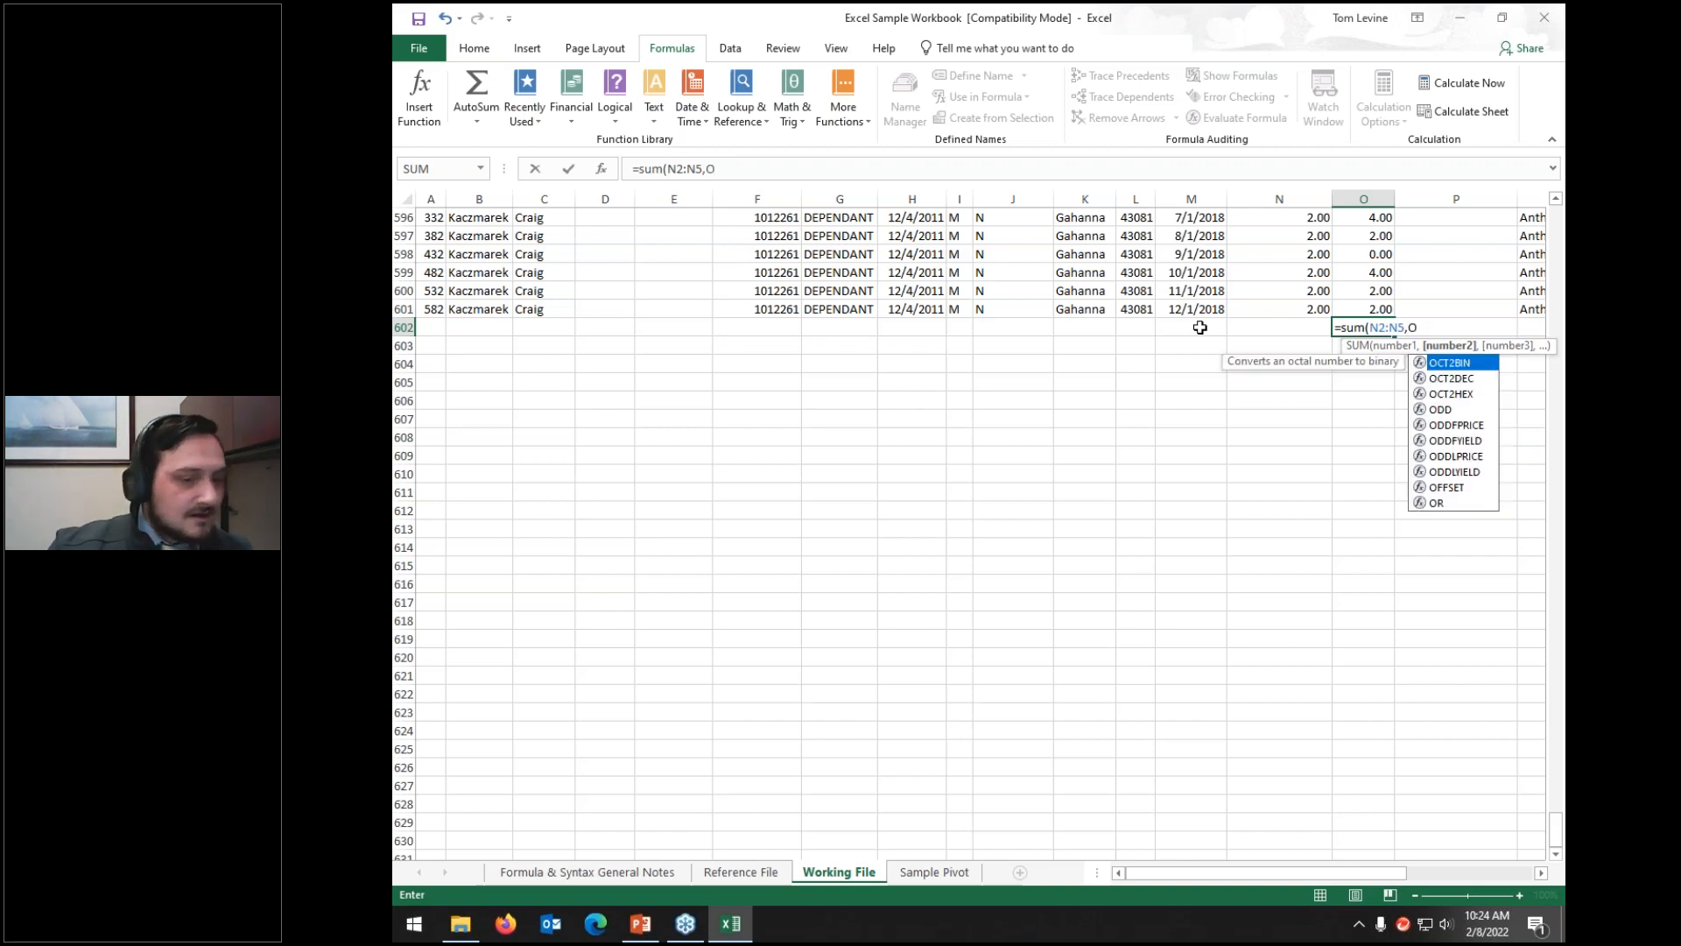
type("596,O")
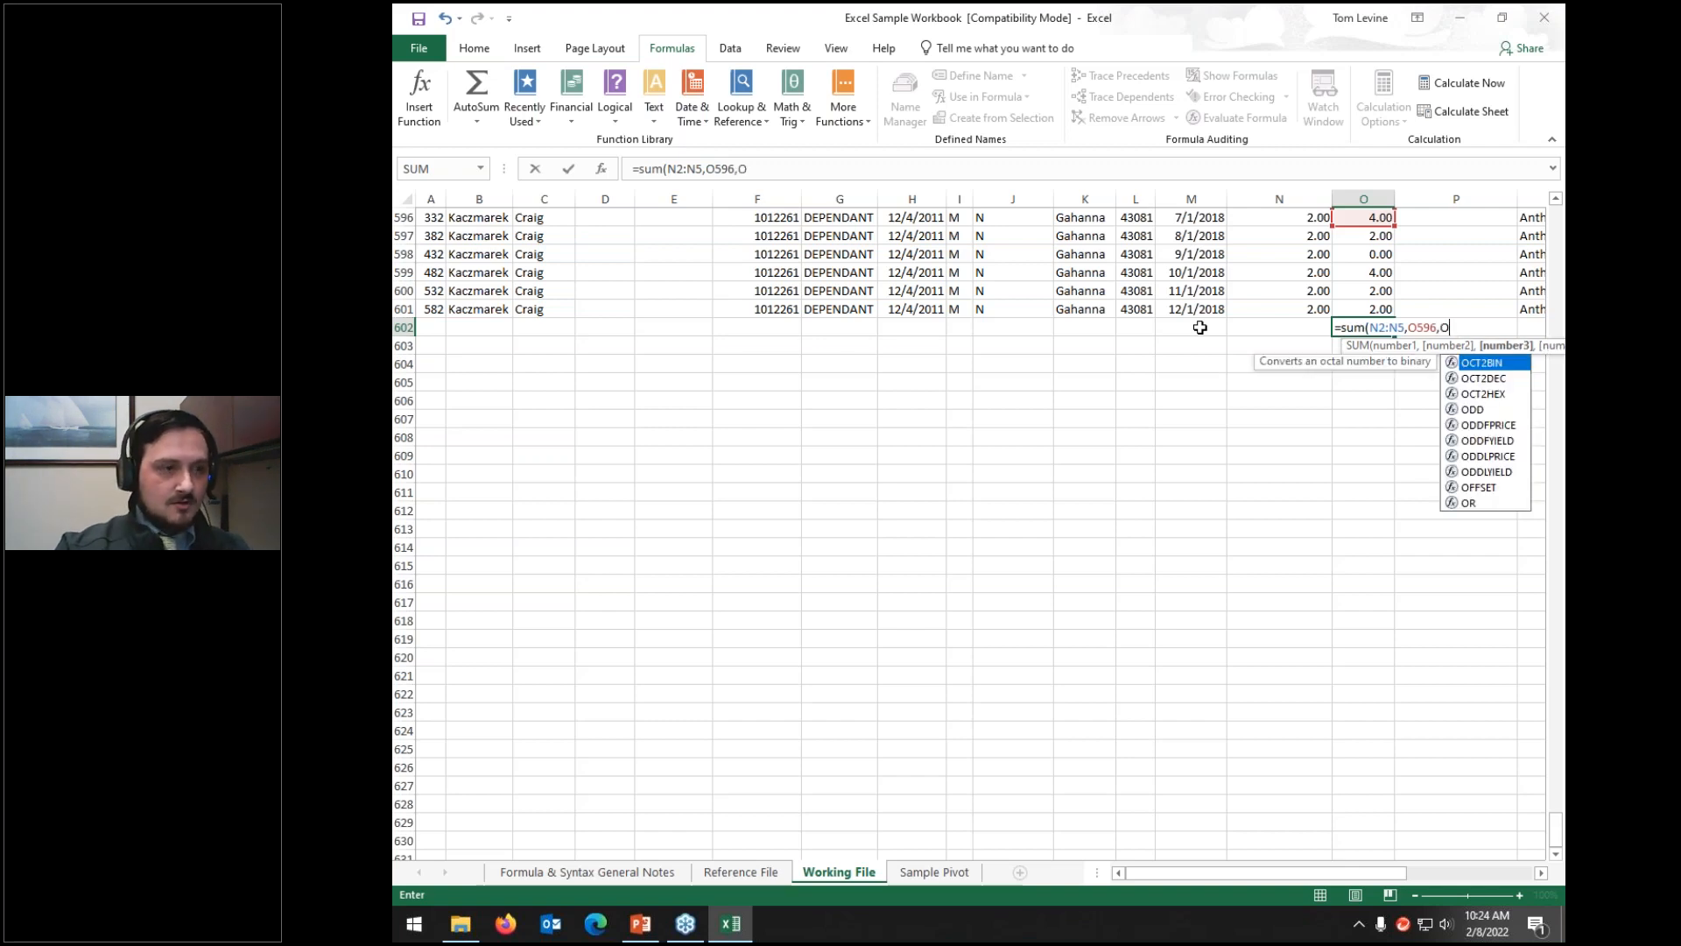
type("601")
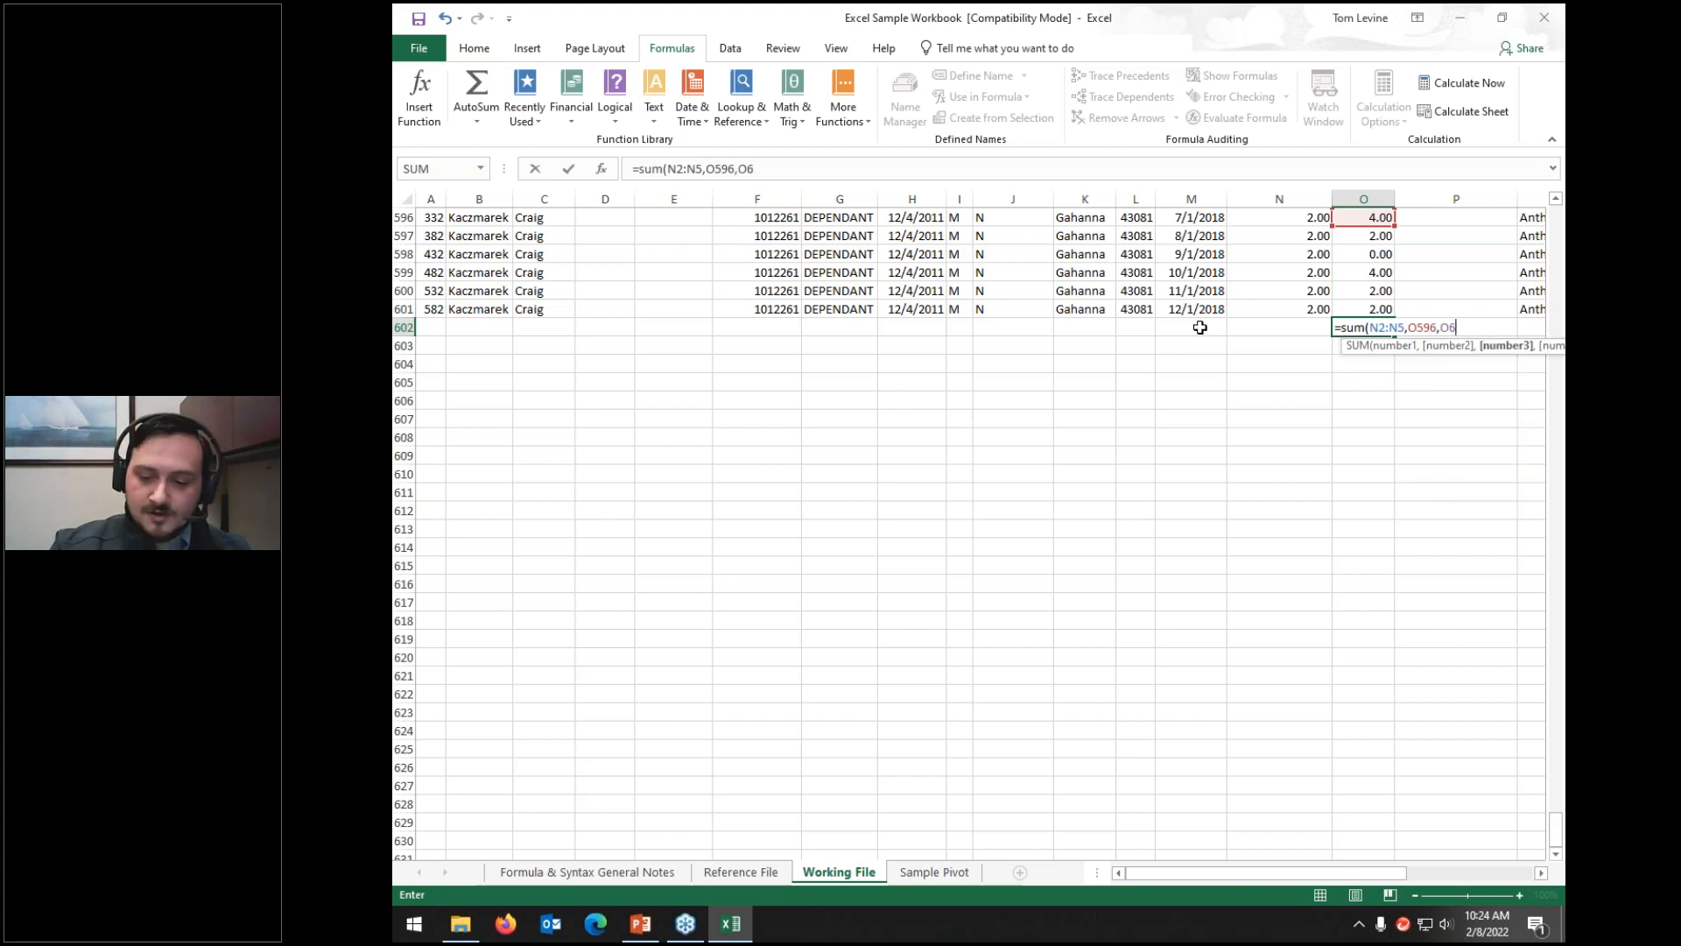
key("BackSpace")
key("BackSpace")
key("BackSpace")
key("BackSpace")
key("BackSpace")
type(":0601")
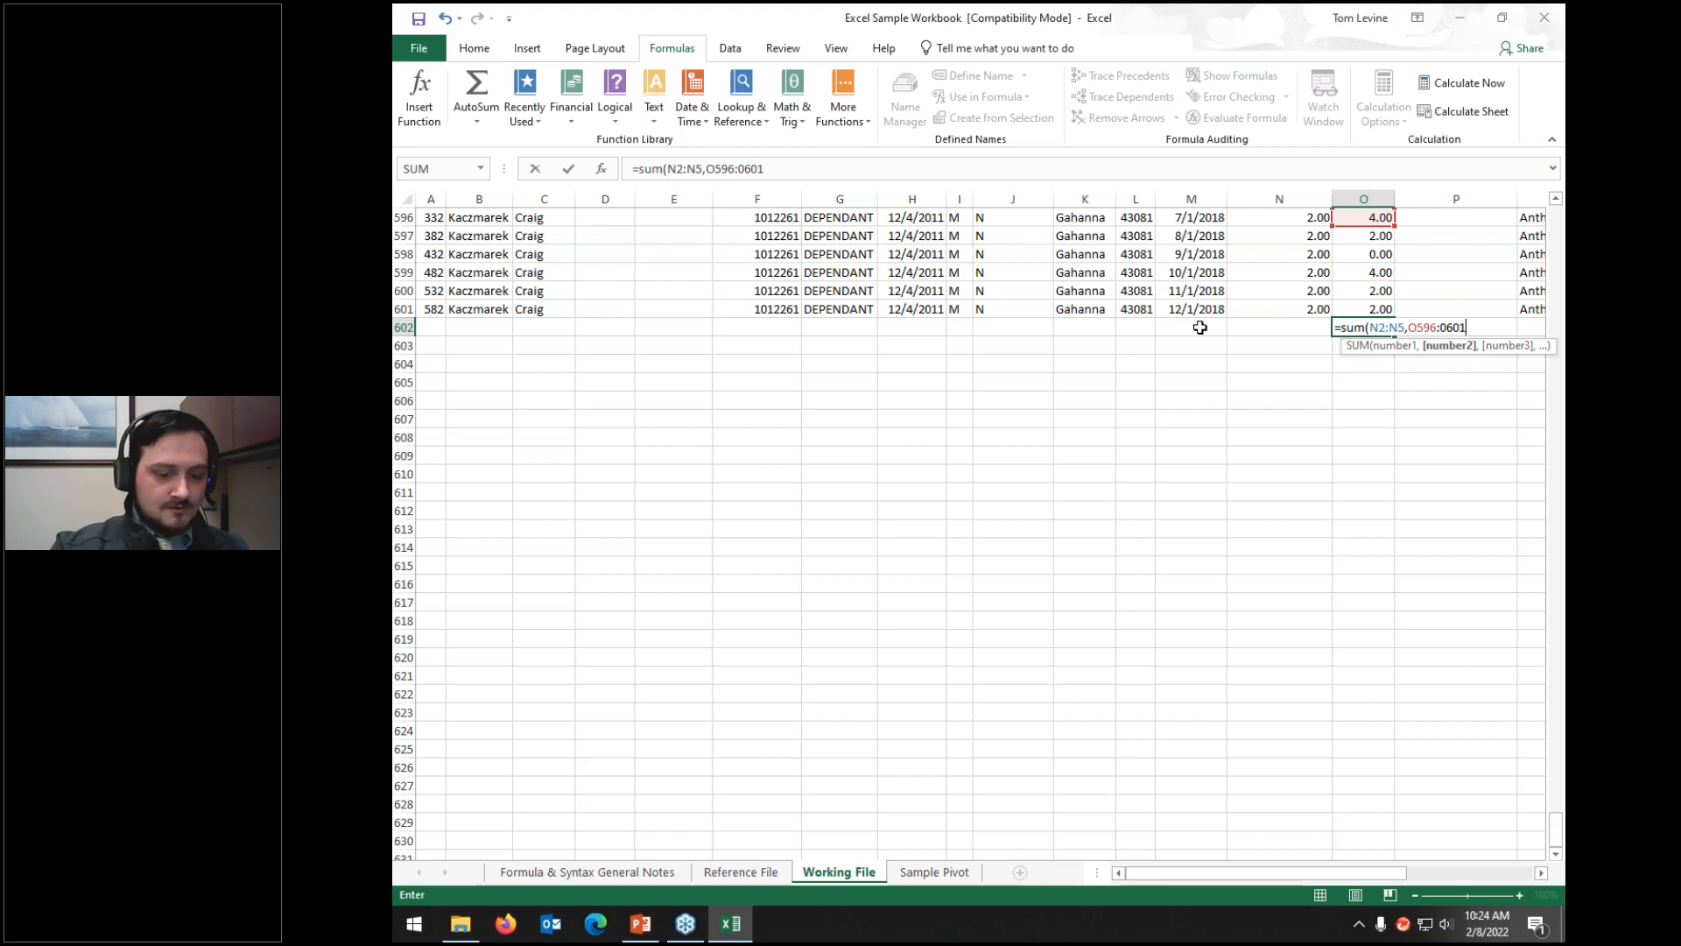
type(")")
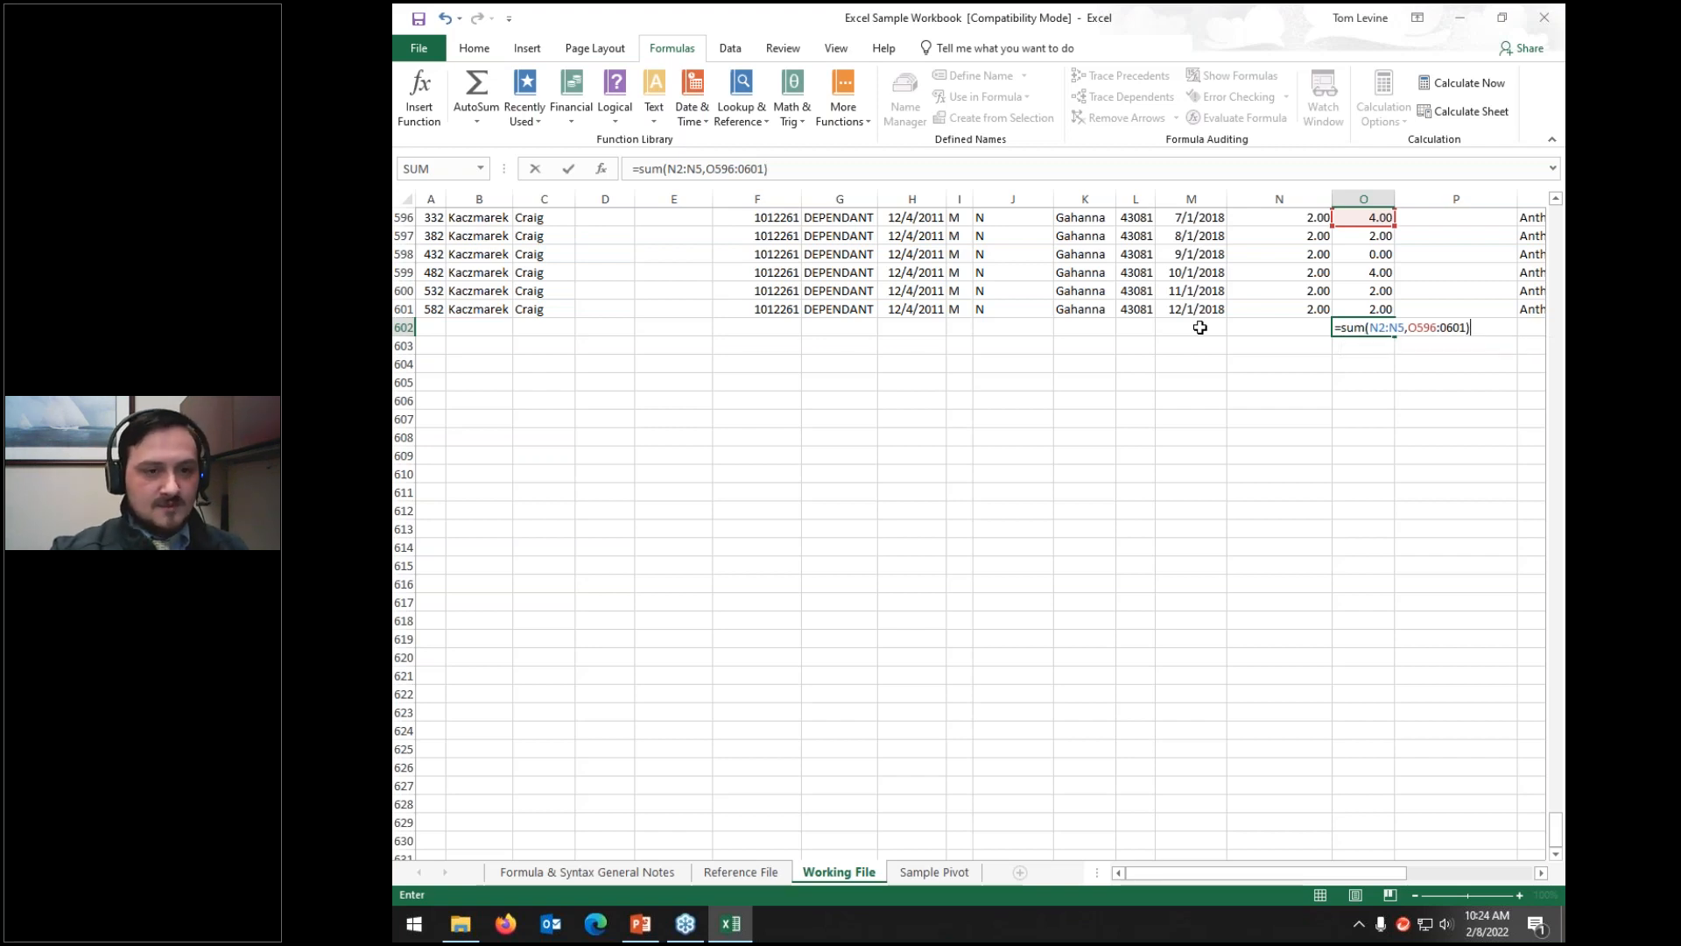
key("Return")
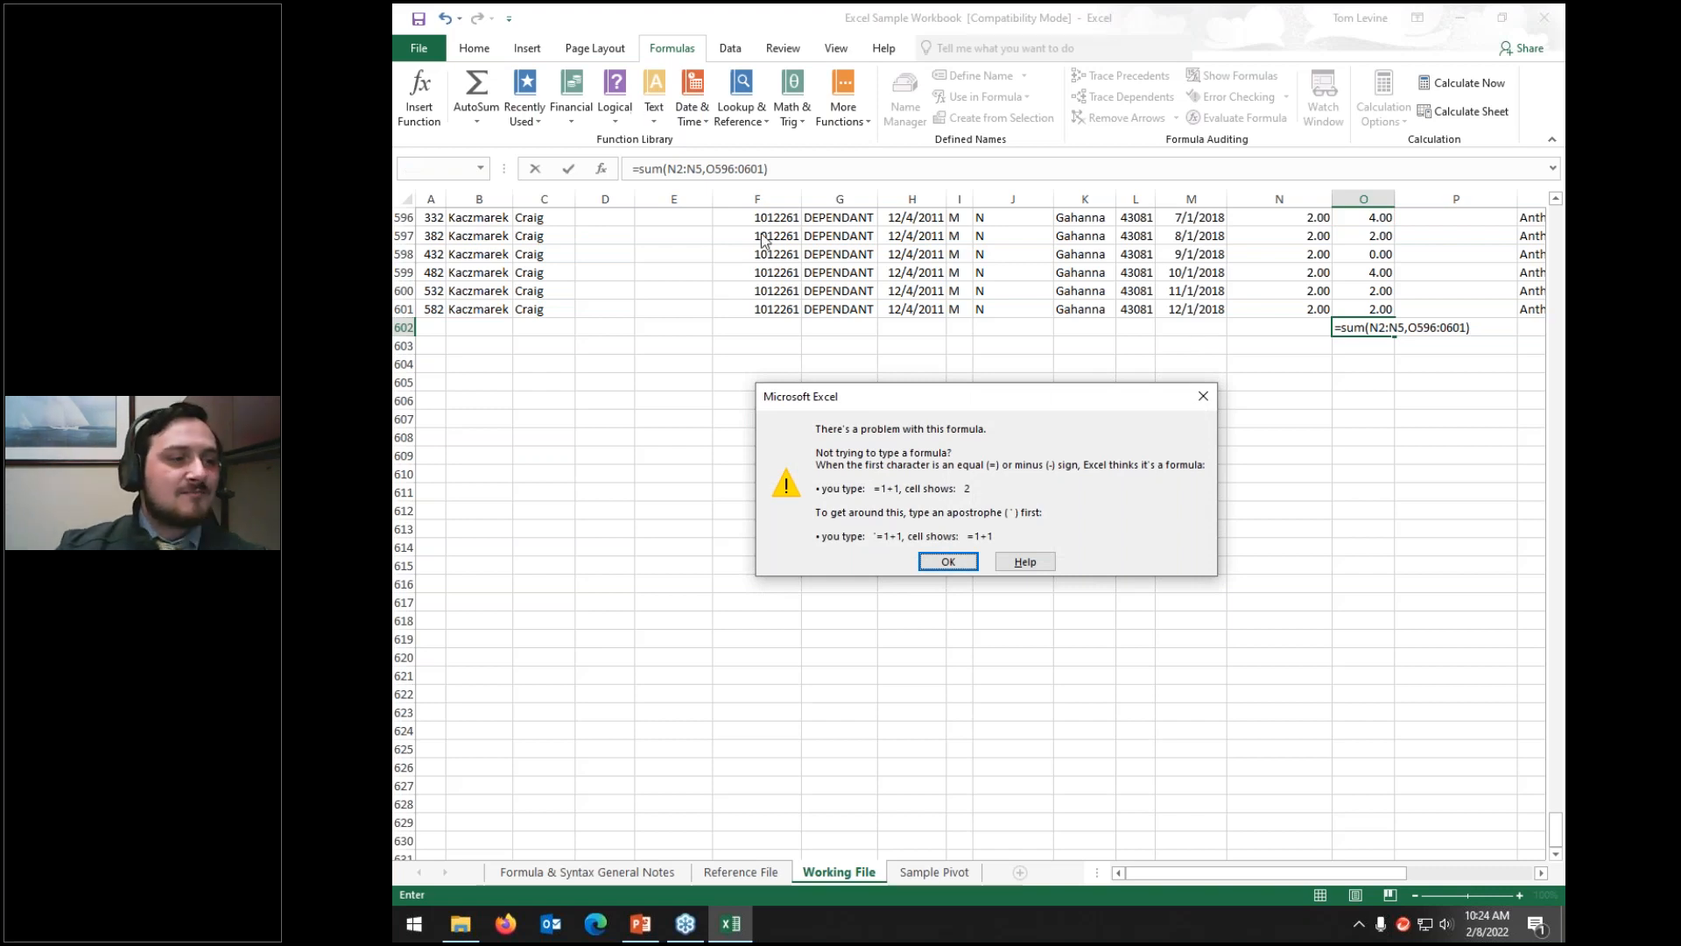
Step: Dismiss the formula error and change 0601 to O601 in O602's SUM formula
left_click(963, 565)
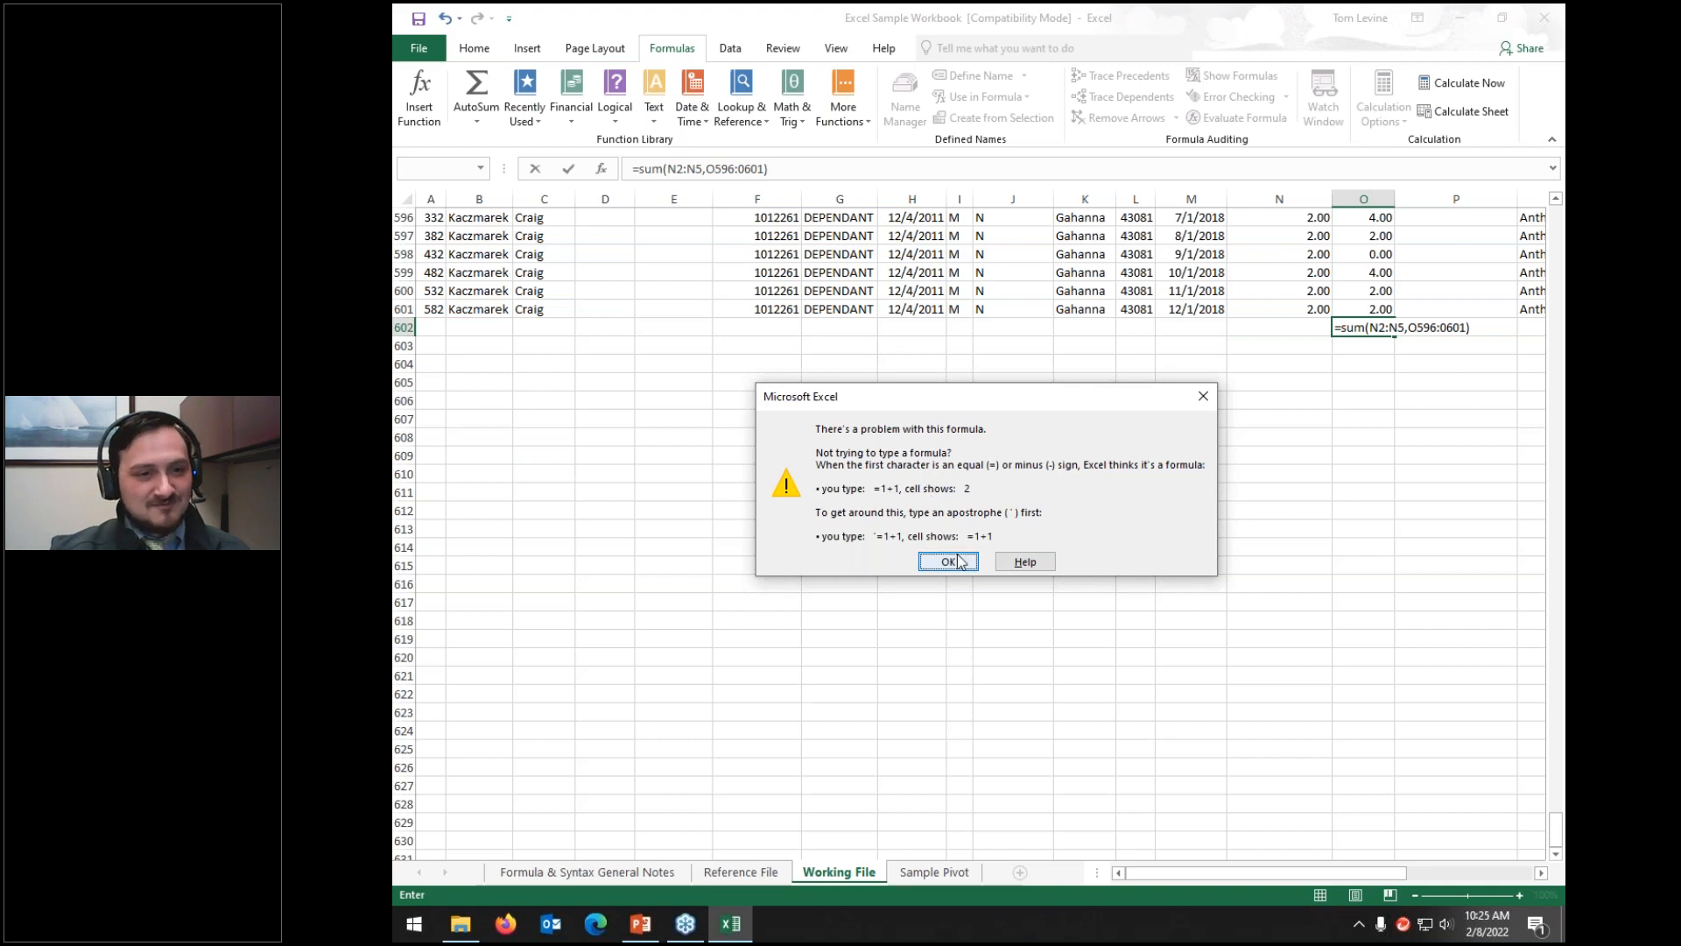
left_click(746, 168)
key("BackSpace")
type("o")
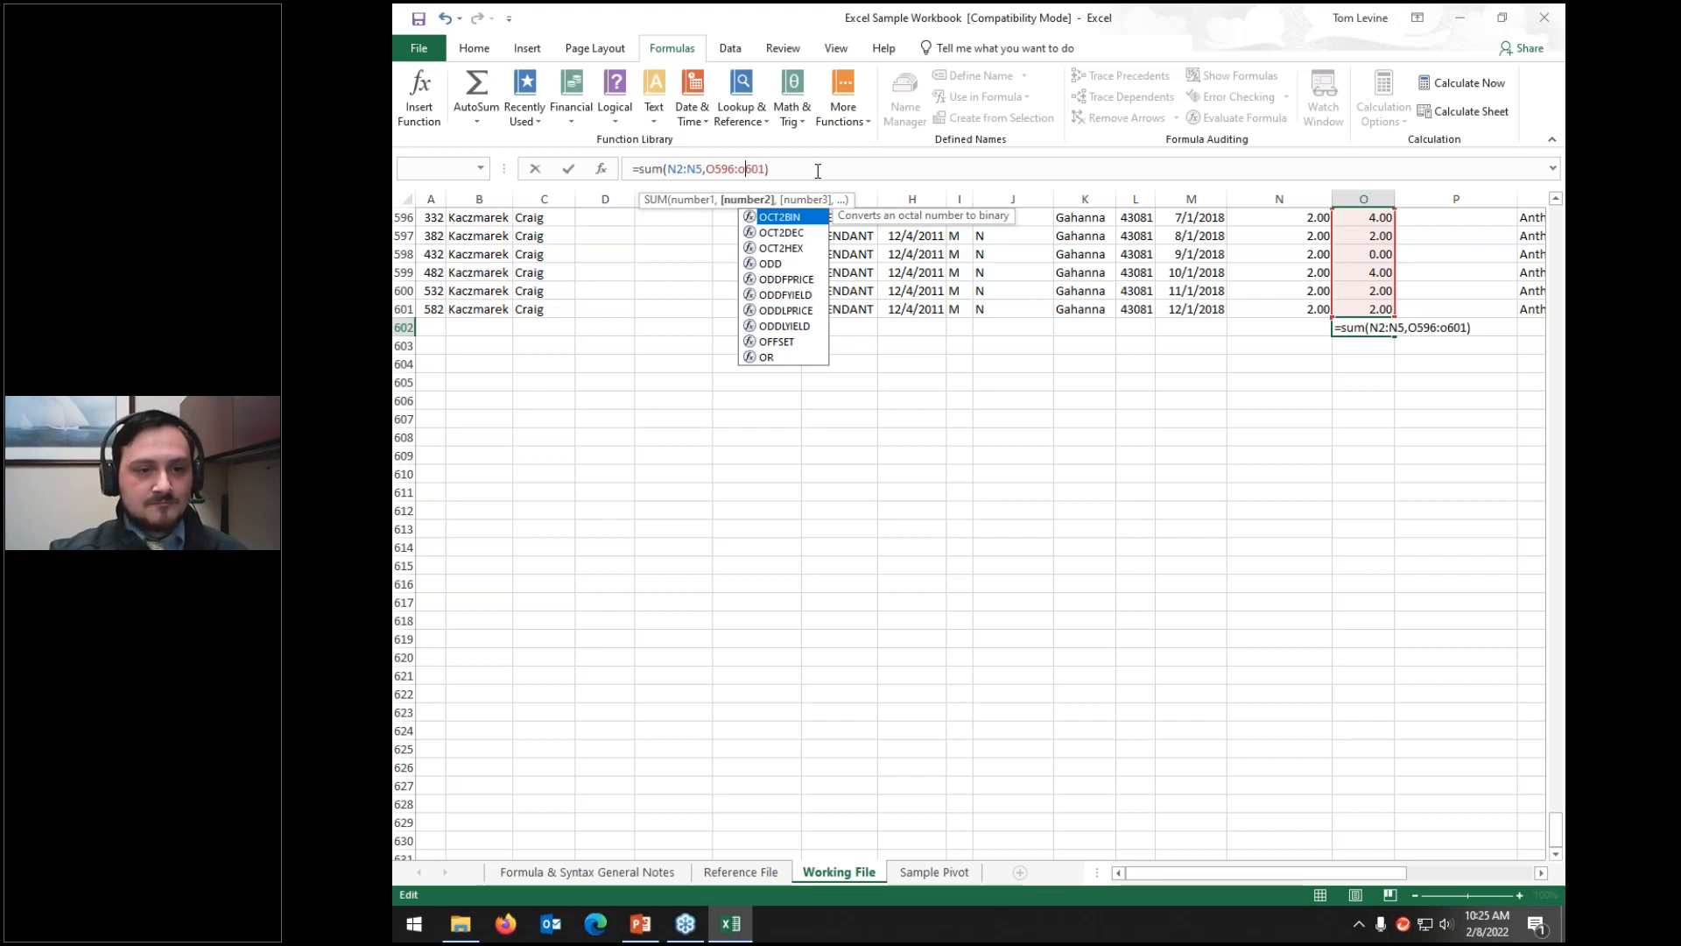
key("Return")
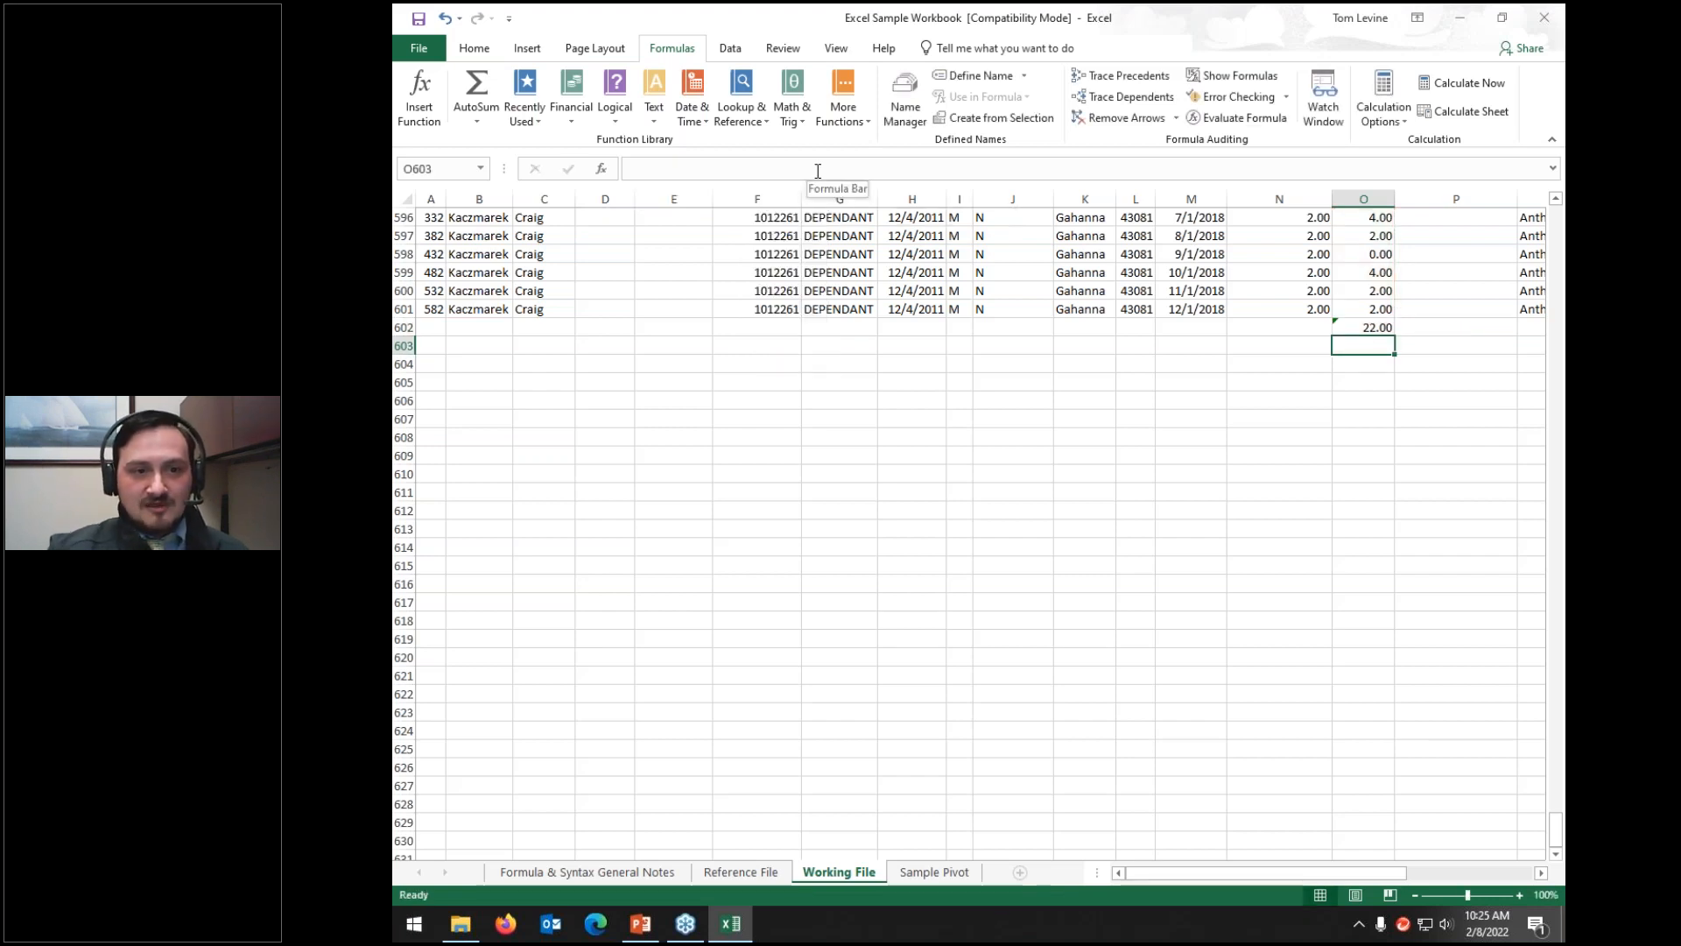
Step: Review the N2:N5 and O596:O601 ranges used by the 22.00 total in O602
left_click(1362, 329)
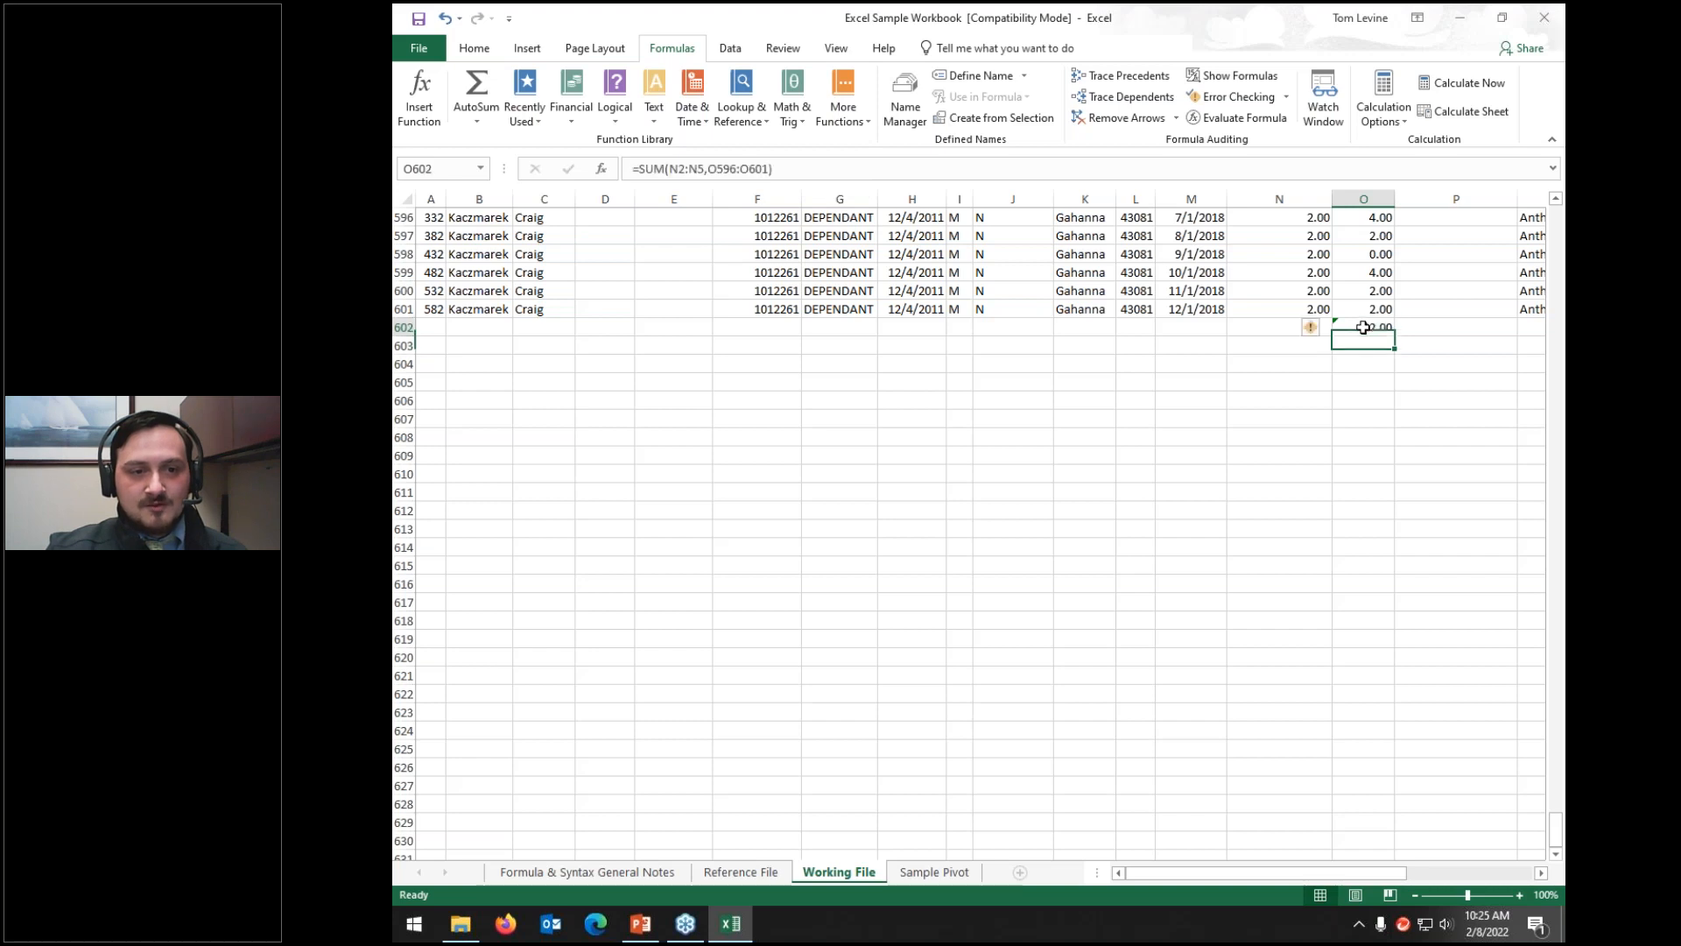
left_click(795, 165)
scroll(1363, 403, "up", 4)
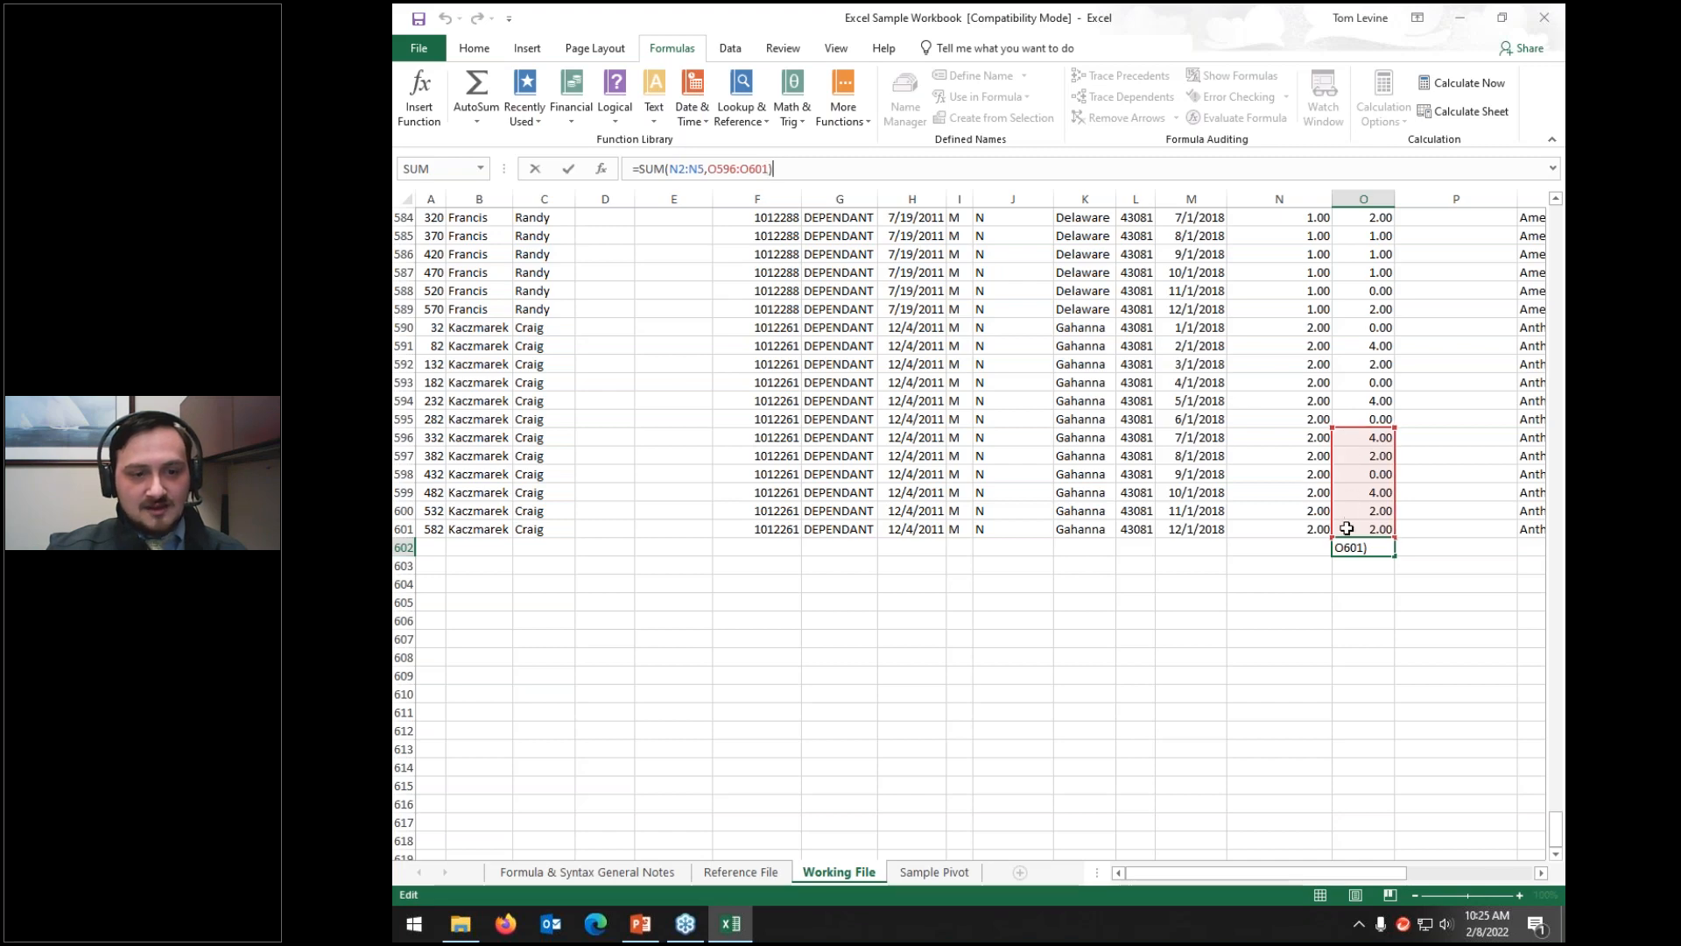
scroll(988, 324, "up", 20)
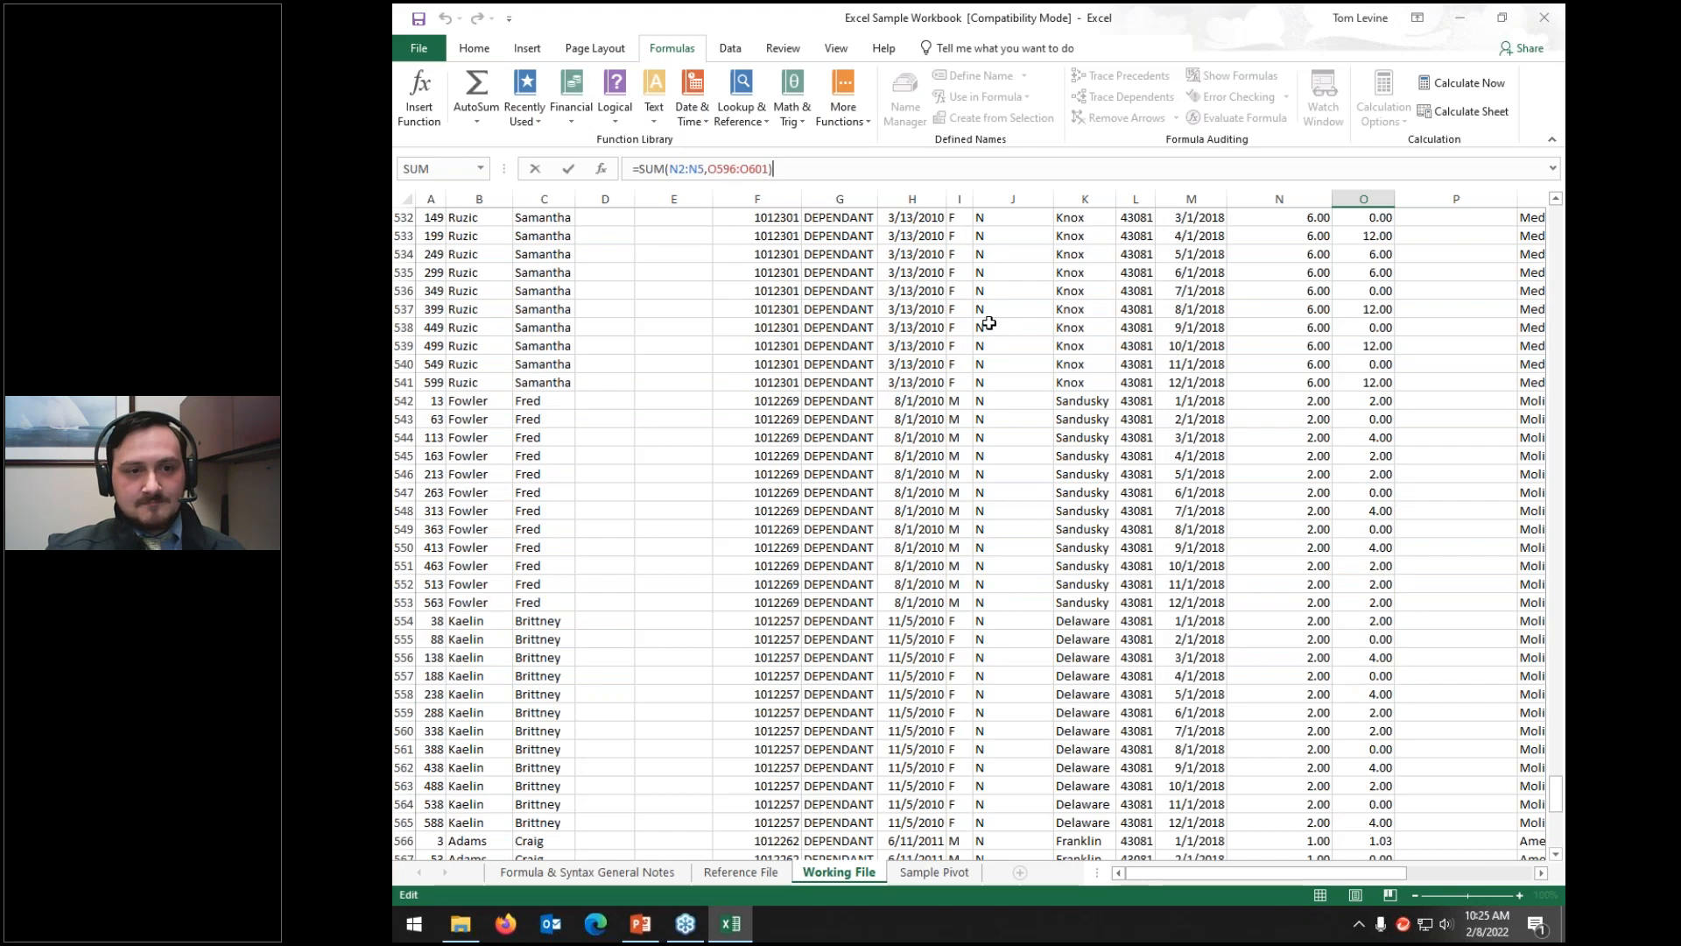
scroll(988, 324, "up", 20)
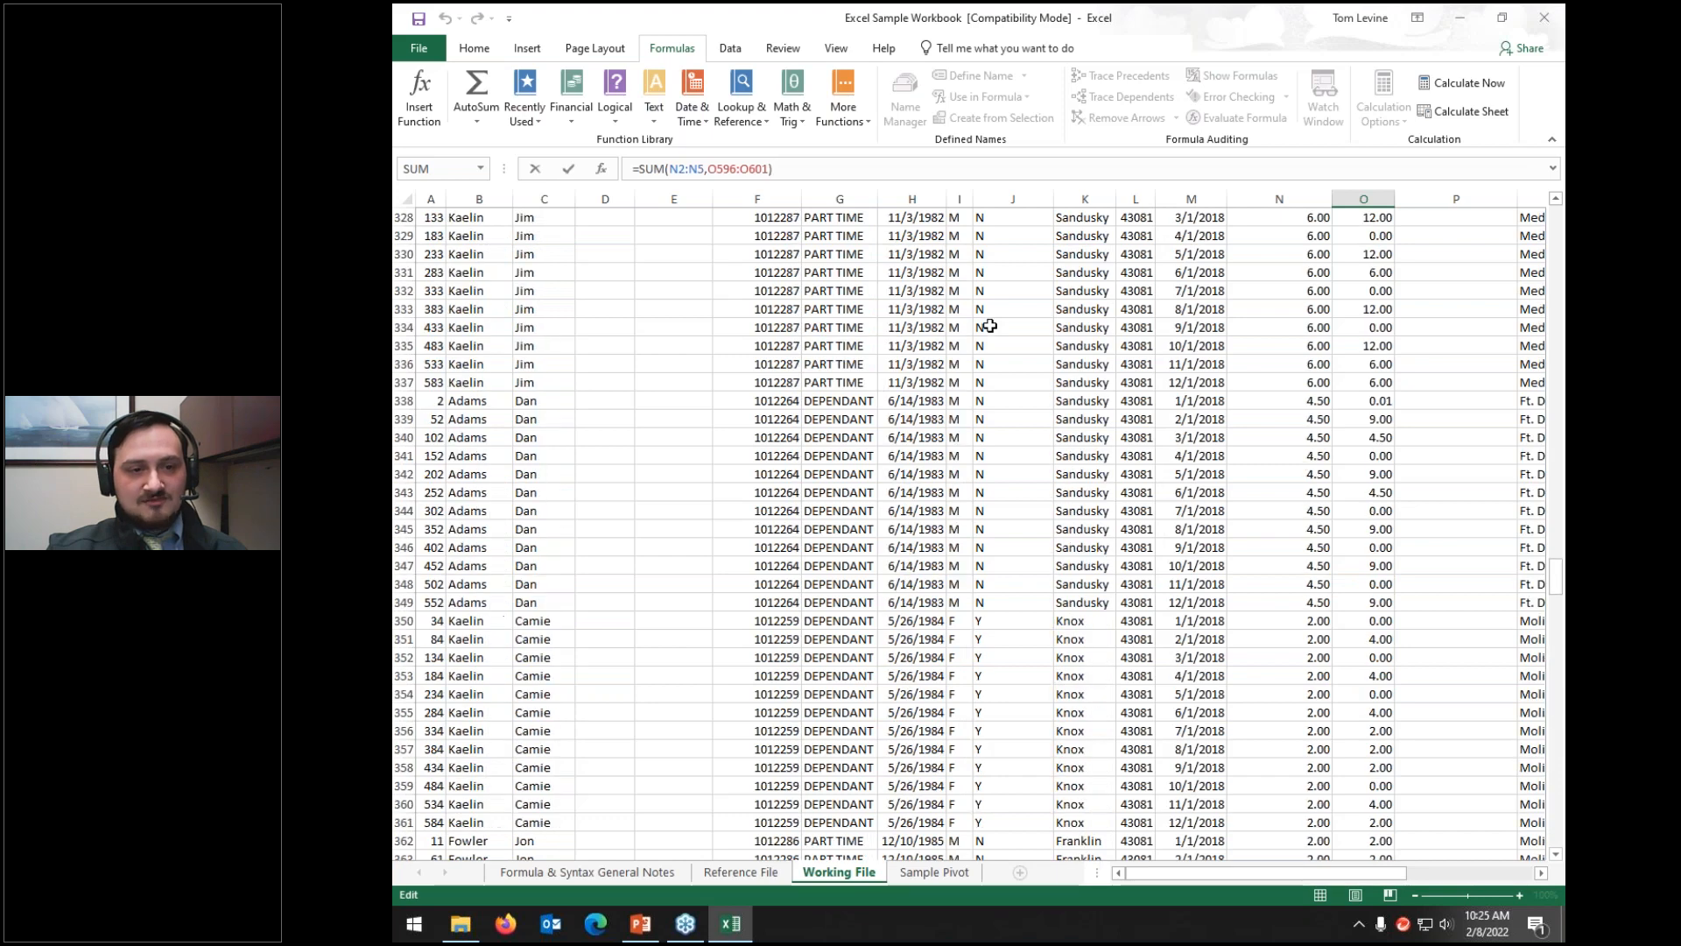
scroll(985, 345, "up", 20)
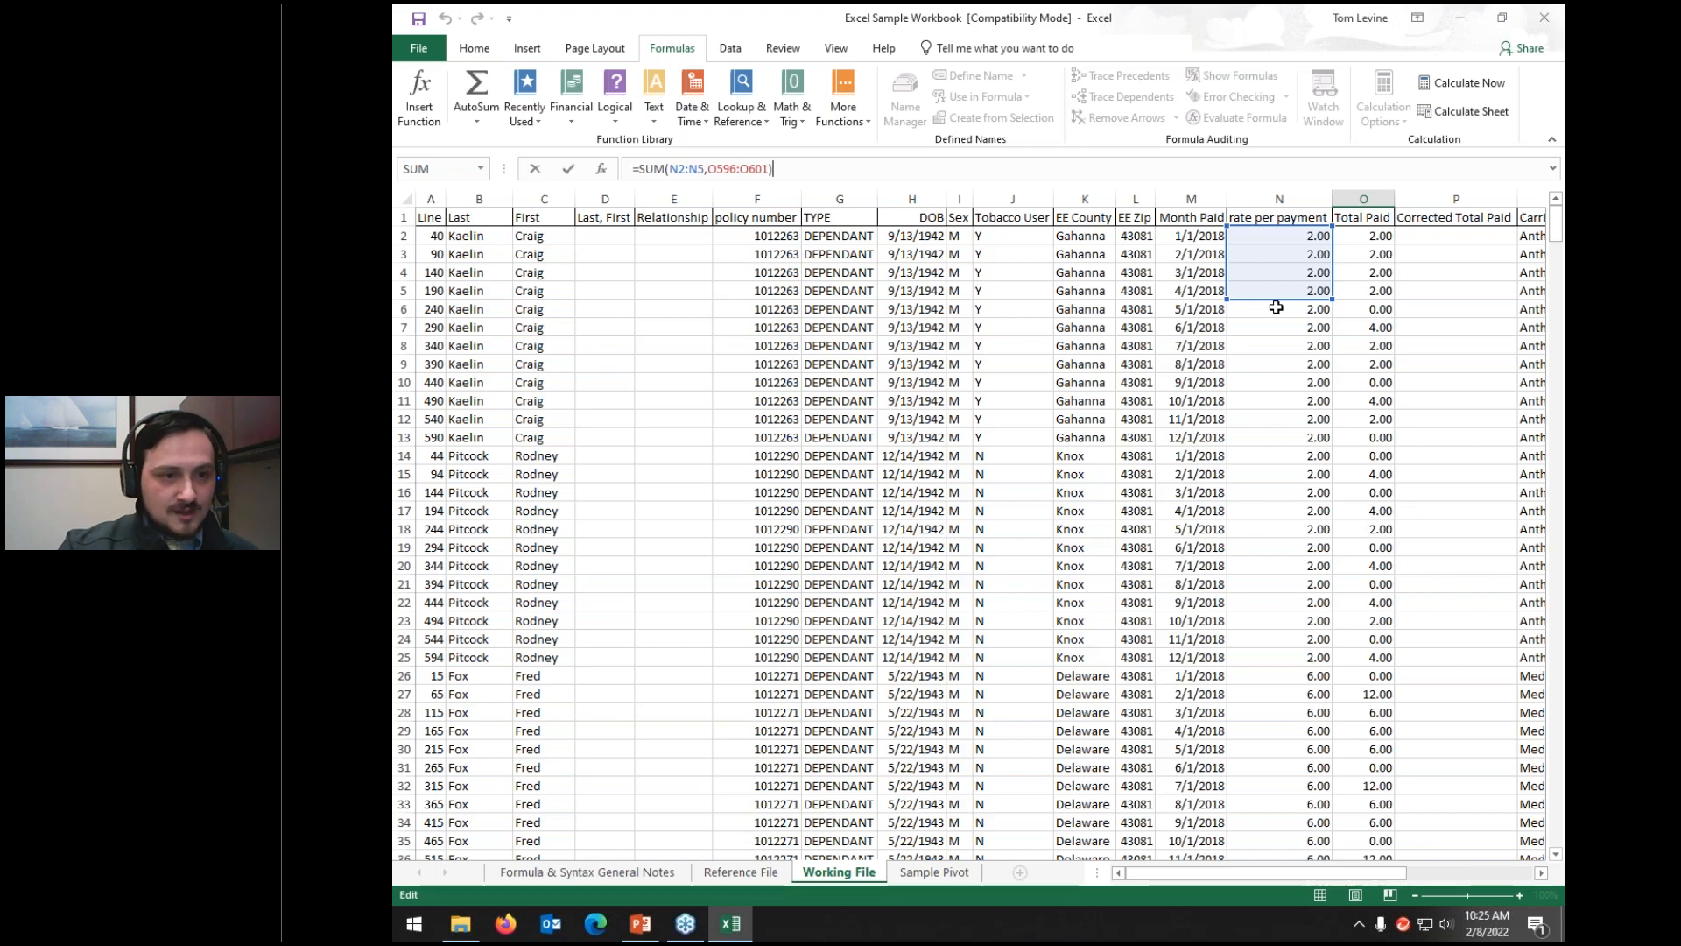
scroll(1277, 307, "down", 20)
scroll(1276, 294, "down", 20)
scroll(1276, 294, "down", 20)
scroll(1276, 293, "down", 20)
scroll(1277, 293, "up", 20)
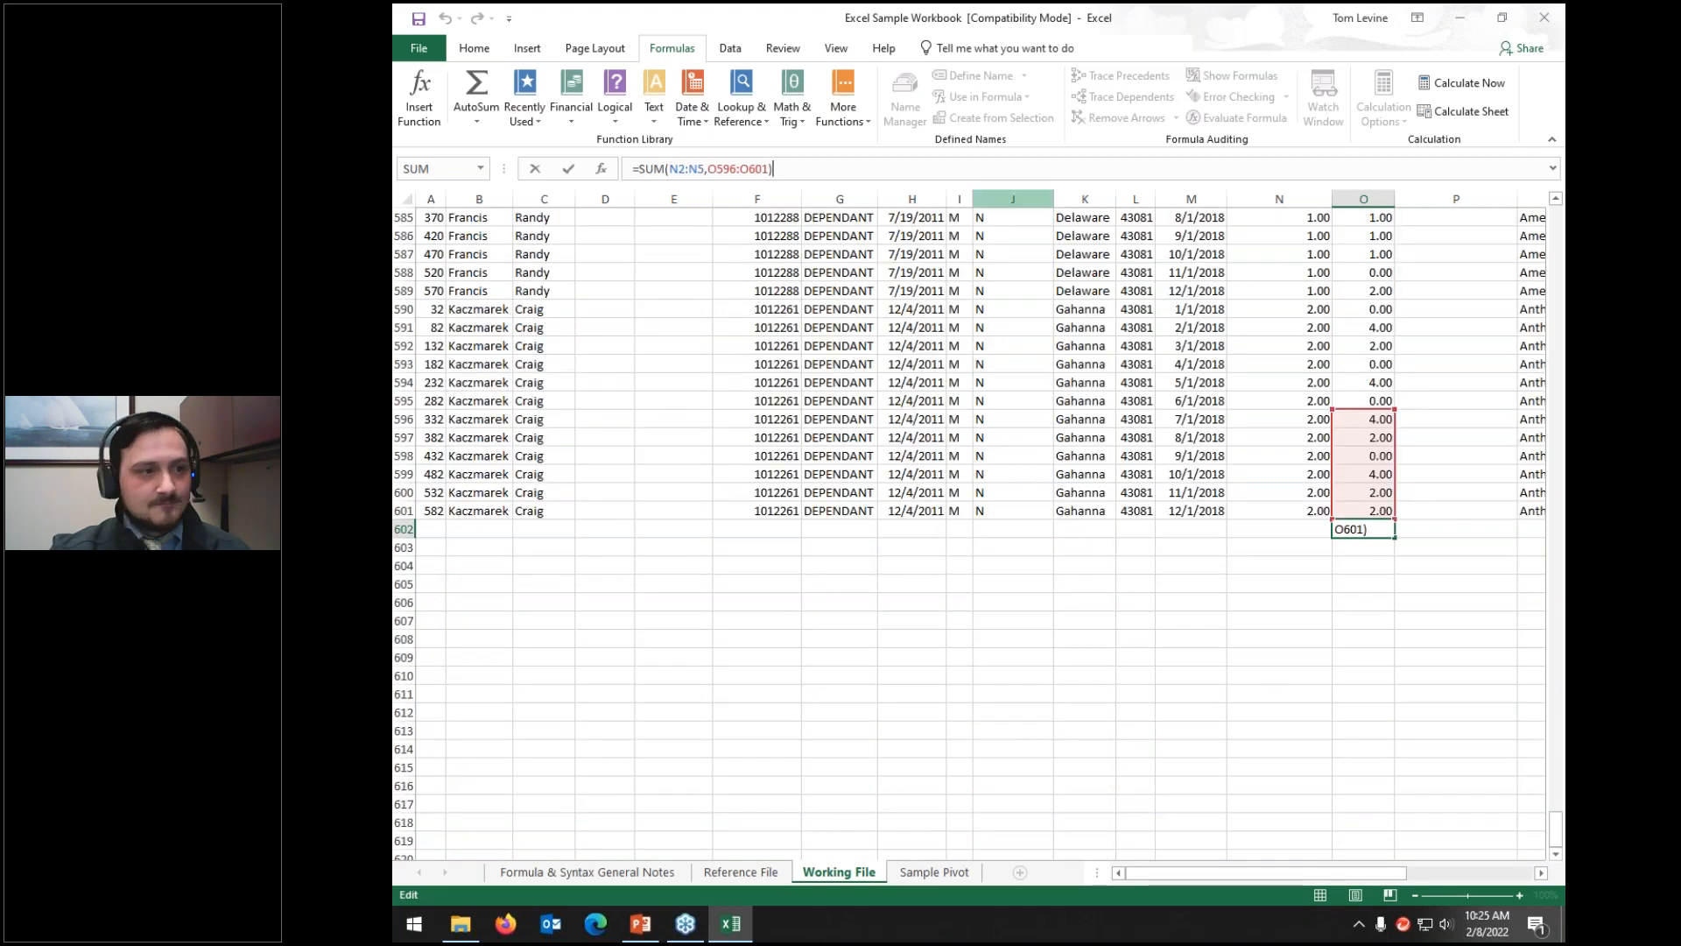
Step: Delete the SUM formula text from O602, leaving the cell empty
left_click_drag(772, 168, 632, 168)
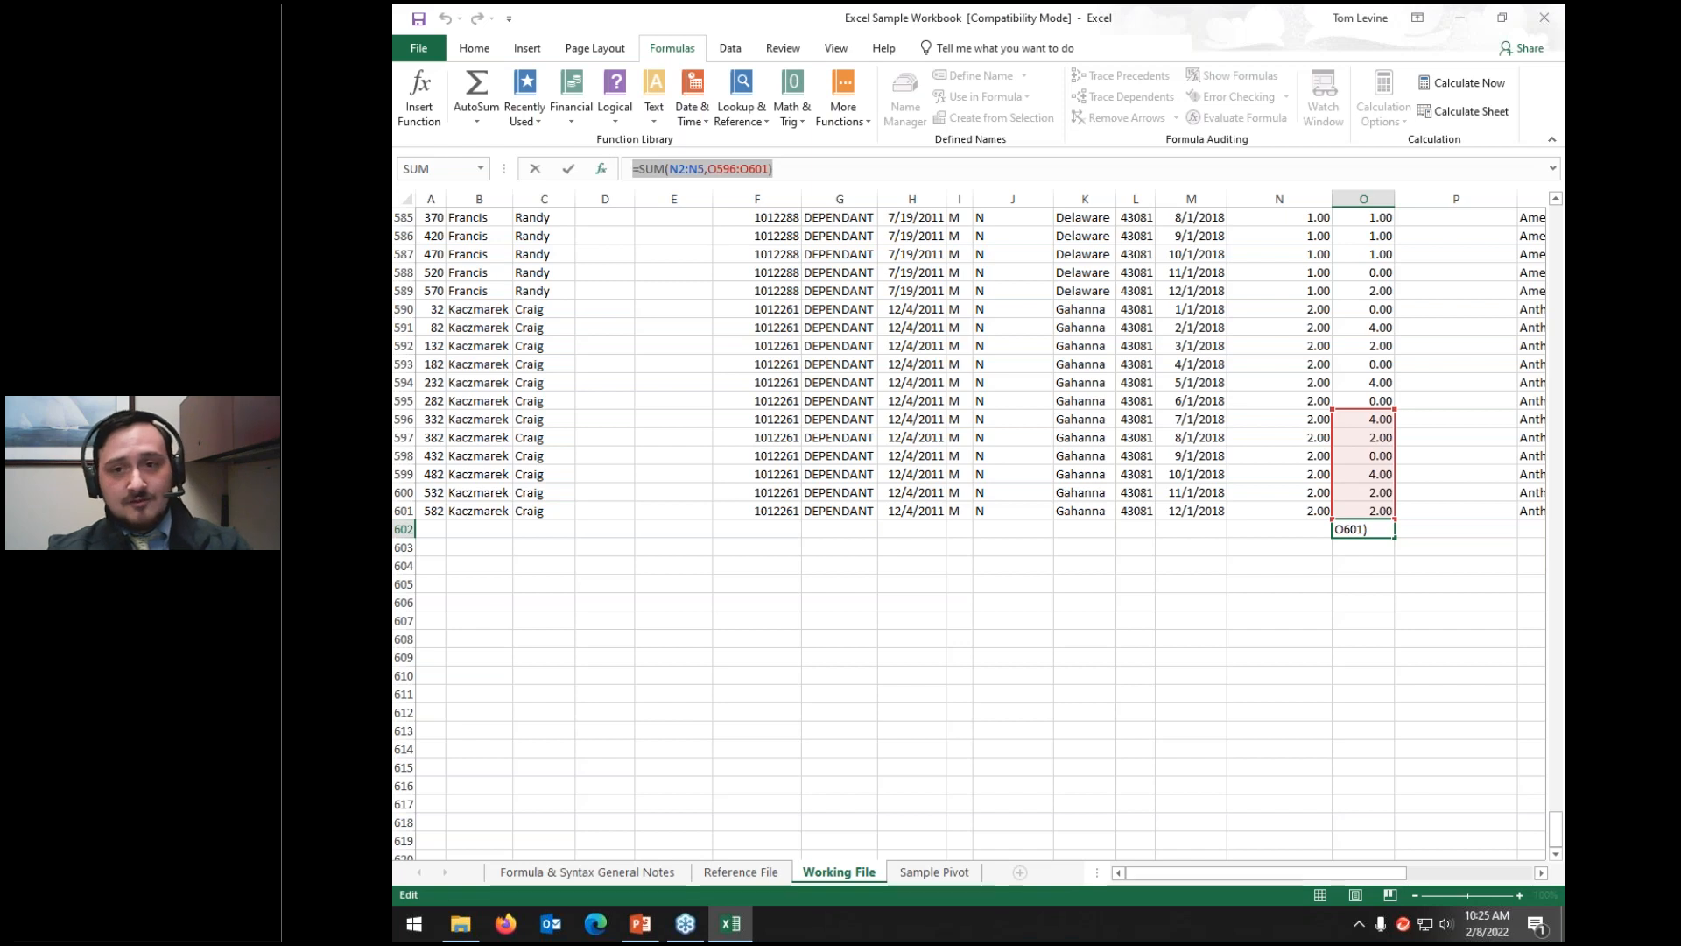
key("BackSpace")
key("Return")
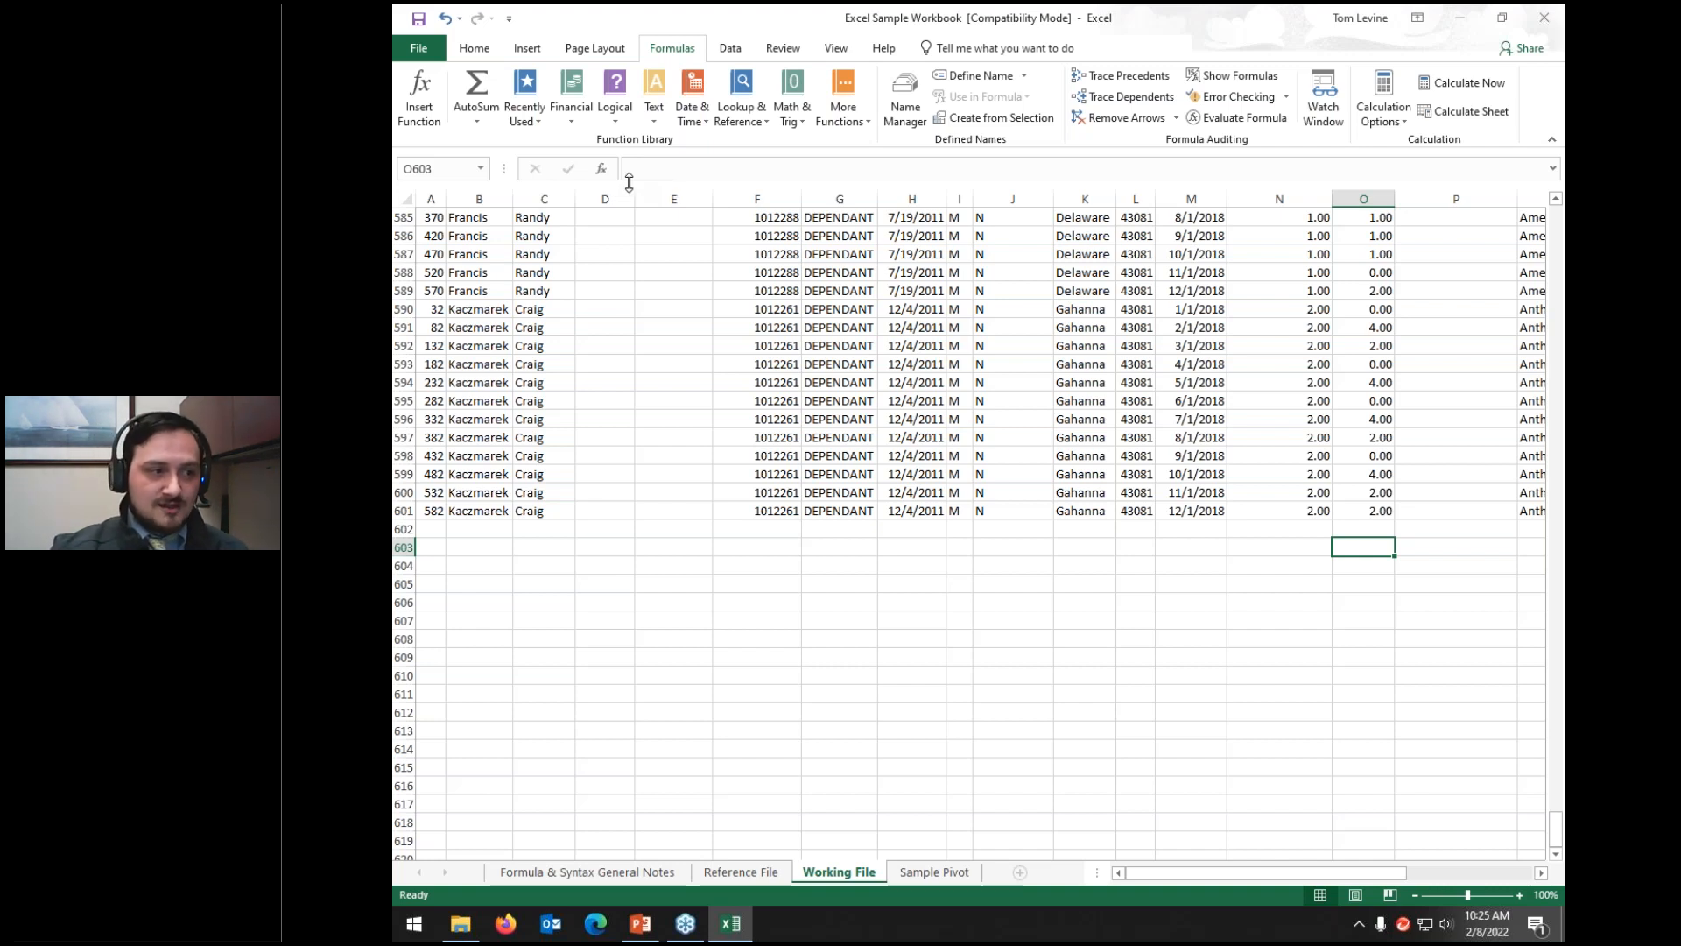
Step: Enter =IF(C590="craig",1,0) in D590 to flag the Craig row with 1
left_click(595, 309)
type("=if(")
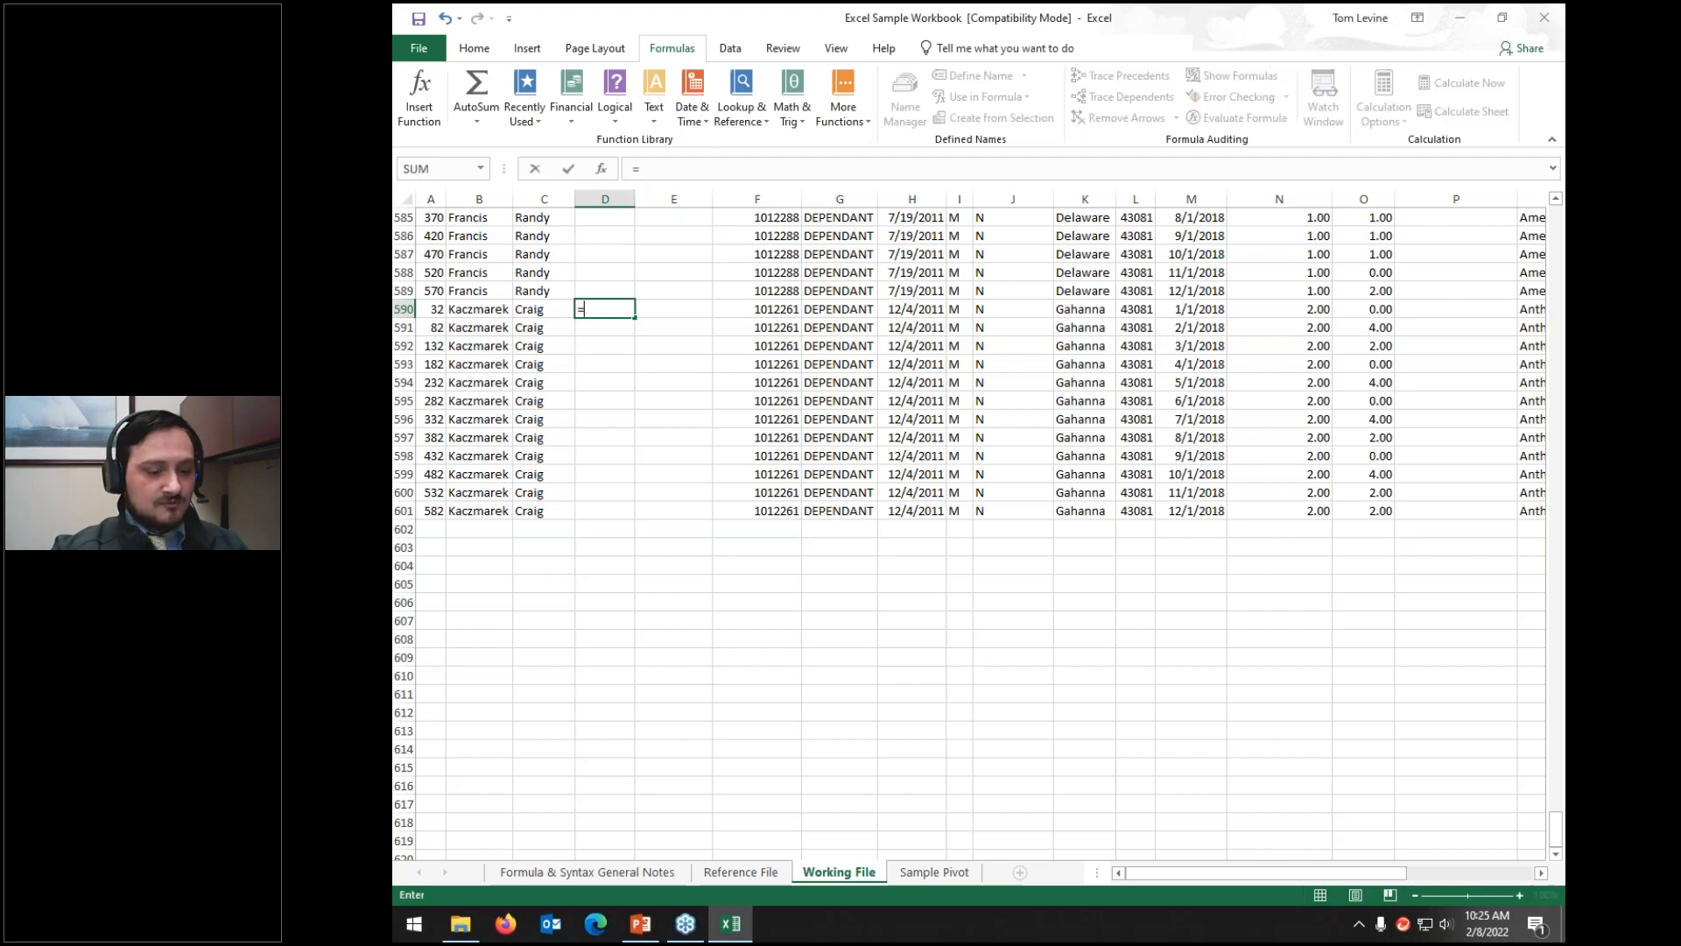
left_click(548, 311)
type("=")
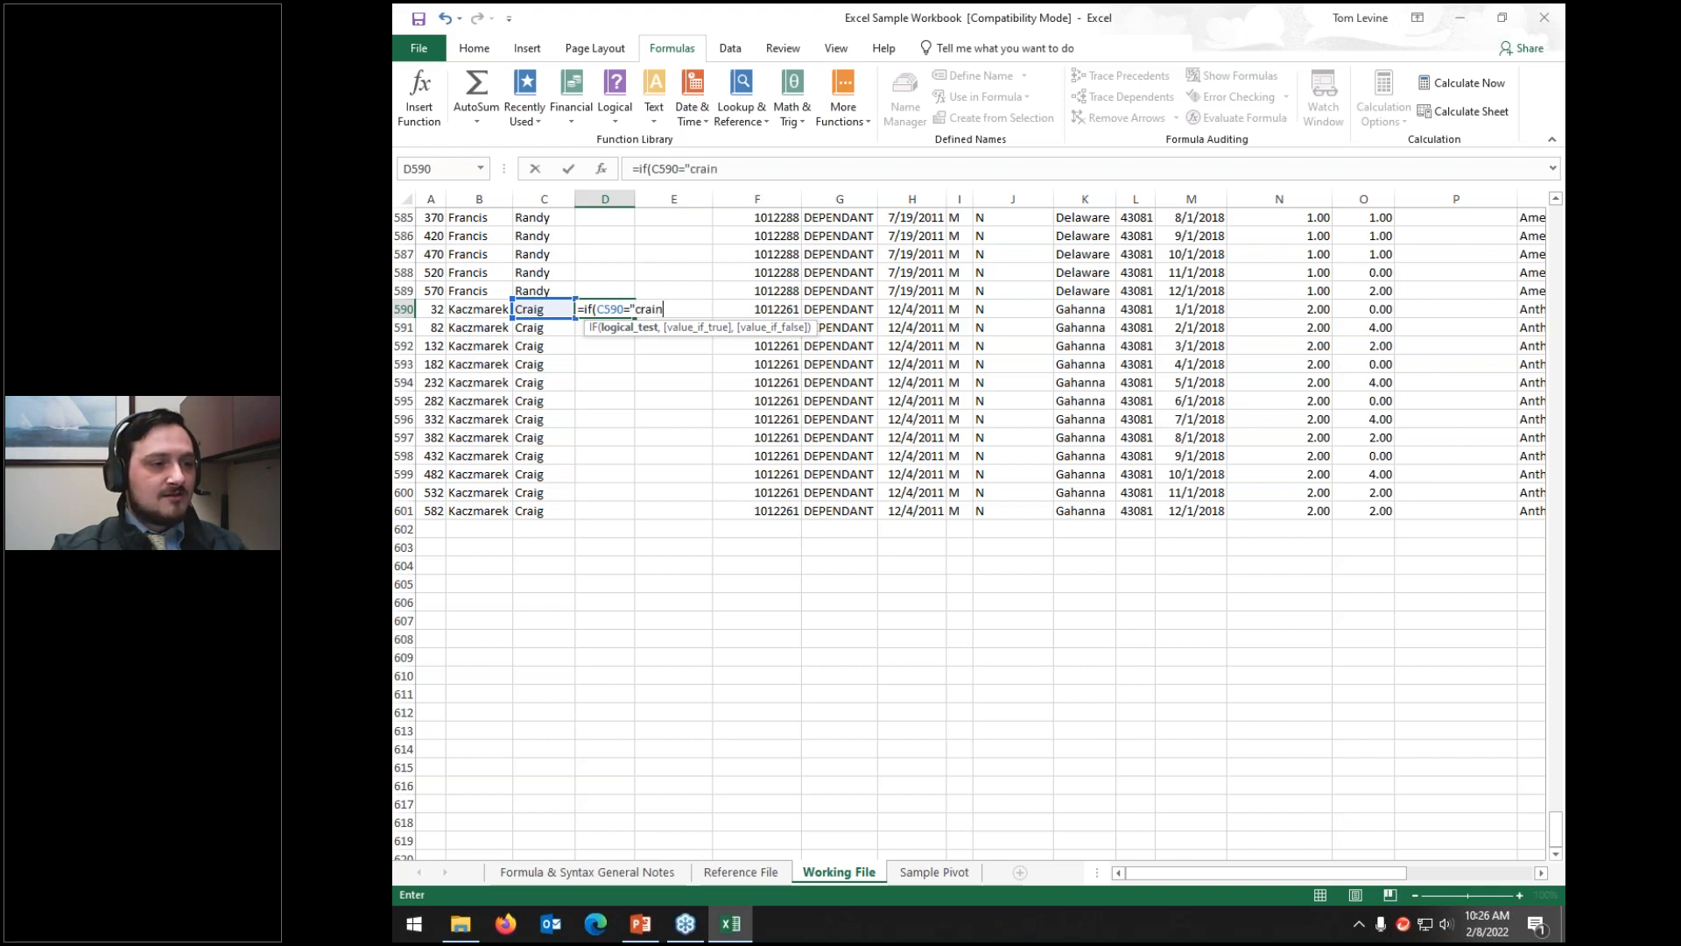
type("\"craig\",1,")
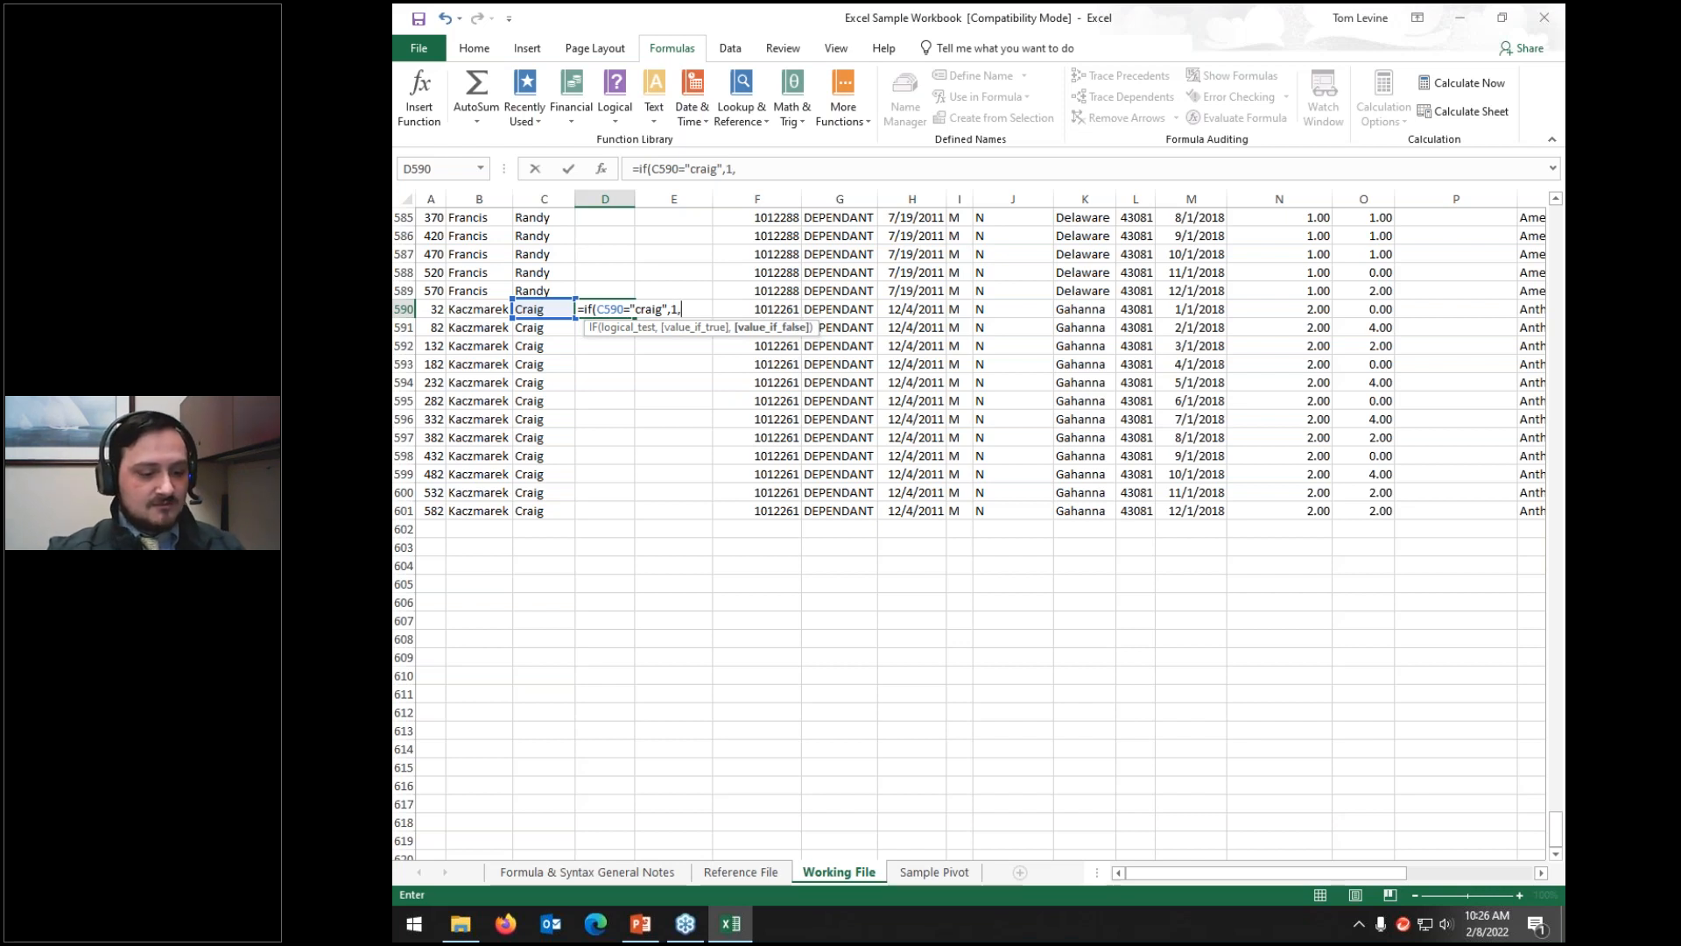
type("0)")
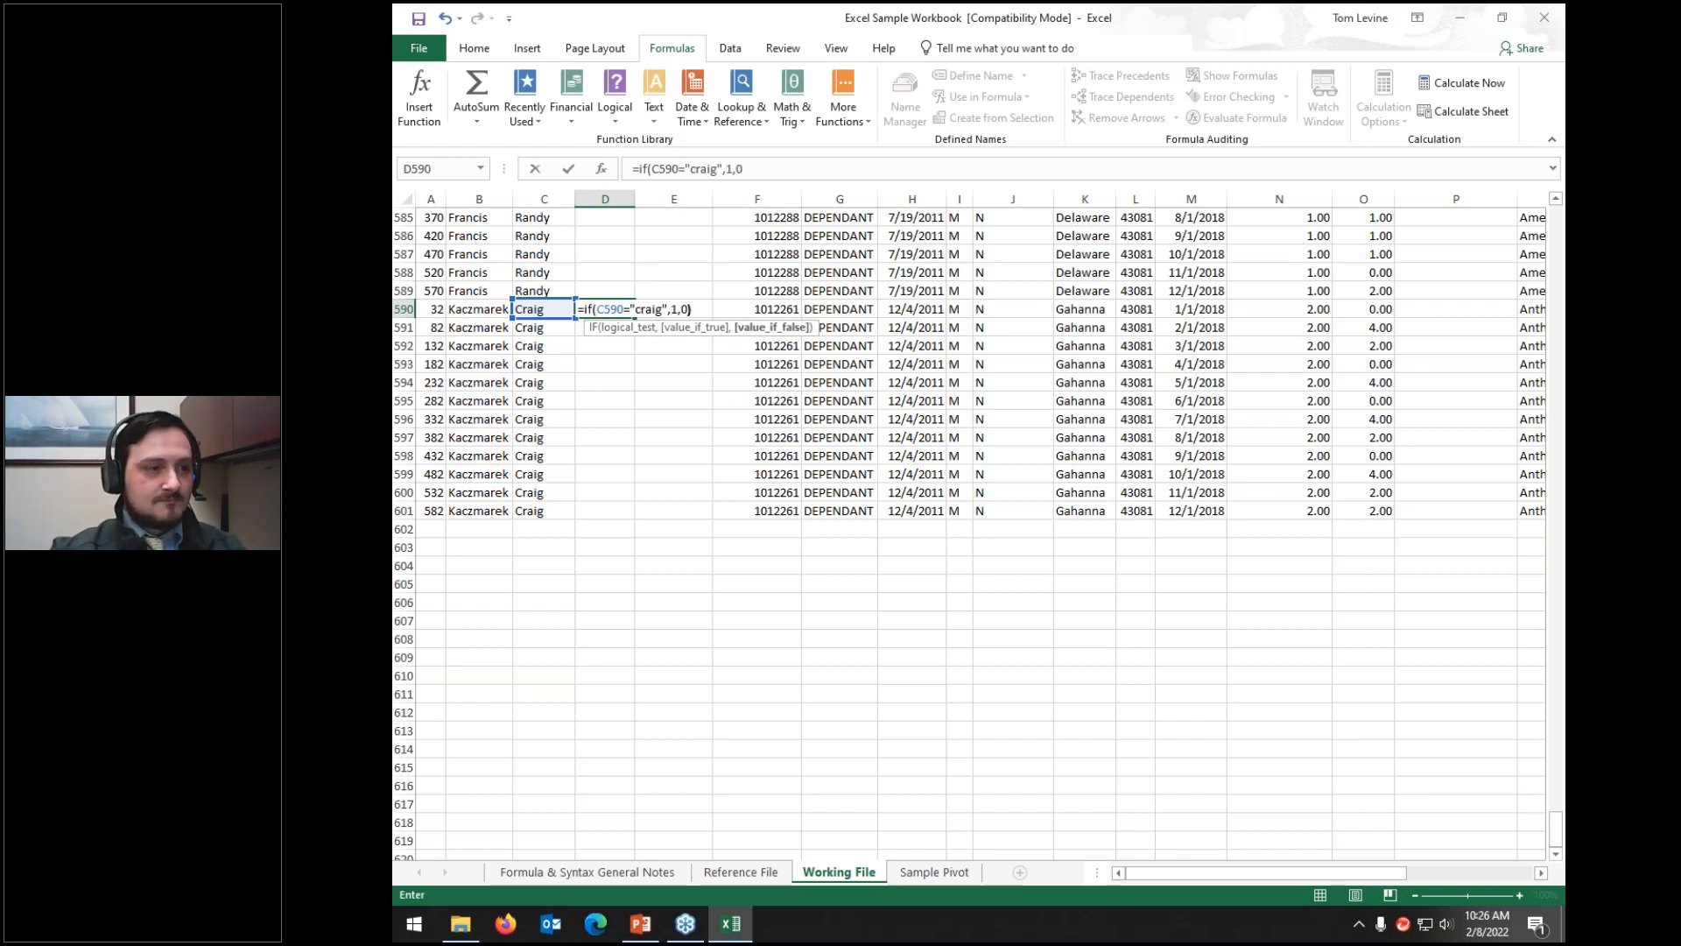
key("Return")
key("Up")
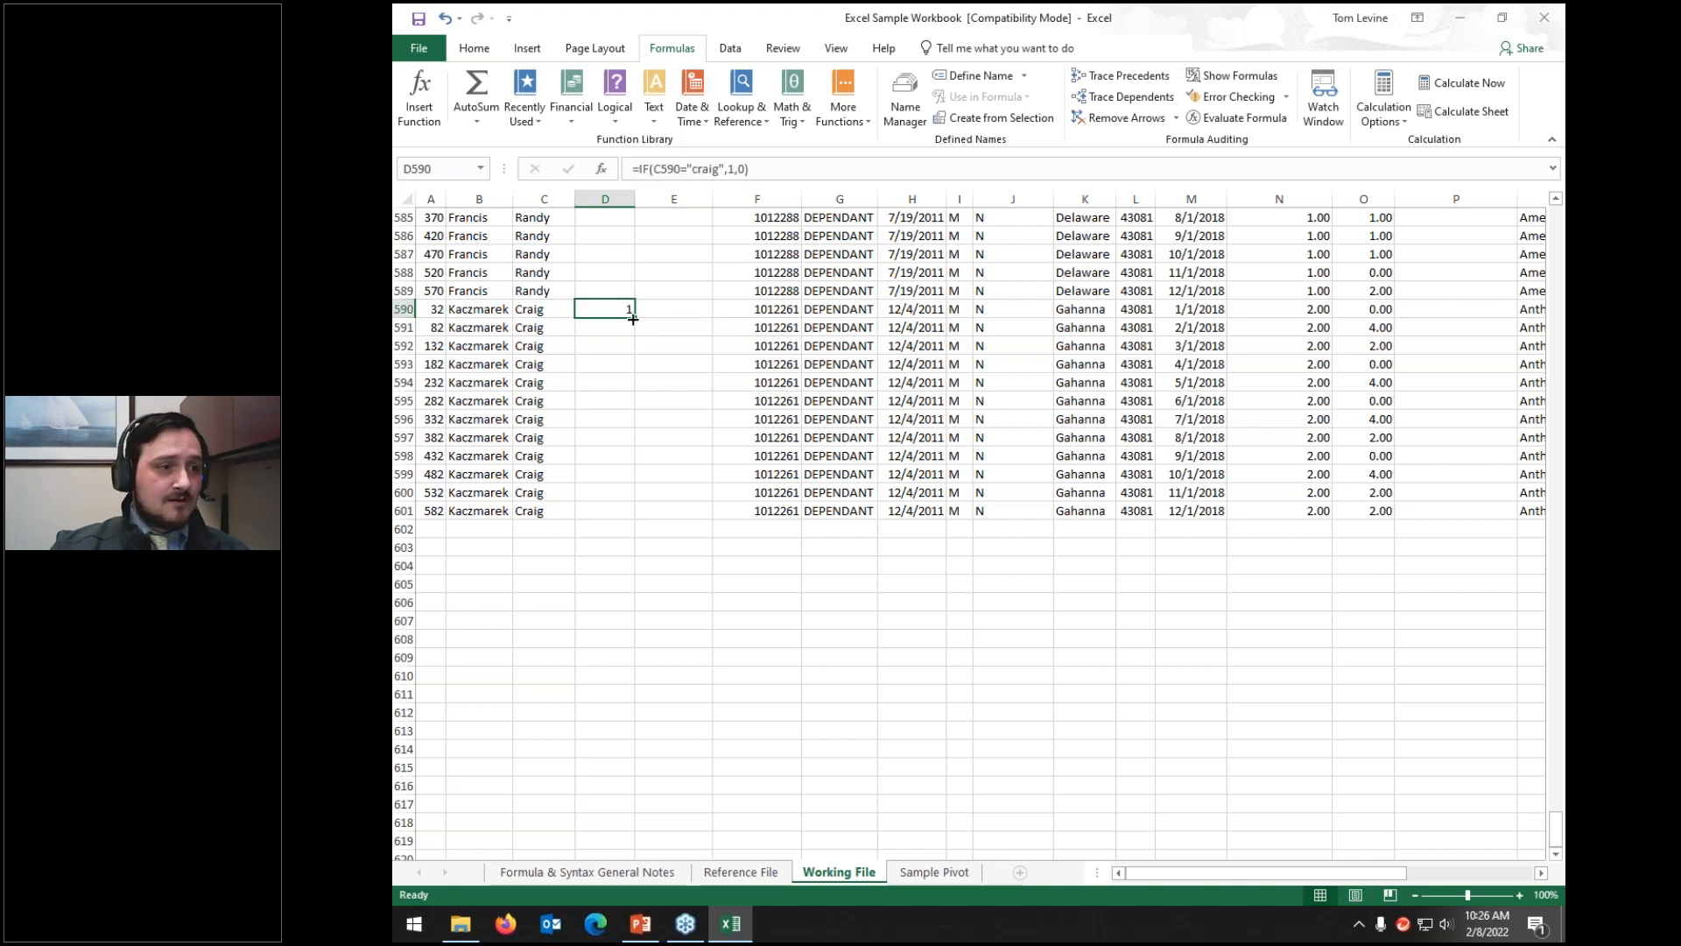
Step: Fill the Craig IF formula from D590 down to D601 and up to D511
left_click_drag(636, 320, 617, 519)
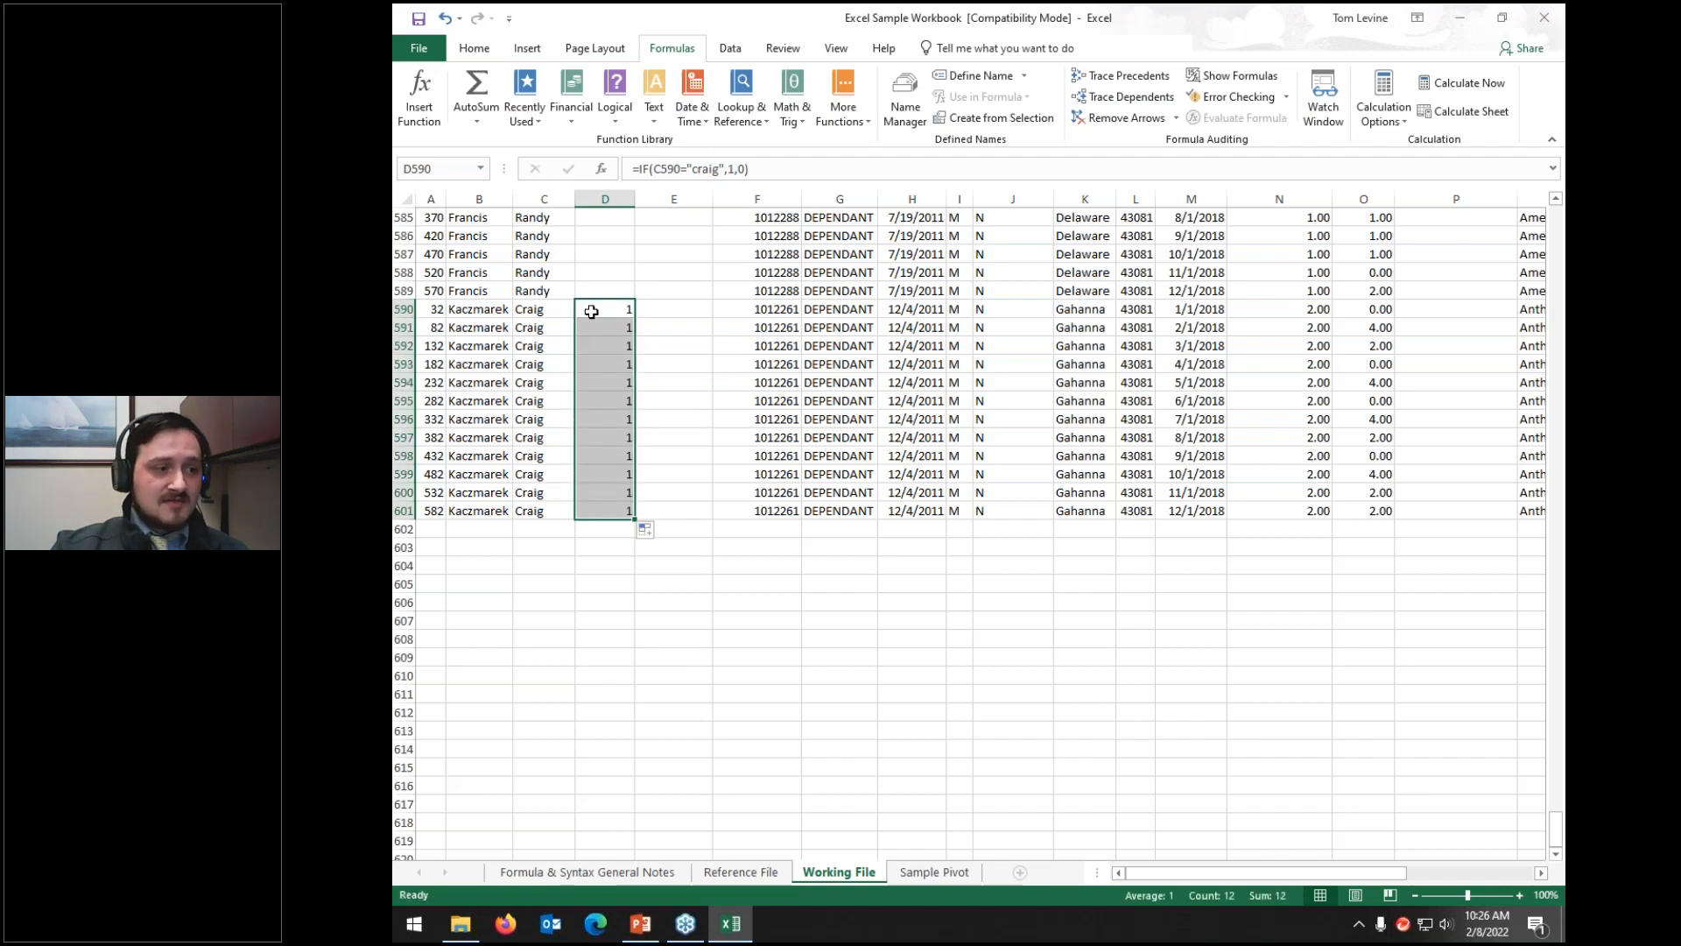
left_click(617, 312)
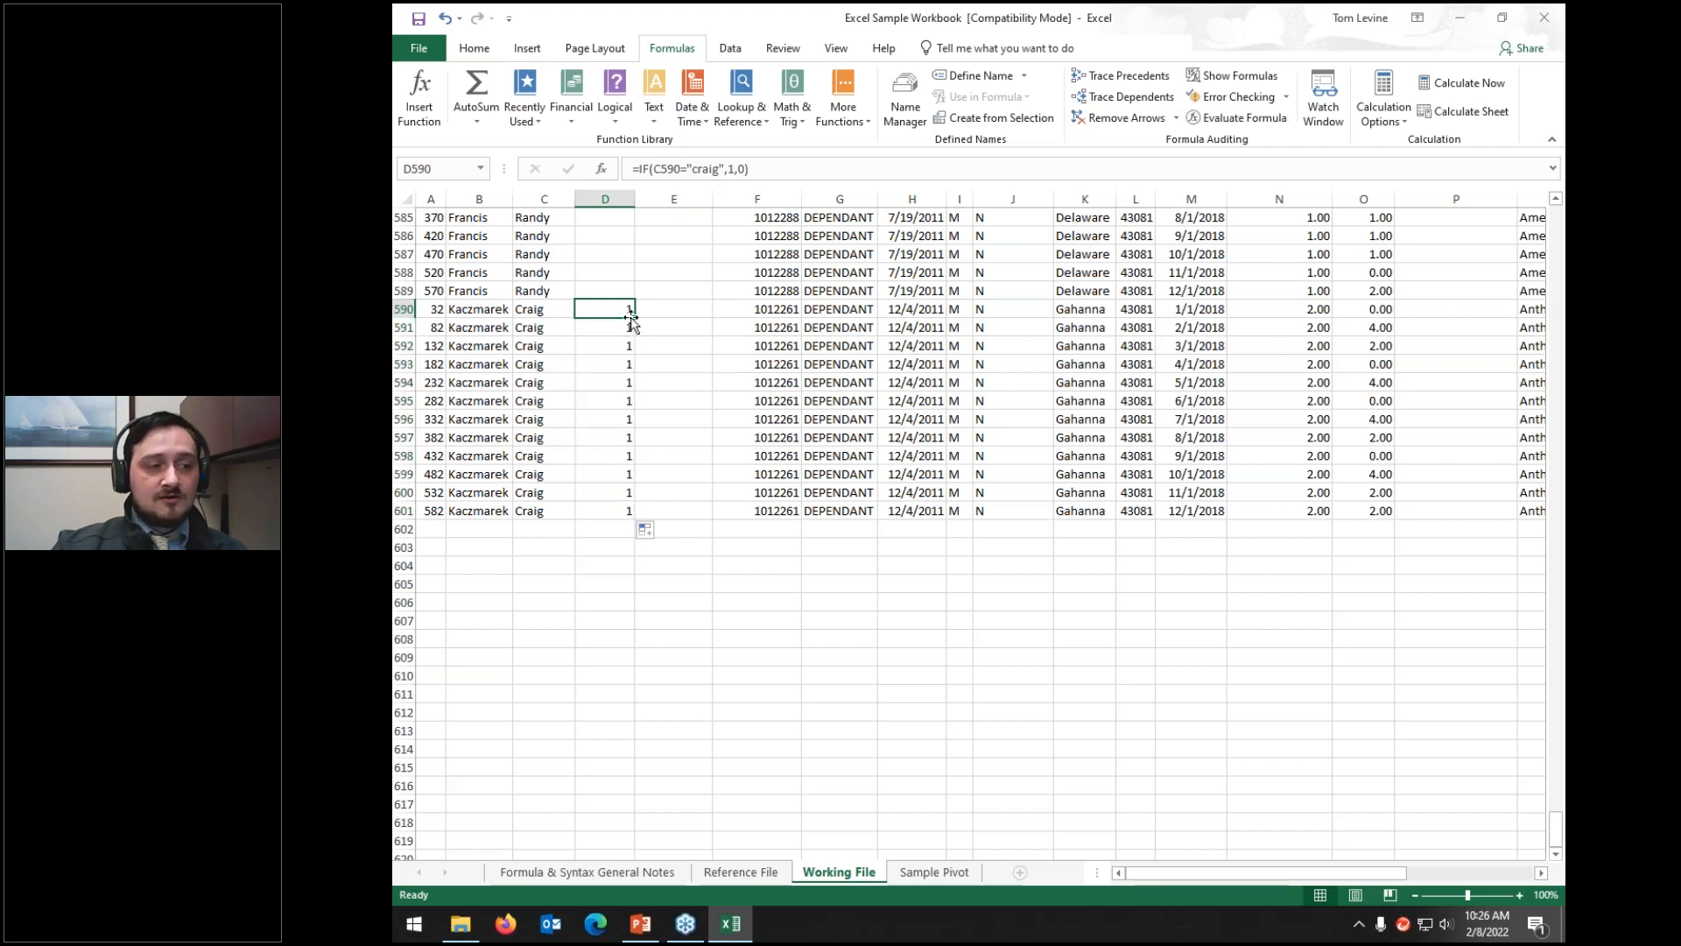
left_click_drag(631, 319, 625, 518)
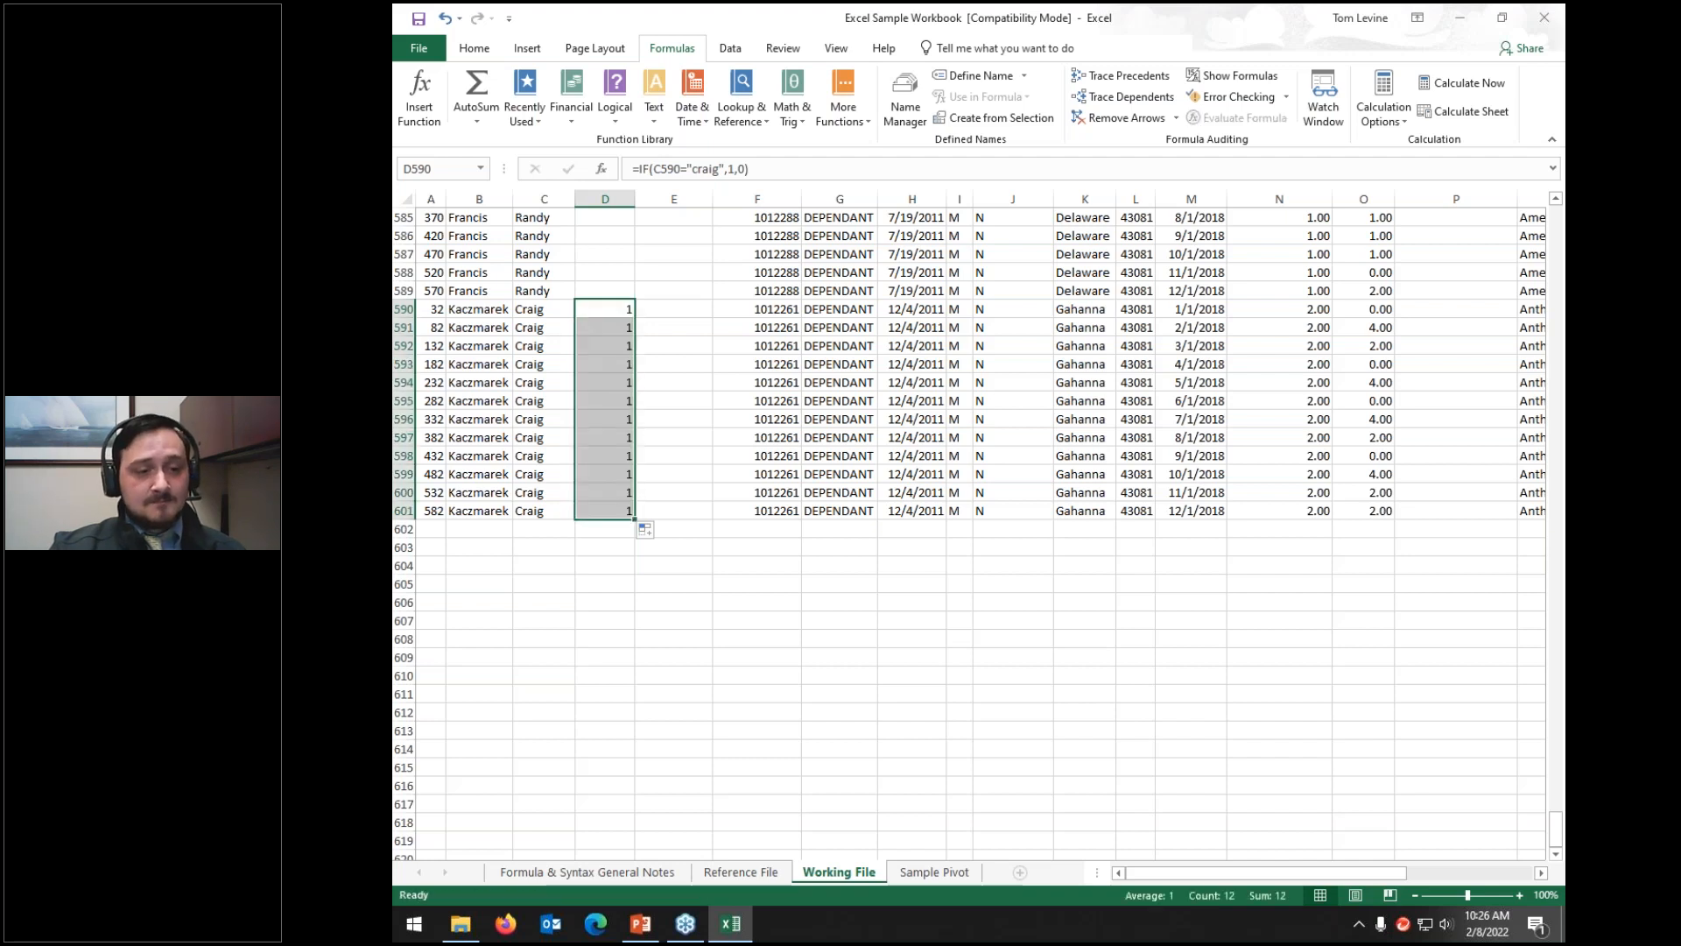
left_click(621, 308)
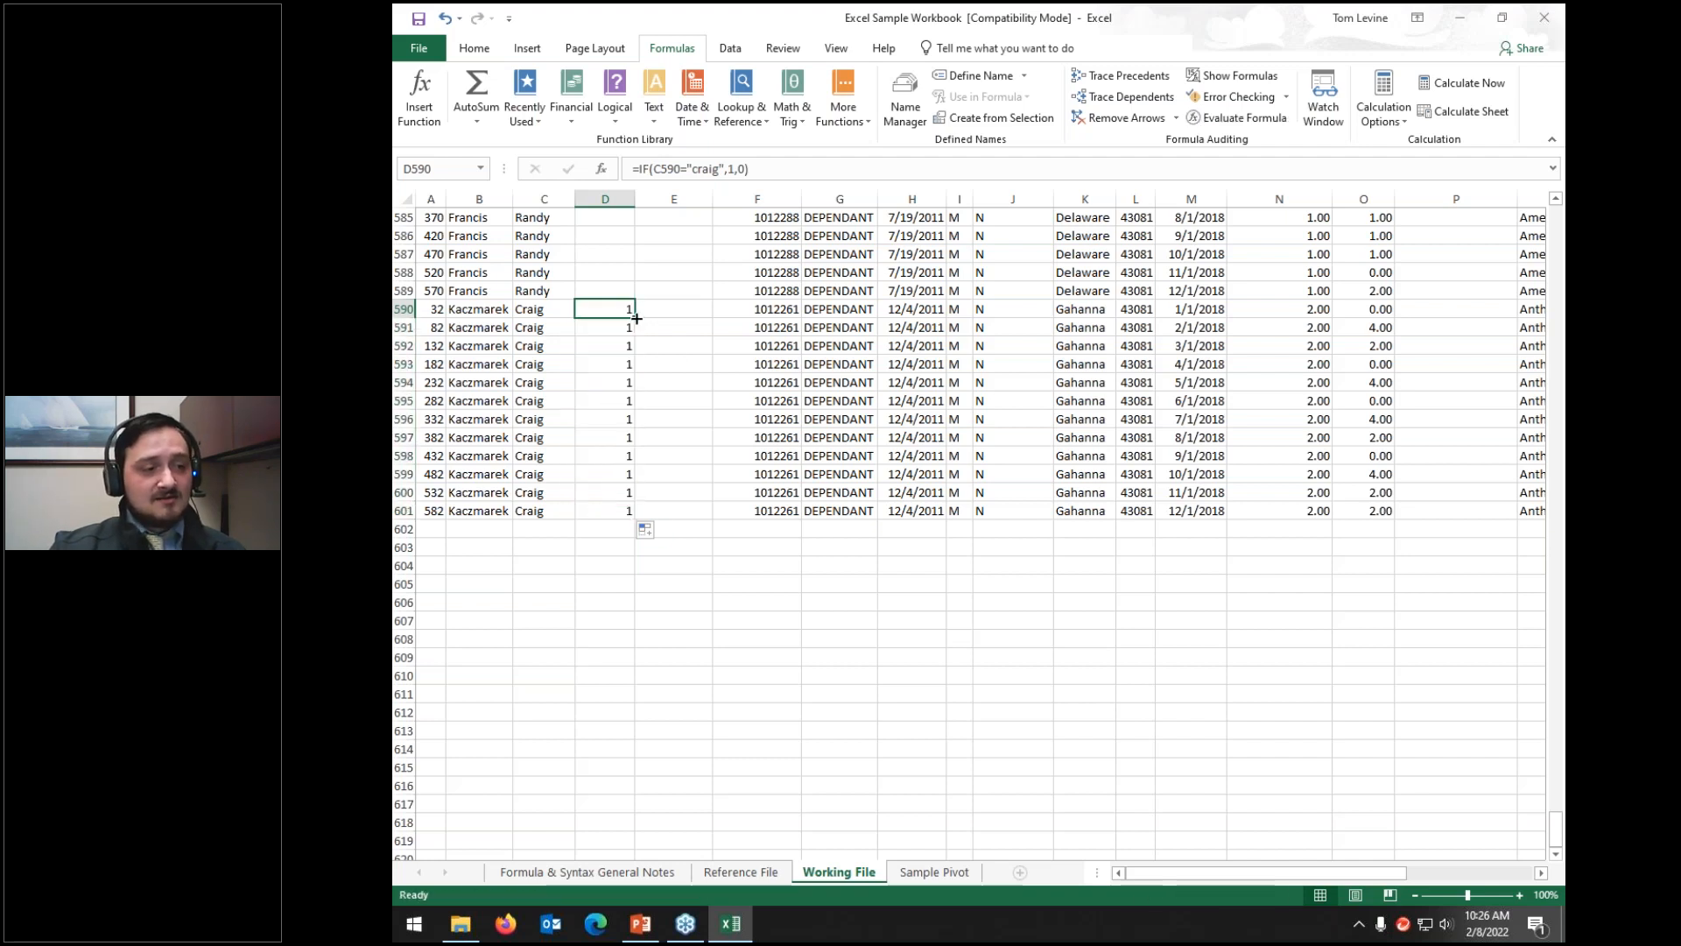
mouse_move(637, 317)
left_mouse_down()
mouse_move(634, 124)
mouse_move(628, 308)
left_mouse_up()
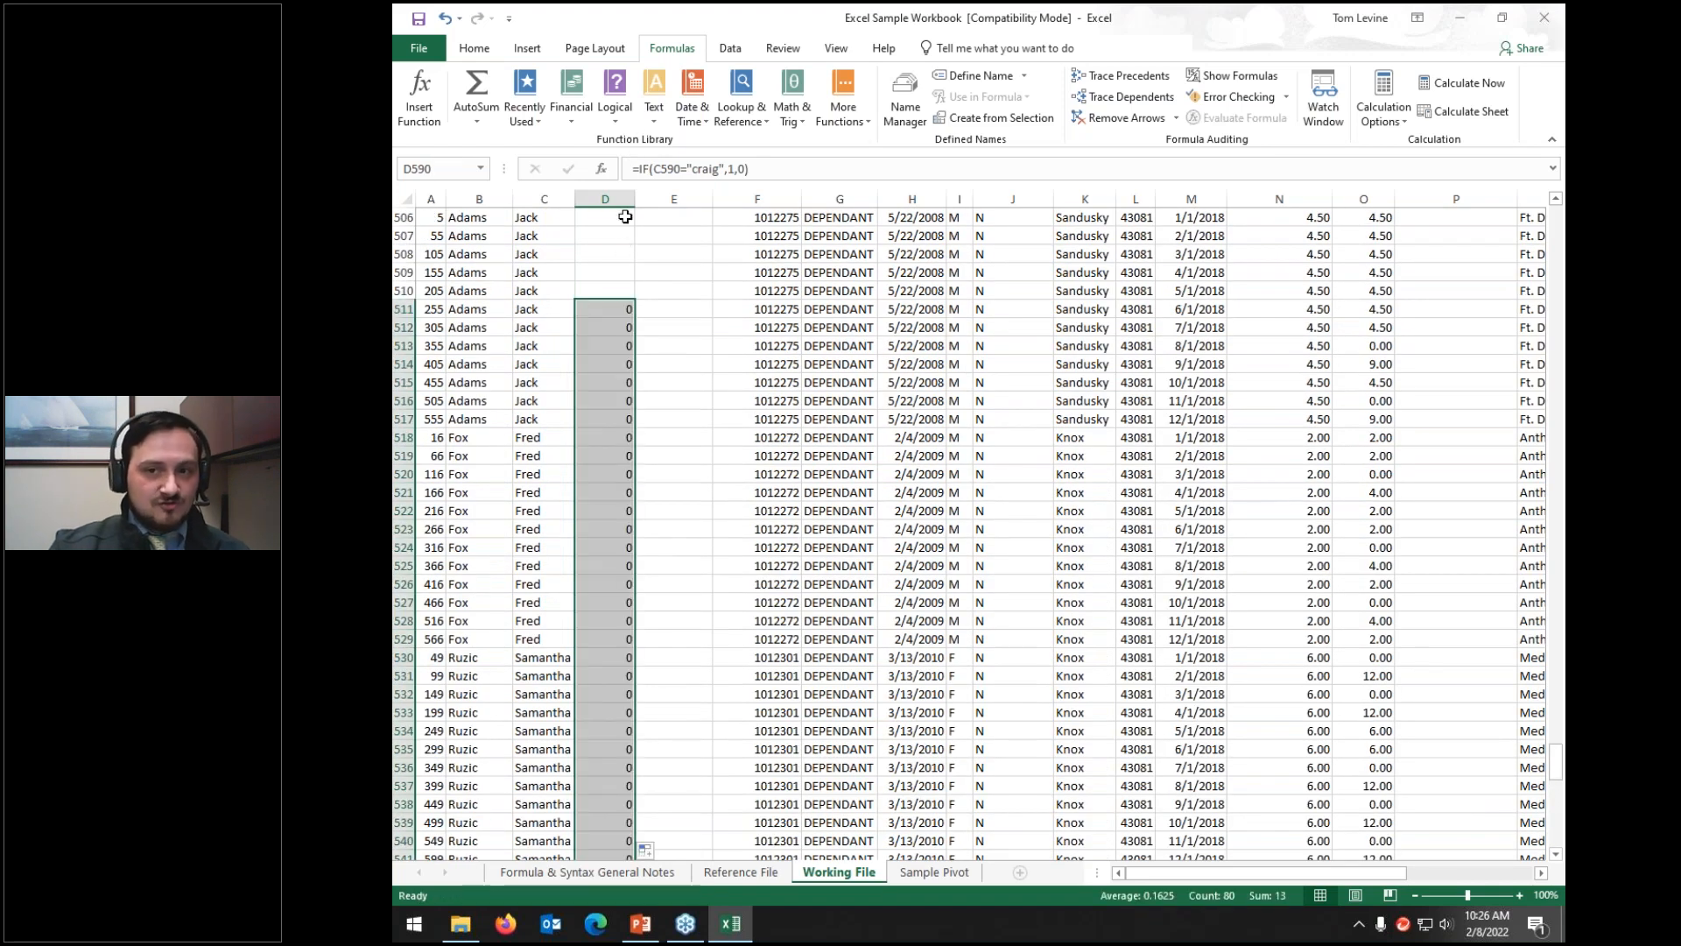
scroll(625, 217, "down", 17)
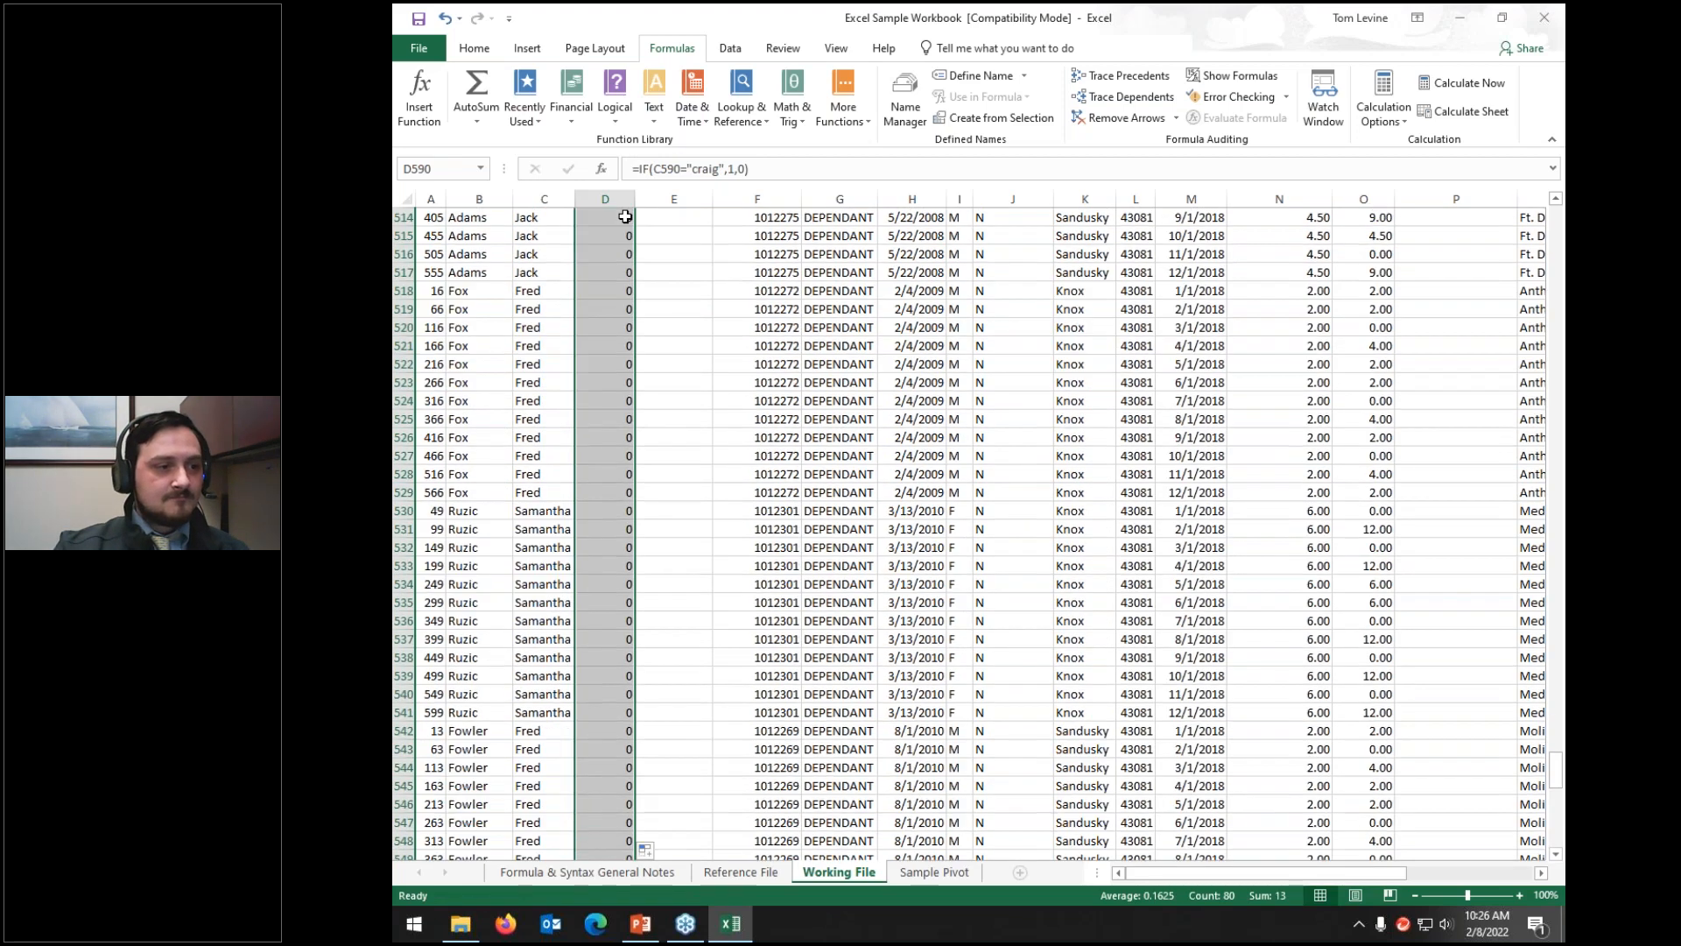
scroll(625, 216, "down", 3)
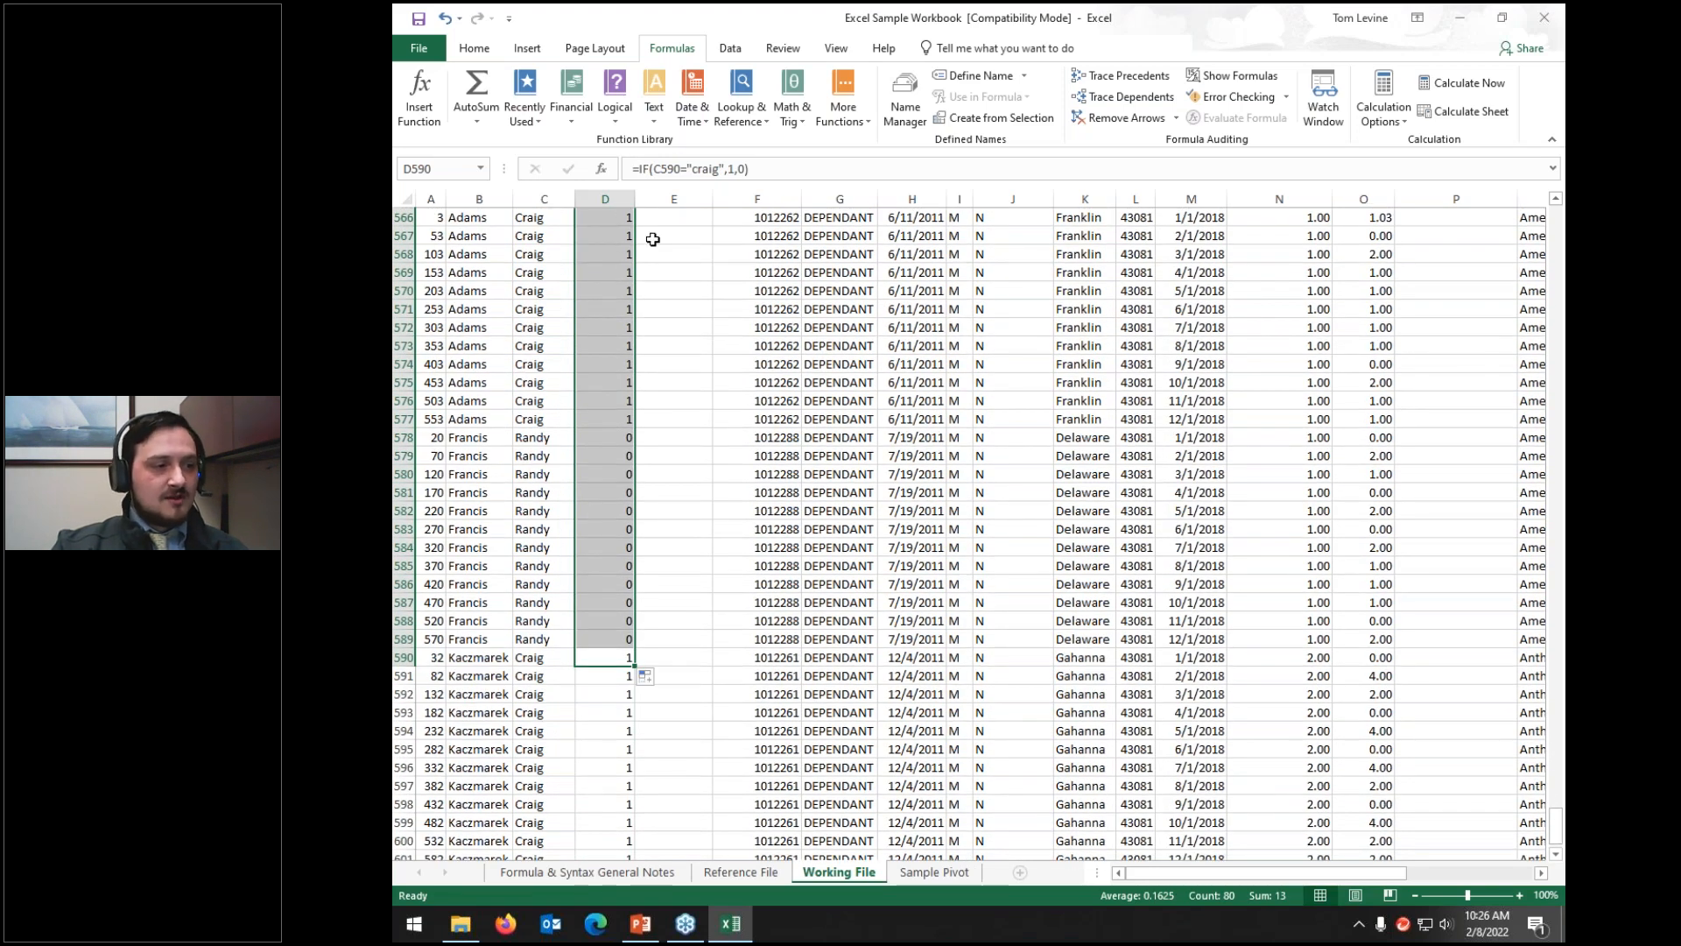
scroll(531, 260, "down", 8)
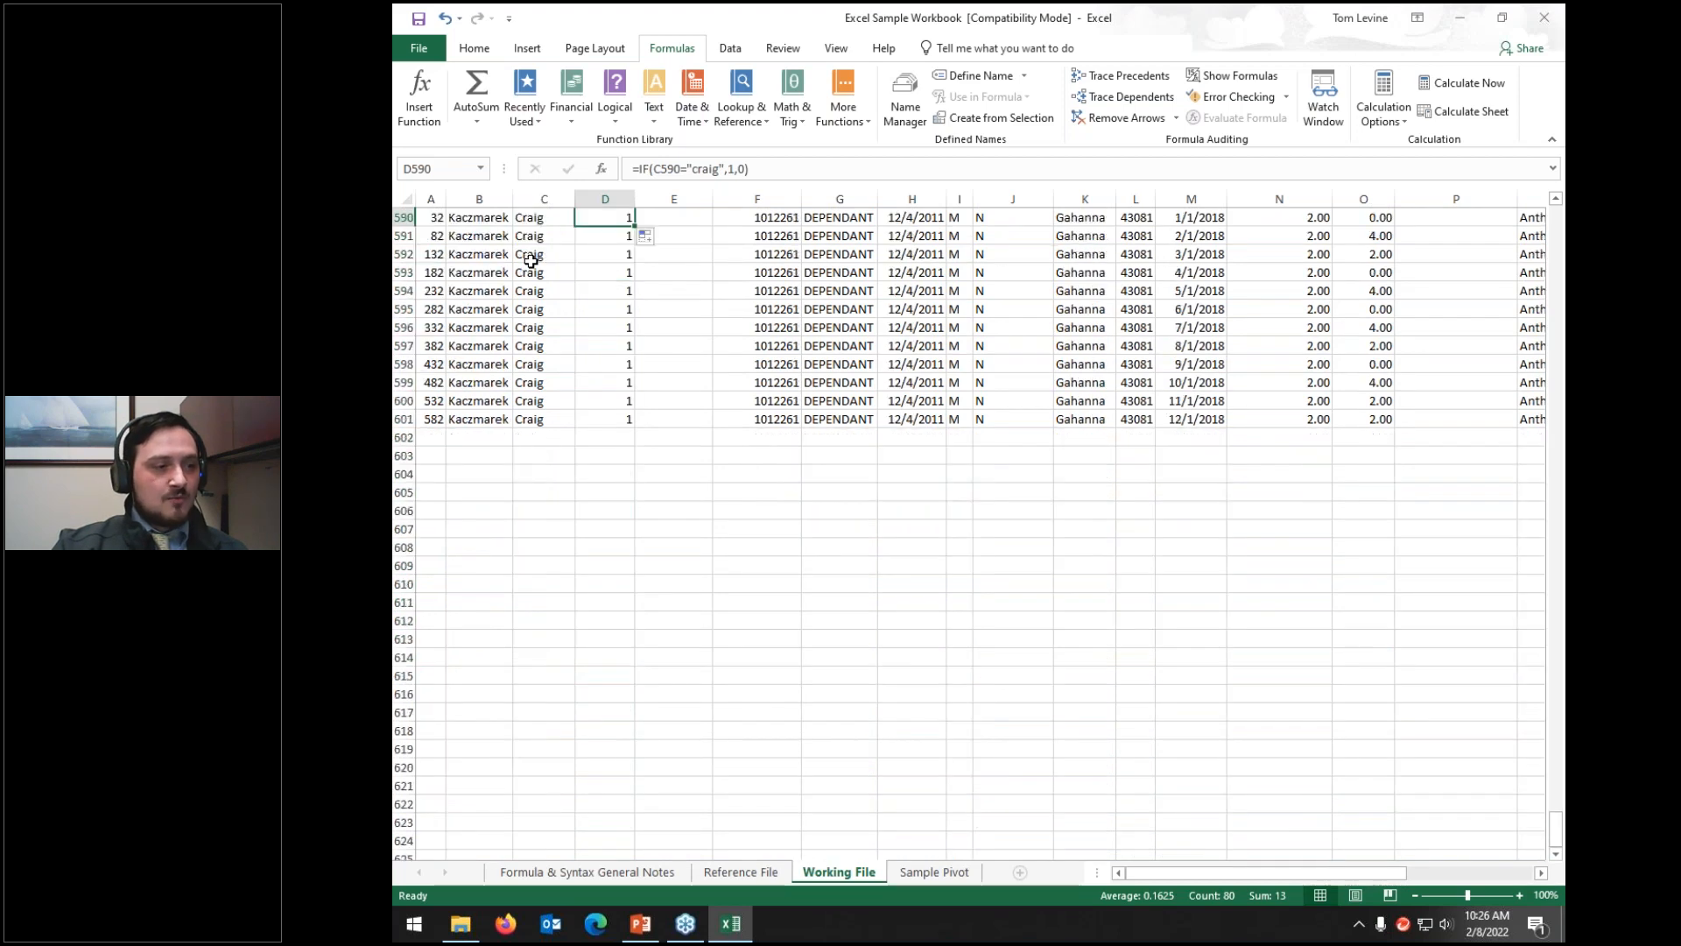
scroll(530, 260, "up", 16)
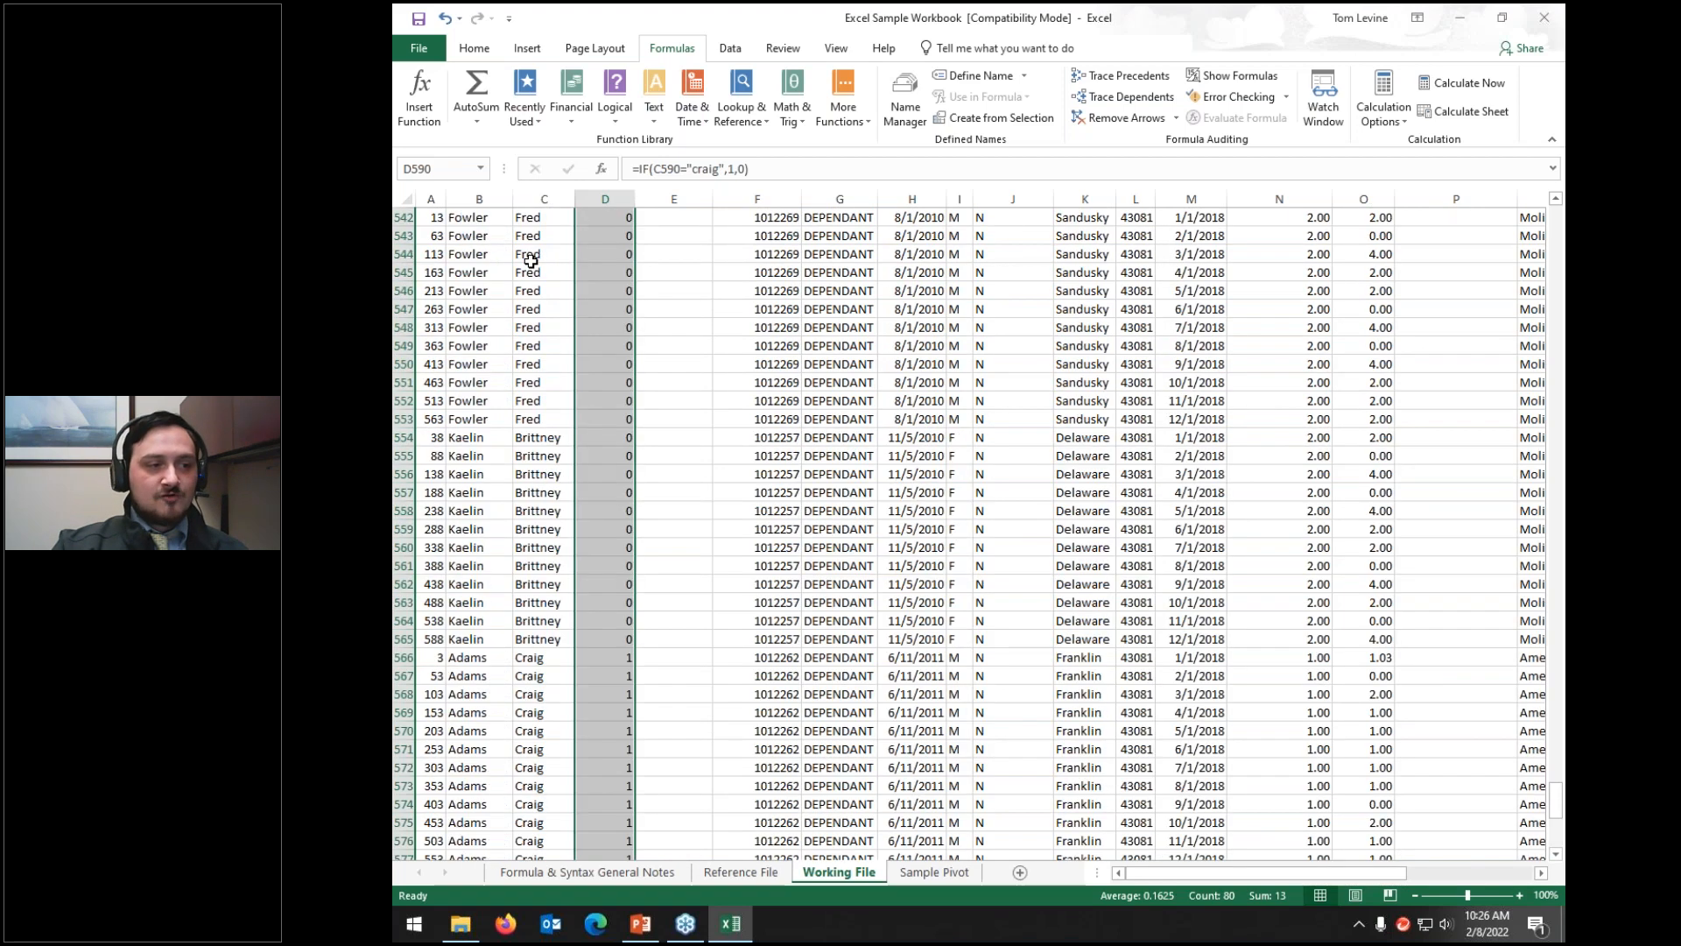
scroll(571, 213, "up", 13)
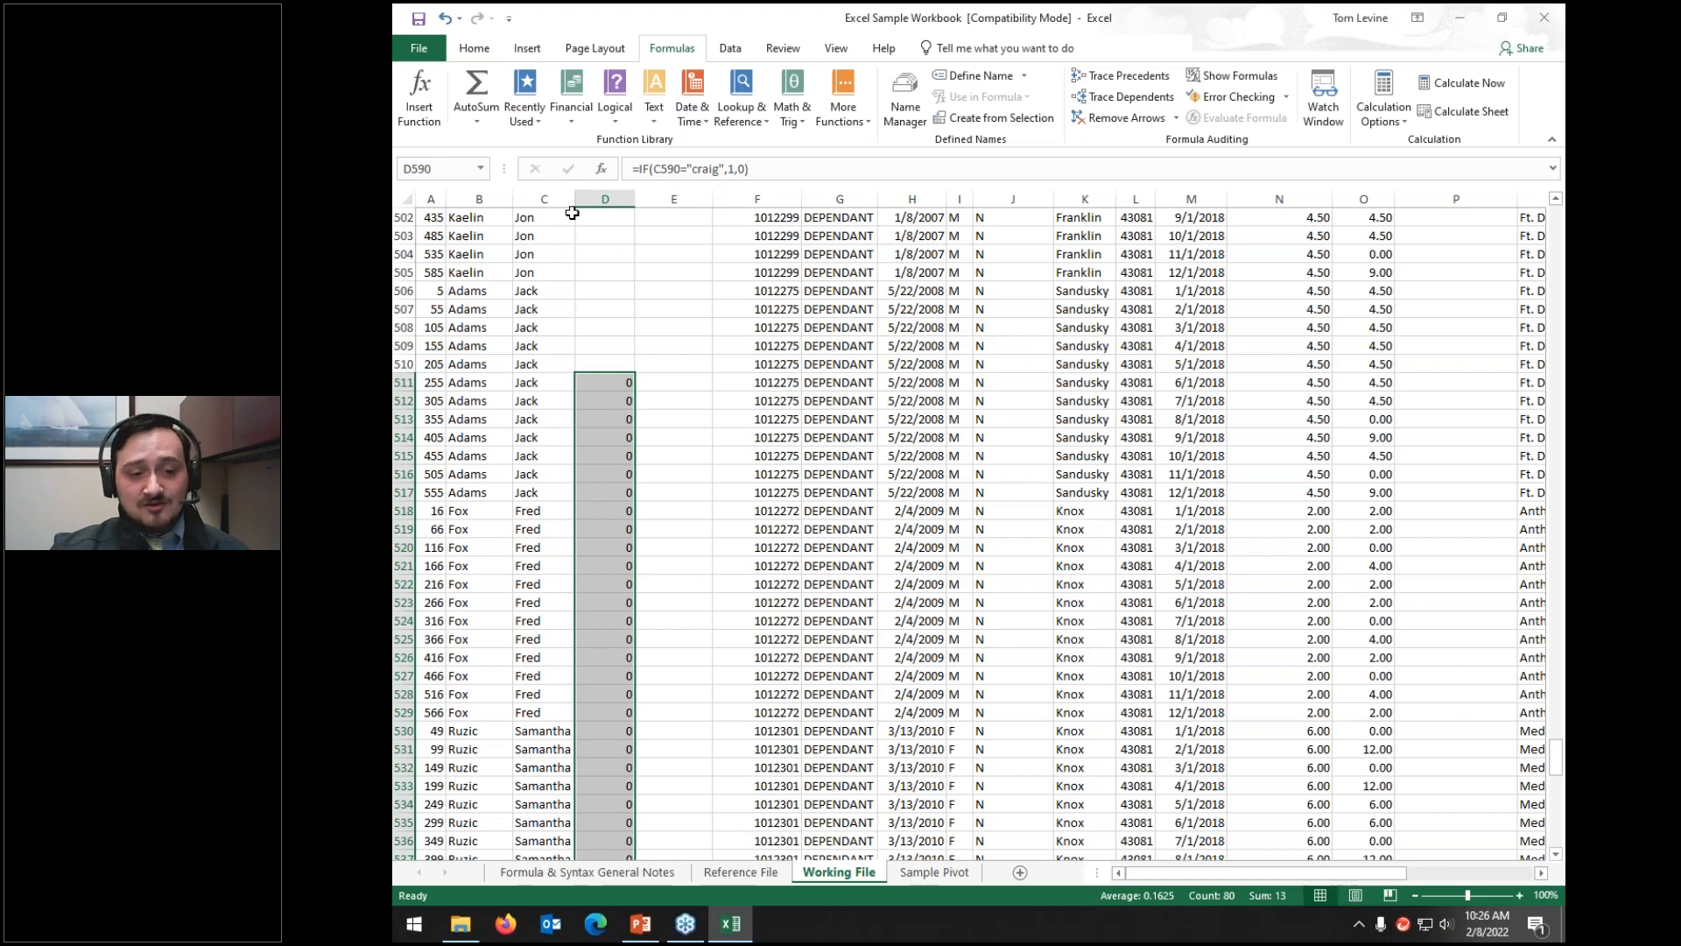
Step: Extend the IF helper formula further up column D from D511
scroll(612, 323, "down", 11)
scroll(612, 324, "up", 11)
left_click(618, 383)
left_click_drag(635, 391, 607, 10)
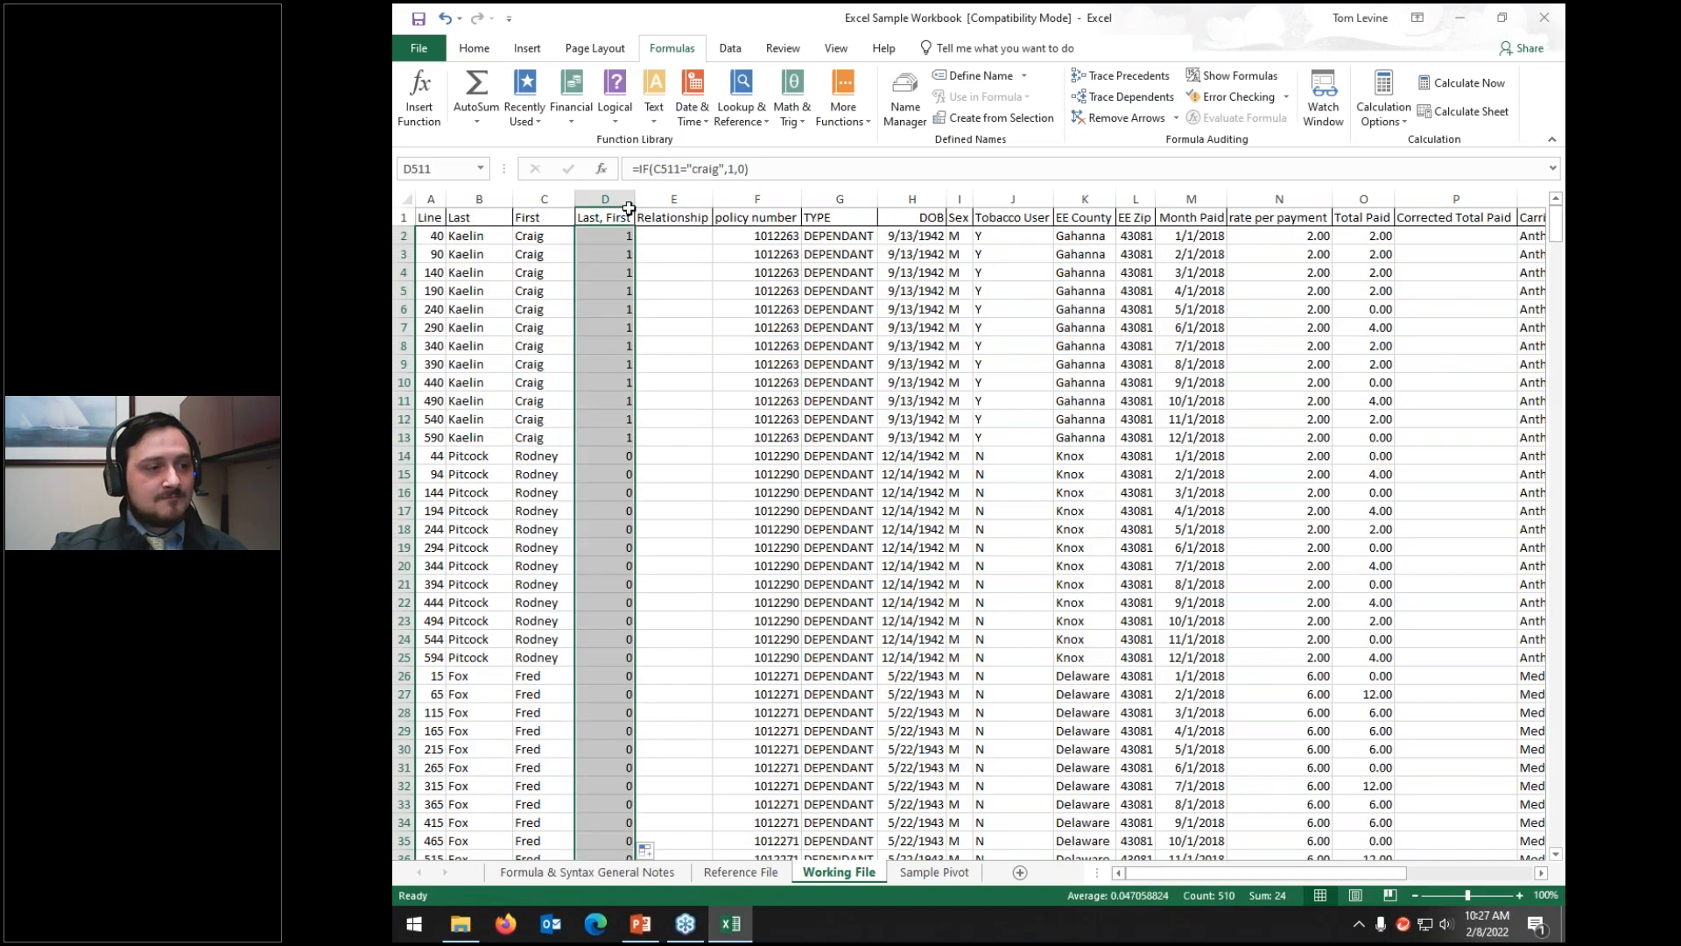
left_click(605, 199)
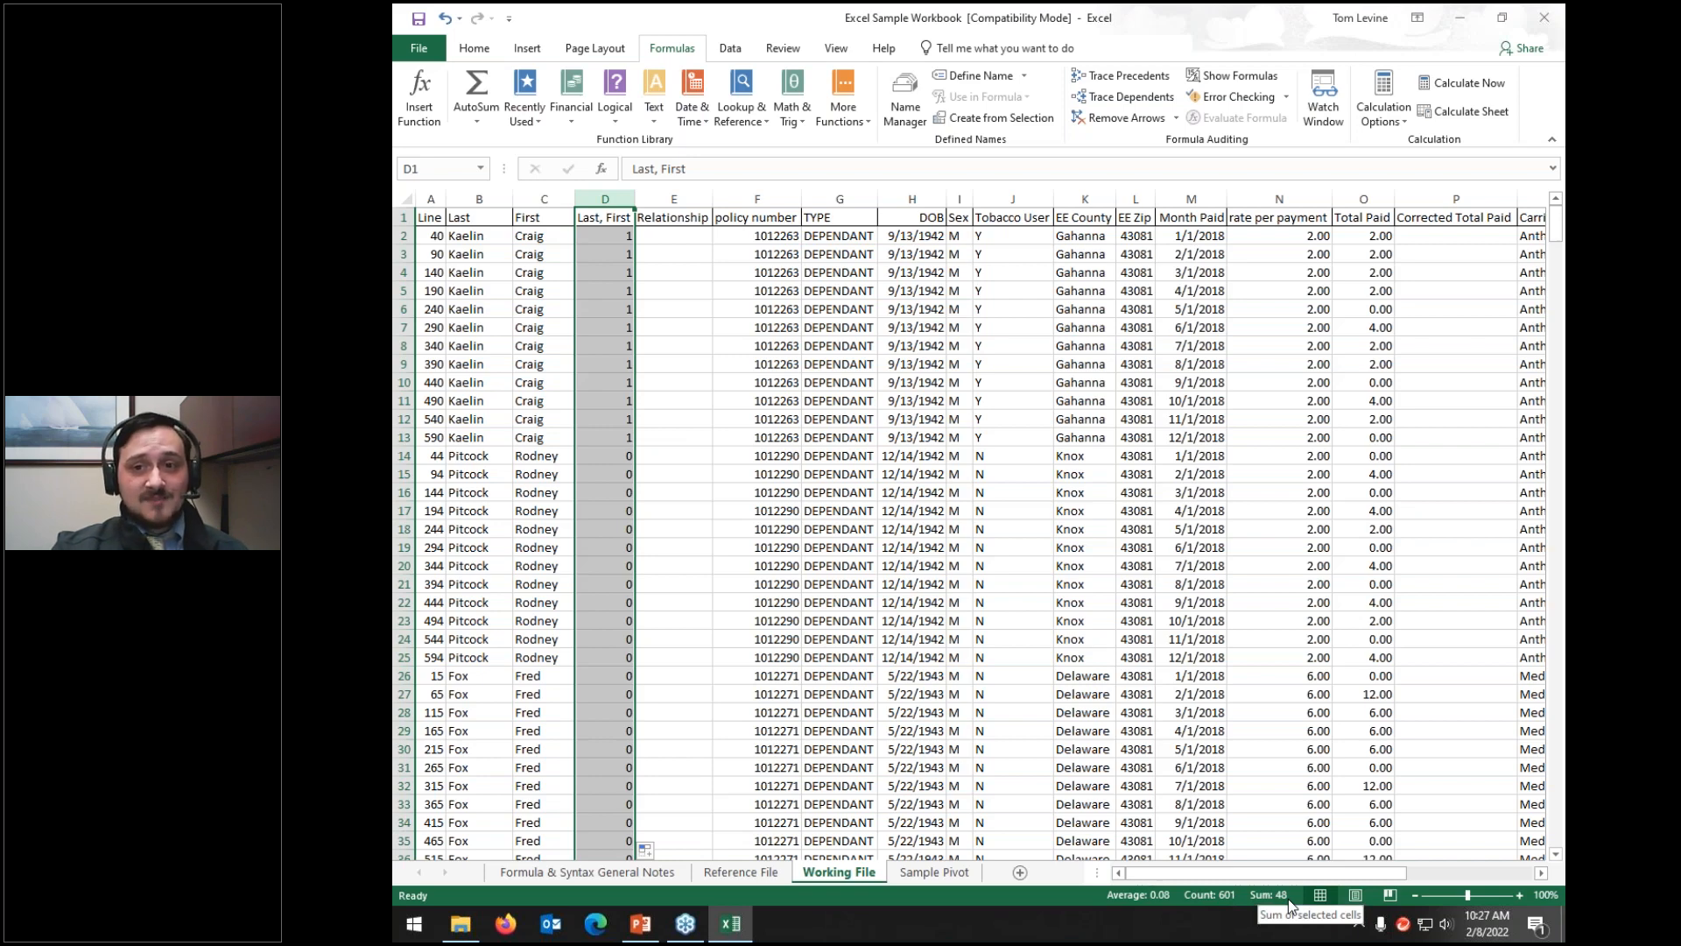
Step: Clear the IF helper results from D2 down through D601
left_click(603, 237)
key("ctrl+shift+Down")
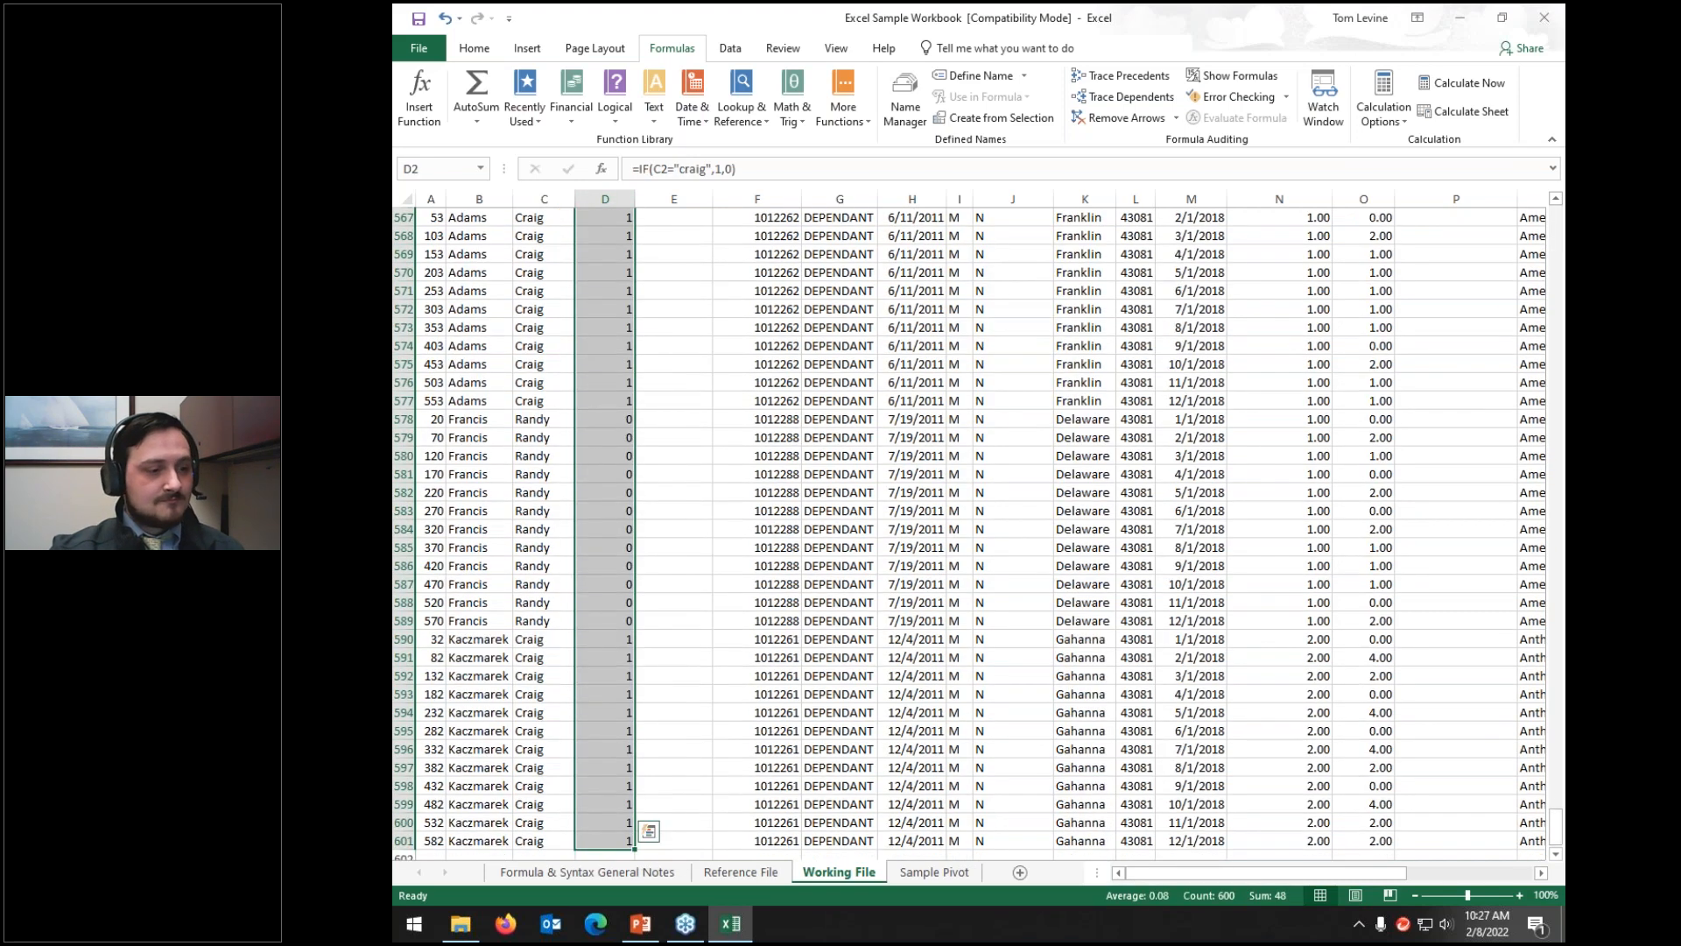
key("Delete")
scroll(692, 262, "up", 20)
left_click(691, 254)
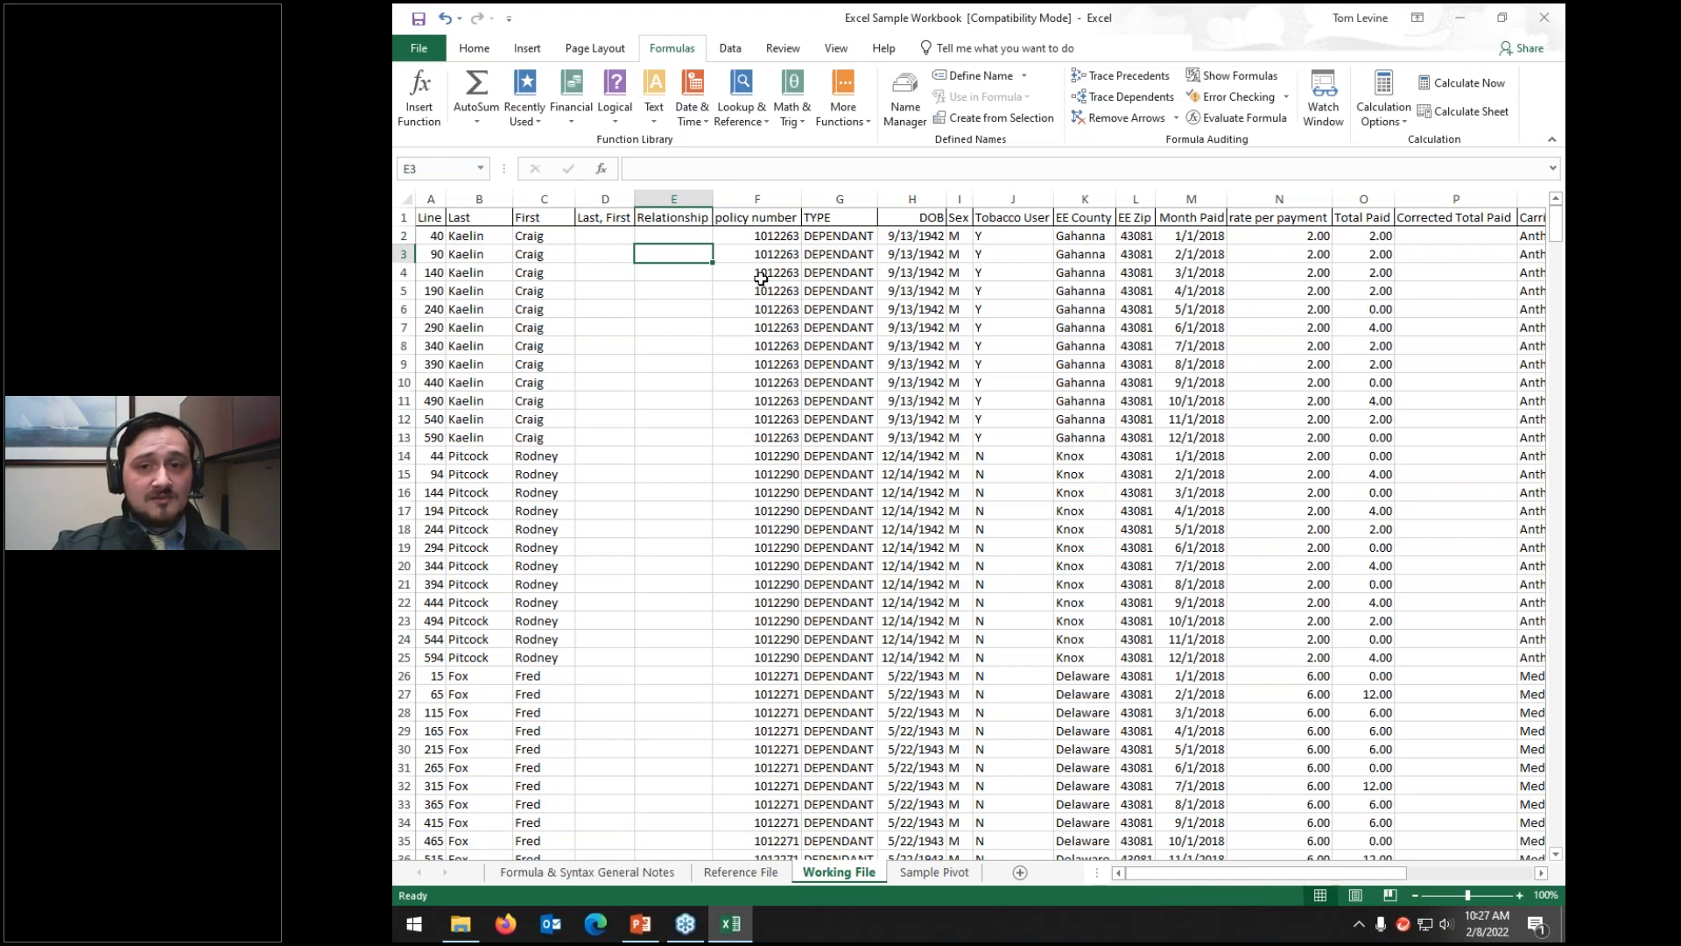
Step: Select the empty cell O602 below the Total Paid column
scroll(842, 304, "down", 20)
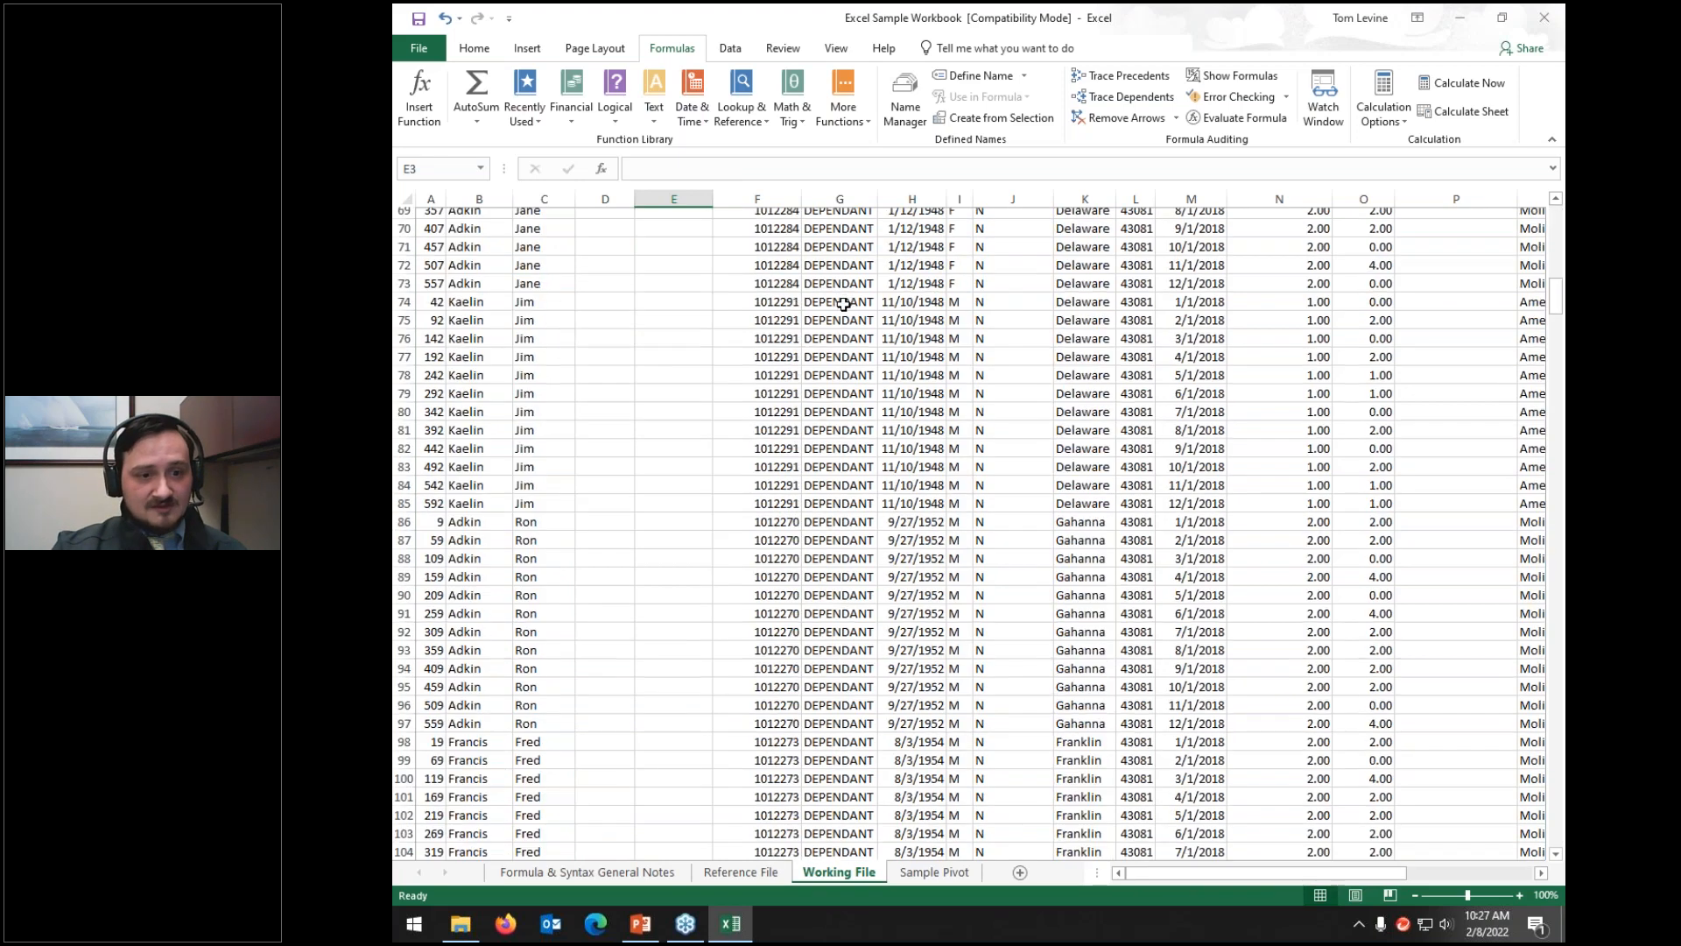
scroll(842, 304, "down", 20)
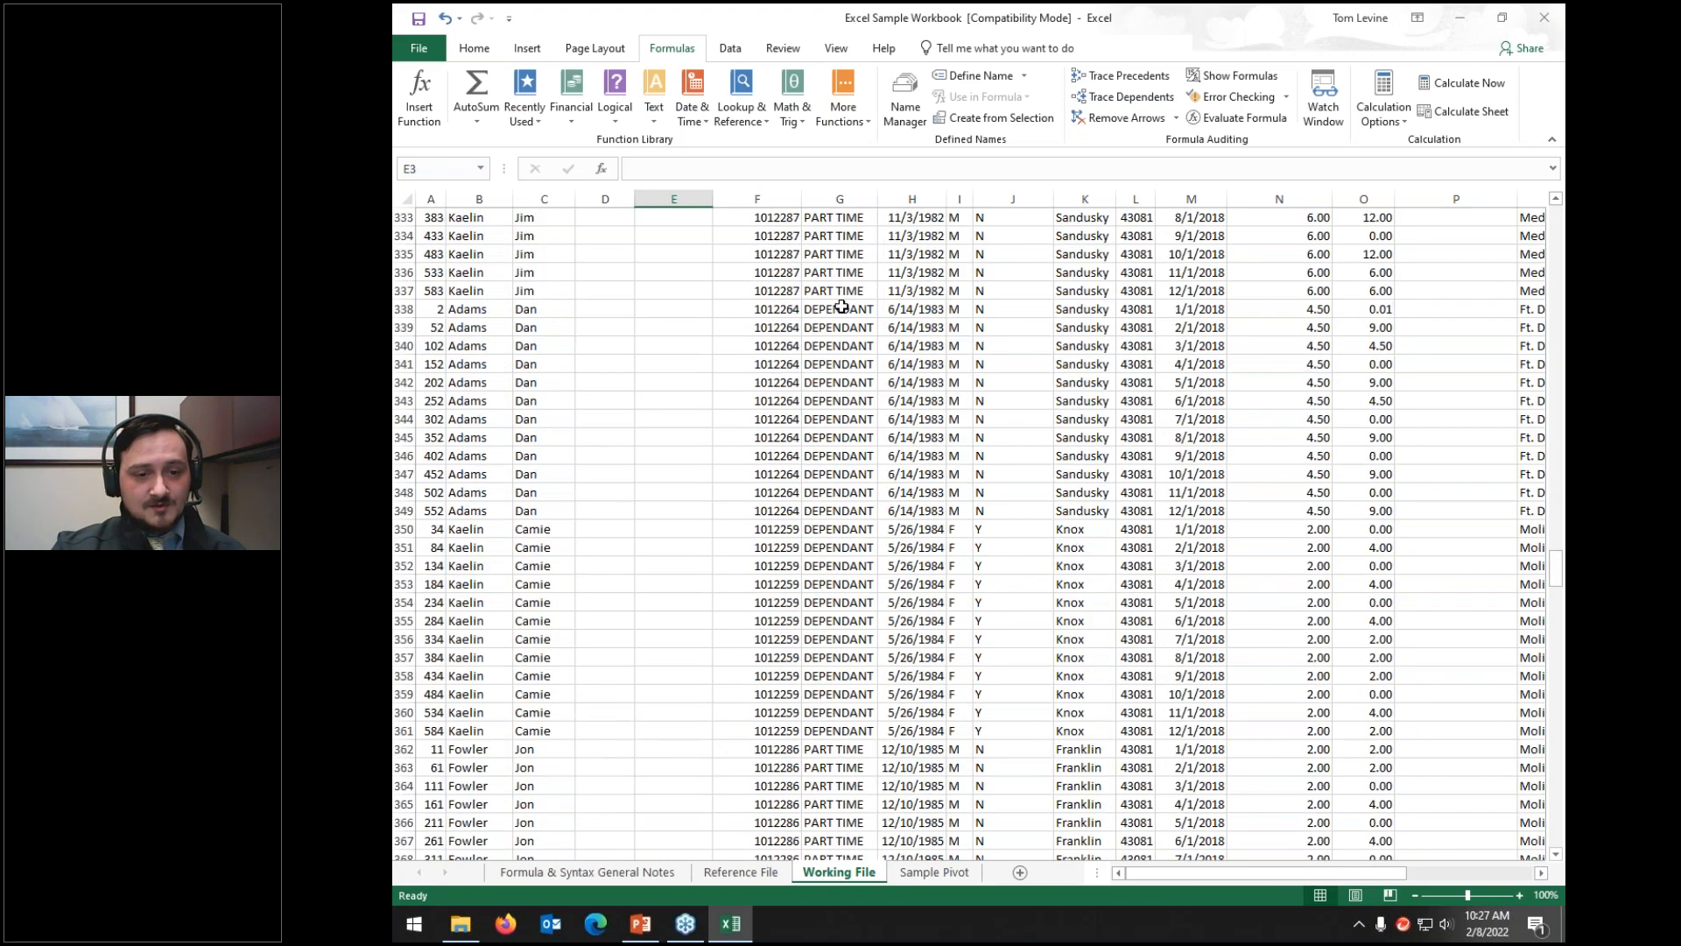
scroll(1190, 330, "down", 12)
scroll(1190, 330, "up", 10)
left_click(1355, 674)
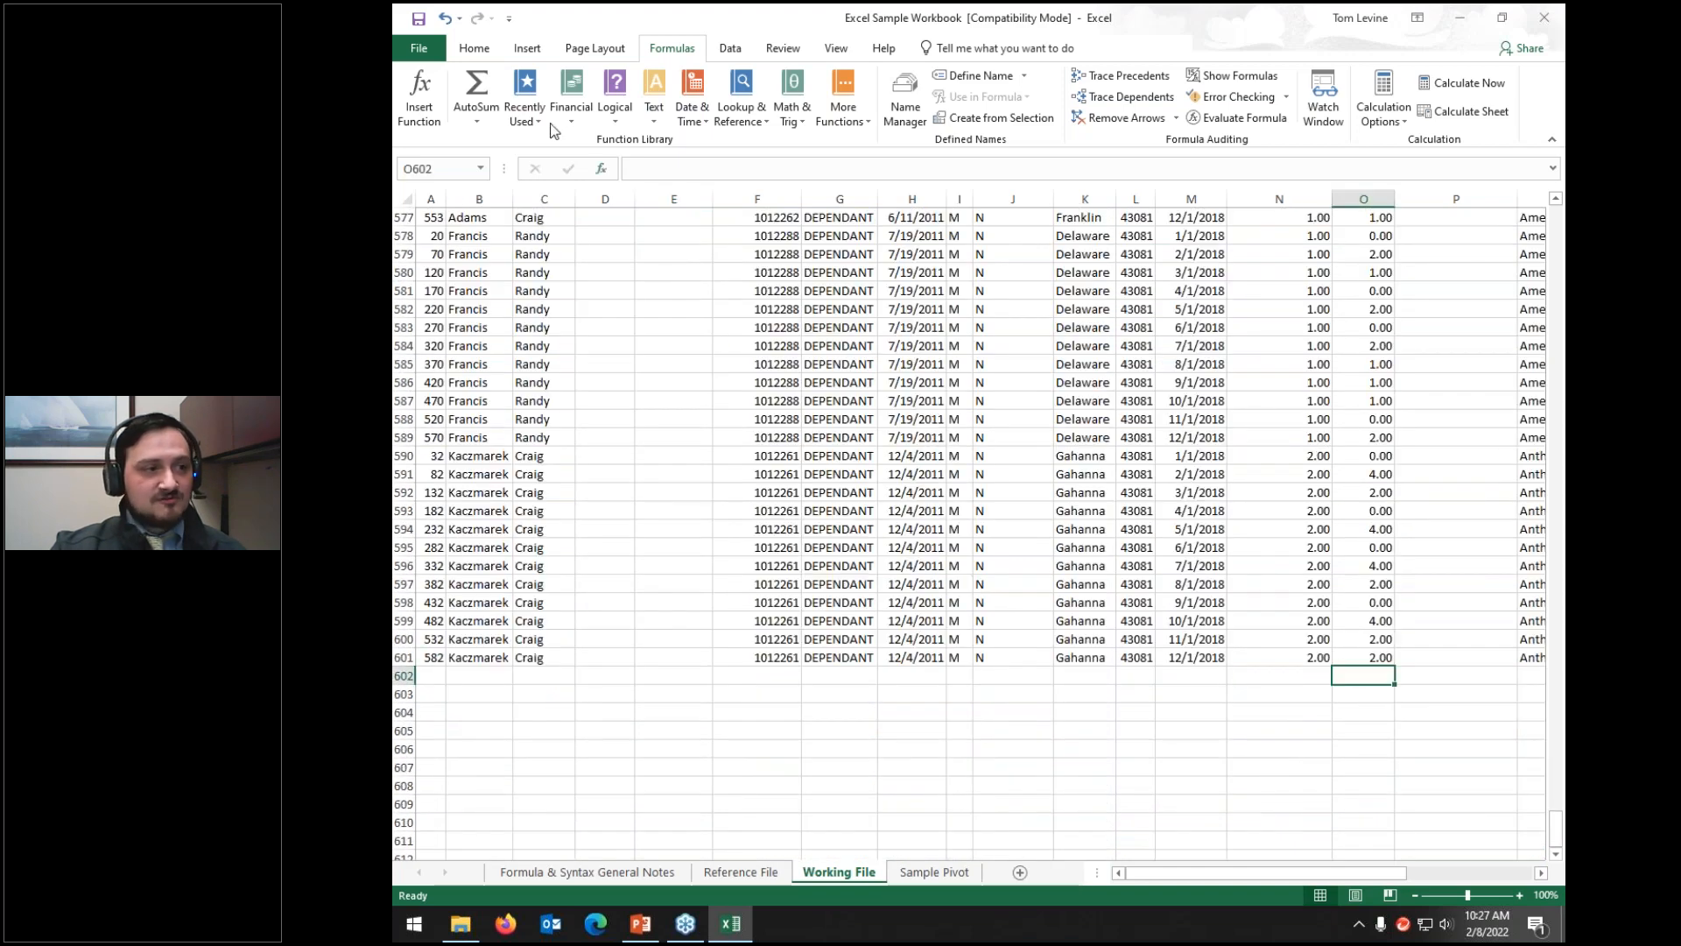
Step: AutoSum the Total Paid column in O602 (1688.54) and fill it down to O610
left_click(477, 88)
key("Return")
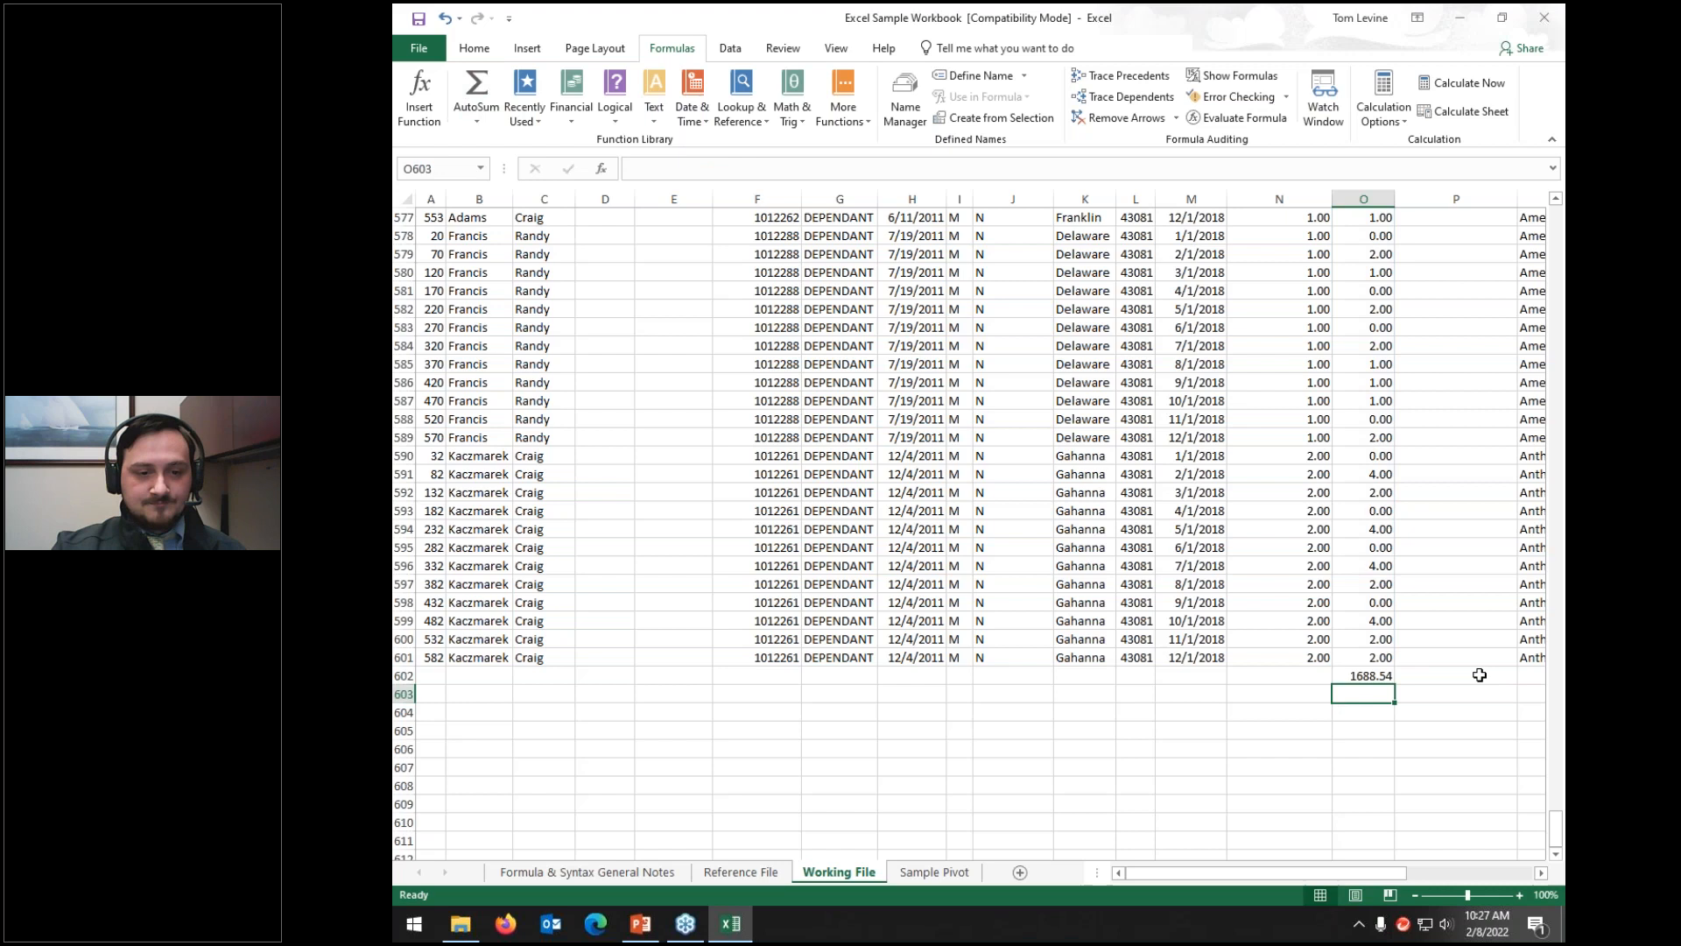
left_click(1384, 678)
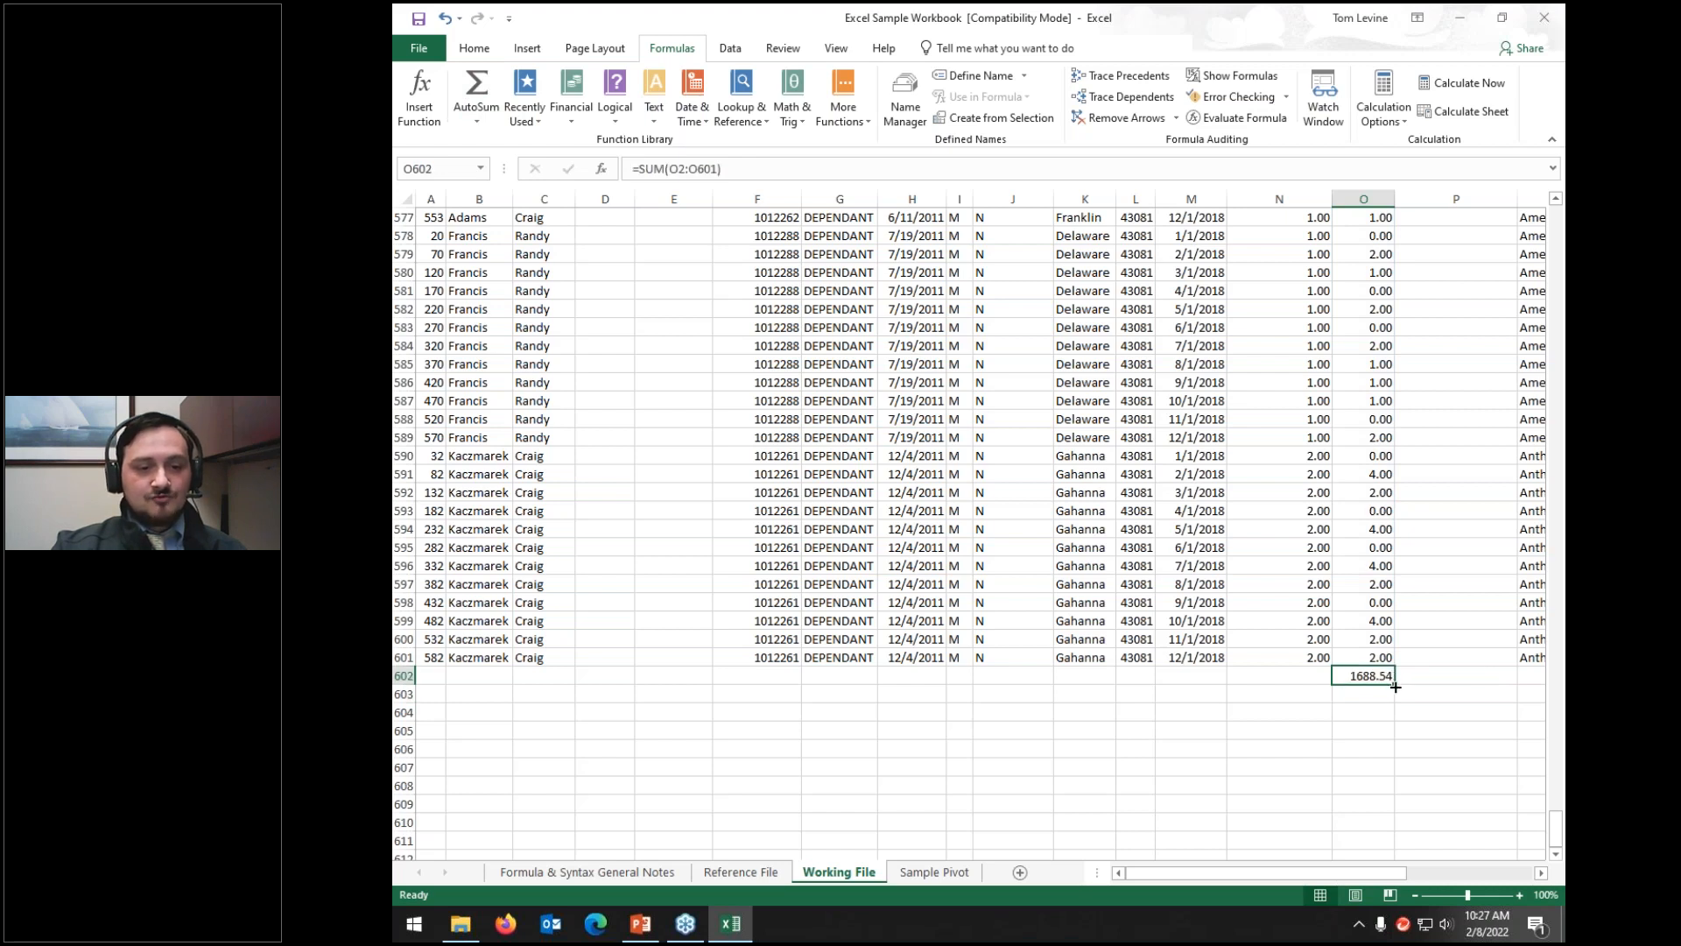
left_click_drag(1394, 686, 1407, 830)
Step: Copy the O602 total across row 602 to column U and check its range
left_click(1375, 676)
left_click_drag(1395, 684, 1487, 679)
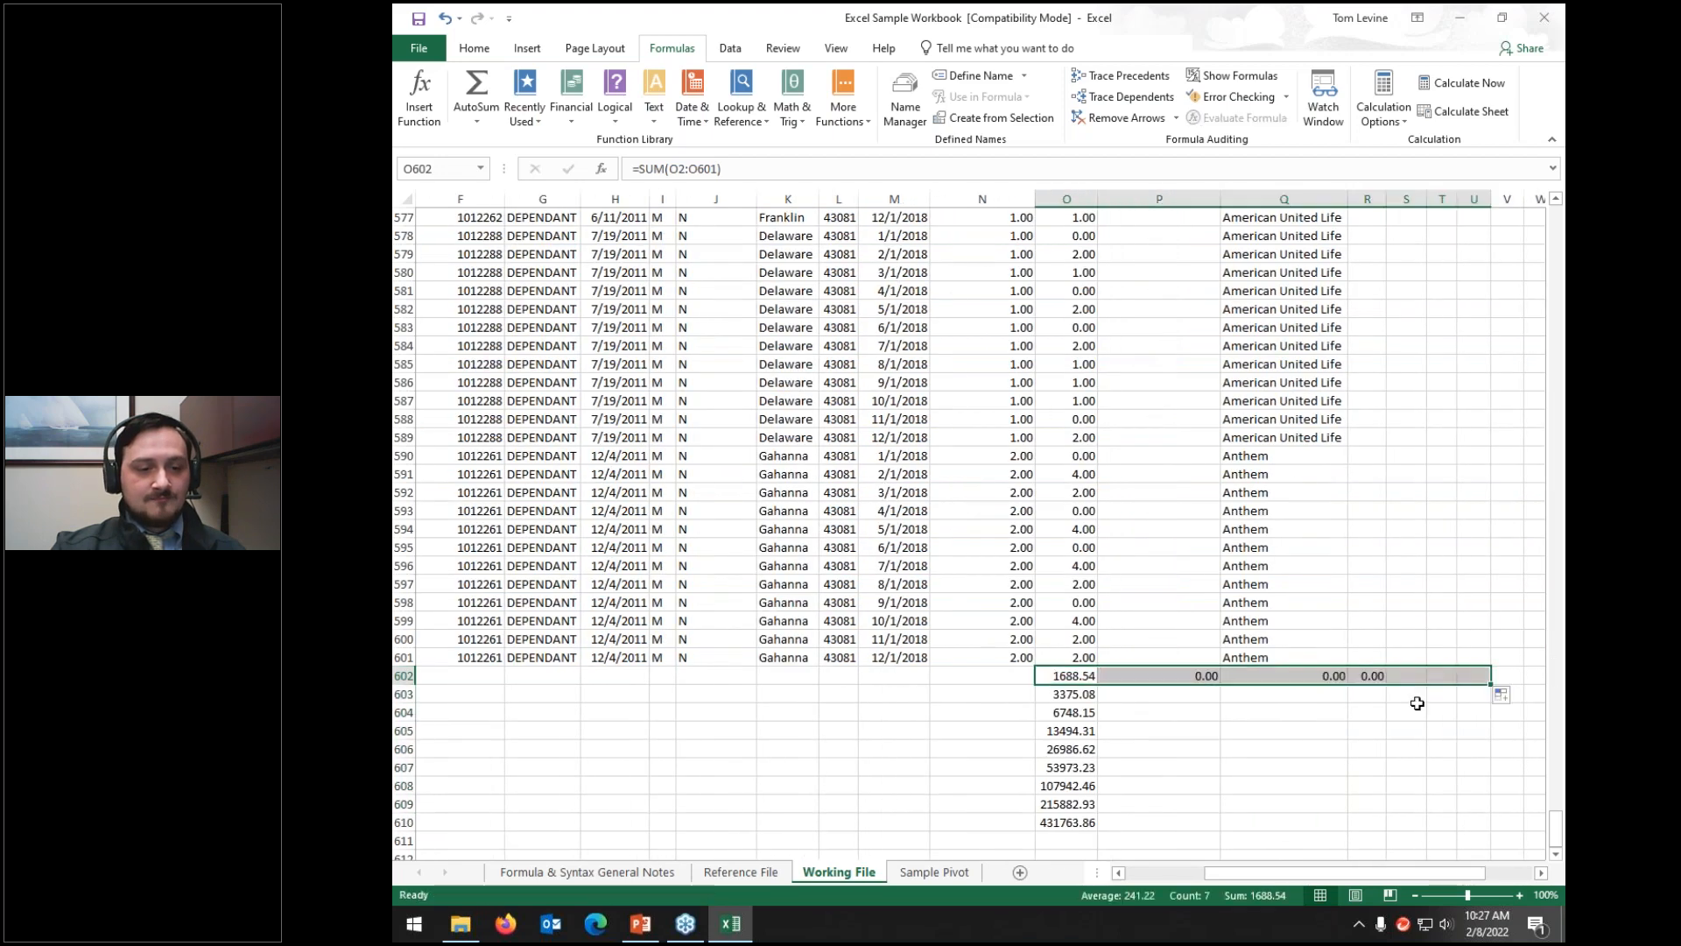
left_click(1083, 679)
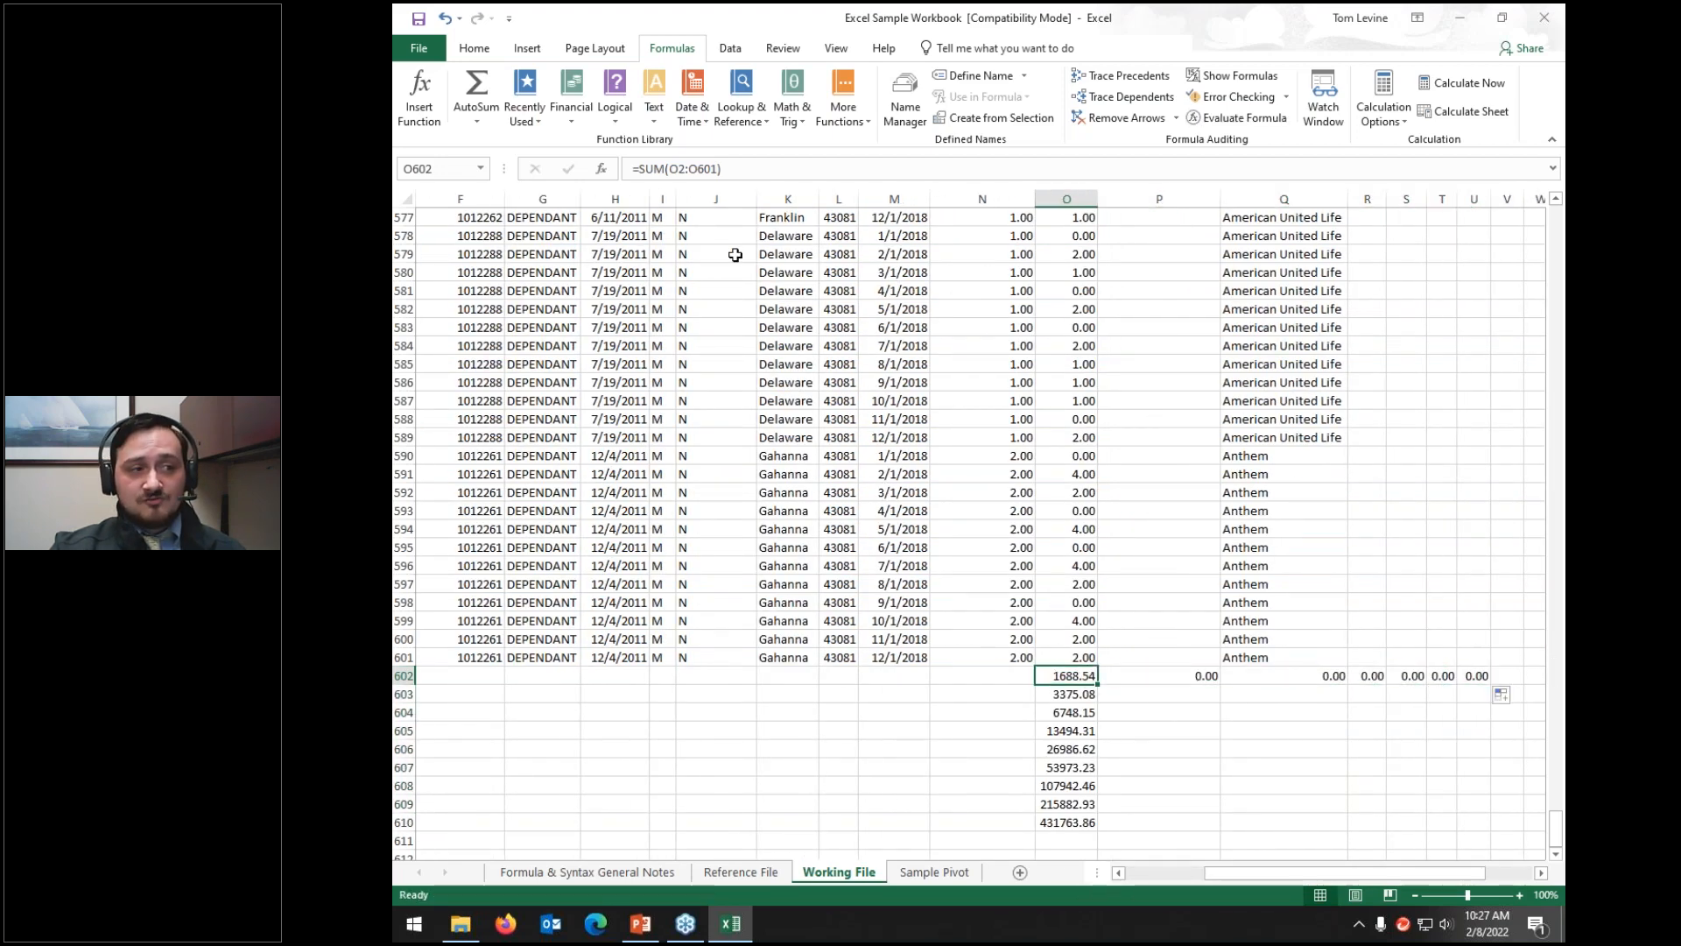
left_click(1170, 174)
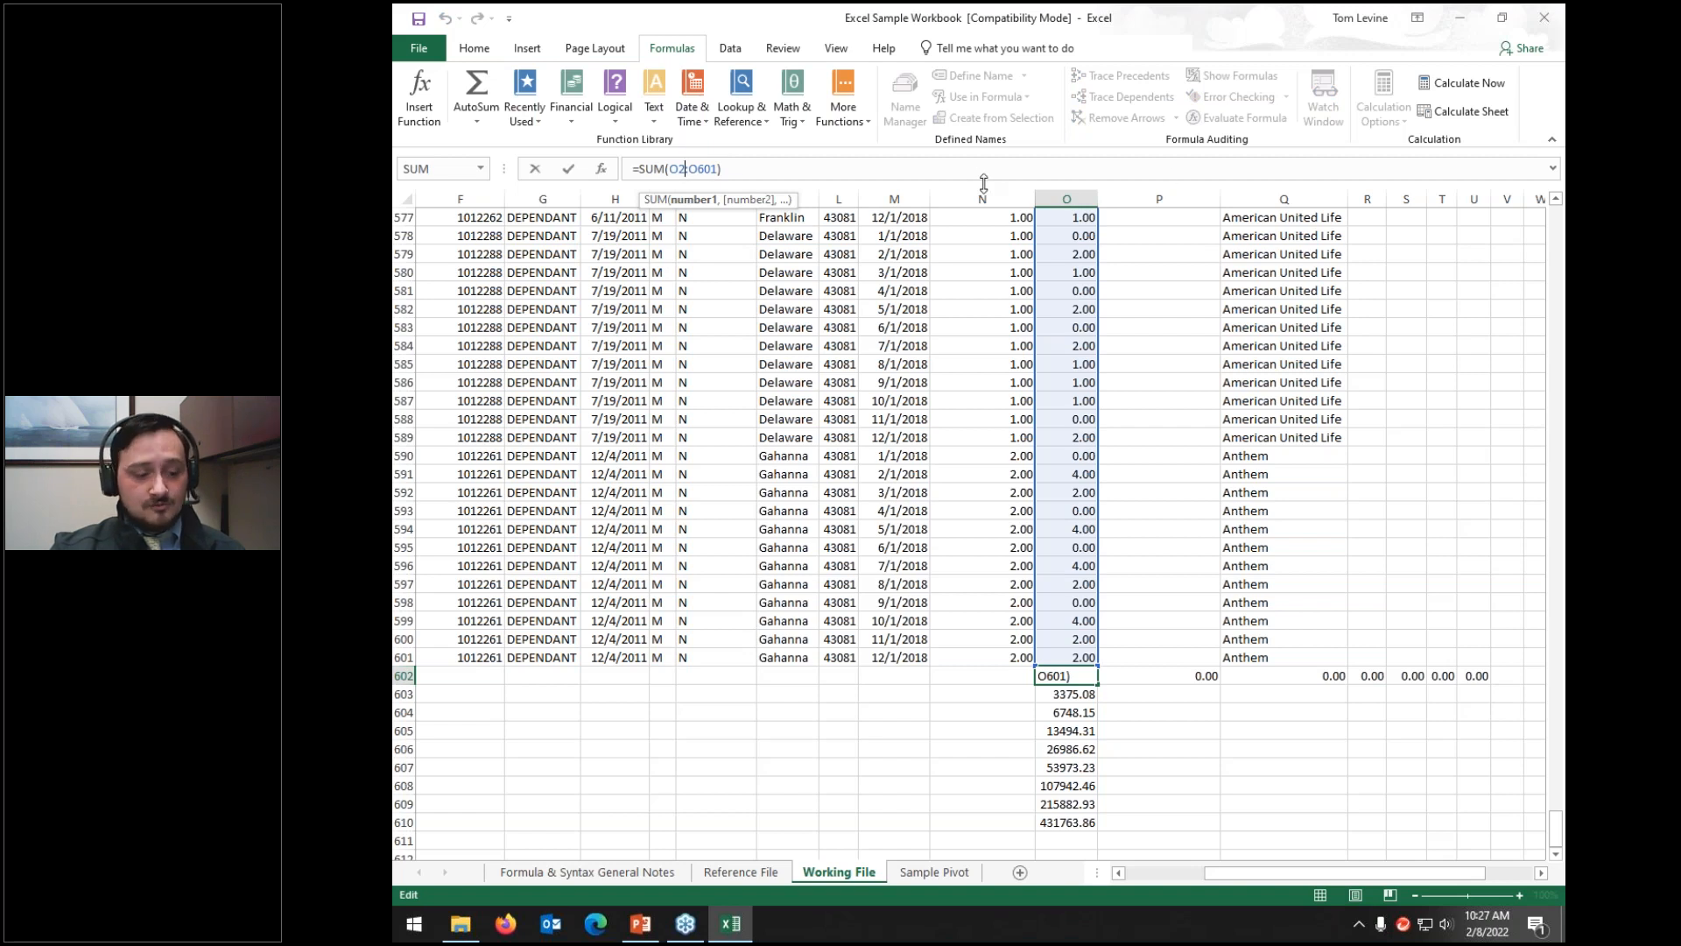
Step: Check the SUM ranges of the copied totals in P602, Q602, O604 and O605
left_click(1138, 675)
left_click(775, 169)
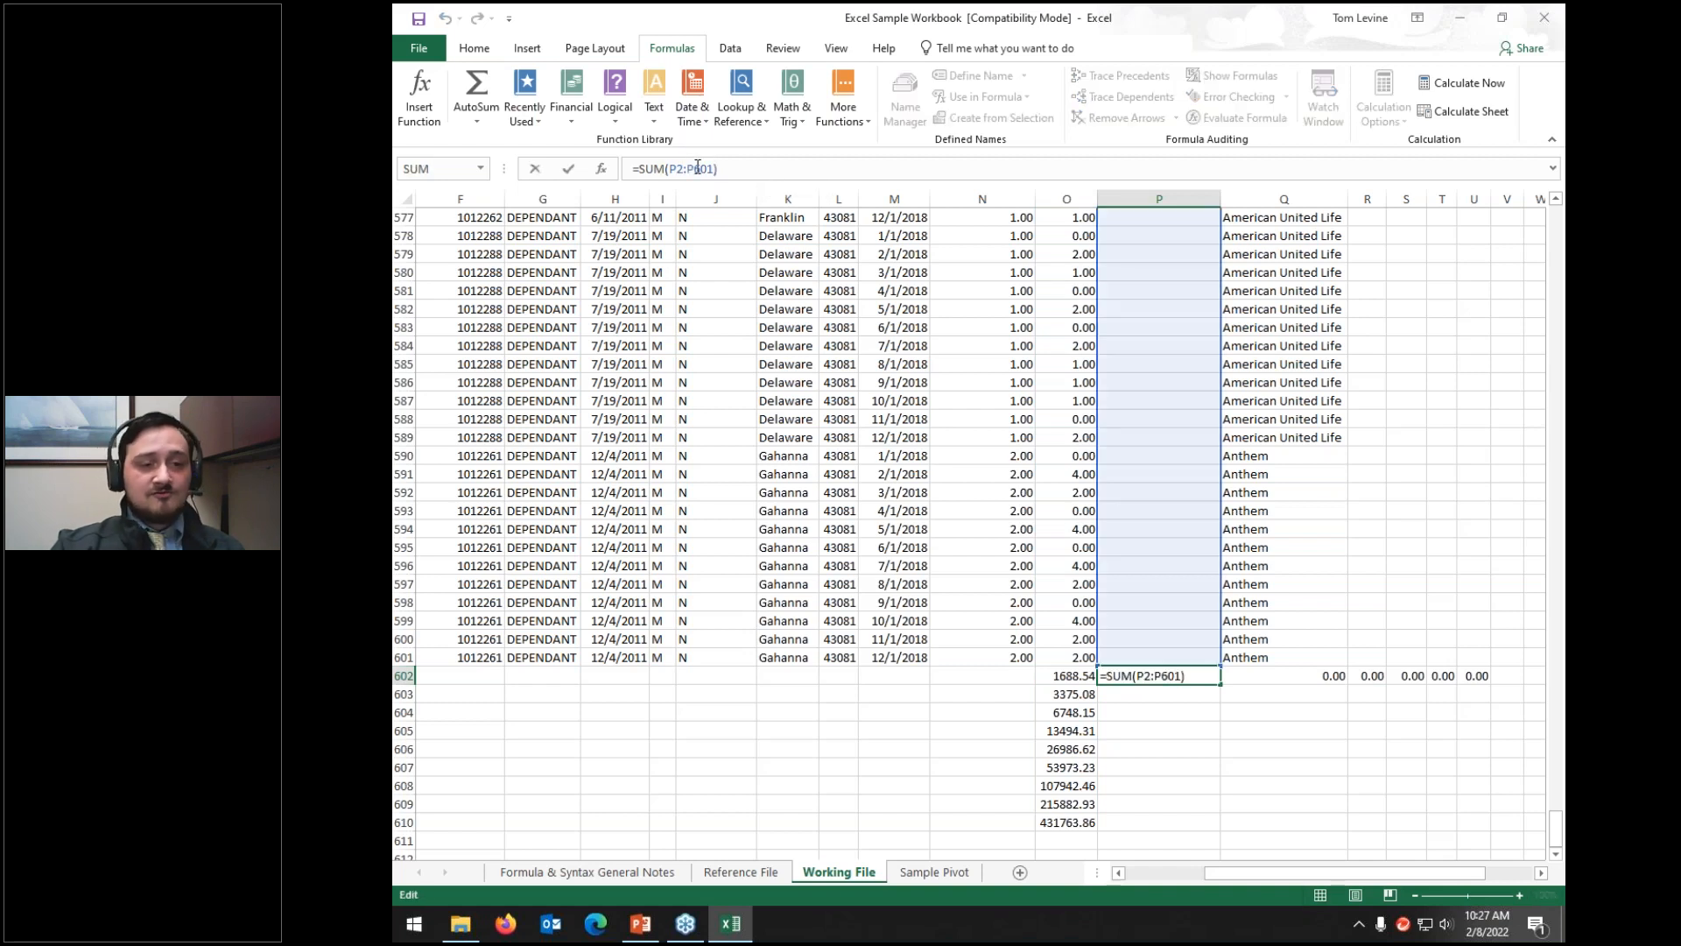
left_click(1265, 676)
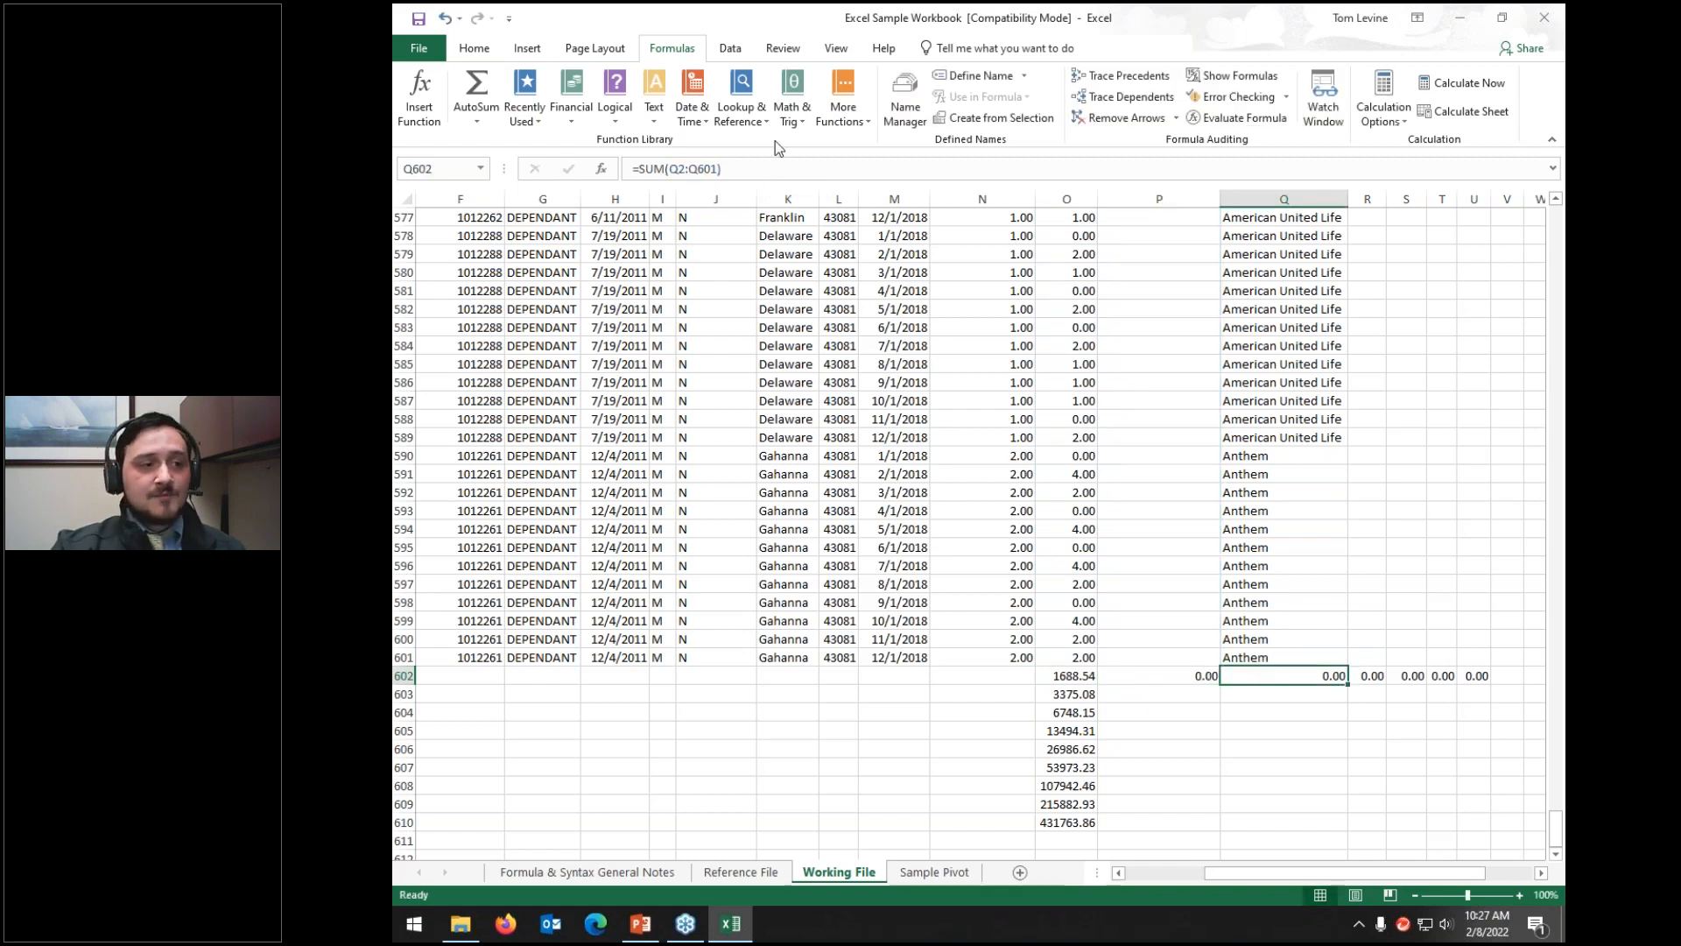
left_click(775, 168)
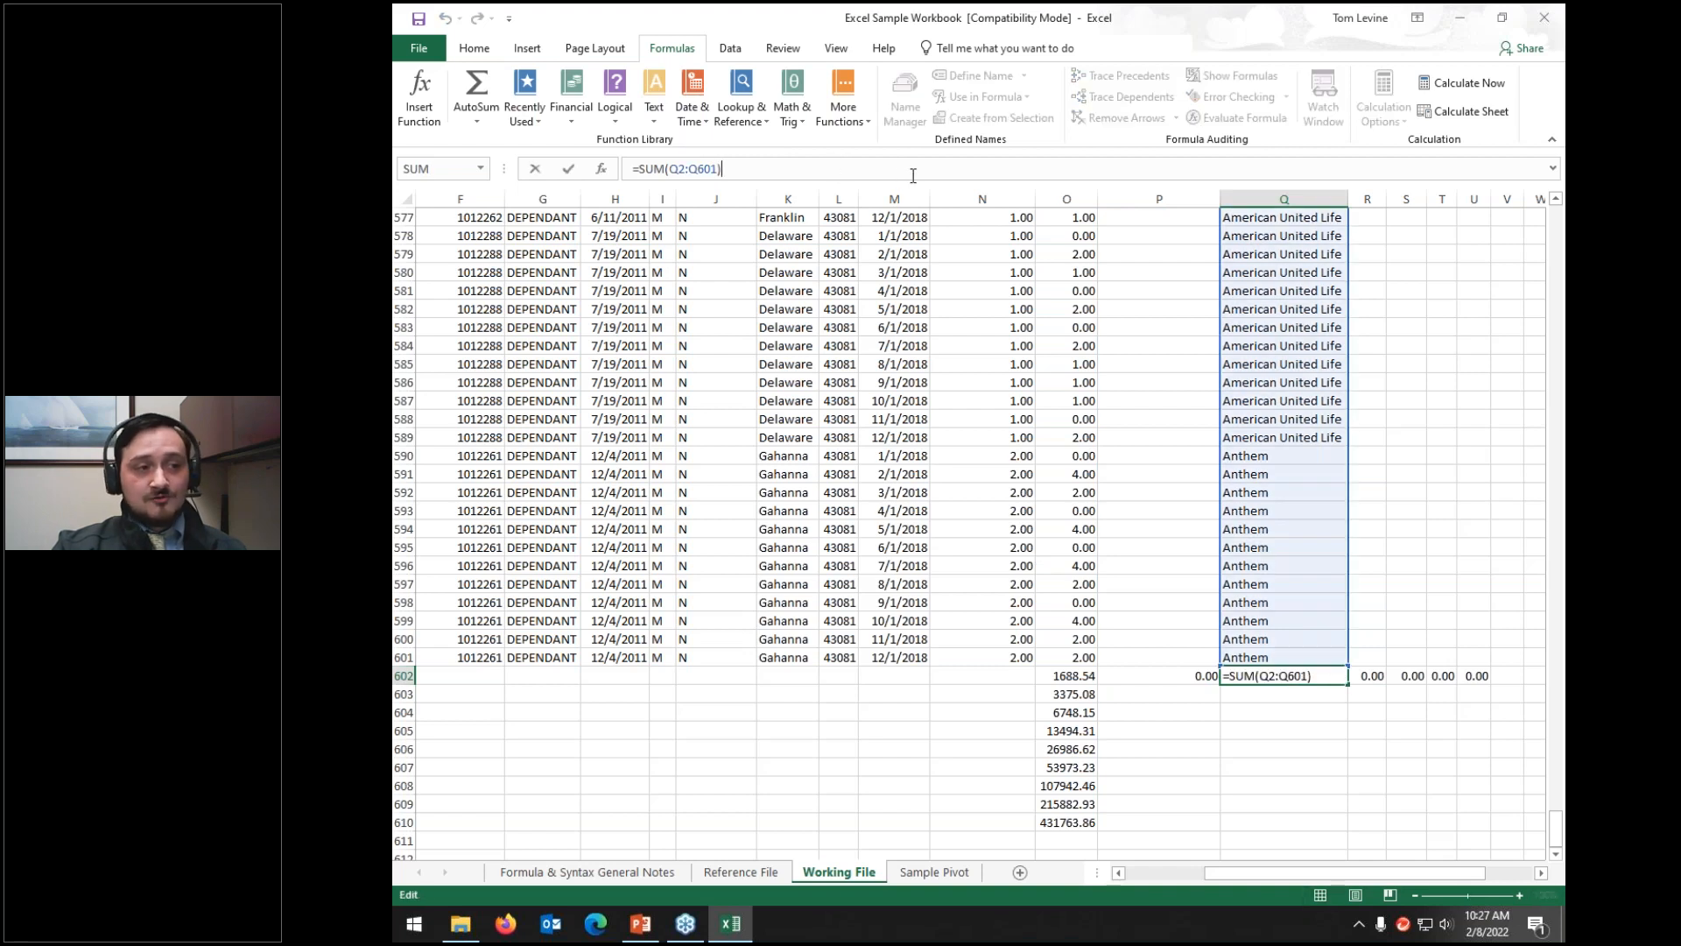
left_click(1064, 702)
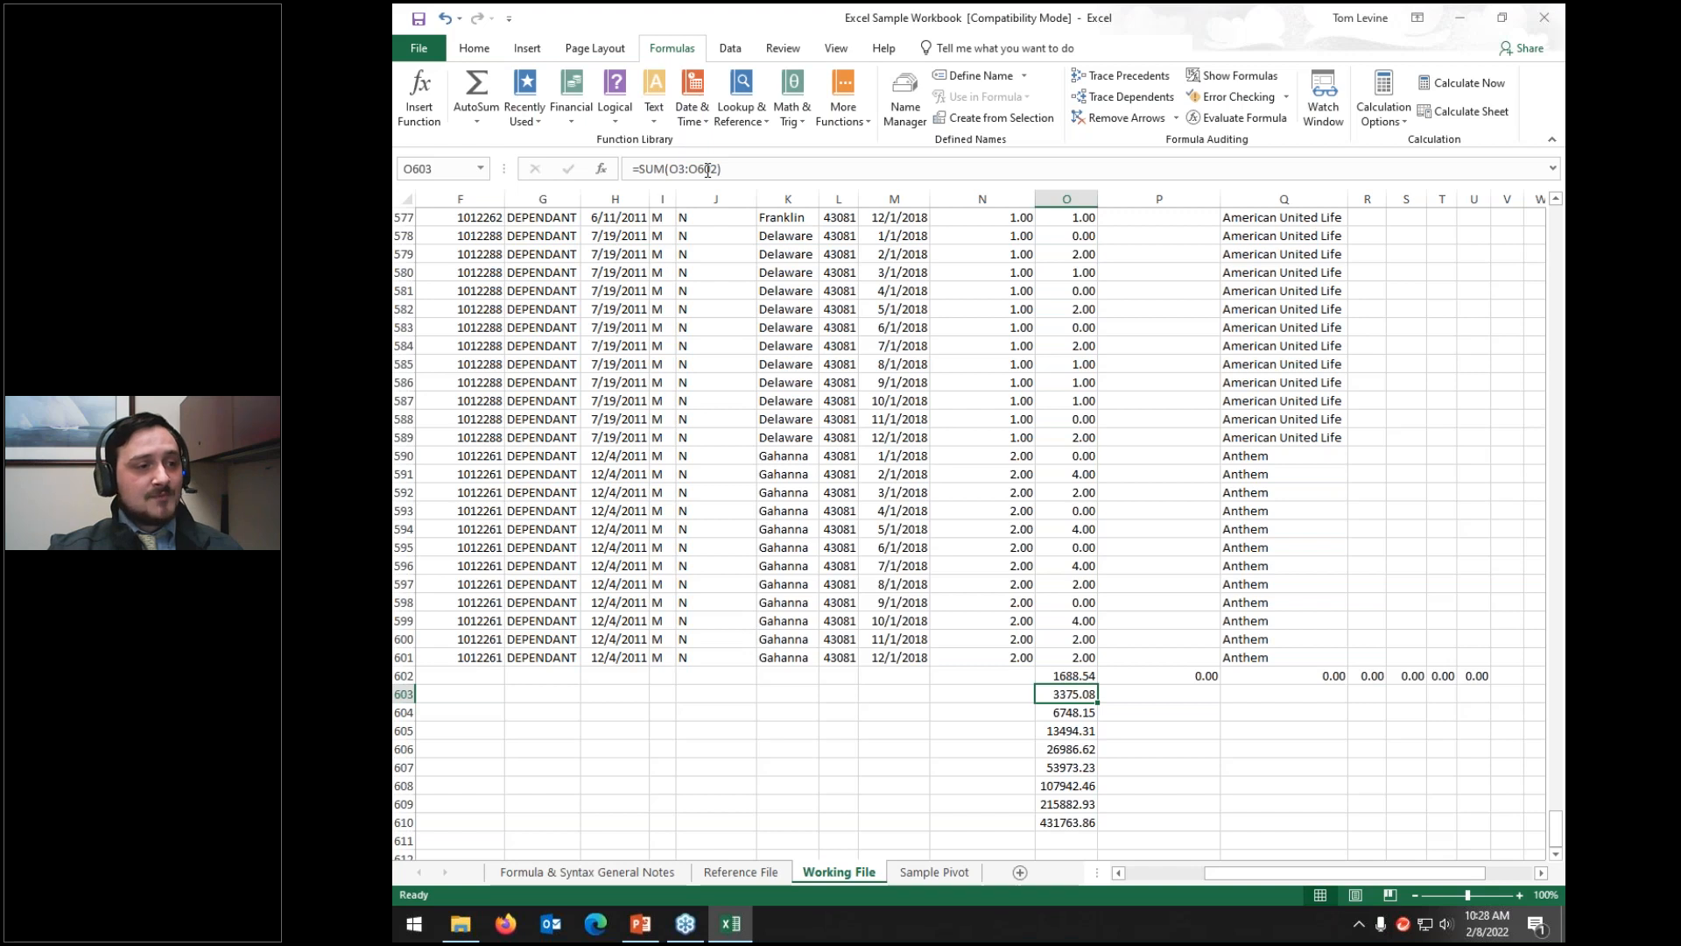
left_click(1067, 714)
key("F2")
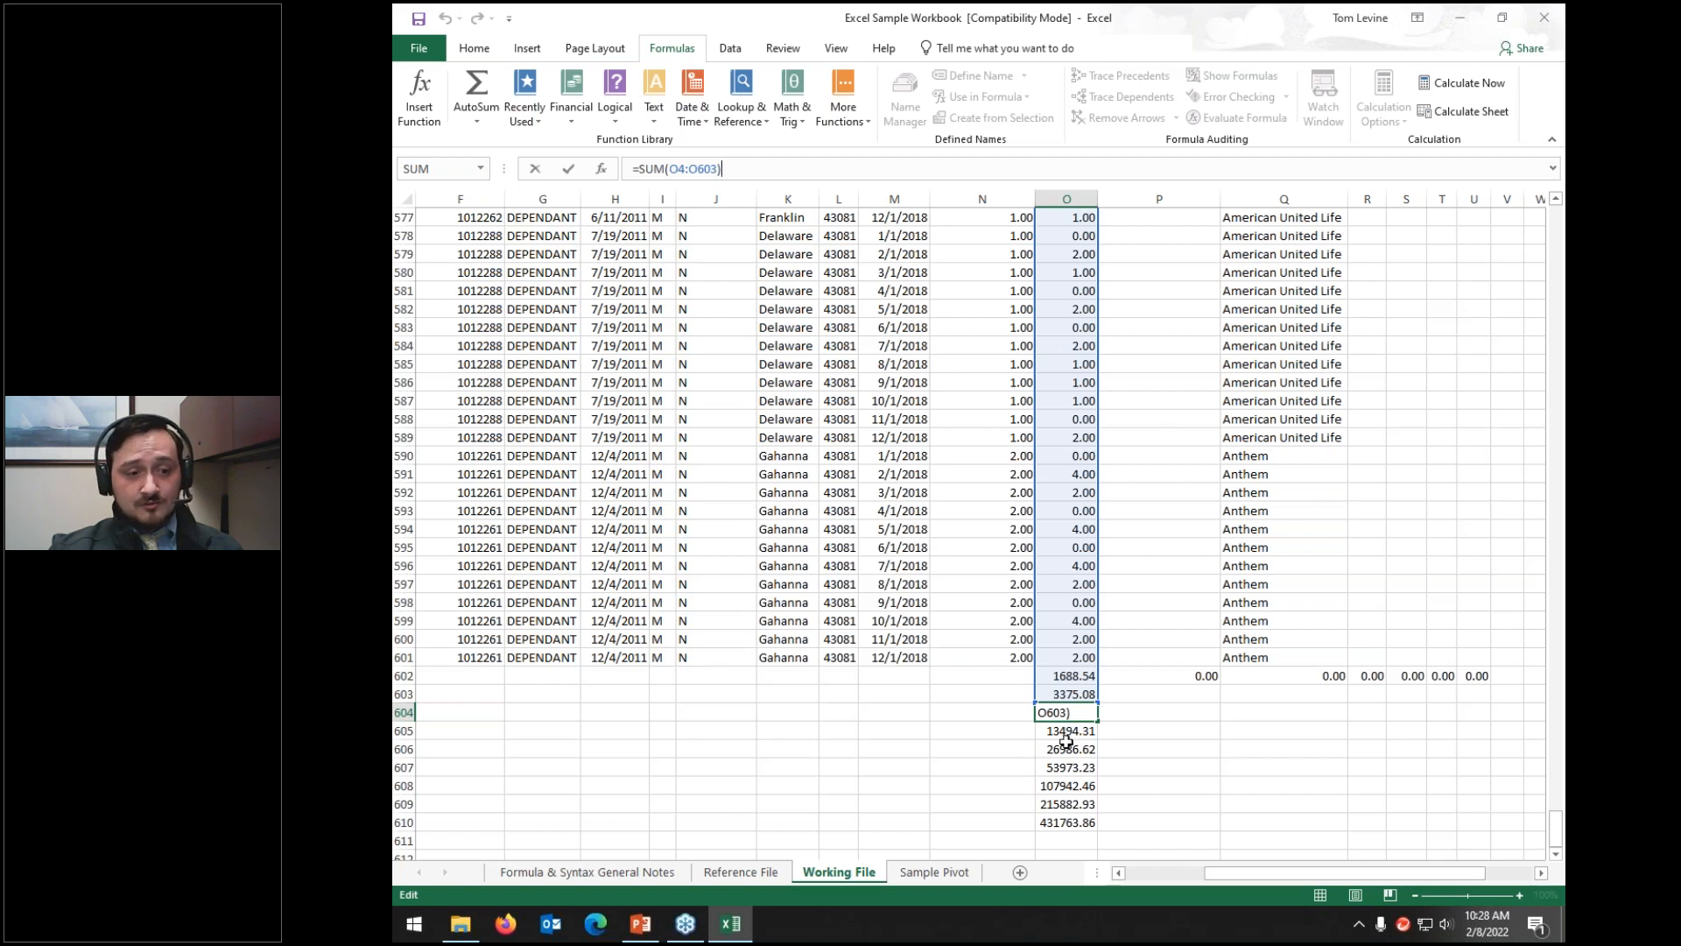
key("Return")
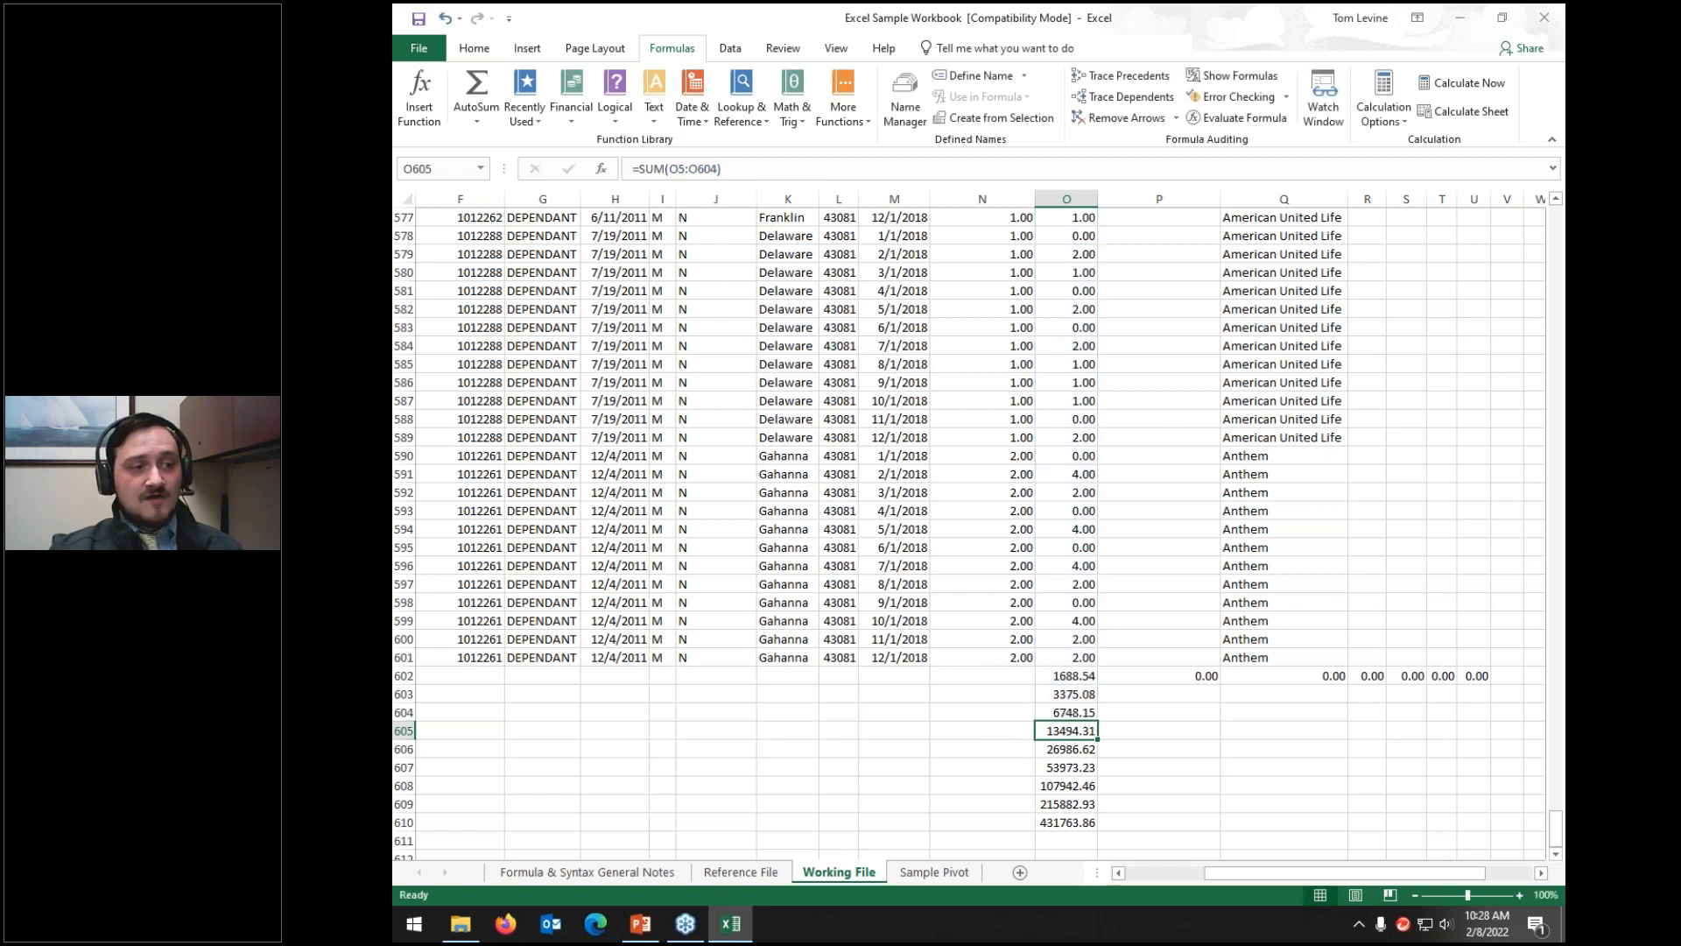
key("F2")
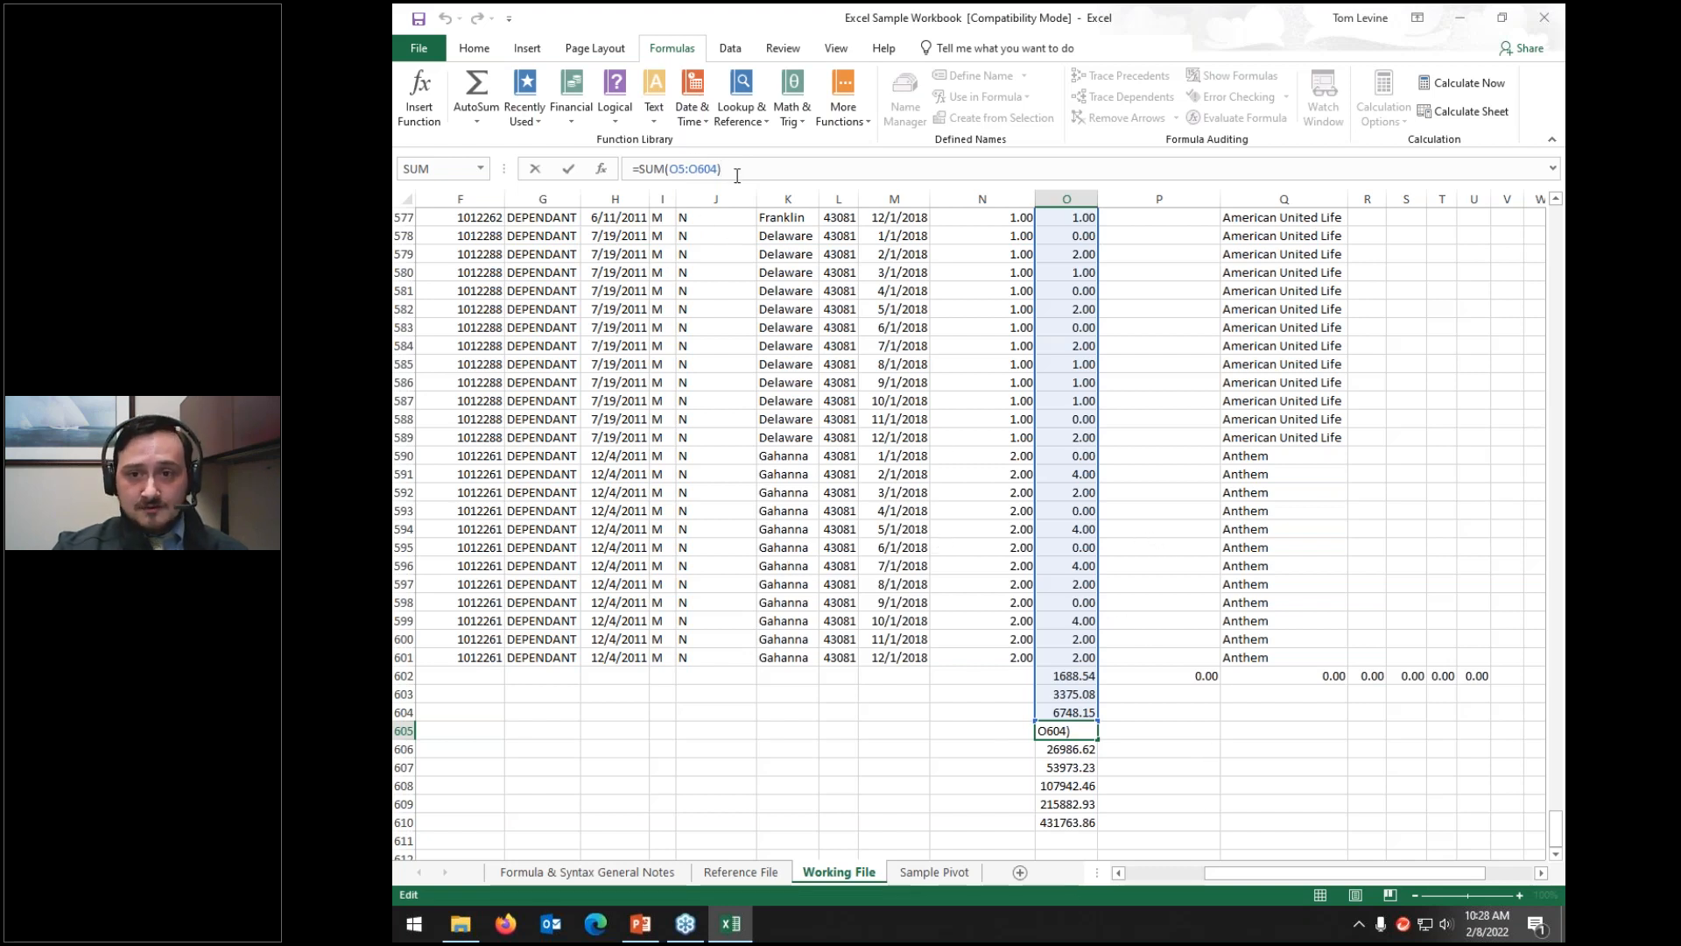
left_click(1070, 671)
Step: Change O602 to =SUM($O2:O601), add $ in O603, and fill O602 across to U602
left_click(679, 169)
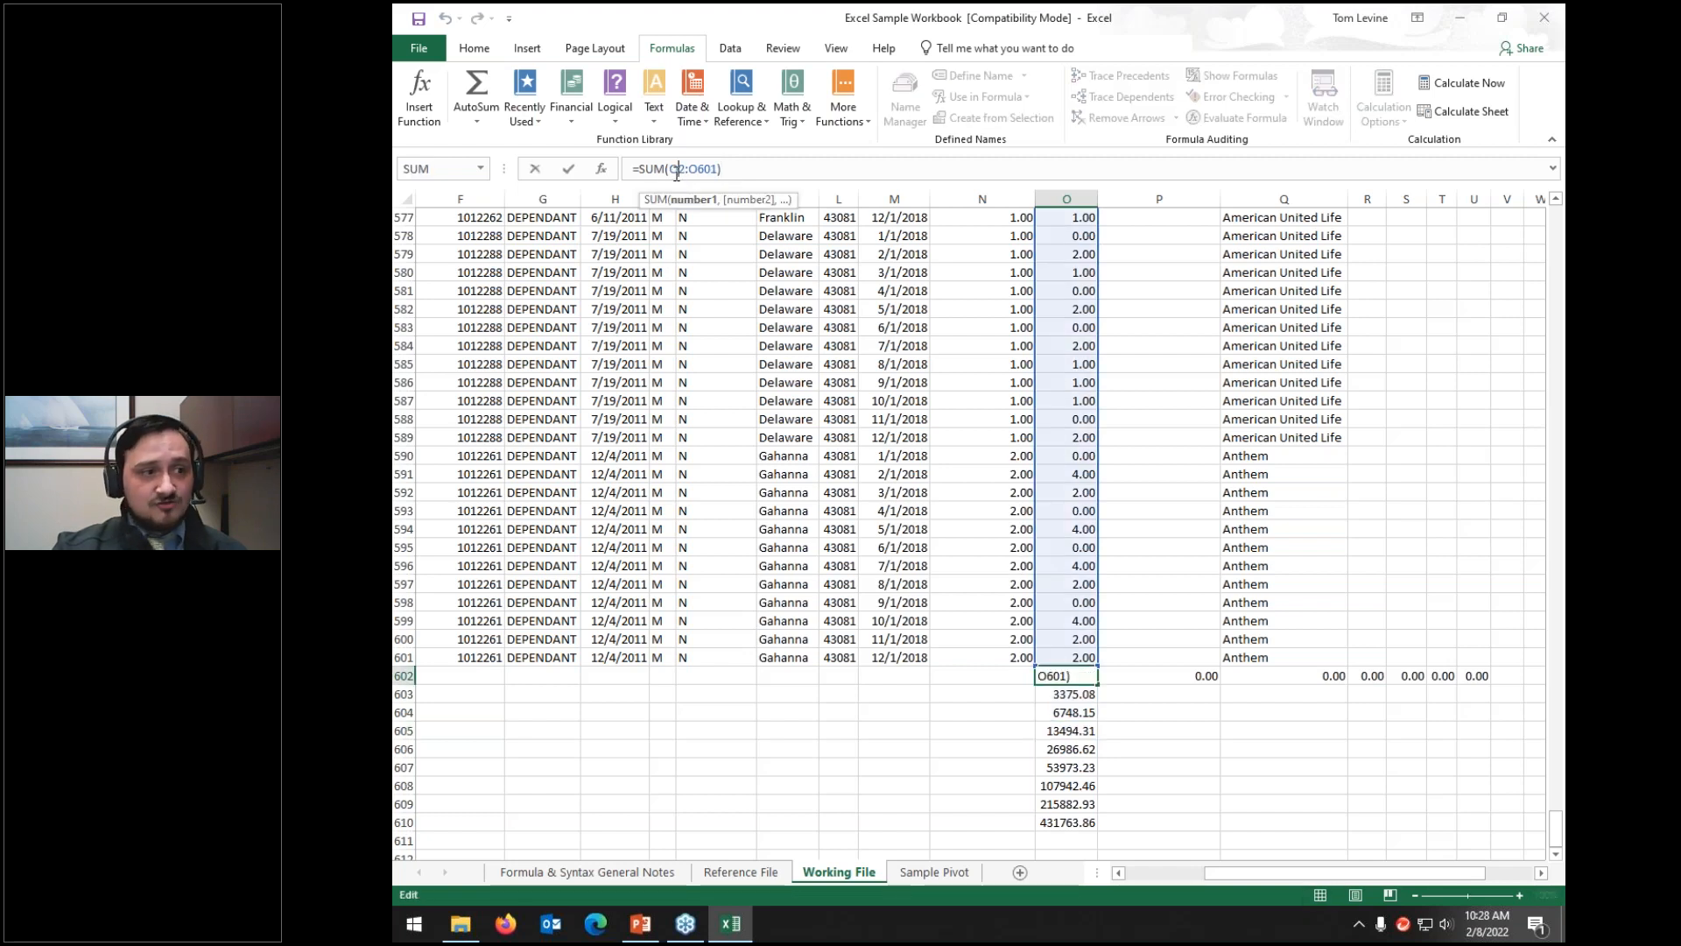
left_click(670, 169)
type("$")
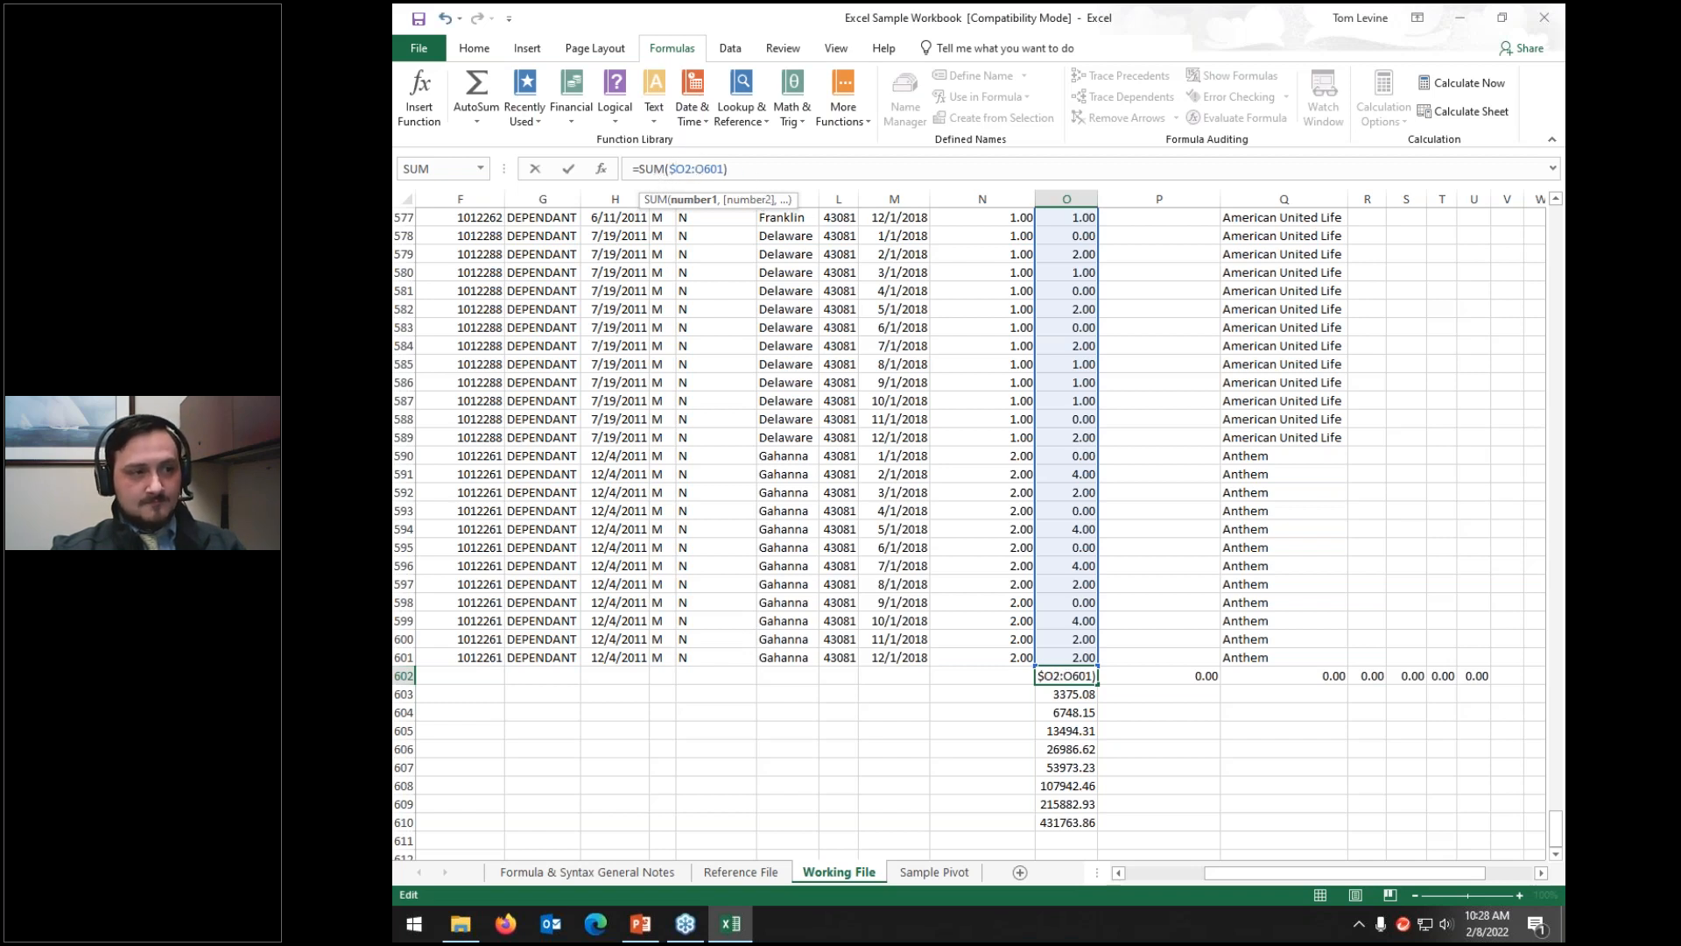
key("Return")
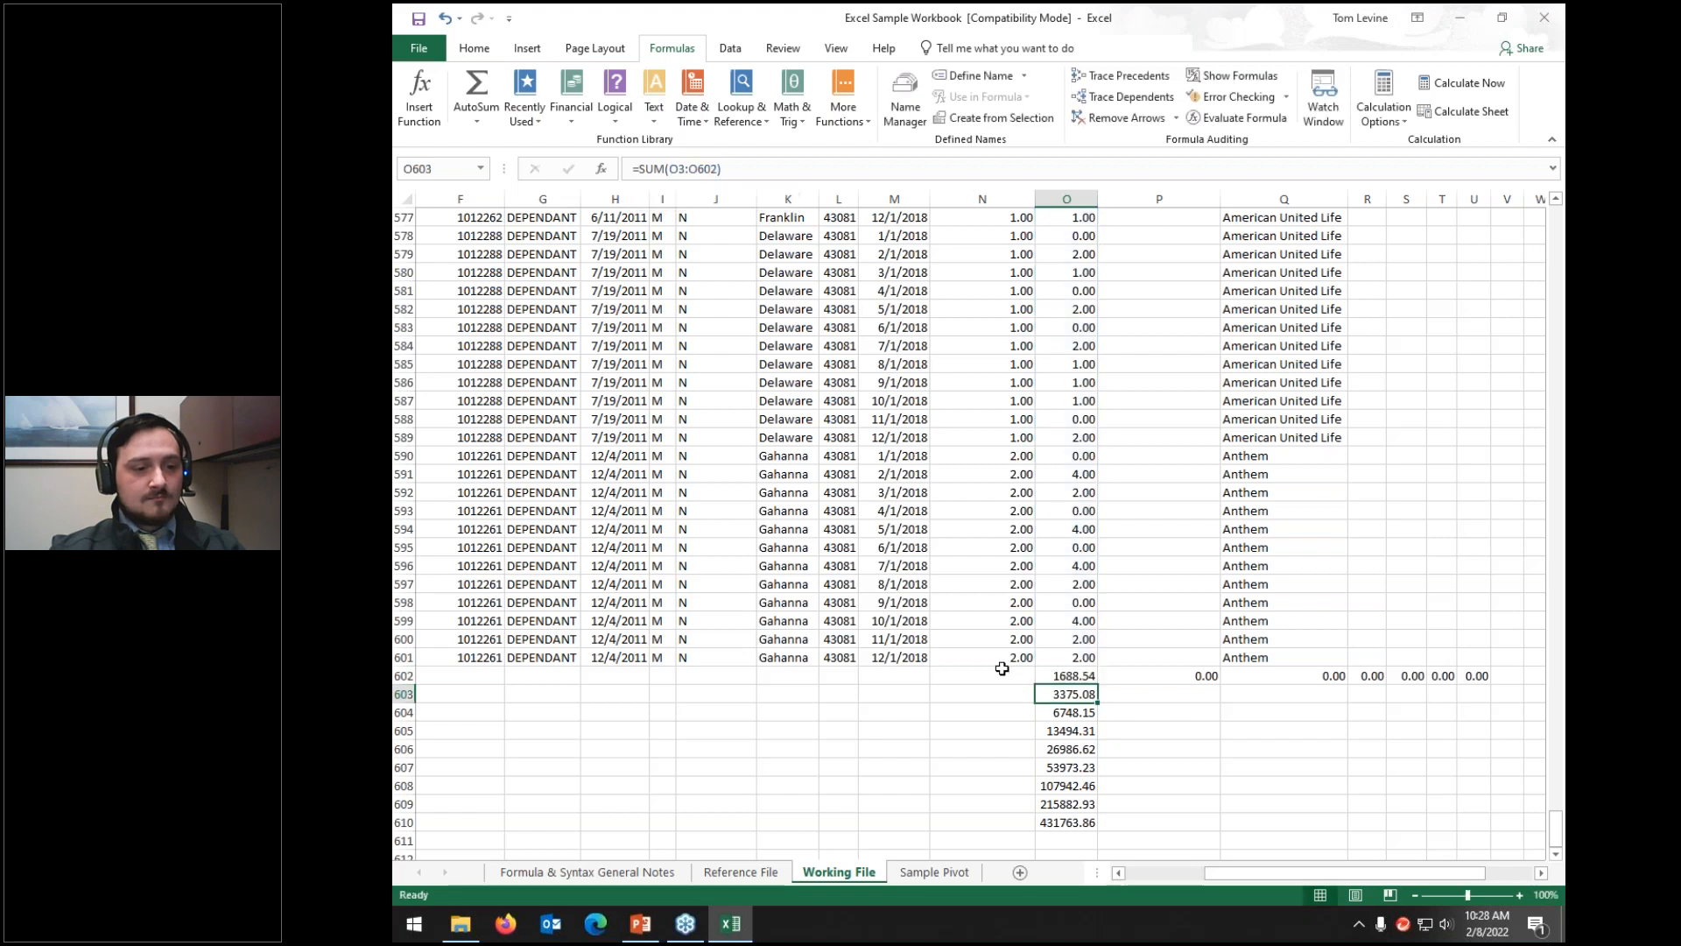
left_click(691, 167)
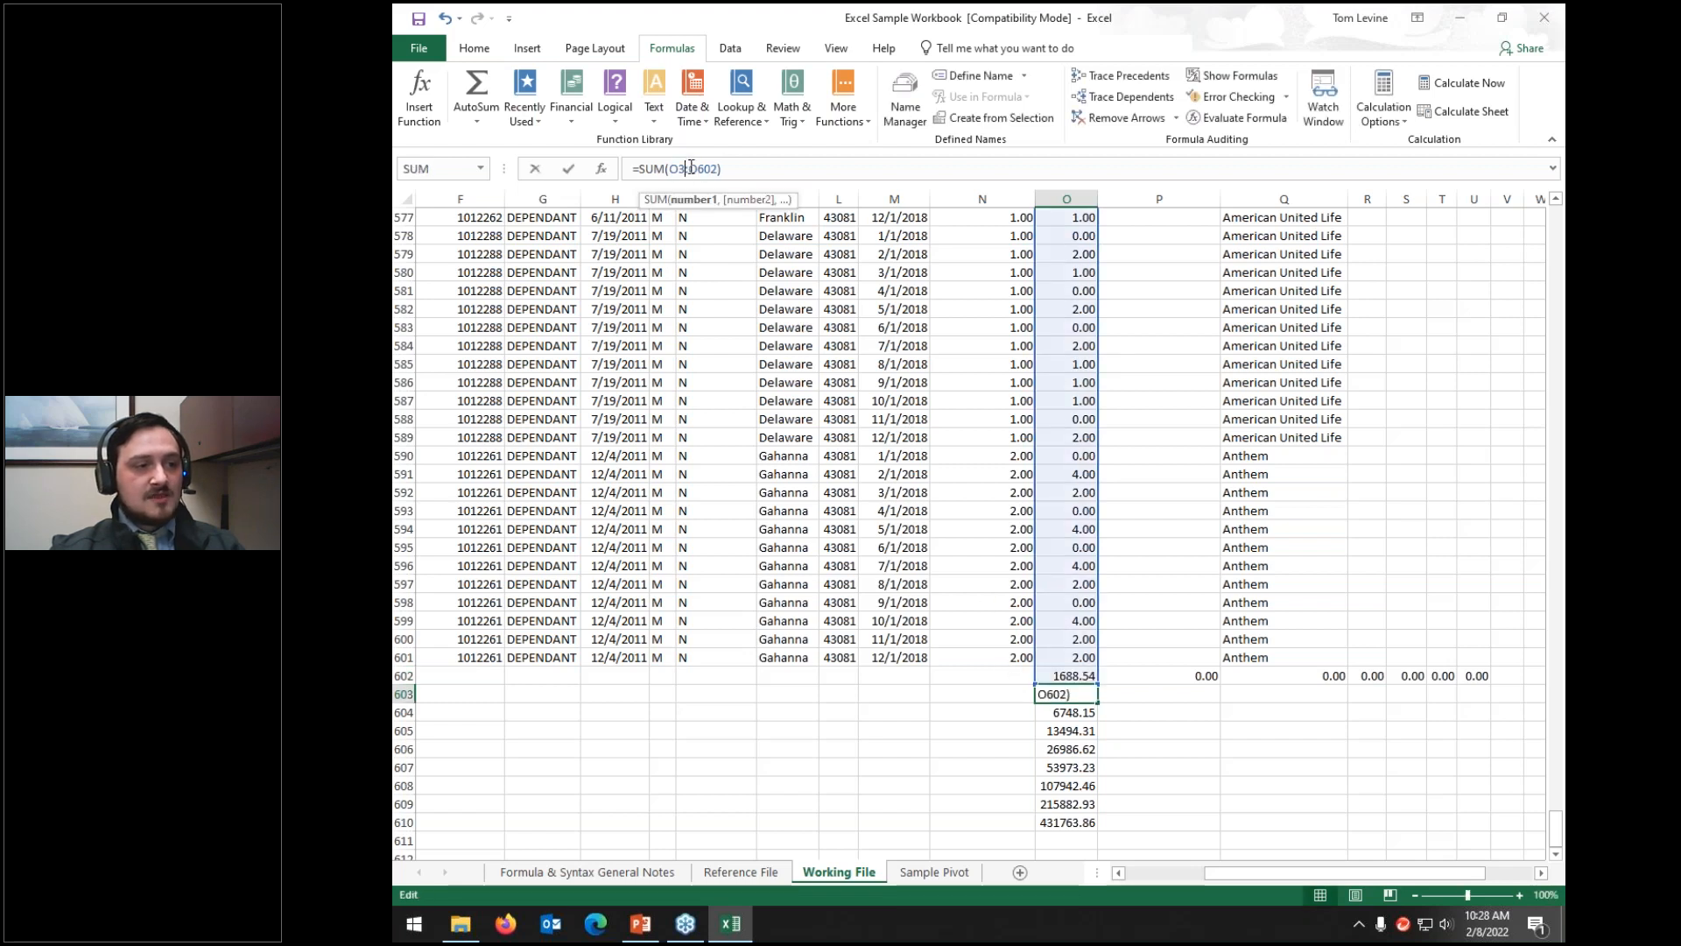
key("Left")
type("$")
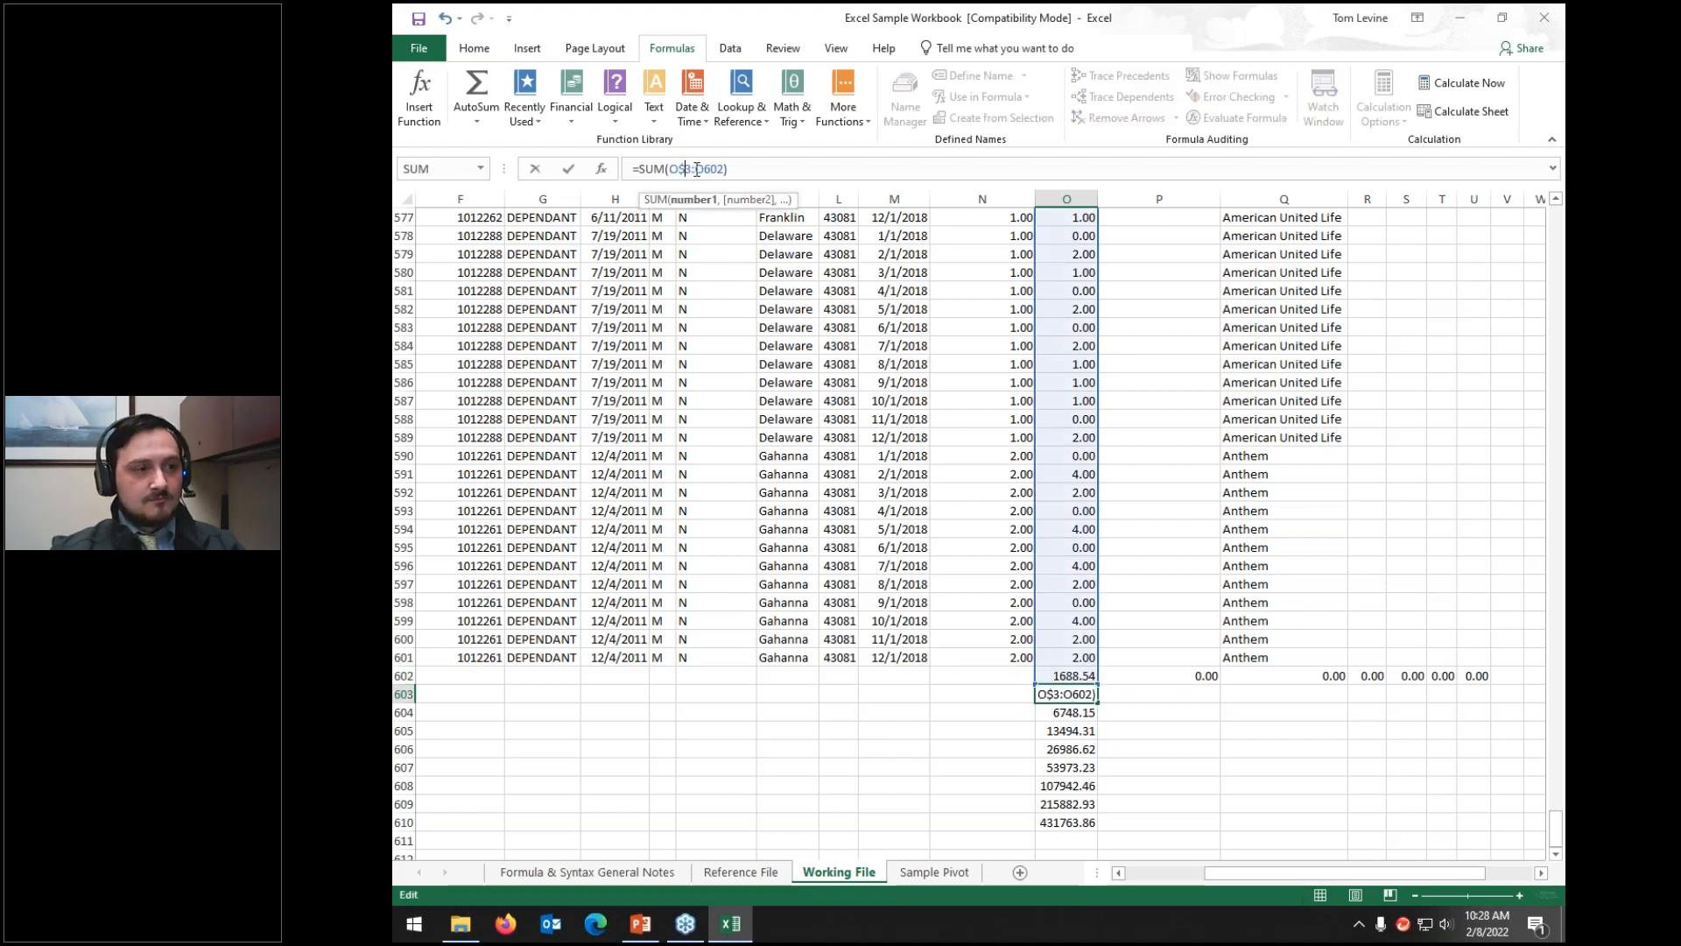
key("Return")
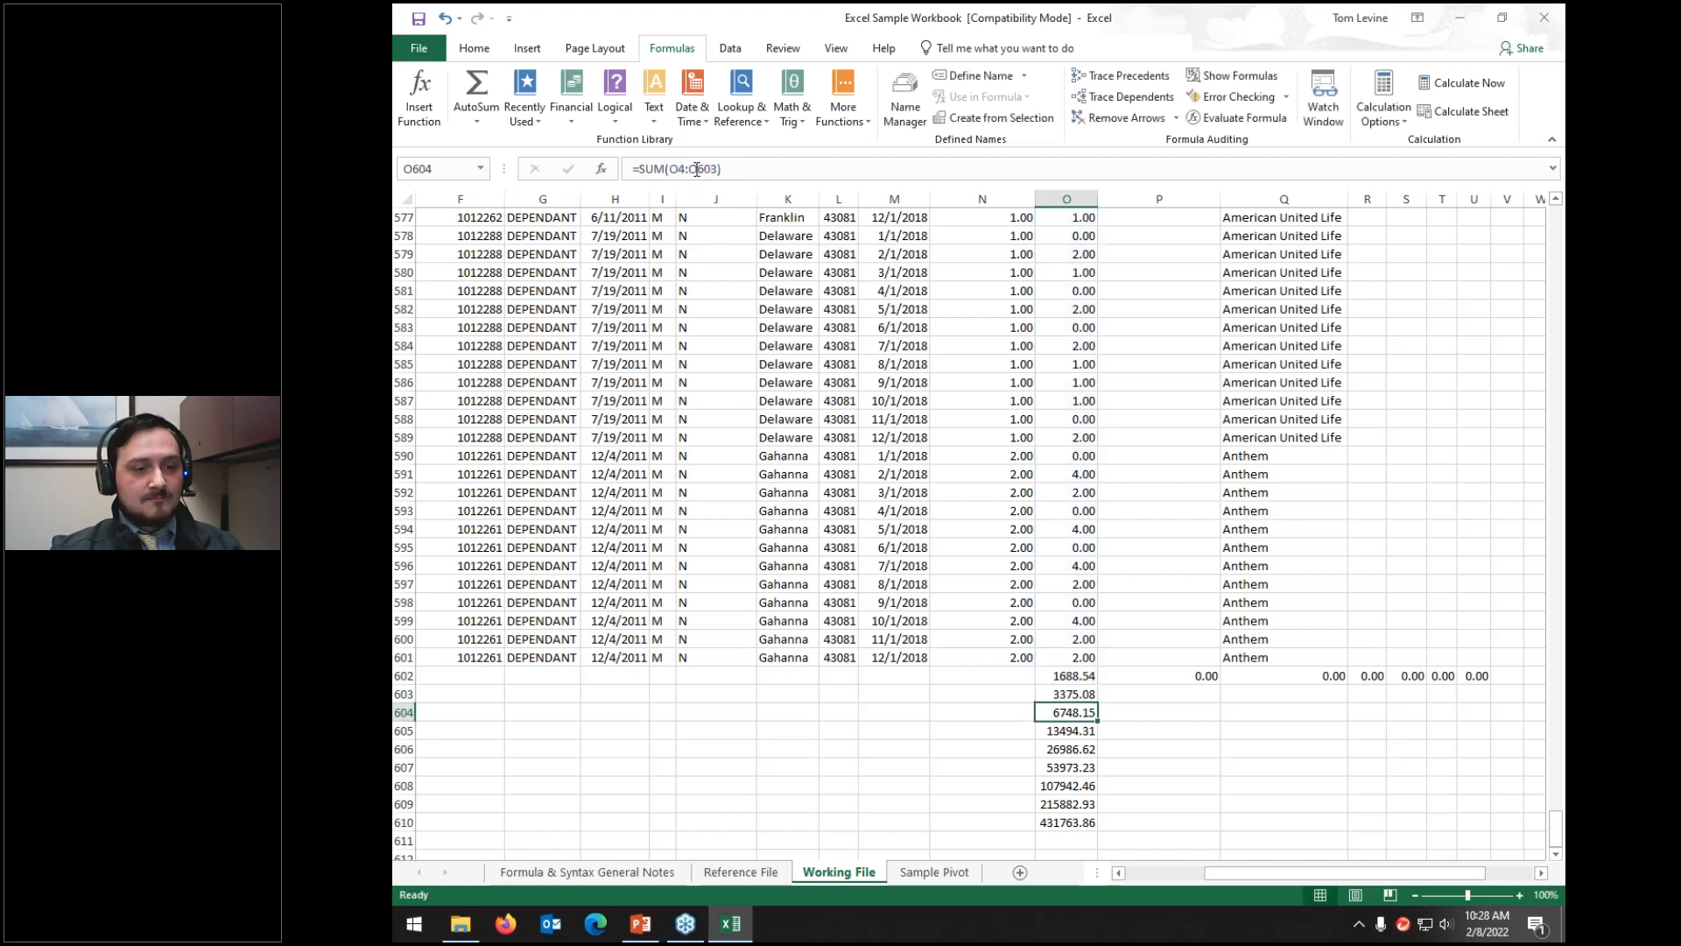
left_click(1083, 680)
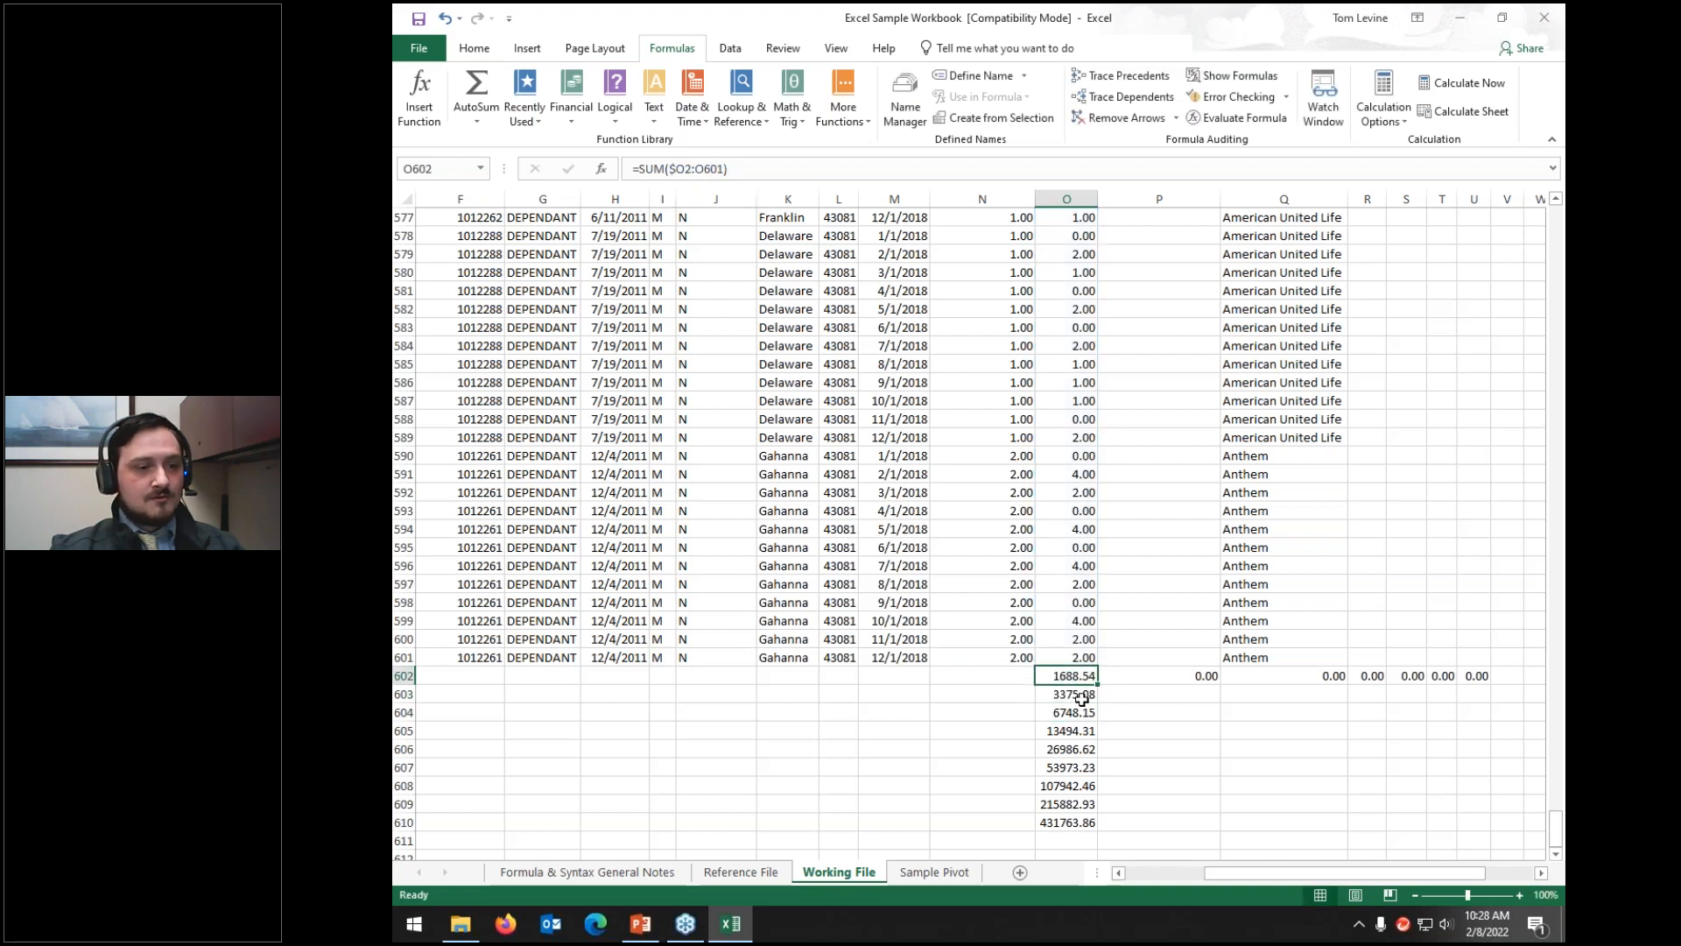
left_click_drag(1098, 685, 1488, 692)
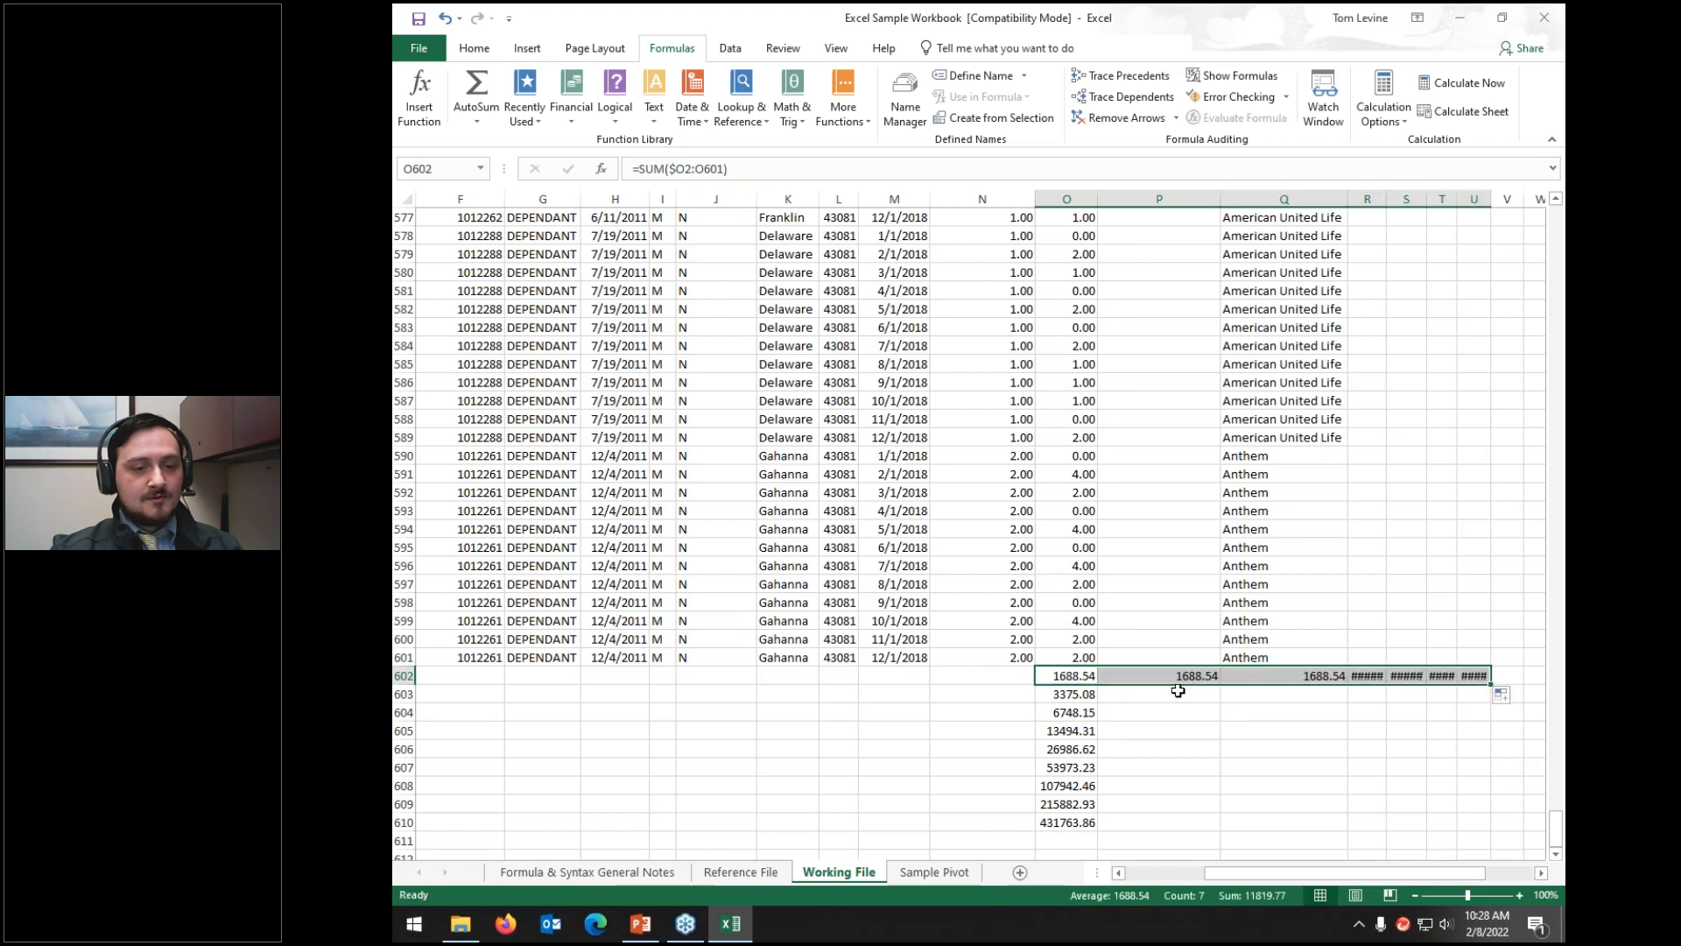
Step: Inspect the copied total formula in P602 and confirm it
left_click(1090, 675)
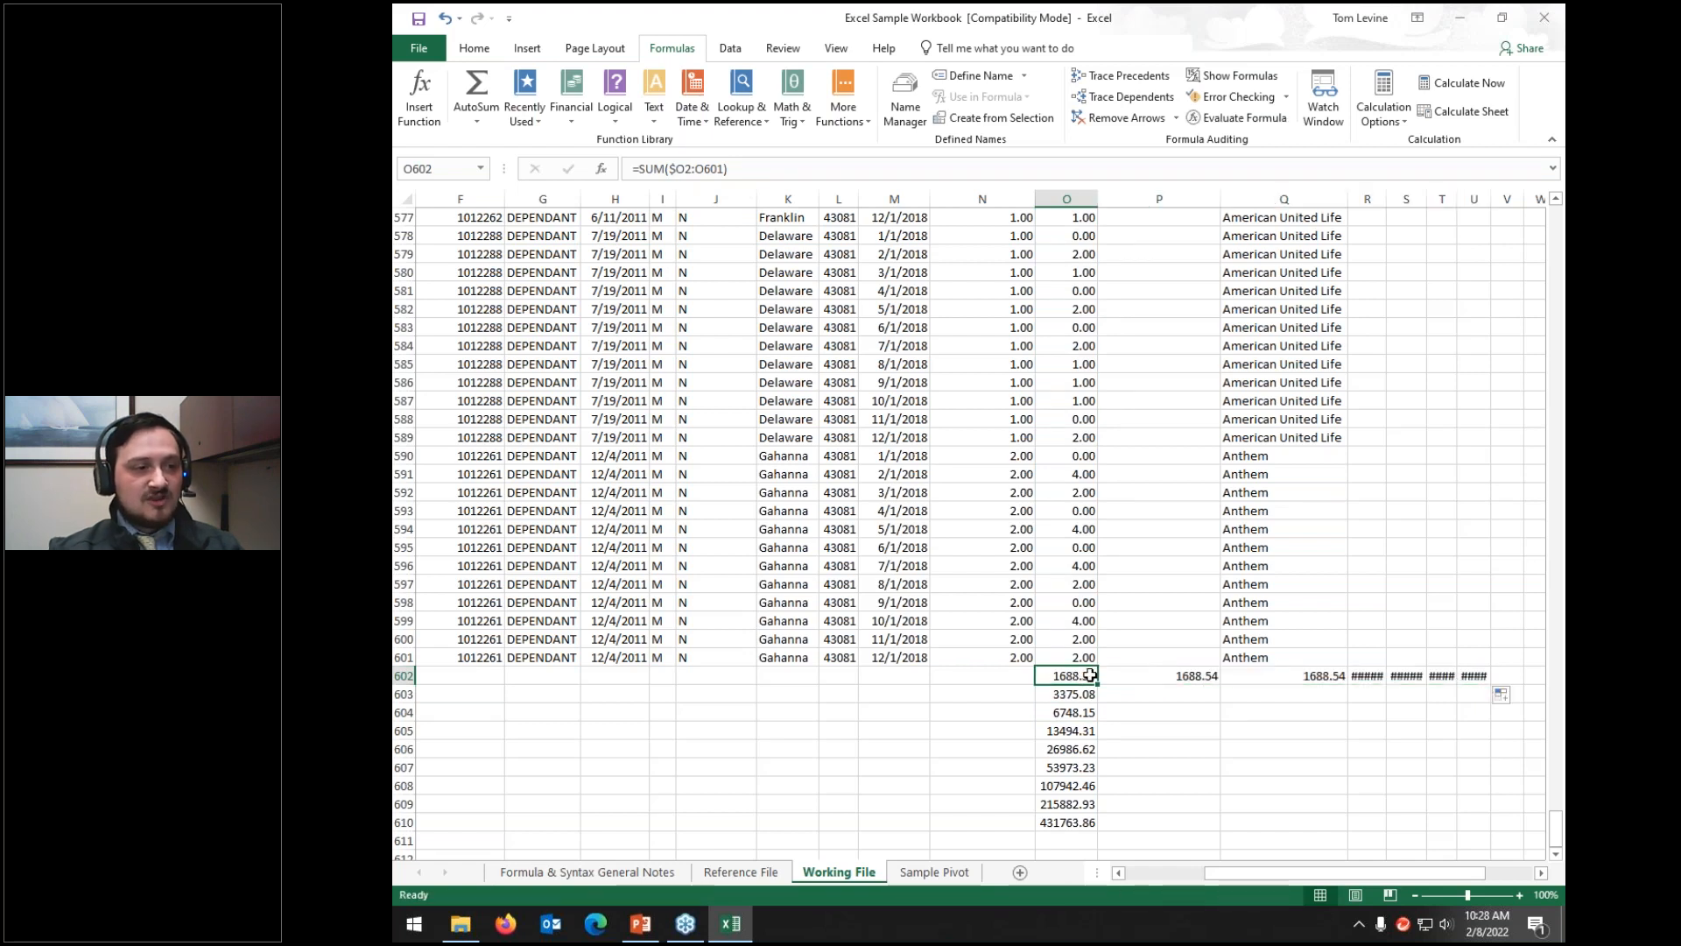
key("Right")
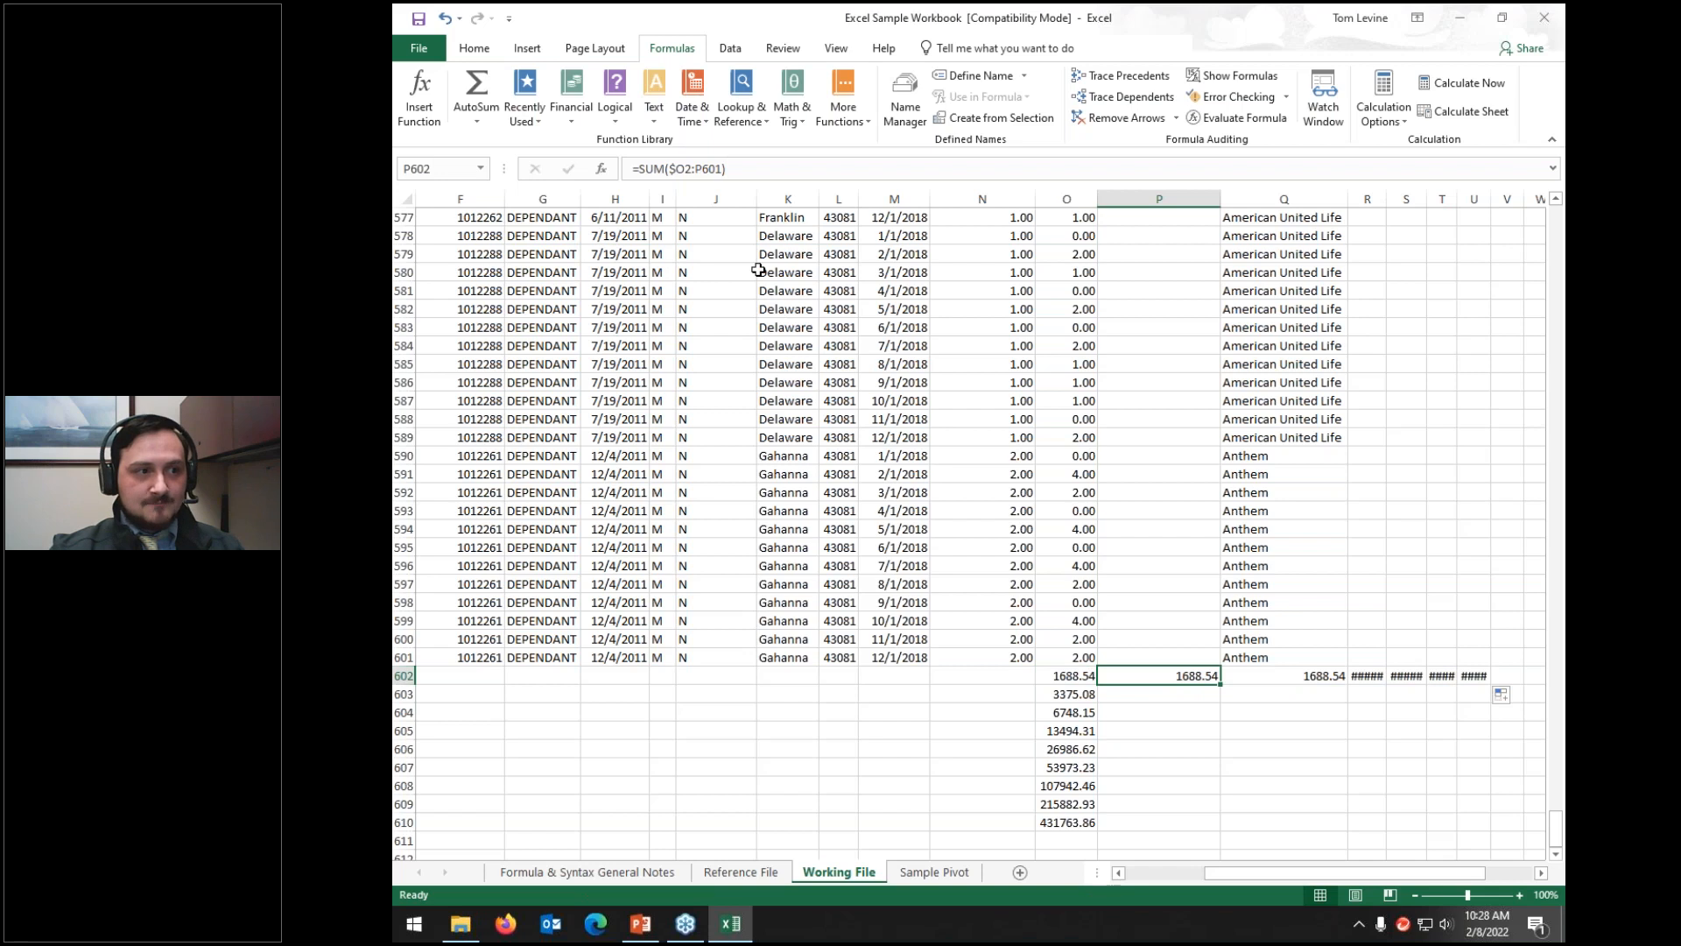
left_click(689, 167)
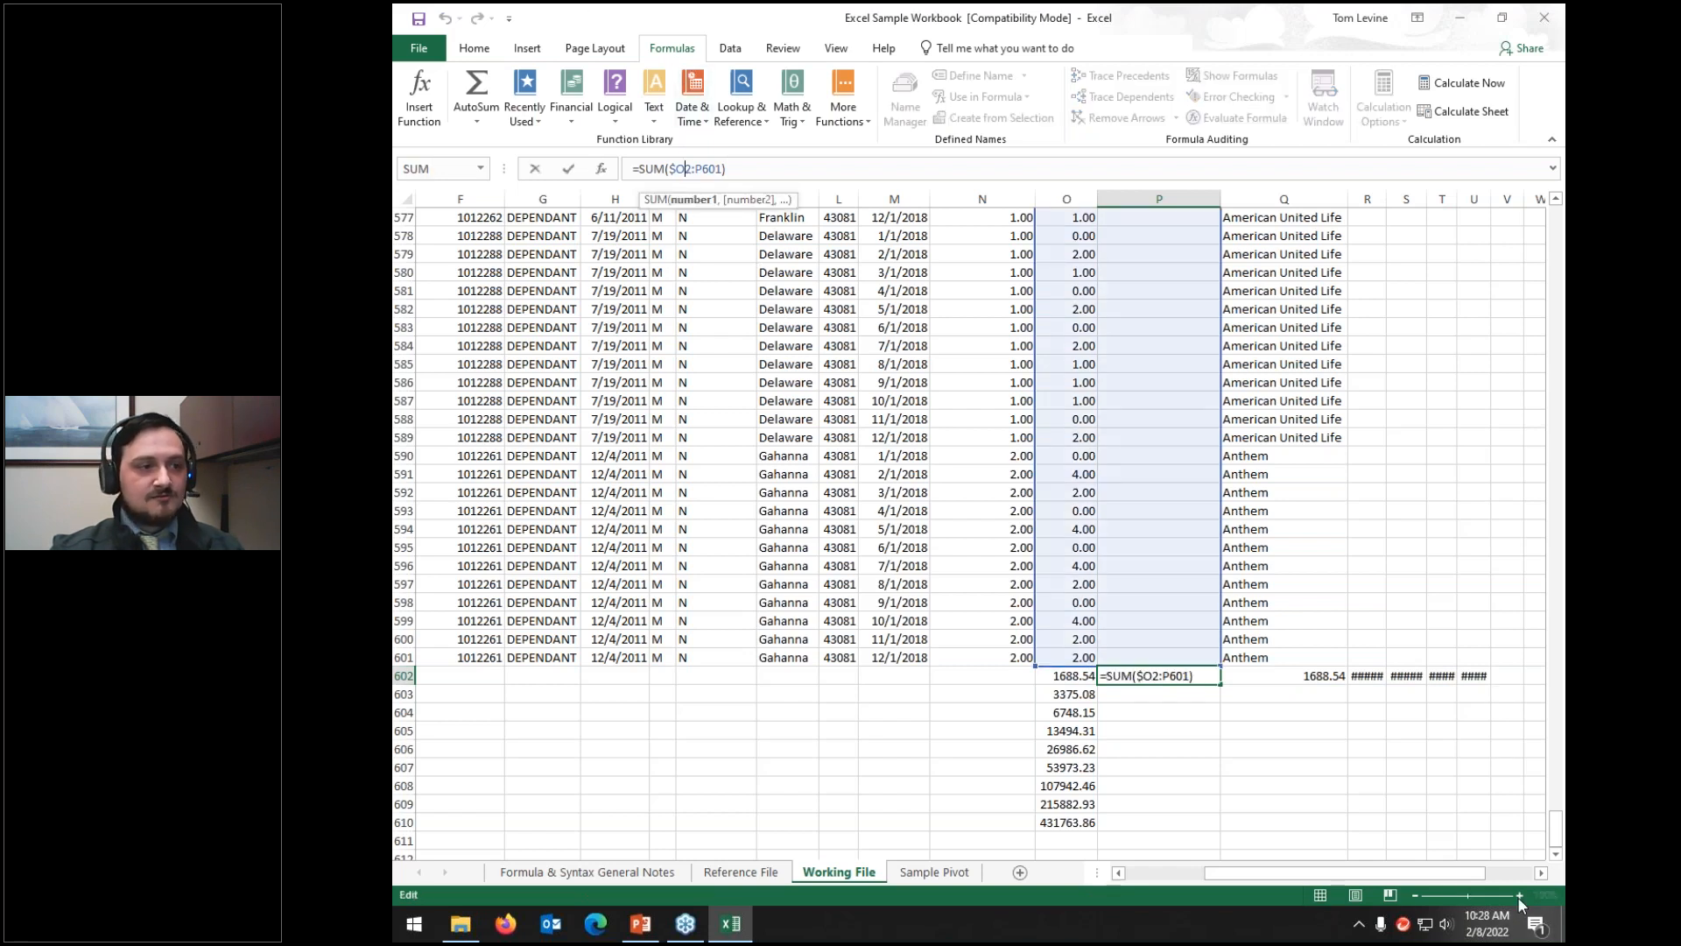
scroll(1163, 834, "up", 3)
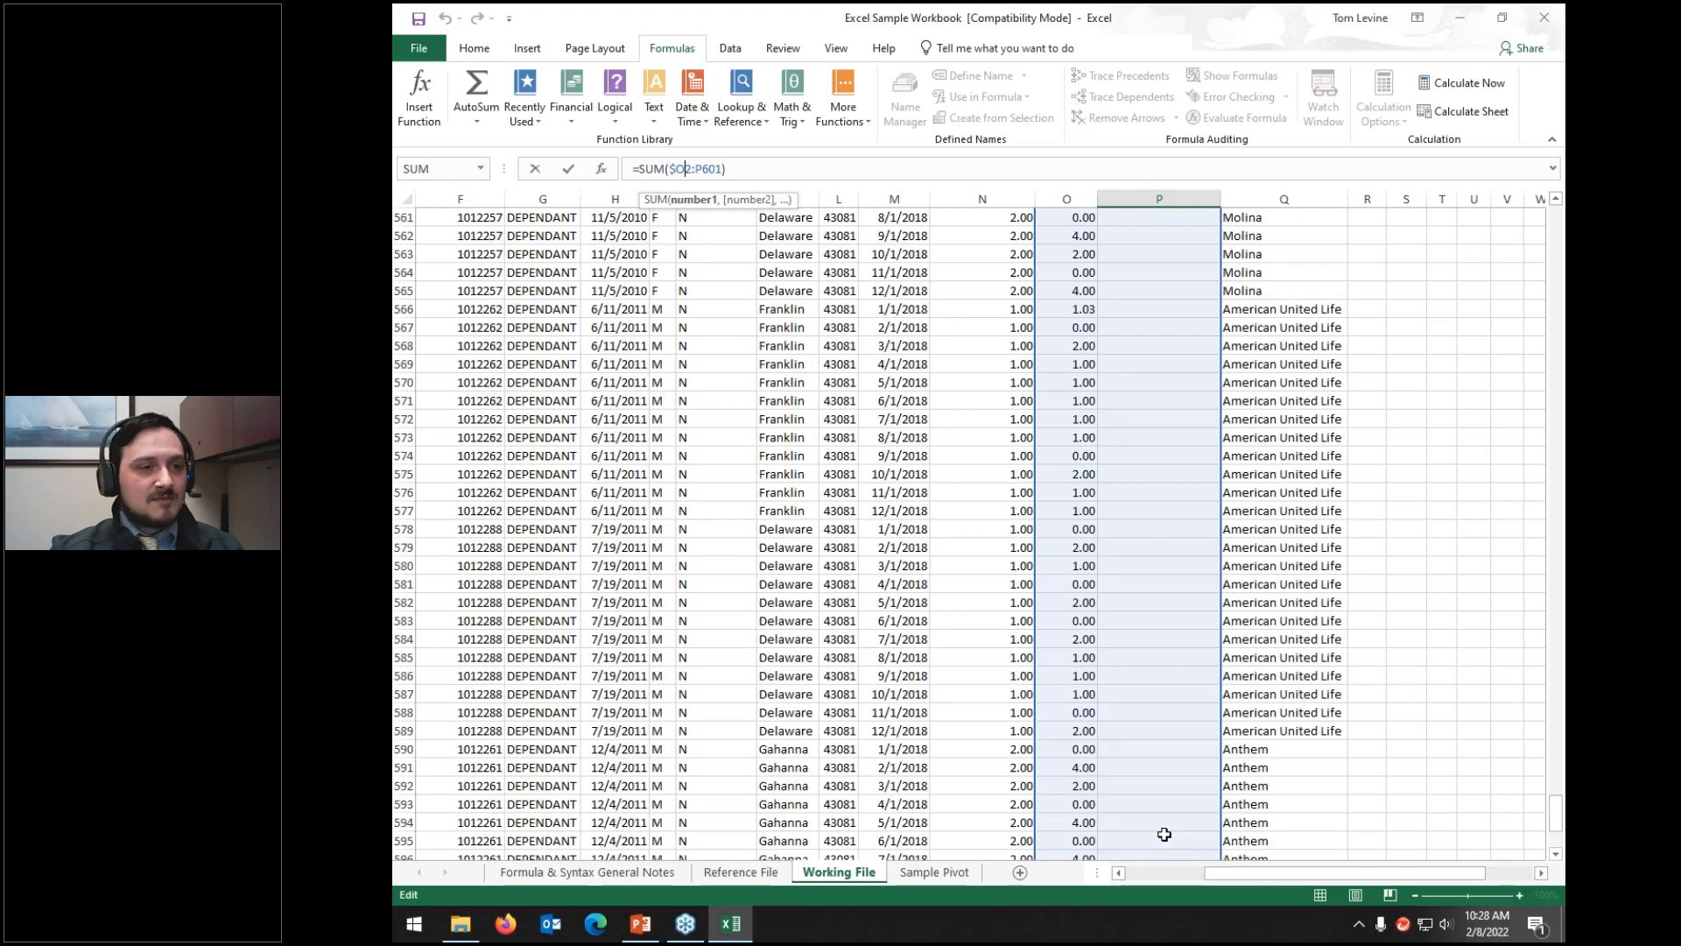
scroll(1164, 833, "down", 6)
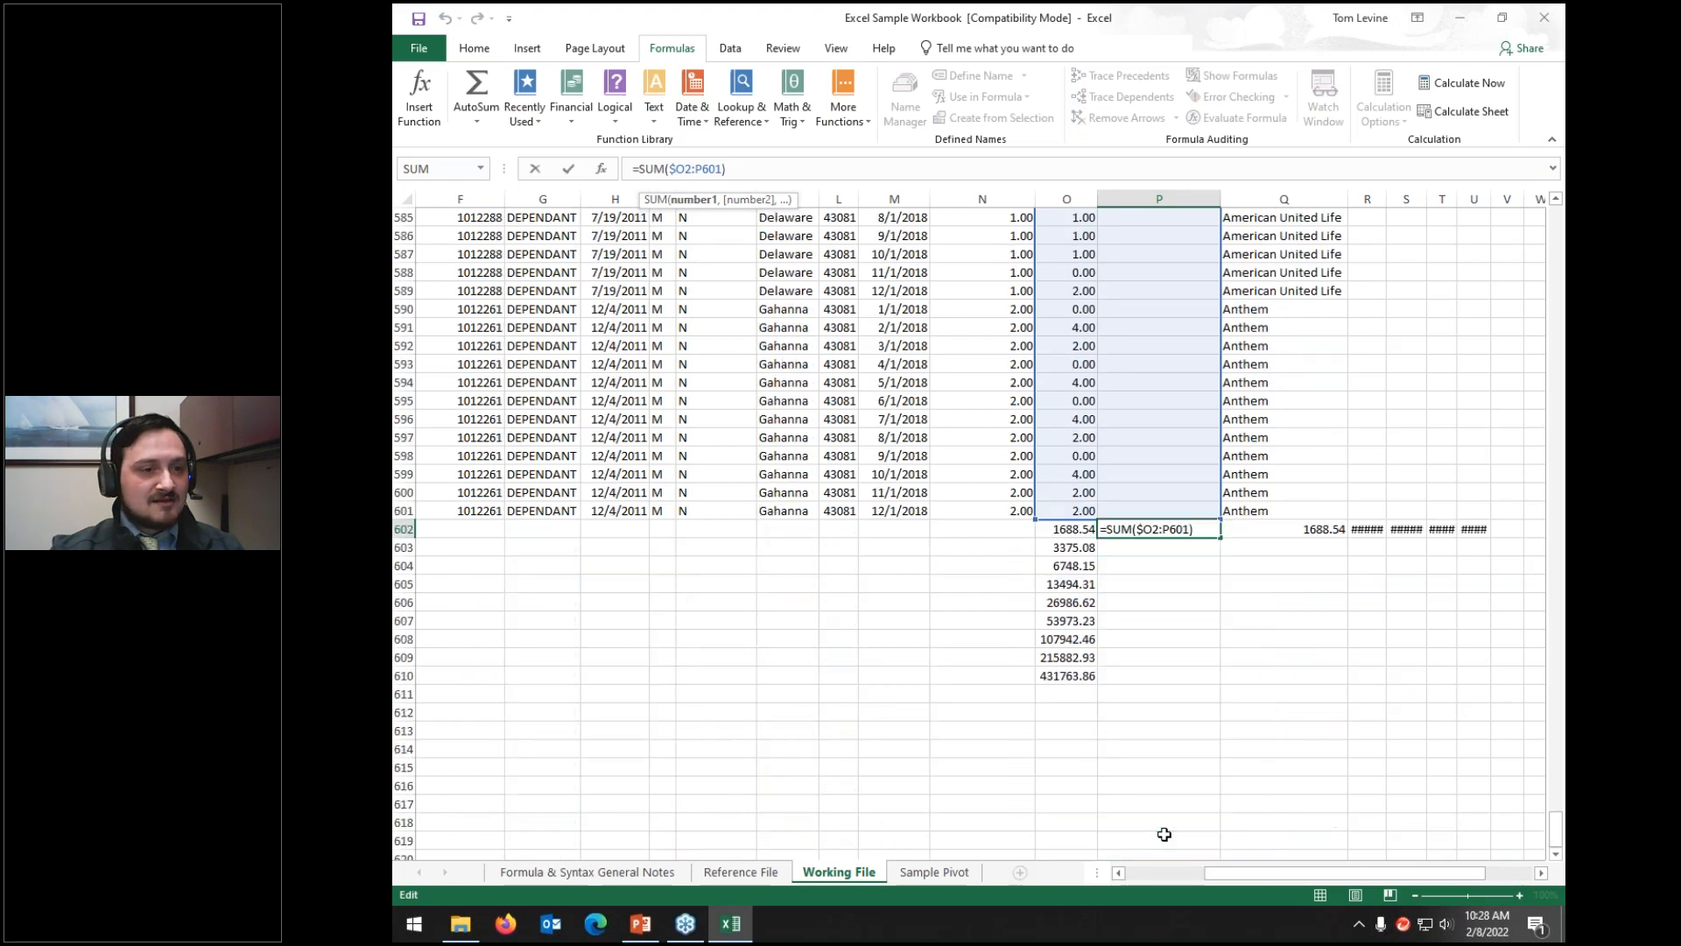
key("Tab")
Step: Confirm =SUM($O2:Q601) in Q602 and enter =SUM($O2:R601) in R602, each showing 1688.54
left_click(732, 170)
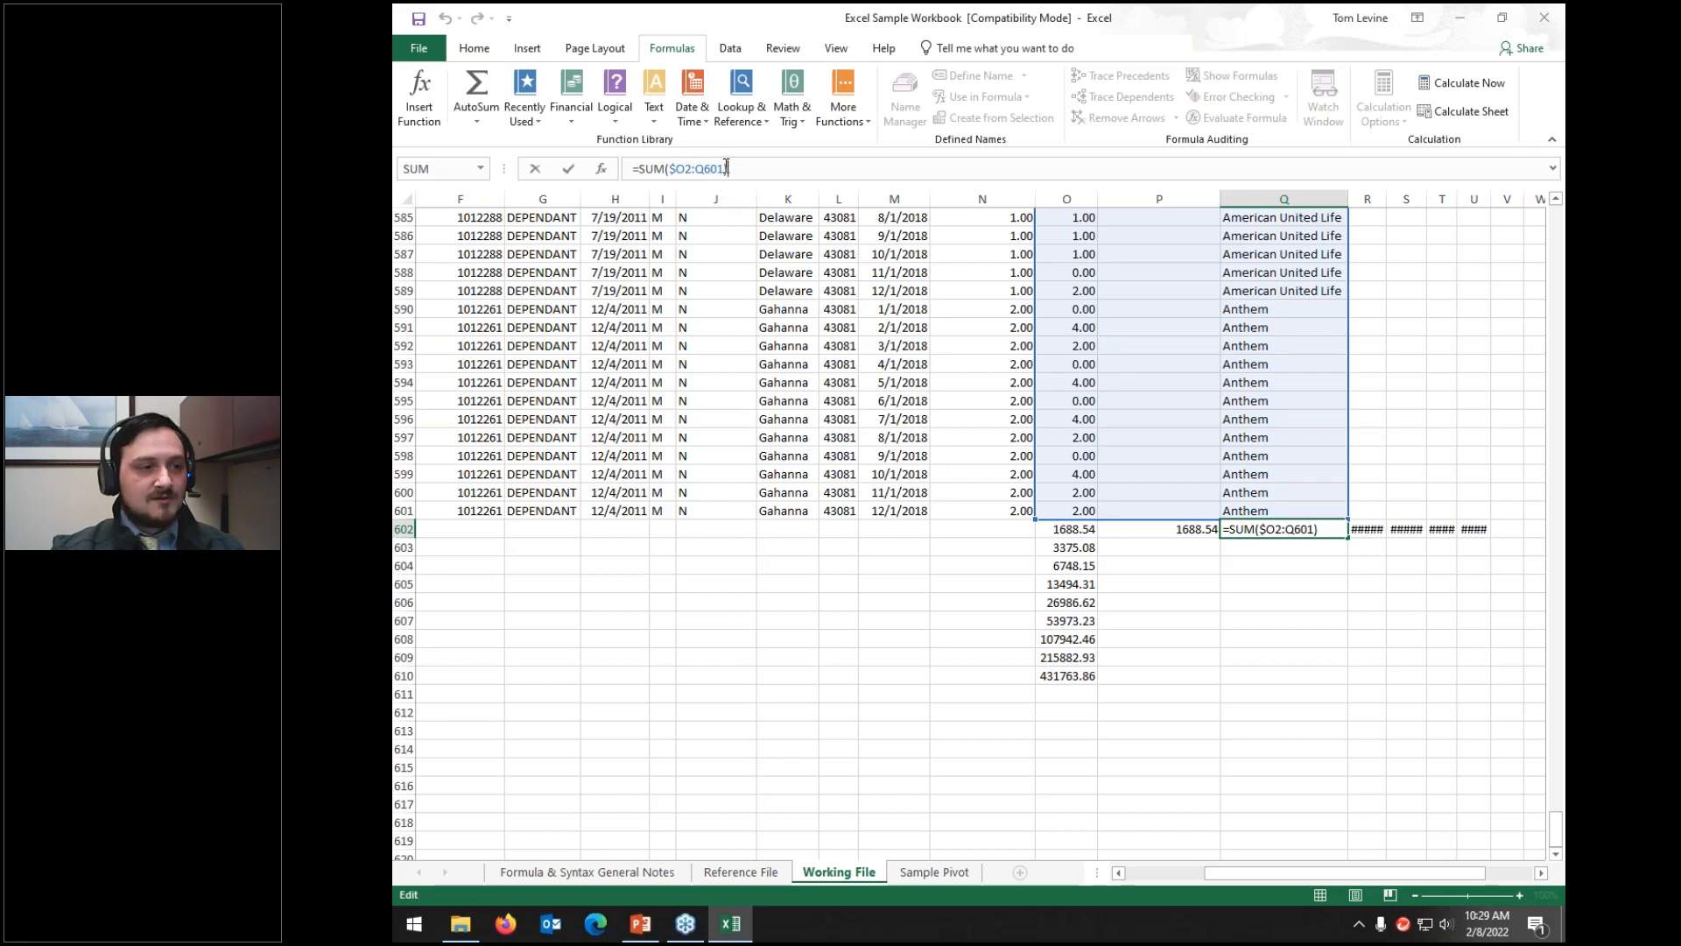
key("Tab")
left_click(720, 168)
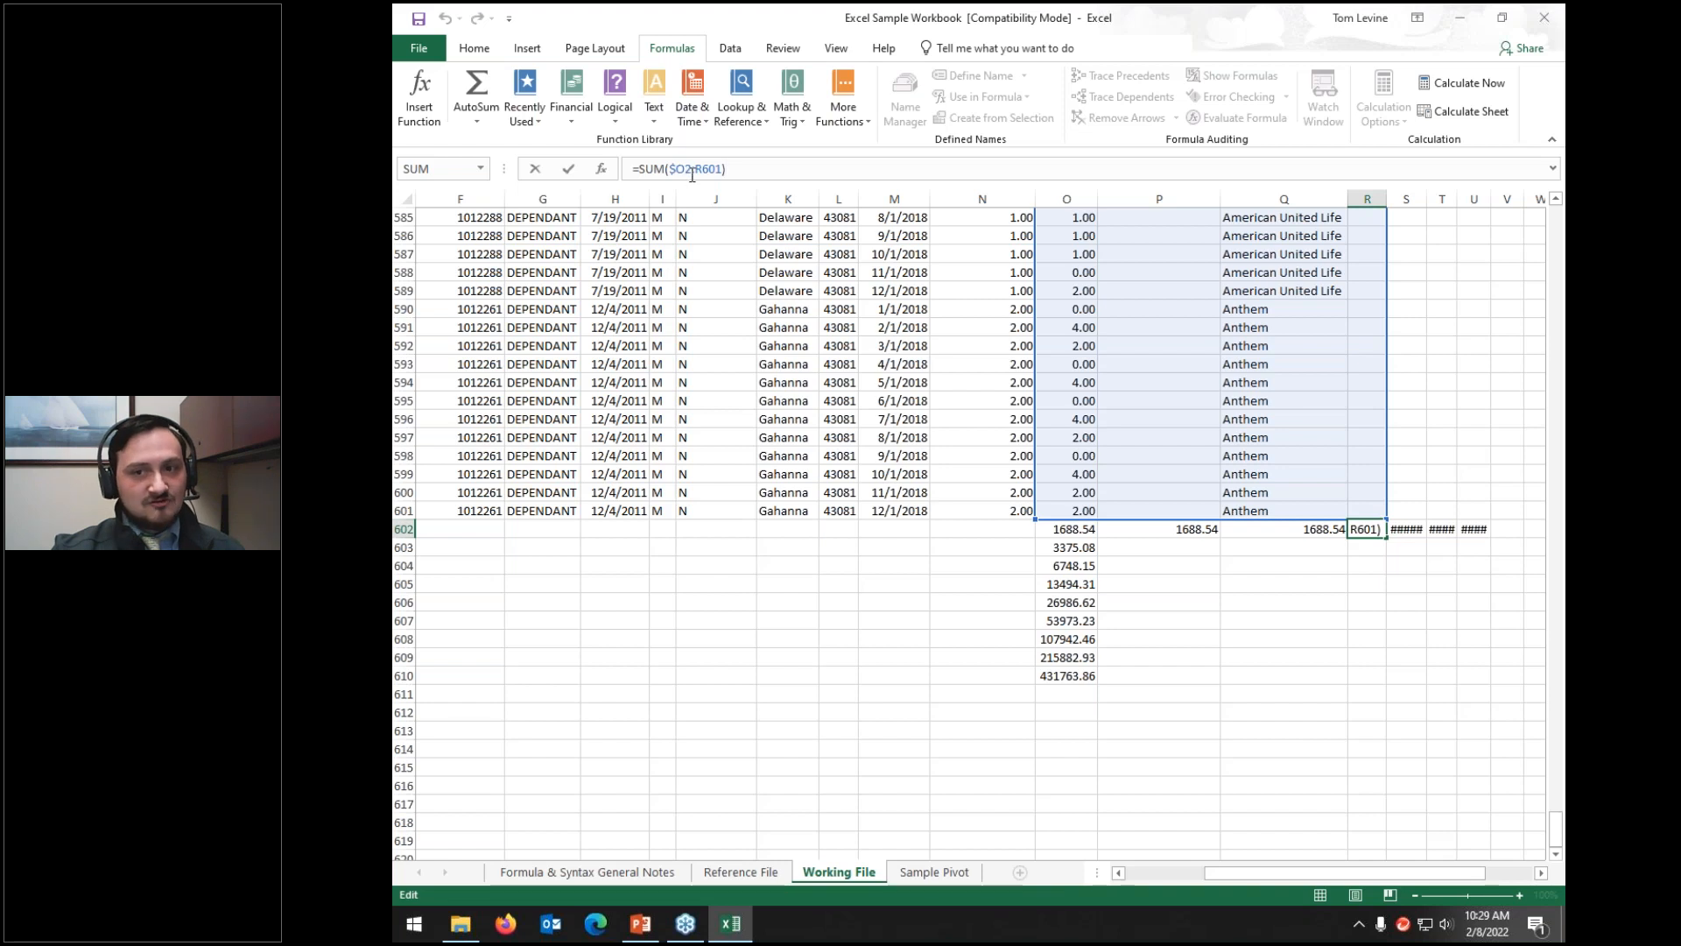
key("Return")
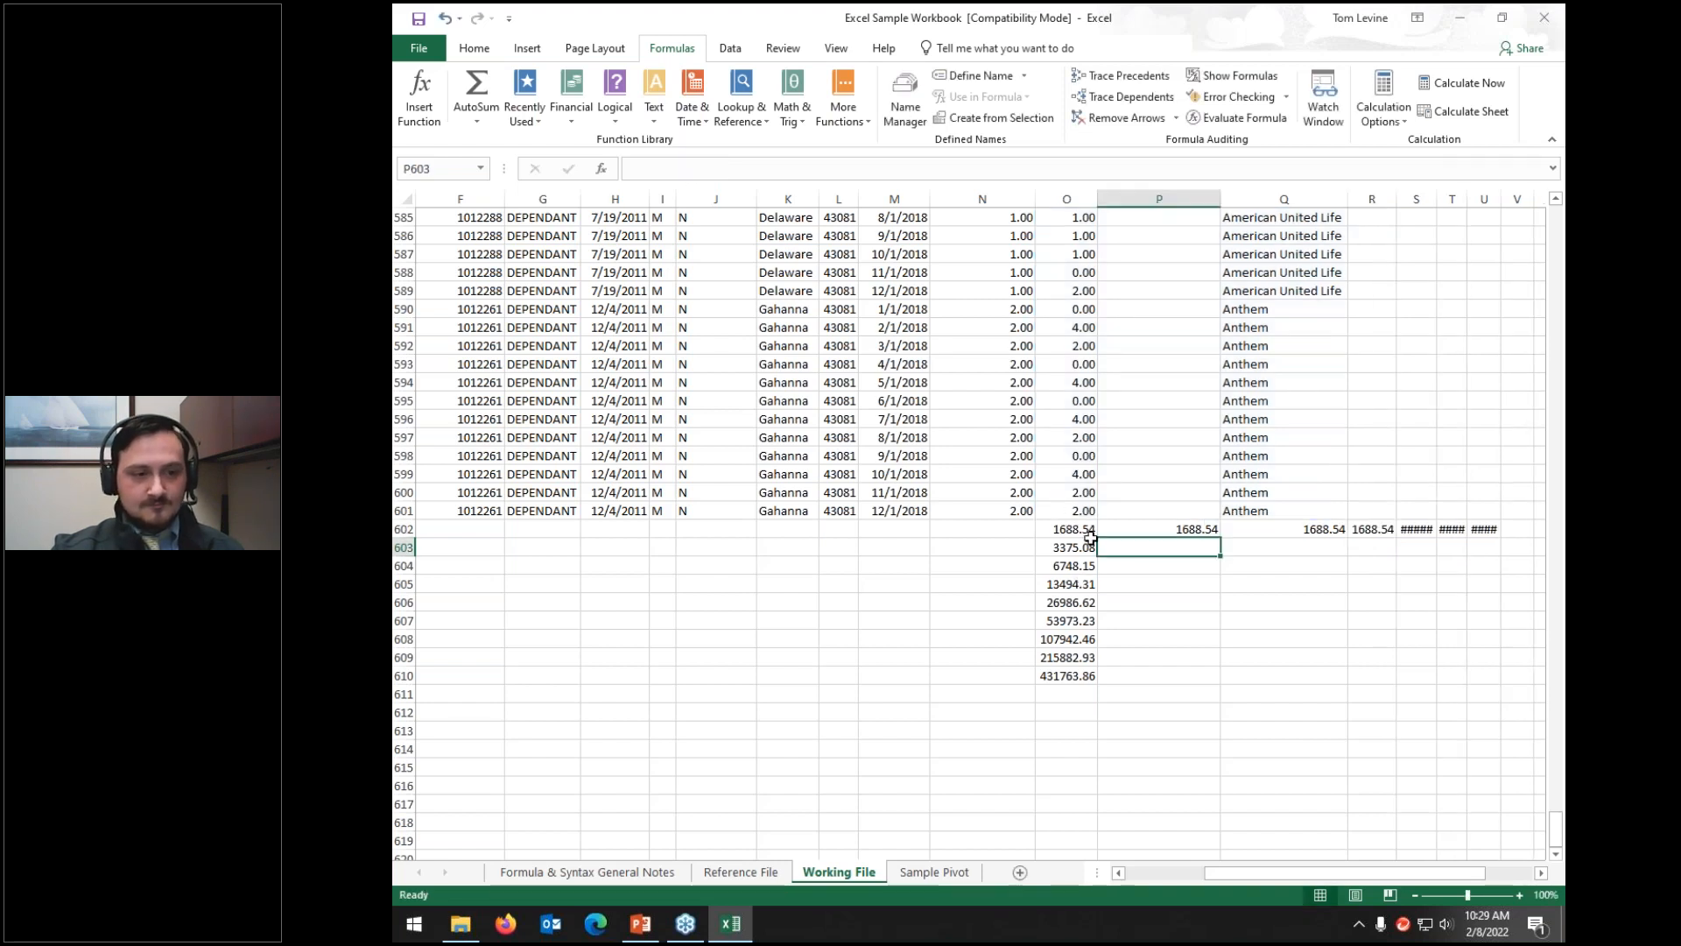
left_click(1086, 533)
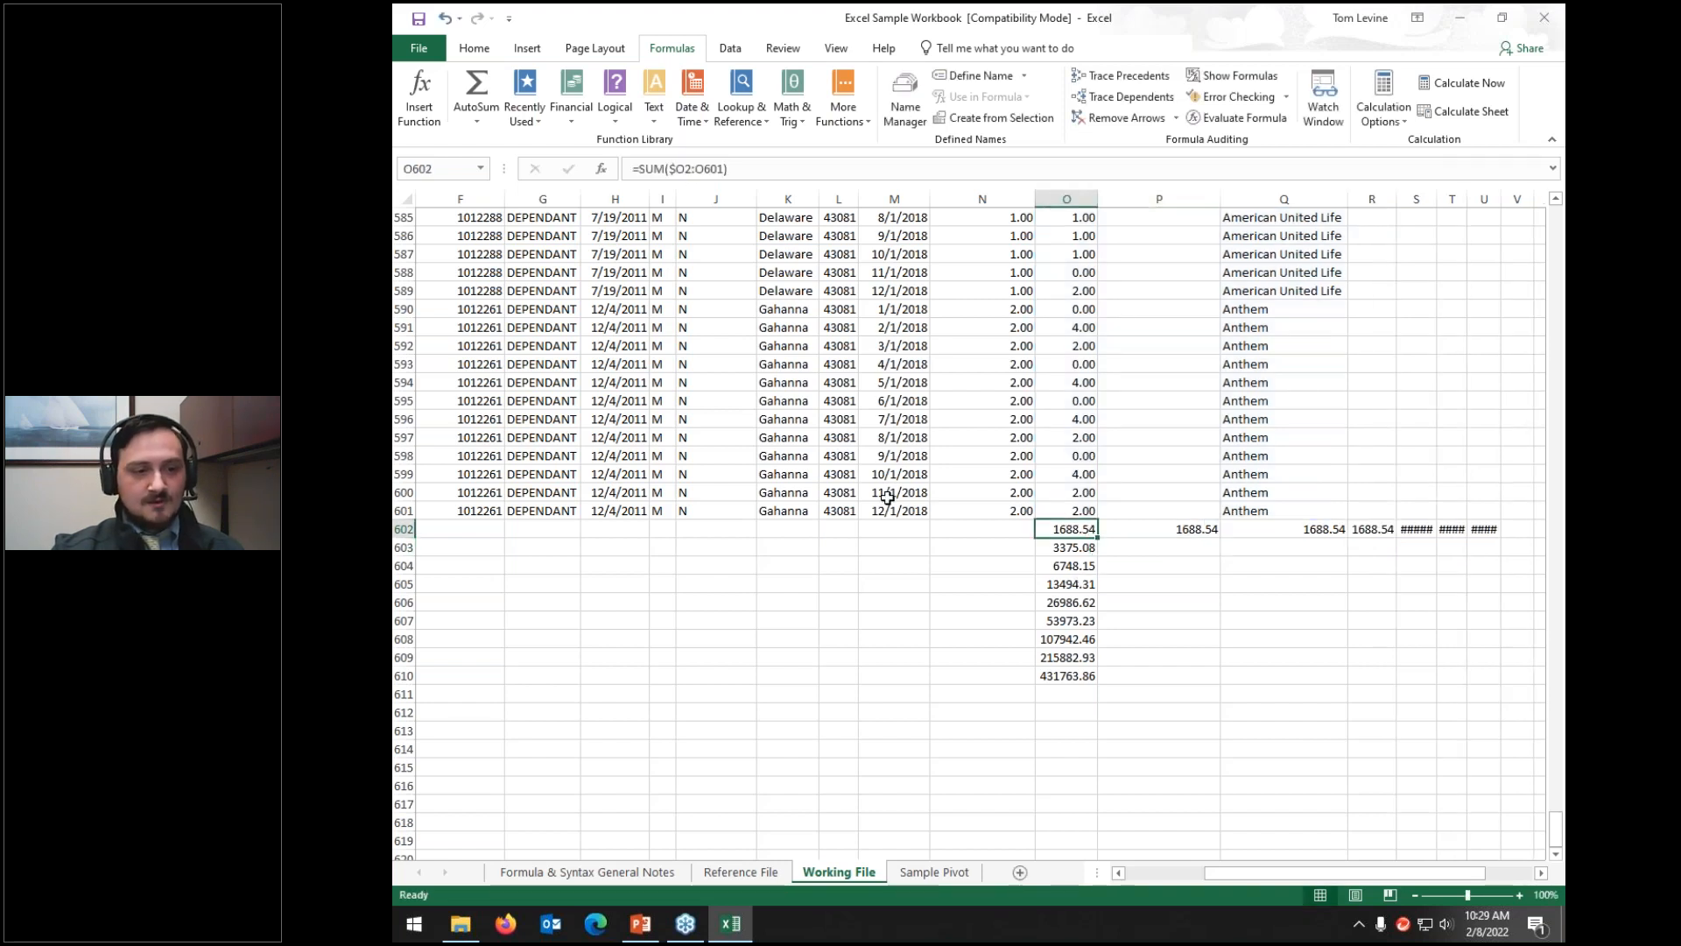
Step: Enter =SUM(O$3:O602) in O603 and fill it down to O610
key("Down")
left_click(805, 172)
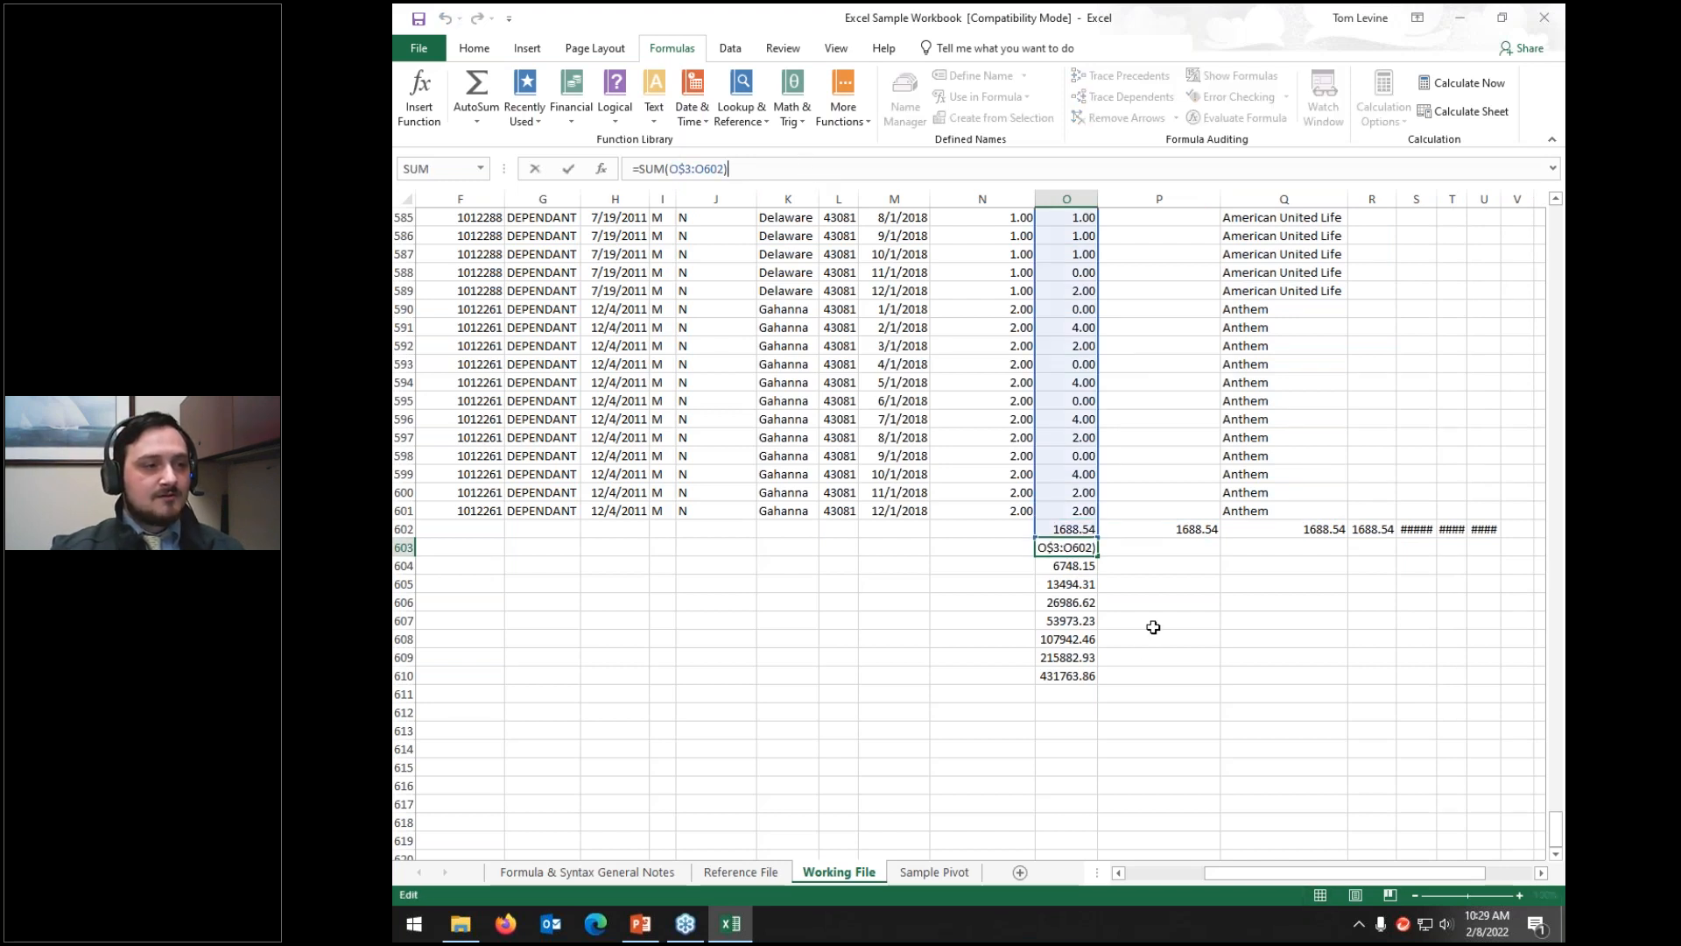
key("Return")
left_click(1084, 552)
left_click_drag(1098, 556, 1096, 679)
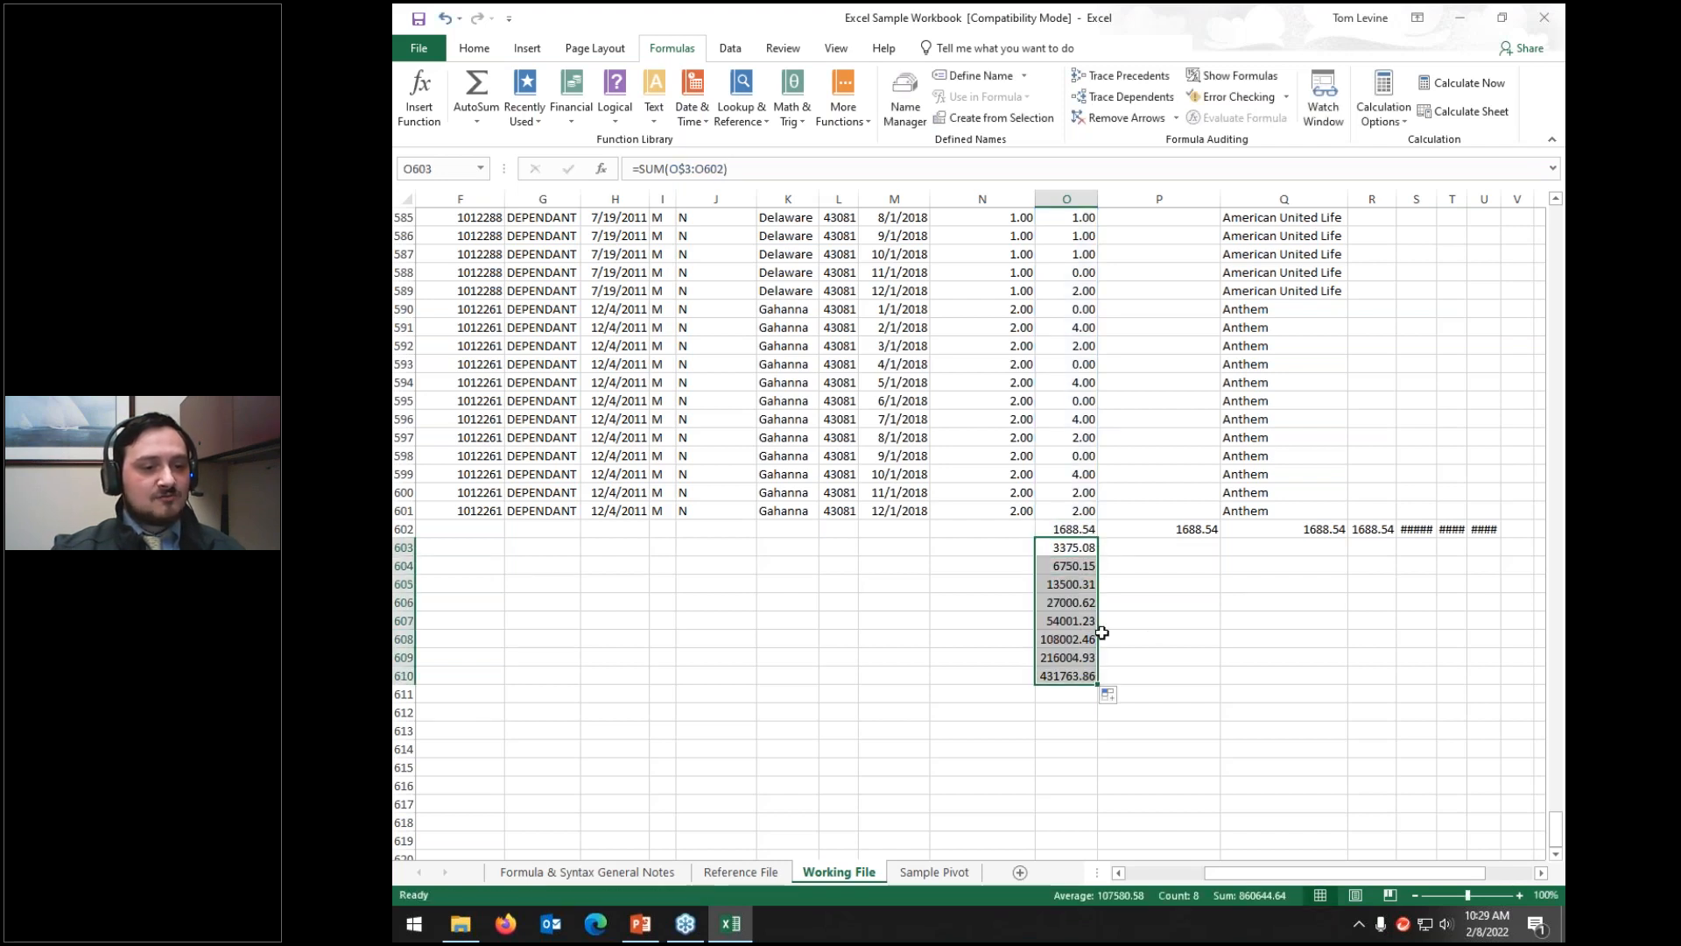
left_click_drag(1070, 550, 1070, 567)
Step: Step through the filled running-total formulas in O603 to O607 to verify them
left_click(1070, 550)
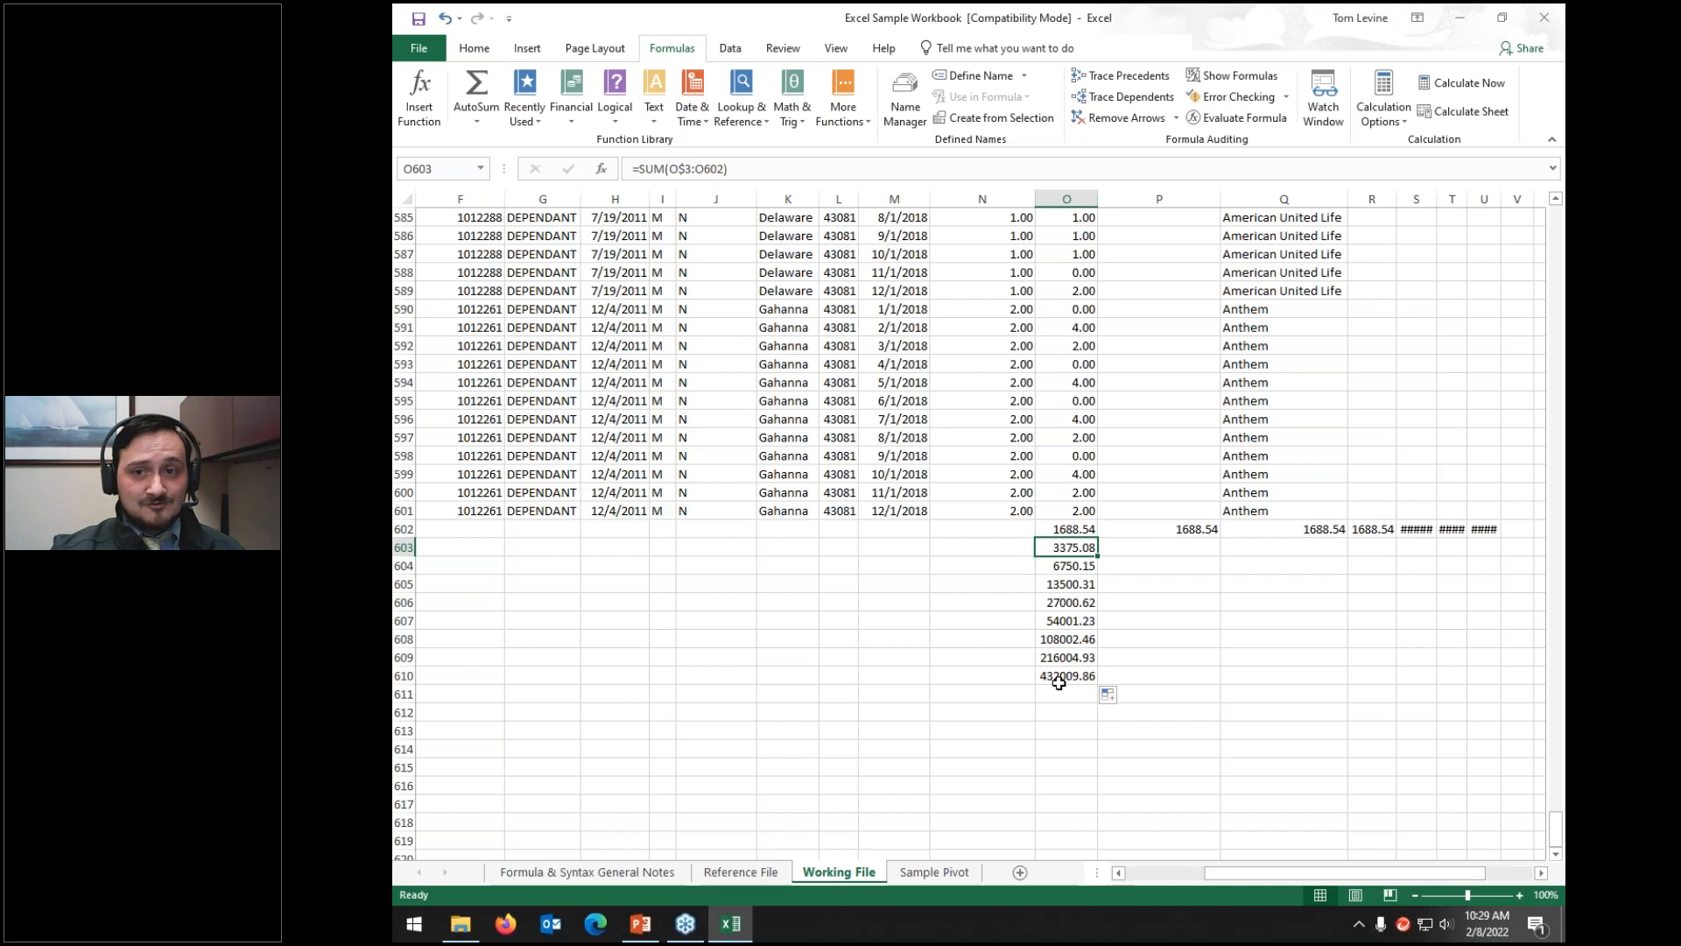
key("Down")
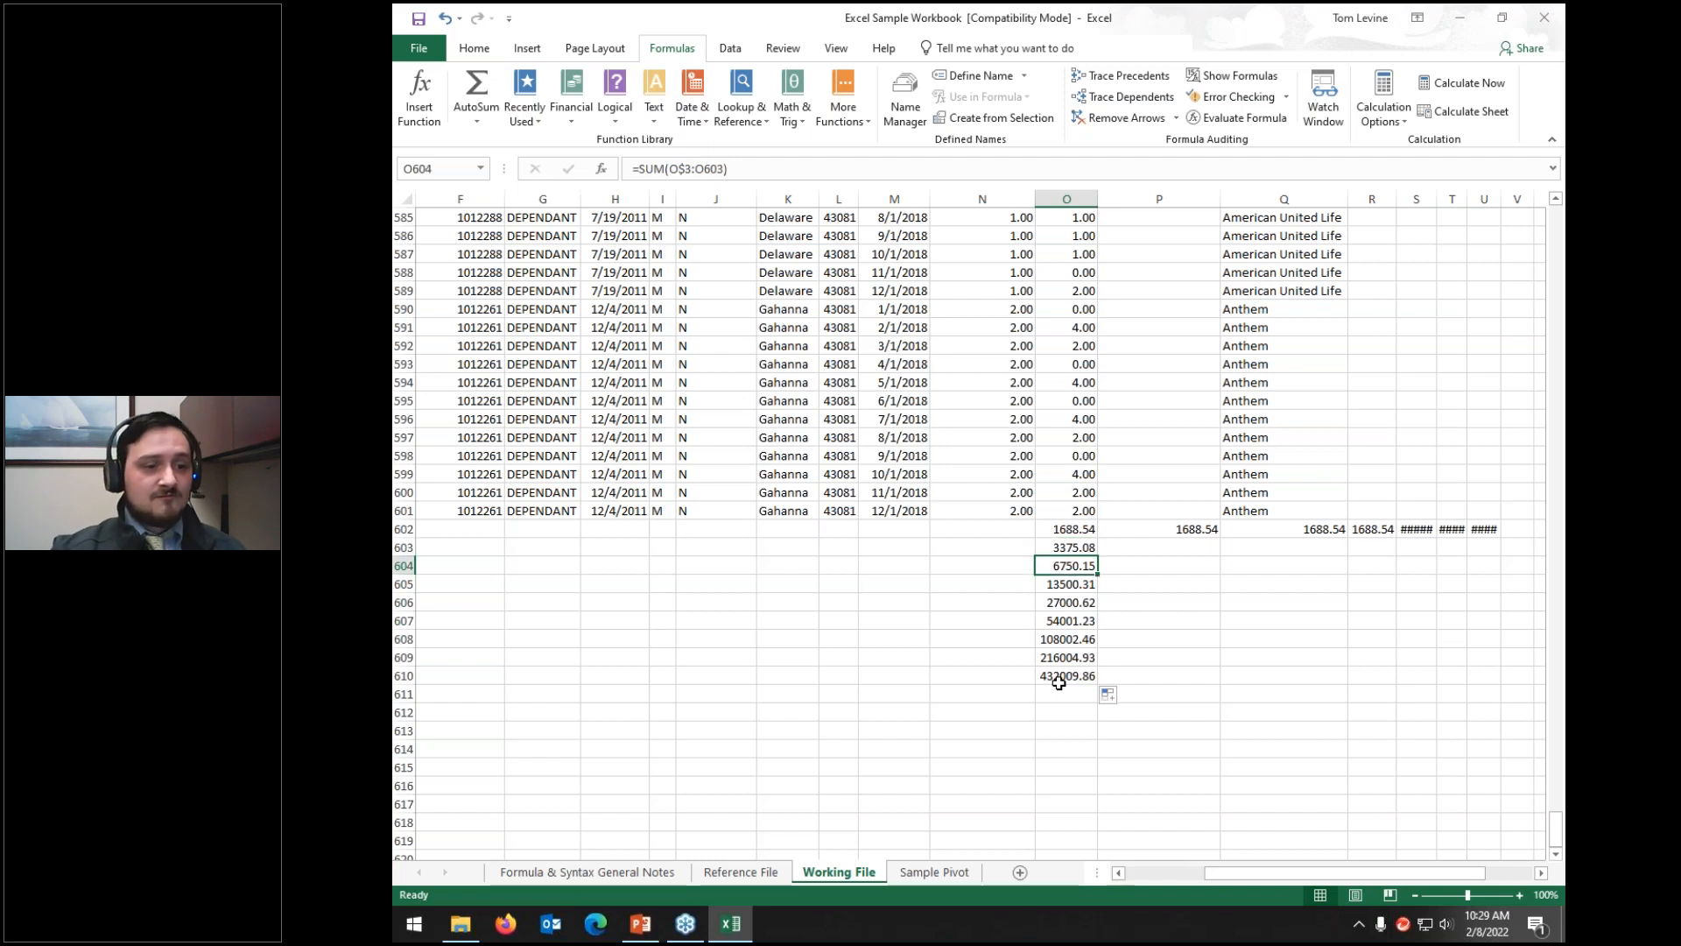
key("Down")
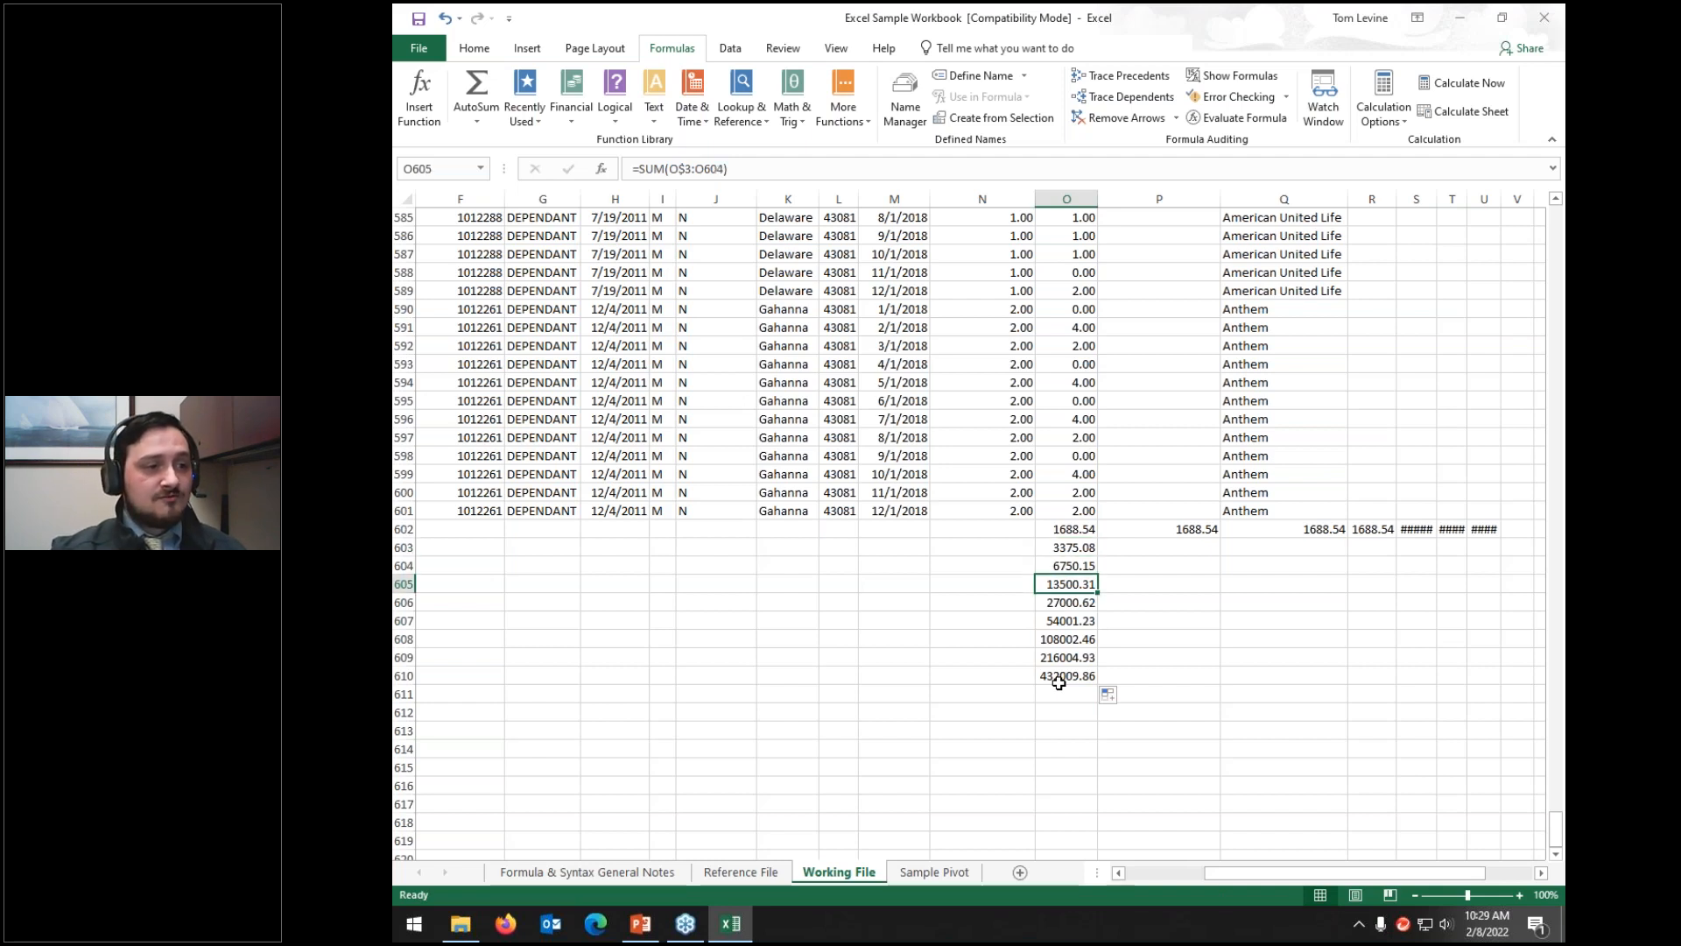
key("Down")
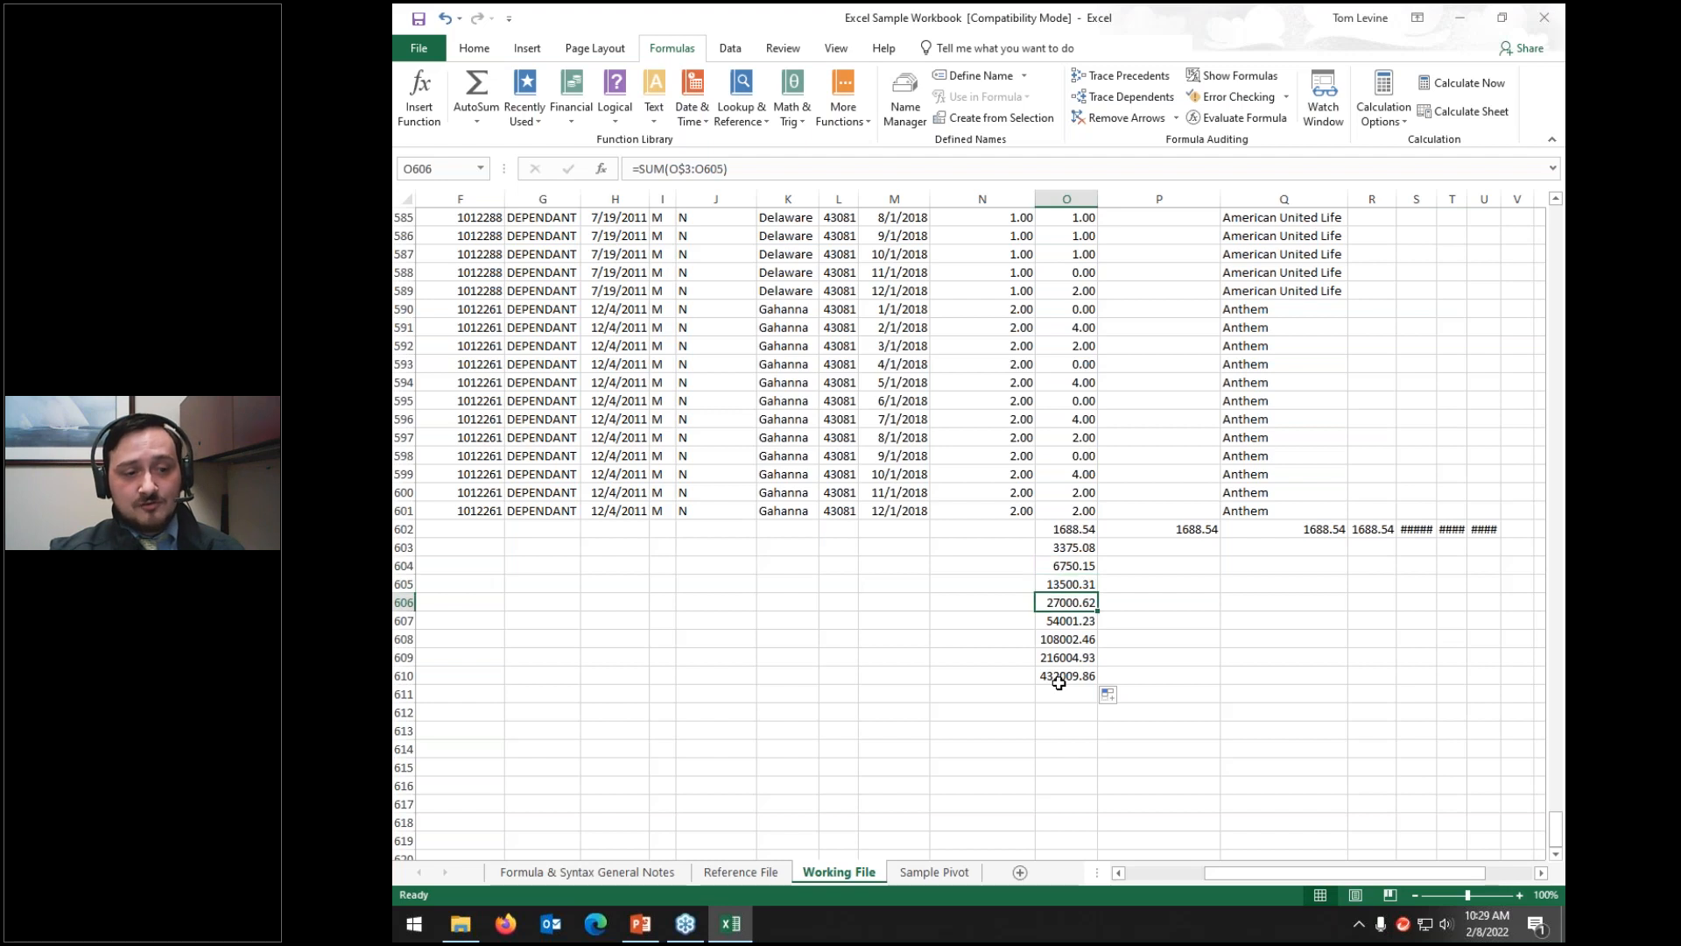
key("Down")
key("Down")
key("Down")
key("Down")
key("Up")
key("Up")
key("Up")
key("Up")
key("Up")
key("Up")
key("Up")
key("Up")
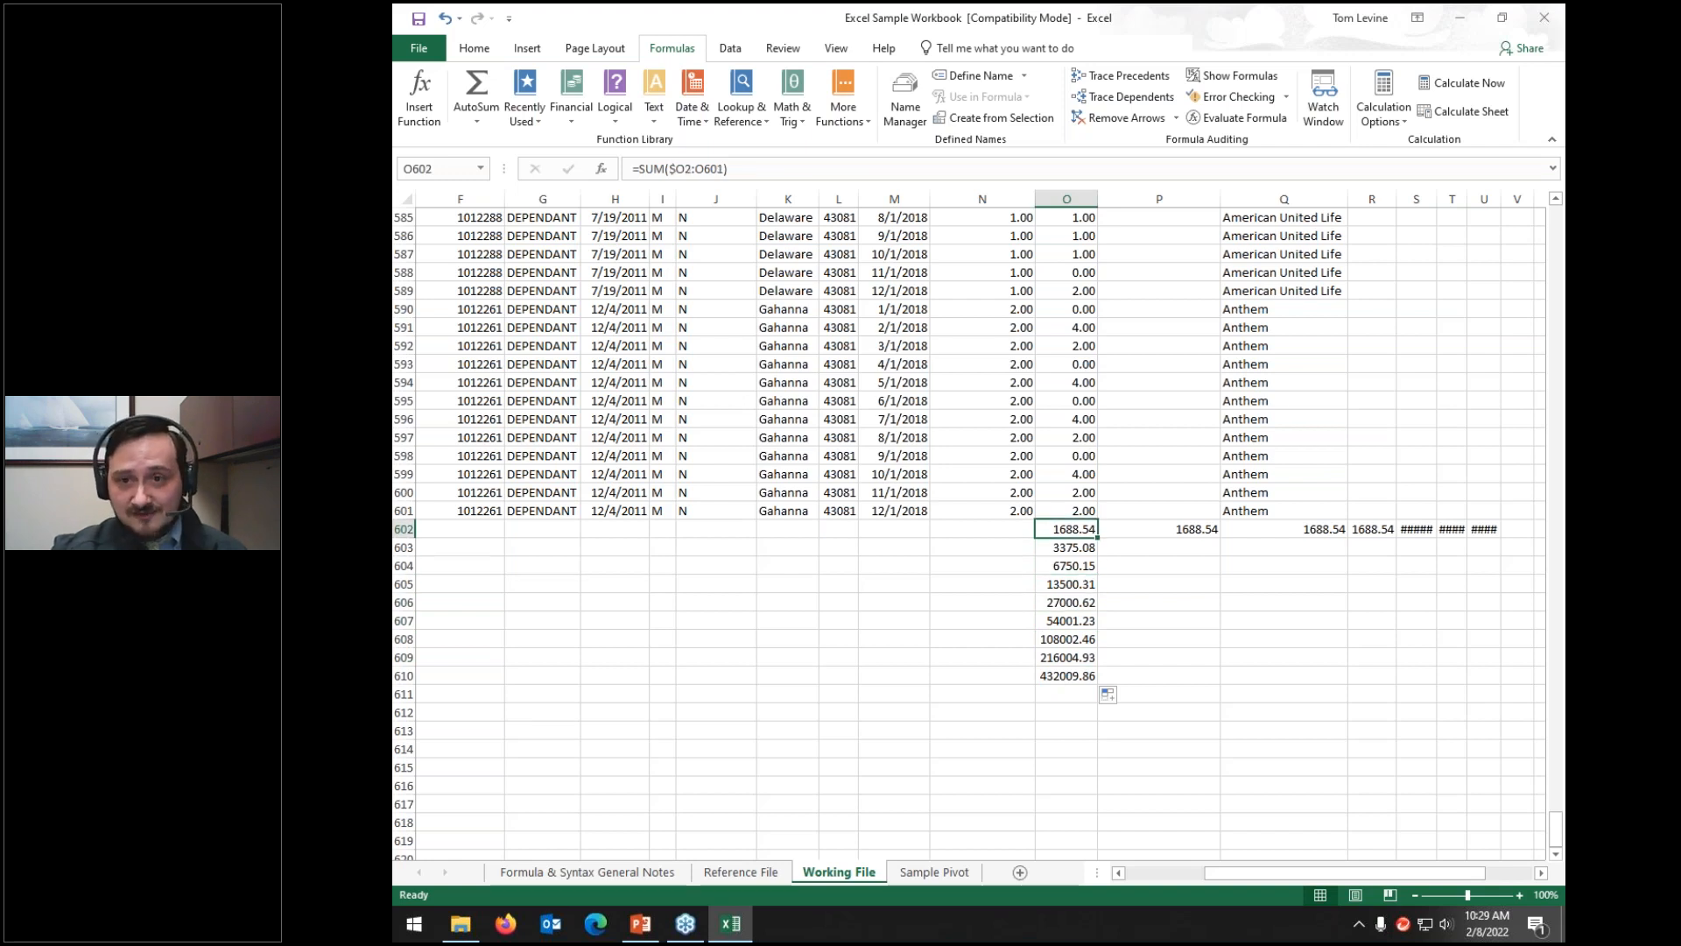
Step: Clear O603:O610 and P602:U602, keeping 1688.54 in O602, then bring up the closing slide
left_click(1042, 548)
left_click_drag(1055, 581, 1086, 679)
key("Delete")
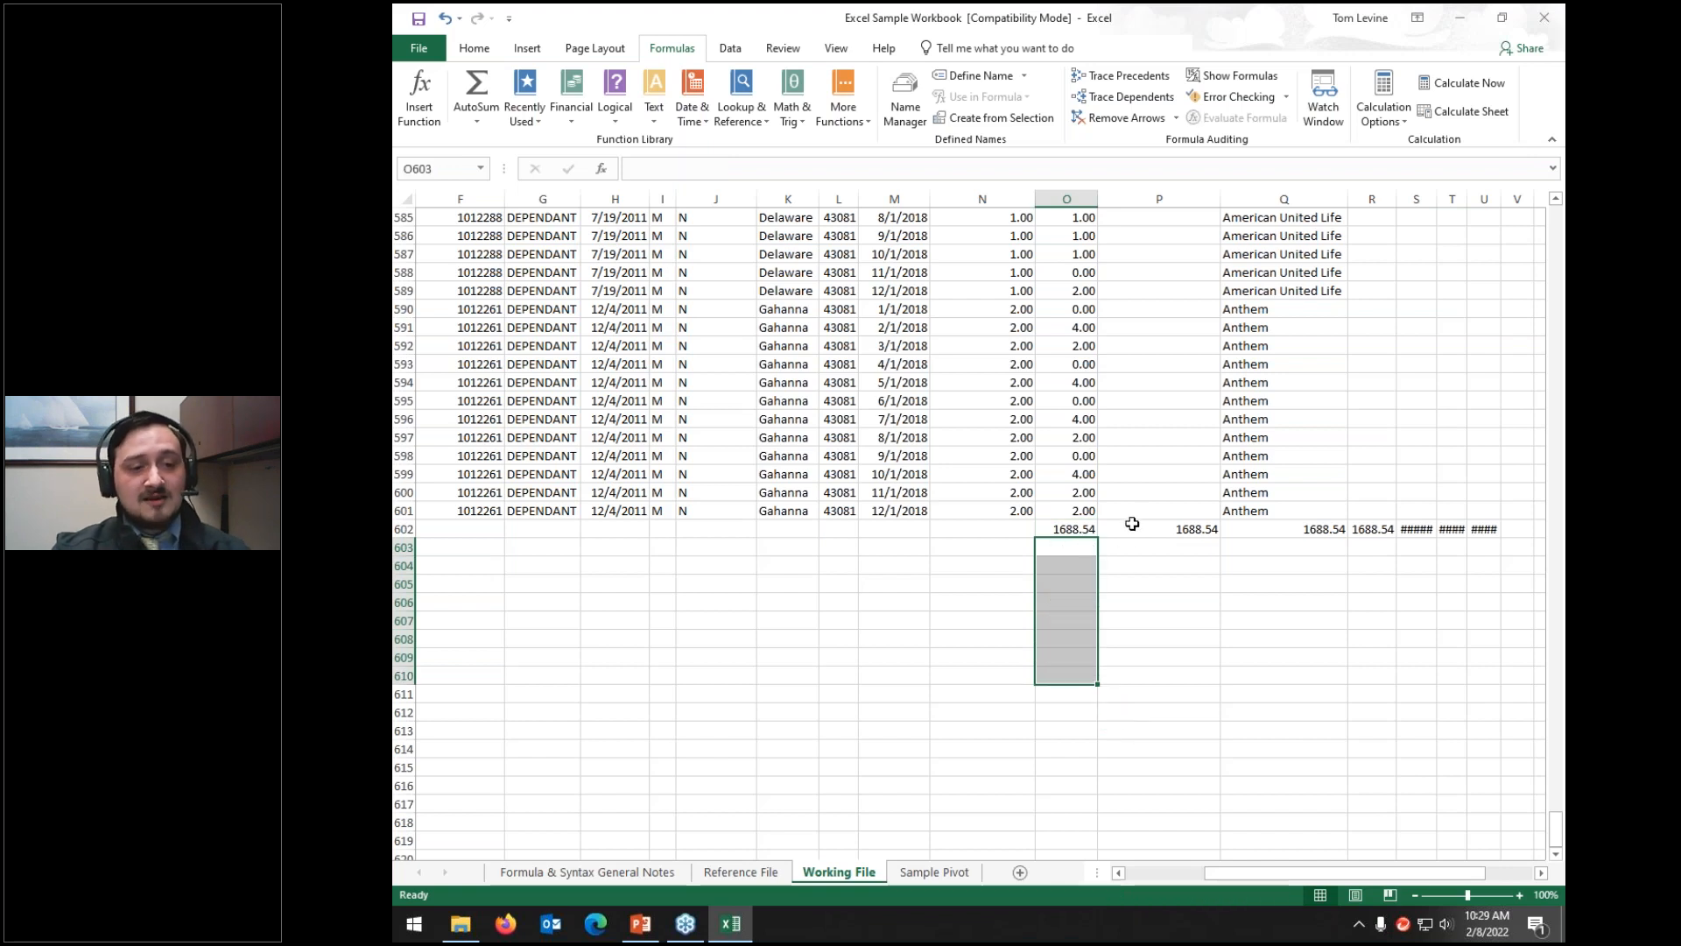
left_click_drag(1133, 529, 1475, 535)
key("Delete")
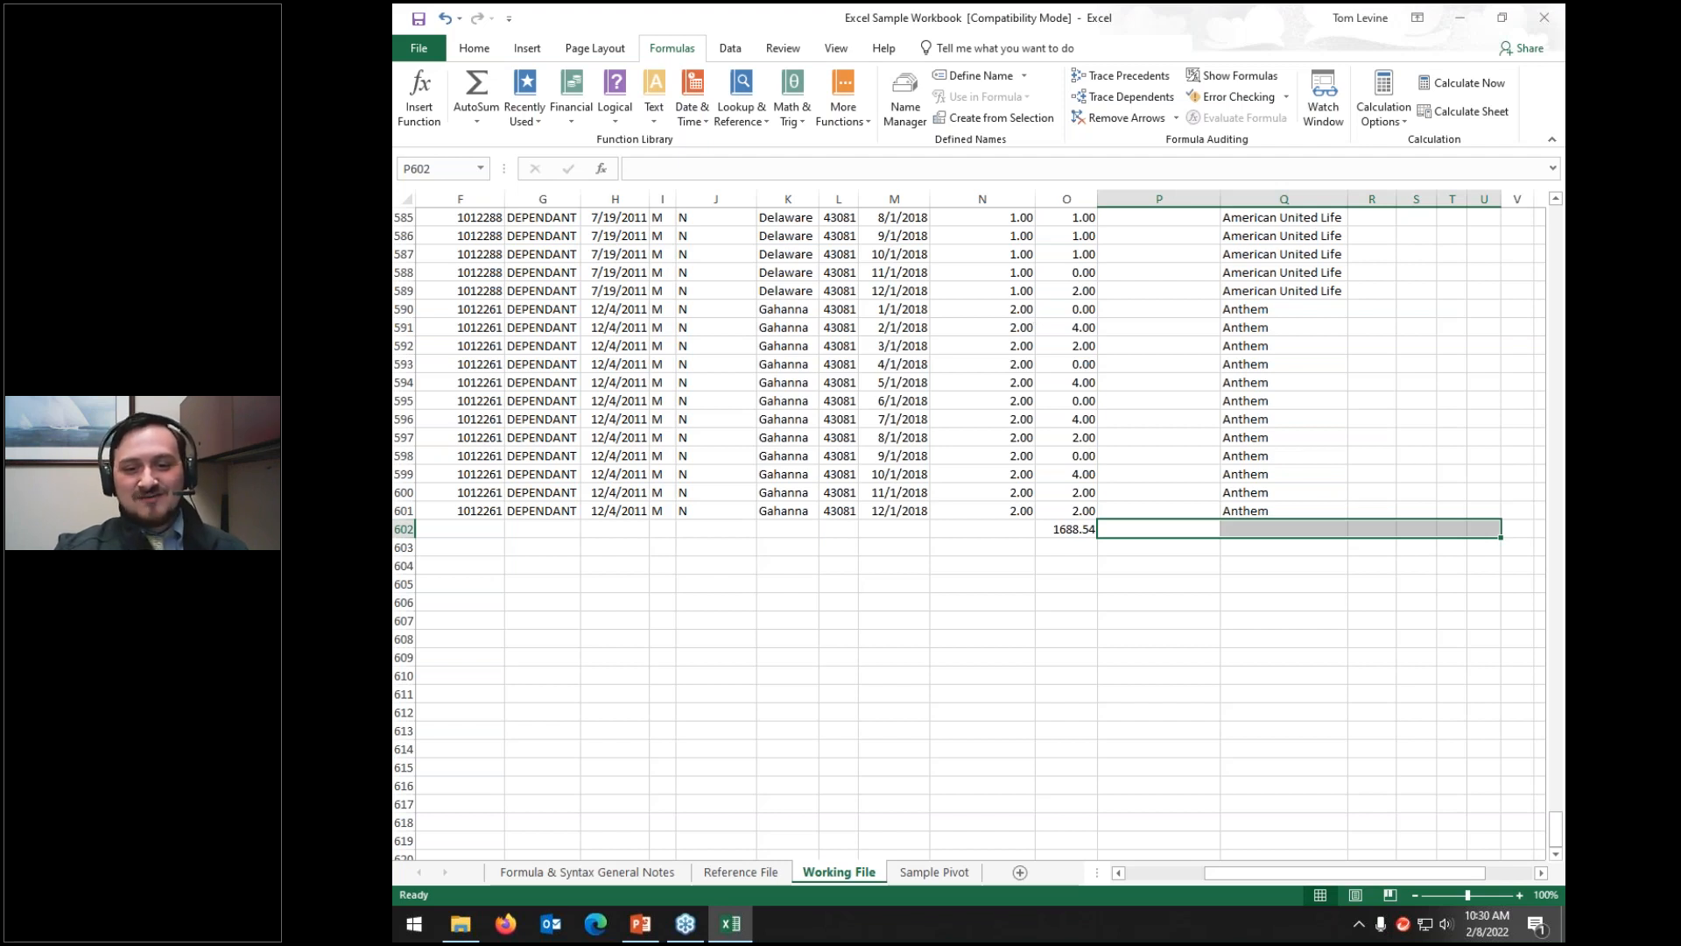
key("alt+Tab")
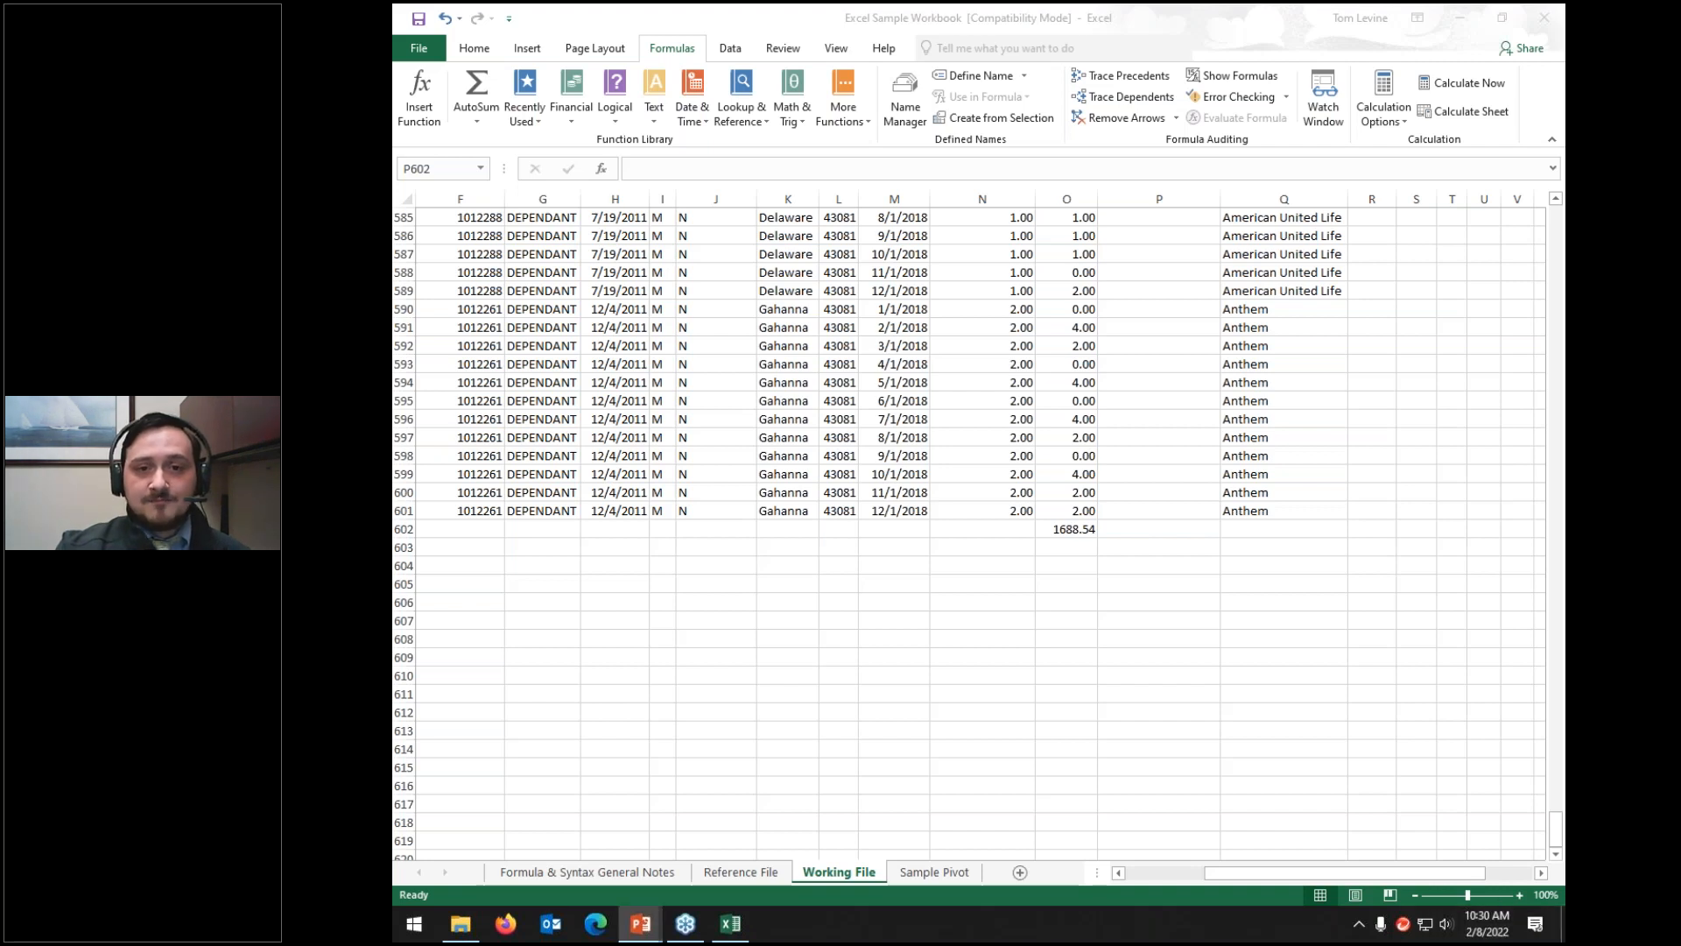
left_click(640, 923)
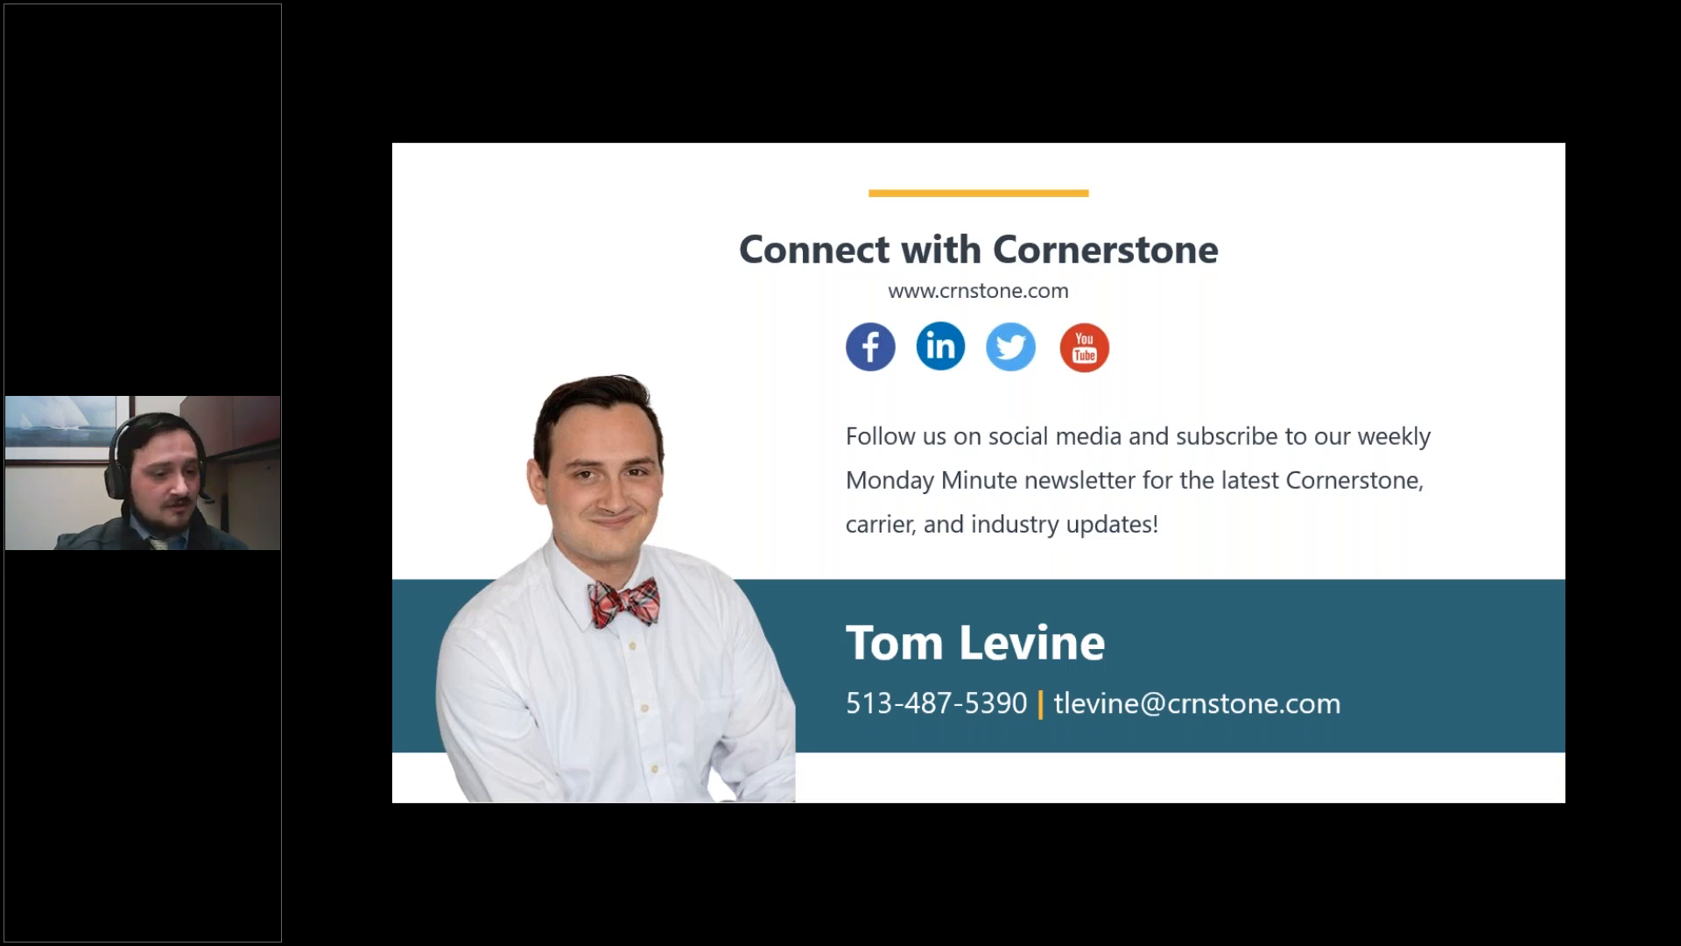
Step: Leave the full-screen closing slide and return to the Excel workbook
key("alt+Tab")
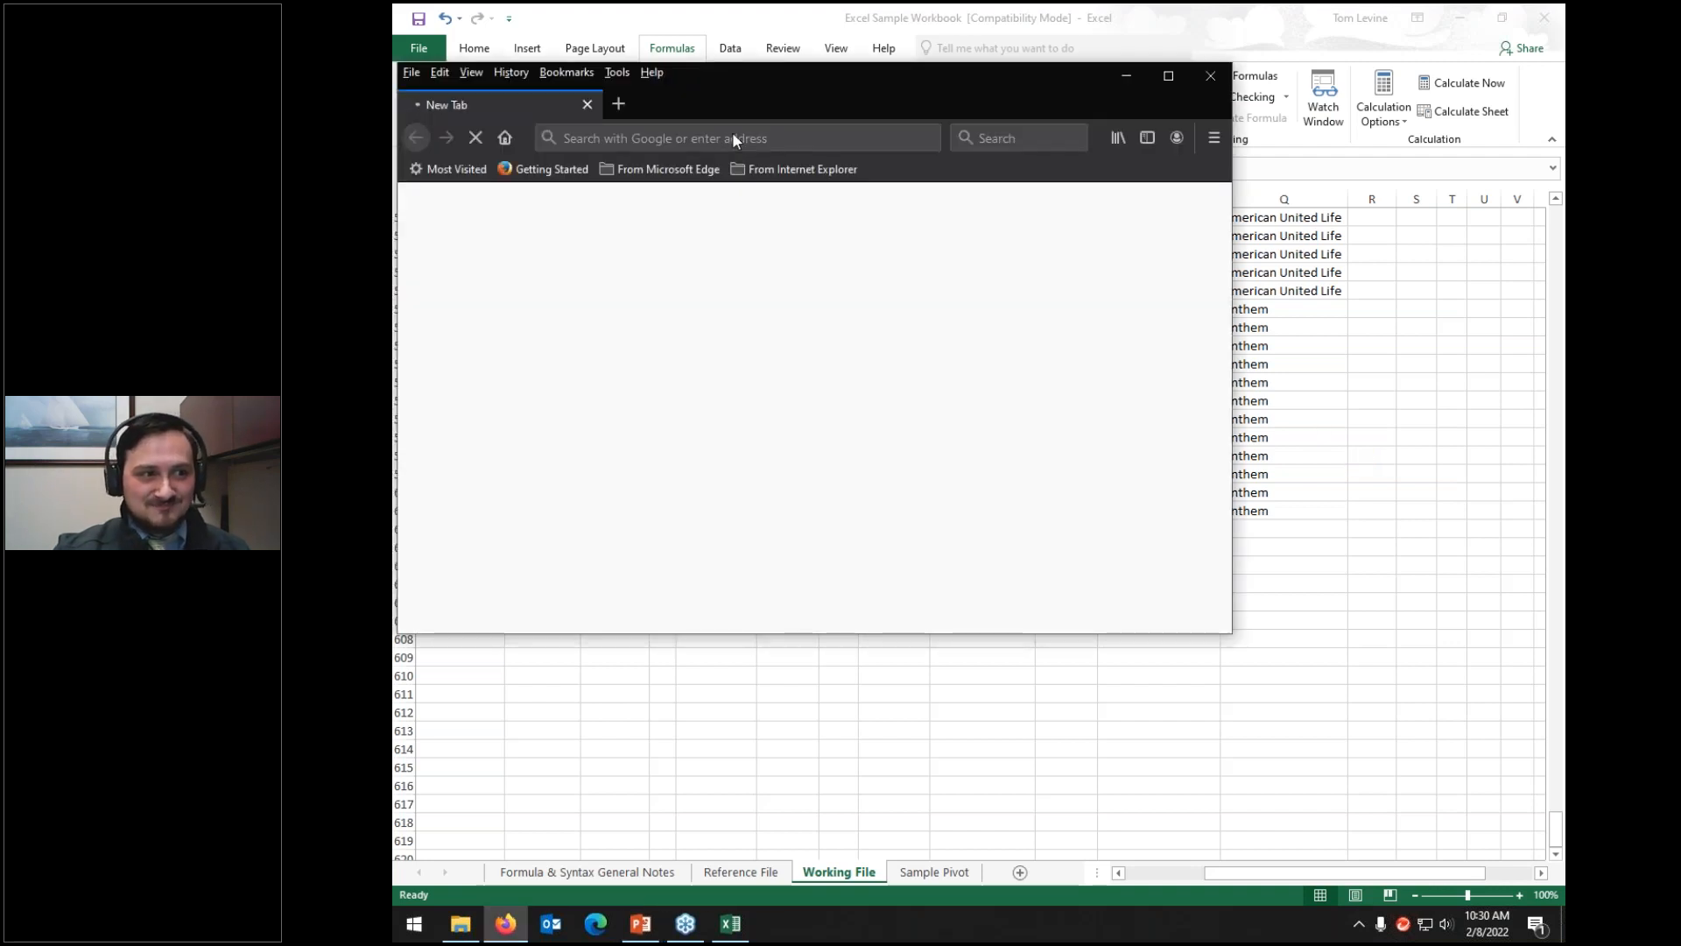
left_click(732, 136)
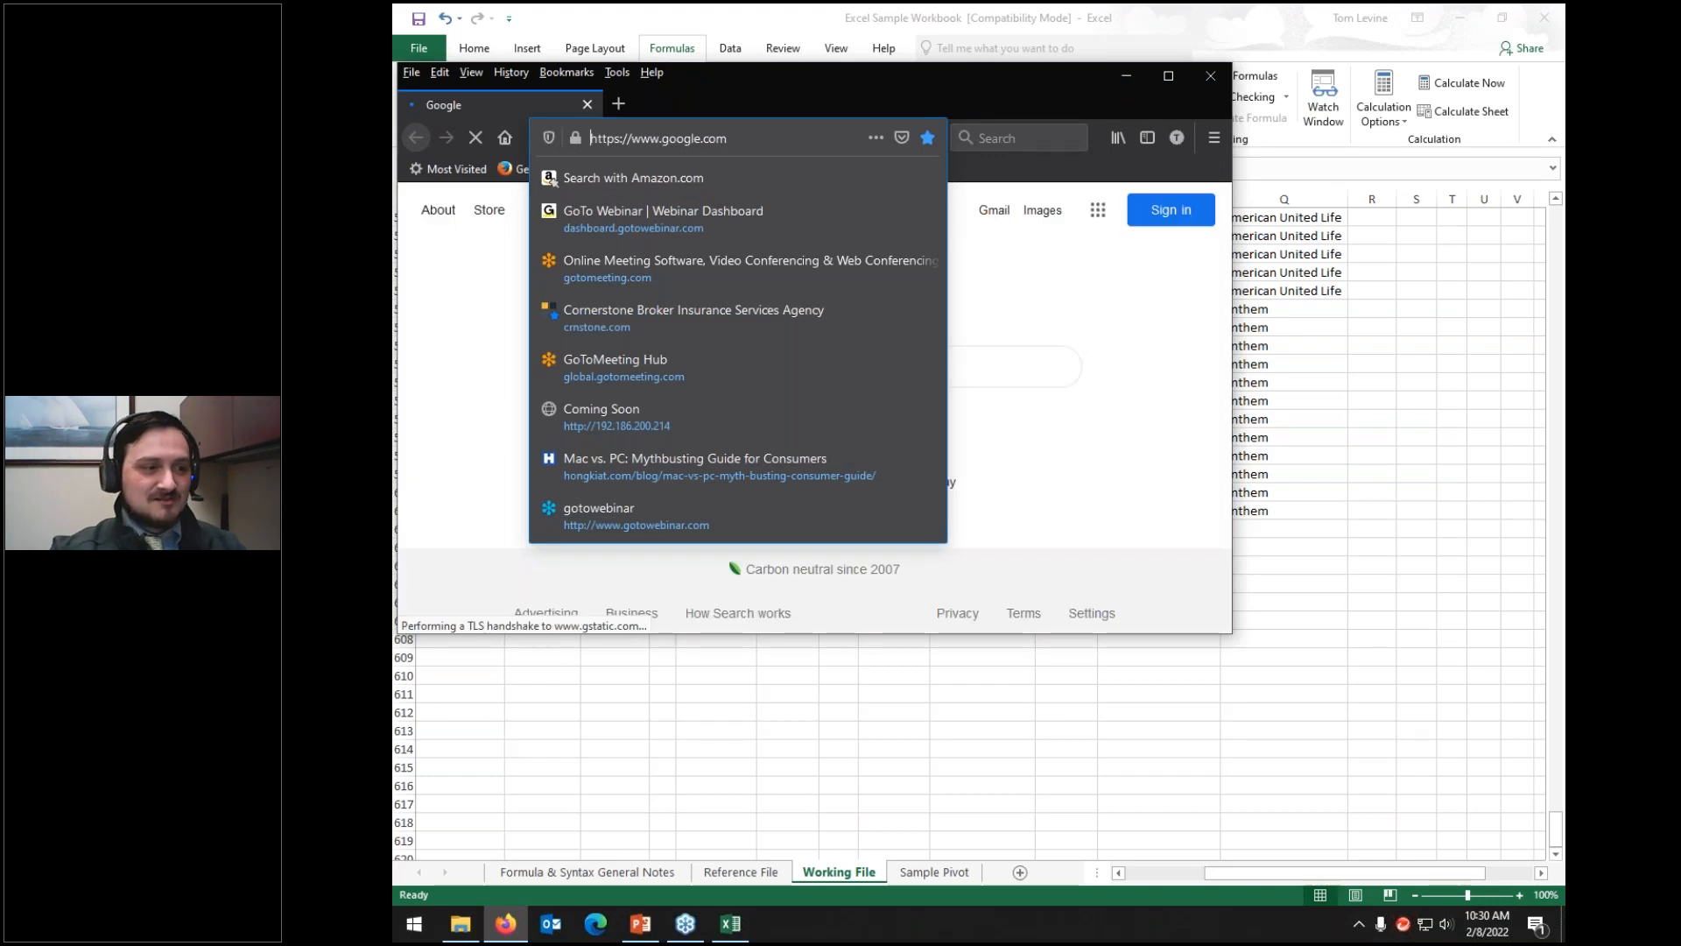
type("www.crnstone.c")
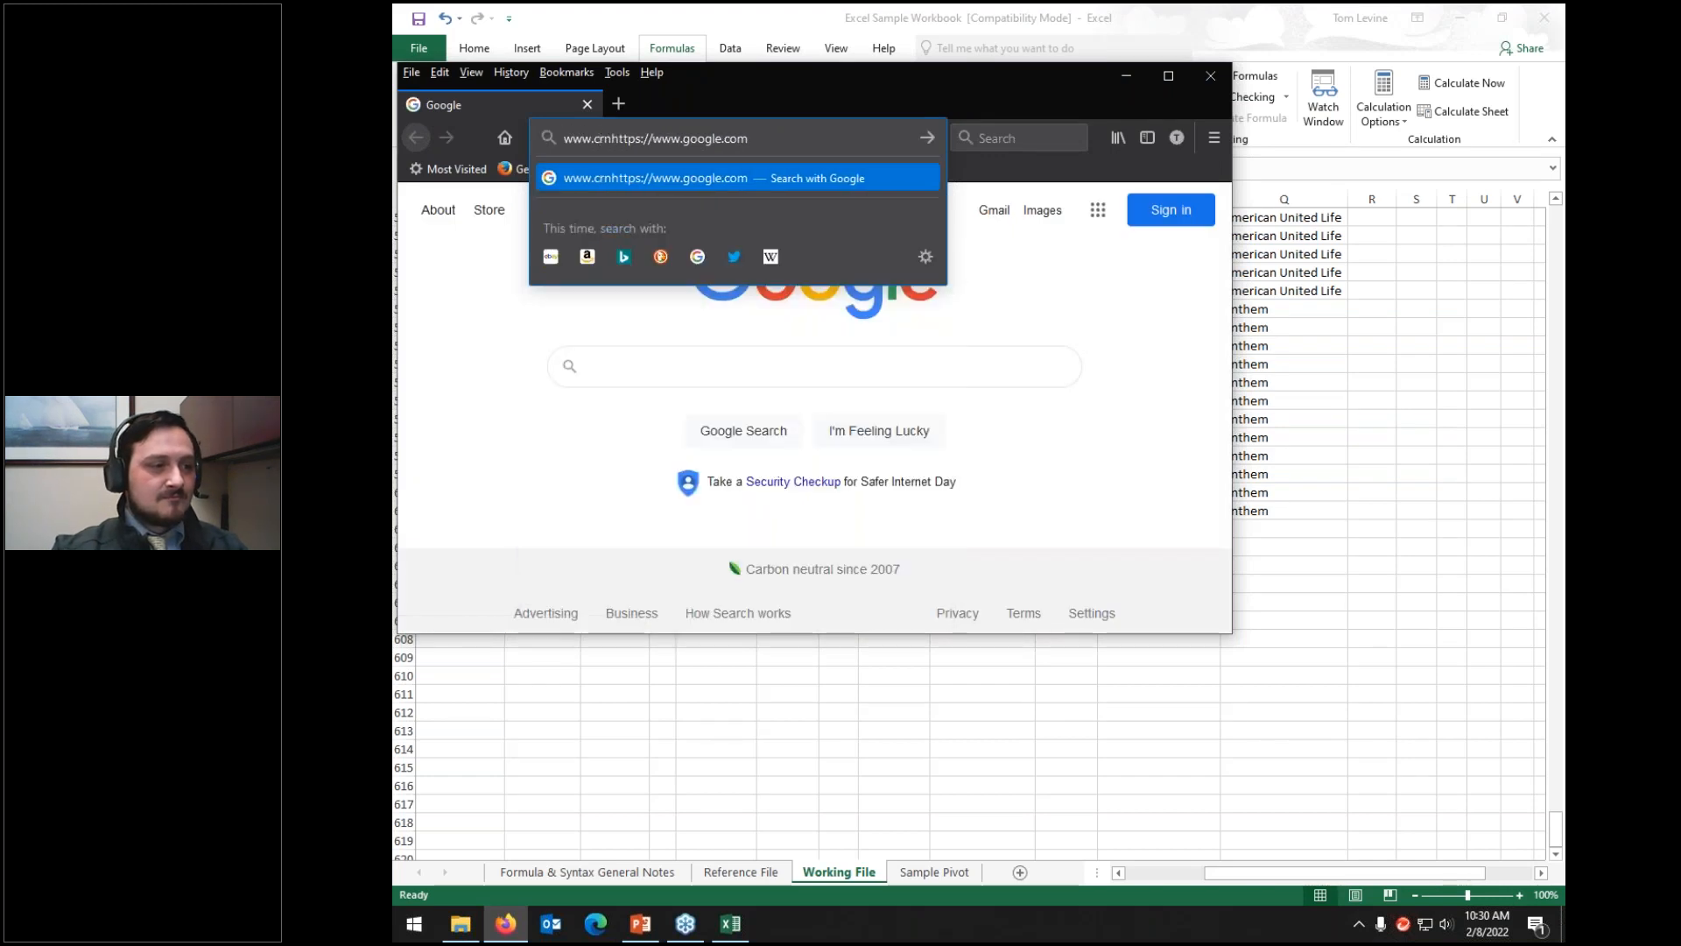
type("om")
key("ctrl+shift+Right")
key("ctrl+shift+Right")
key("ctrl+shift+Right")
key("ctrl+shift+Right")
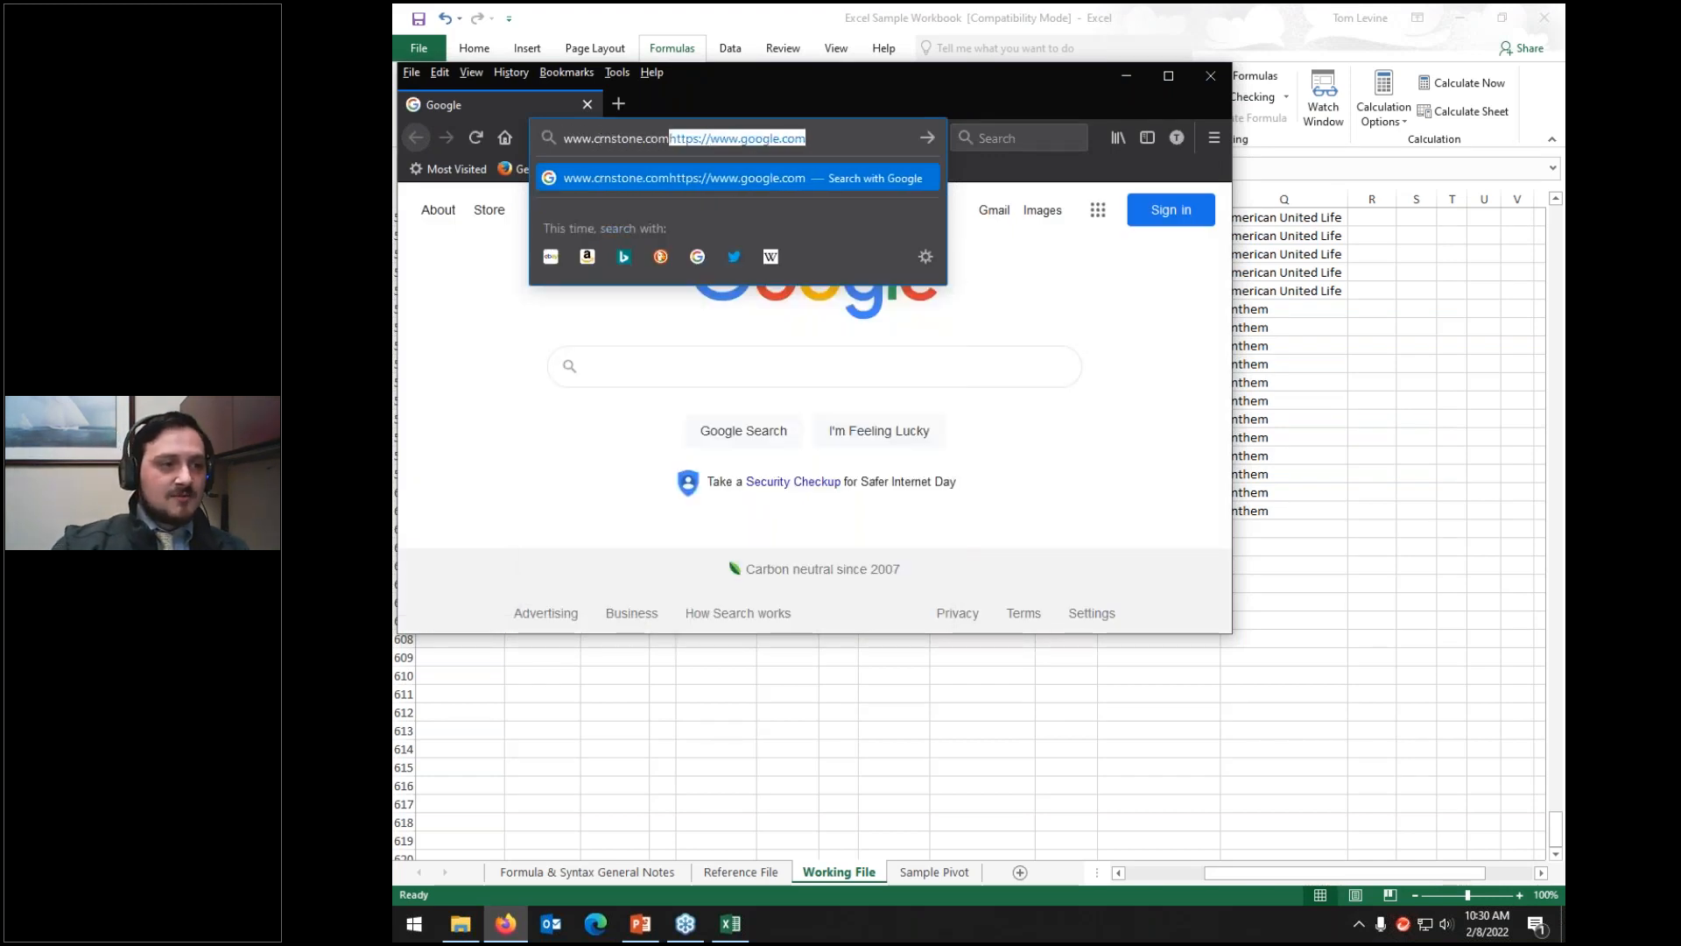
key("Delete")
key("Return")
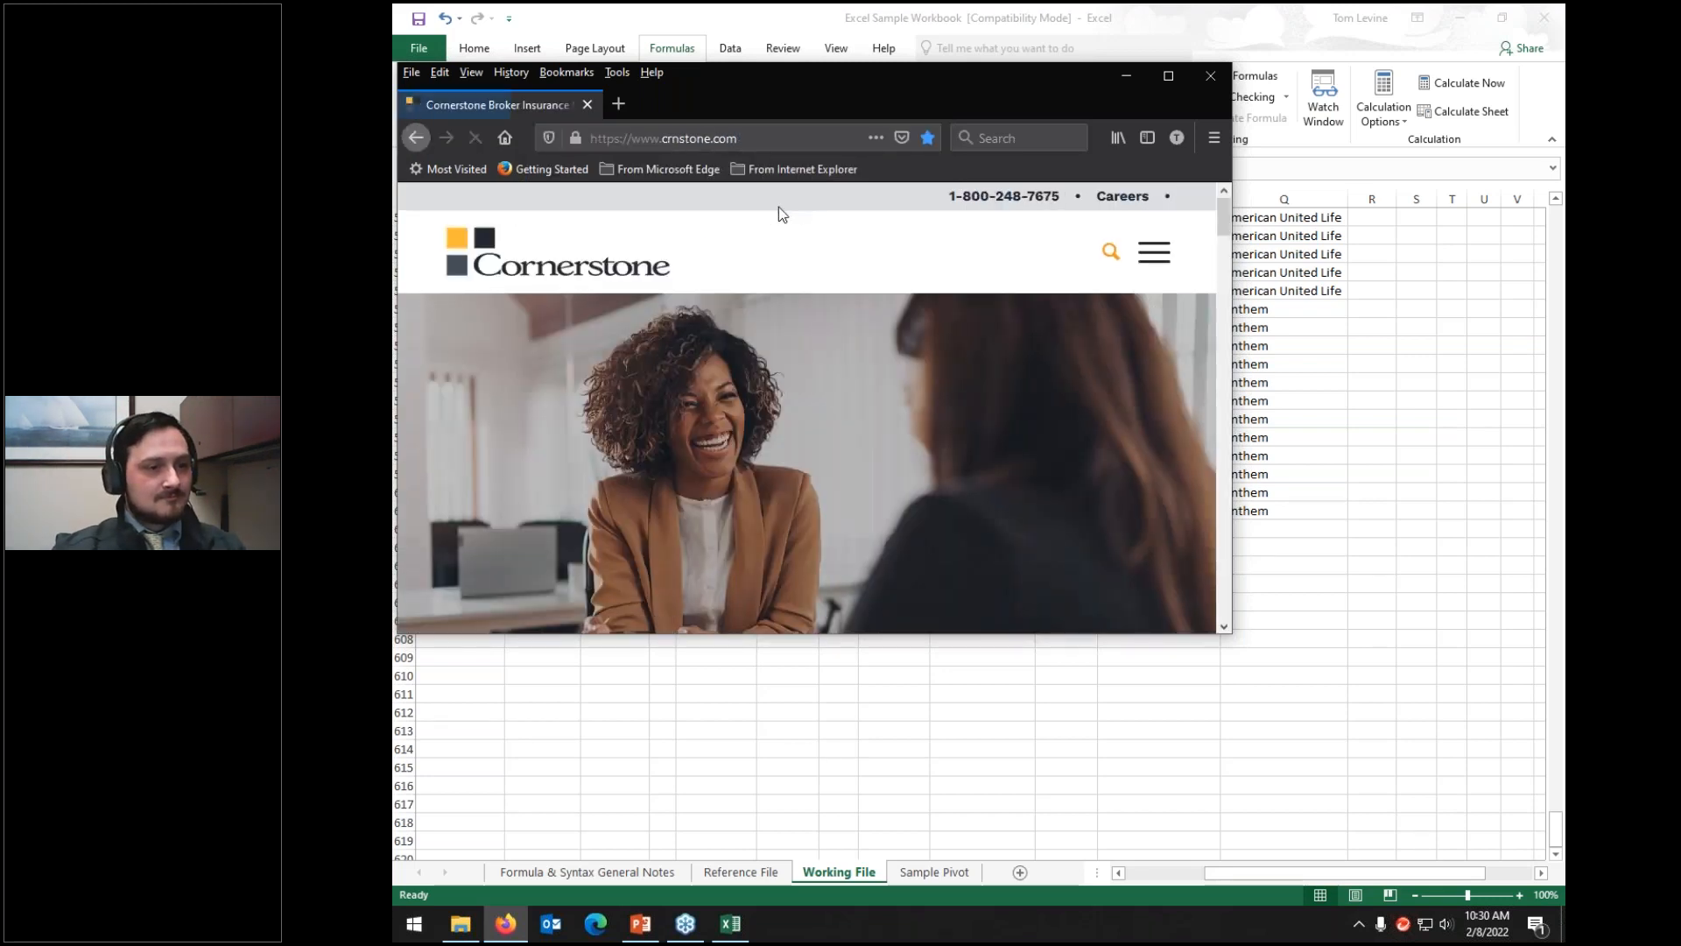
double_click(1016, 76)
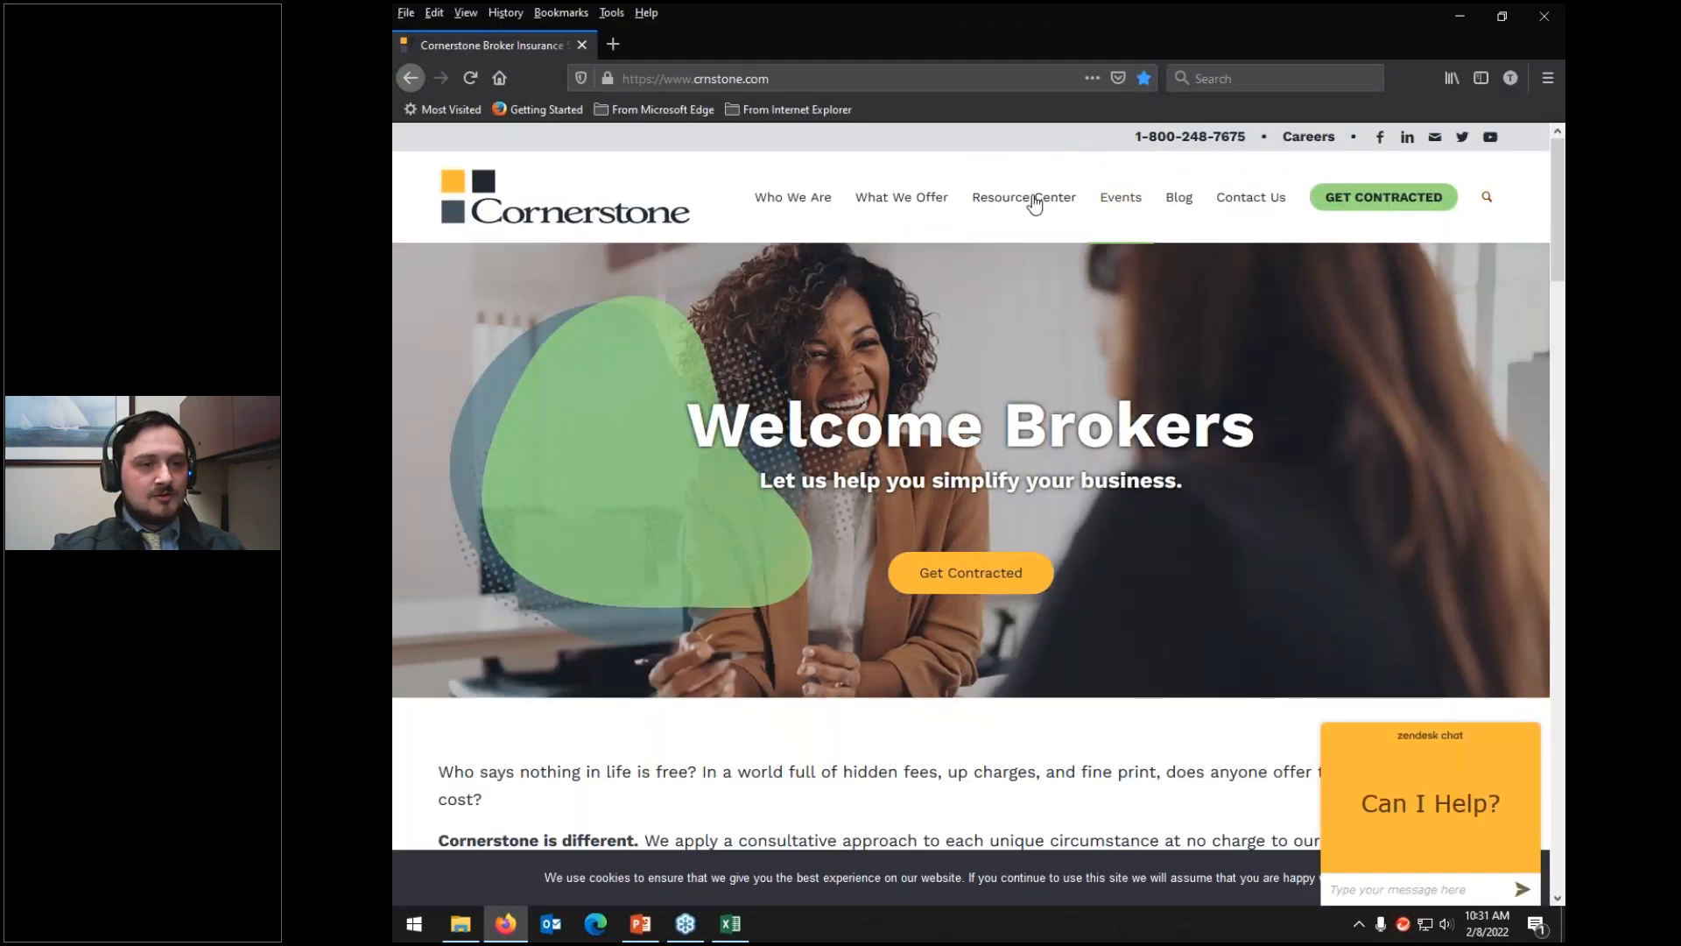
Step: Browse the Webinar Series' Tech Tuesday webinars, then return to the full-screen Connect with Cornerstone slide
left_click(1007, 264)
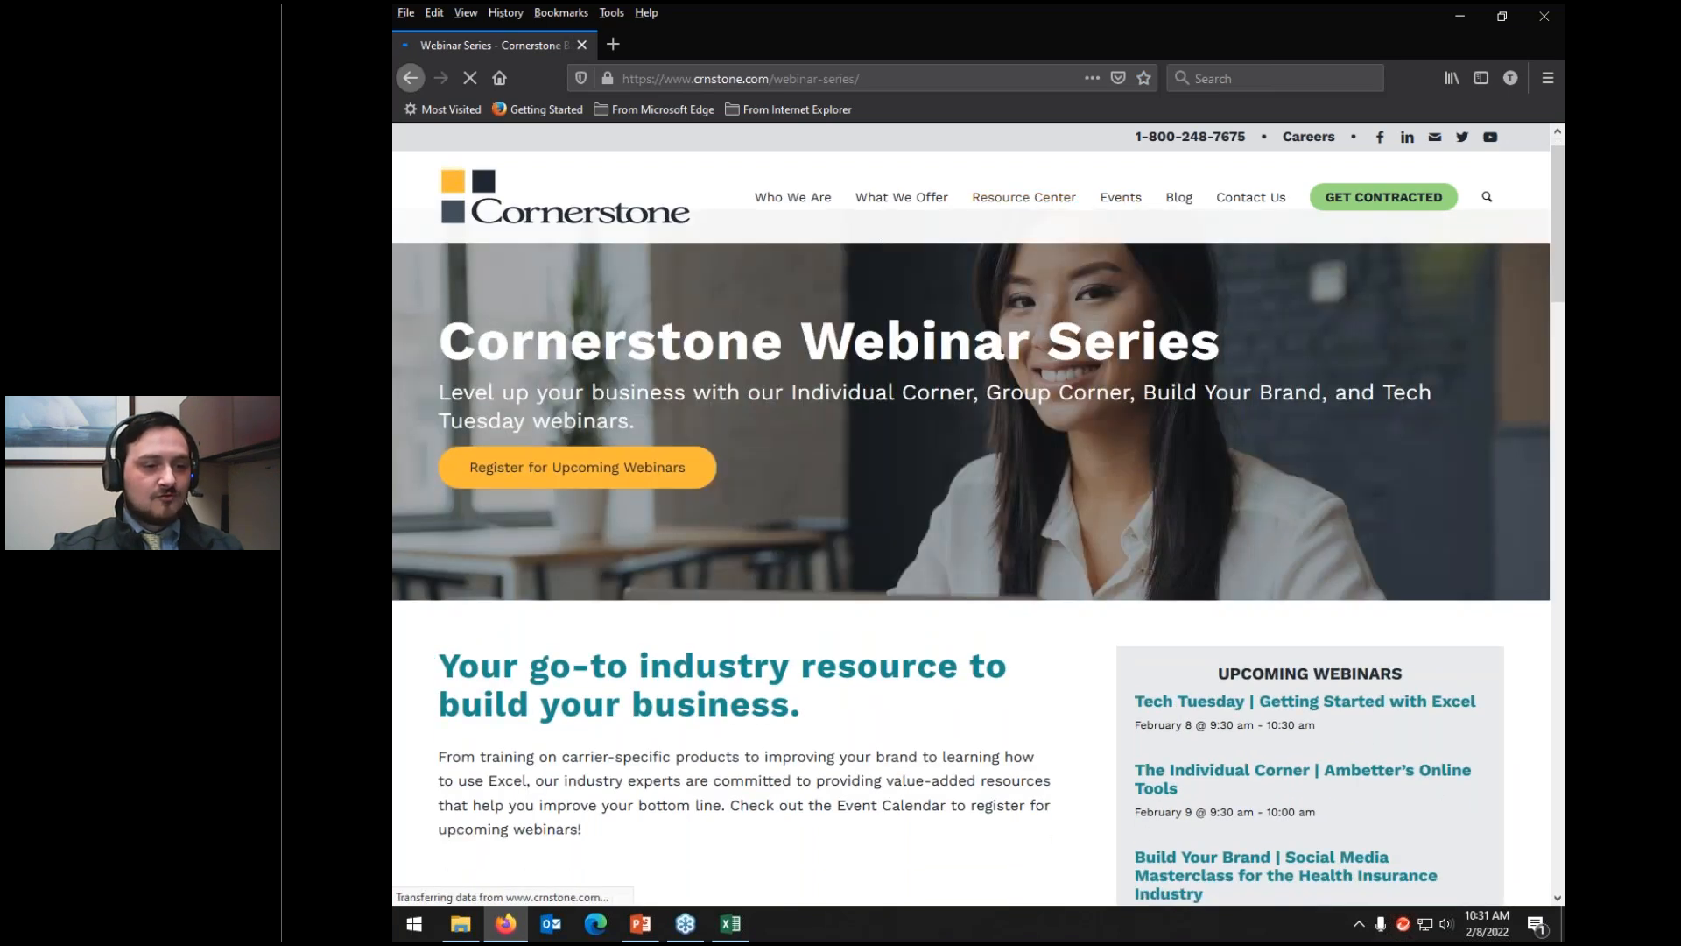
scroll(874, 580, "down", 5)
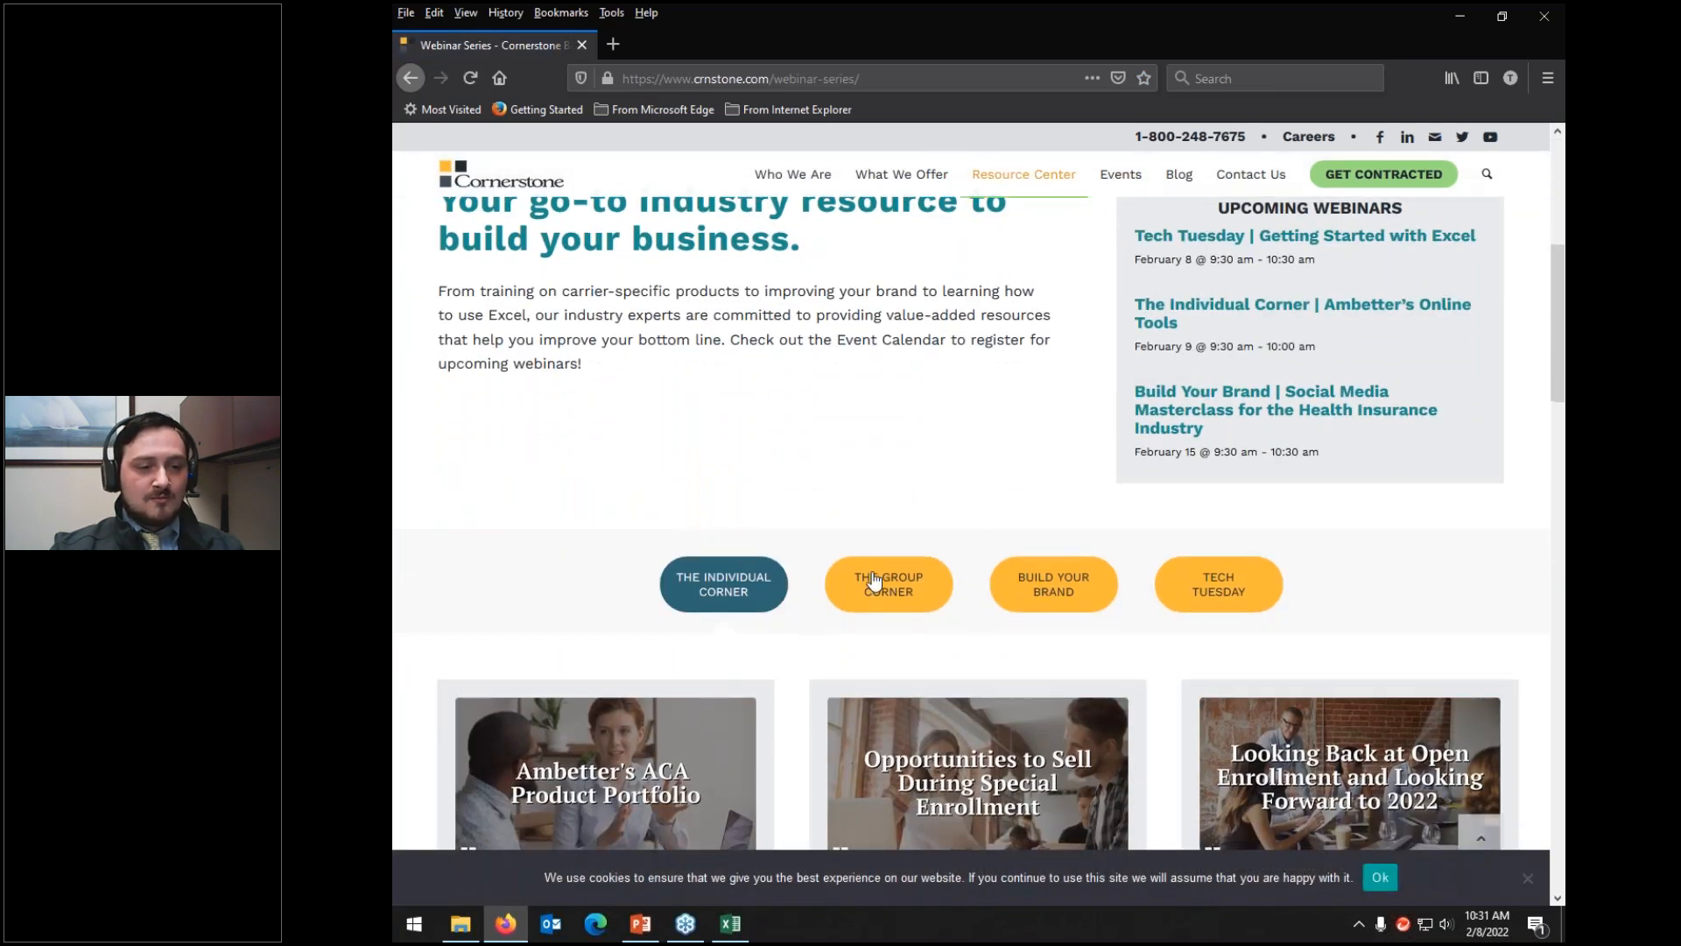
left_click(1215, 595)
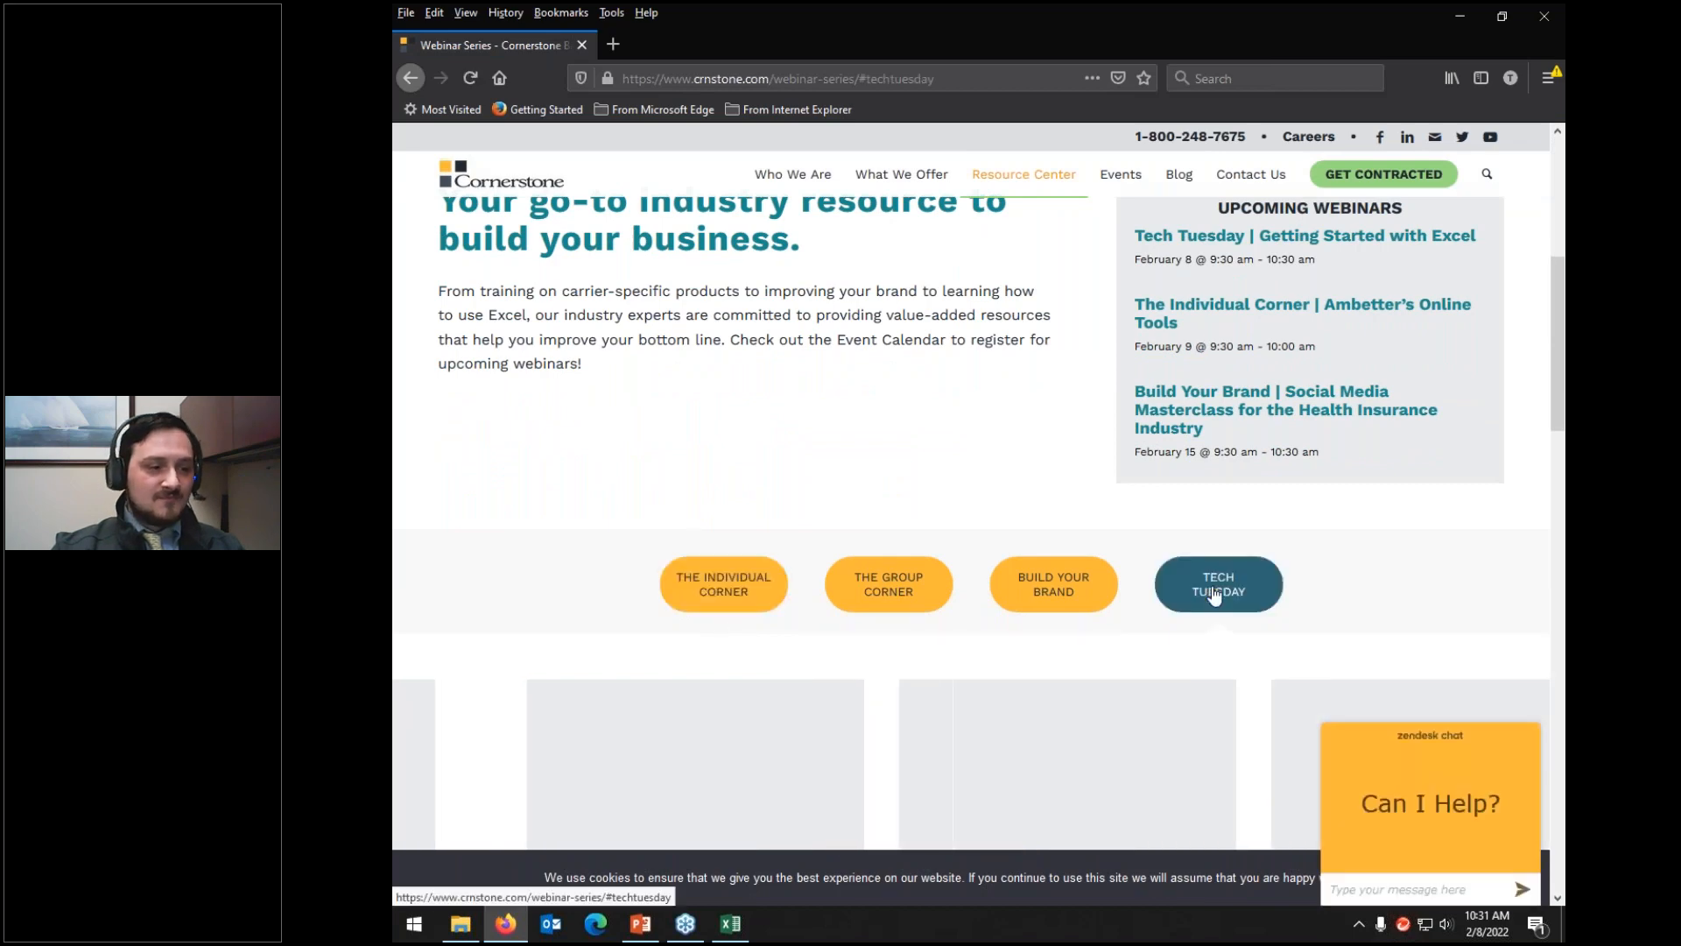
scroll(710, 438, "down", 3)
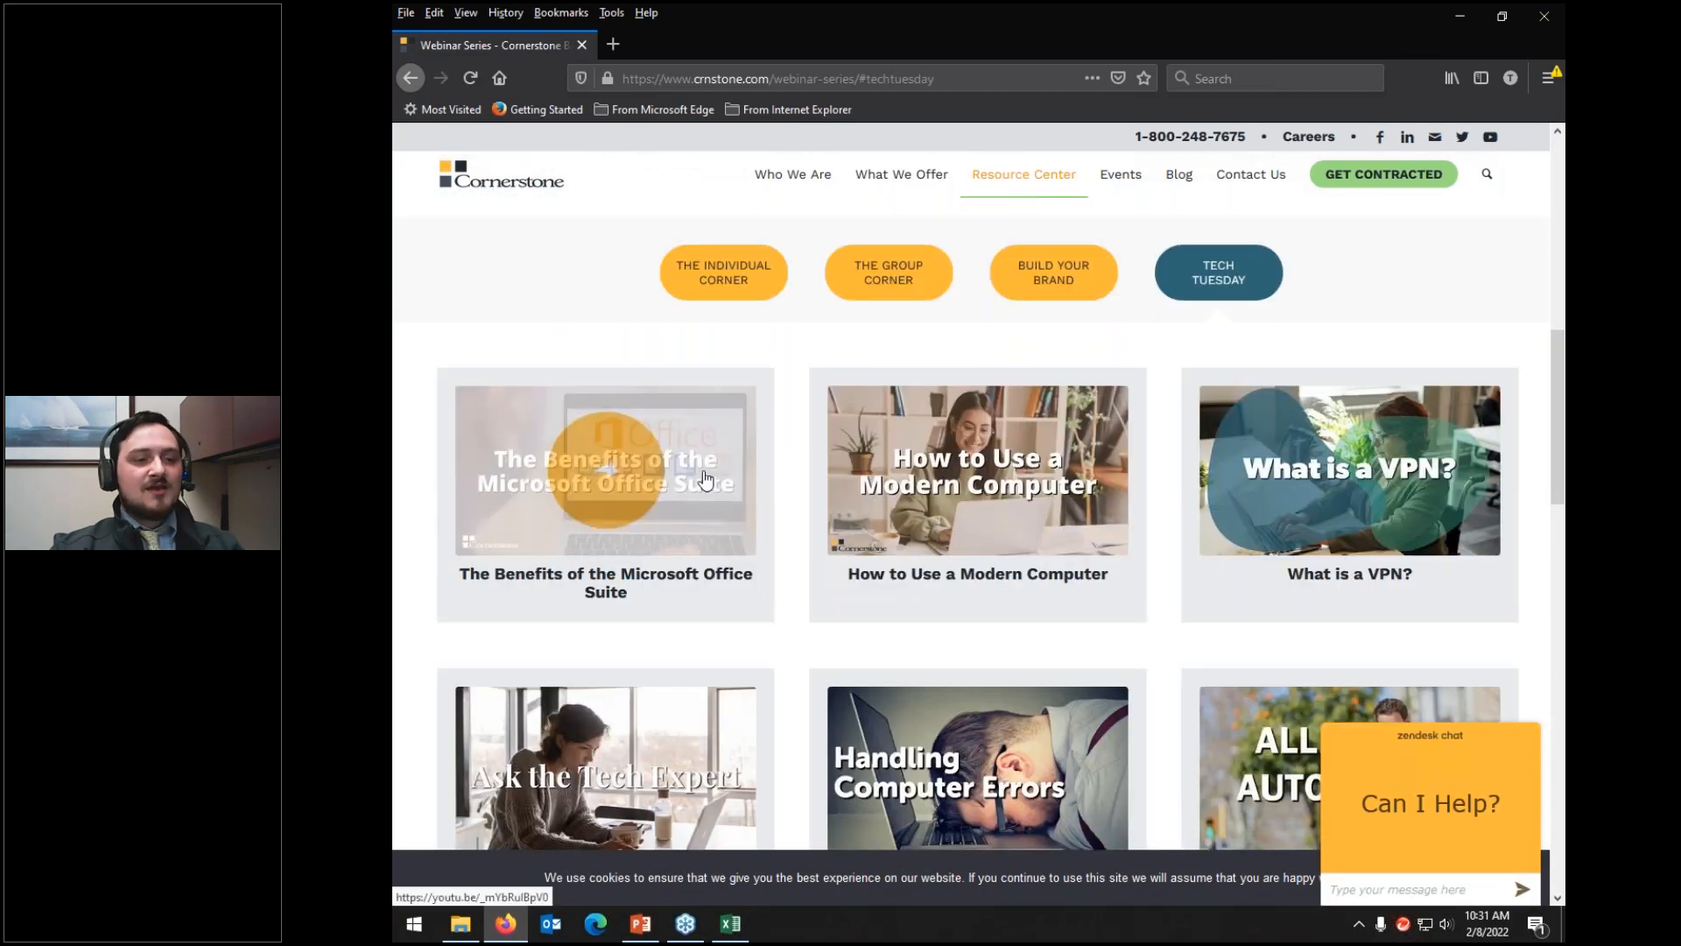
scroll(706, 479, "down", 8)
scroll(706, 482, "down", 3)
scroll(705, 482, "up", 12)
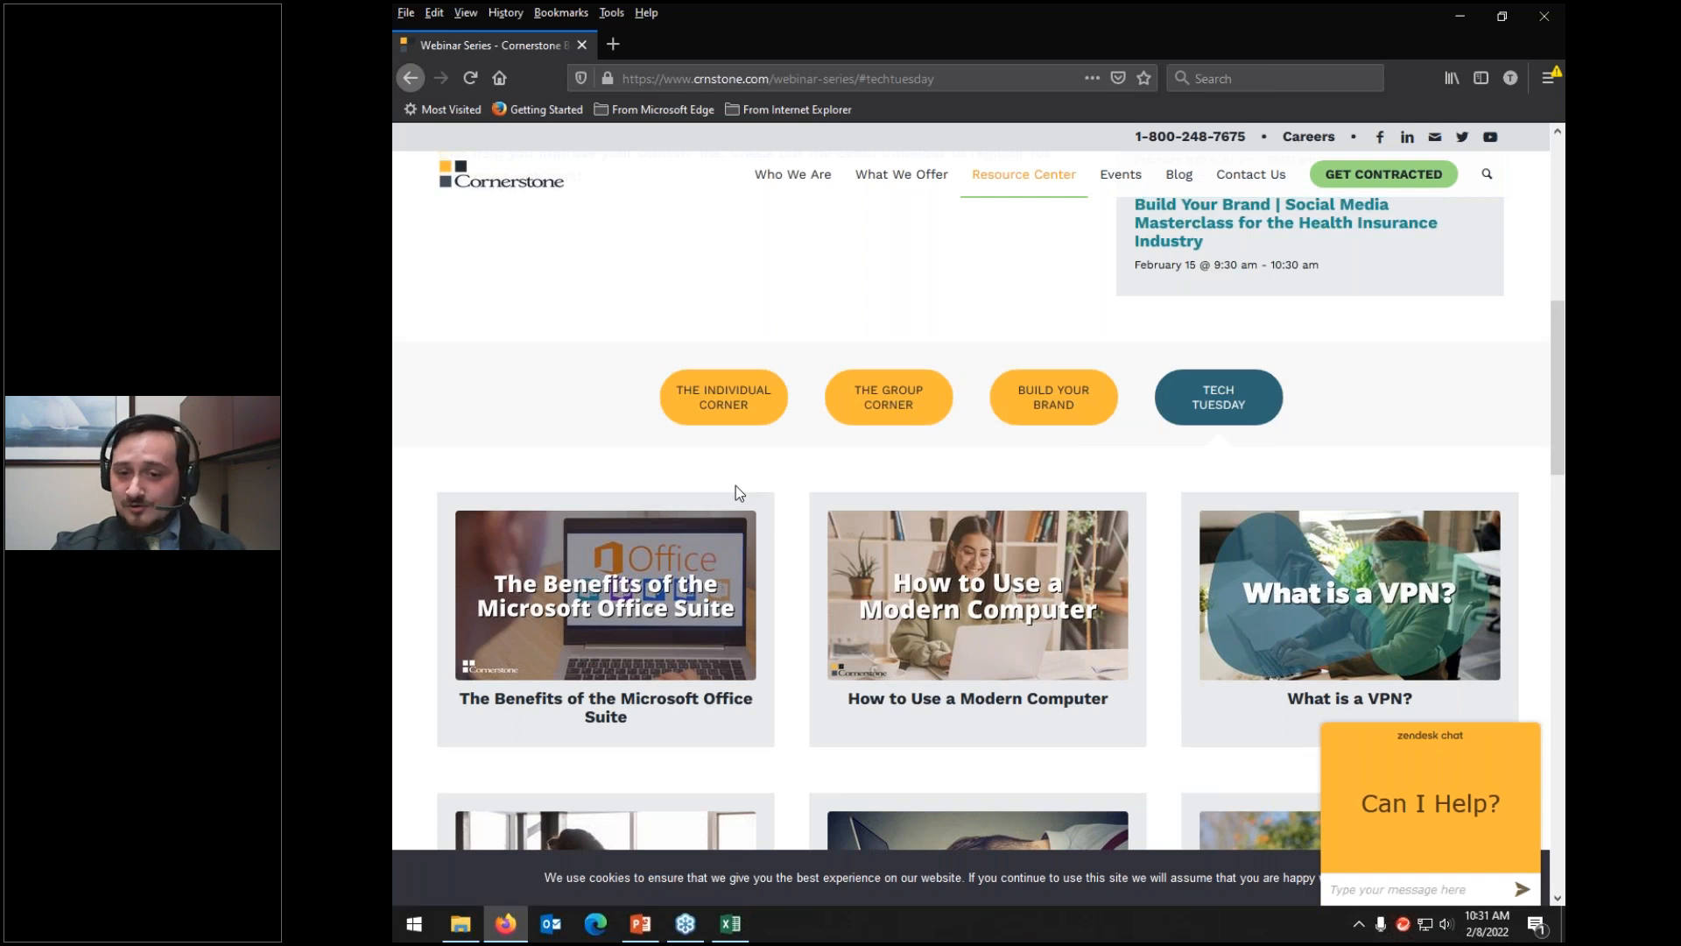
key("alt+Tab")
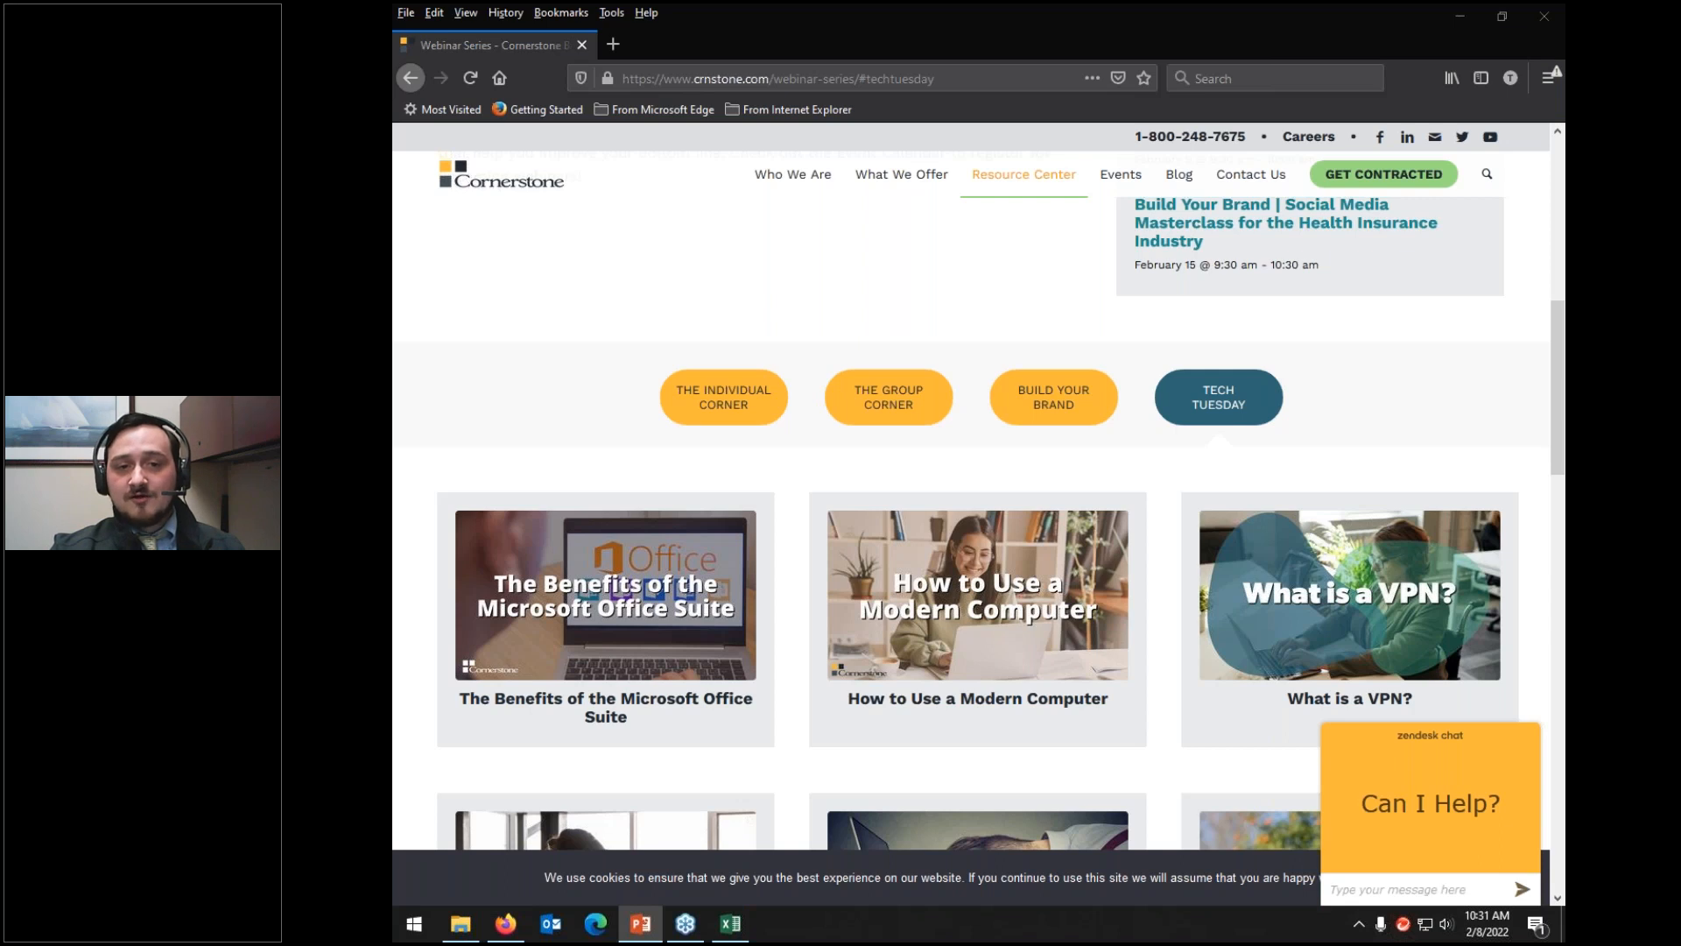
key("alt+Tab")
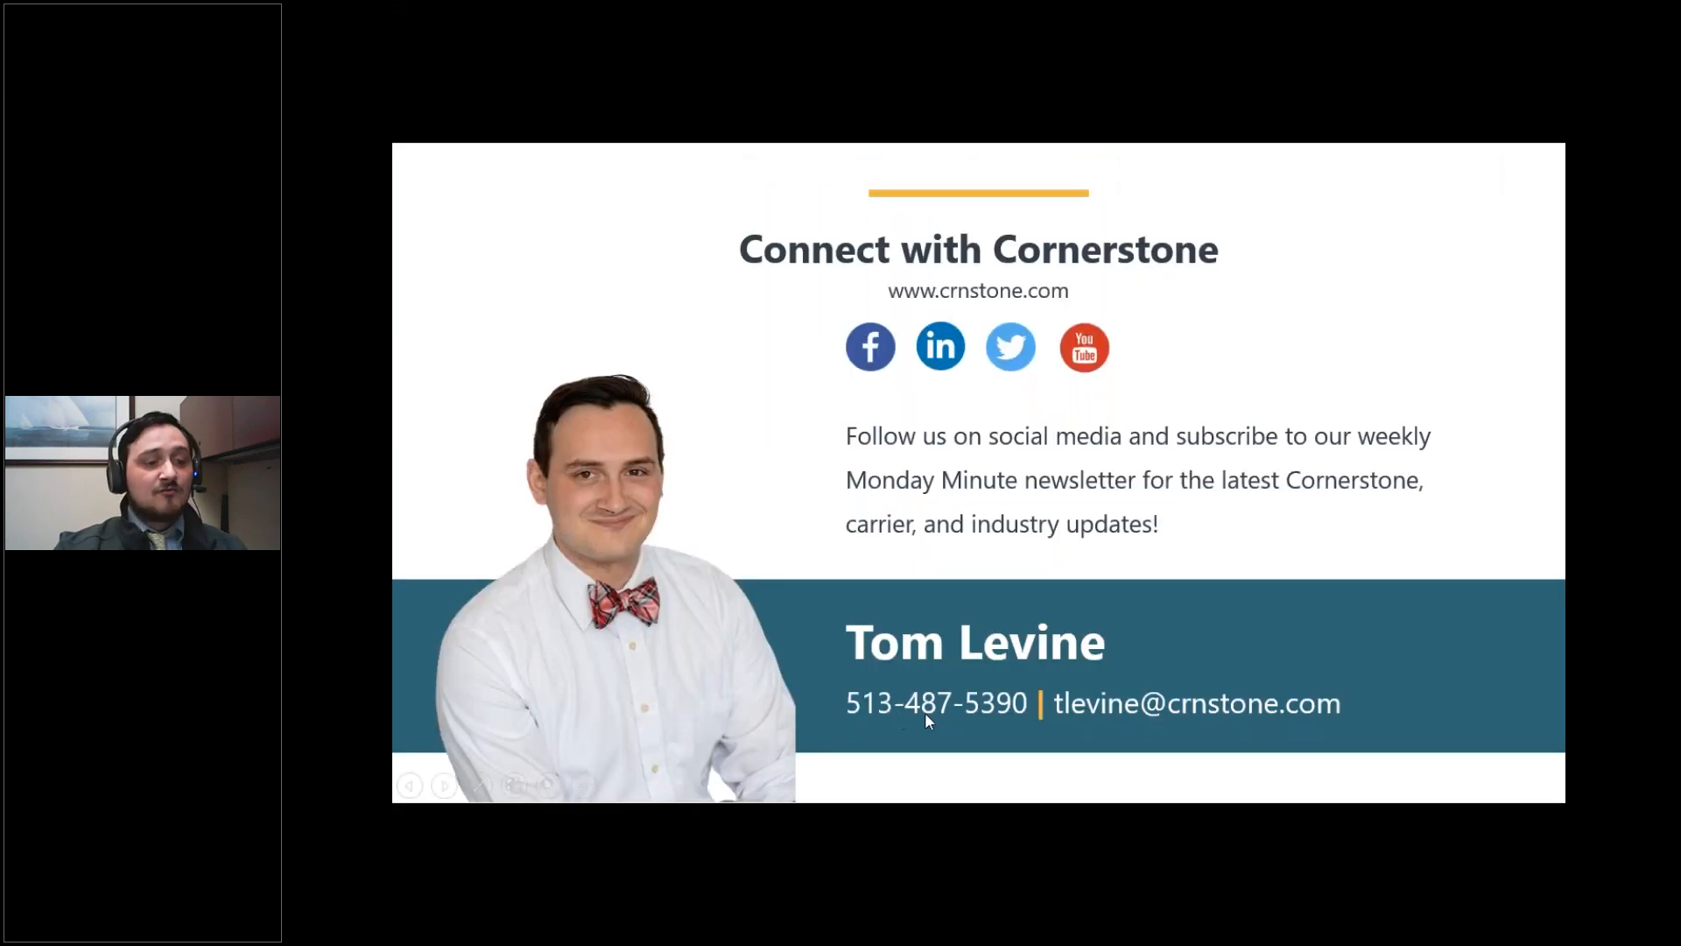